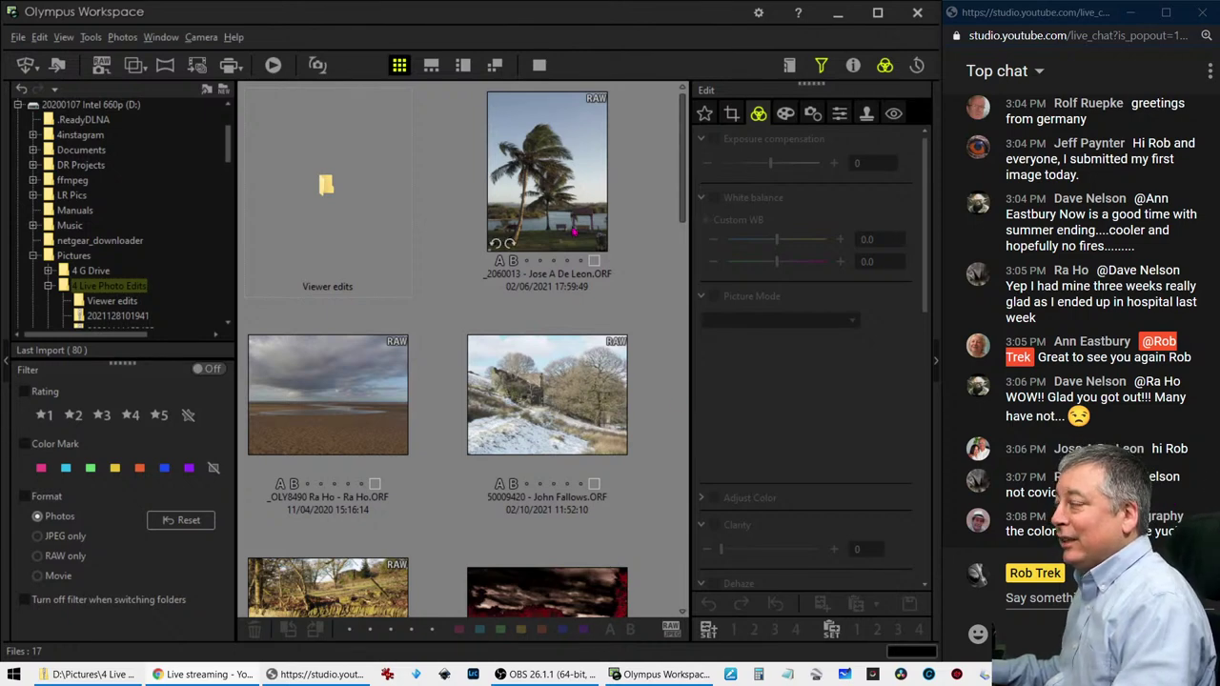
Open the palm-tree RAW photo in the single-image view for editing
double_click(573, 220)
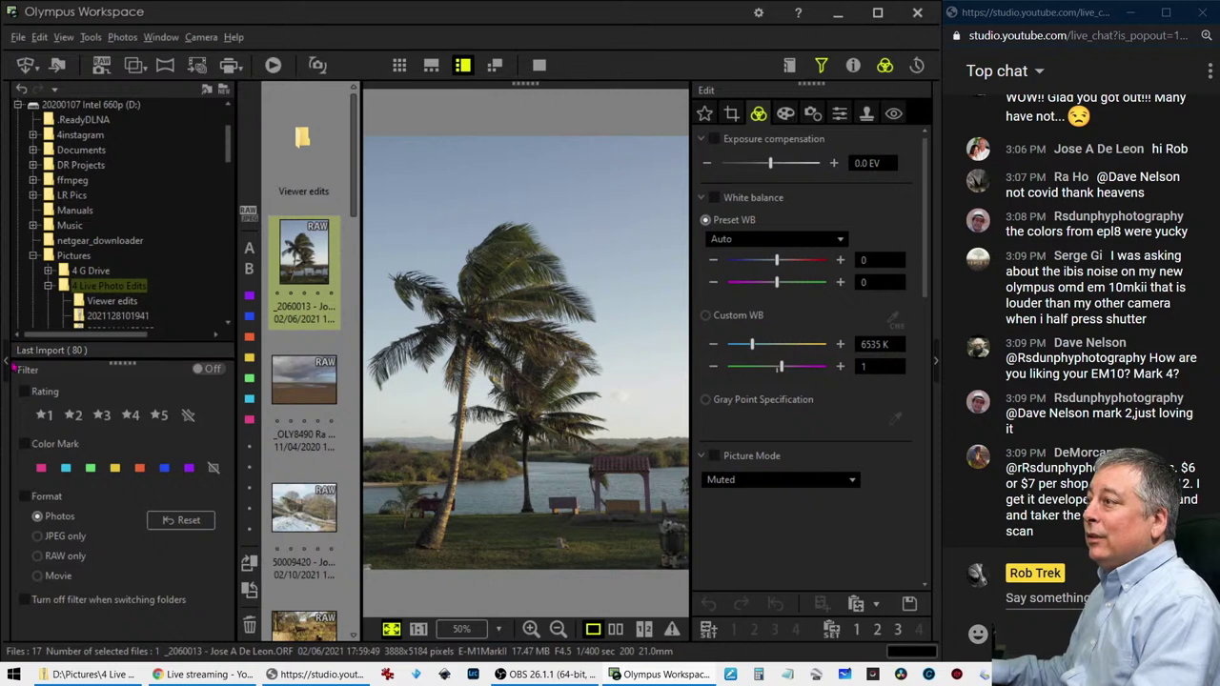
Hide the folder browser, show the photo's Properties panel and widen the preview
click(7, 362)
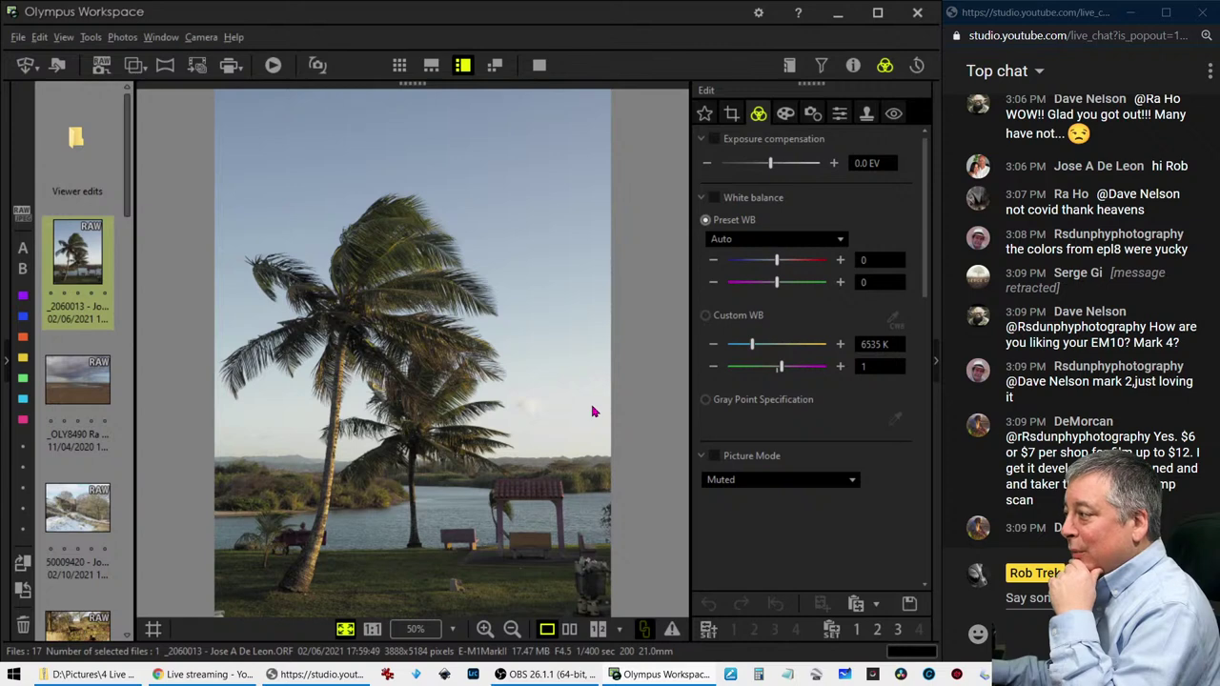
click(853, 65)
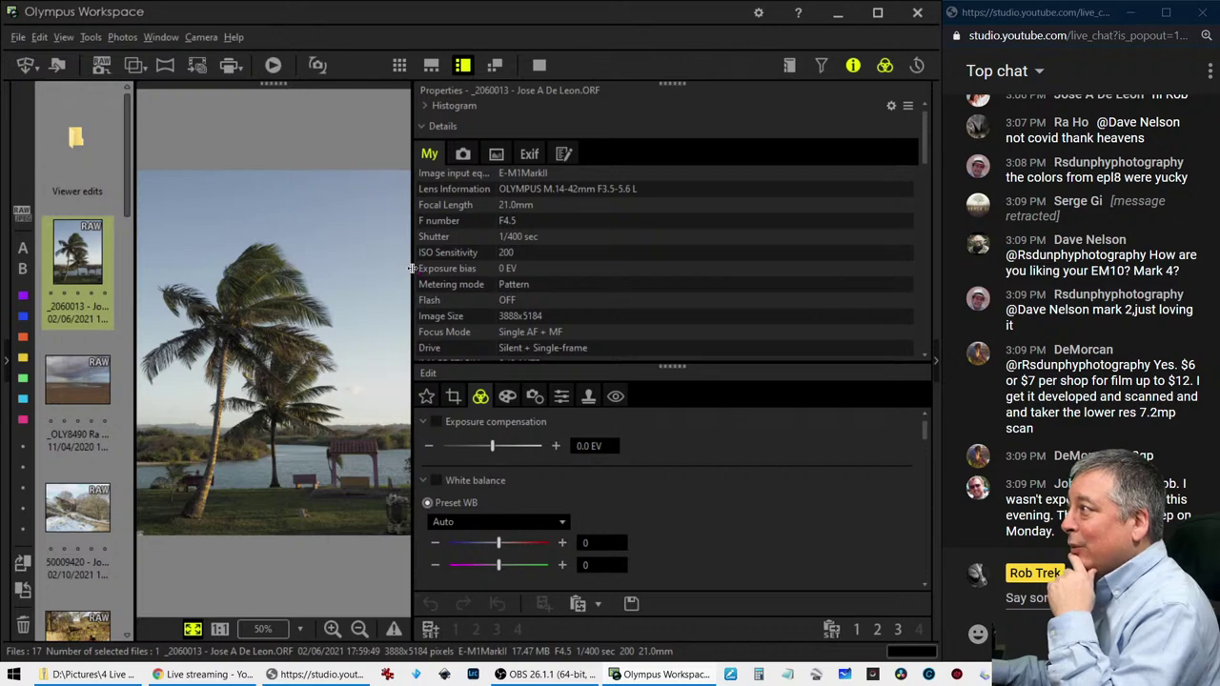
drag(412, 268, 691, 286)
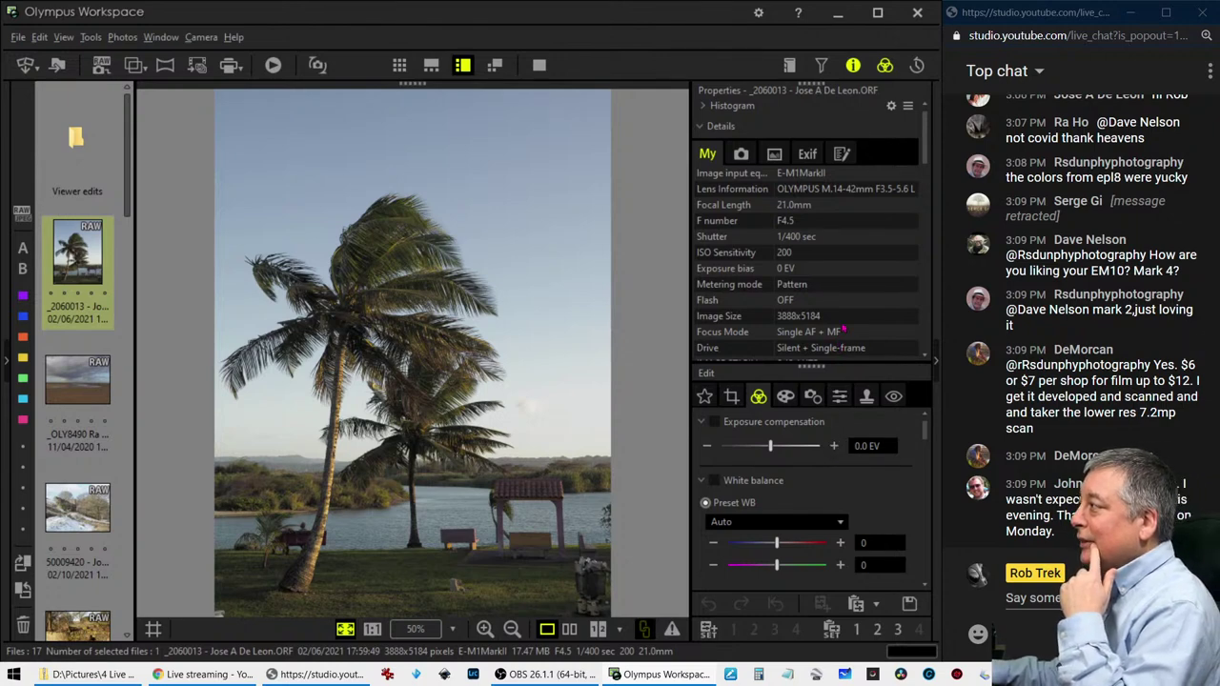
scroll(842, 329, down, 3)
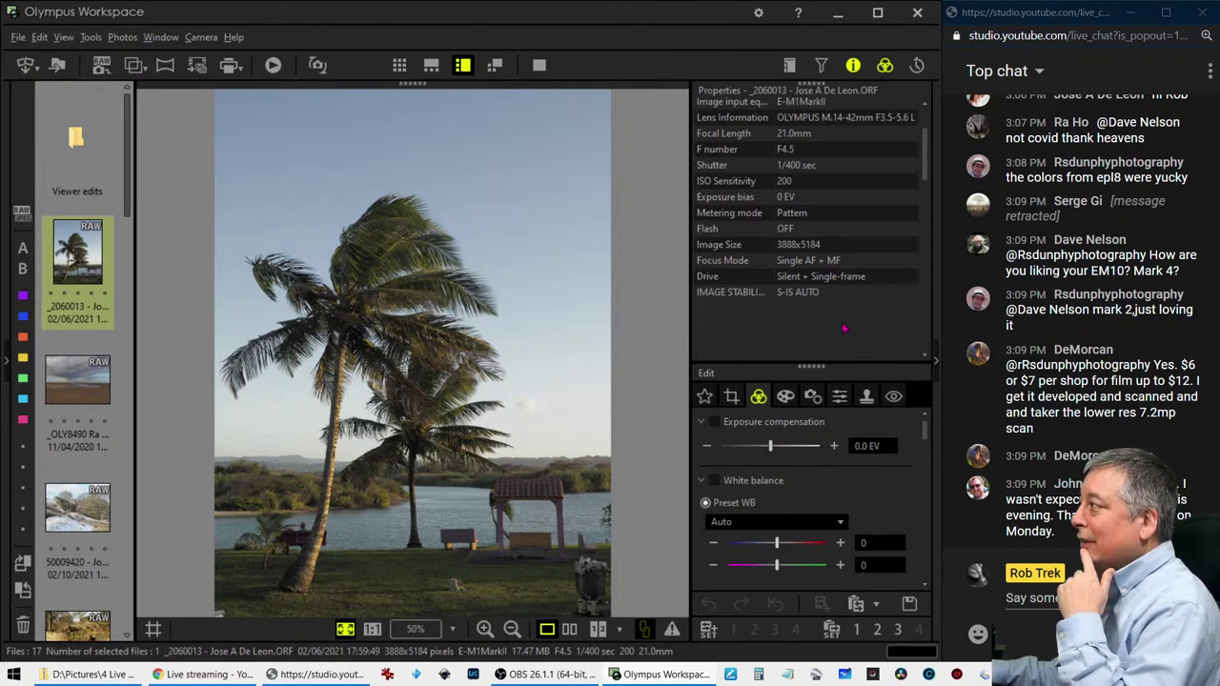
scroll(844, 329, up, 3)
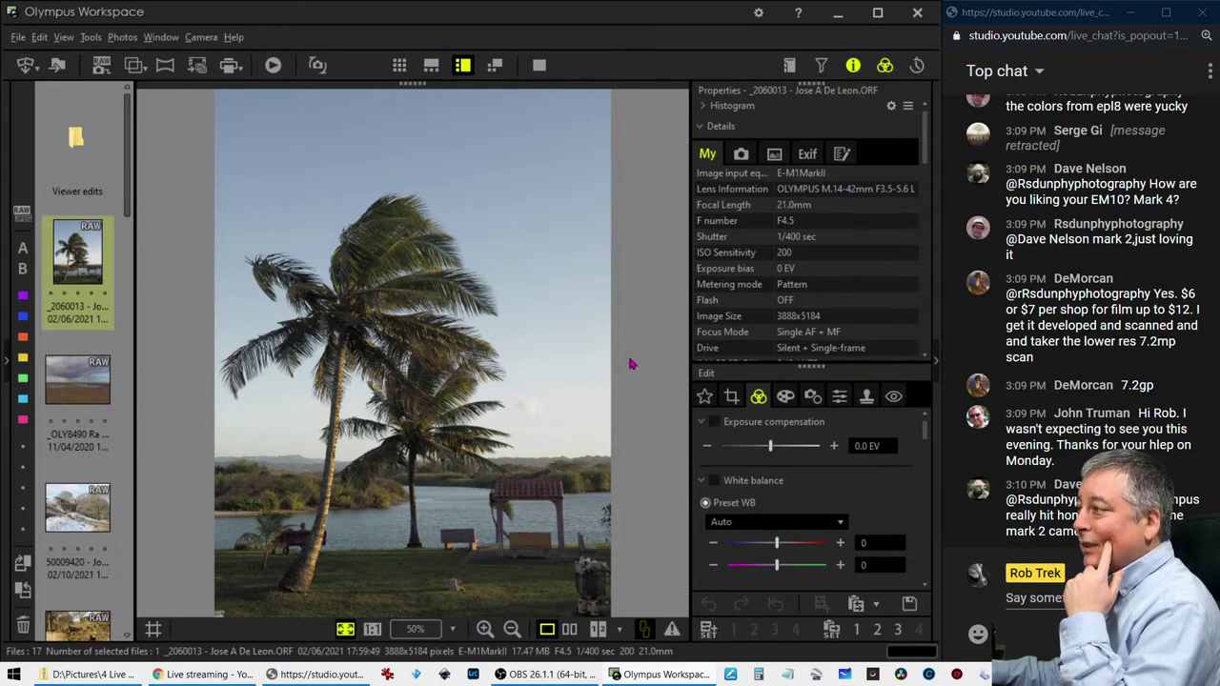
Inspect the bench figure and trash can at 1:1, returning to the full view each time
click(297, 531)
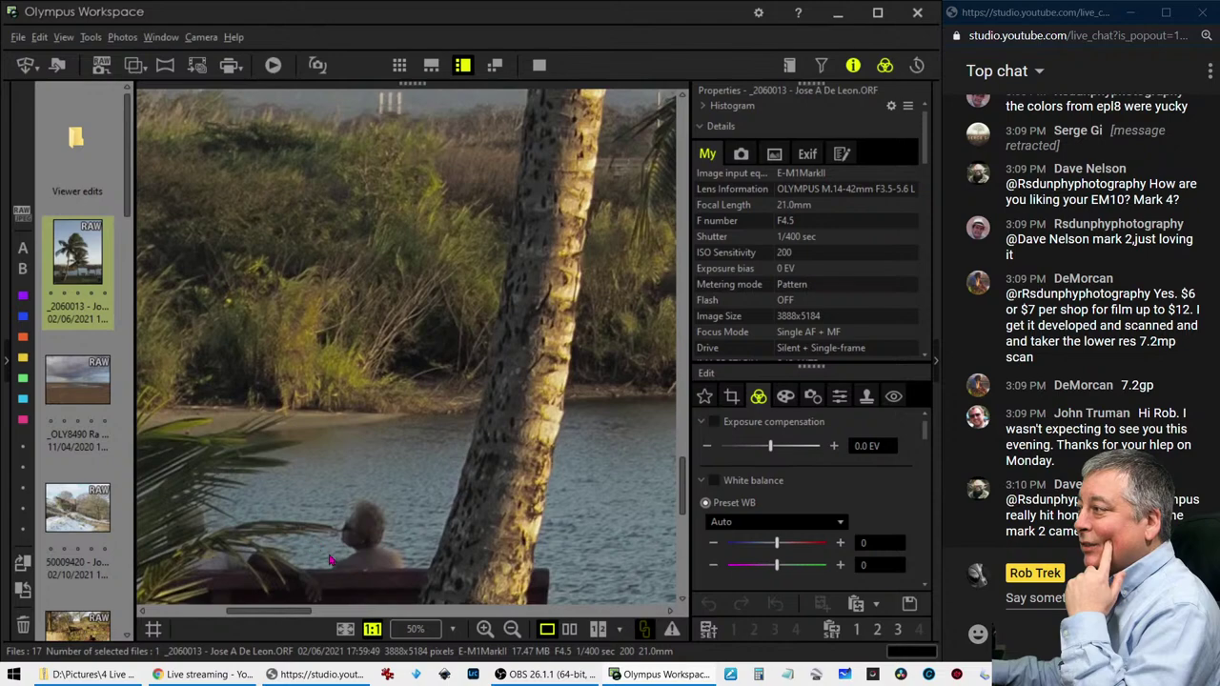
click(348, 464)
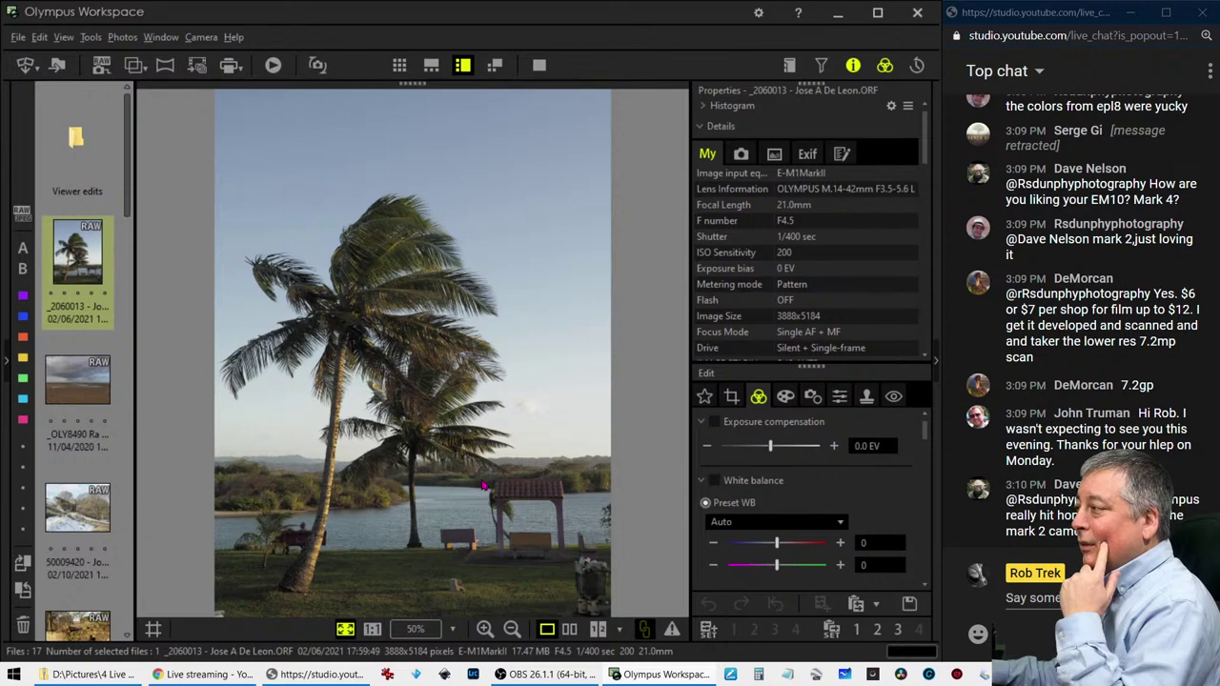
click(607, 591)
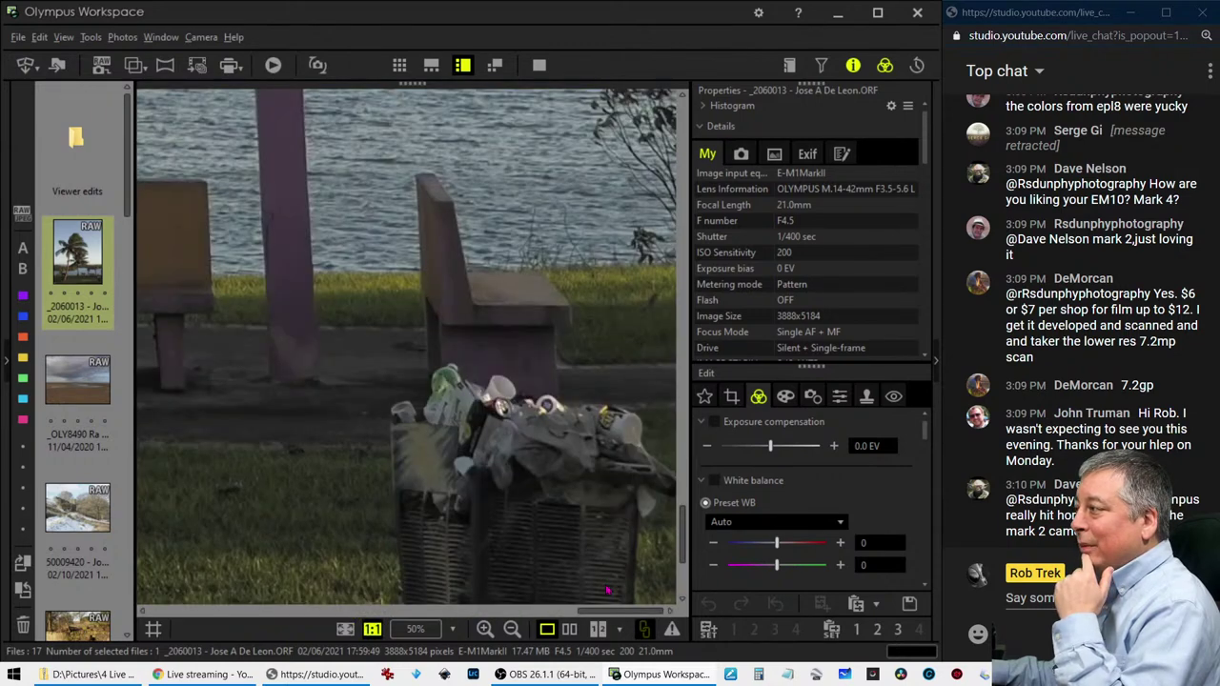
click(604, 580)
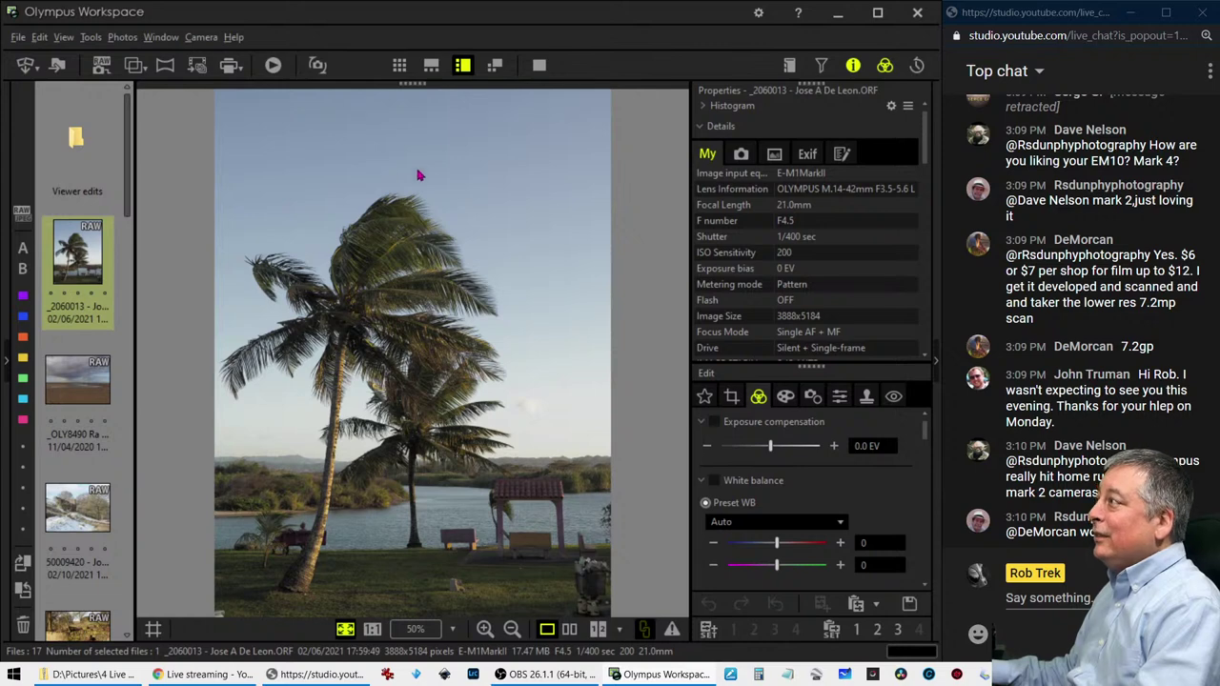
Crop to a 4:3 portrait frame, pulling the top-right corner inward to trim sky and right edge
click(853, 65)
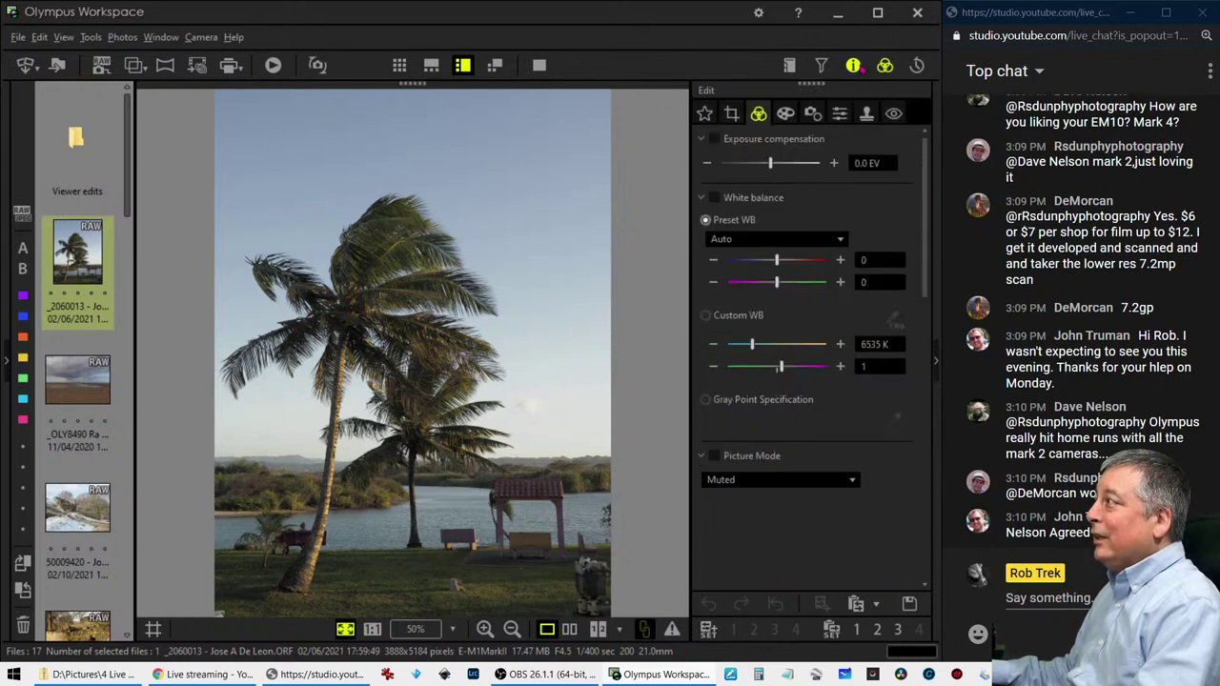
click(731, 113)
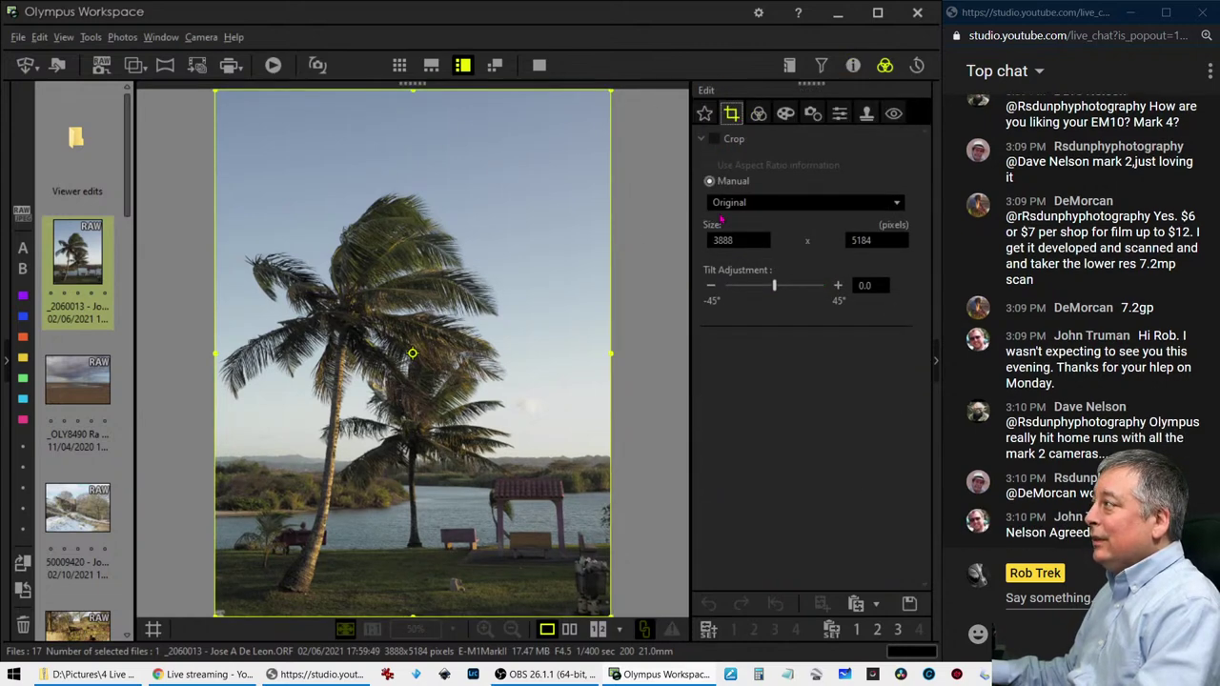
click(806, 202)
click(753, 228)
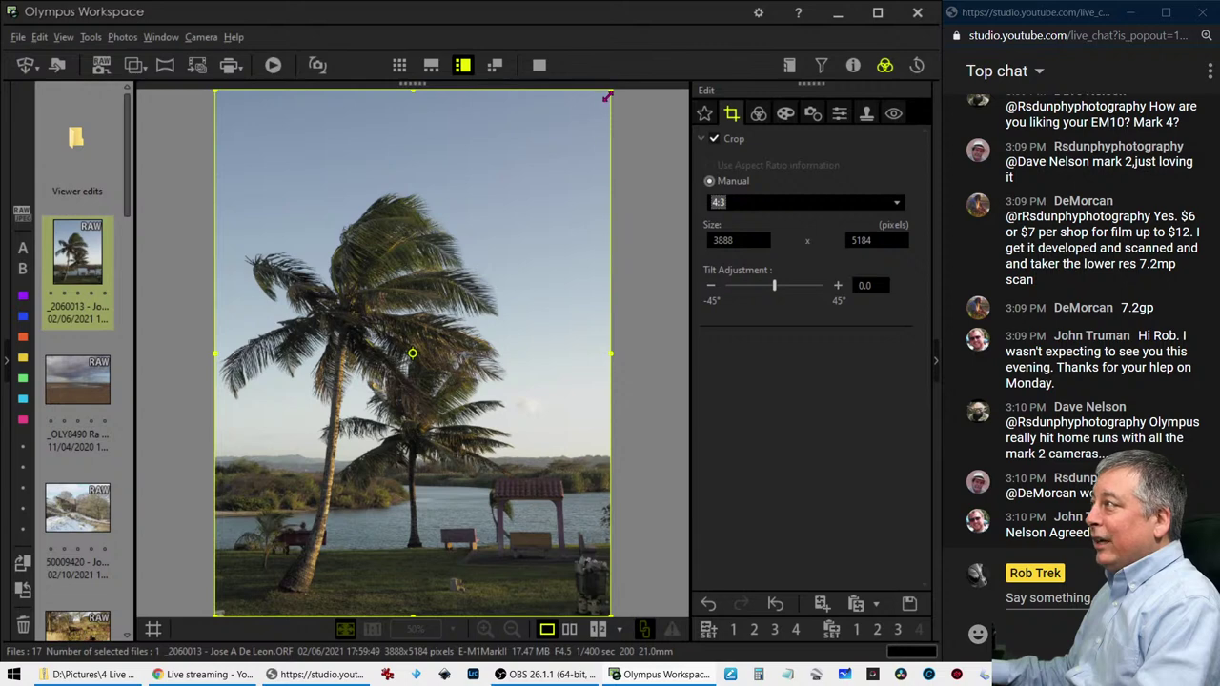
drag(608, 94, 569, 146)
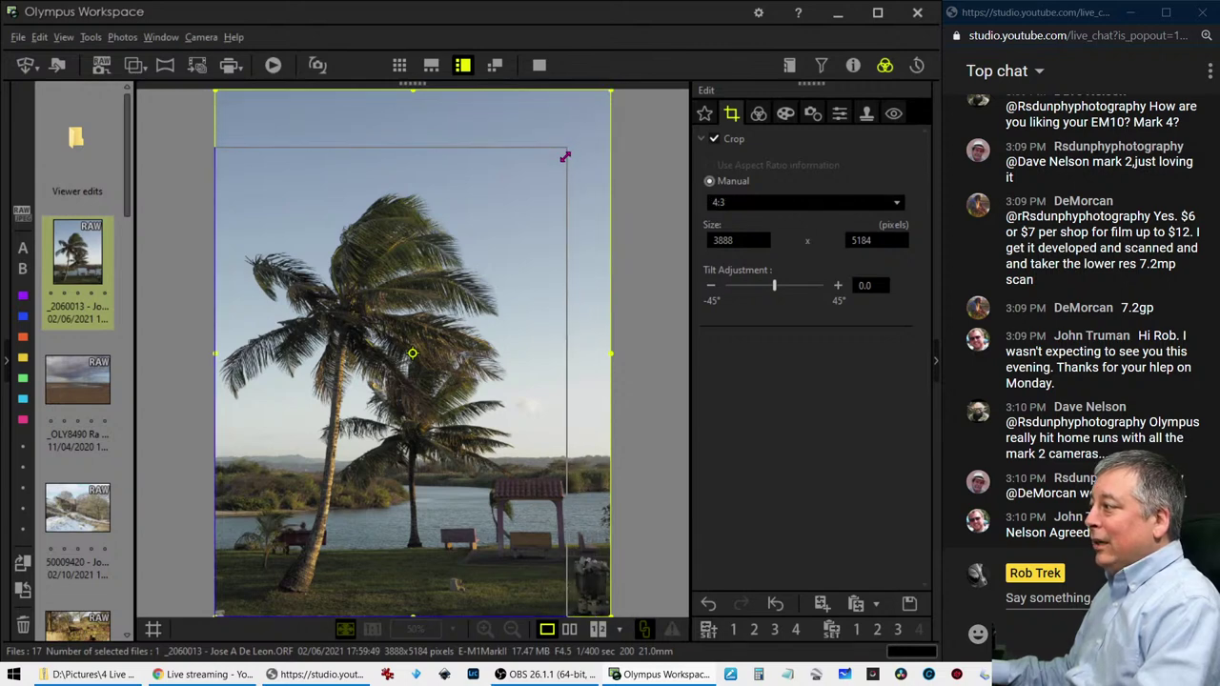
drag(569, 147, 568, 154)
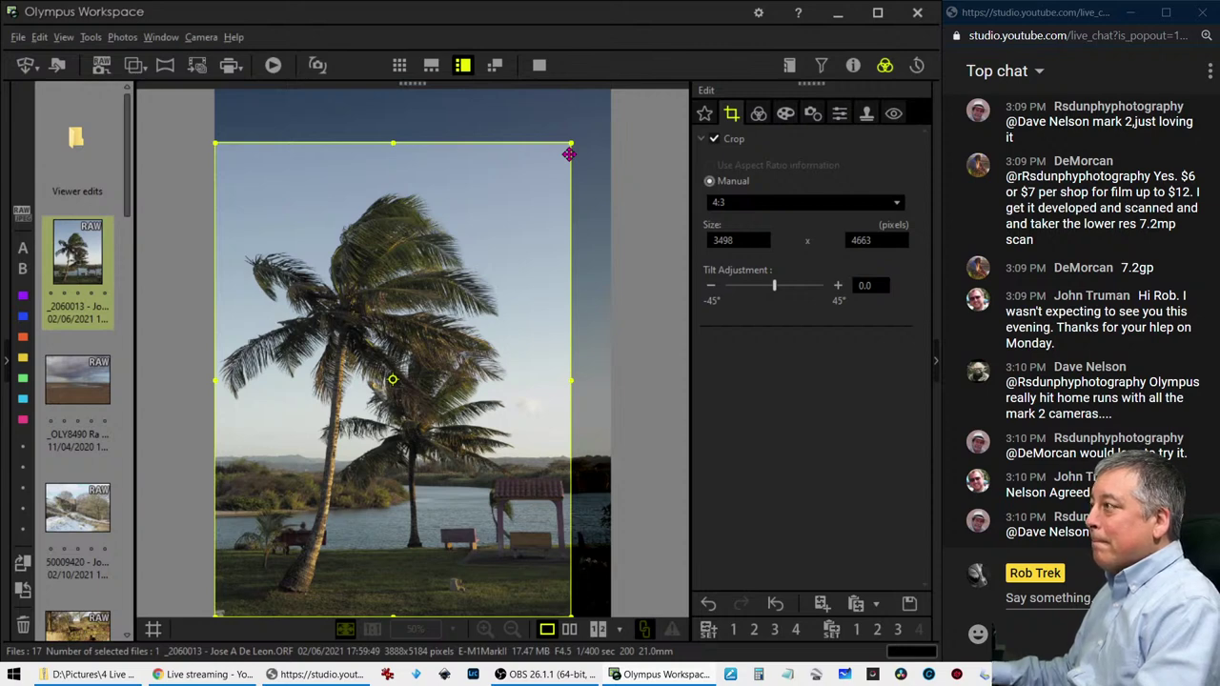
drag(570, 147, 545, 199)
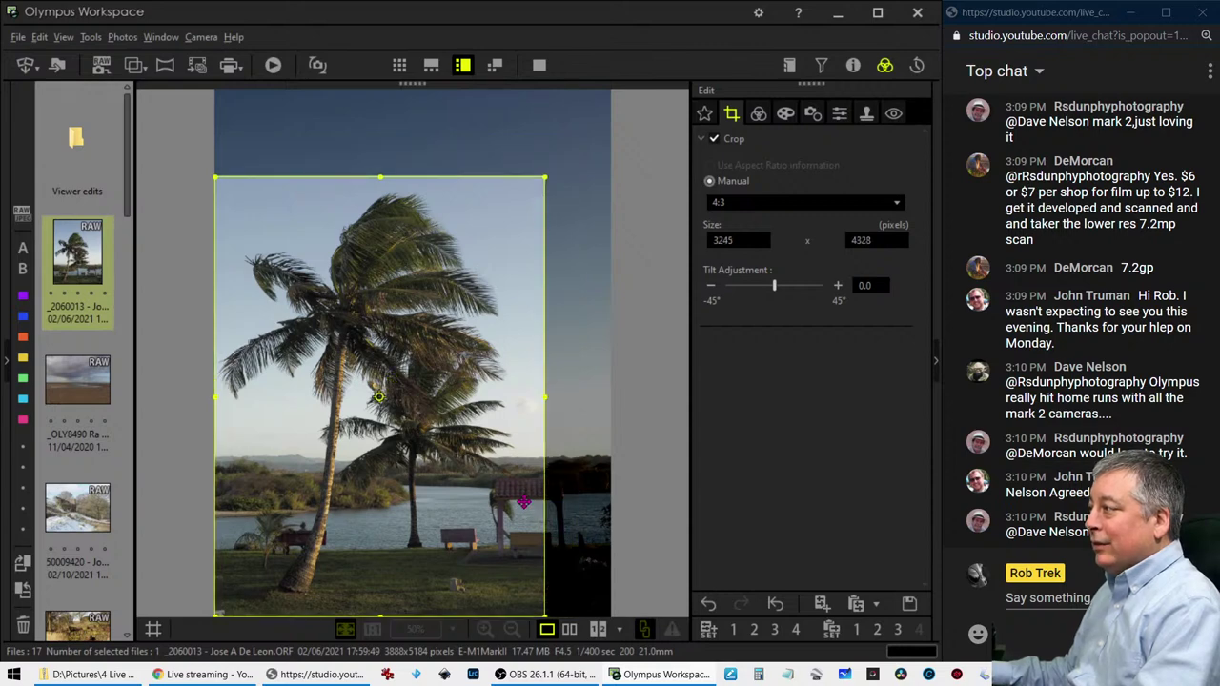
click(759, 114)
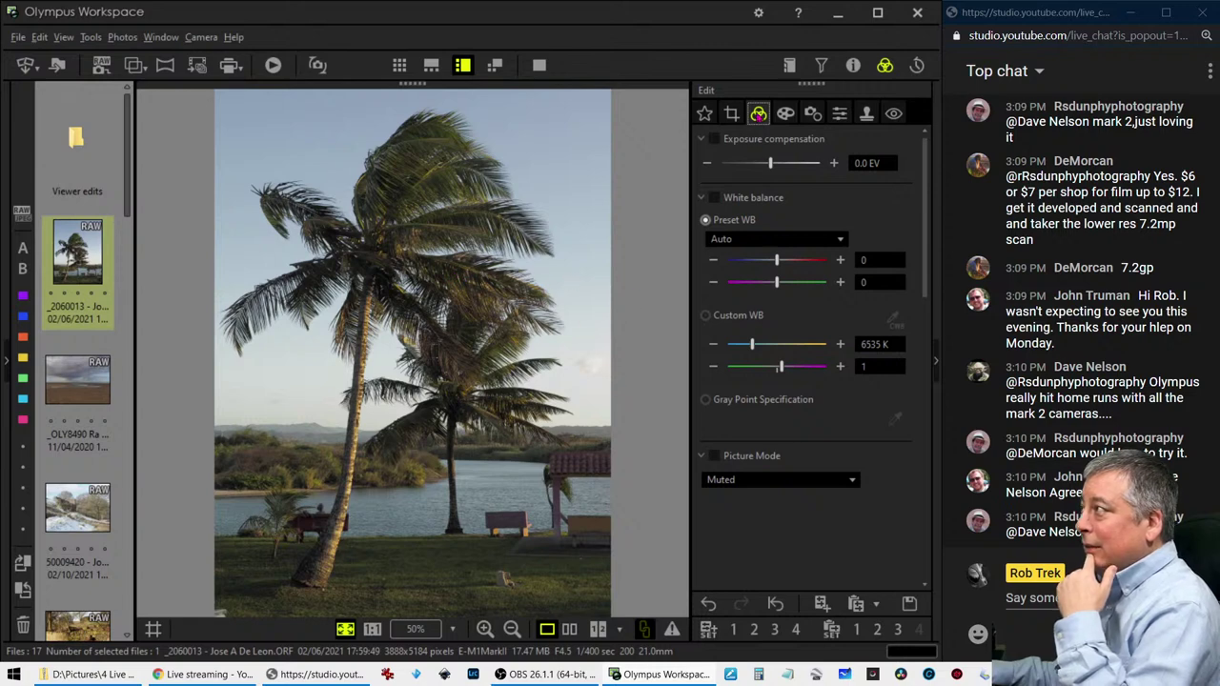
Adjust the crop corners so the 4:3 frame measures 3250 × 4334 pixels
click(731, 113)
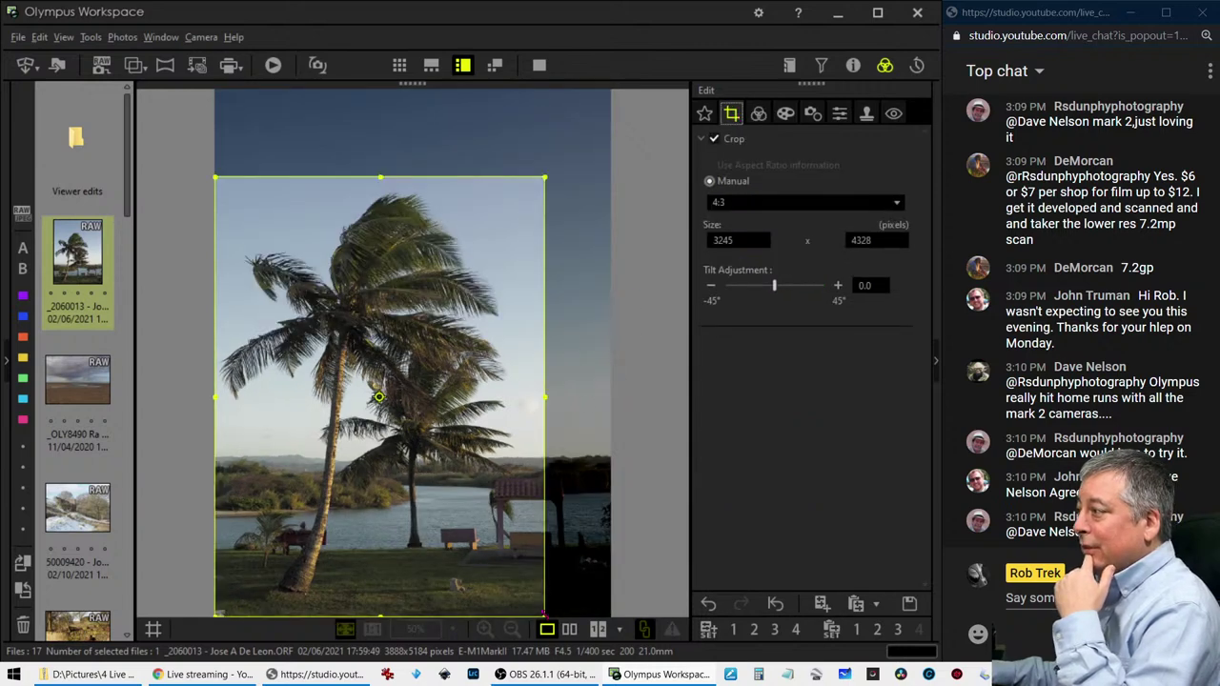
drag(543, 615, 540, 611)
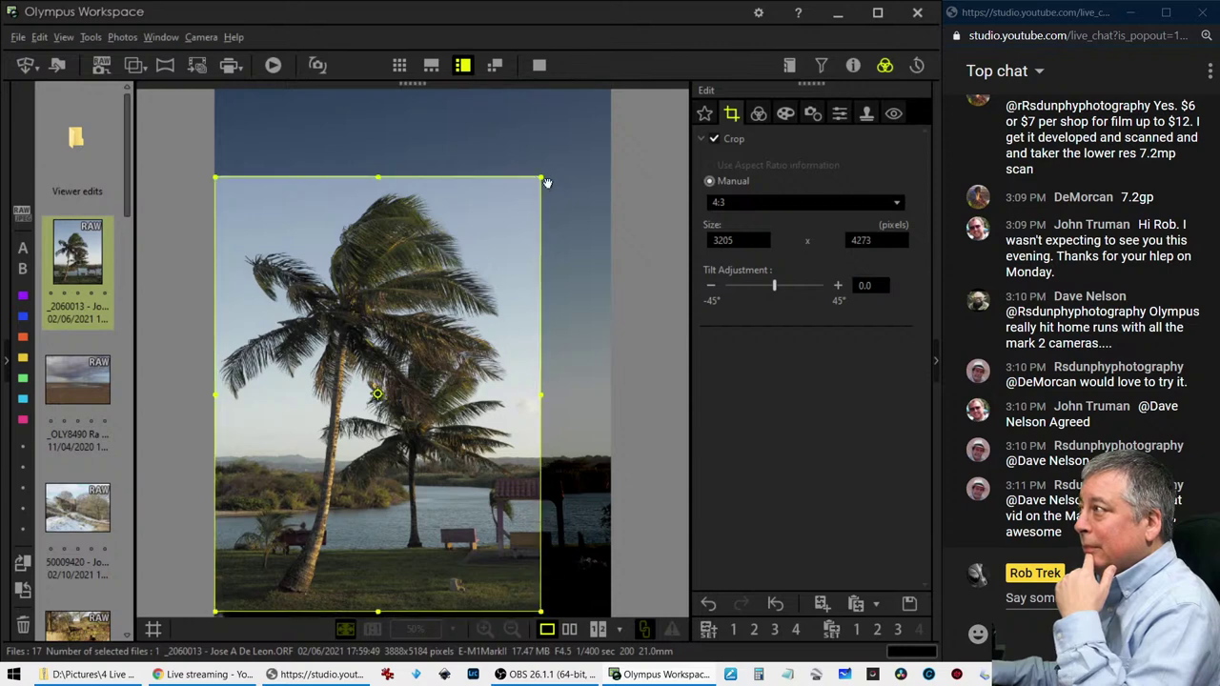
drag(542, 176, 546, 171)
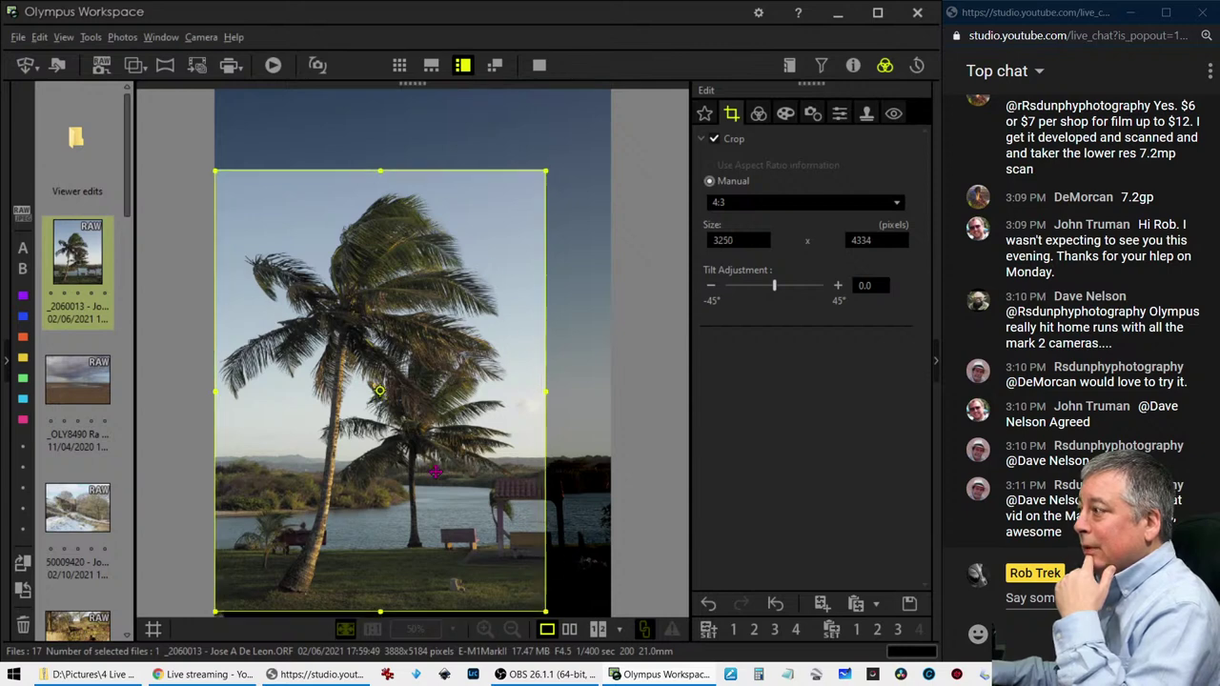
Check the composition with grid guides moved to 69%, 57% and 32%, then hide the grid
click(154, 630)
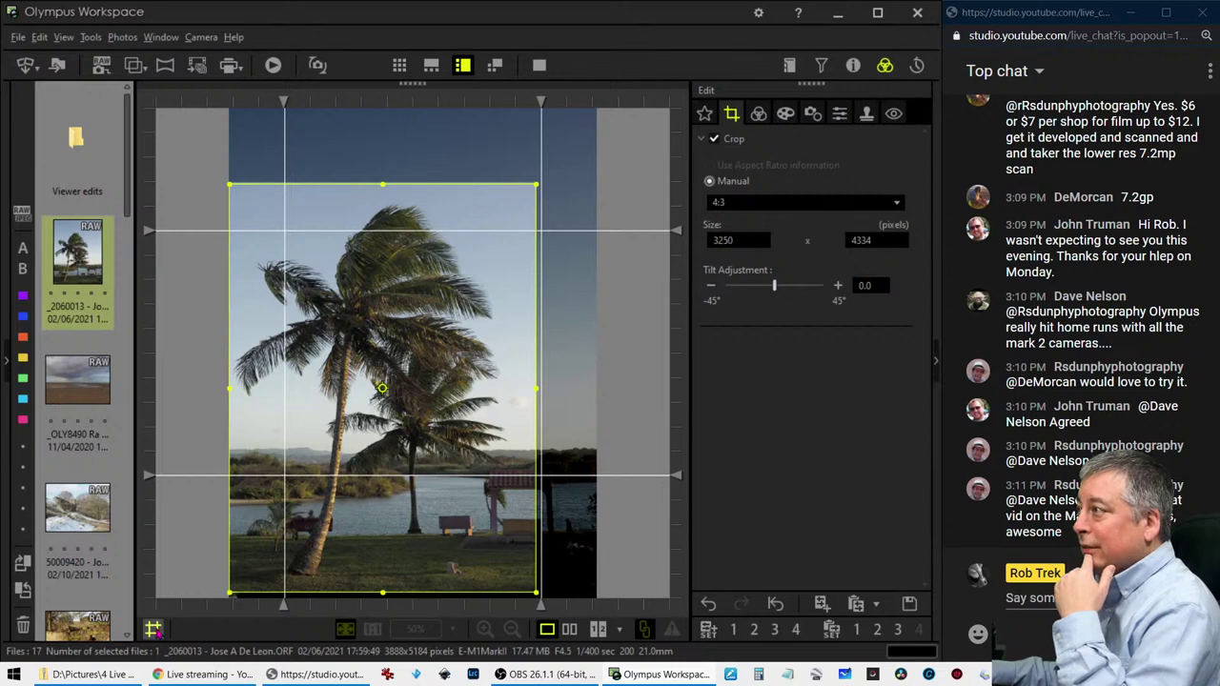
drag(150, 229, 149, 284)
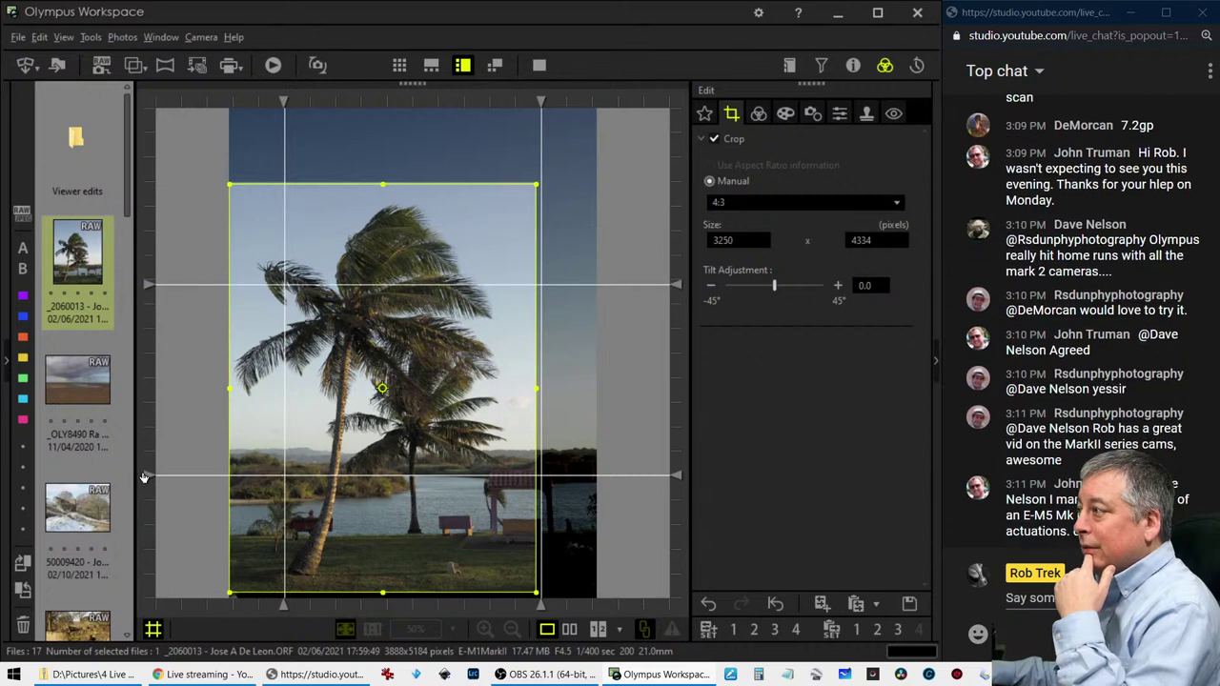
drag(144, 477, 146, 454)
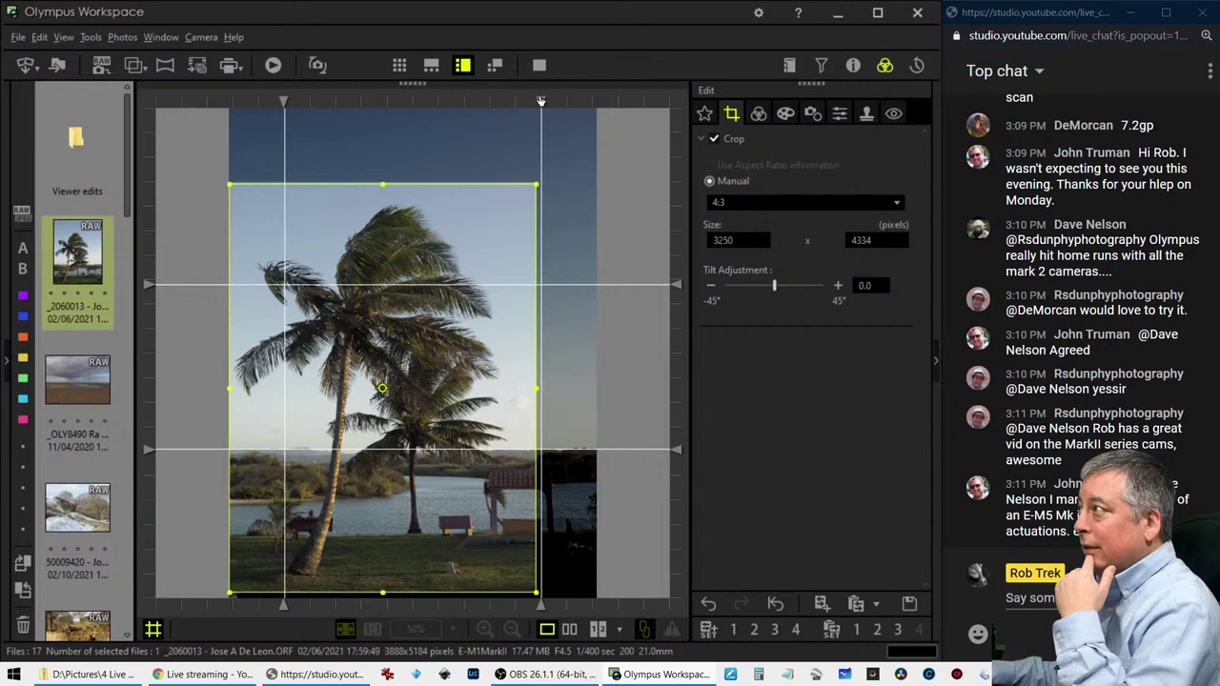
drag(541, 100, 446, 112)
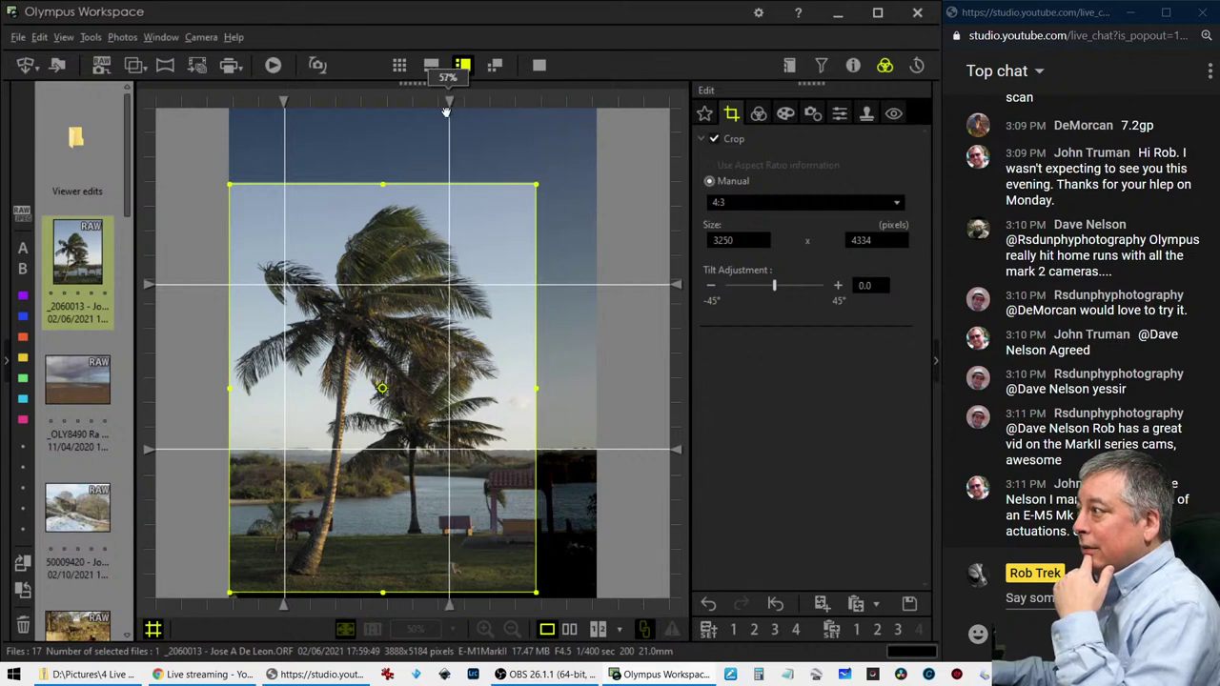
drag(283, 99, 321, 99)
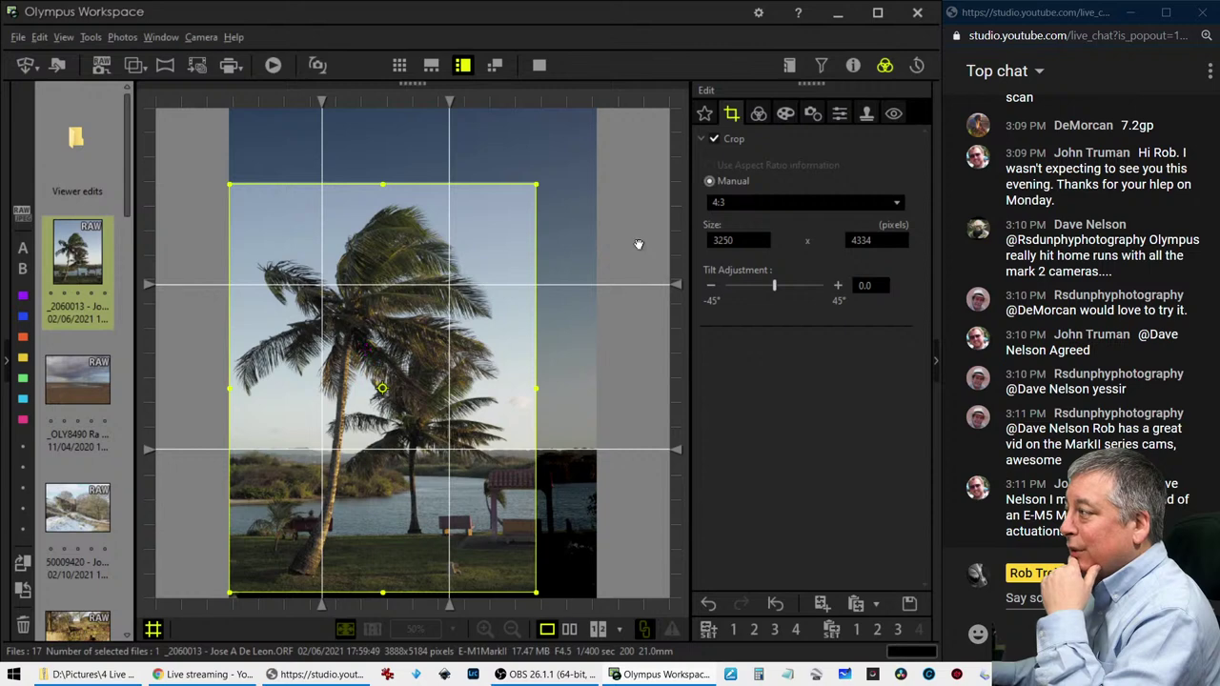
click(153, 629)
click(759, 114)
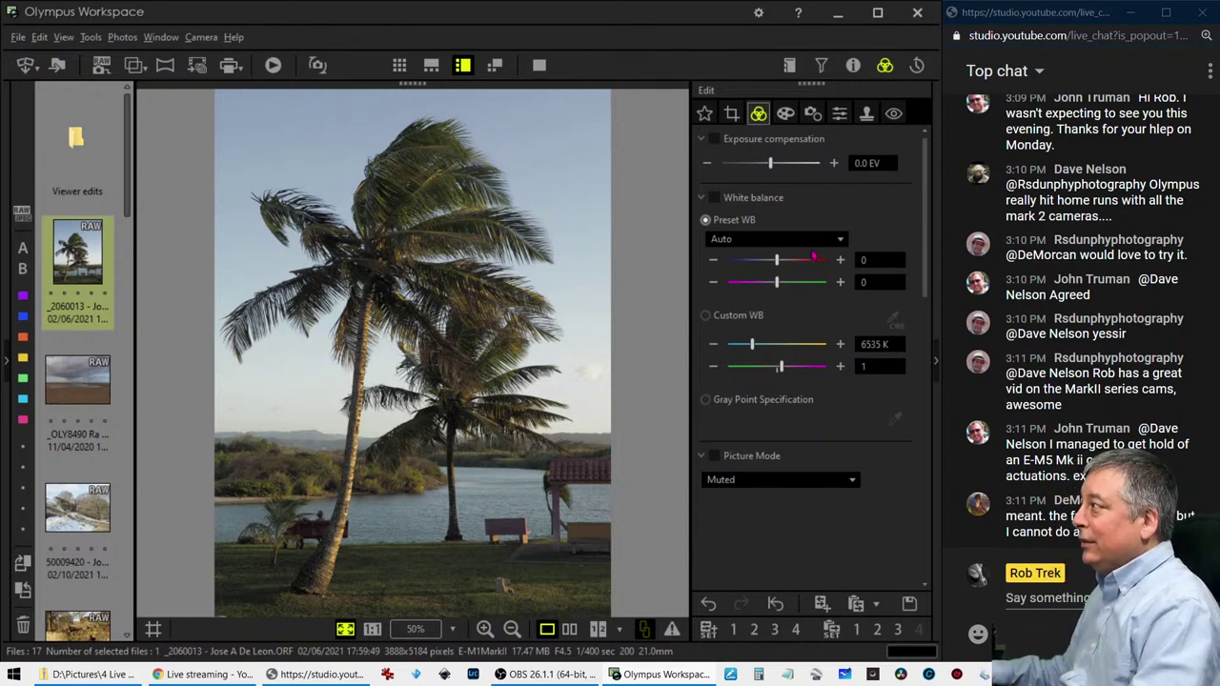
Set gradation to AUTO
scroll(782, 457, down, 5)
scroll(784, 468, down, 4)
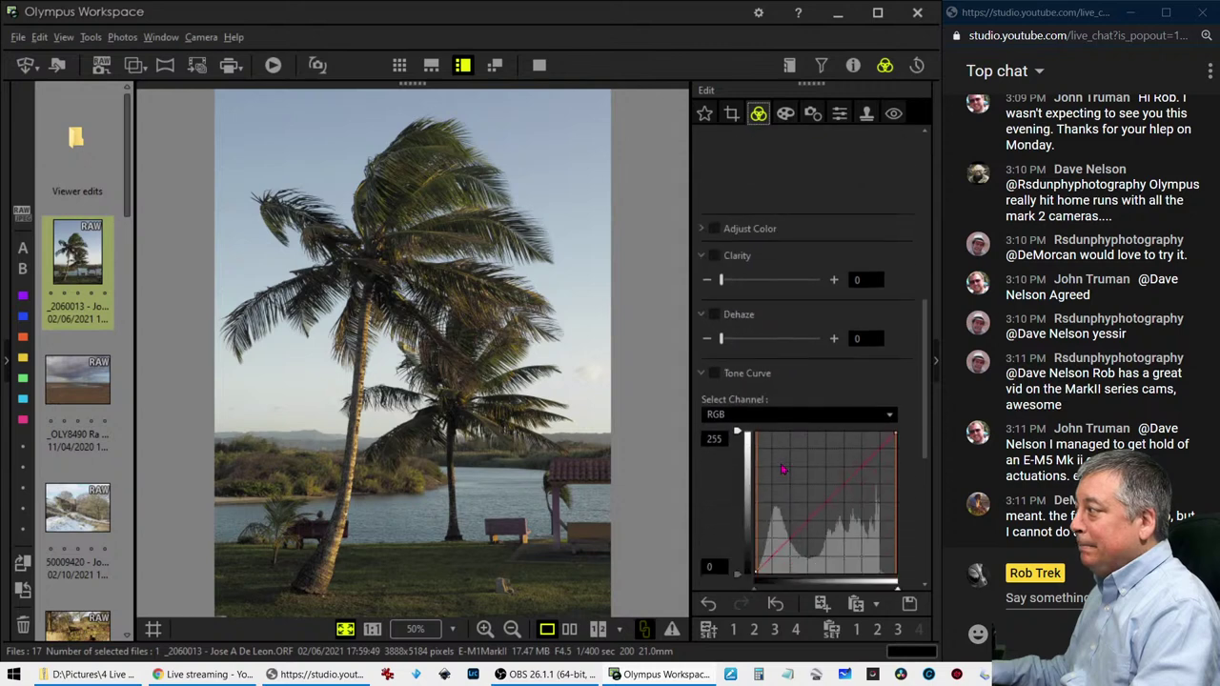
scroll(784, 467, down, 4)
scroll(787, 465, down, 3)
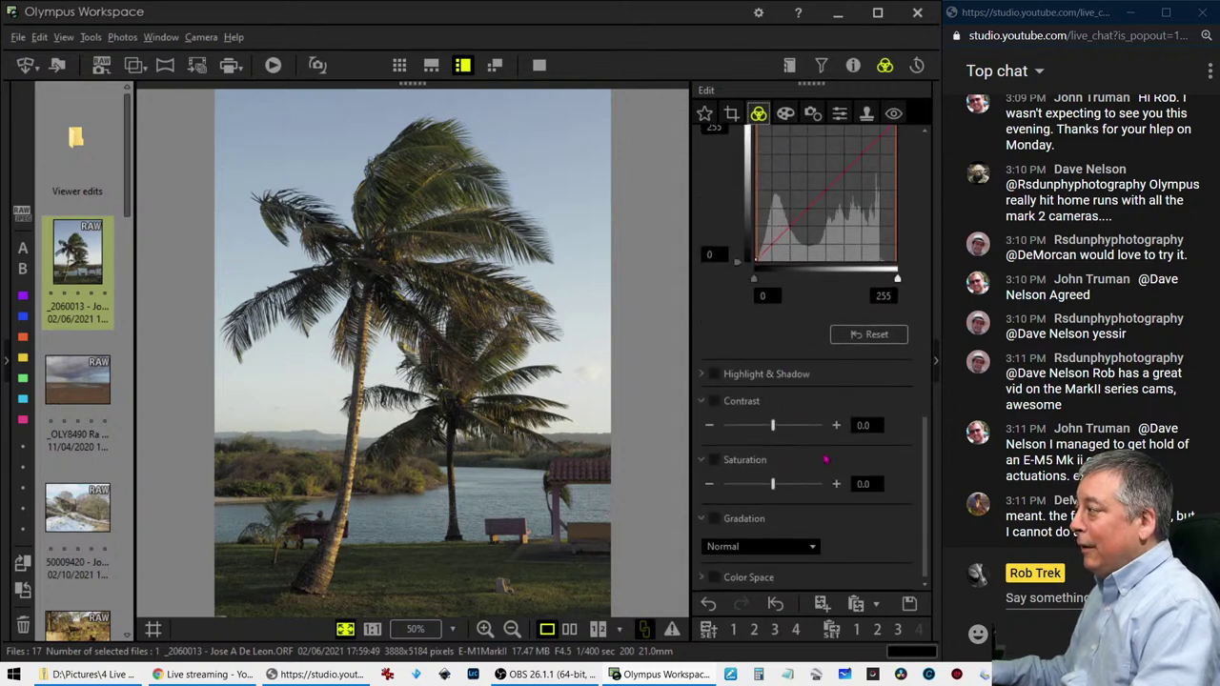
click(772, 547)
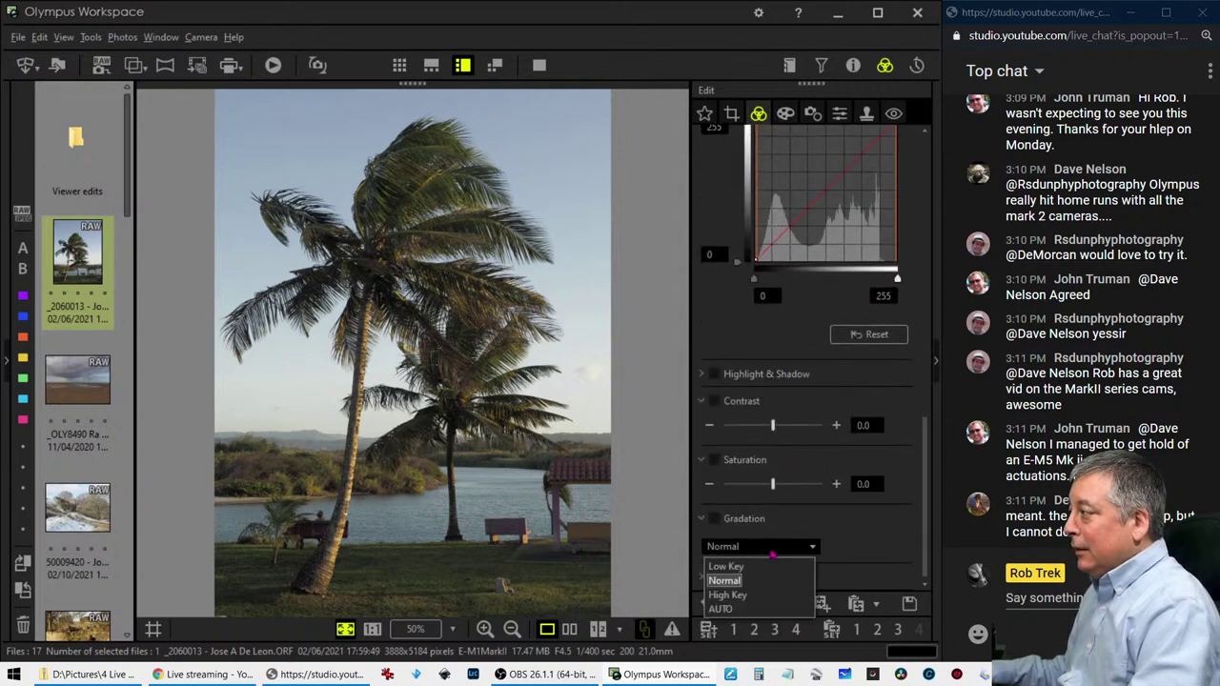
click(743, 607)
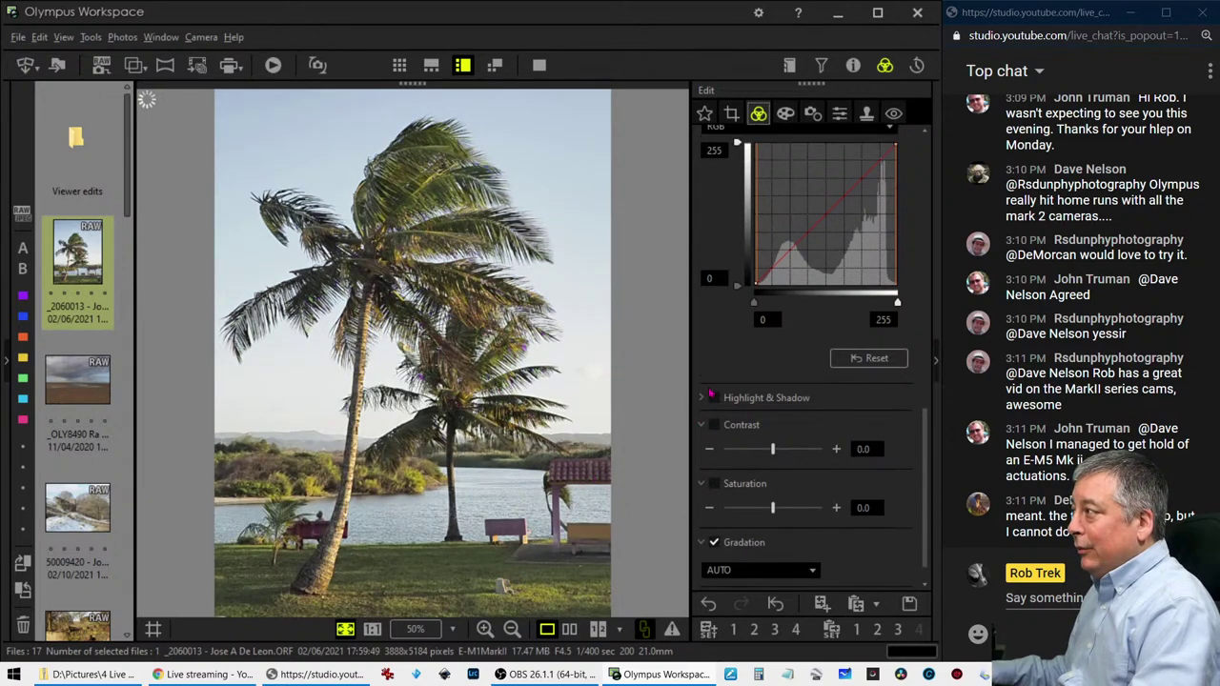
Turn on Dehaze and raise its strength to 52
scroll(710, 392, up, 2)
scroll(714, 381, up, 3)
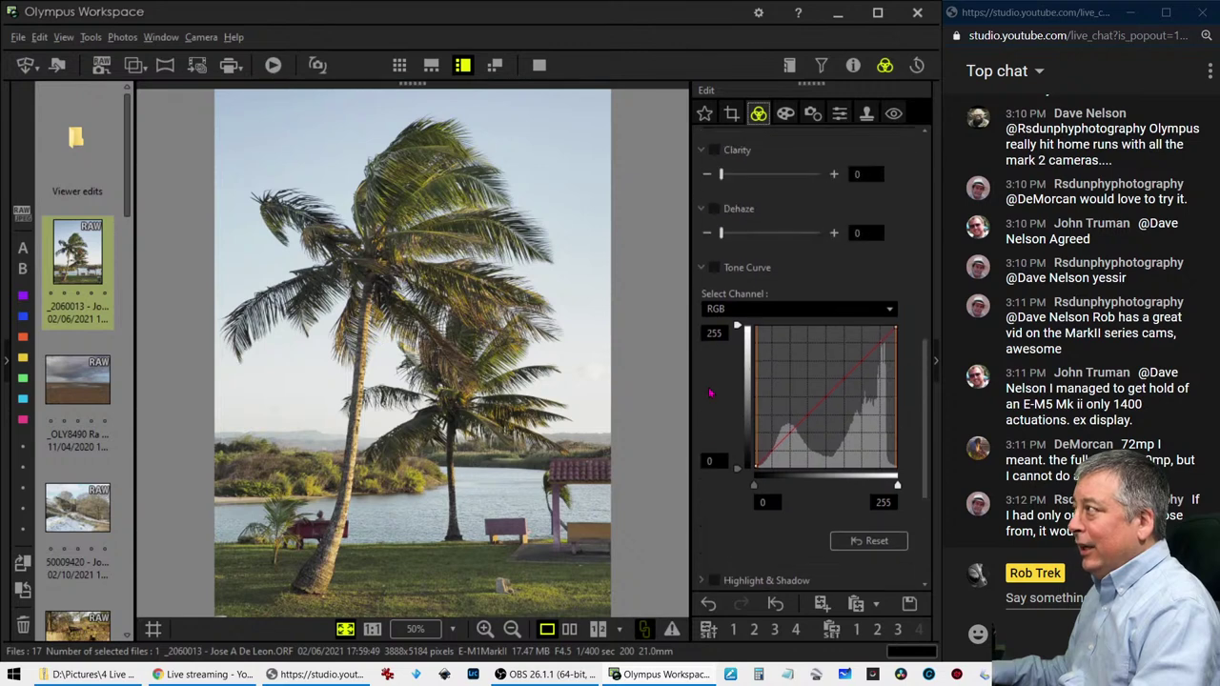
scroll(724, 357, up, 2)
drag(722, 312, 746, 313)
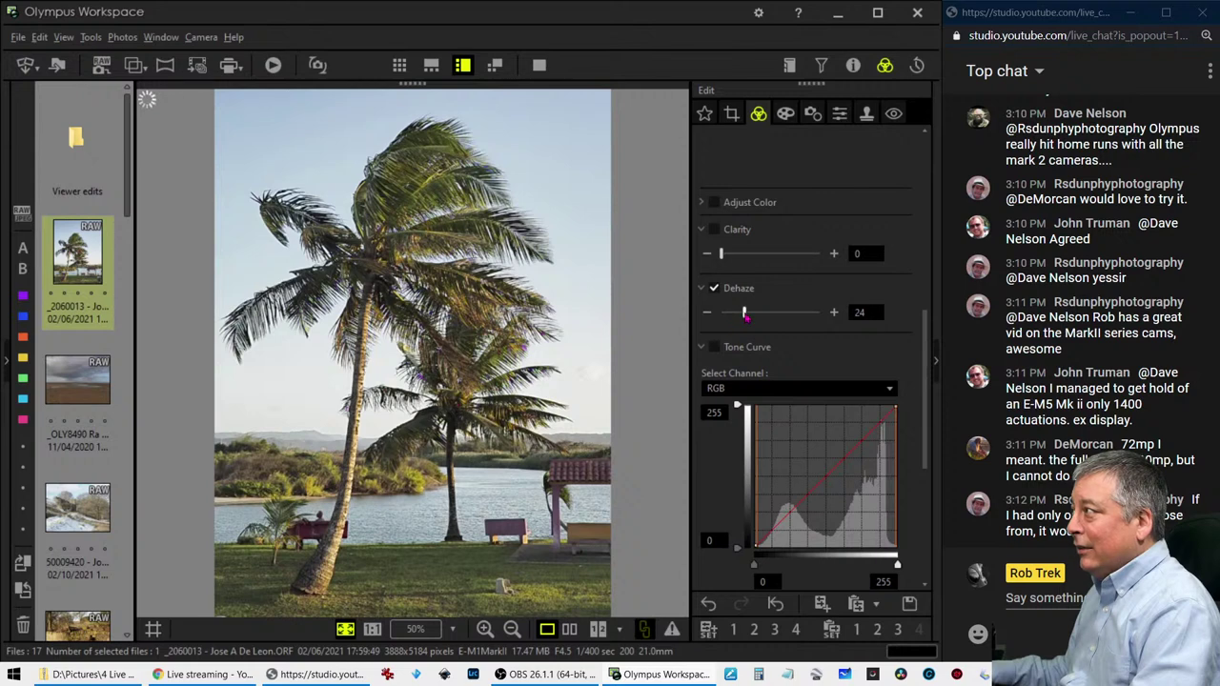
drag(747, 315, 761, 316)
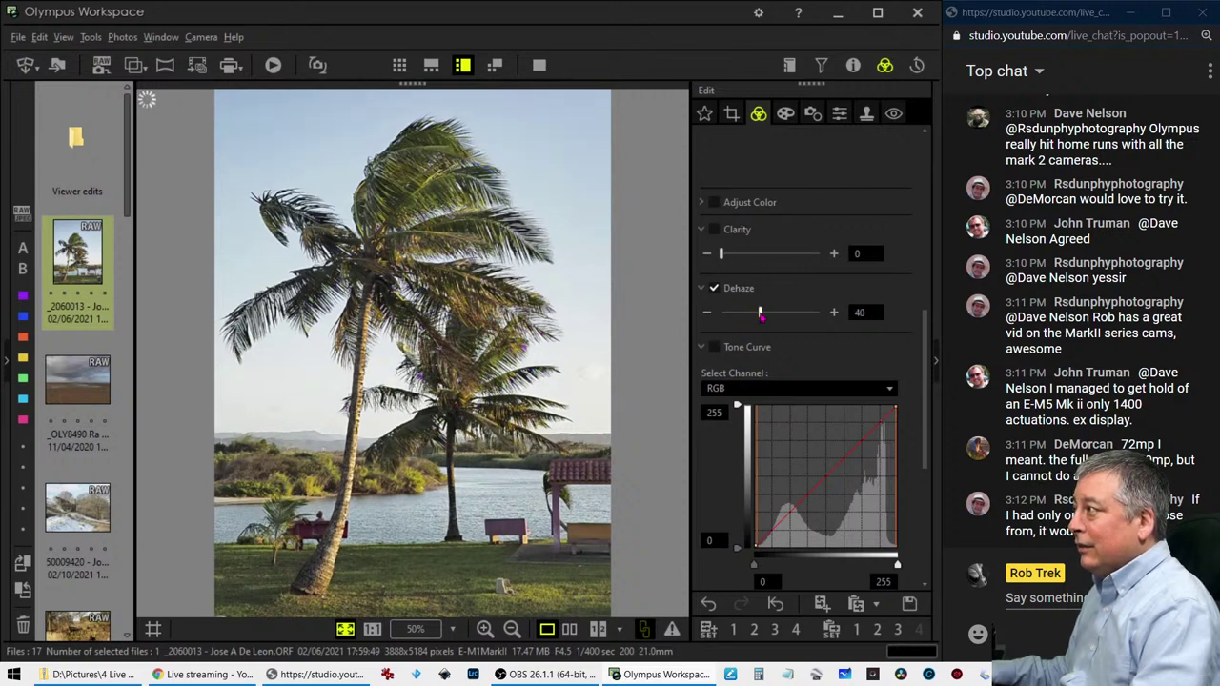
drag(760, 317, 773, 315)
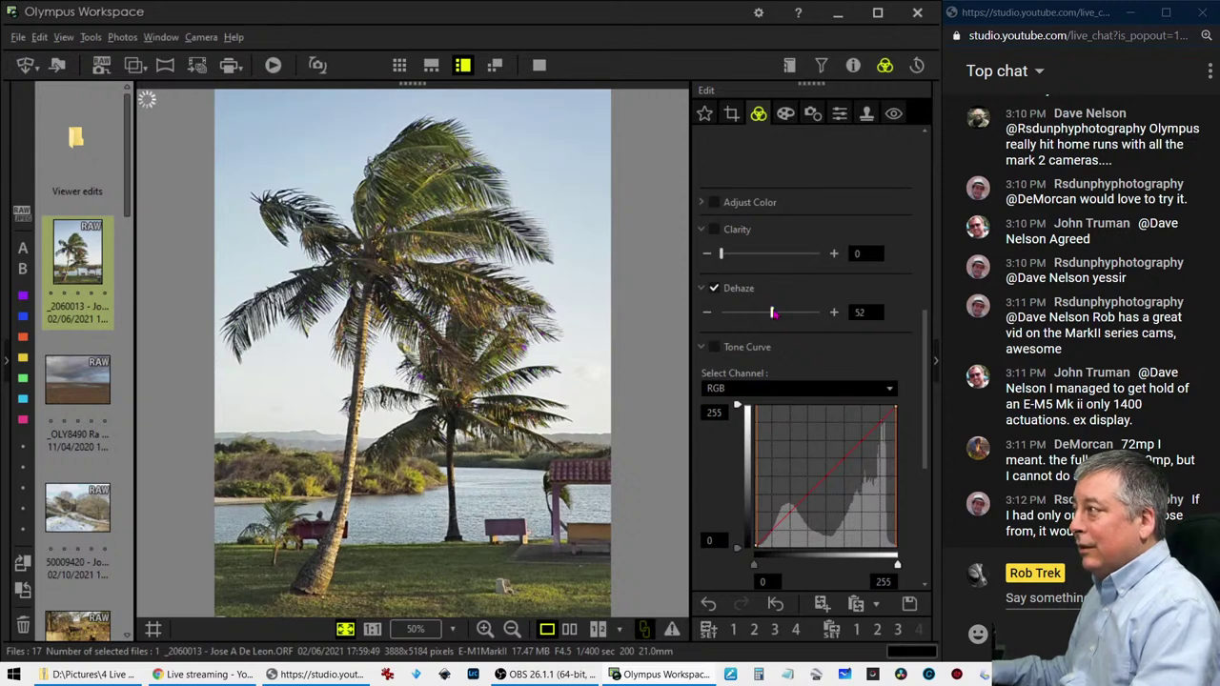
scroll(796, 240, up, 2)
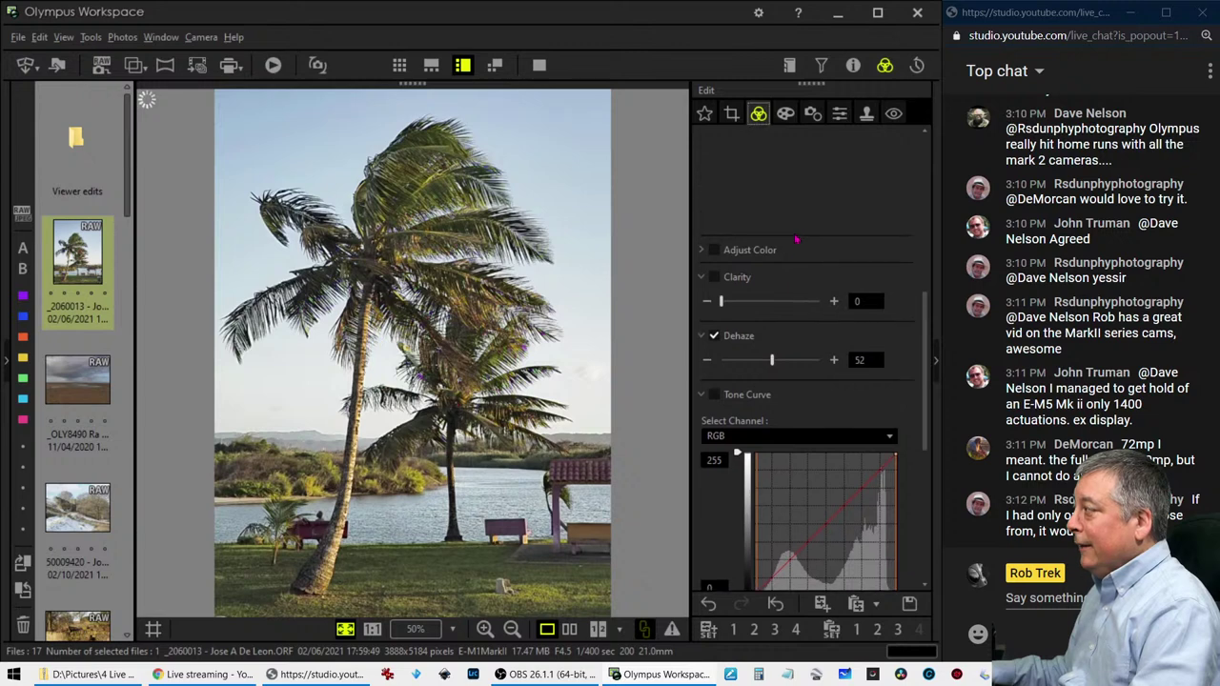
scroll(797, 240, up, 1)
scroll(797, 240, up, 1)
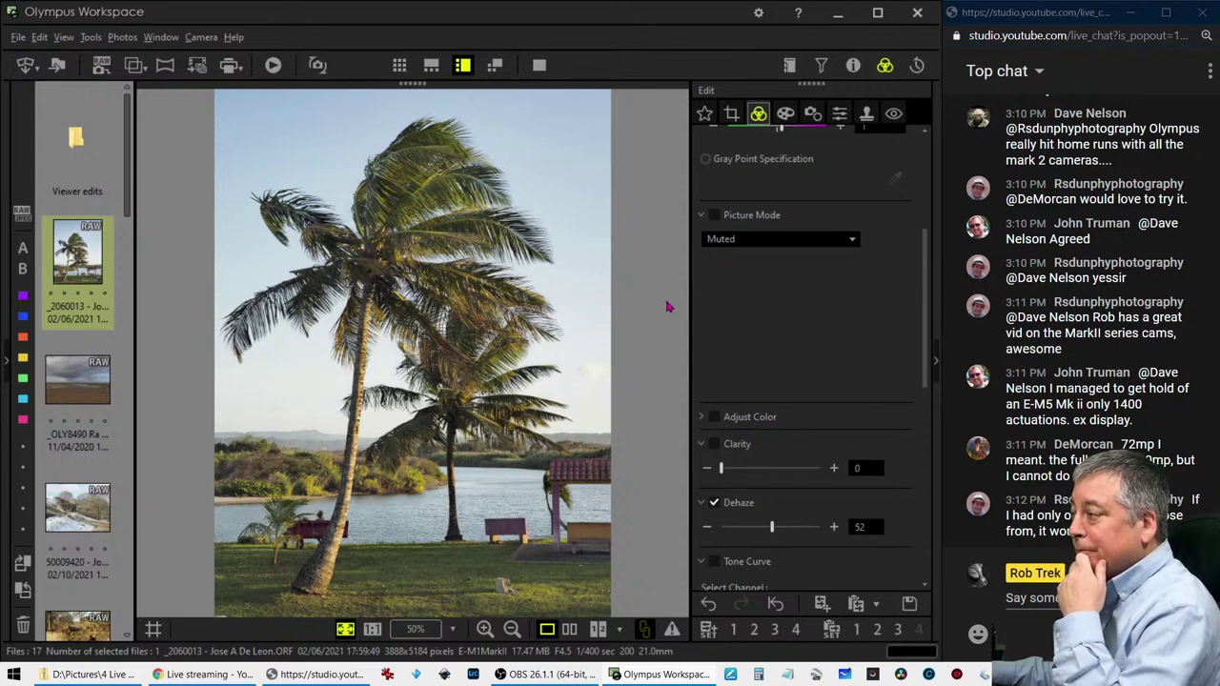
scroll(779, 362, up, 3)
scroll(779, 362, up, 2)
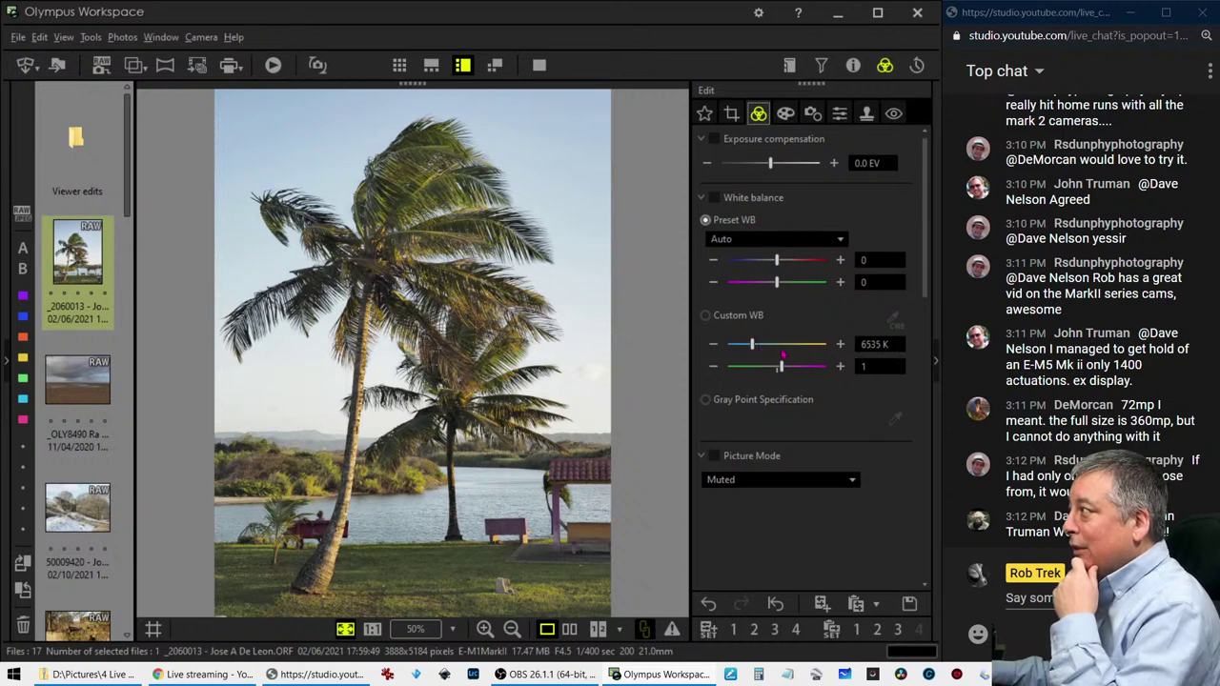
Set custom white balance near 9439 K with tint 2, Natural picture mode, and sharpness 2.0
drag(756, 349, 770, 349)
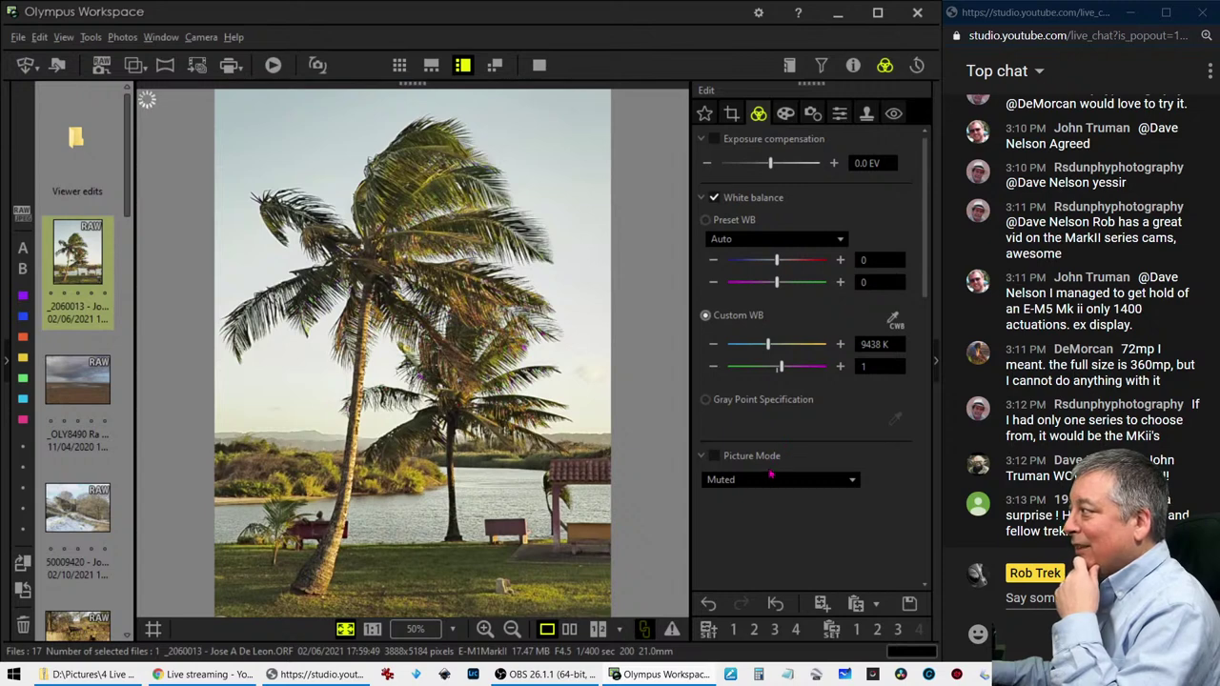
click(767, 481)
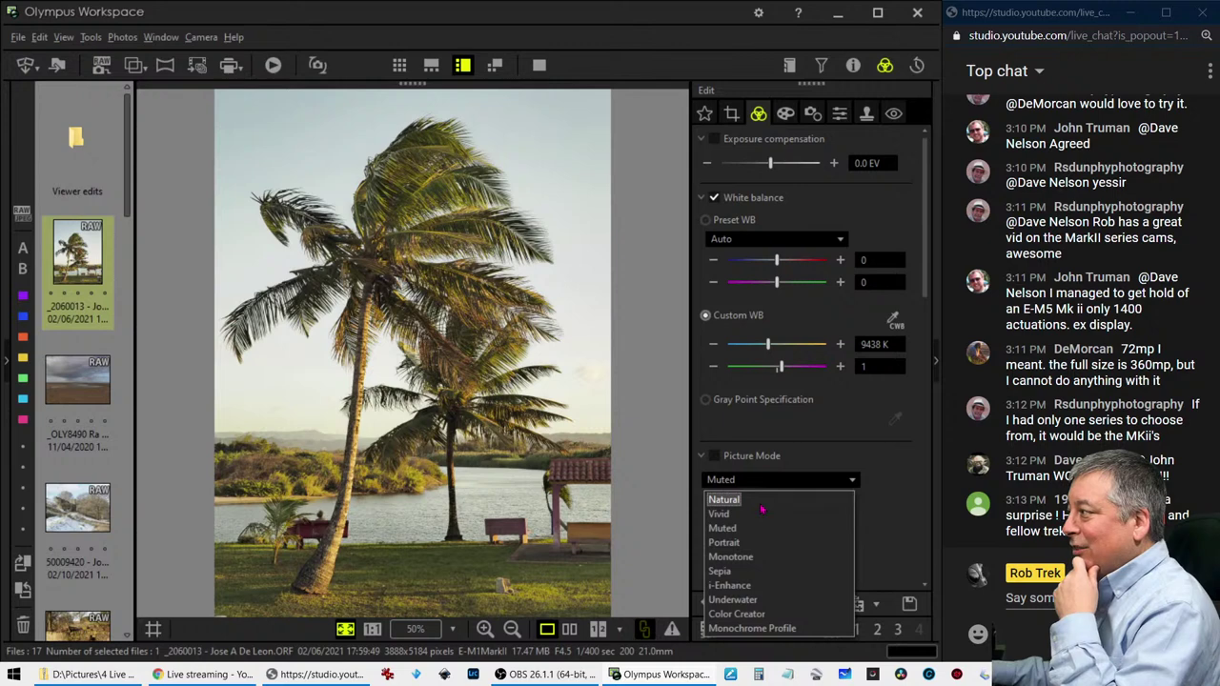
click(767, 503)
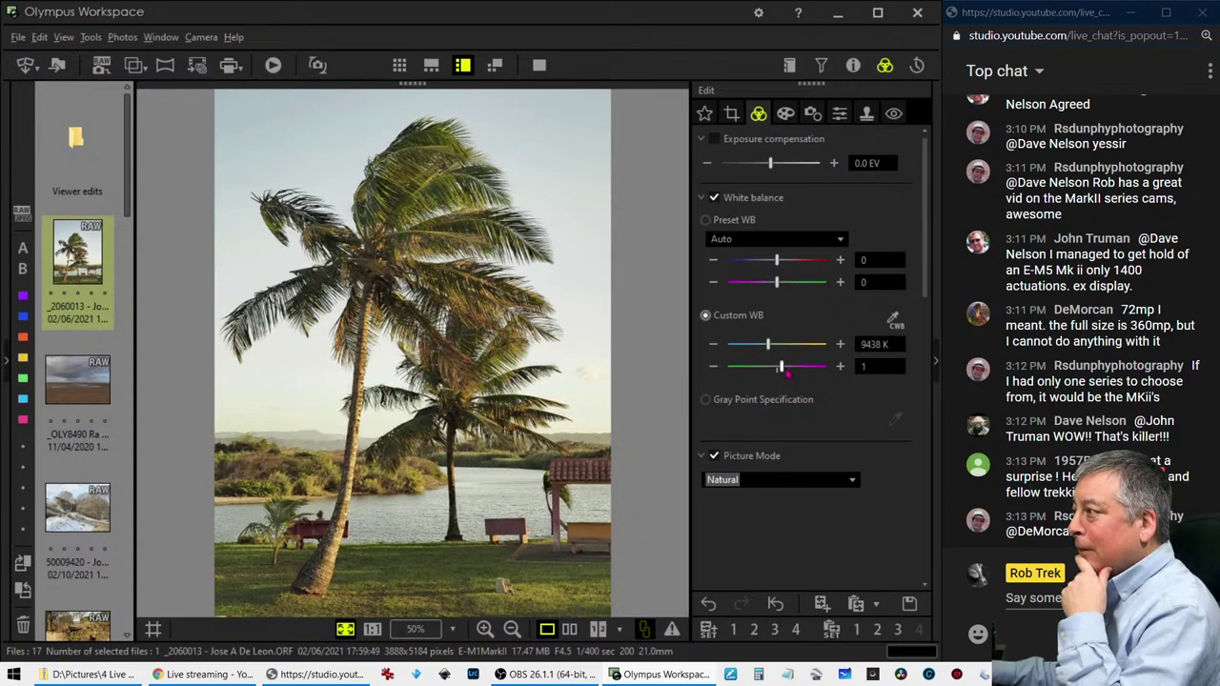
click(840, 367)
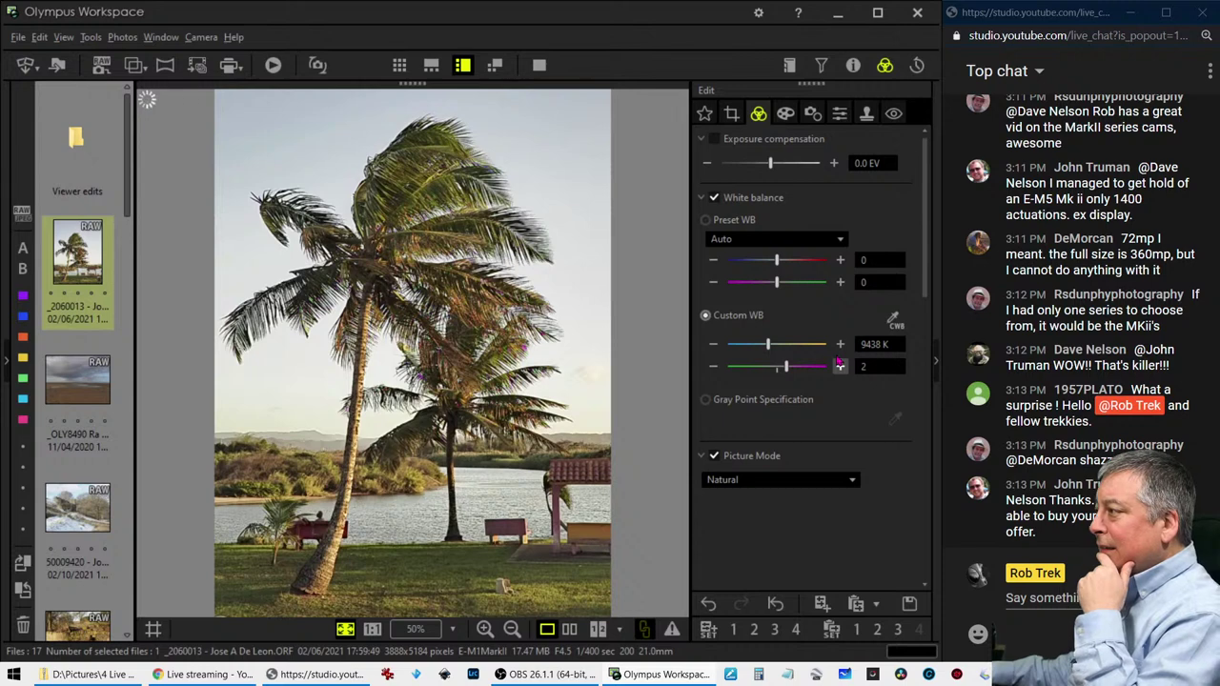
click(840, 345)
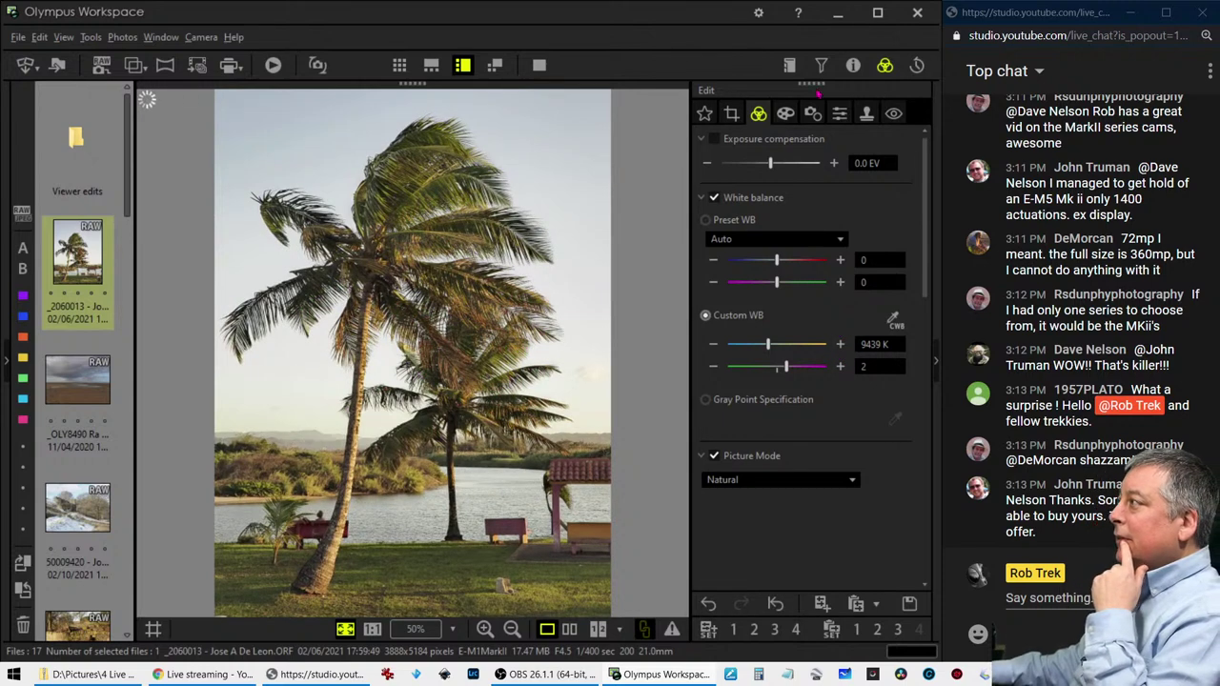
click(839, 114)
drag(773, 167, 826, 168)
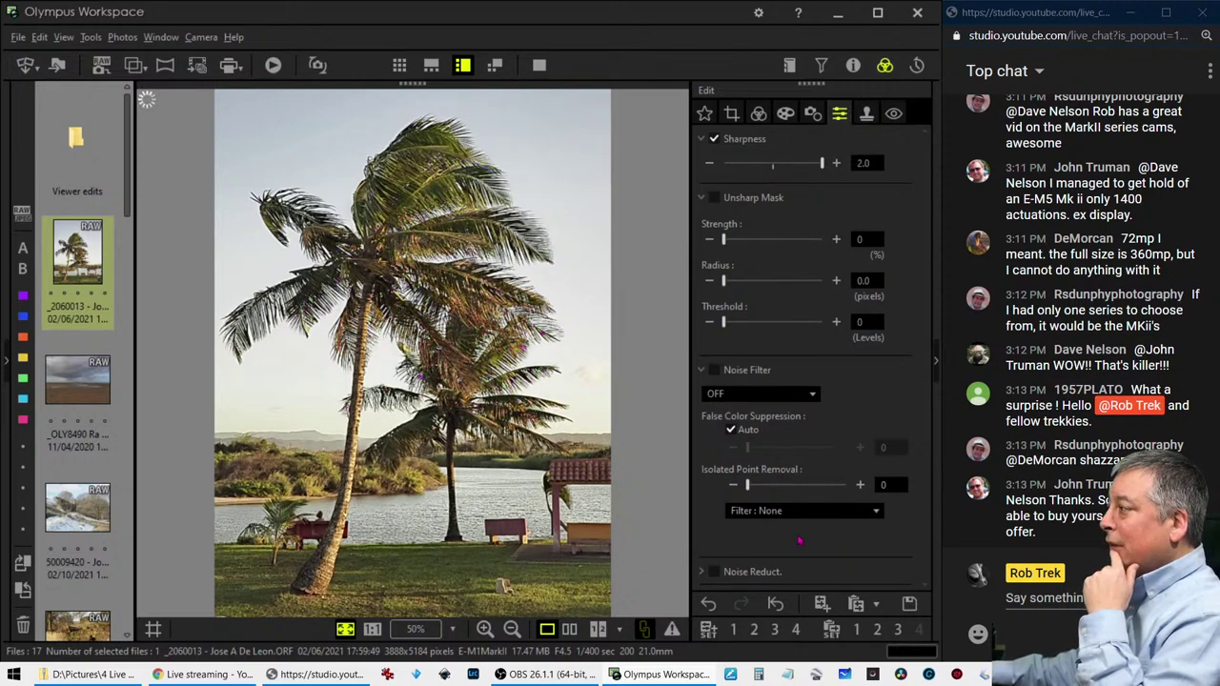
Expand Adjust Color to show the twelve per-colour saturation sliders, all at 0
click(813, 114)
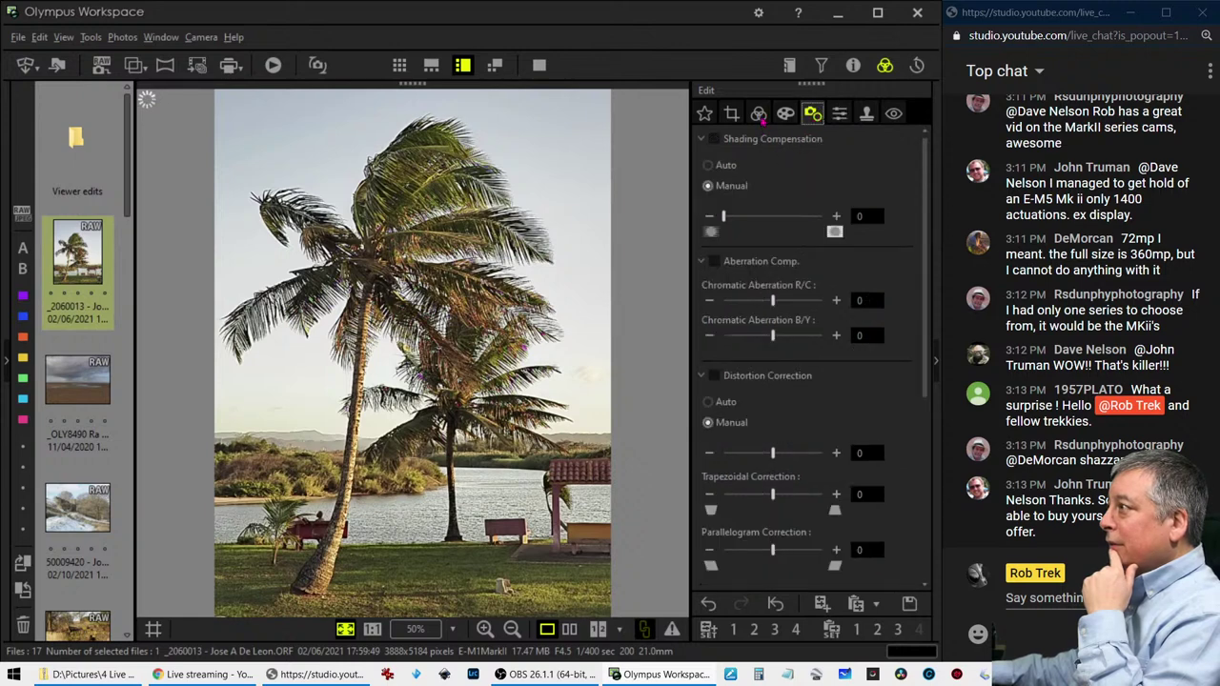
click(759, 115)
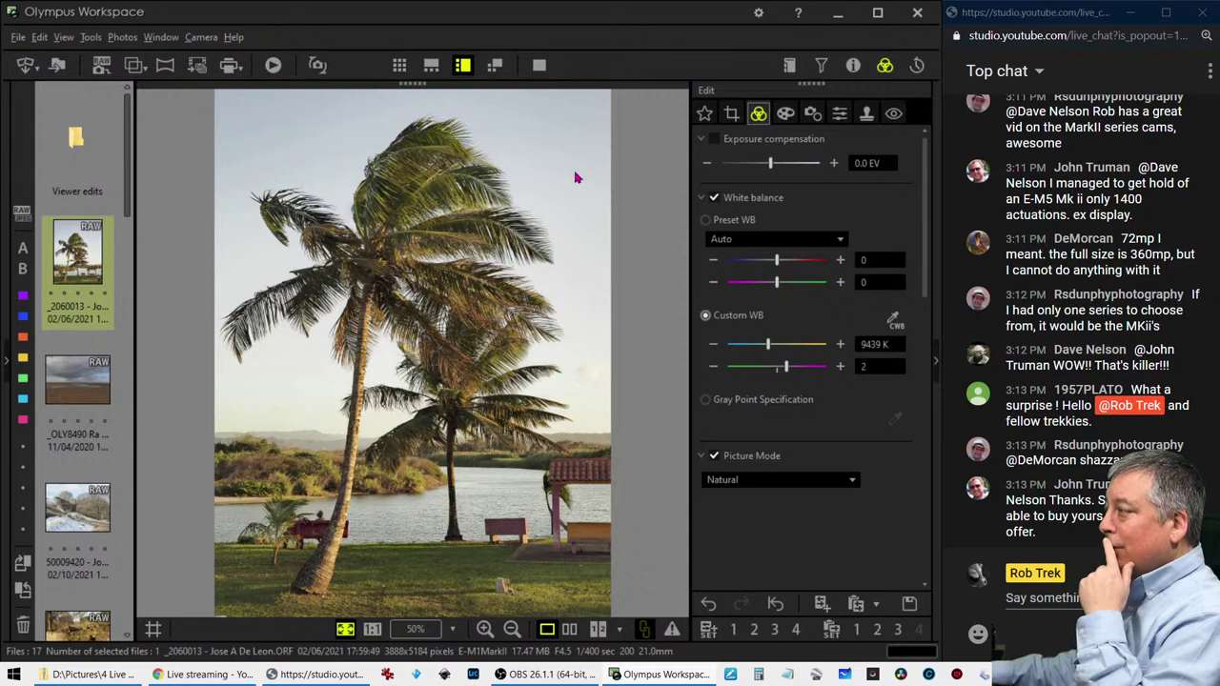
scroll(744, 530, down, 2)
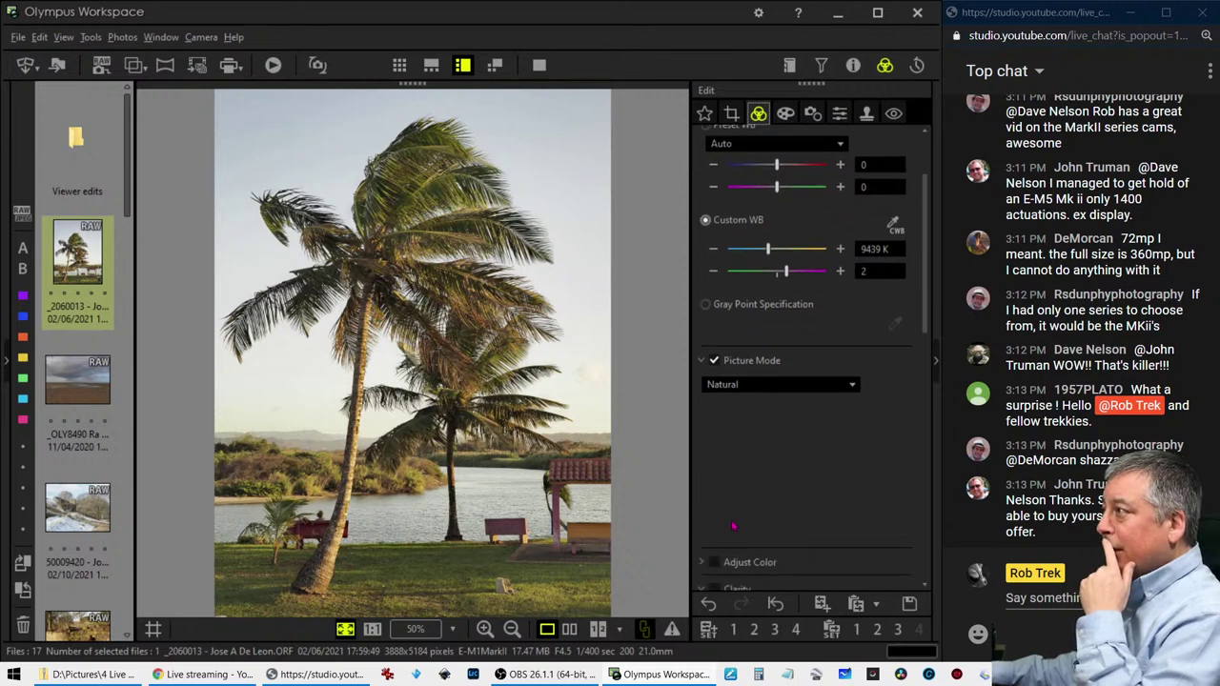
scroll(733, 525, down, 1)
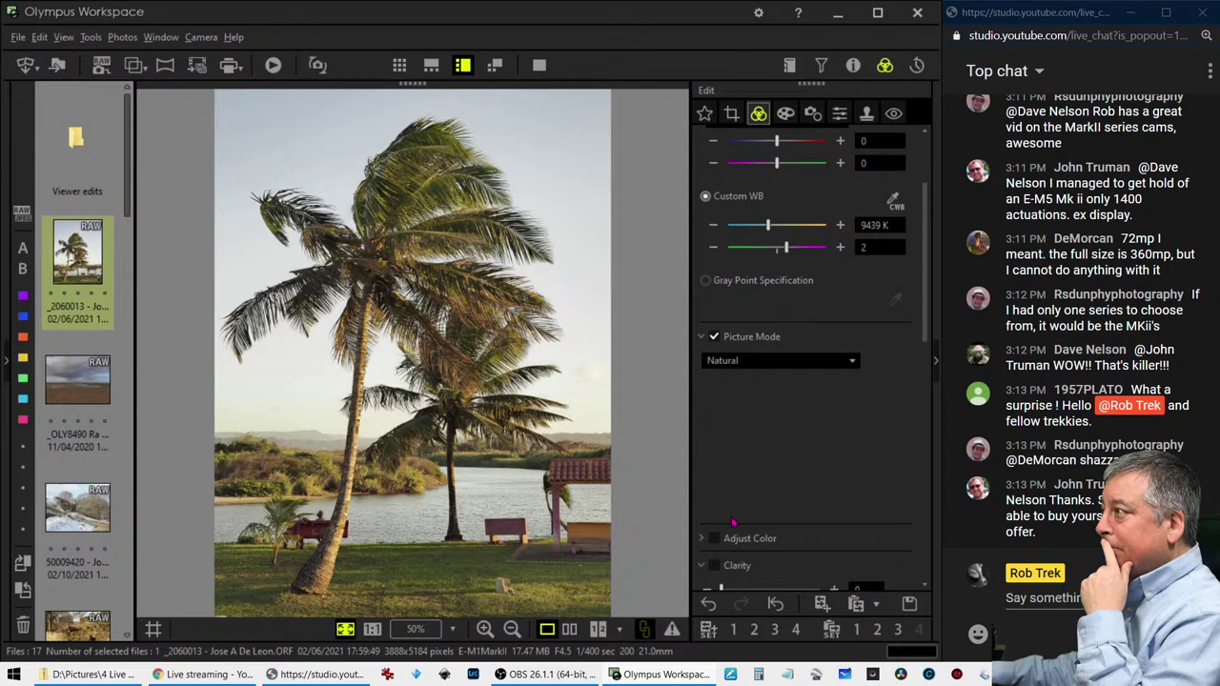
scroll(733, 522, down, 2)
scroll(733, 522, down, 2)
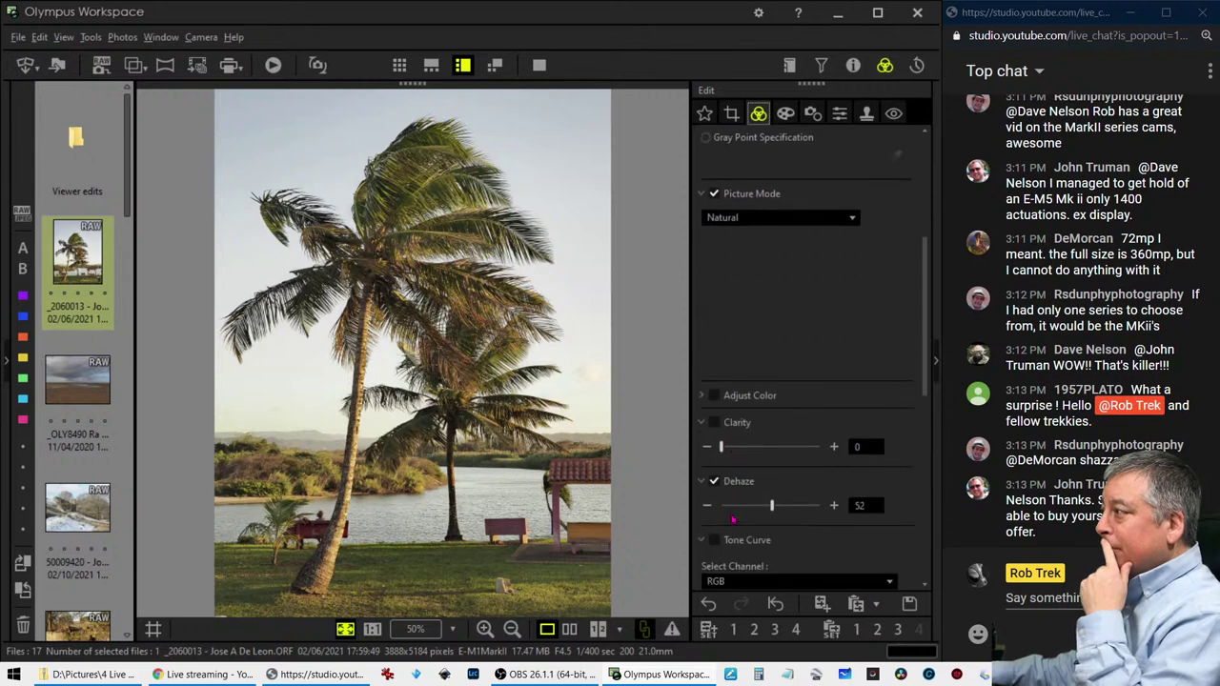
scroll(733, 519, down, 1)
scroll(733, 519, up, 1)
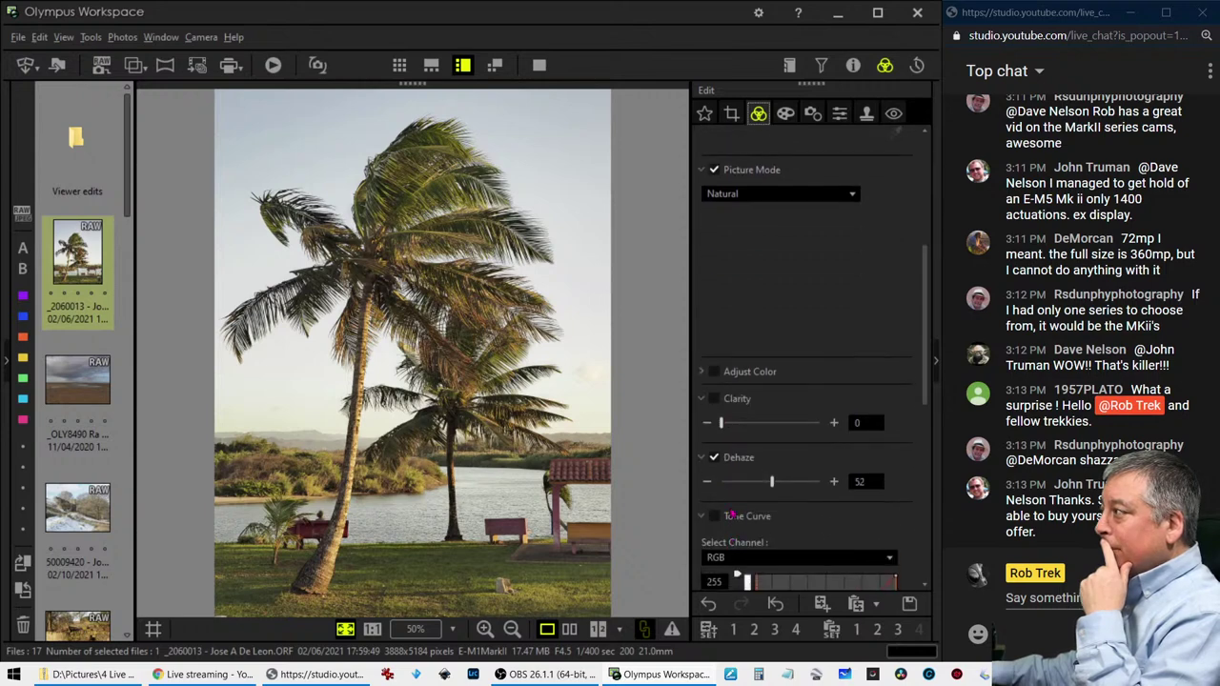
click(705, 374)
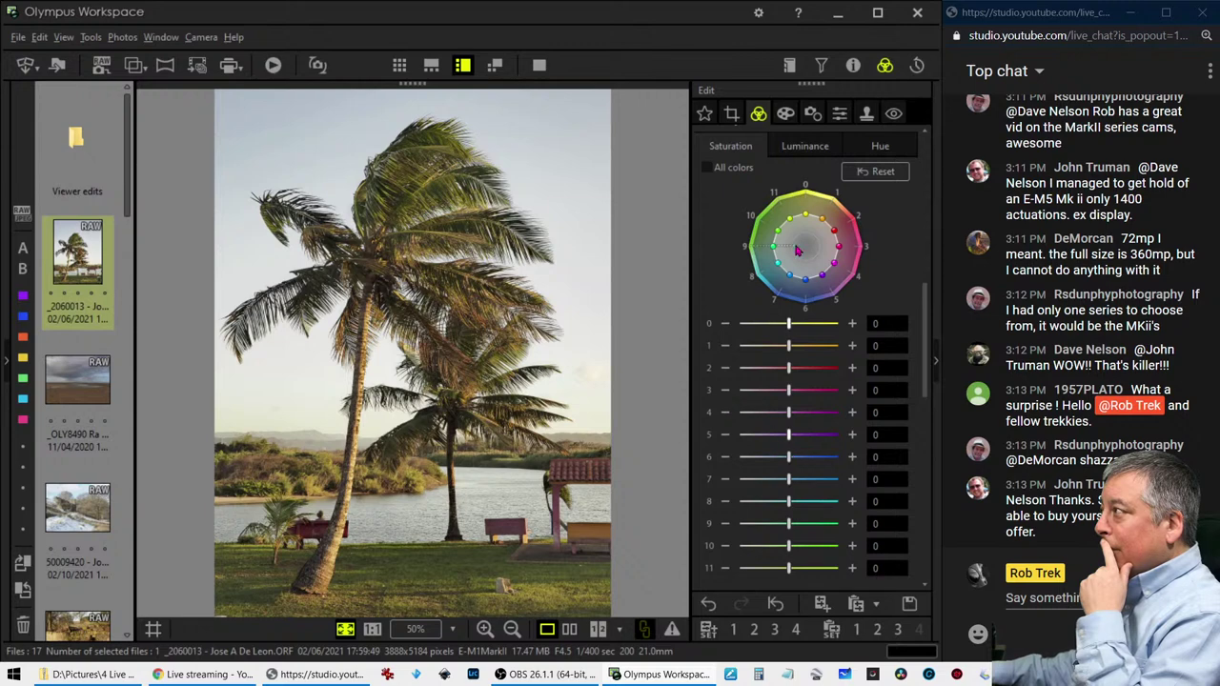
On the Hue wheel, shift colour 5 to -5 and colour 6 to -3
click(876, 146)
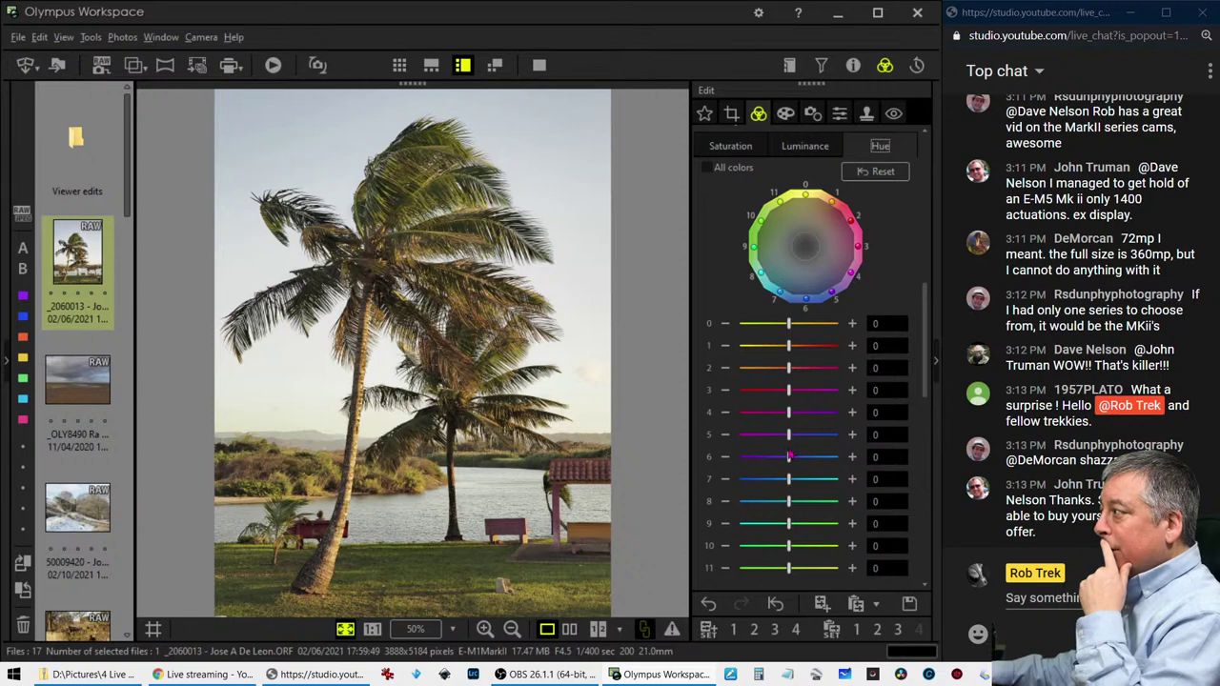
mouse_move(788, 457)
mouse_down()
mouse_move(767, 456)
mouse_move(760, 435)
mouse_up()
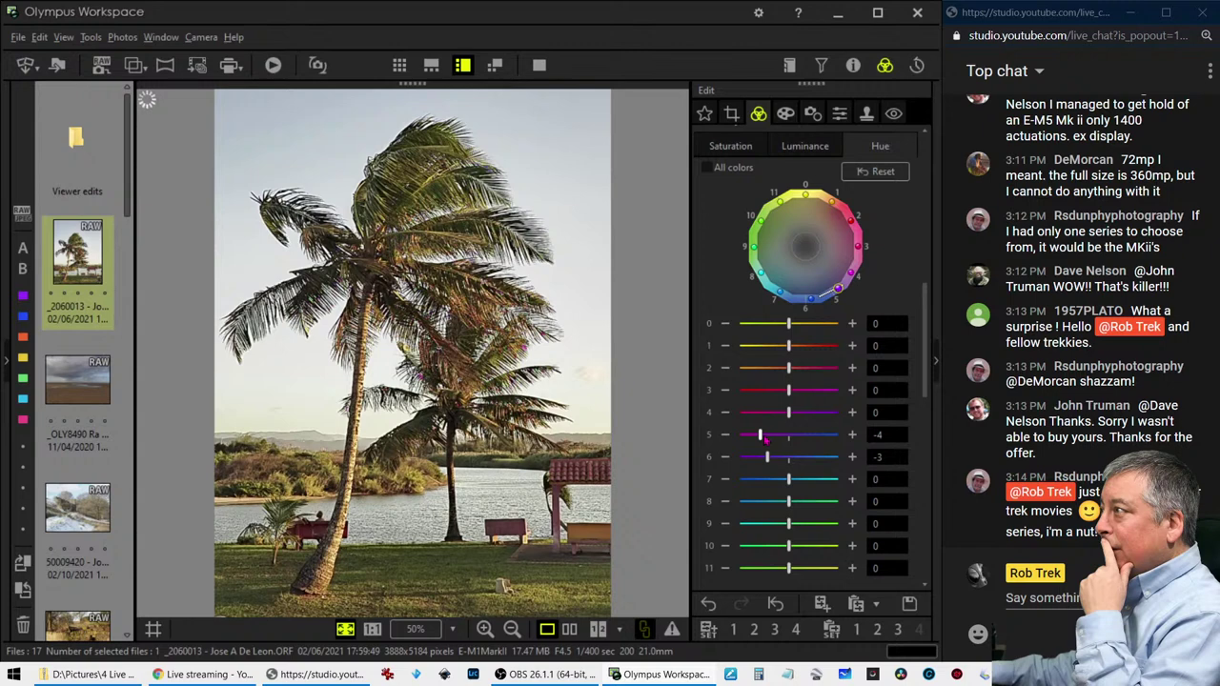
drag(763, 437, 754, 436)
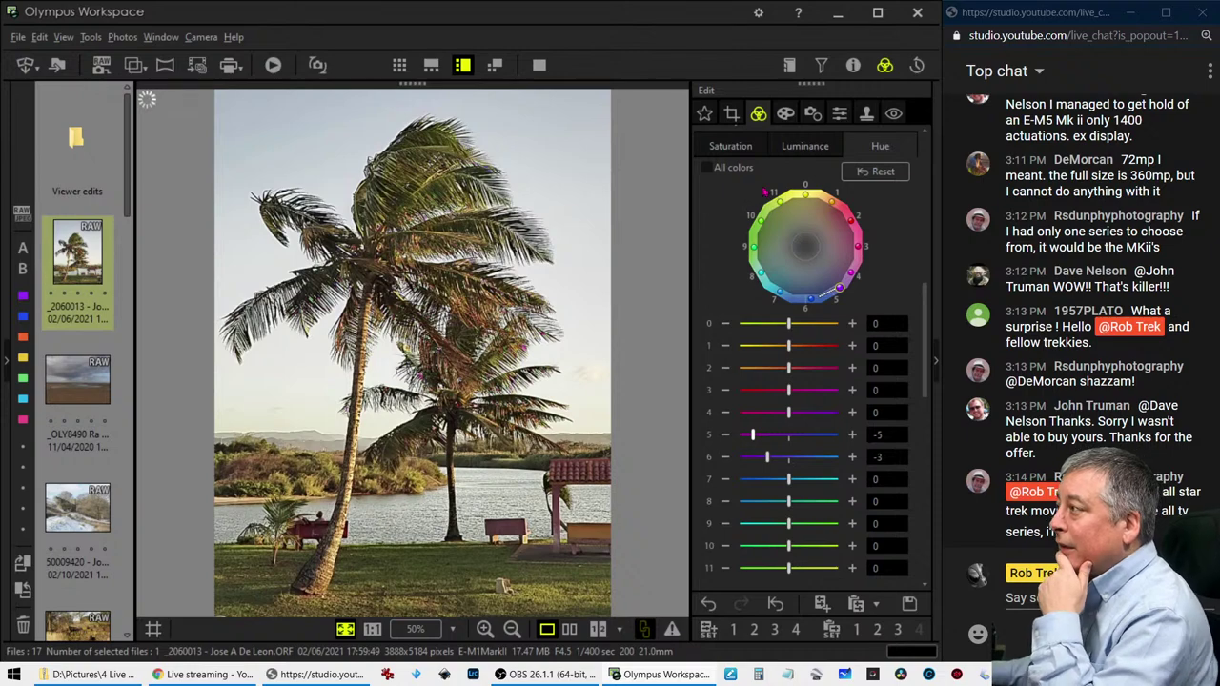
click(784, 113)
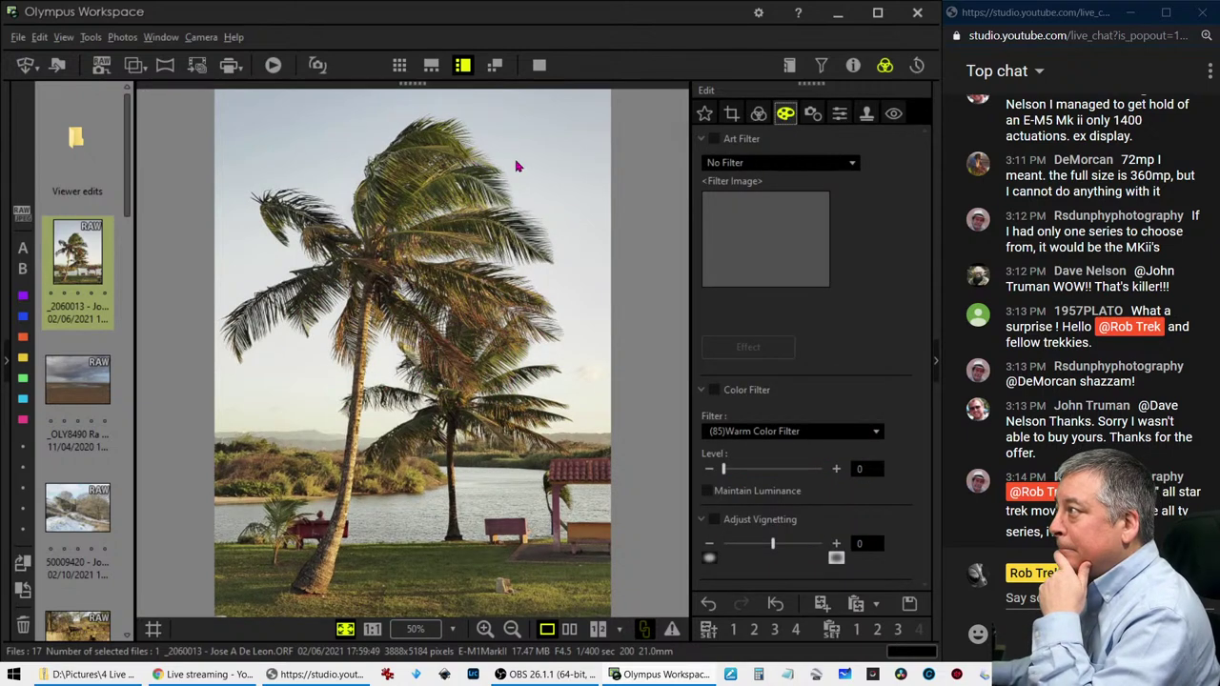
Apply the (85) Warm Color Filter at level 17 with Maintain Luminance and vignetting at -4
click(478, 177)
click(478, 177)
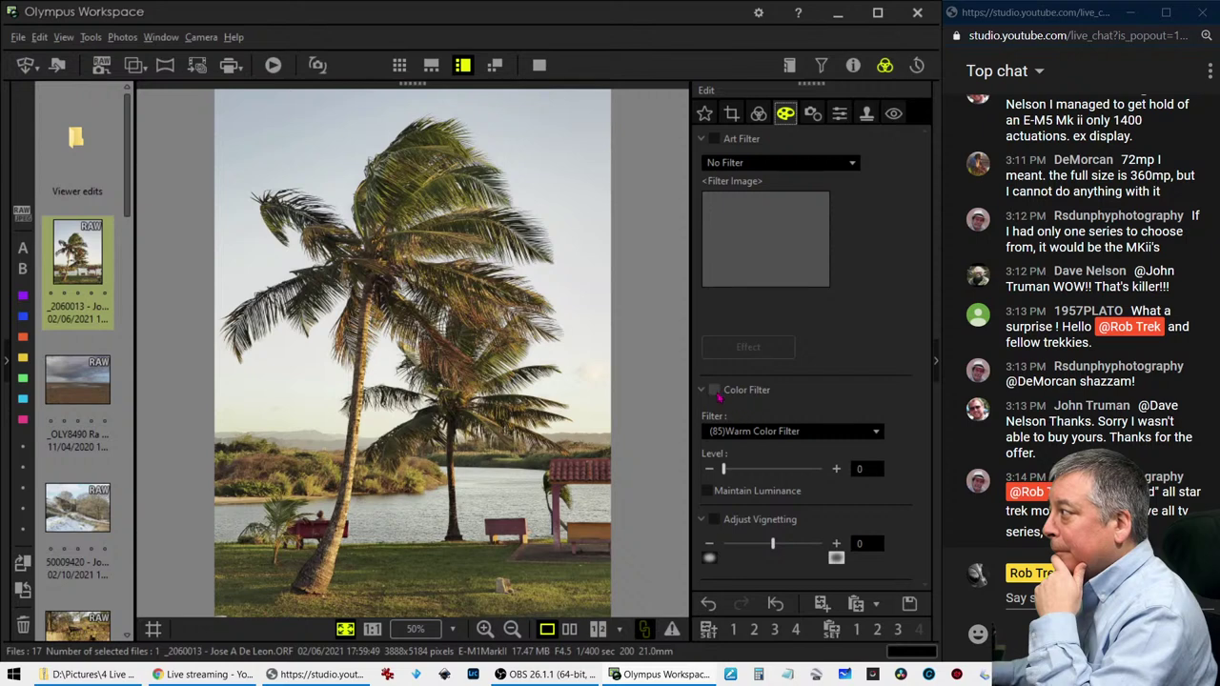
click(714, 390)
drag(723, 469, 744, 471)
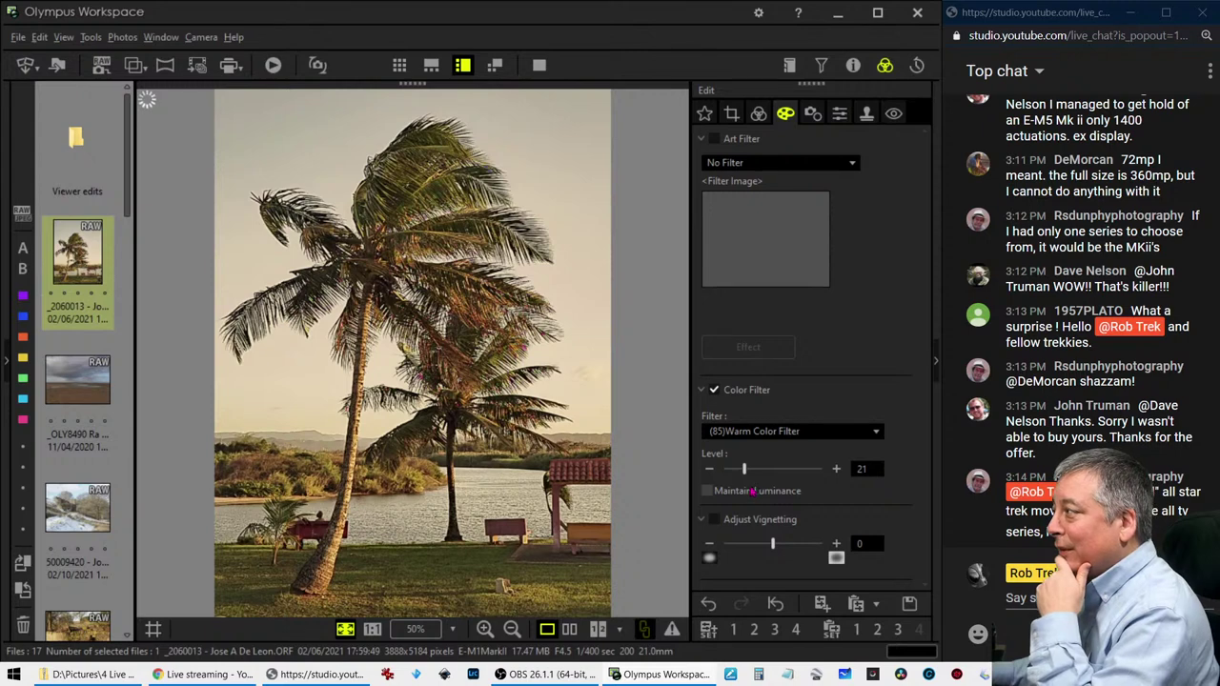
drag(743, 471, 741, 472)
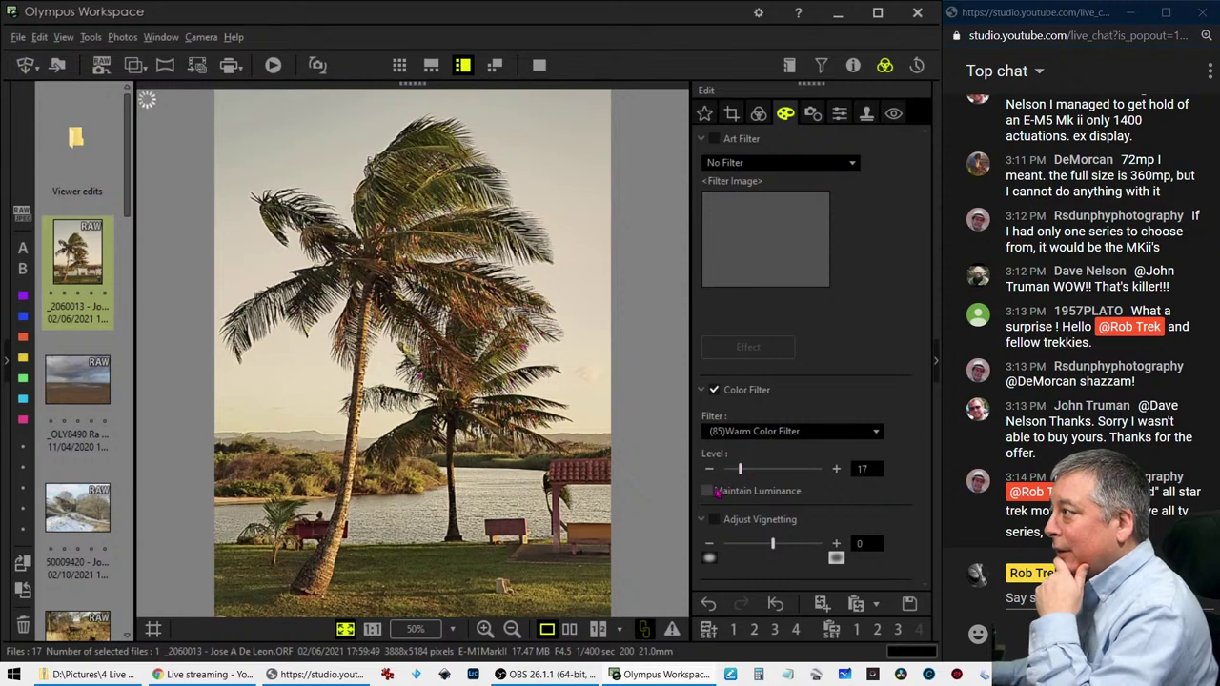
click(720, 492)
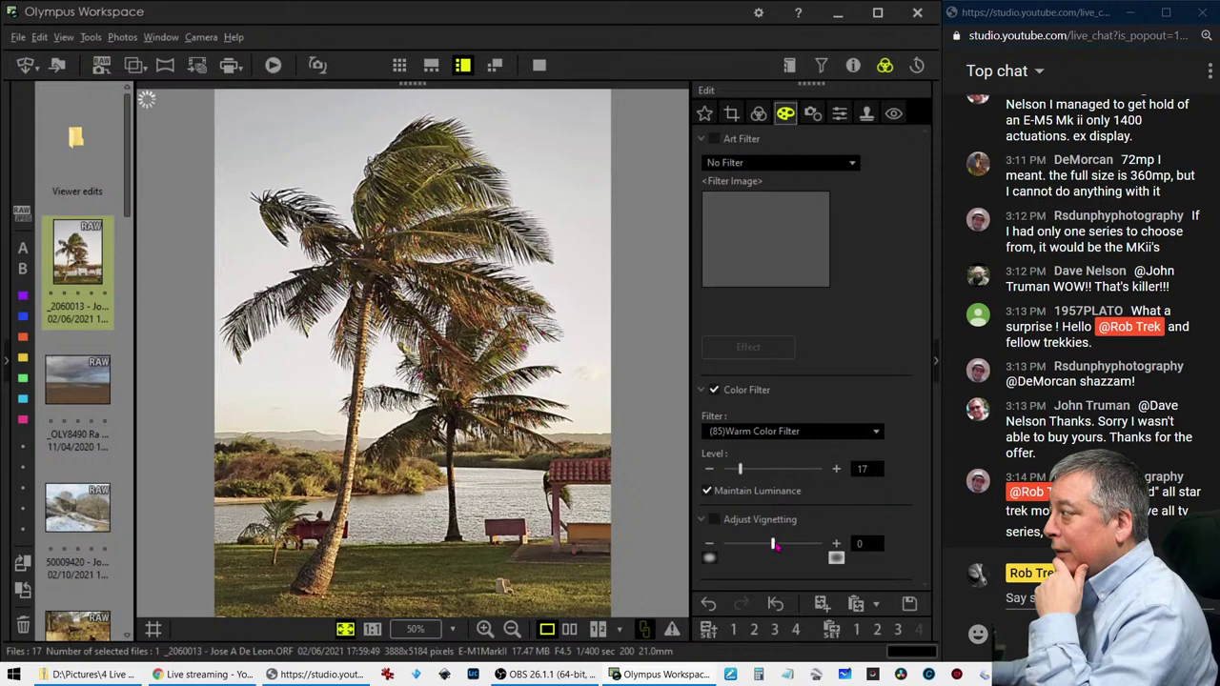
drag(776, 548, 771, 547)
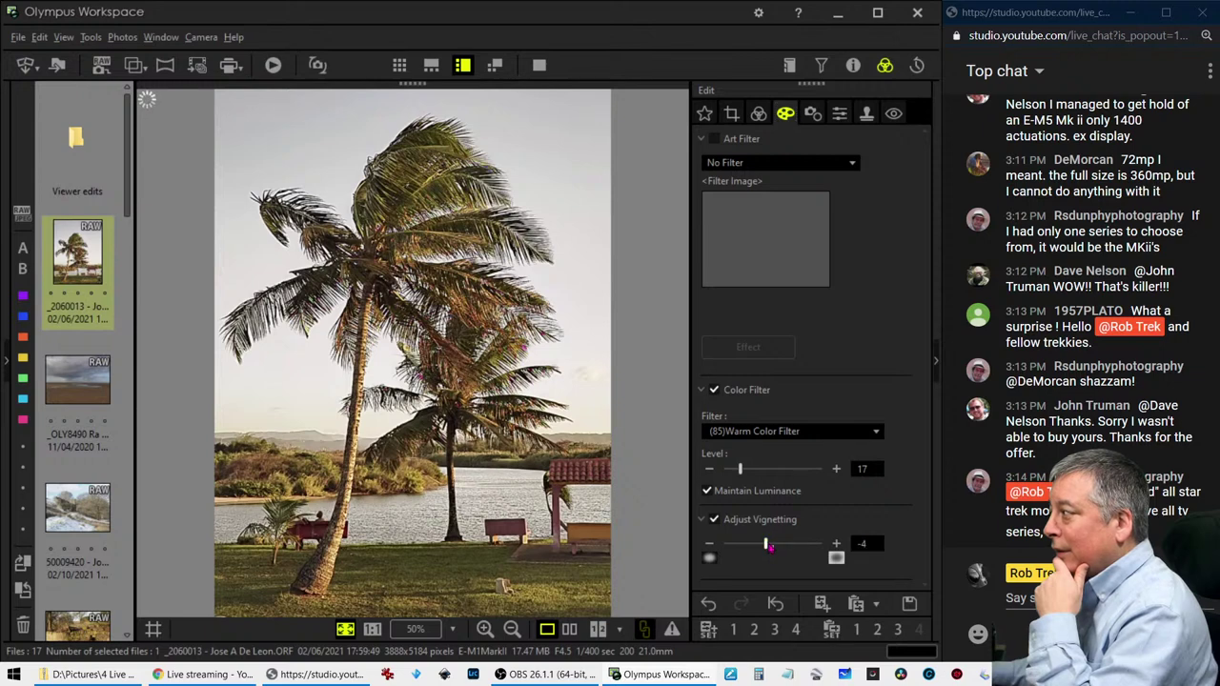
click(758, 114)
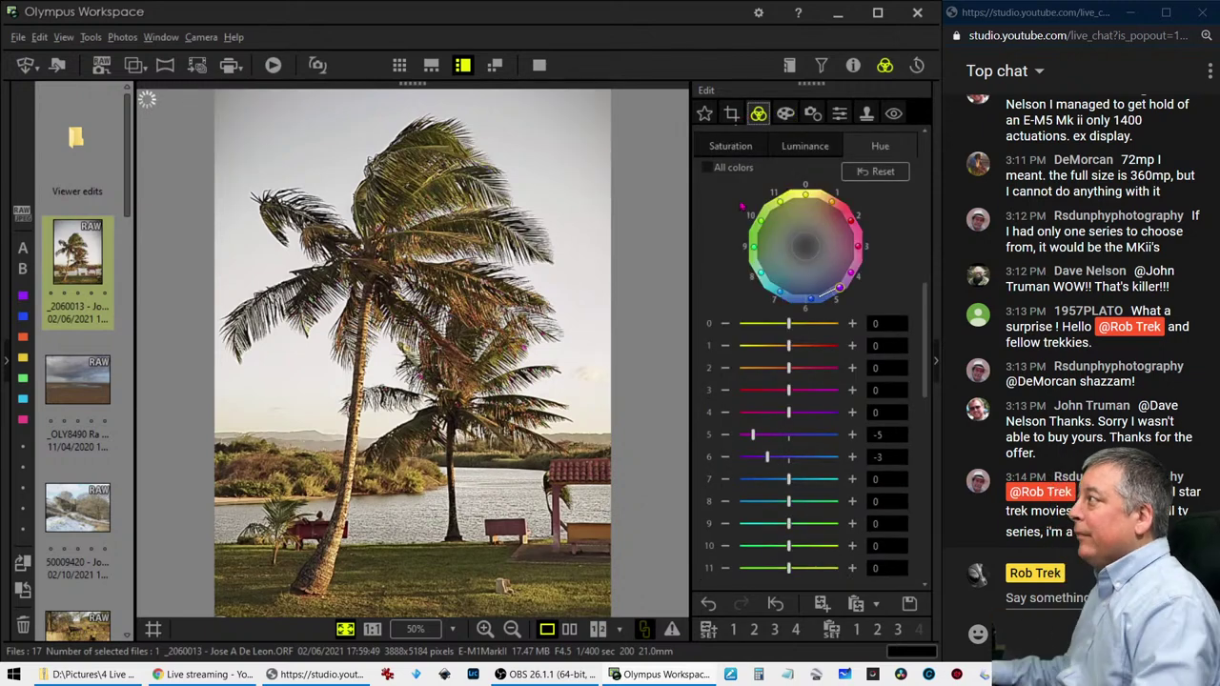
Enable the RGB tone curve, lifting the highlights and adding a shadow point to reshape contrast
scroll(743, 206, down, 5)
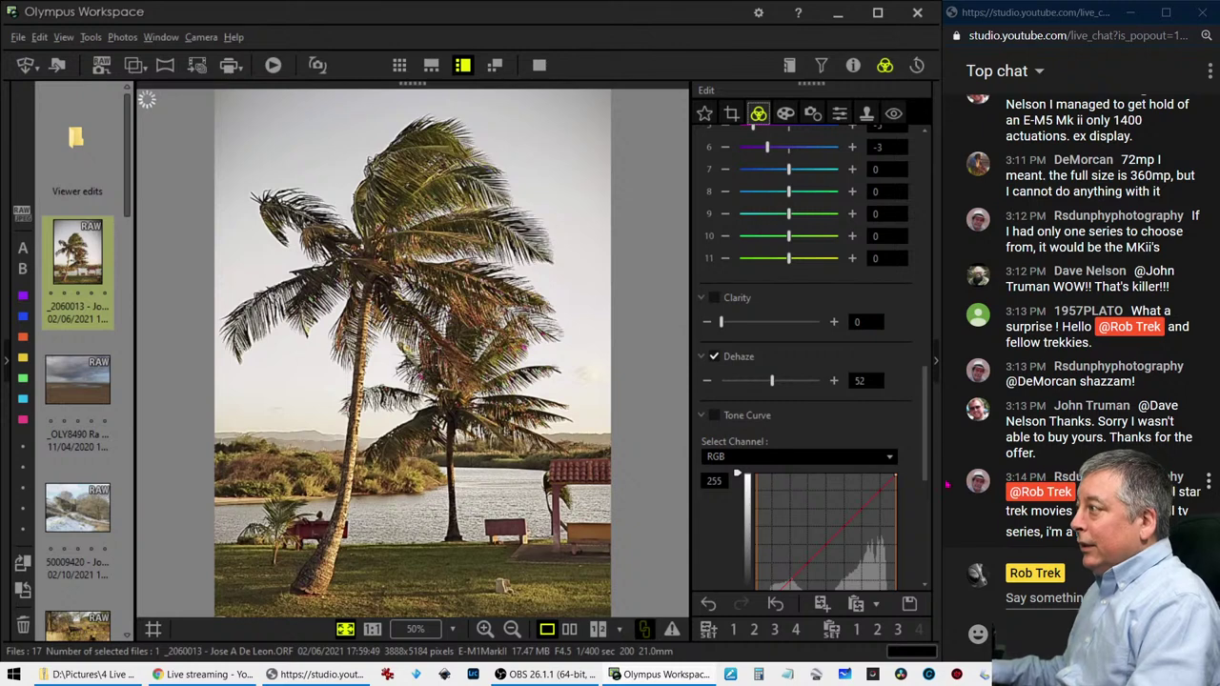
scroll(778, 479, down, 2)
scroll(779, 479, down, 1)
scroll(779, 479, down, 2)
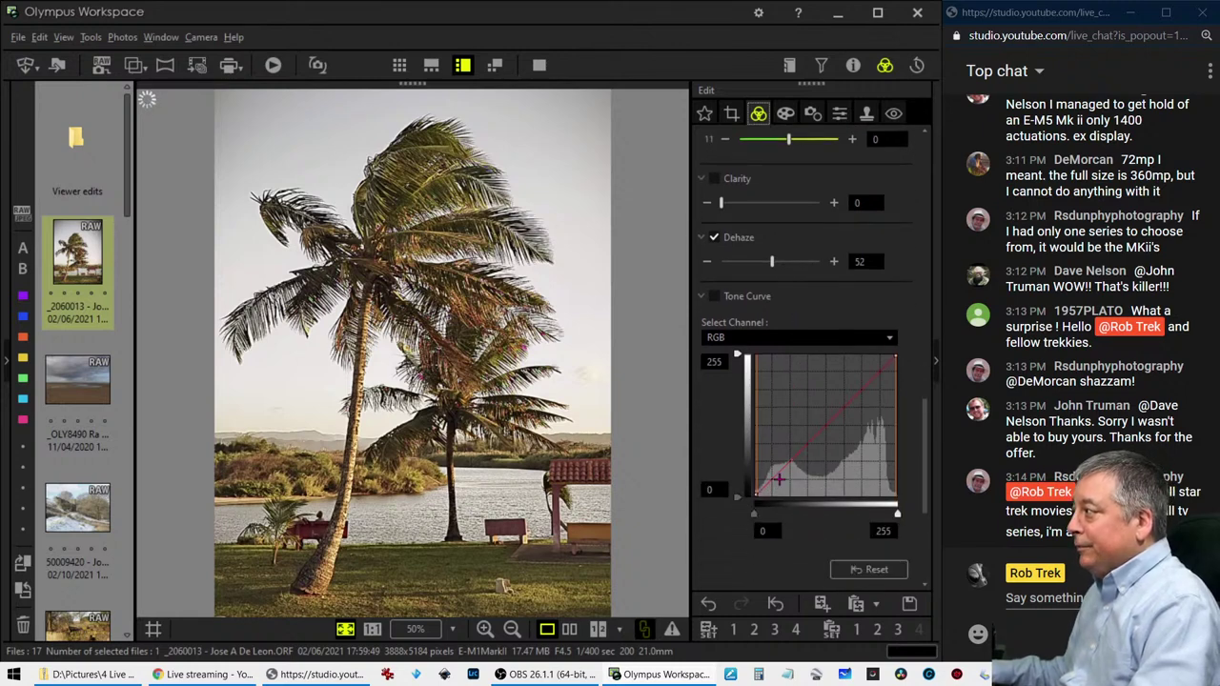
click(780, 475)
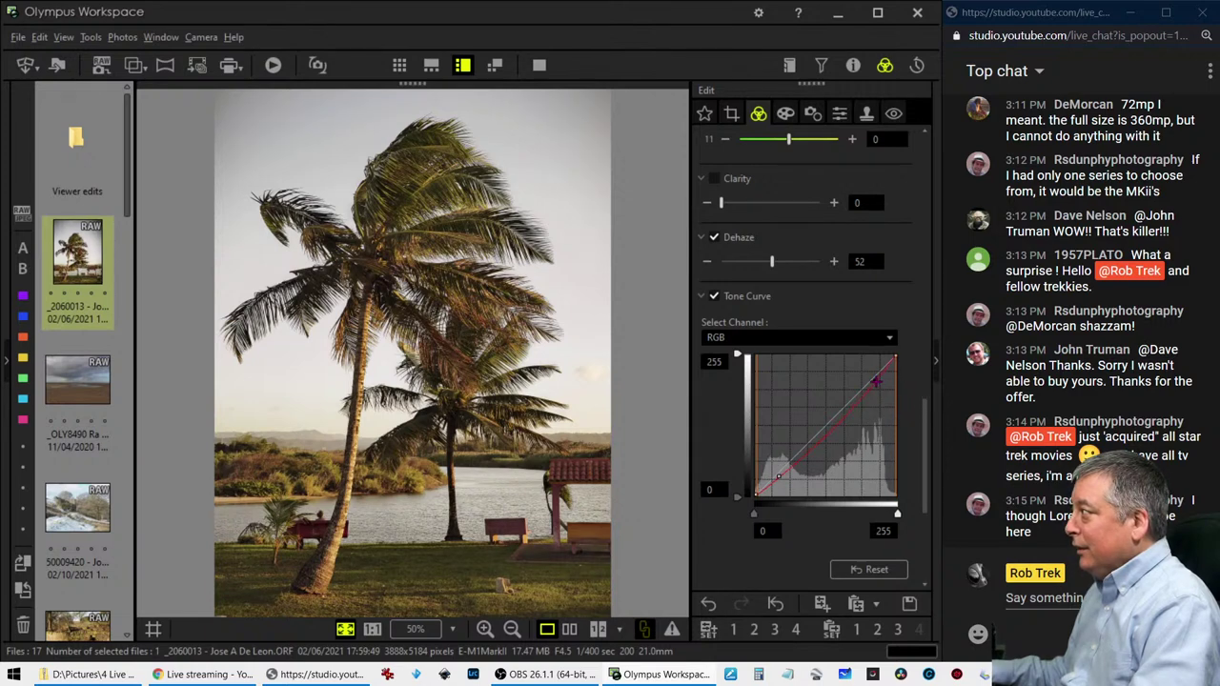
drag(876, 382, 869, 376)
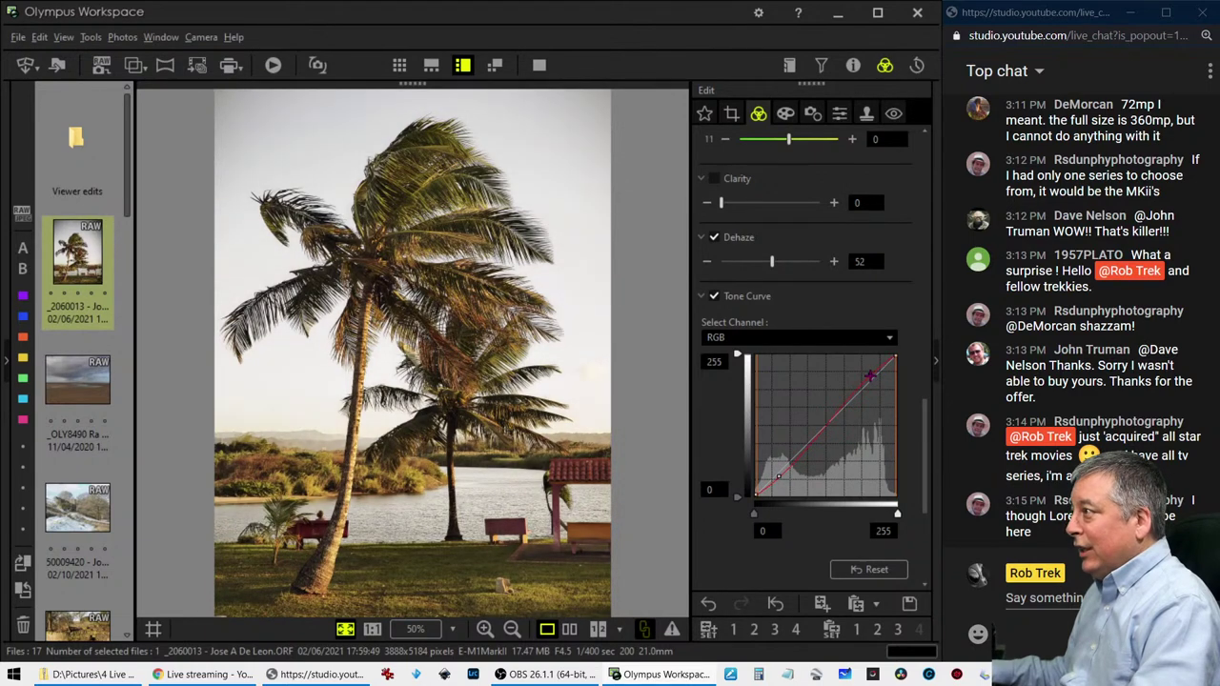
drag(770, 482, 772, 487)
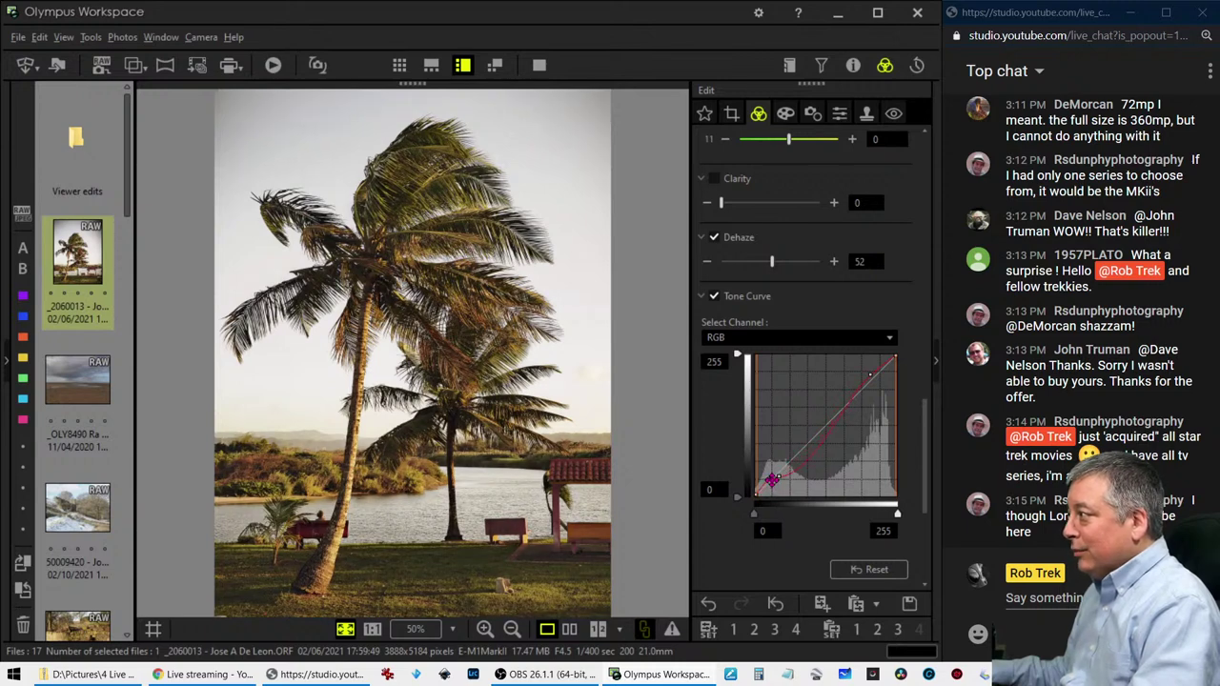
drag(771, 484, 778, 479)
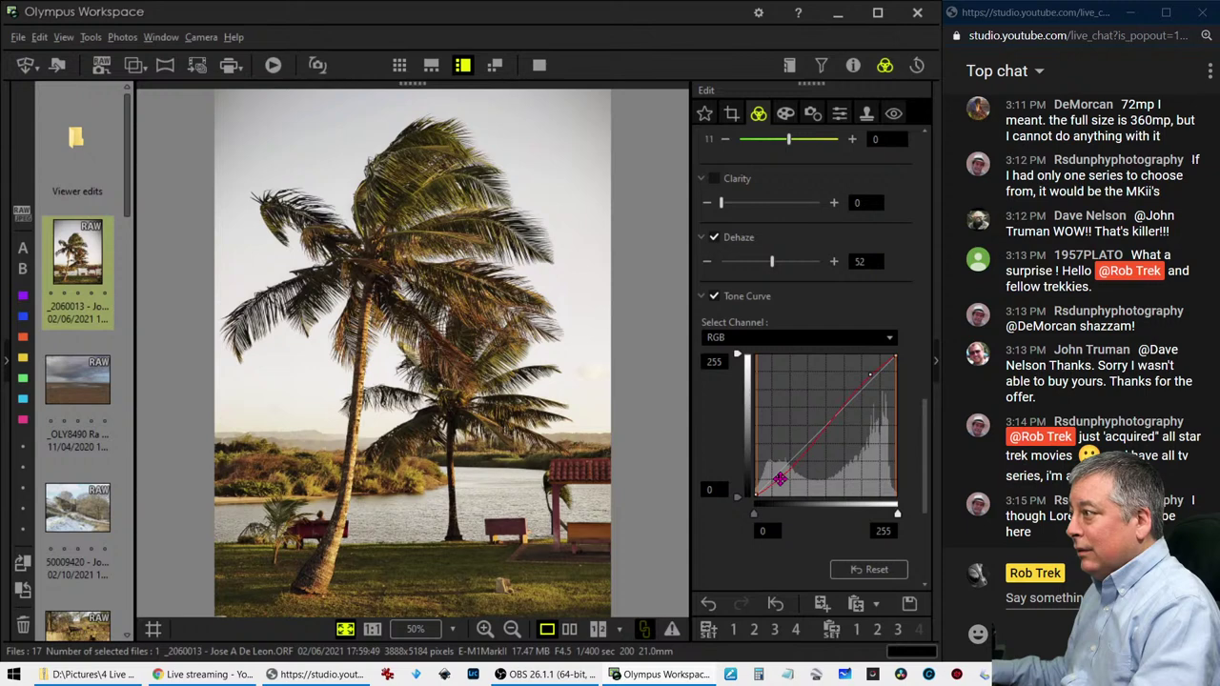
scroll(821, 301, up, 3)
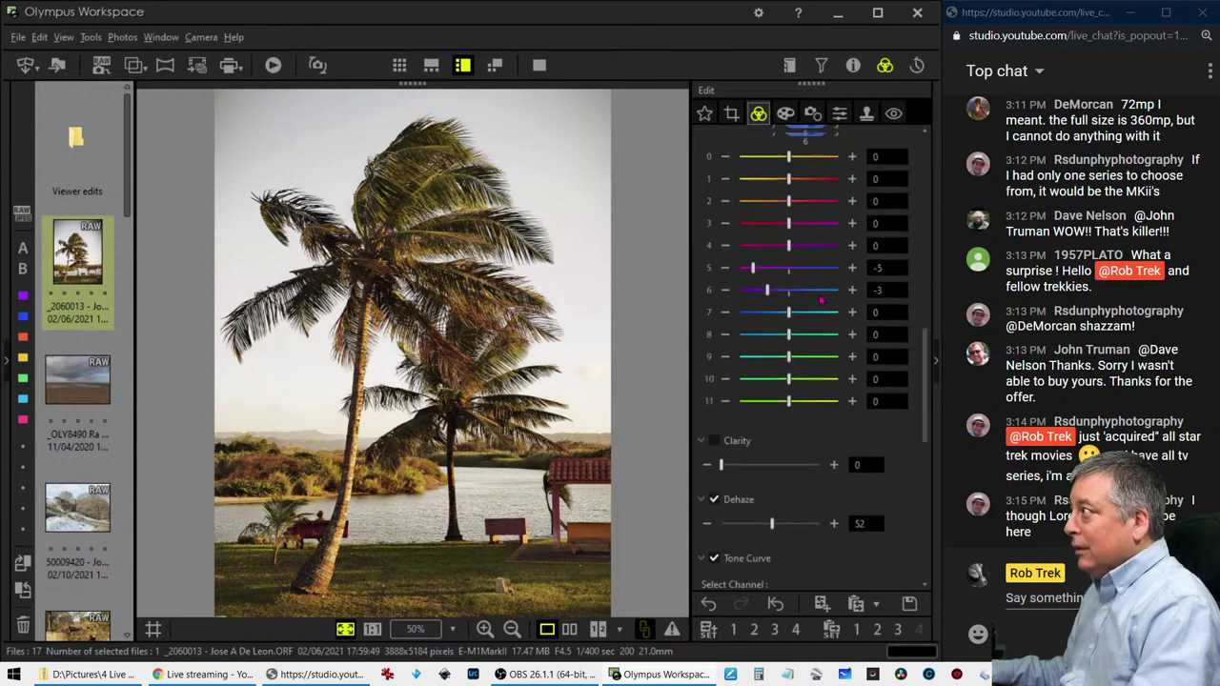
scroll(821, 300, up, 3)
scroll(815, 310, up, 3)
scroll(805, 329, up, 3)
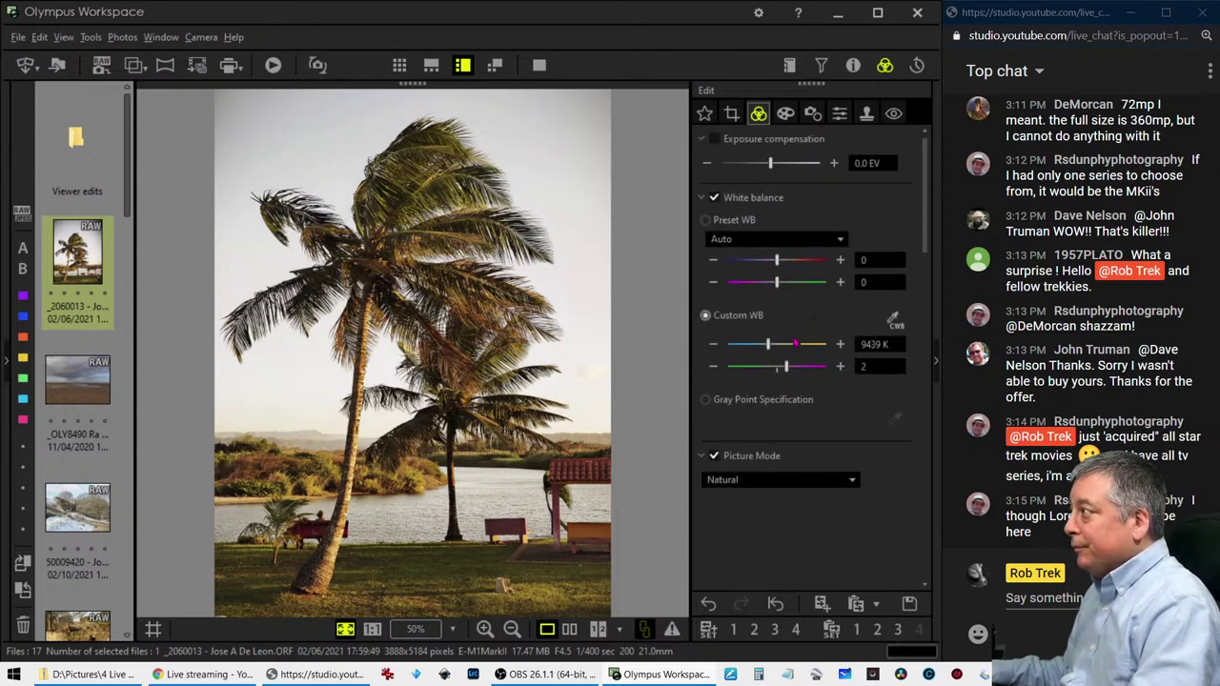
Warm the palm-tree photo's custom white balance to 8568 K and turn Clarity up to 38
drag(769, 346, 763, 349)
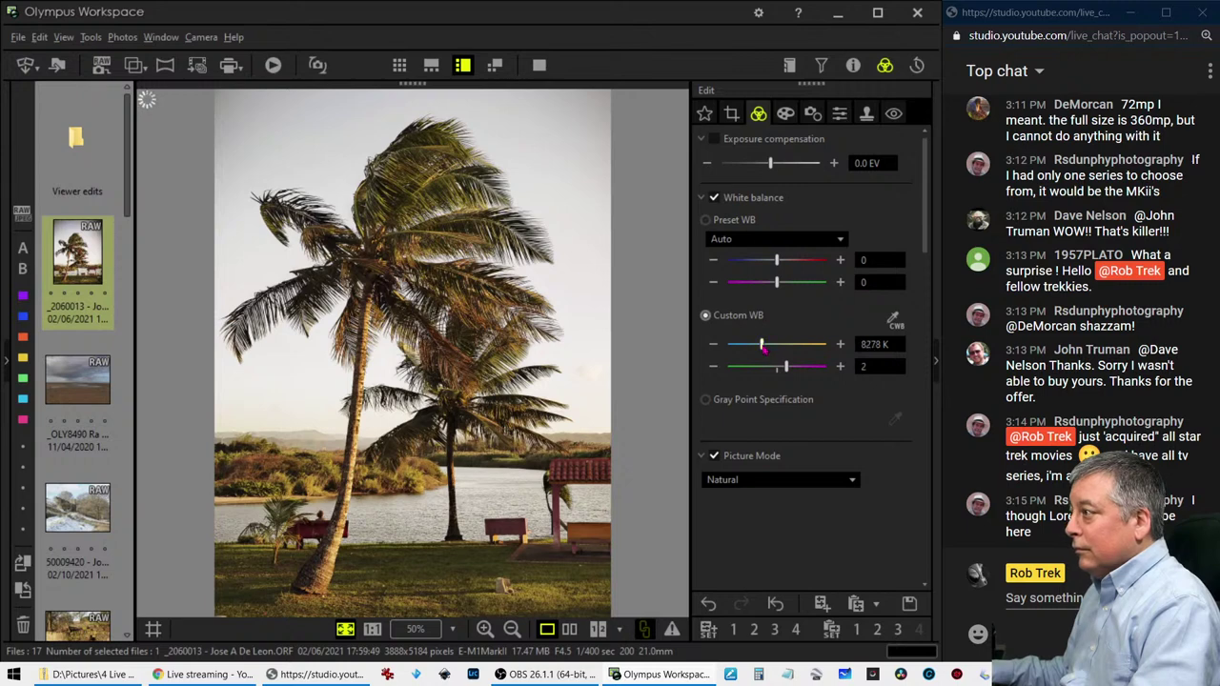
drag(763, 349, 764, 350)
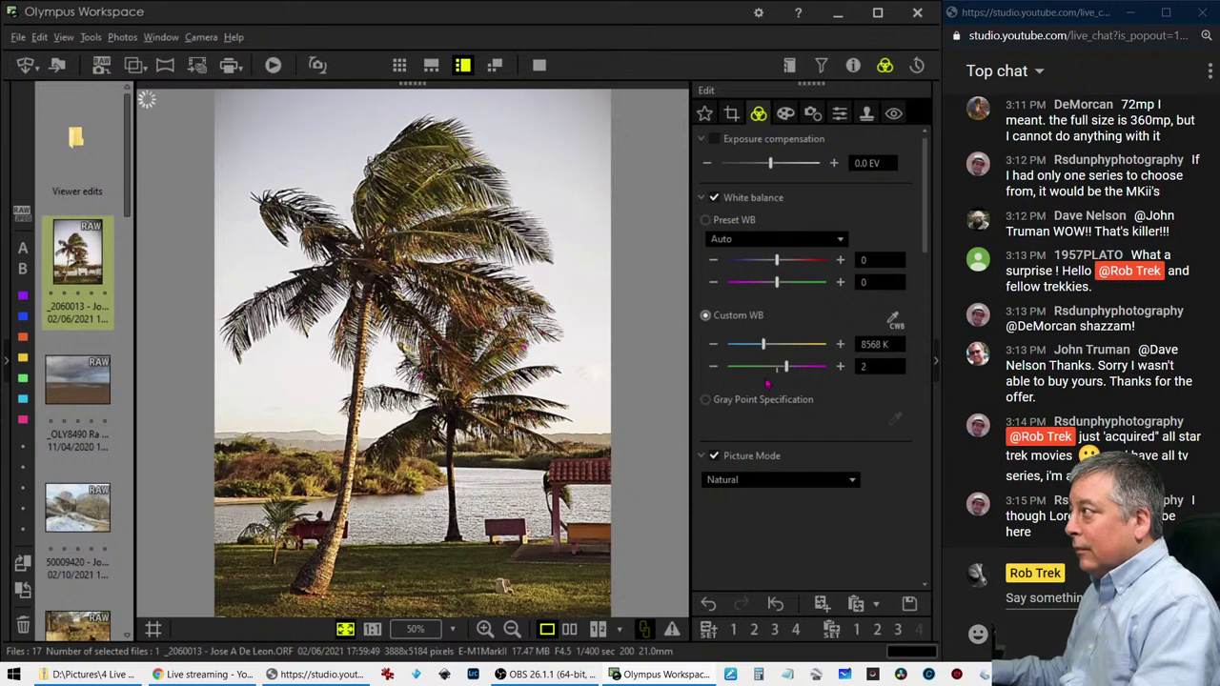
scroll(768, 391, down, 1)
scroll(770, 400, down, 3)
scroll(773, 419, down, 2)
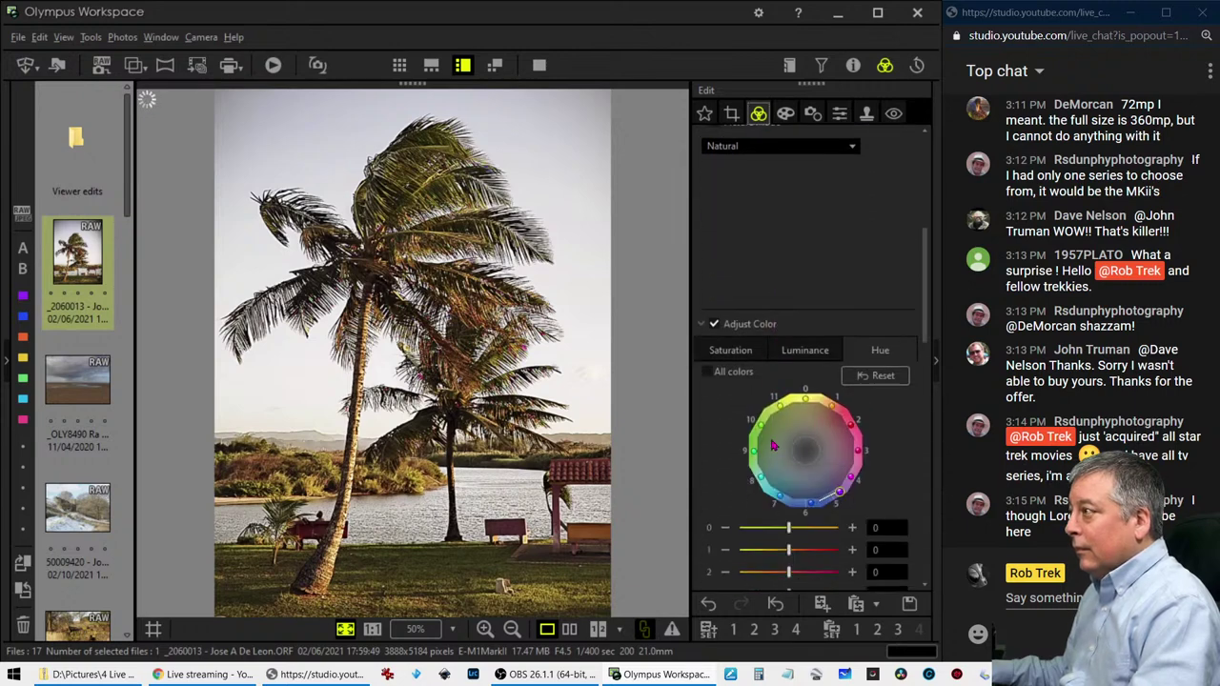
scroll(773, 445, down, 2)
scroll(772, 438, up, 1)
scroll(770, 436, up, 2)
scroll(769, 432, down, 3)
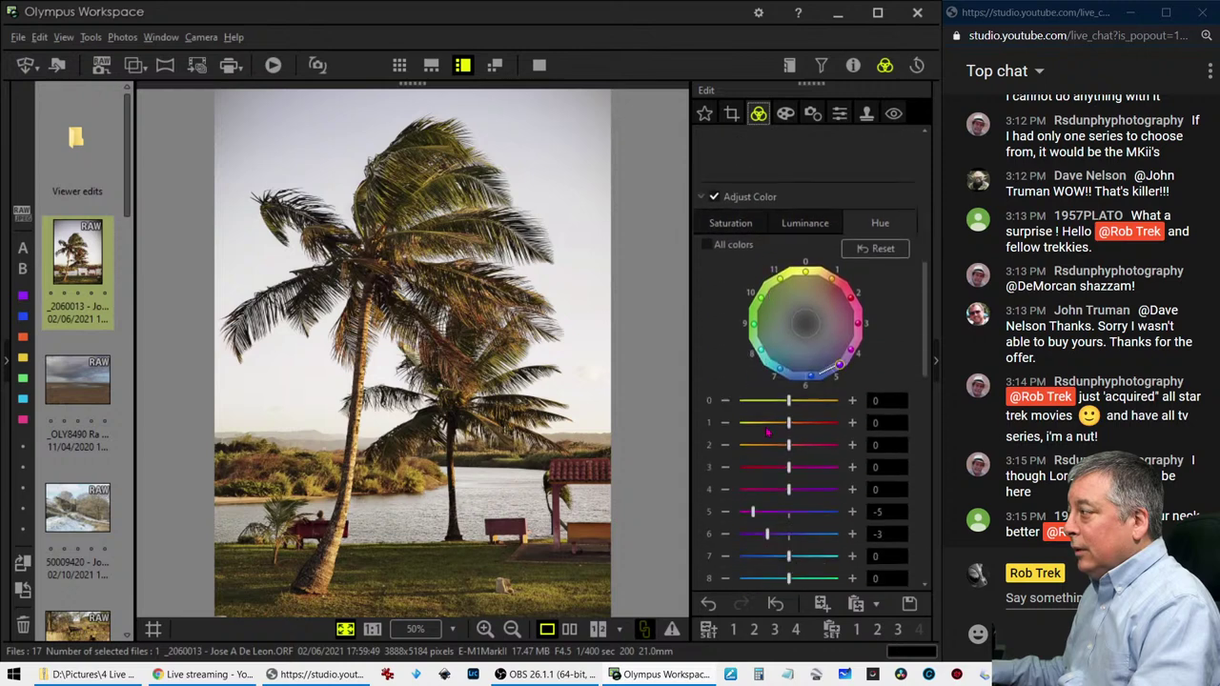
scroll(767, 431, down, 3)
scroll(767, 432, down, 1)
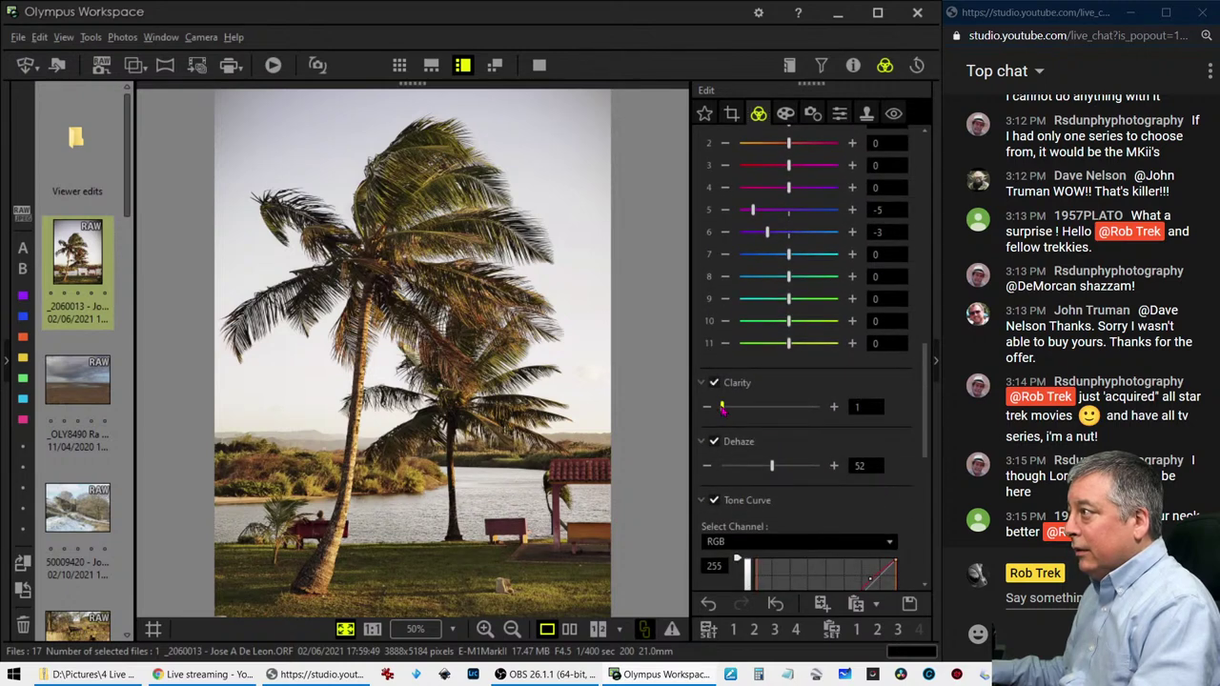
drag(722, 407, 742, 409)
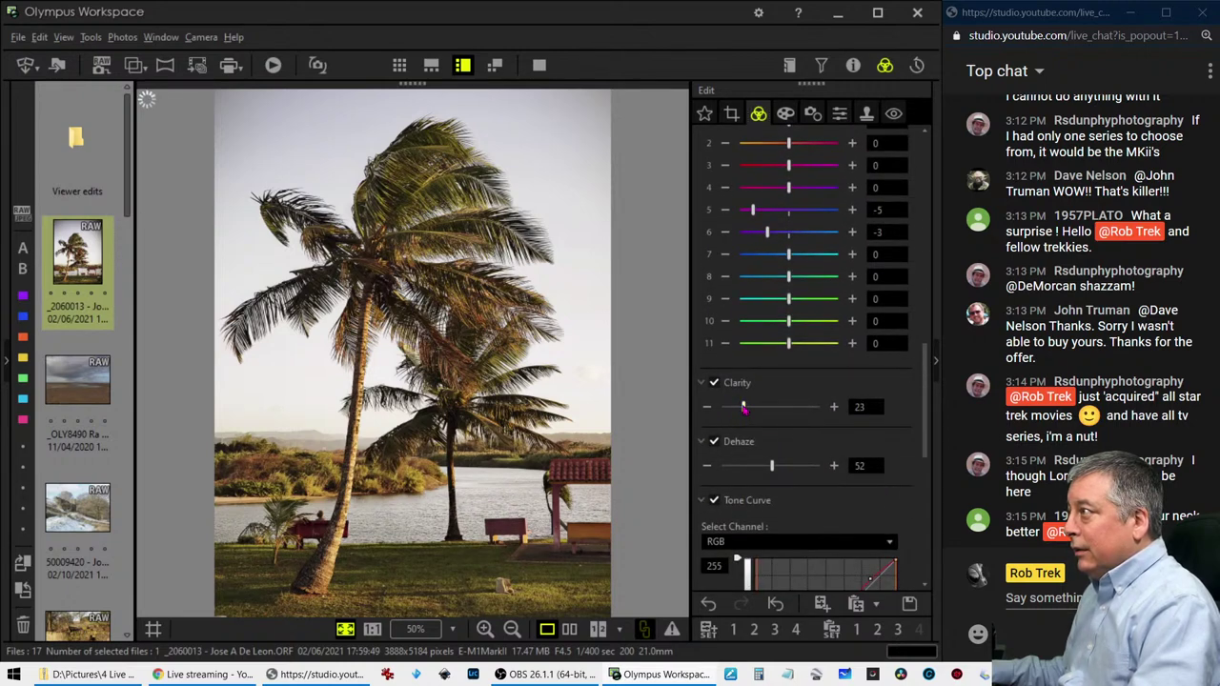
drag(749, 410, 758, 411)
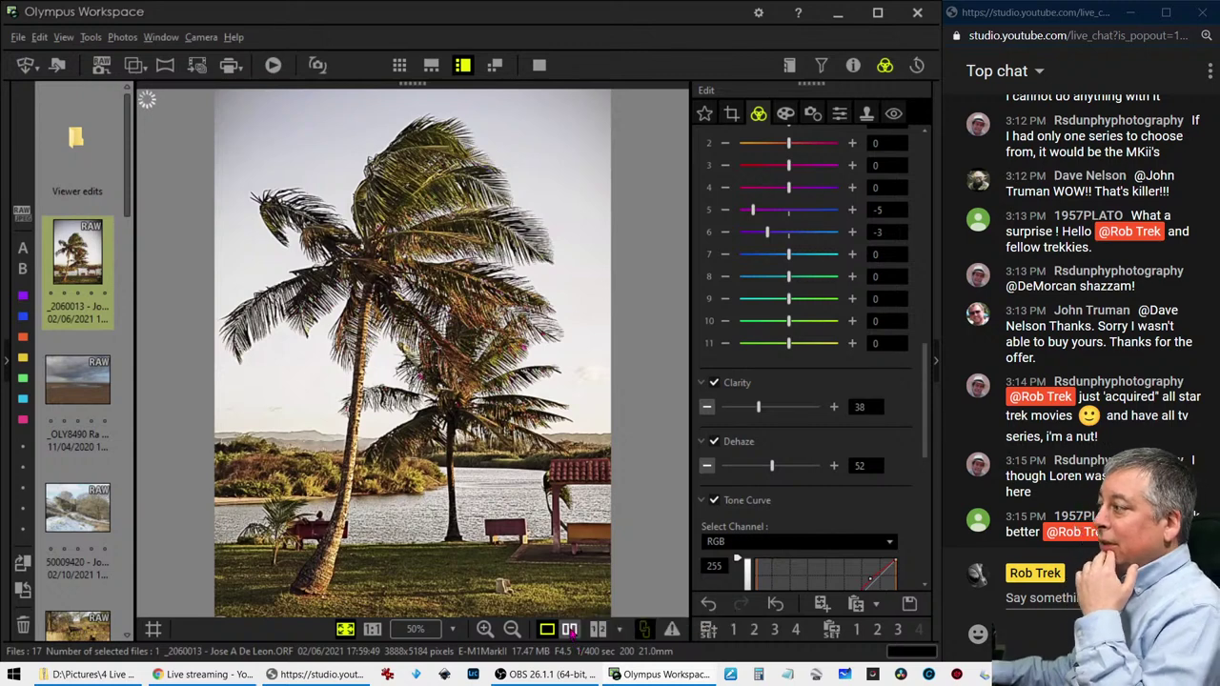
Compare the edited and original palm-tree photos side by side, full screen and zoomed in
click(570, 629)
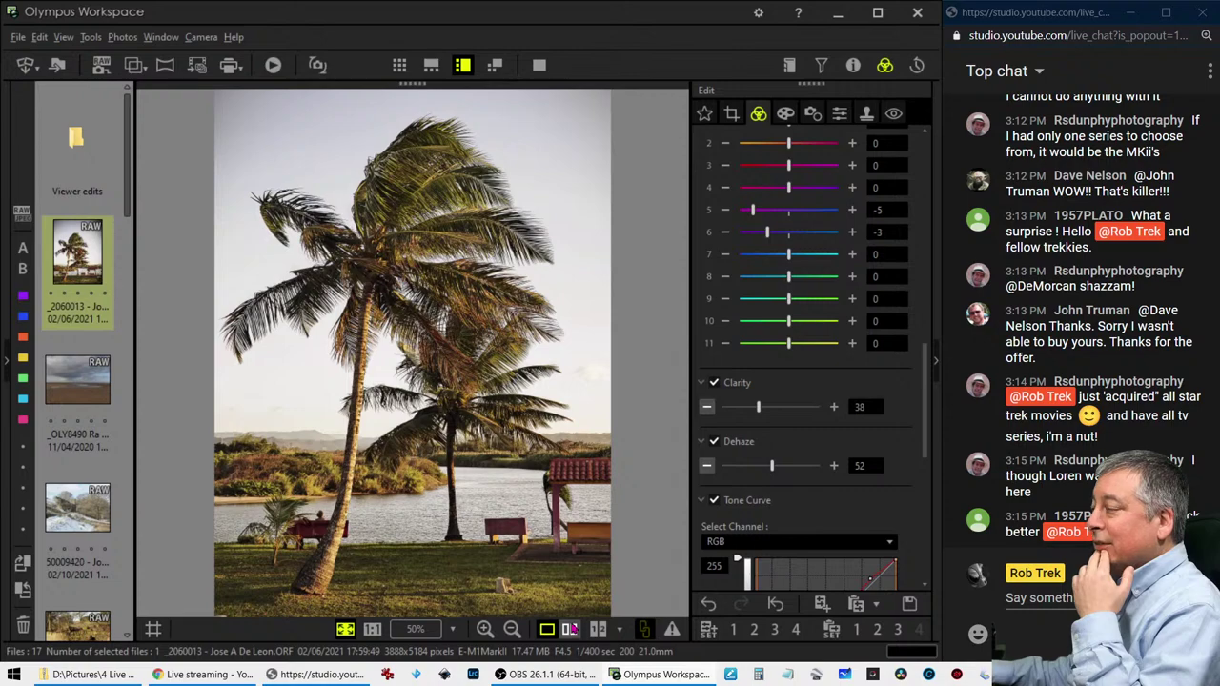
click(570, 630)
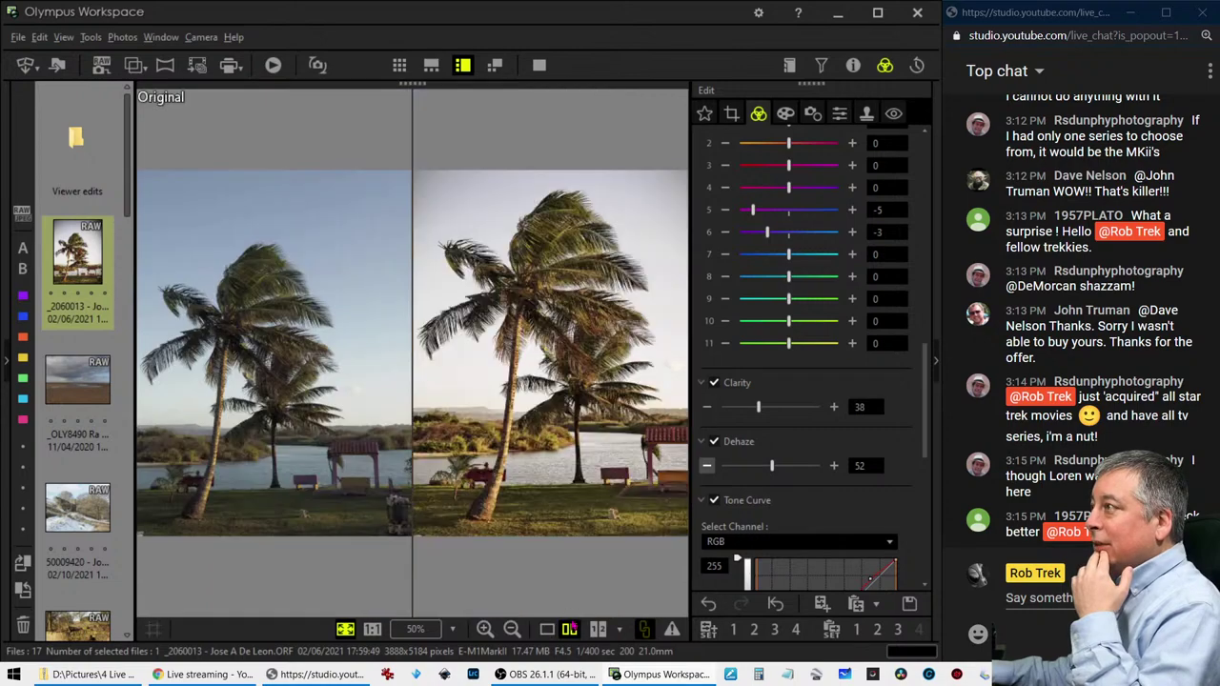
click(540, 65)
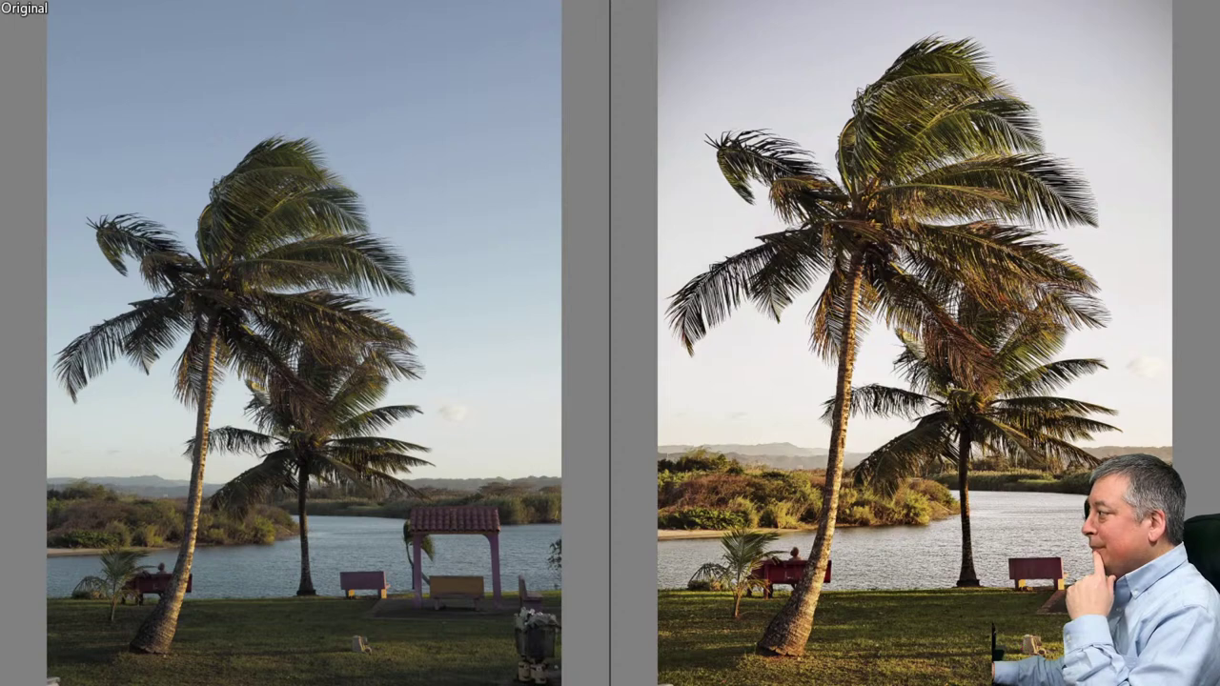
key(z)
key(z)
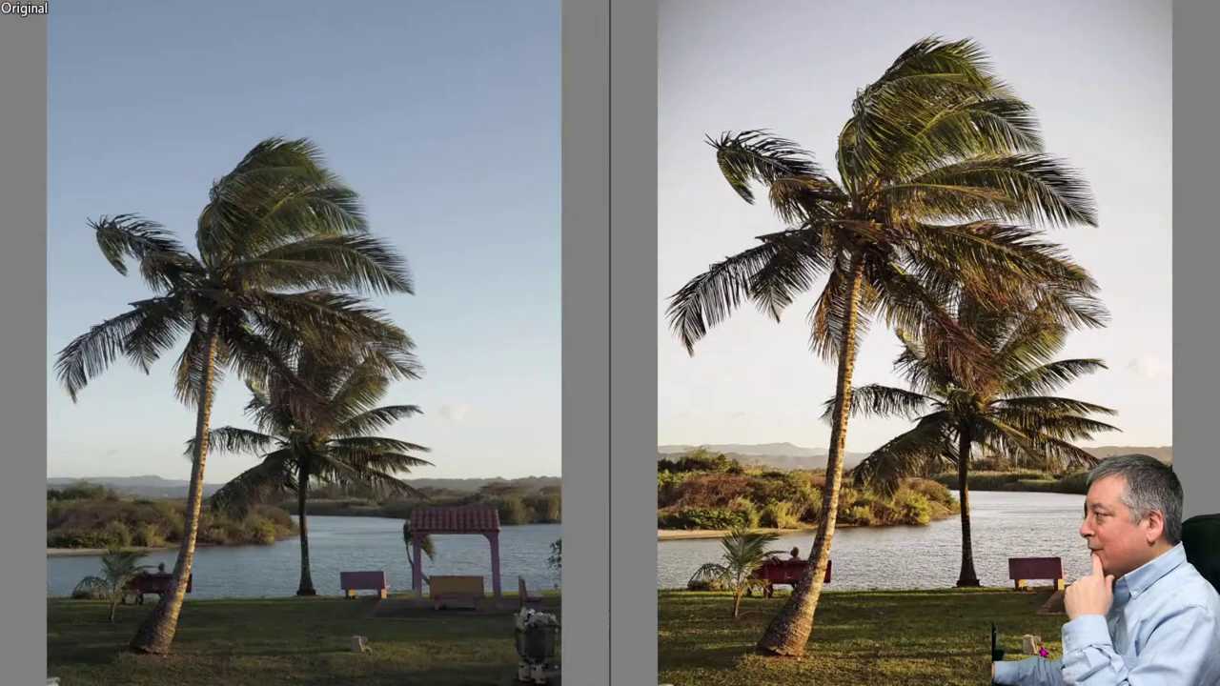
key(Escape)
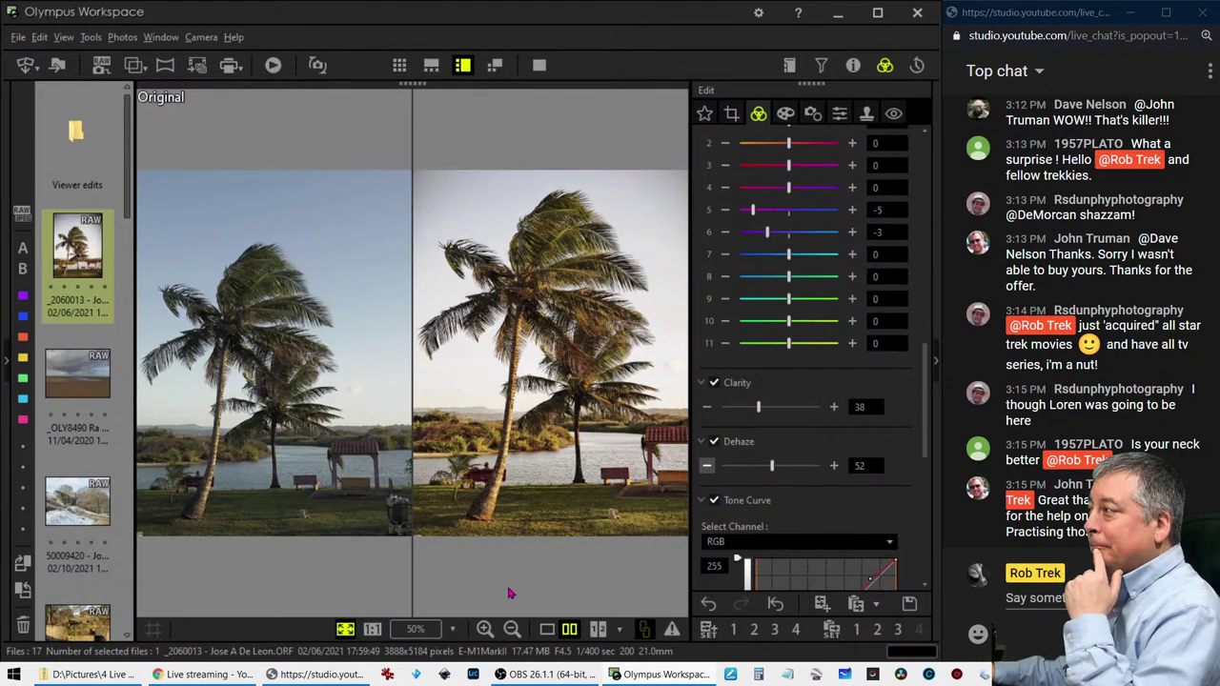
mouse_move(77, 373)
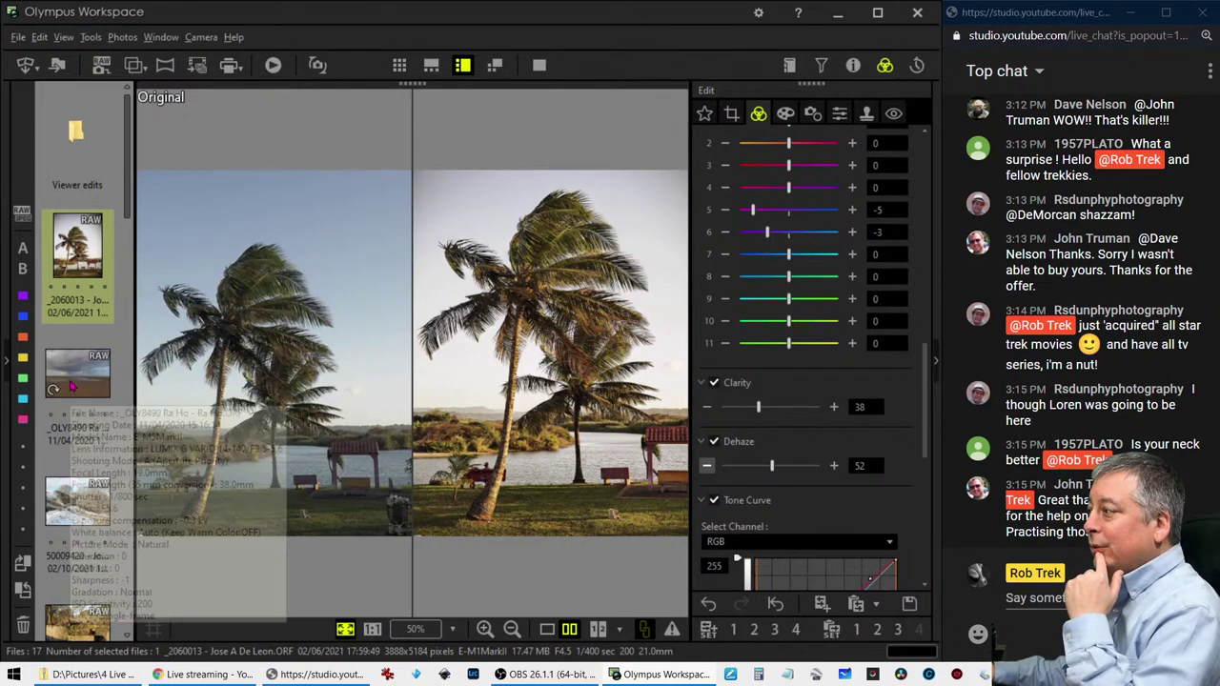
Open the cloudy beach photo alone in single view and briefly check its camera info
click(71, 386)
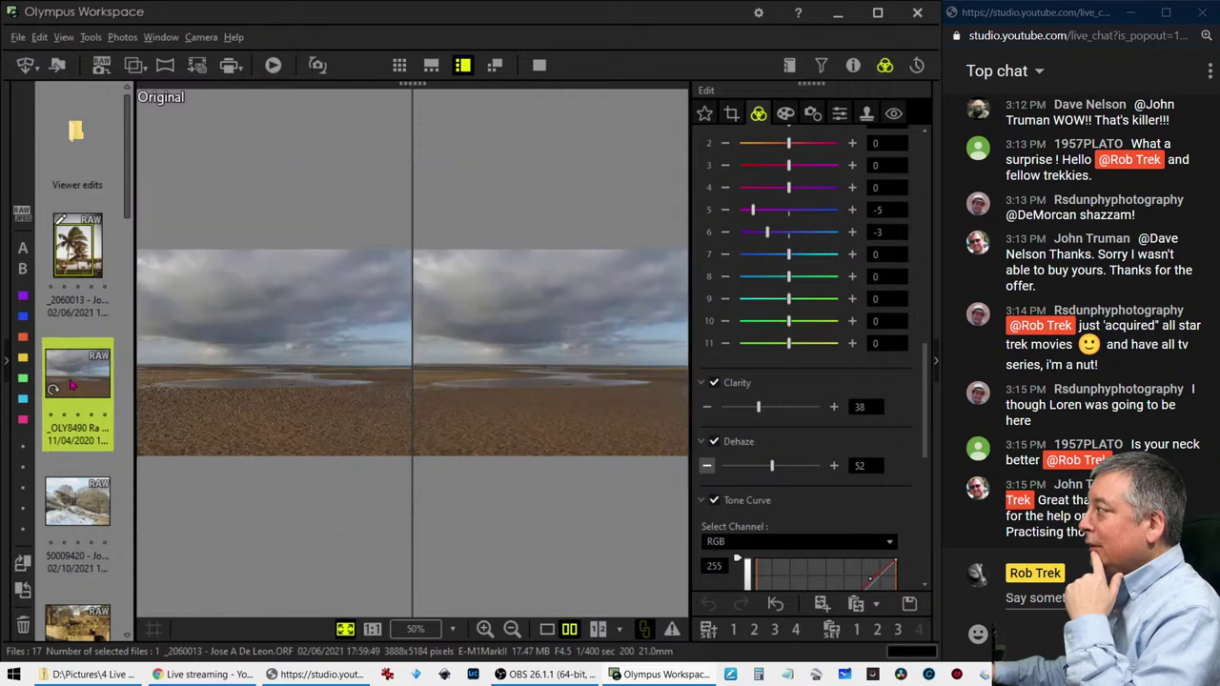
click(547, 631)
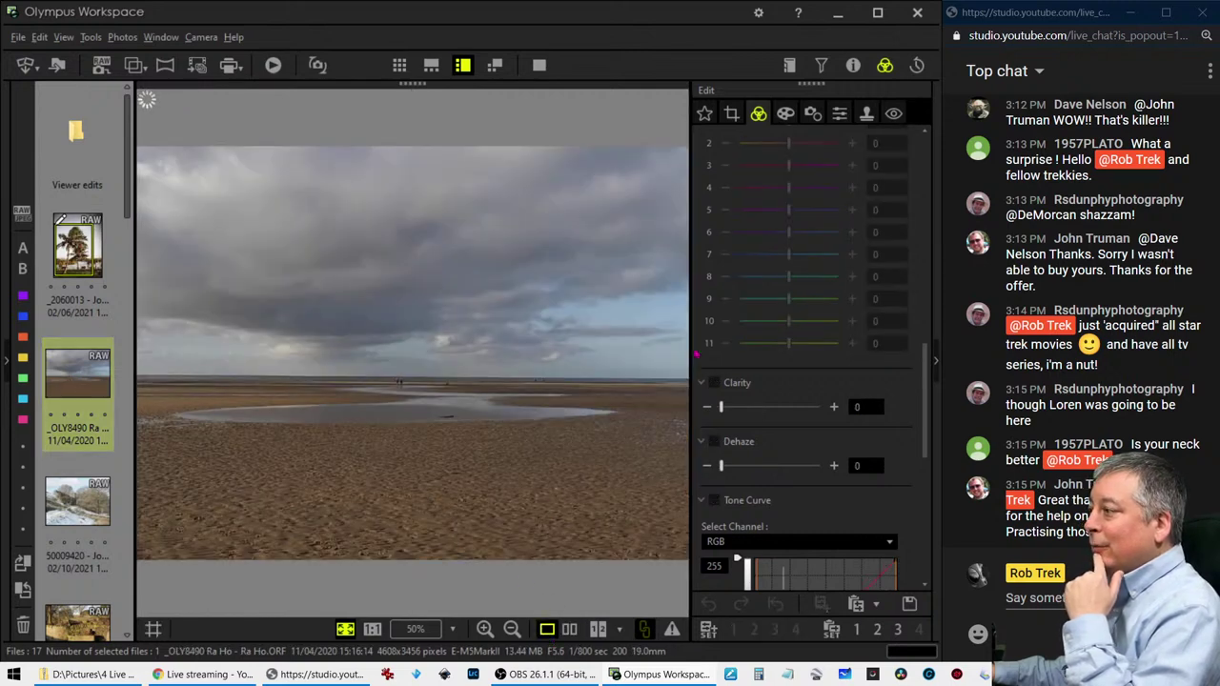
click(853, 65)
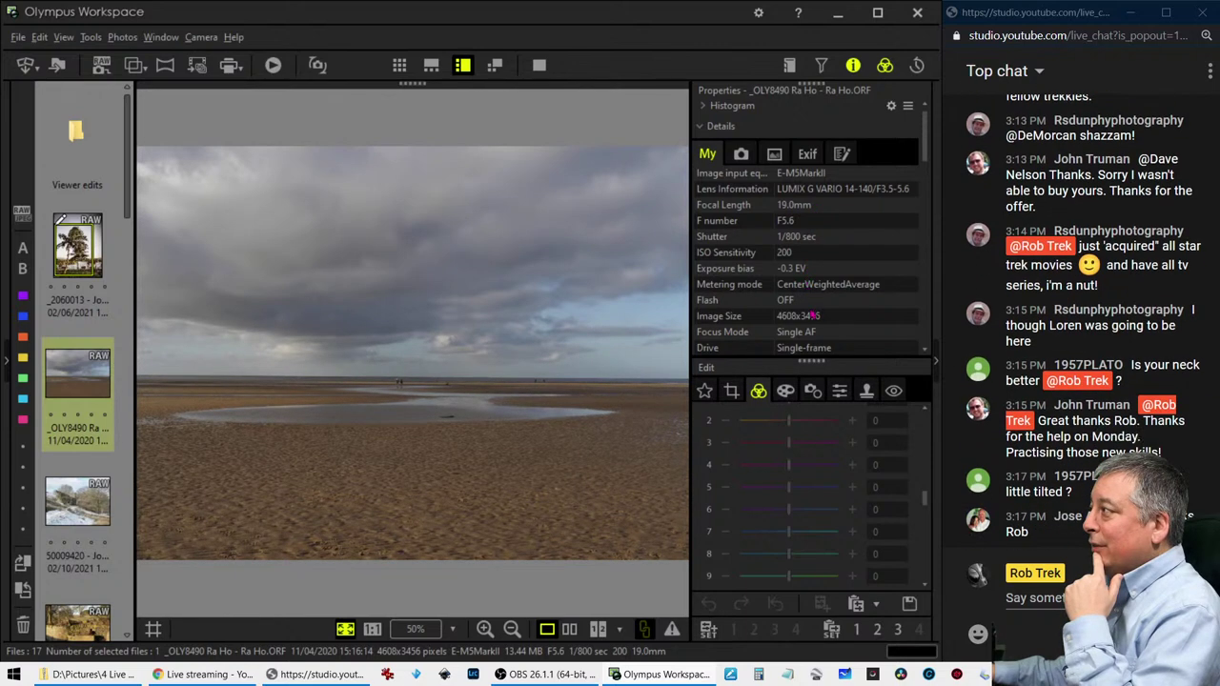
scroll(826, 326, down, 2)
scroll(825, 326, up, 2)
click(854, 66)
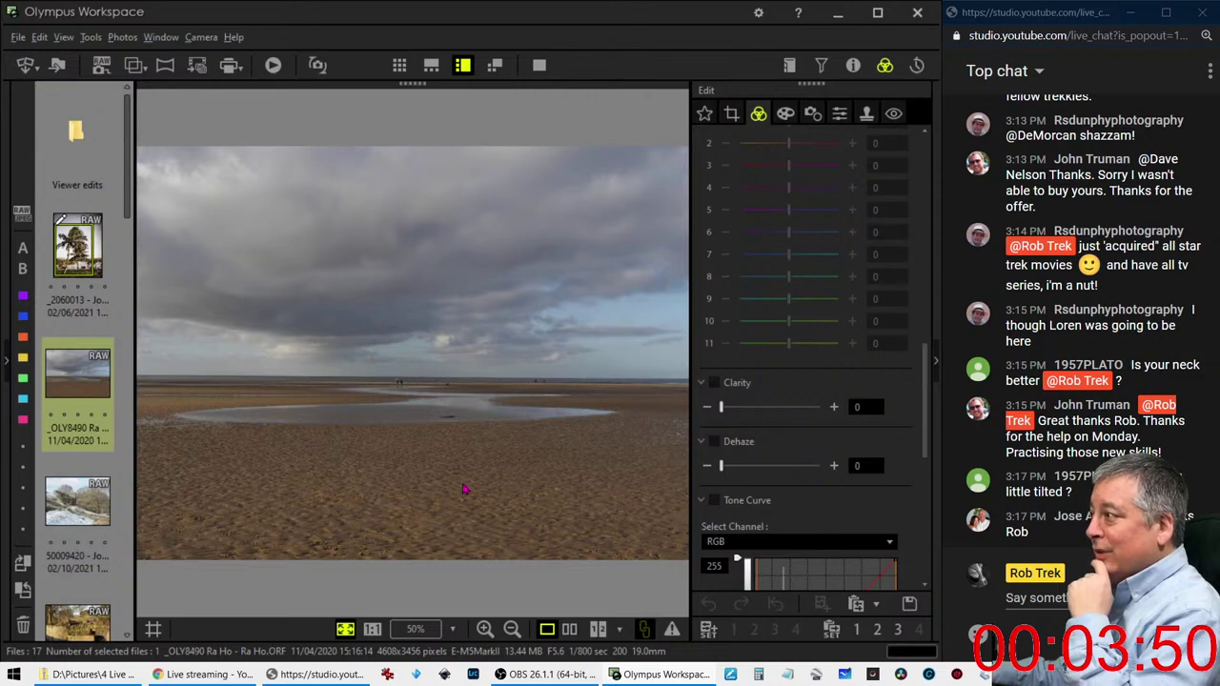
View the beach photo at 1:1 around the people on the shoreline
click(473, 499)
scroll(469, 506, up, 5)
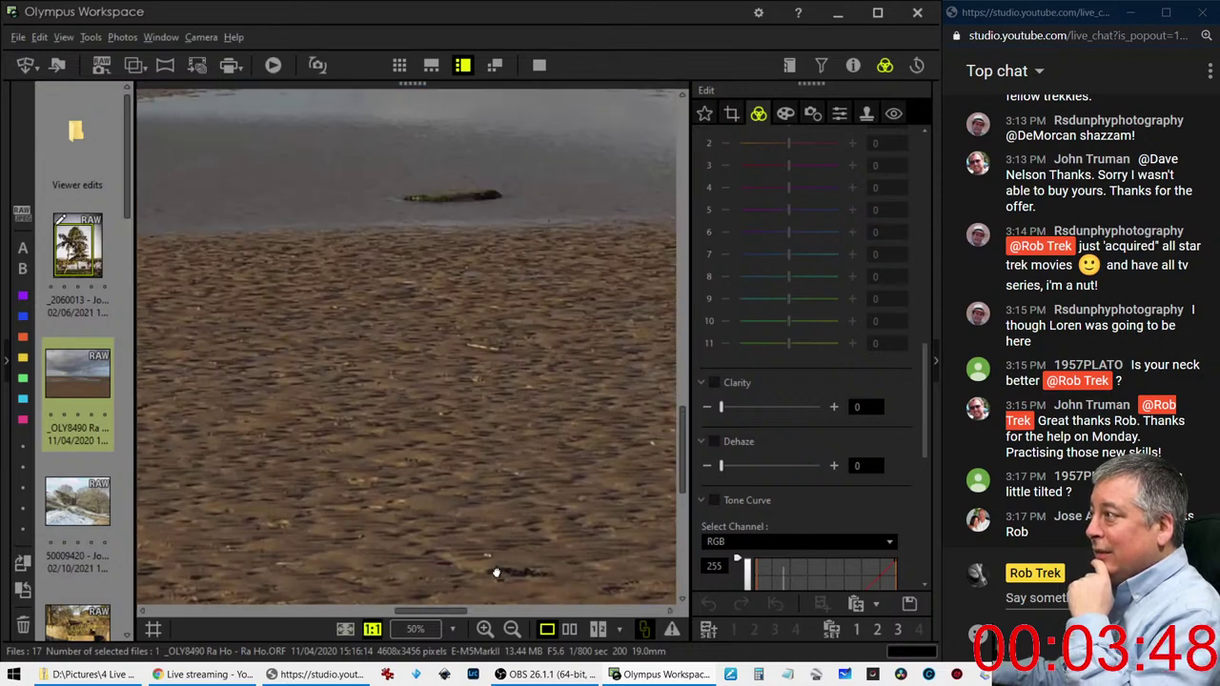
scroll(495, 572, up, 3)
scroll(482, 517, up, 2)
scroll(423, 379, up, 1)
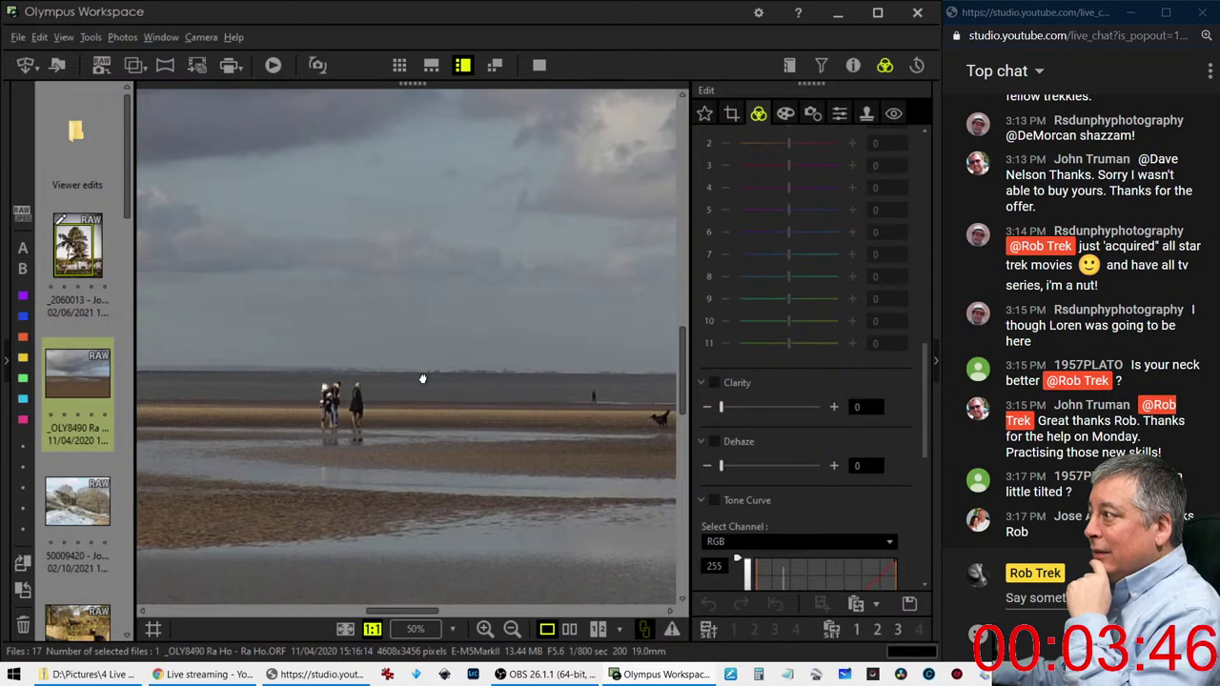
Start cropping the fitted beach photo and line a grid guide up with the horizon
click(423, 379)
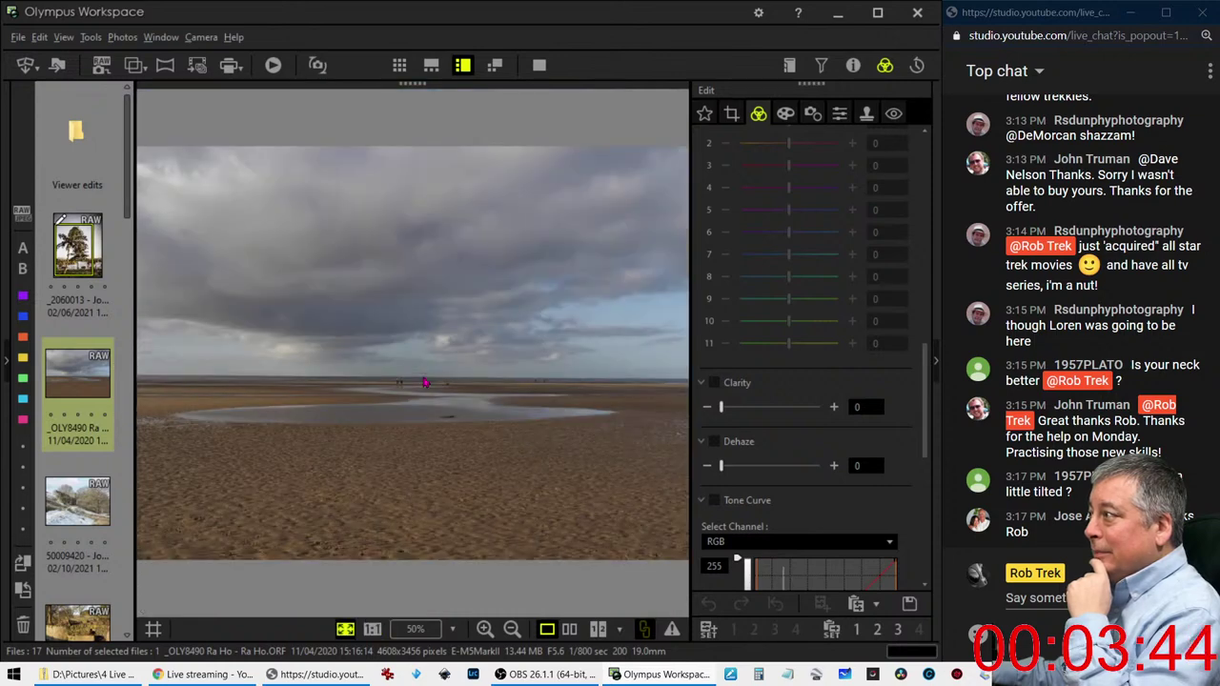
click(732, 115)
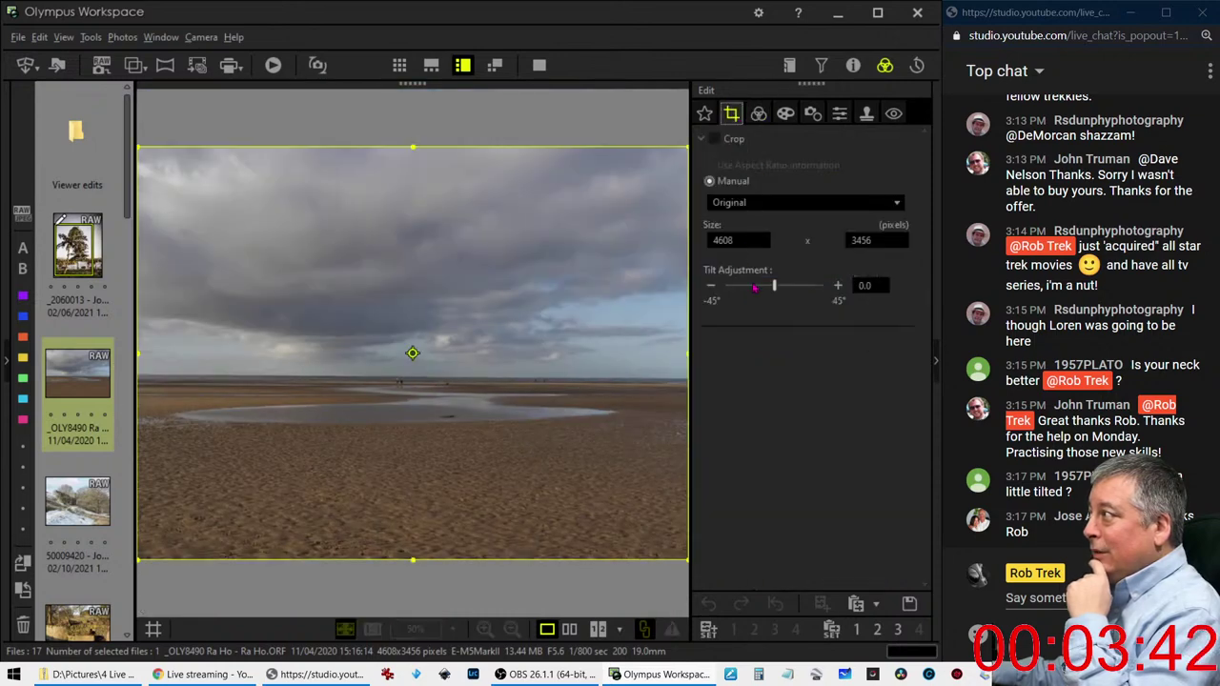
drag(775, 287, 777, 287)
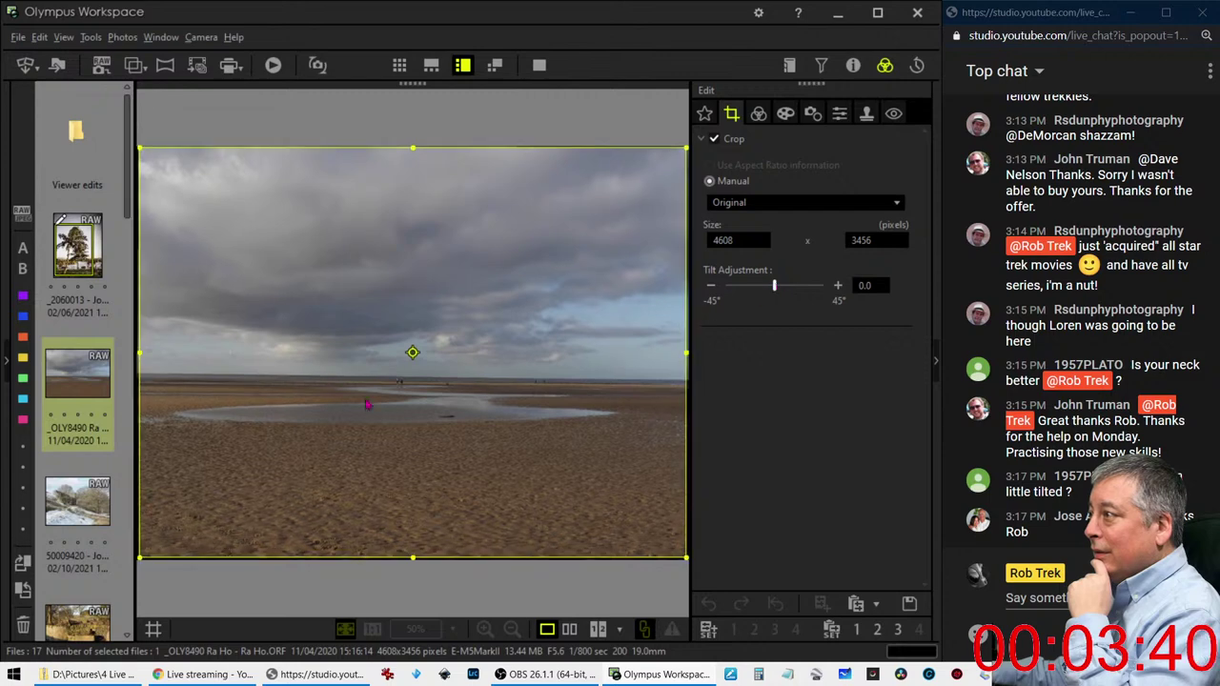
click(152, 629)
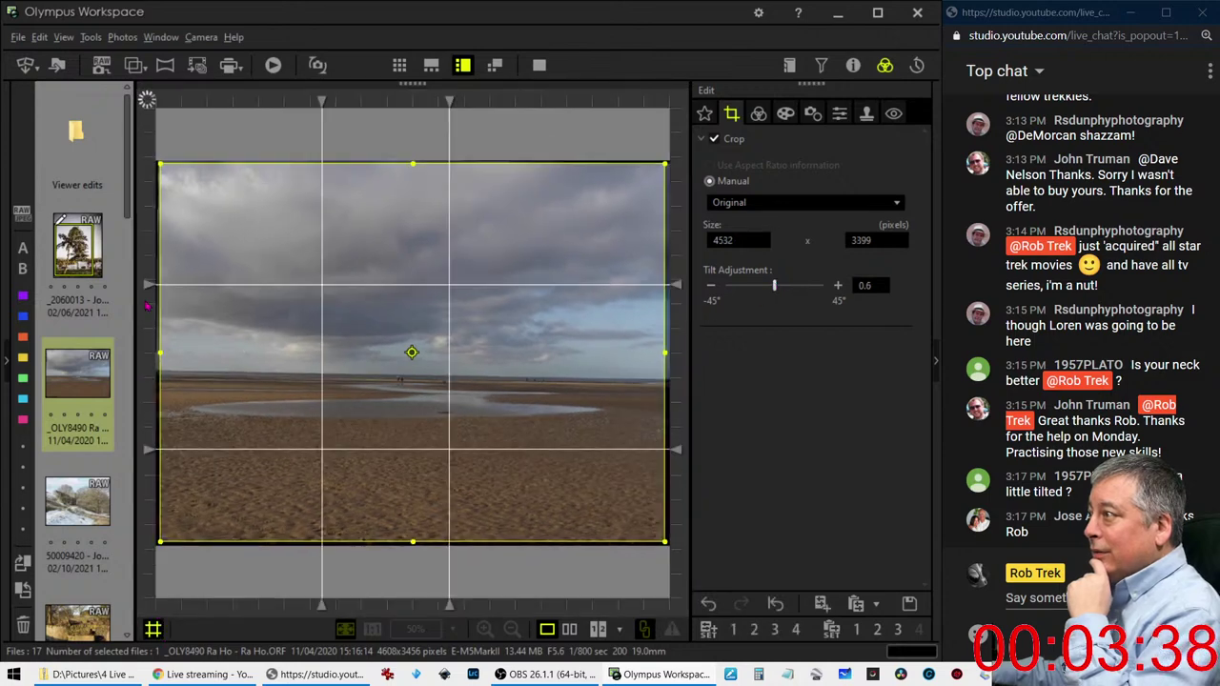
drag(149, 284, 150, 368)
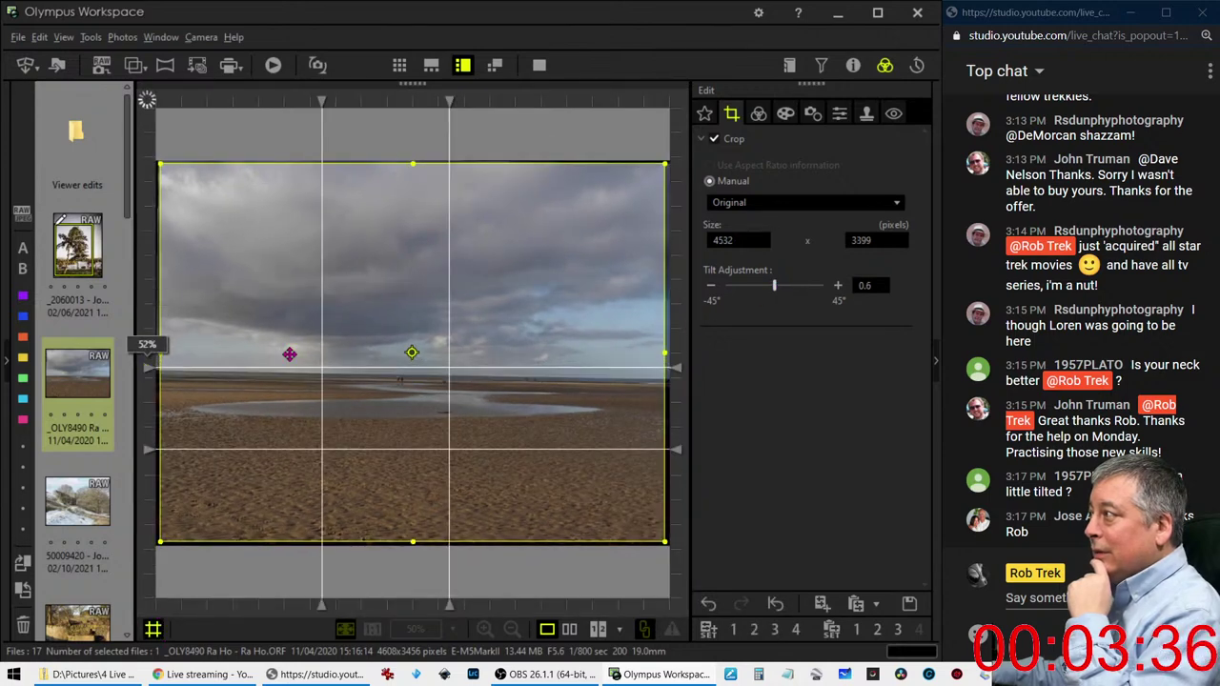
Set the tilt adjustment to -0.4 and move the horizontal guide higher
click(777, 290)
drag(778, 290, 776, 291)
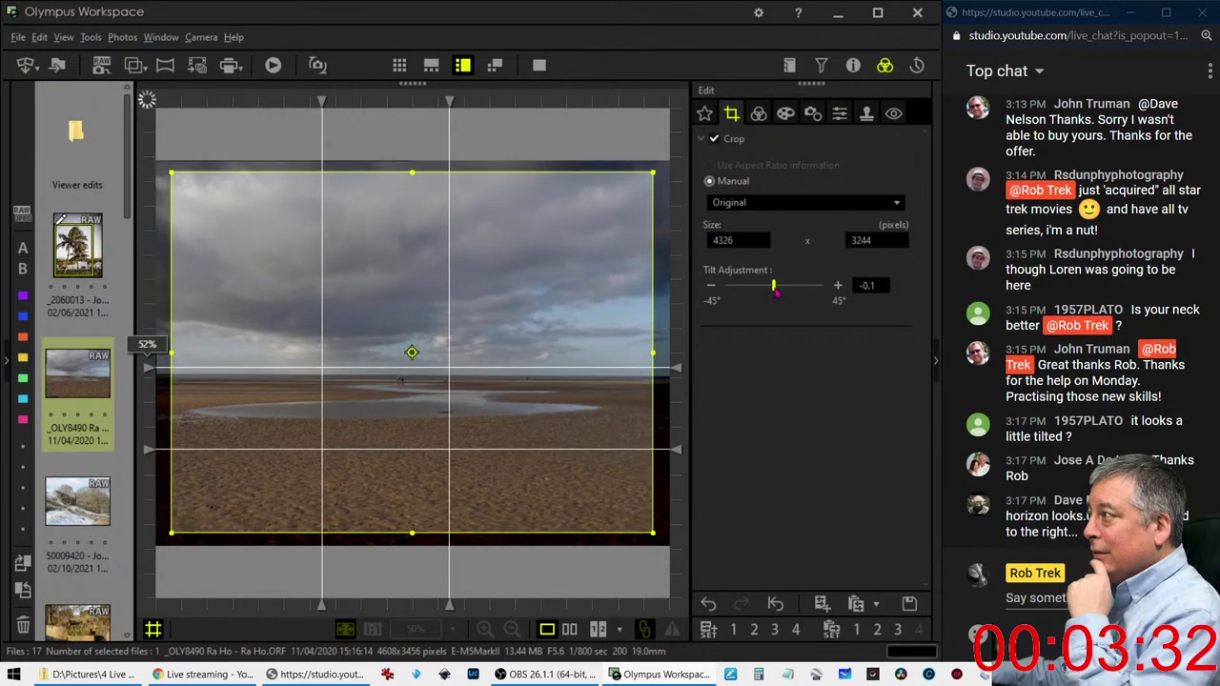
click(712, 286)
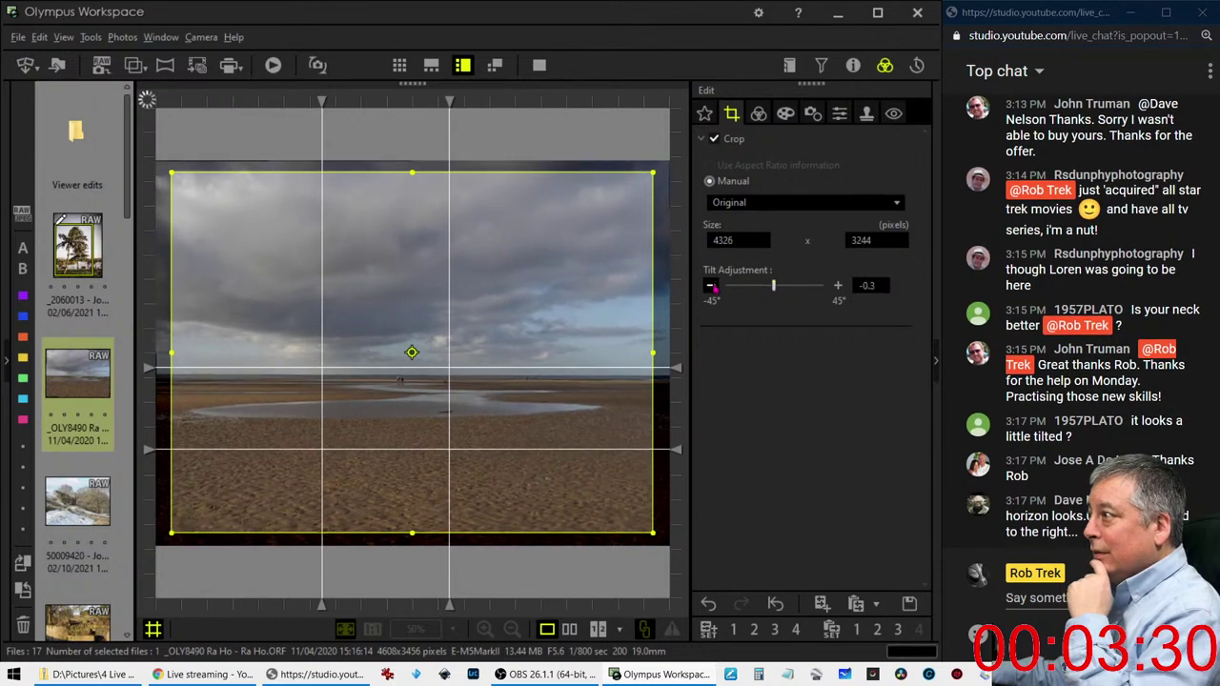
click(711, 286)
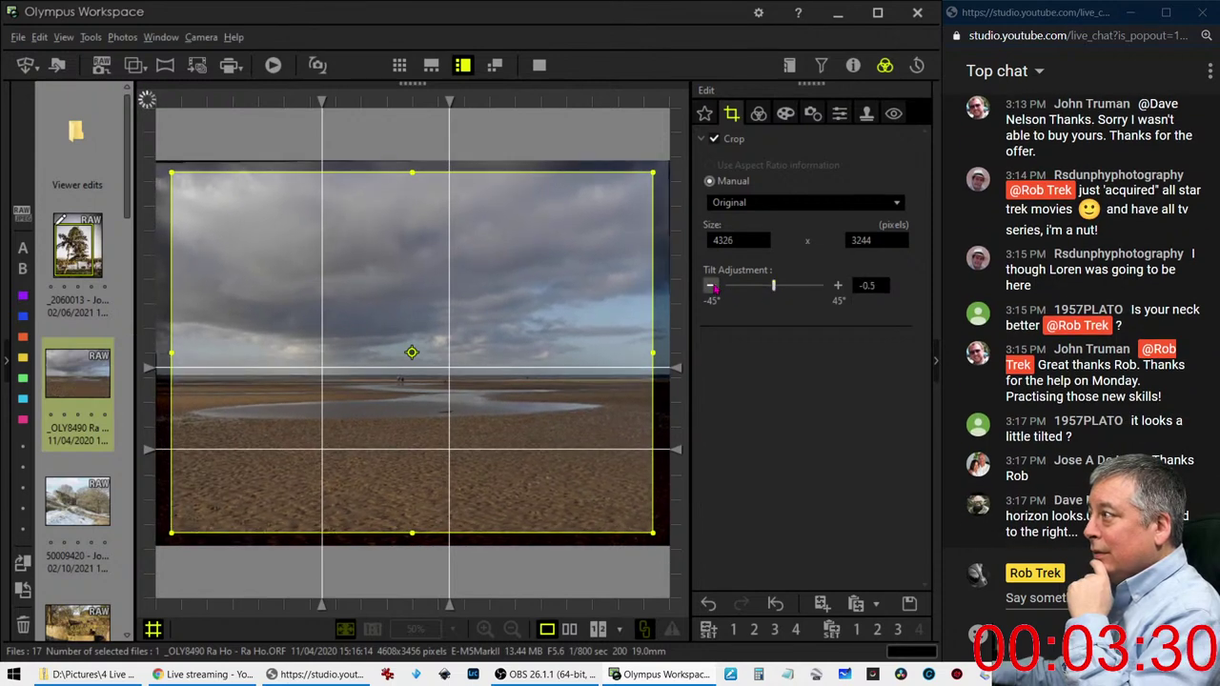
click(838, 285)
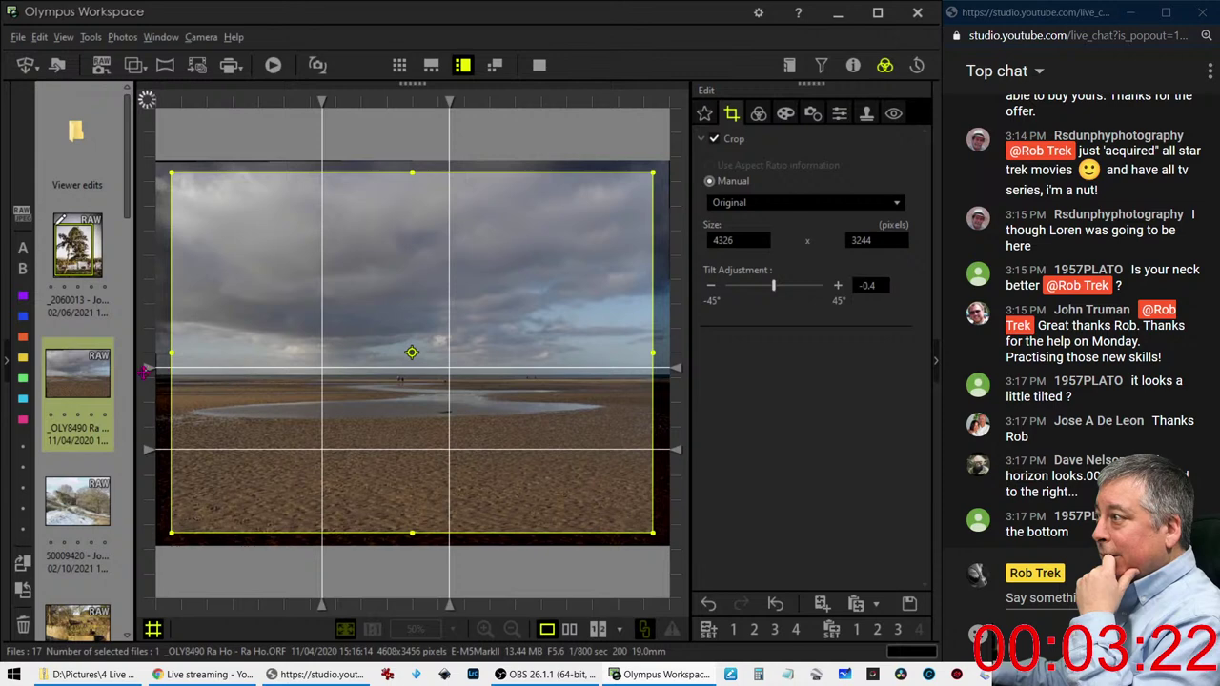
drag(143, 372, 150, 249)
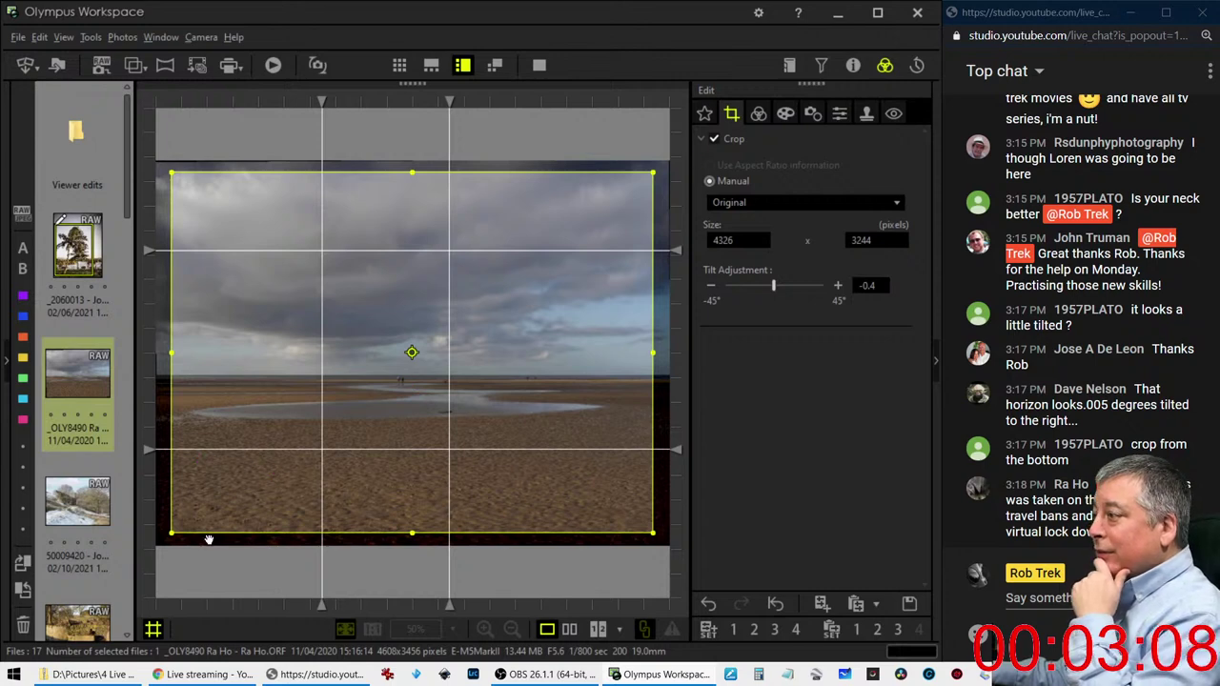
Crop the beach photo to a 16:9 frame positioned at the top of the image
click(157, 630)
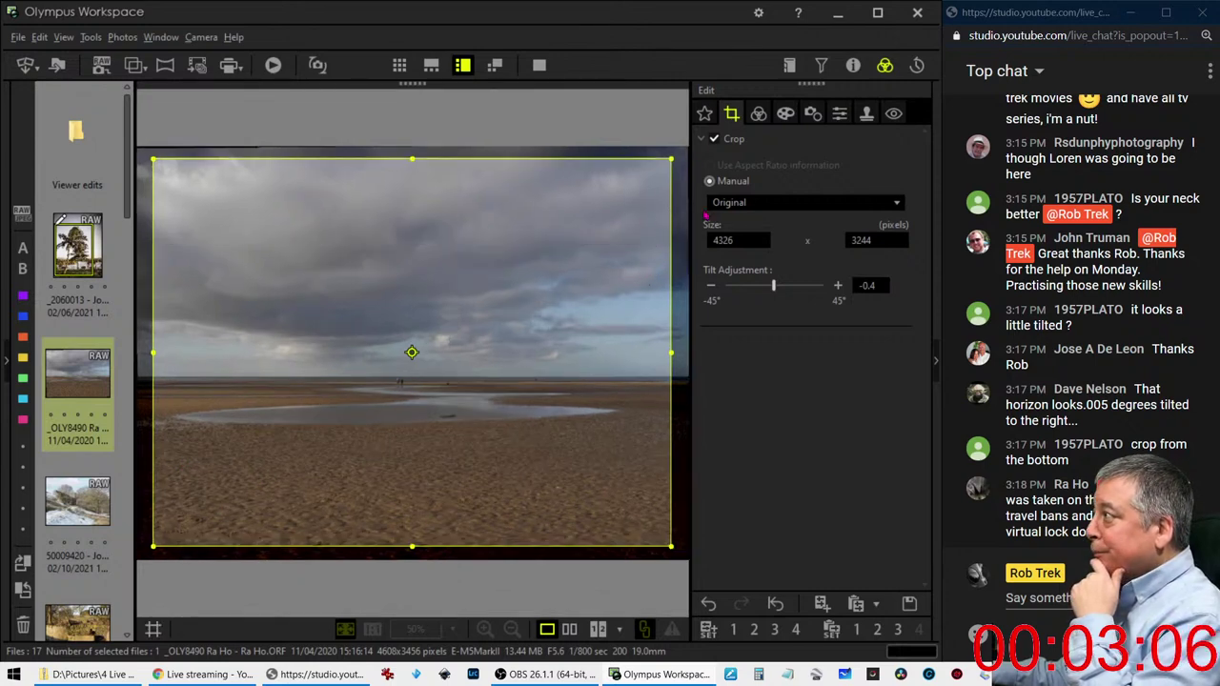
click(727, 203)
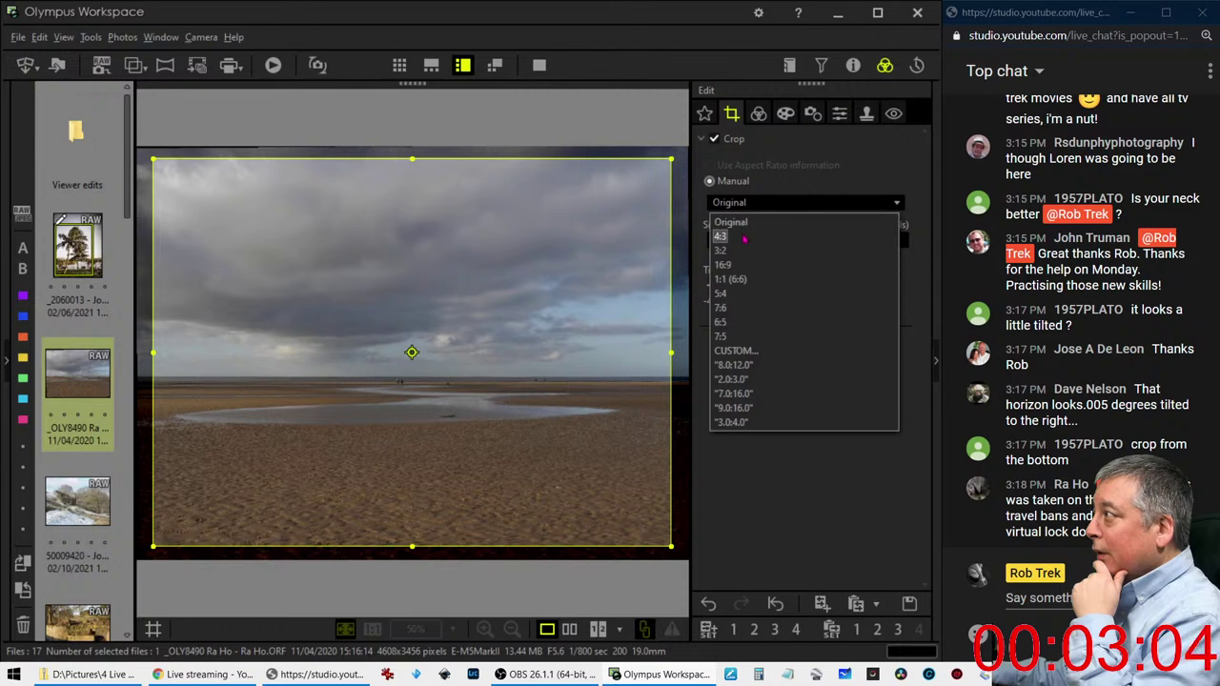
click(730, 235)
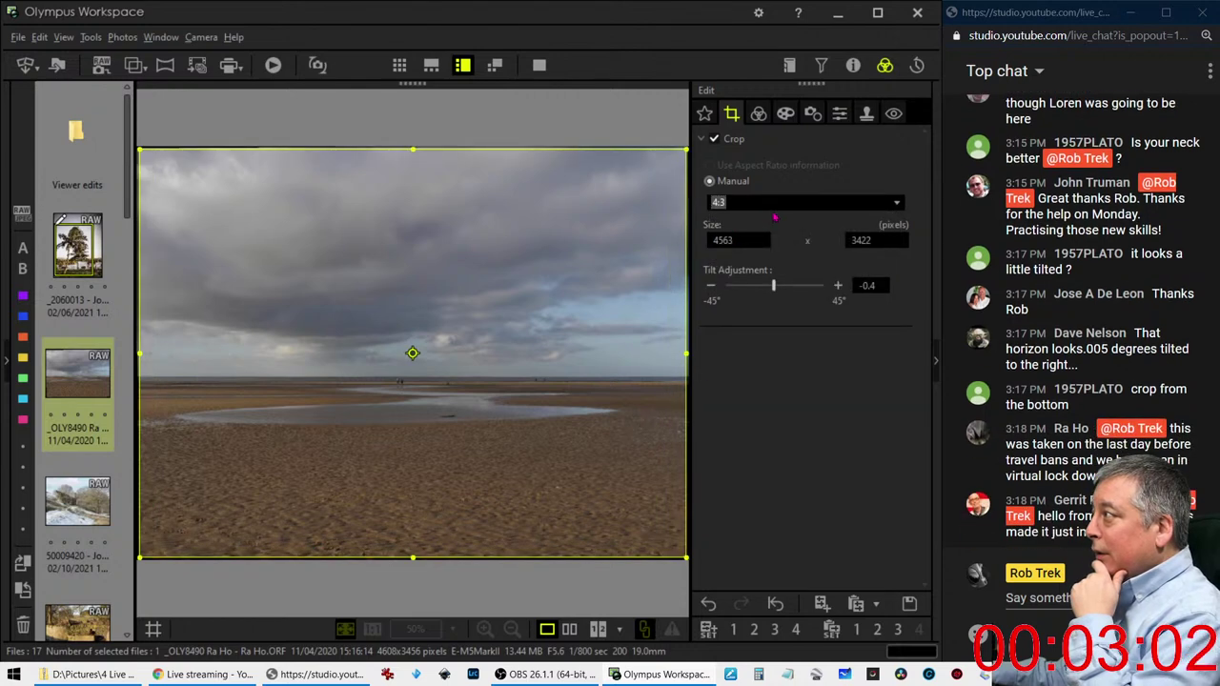
click(777, 213)
click(722, 264)
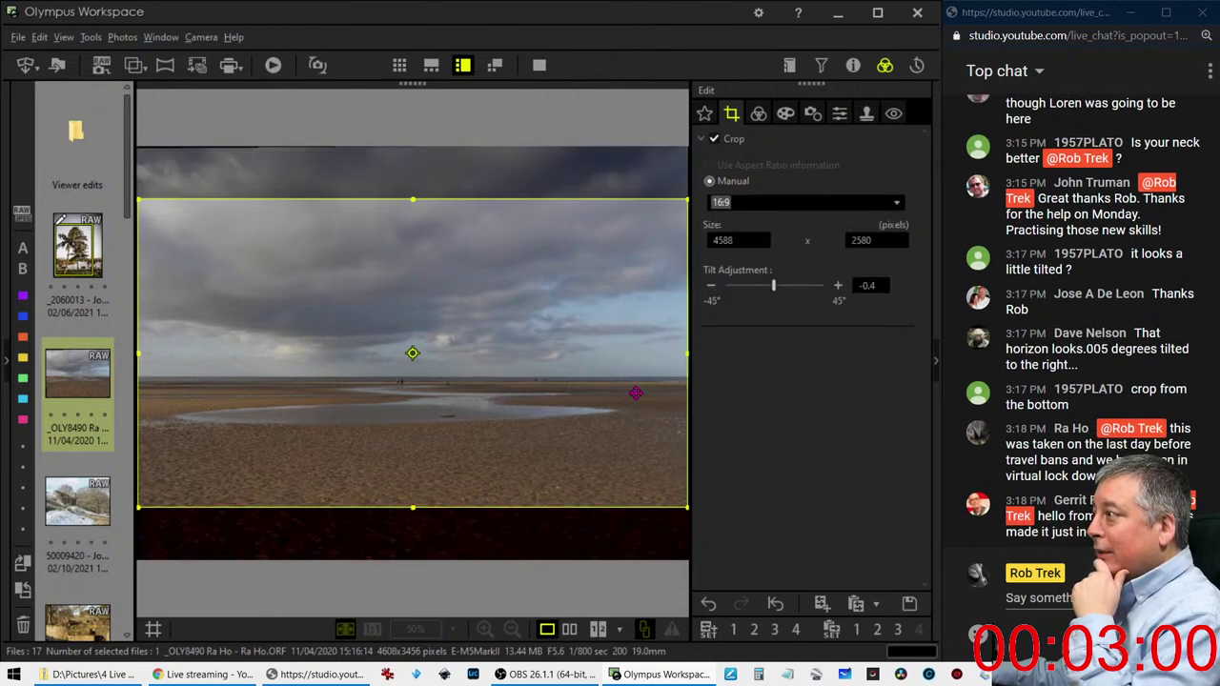
drag(596, 383, 598, 348)
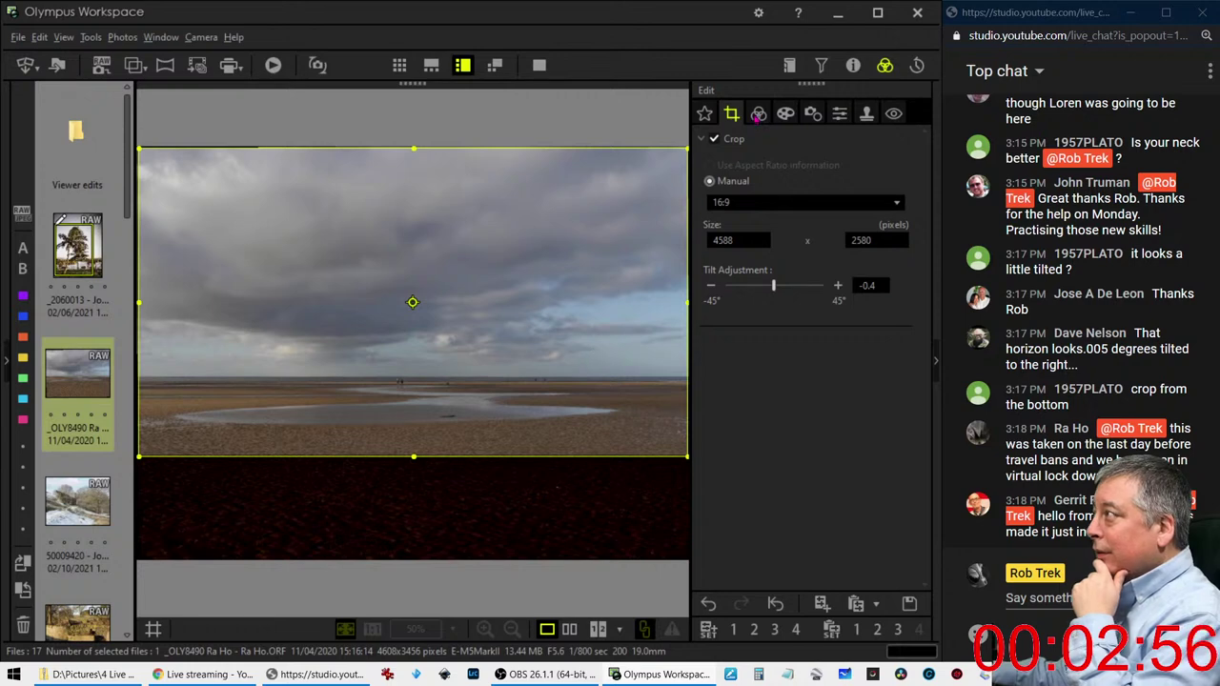
key(Return)
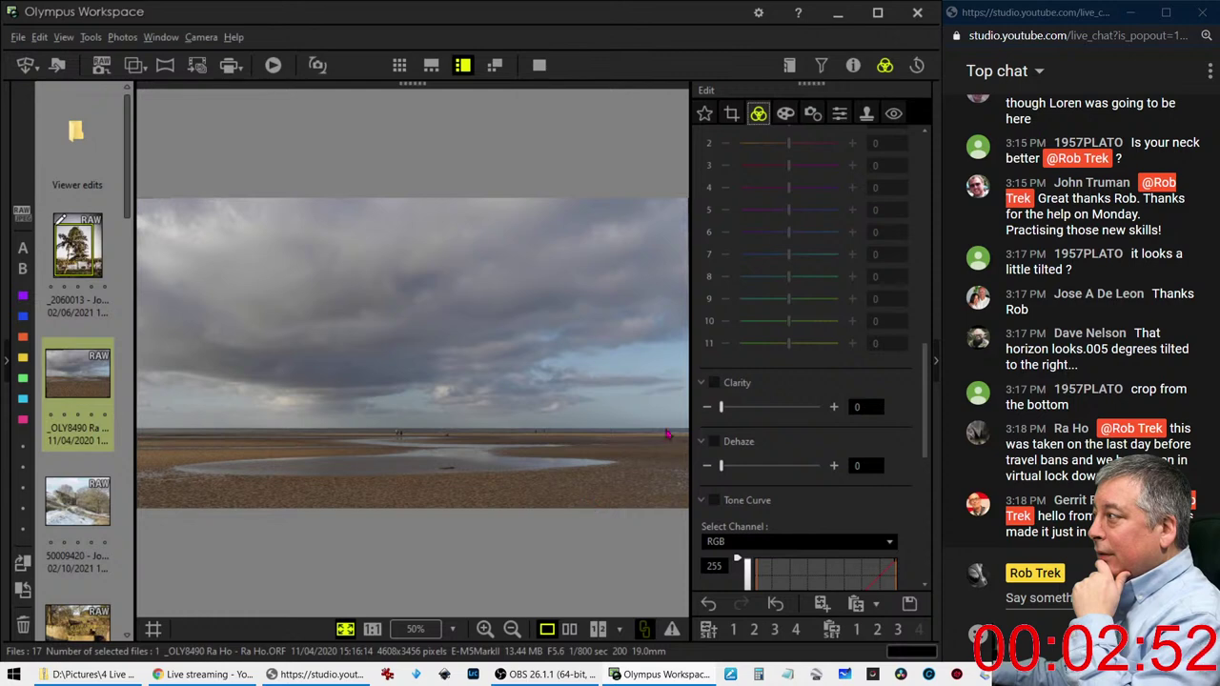
Increase the tilt correction to -0.6, checking the horizon against a grid guide
click(731, 114)
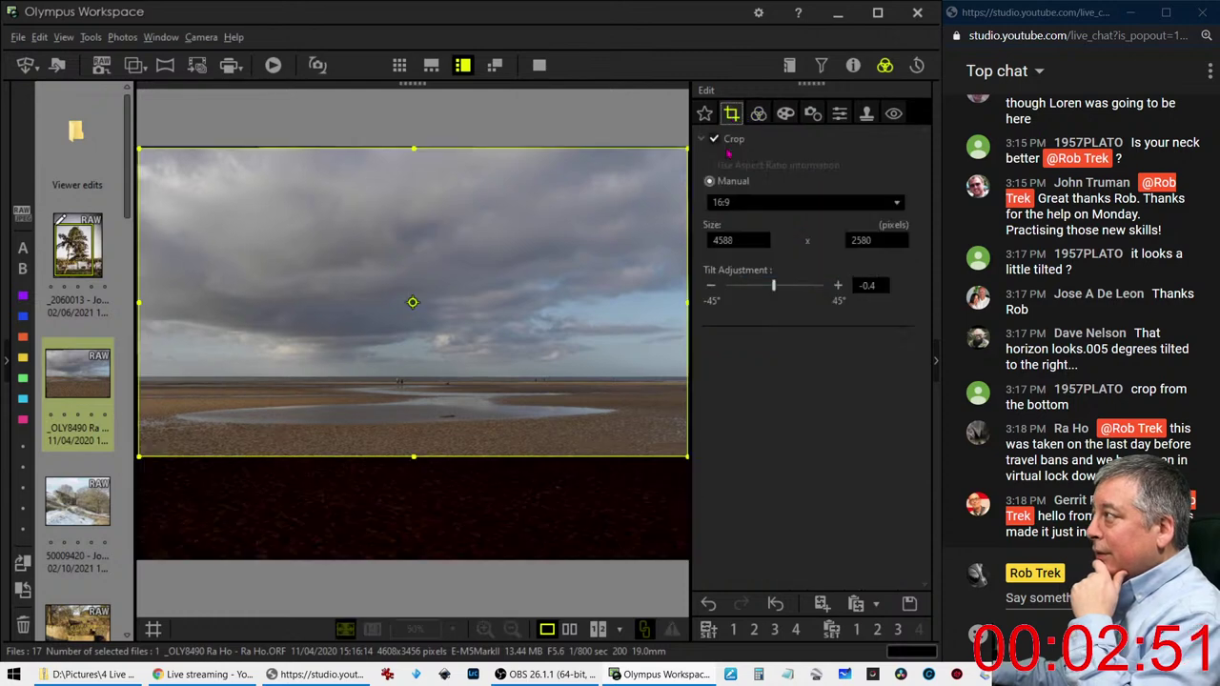
double_click(712, 286)
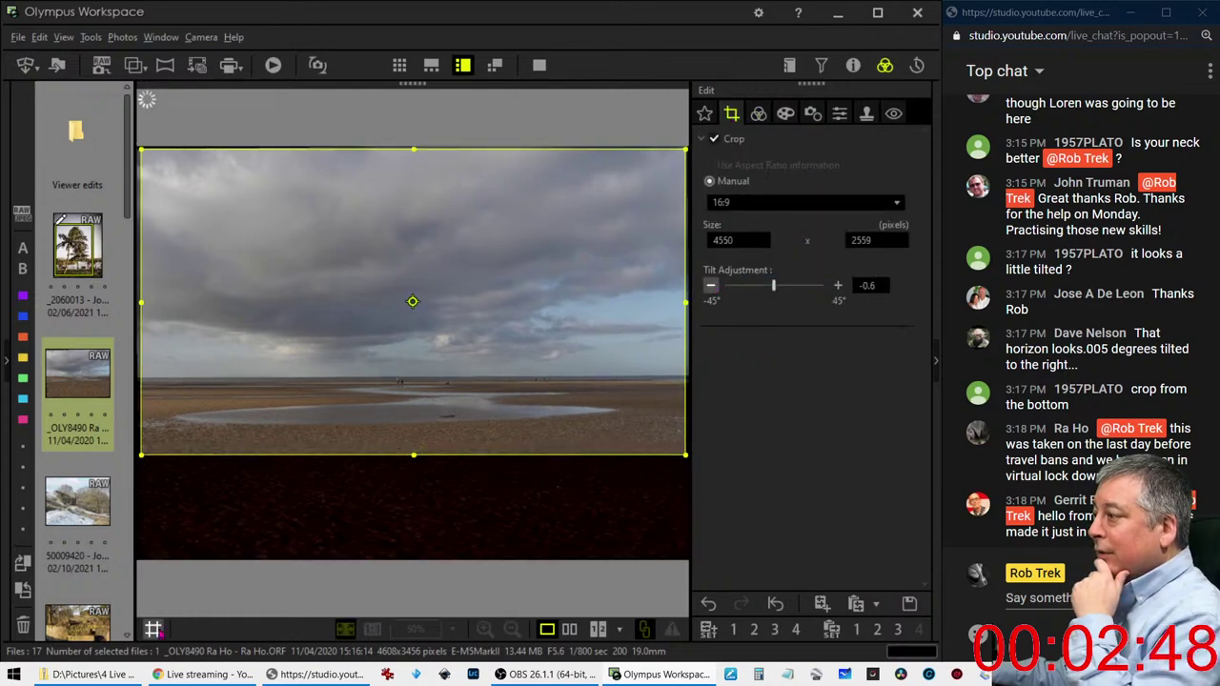
click(152, 629)
drag(152, 269, 148, 375)
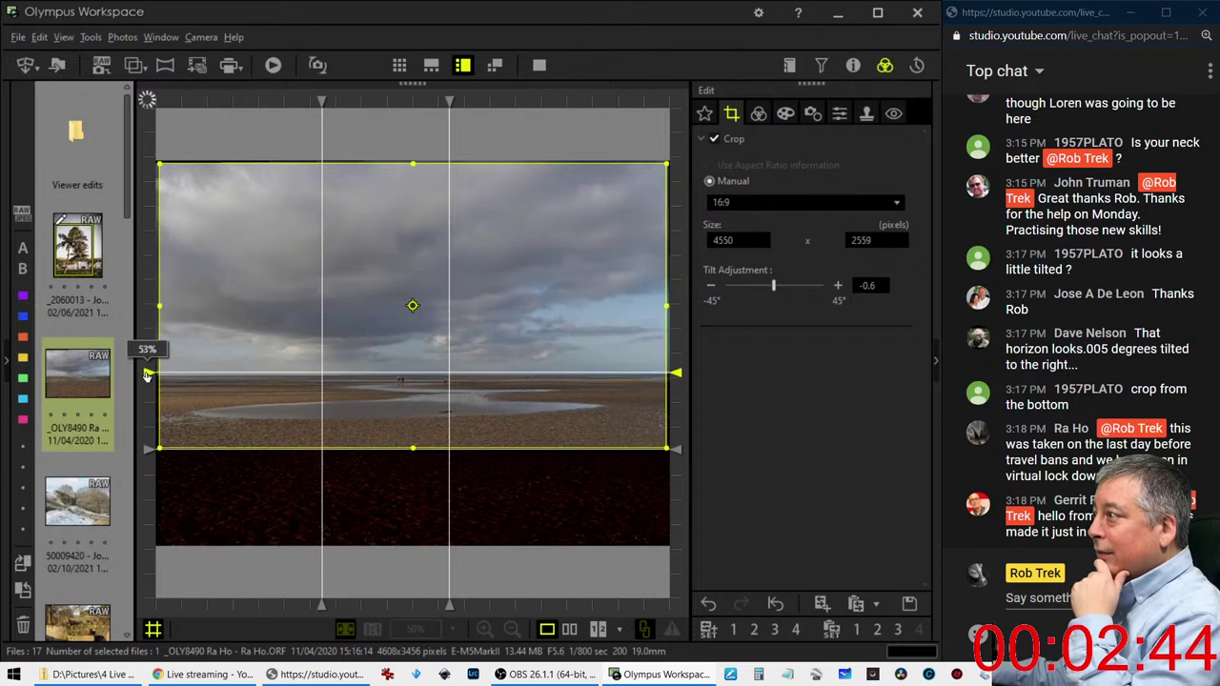
drag(147, 374, 148, 361)
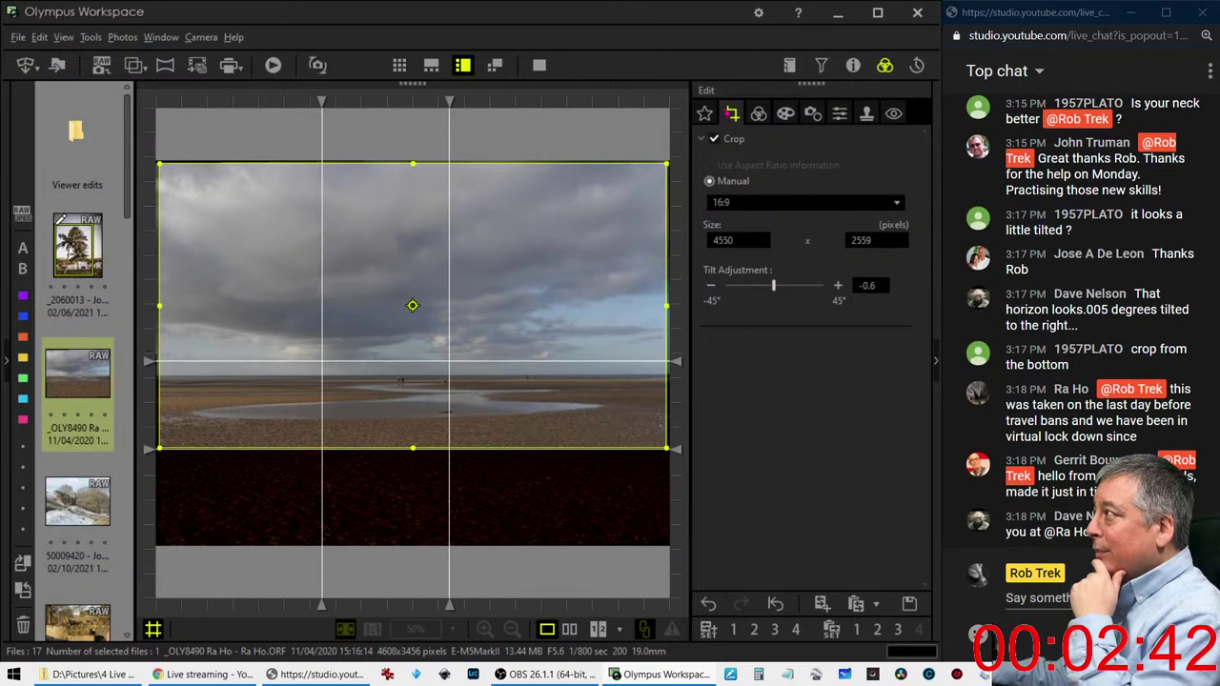
click(755, 113)
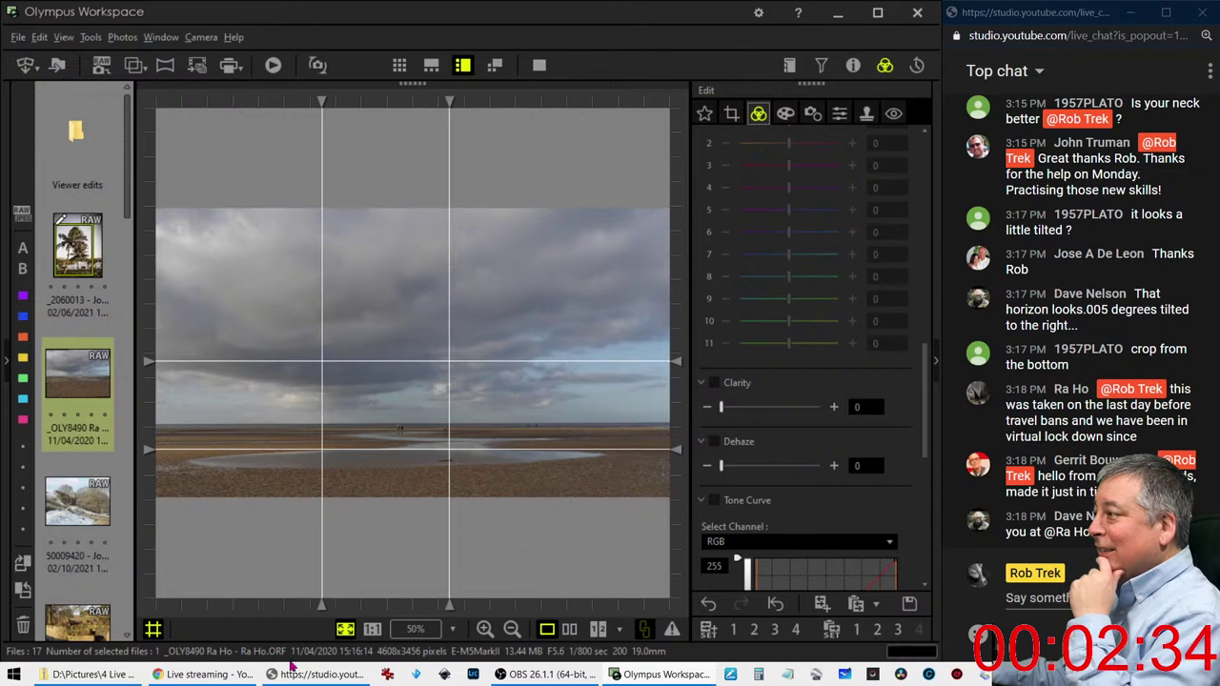
Hide the grid and enable Dehaze at 69 on the beach photo
click(153, 629)
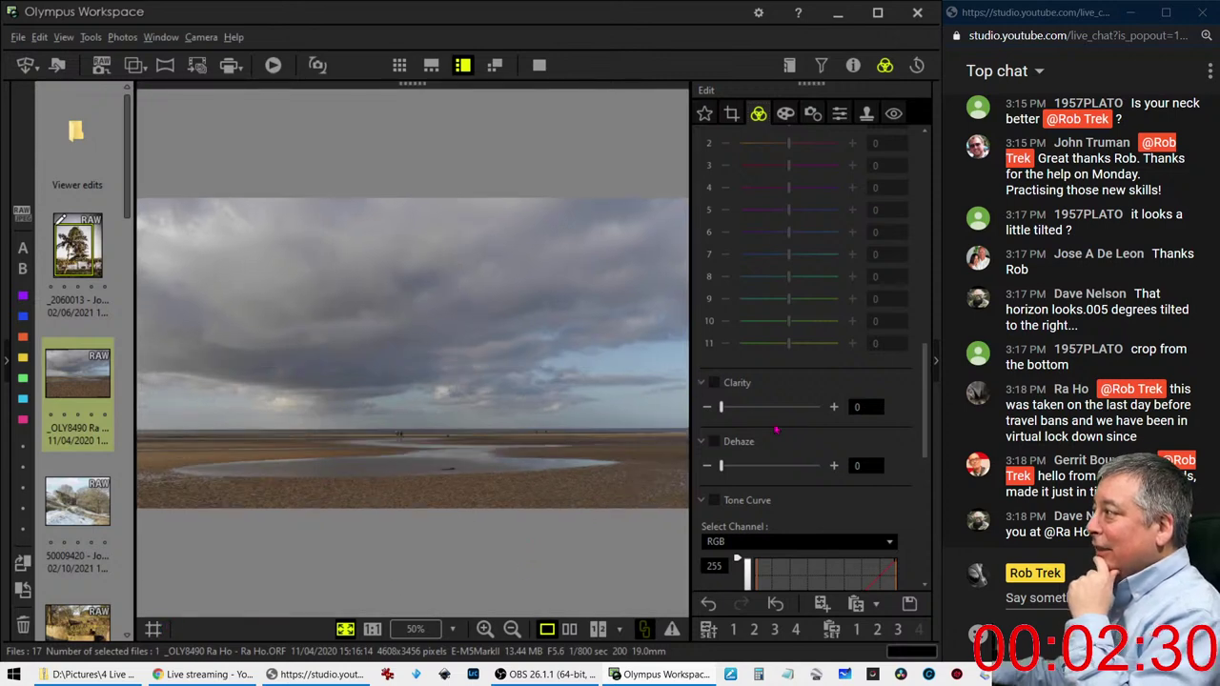
scroll(869, 487, up, 1)
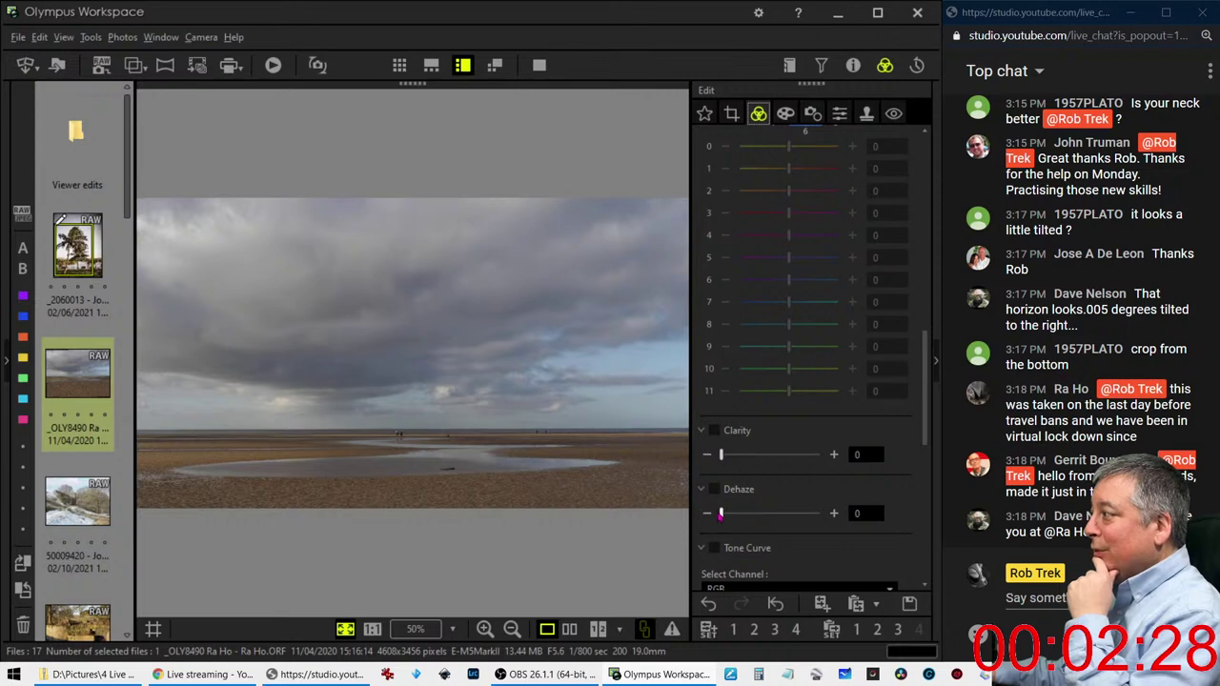
drag(722, 513, 792, 519)
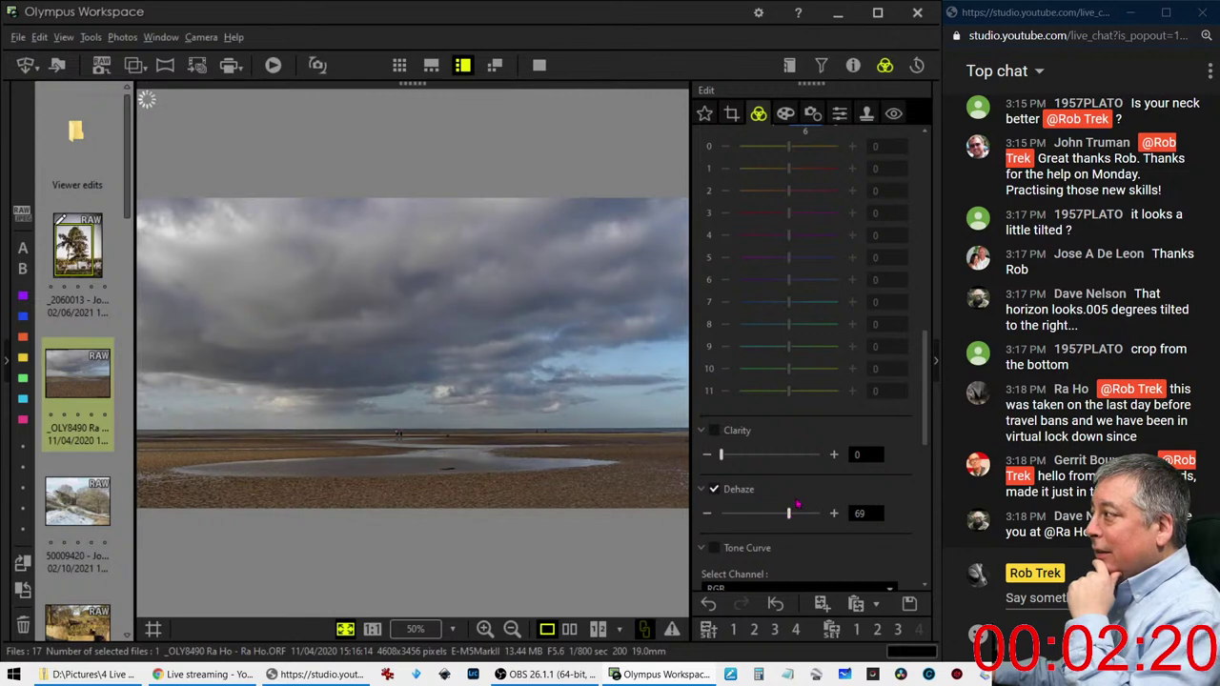
scroll(797, 515, down, 5)
scroll(796, 493, down, 1)
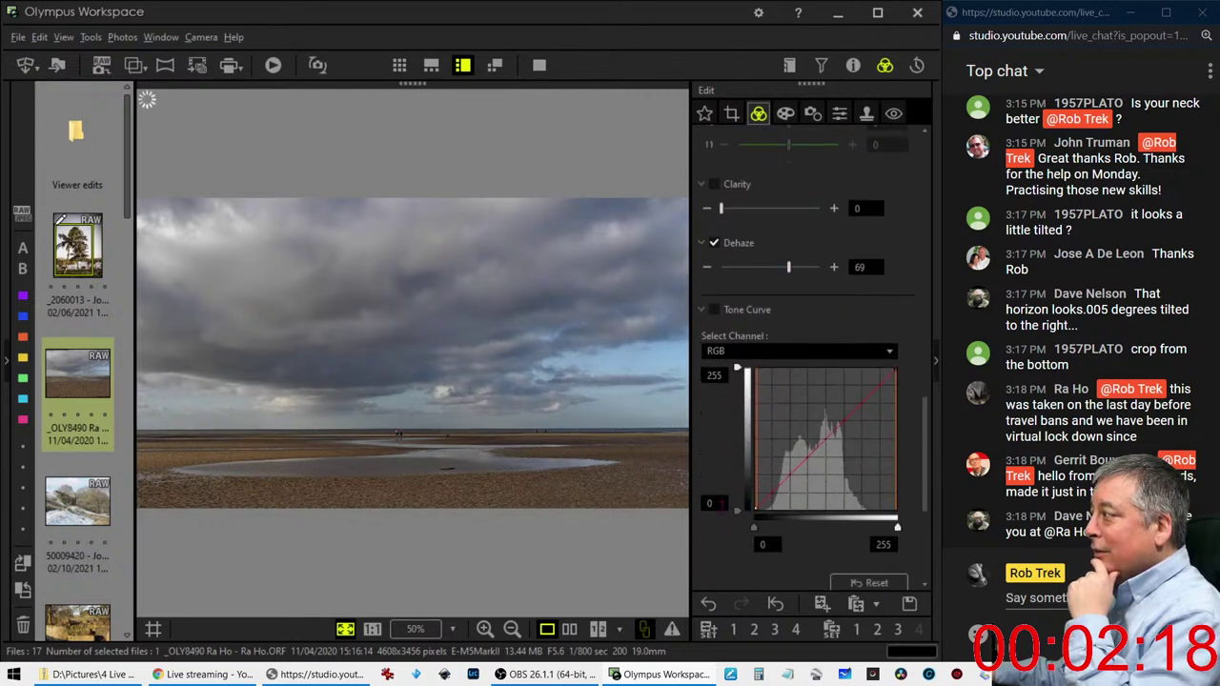
scroll(782, 497, down, 2)
scroll(754, 505, down, 1)
scroll(730, 510, down, 1)
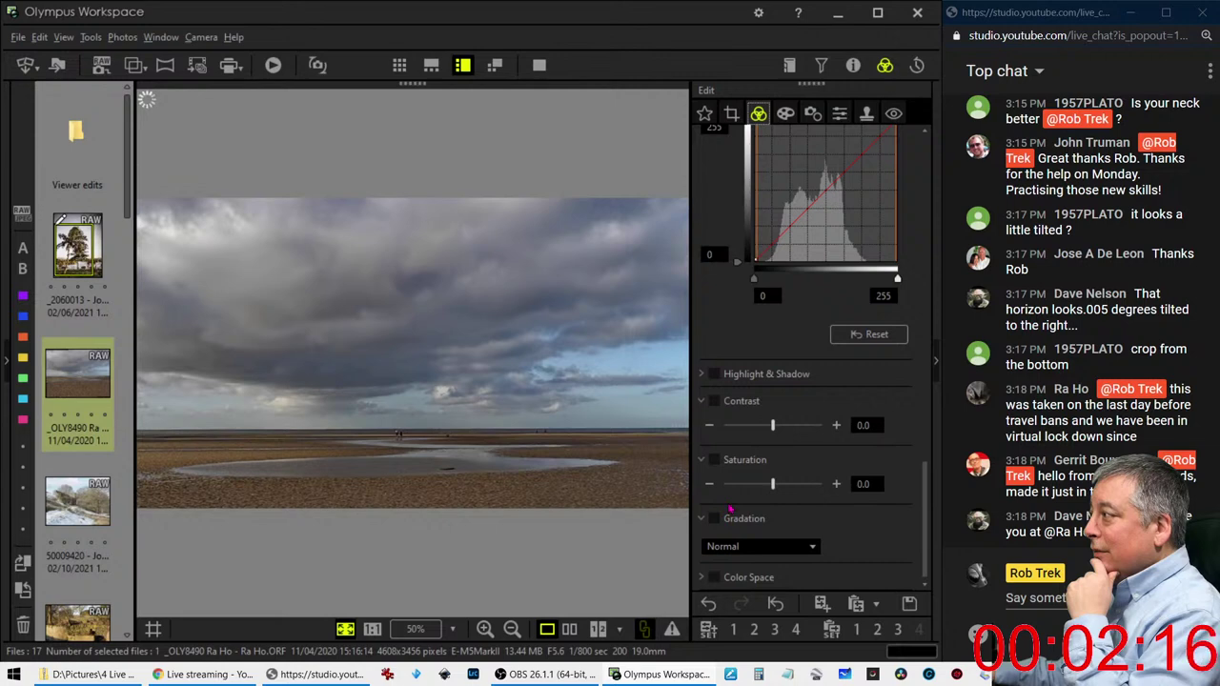
drag(924, 570, 922, 299)
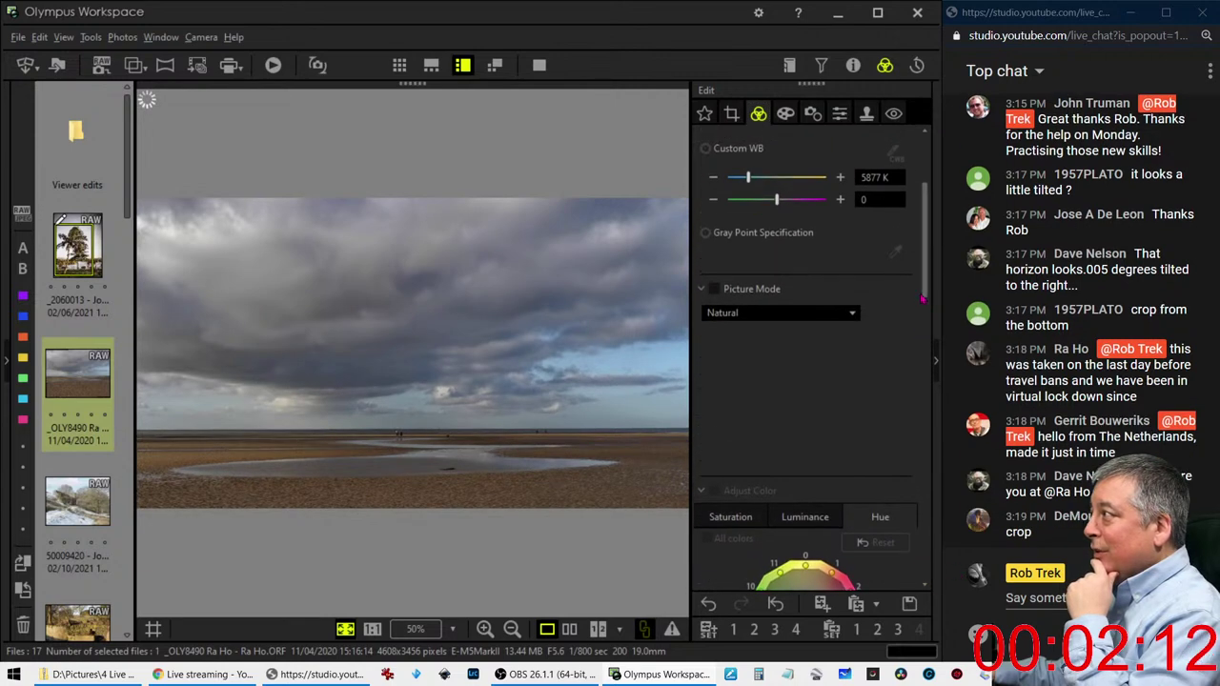
Set exposure compensation to +0.6 EV and pan a 100% view across the walkers
scroll(837, 348, up, 2)
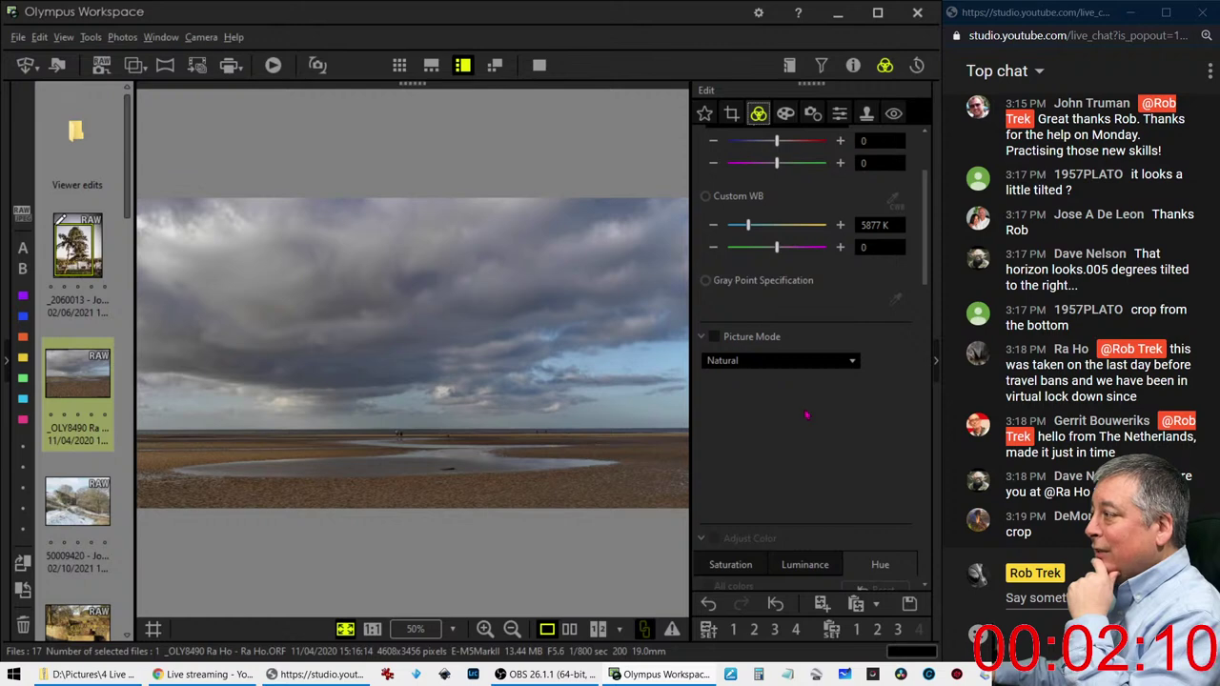
scroll(804, 418, up, 4)
scroll(803, 418, up, 1)
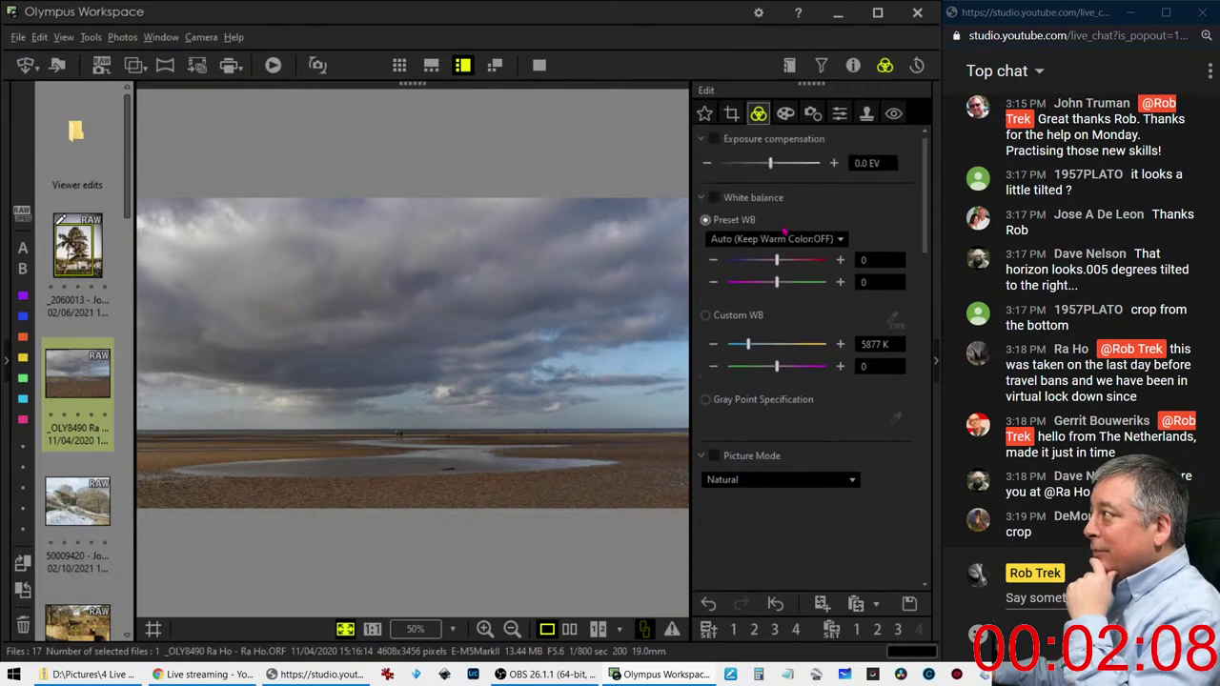
drag(777, 167, 786, 168)
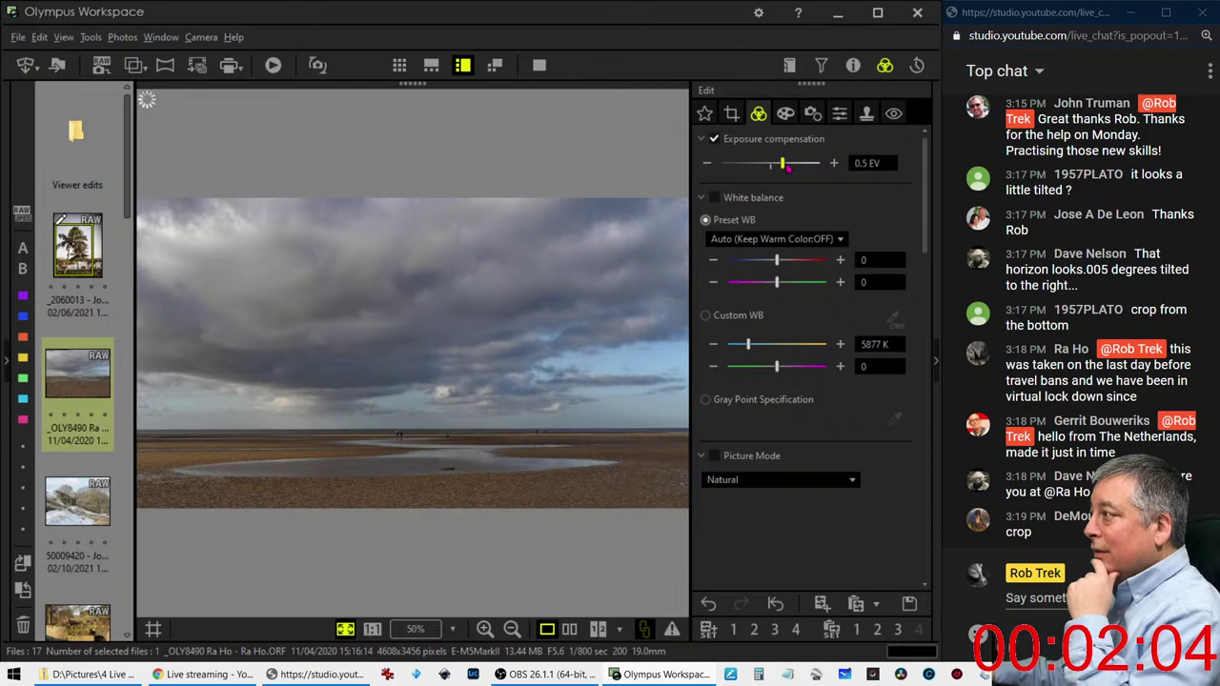
drag(788, 167, 790, 167)
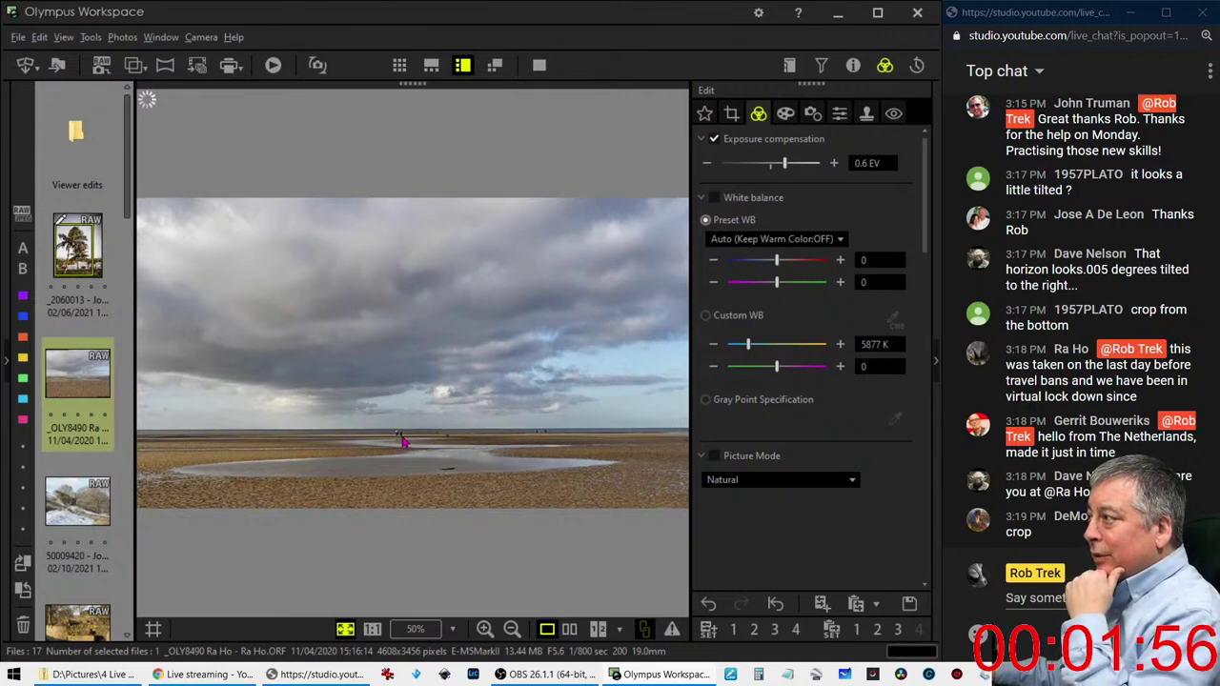
click(413, 446)
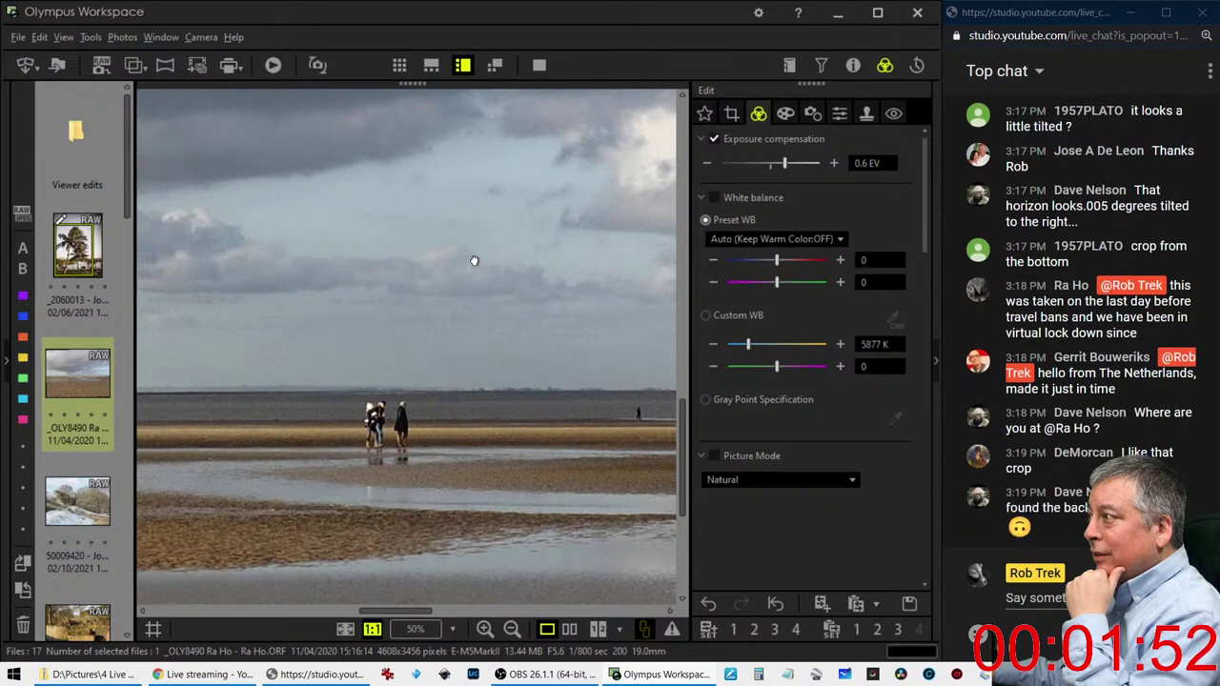
mouse_move(476, 265)
mouse_down()
mouse_move(536, 295)
mouse_move(523, 414)
mouse_up()
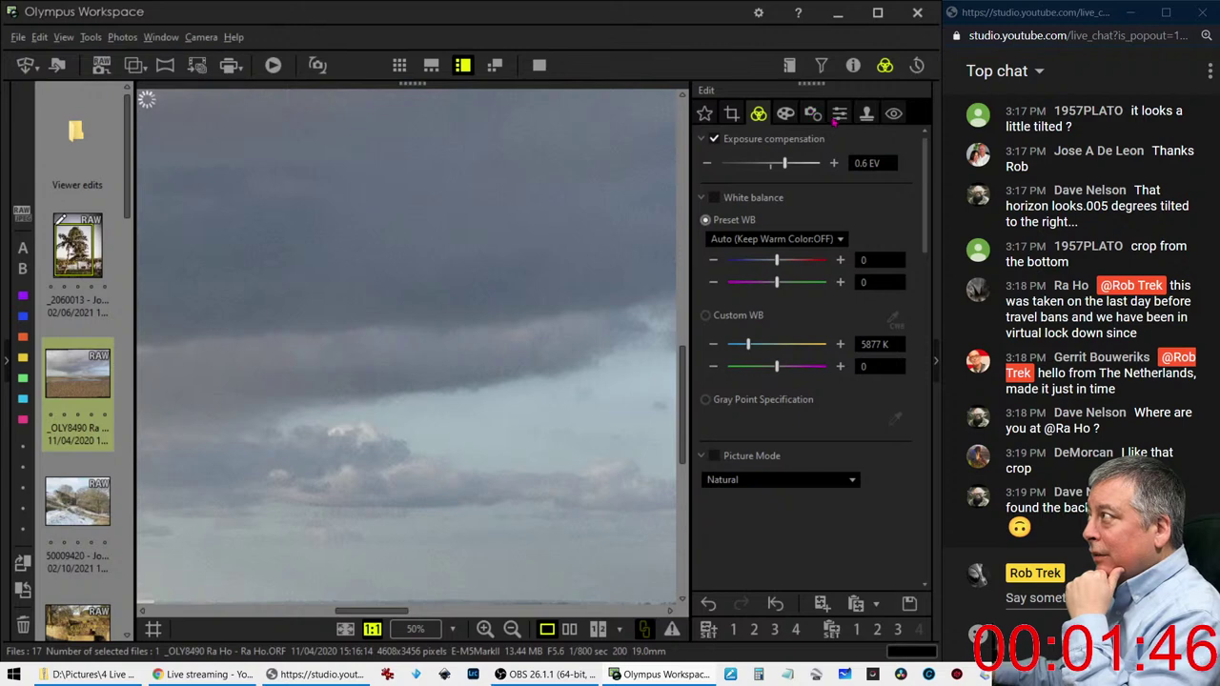
Set the Noise Filter to LOW and show the Effect settings with the photo fit to window
click(839, 113)
click(797, 397)
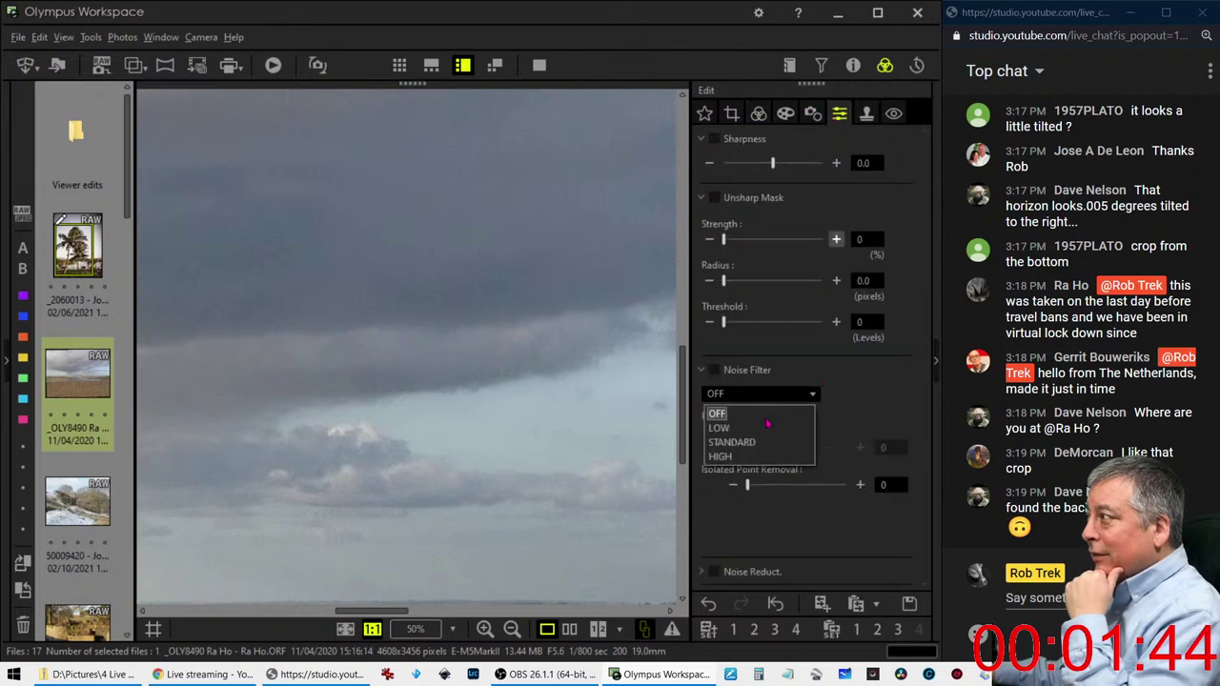
click(765, 428)
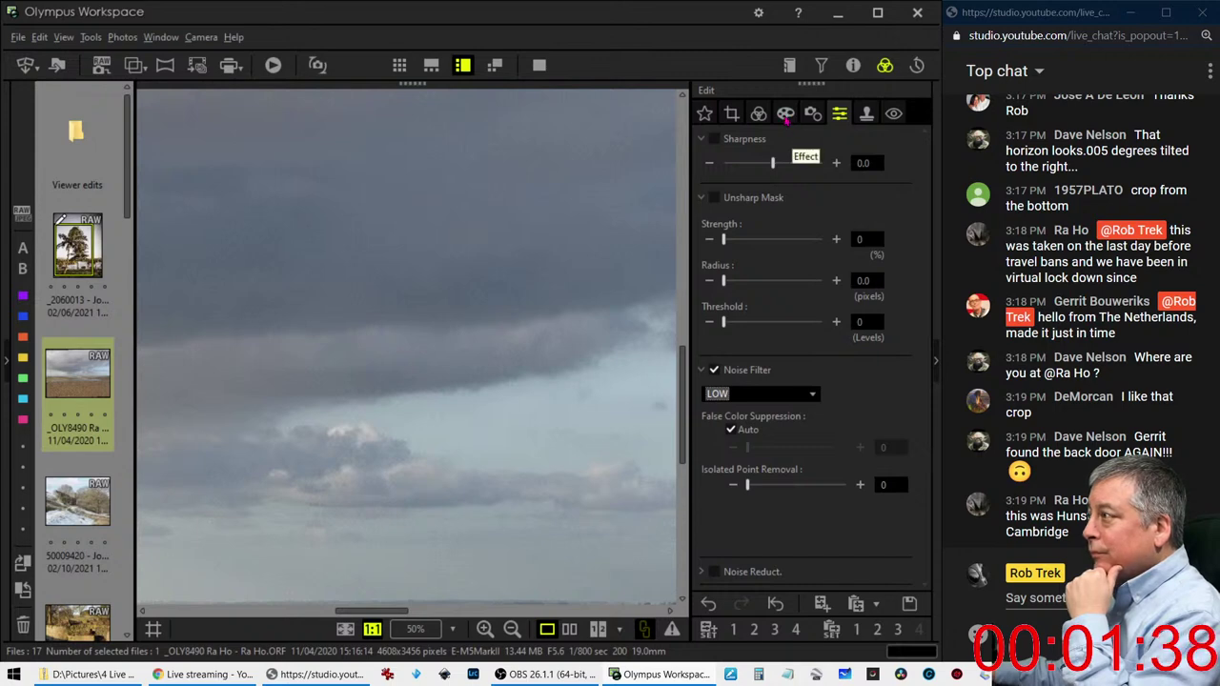
click(786, 119)
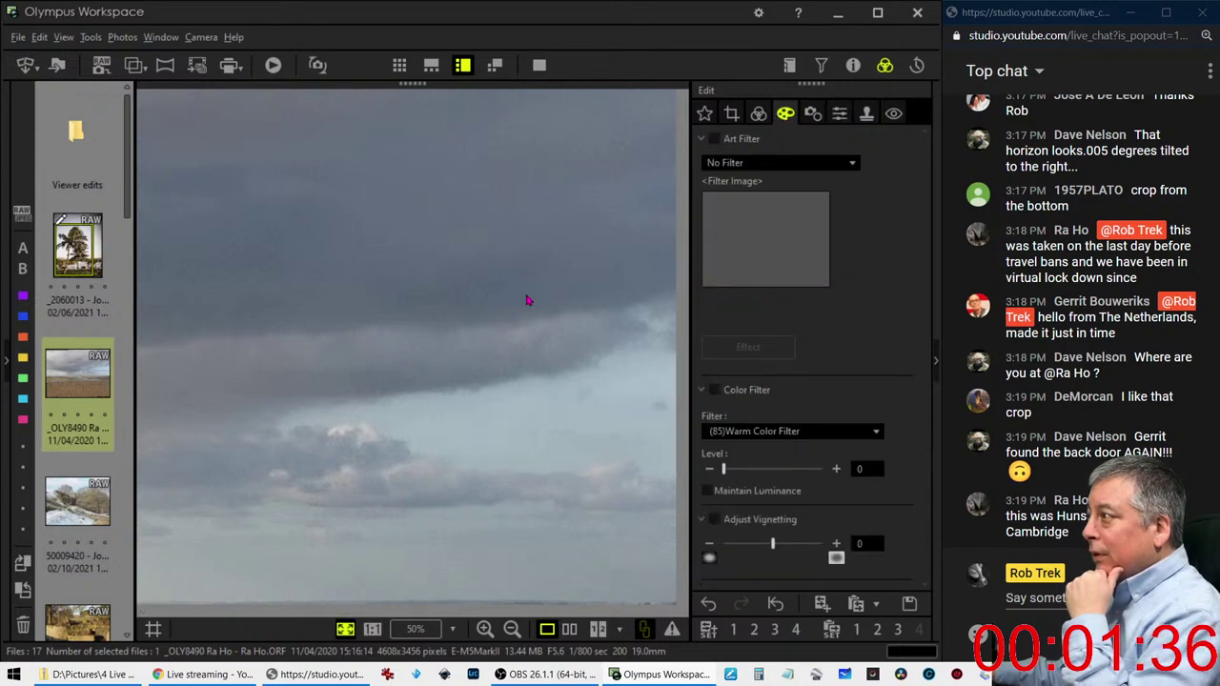
click(524, 300)
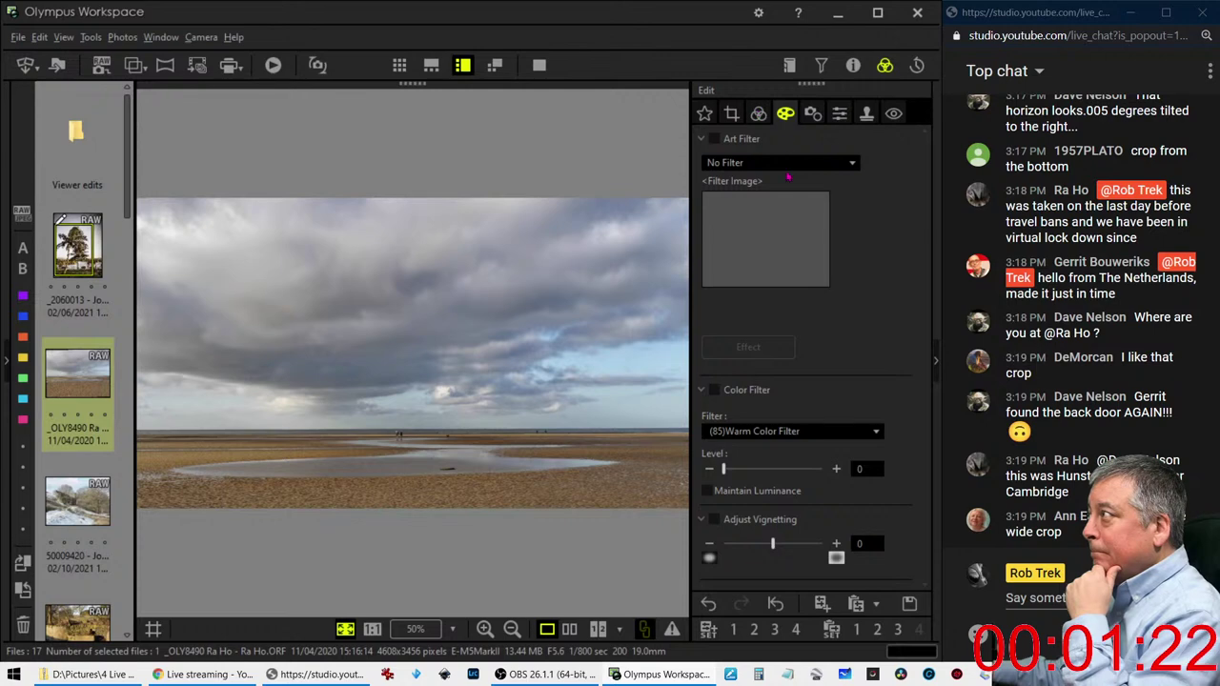
Add shadow and highlight points to the tone curve, lifting the highlight to brighten
click(759, 114)
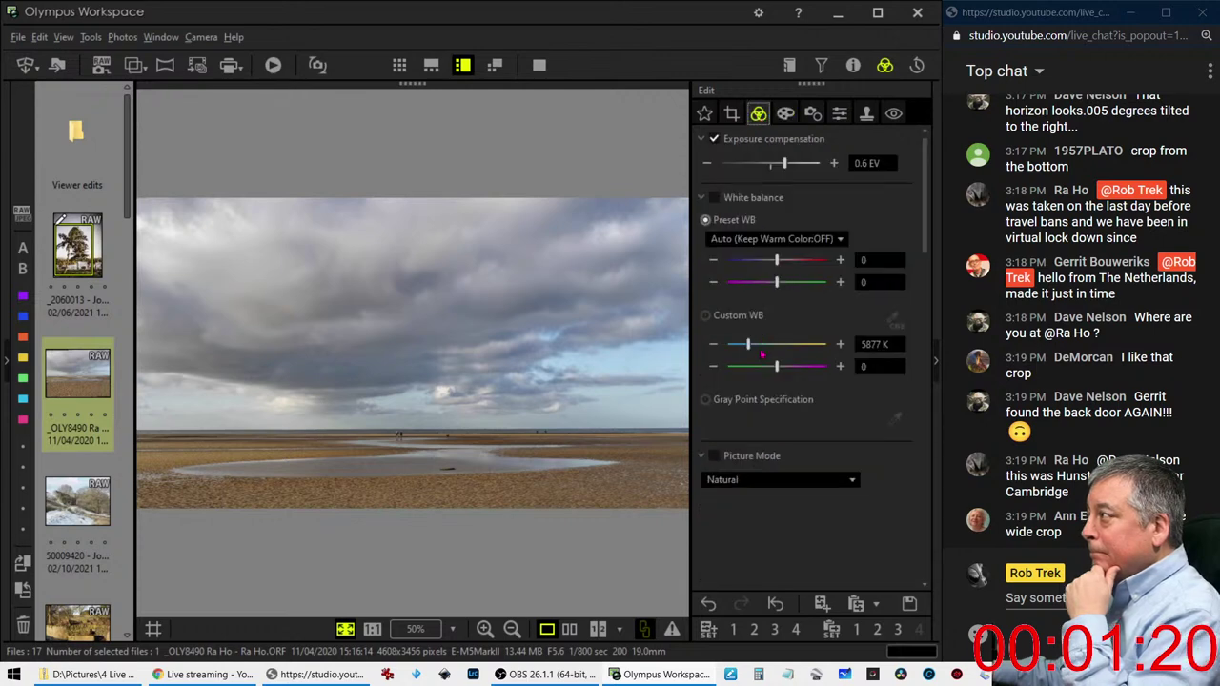
scroll(777, 506, down, 3)
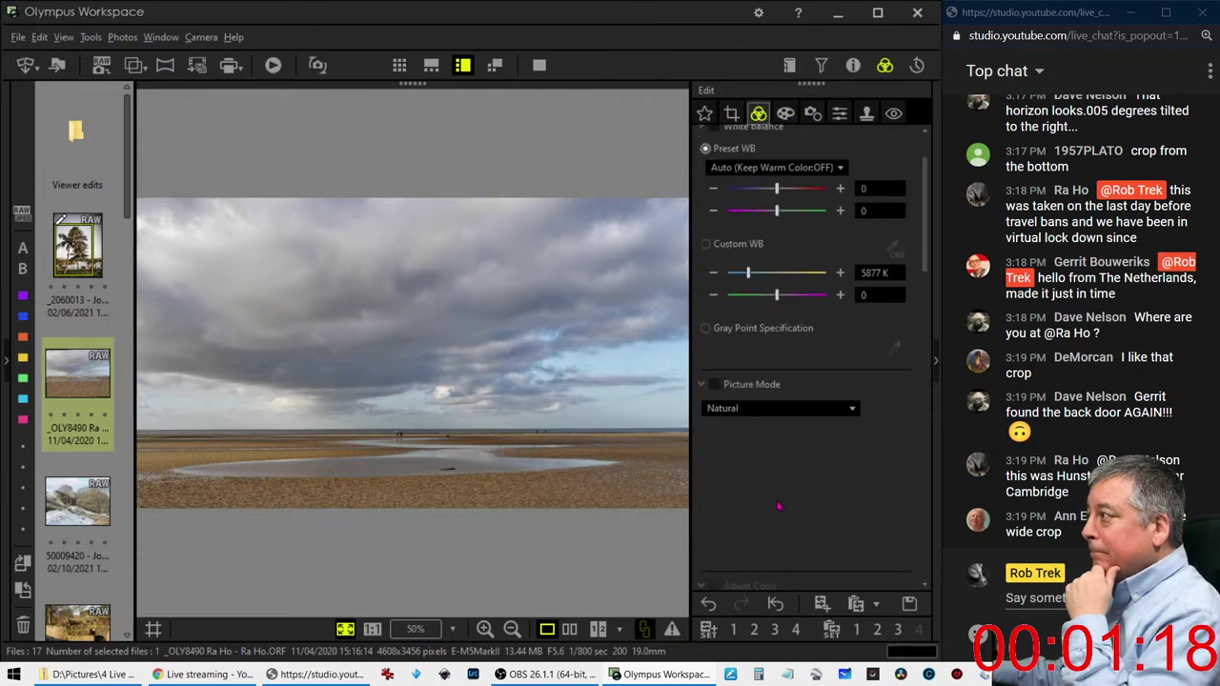
scroll(778, 503, down, 3)
scroll(778, 499, down, 5)
scroll(777, 495, down, 5)
scroll(776, 494, up, 2)
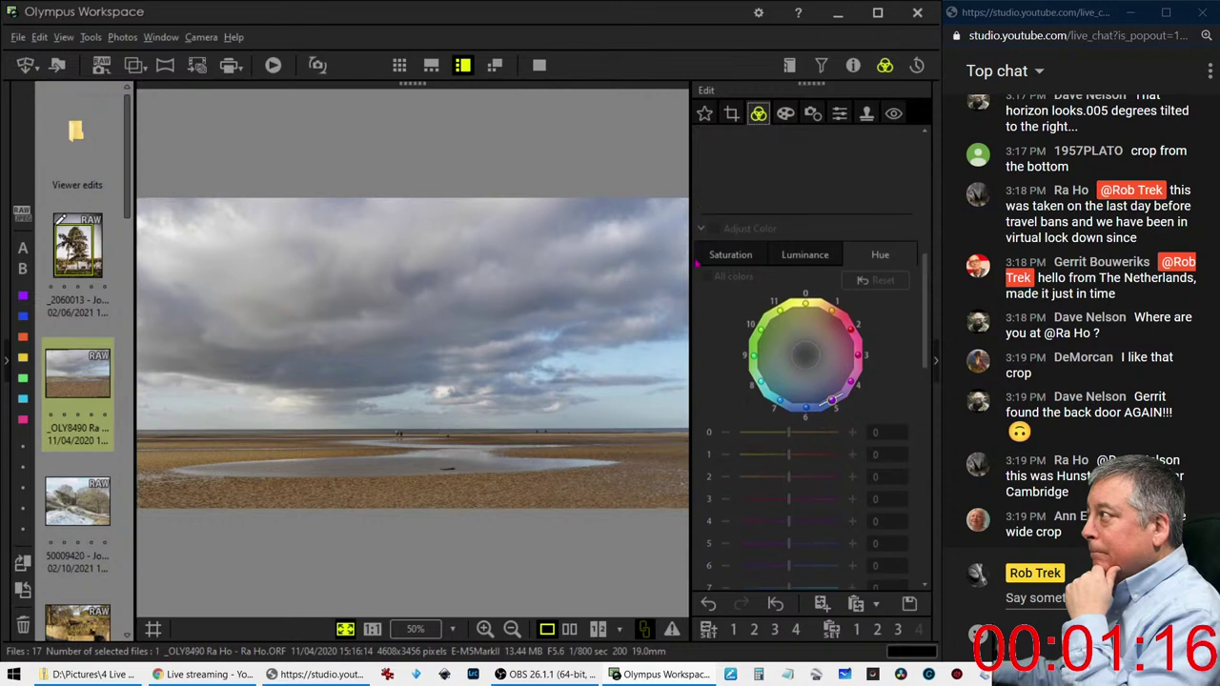
click(702, 231)
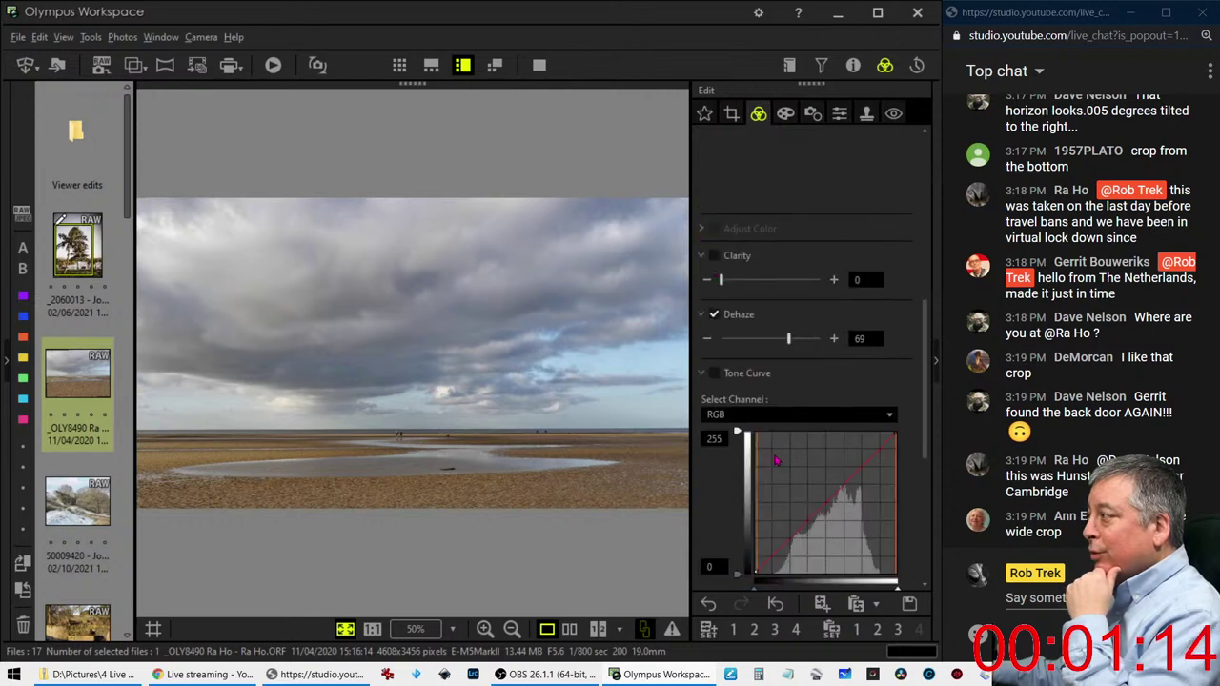
scroll(749, 482, down, 2)
click(770, 515)
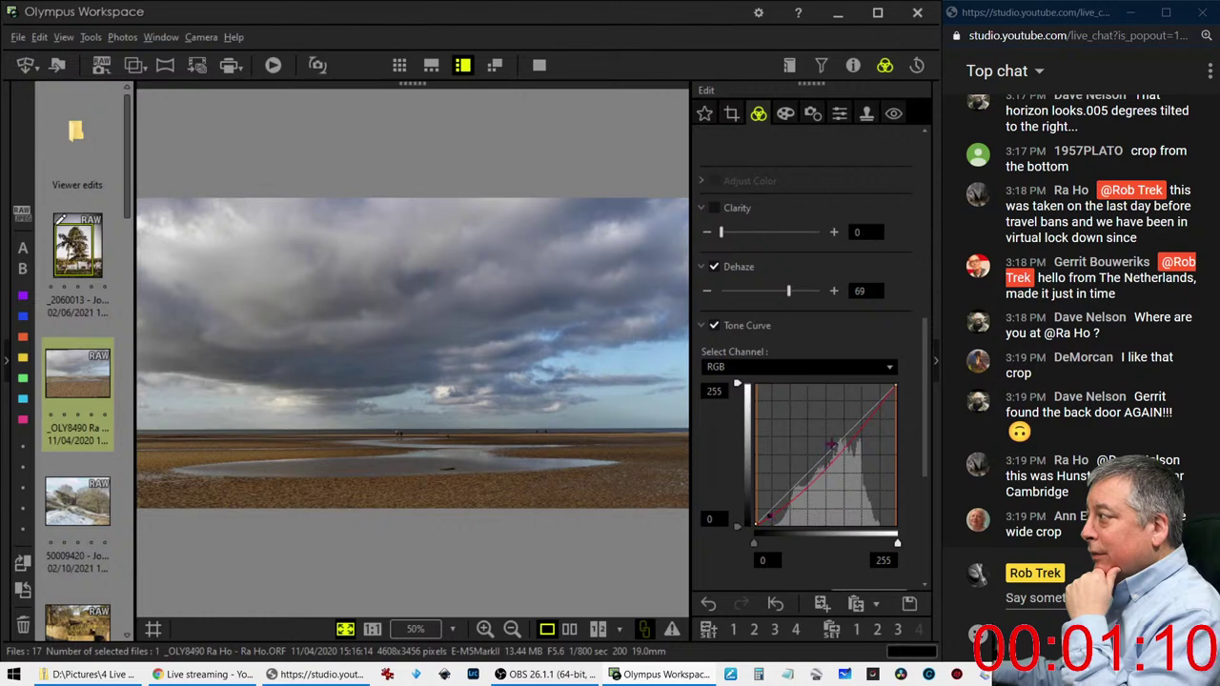
click(873, 415)
drag(873, 415, 869, 402)
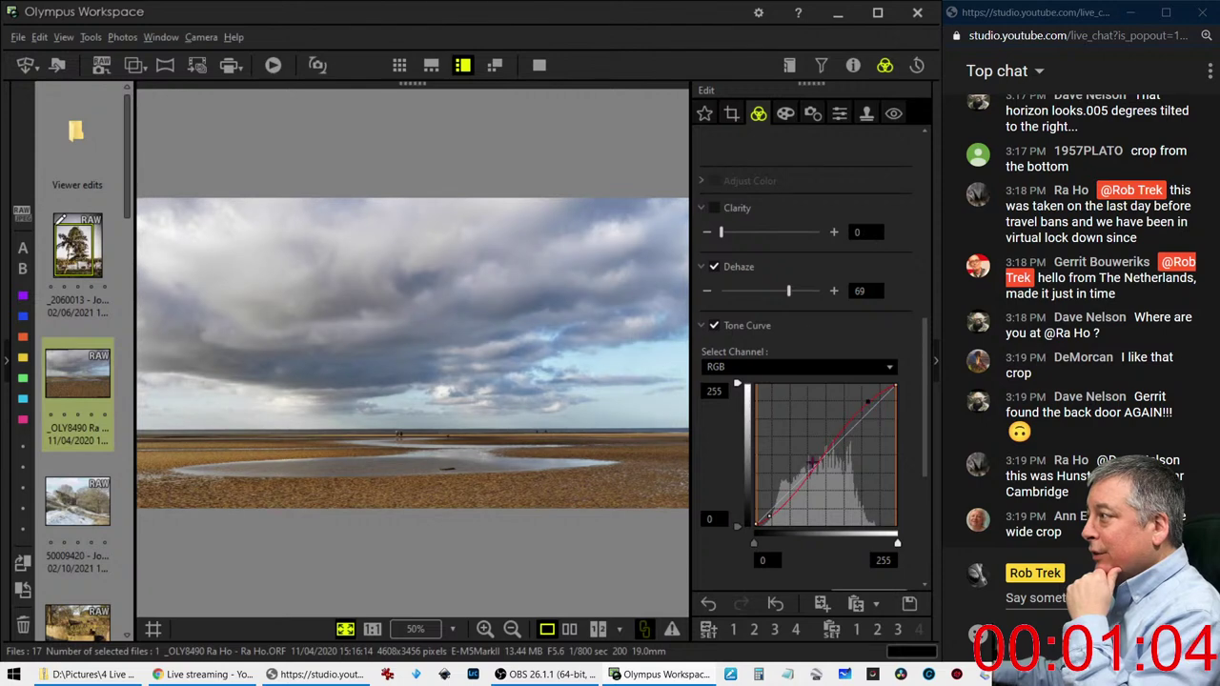
Set the beach photo's Gradation to AUTO
scroll(790, 569, down, 1)
scroll(790, 569, down, 1)
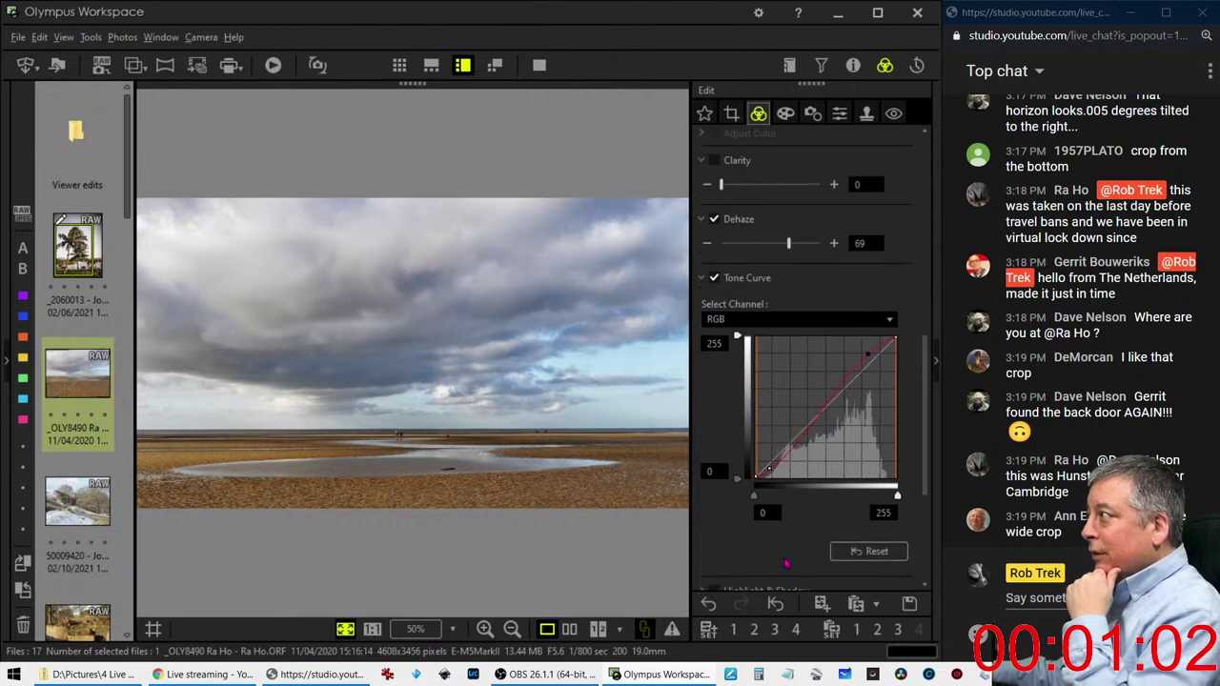
scroll(784, 562, down, 4)
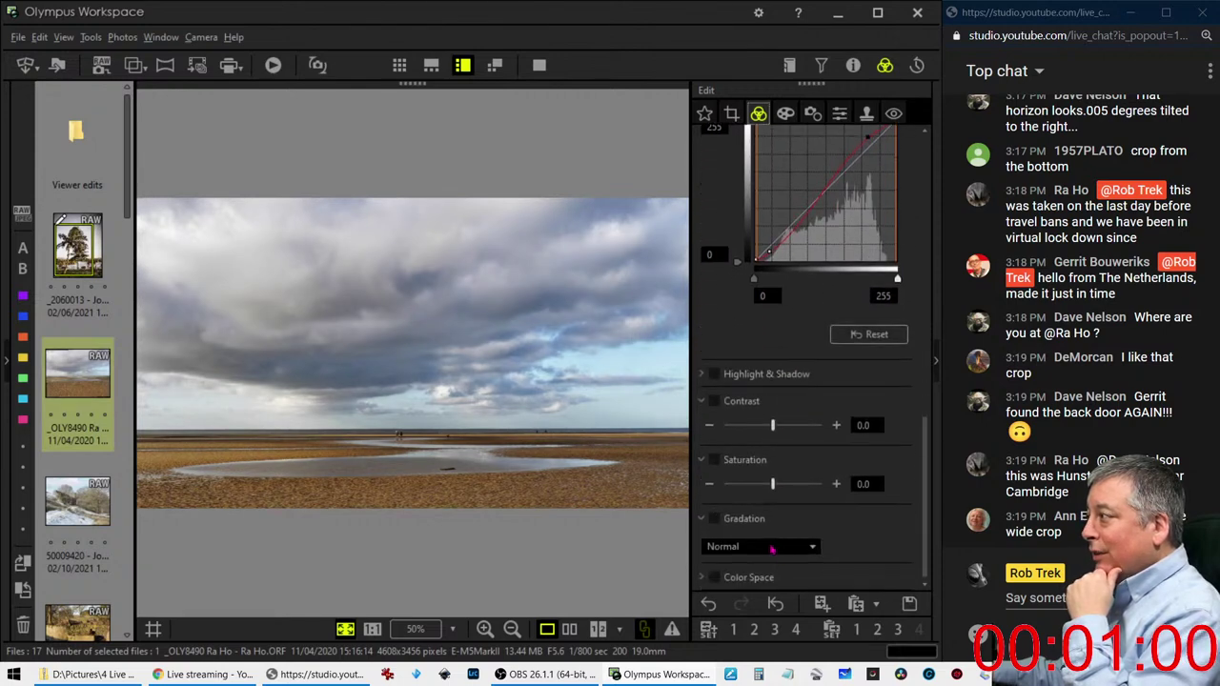
click(774, 550)
click(721, 608)
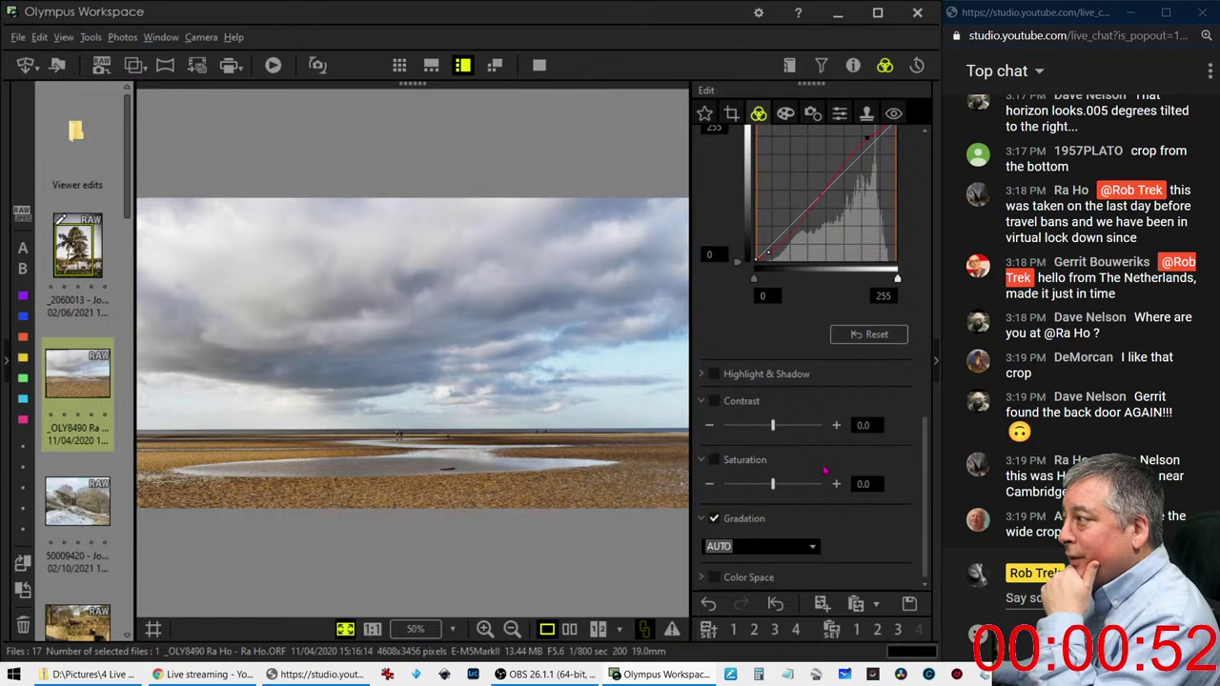
scroll(818, 465, up, 2)
scroll(825, 469, up, 3)
scroll(825, 469, up, 2)
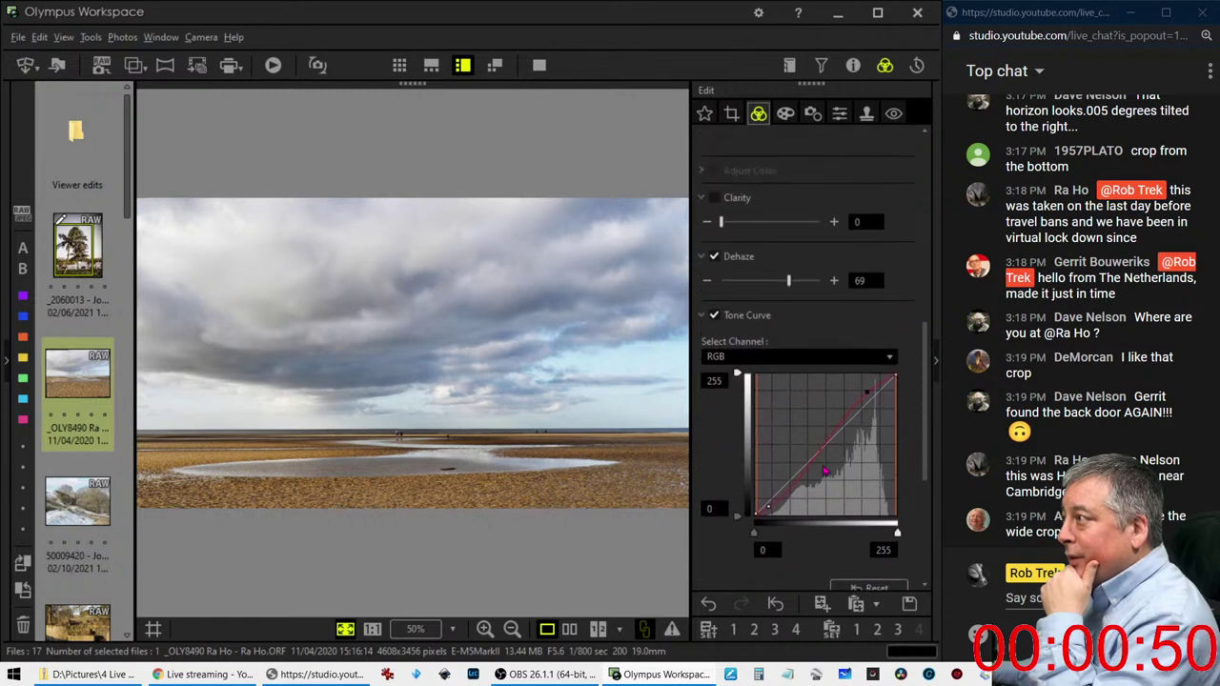
scroll(826, 469, up, 1)
scroll(825, 470, up, 1)
scroll(826, 470, up, 1)
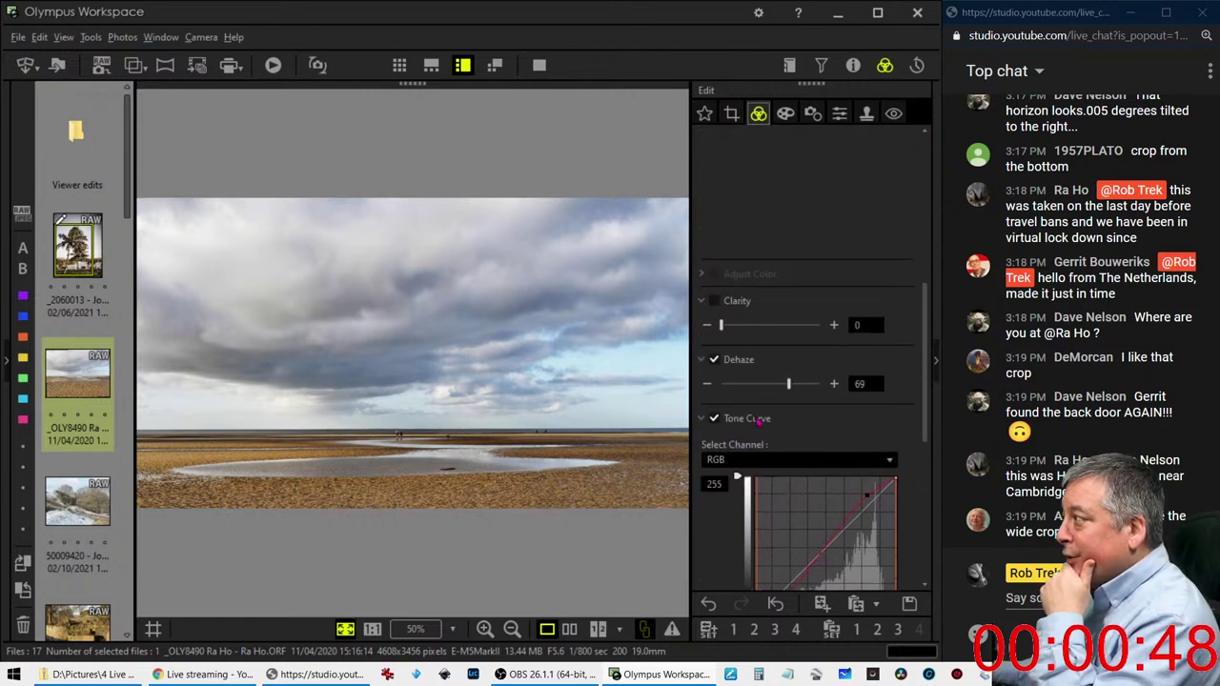
Lower Dehaze from 69 to 40, set Clarity to 32, and lift the tone curve's black output to 5
drag(788, 384, 771, 385)
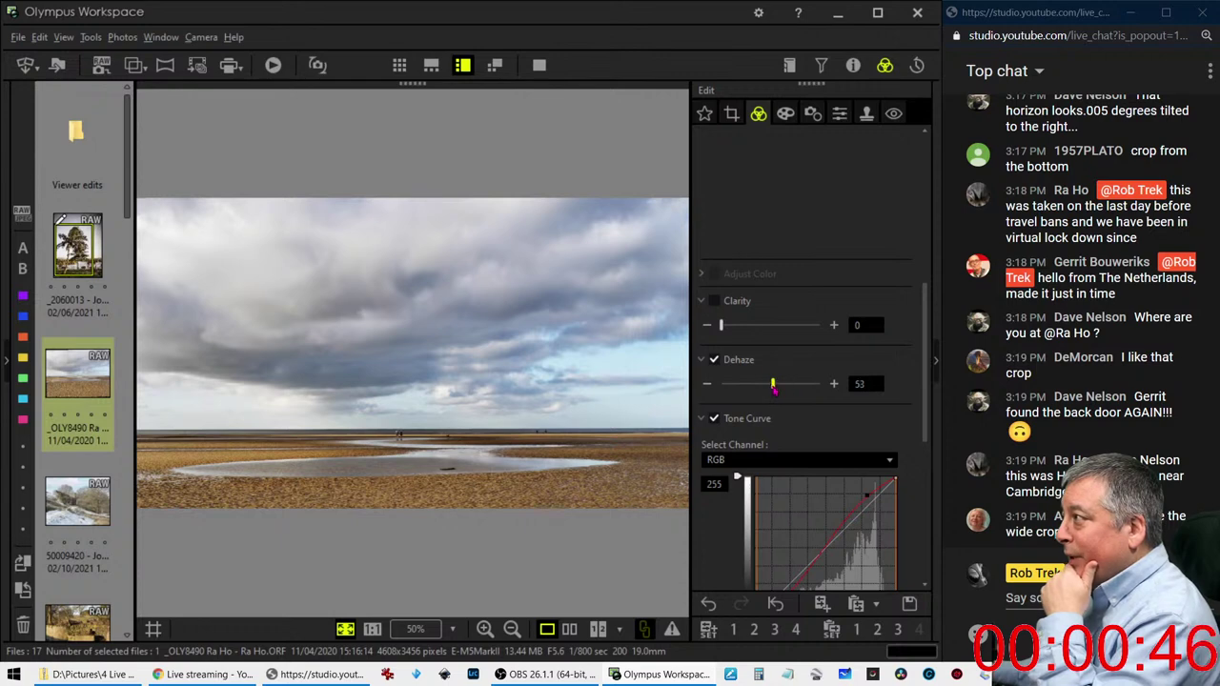
drag(721, 325, 753, 326)
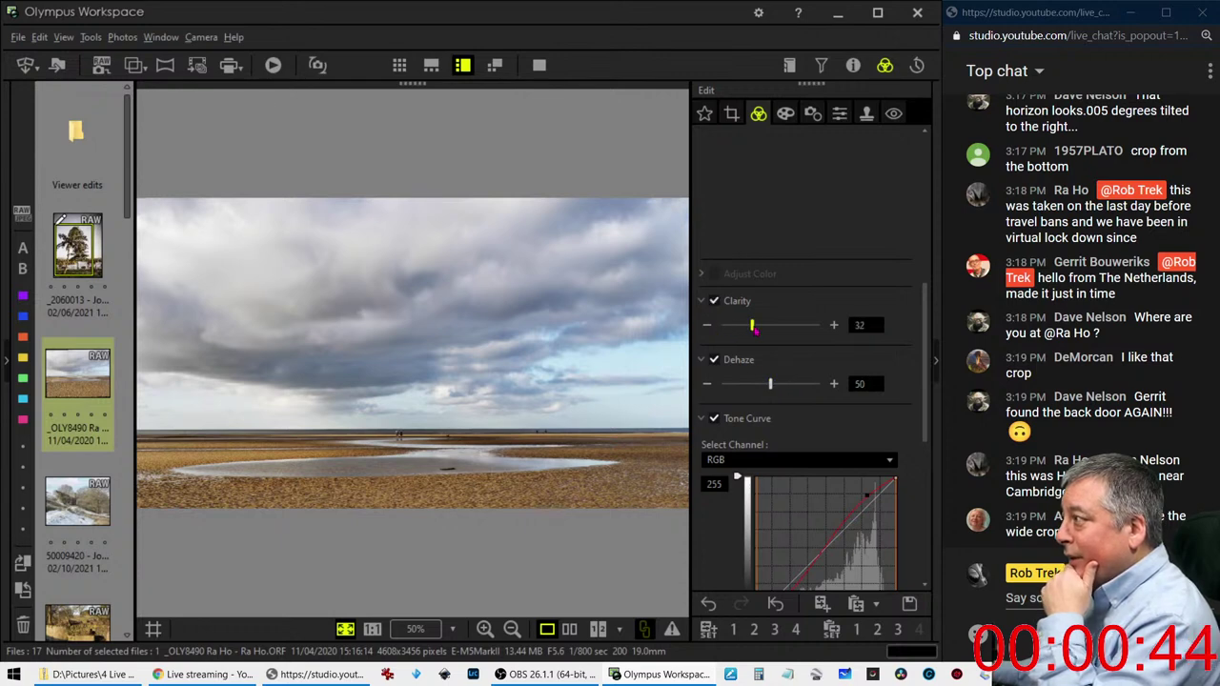
drag(772, 383, 761, 383)
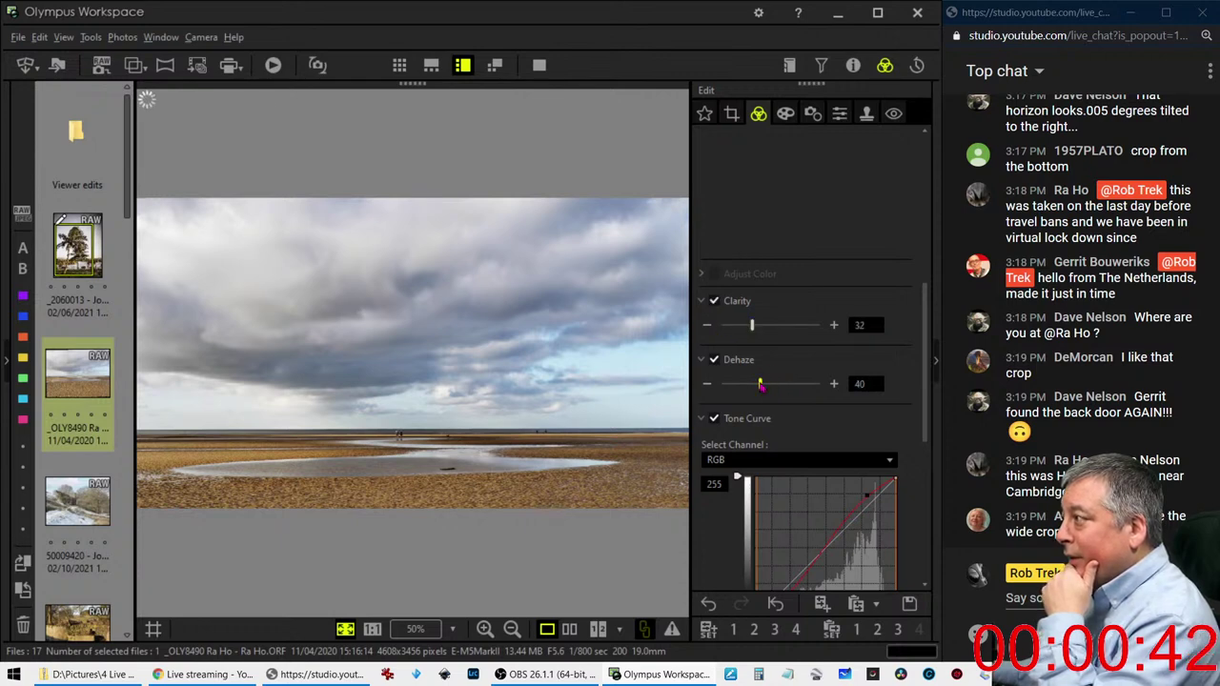
scroll(807, 418, down, 3)
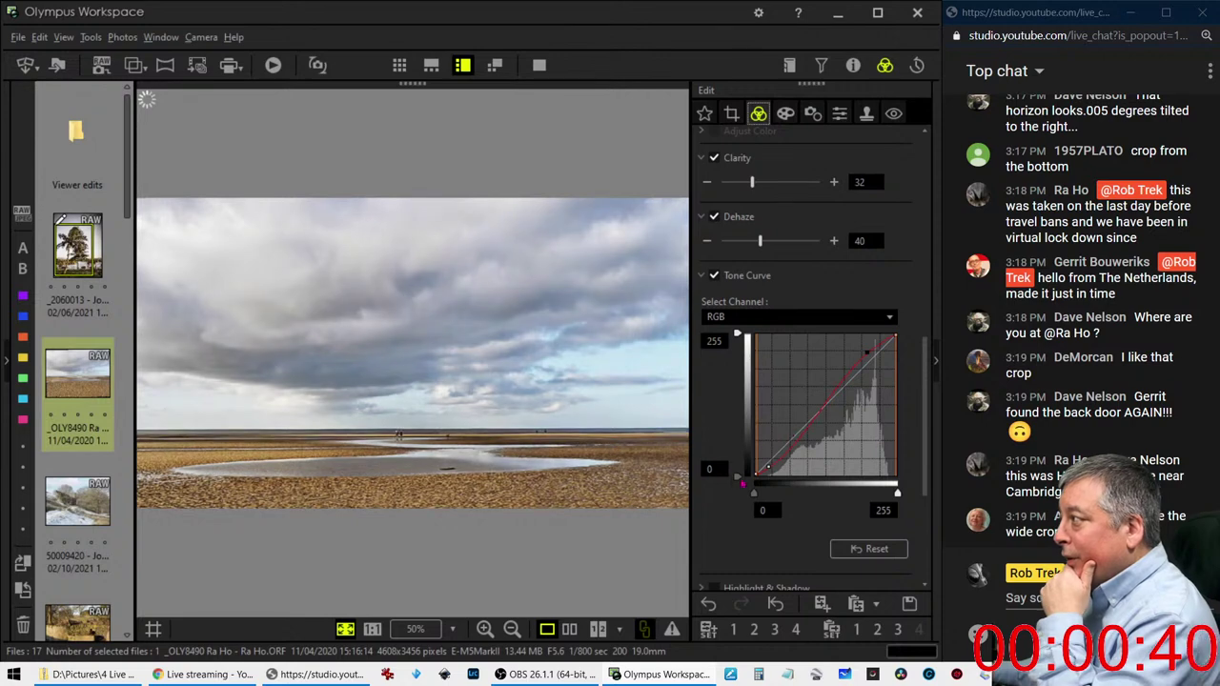
drag(740, 480, 739, 475)
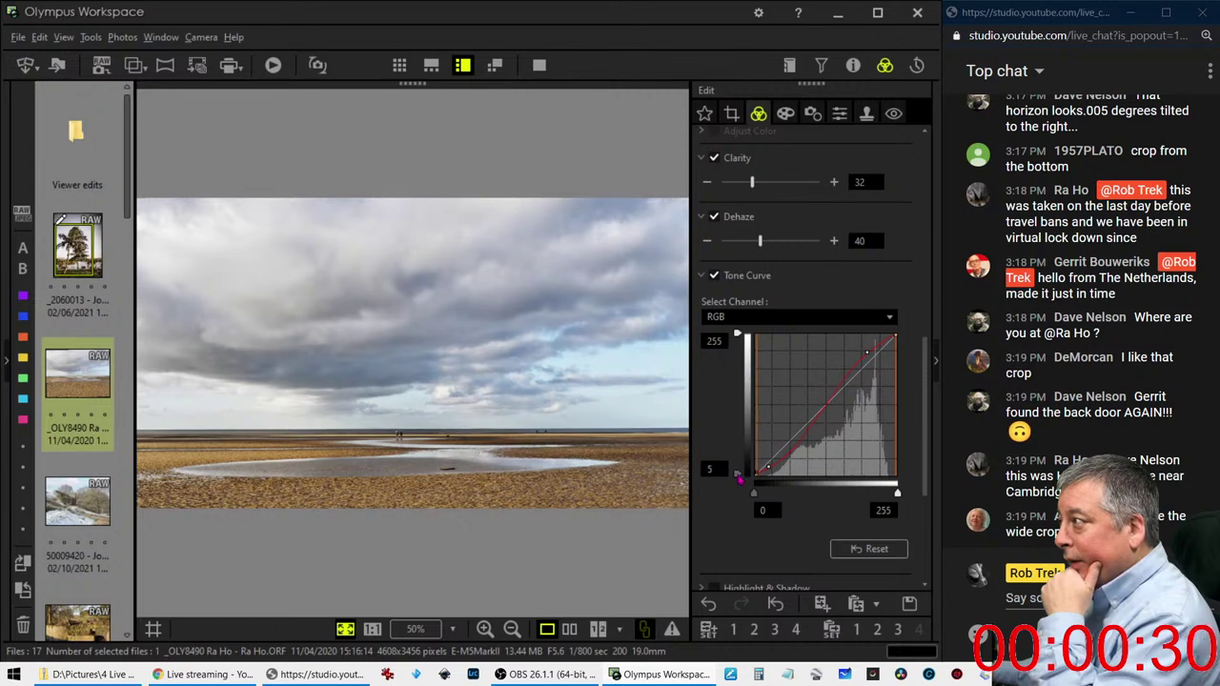
Pull the blue-channel tone curve down at highlights and shadows to warm the photo, then return to RGB
click(791, 316)
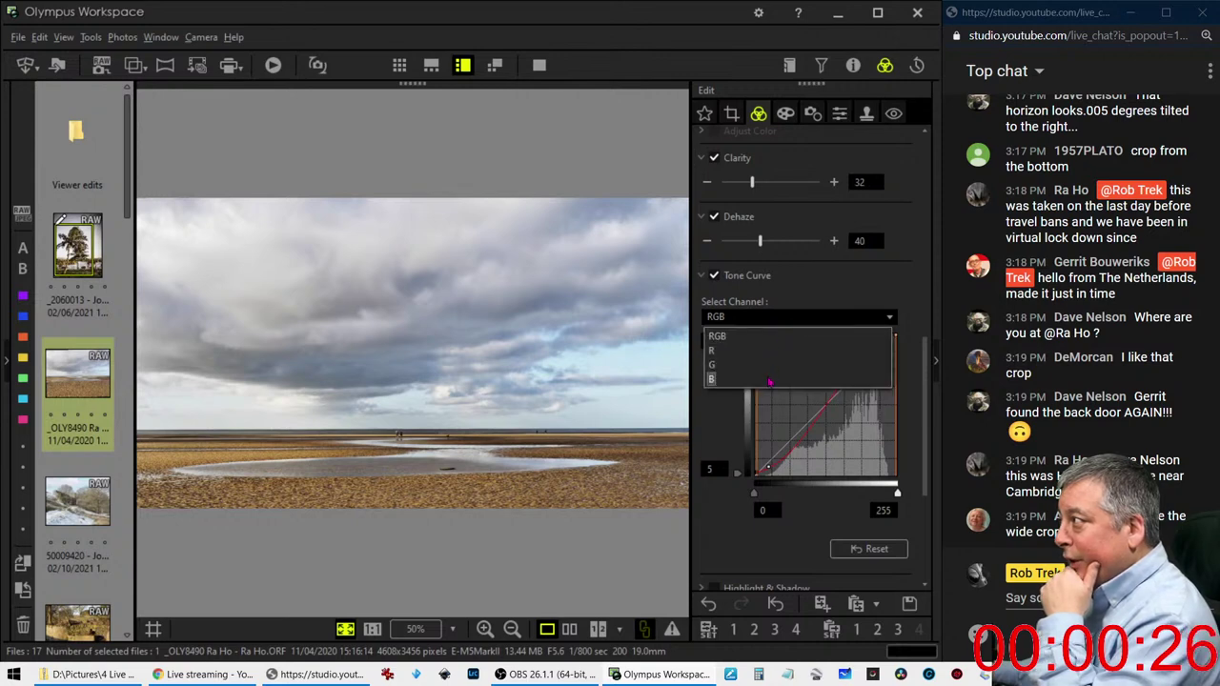
click(771, 378)
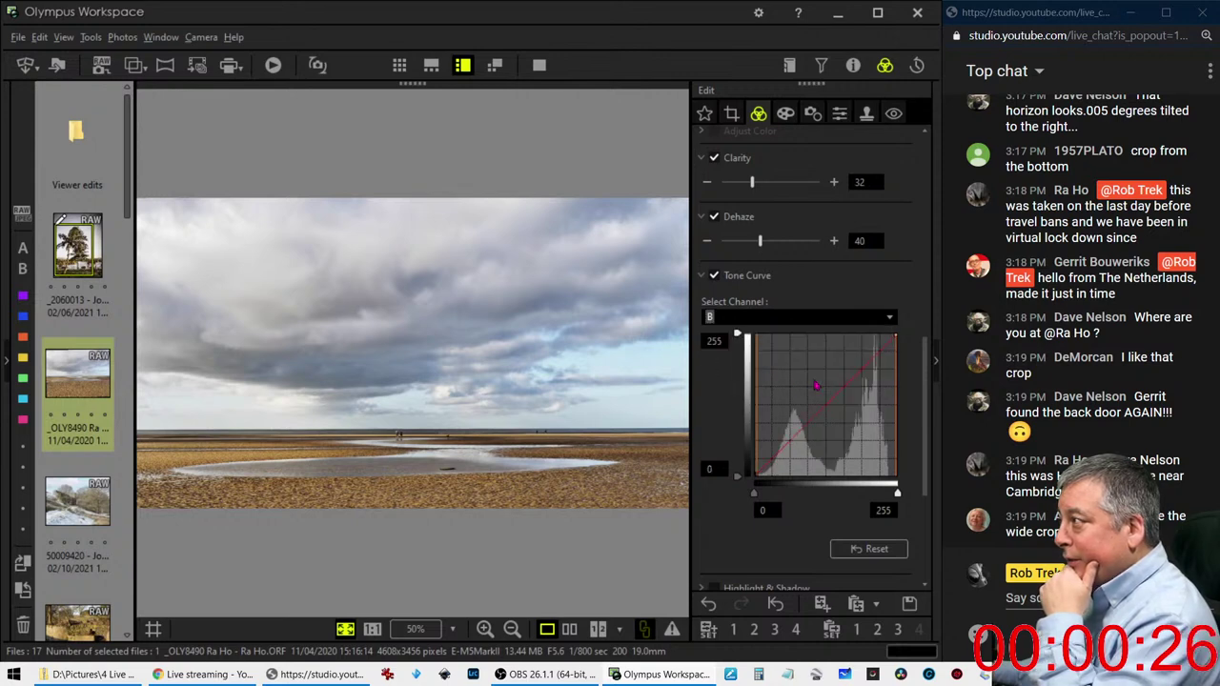
click(867, 361)
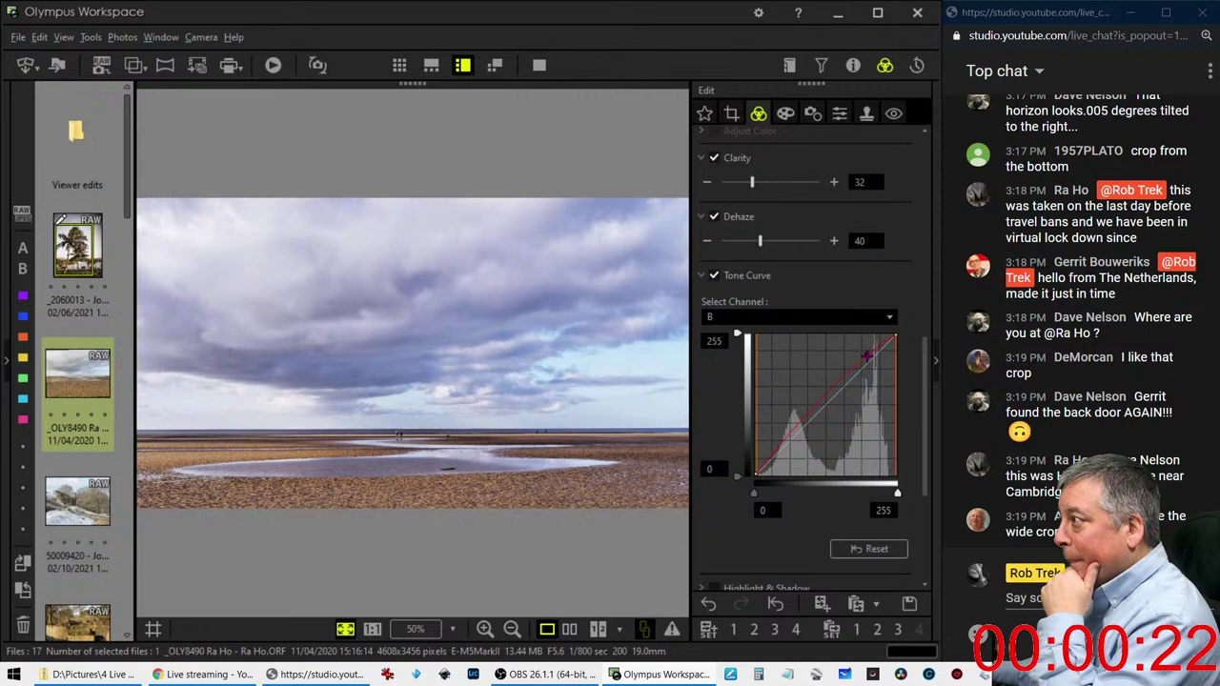
drag(868, 357, 865, 362)
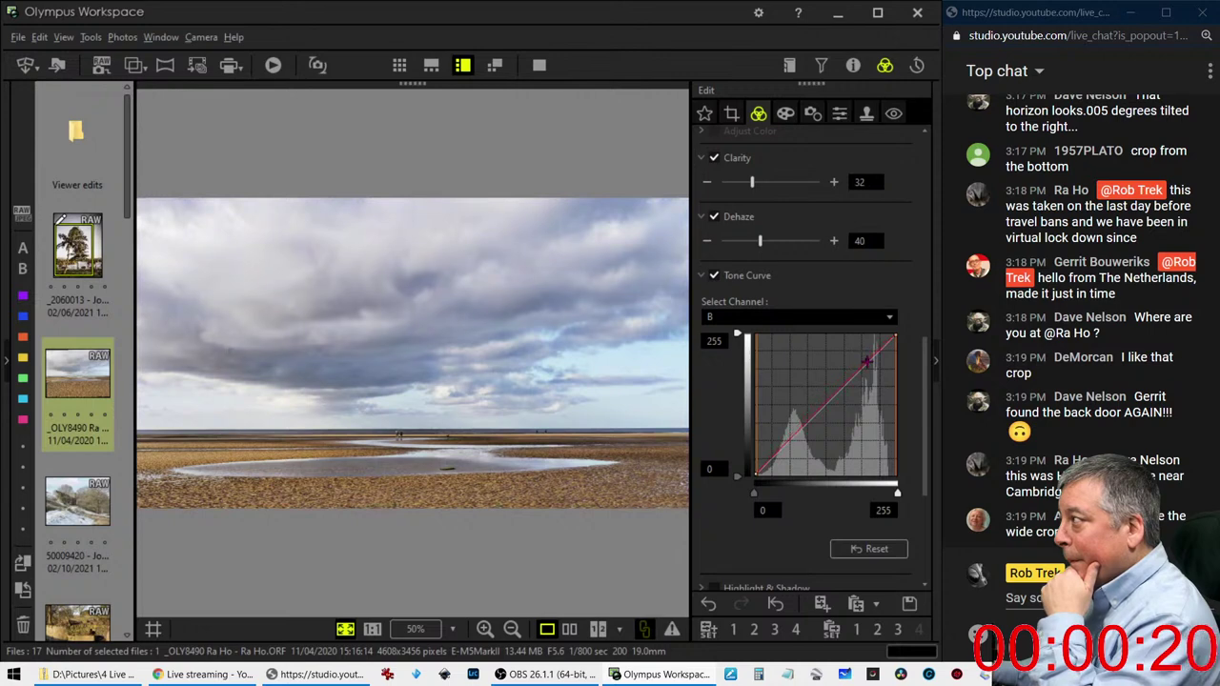
drag(785, 444, 784, 449)
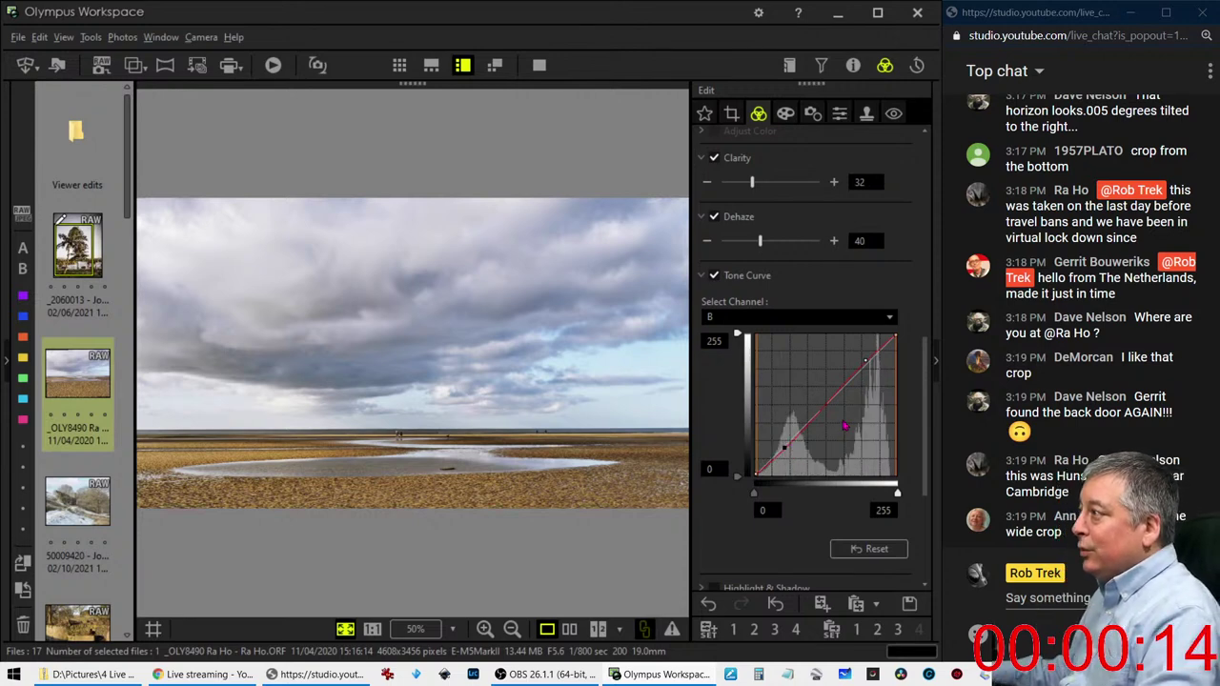
click(791, 317)
click(725, 330)
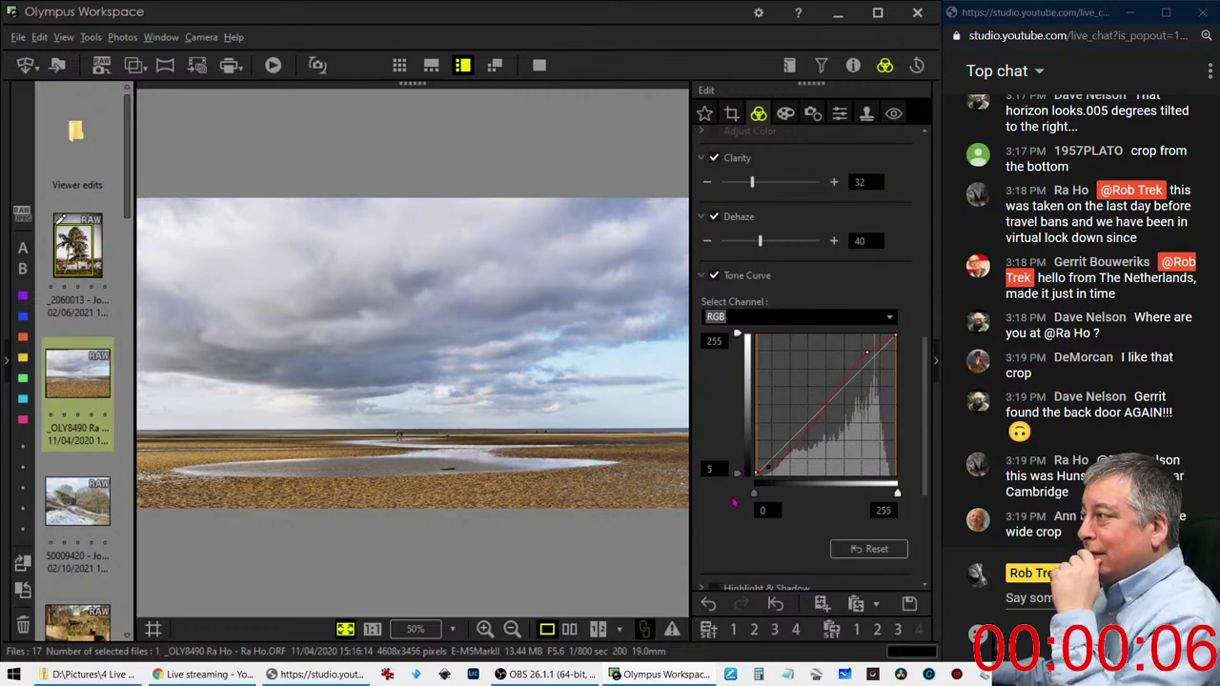
Try a 1:1 crop, then a portrait 4:3 crop around the clouds and pool
click(731, 113)
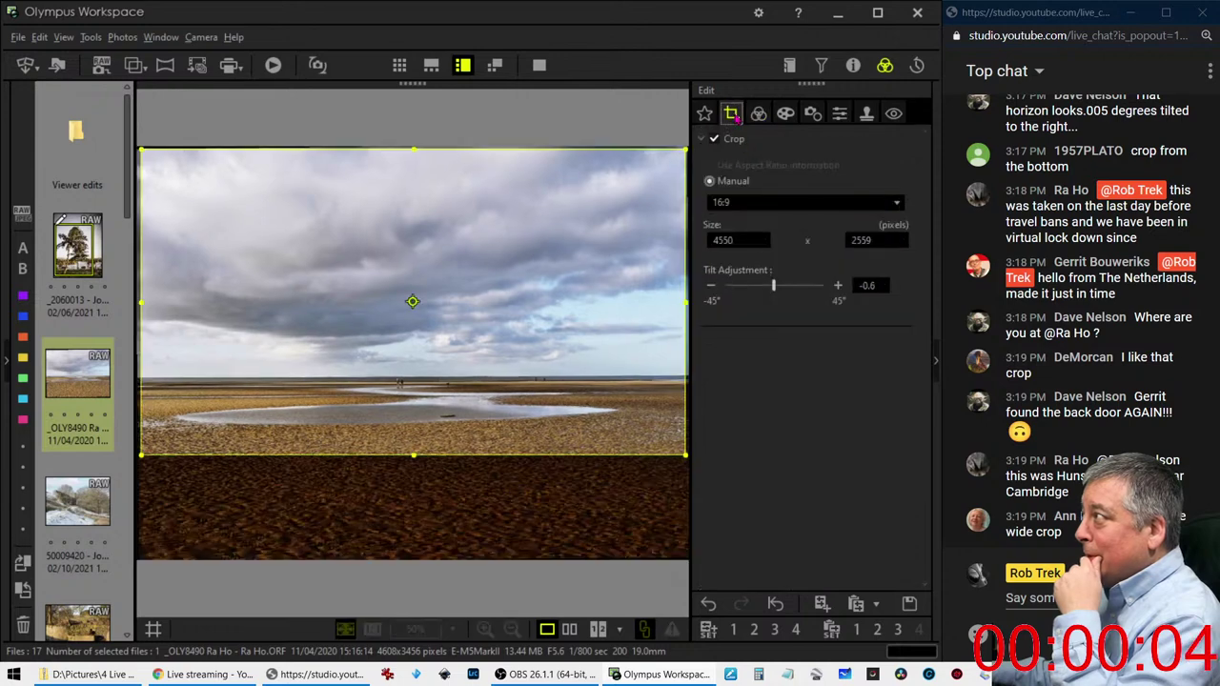
click(753, 201)
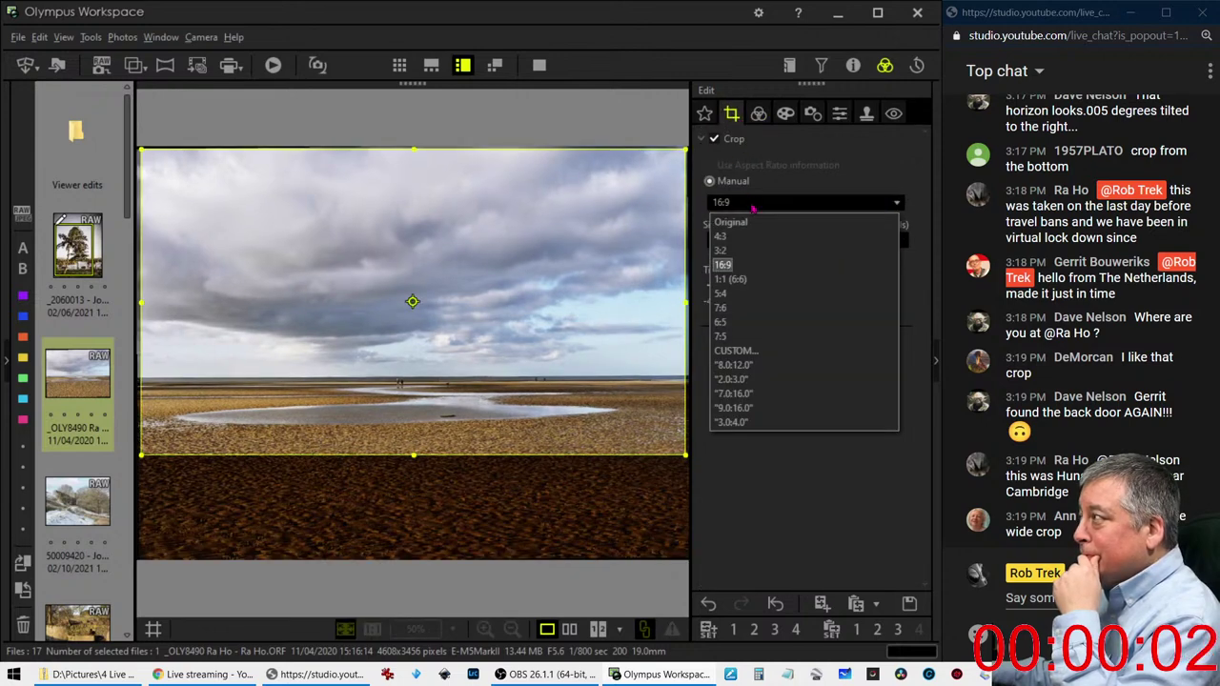
click(734, 278)
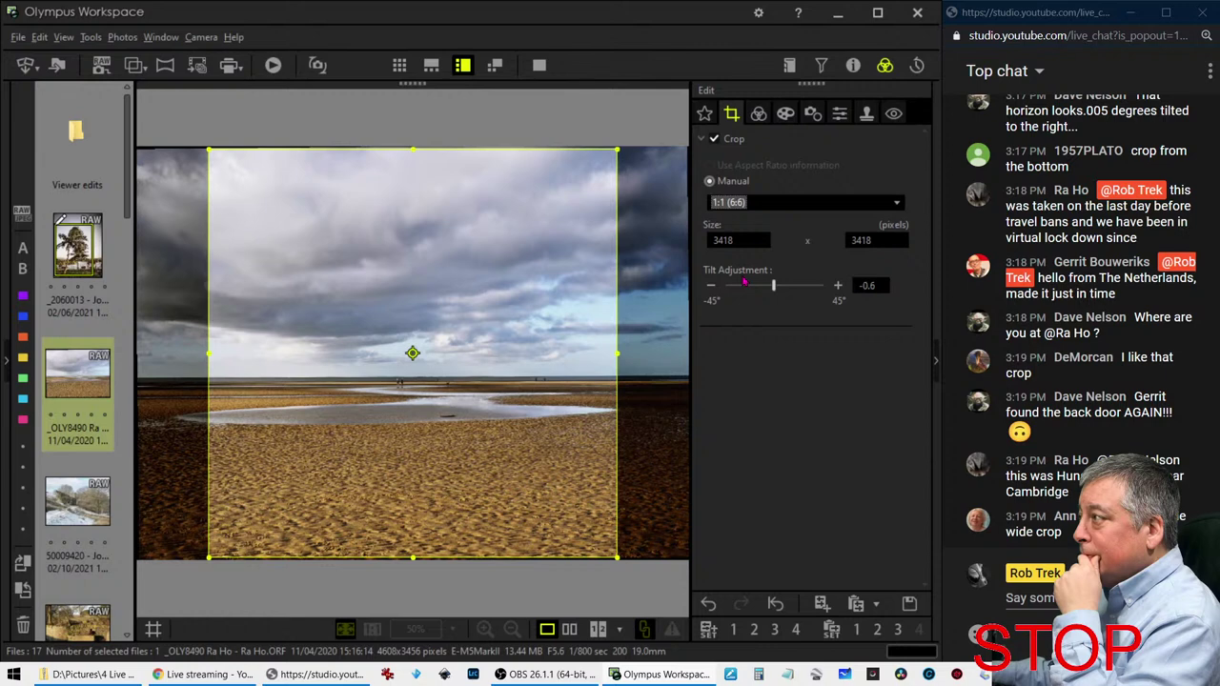
click(754, 203)
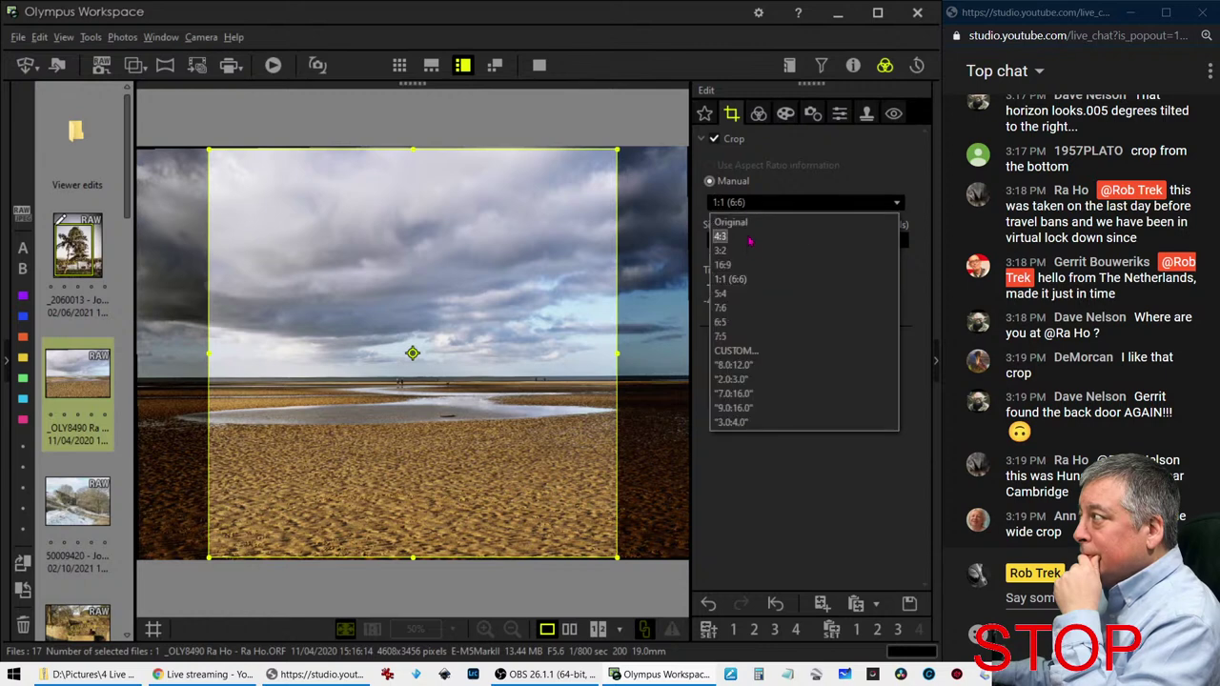
click(750, 240)
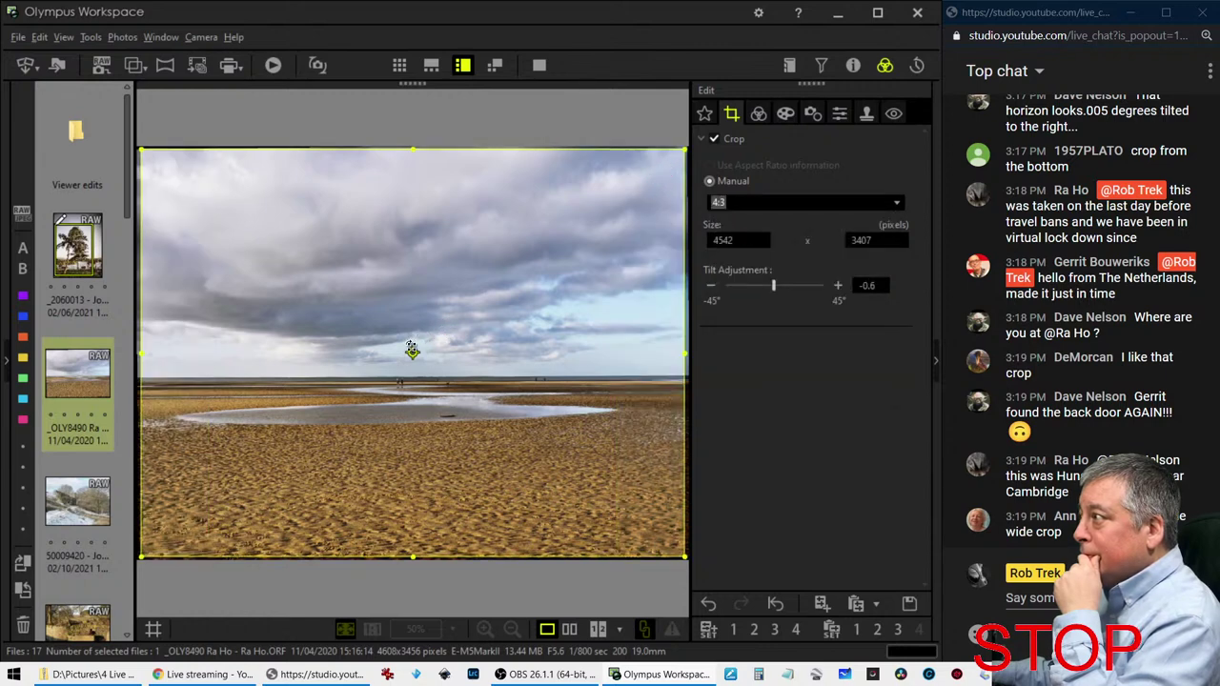
right_click(412, 351)
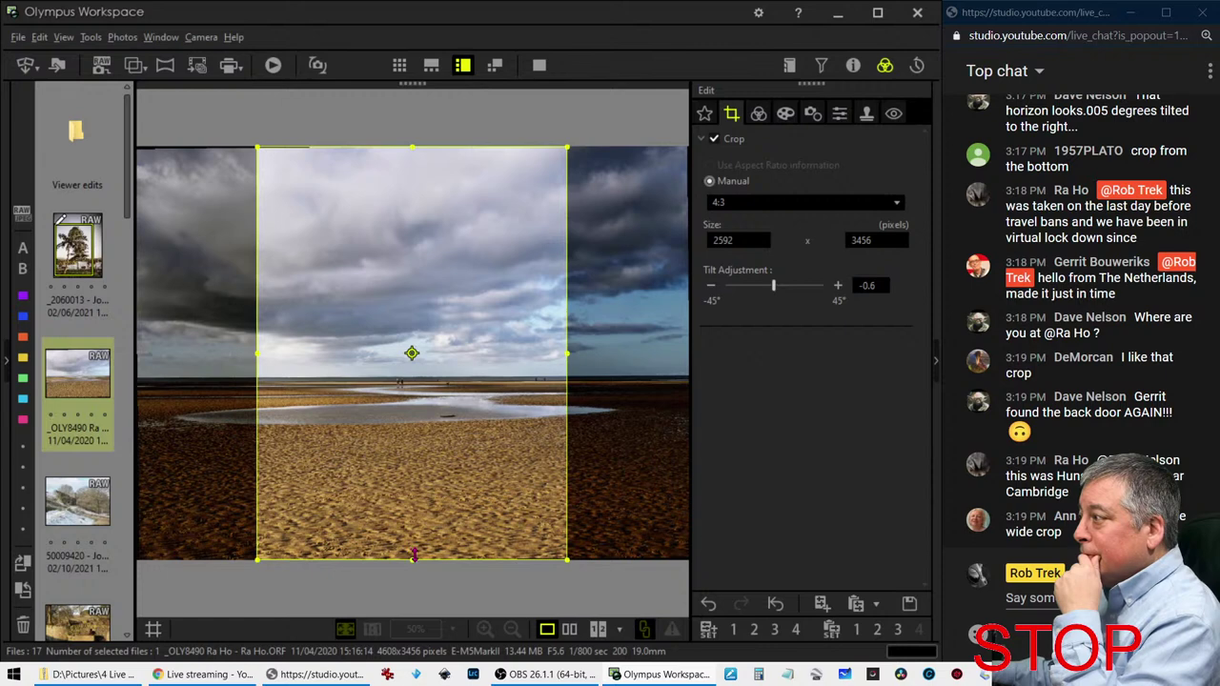
mouse_move(414, 553)
mouse_down()
mouse_move(435, 420)
mouse_move(453, 415)
mouse_up()
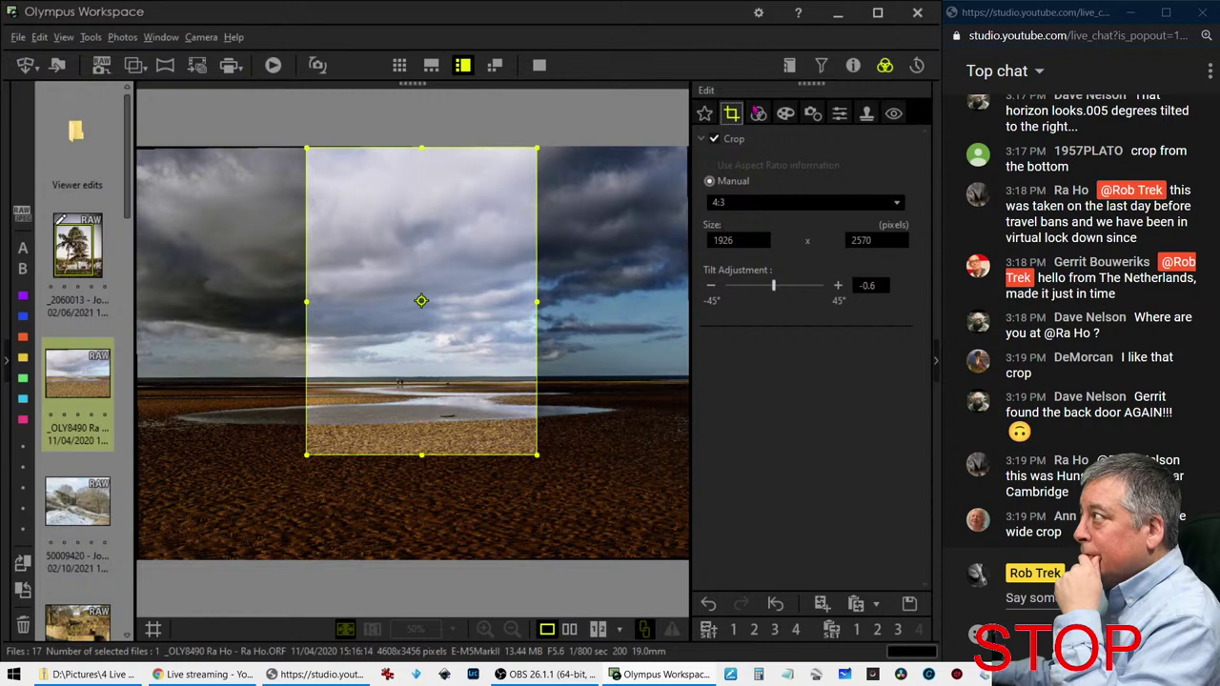
click(758, 114)
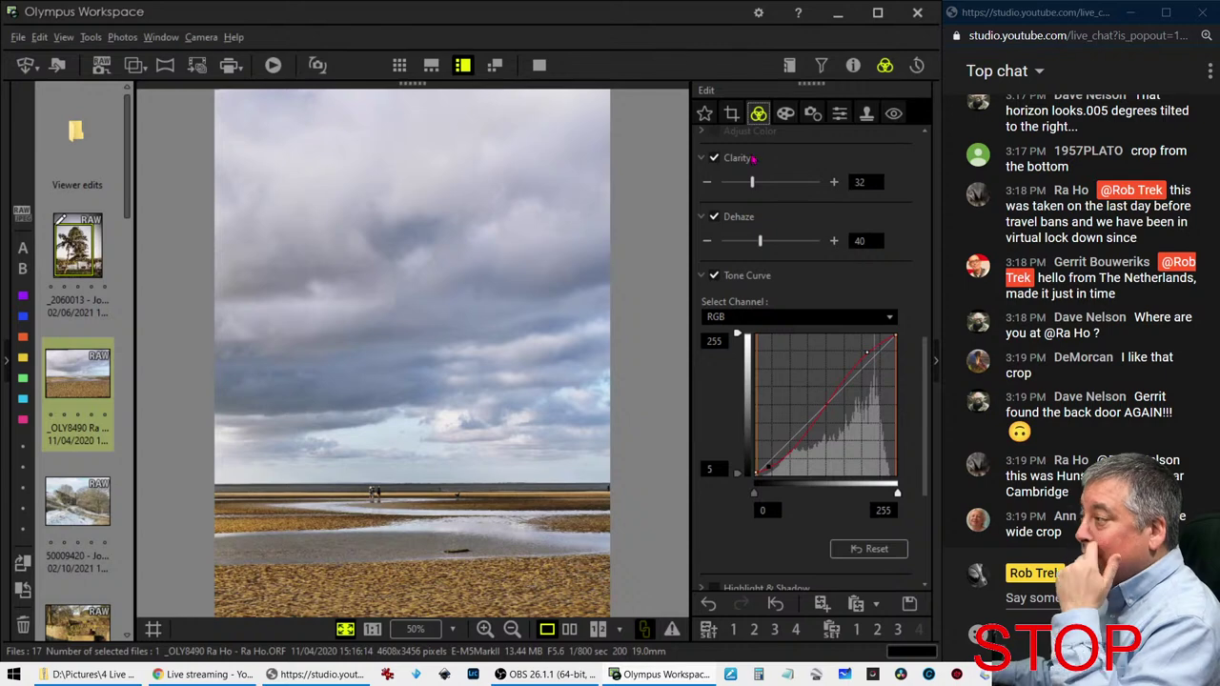
Recrop the full photo to a smaller 16:9 frame shifted up toward the sky
click(731, 114)
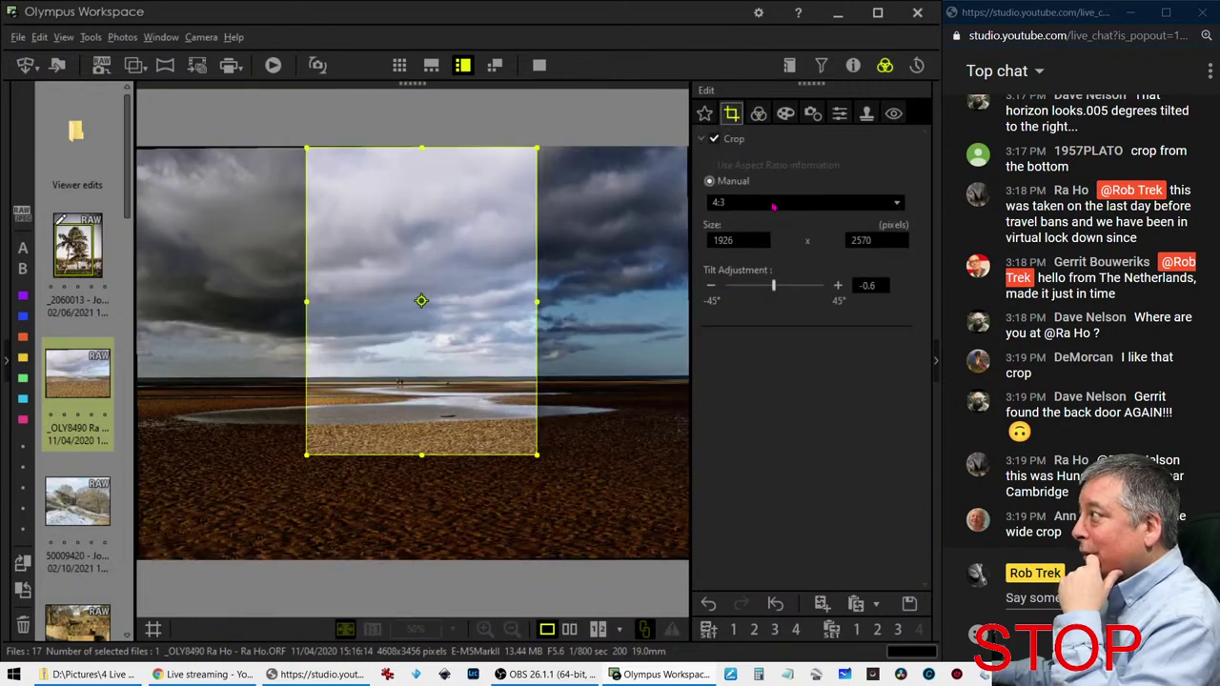
click(773, 203)
click(763, 275)
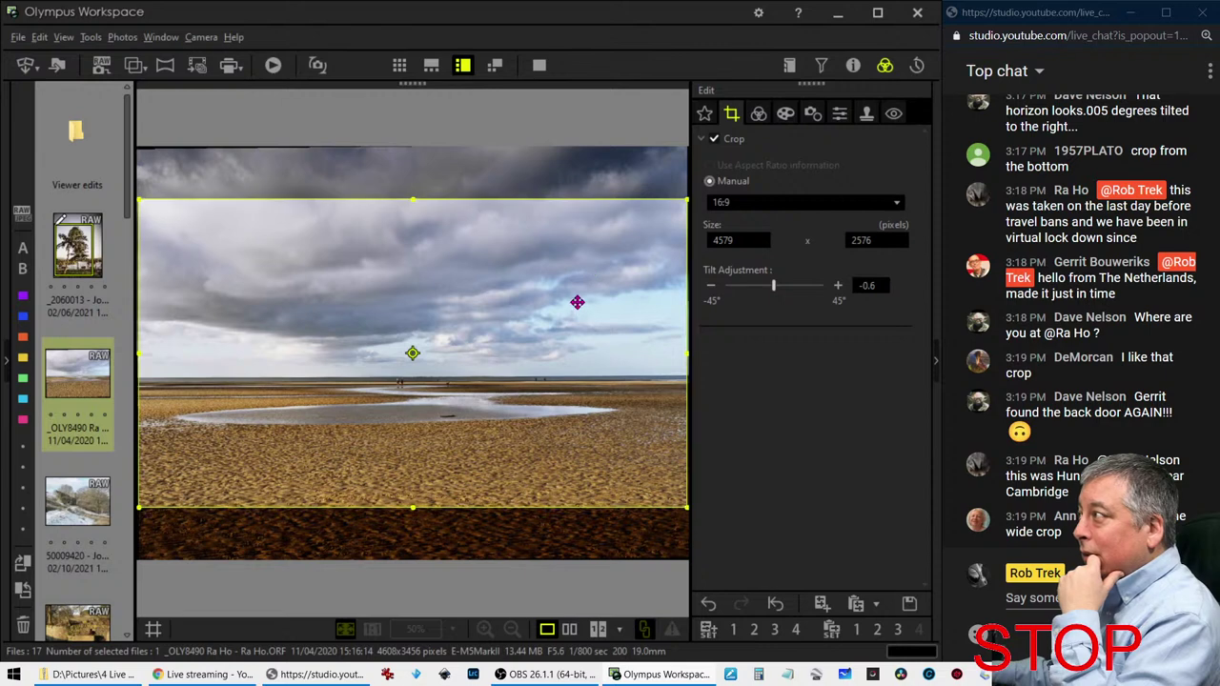
drag(416, 199, 470, 230)
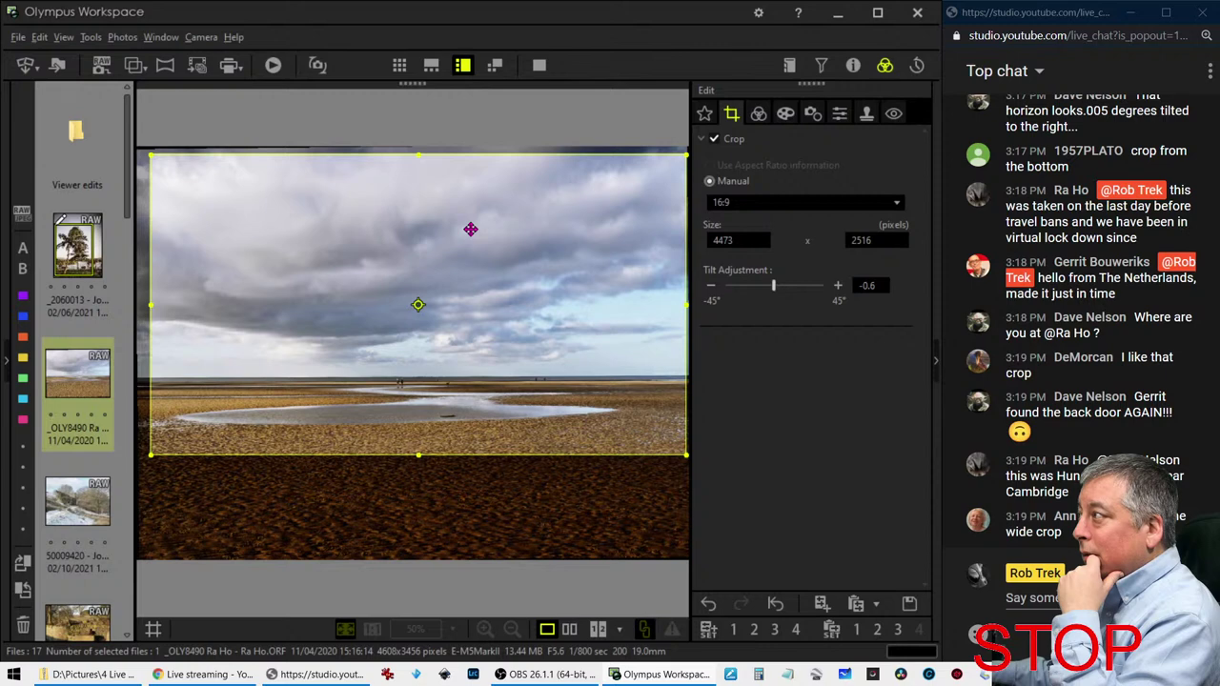
click(758, 114)
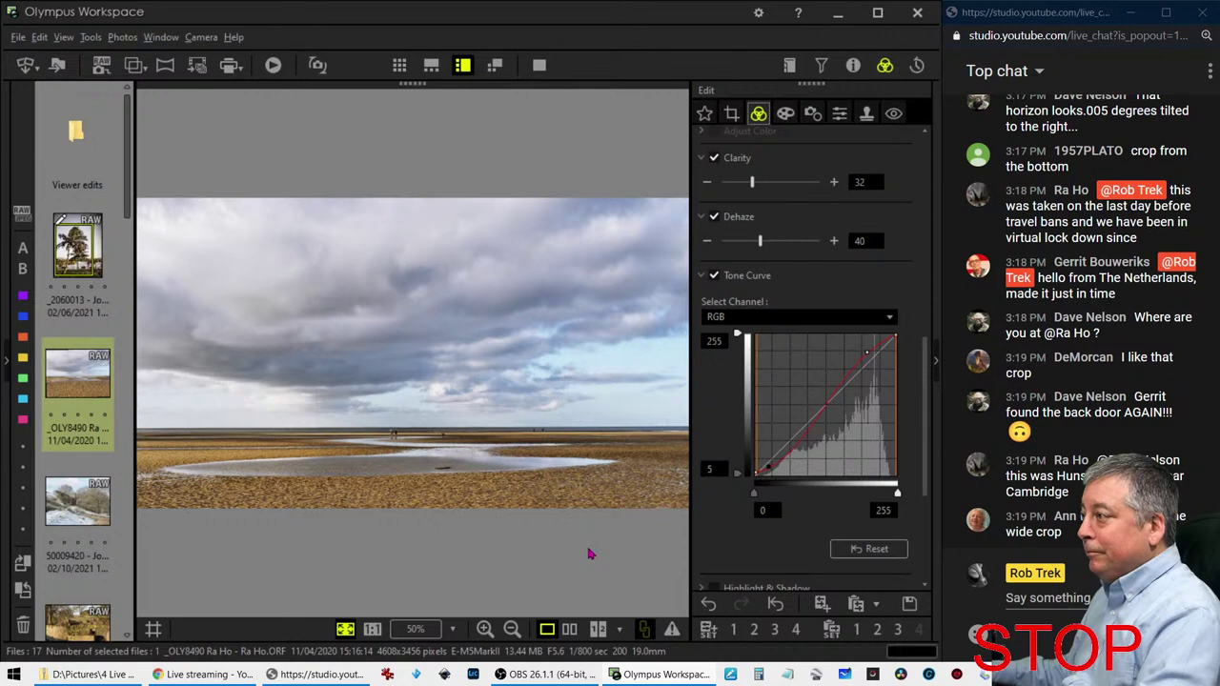
View the edit beside the original full screen, then show the cropped photo alone full screen
click(569, 630)
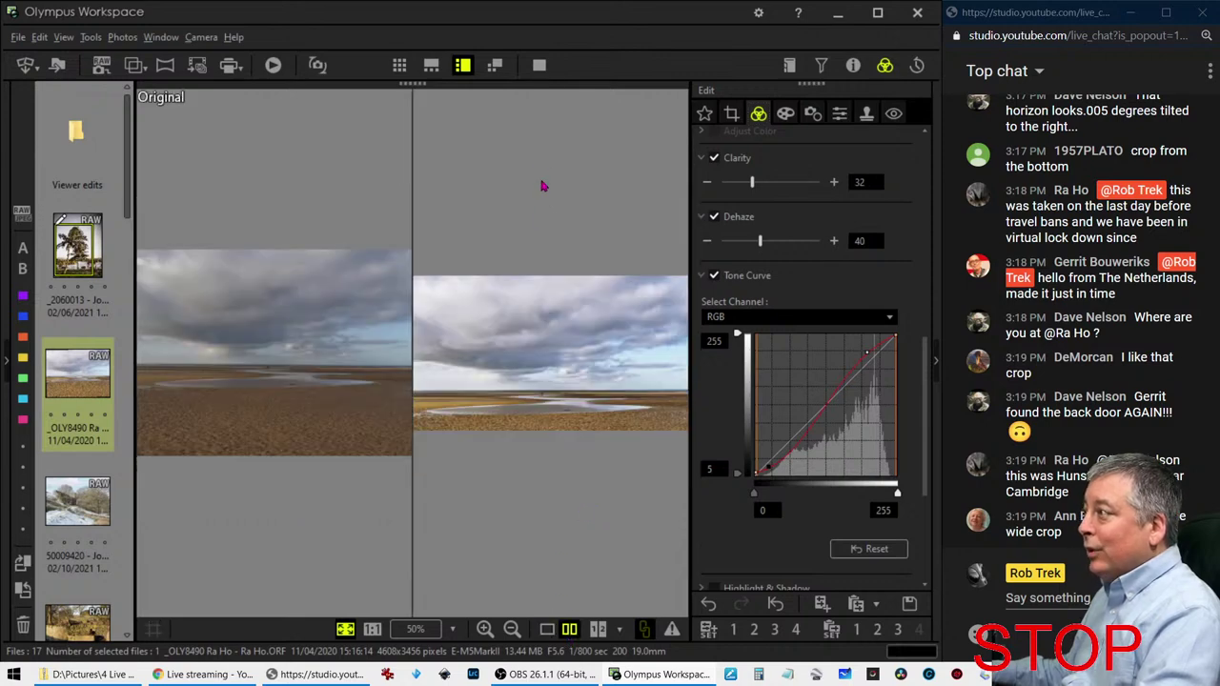
click(540, 65)
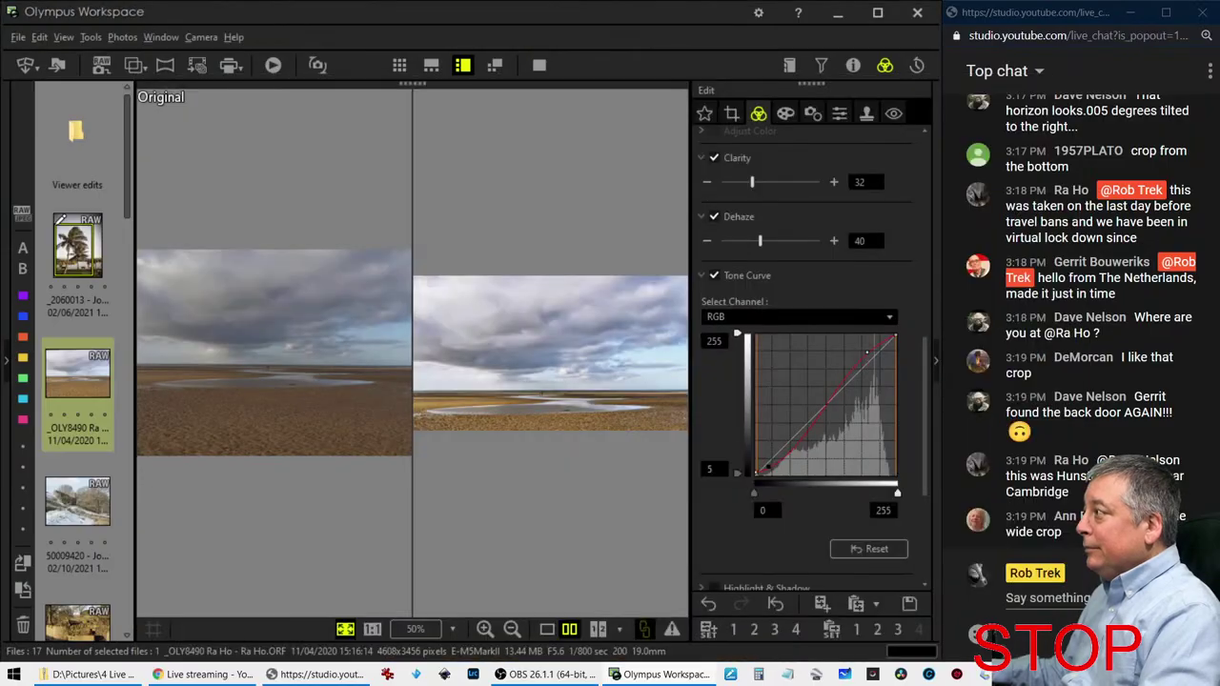
click(546, 630)
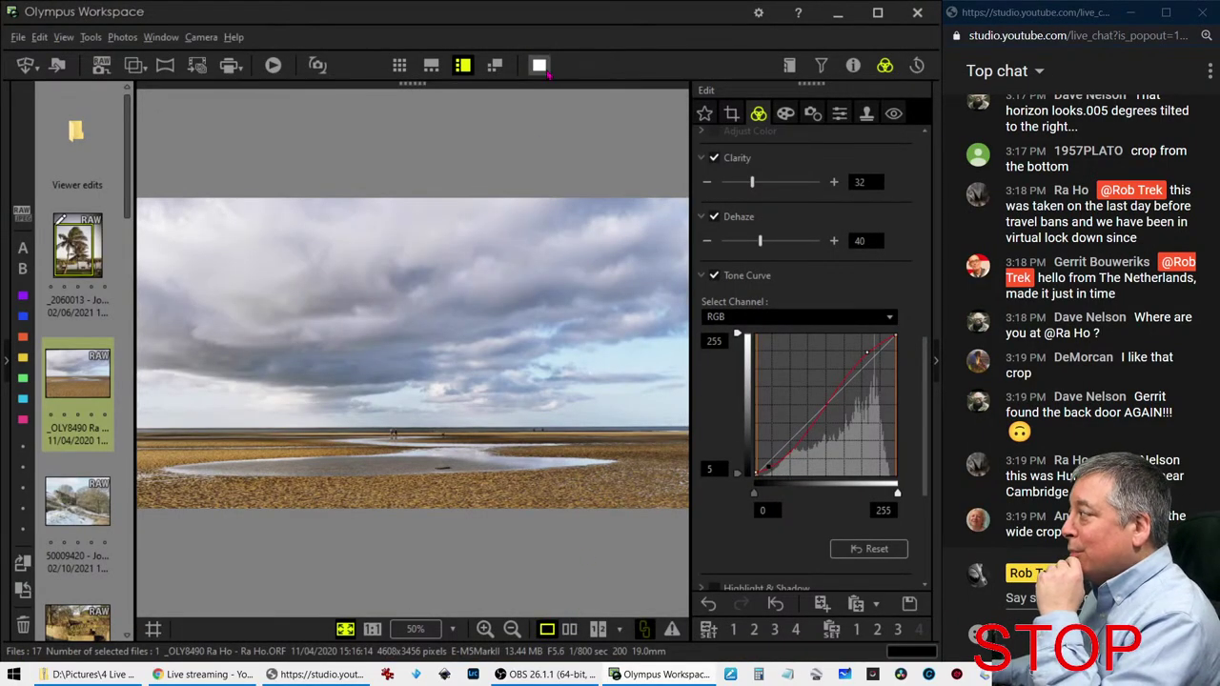
click(538, 65)
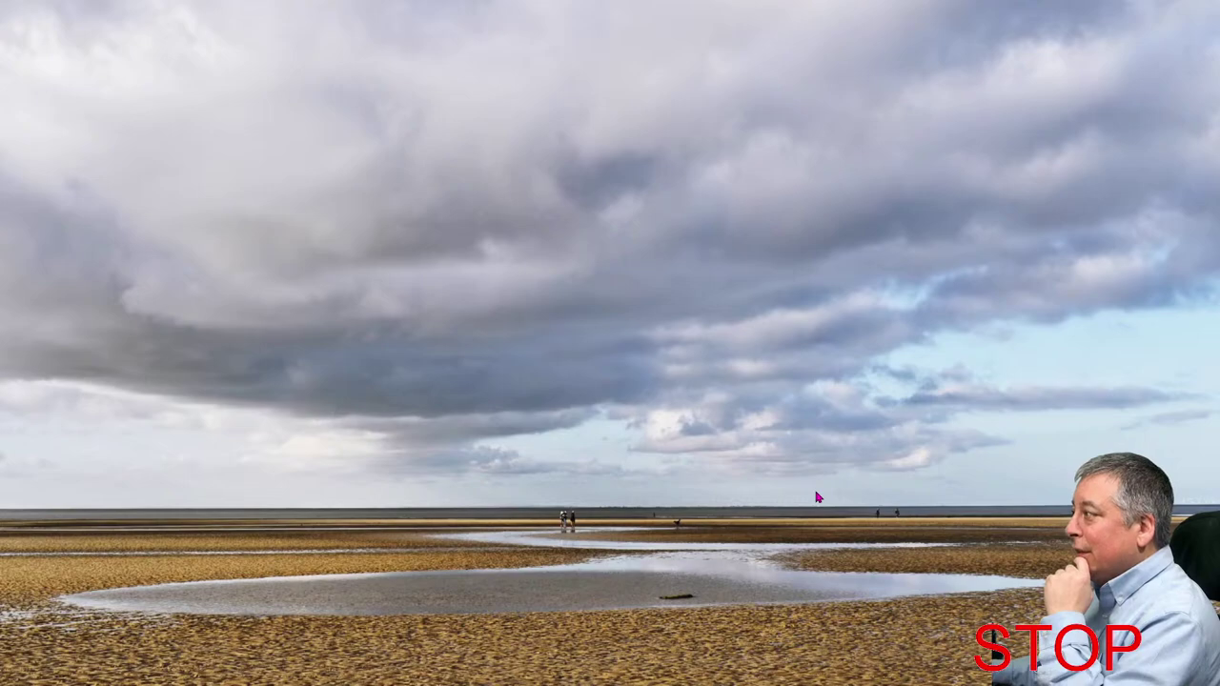
Lower Clarity to 6, add a midtone tone-curve point, and compare with the original side by side
key(Escape)
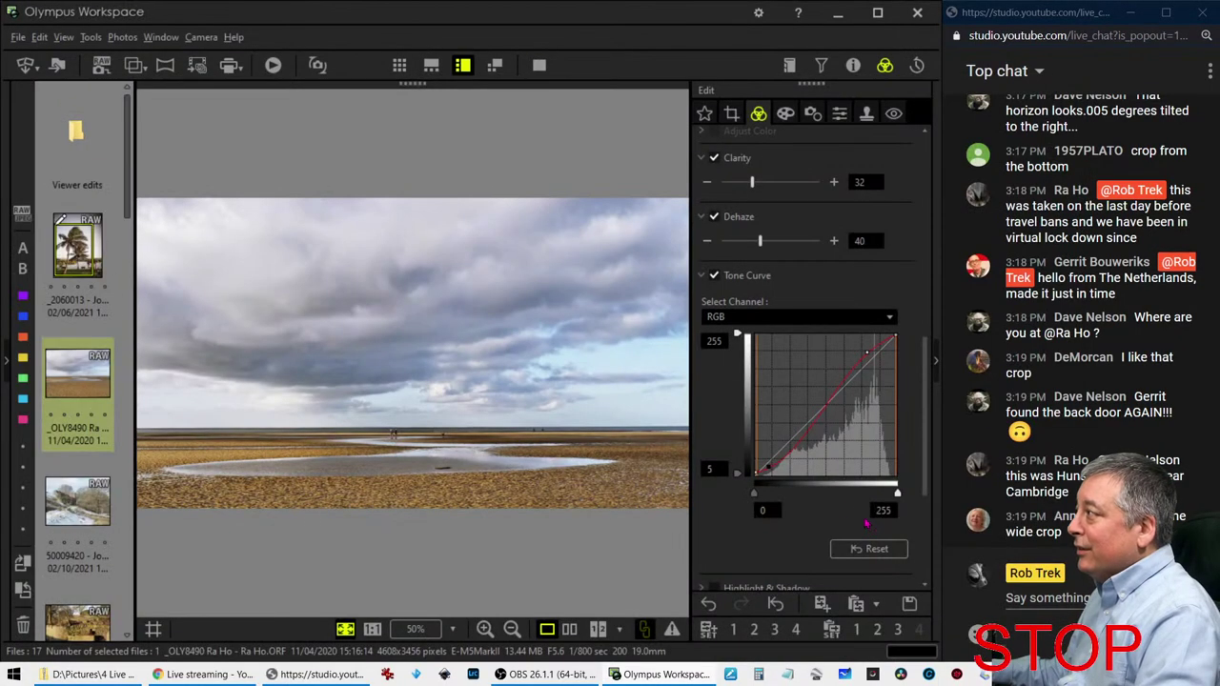
scroll(770, 245, up, 1)
scroll(767, 252, up, 1)
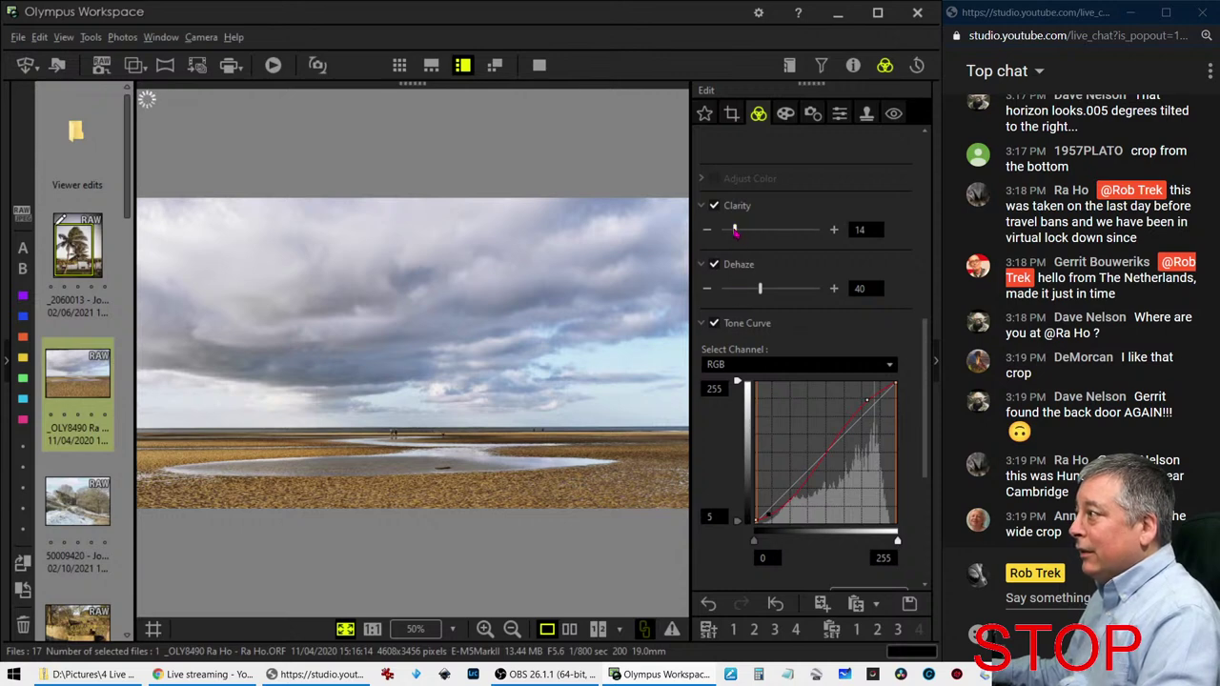
drag(735, 230, 727, 231)
scroll(745, 400, up, 1)
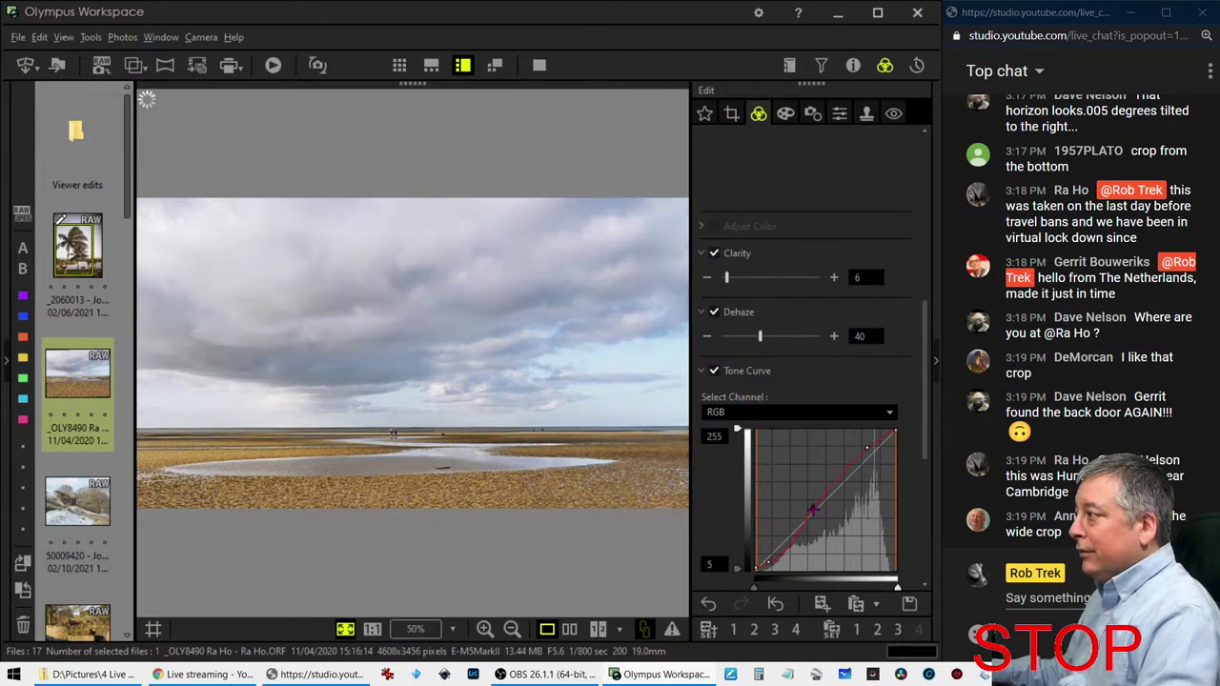
click(812, 509)
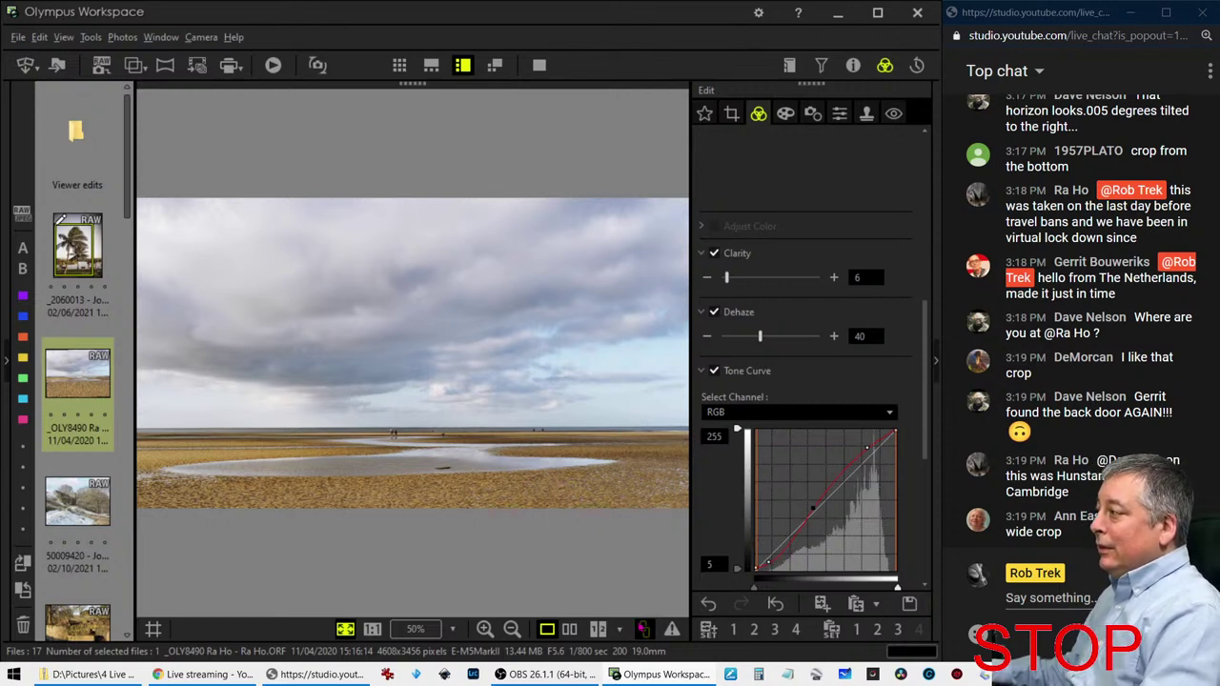
click(569, 629)
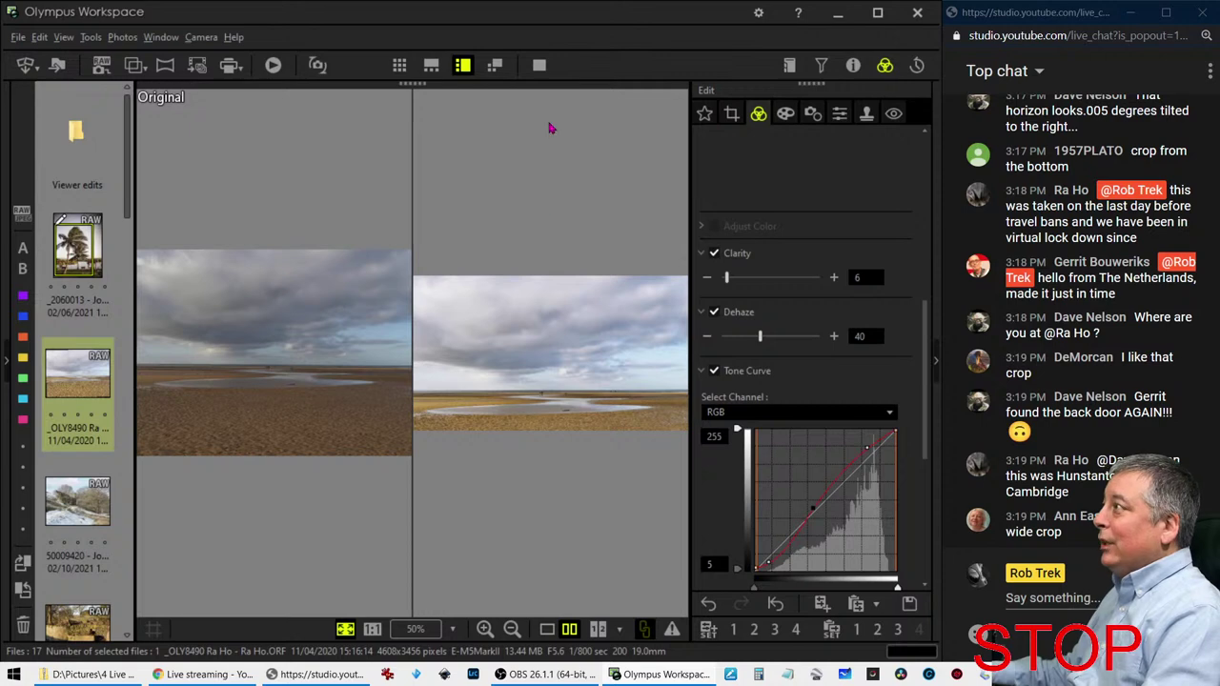
View the comparison full screen, then switch to the snowy ruin photo 50009420
click(539, 65)
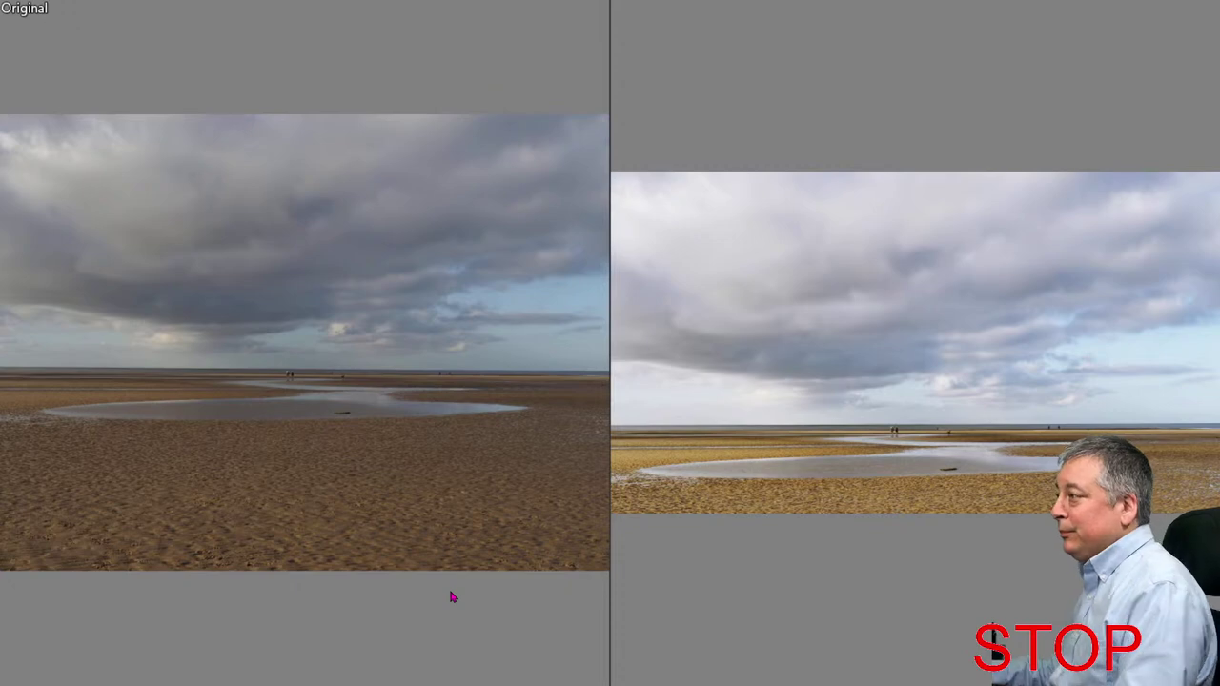
key(Escape)
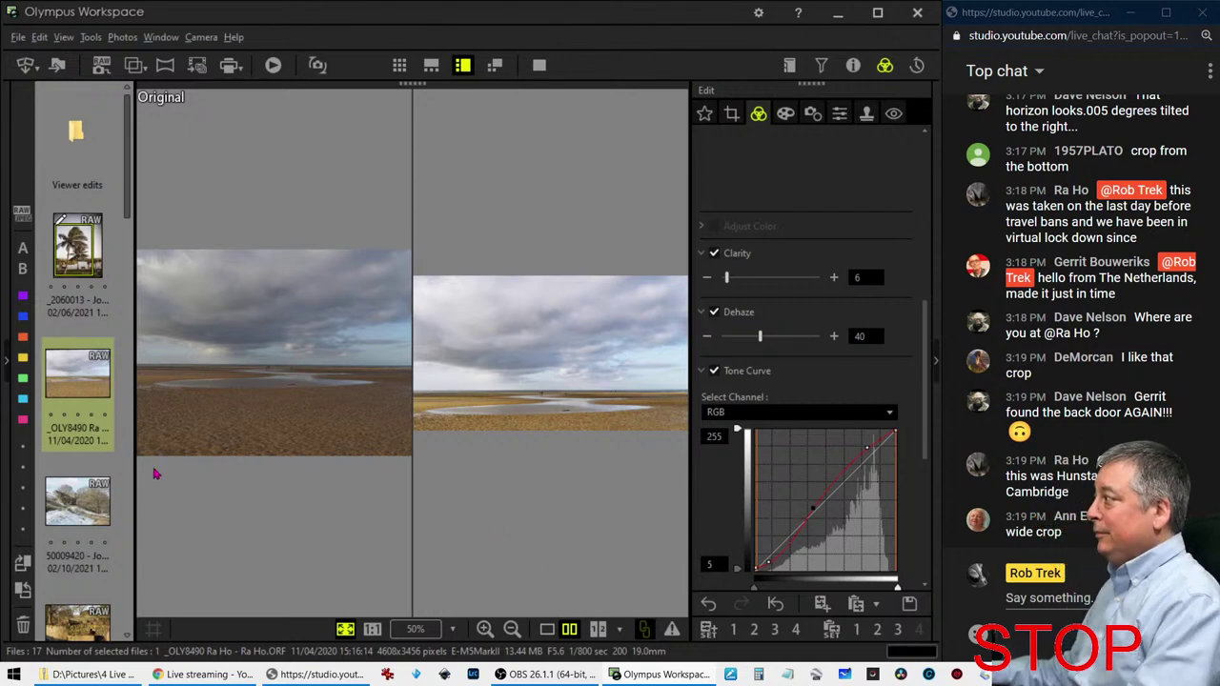
click(85, 496)
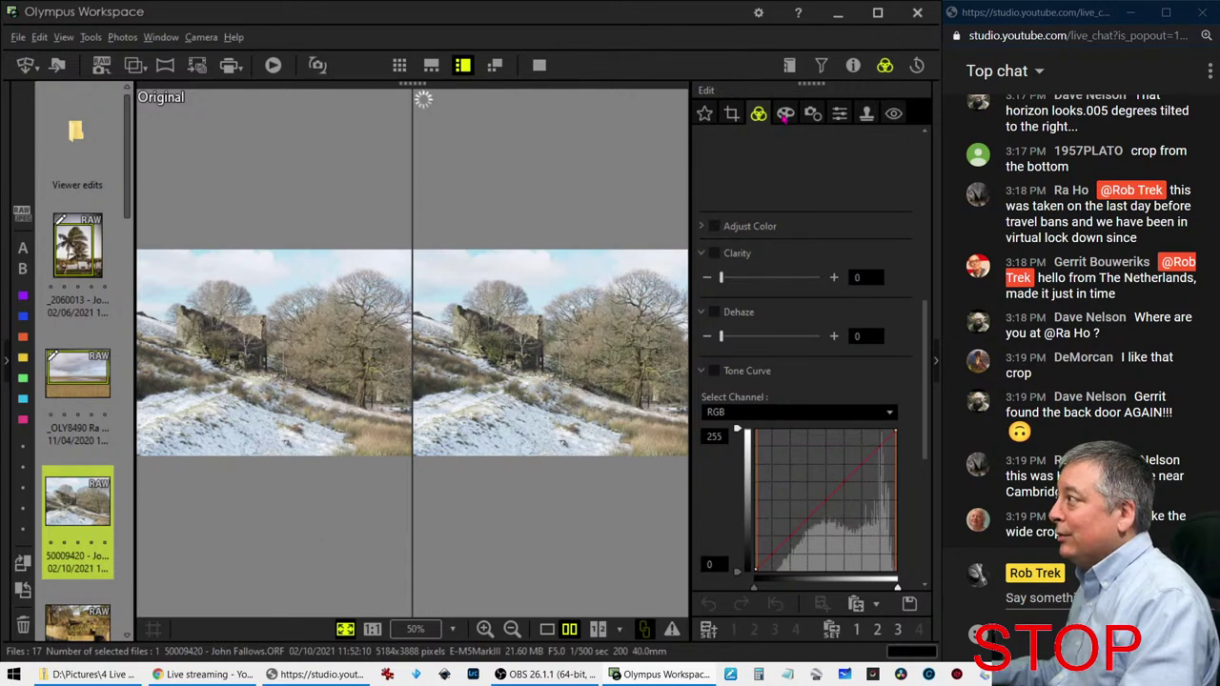
Inspect the snowy ruin photo alone at 100%, 50% and 25% zoom, then fit it to the window
click(547, 630)
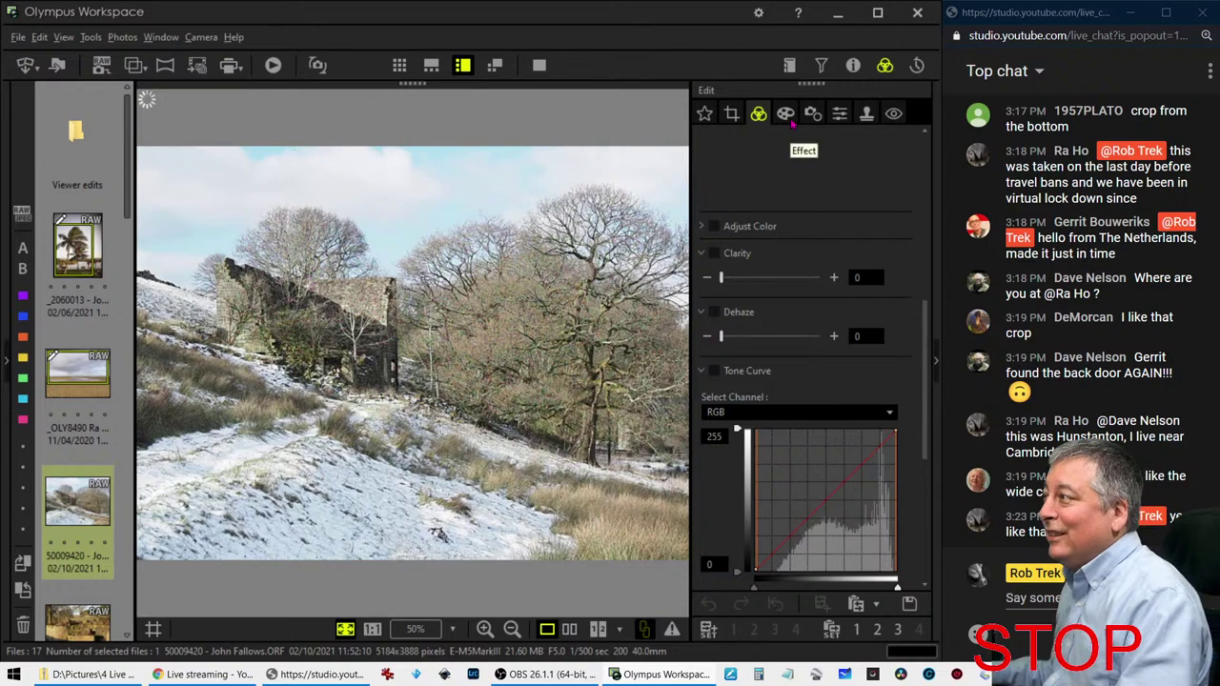
click(387, 326)
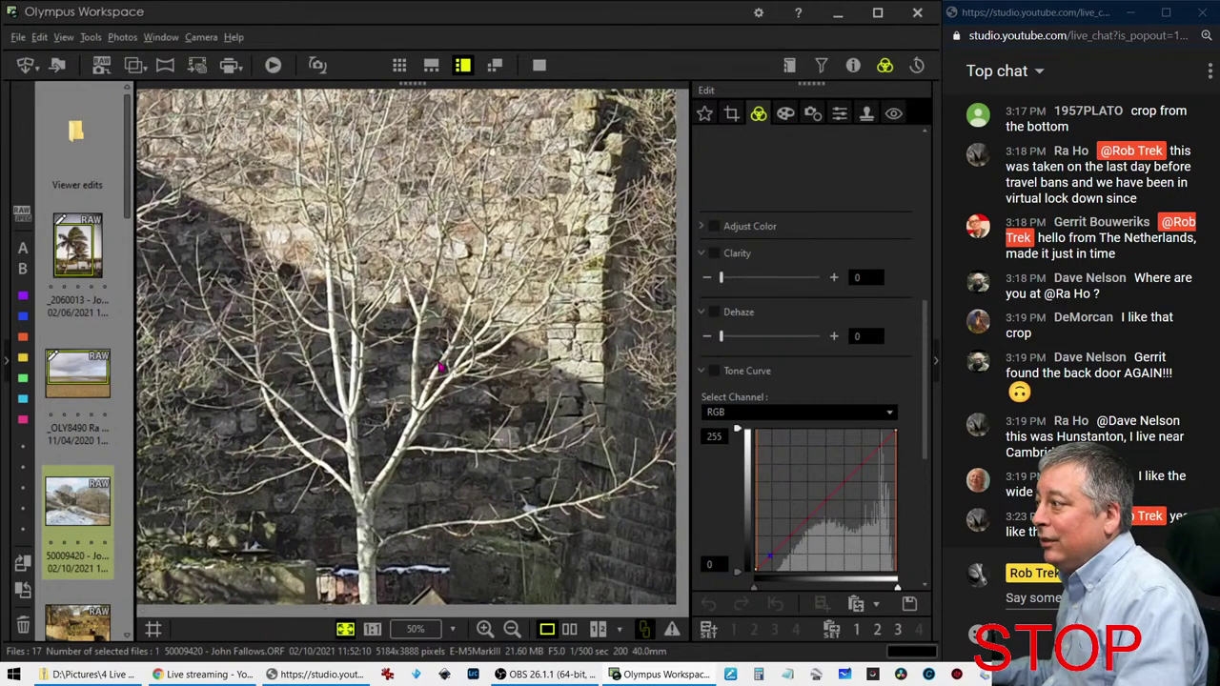
click(432, 367)
click(383, 386)
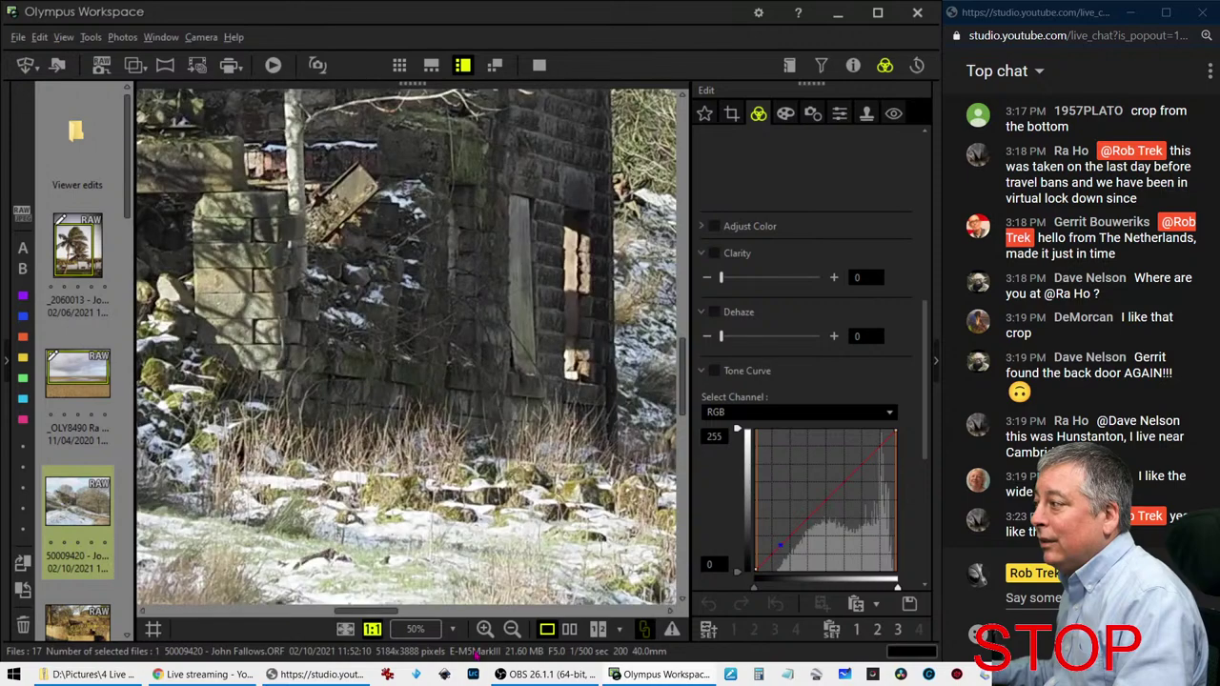
click(405, 632)
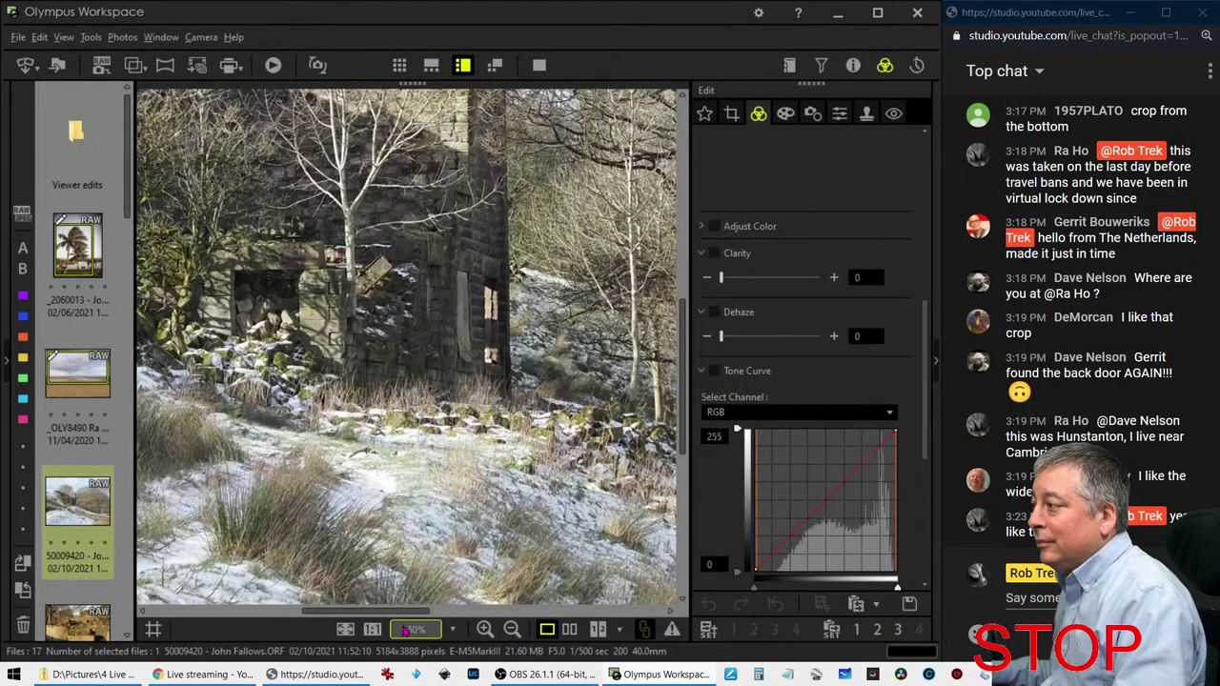
click(450, 630)
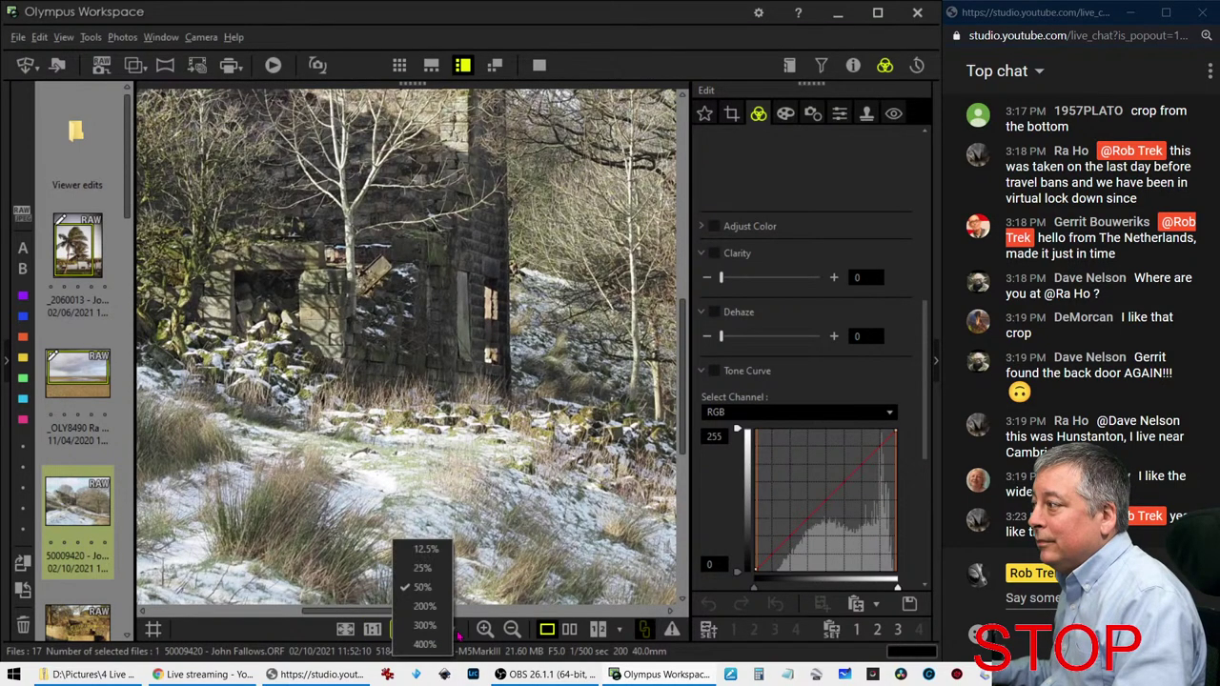
click(423, 568)
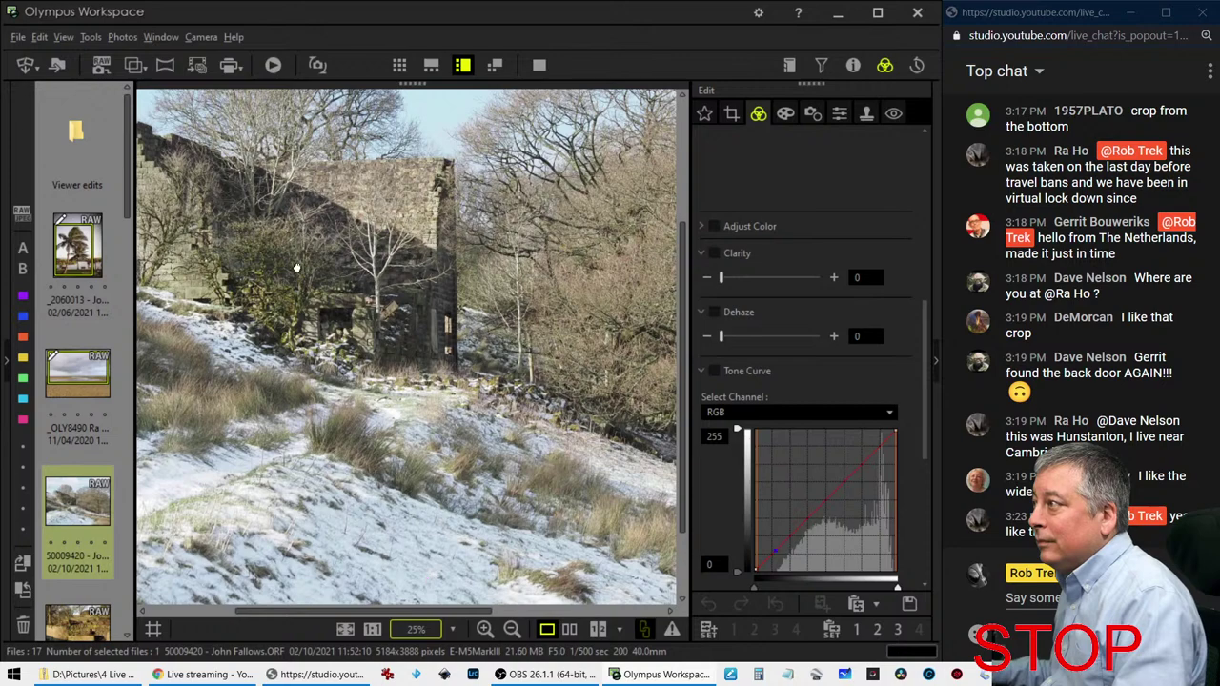
drag(296, 267, 420, 365)
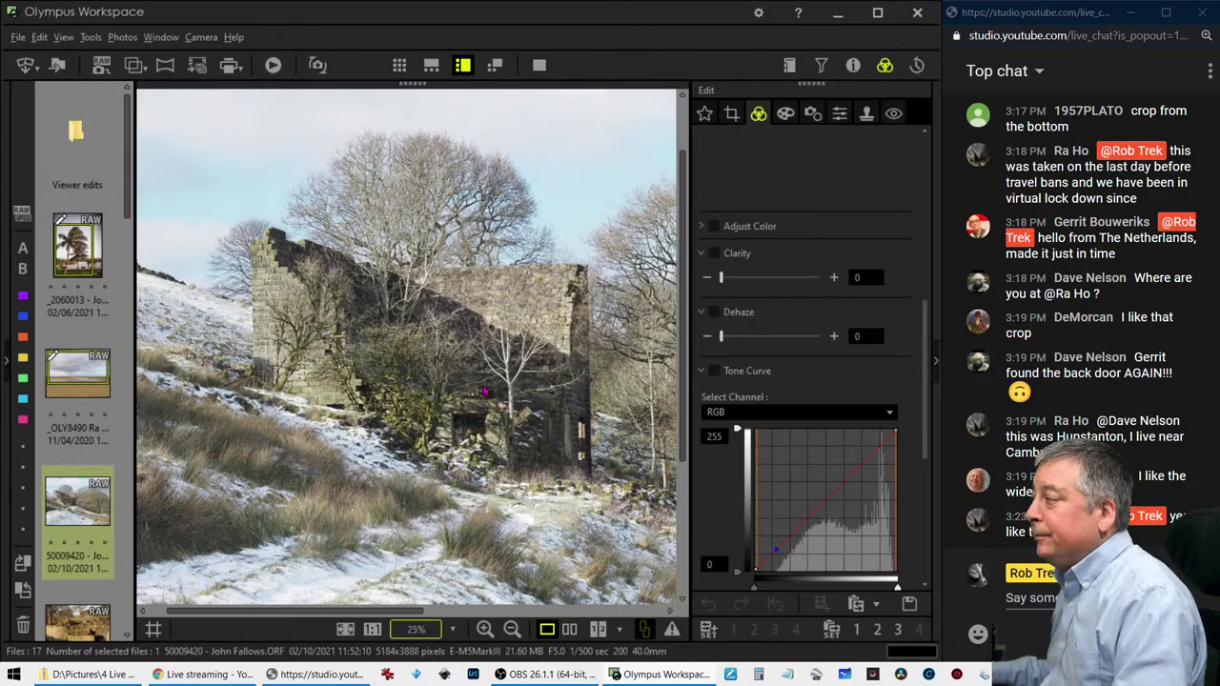
click(485, 391)
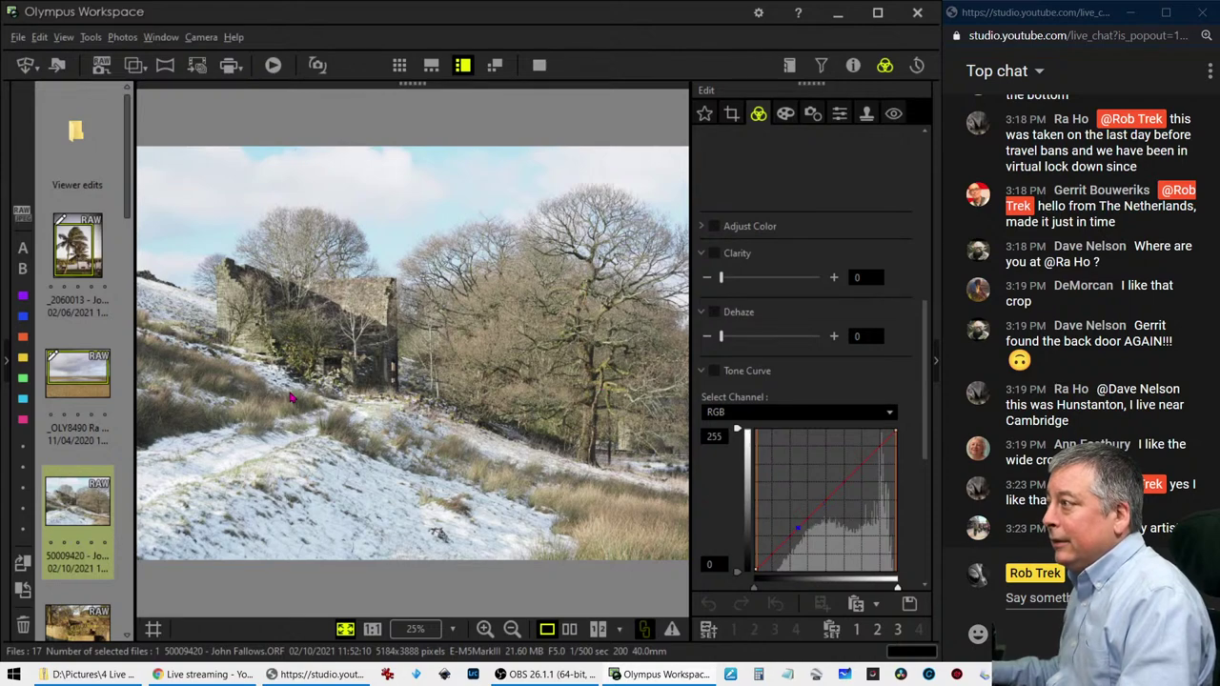
click(567, 355)
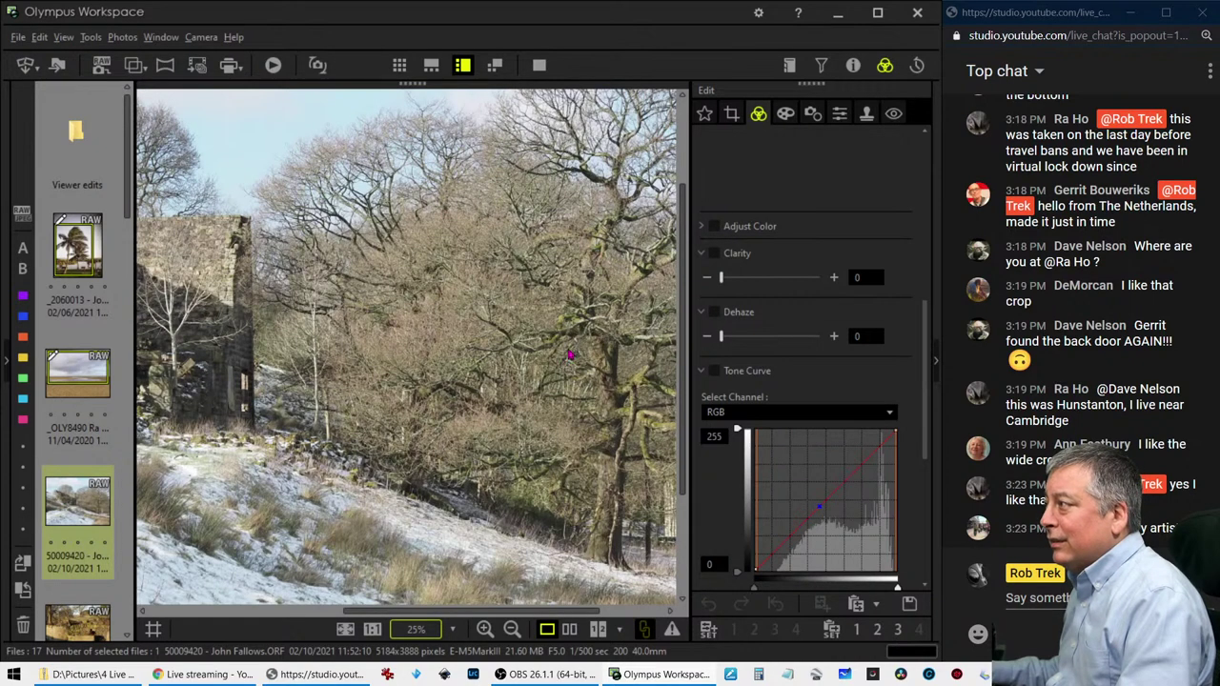
click(567, 353)
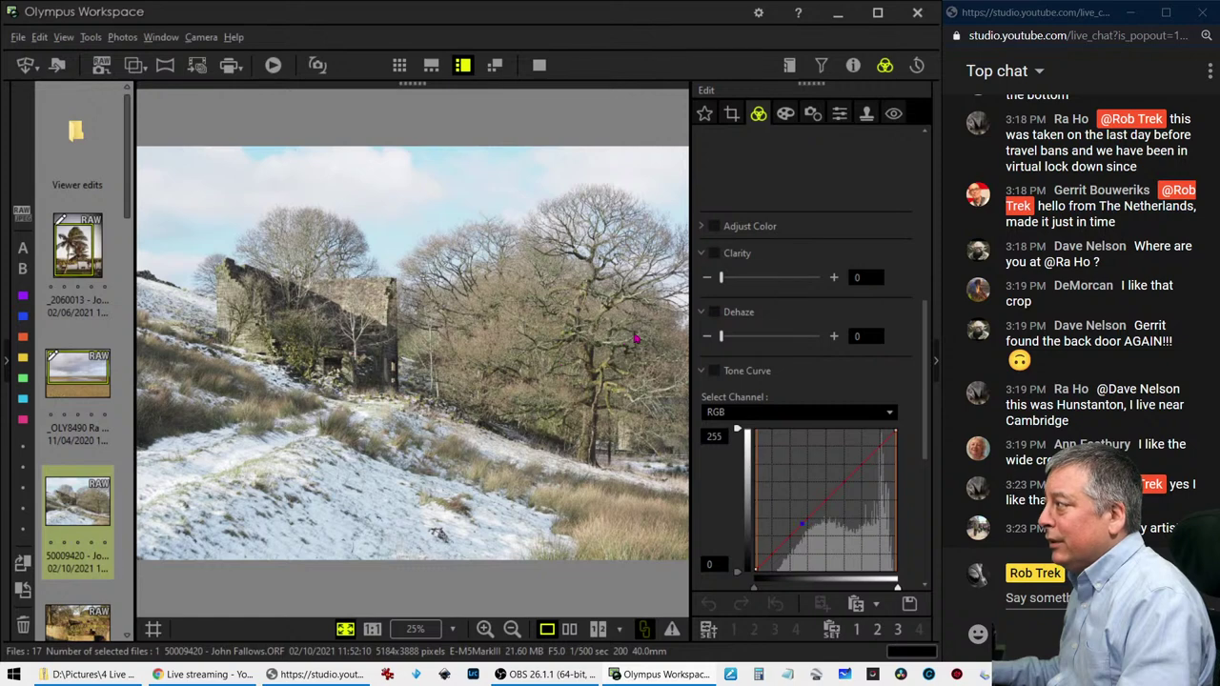
scroll(810, 241, up, 2)
scroll(807, 233, up, 3)
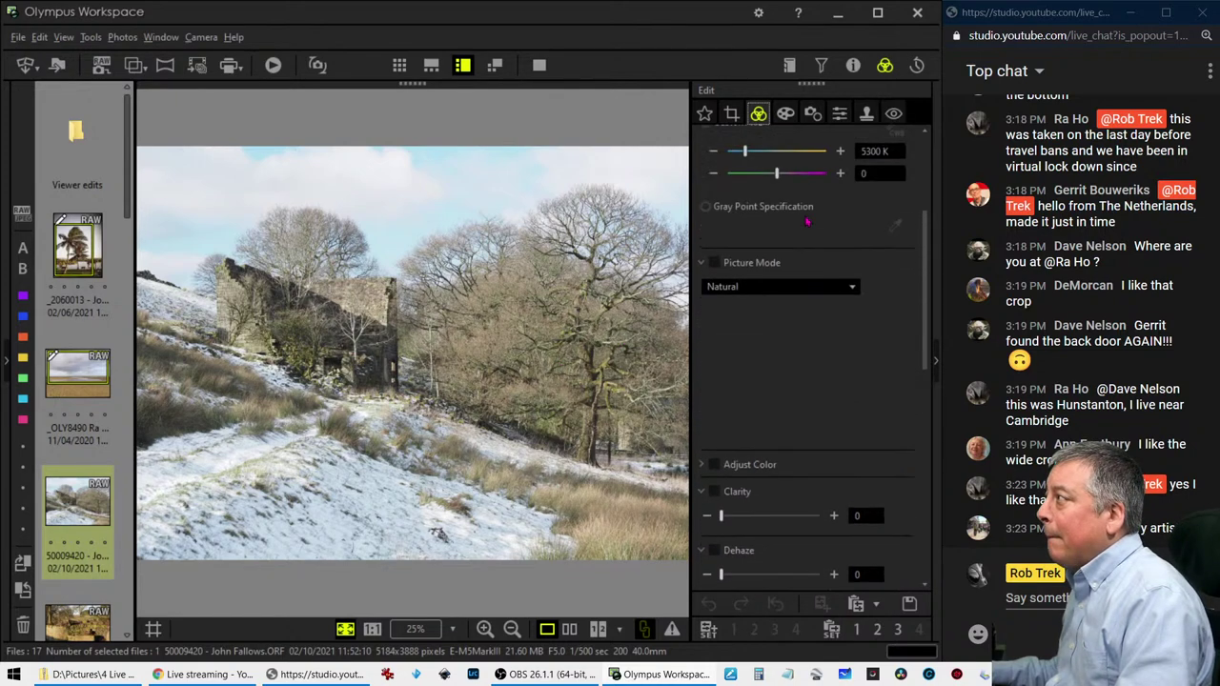
scroll(803, 226, up, 3)
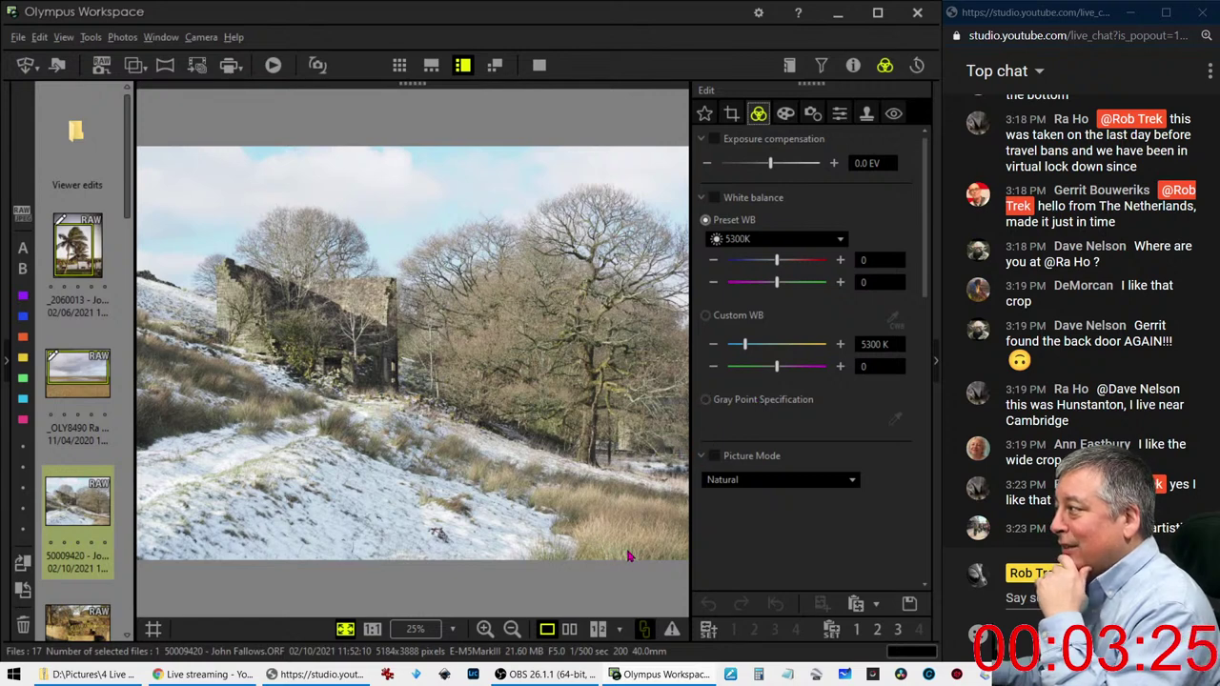
click(558, 347)
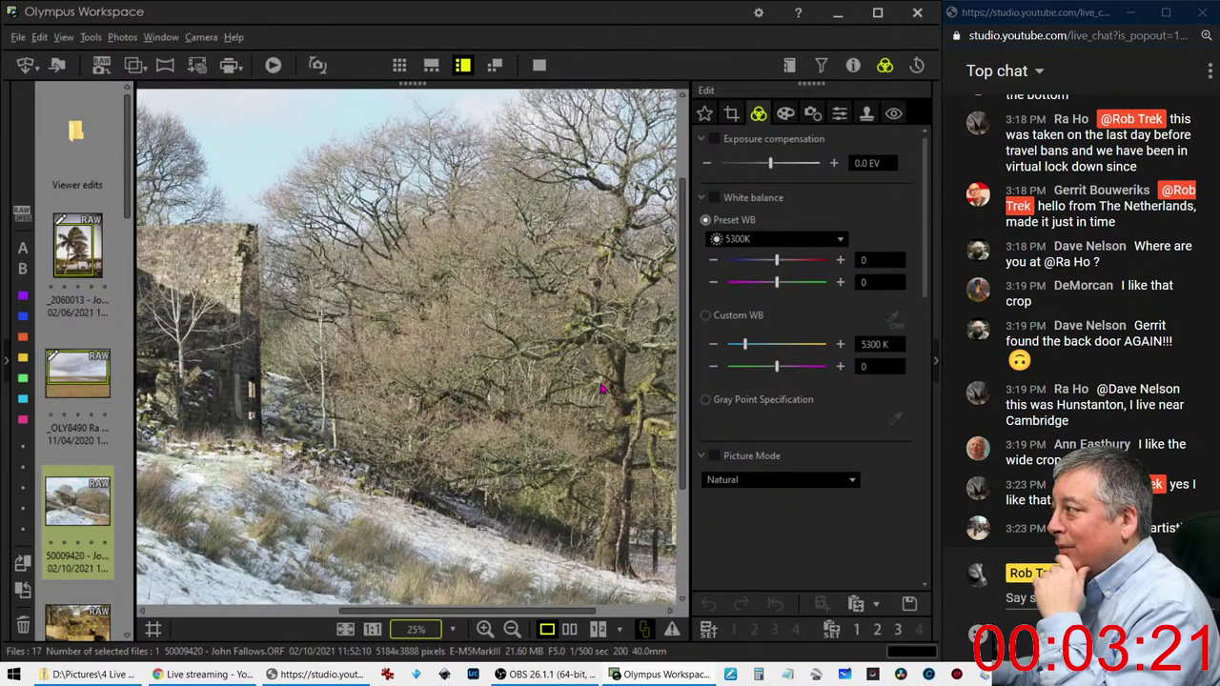
mouse_move(591, 462)
mouse_down()
mouse_move(596, 436)
mouse_move(584, 443)
mouse_up()
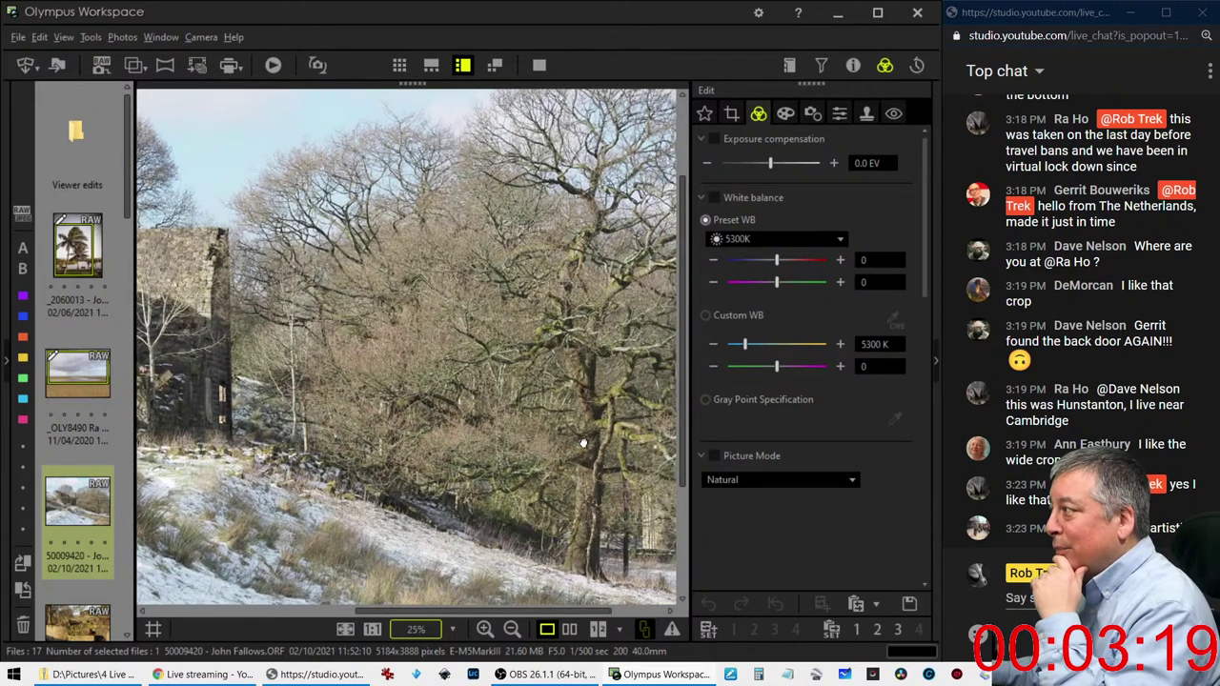
click(594, 436)
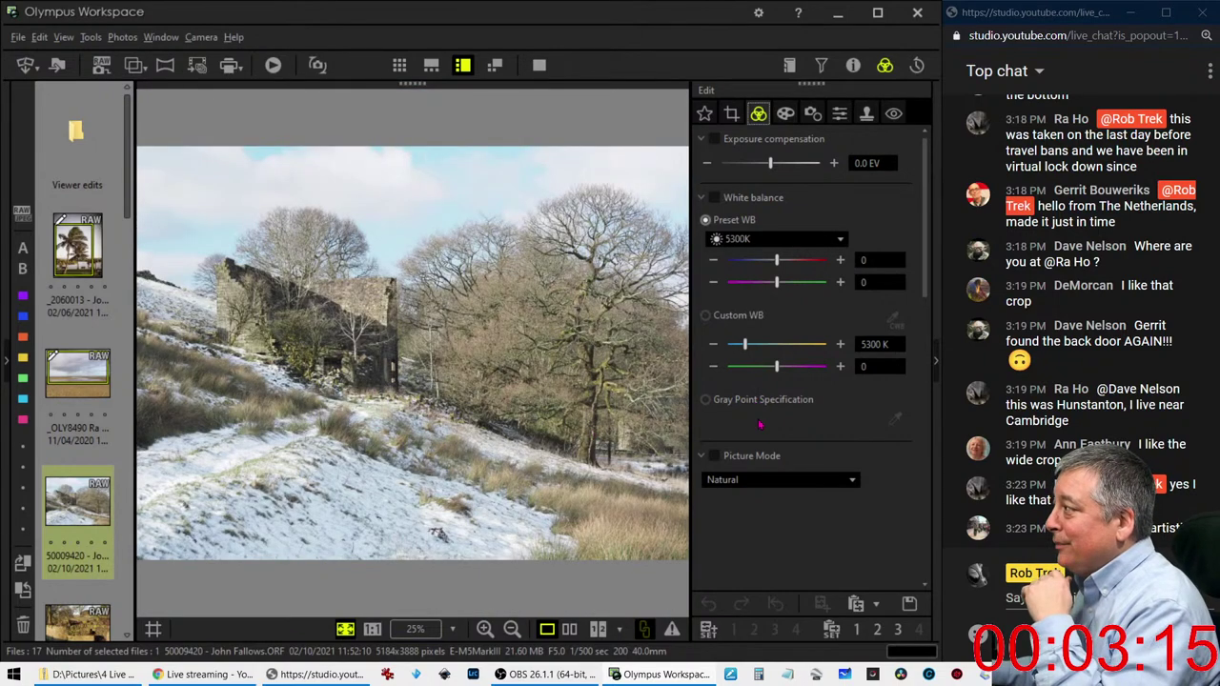
Set Picture Mode to Monotone with Dehaze 100 and raise Clarity to 20
click(759, 479)
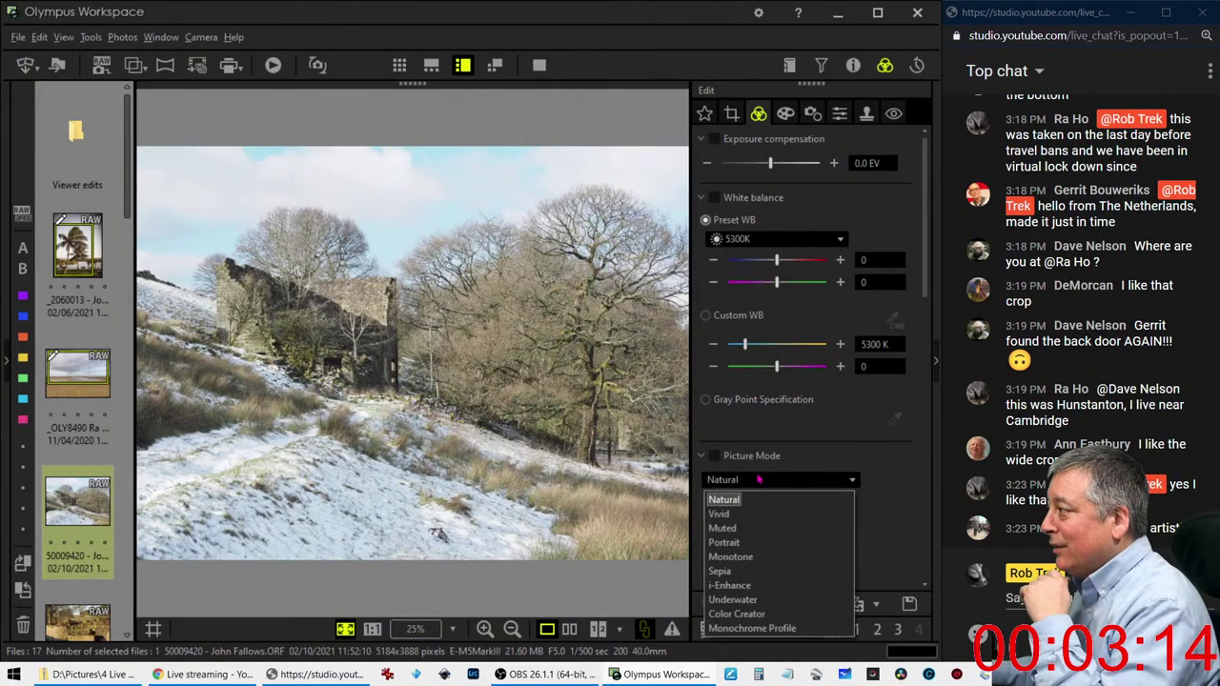
click(752, 557)
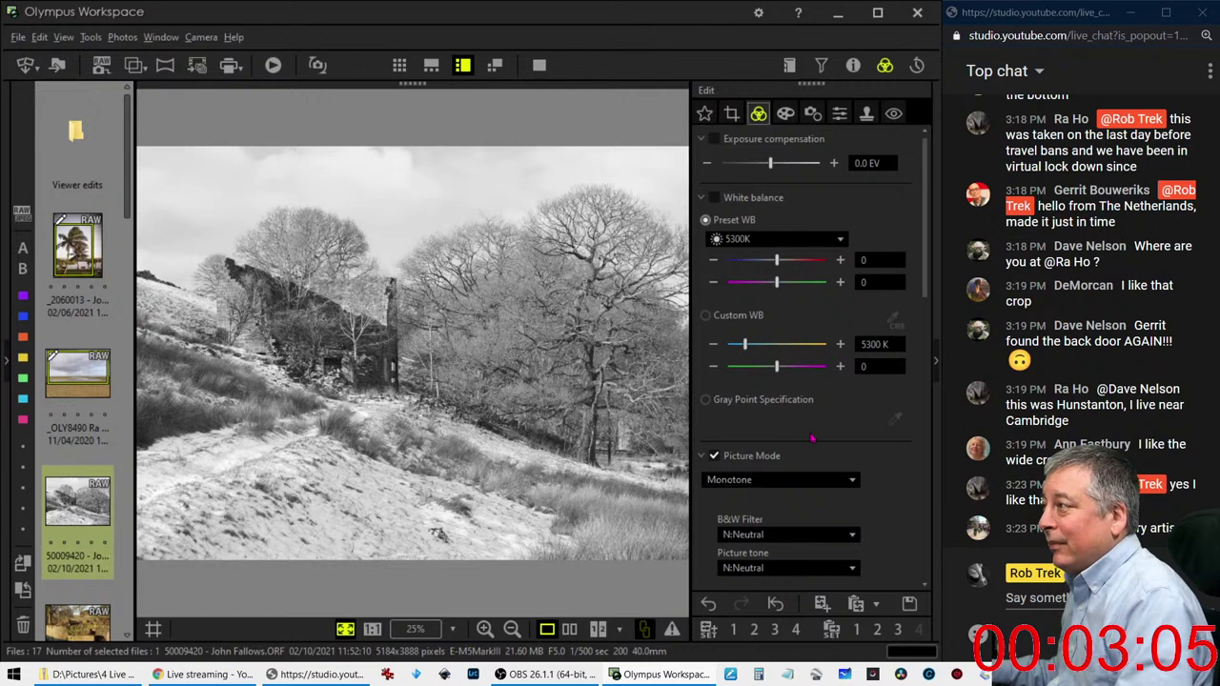
scroll(865, 454, down, 1)
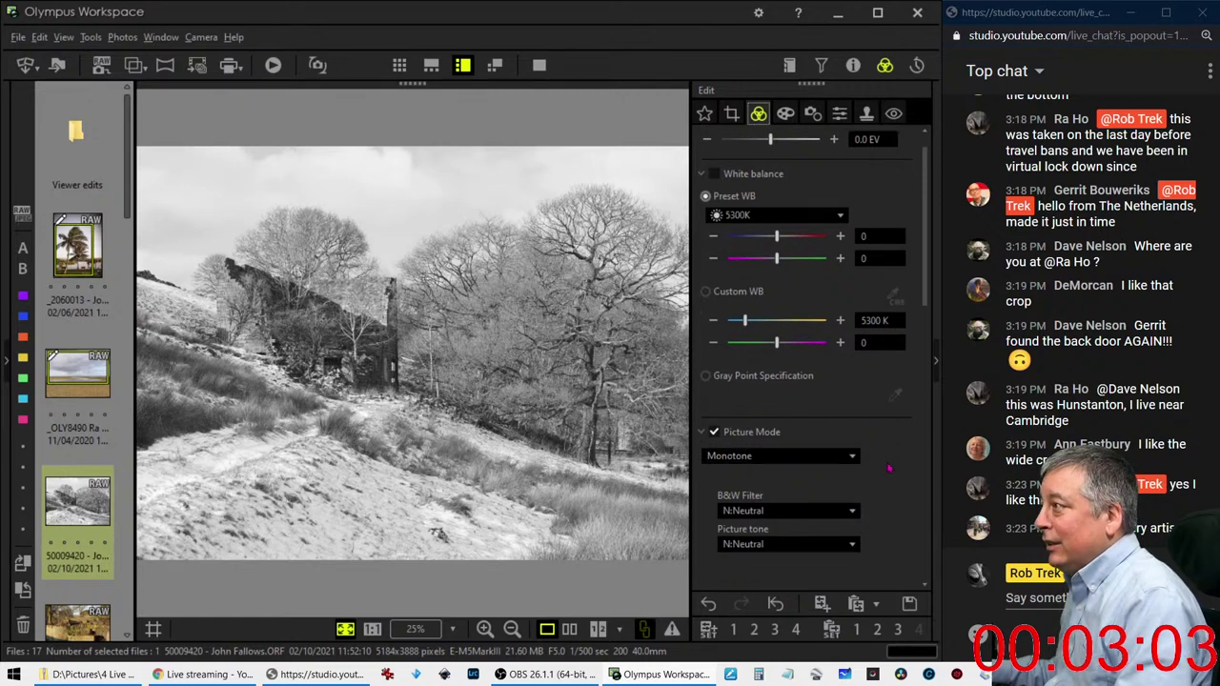
scroll(866, 459, down, 1)
scroll(868, 467, down, 1)
scroll(870, 474, down, 1)
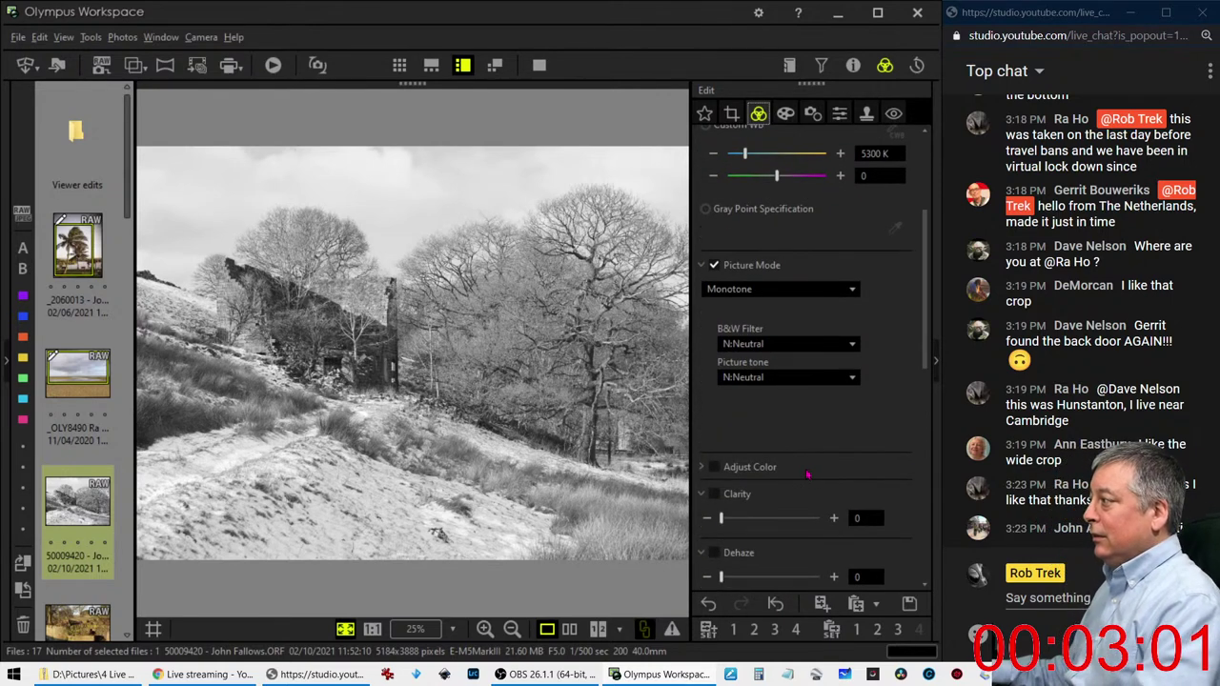
scroll(863, 496, down, 2)
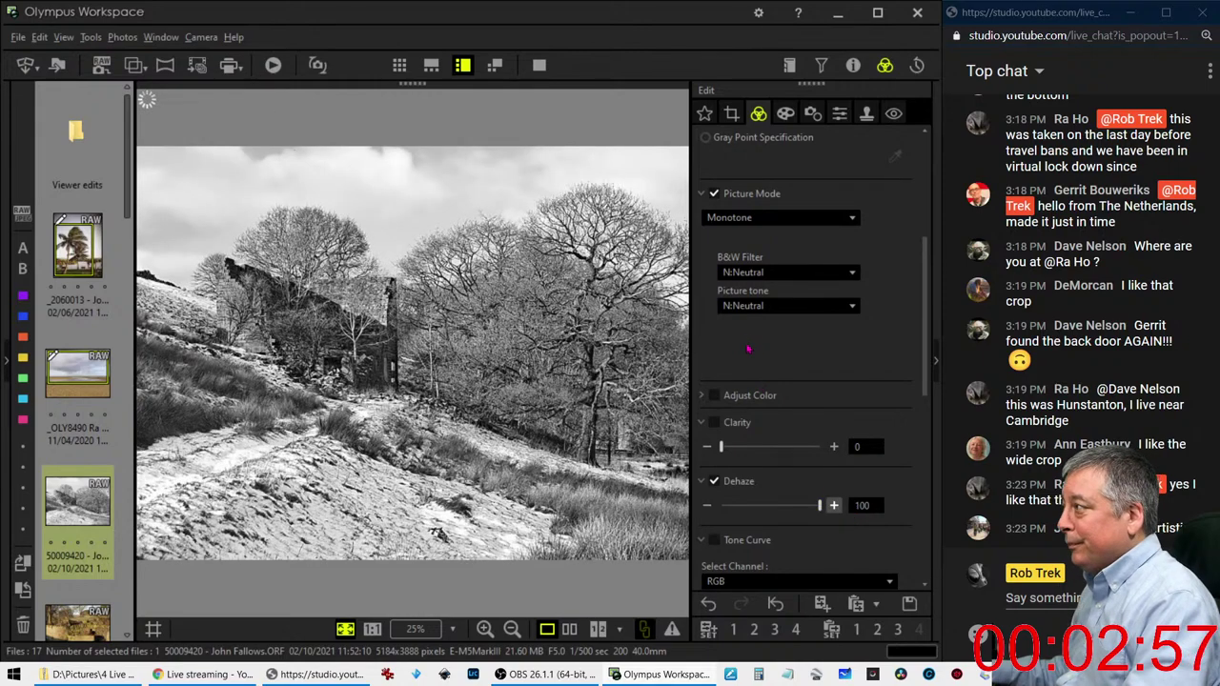
drag(720, 446, 742, 450)
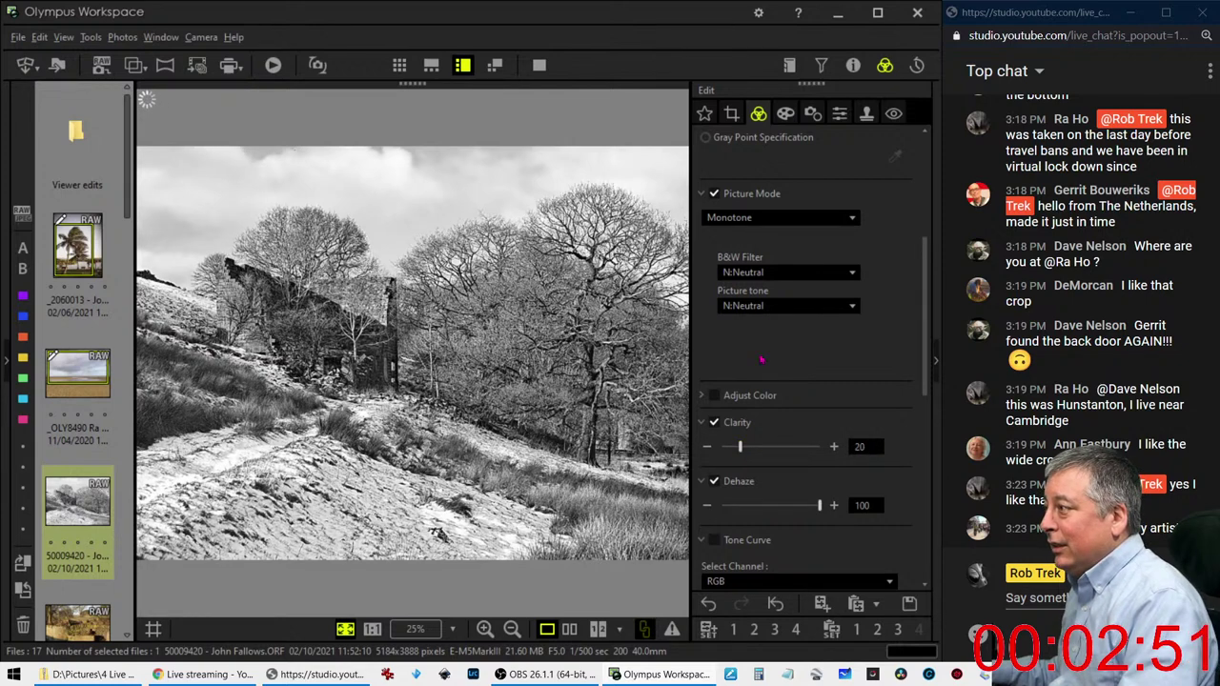
click(839, 114)
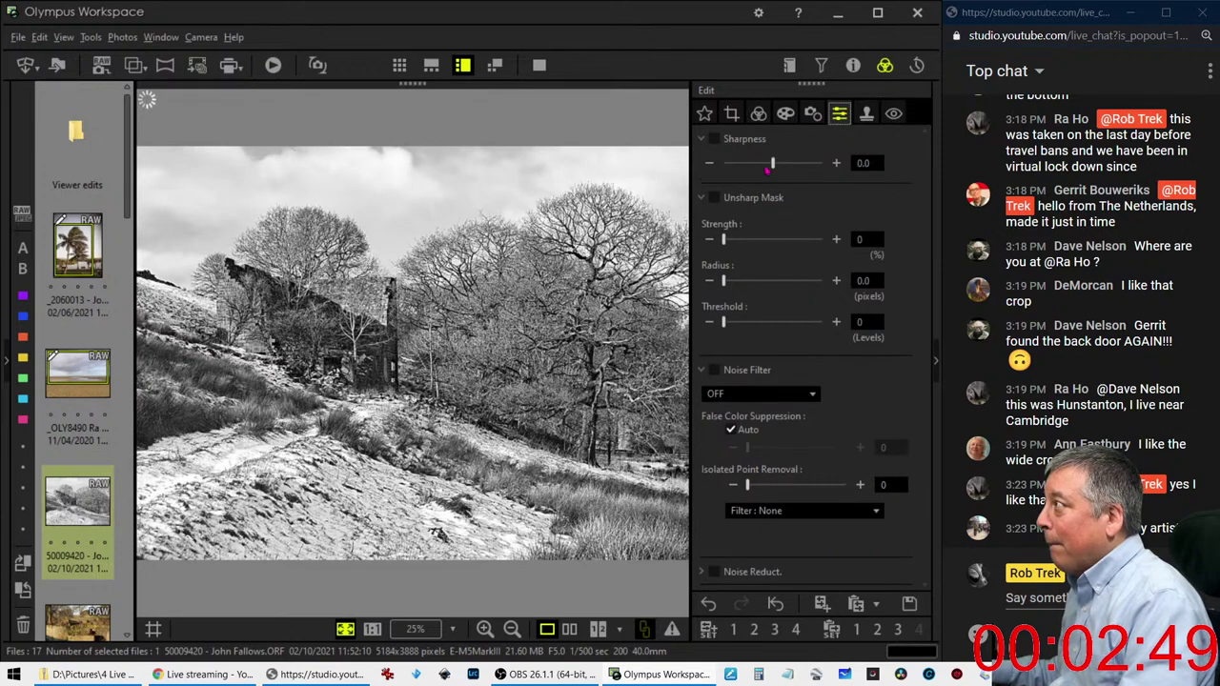
Set Sharpness to 2.0 and Adjust Vignetting to -8, checking the trees up close
drag(772, 163, 822, 163)
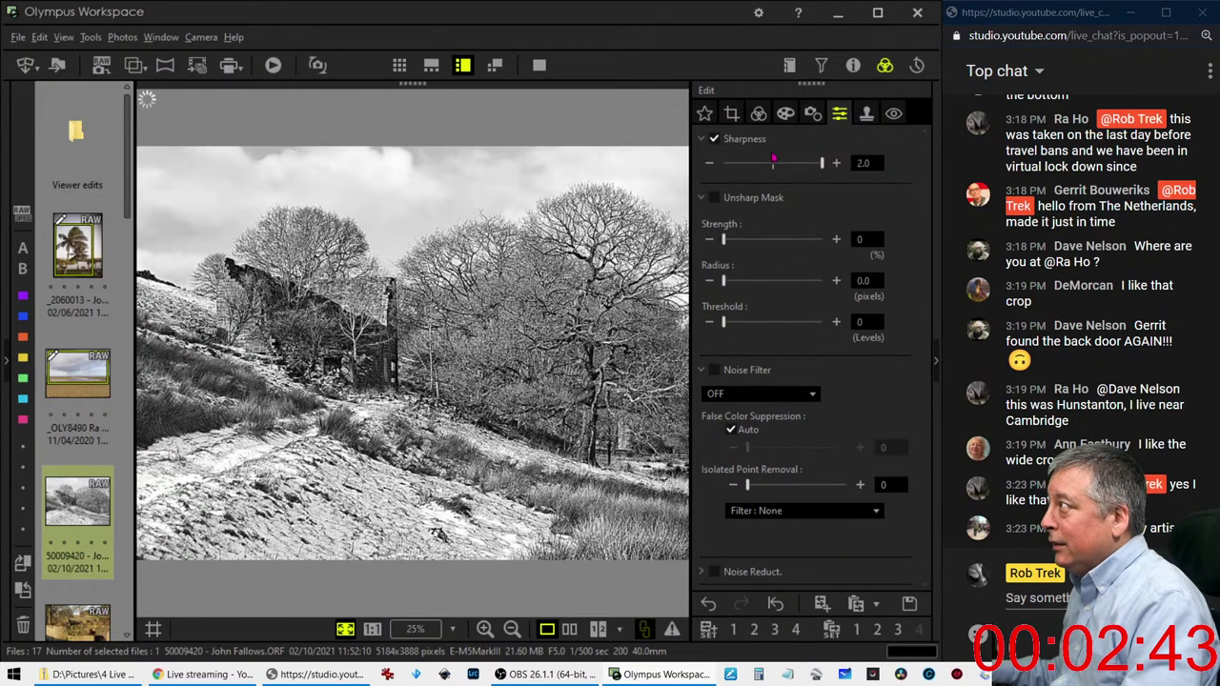
click(785, 113)
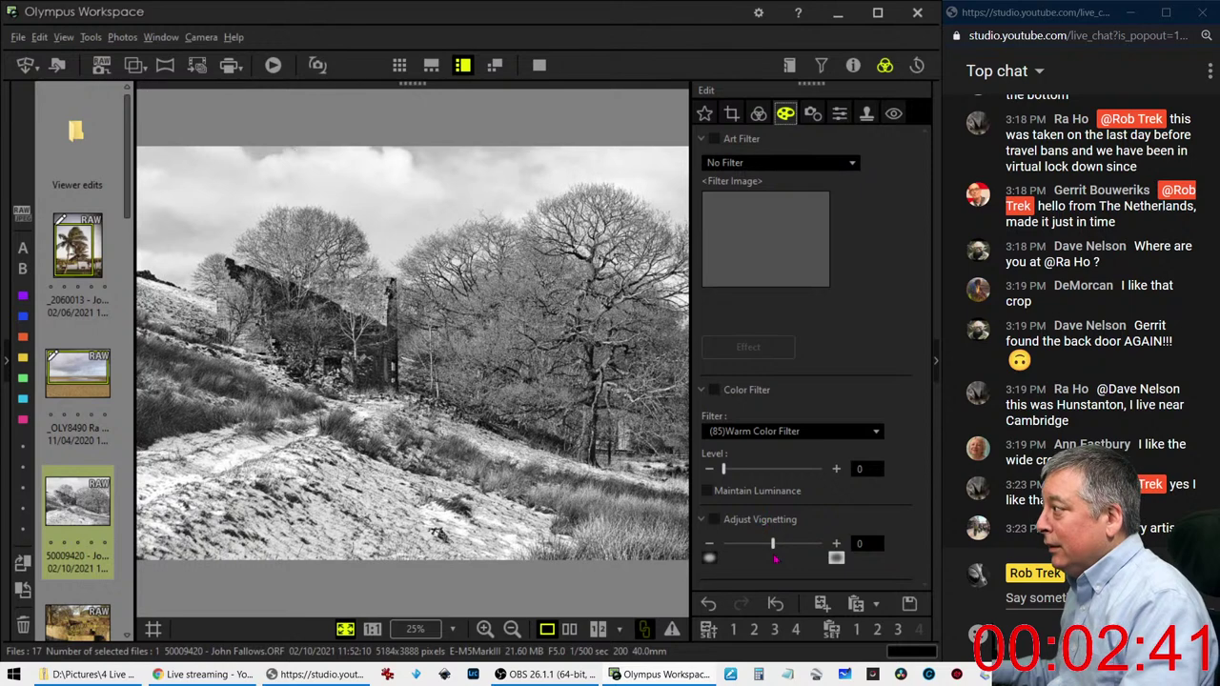
drag(773, 549, 763, 551)
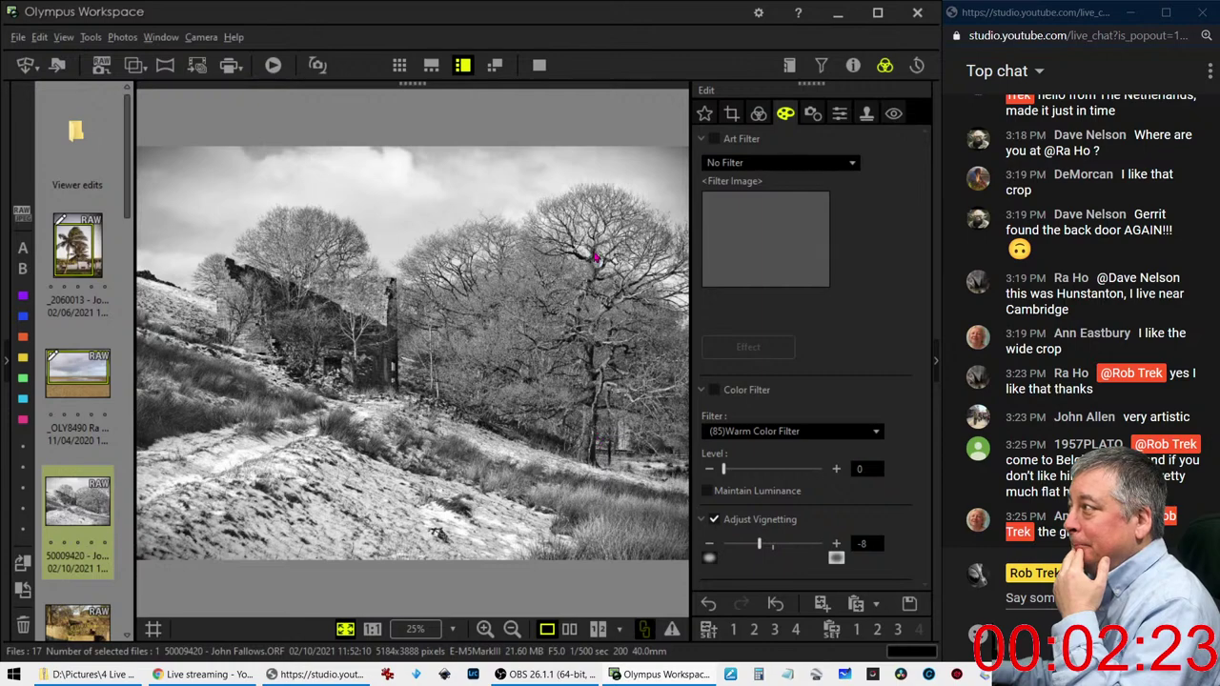
click(595, 219)
click(564, 344)
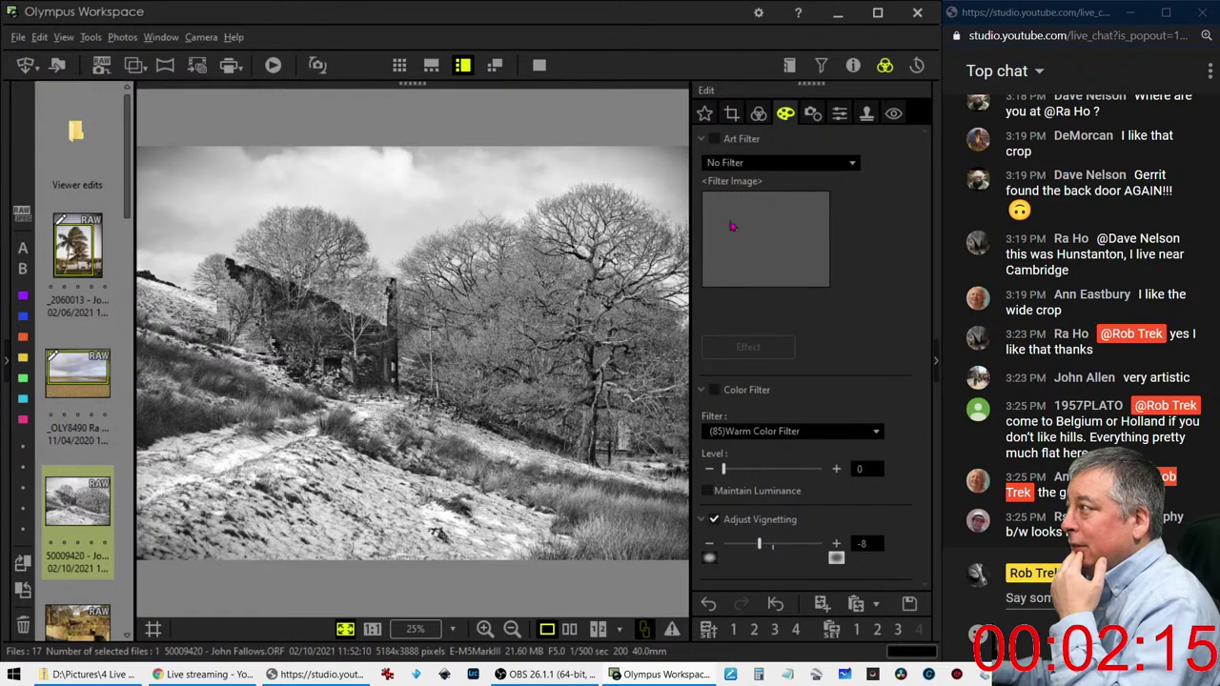
Apply the Soft Focus art filter to the monochrome photo
click(784, 164)
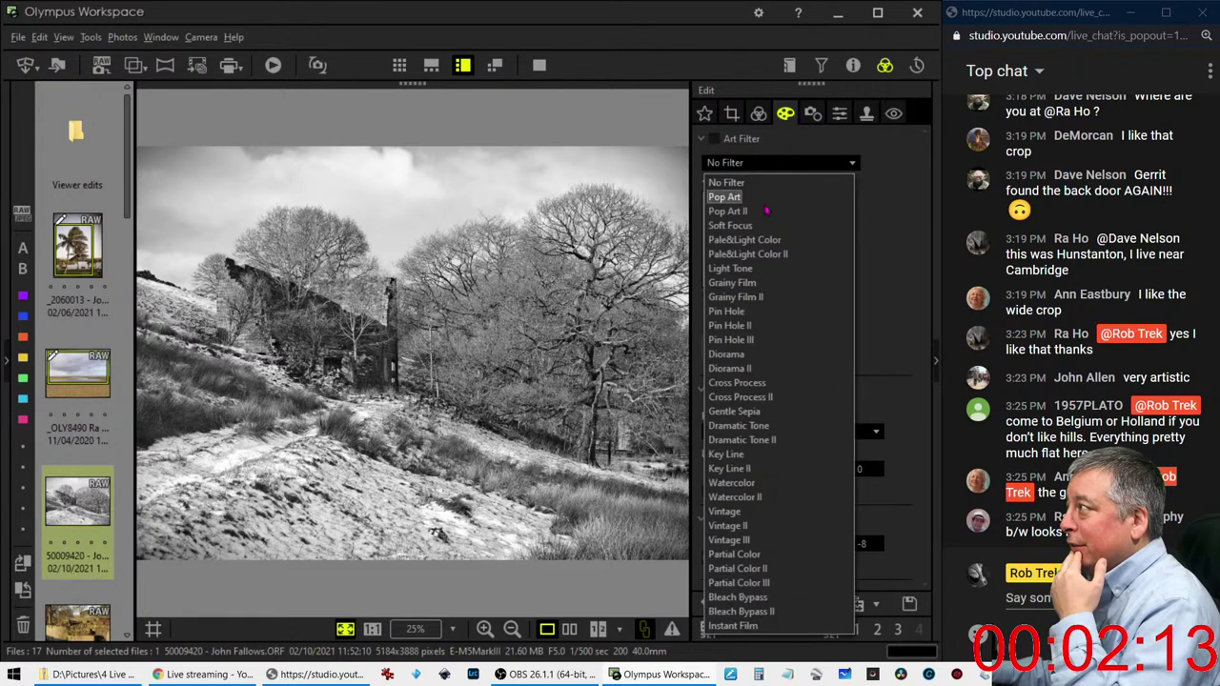
click(766, 226)
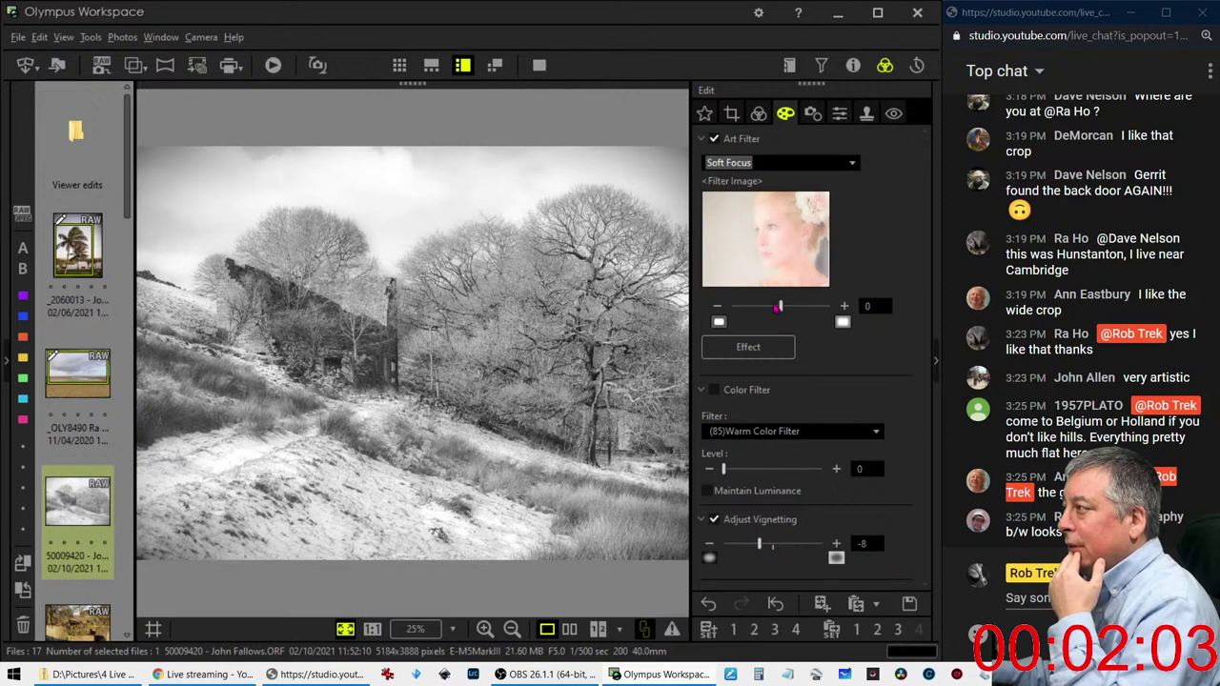
click(758, 113)
Shape the RGB tone curve into a contrast S-curve, pulling the shadow point down and adjusting highlights
scroll(830, 394, down, 3)
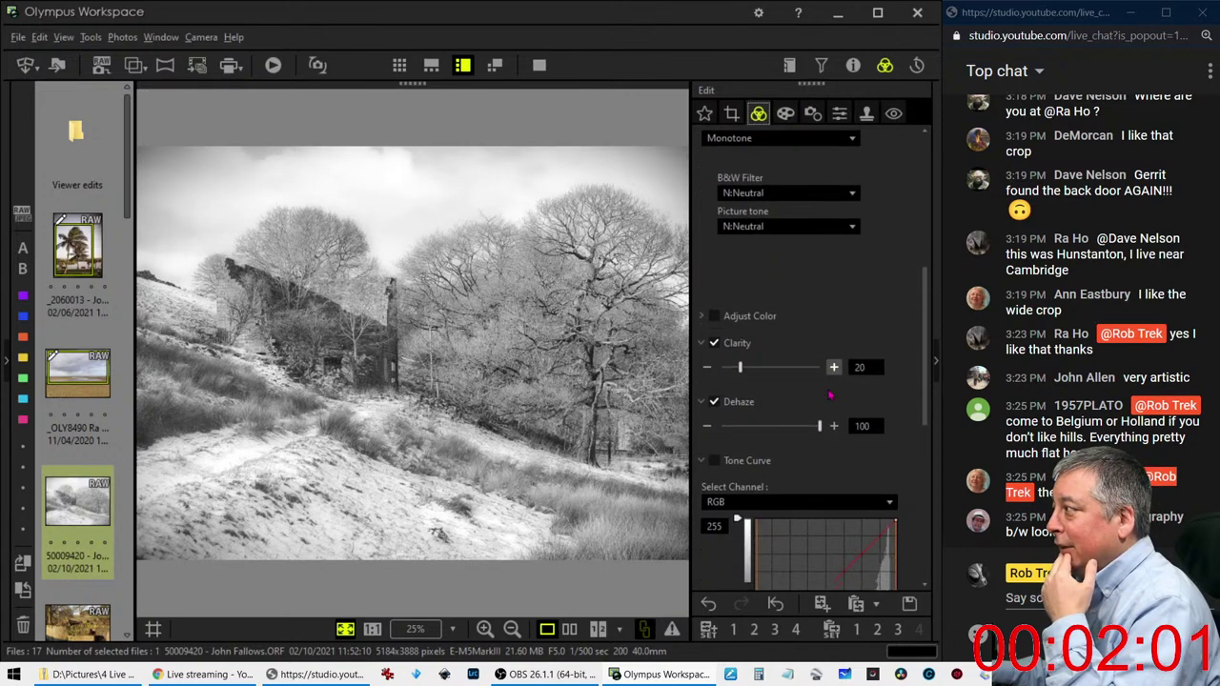
scroll(829, 395, down, 2)
scroll(820, 410, down, 2)
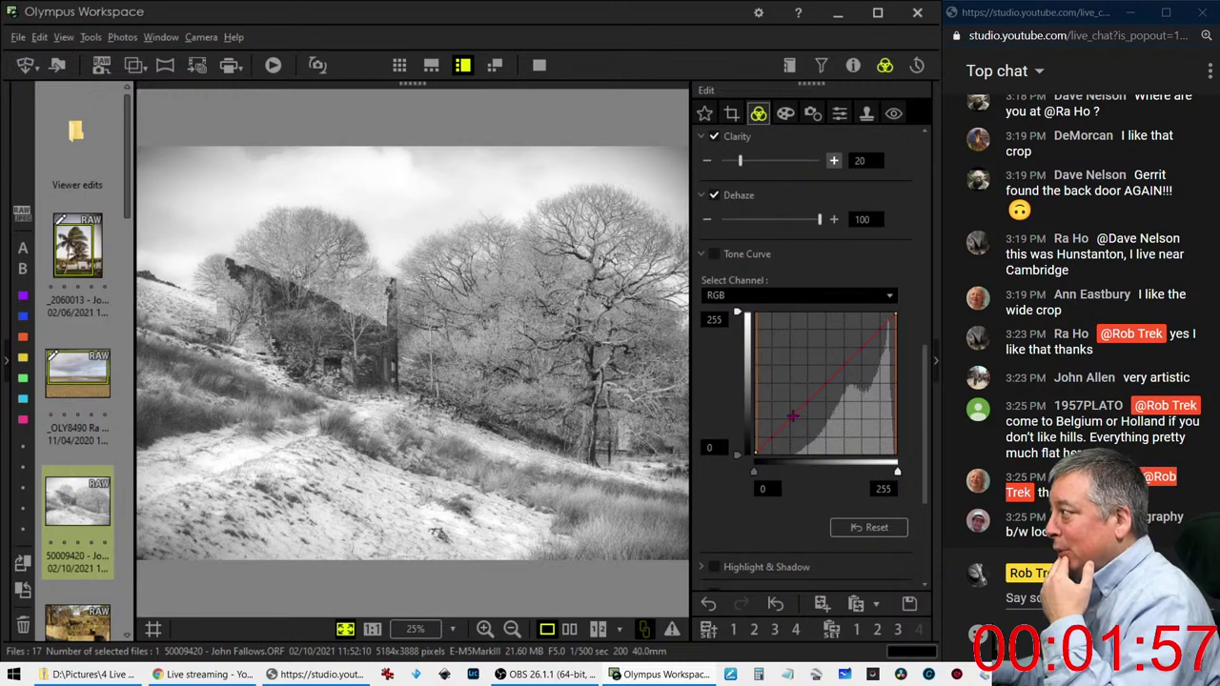
drag(792, 415, 797, 437)
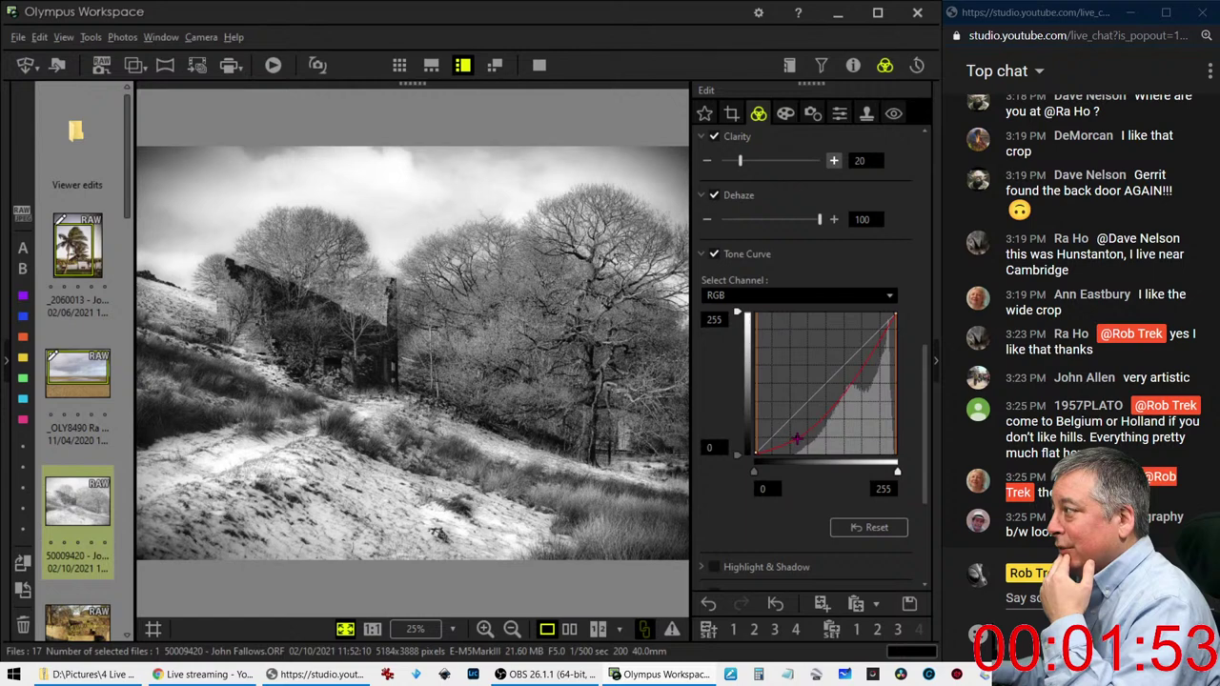
drag(868, 359, 833, 388)
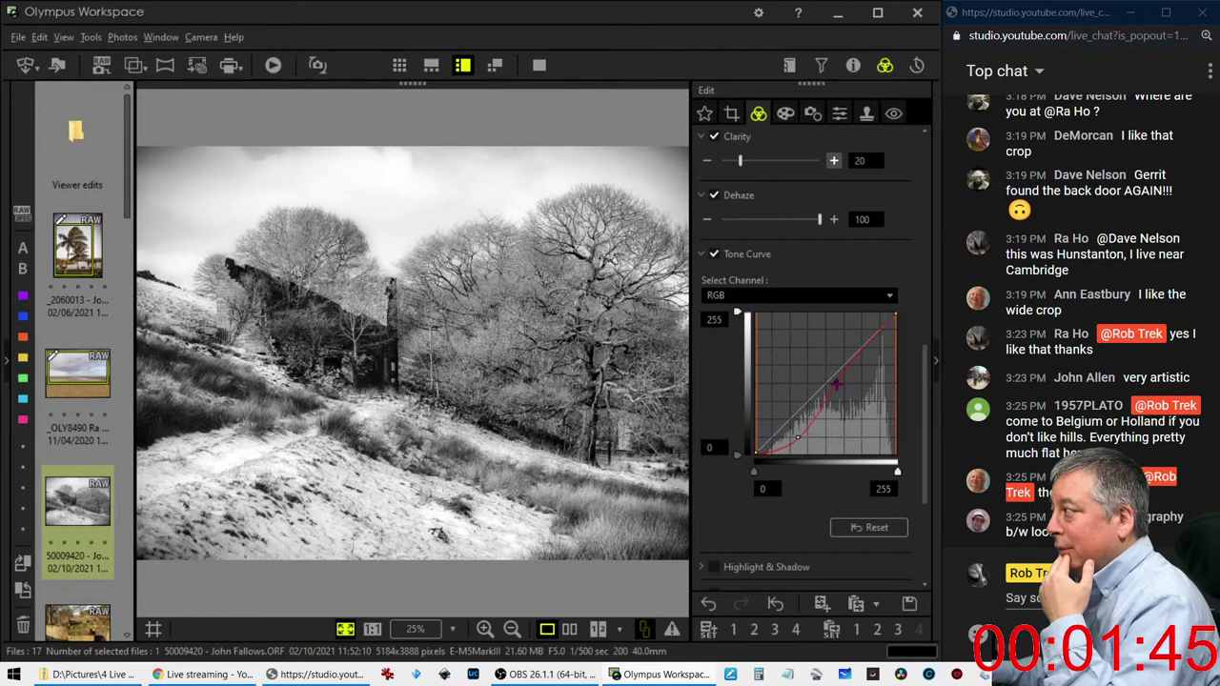
drag(798, 436, 804, 435)
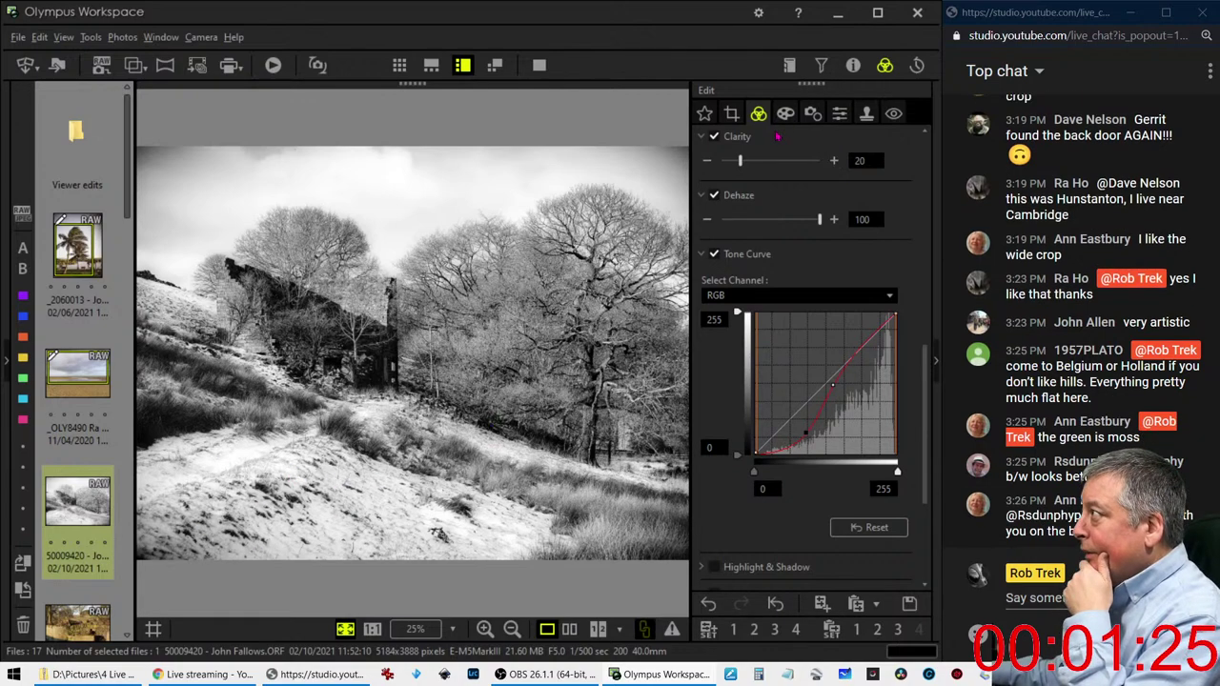
Crop the monochrome photo to a 16:9 ratio (5184 × 2916)
click(733, 114)
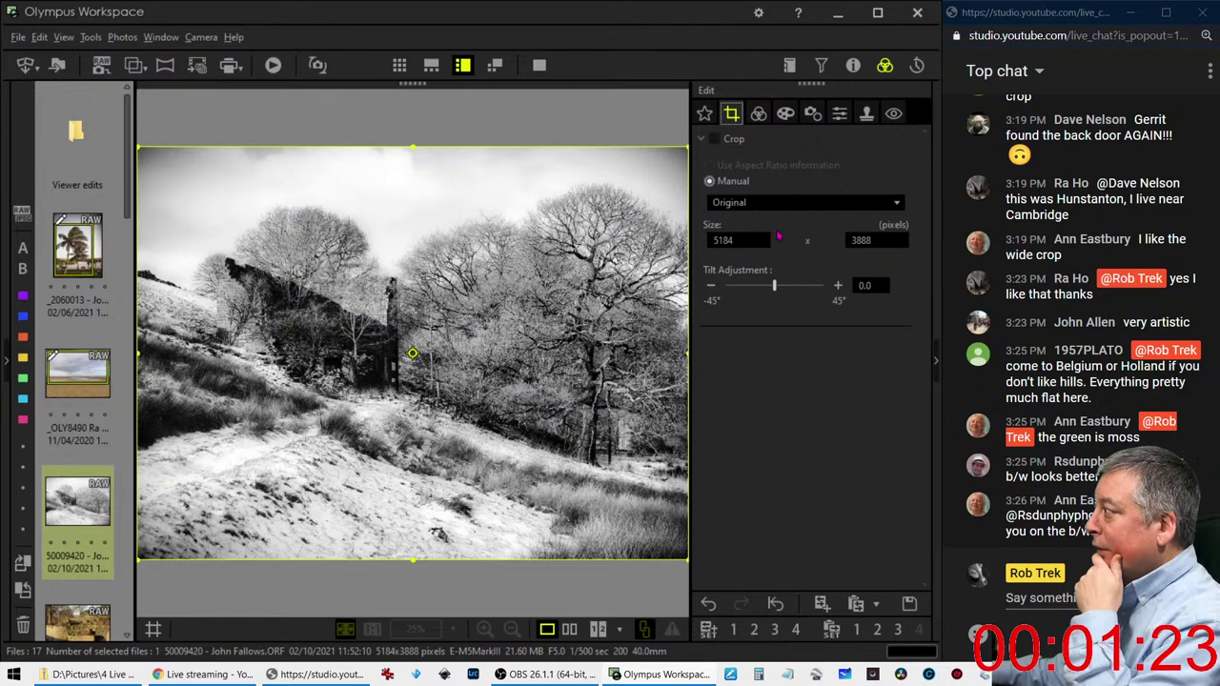
click(784, 201)
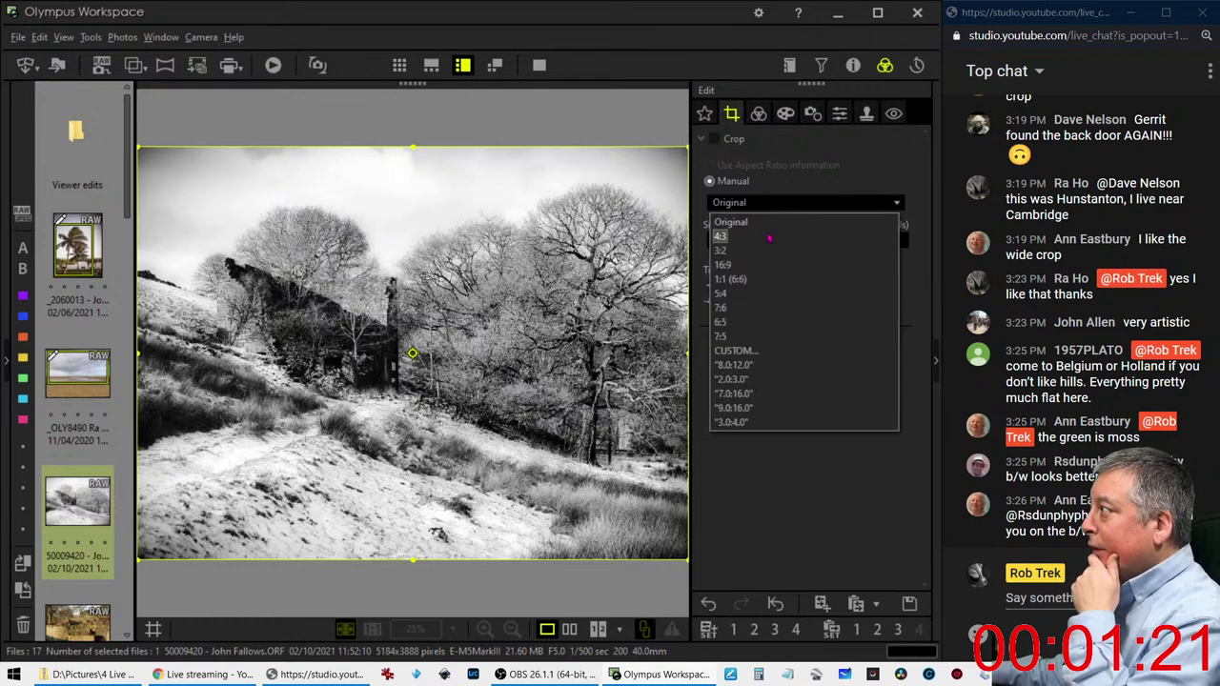
click(764, 266)
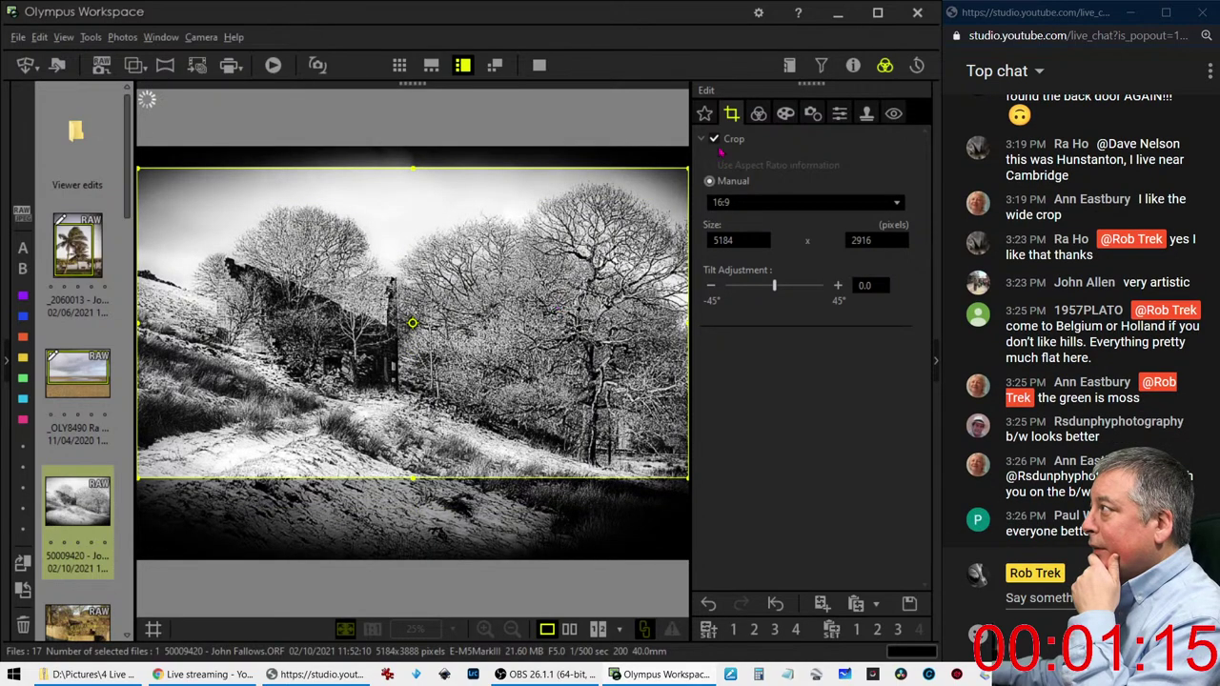
click(763, 116)
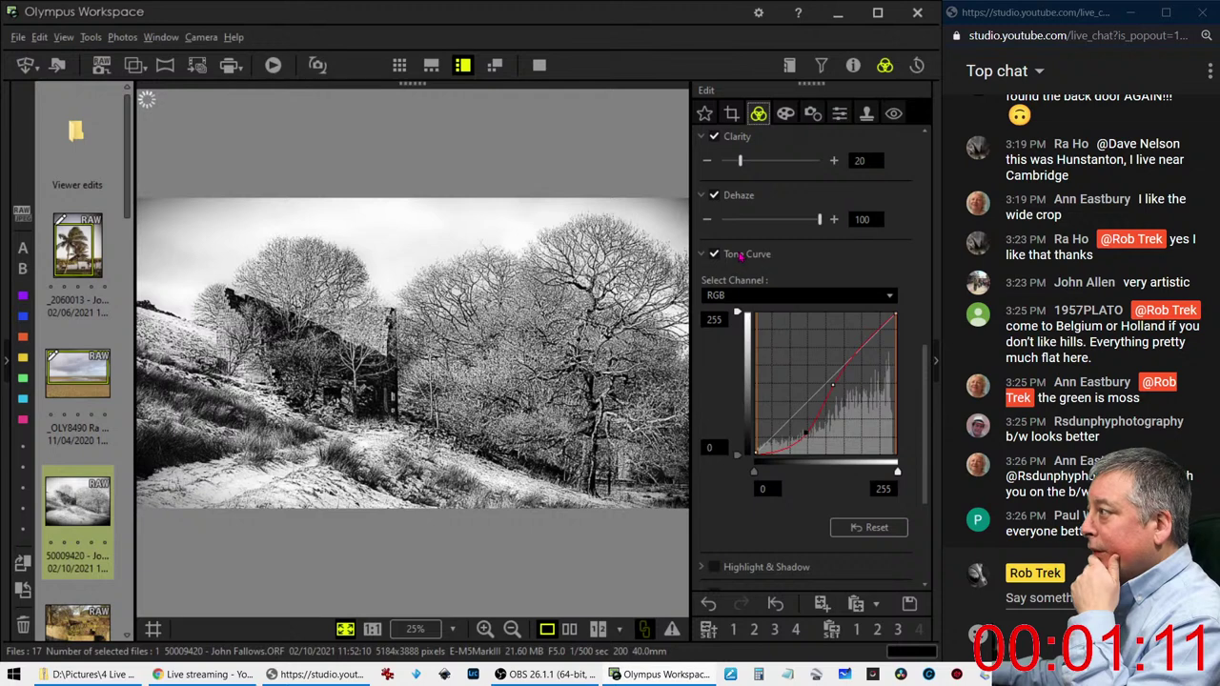
Raise the Soft Focus art filter strength from 0 to 1
click(787, 114)
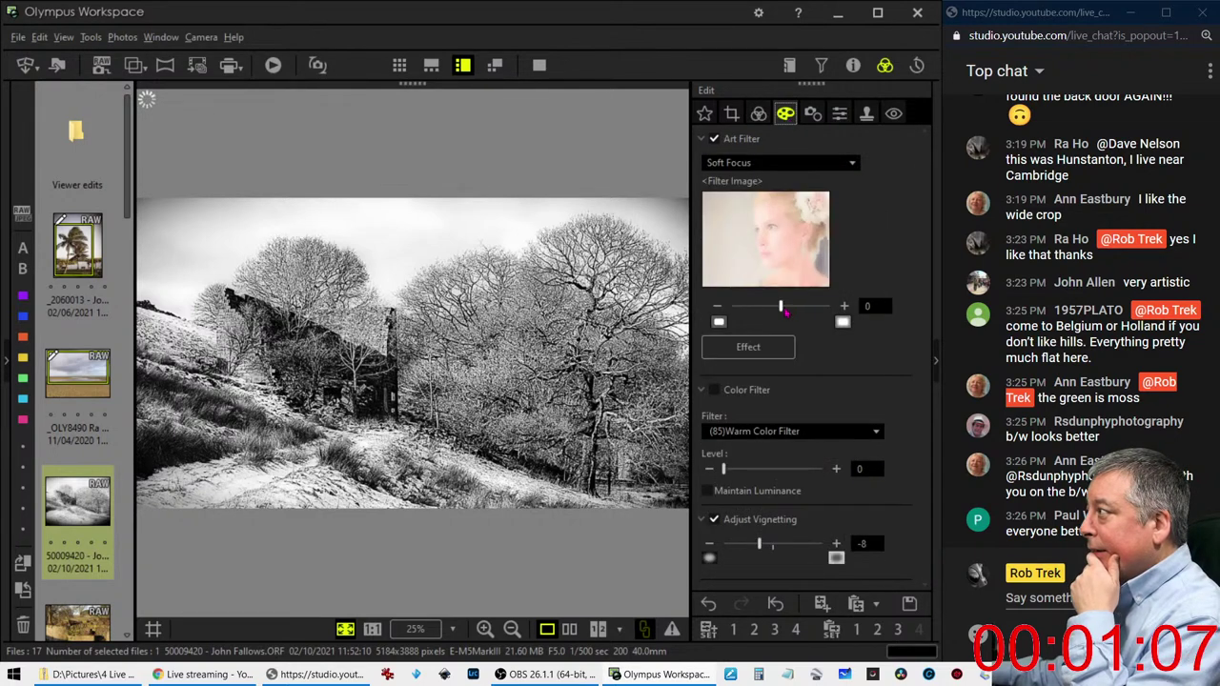
click(788, 310)
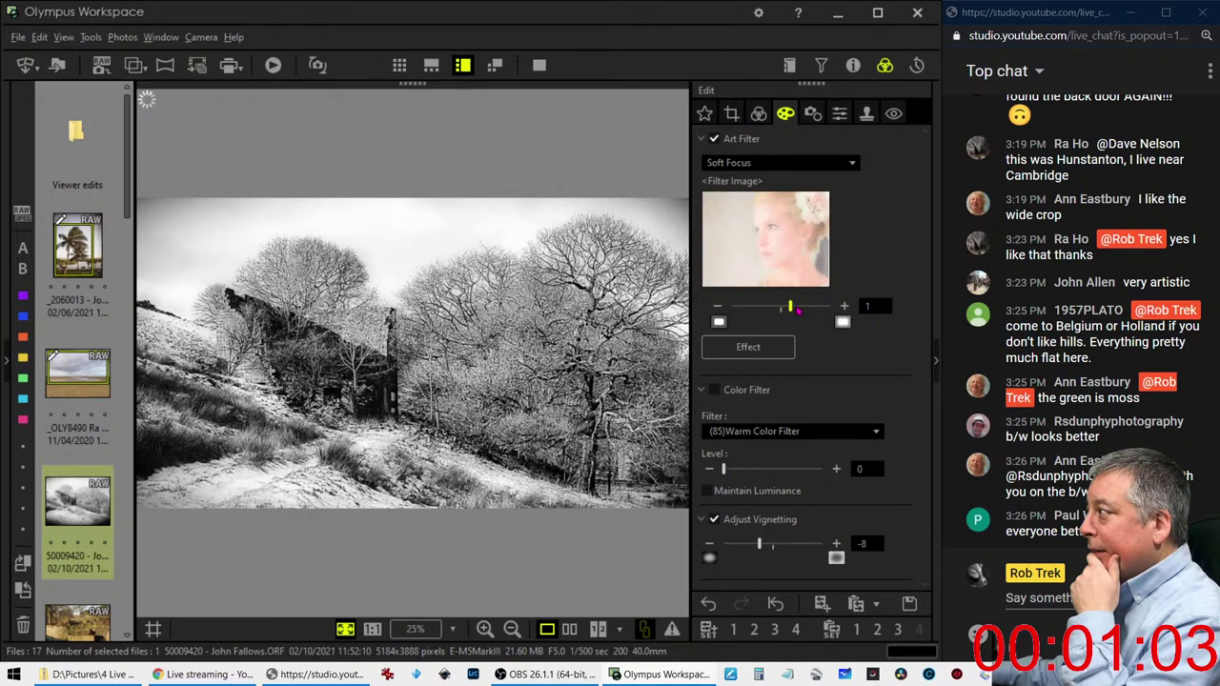
click(758, 114)
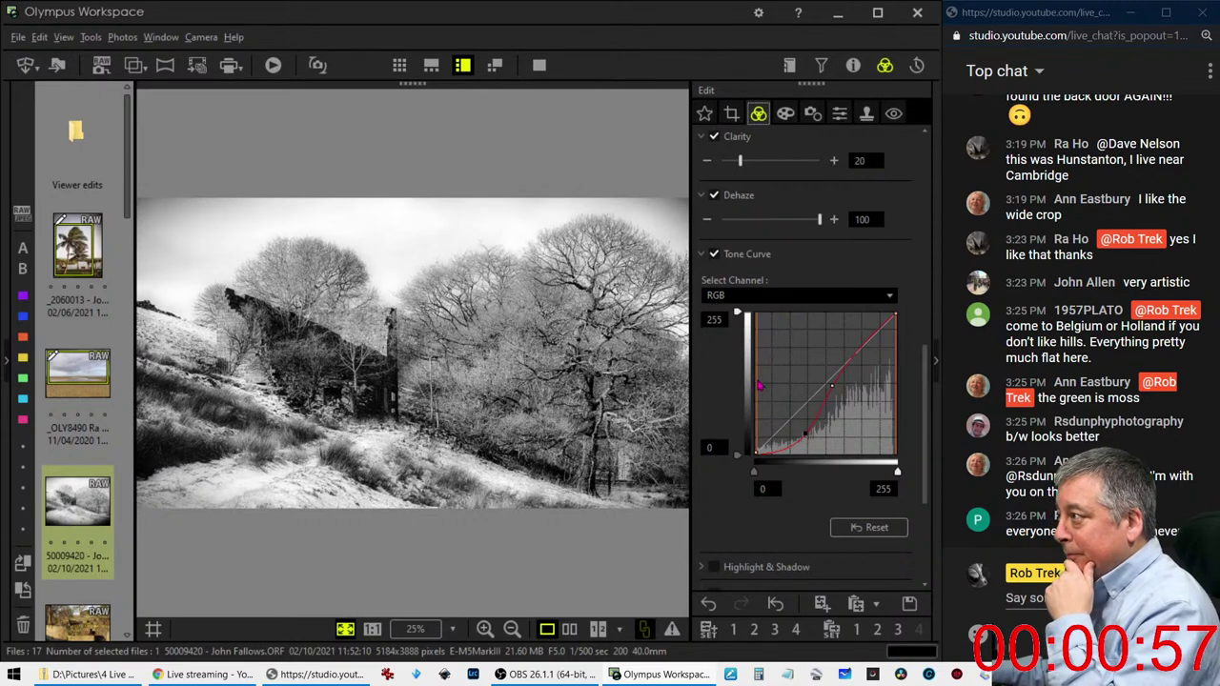
Switch the tone curve to the B channel, lower its shadow point and raise its highlight point
click(763, 295)
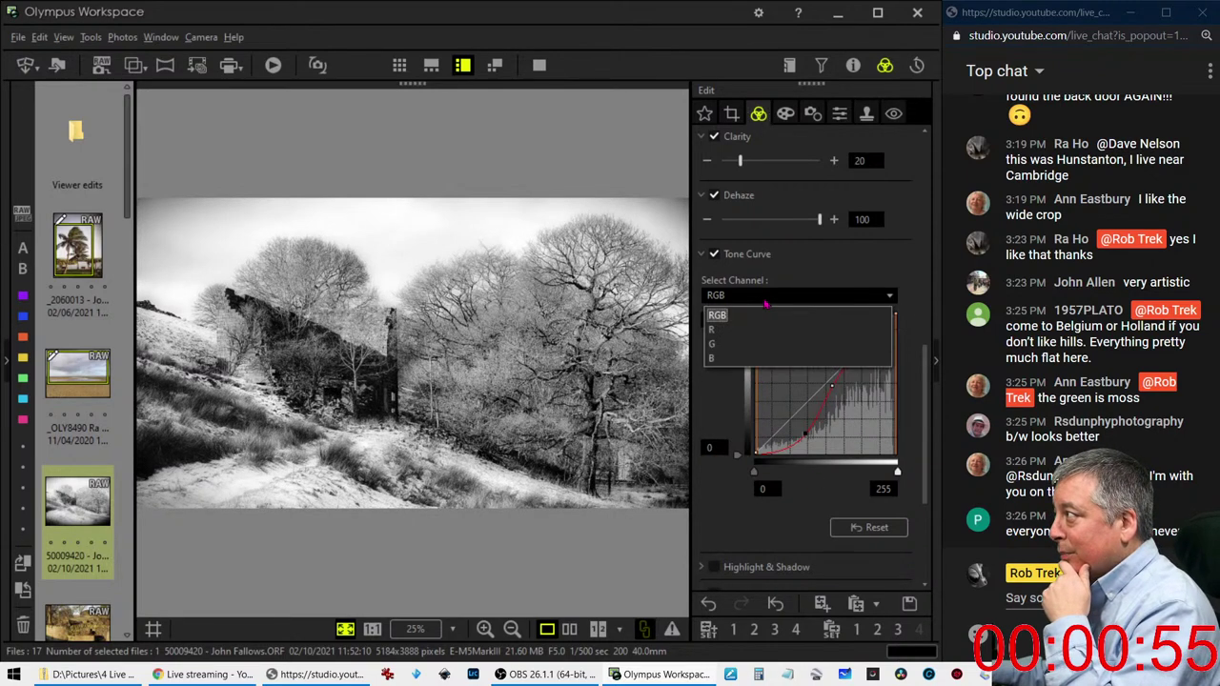
click(753, 359)
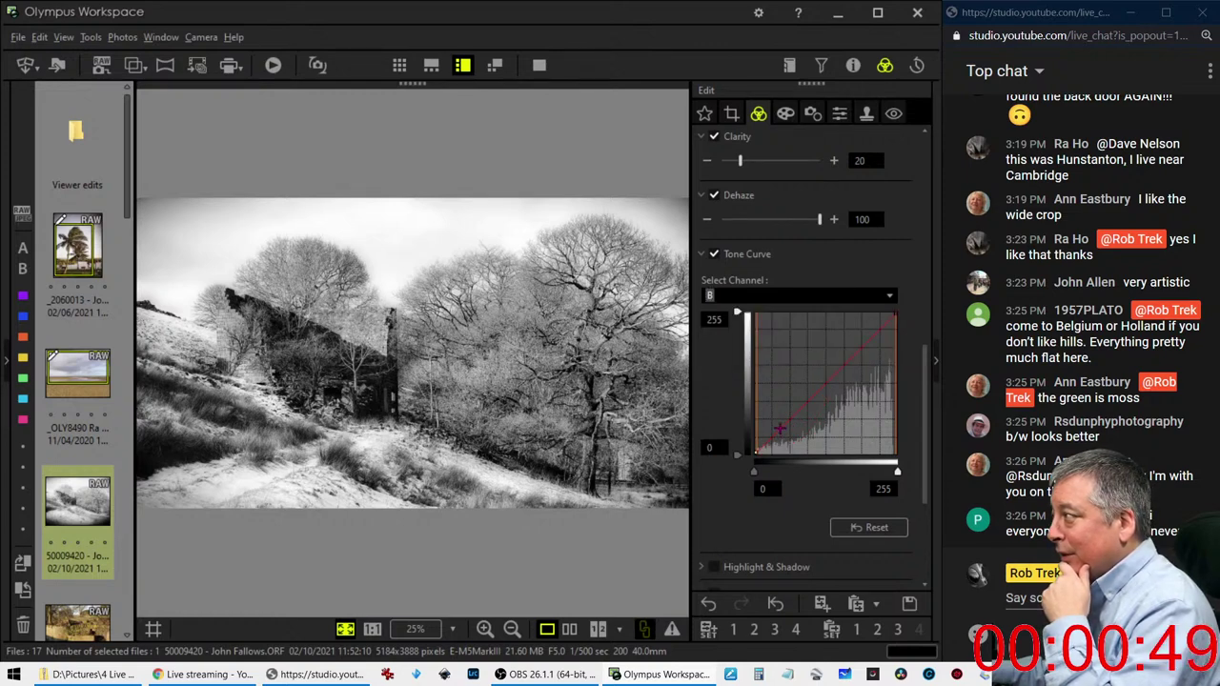
click(780, 431)
drag(779, 431, 780, 436)
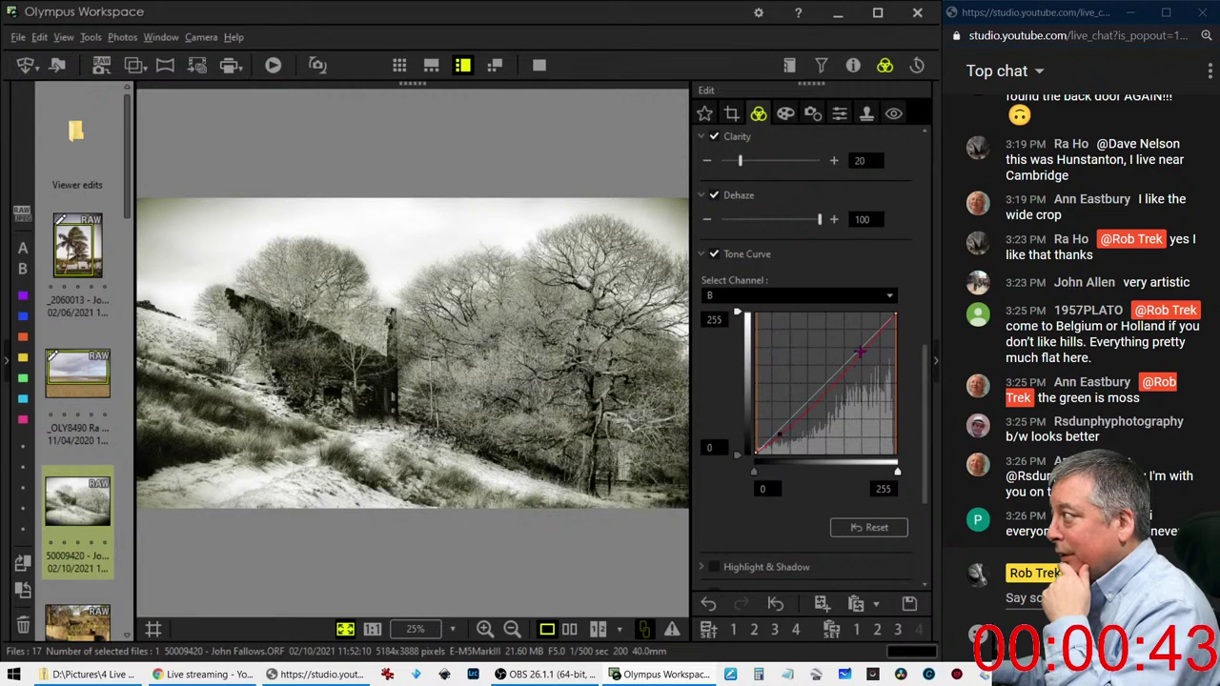
click(860, 351)
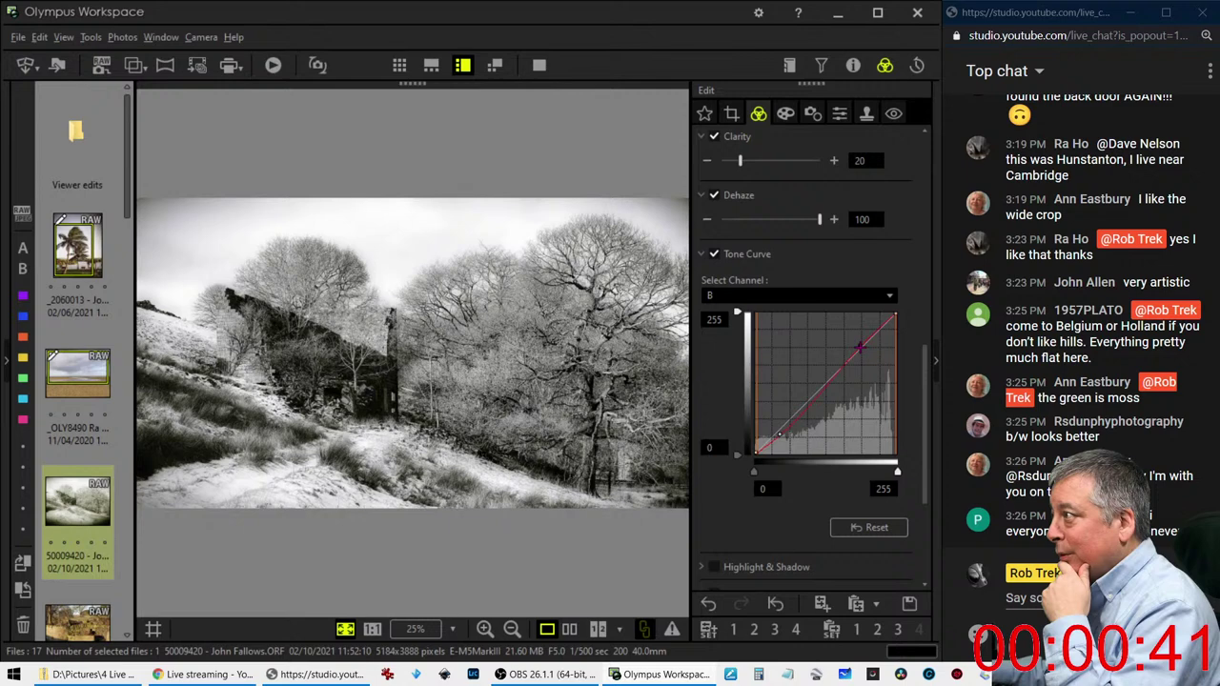
click(780, 434)
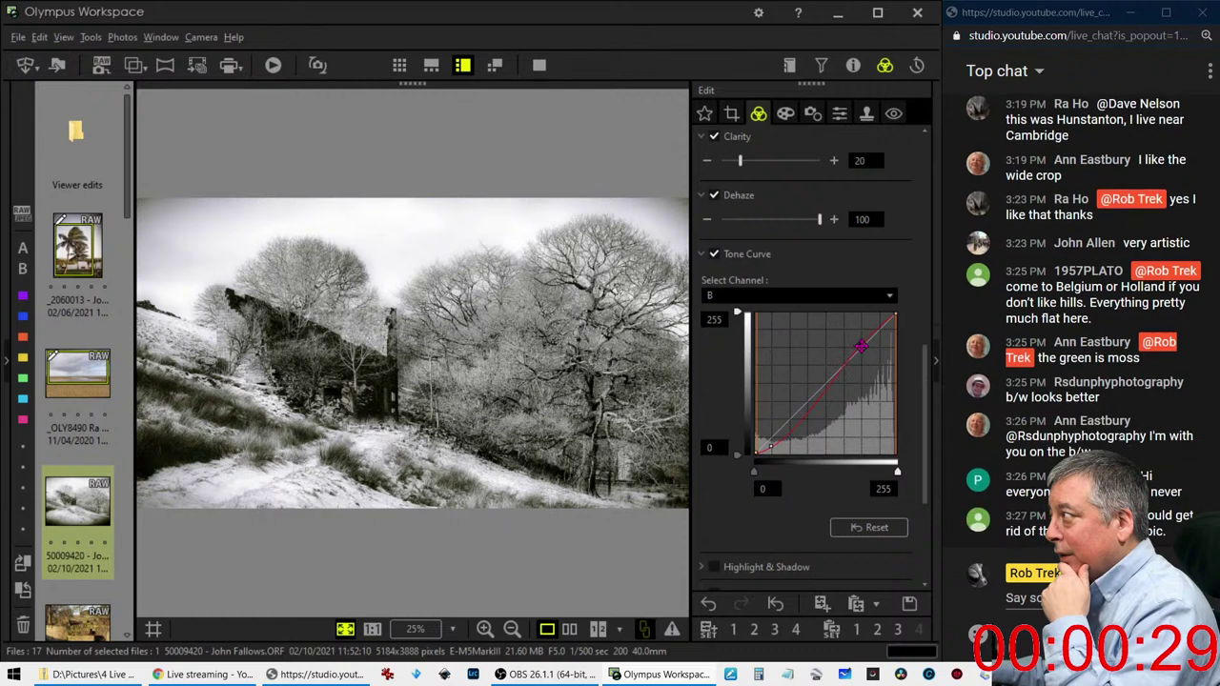
drag(859, 346, 878, 327)
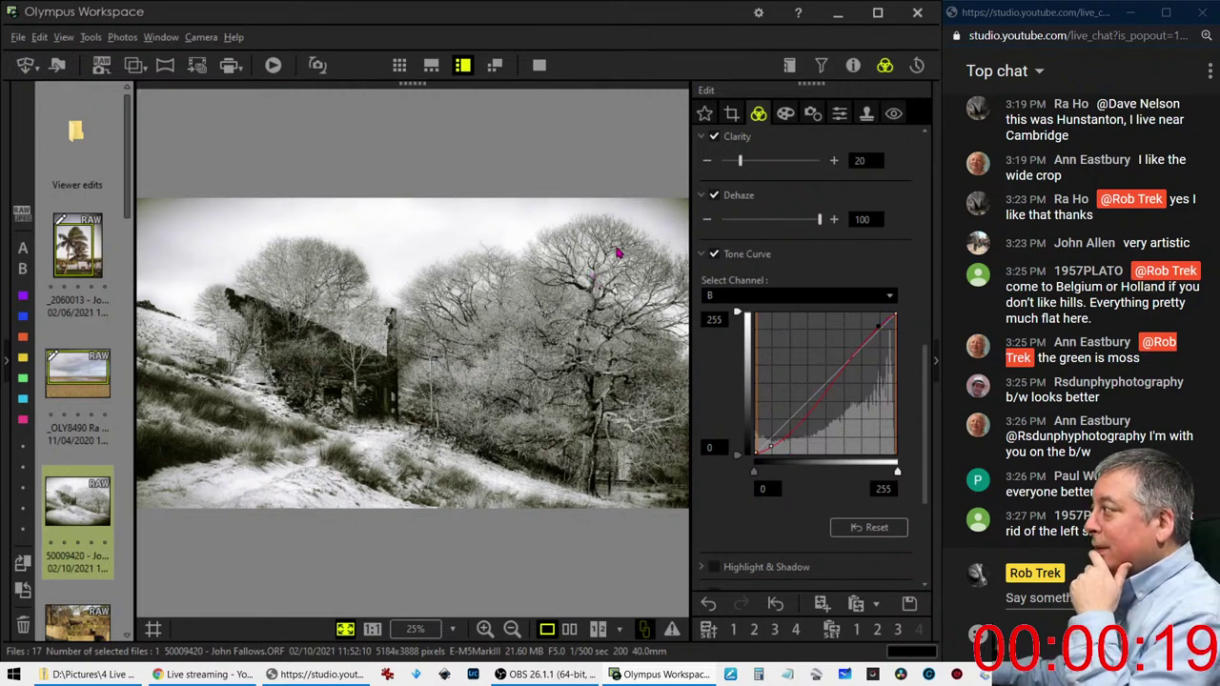
Make a first crop that trims the left edge and shifts the frame down, then apply it
click(731, 113)
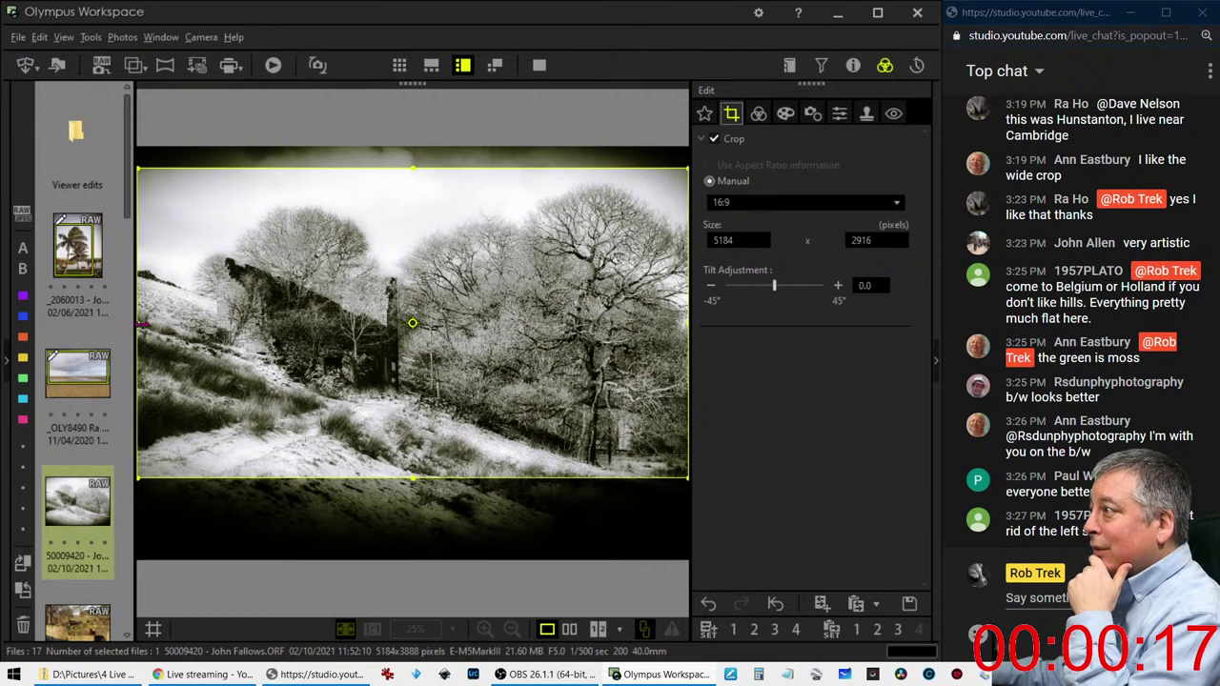
drag(135, 327, 179, 324)
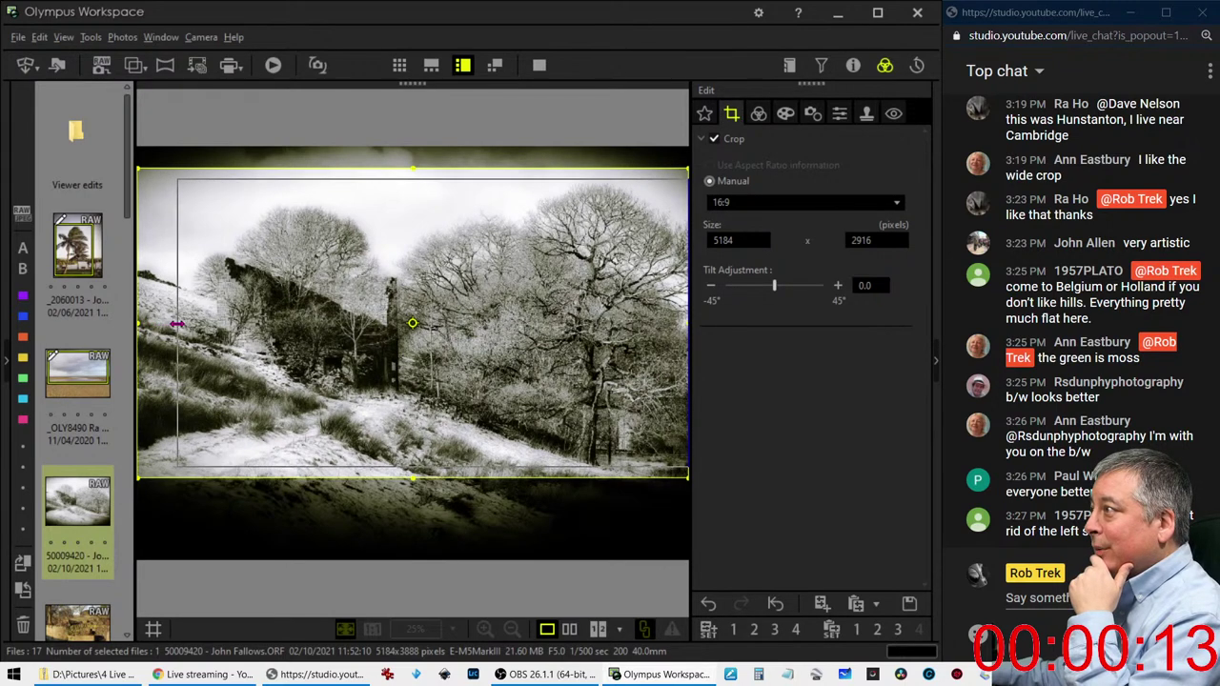
drag(358, 360, 378, 362)
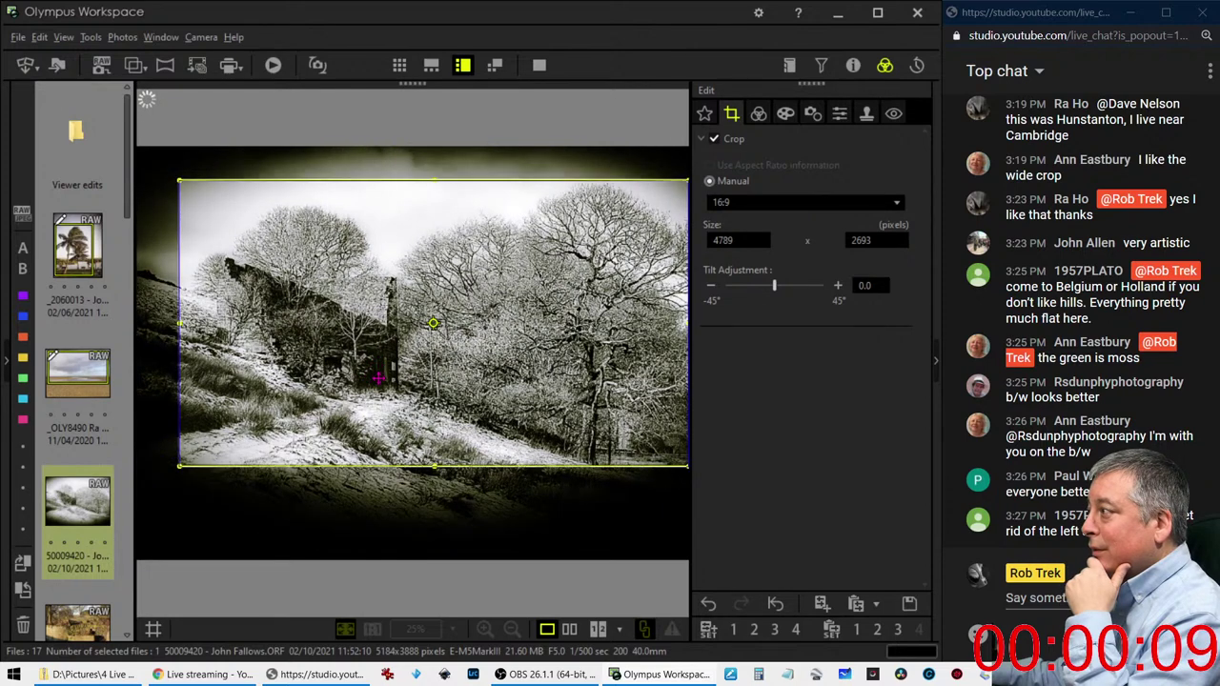
drag(379, 362, 379, 381)
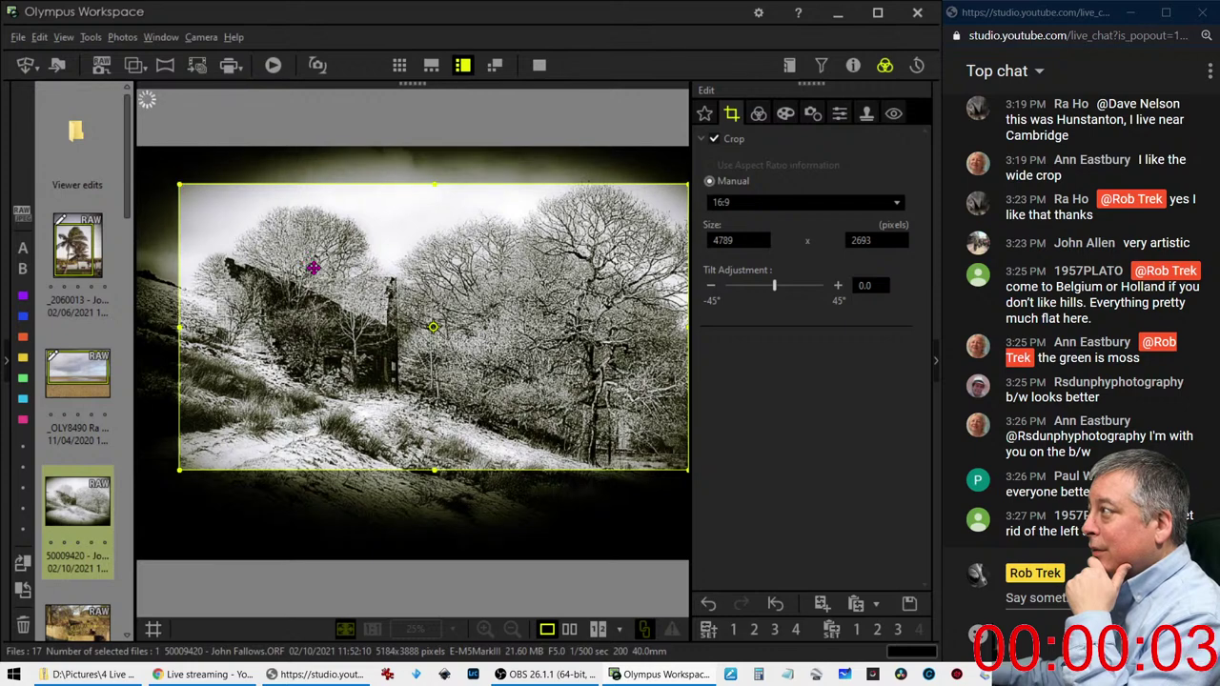
click(758, 113)
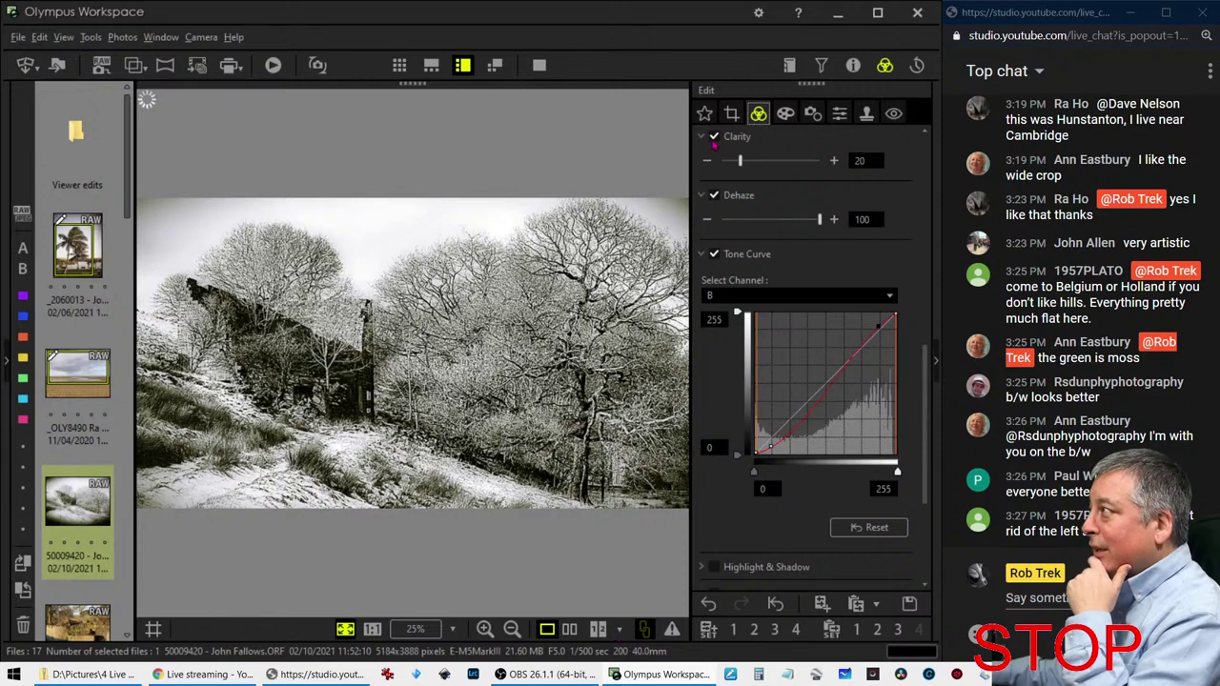
Refine the crop by moving the frame down and pulling in the top-left corner, then apply
click(731, 115)
drag(409, 235, 416, 249)
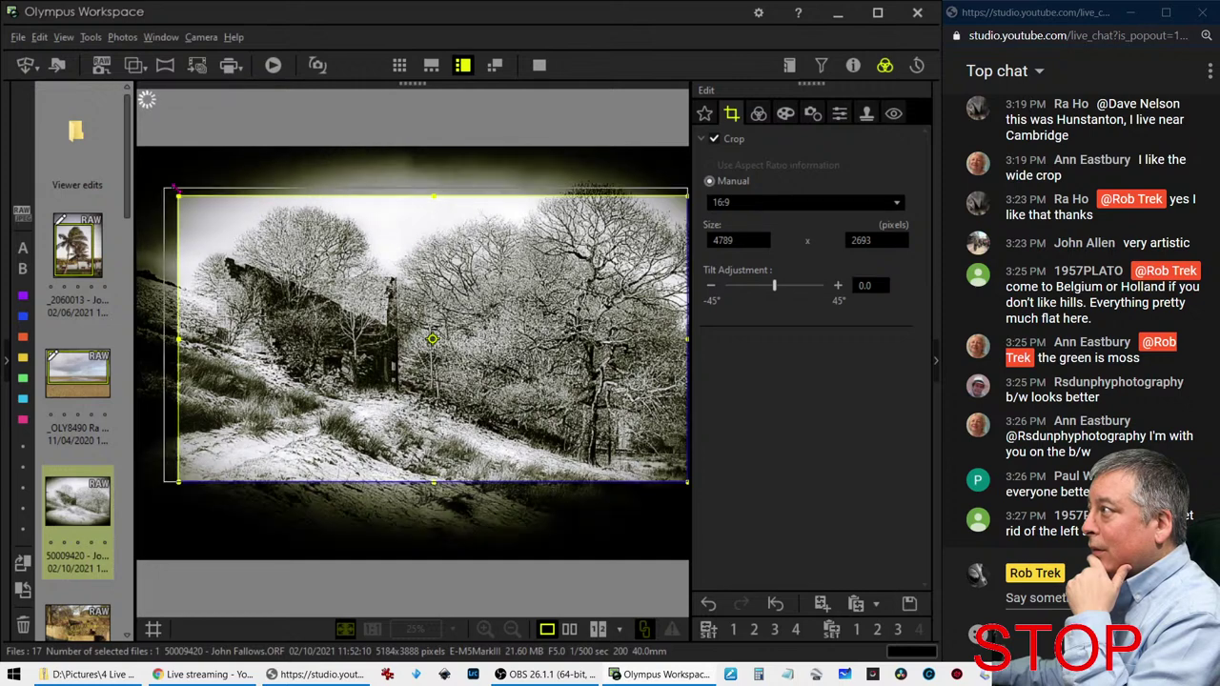
drag(181, 198, 194, 202)
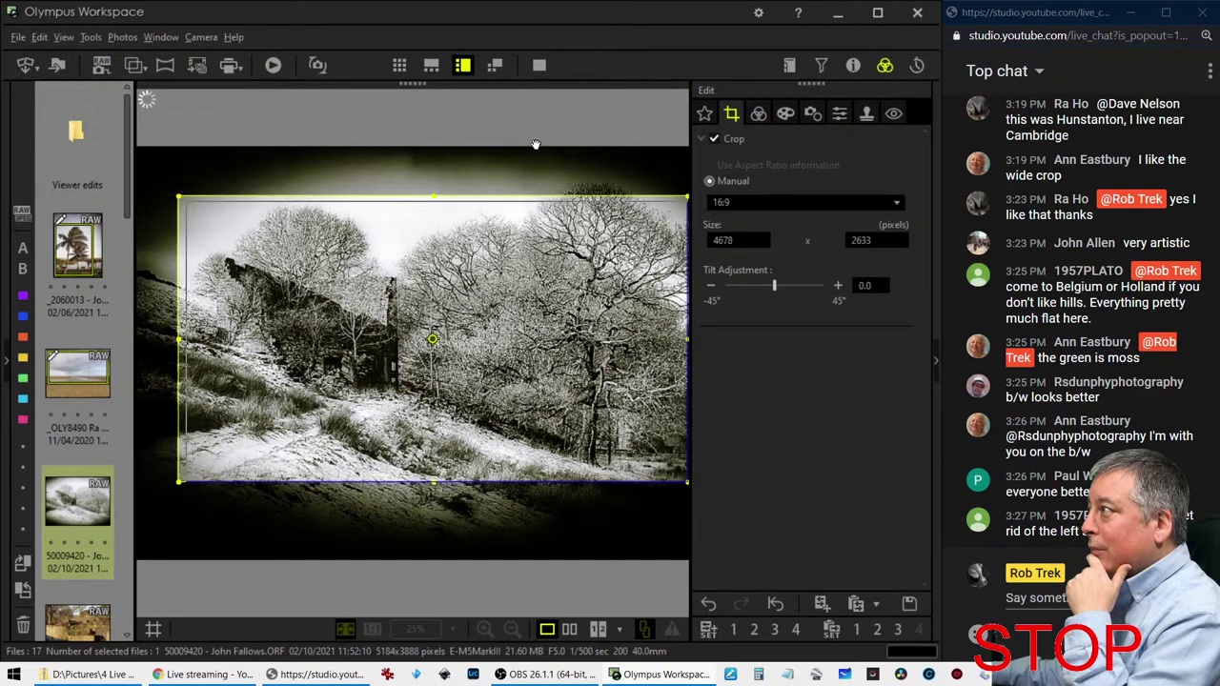
click(758, 113)
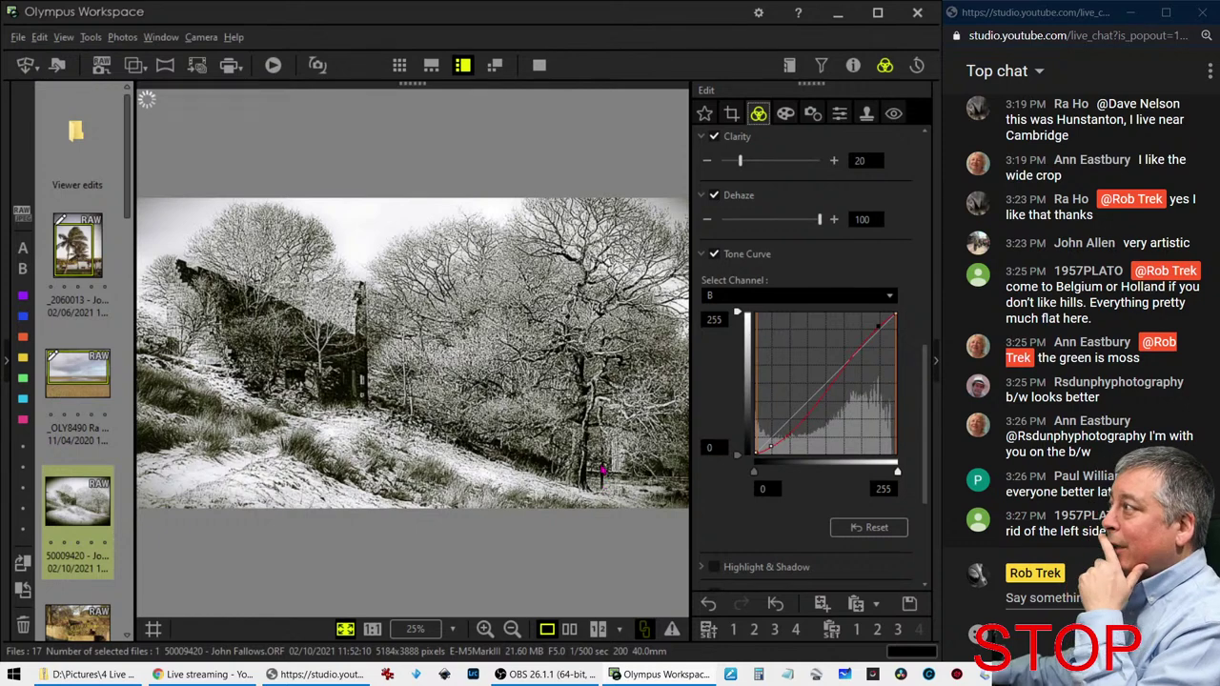
Enlarge the 16:9 crop up and to the left to 5083 × 2860 pixels
click(736, 119)
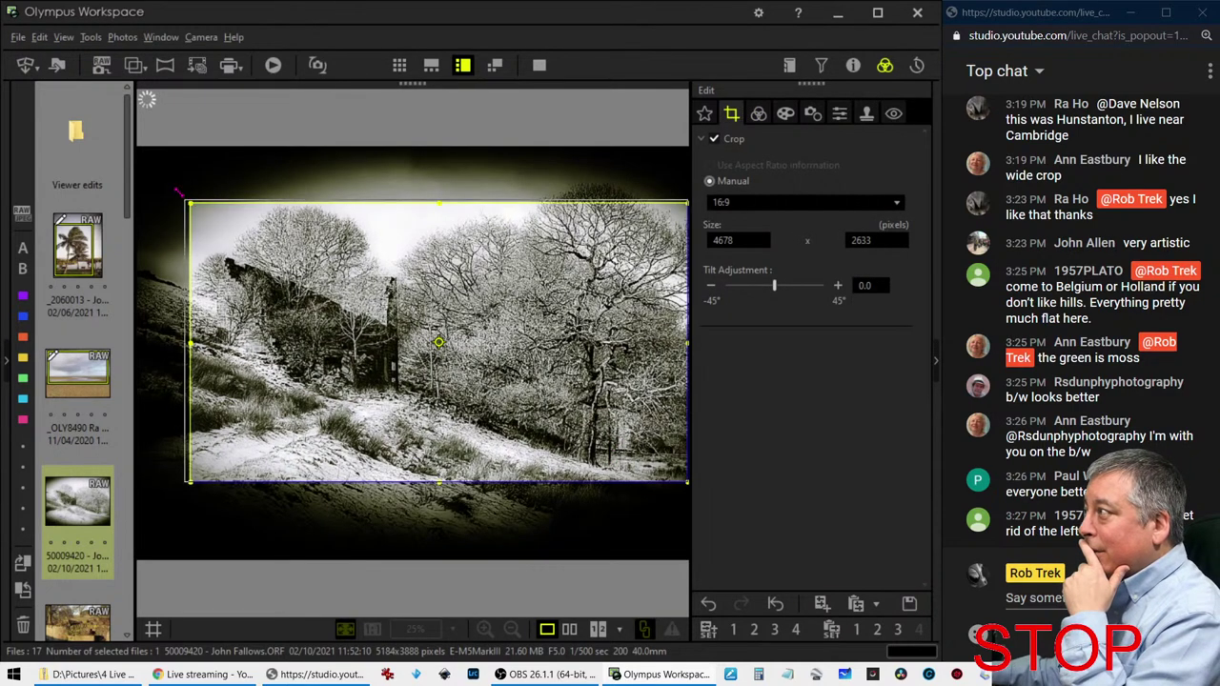
drag(189, 202, 147, 178)
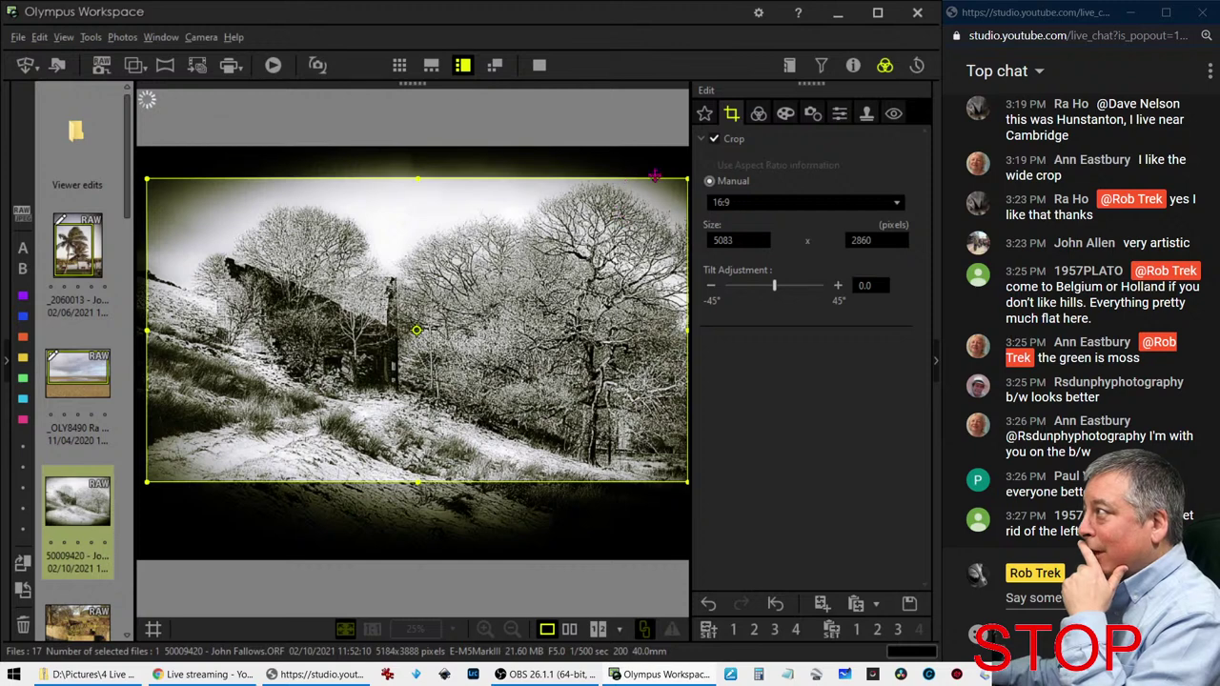
drag(603, 231, 603, 226)
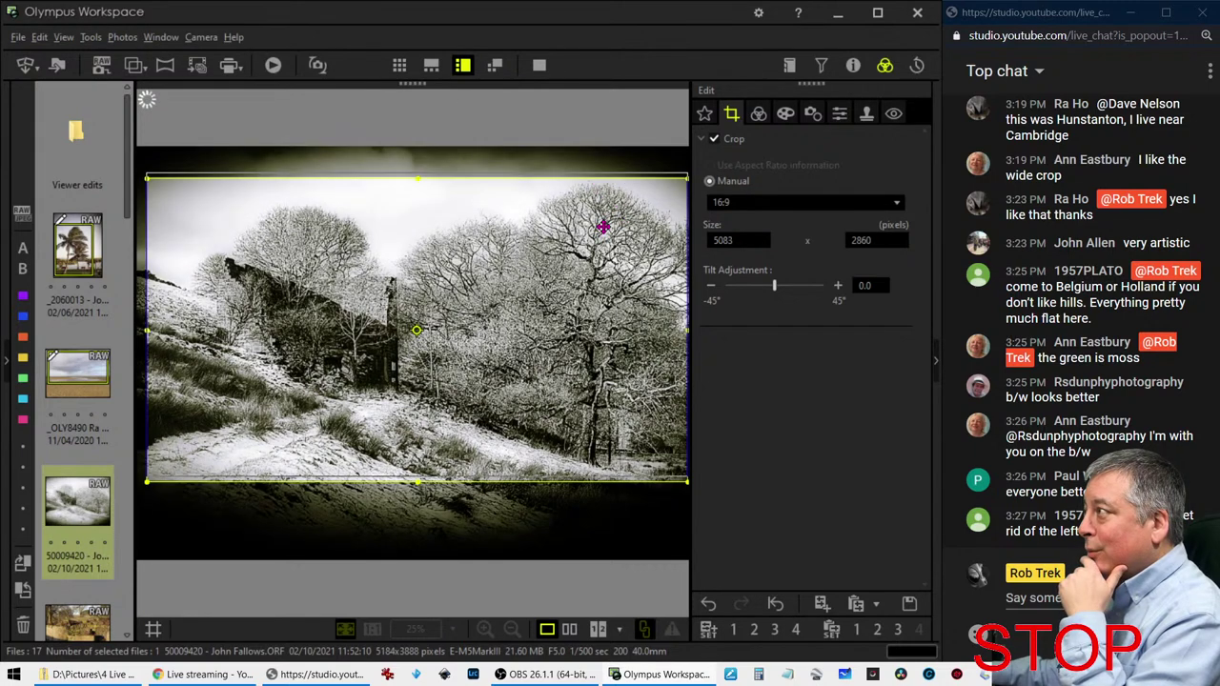
click(760, 203)
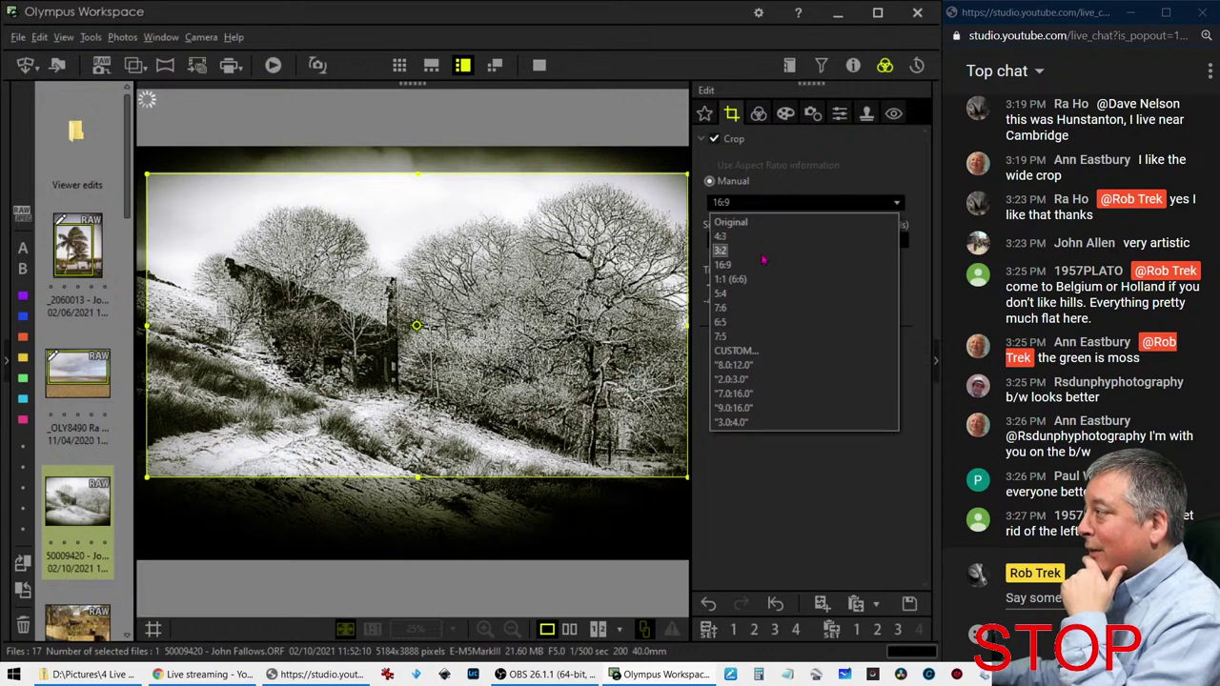
Switch the crop to 3:2, then resize and shift it to 4612 × 3073 and apply
click(764, 253)
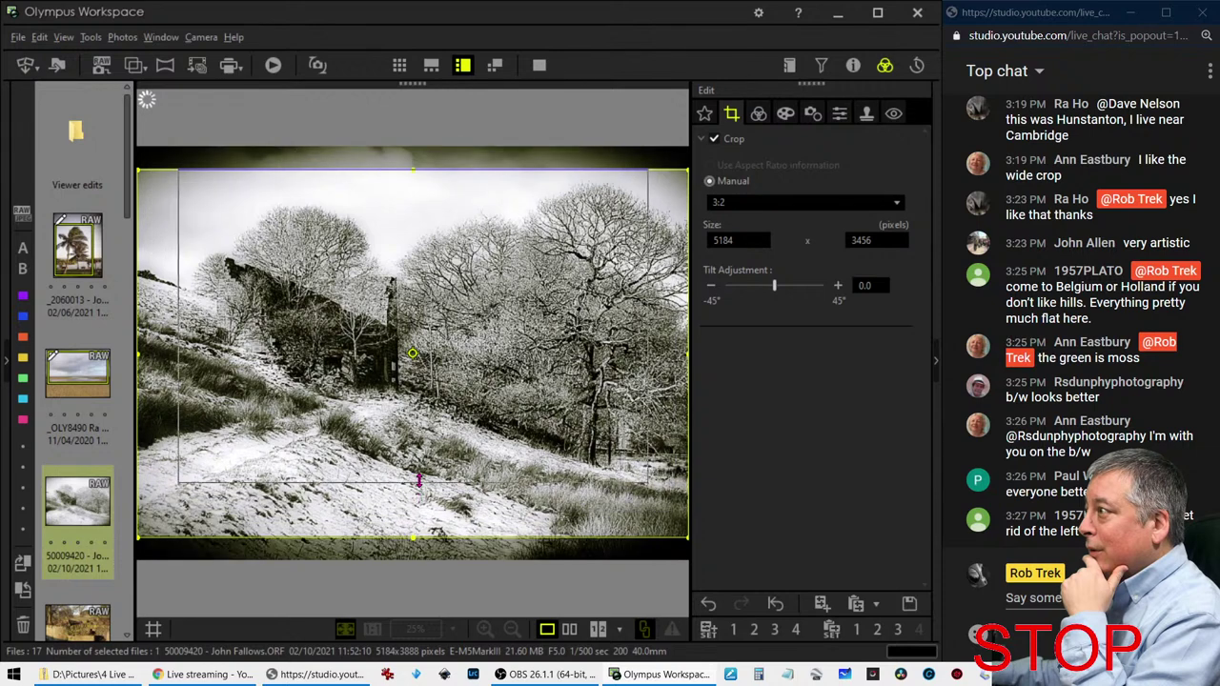
drag(412, 534, 413, 472)
drag(443, 427, 488, 427)
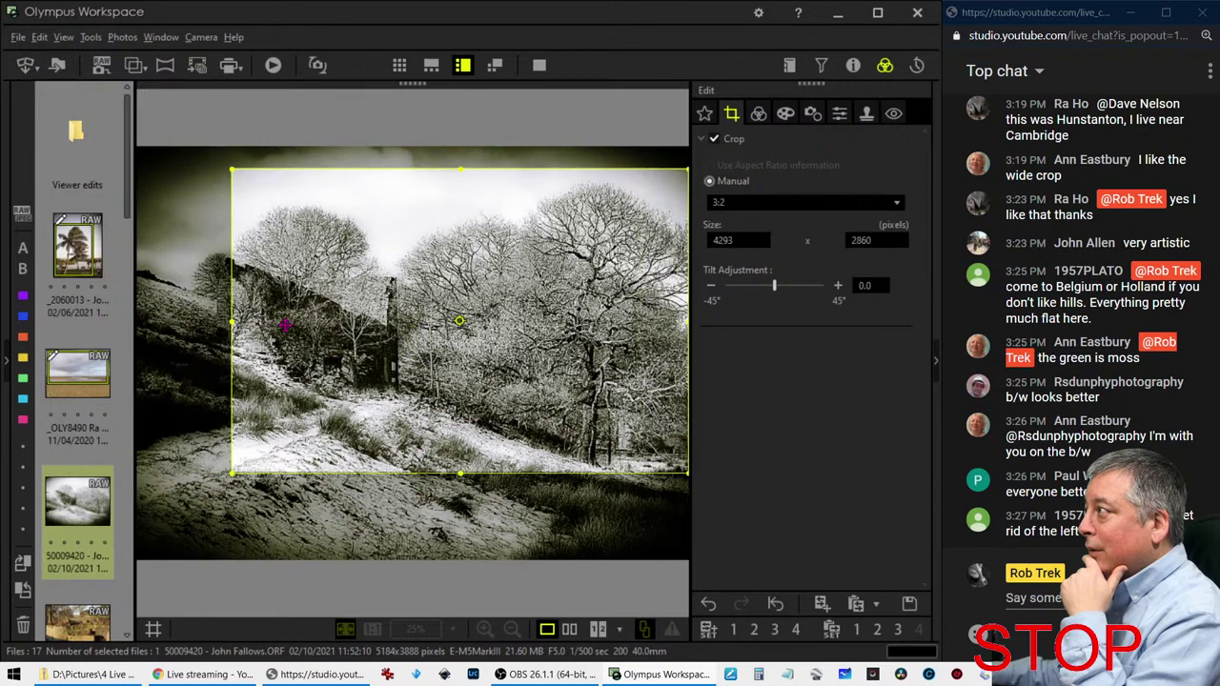
drag(235, 324, 202, 322)
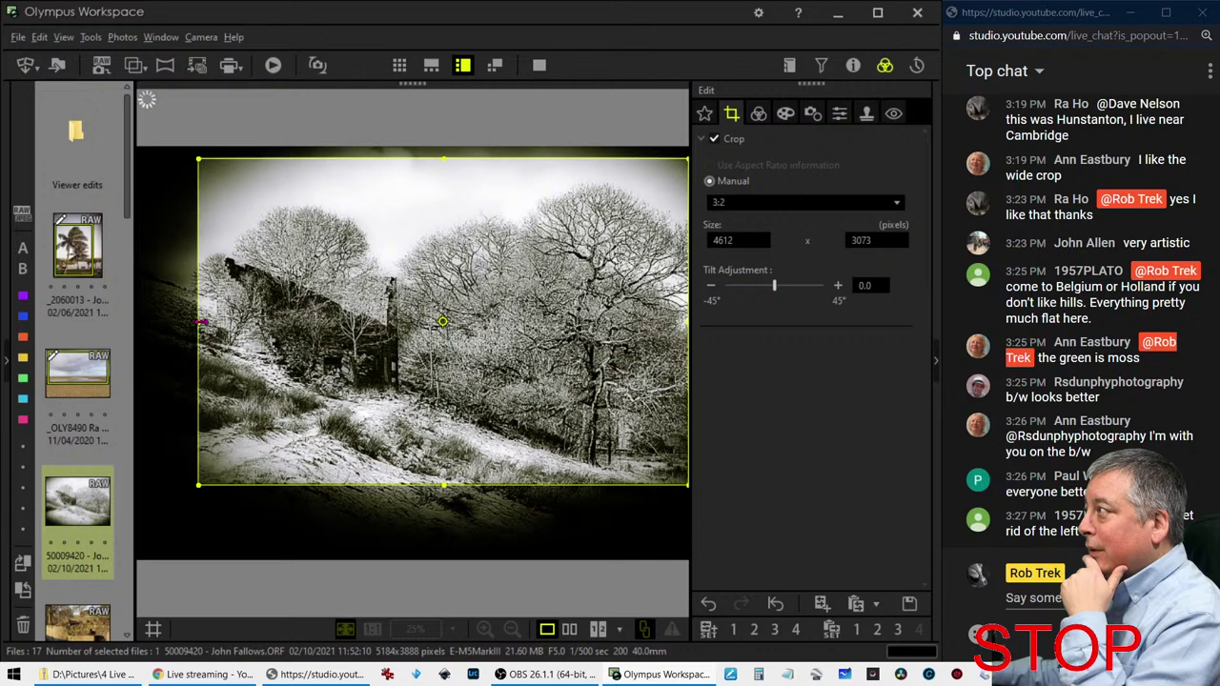
click(760, 113)
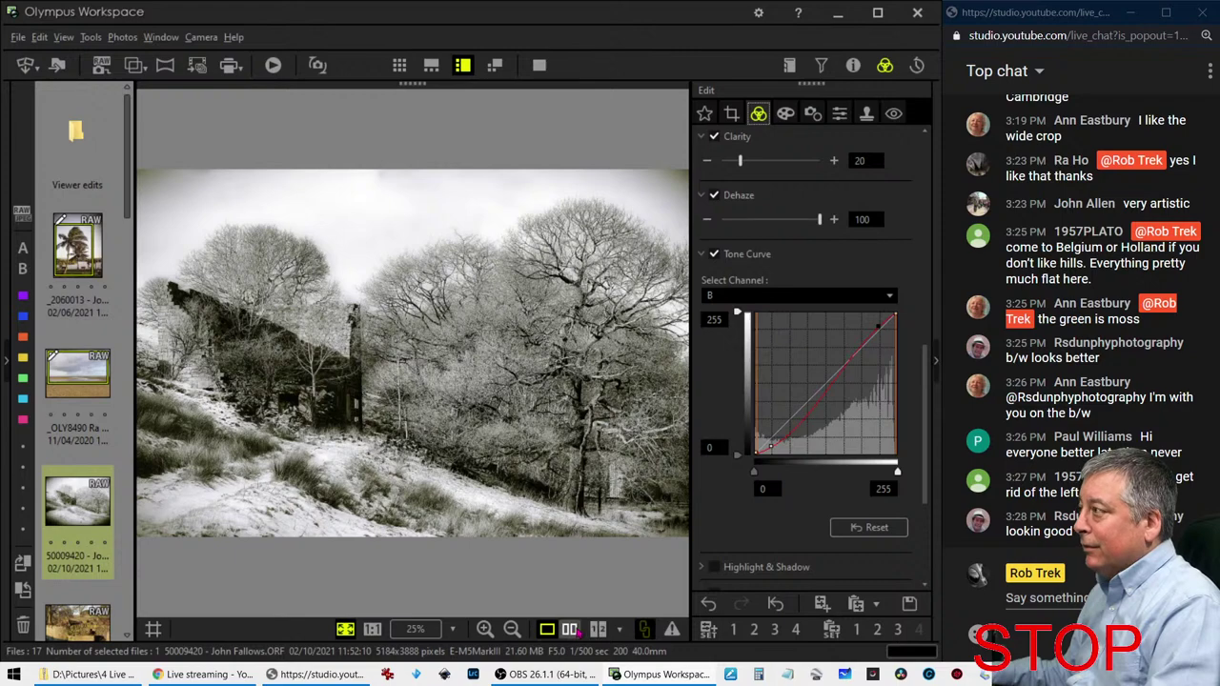
Compare the edited snow scene full screen against its colour original, then open photo 50009634
click(569, 630)
click(539, 65)
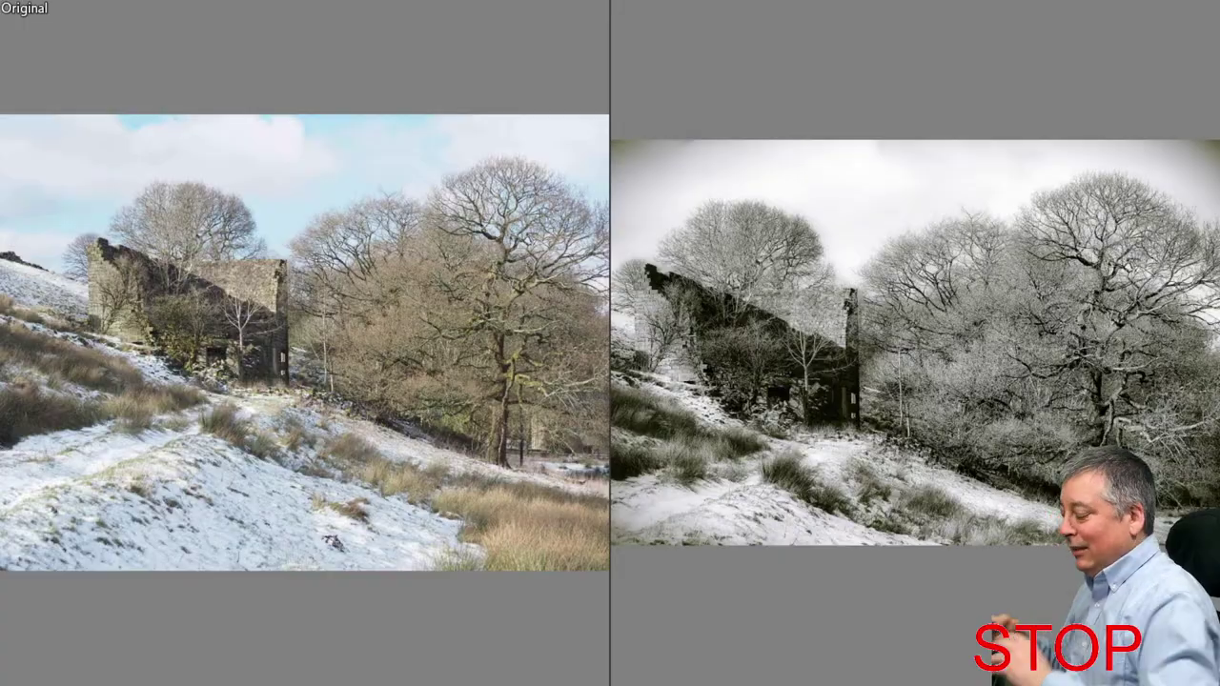
key(Escape)
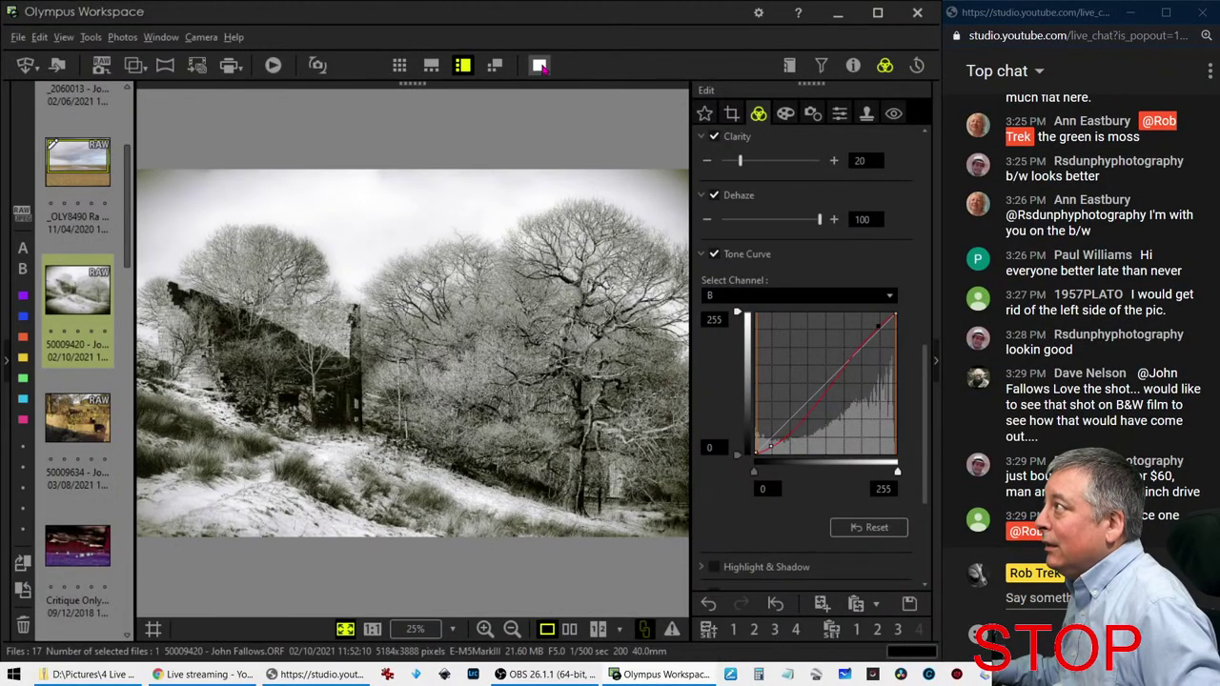
click(538, 65)
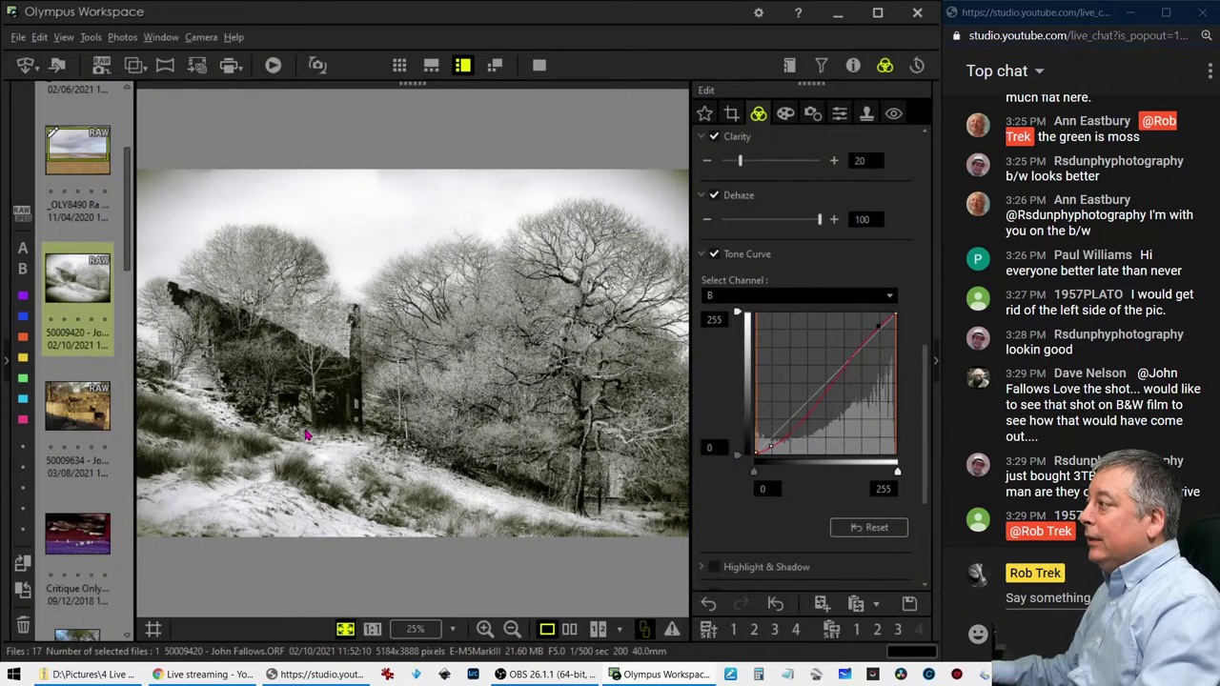
click(72, 414)
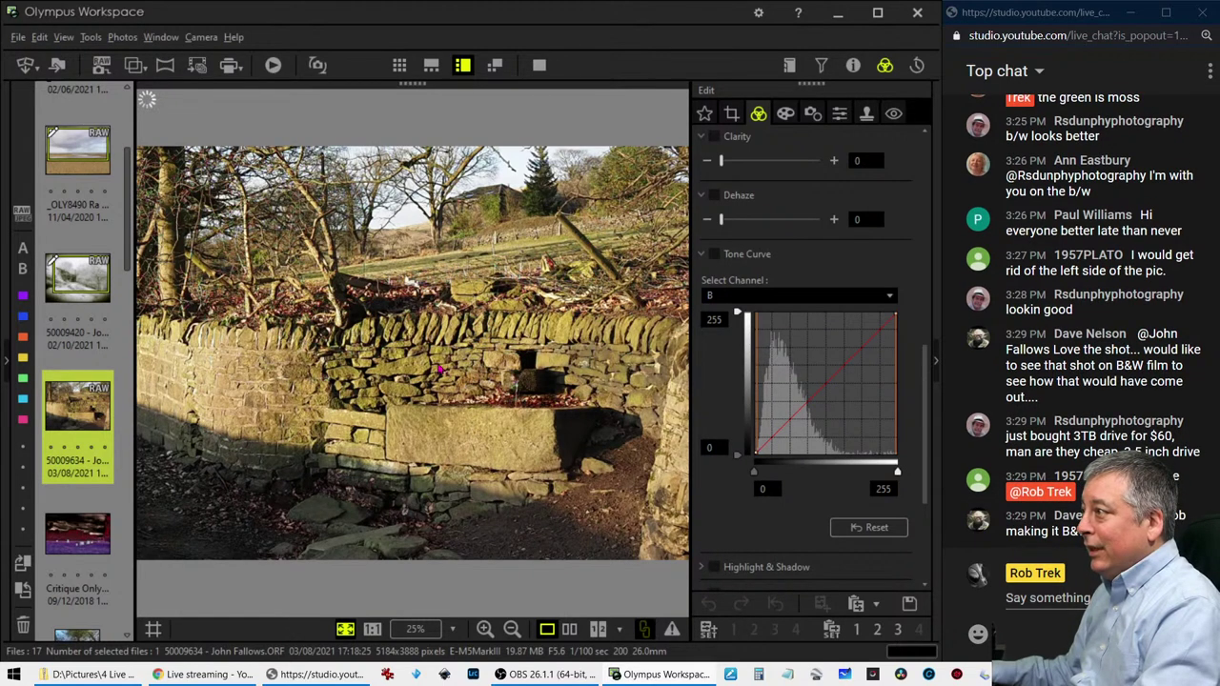
click(852, 66)
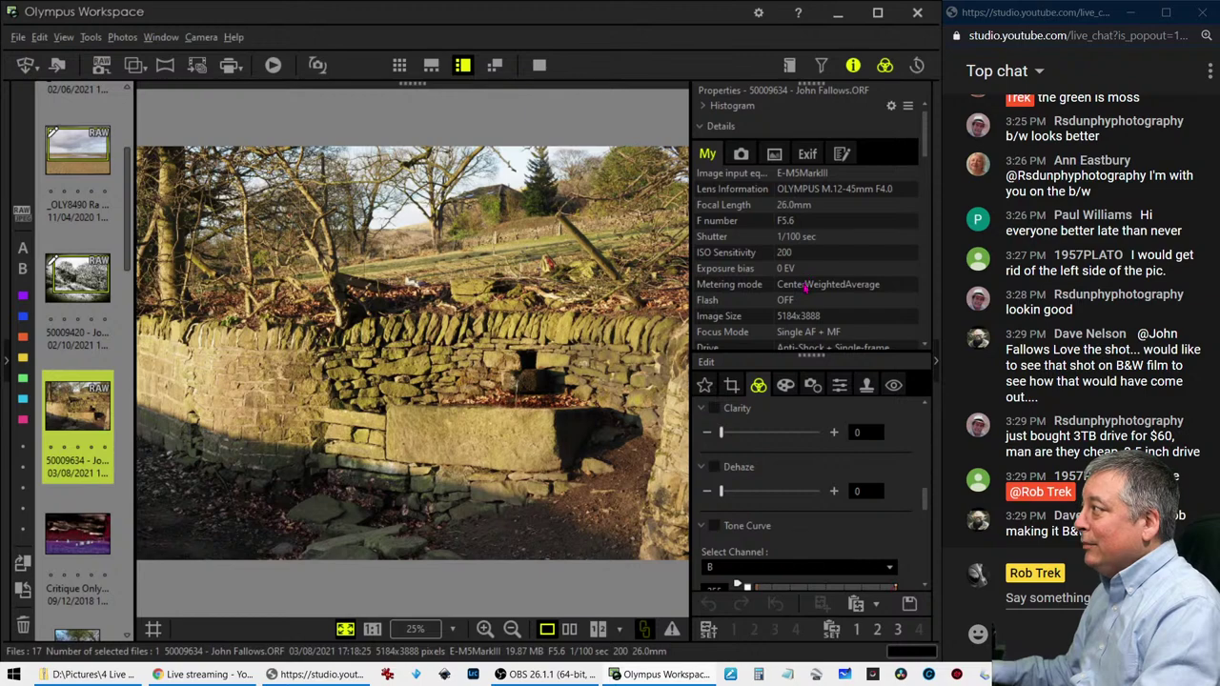
click(853, 66)
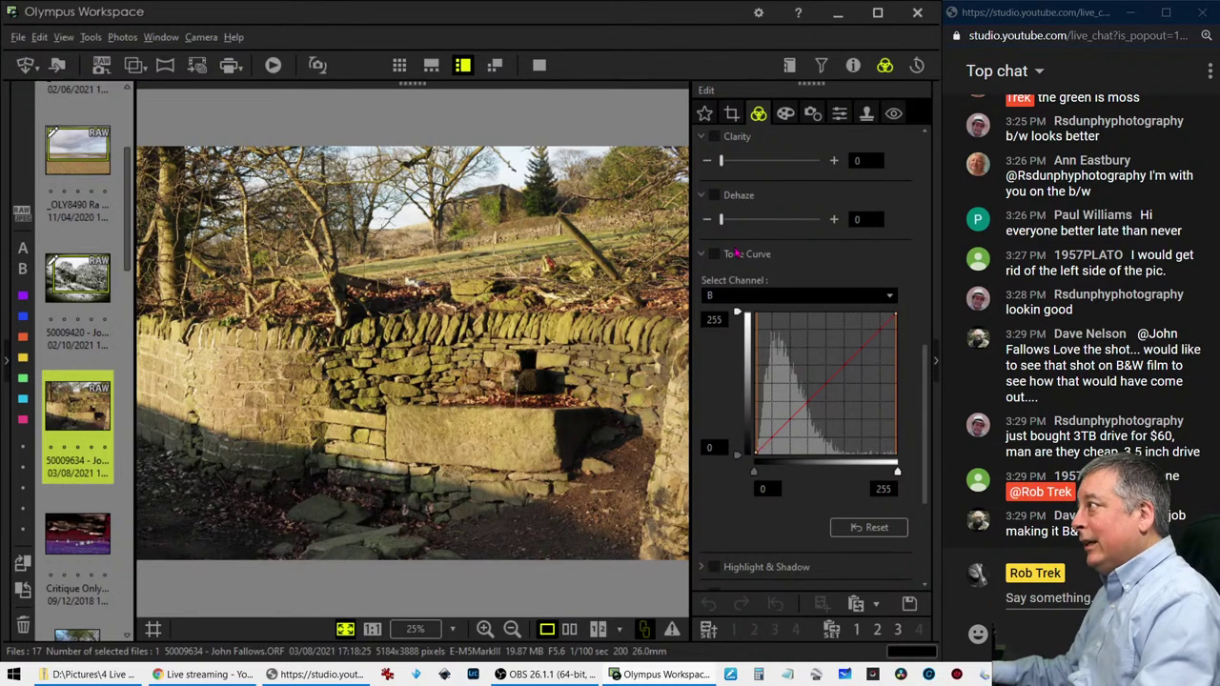
scroll(777, 249, up, 2)
scroll(777, 253, up, 3)
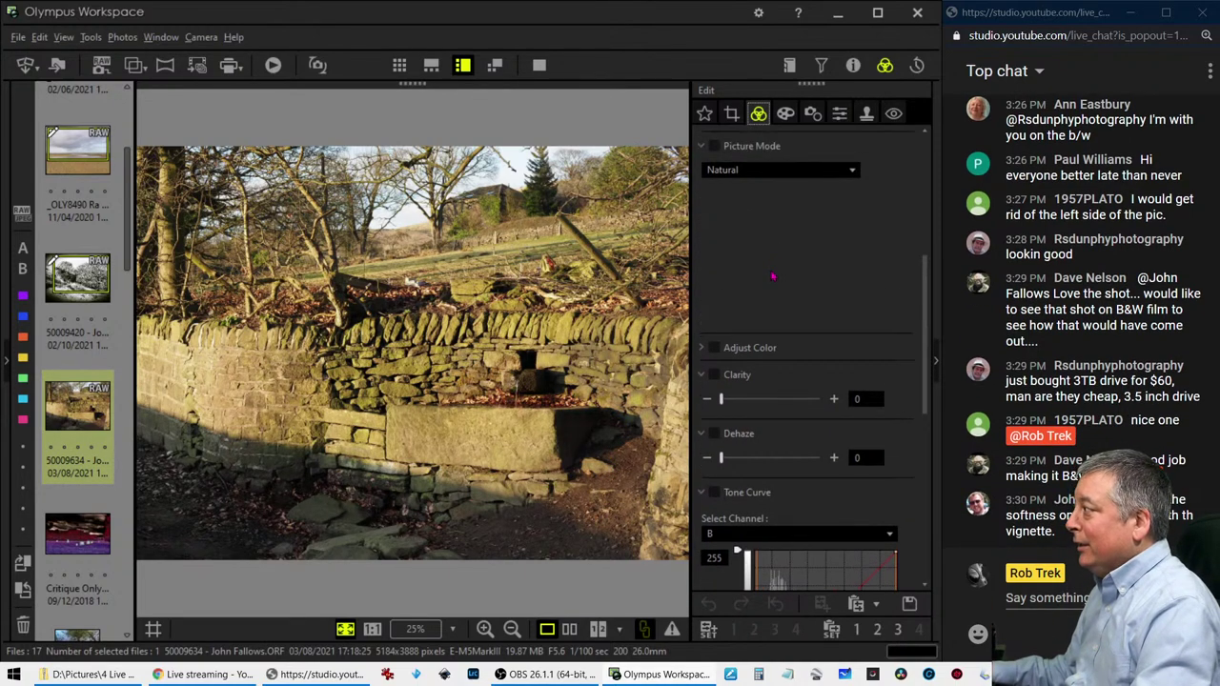
Set Picture Mode to Monotone with Dehaze at 100 and Clarity at 12
click(753, 218)
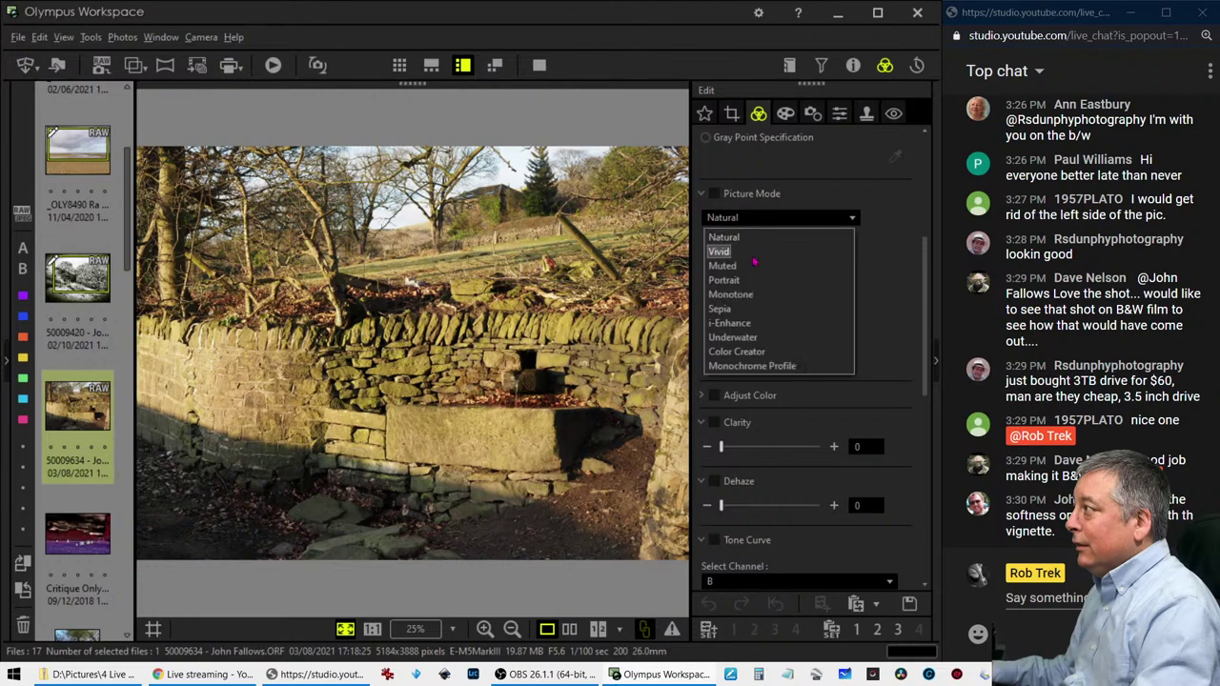
click(746, 294)
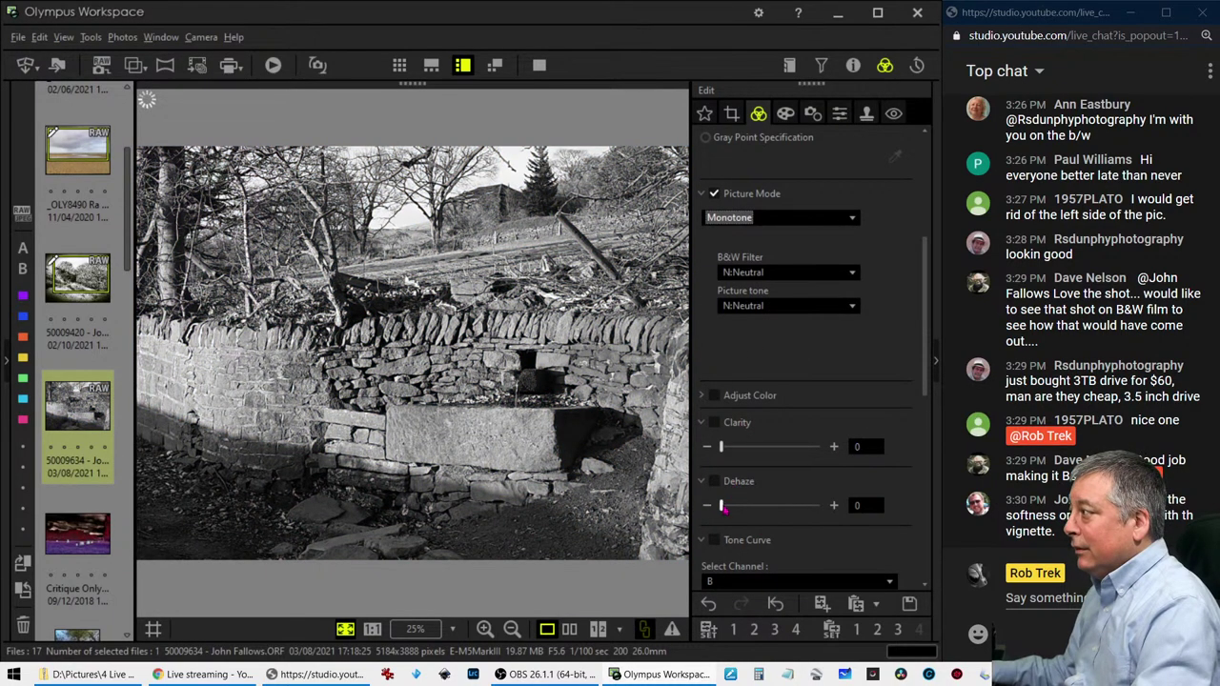
drag(724, 510, 831, 517)
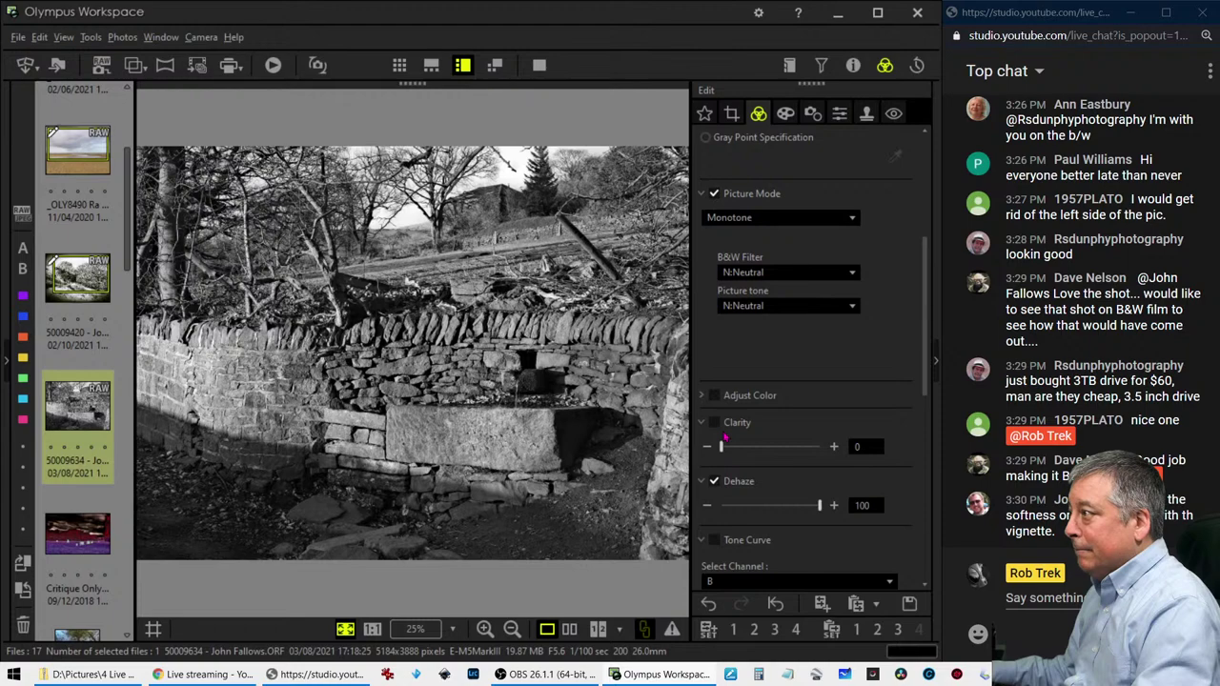
drag(728, 448, 733, 449)
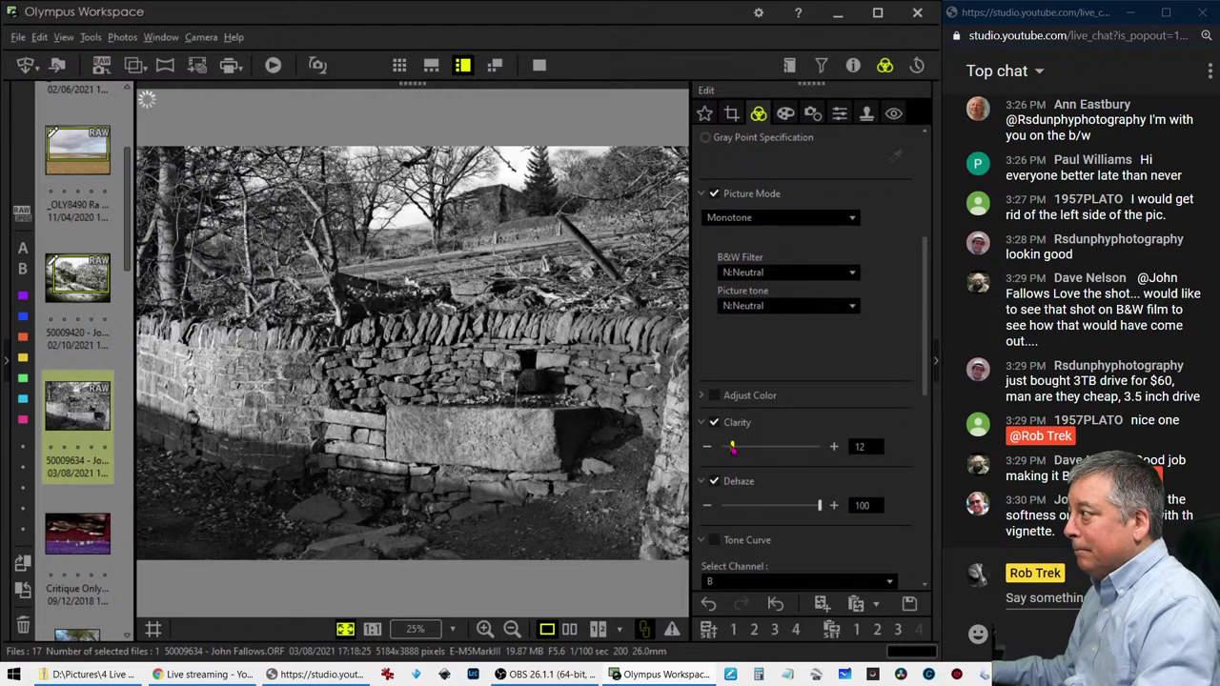
Set the Tone Curve channel to RGB
scroll(869, 471, down, 1)
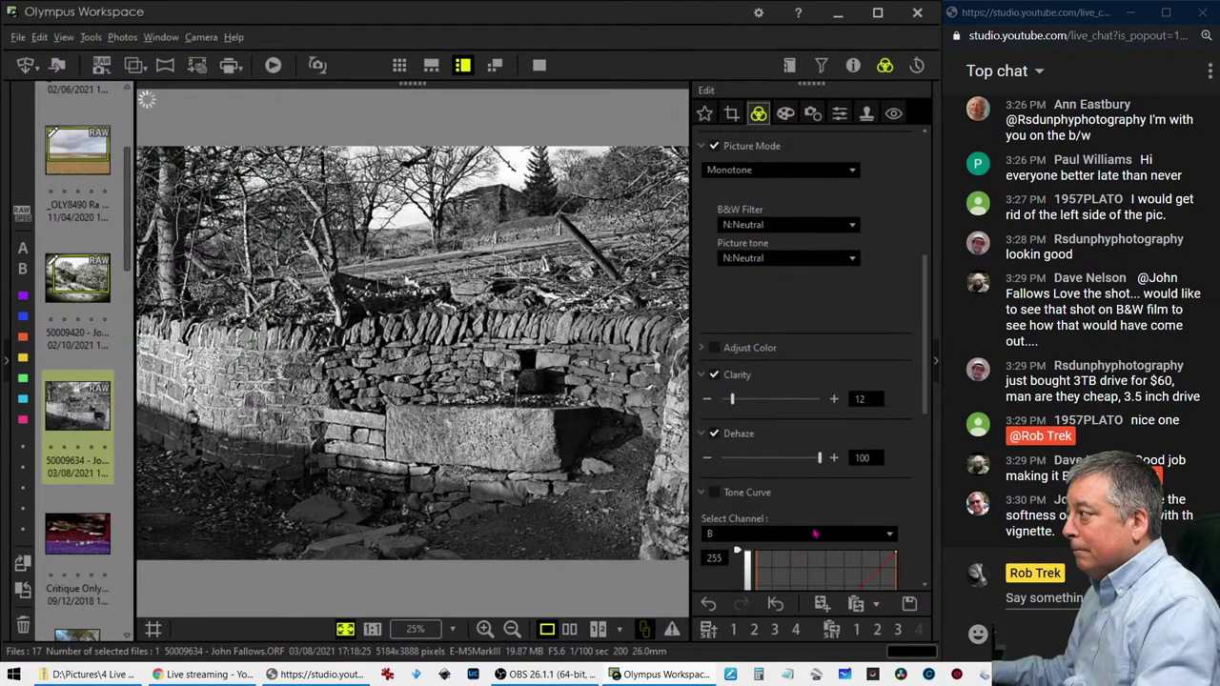
click(816, 532)
click(791, 554)
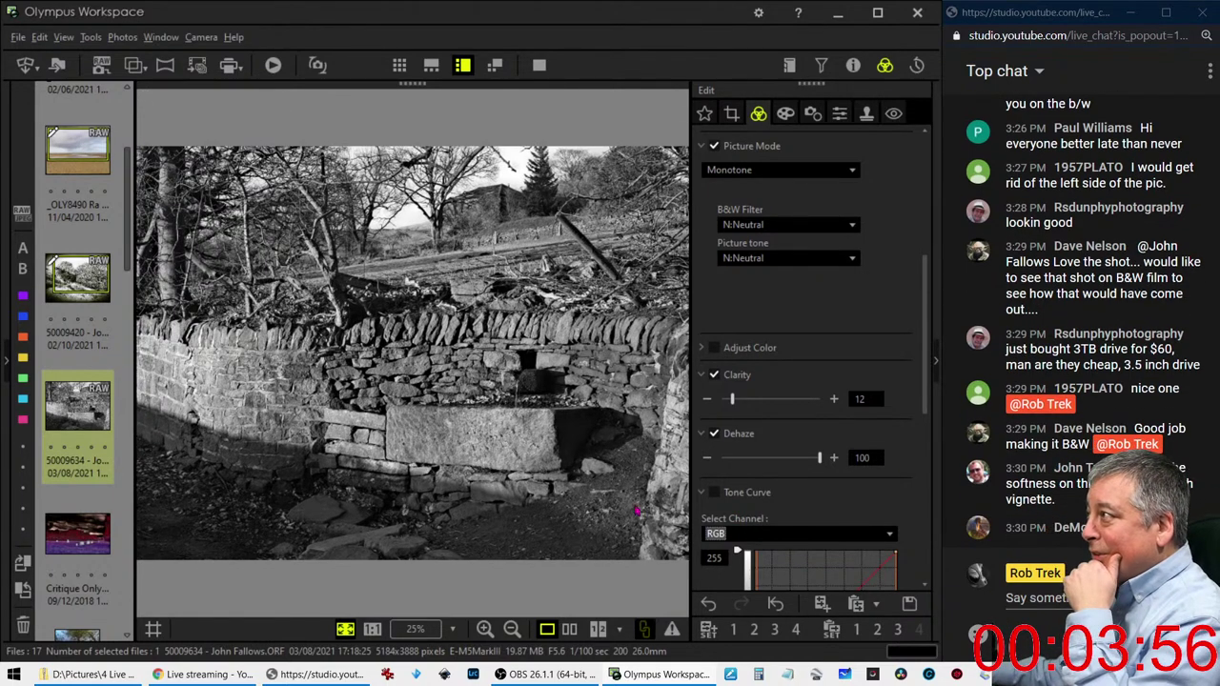
click(488, 198)
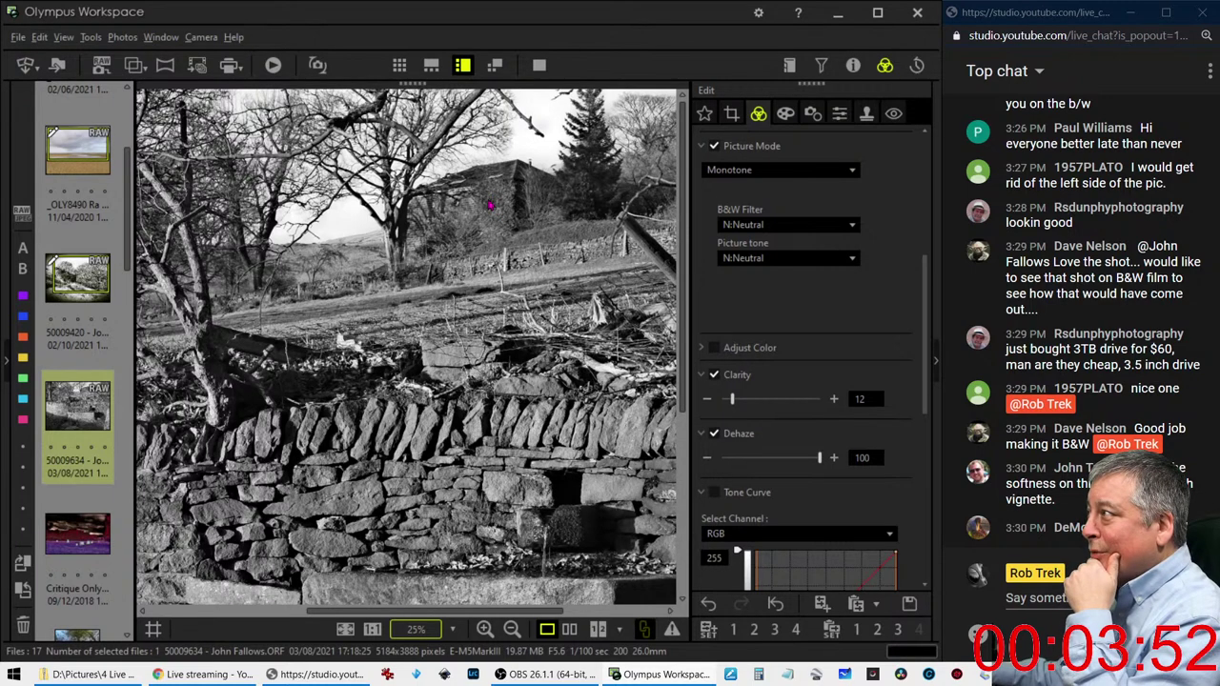
key(ctrl+0)
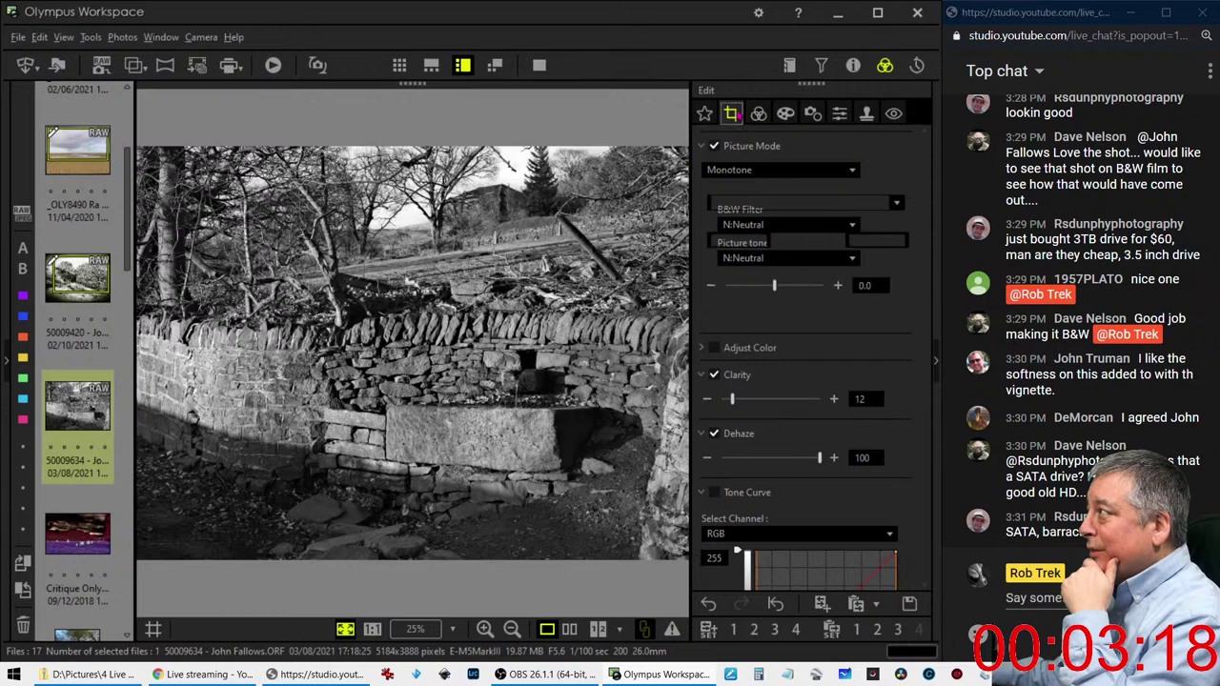
Crop to a 1:1 square of 3367 pixels shifted right over the wall, then apply
click(731, 113)
click(810, 206)
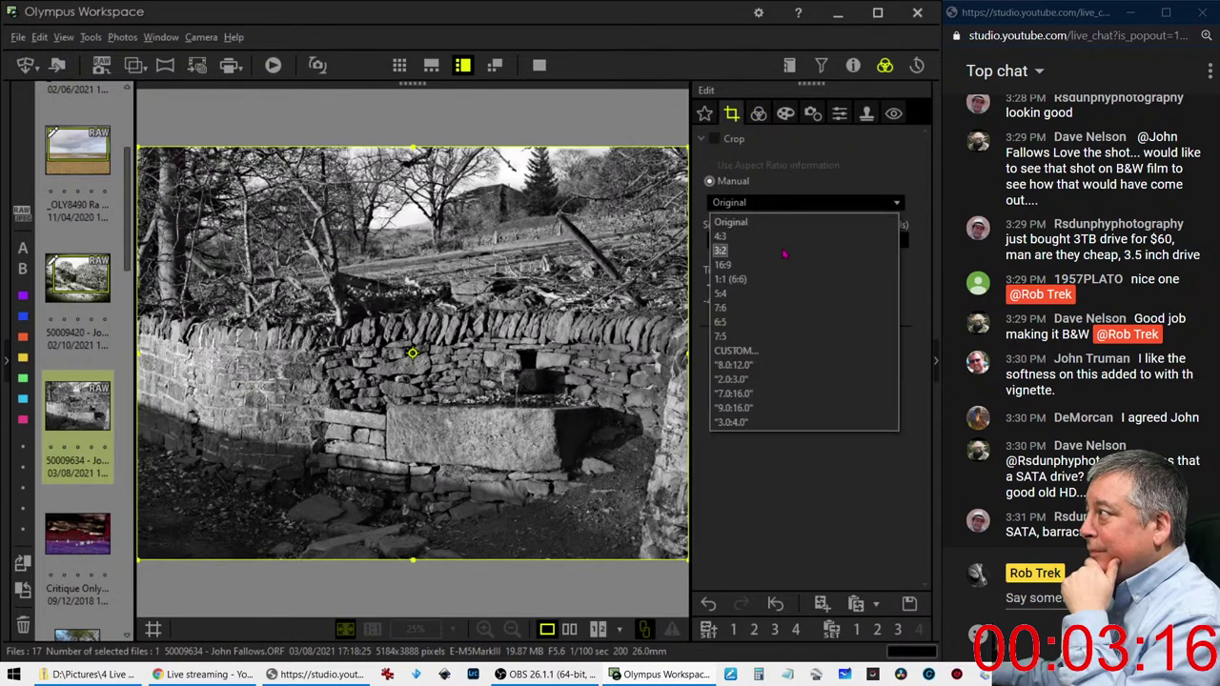
click(730, 279)
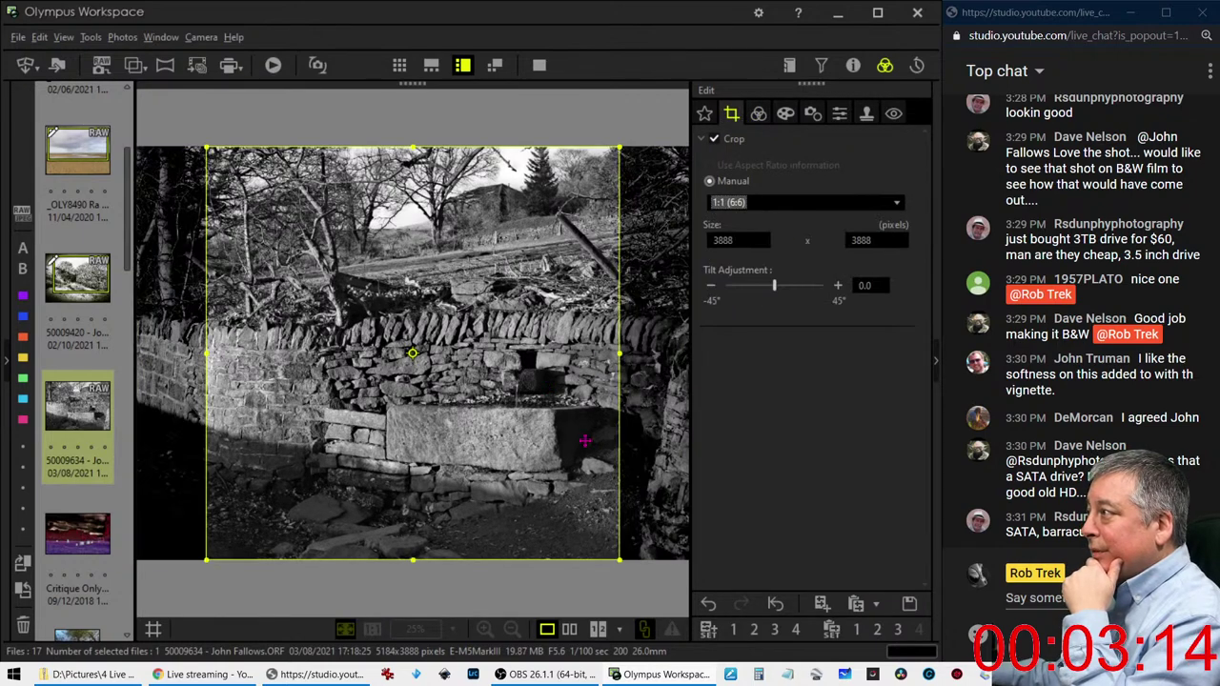
drag(412, 560, 419, 507)
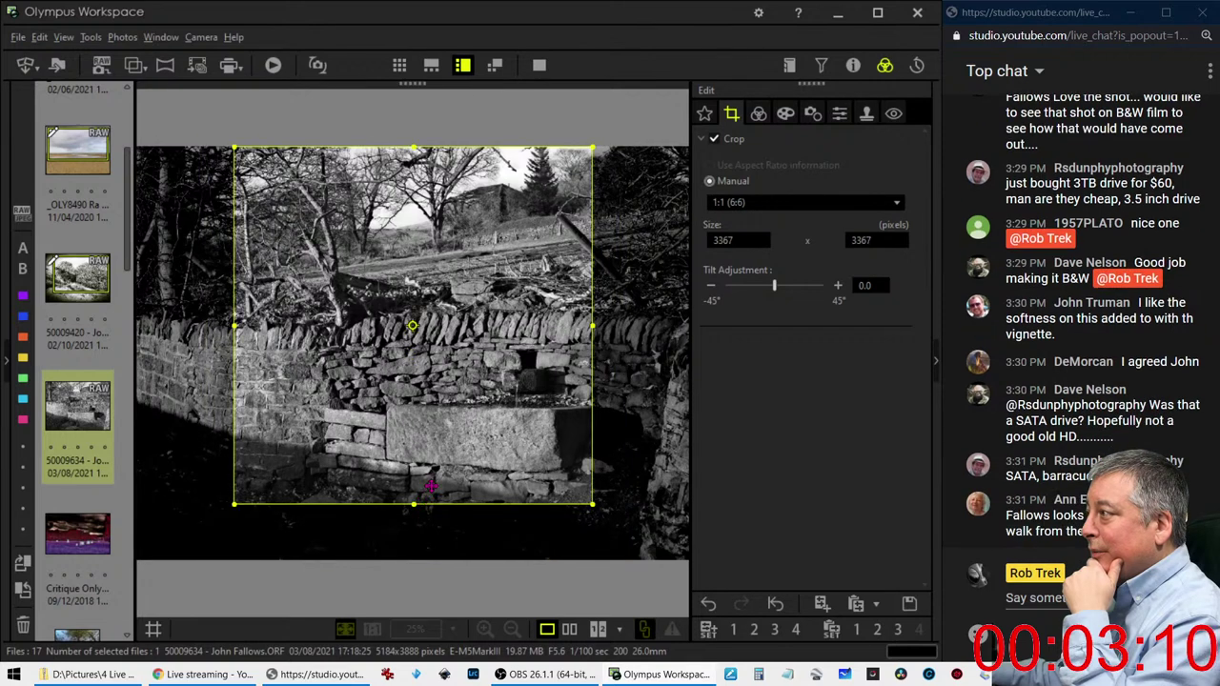
mouse_move(438, 473)
mouse_down()
mouse_move(477, 469)
mouse_move(497, 429)
mouse_up()
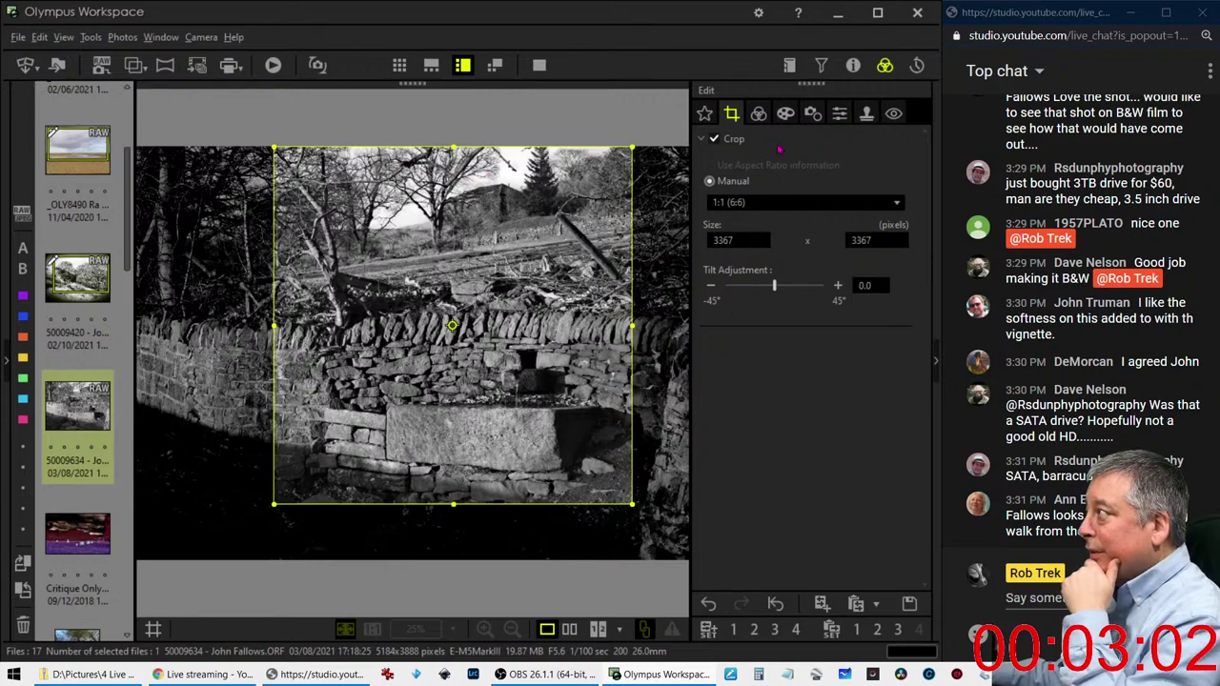
click(758, 113)
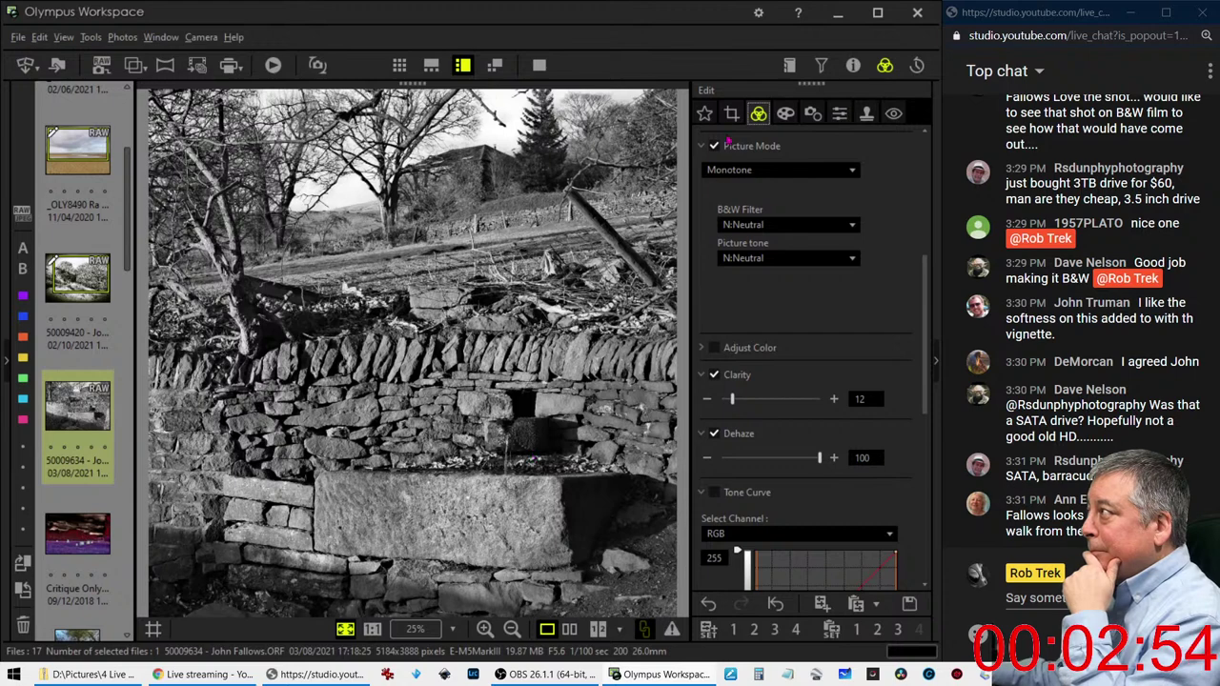
Recrop to a 4:3 portrait frame of 2698 × 3599 moved right over the wall, and apply
click(731, 115)
click(743, 206)
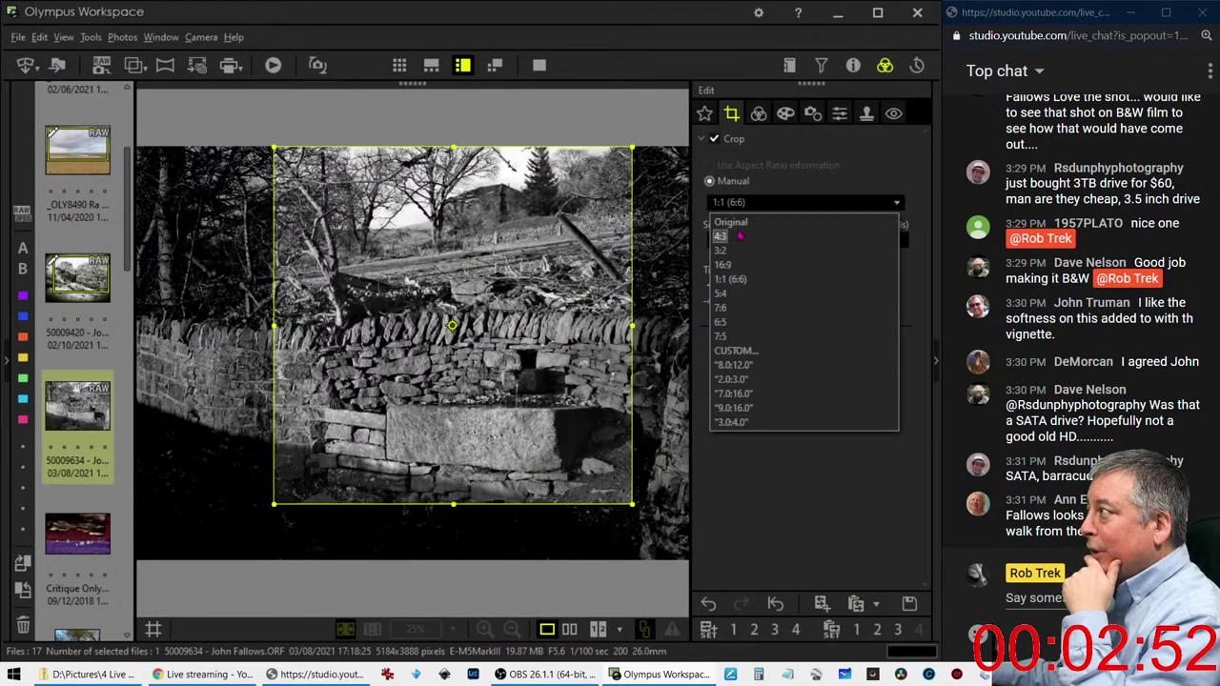
click(740, 238)
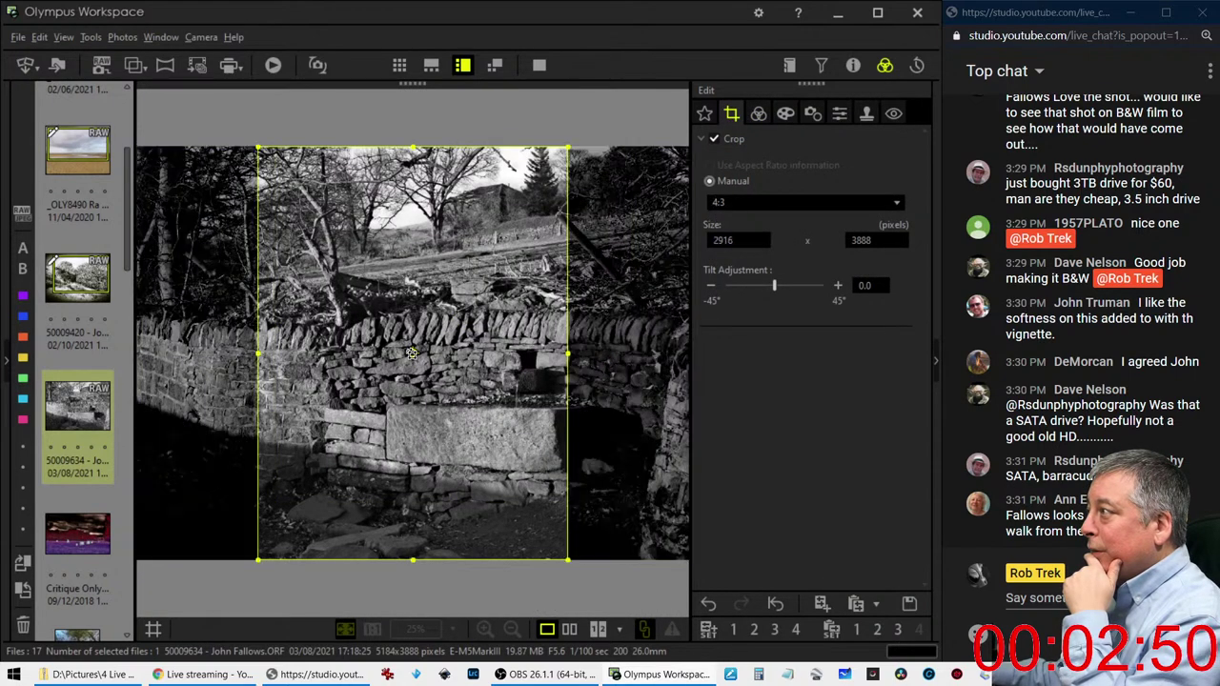
drag(474, 343, 522, 345)
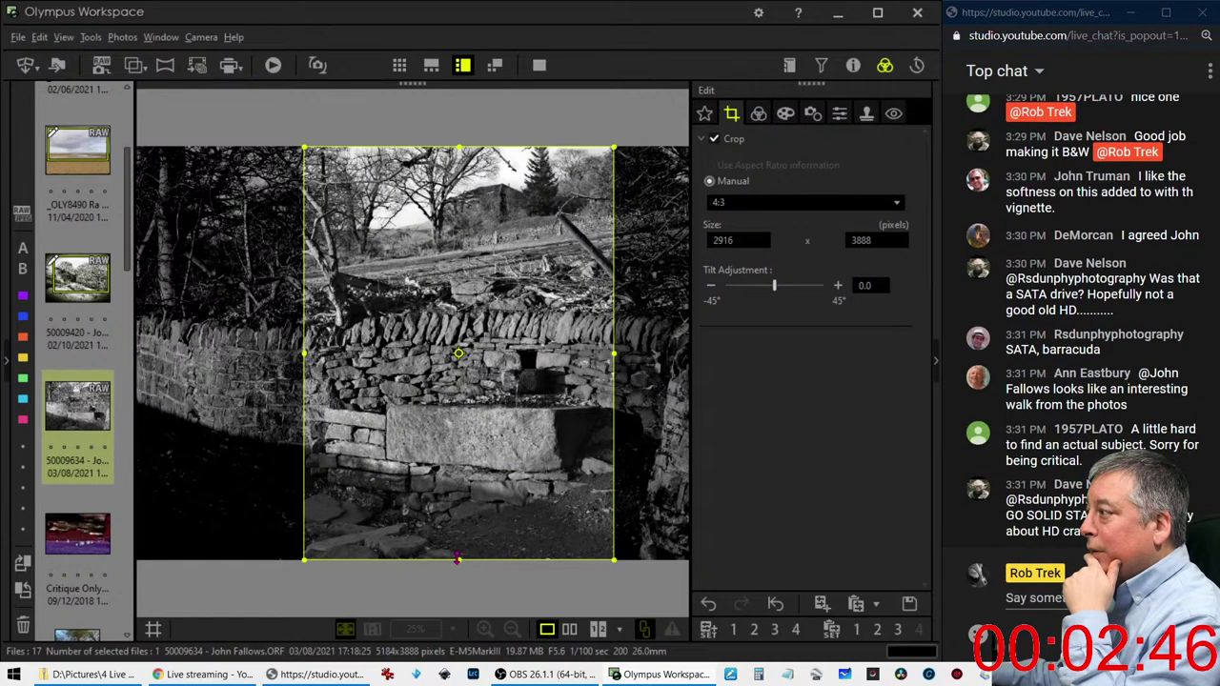
drag(457, 559, 459, 528)
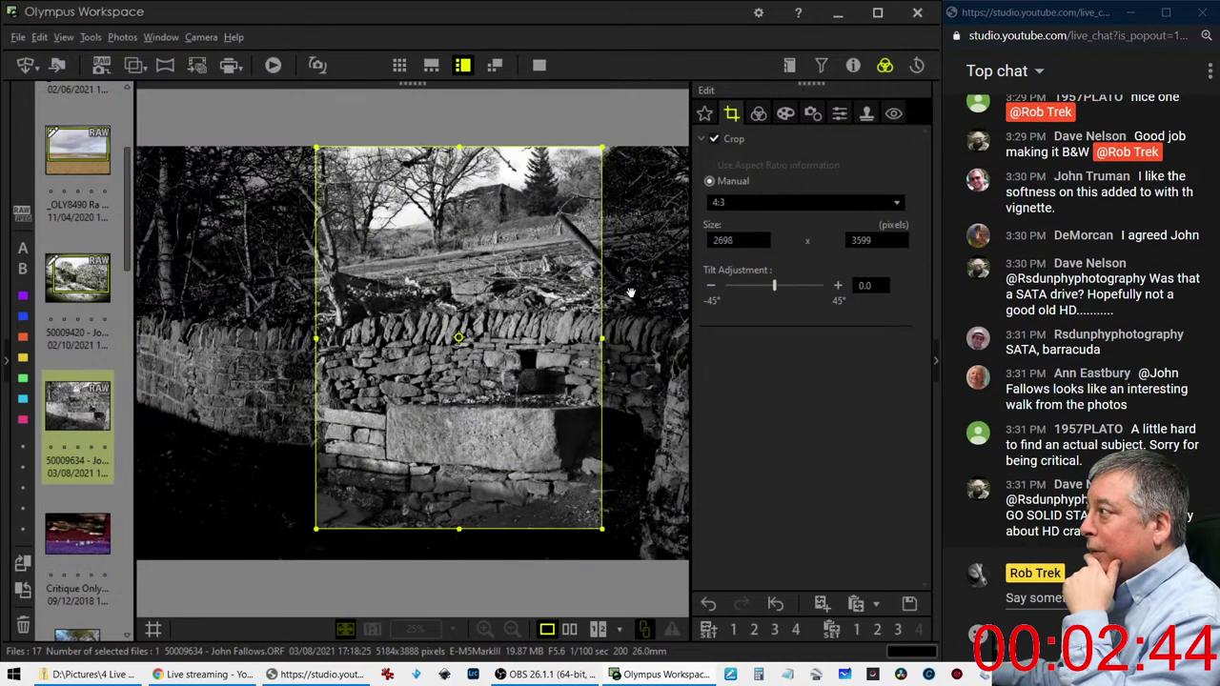
click(759, 114)
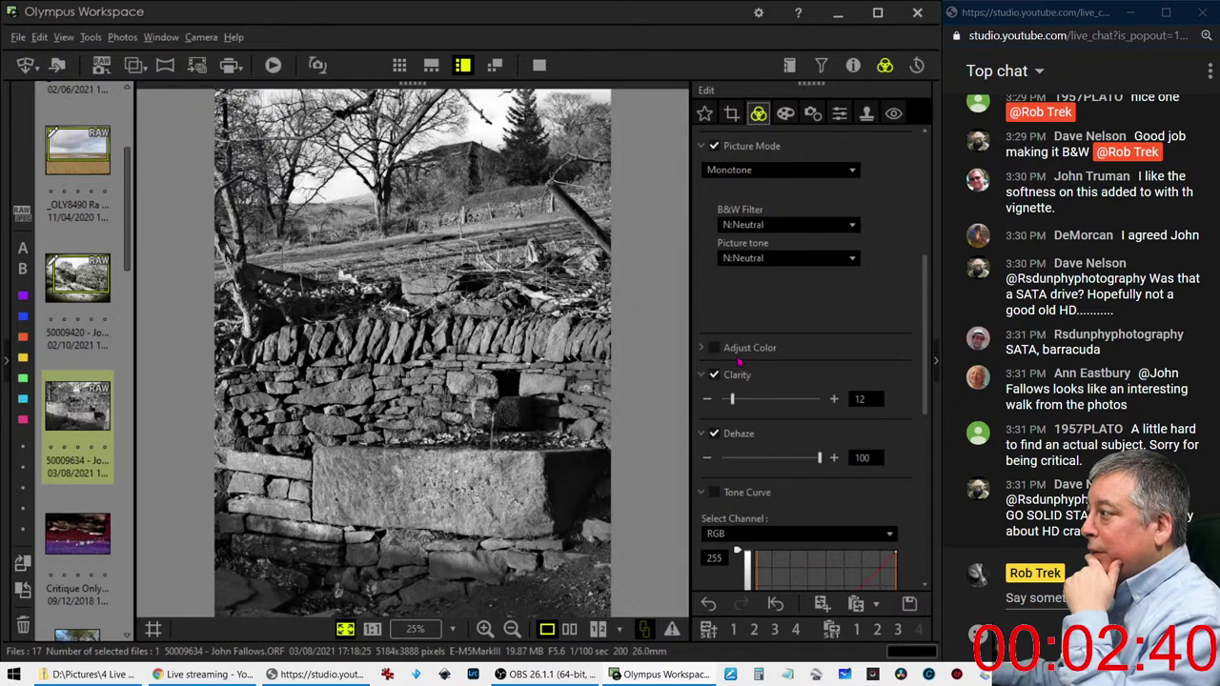
Pull the RGB tone curve's shadow point down to darken the shadows
scroll(762, 361, down, 1)
scroll(772, 366, down, 2)
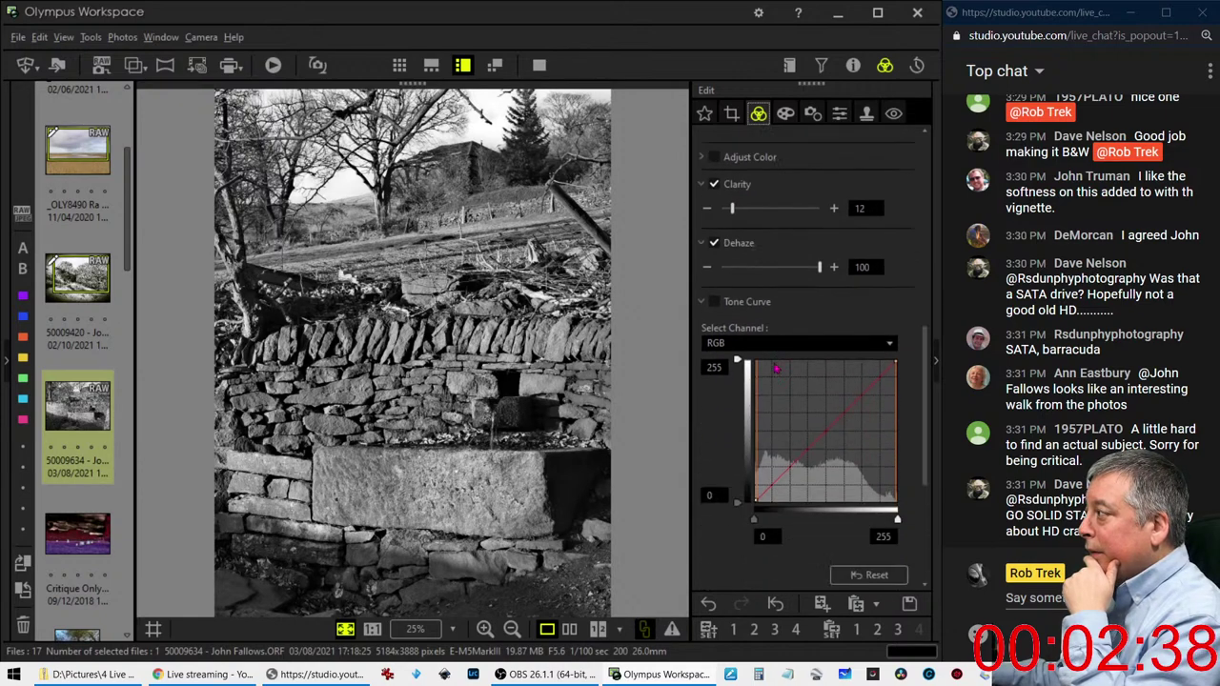
scroll(779, 368, down, 2)
drag(791, 451, 783, 467)
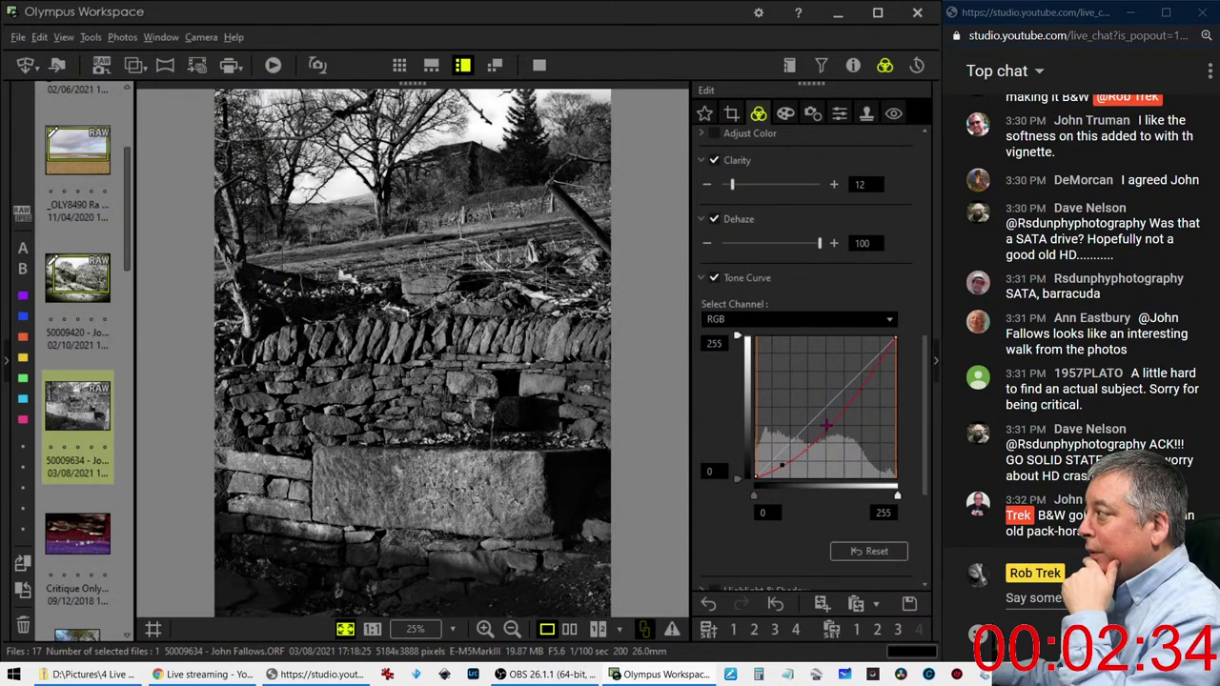
Shape the RGB curve into an S: lift the upper point, deepen and fine-tune the shadow point
drag(825, 429, 824, 413)
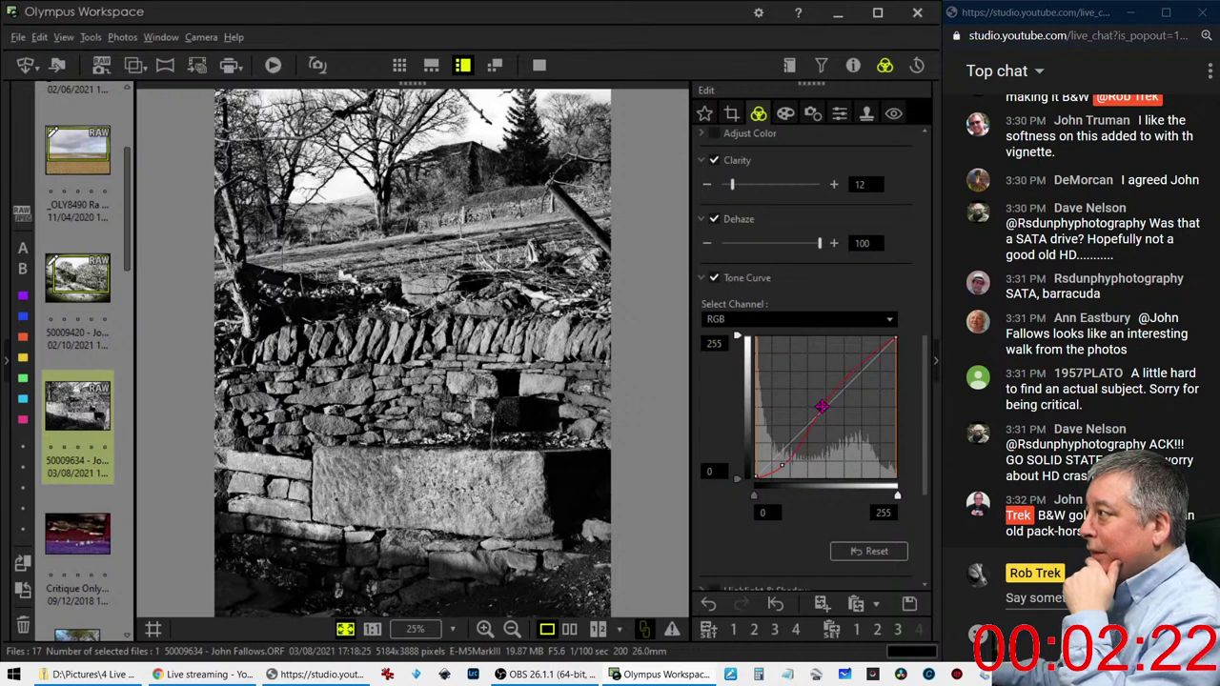
drag(782, 465, 803, 476)
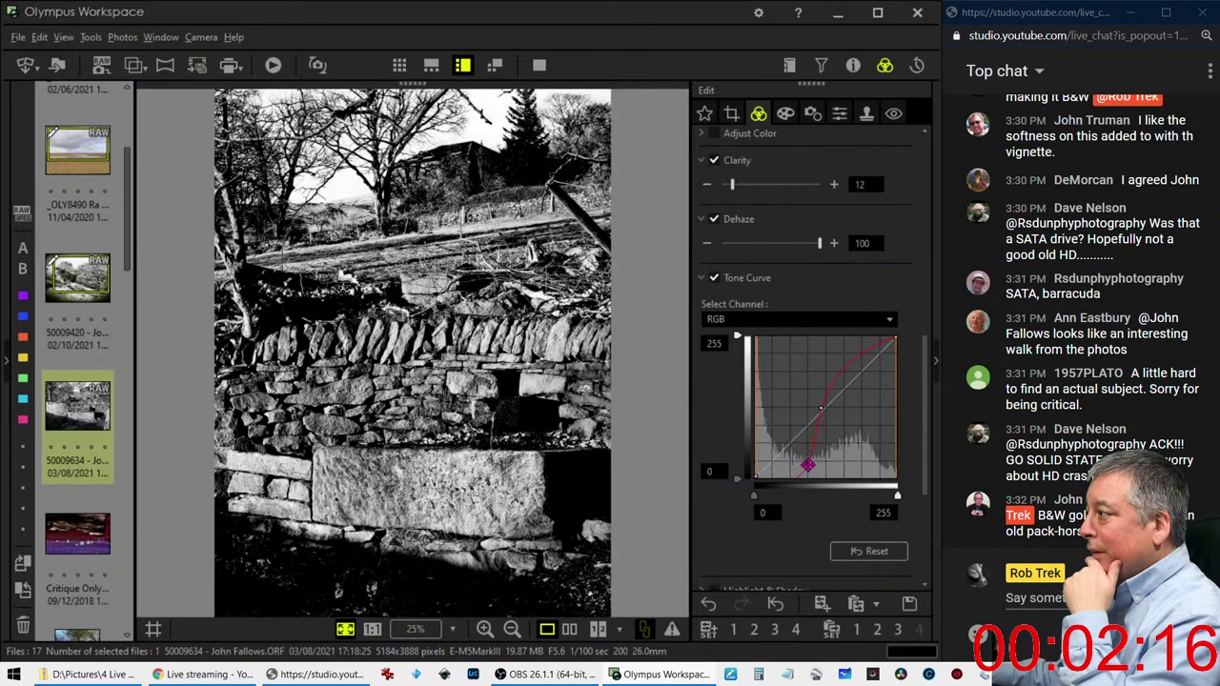
mouse_move(803, 475)
mouse_down()
mouse_move(811, 464)
mouse_move(795, 463)
mouse_up()
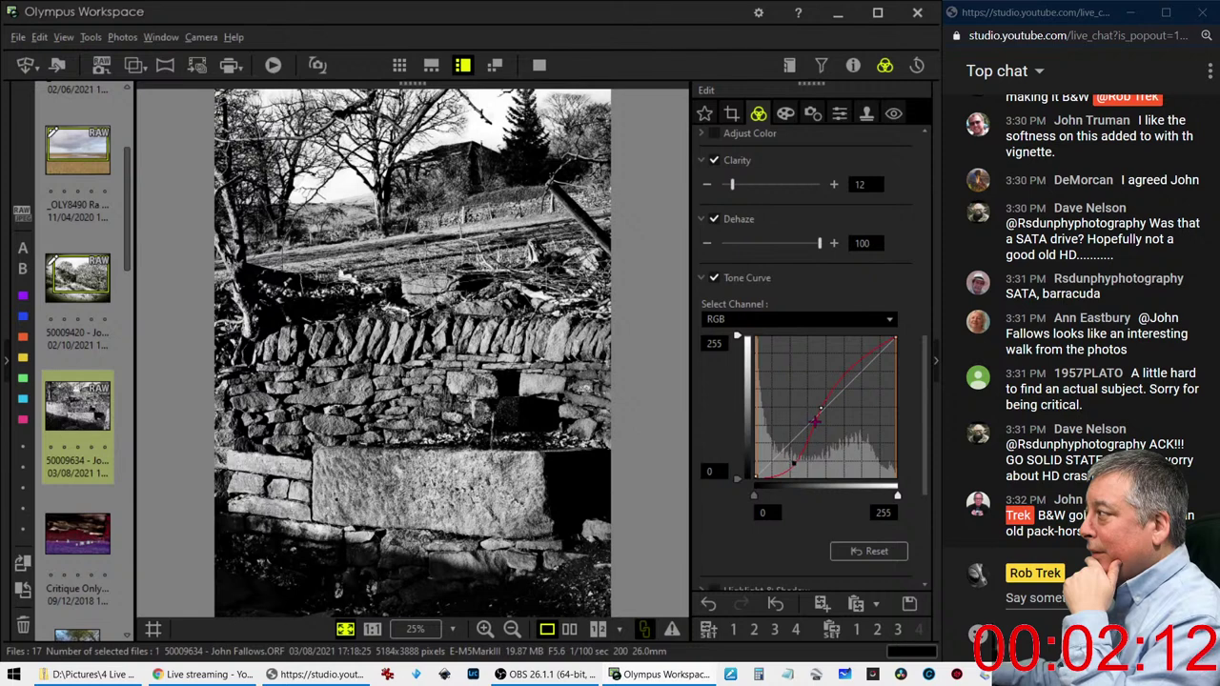
drag(817, 410, 831, 390)
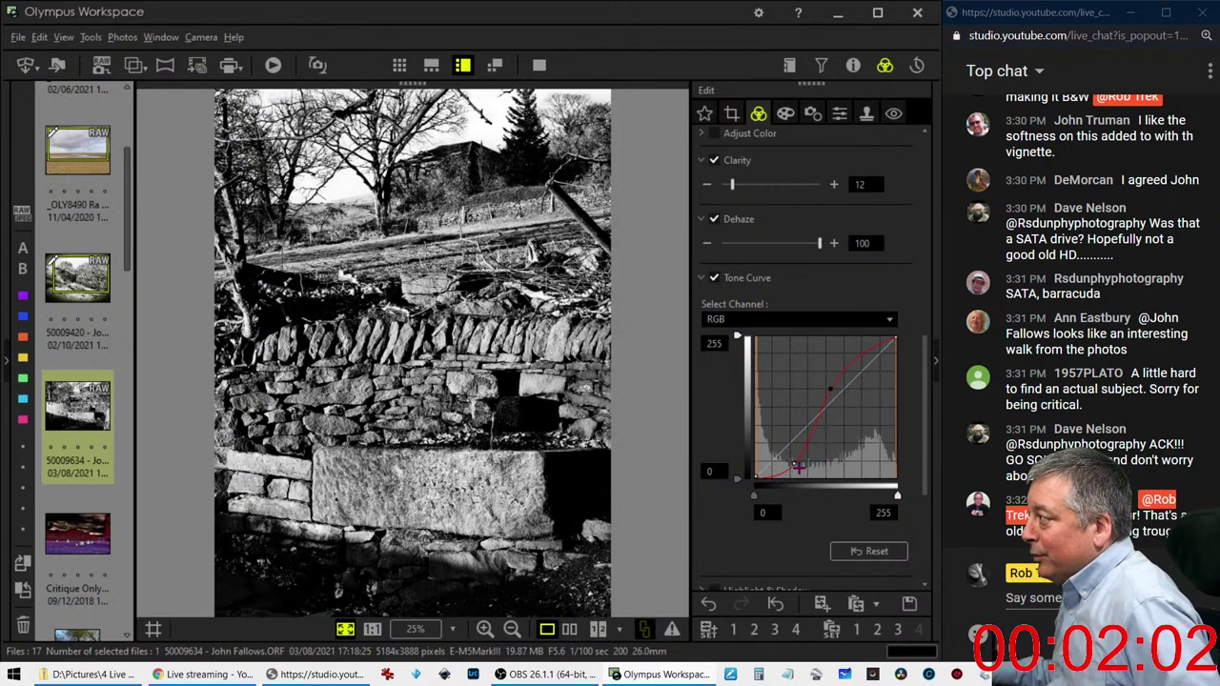
drag(791, 464, 808, 460)
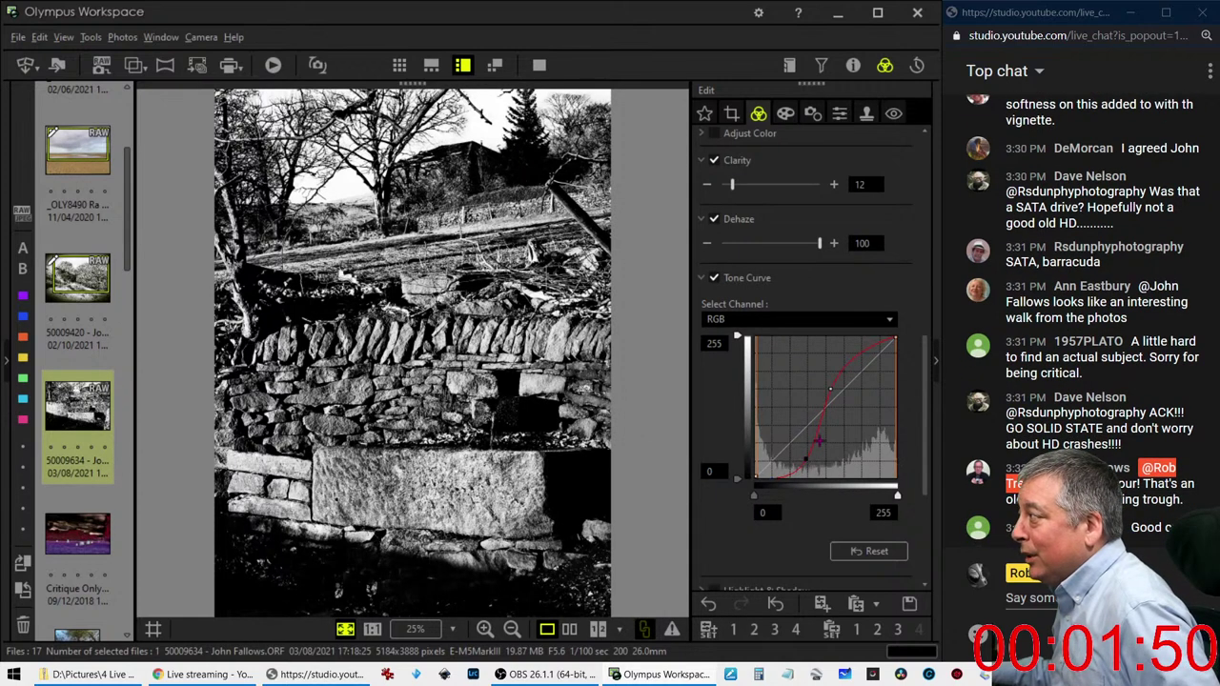
drag(806, 464, 798, 452)
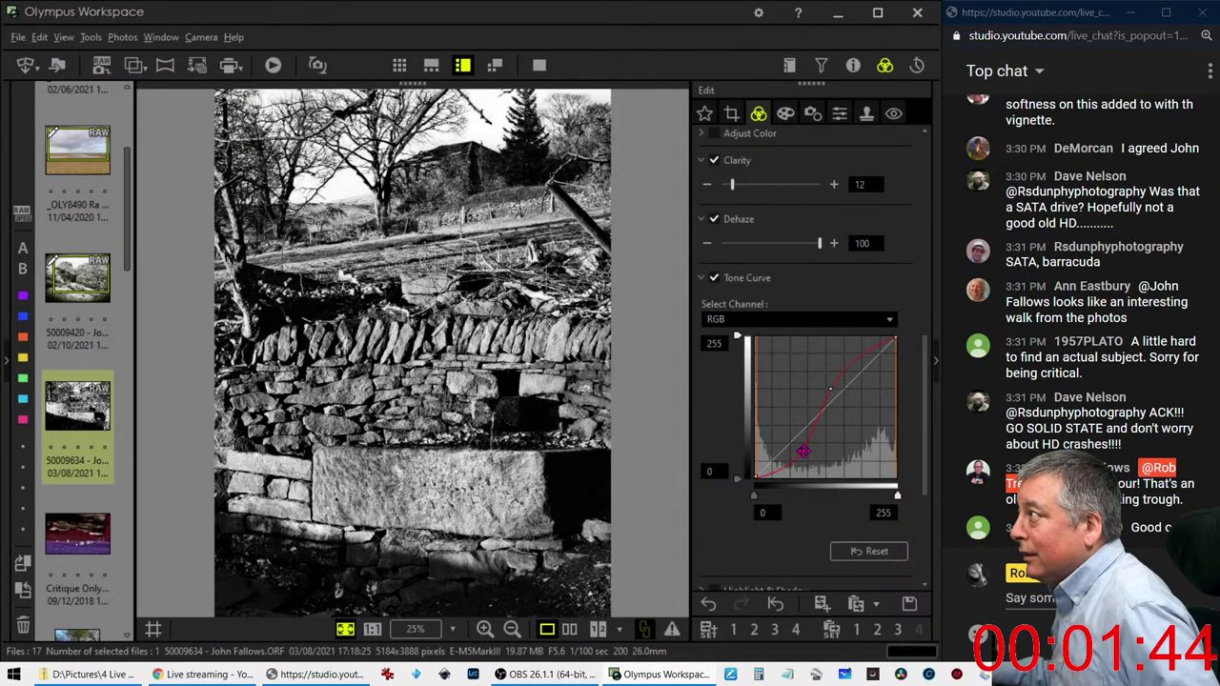
Try the Orange B&W filter, then settle on the Red B&W filter
scroll(746, 303, up, 3)
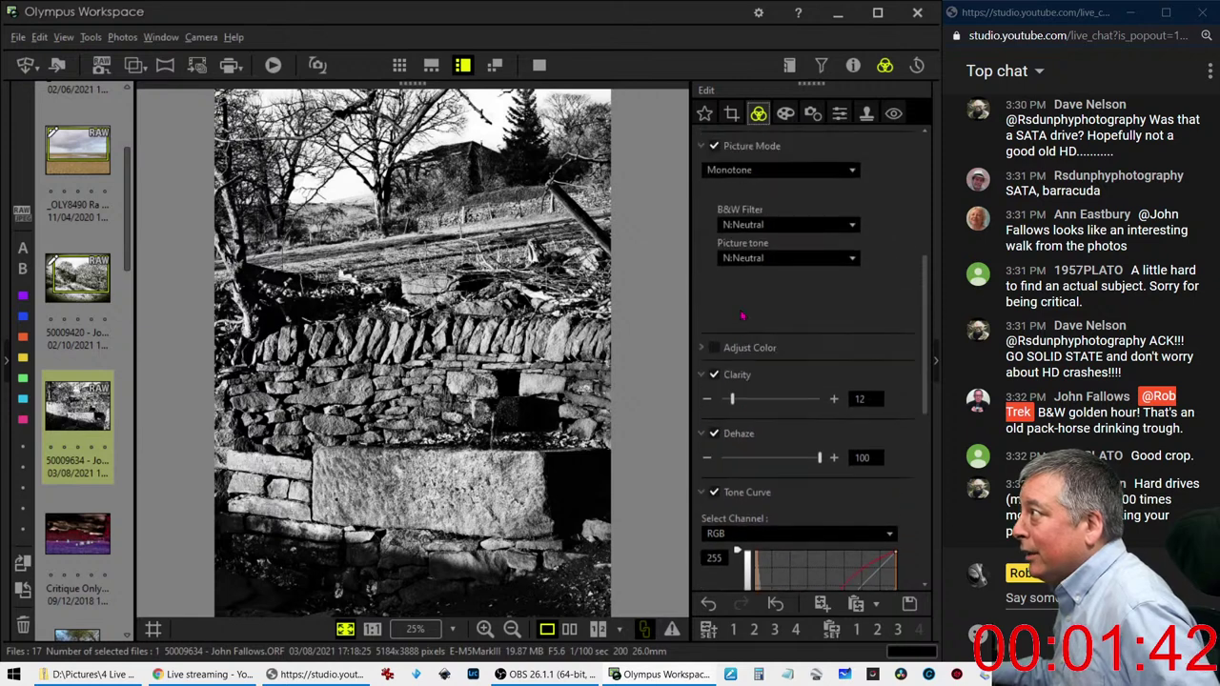
scroll(753, 314, up, 2)
scroll(763, 333, up, 1)
click(768, 345)
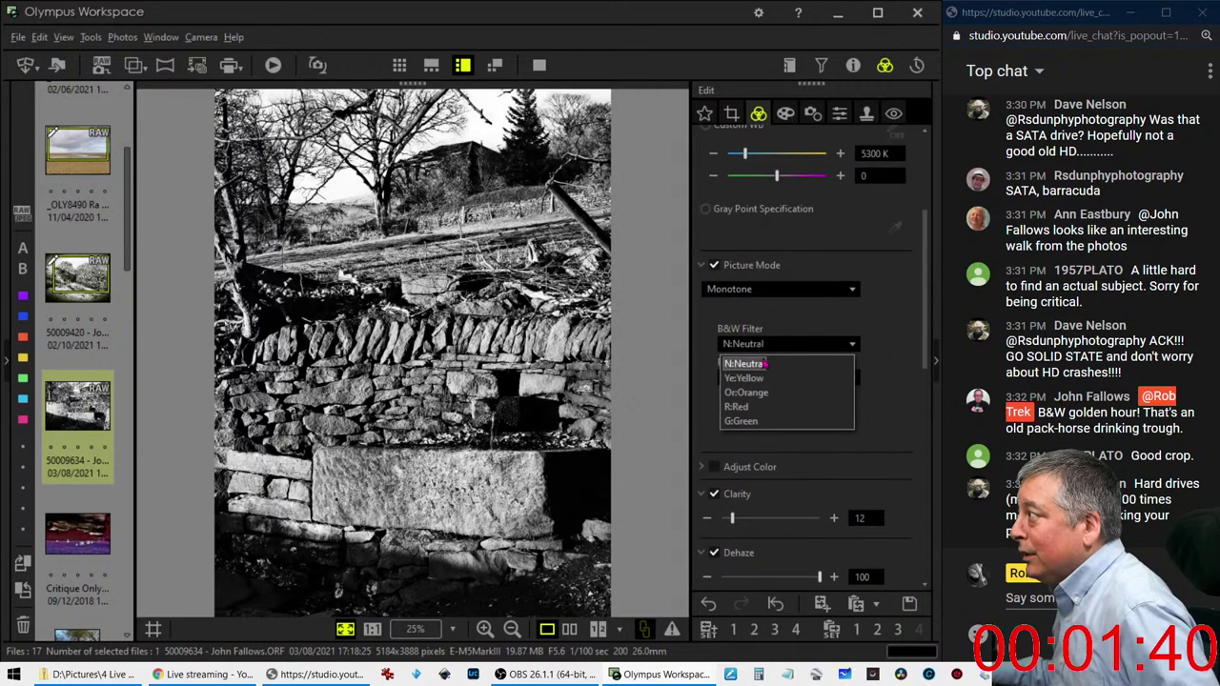
click(765, 392)
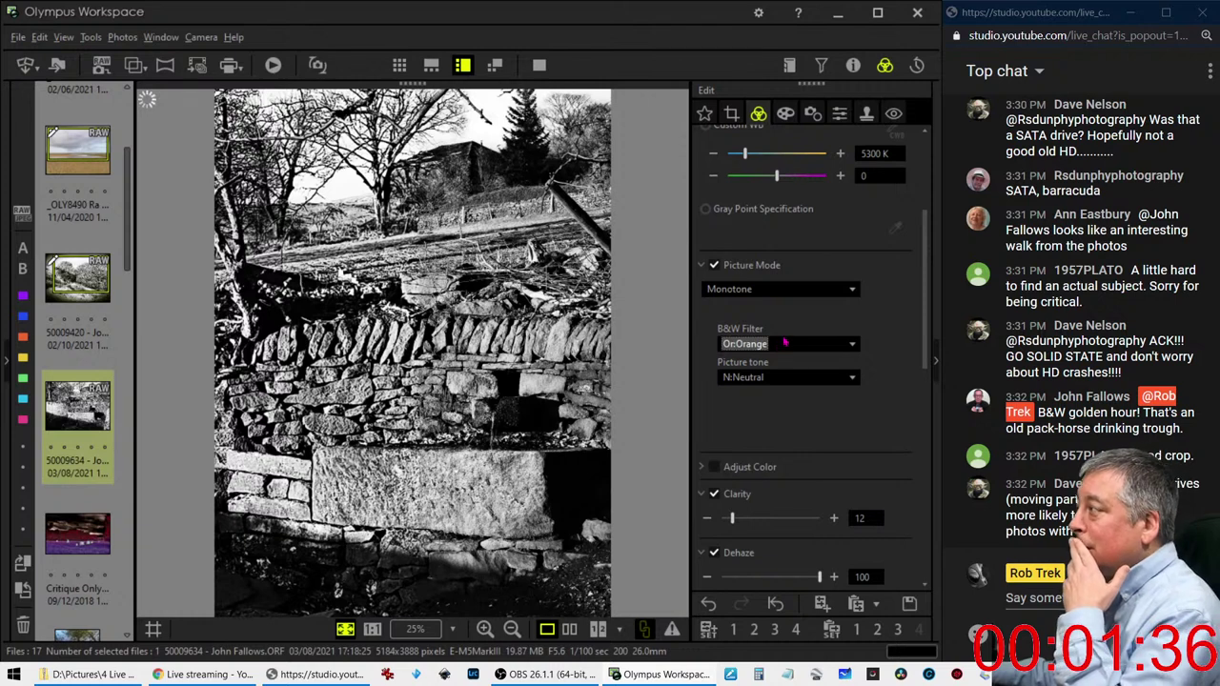
click(778, 345)
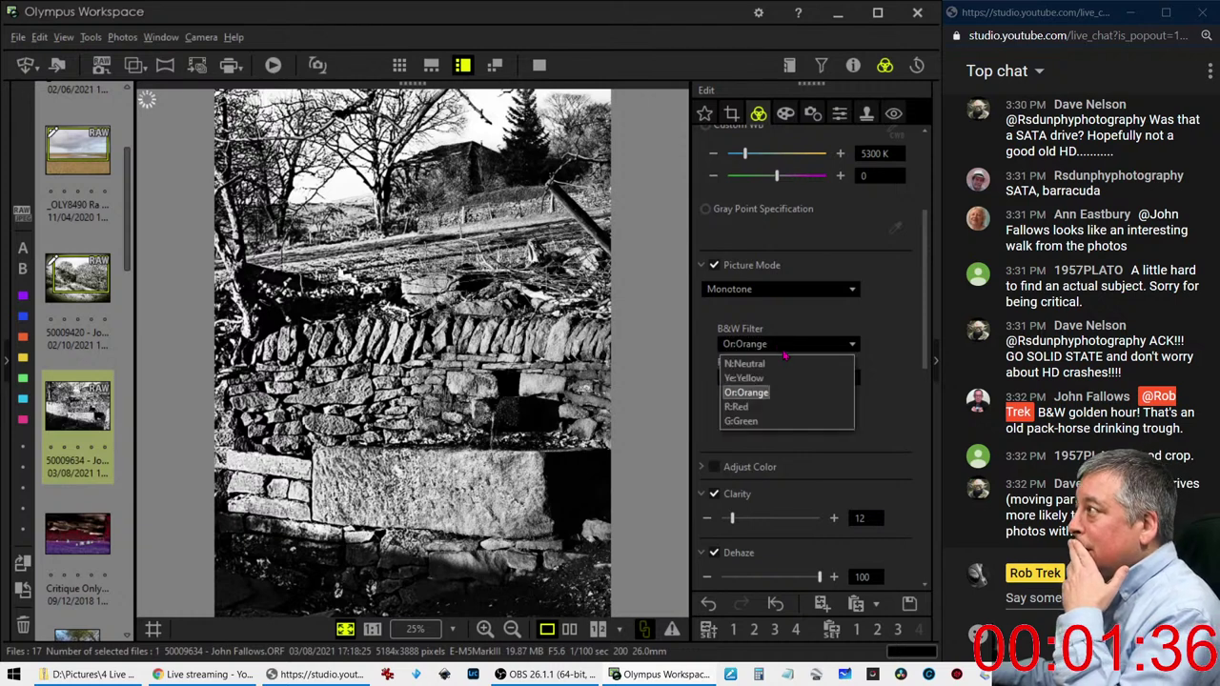
click(783, 410)
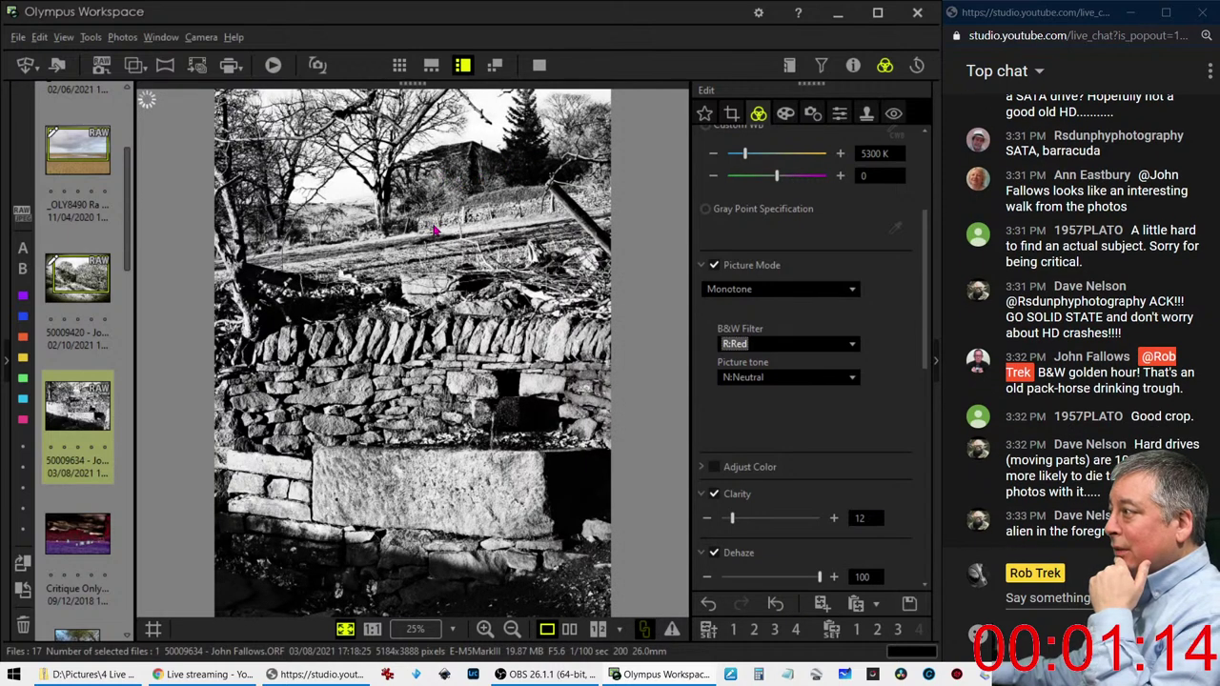
Darken the RGB curve's midtone point slightly and raise its highlight point
scroll(762, 402, down, 2)
scroll(782, 406, down, 2)
scroll(791, 407, down, 5)
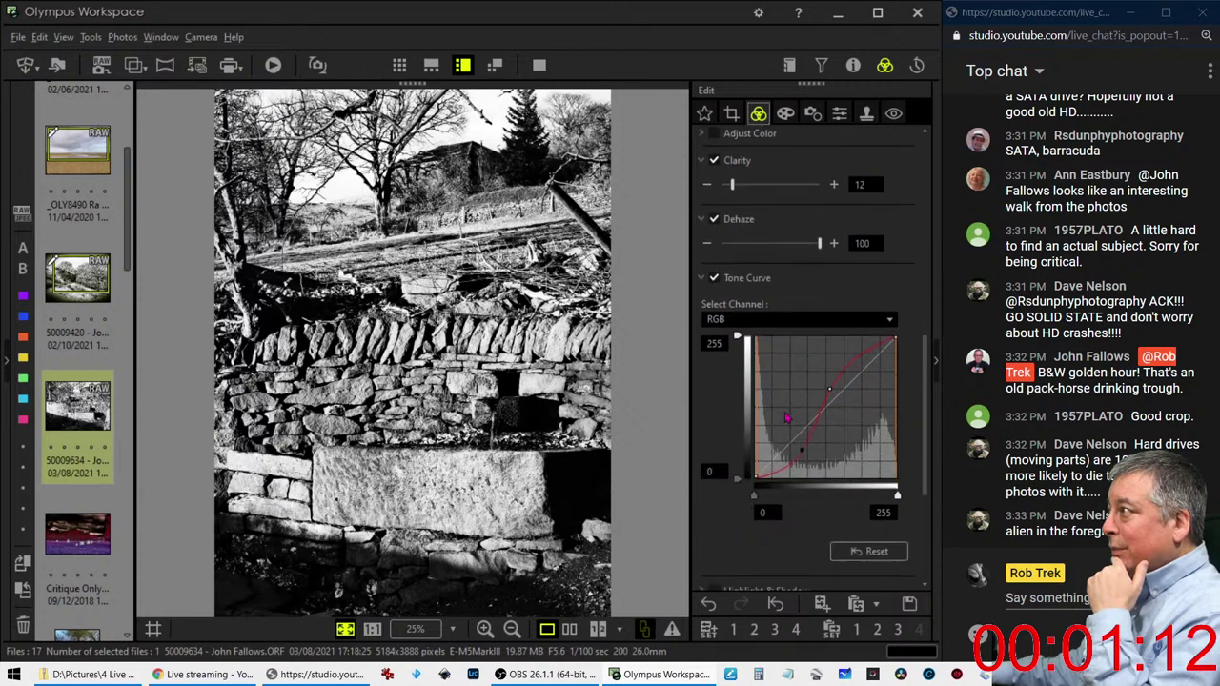
scroll(794, 407, down, 1)
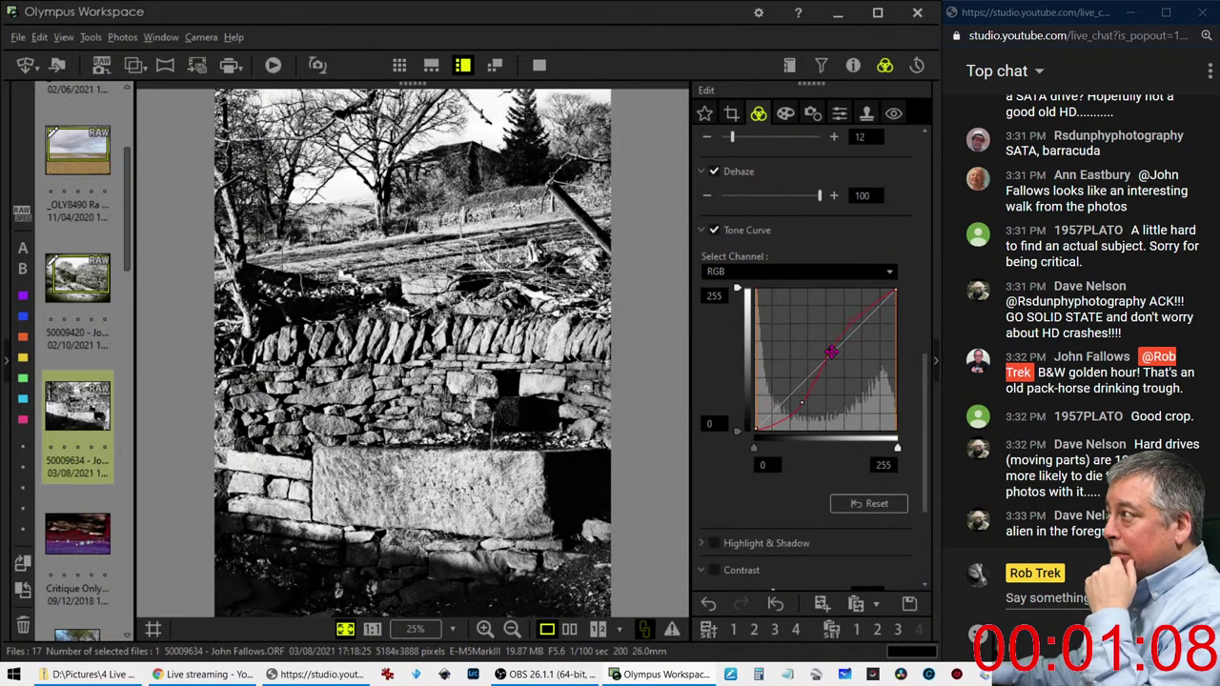
drag(829, 345, 833, 352)
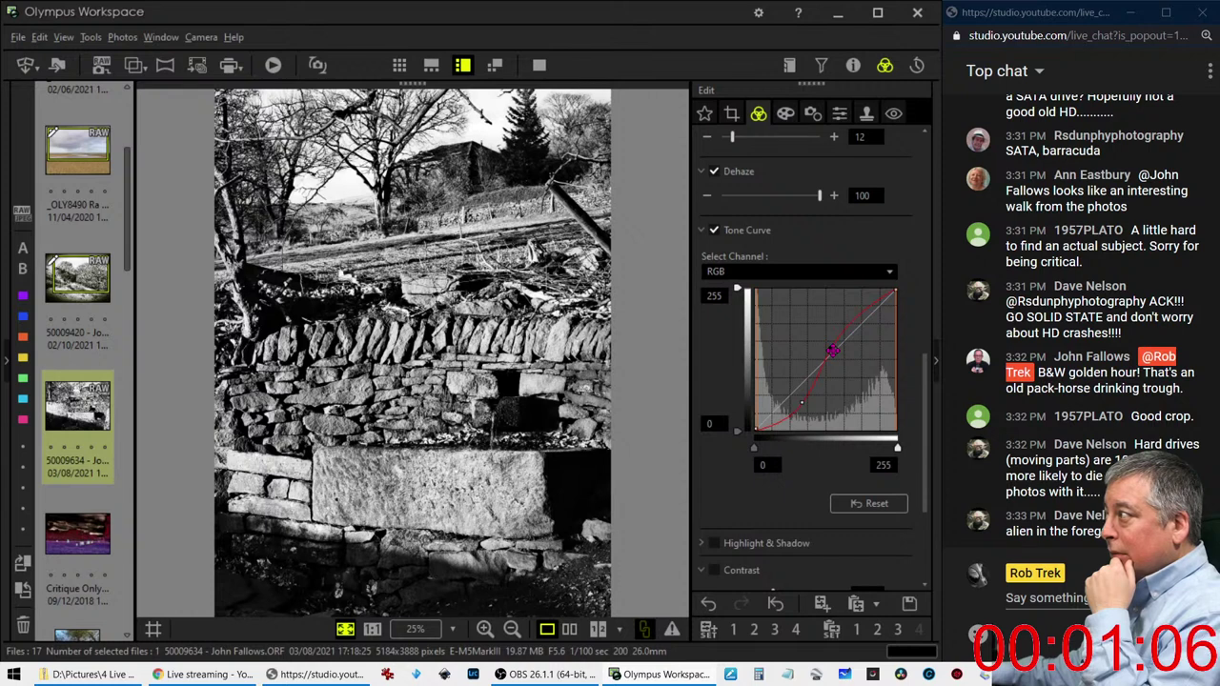
drag(832, 350, 835, 349)
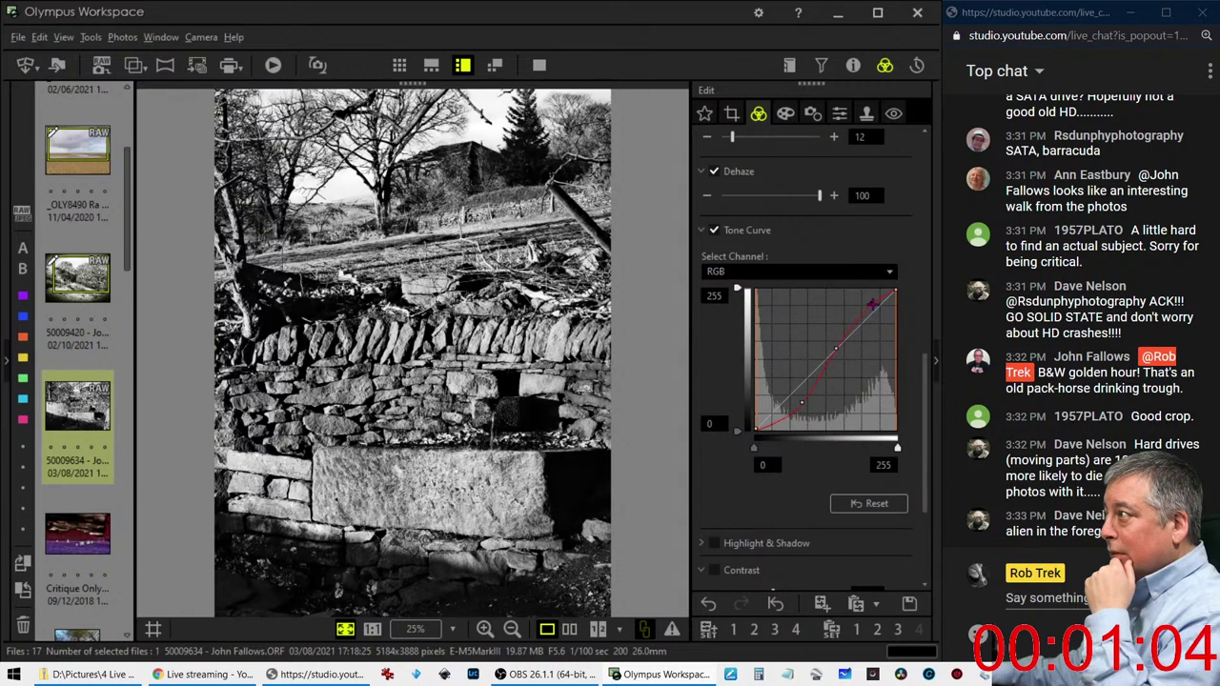
drag(873, 307, 870, 297)
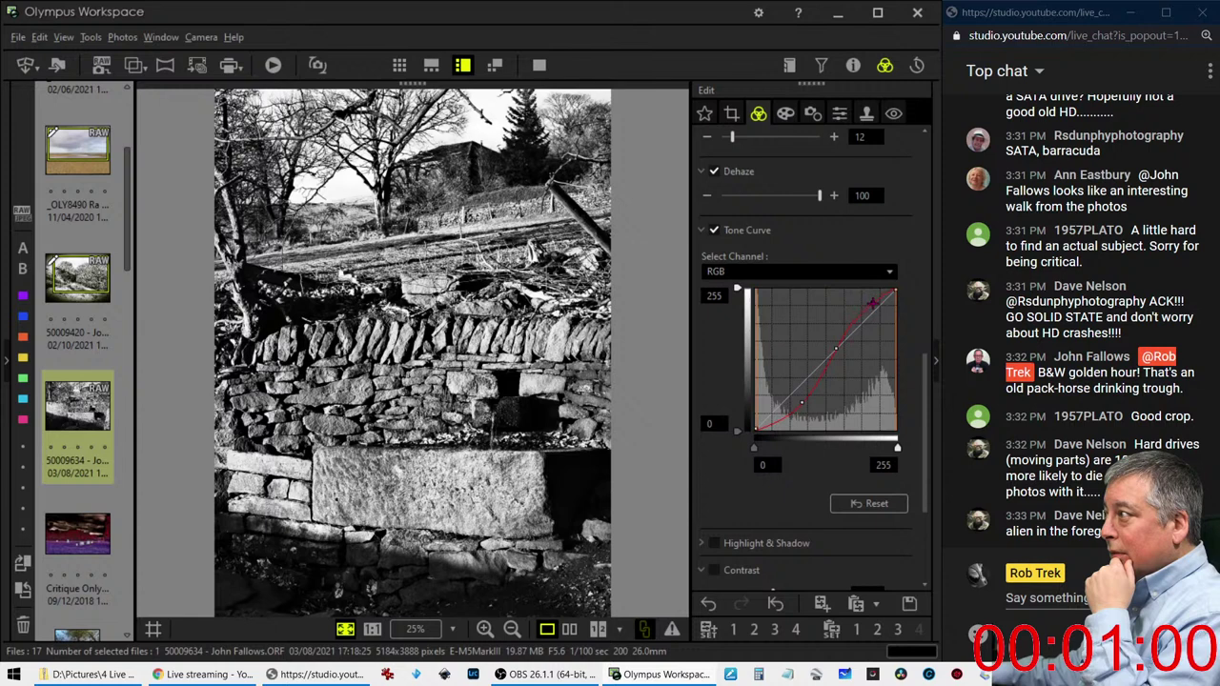
click(836, 348)
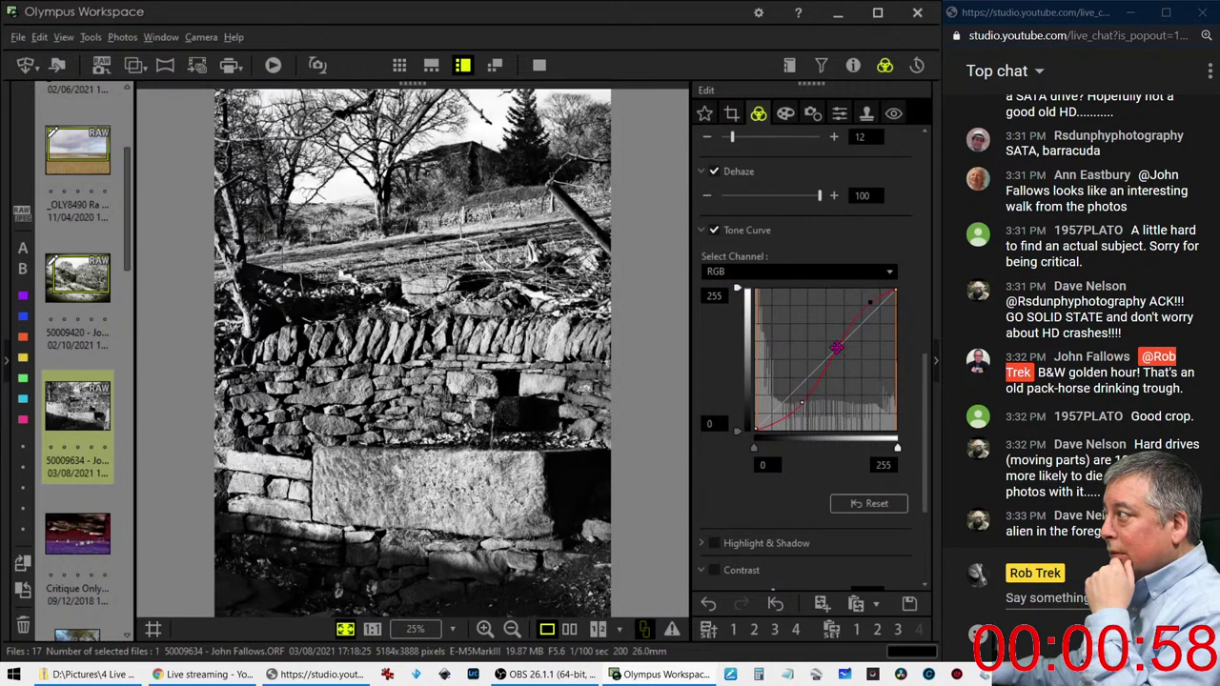
drag(836, 351, 836, 356)
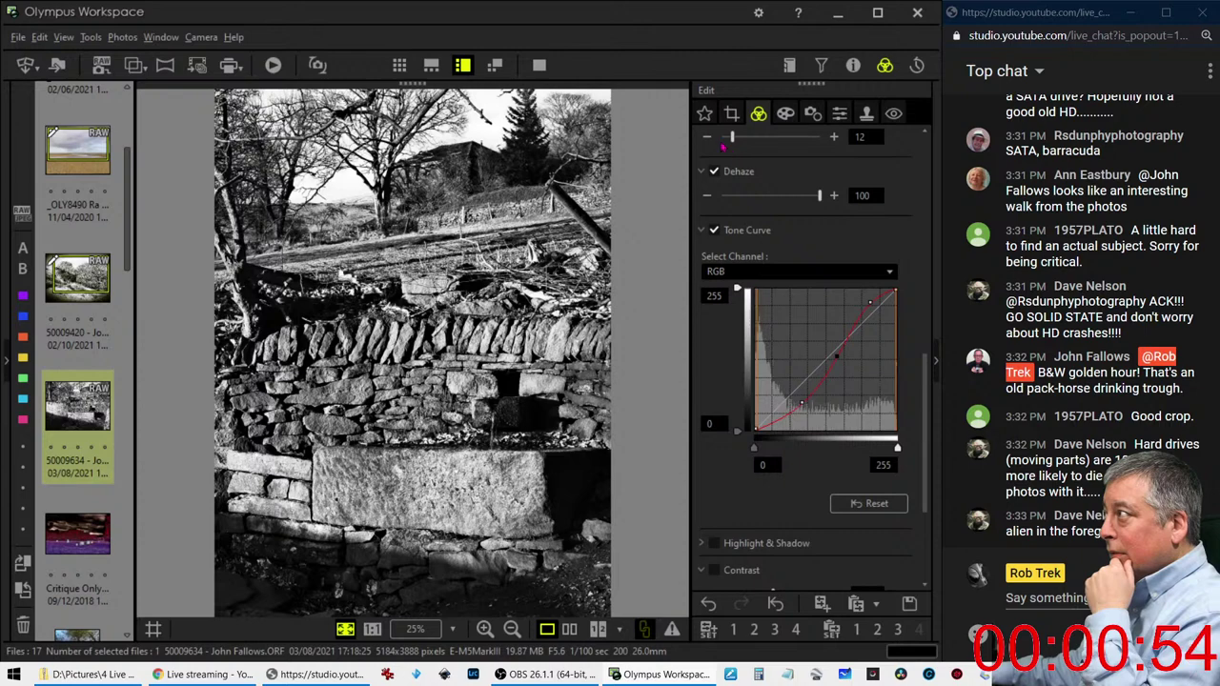
Set Clarity back to 0 and fine-tune the black-point input level
drag(731, 139, 720, 136)
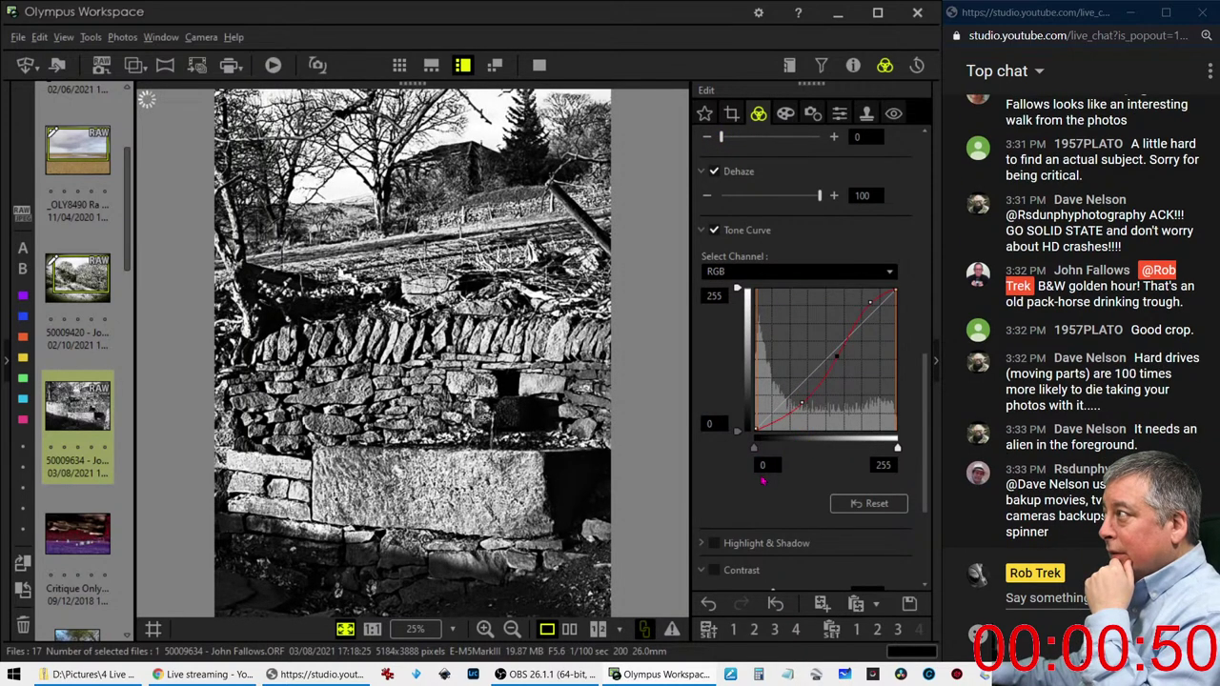
scroll(735, 445, up, 1)
scroll(735, 445, up, 1)
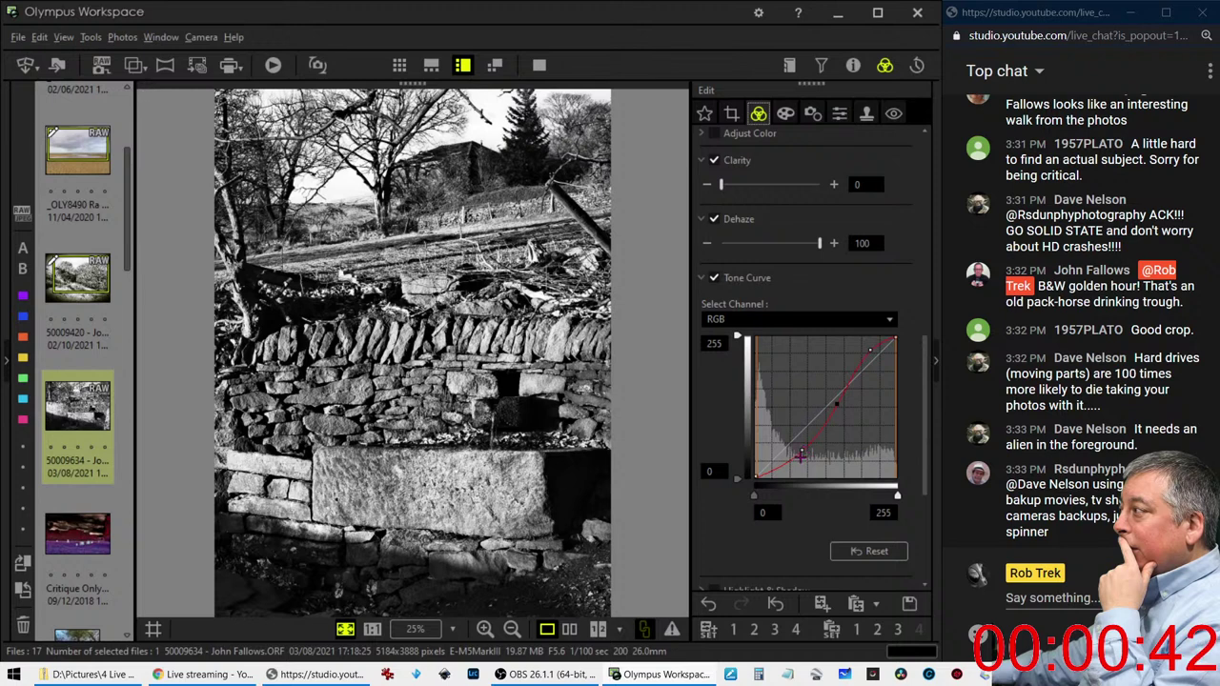
drag(754, 497, 773, 500)
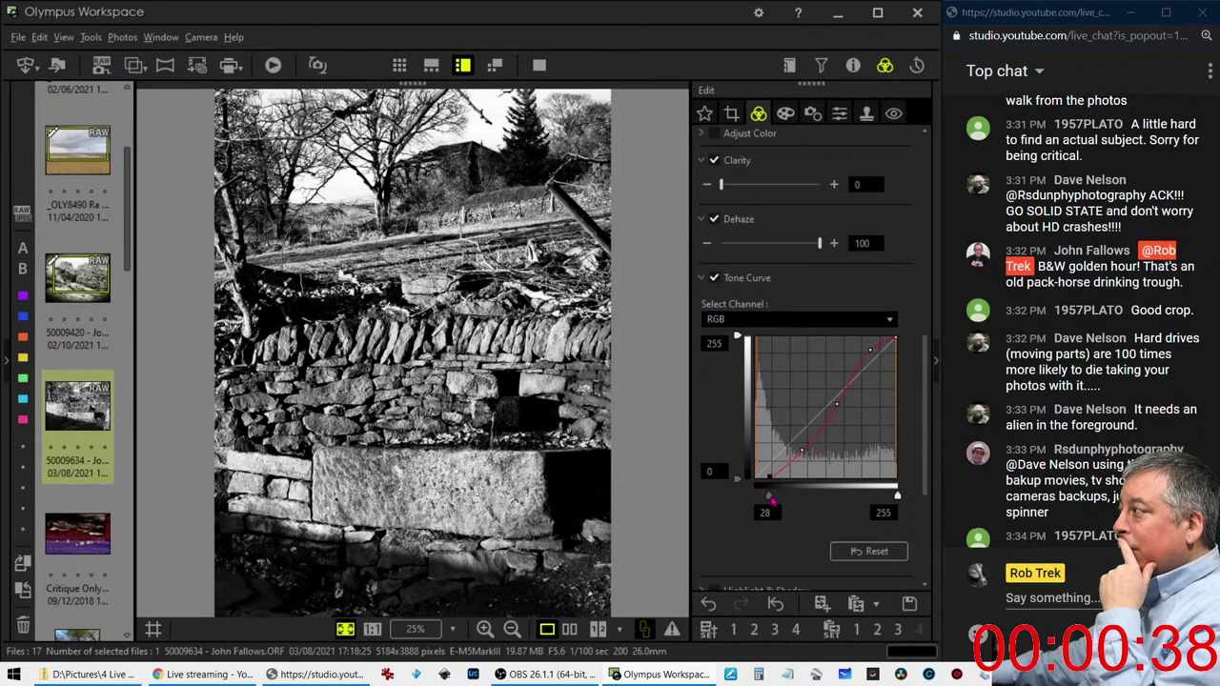
drag(772, 500, 756, 498)
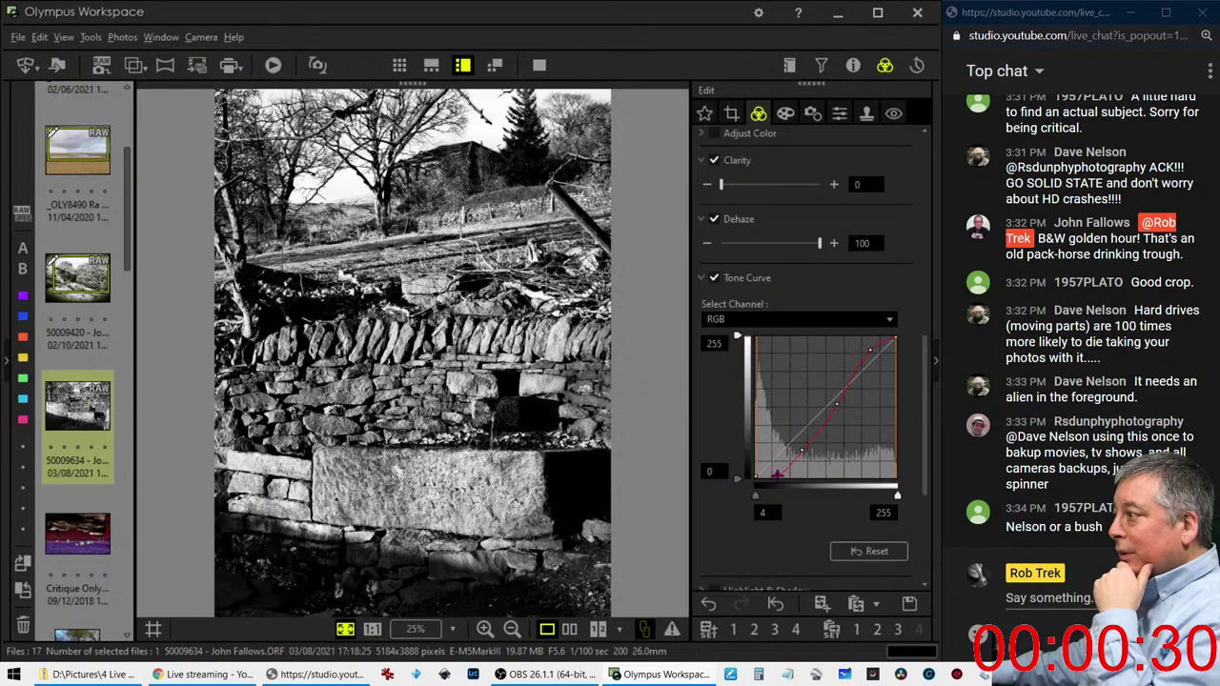
Add a shadow point to the RGB curve and position it to deepen the shadows
click(782, 468)
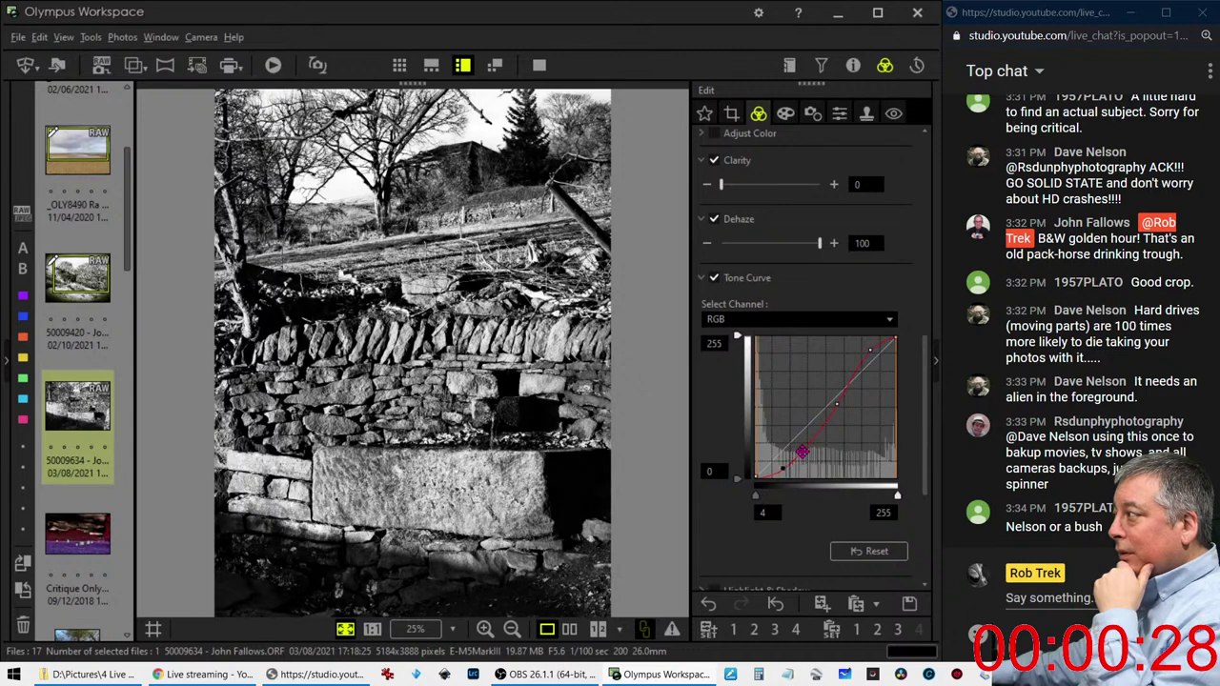
drag(809, 454, 810, 454)
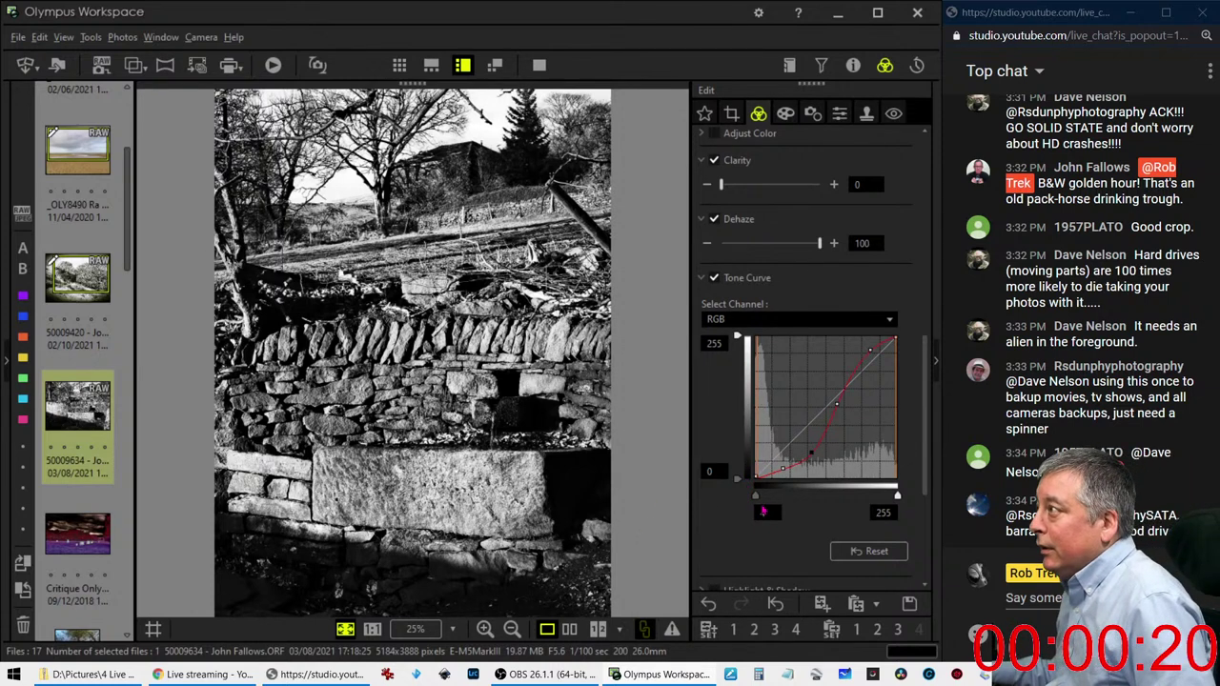
scroll(738, 519, up, 2)
scroll(736, 526, up, 2)
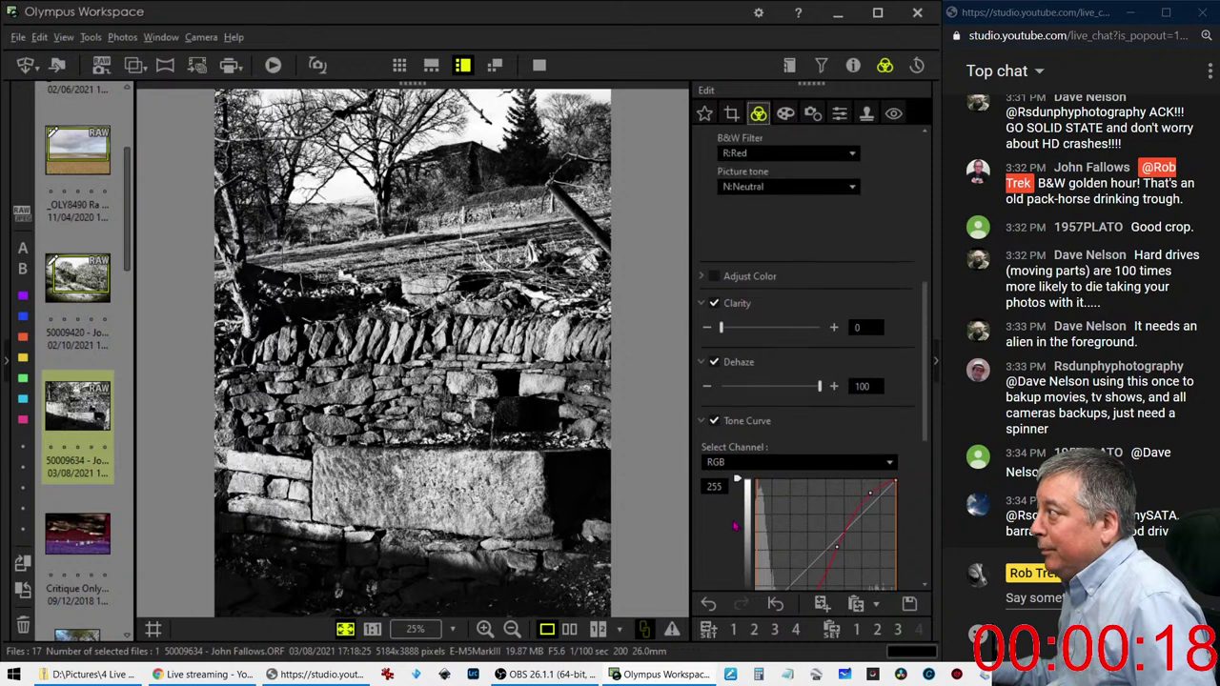
scroll(743, 477, down, 4)
Warm the photo by bending the red tone curve and slightly lowering the green curve
click(763, 320)
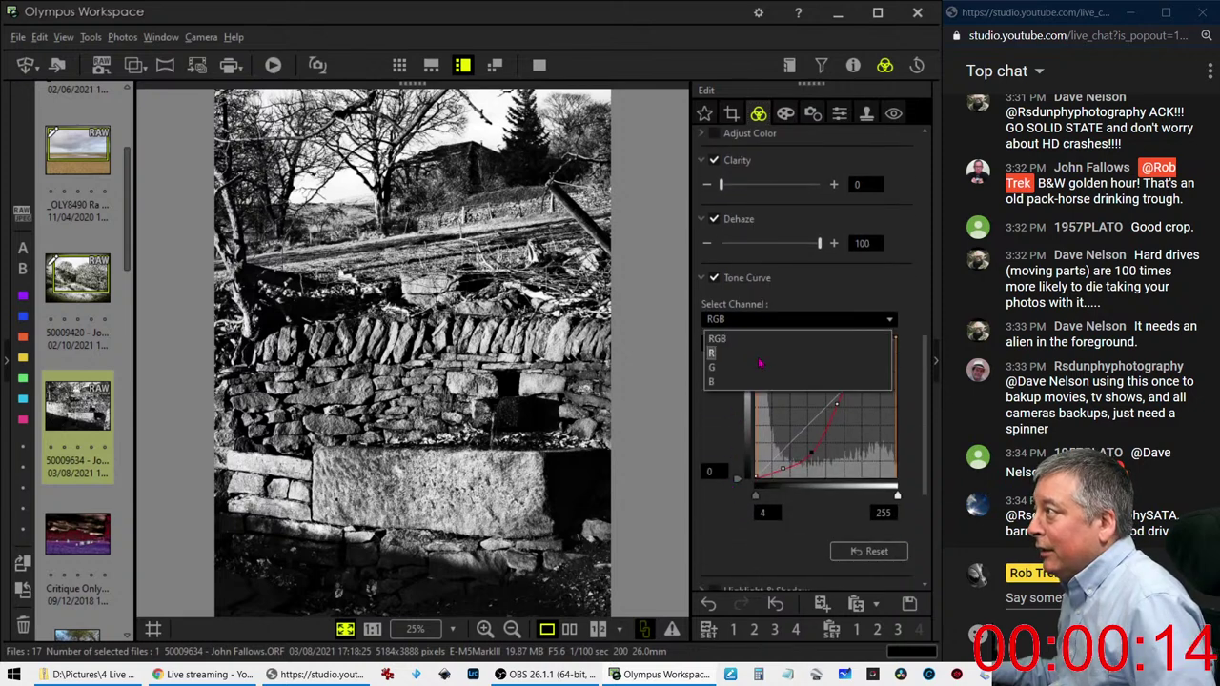
click(758, 354)
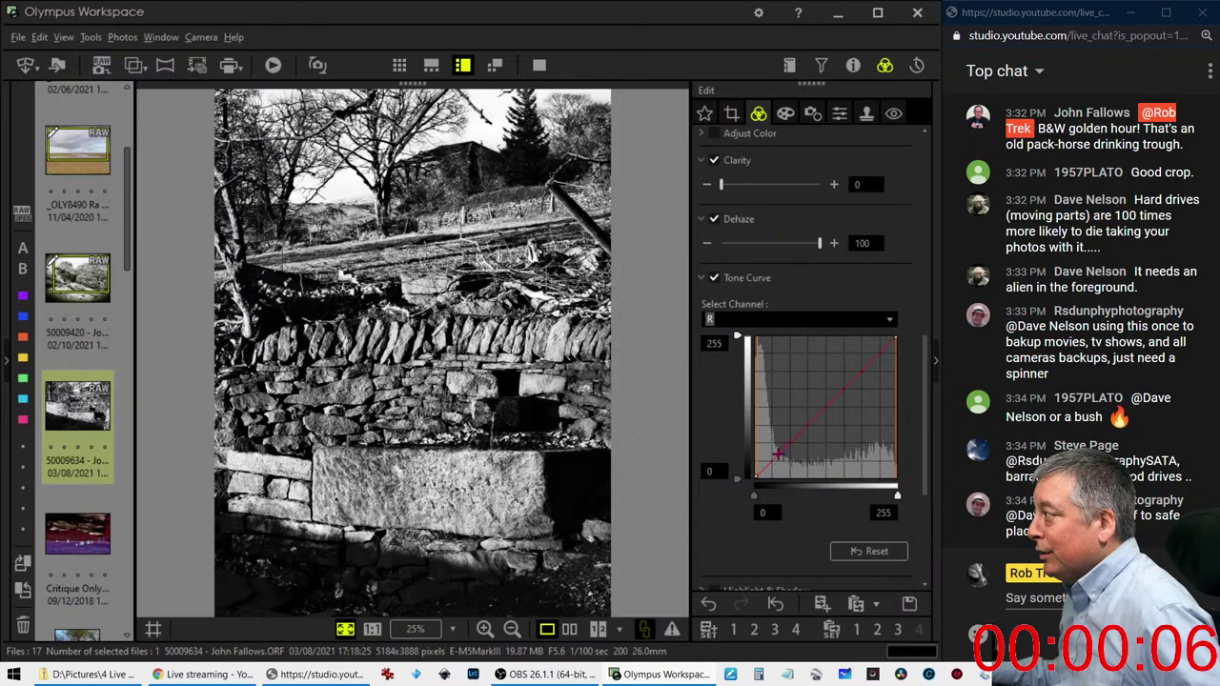
drag(793, 442, 776, 452)
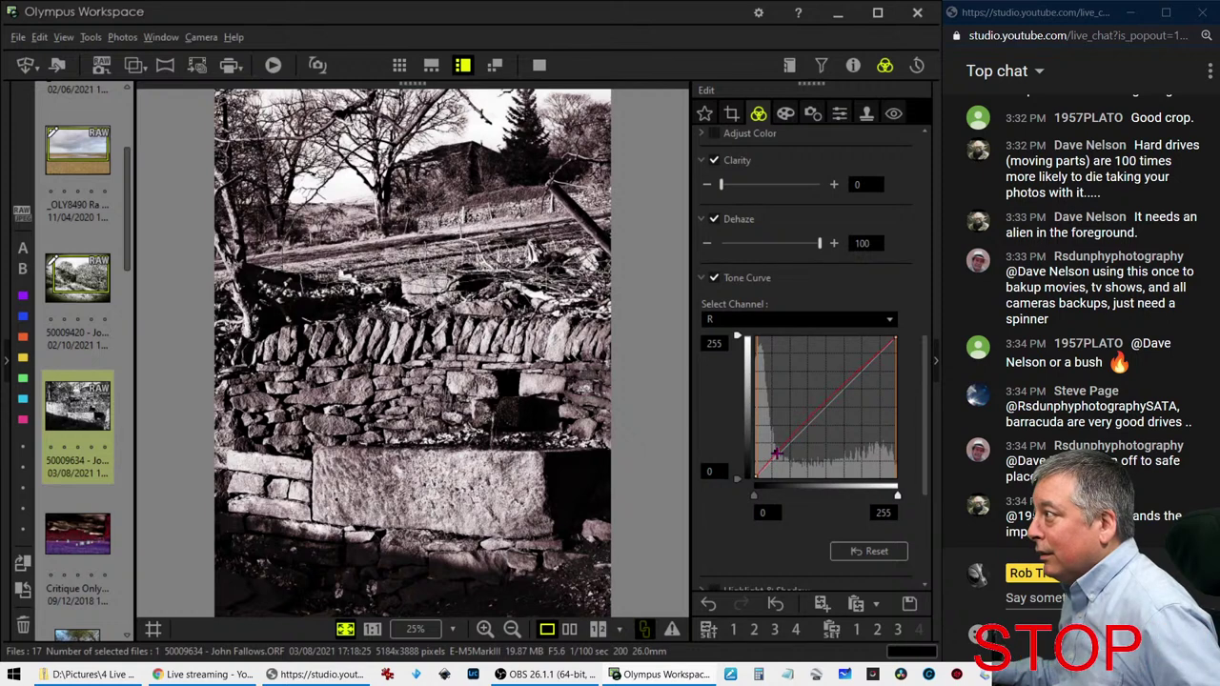
click(810, 320)
click(804, 367)
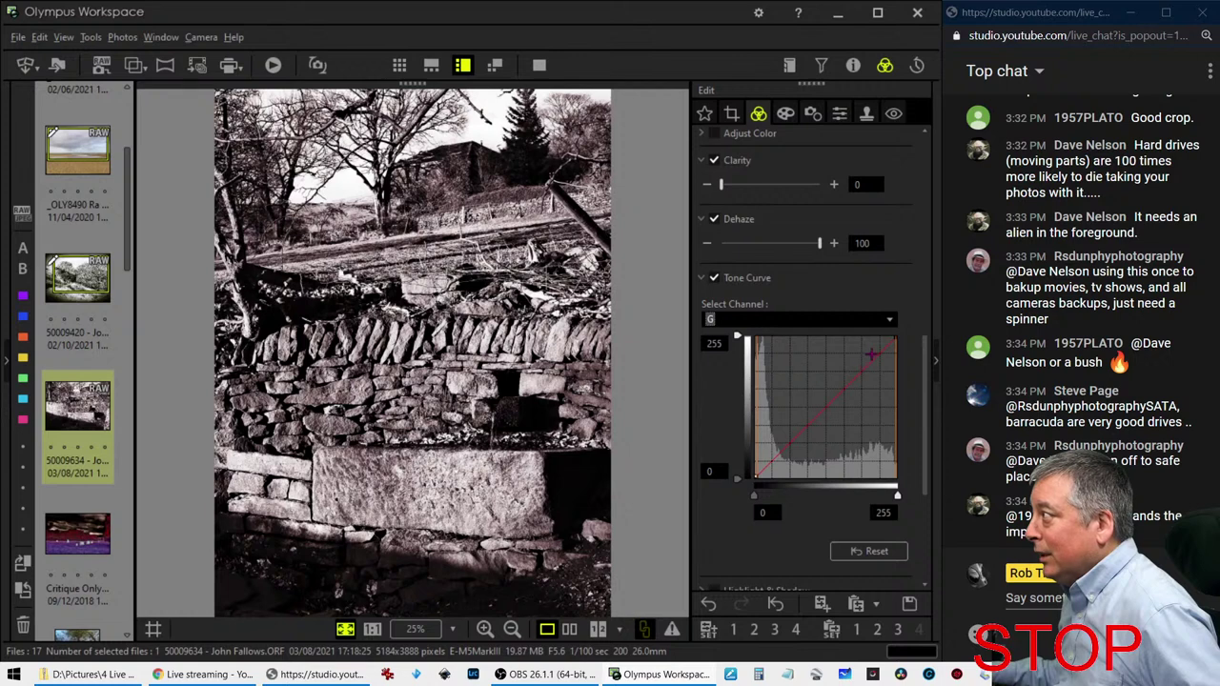
drag(872, 361, 869, 360)
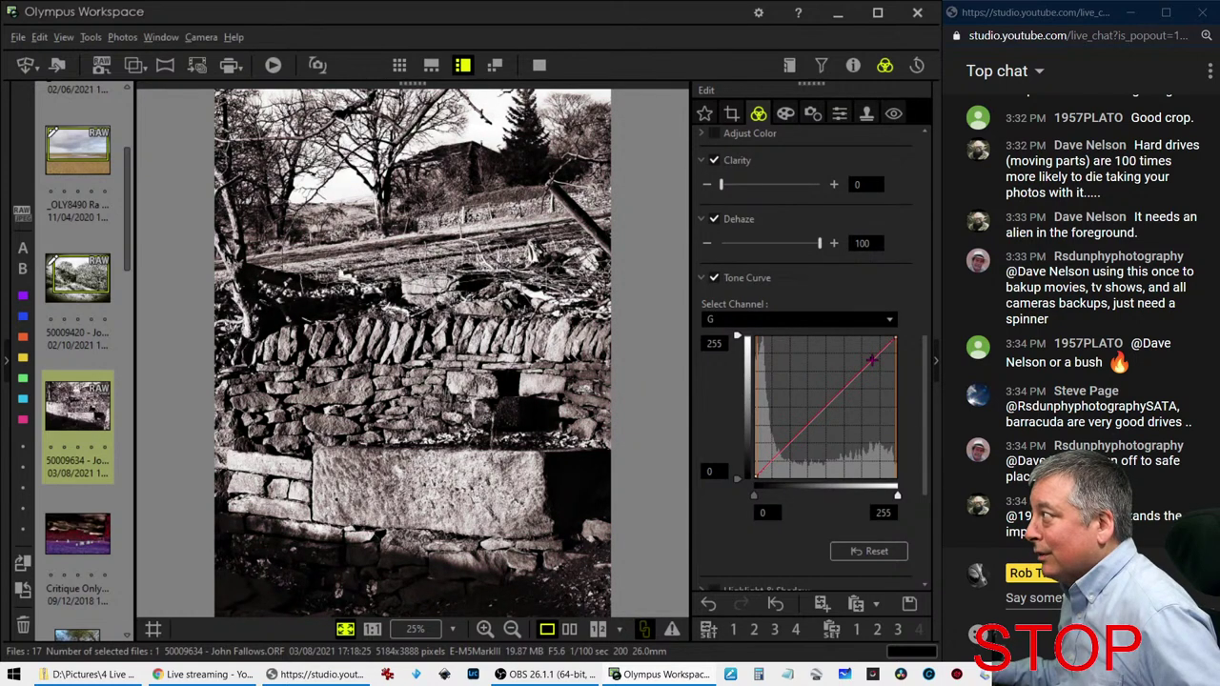
drag(871, 360, 868, 358)
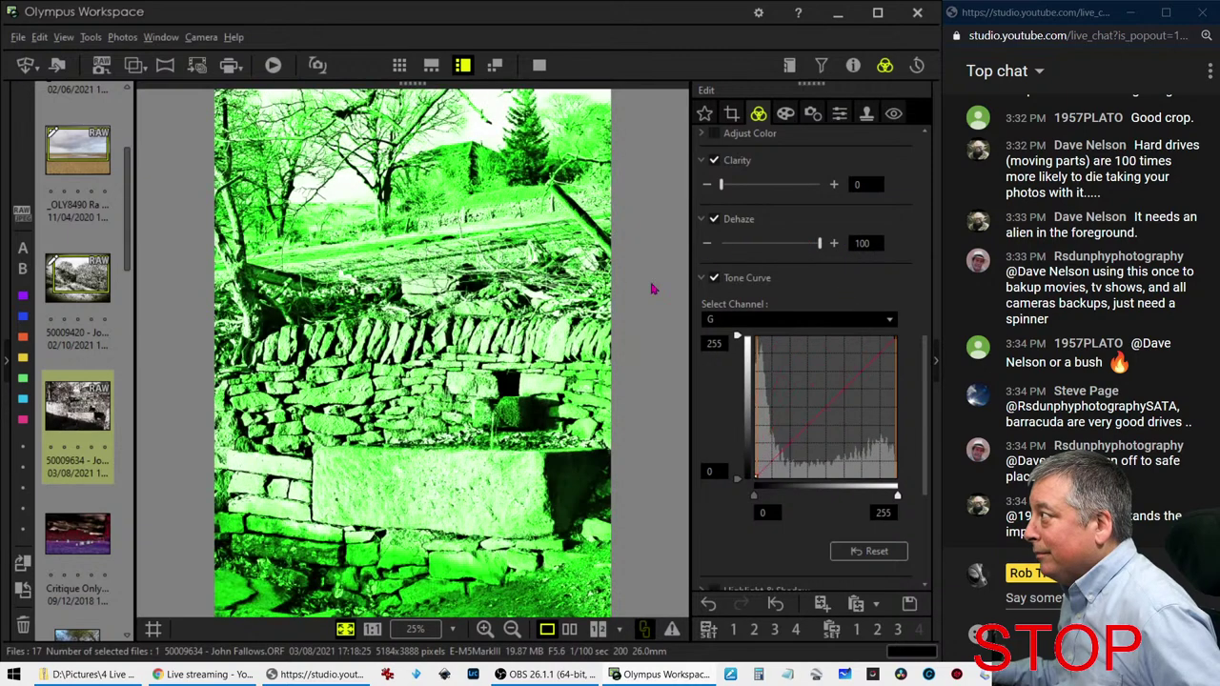
Pull the blue curve down for a sepia tone, then compare with the original side by side
click(710, 321)
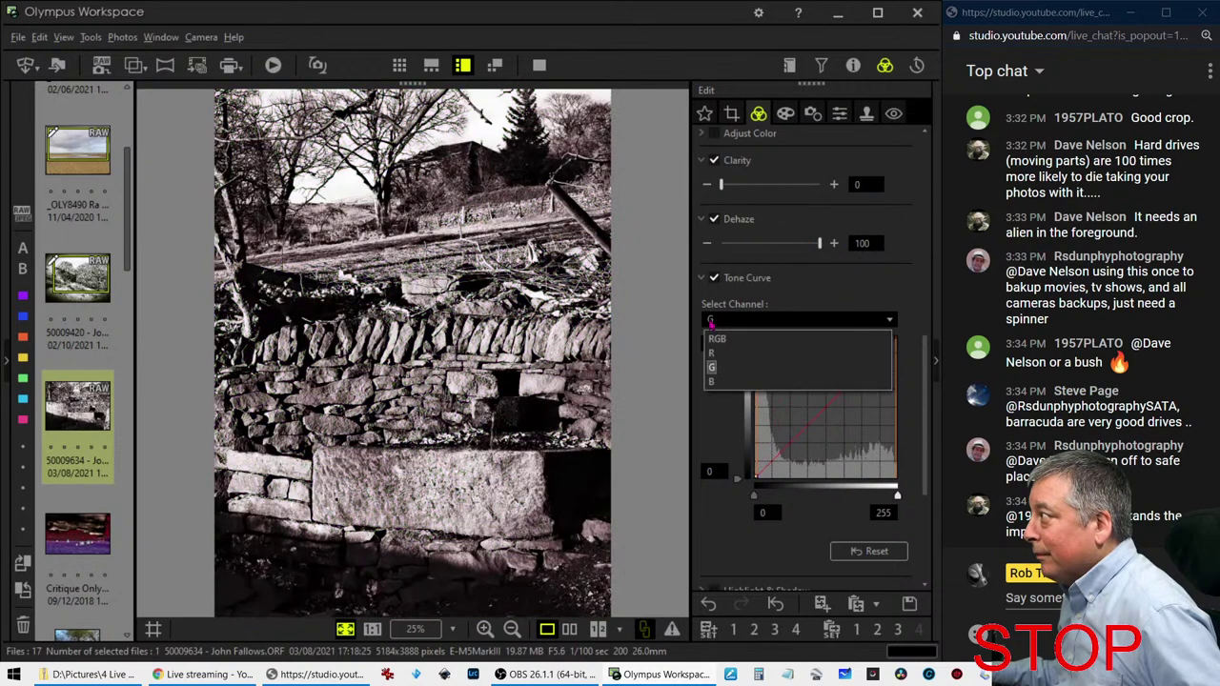
click(712, 382)
drag(783, 451, 782, 455)
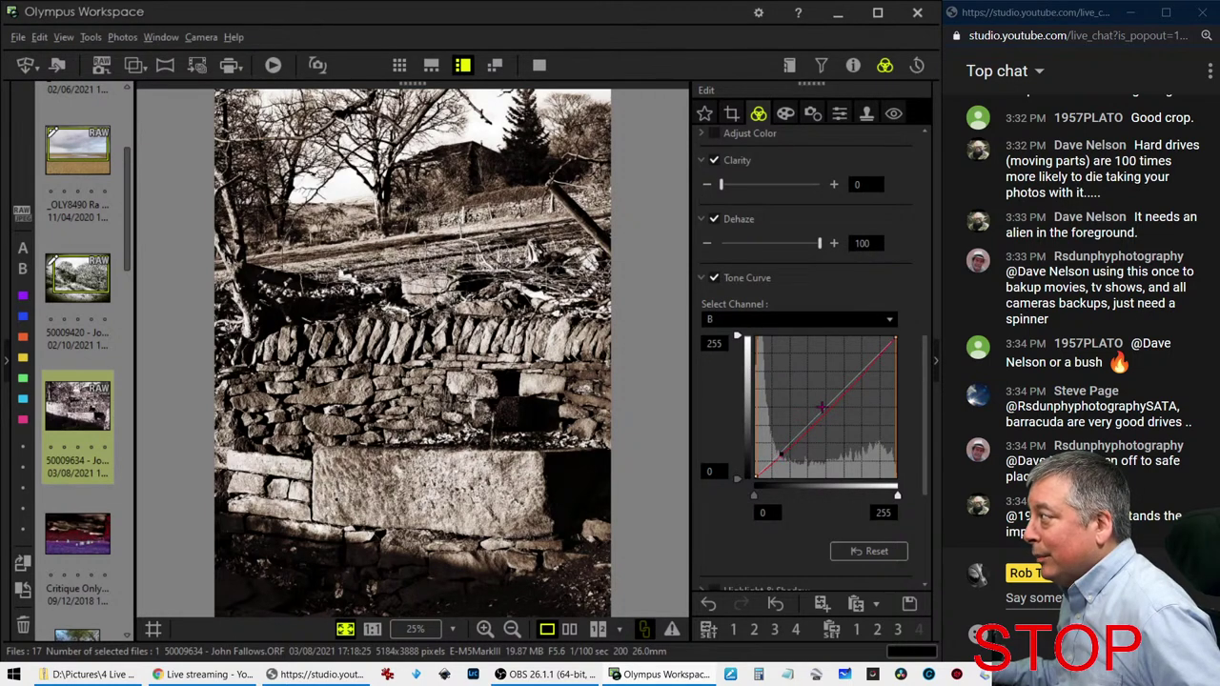
click(860, 374)
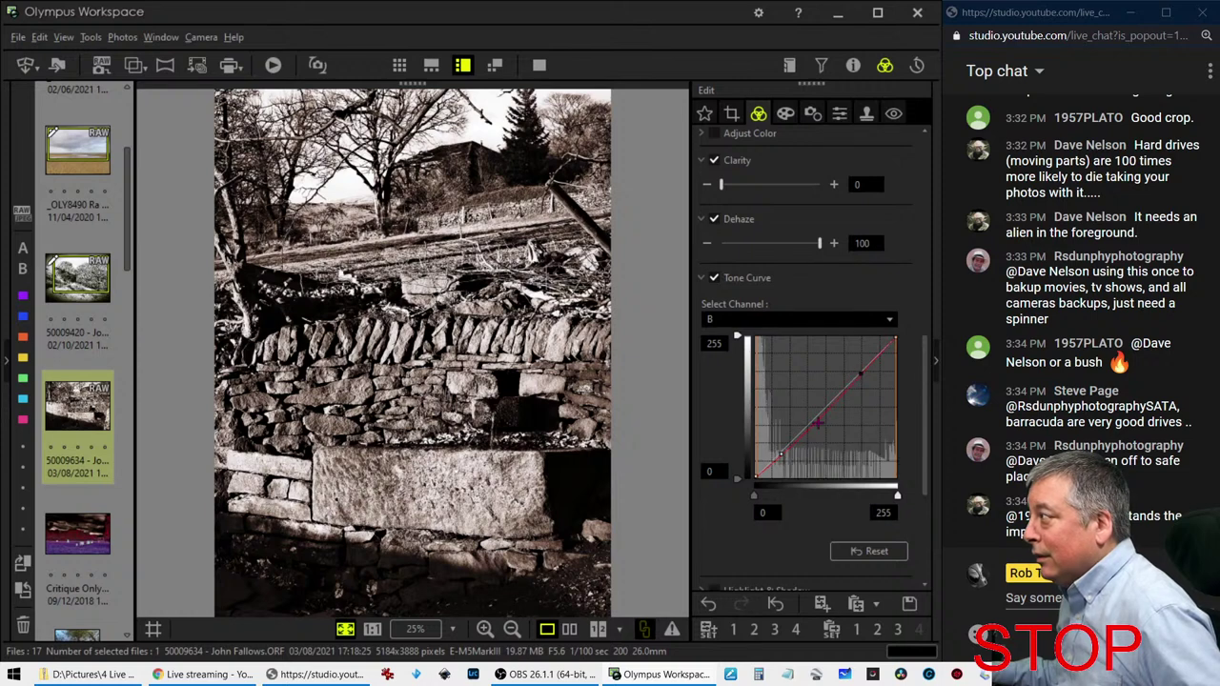
click(782, 454)
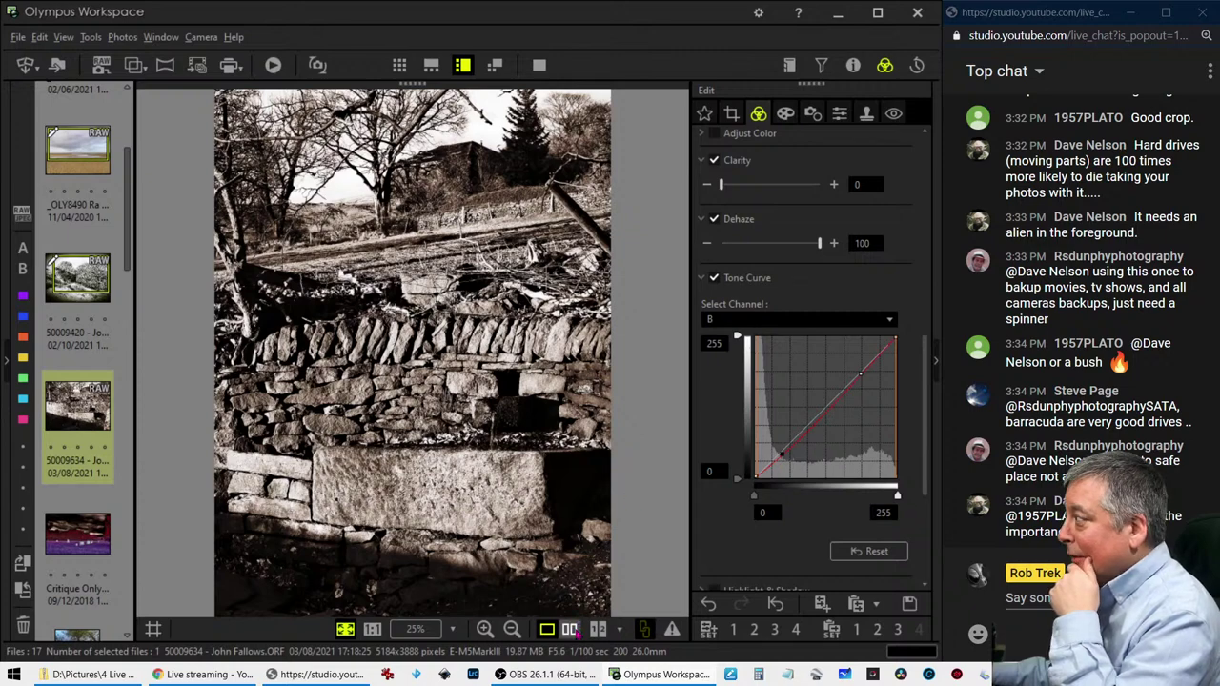
click(569, 629)
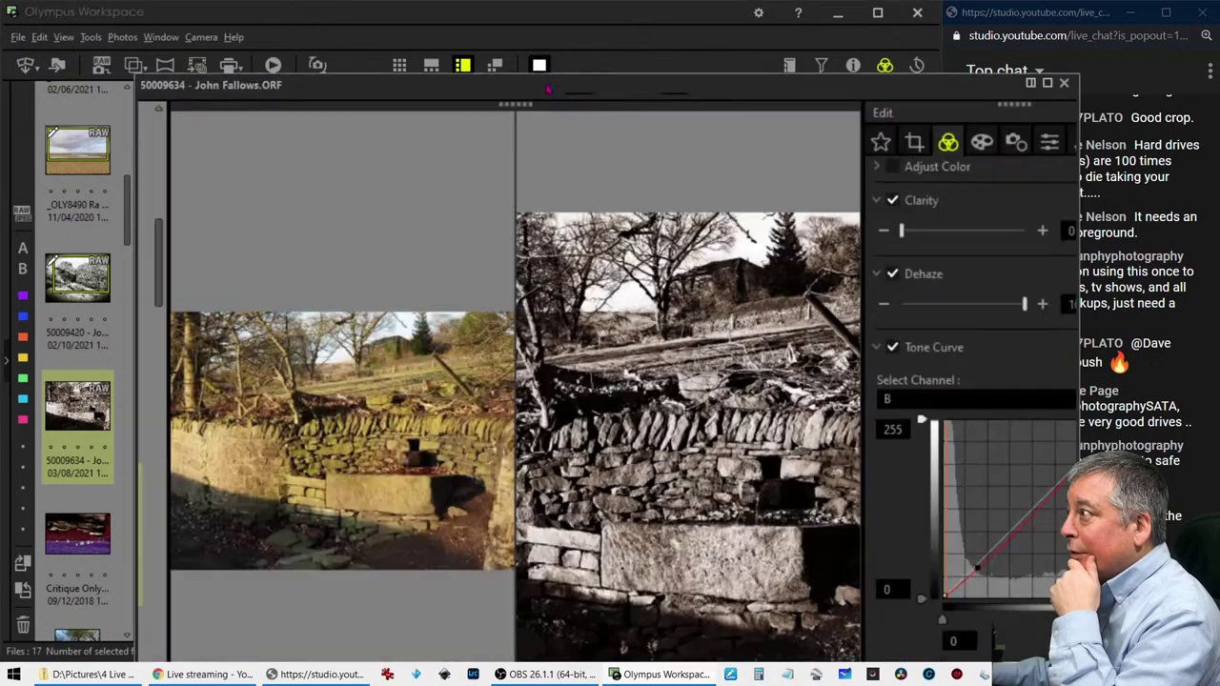
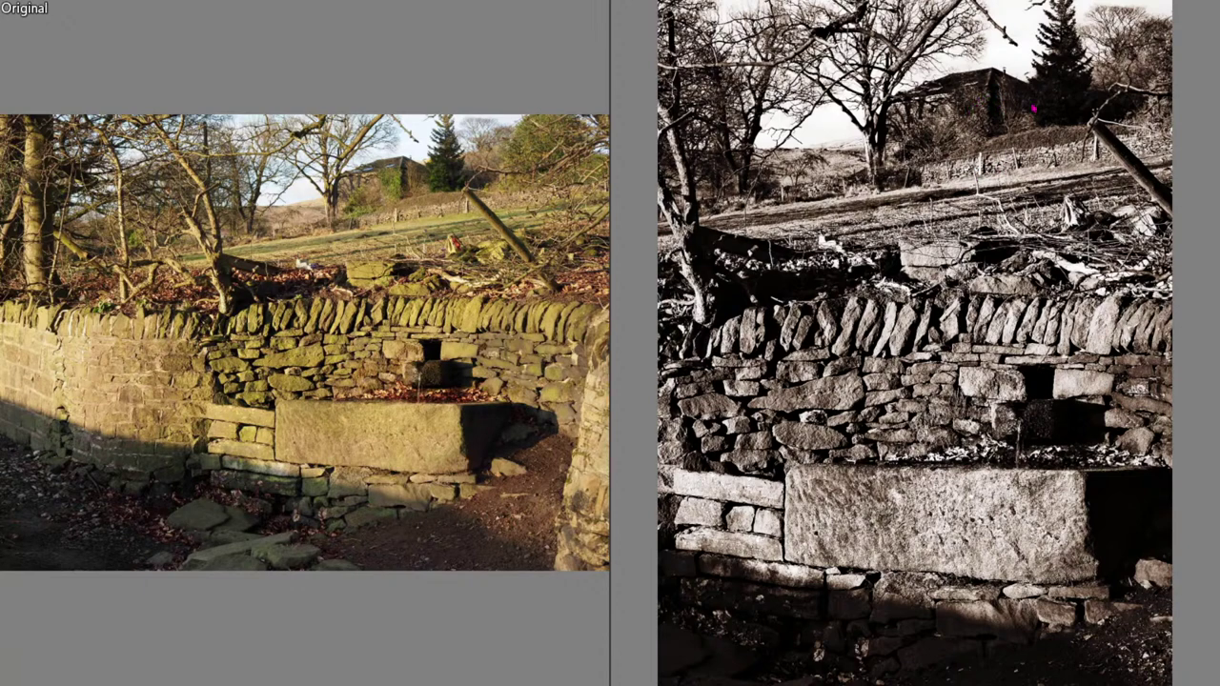
Leave the full-screen comparison and show the edited stone-wall photo alone, fitted to the window
click(896, 339)
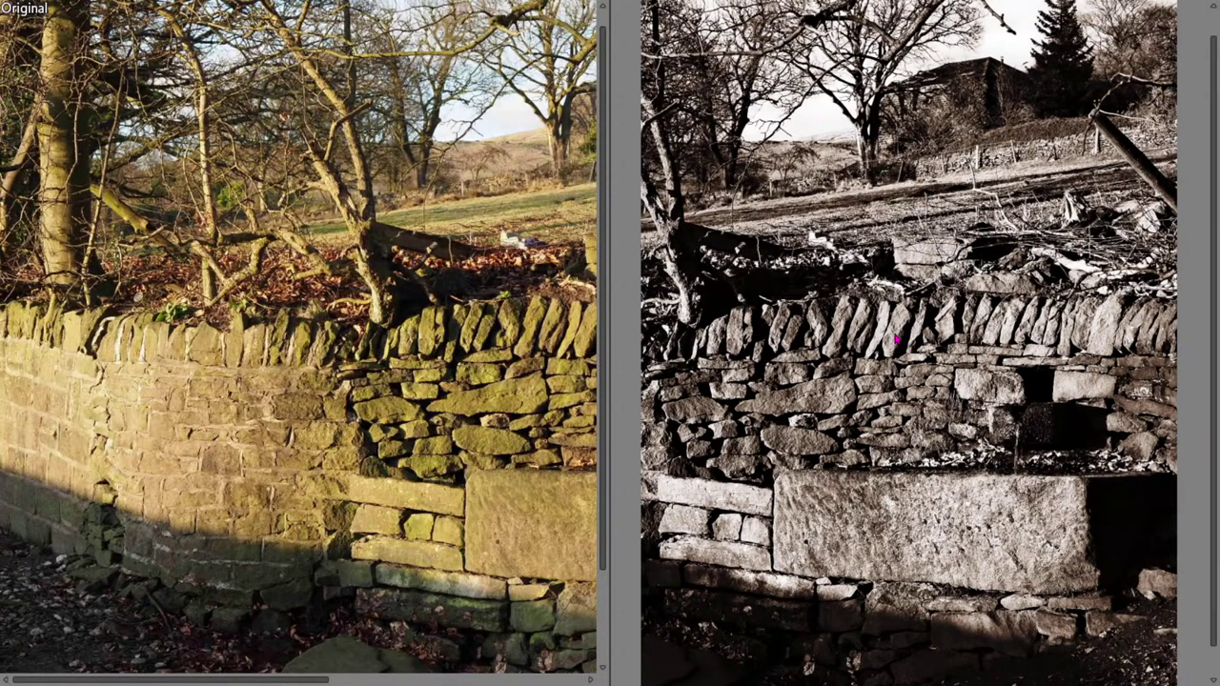
key(Escape)
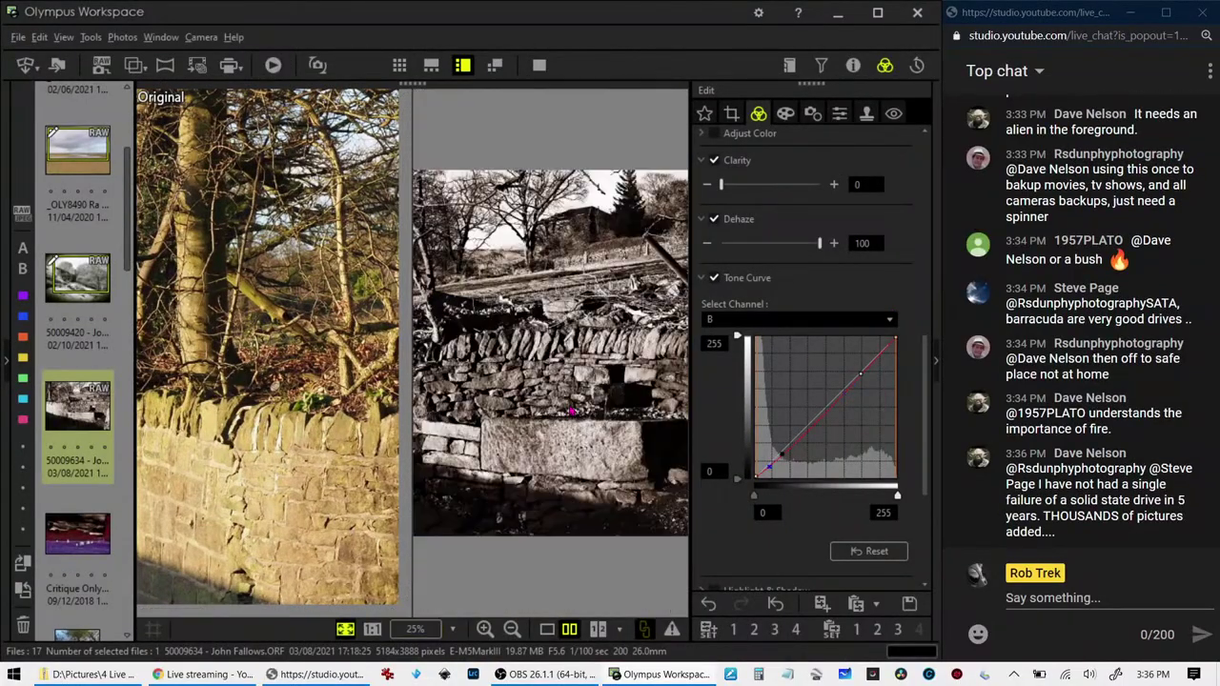
click(571, 411)
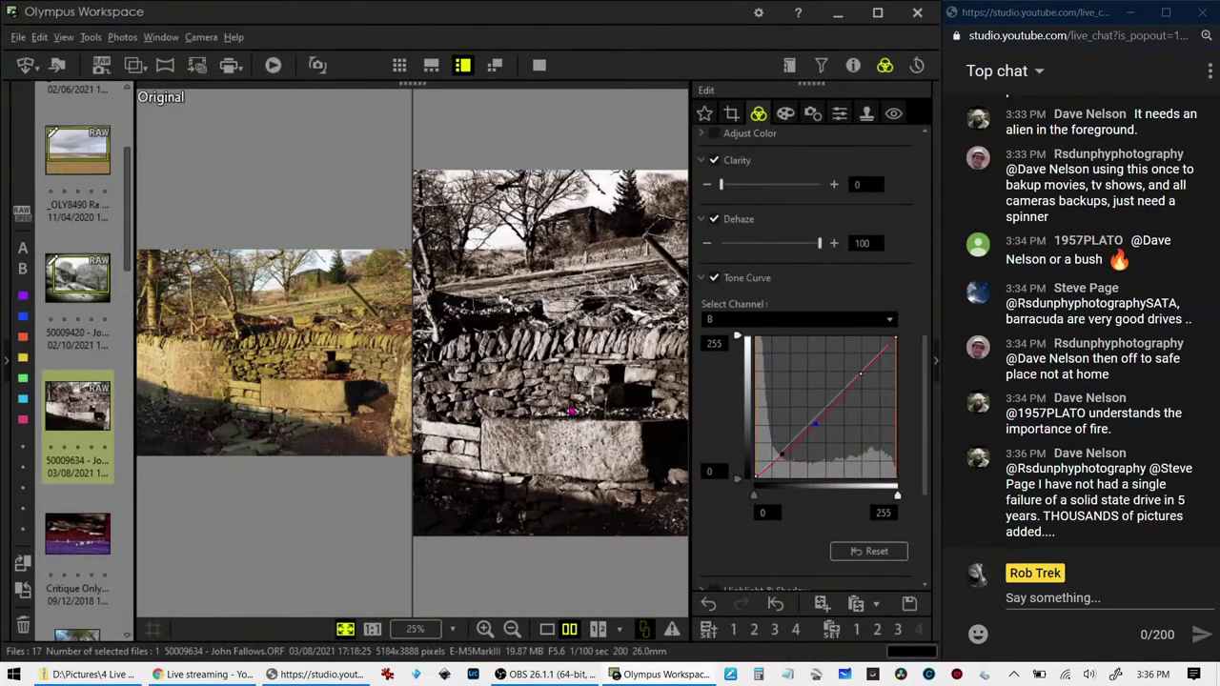
click(546, 629)
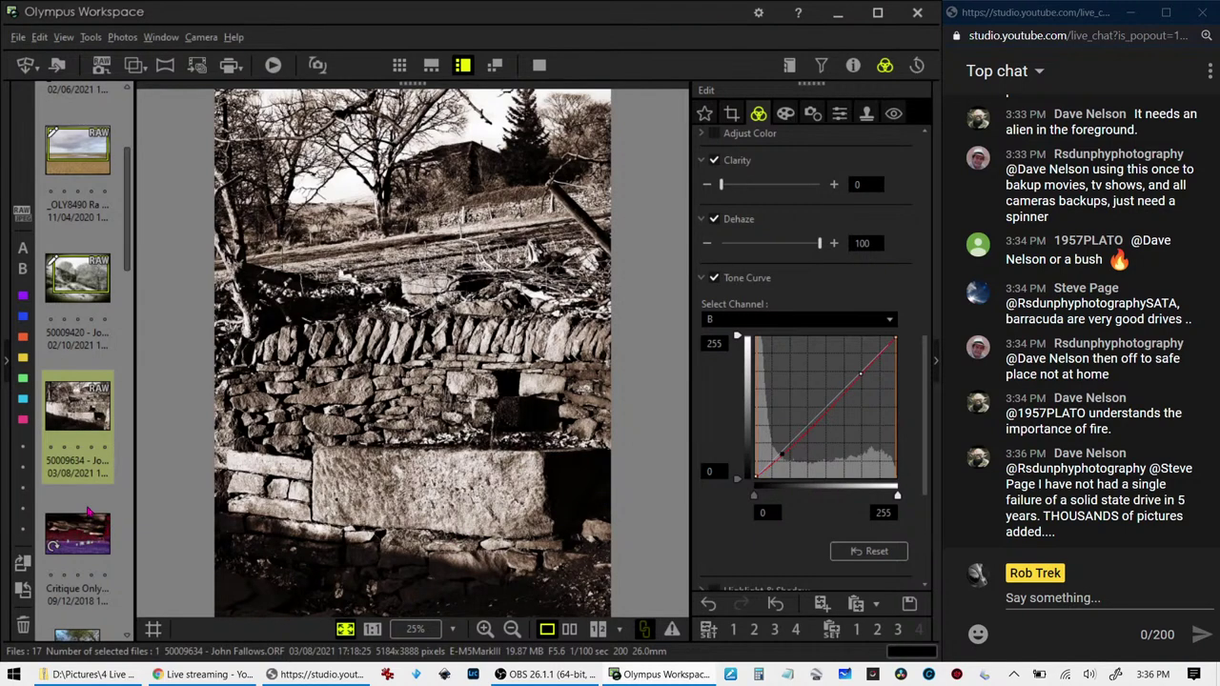
scroll(88, 512, down, 2)
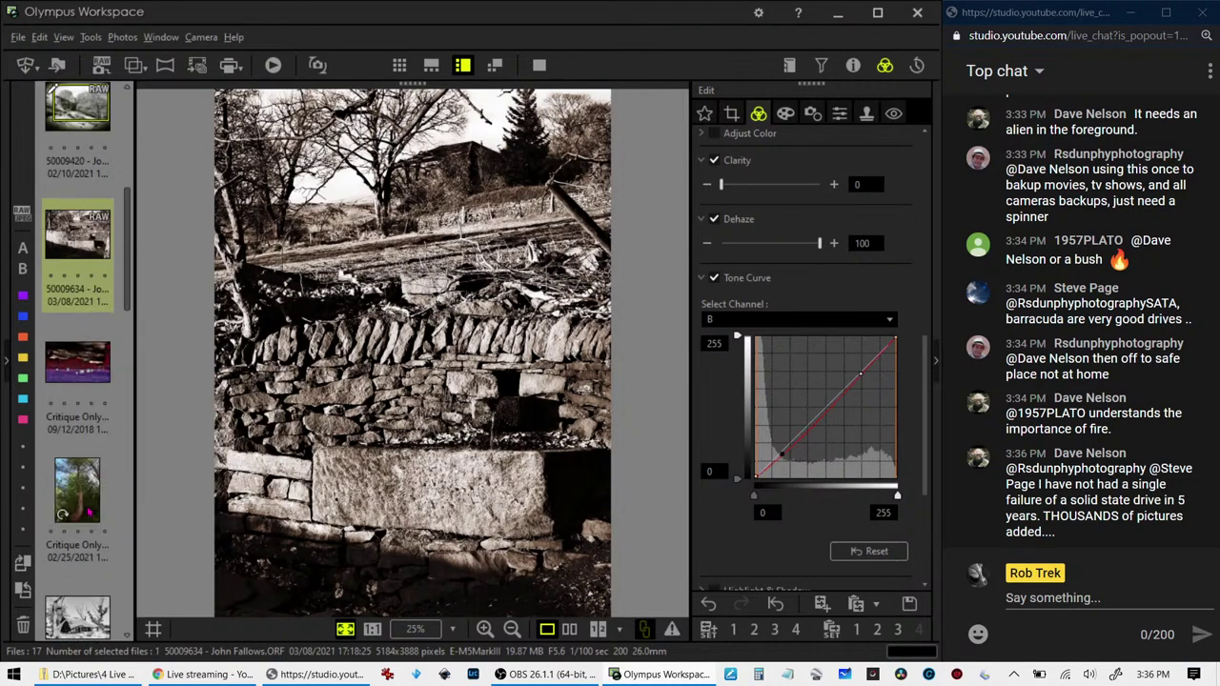
Open the purple cemetery duotone photo and review its art filter and tone curve settings
click(90, 376)
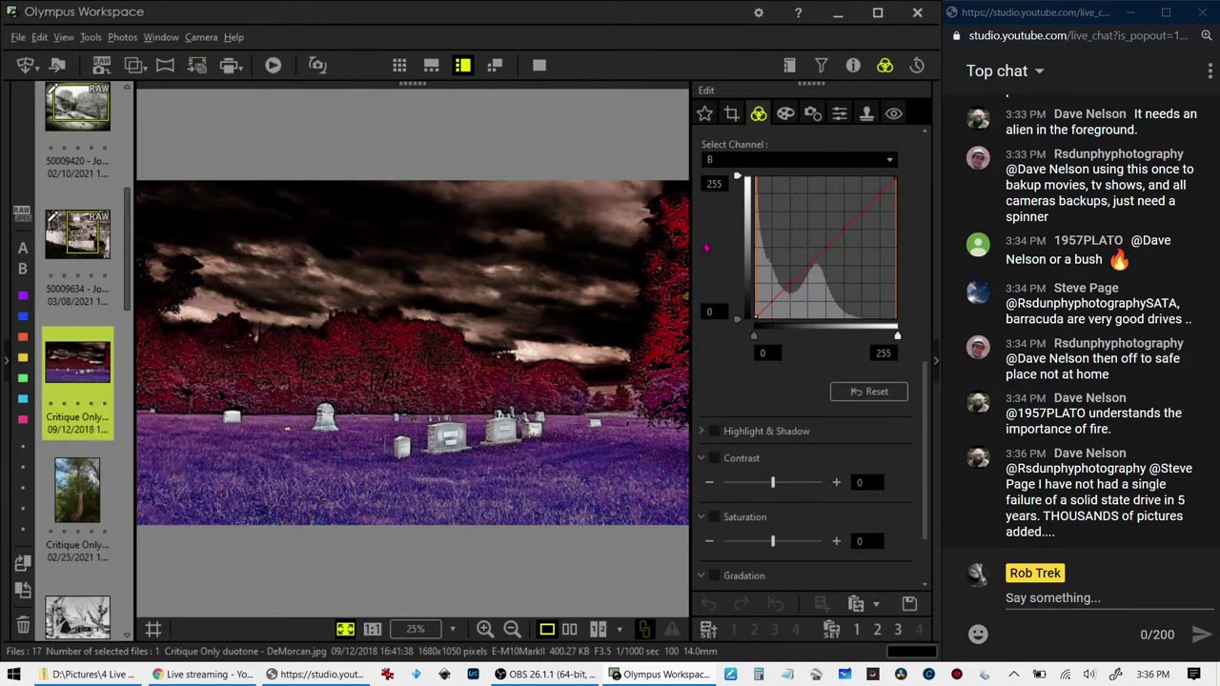
click(787, 115)
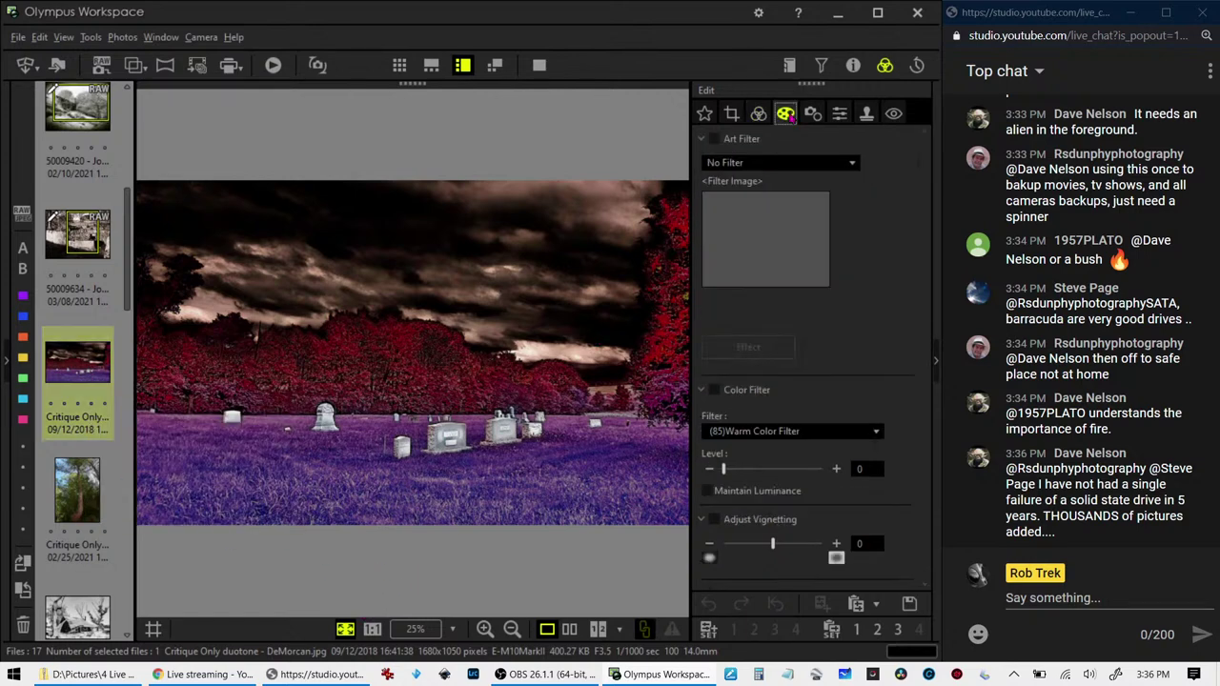
click(765, 115)
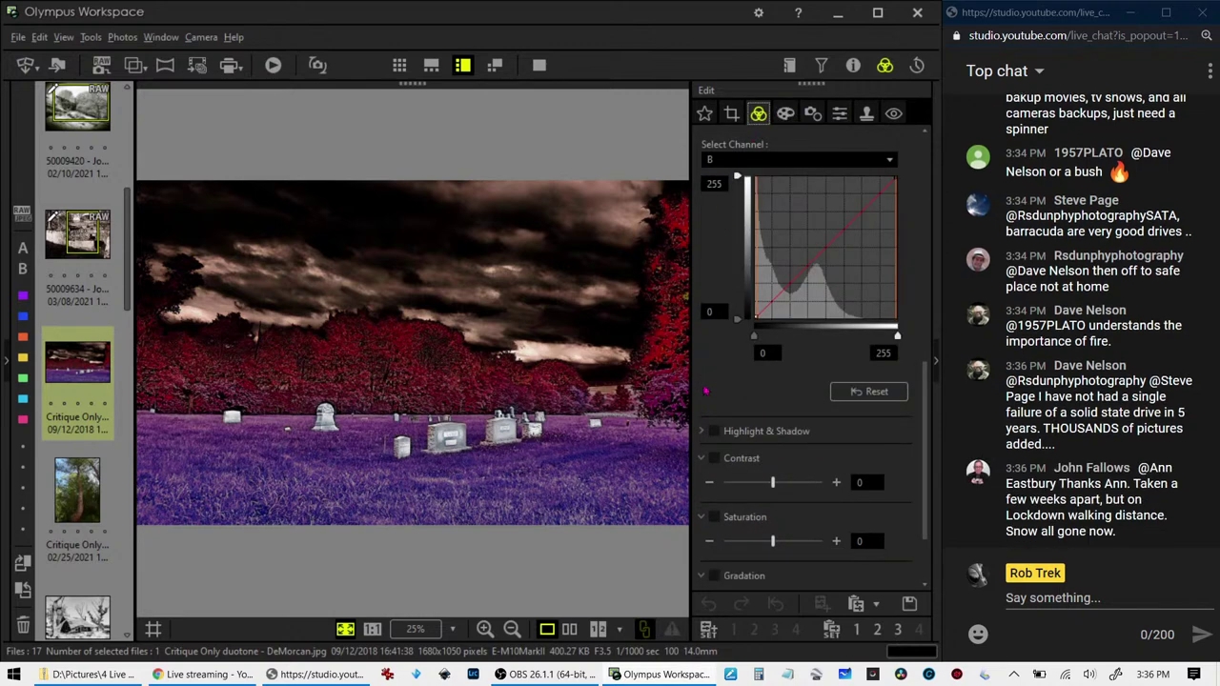
Show the cemetery photo's shooting properties and briefly compare with the unedited original
click(853, 65)
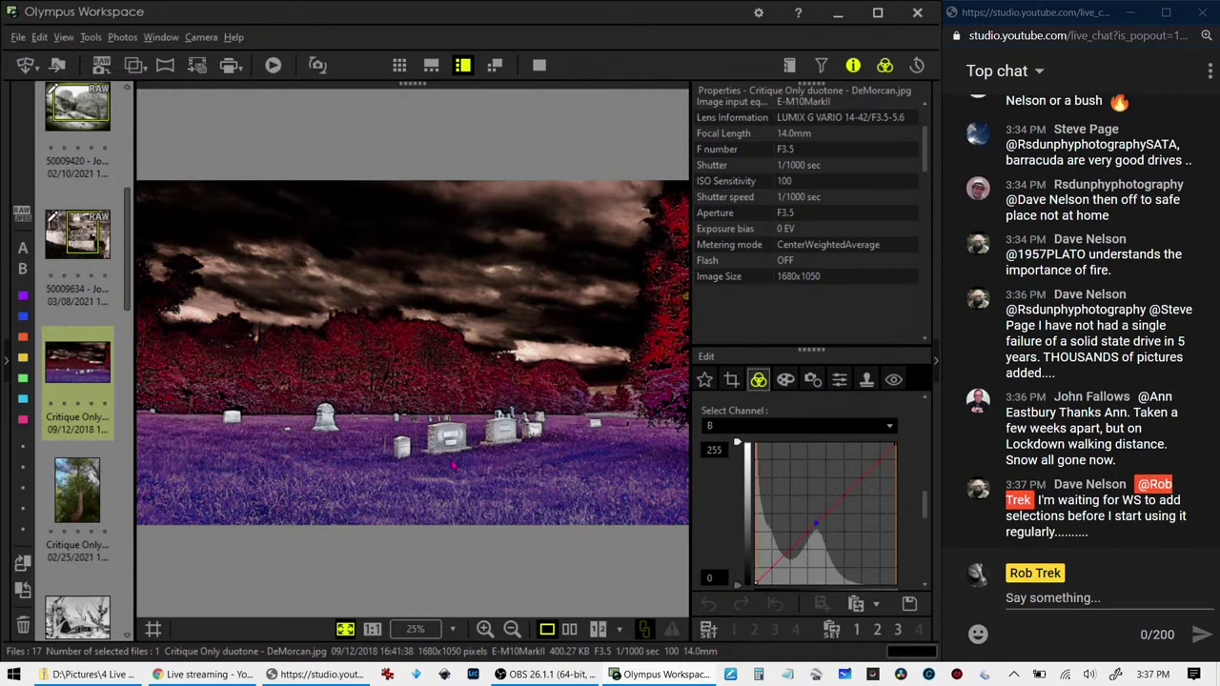
scroll(424, 463, down, 1)
scroll(420, 408, up, 1)
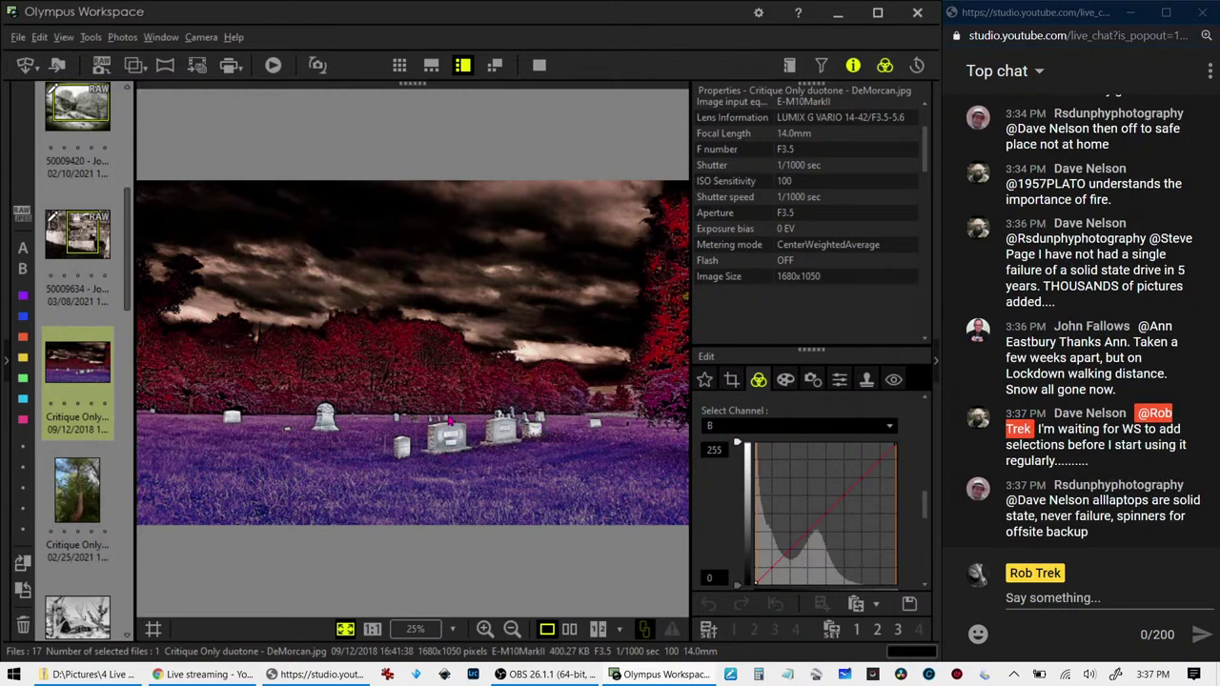
click(451, 421)
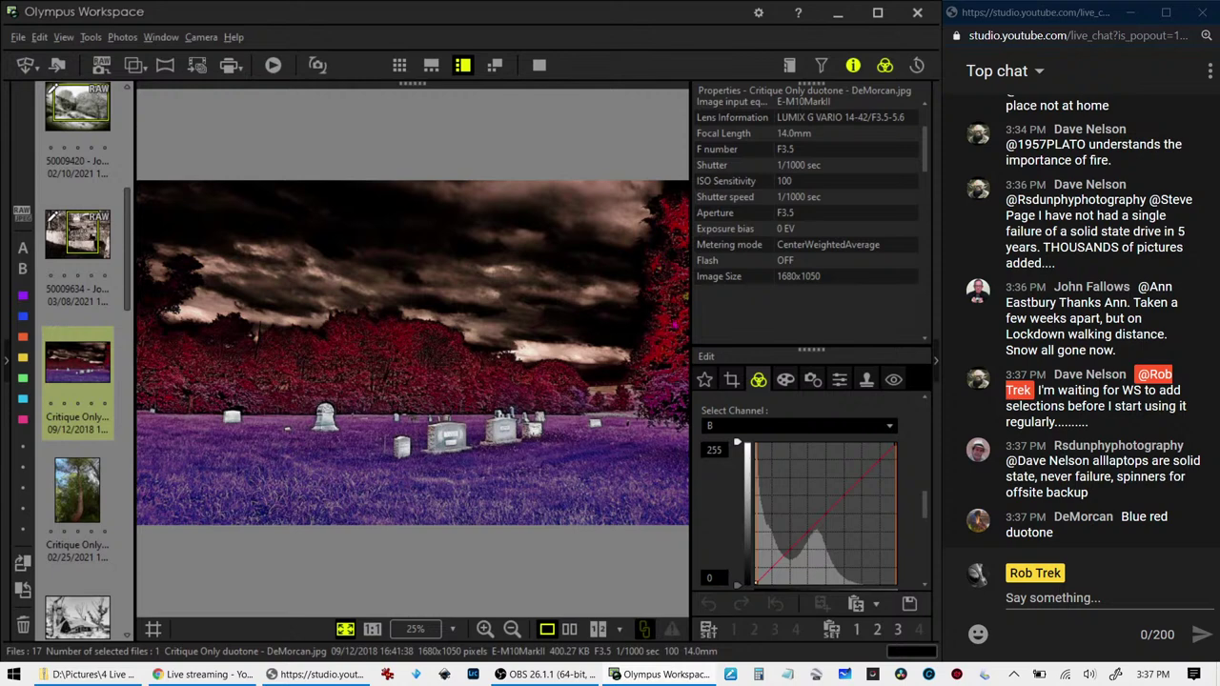
Apply a 16:9 crop to the cemetery photo, tightened and positioned to 1306 × 735 pixels
click(733, 381)
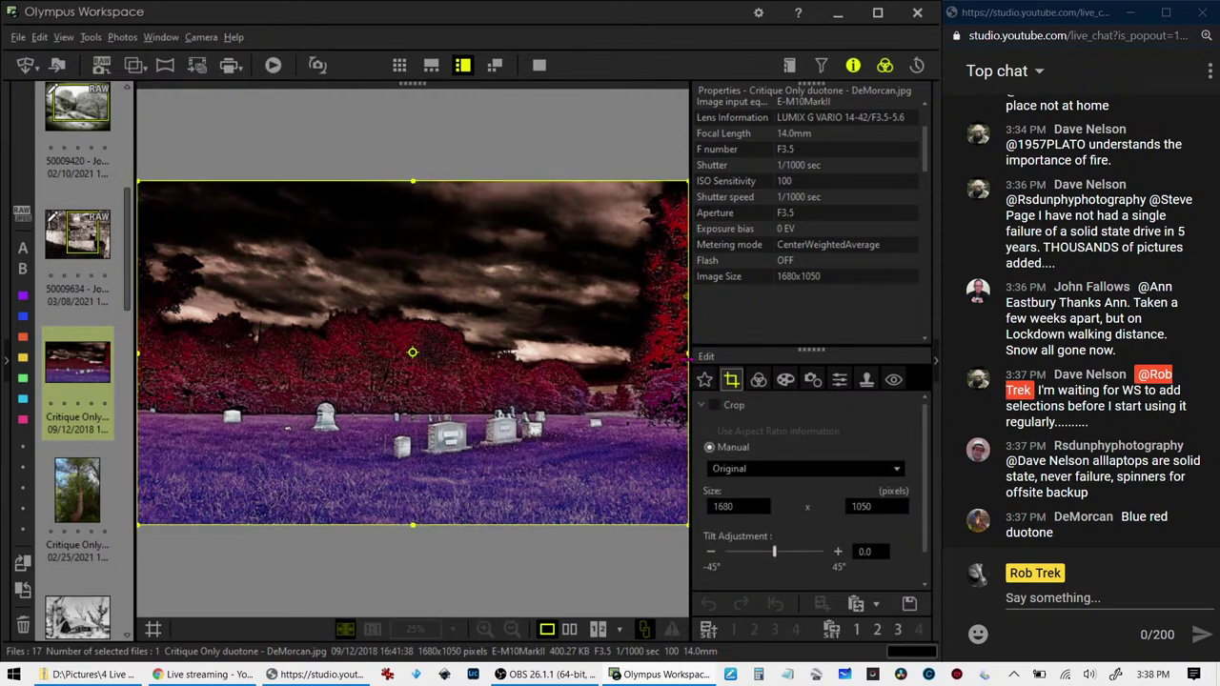
click(777, 469)
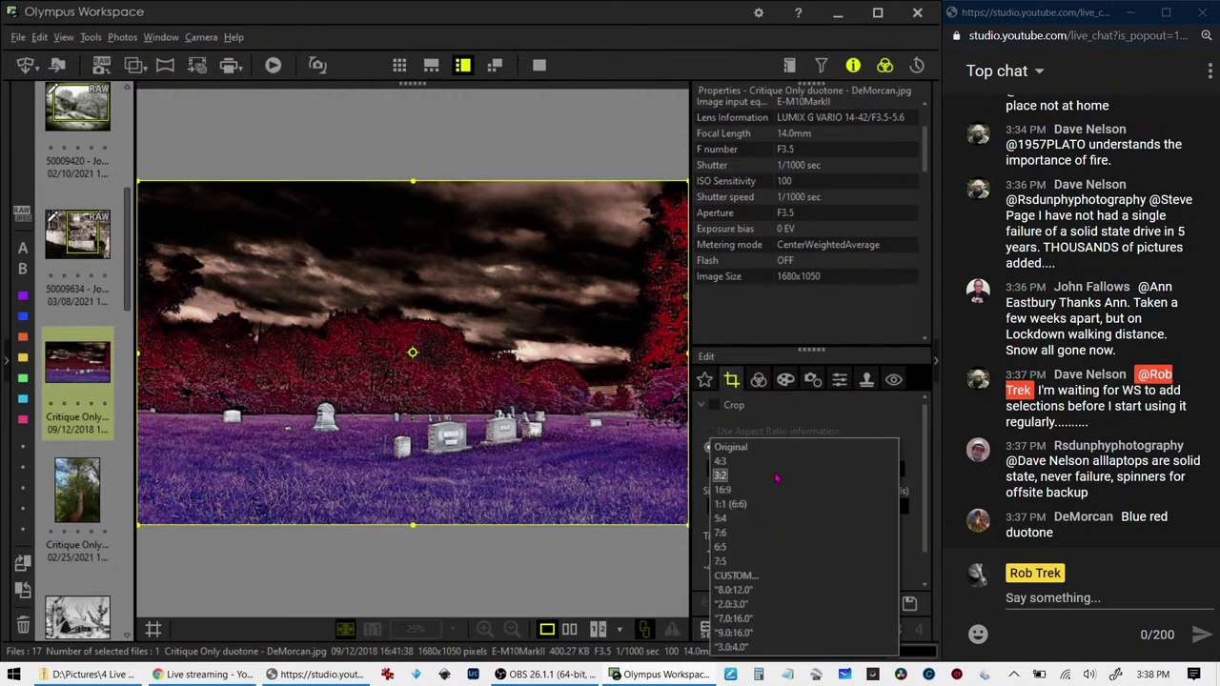
click(773, 491)
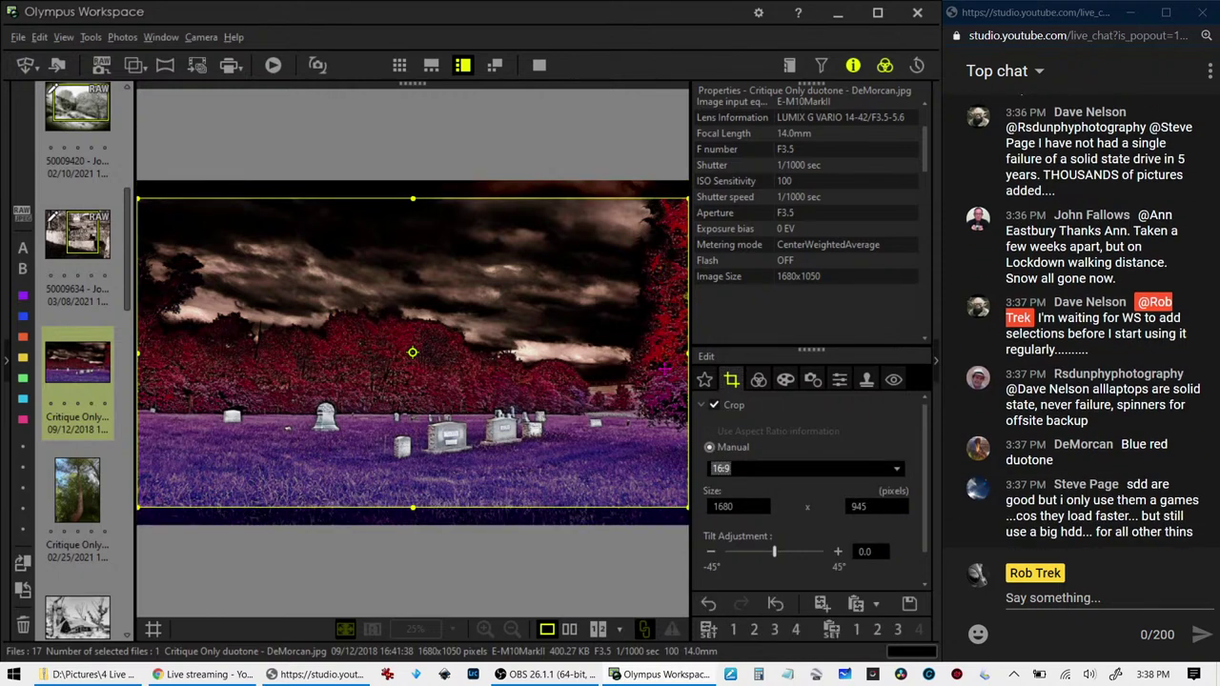
drag(683, 357, 627, 380)
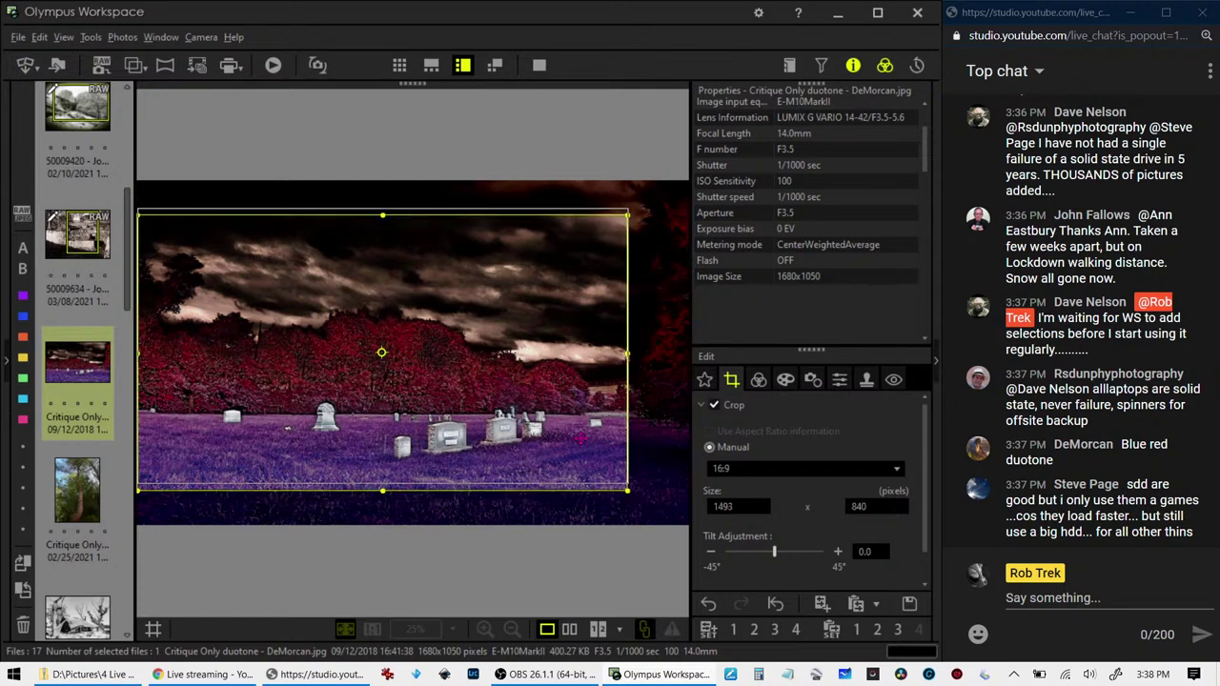
drag(581, 438, 579, 437)
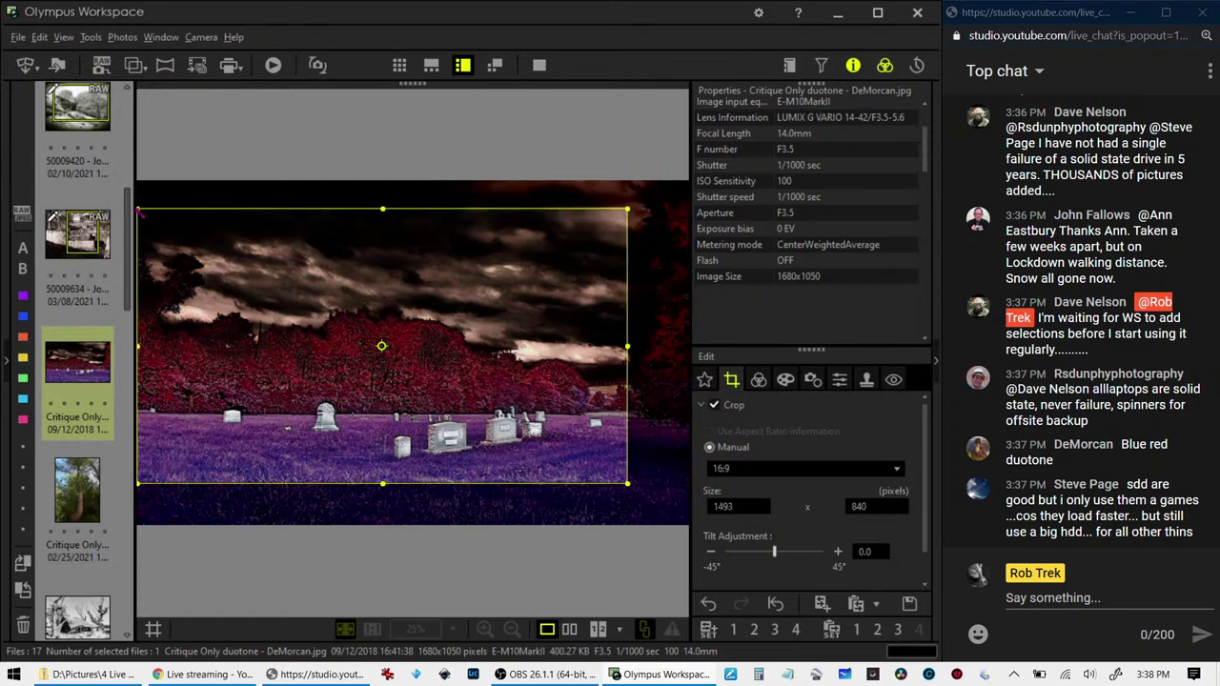
drag(140, 211, 198, 243)
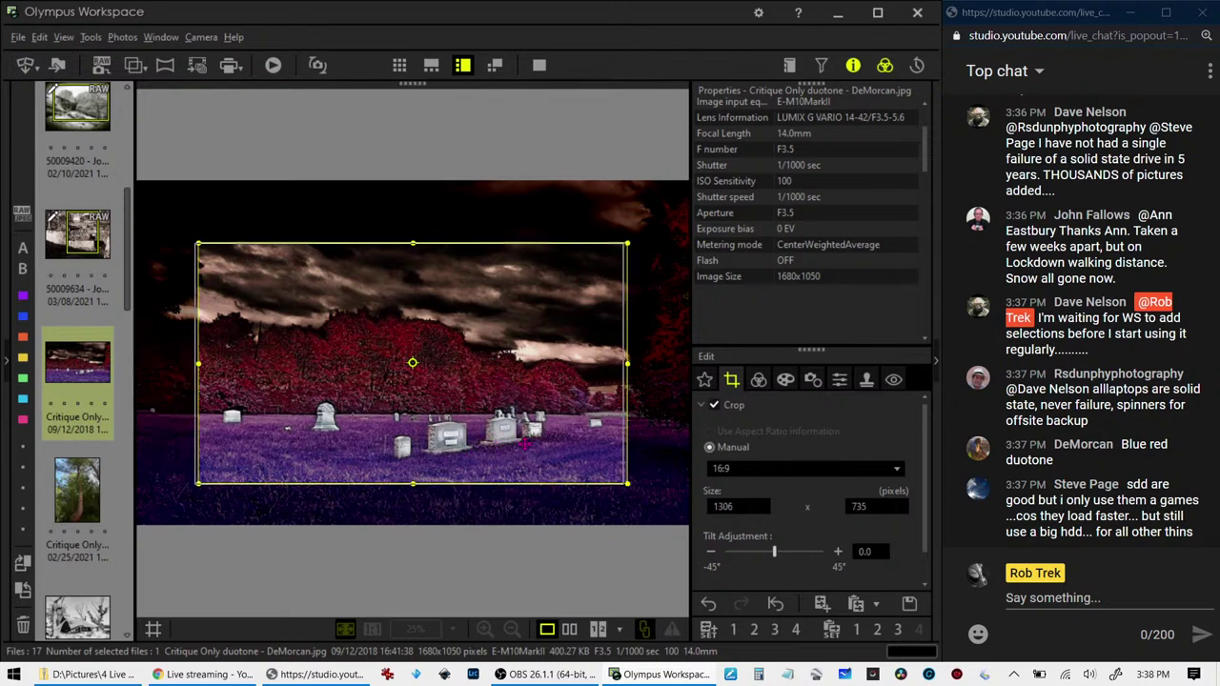
drag(524, 444, 522, 444)
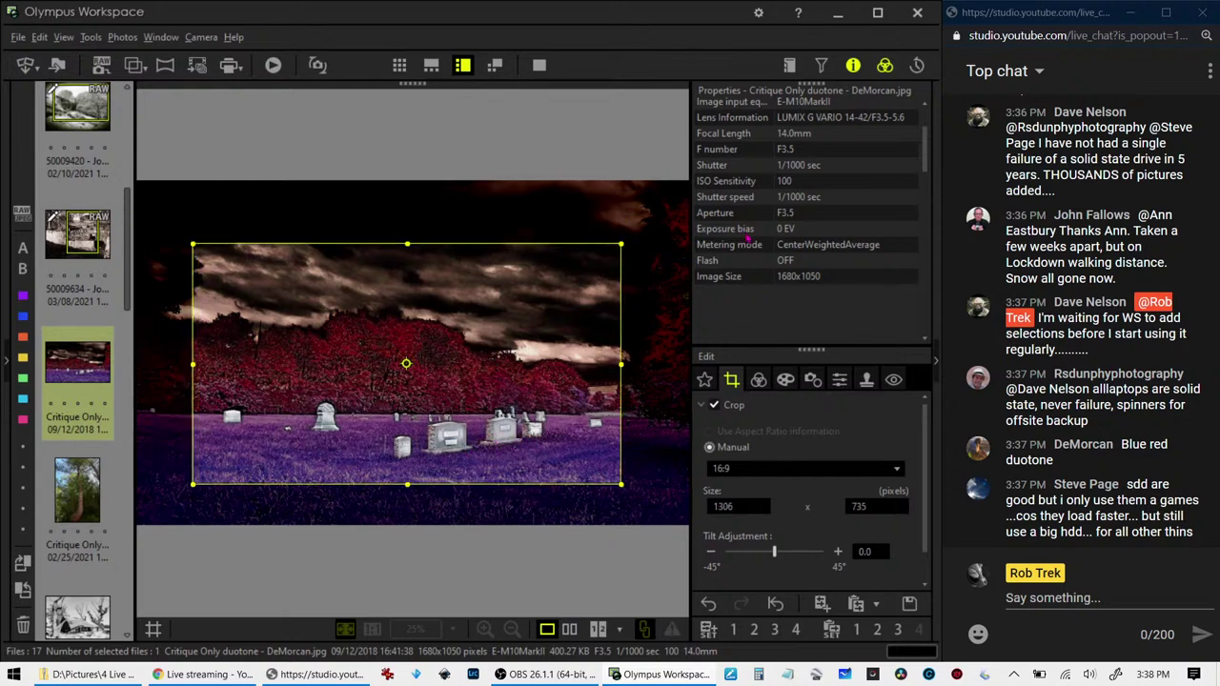
click(759, 379)
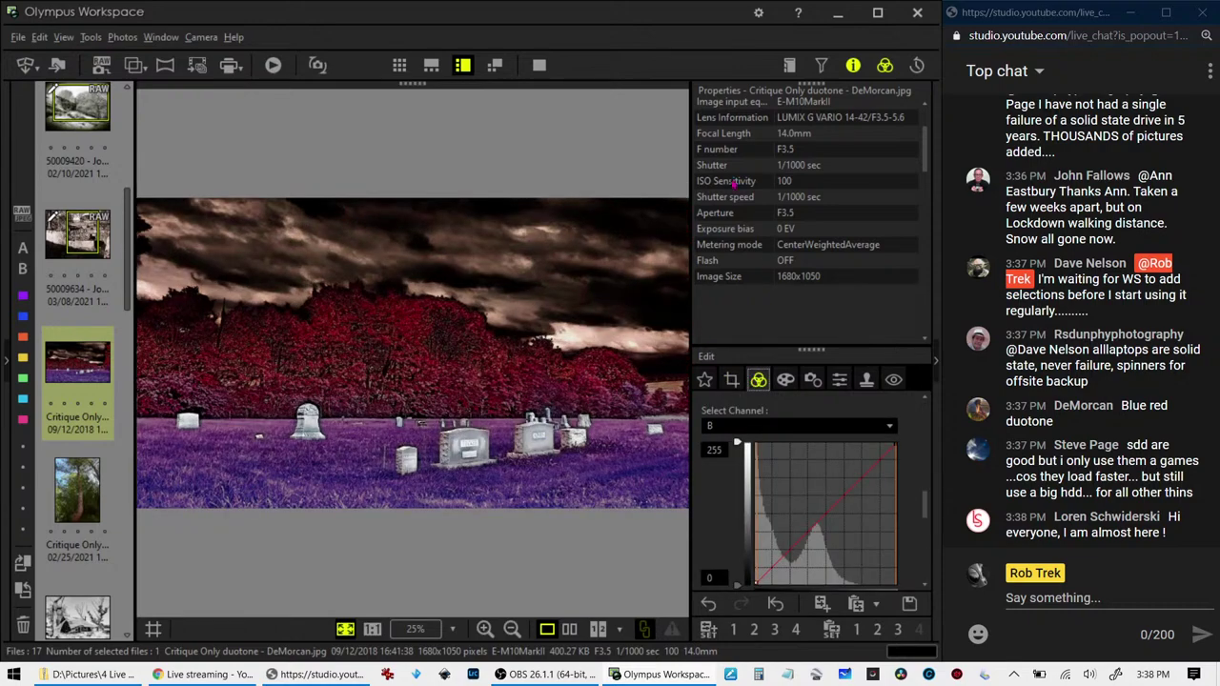
Recrop to a 1:1 square of 702 × 702 pixels centred on the red trees and gravestones
click(733, 380)
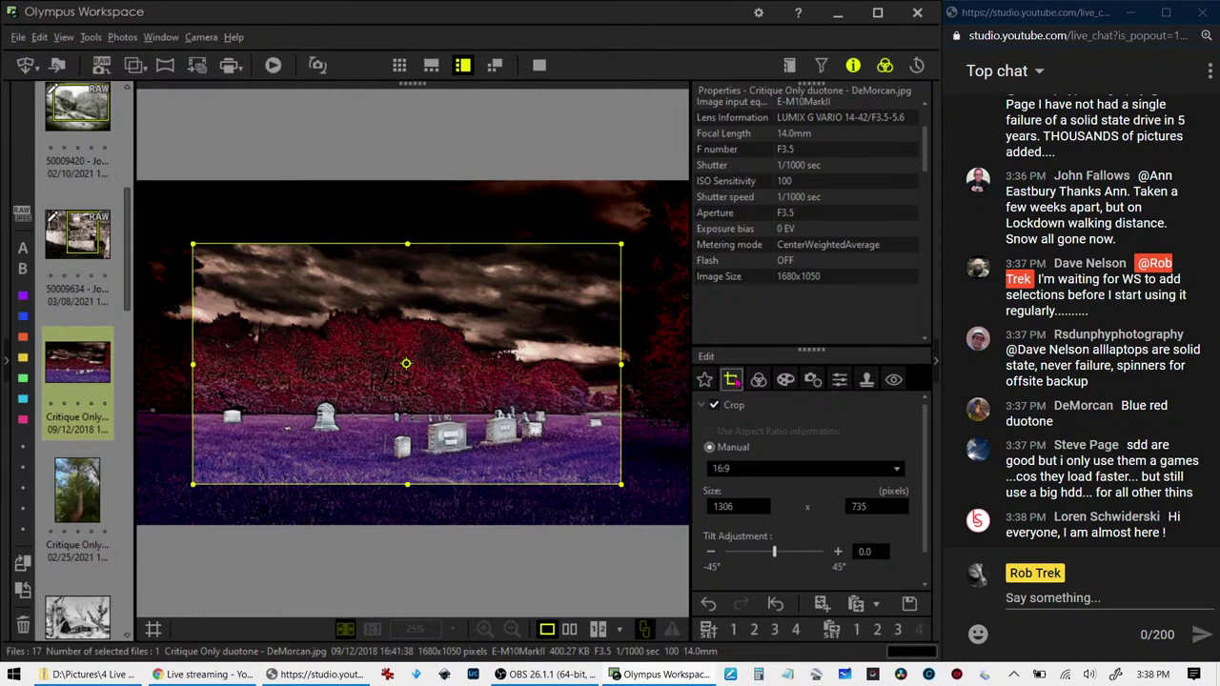
click(775, 478)
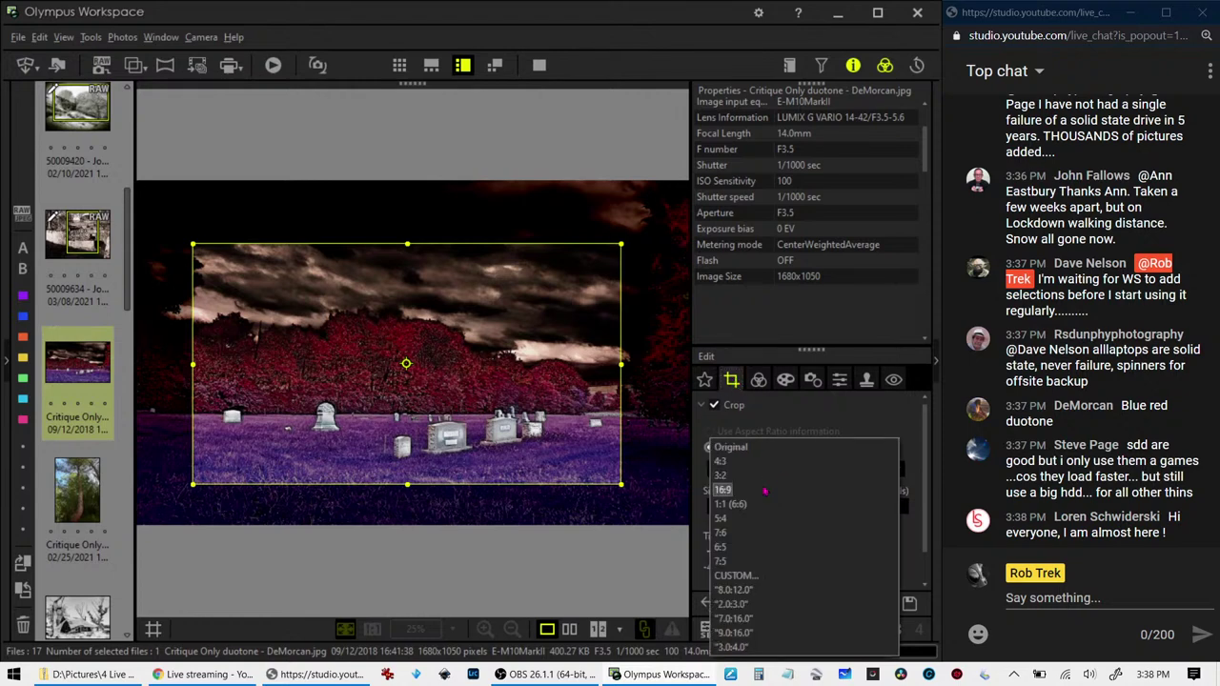
click(762, 504)
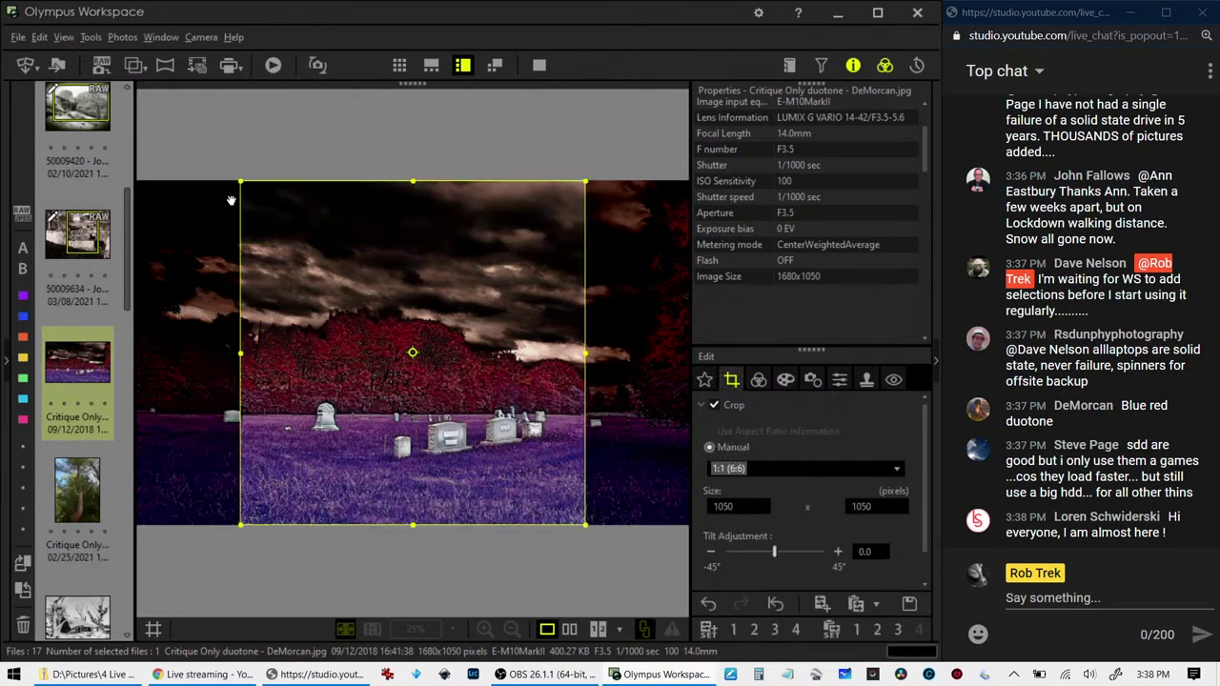
drag(241, 181, 387, 288)
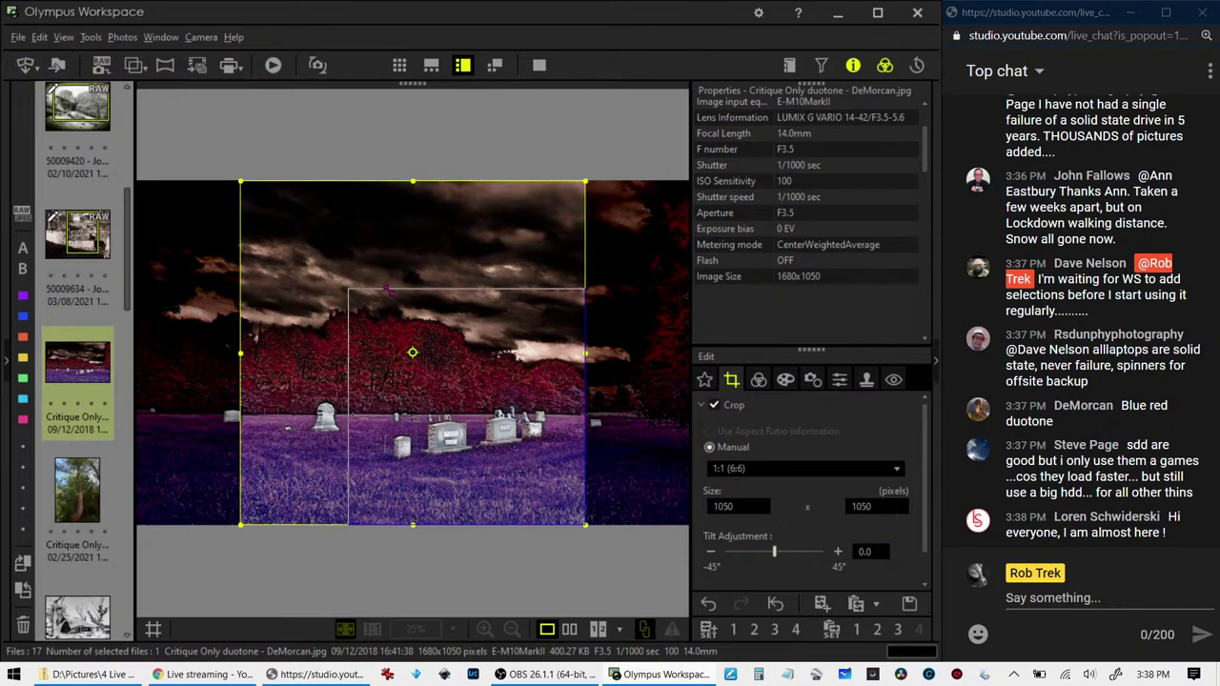
drag(438, 354, 441, 322)
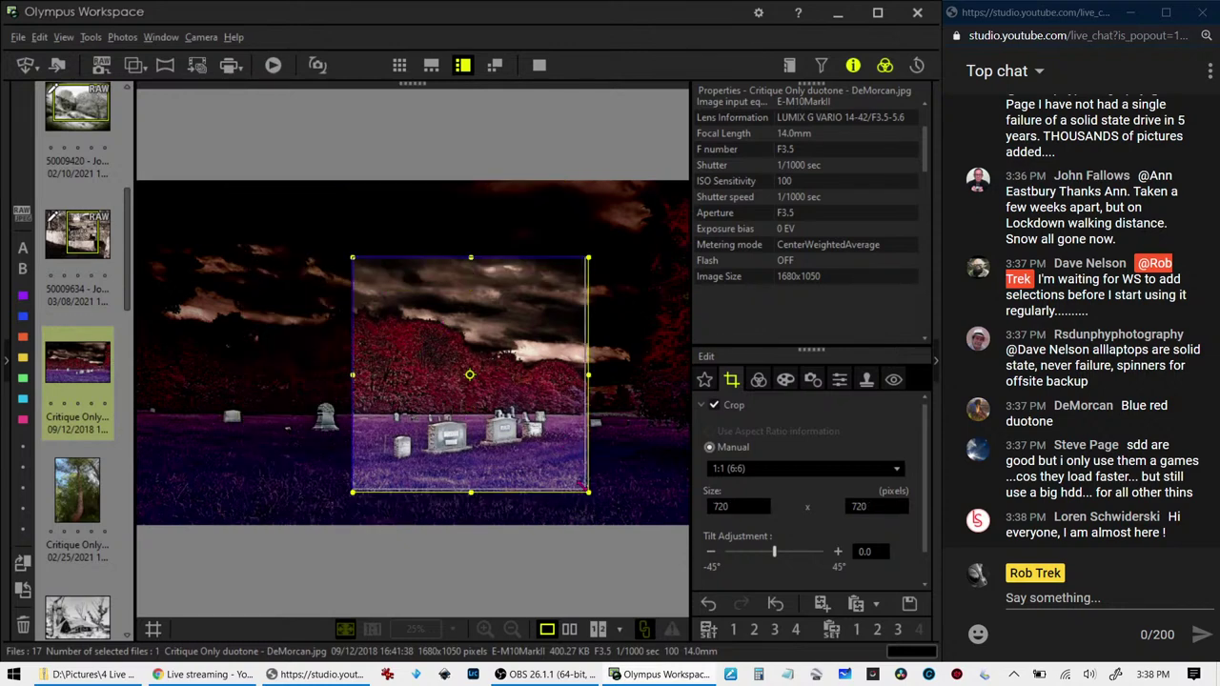
drag(584, 488, 540, 432)
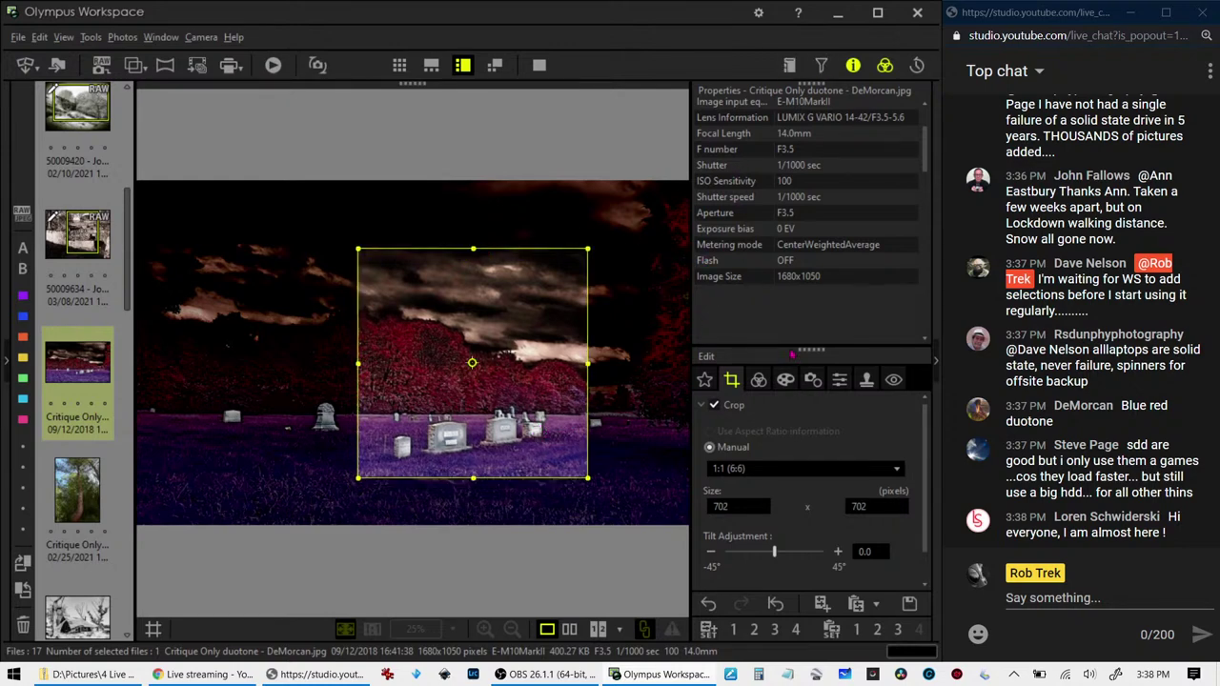
click(759, 380)
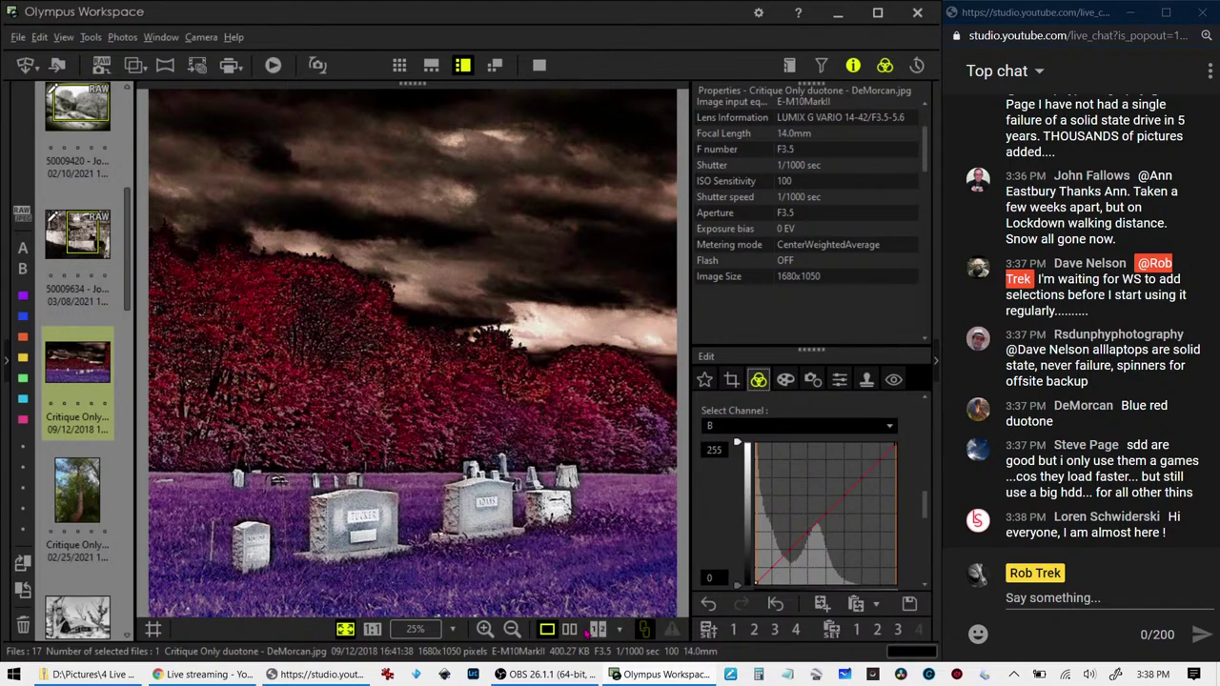
click(569, 629)
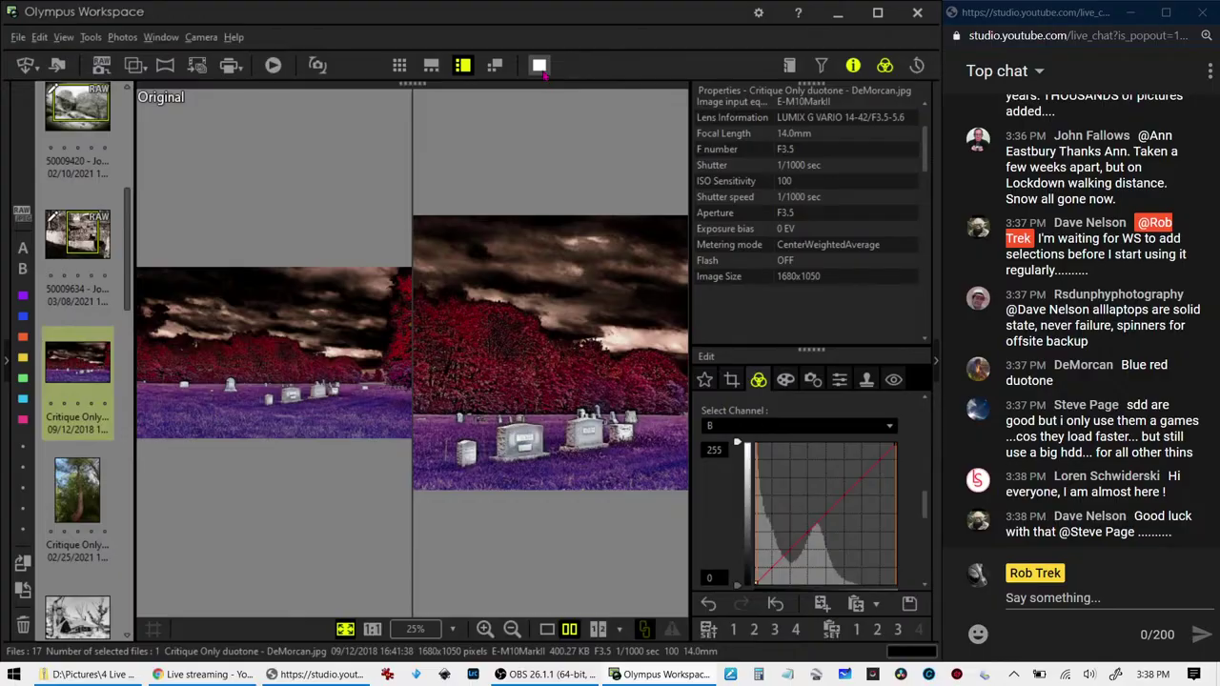
click(538, 64)
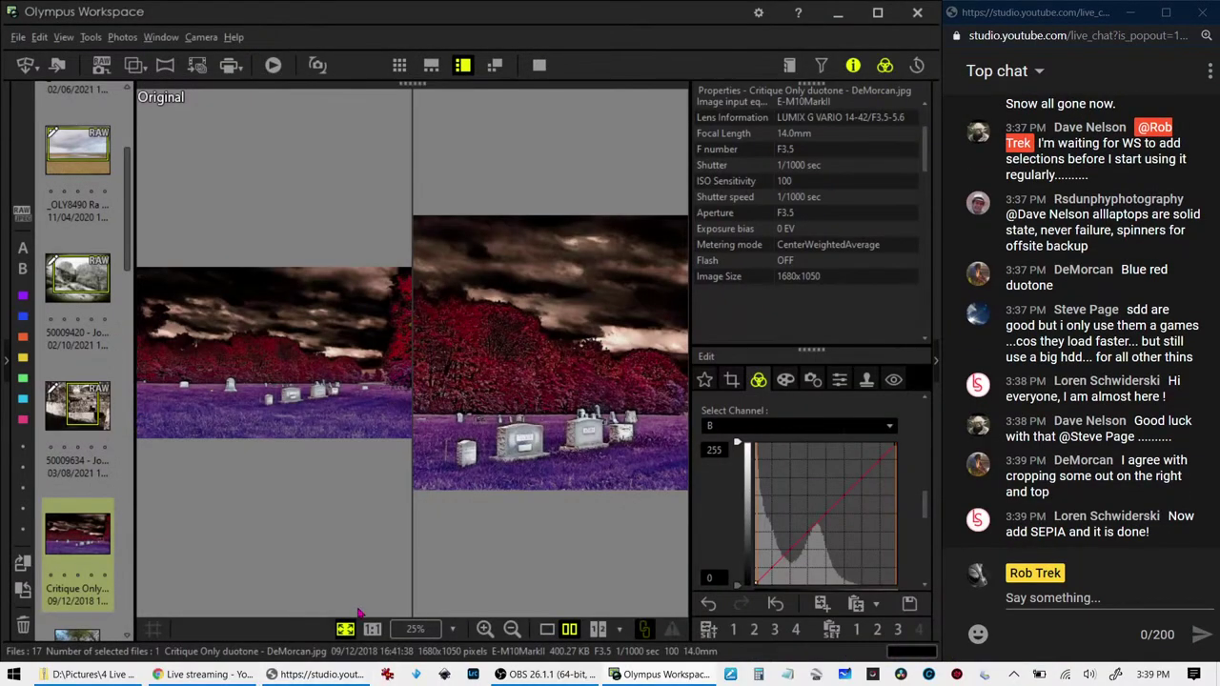
click(548, 630)
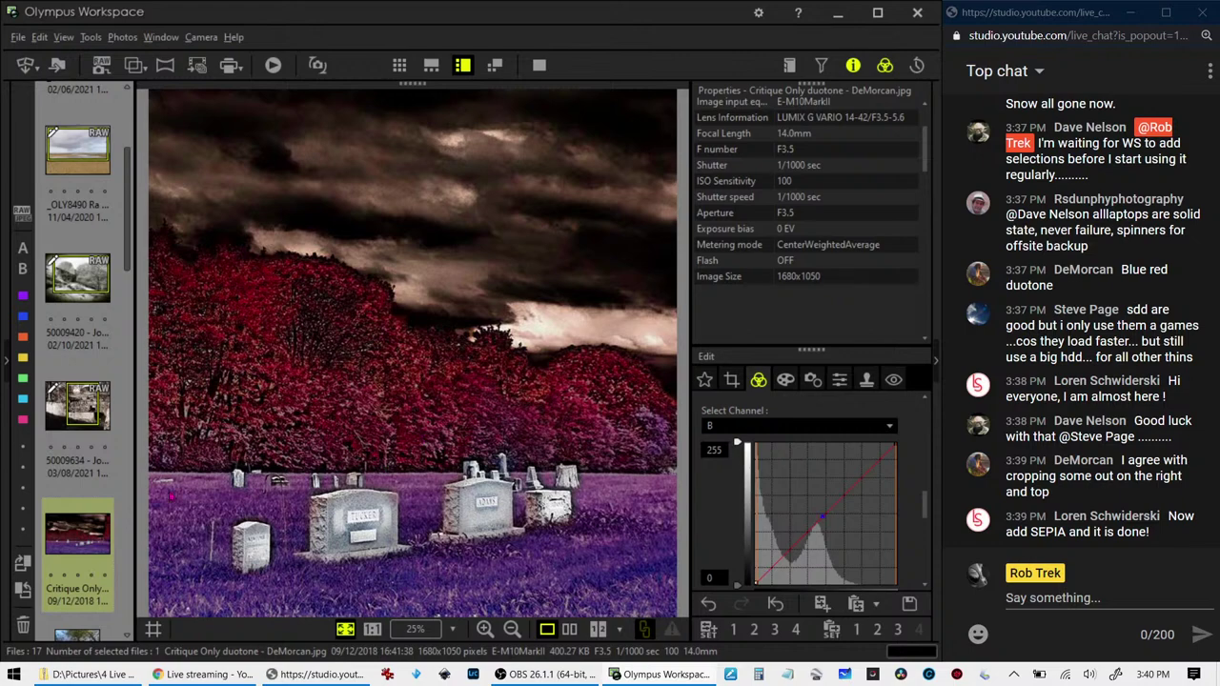
Scroll to view the leaning pine's details: 12.0mm, F6.3, 1/15 sec, ISO 200
scroll(95, 512, down, 1)
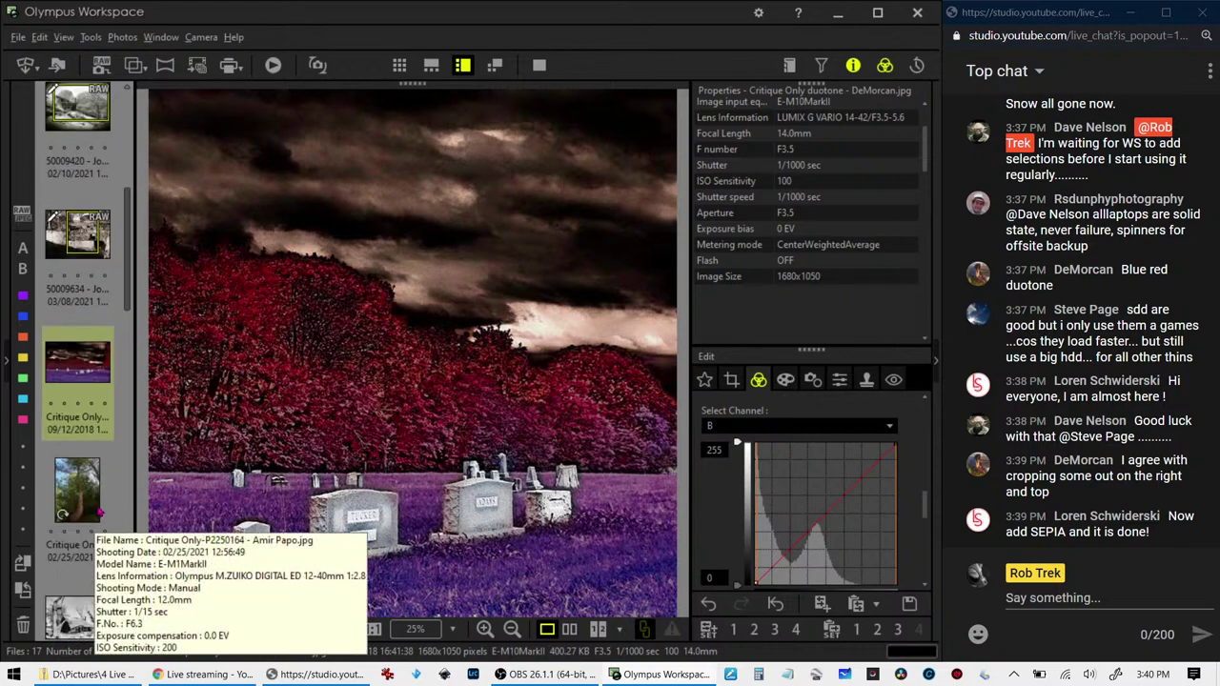
scroll(97, 496, down, 1)
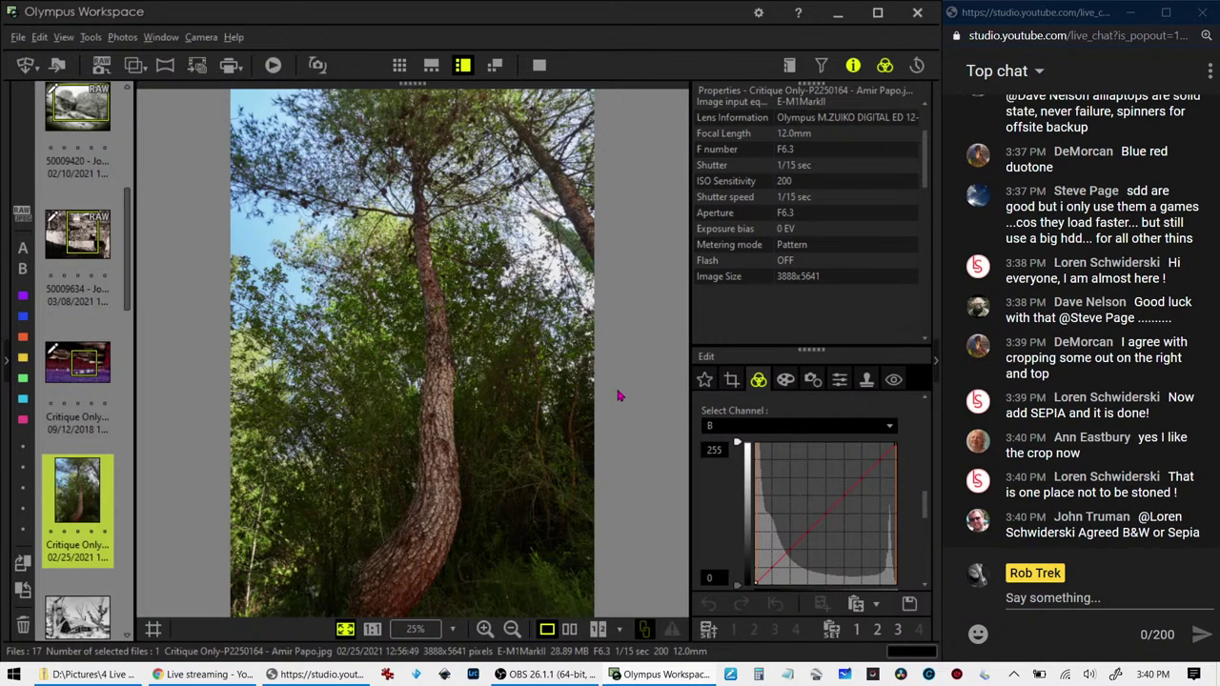
scroll(815, 179, up, 2)
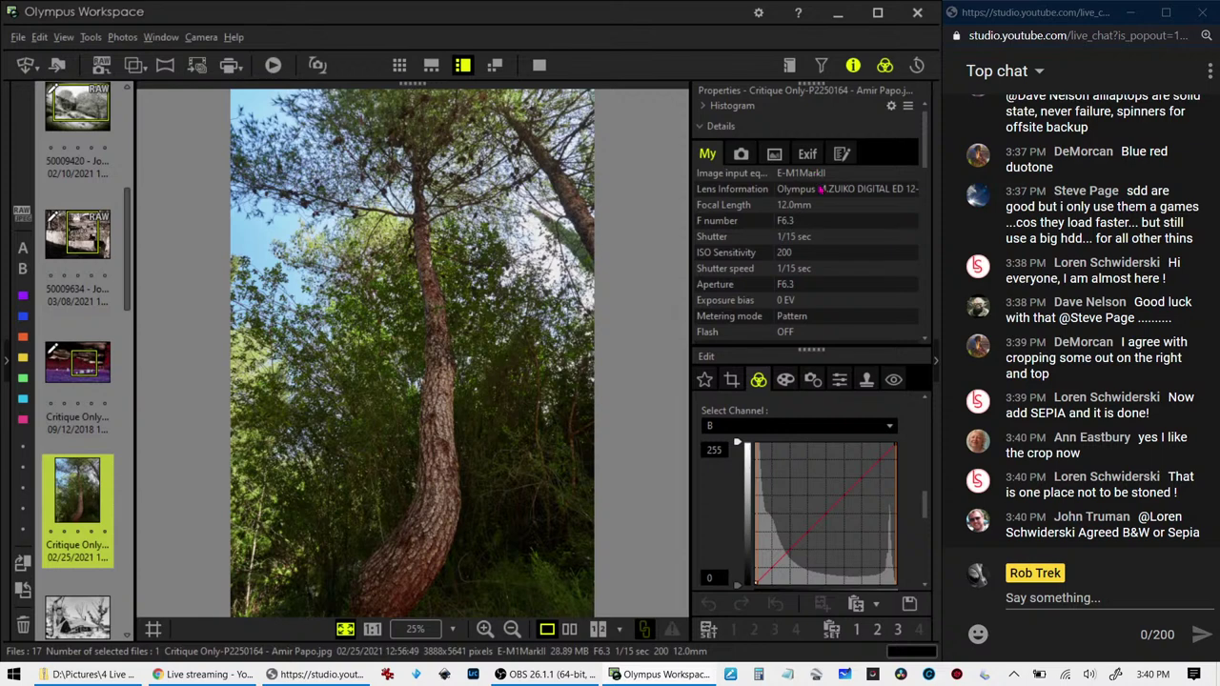
scroll(821, 188, down, 3)
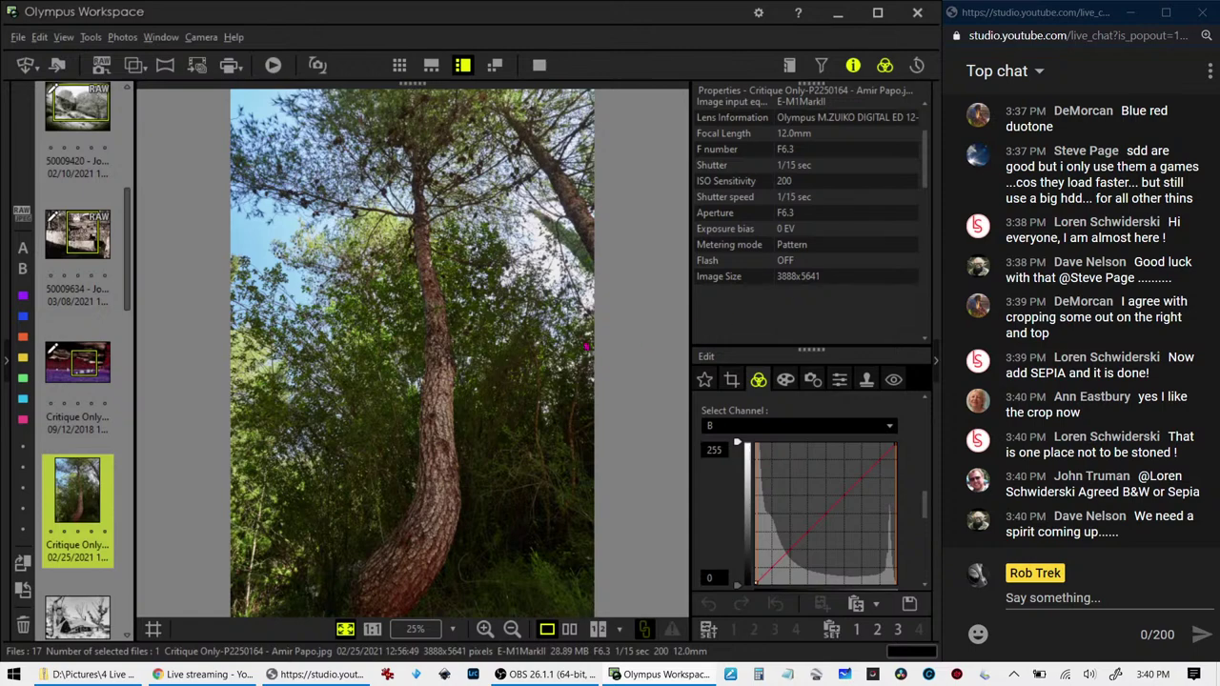
click(433, 419)
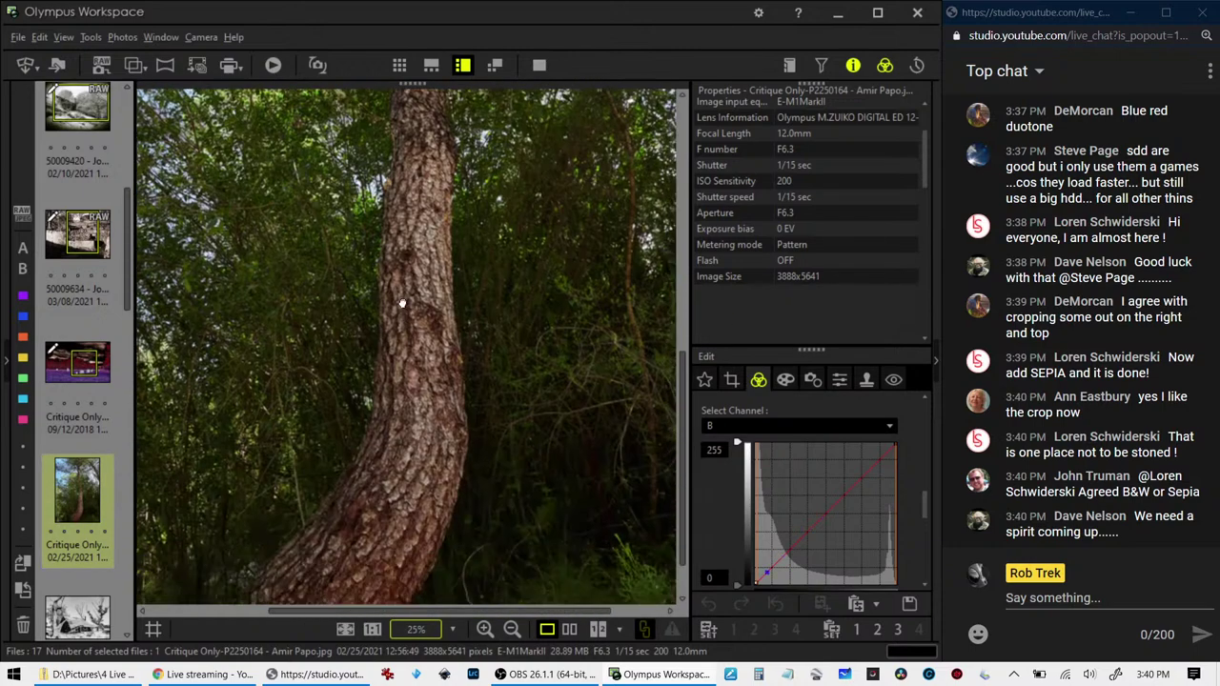
drag(434, 420, 407, 315)
click(402, 410)
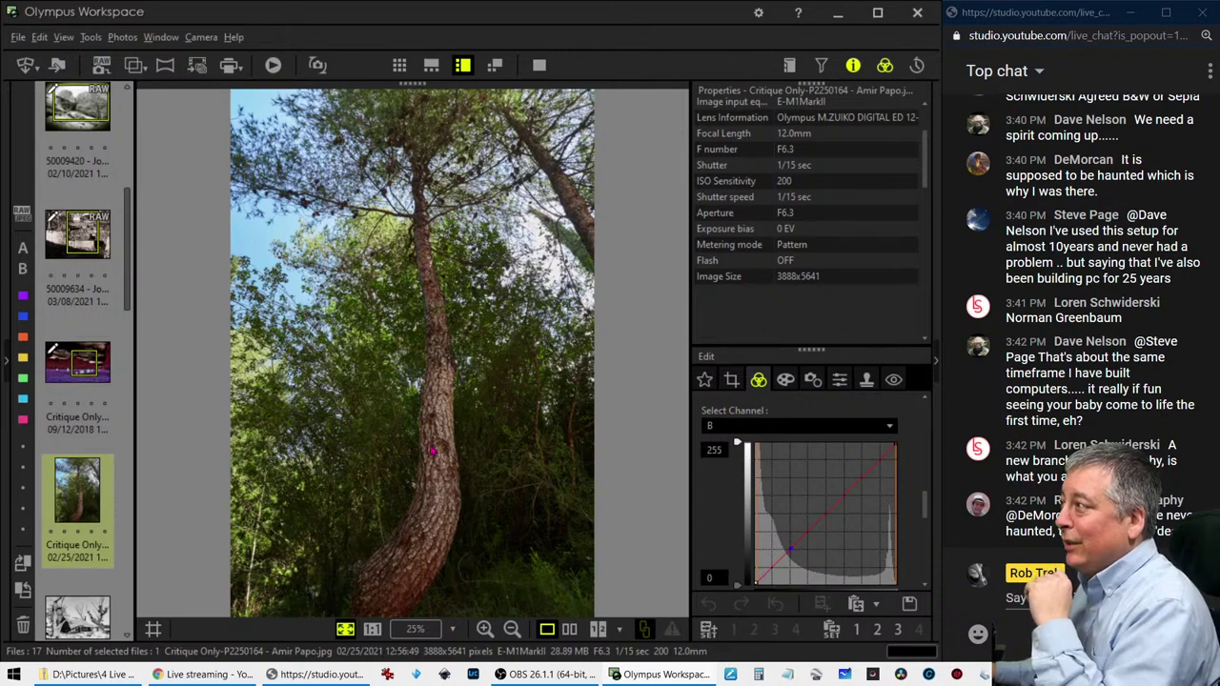
click(434, 418)
click(448, 314)
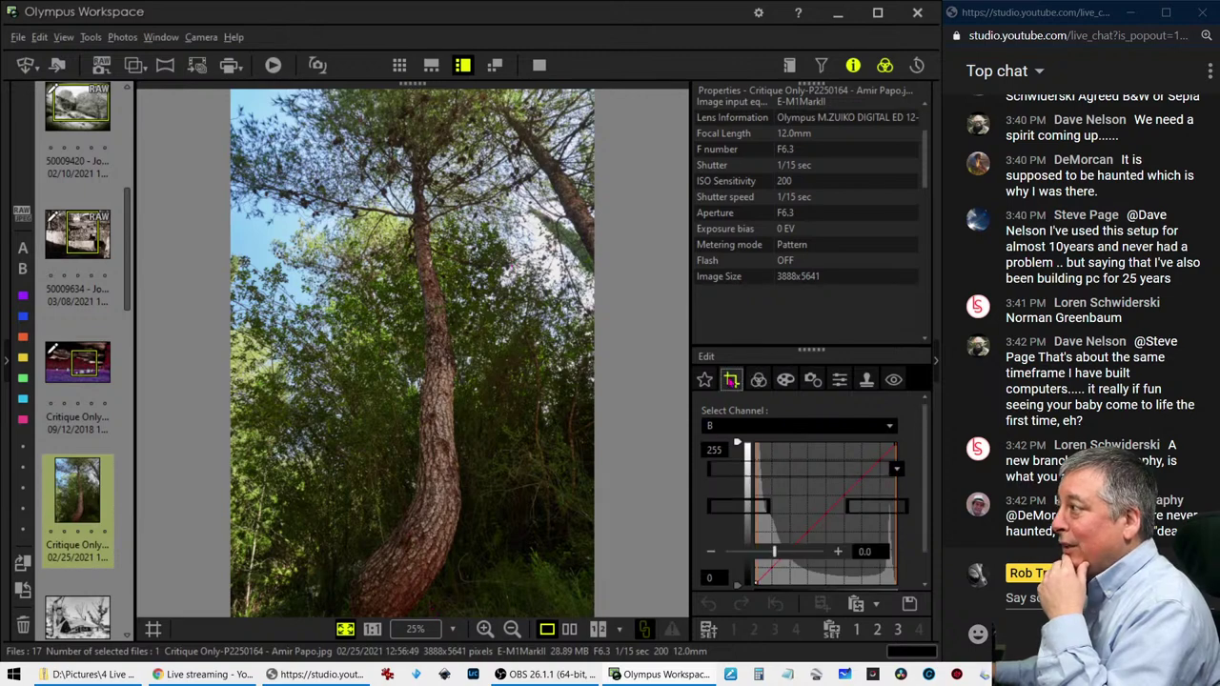
Try a 1:1 square crop positioned at the top of the tree photo
click(731, 380)
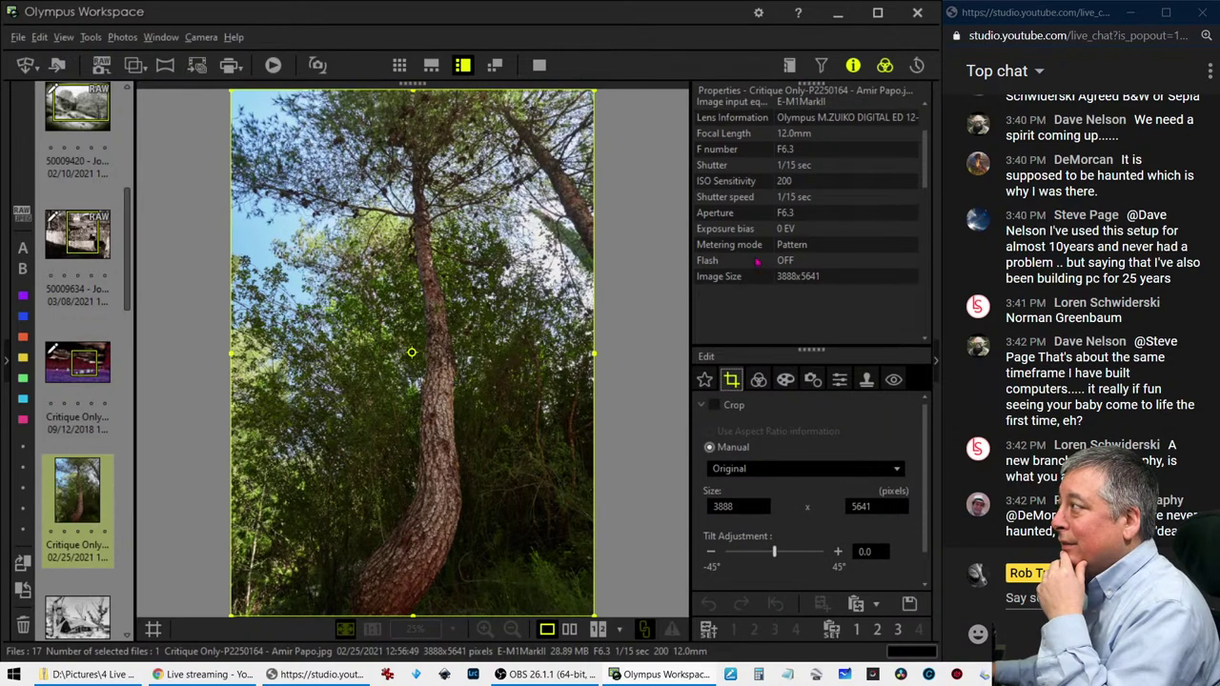
click(771, 468)
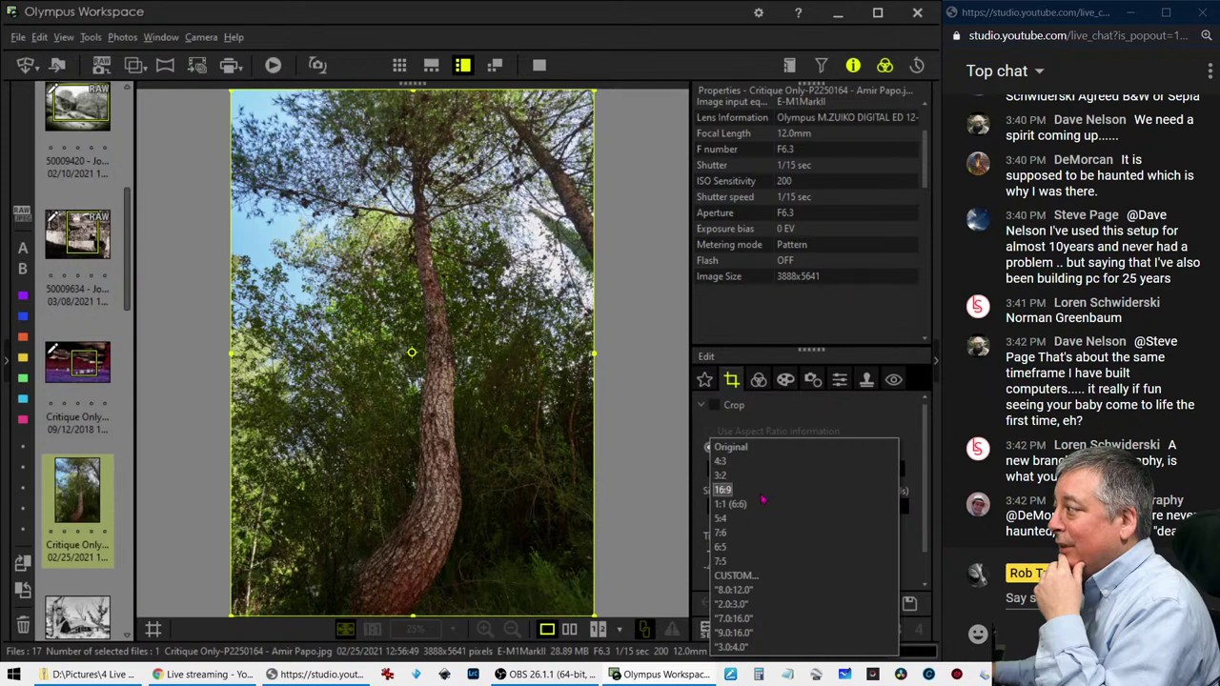
click(757, 510)
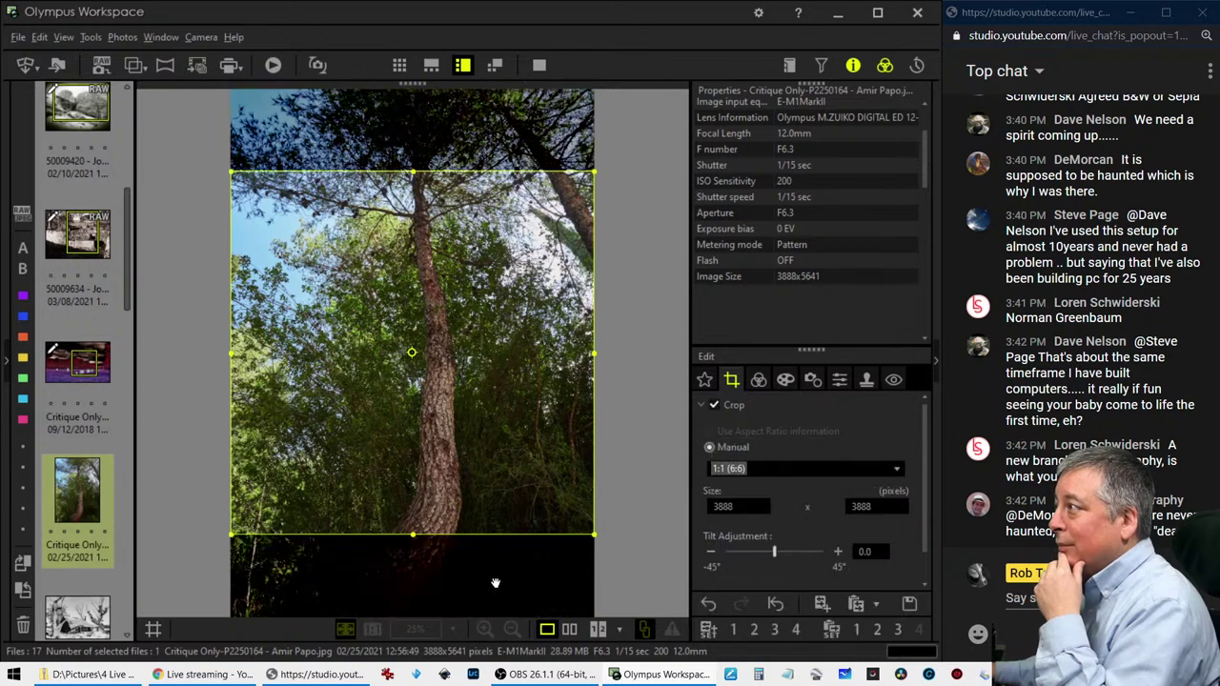
drag(486, 509, 400, 359)
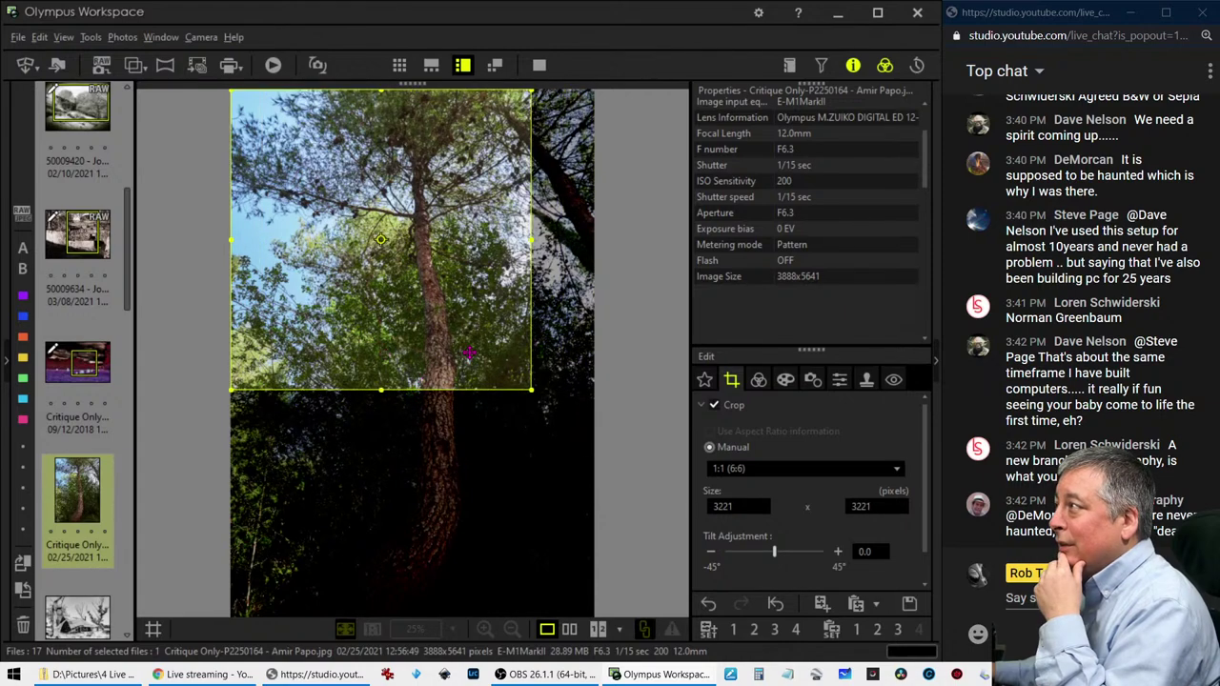
click(758, 379)
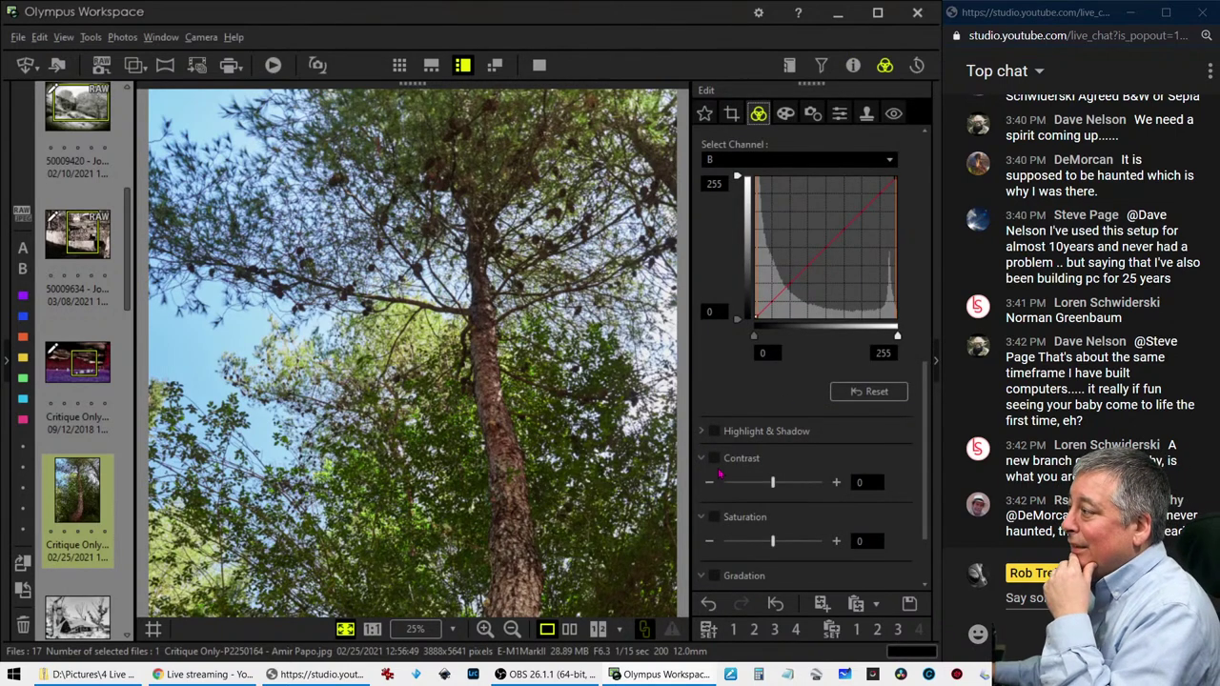
Resize the square crop, settling on 2614 pixels, and apply it
click(732, 115)
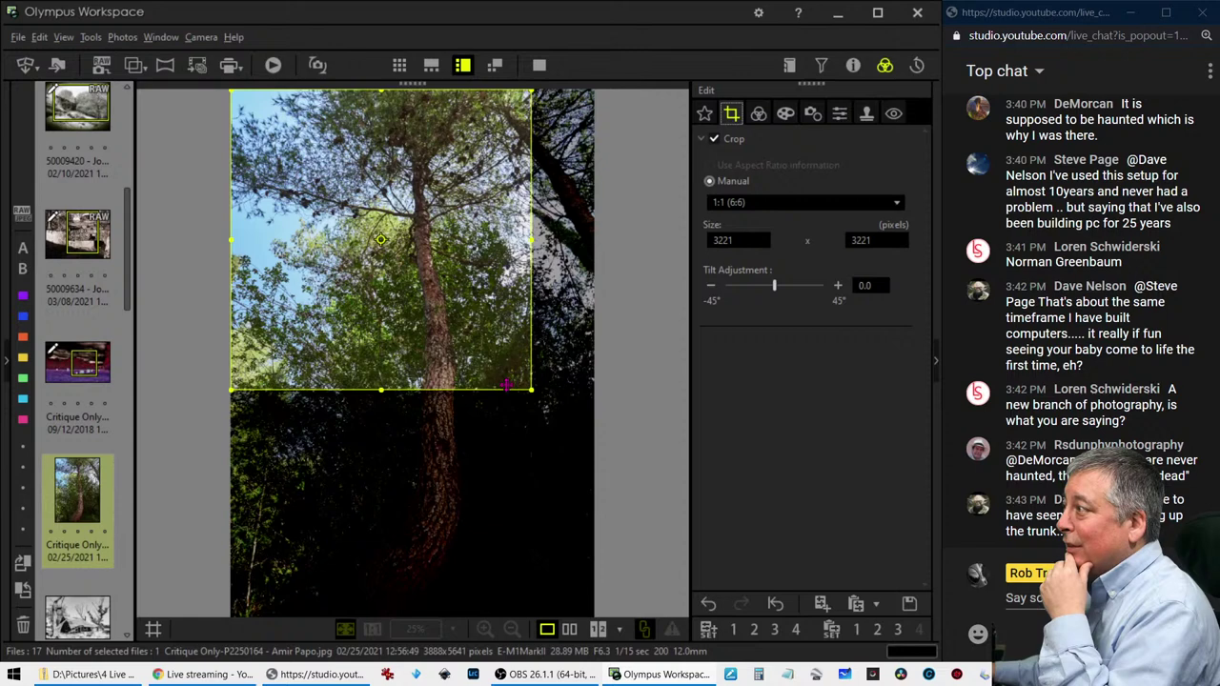
drag(531, 389, 564, 445)
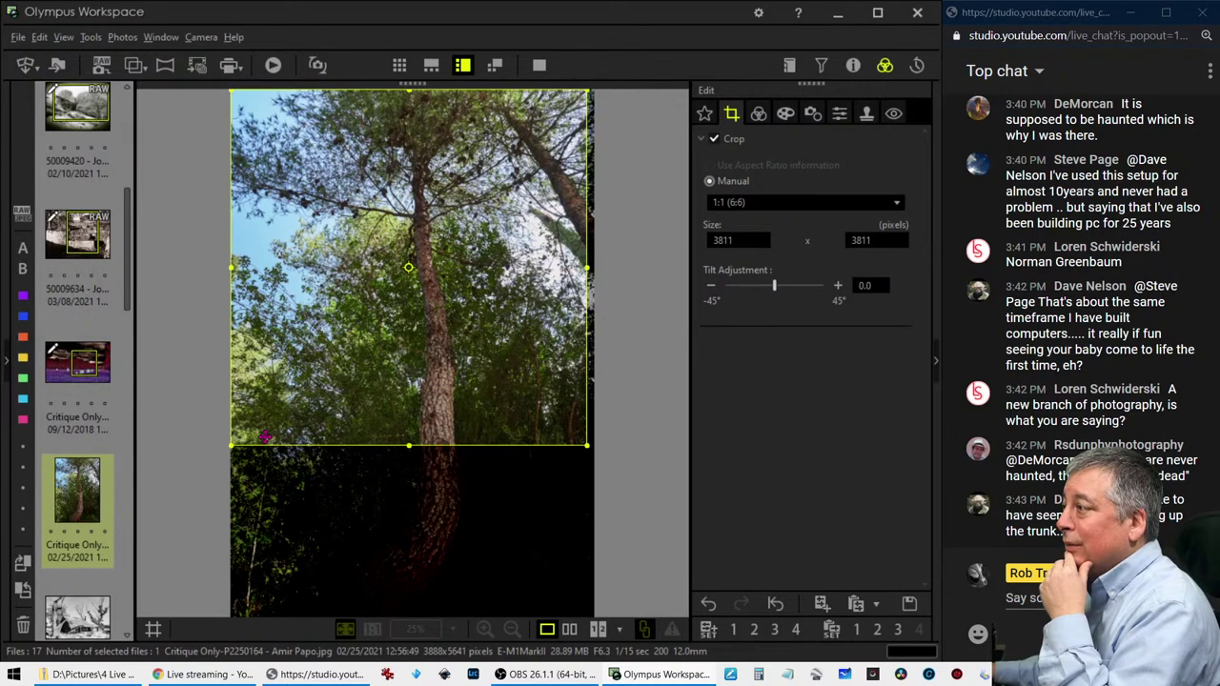
drag(232, 446, 343, 333)
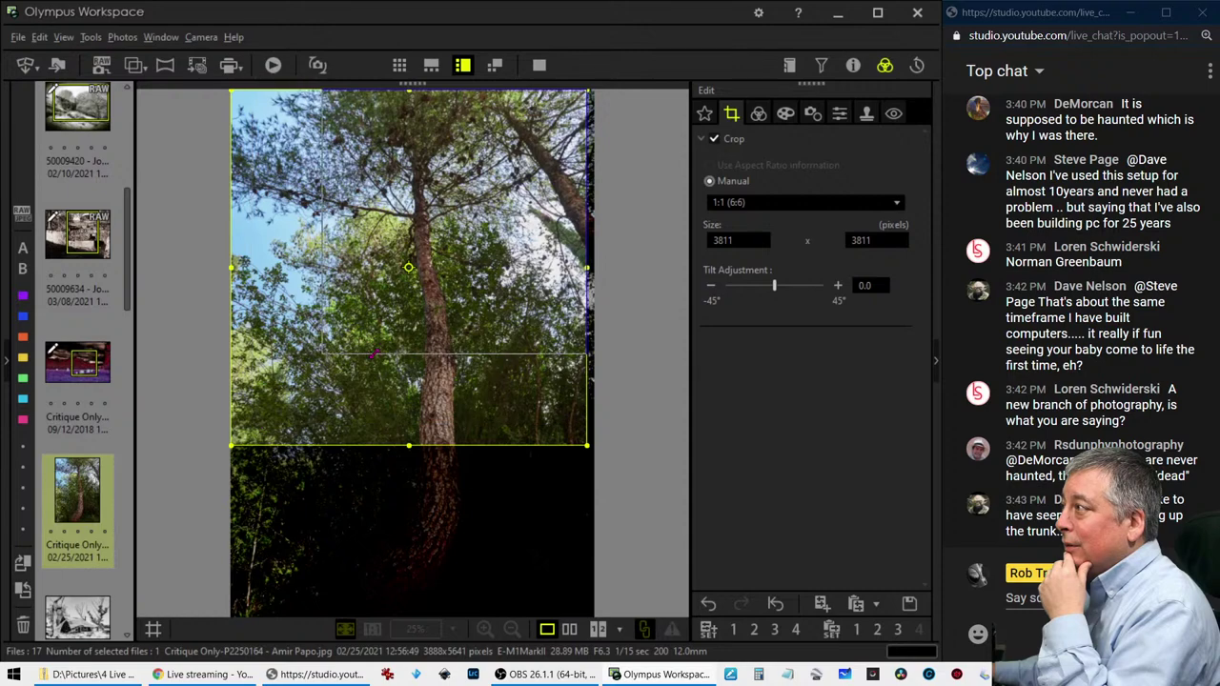
click(759, 113)
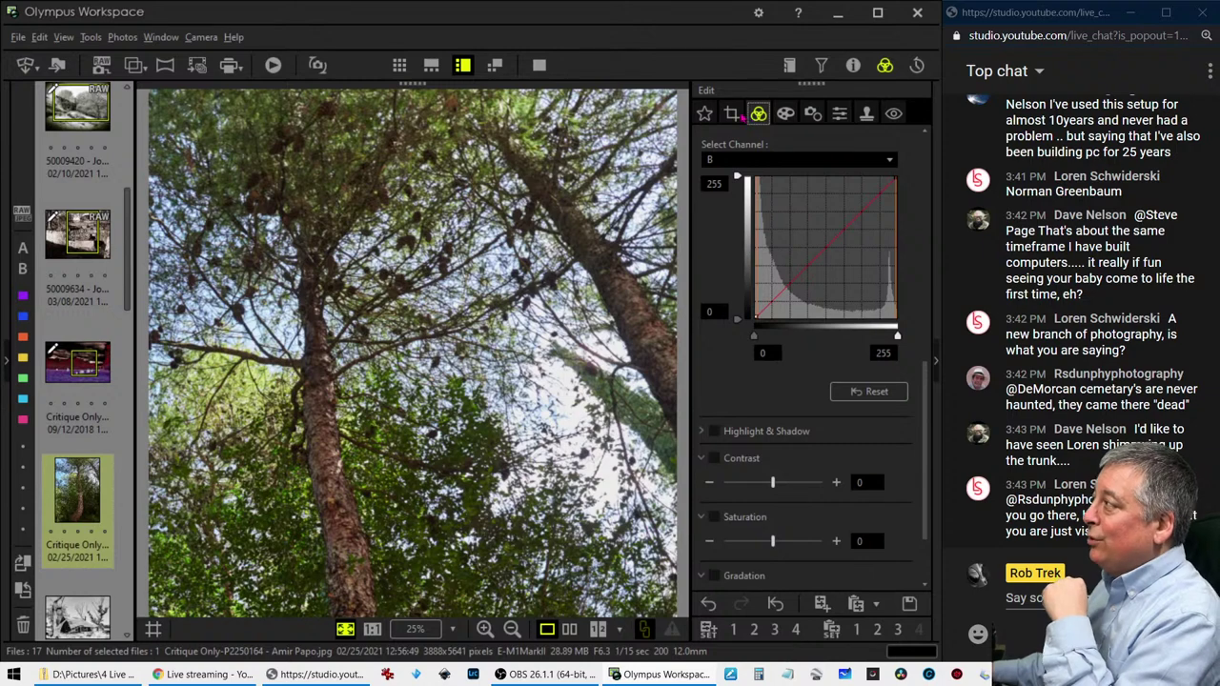
Try a 4:3 crop moved toward the top of the tree photo
click(731, 113)
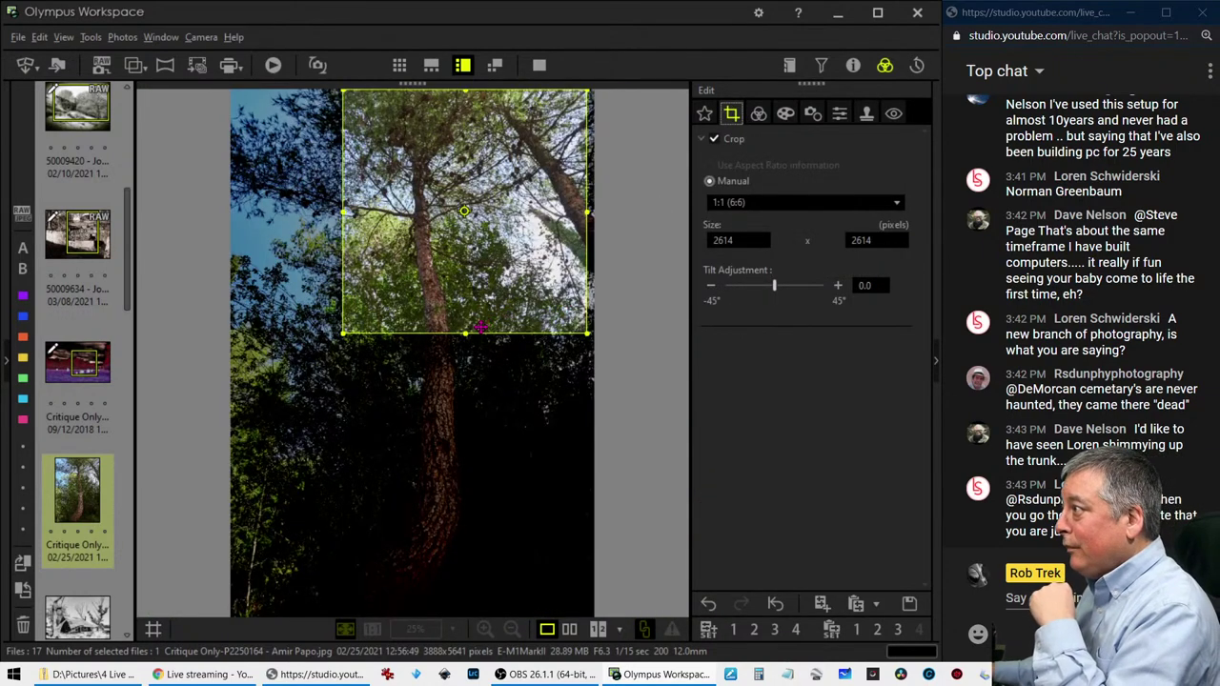
click(749, 203)
click(721, 236)
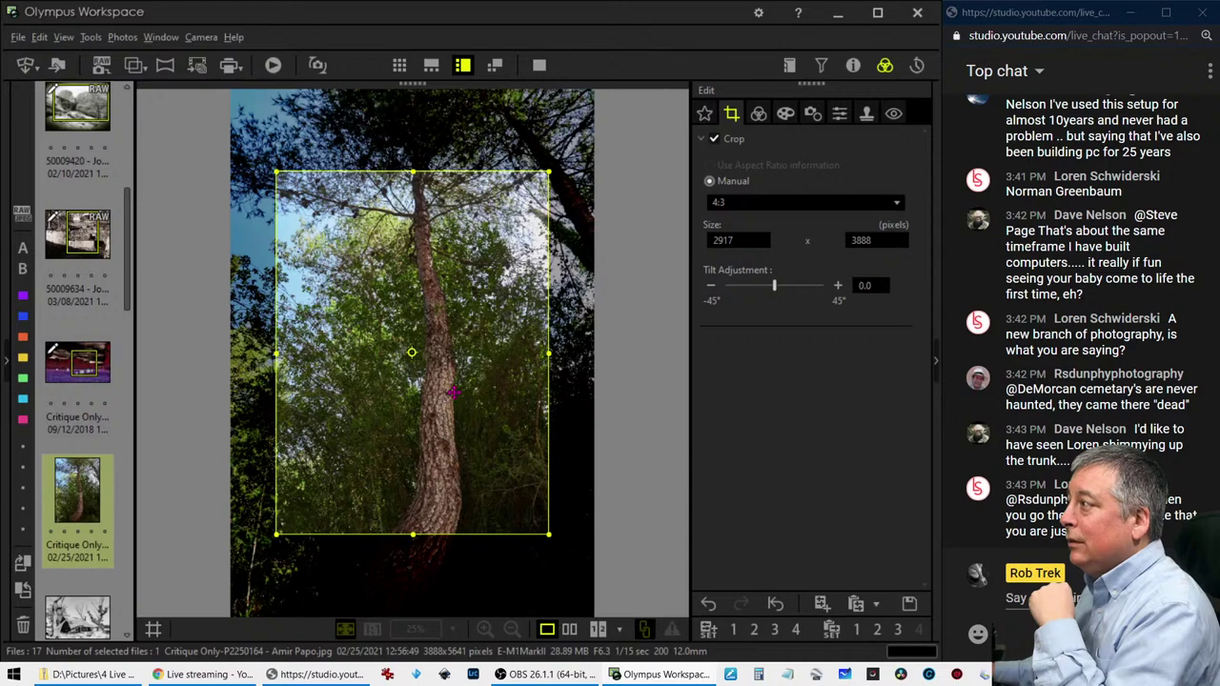
mouse_move(454, 390)
mouse_down()
mouse_move(482, 207)
mouse_move(688, 150)
mouse_up()
click(758, 115)
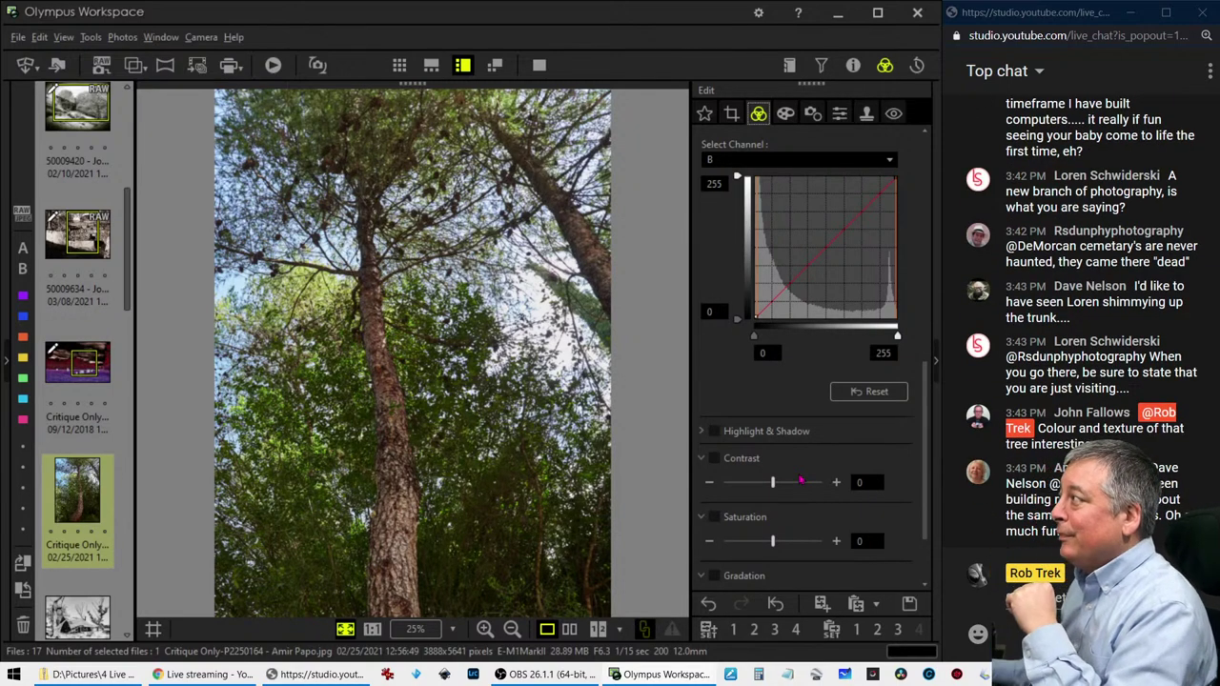
Reset the crop to the Original ratio in landscape orientation
click(731, 114)
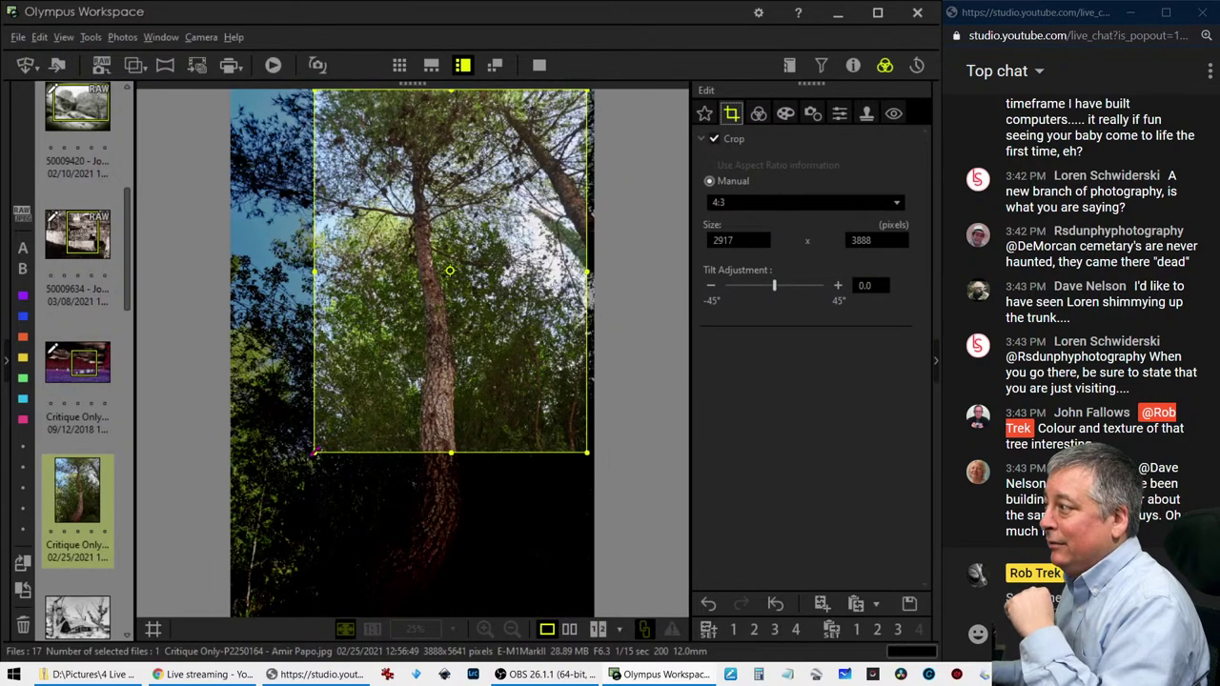
click(365, 452)
click(734, 202)
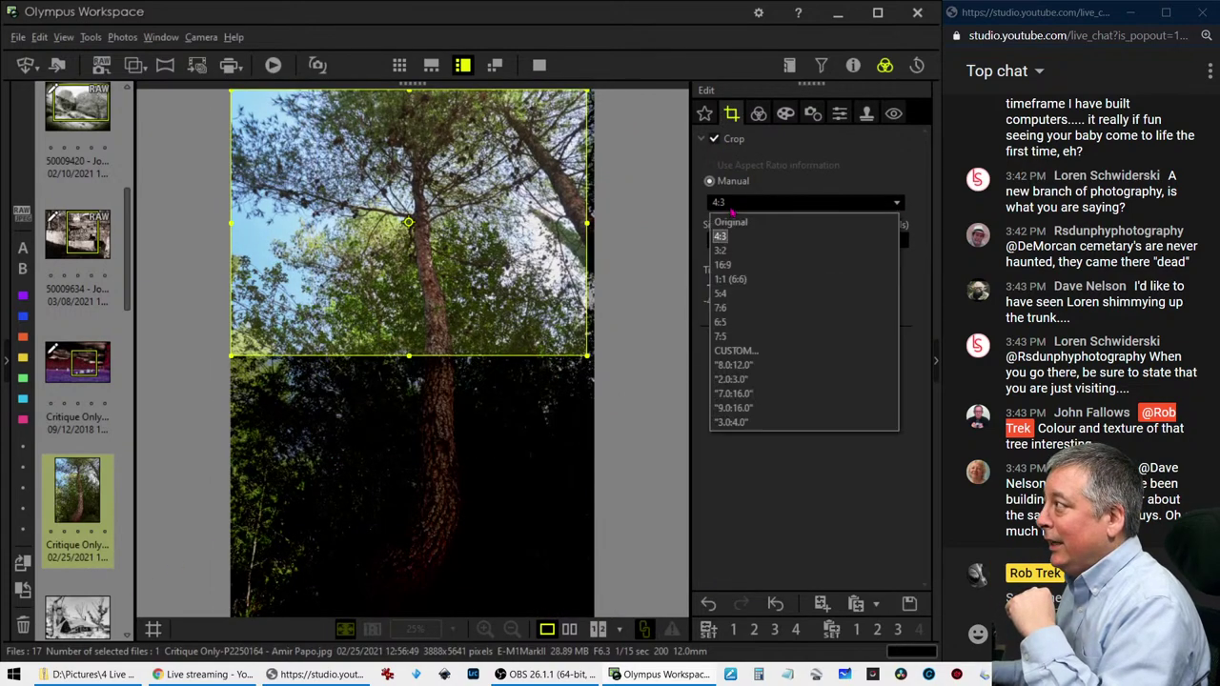
click(734, 221)
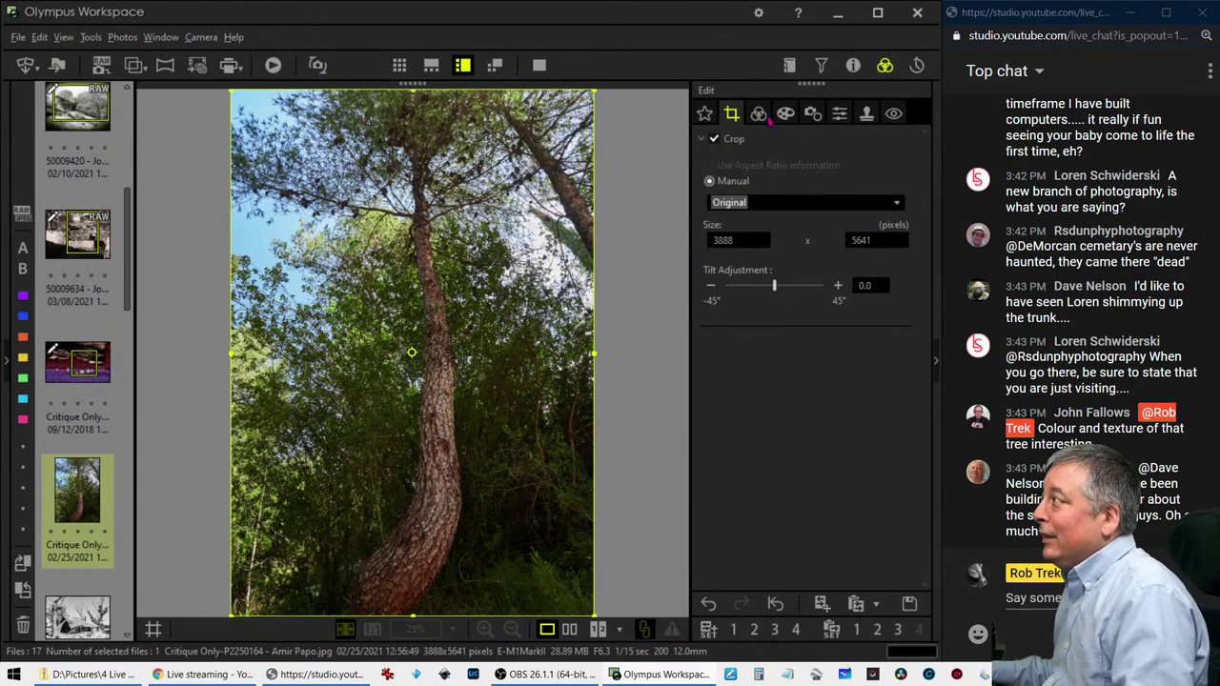
click(760, 114)
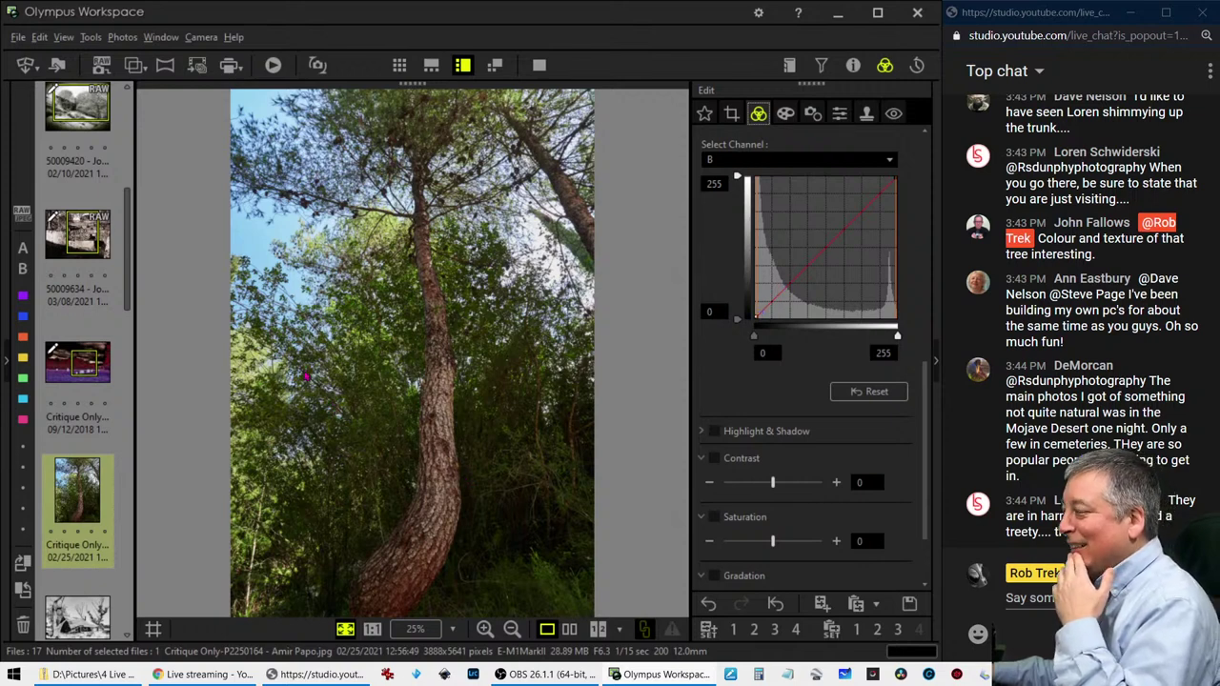
Select the 'For critique only' black-and-white barn photo from the filmstrip
scroll(95, 484, down, 3)
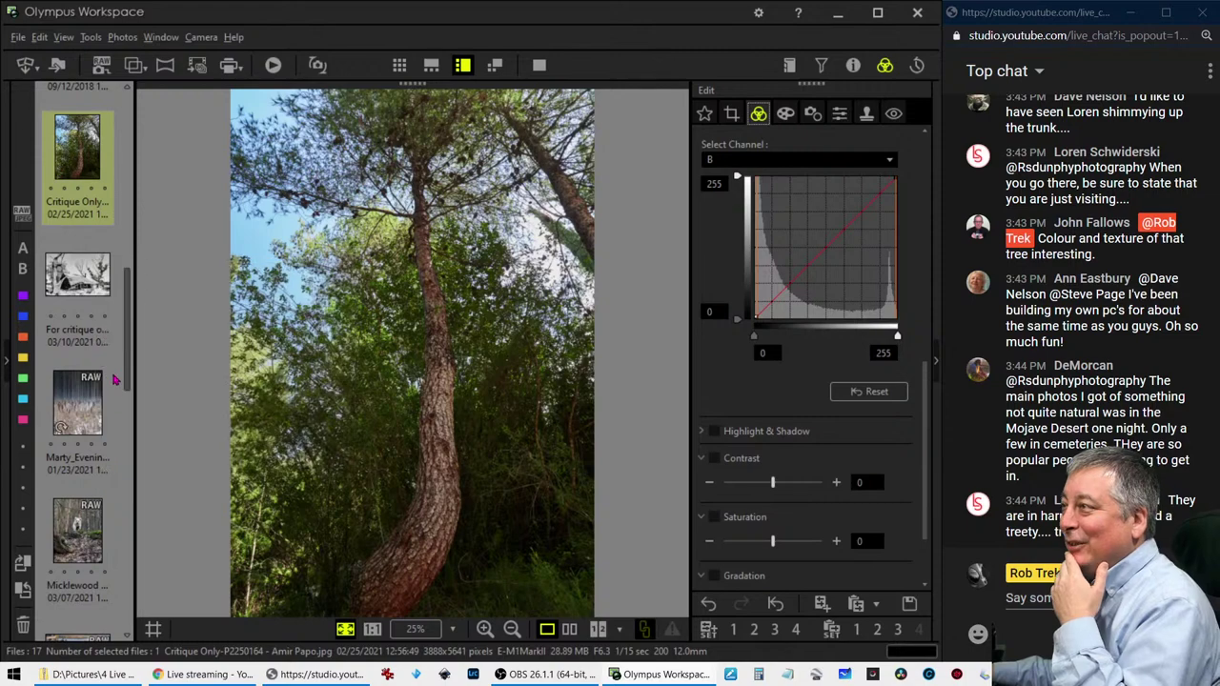
click(108, 287)
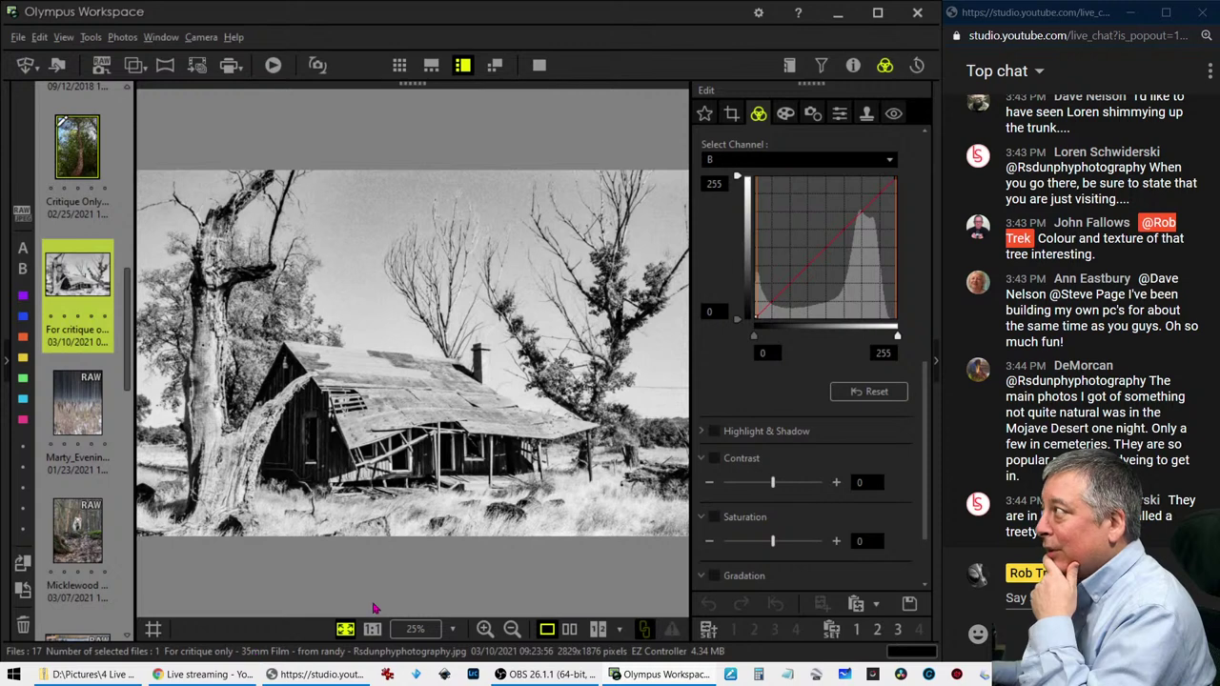
Toggle the barn photo's properties and zoom the preview from Fit to 25%
click(852, 65)
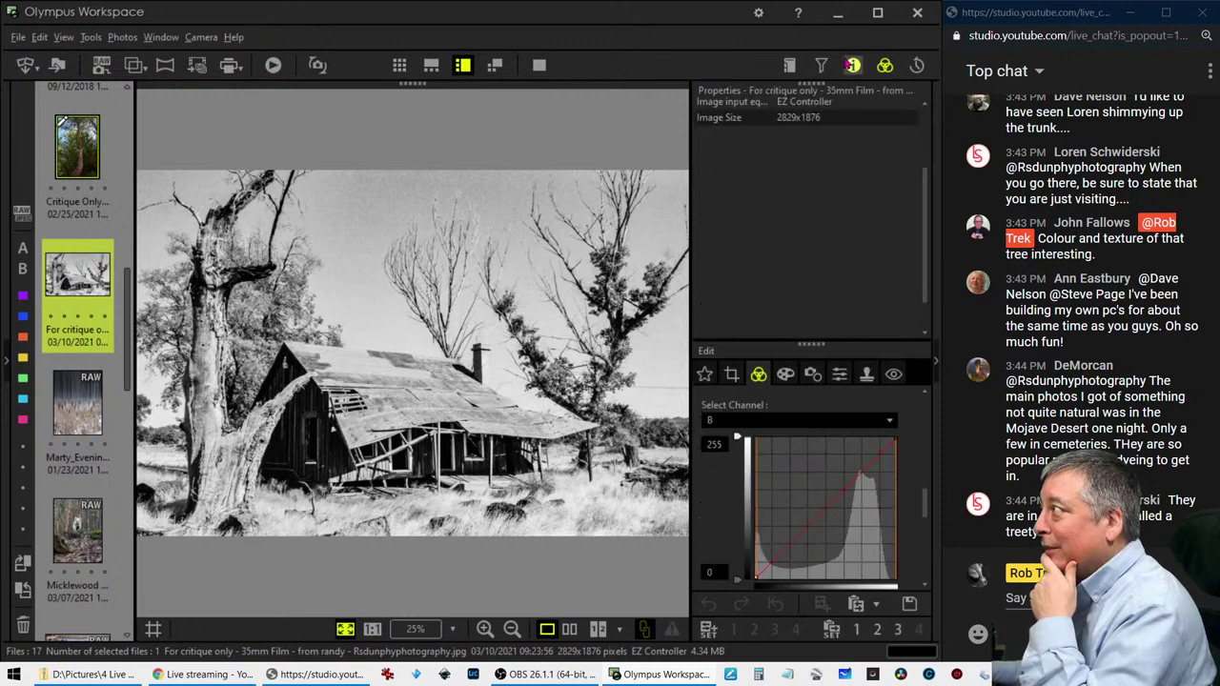
click(853, 65)
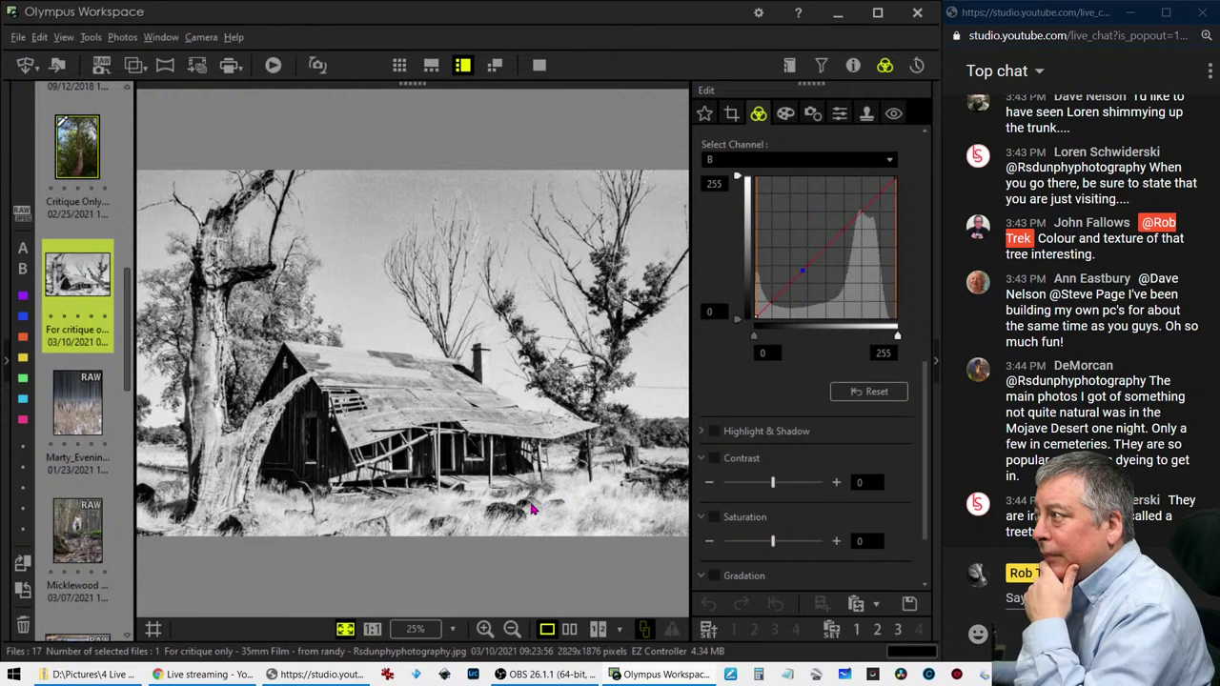
scroll(769, 271, up, 3)
scroll(769, 258, up, 2)
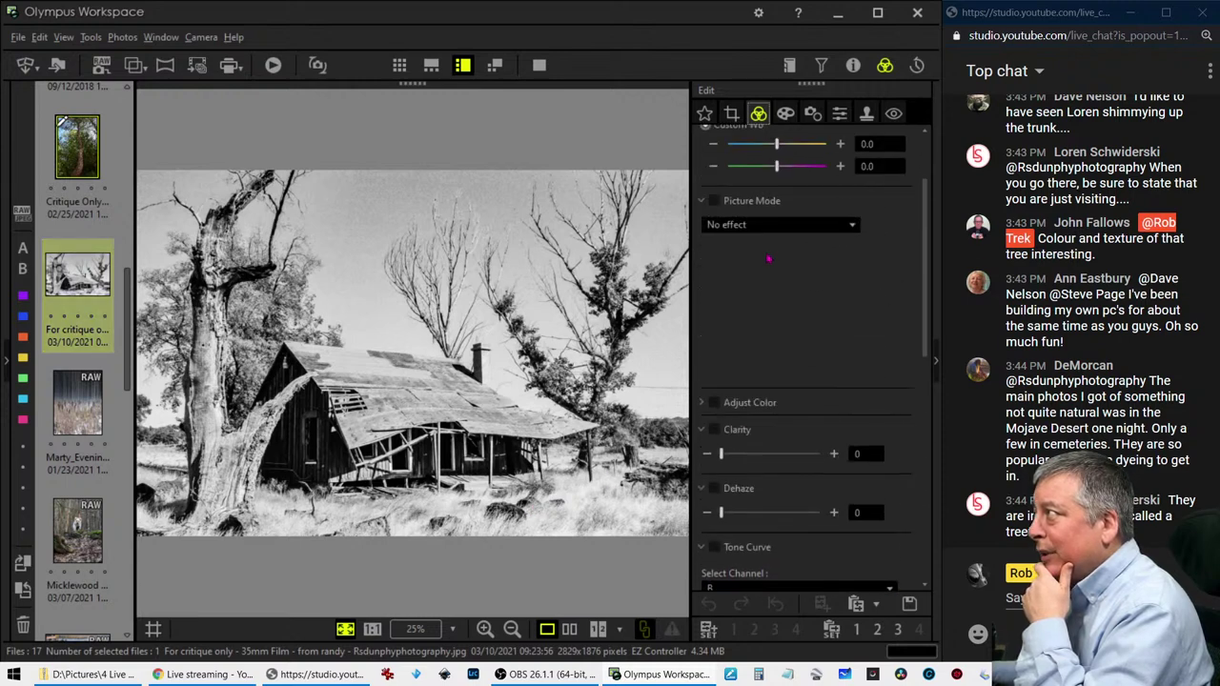
scroll(768, 258, up, 2)
Lower the barn photo's exposure compensation to -3
mouse_move(771, 163)
mouse_down()
mouse_move(760, 164)
mouse_move(774, 165)
mouse_up()
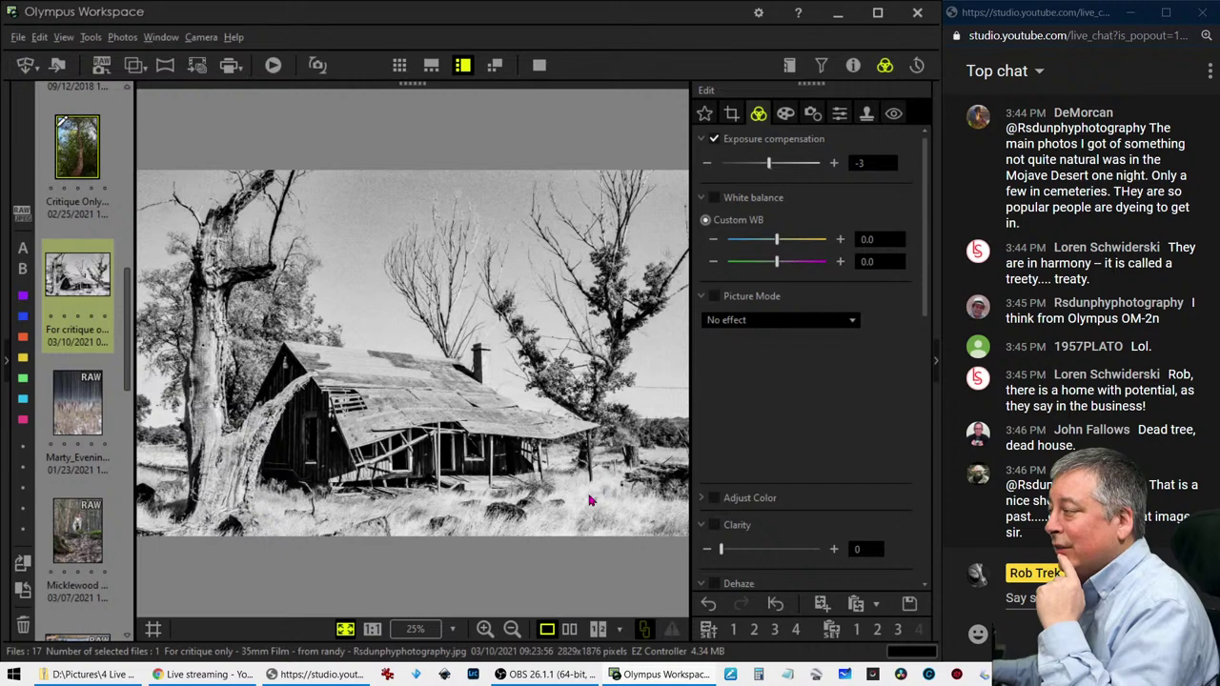
scroll(496, 514, up, 1)
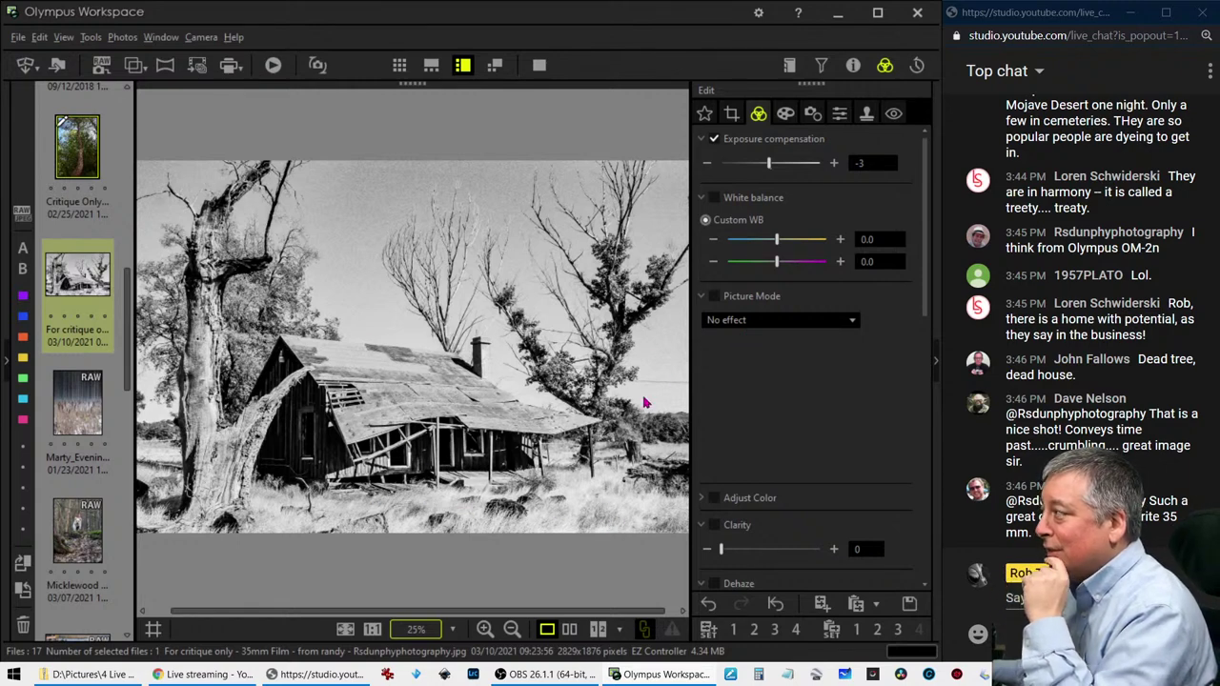
scroll(787, 435, down, 3)
scroll(786, 434, down, 1)
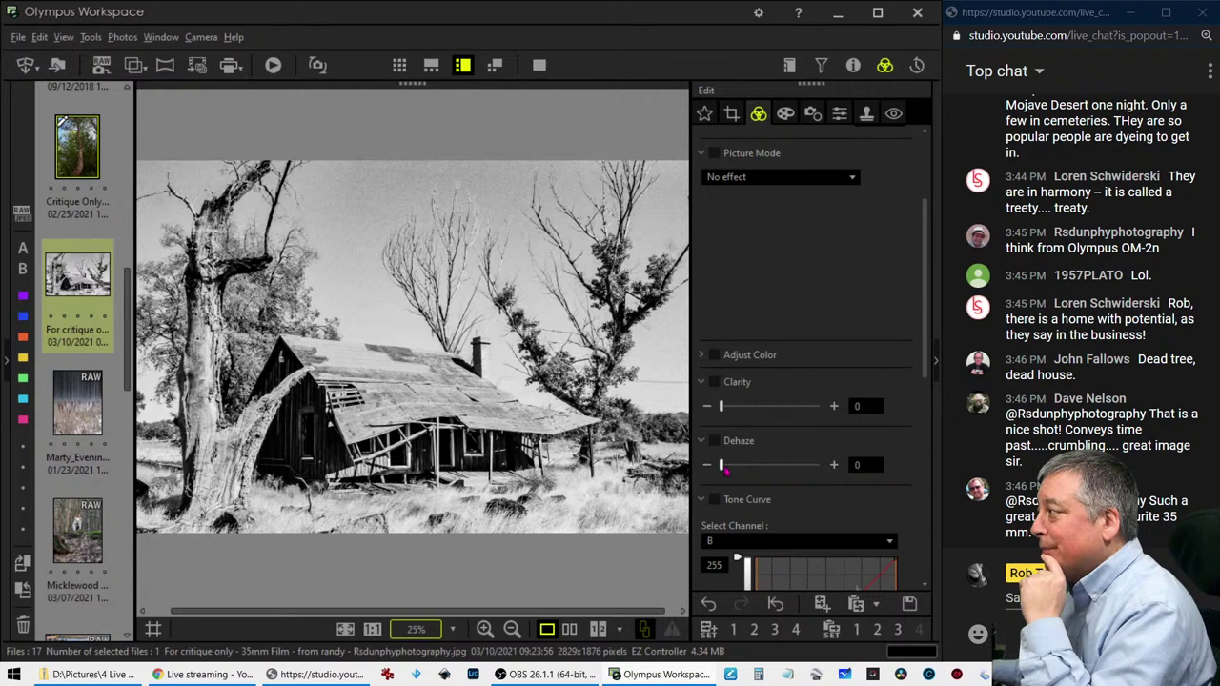
Set Dehaze to 64 on the barn photo
drag(721, 466, 785, 467)
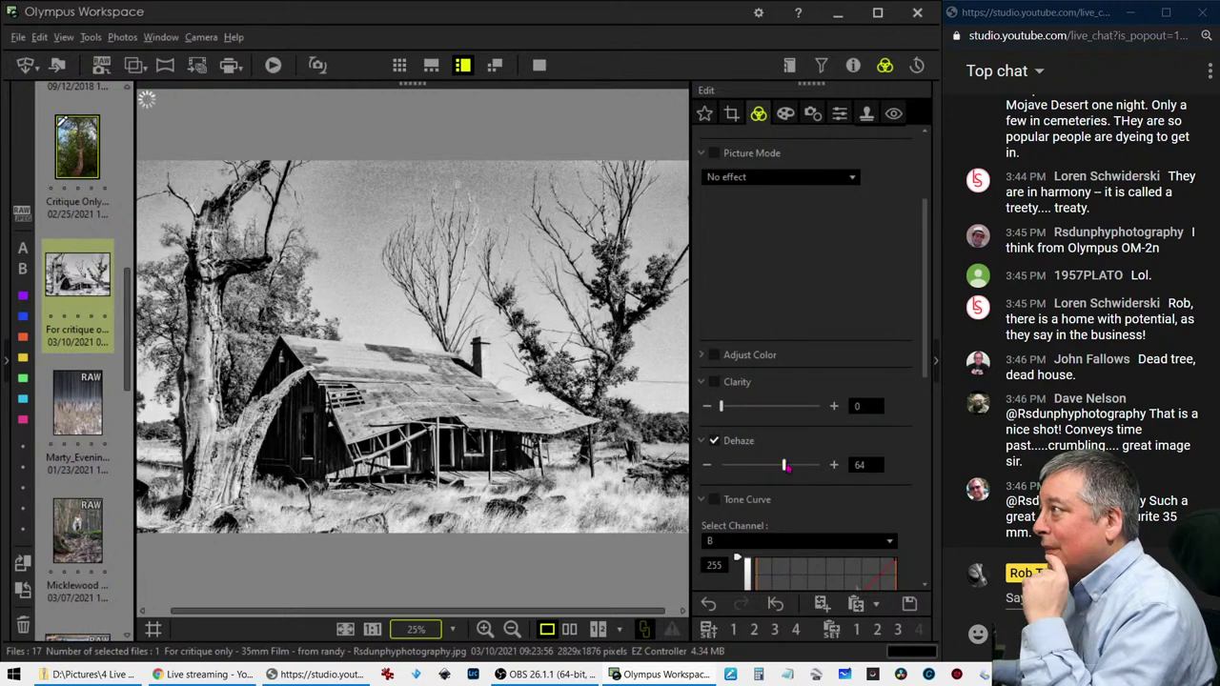
scroll(852, 272, down, 3)
click(812, 114)
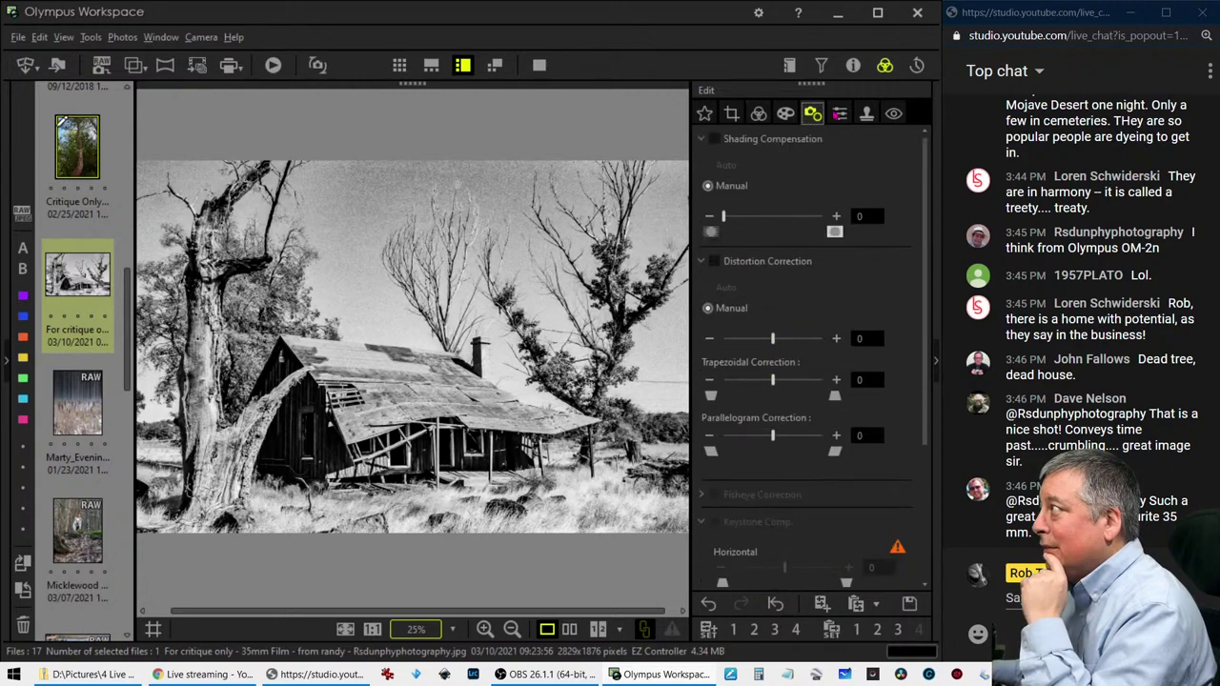
click(758, 113)
Shape an RGB tone curve that deepens the shadows and lifts the highlights
scroll(781, 336, down, 3)
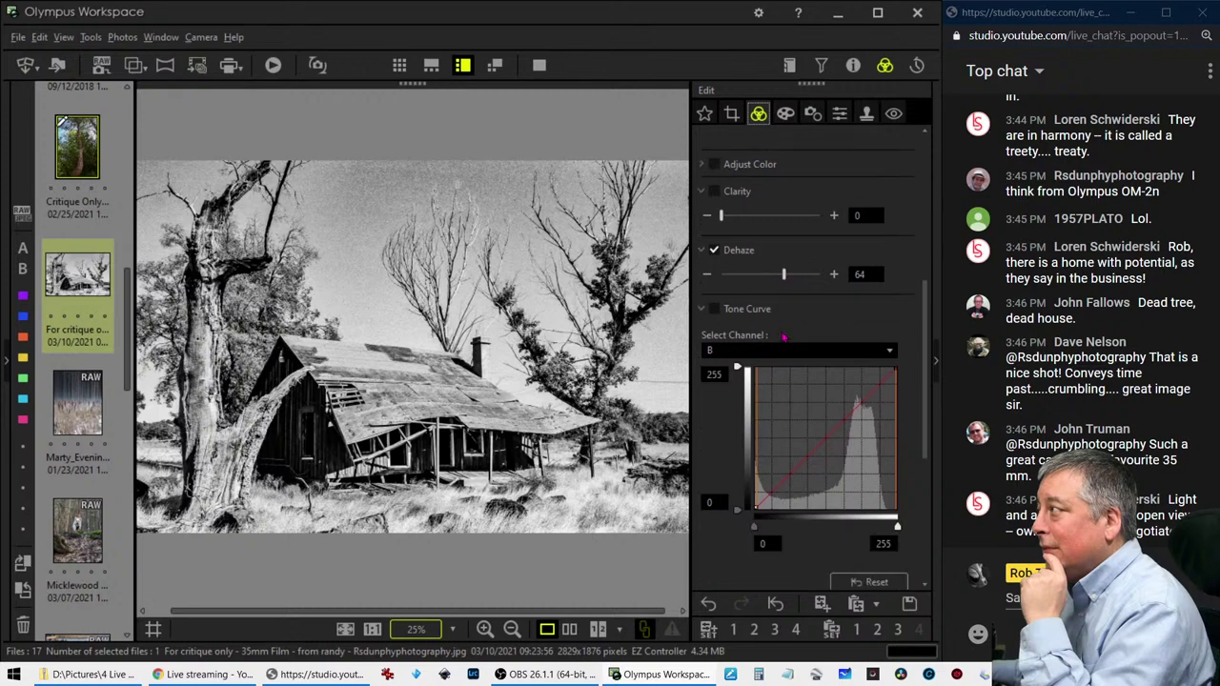
drag(789, 423, 789, 435)
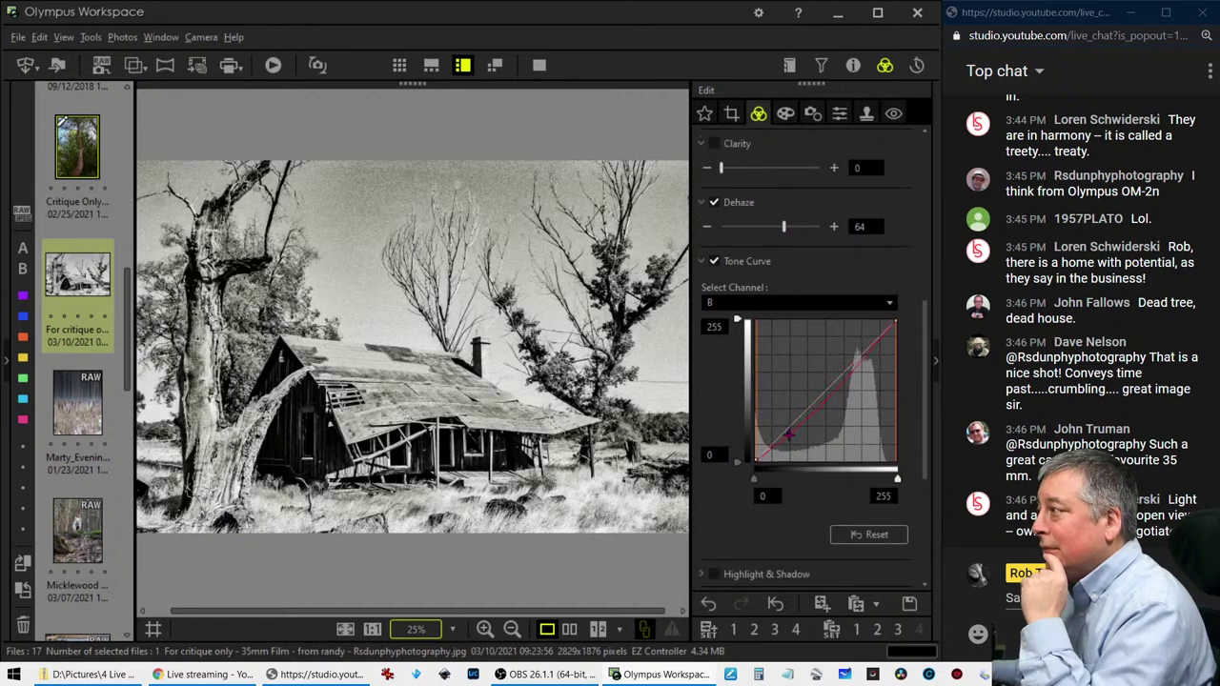
click(785, 303)
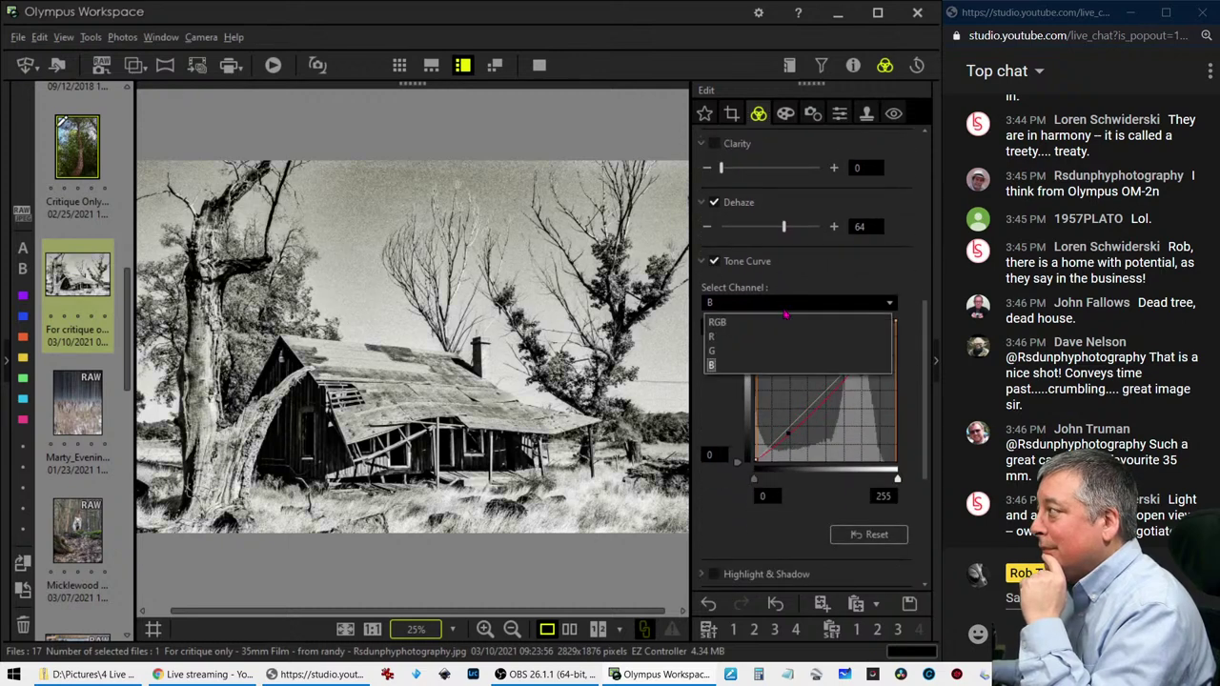
click(777, 322)
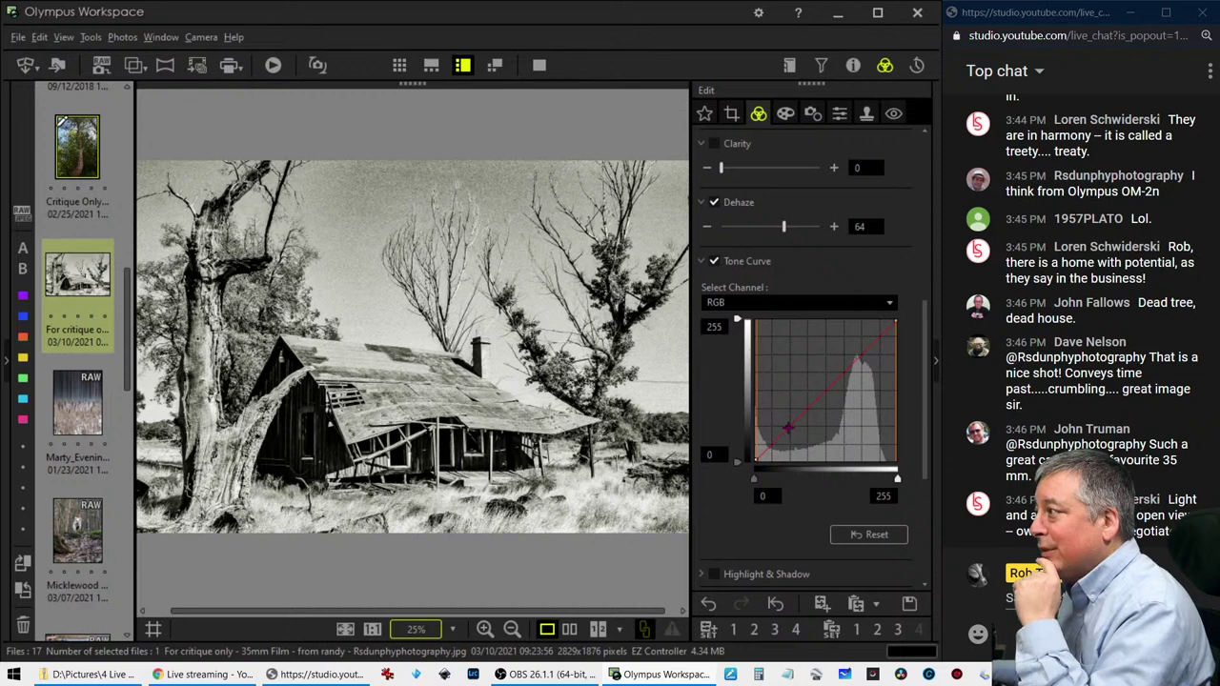
drag(788, 431, 790, 442)
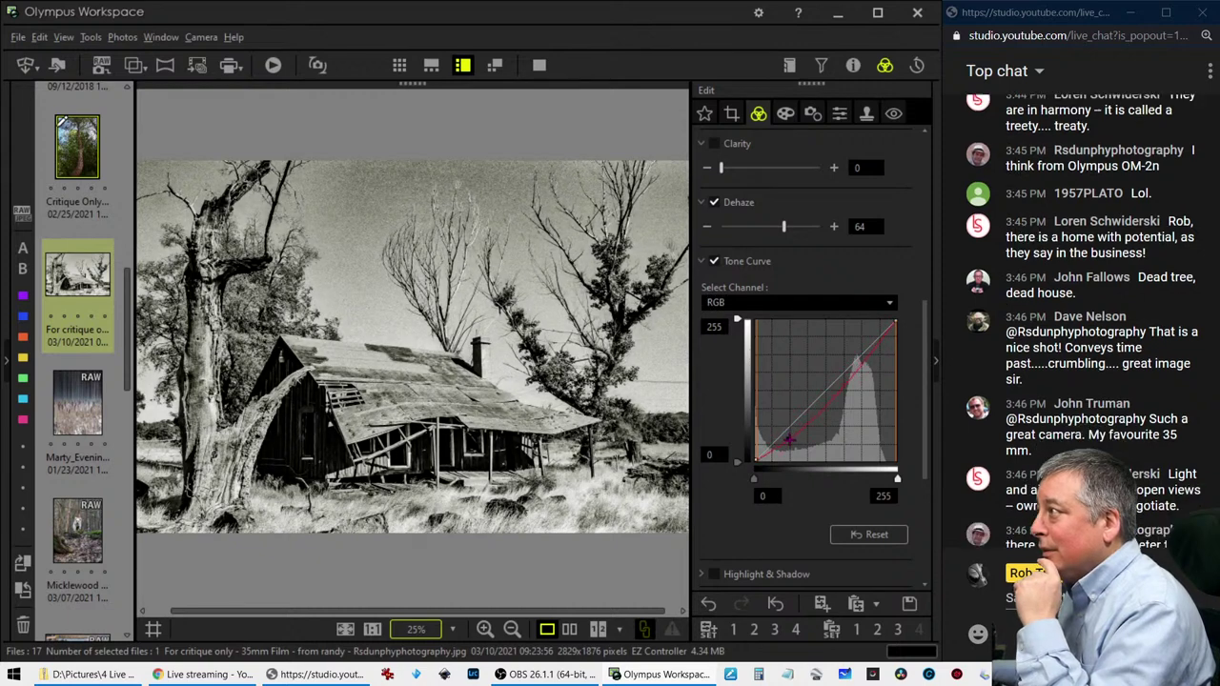
drag(833, 399, 855, 367)
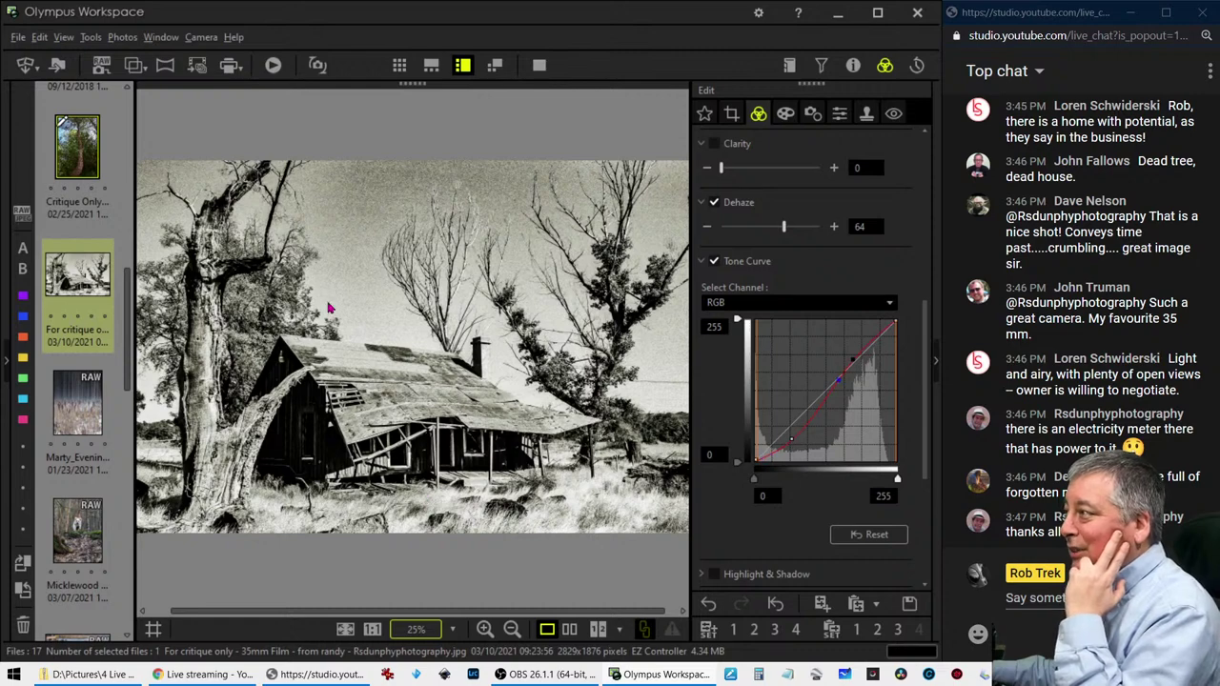
Try a 4:3 crop on the barn photo, trimming the sides and top
click(731, 113)
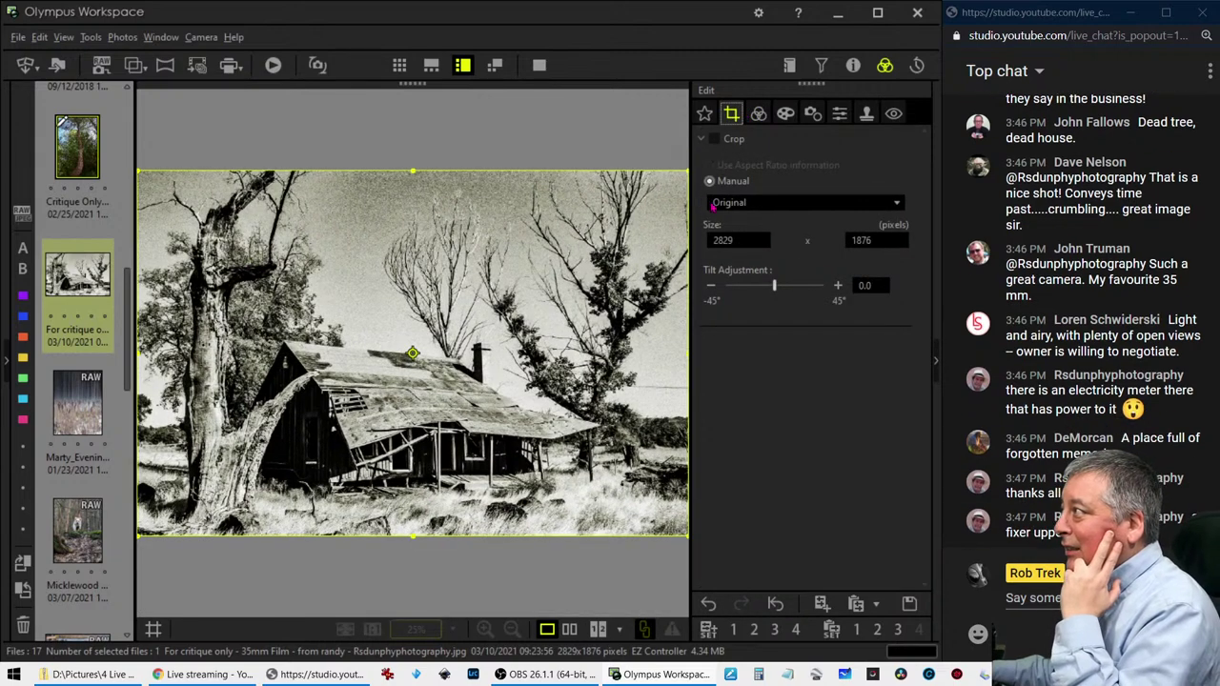
click(730, 202)
click(720, 235)
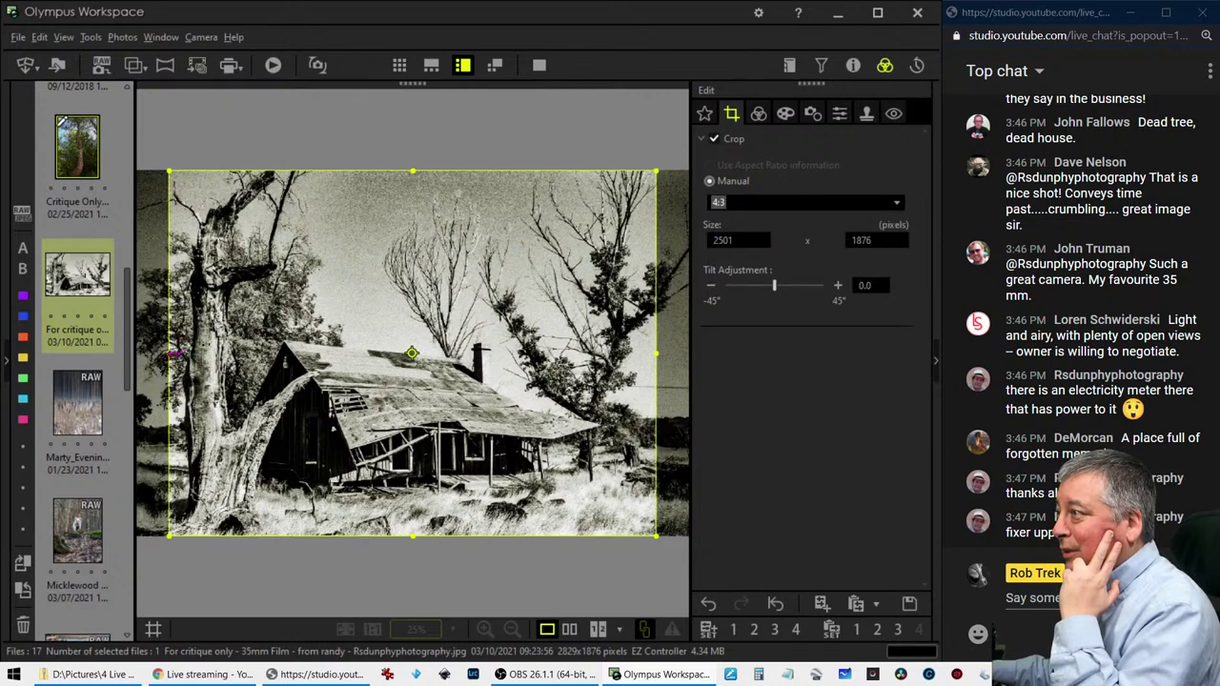
drag(175, 354, 200, 354)
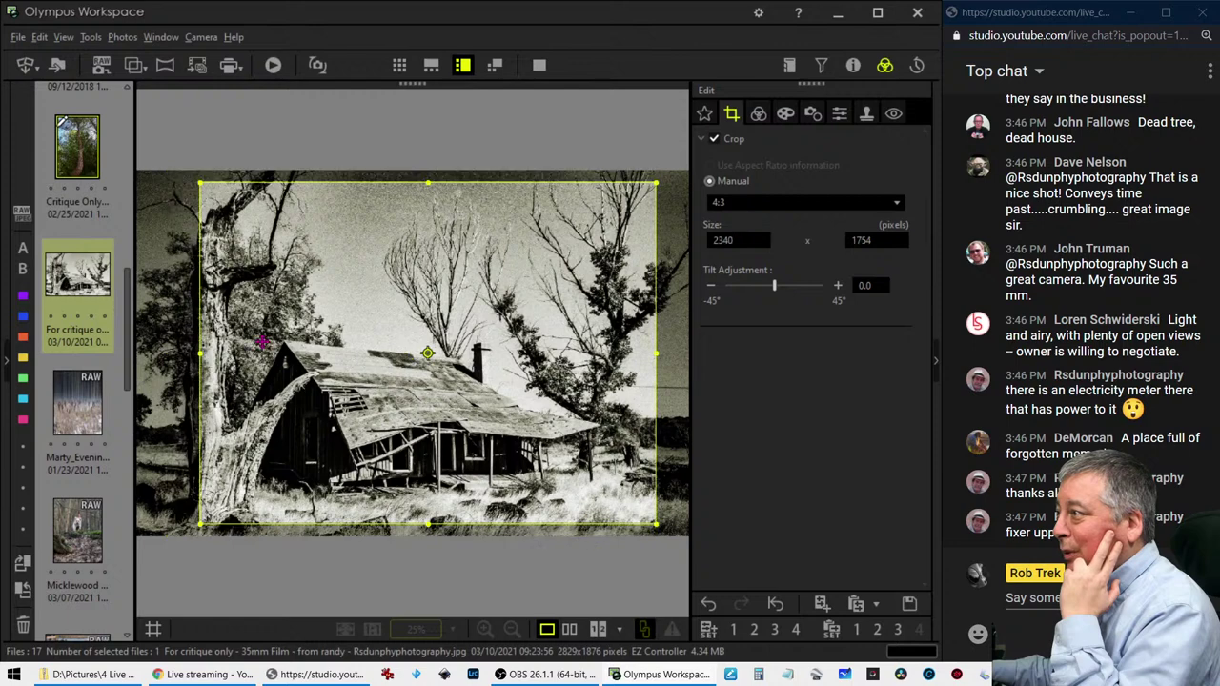
drag(653, 359, 634, 355)
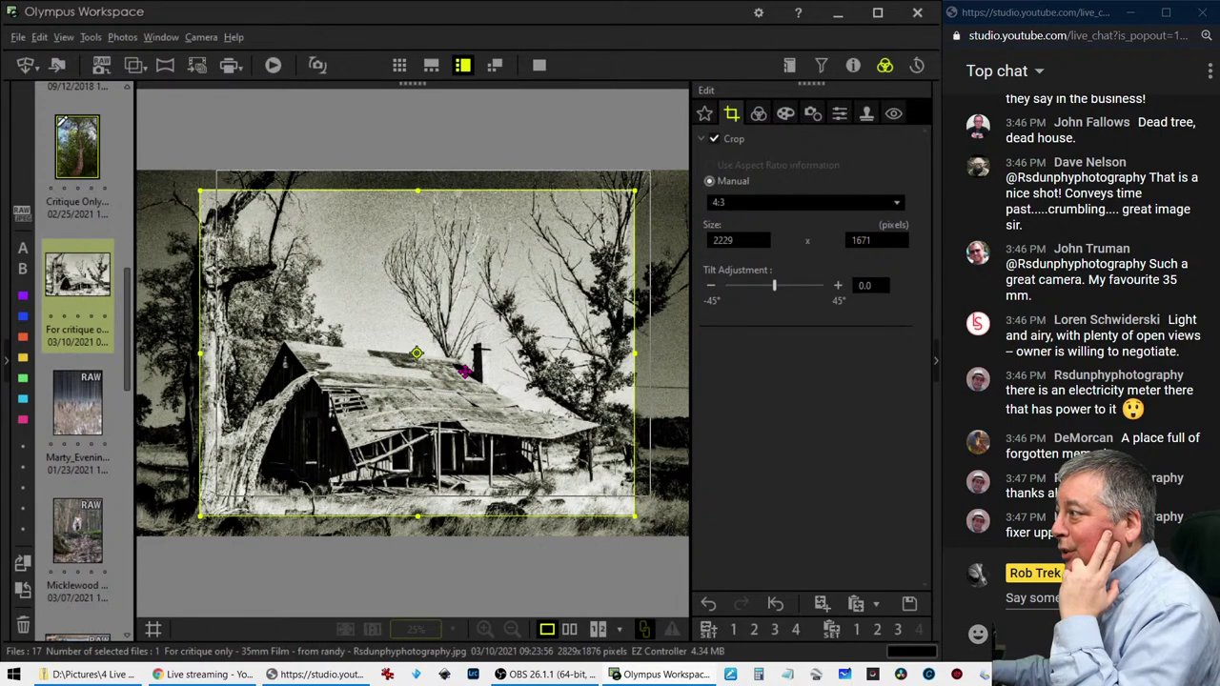
drag(461, 373, 477, 426)
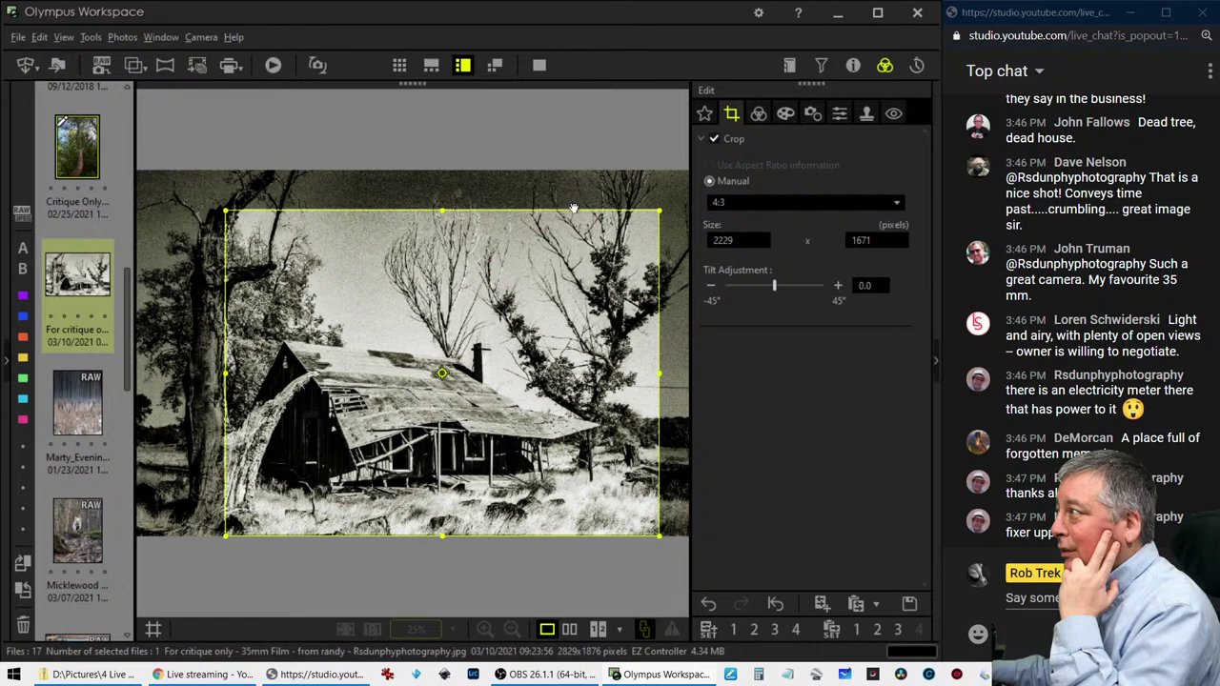
drag(439, 210, 468, 259)
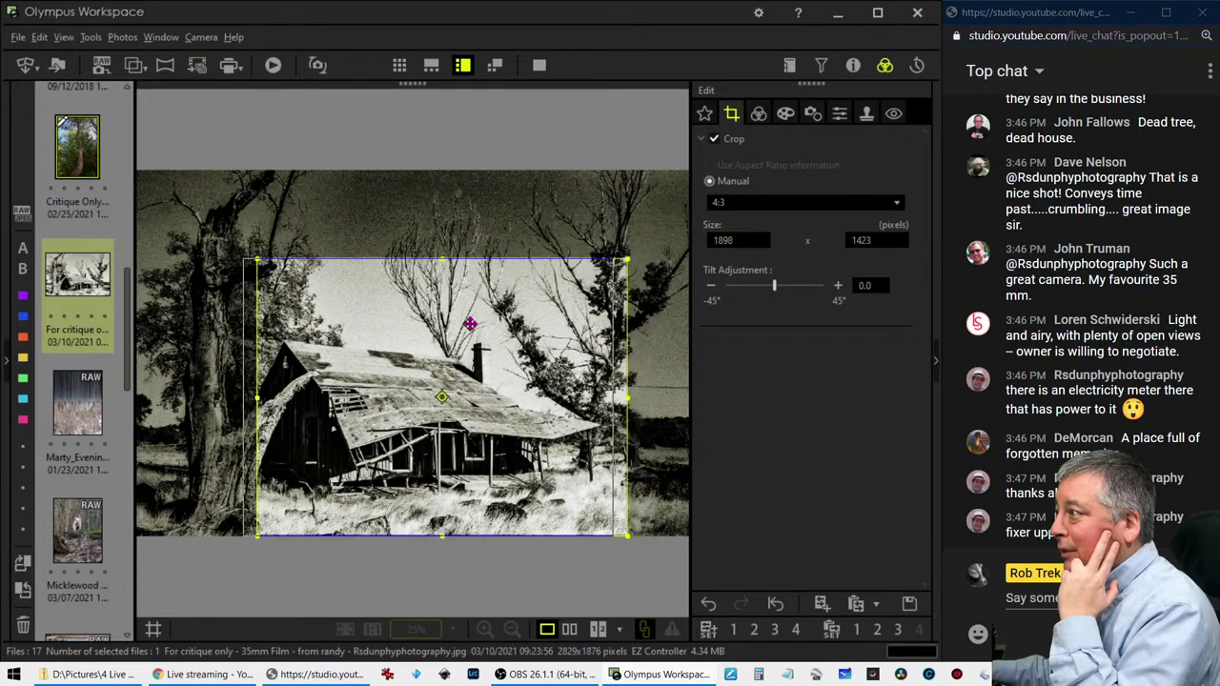
drag(486, 327, 454, 326)
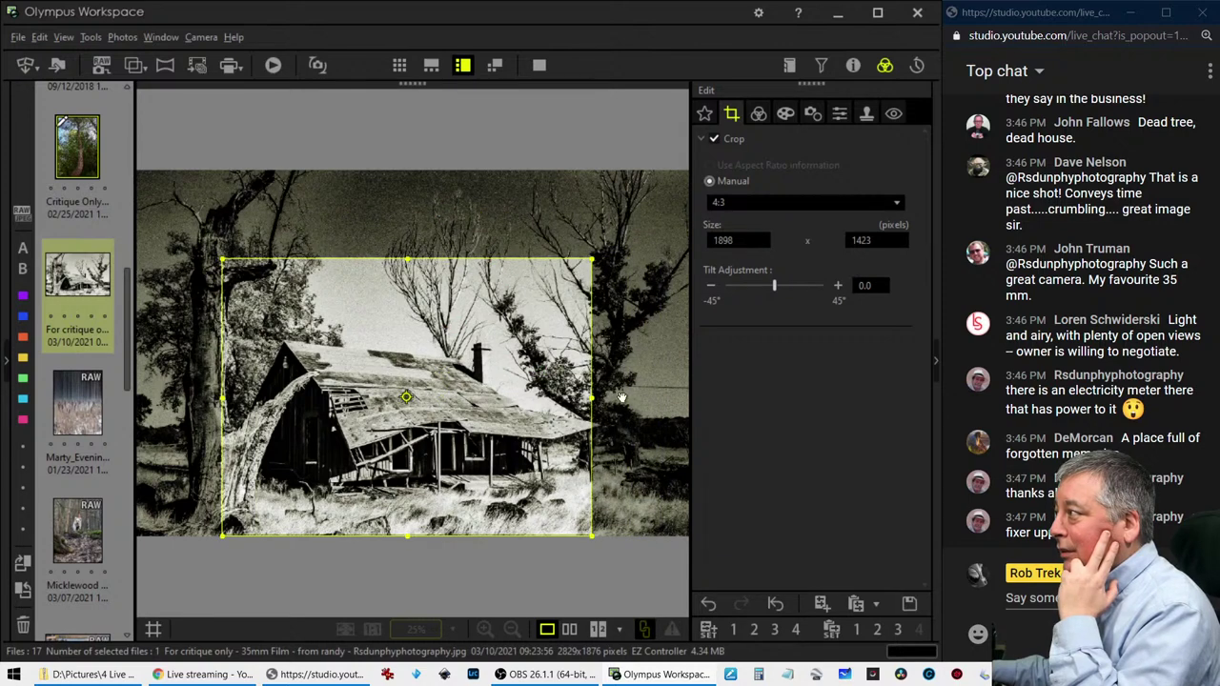
Switch the crop to 3:2, trim the top-left to 2445 × 1630, and apply
click(753, 202)
click(725, 254)
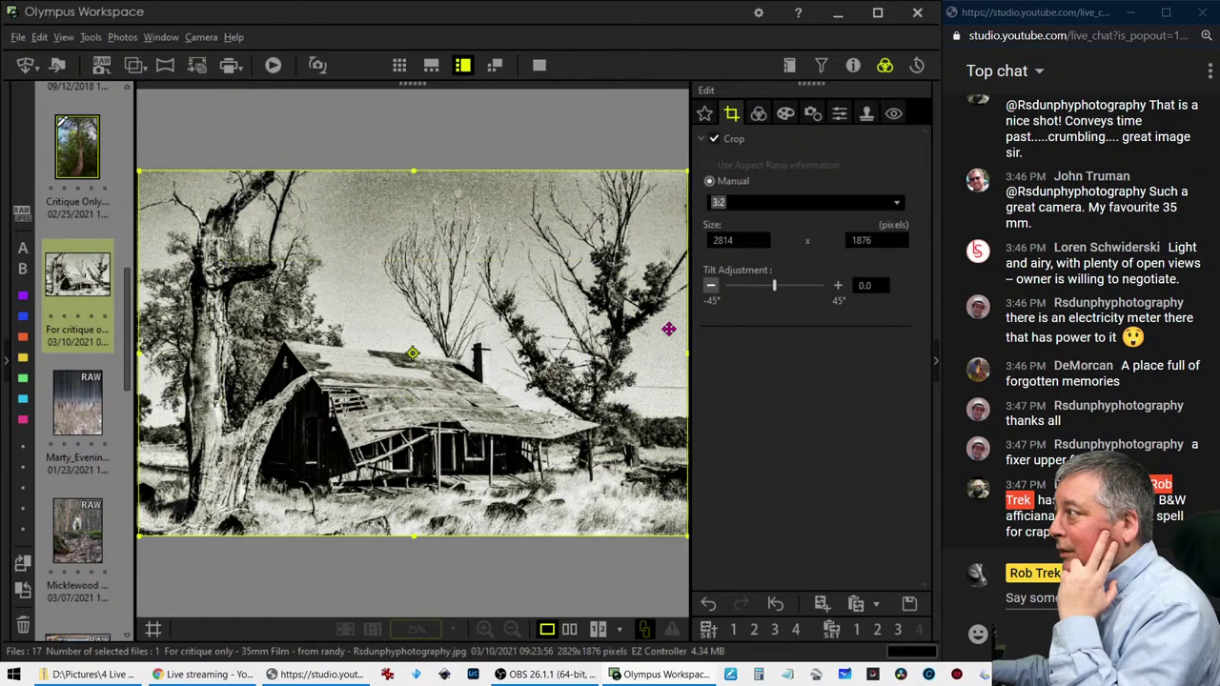
mouse_move(145, 176)
mouse_down()
mouse_move(212, 249)
mouse_move(226, 233)
mouse_up()
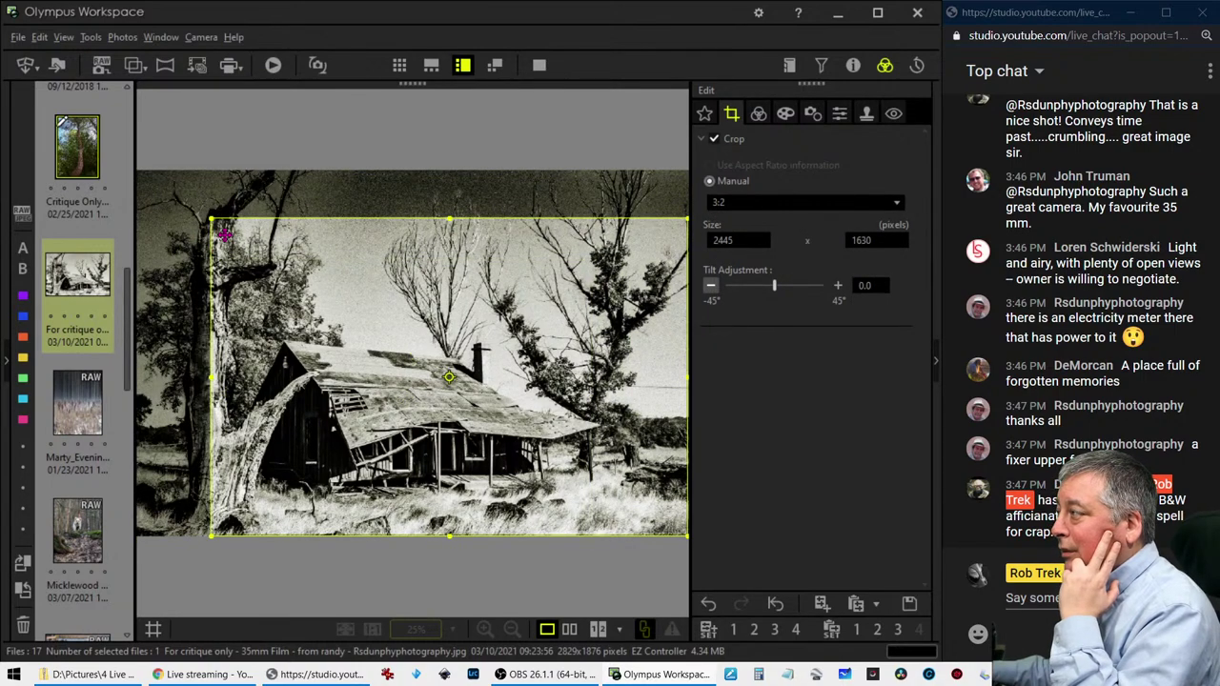
click(757, 114)
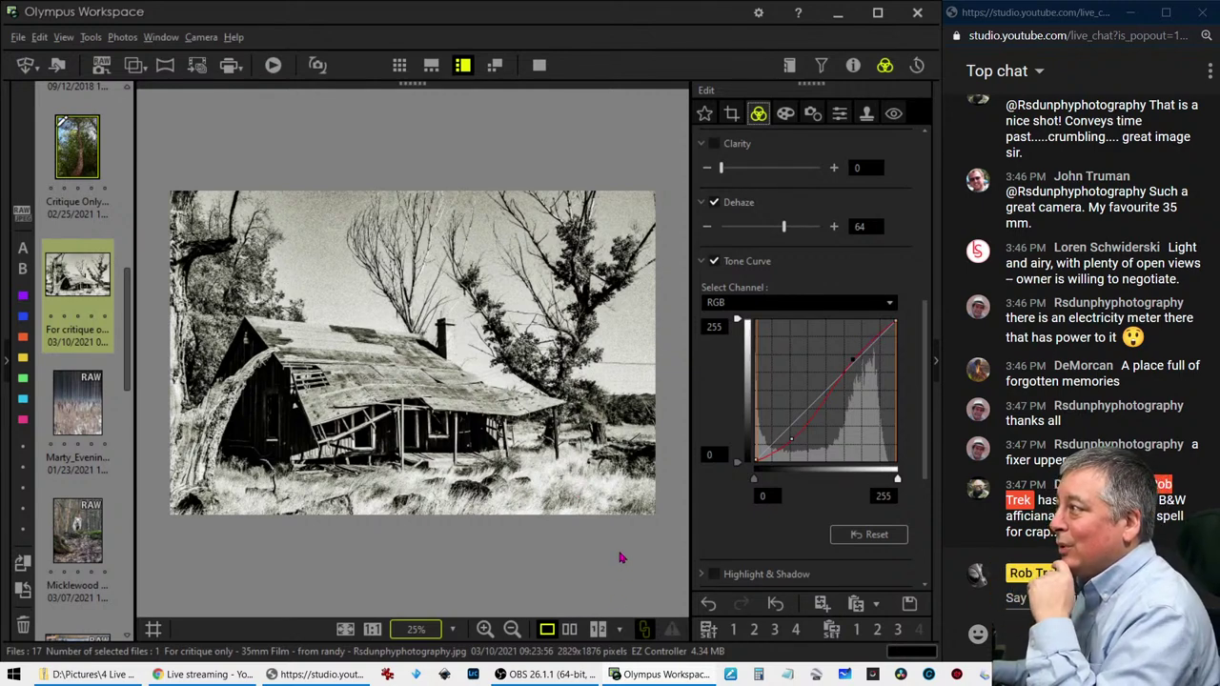
Raise the barn photo's exposure compensation back to 0
scroll(760, 252, up, 3)
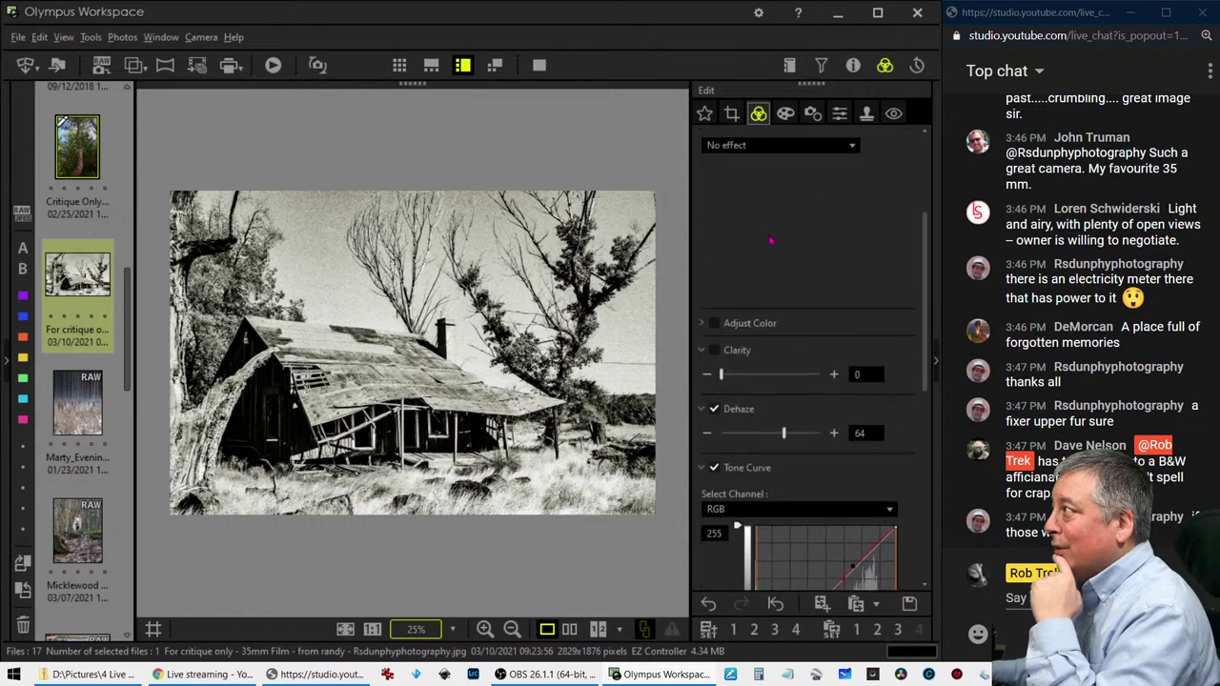
scroll(773, 239, up, 2)
click(833, 163)
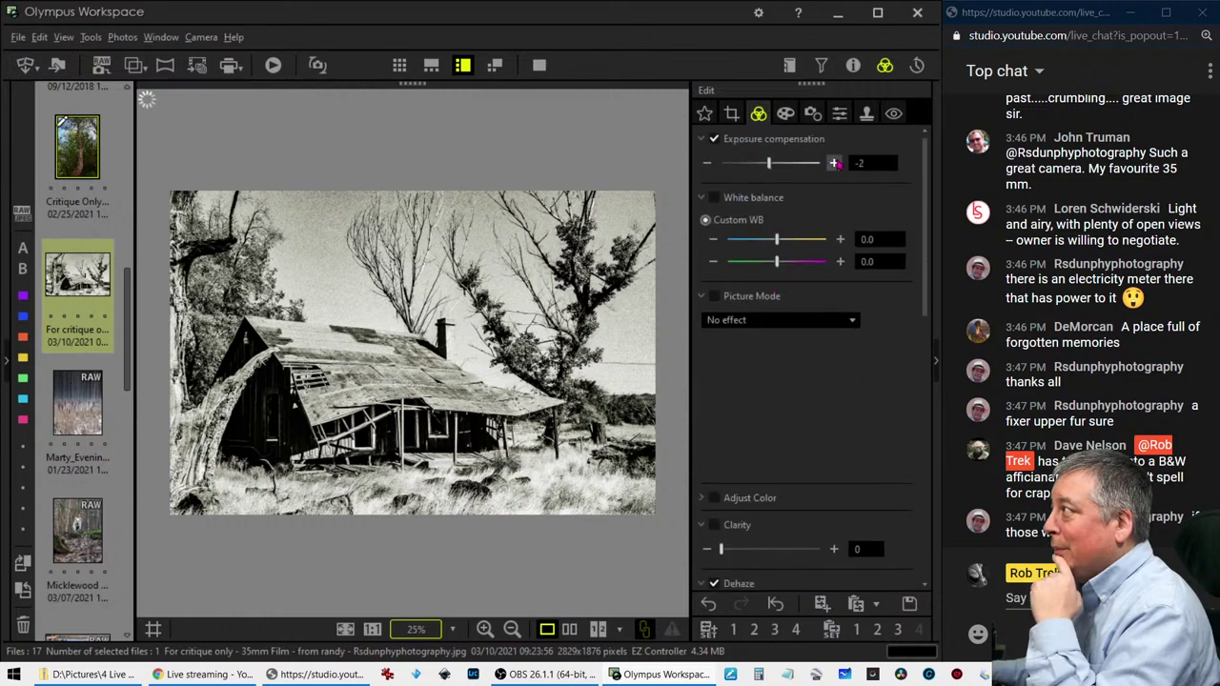
click(833, 163)
click(833, 163)
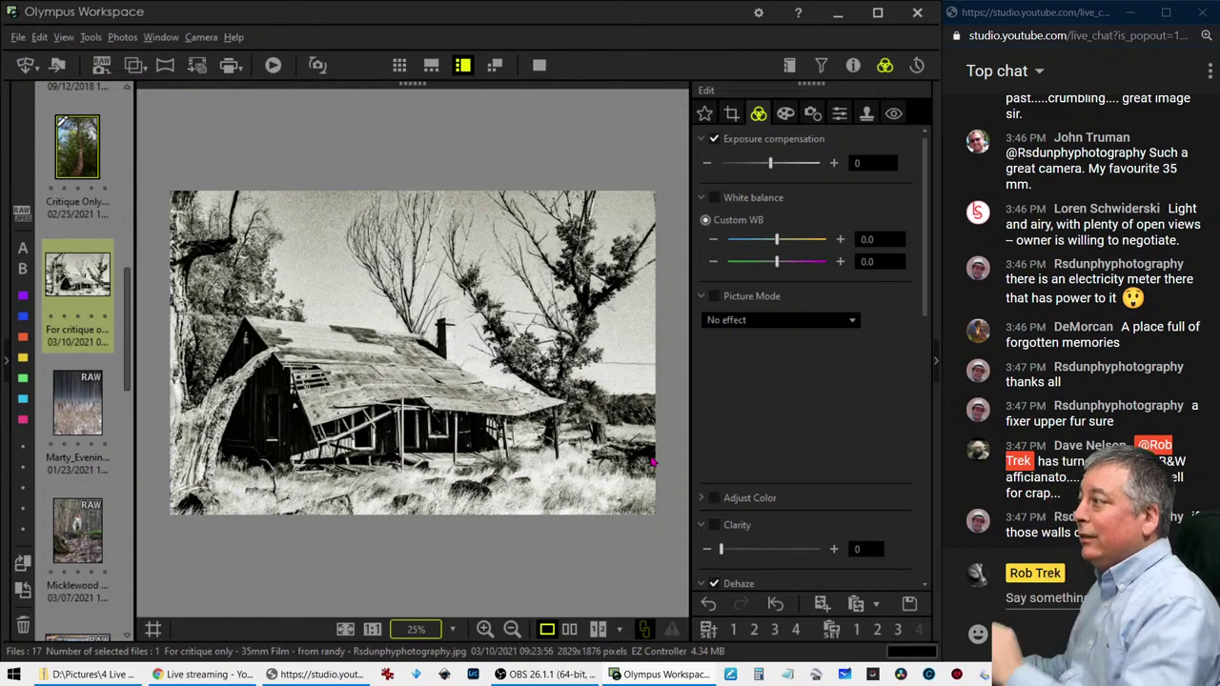
Review the edit full-screen side by side with the original, then return to single view
click(569, 631)
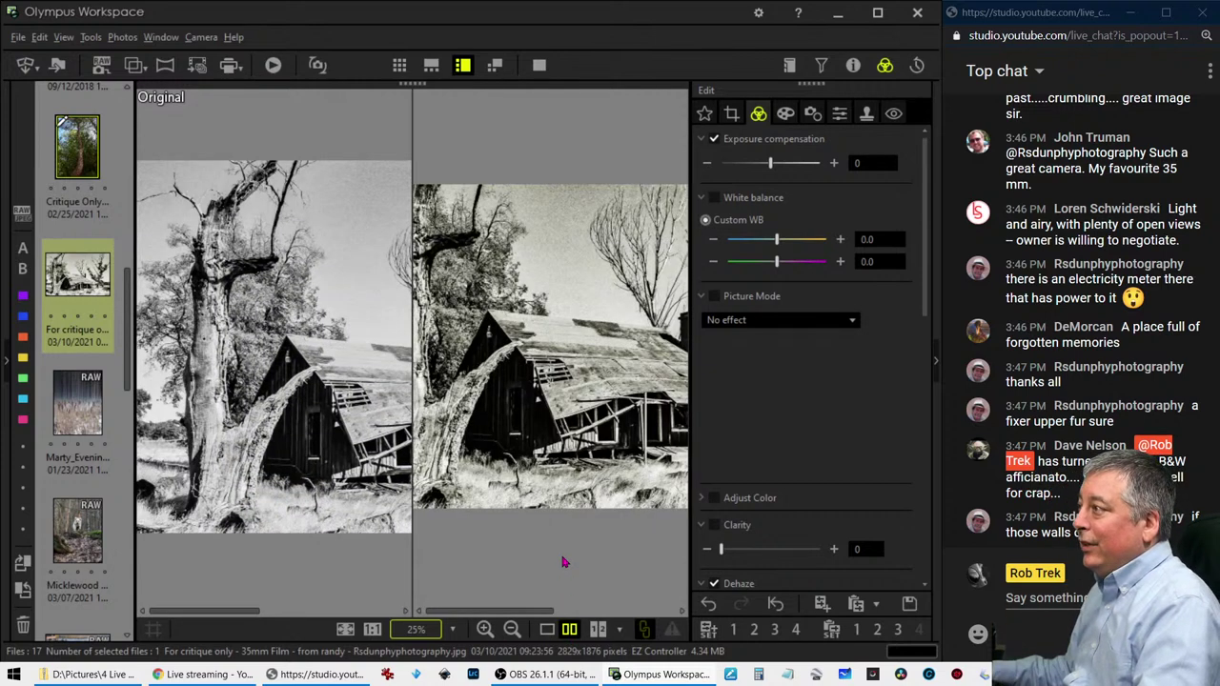
click(539, 65)
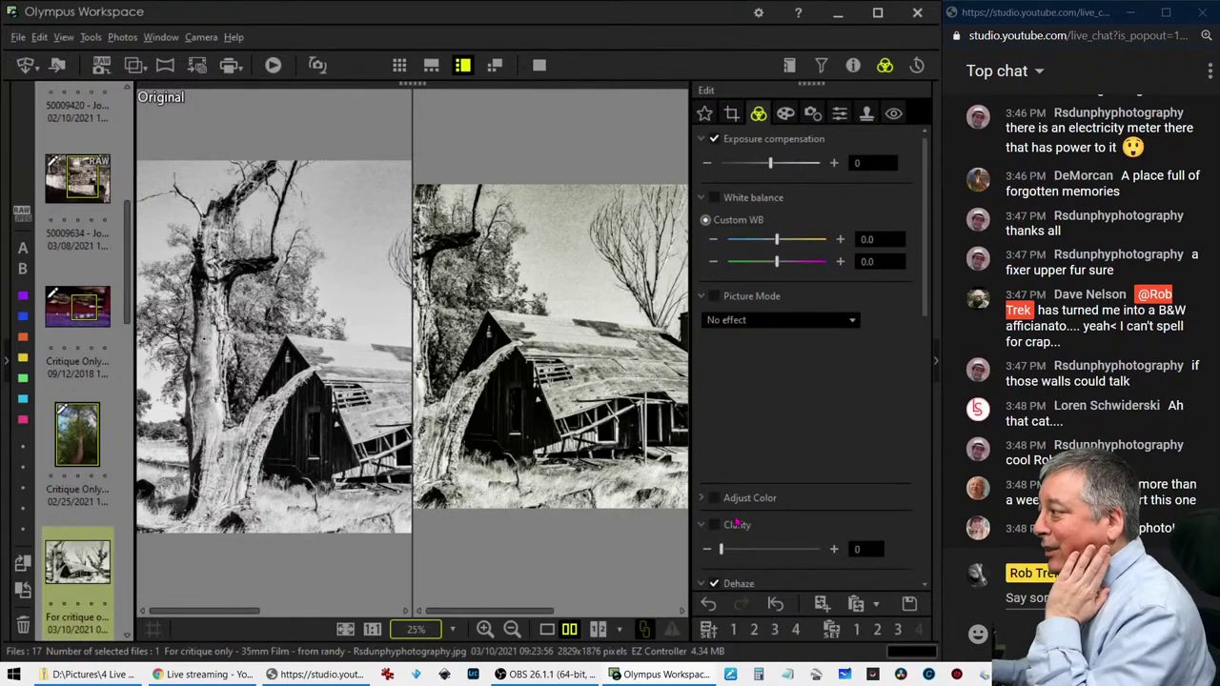
click(548, 629)
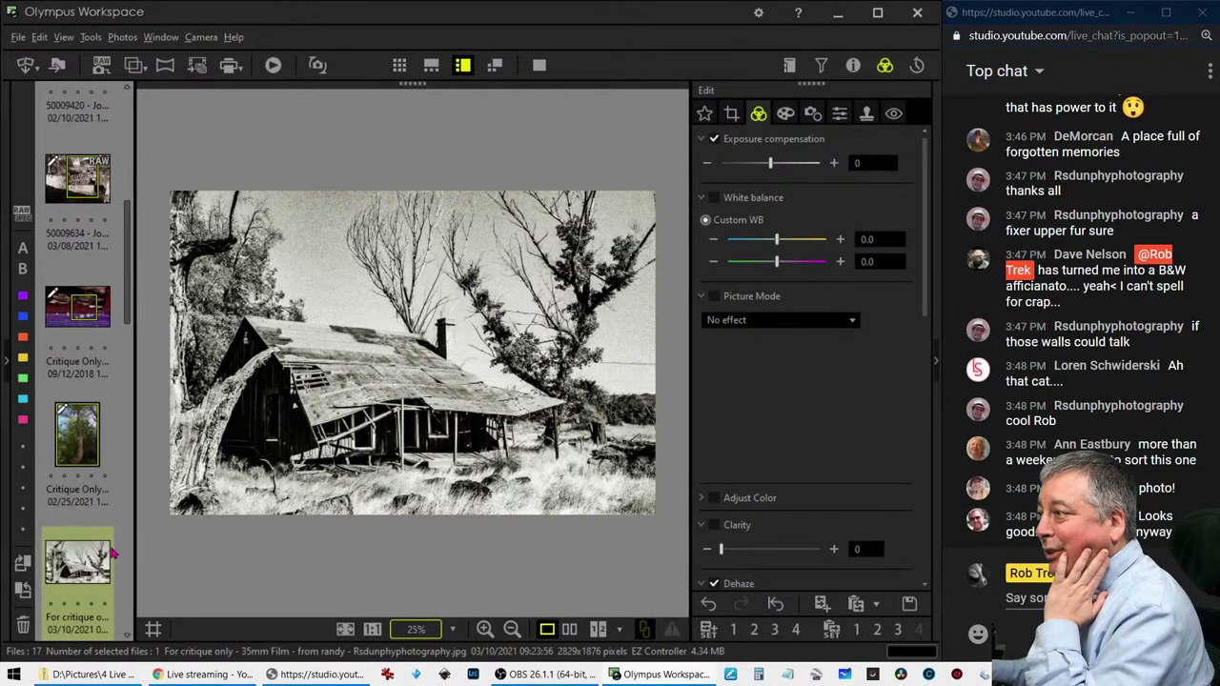
Open the cattails RAW photo, briefly check its shooting details, and start cropping it
scroll(105, 552, down, 2)
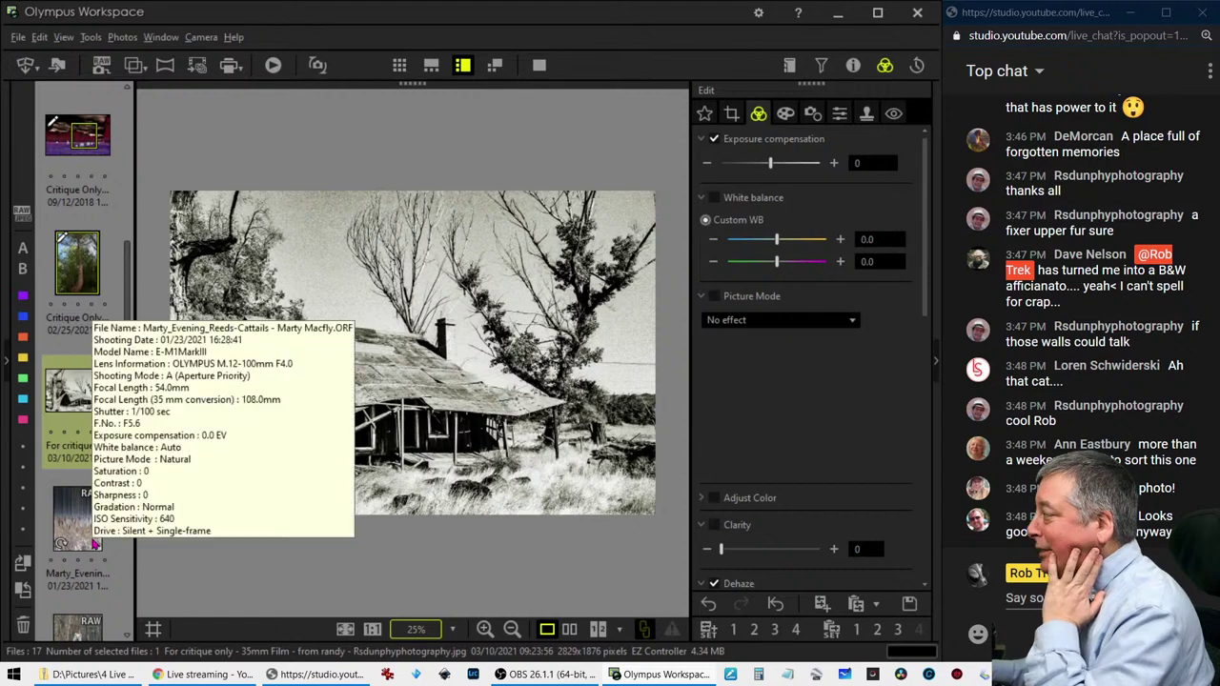
click(94, 545)
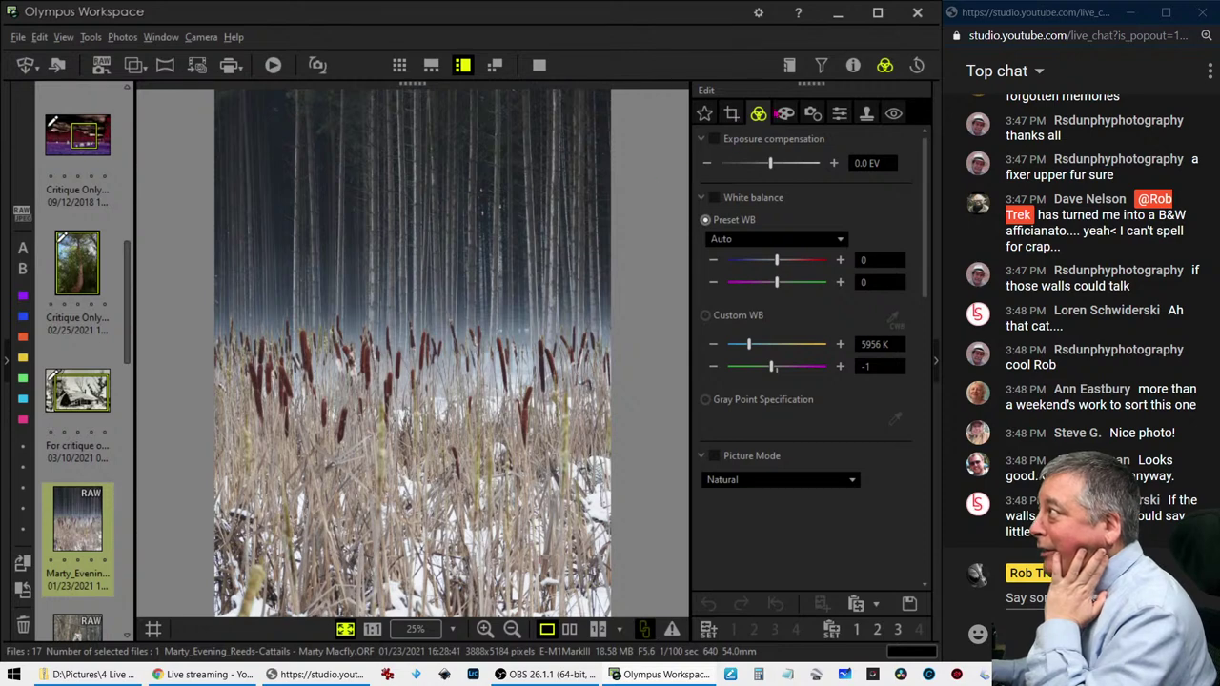
click(854, 65)
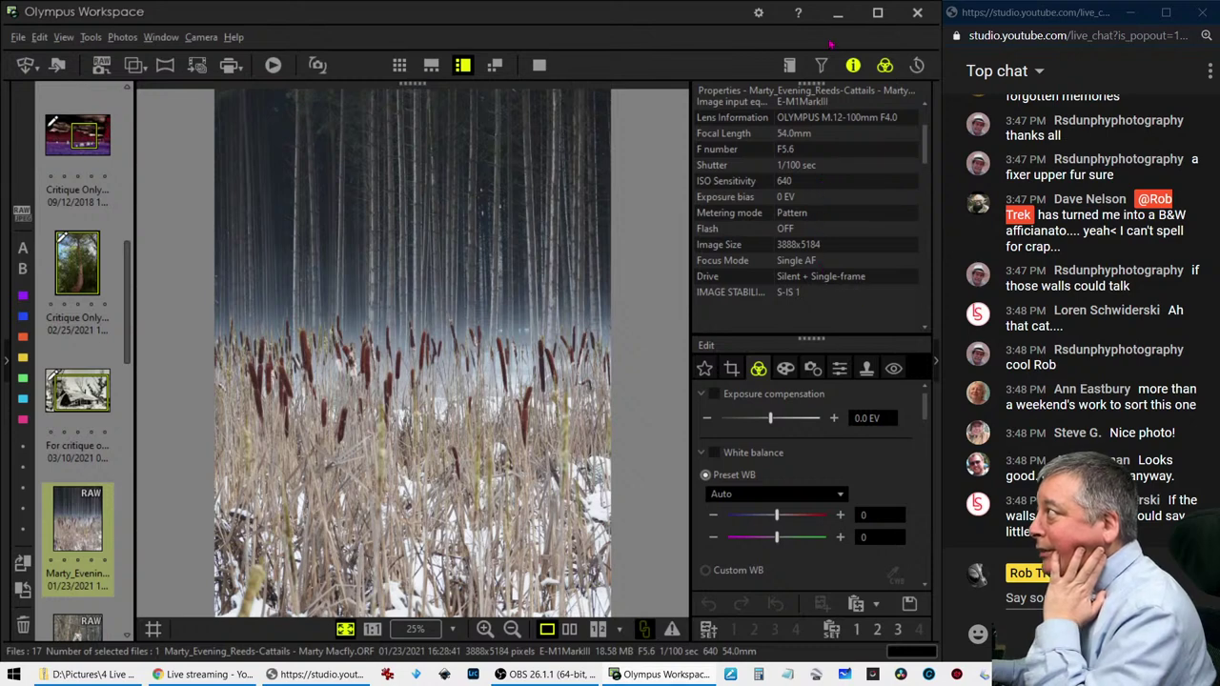
click(853, 65)
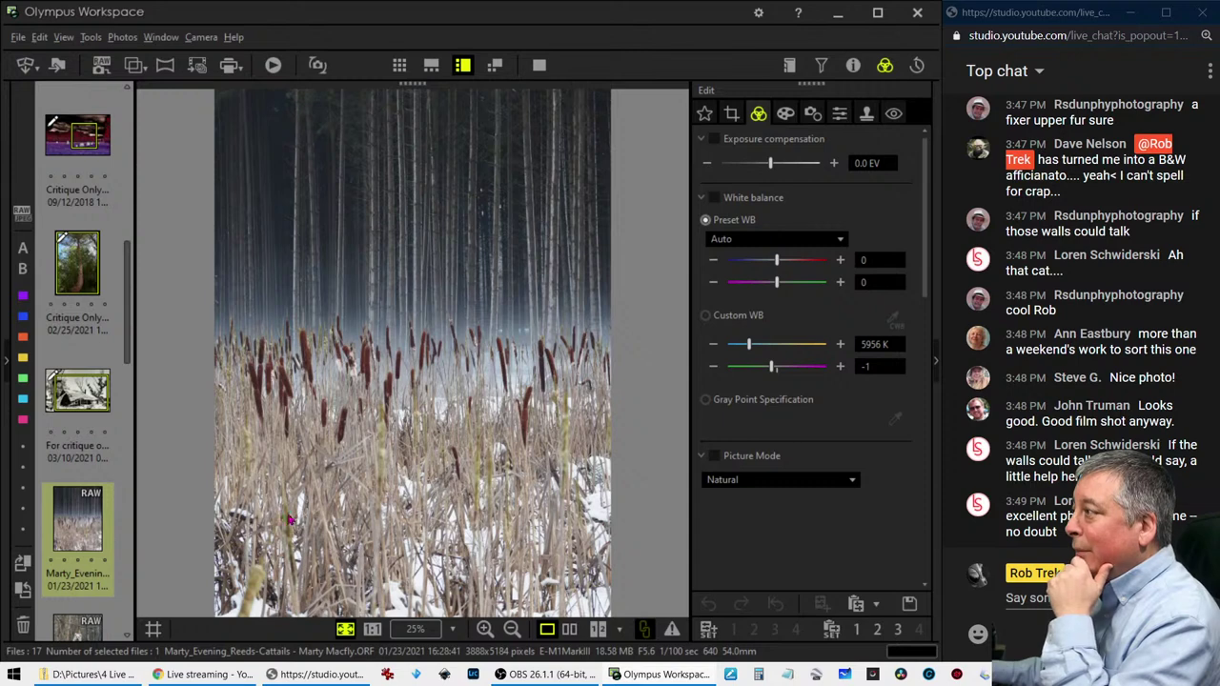
key(c)
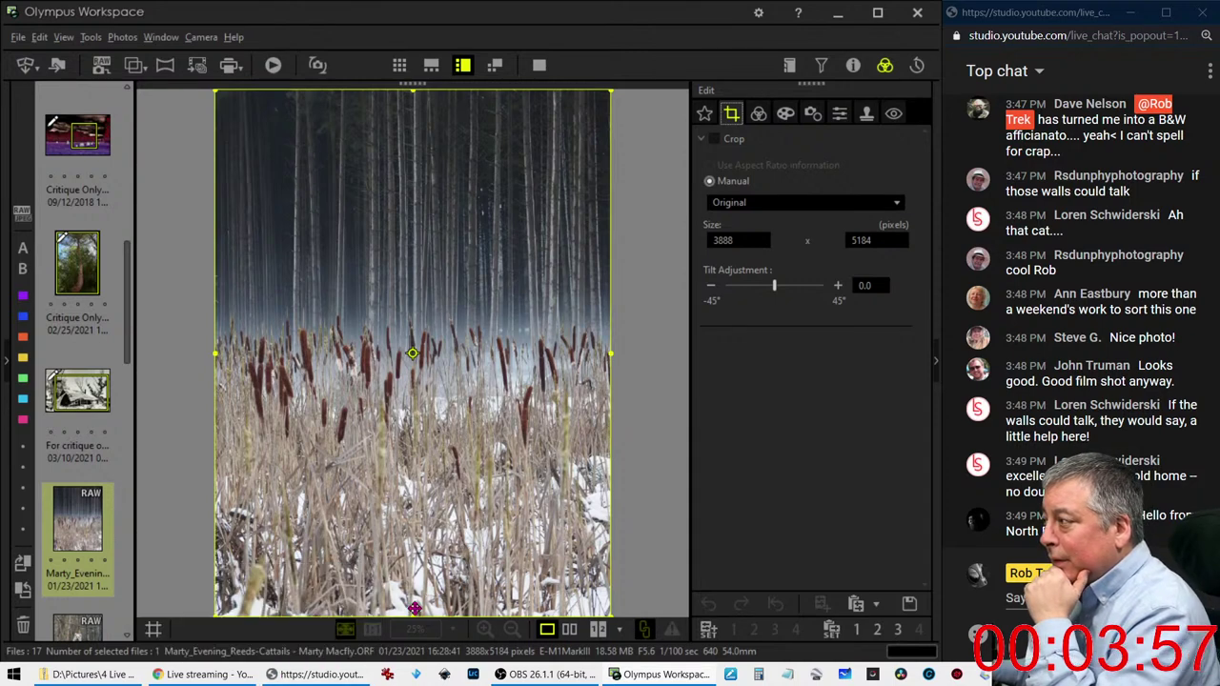
Crop the cattails photo to 4:3 with the bottom trimmed, and apply it
drag(413, 618, 415, 526)
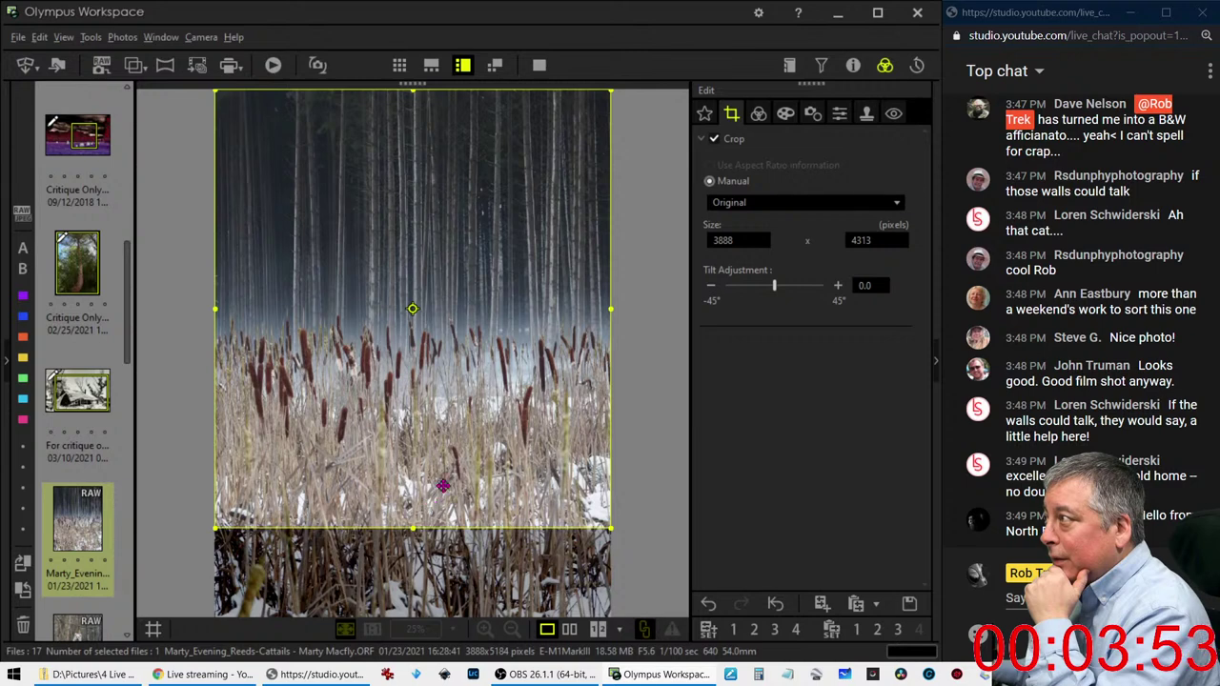
click(747, 200)
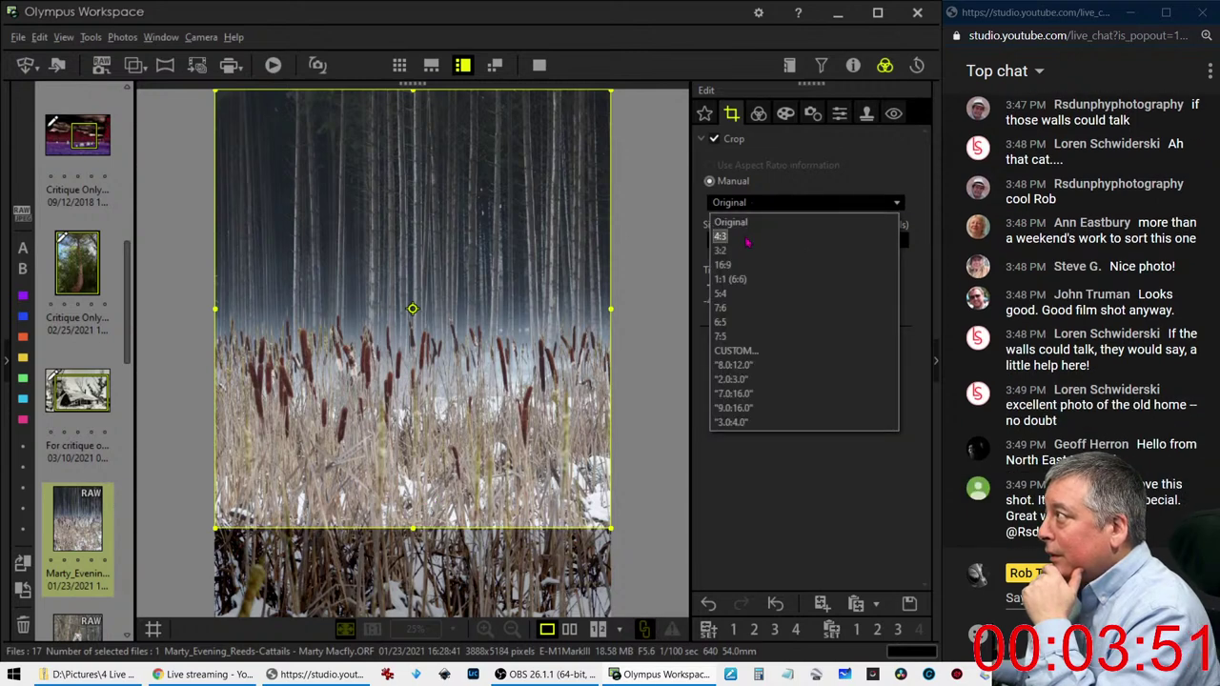
click(745, 238)
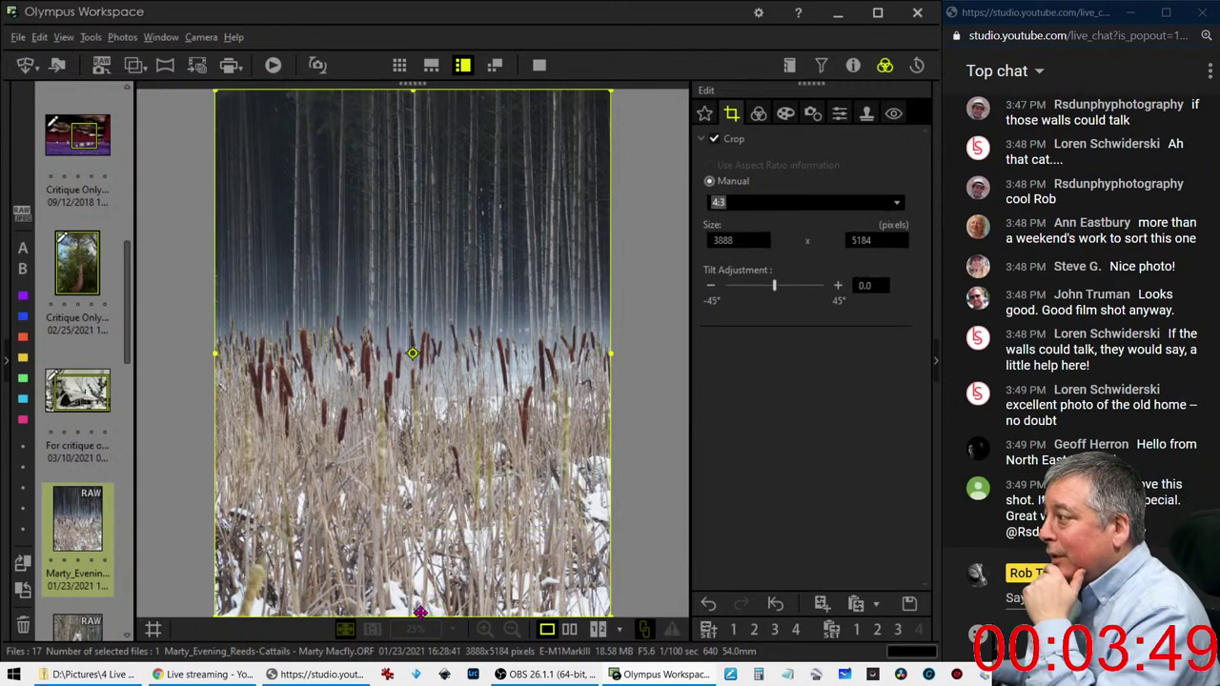
drag(417, 613, 430, 502)
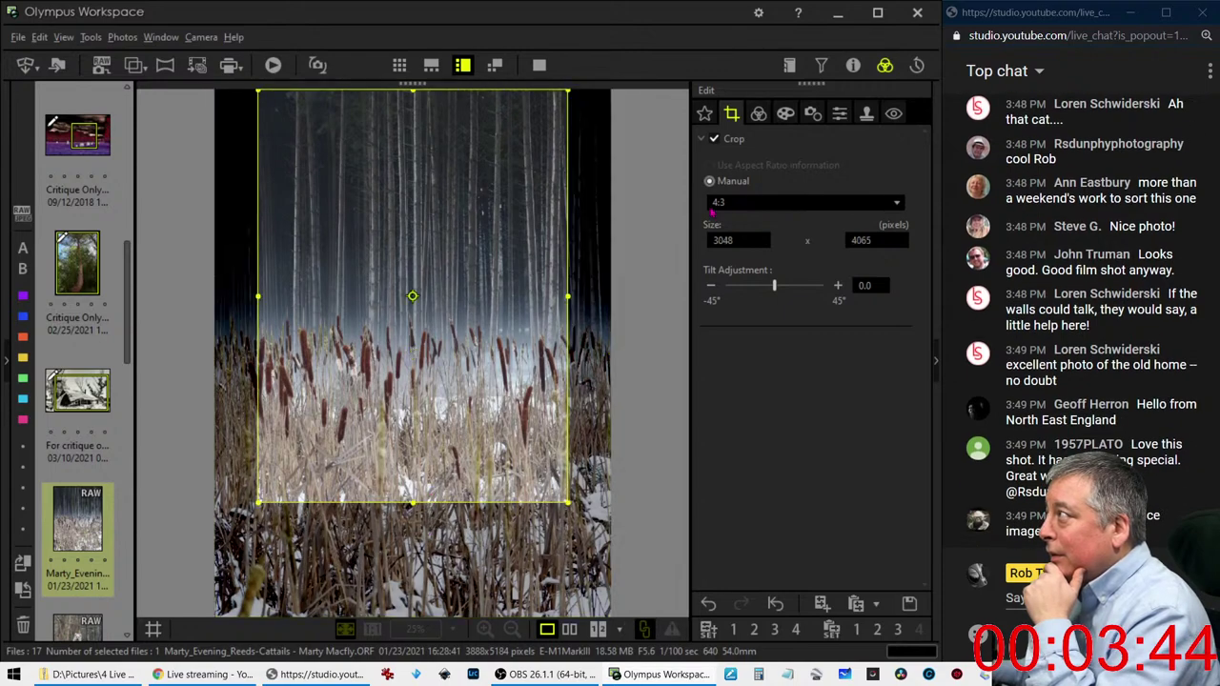
click(757, 114)
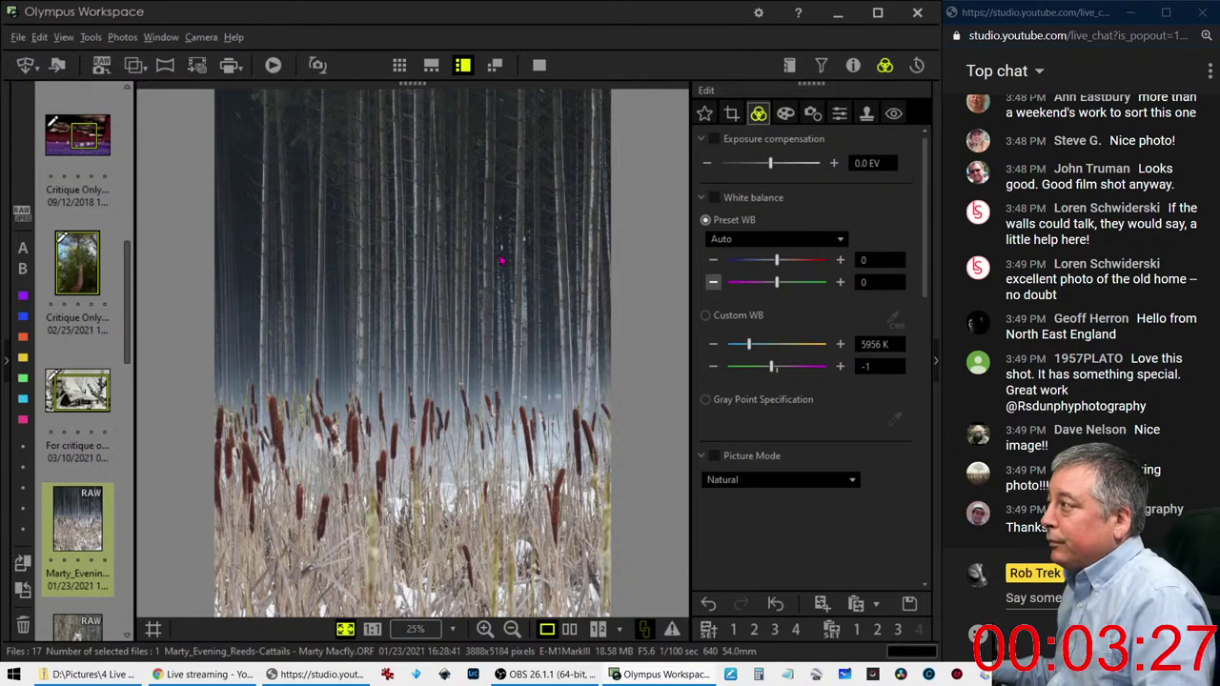
Choose the Vivid picture mode, then bring up the art filter dropdown, still at No Filter
click(791, 482)
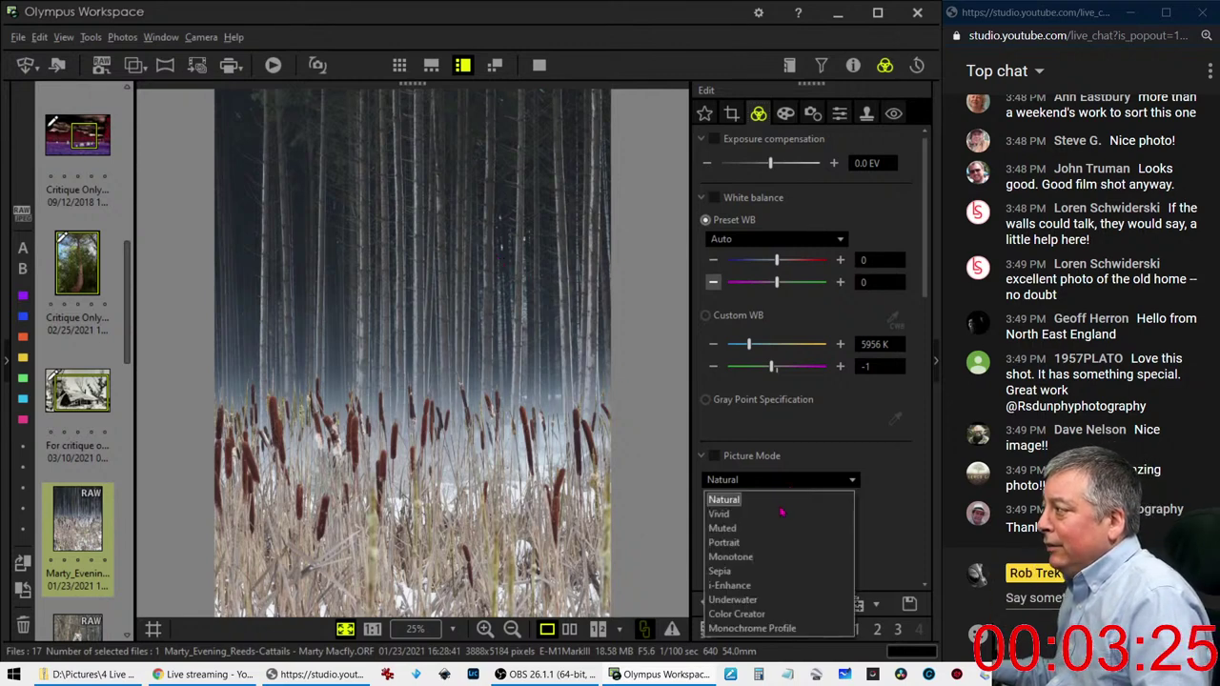
click(783, 507)
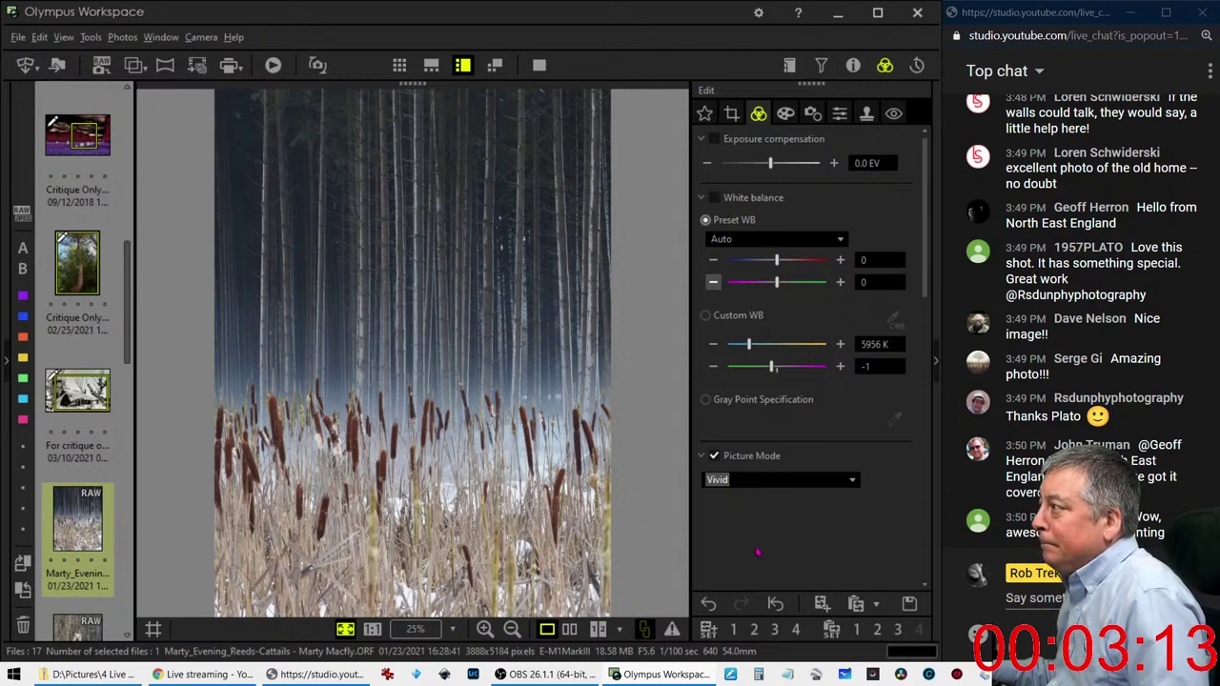
scroll(762, 544, down, 2)
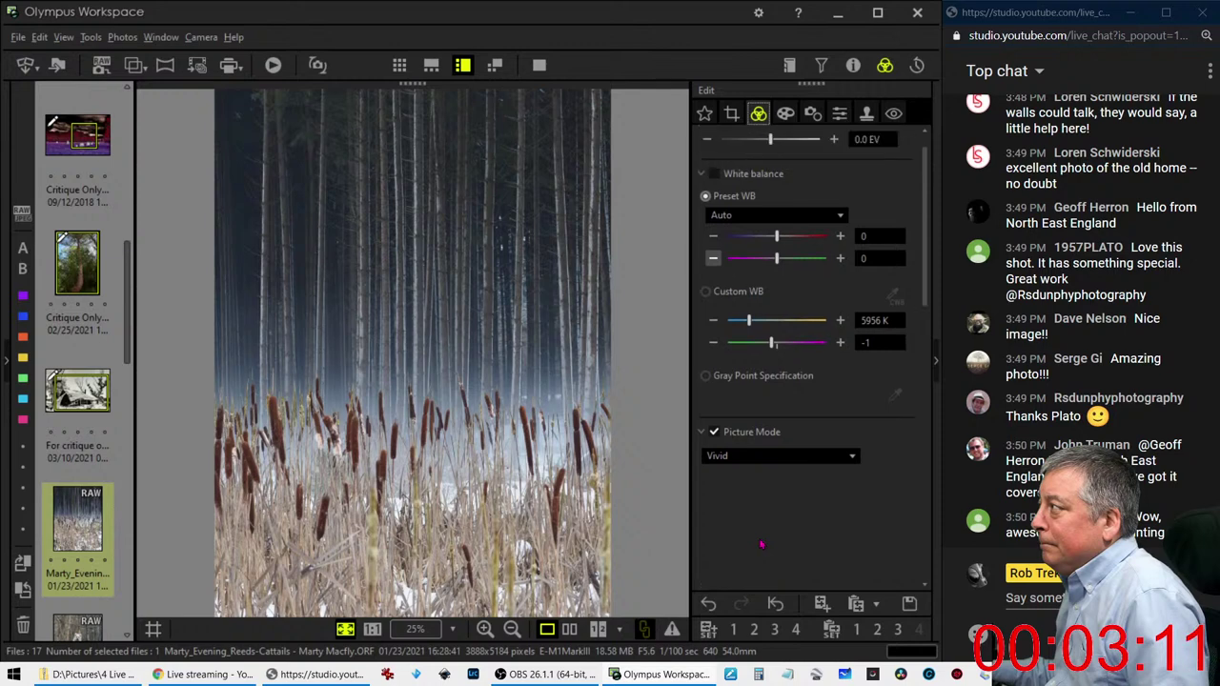
scroll(762, 544, down, 2)
scroll(761, 540, down, 2)
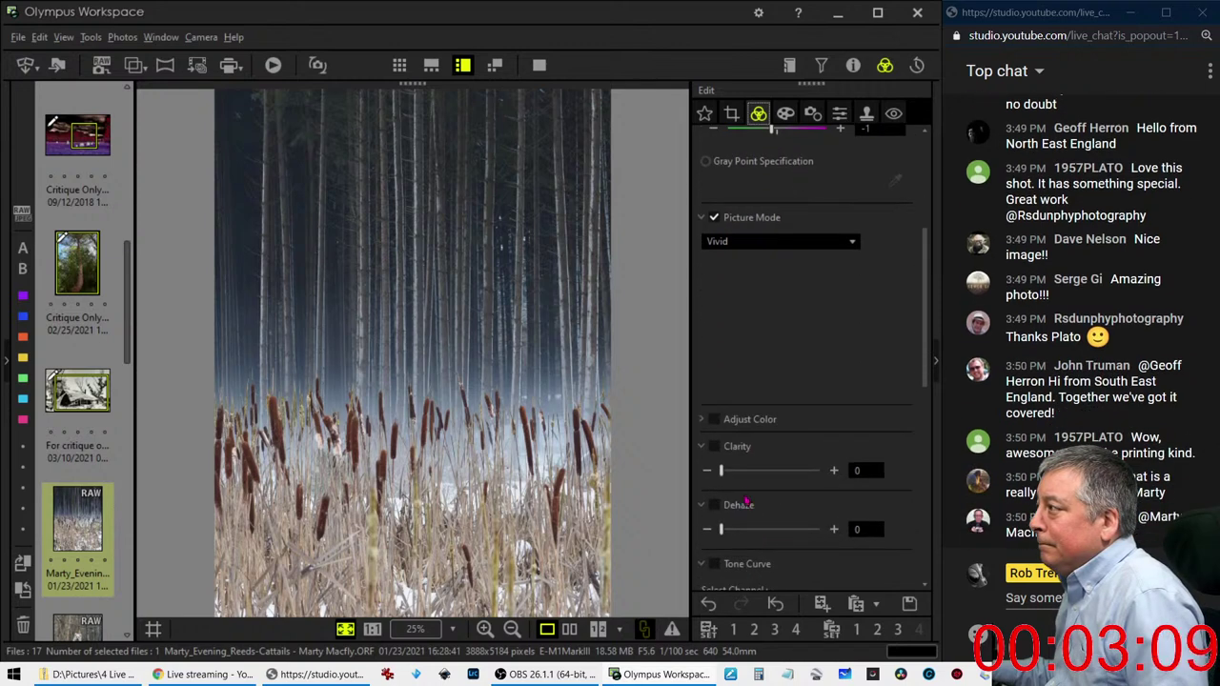
scroll(740, 506, down, 1)
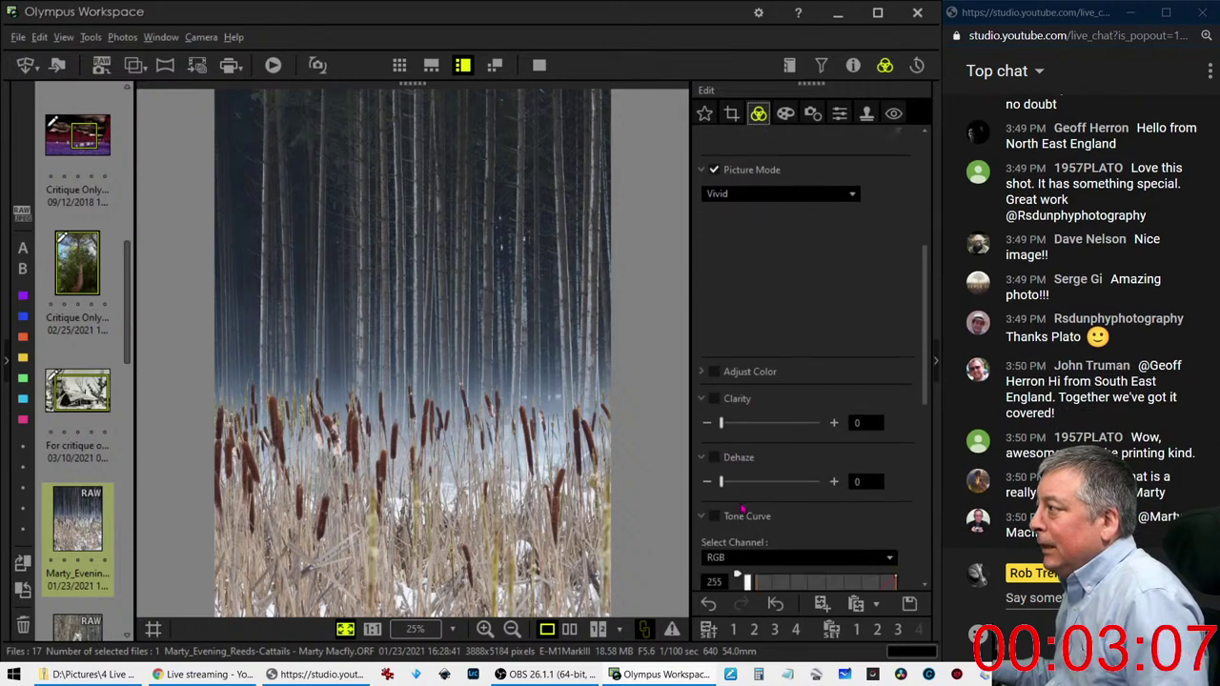
scroll(740, 506, down, 1)
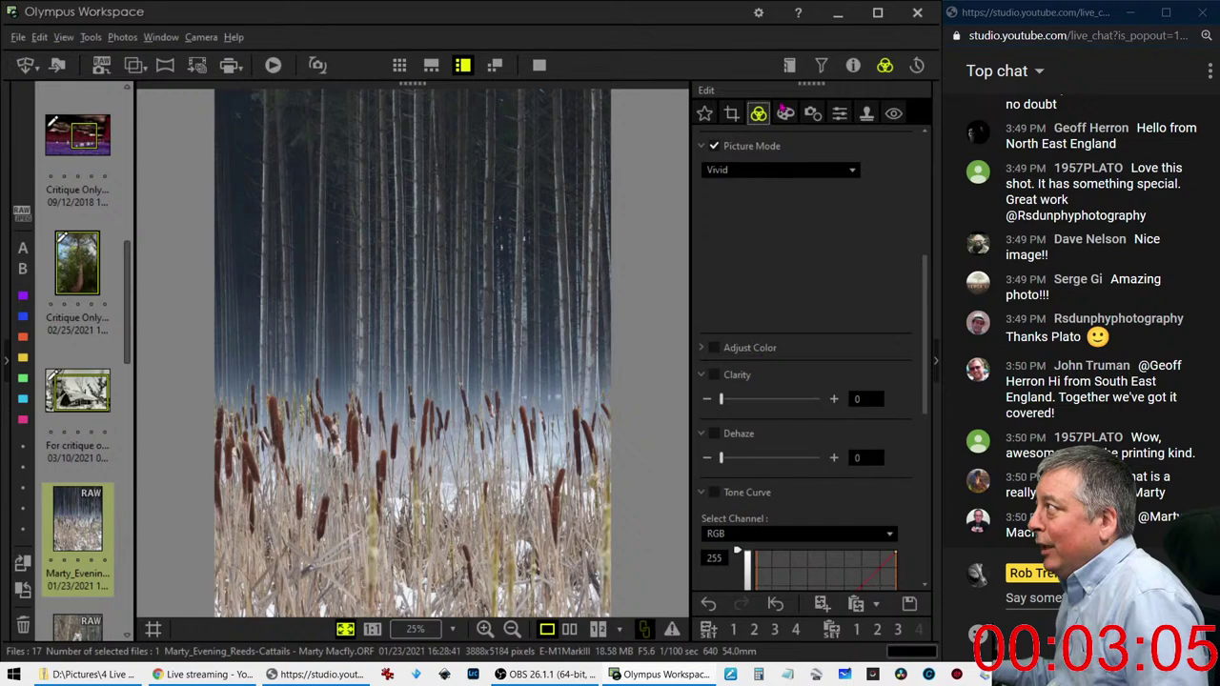
click(785, 112)
click(794, 164)
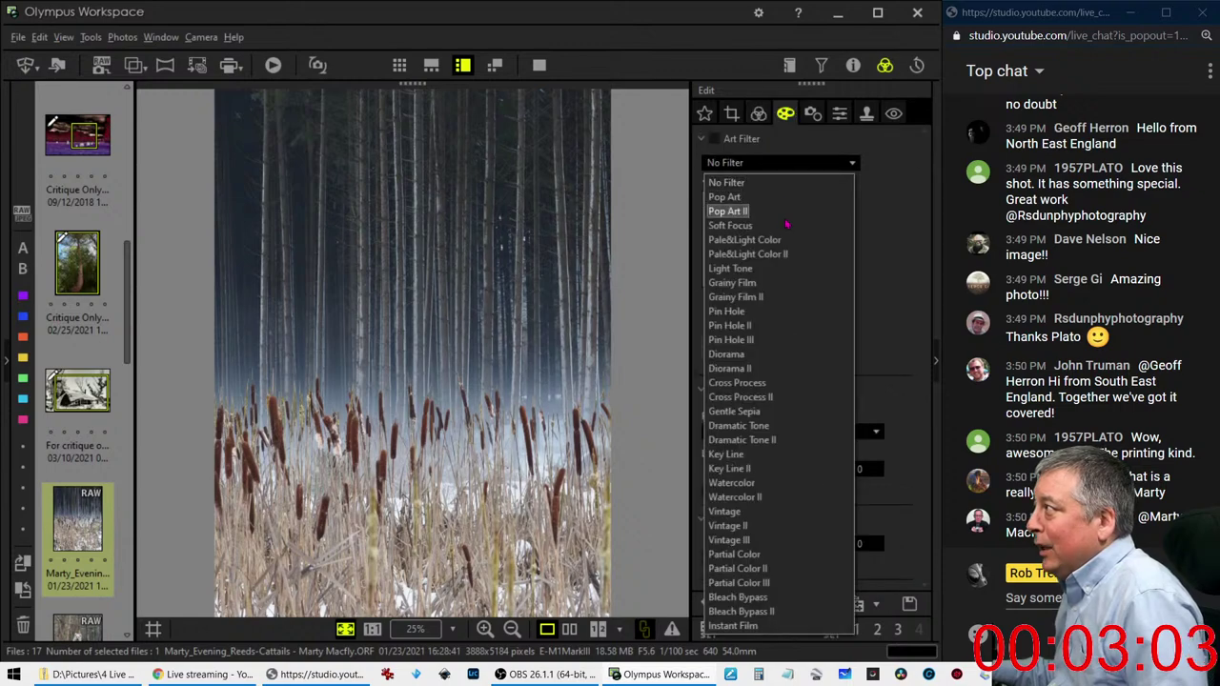
After briefly trying Pop Art, apply the Soft Focus art filter at strength -2
click(786, 201)
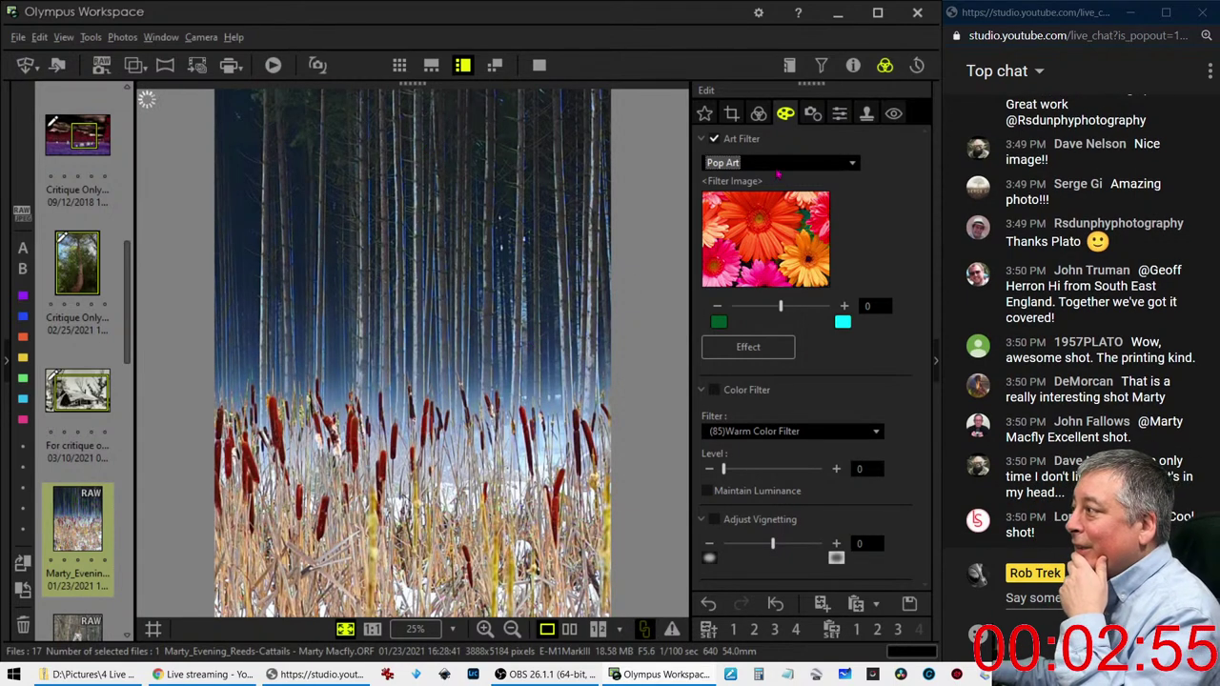
click(778, 168)
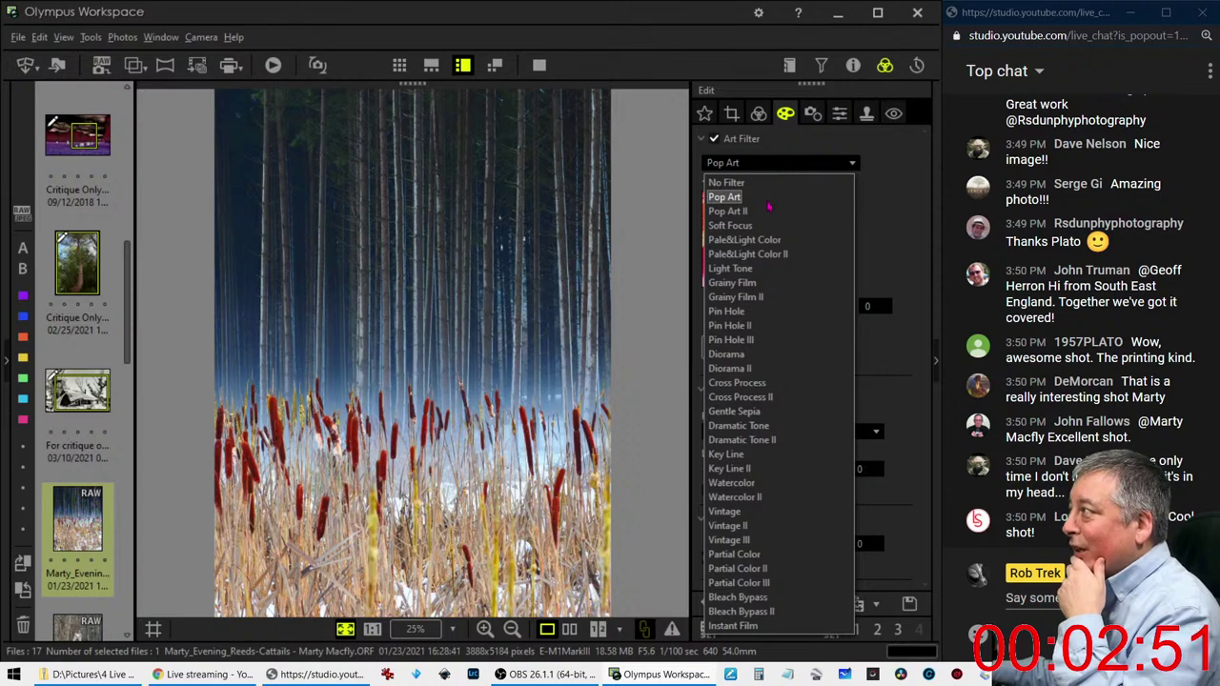
click(768, 224)
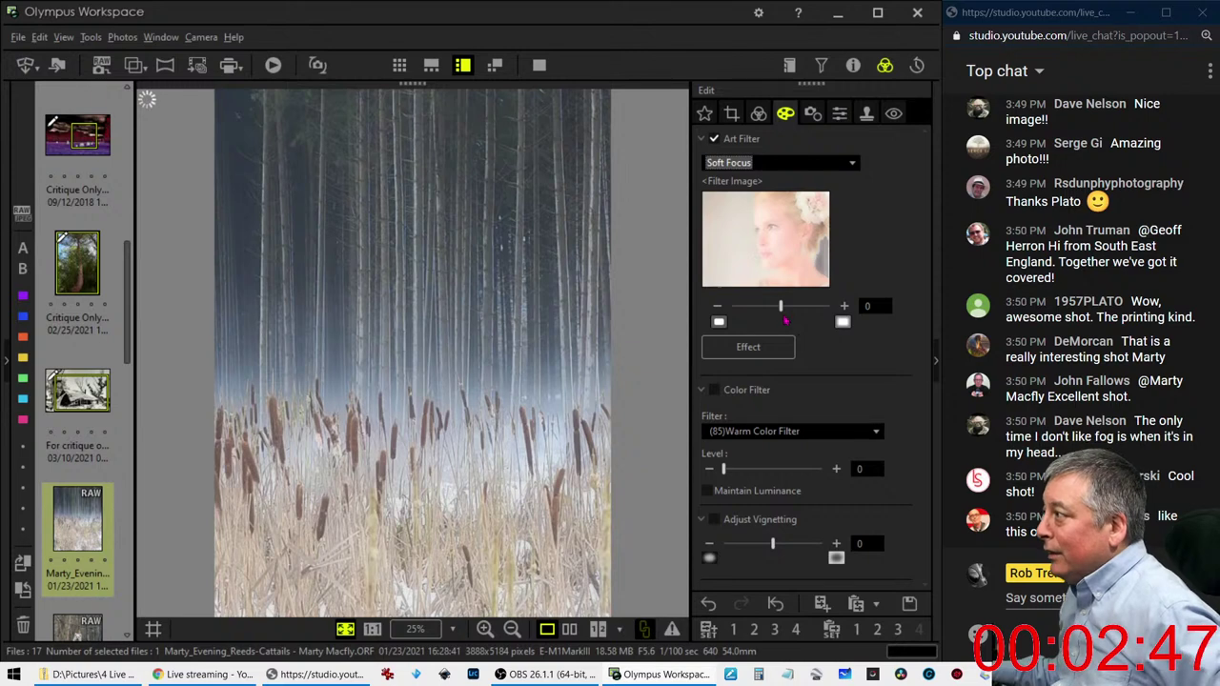
click(780, 309)
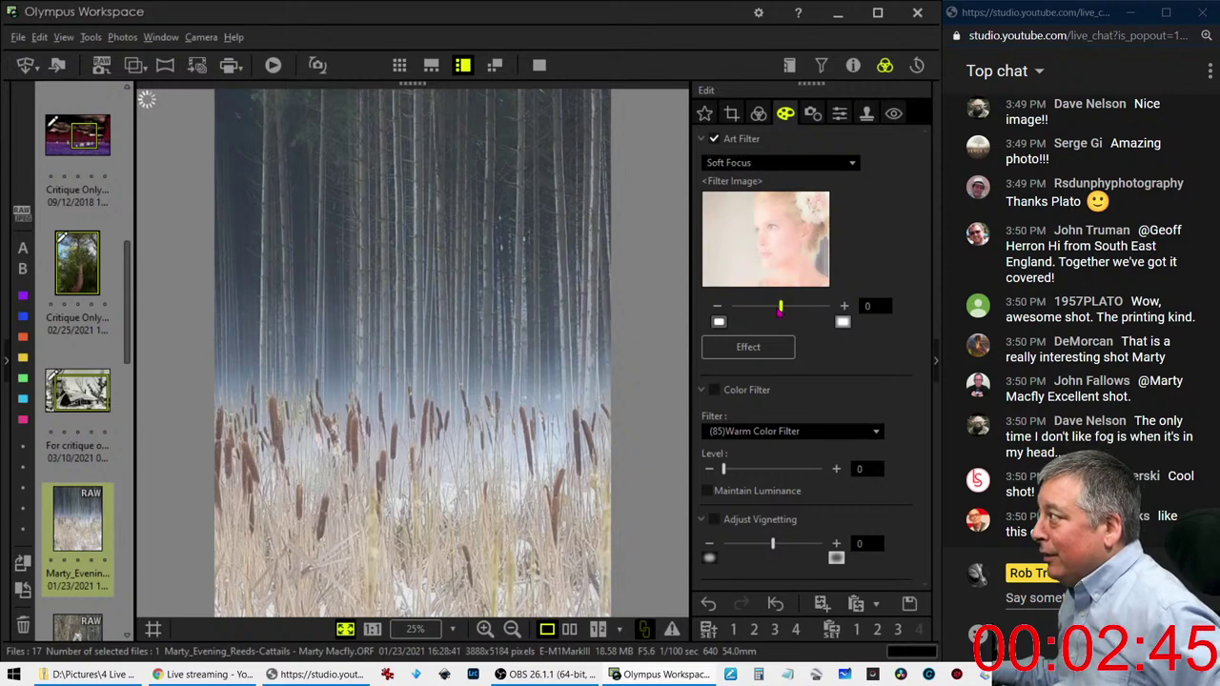
key(Left)
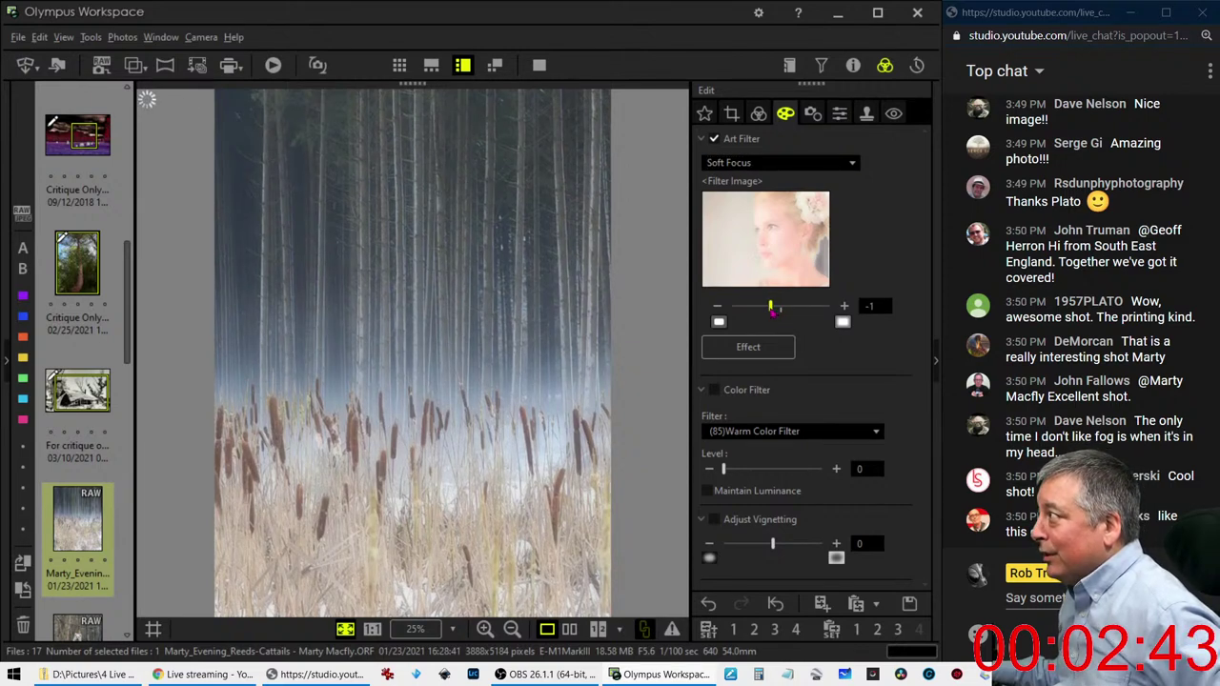
key(Left)
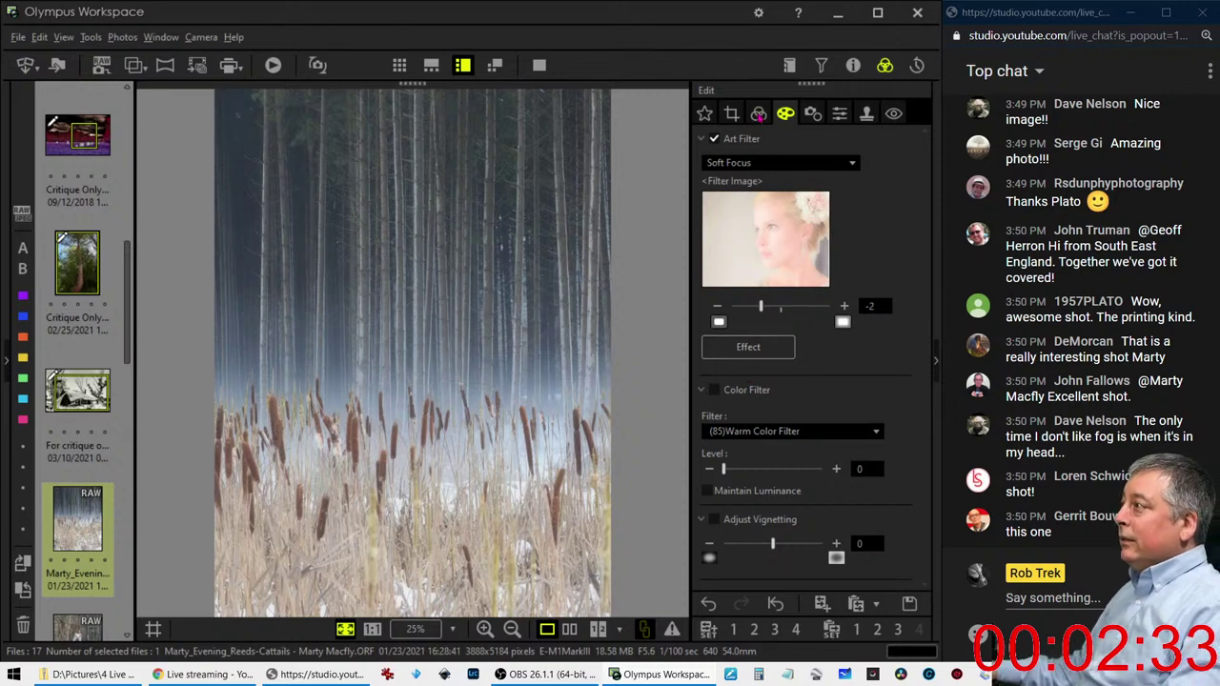
click(759, 114)
Raise the tone curve black point, then reset it to 0
scroll(829, 375, down, 2)
scroll(818, 401, down, 1)
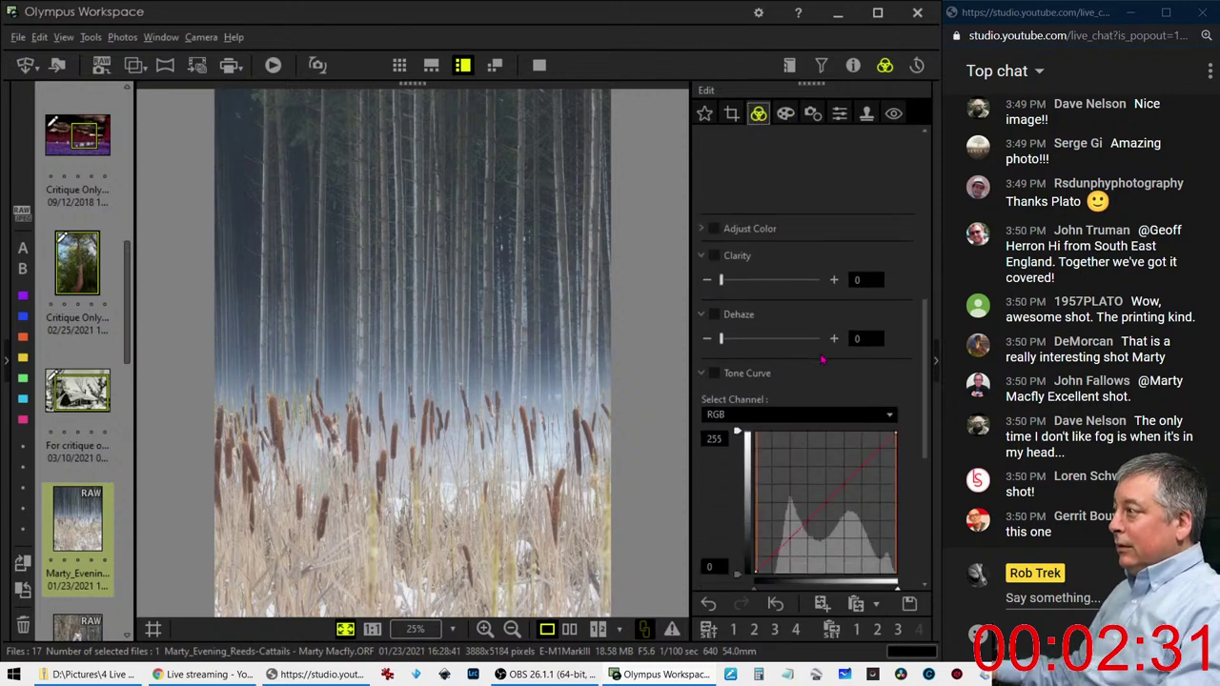
scroll(809, 427, down, 1)
scroll(797, 453, down, 2)
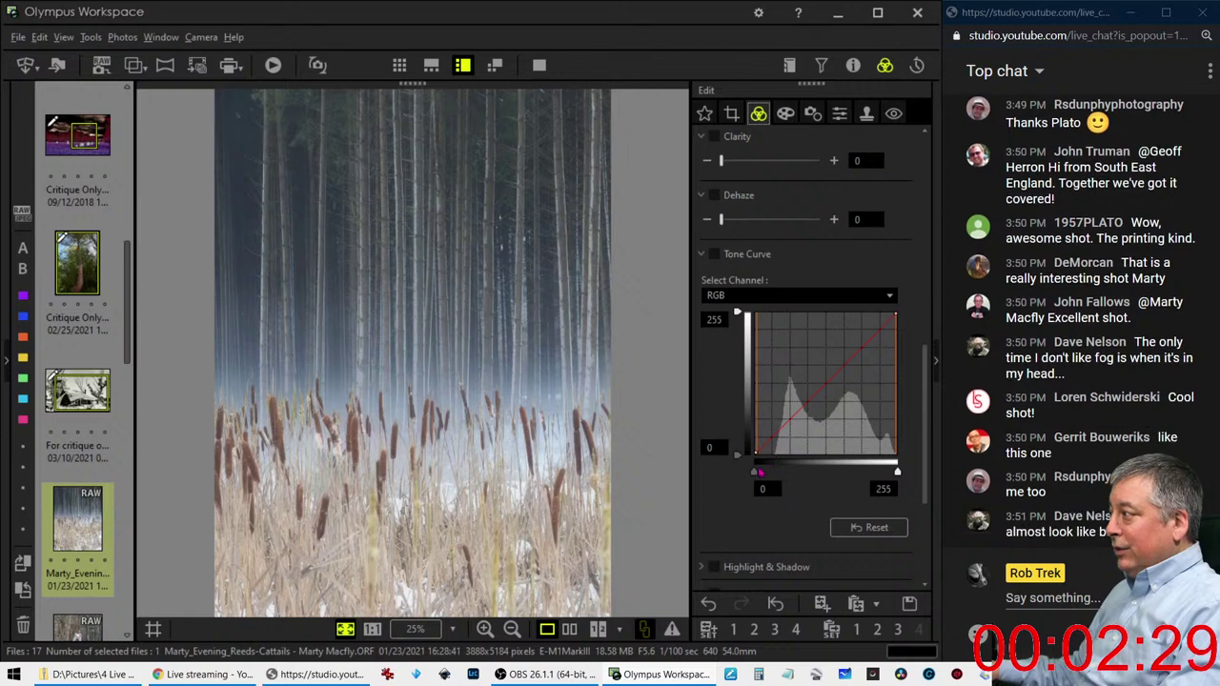
drag(755, 474, 775, 478)
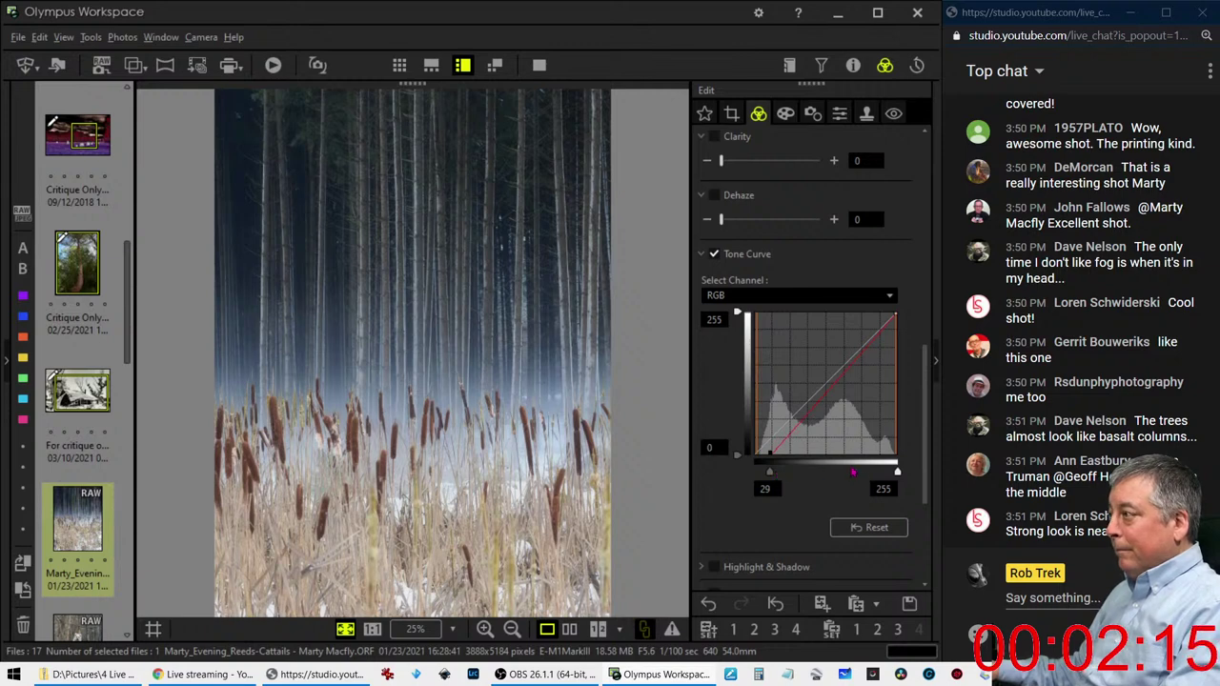
mouse_move(770, 472)
mouse_down()
mouse_move(754, 473)
mouse_move(773, 445)
mouse_up()
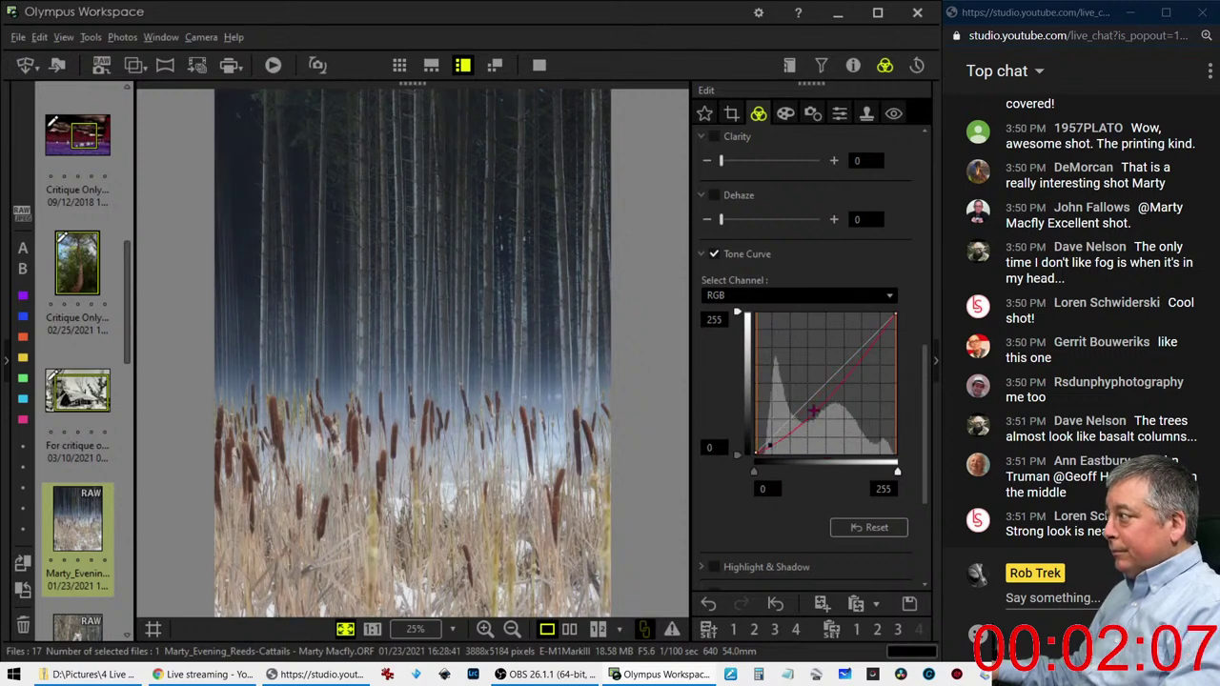
Add and adjust tone curve control points to deepen shadows, viewing the photo at 25%
mouse_move(772, 444)
mouse_down()
mouse_move(807, 421)
mouse_move(797, 427)
mouse_up()
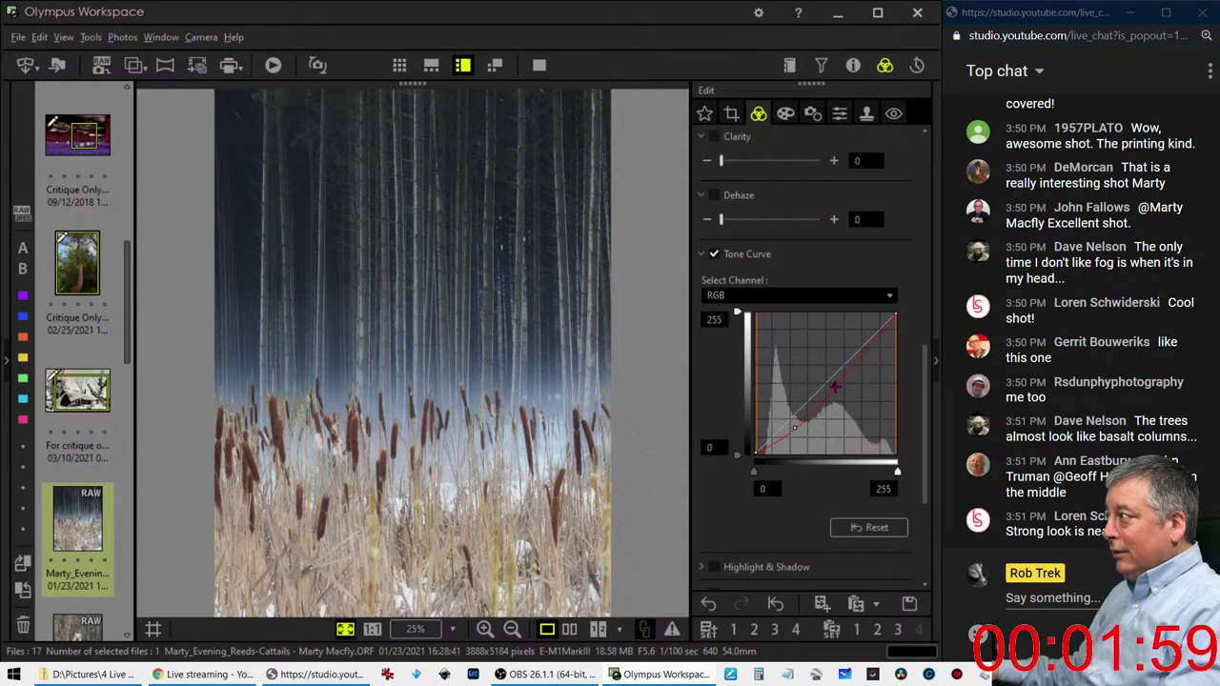
click(836, 387)
click(873, 341)
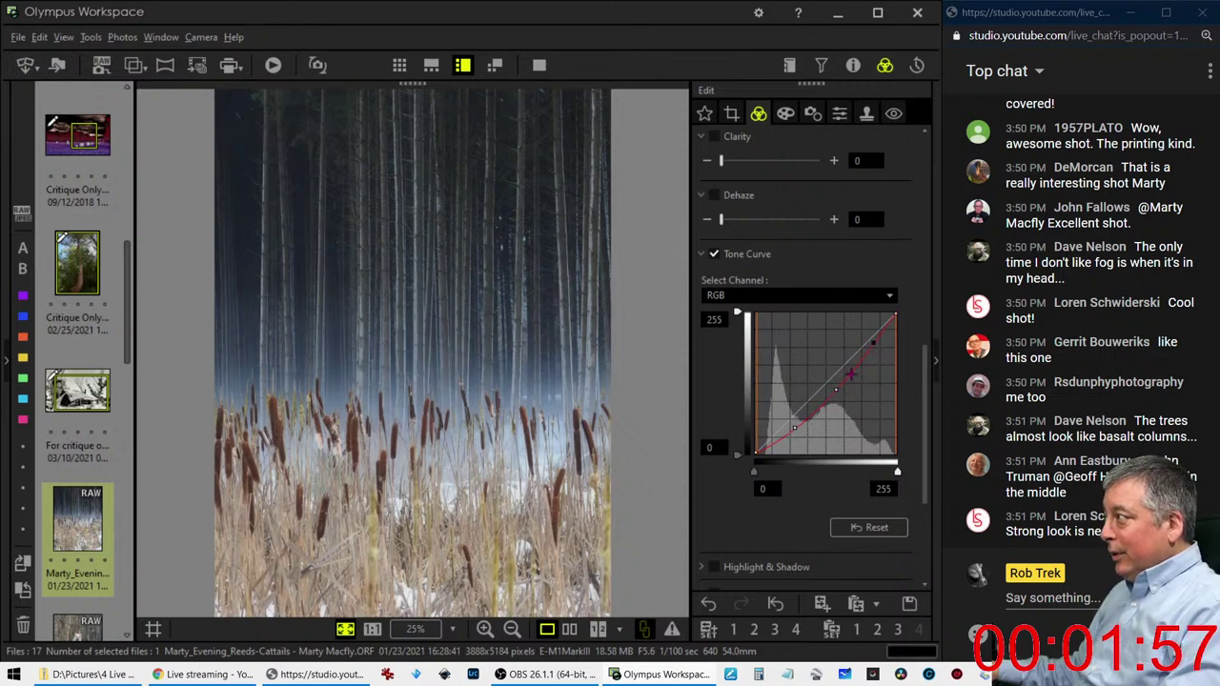
drag(840, 391, 859, 360)
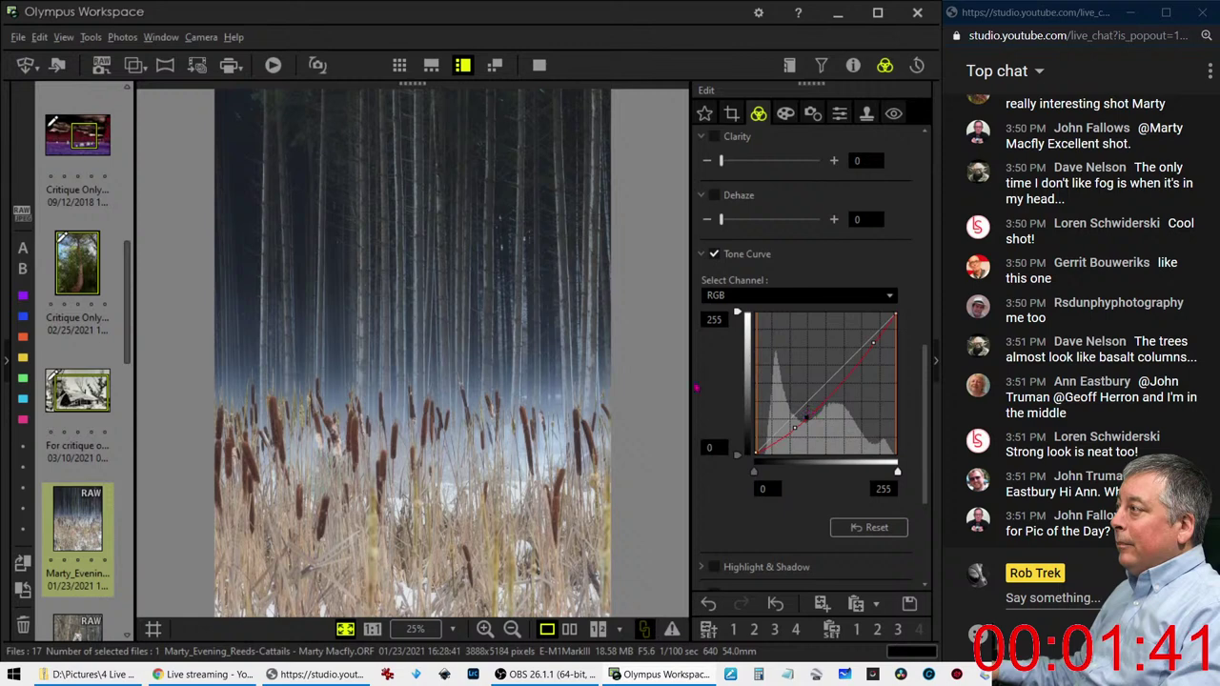
click(392, 266)
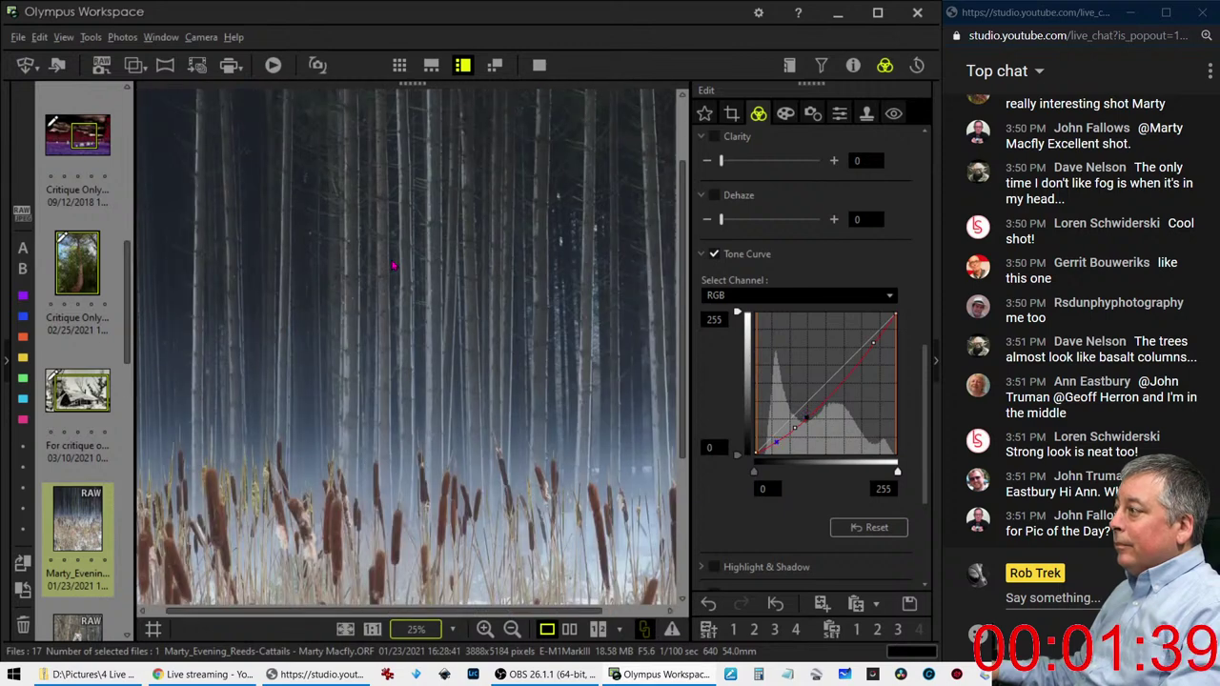
click(785, 113)
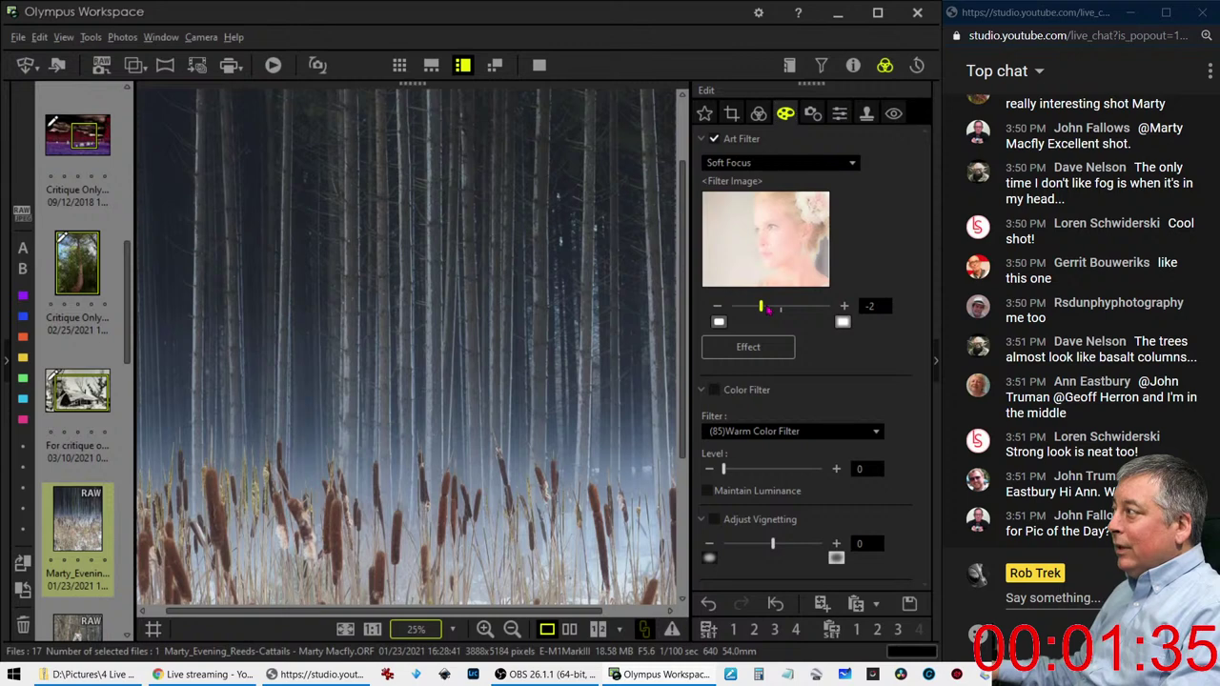
Ease Soft Focus to -1, set Sharpness to 1.4, and fit the photo in view
drag(764, 308, 771, 308)
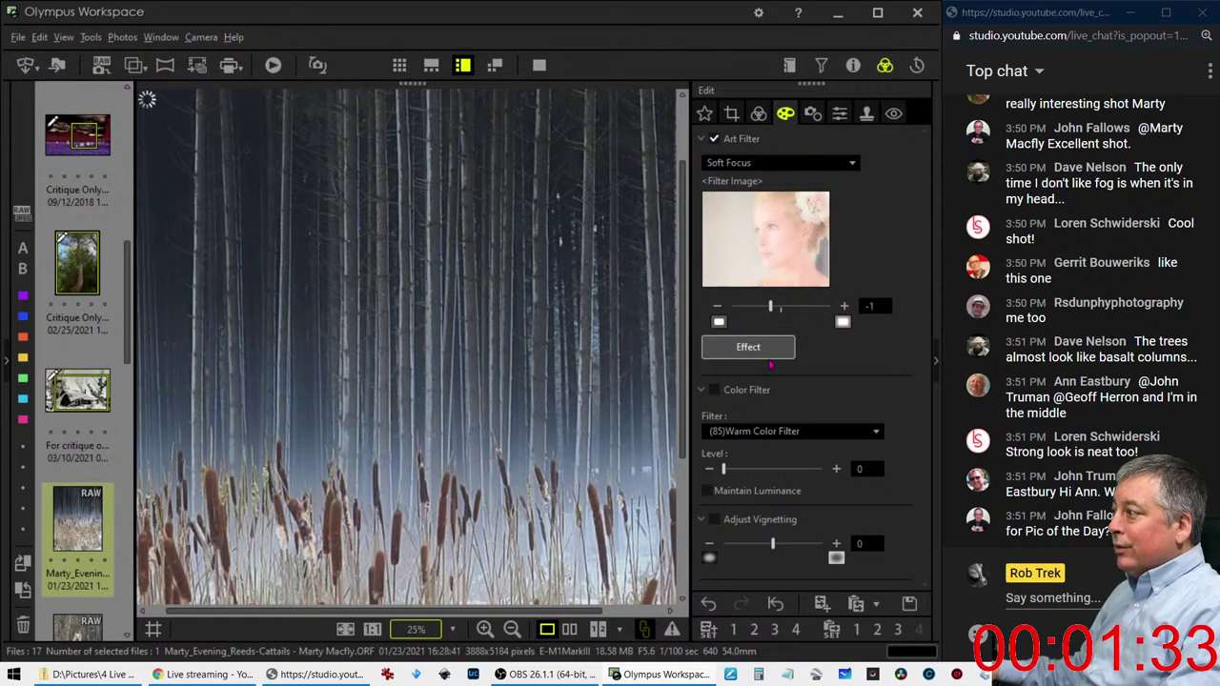
click(839, 114)
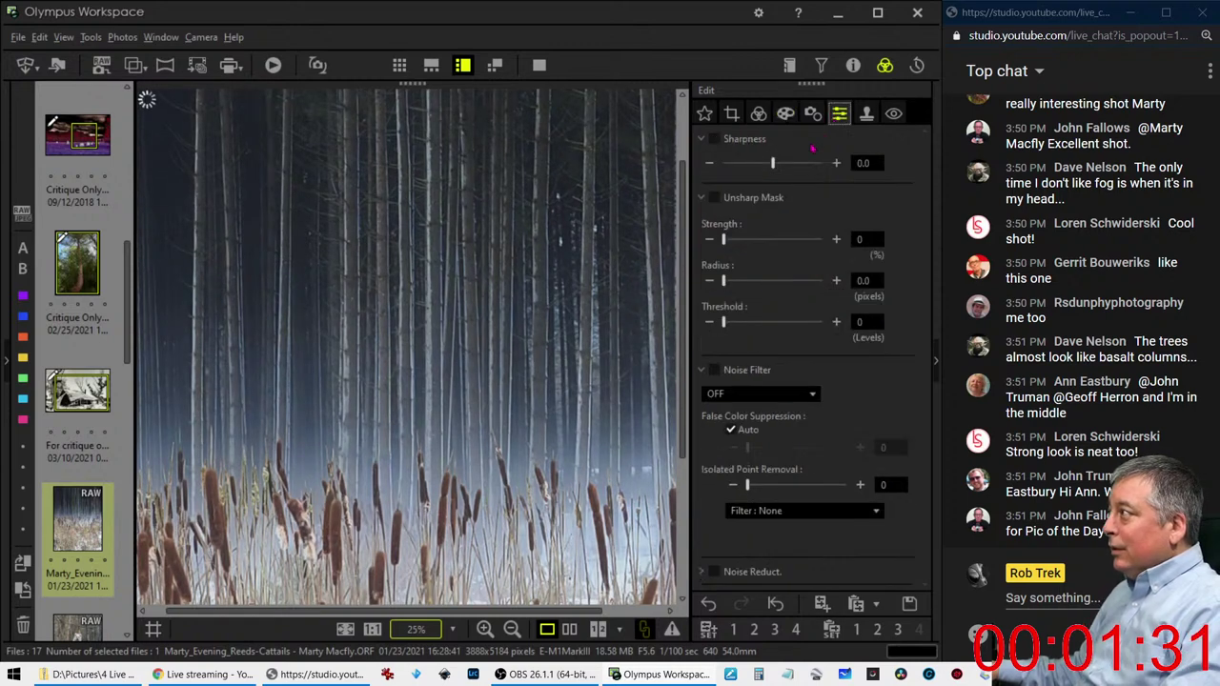
drag(774, 168, 835, 165)
click(759, 114)
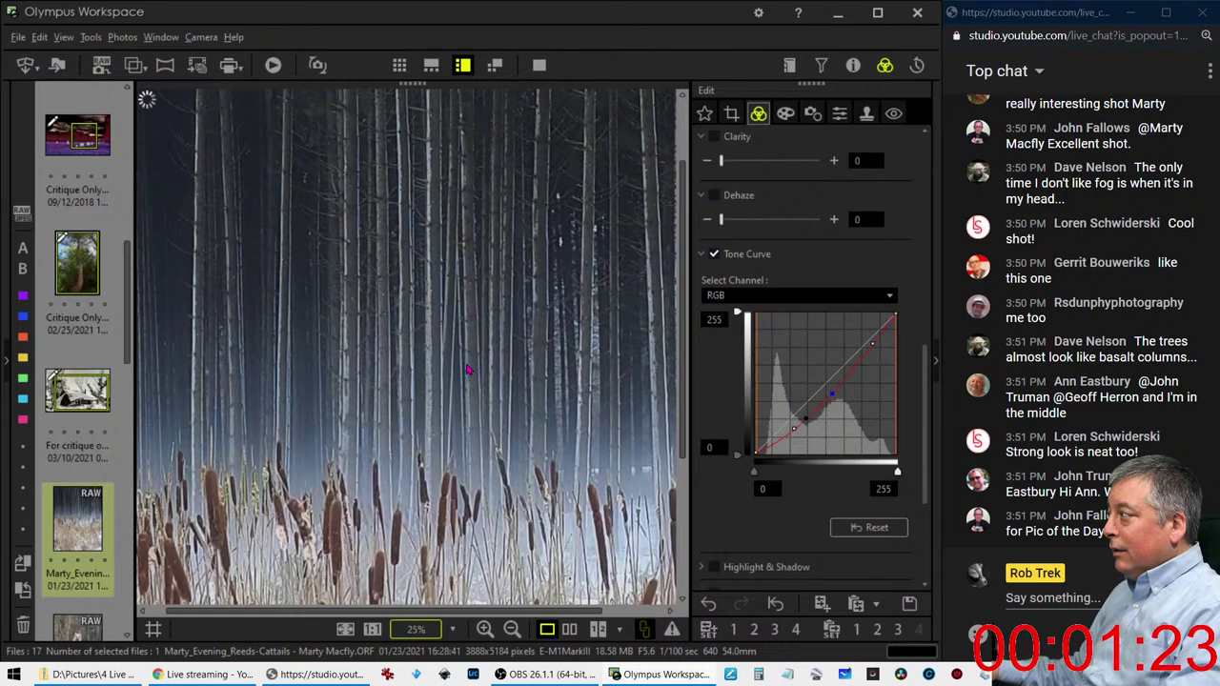
click(466, 367)
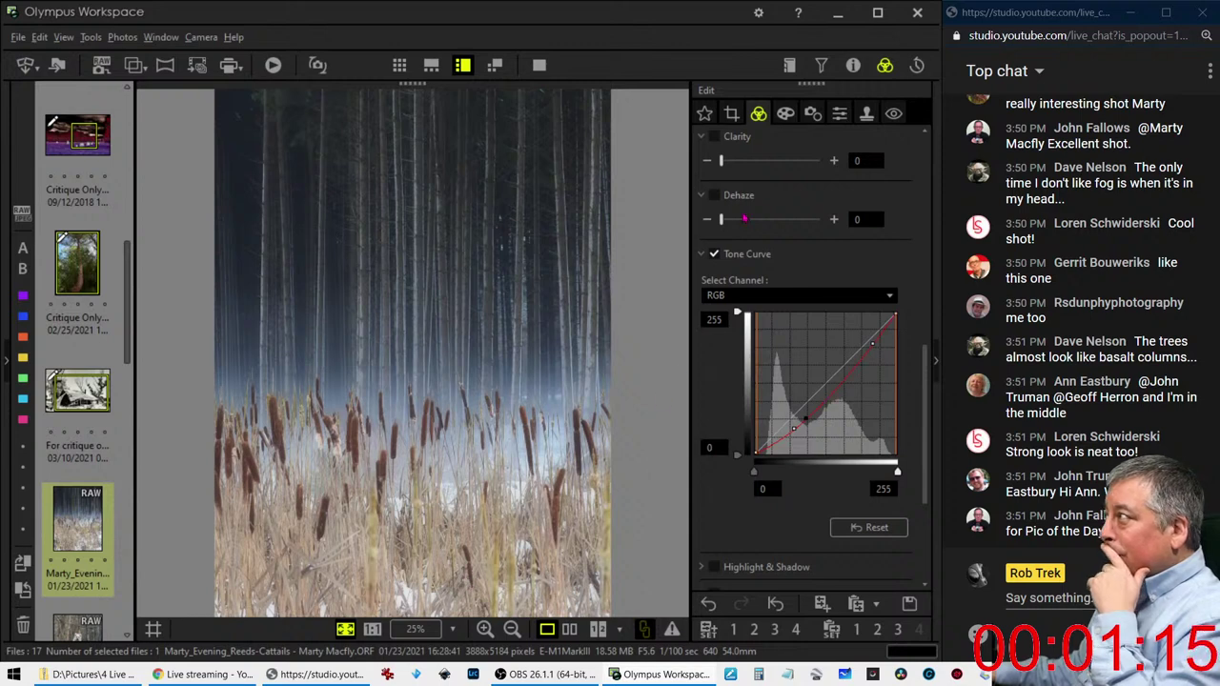
Enable Adjust Vignetting on the cattails photo and set it to -9
click(784, 114)
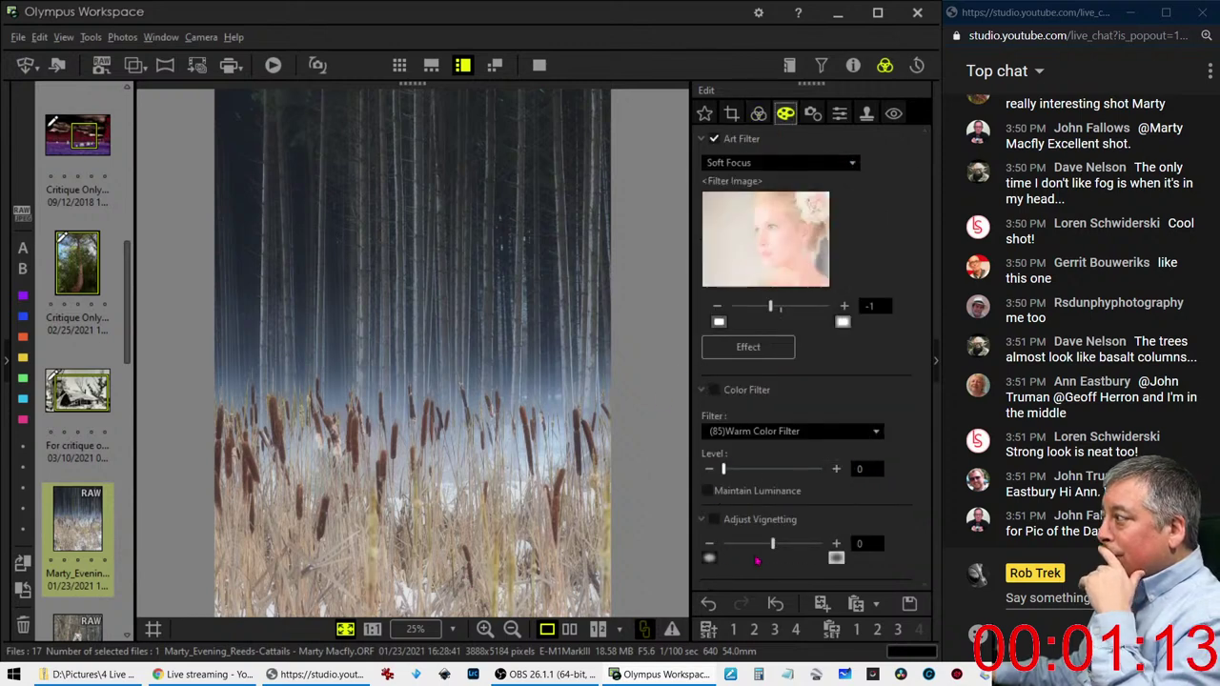
drag(784, 548, 813, 552)
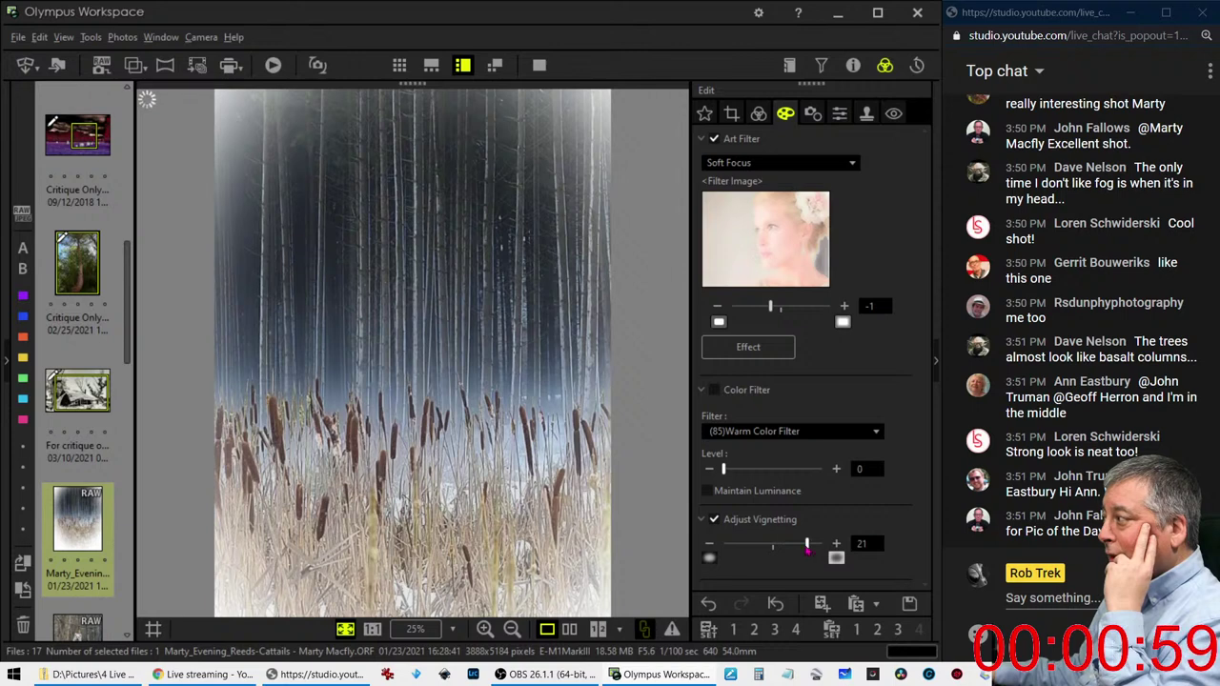
drag(777, 546, 766, 546)
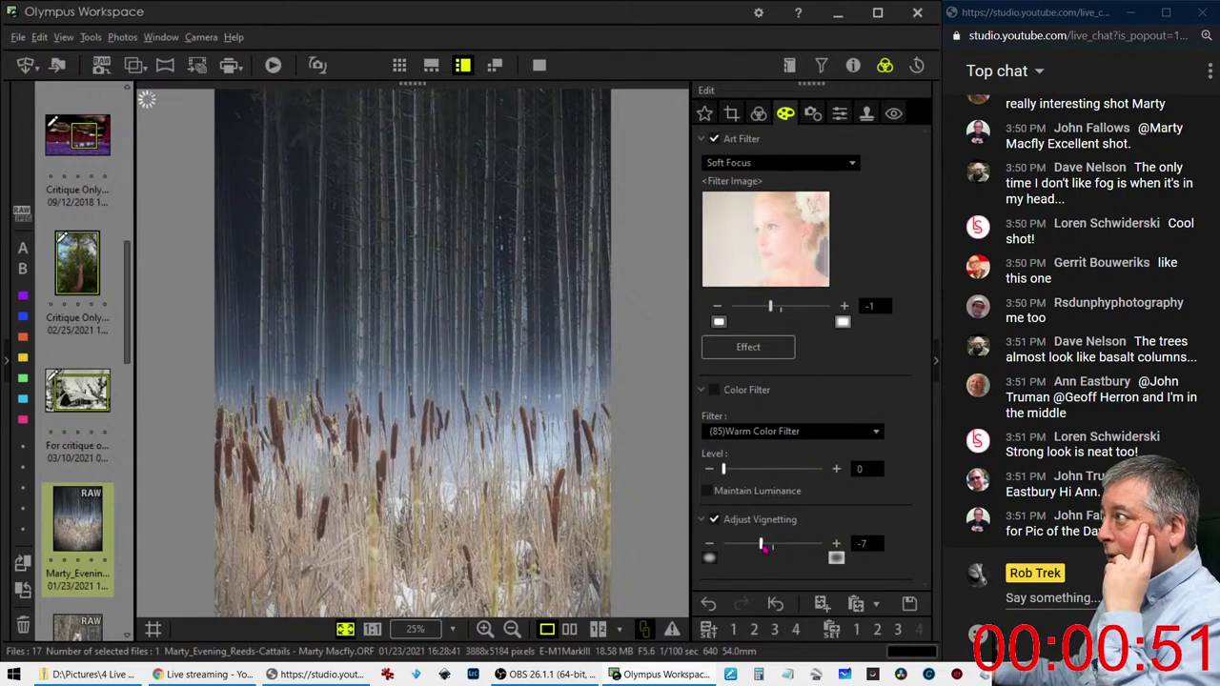
drag(763, 547, 759, 547)
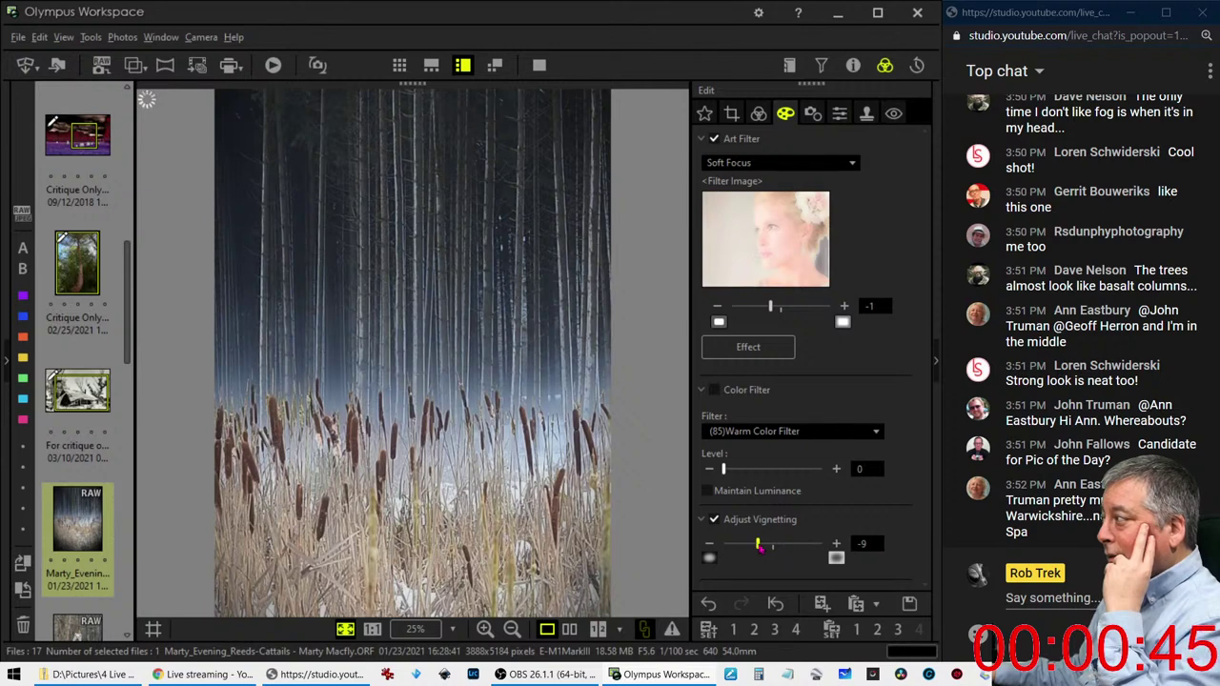
click(758, 114)
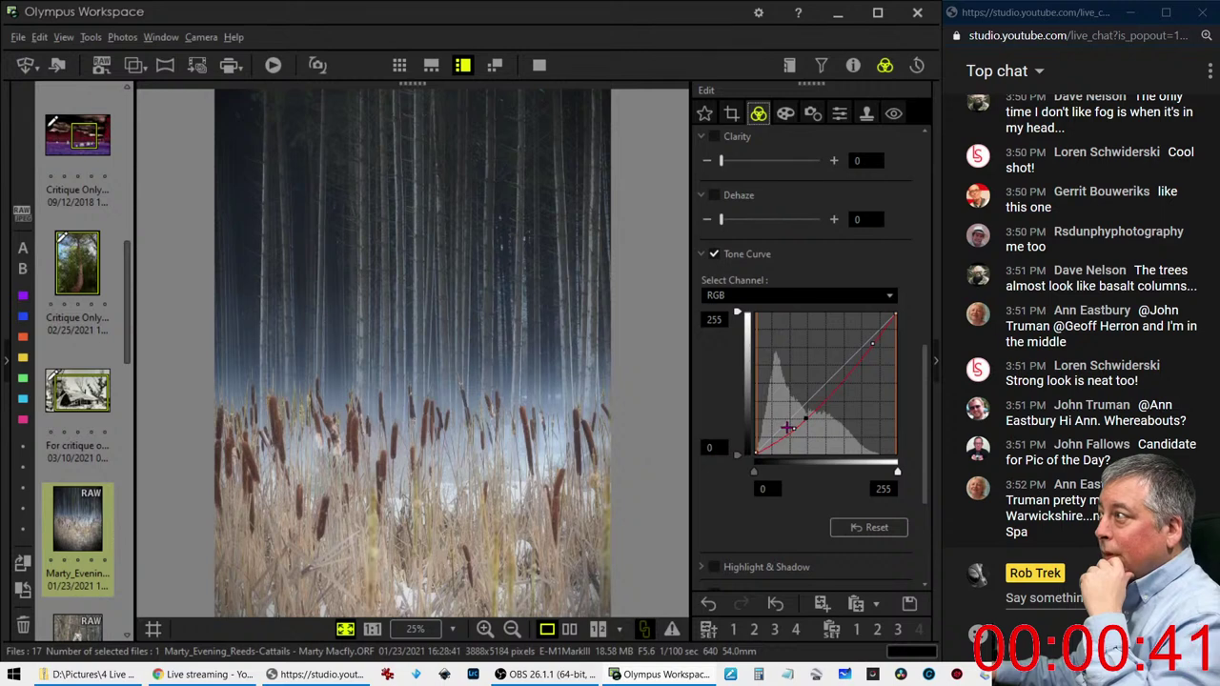
Check against the original, then lower the tone curve's shadow point and lift its highlight point
click(569, 630)
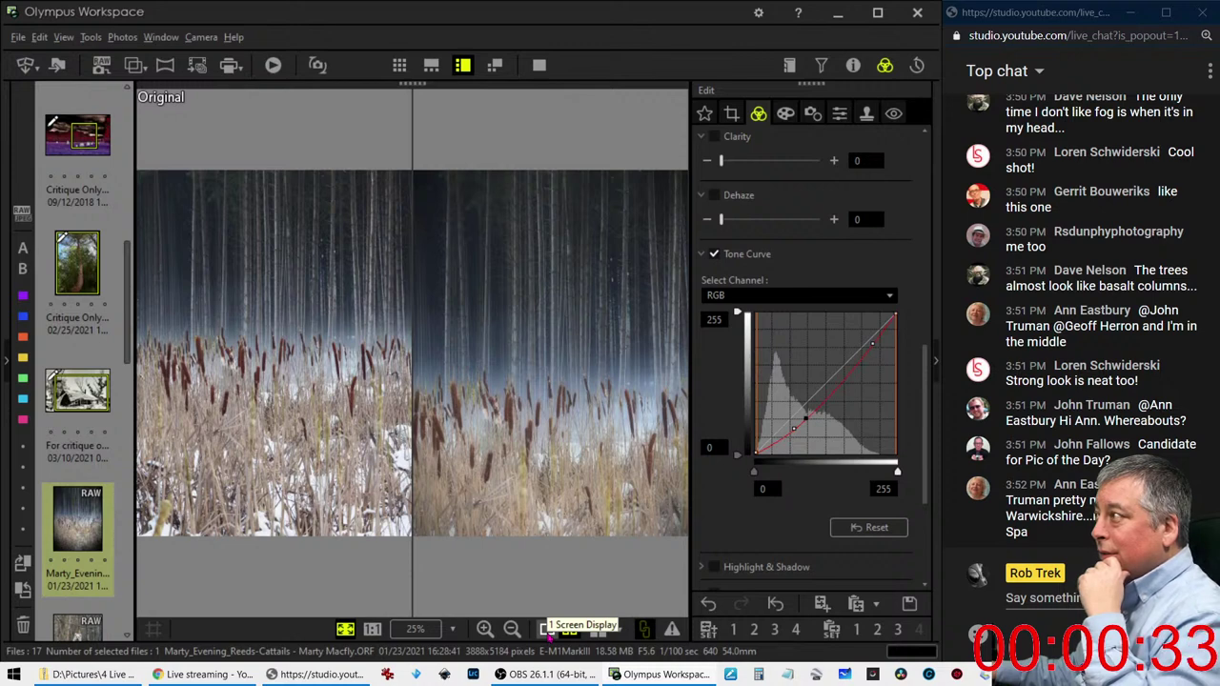
click(546, 629)
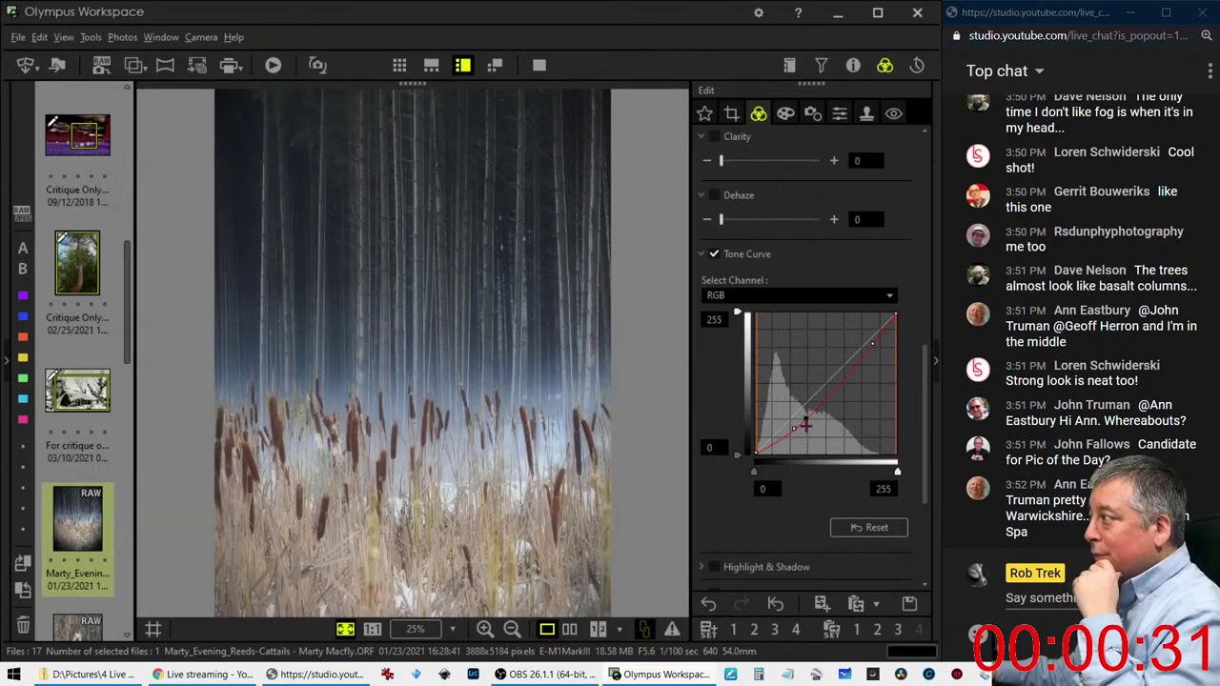
drag(805, 419, 674, 389)
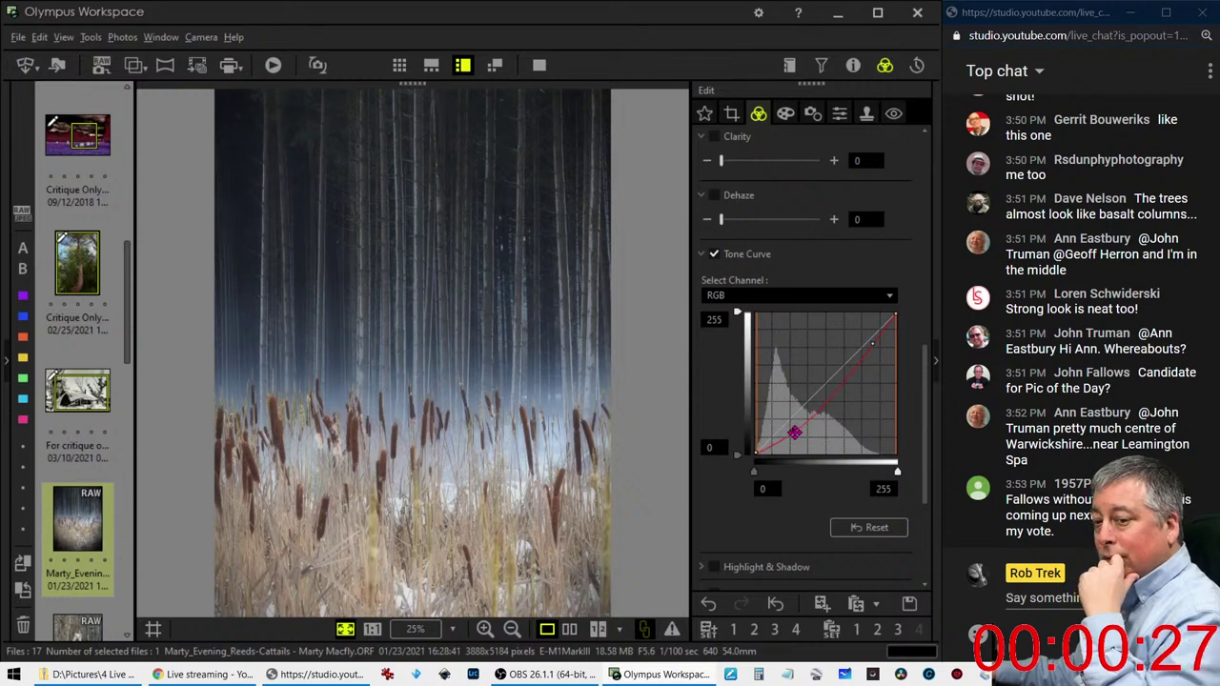
drag(794, 433, 796, 436)
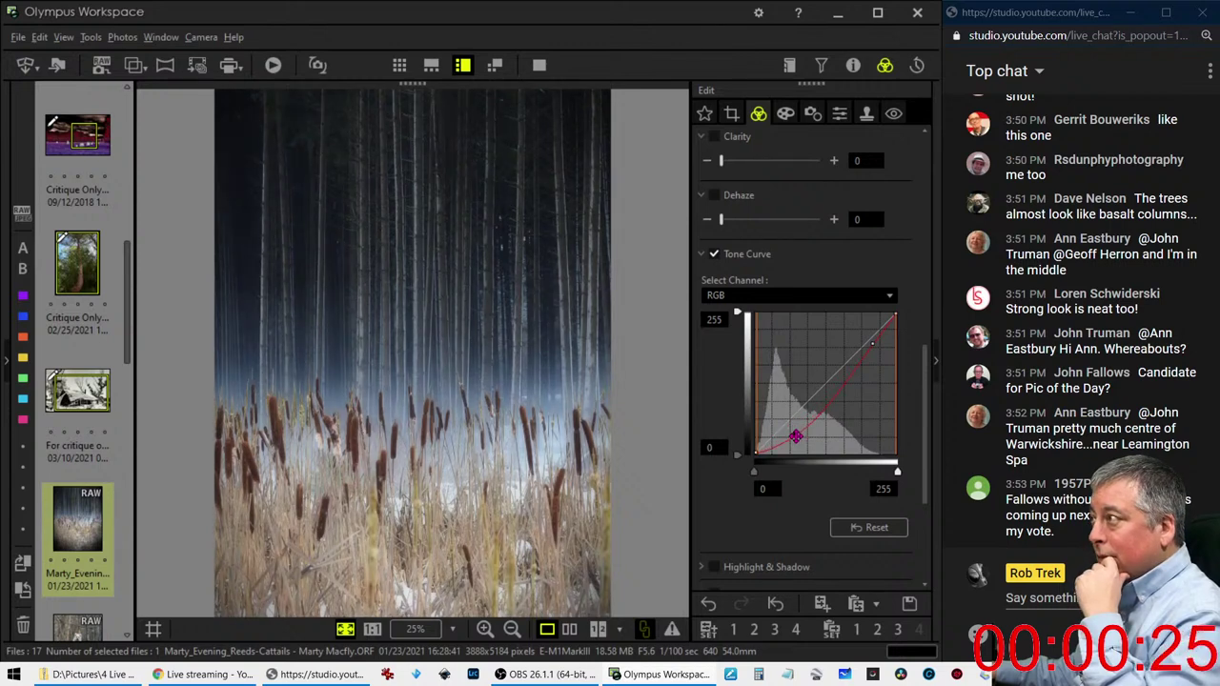
drag(796, 437, 798, 432)
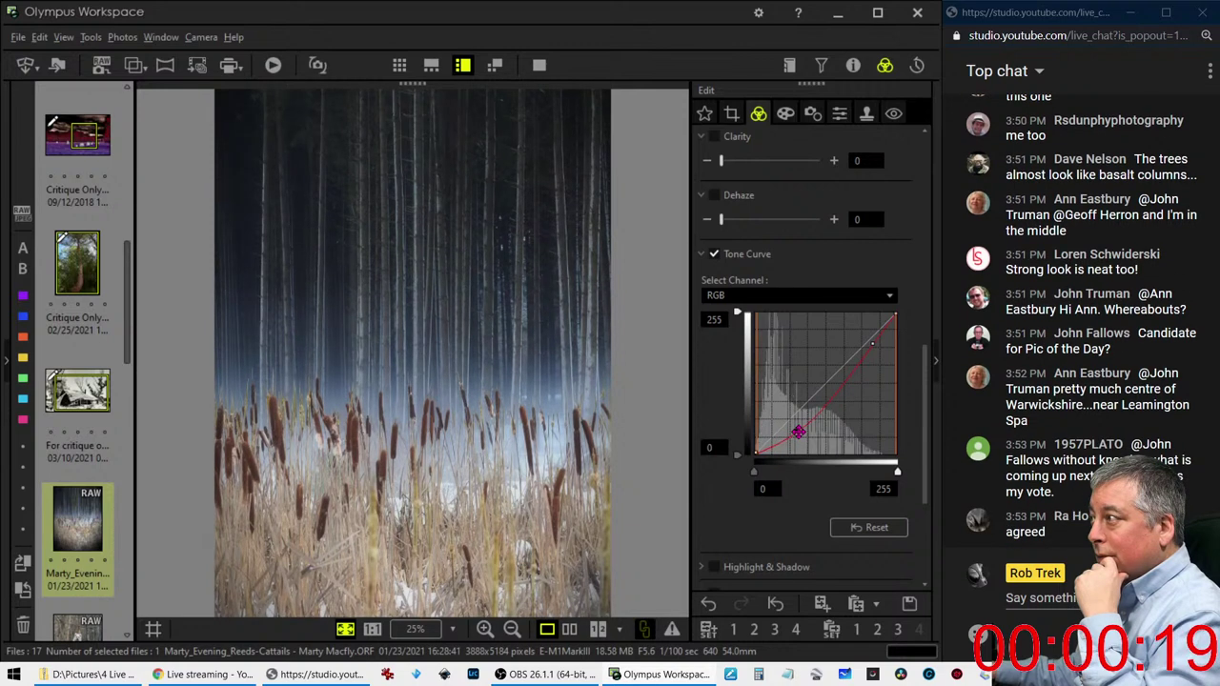
drag(798, 432, 798, 428)
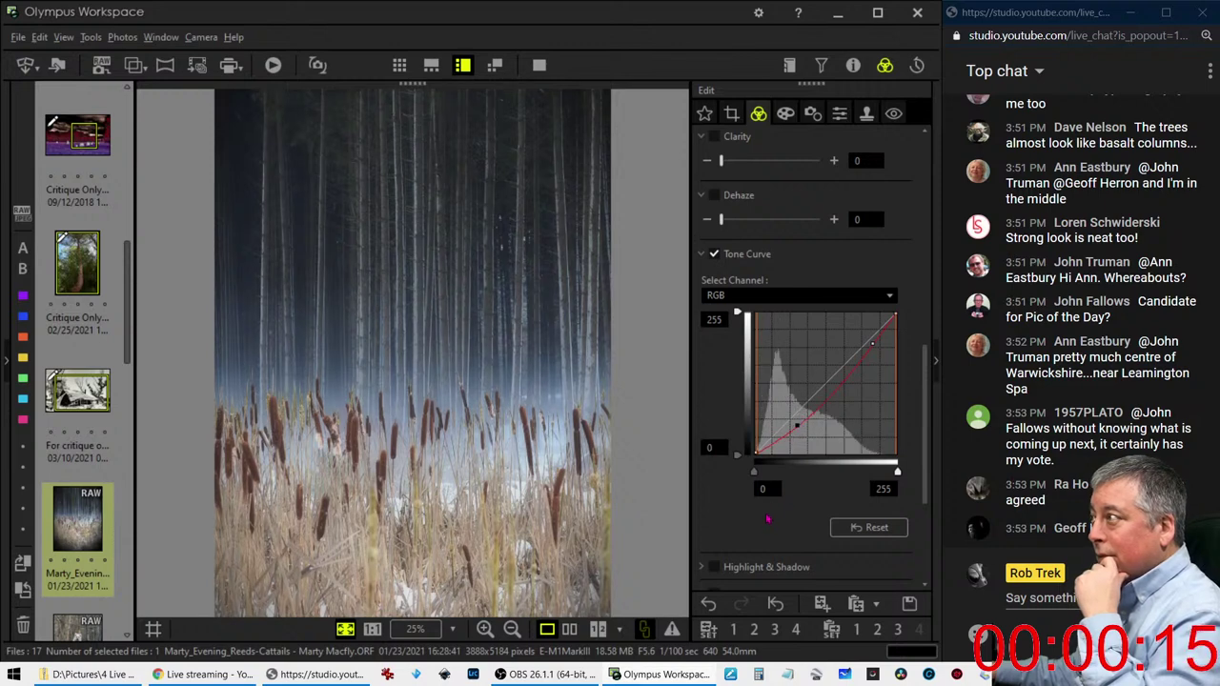
drag(872, 348, 872, 339)
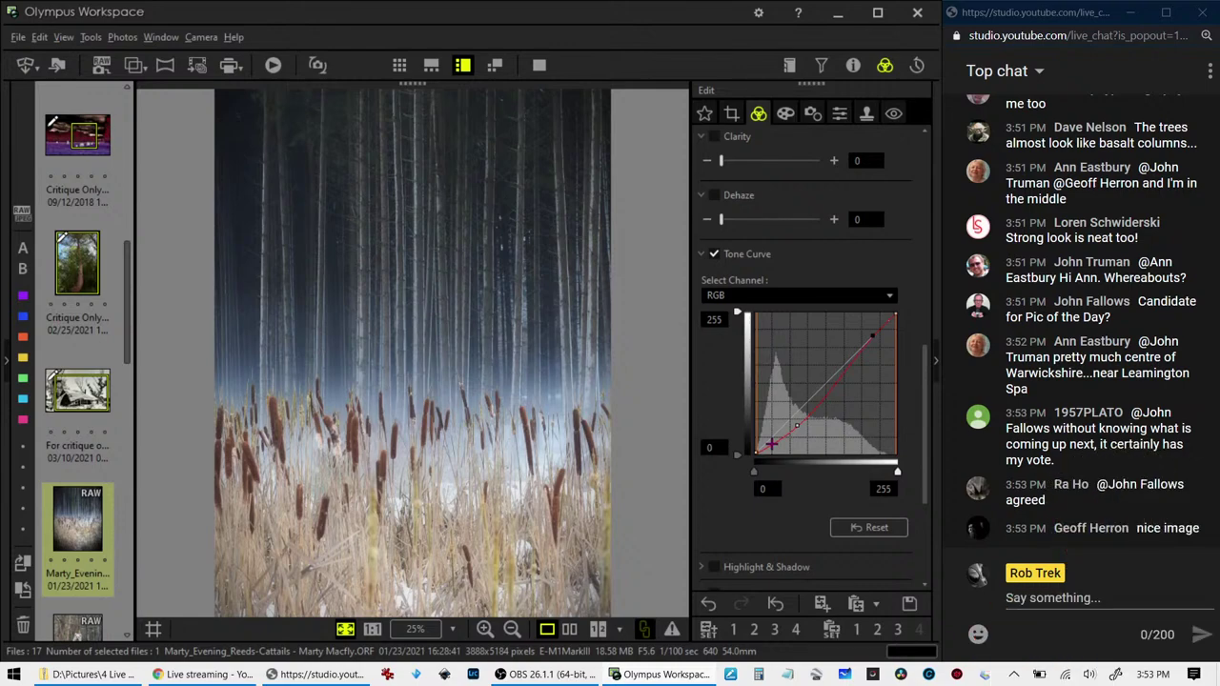
Compare the cattails edit full-screen with the original, then open the white dog photo
click(569, 629)
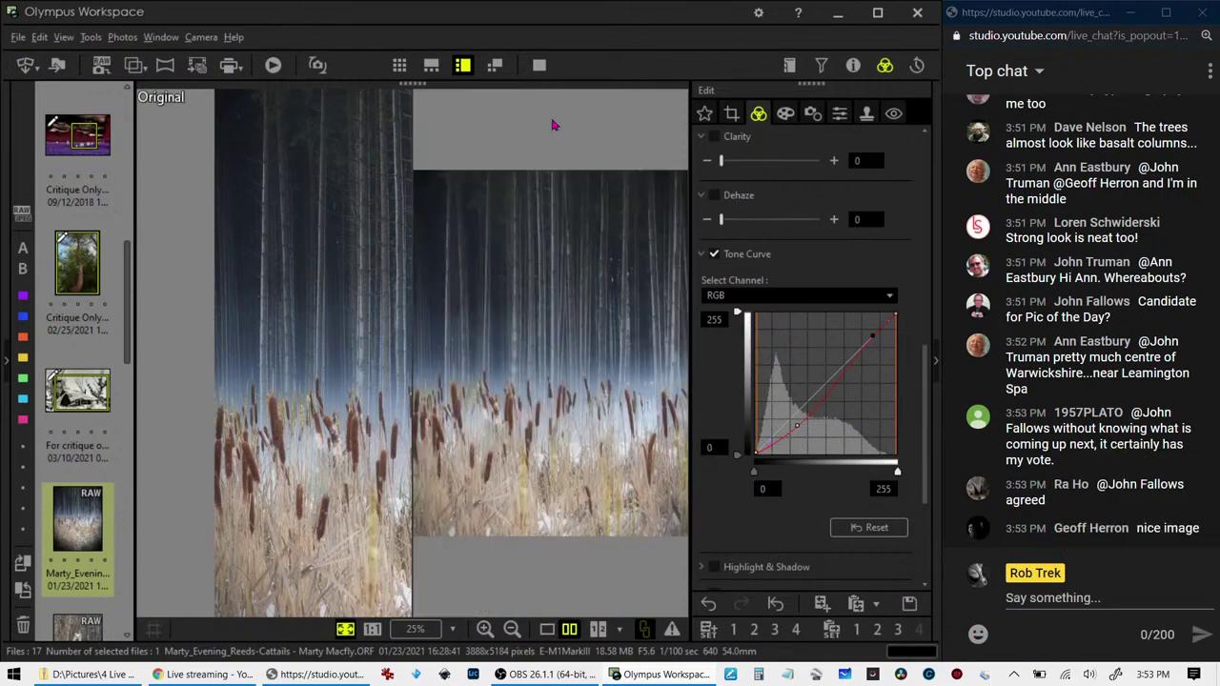
click(537, 64)
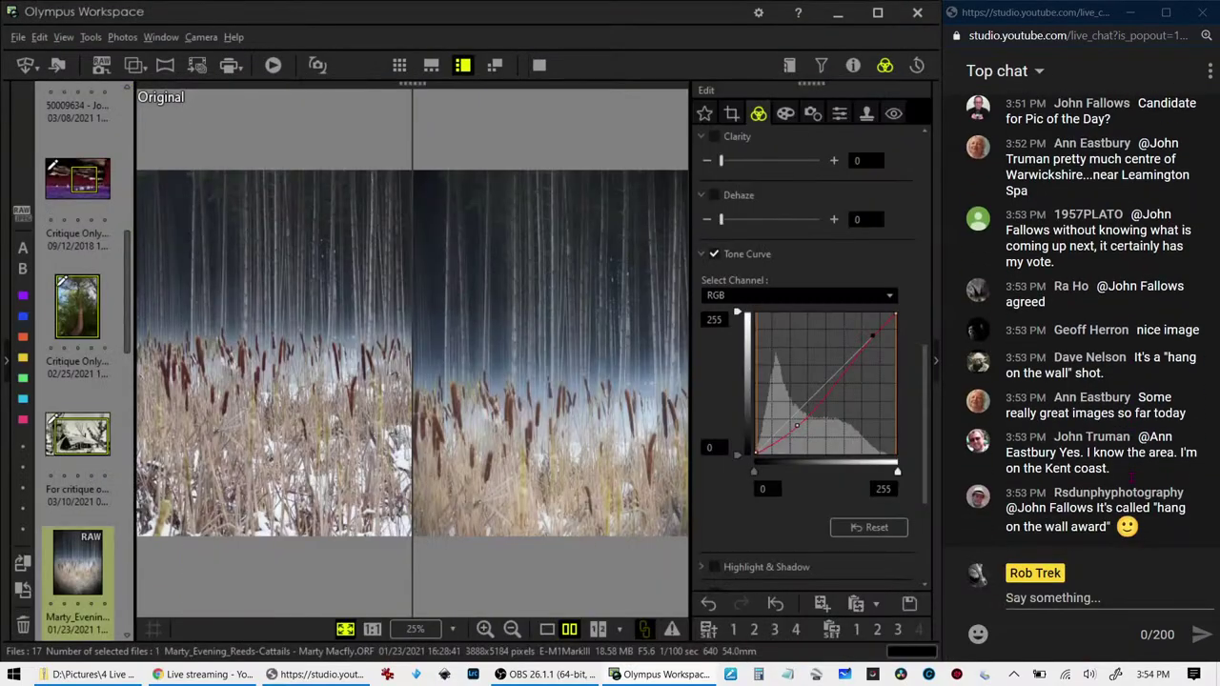
click(548, 631)
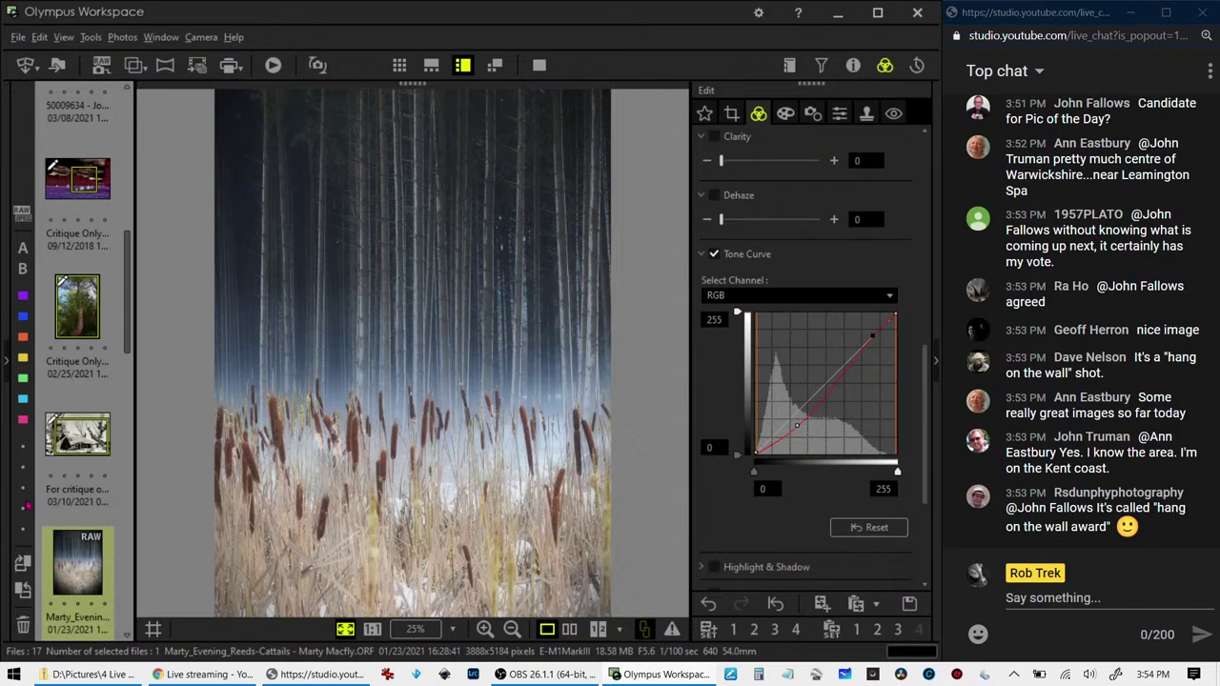
scroll(93, 503, down, 3)
click(94, 515)
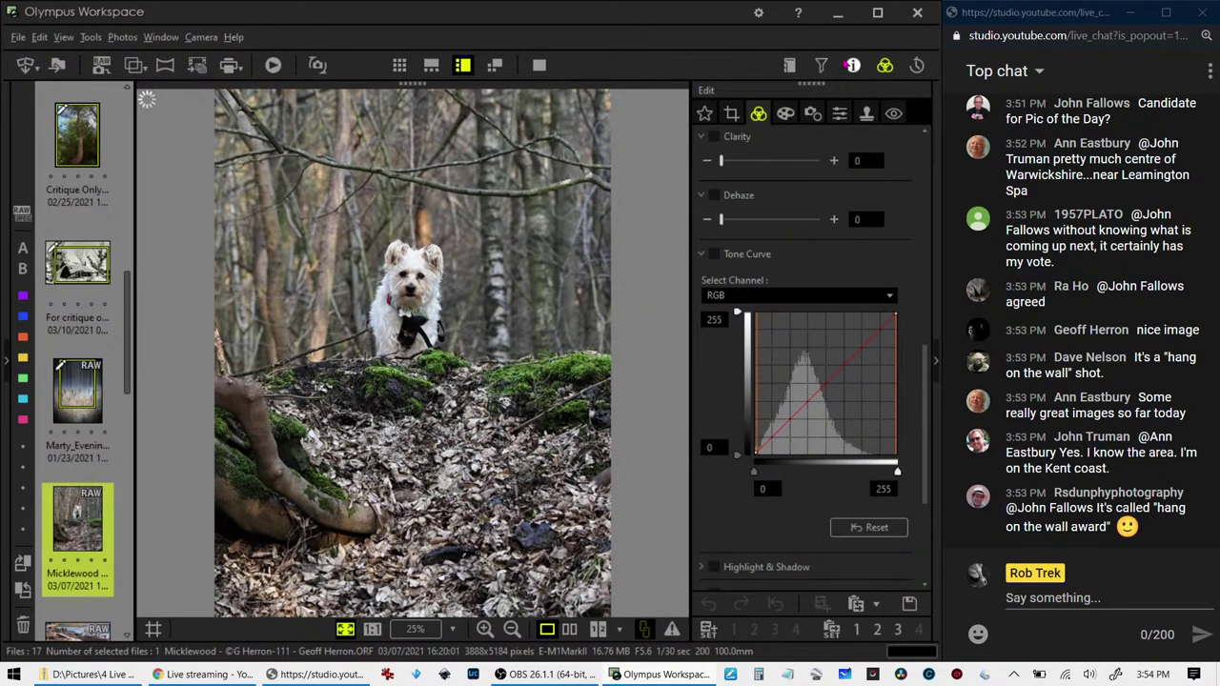
click(852, 64)
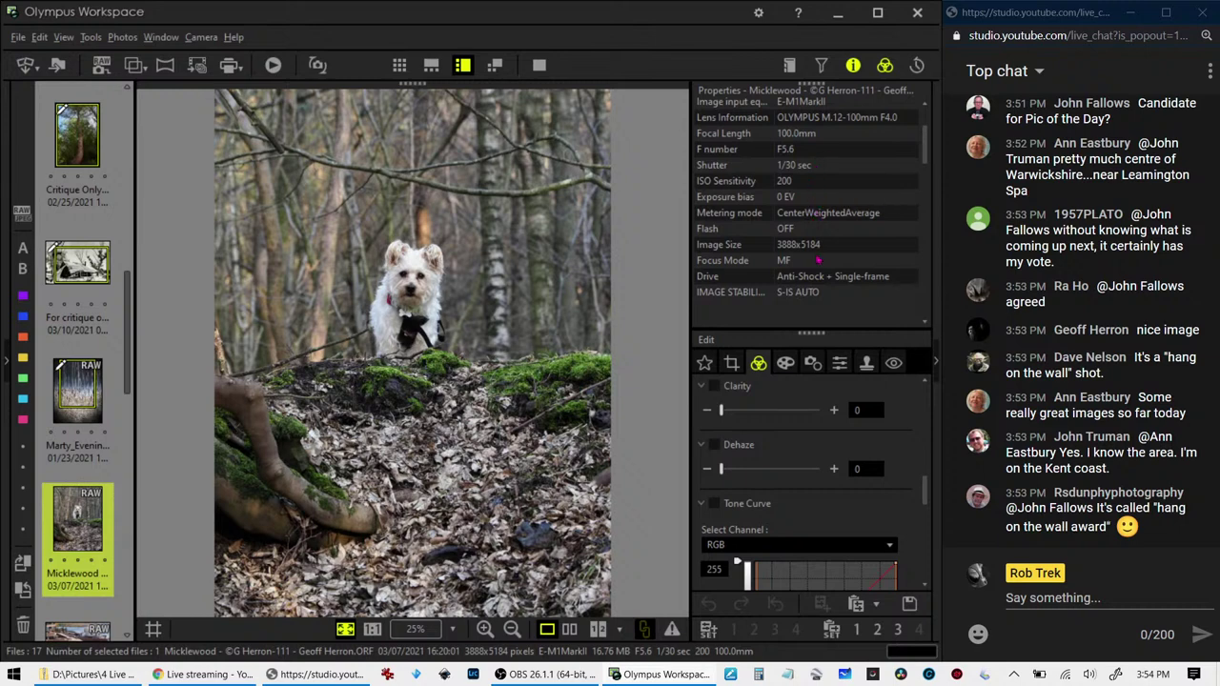
click(853, 69)
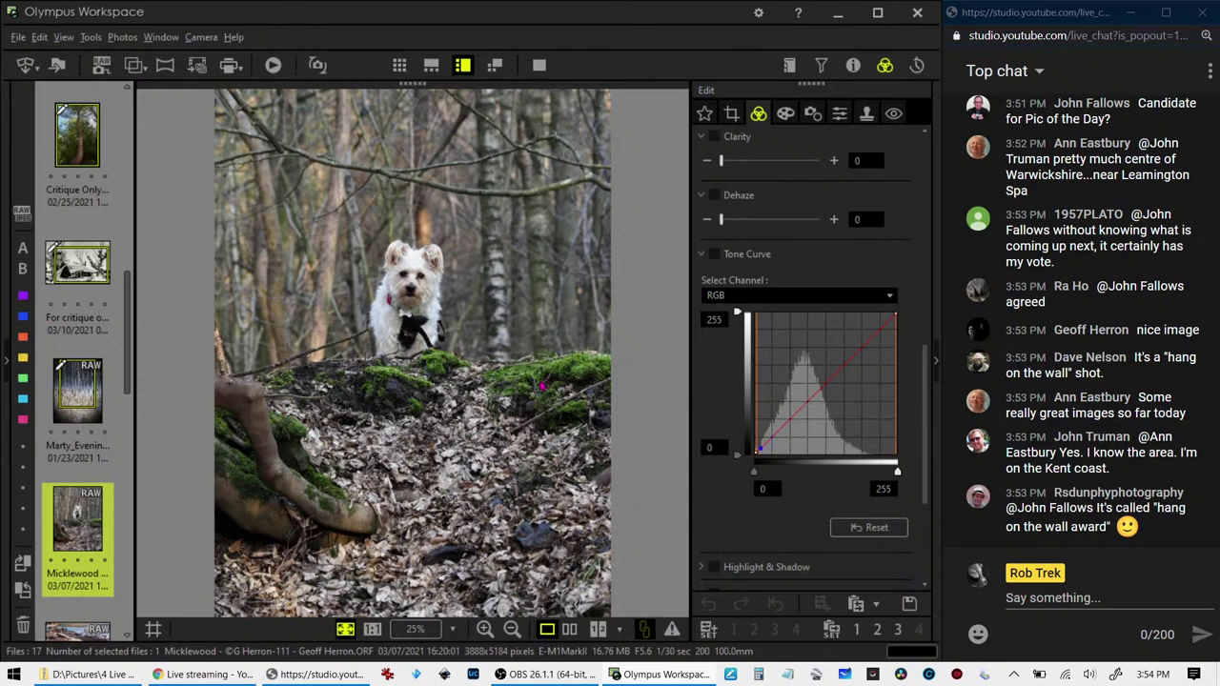
click(426, 286)
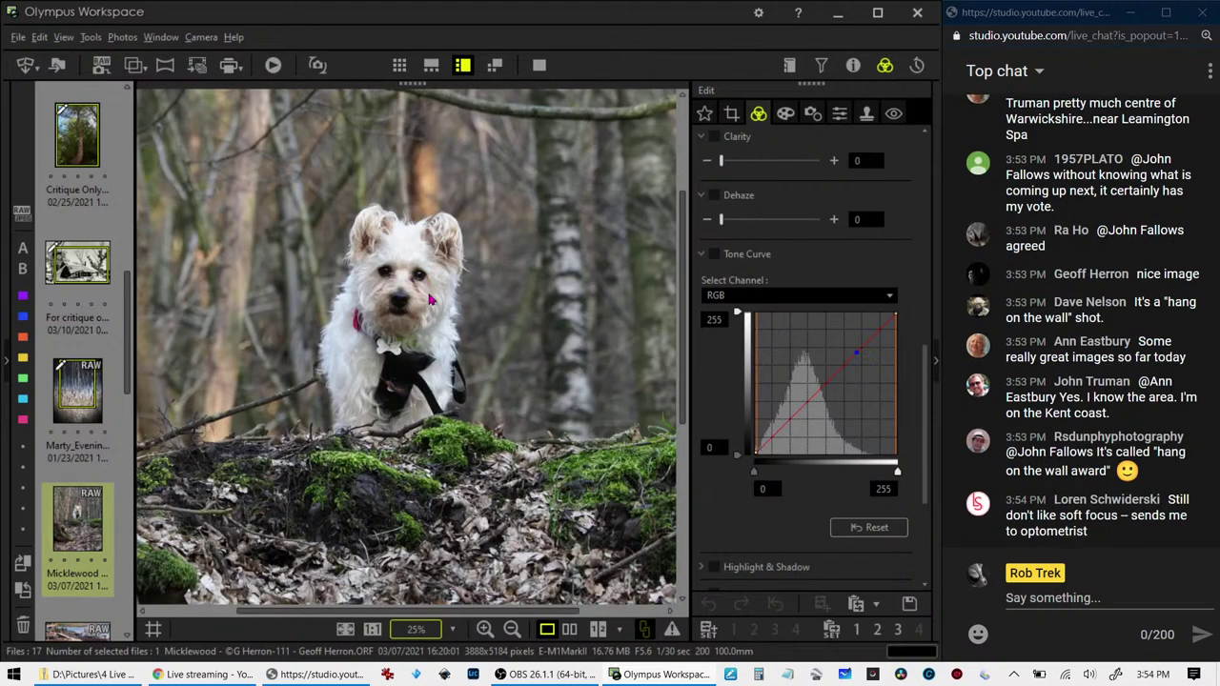
click(448, 324)
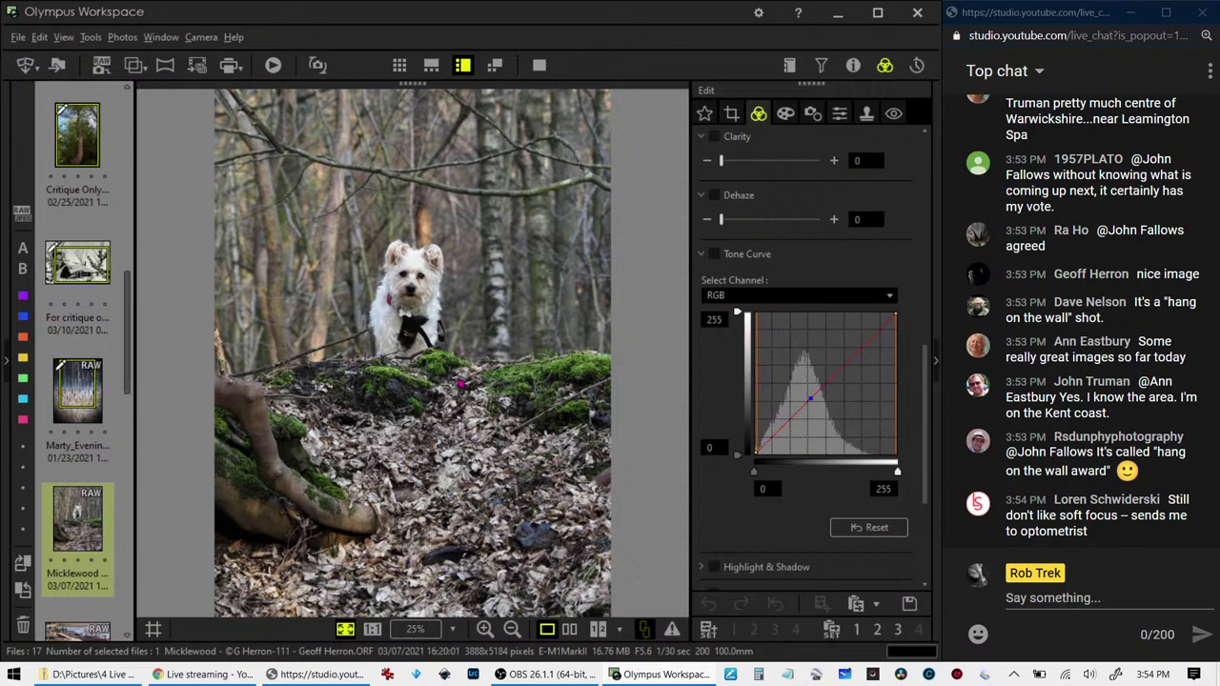
Crop the dog photo to 4:3, tightening the frame around the dog, and apply it
click(732, 114)
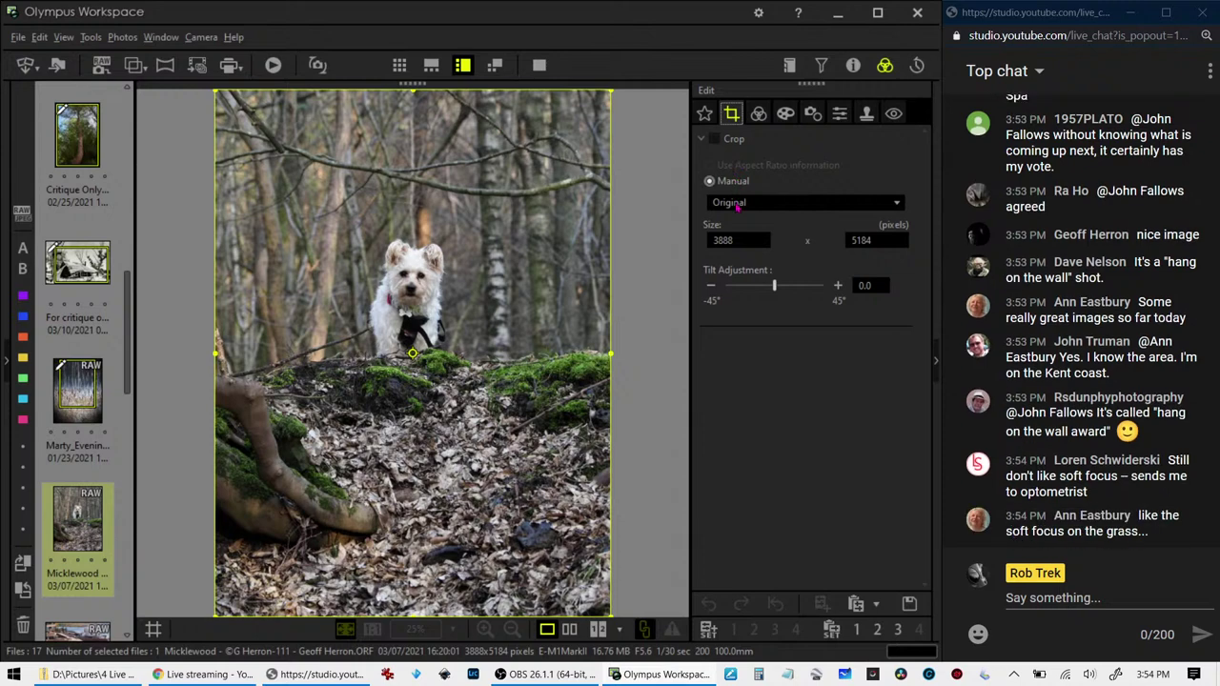
click(737, 207)
click(748, 236)
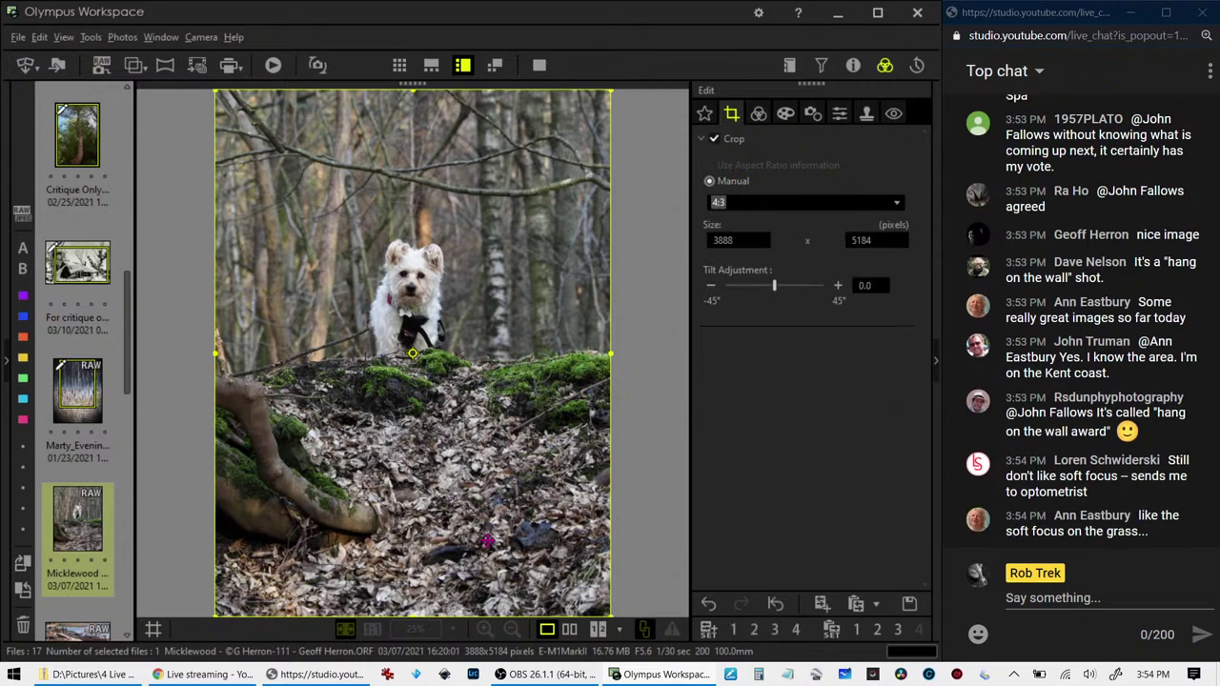
drag(412, 615, 445, 437)
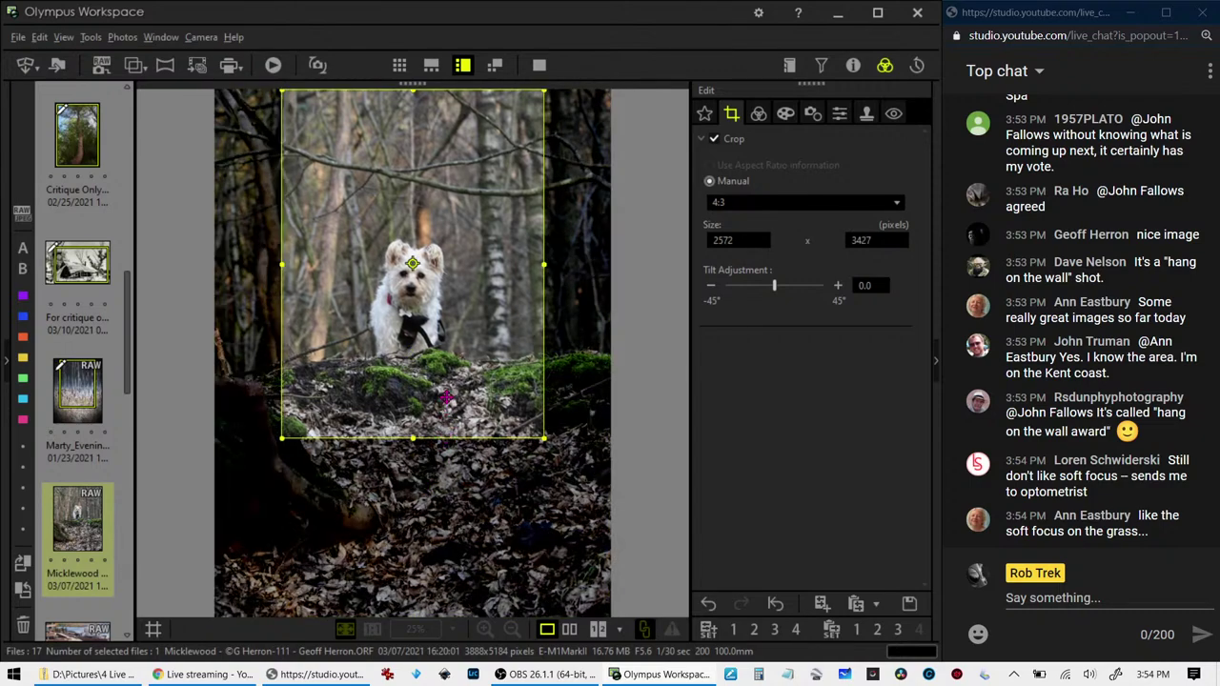
click(758, 114)
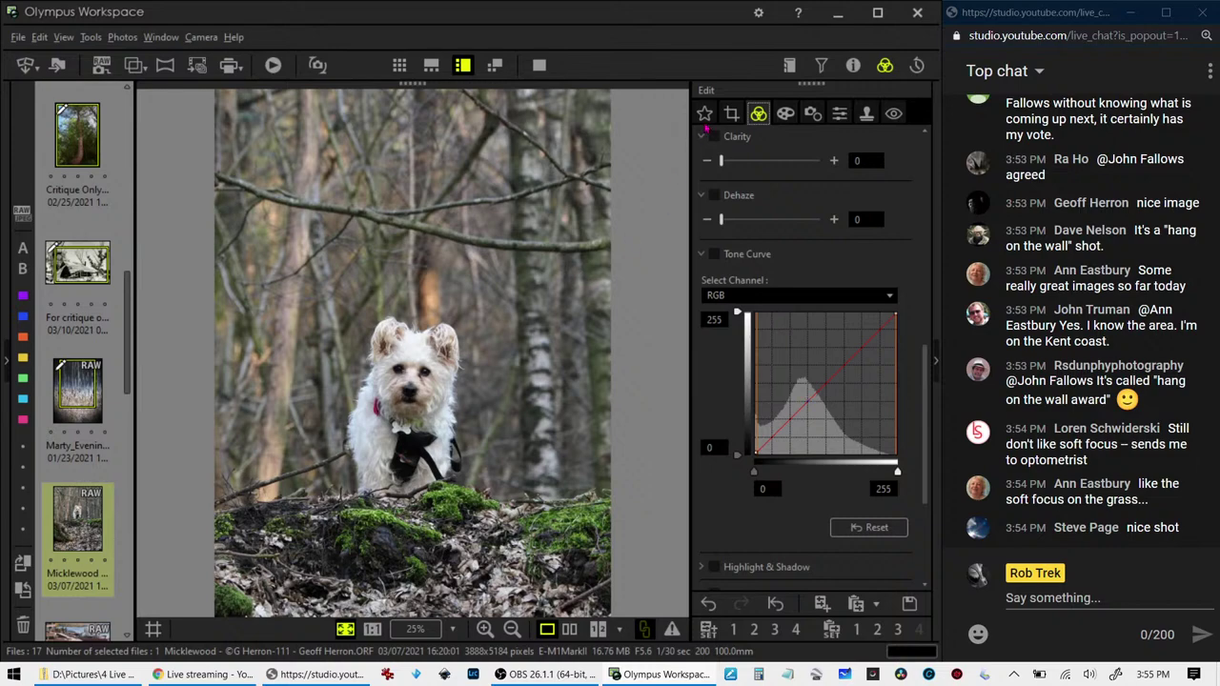
Change the crop to a 1:1 square and shift it upward over the dog
click(731, 113)
click(745, 201)
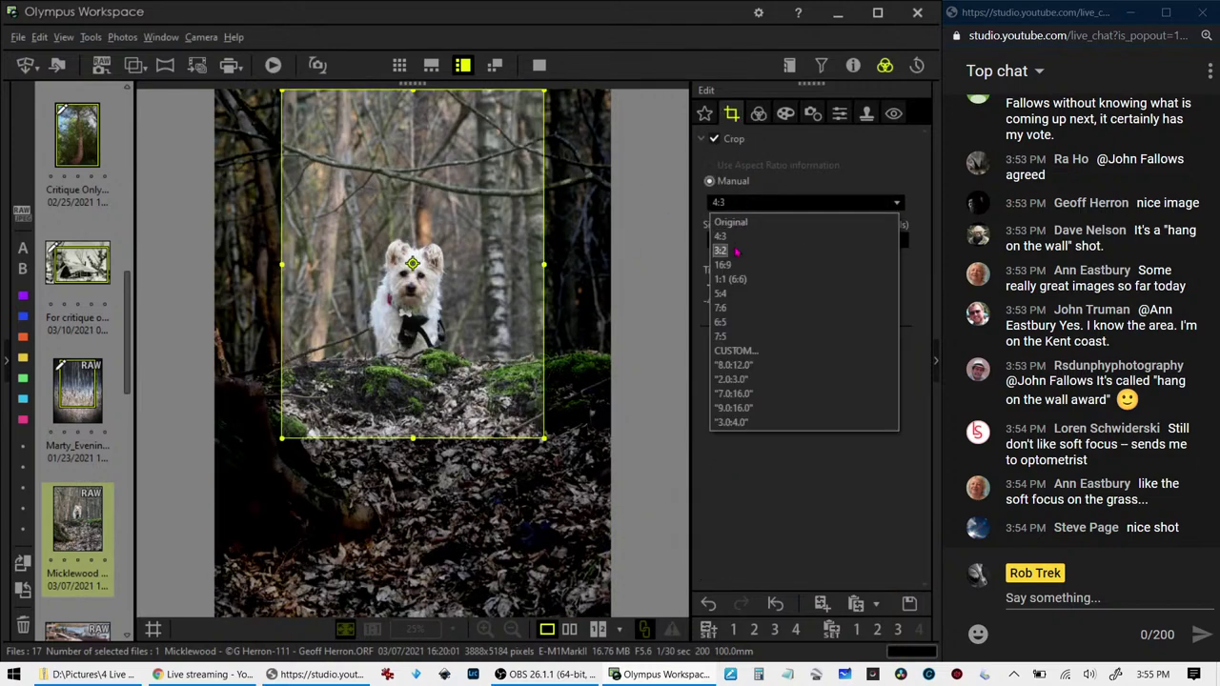
click(732, 280)
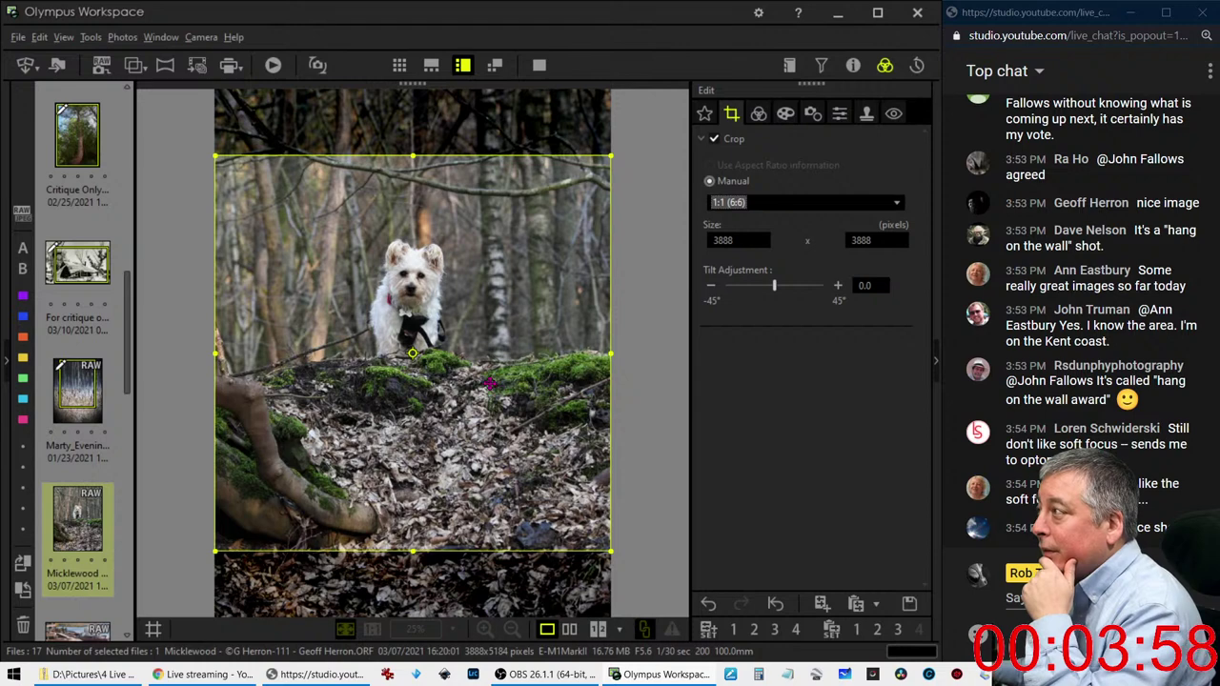
drag(485, 385, 485, 314)
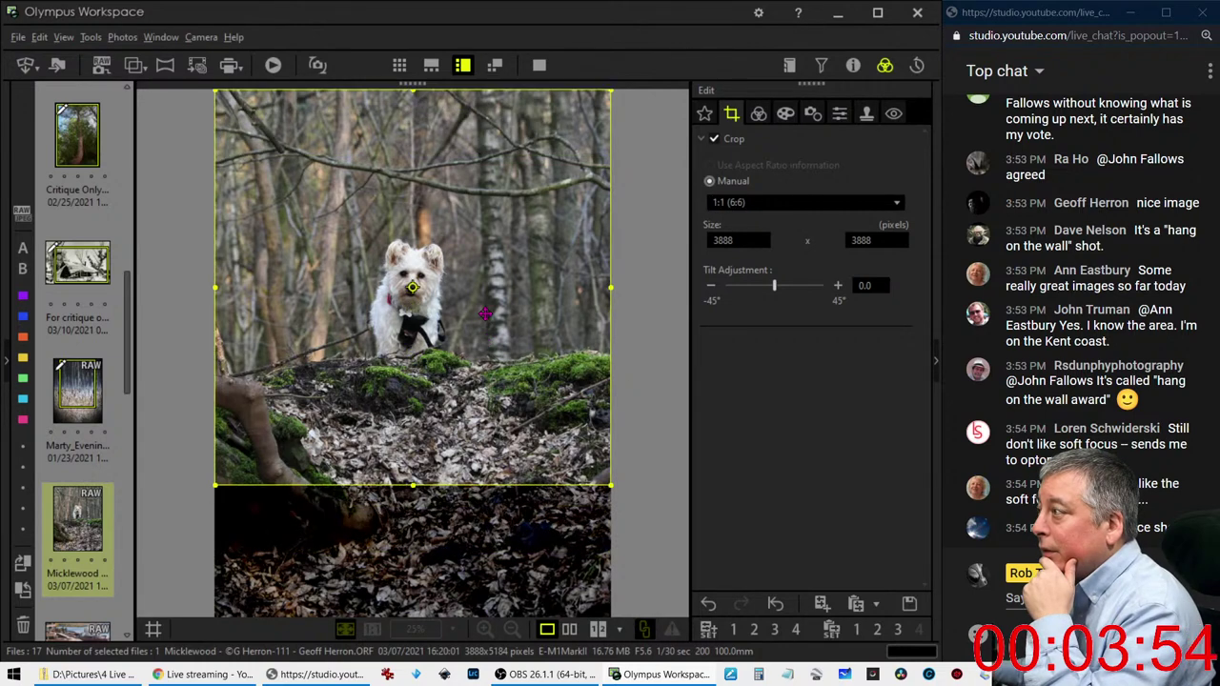
Apply the square crop, then shrink and reposition it over the dog and reapply
click(761, 116)
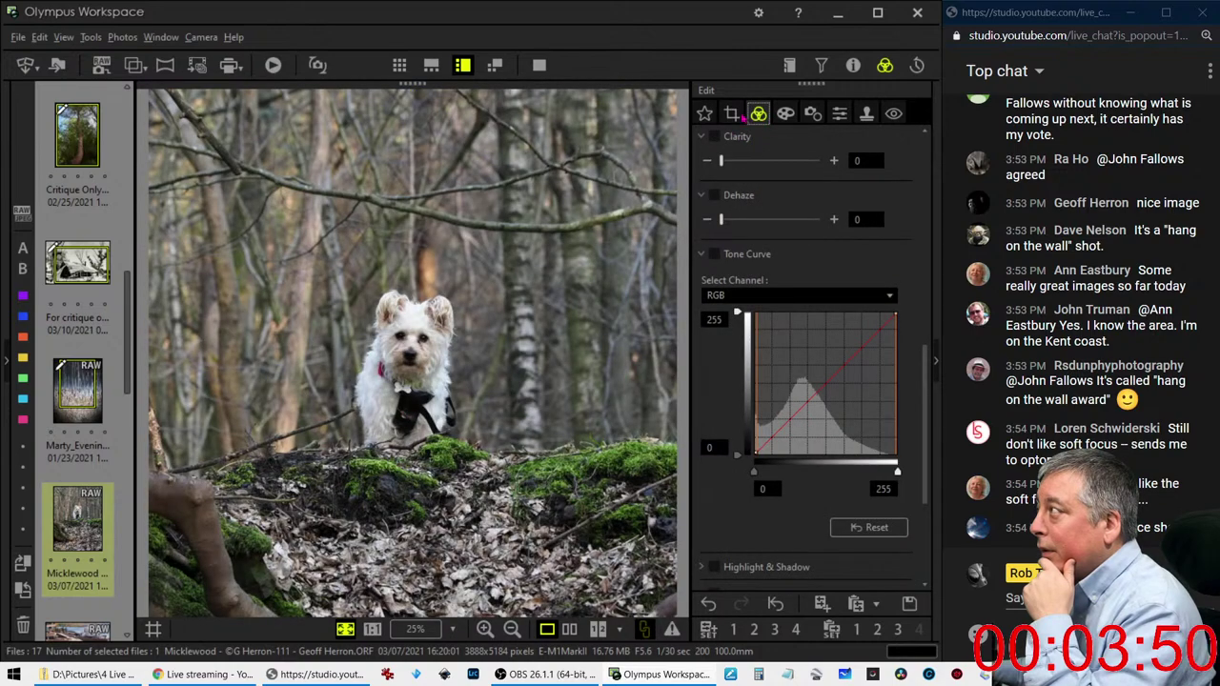
click(731, 114)
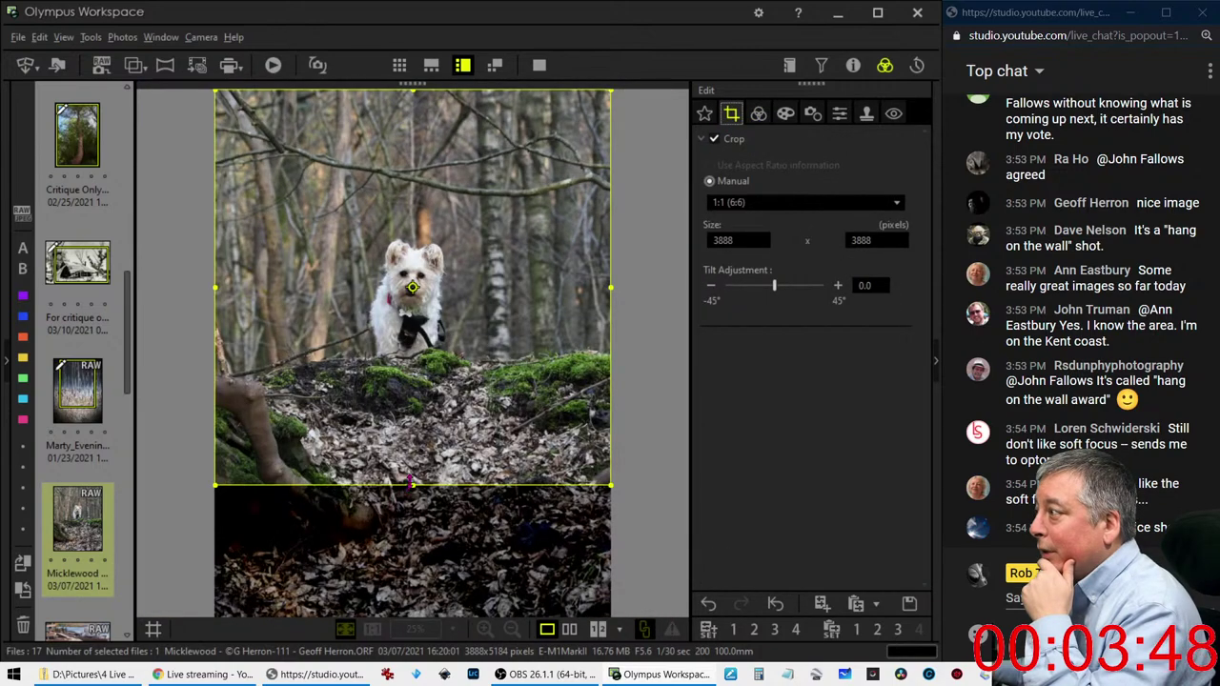
drag(413, 486, 411, 406)
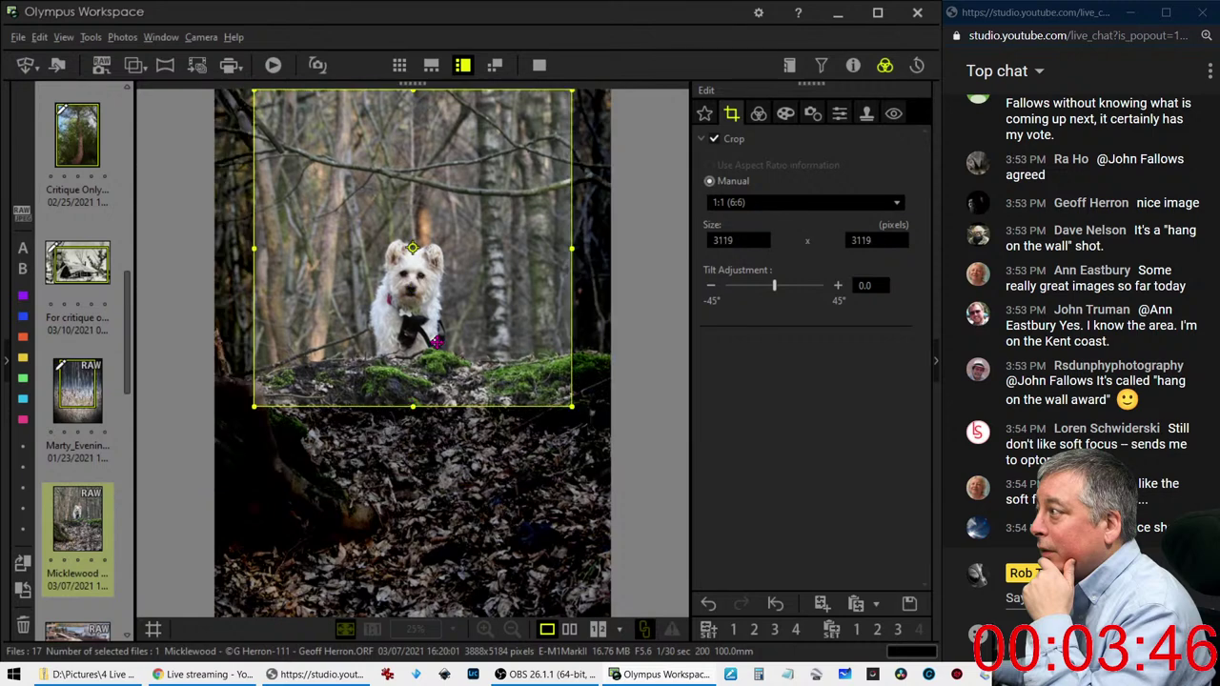
drag(437, 342, 441, 376)
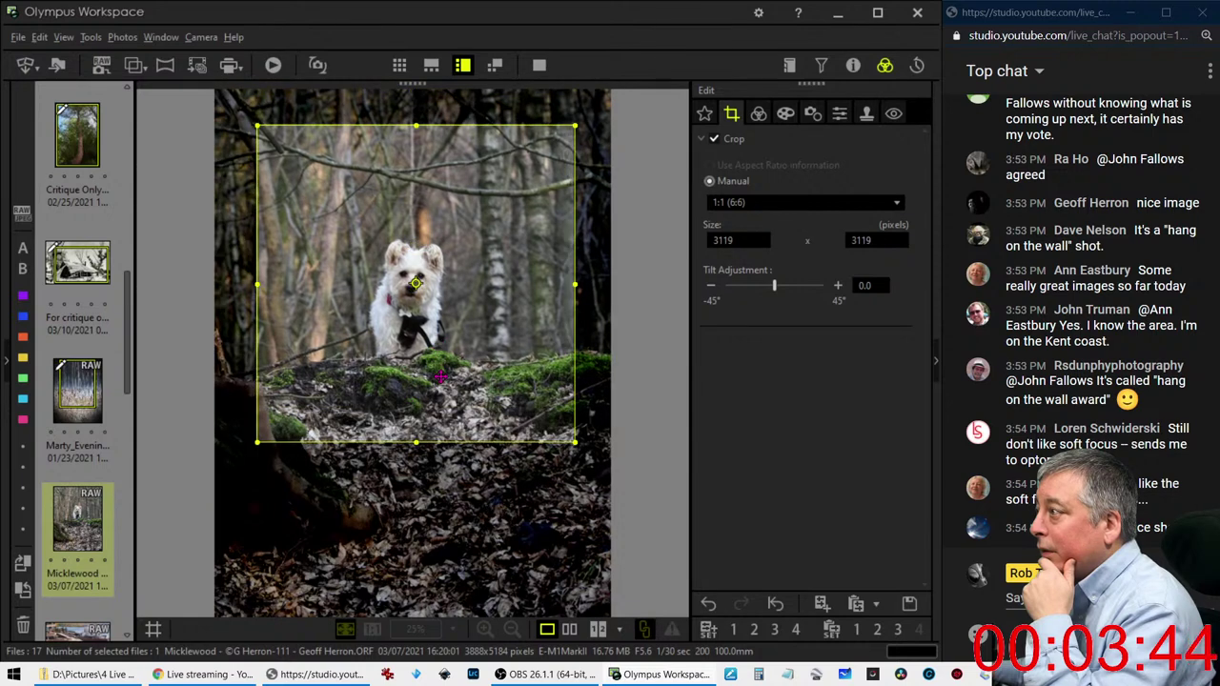
drag(416, 438, 417, 425)
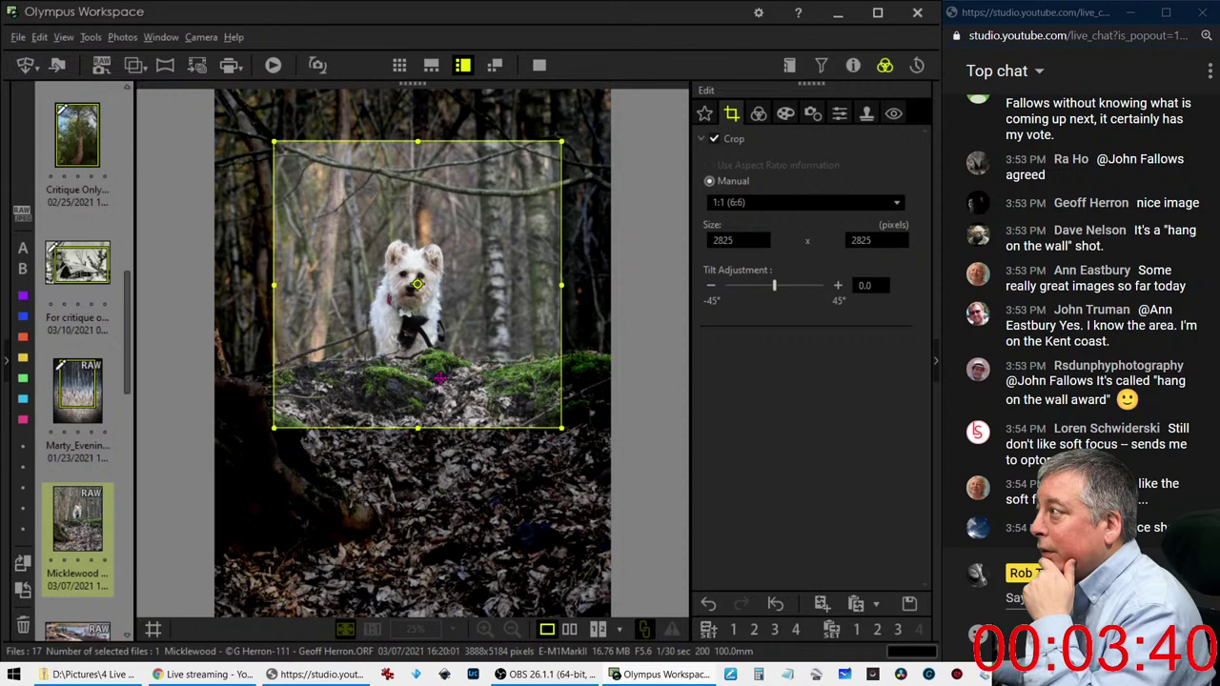
drag(438, 378, 433, 378)
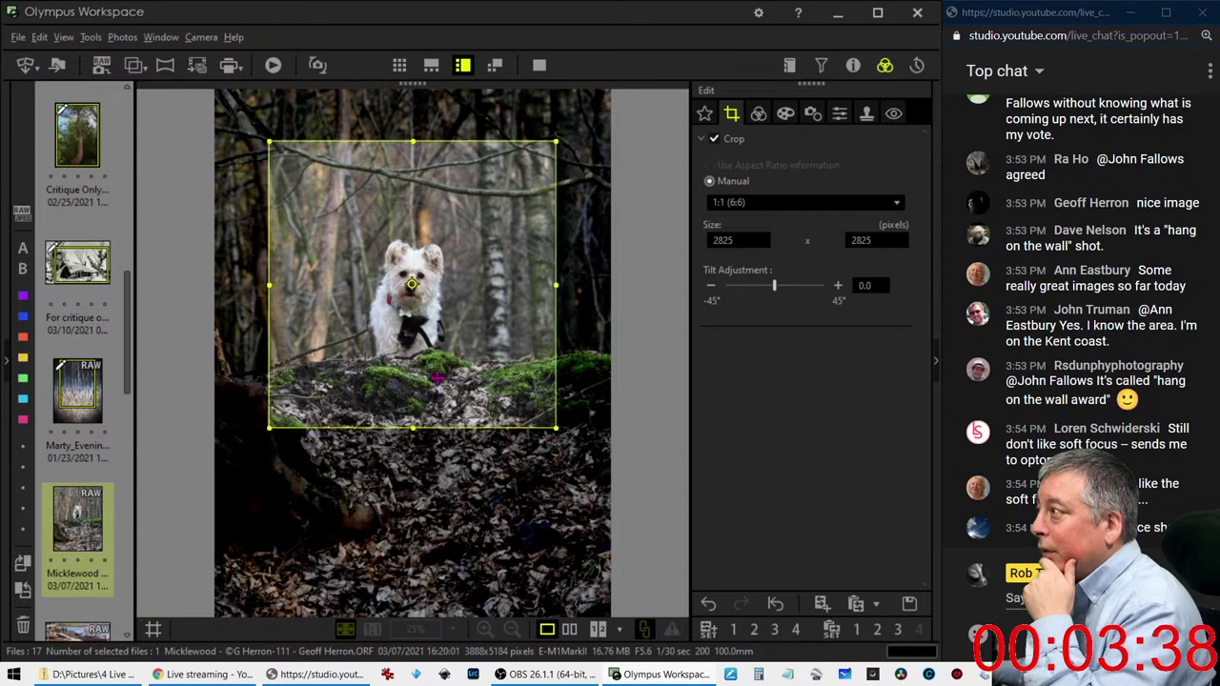
click(759, 115)
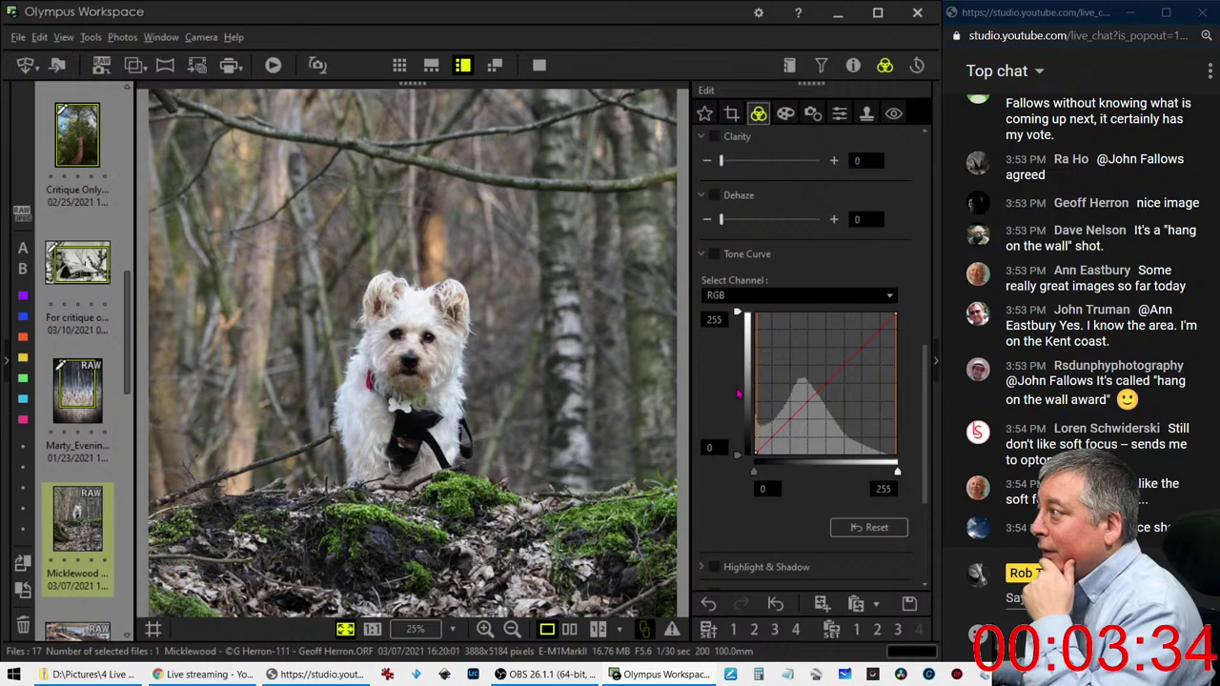
Shrink the square crop to 2673 pixels, centre it on the dog, and apply it
click(731, 114)
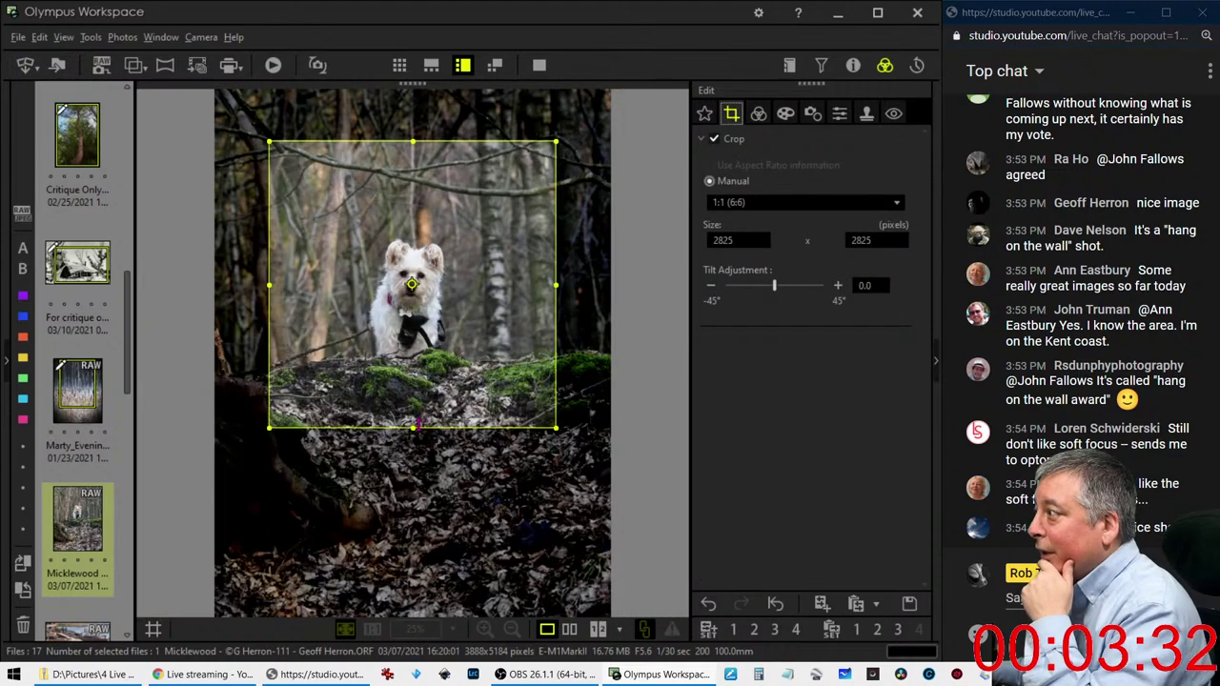
drag(413, 427, 416, 413)
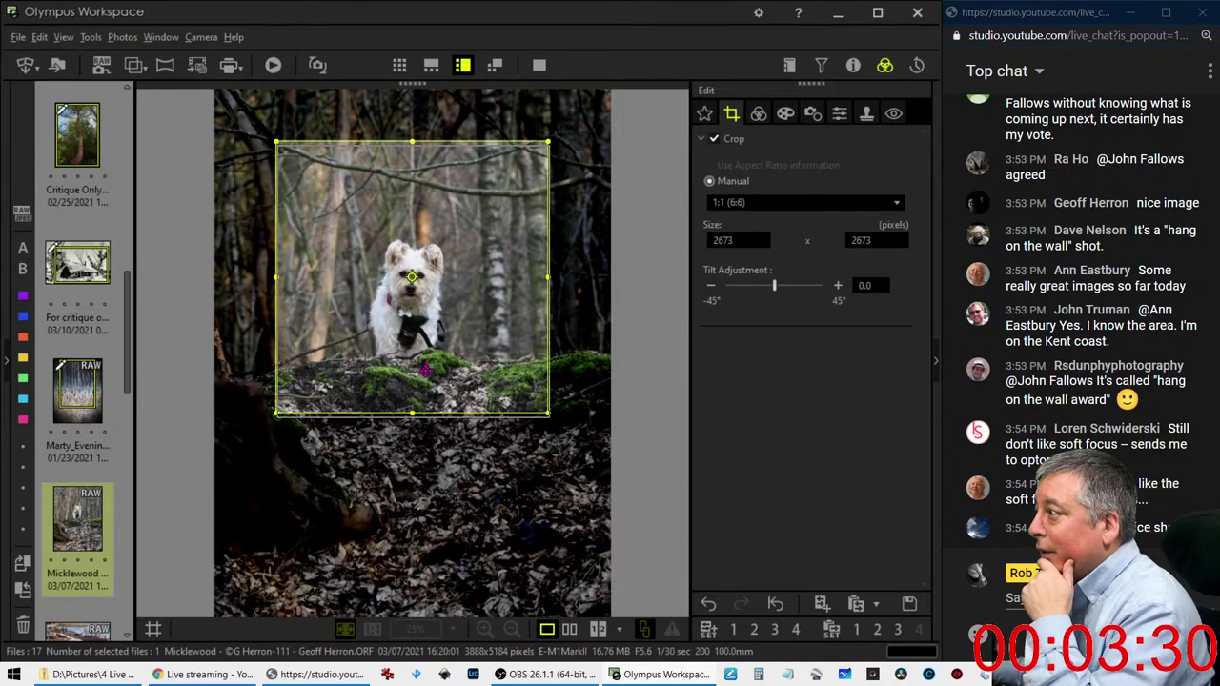
drag(412, 276, 414, 281)
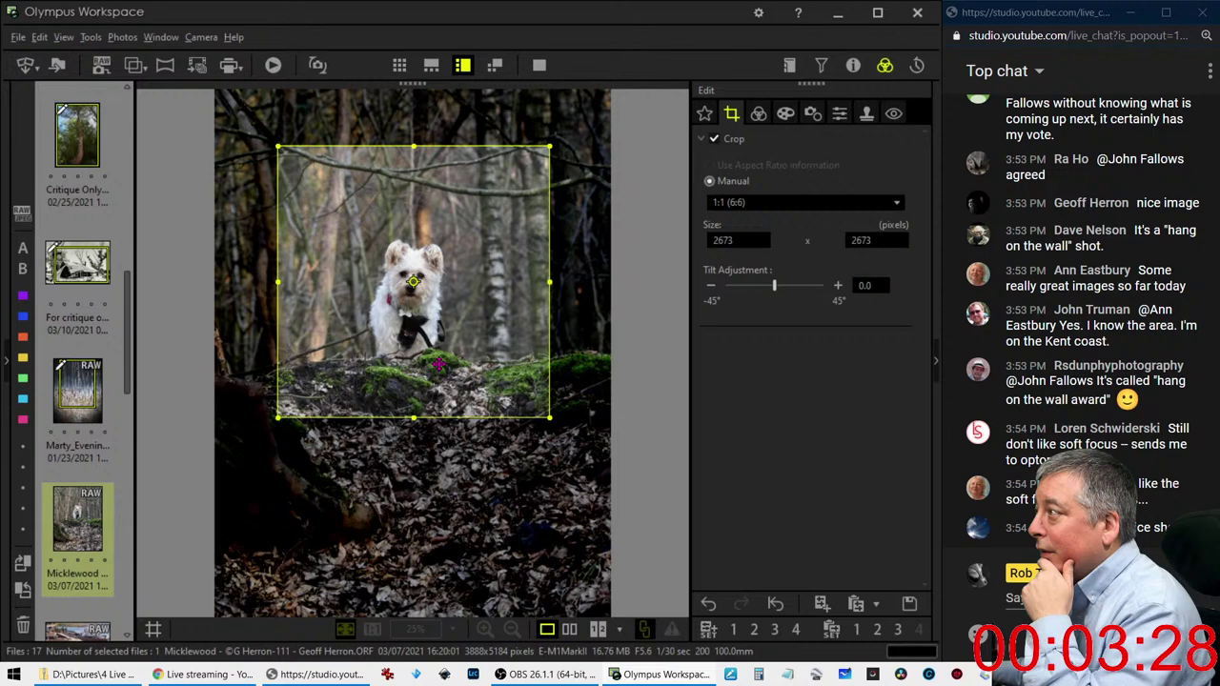
drag(429, 368, 497, 364)
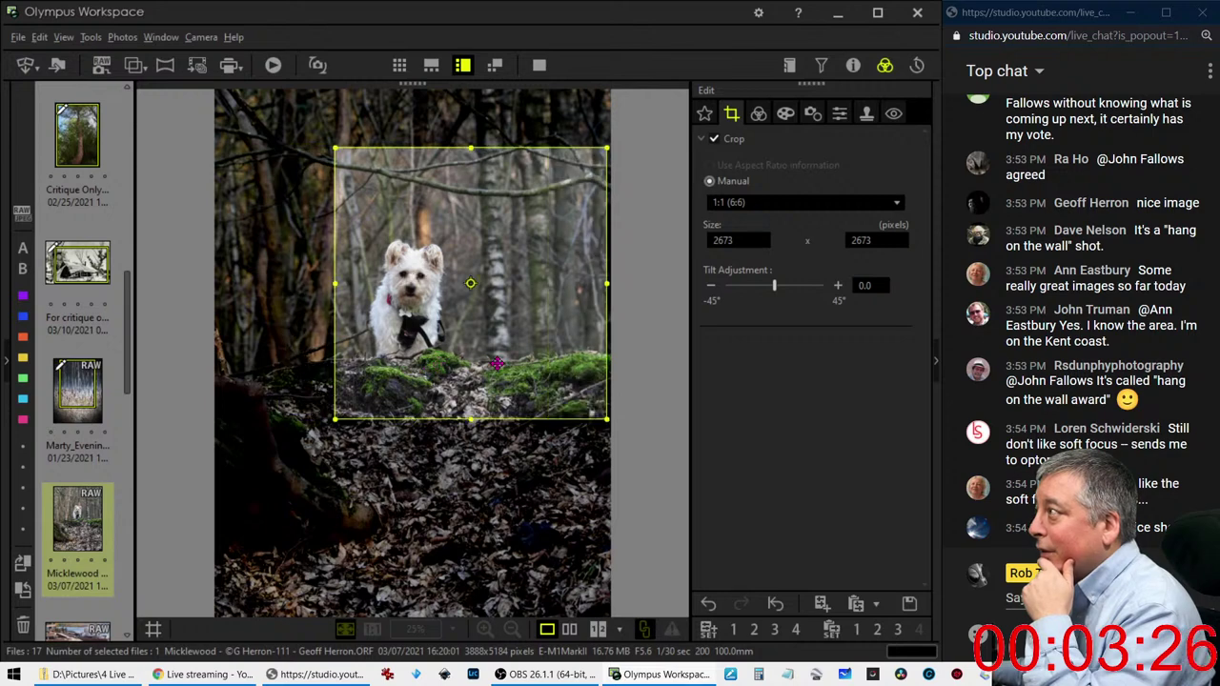
drag(497, 363, 471, 365)
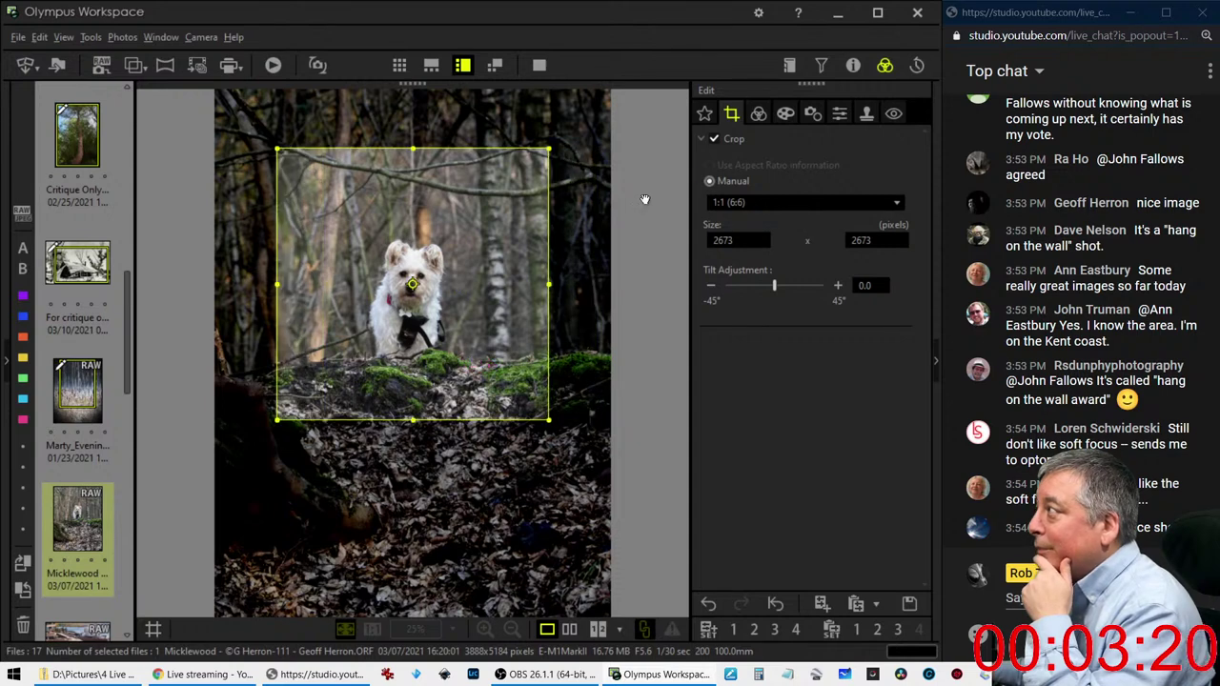
click(758, 113)
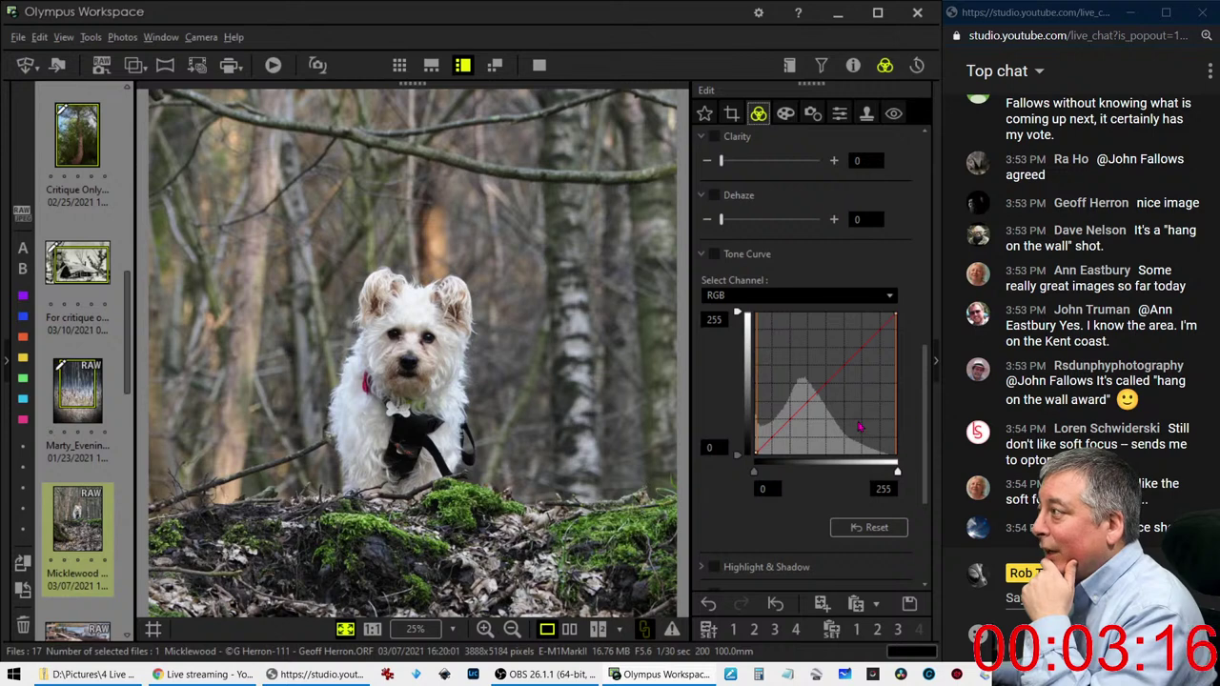
Set the dog photo's Gradation to AUTO
scroll(811, 514, down, 3)
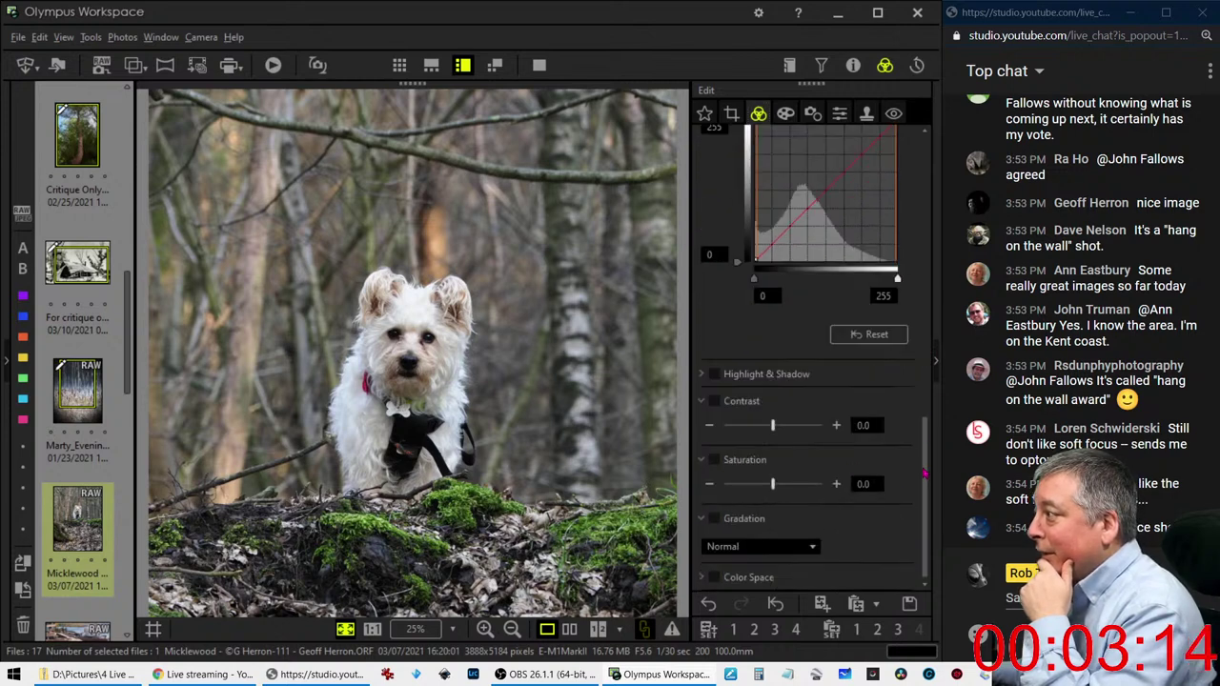
click(780, 544)
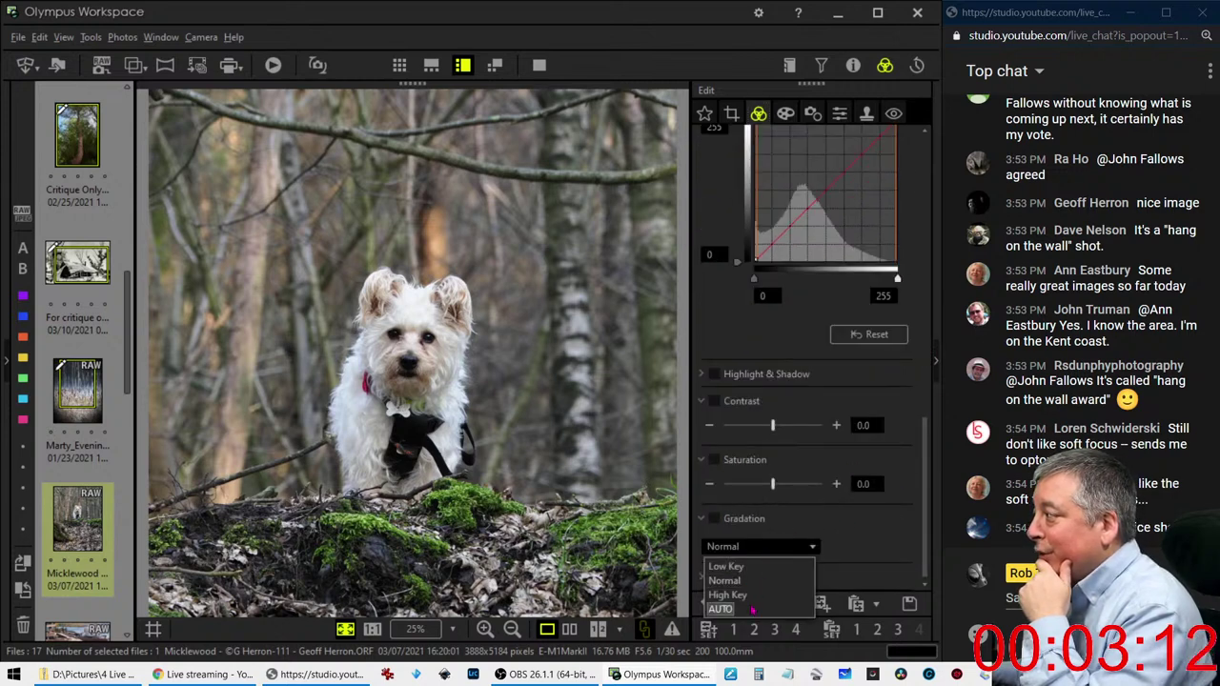
click(724, 581)
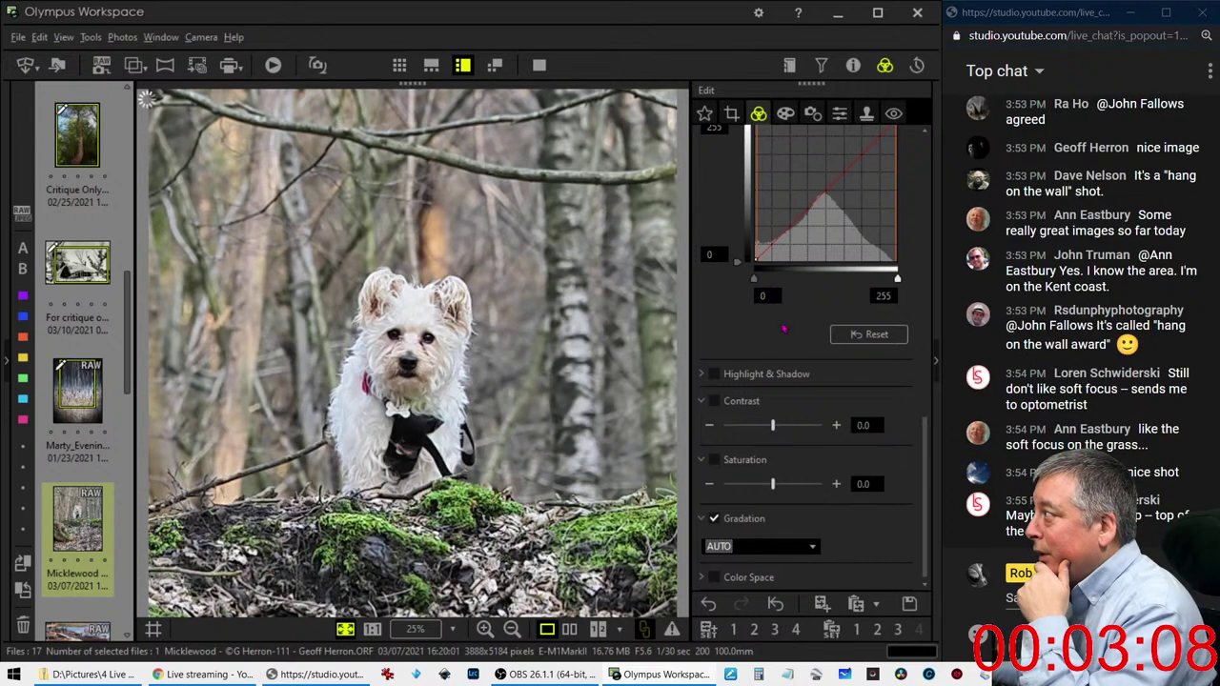
Bend the RGB tone curve into a contrast curve, lowering shadows and lifting a midtone point
scroll(784, 338, up, 1)
scroll(784, 339, up, 1)
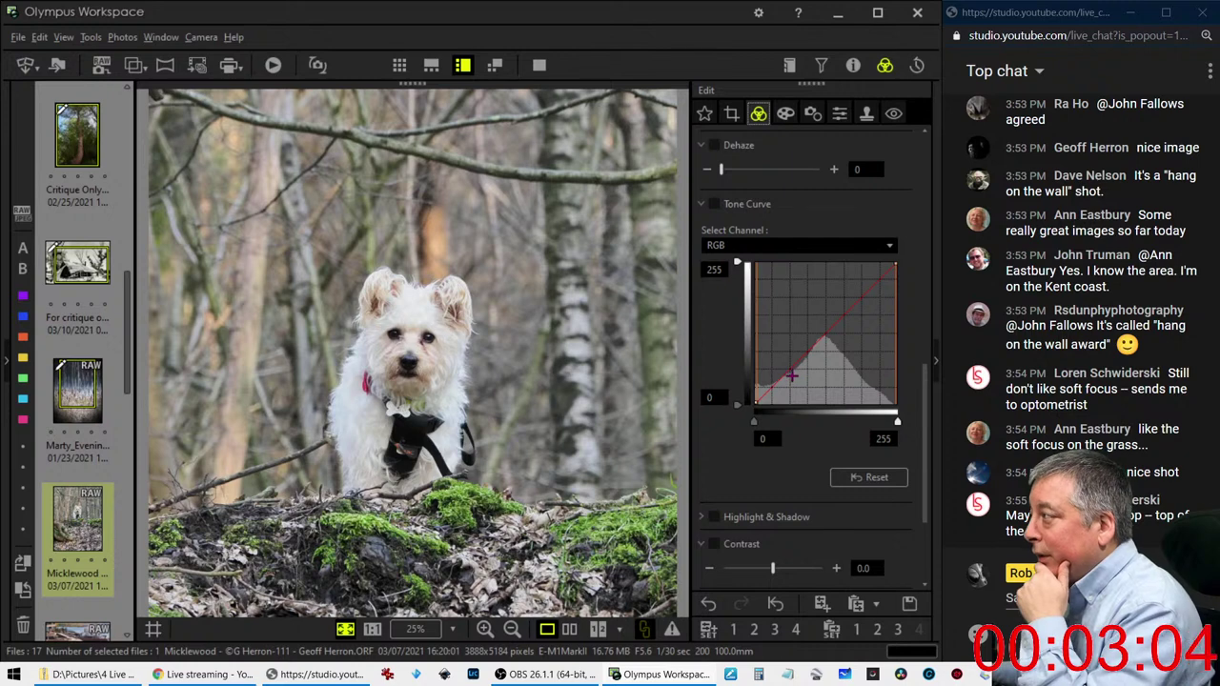
drag(773, 386, 770, 391)
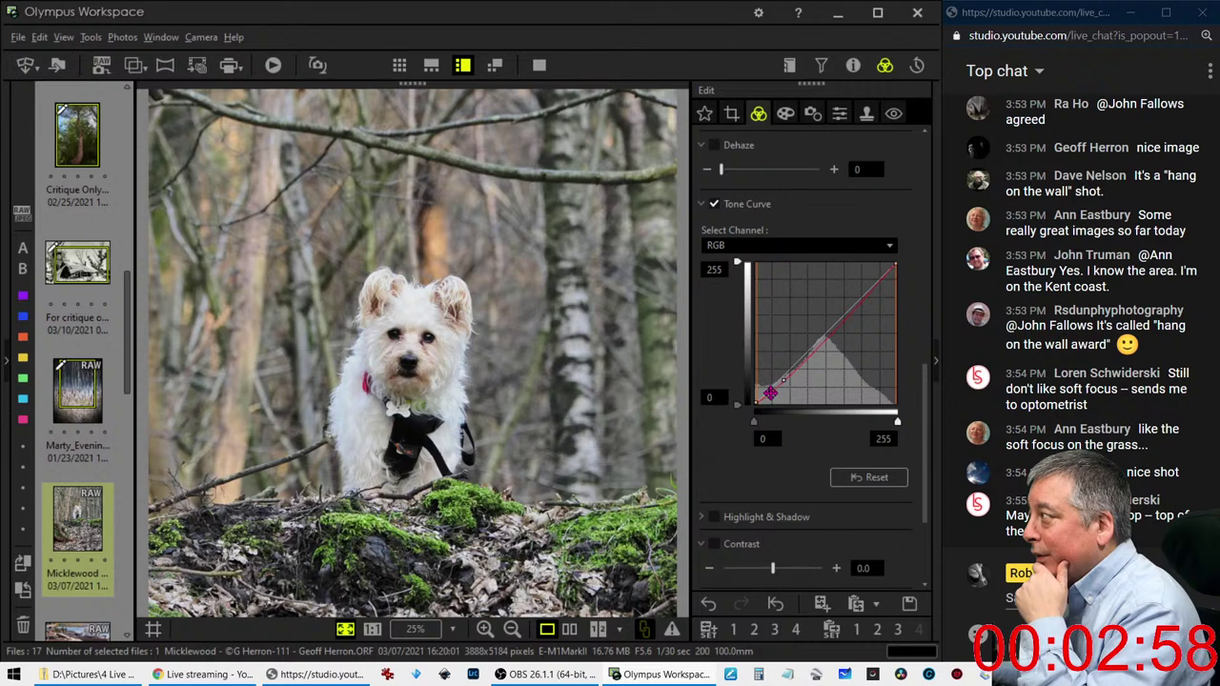
click(770, 392)
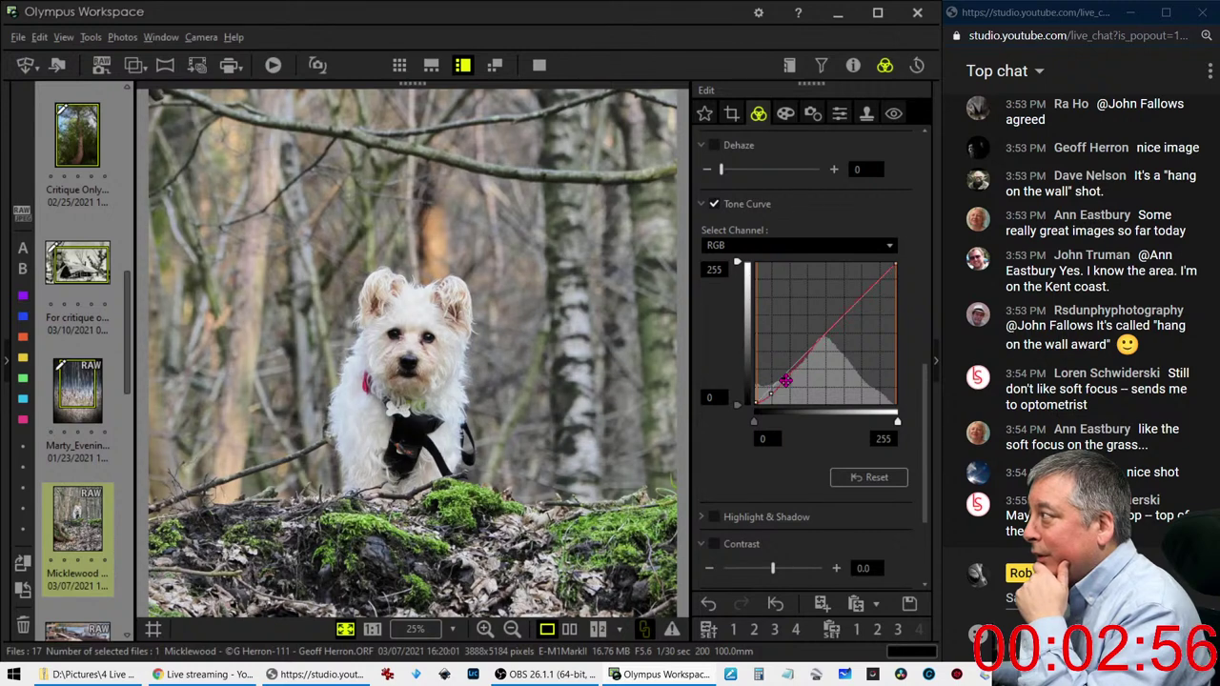
drag(778, 384, 818, 352)
click(839, 112)
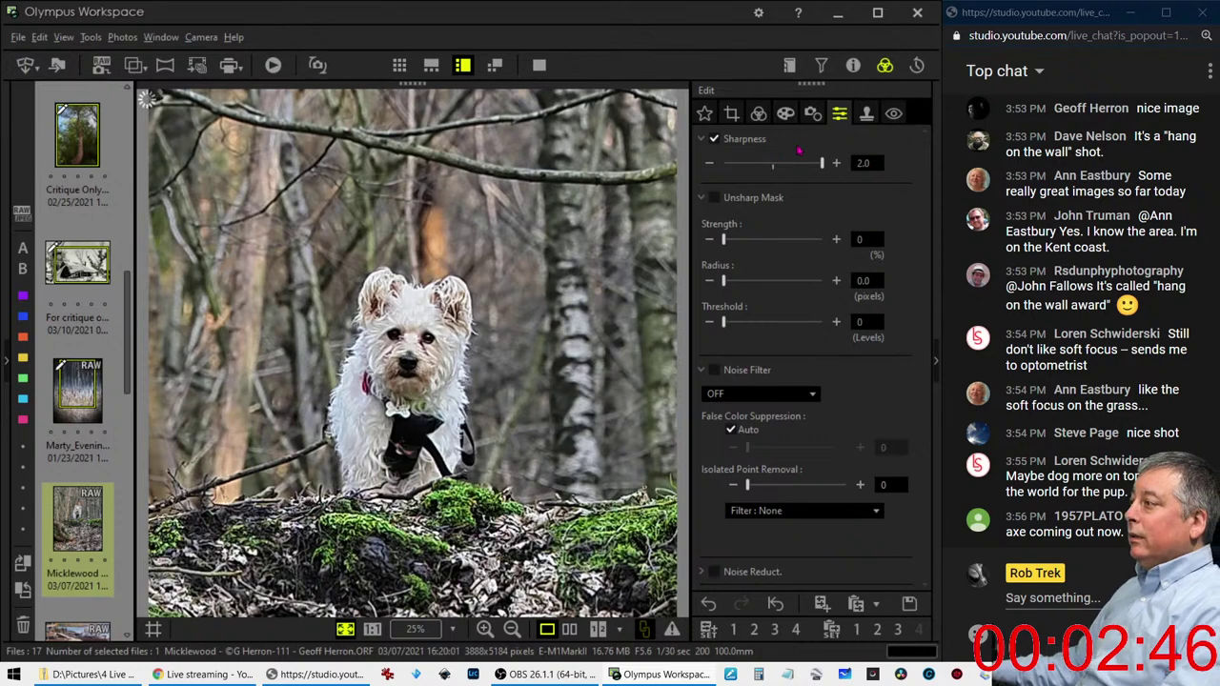
click(785, 115)
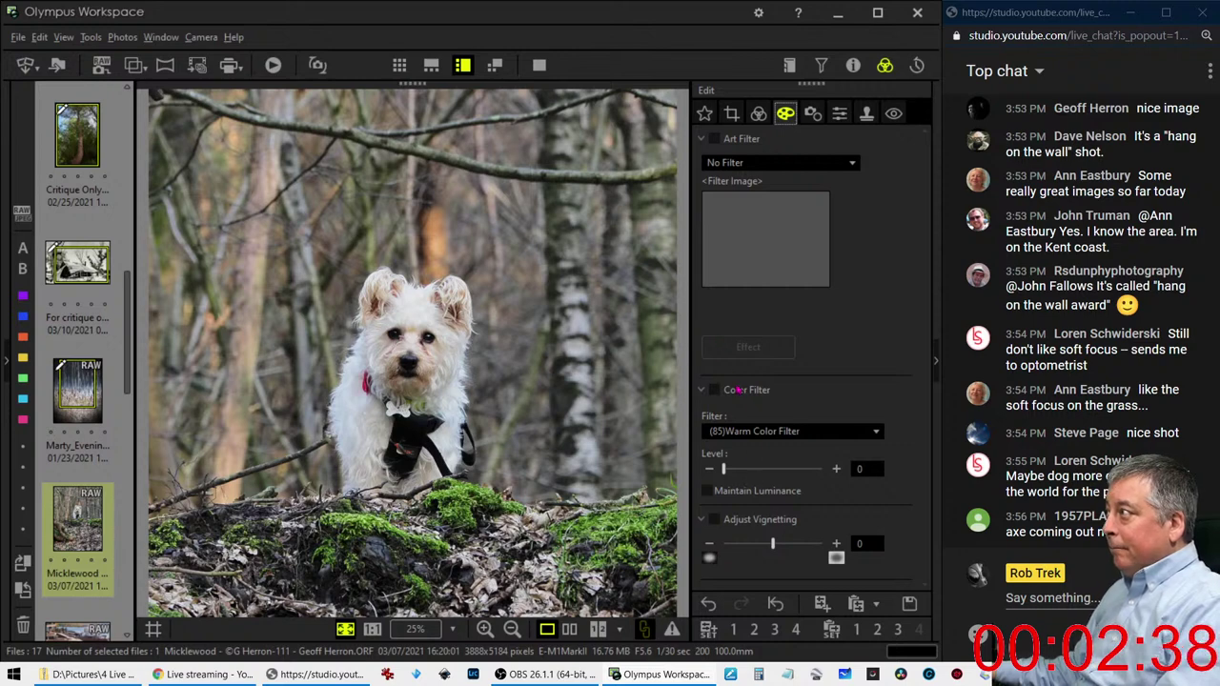
click(758, 112)
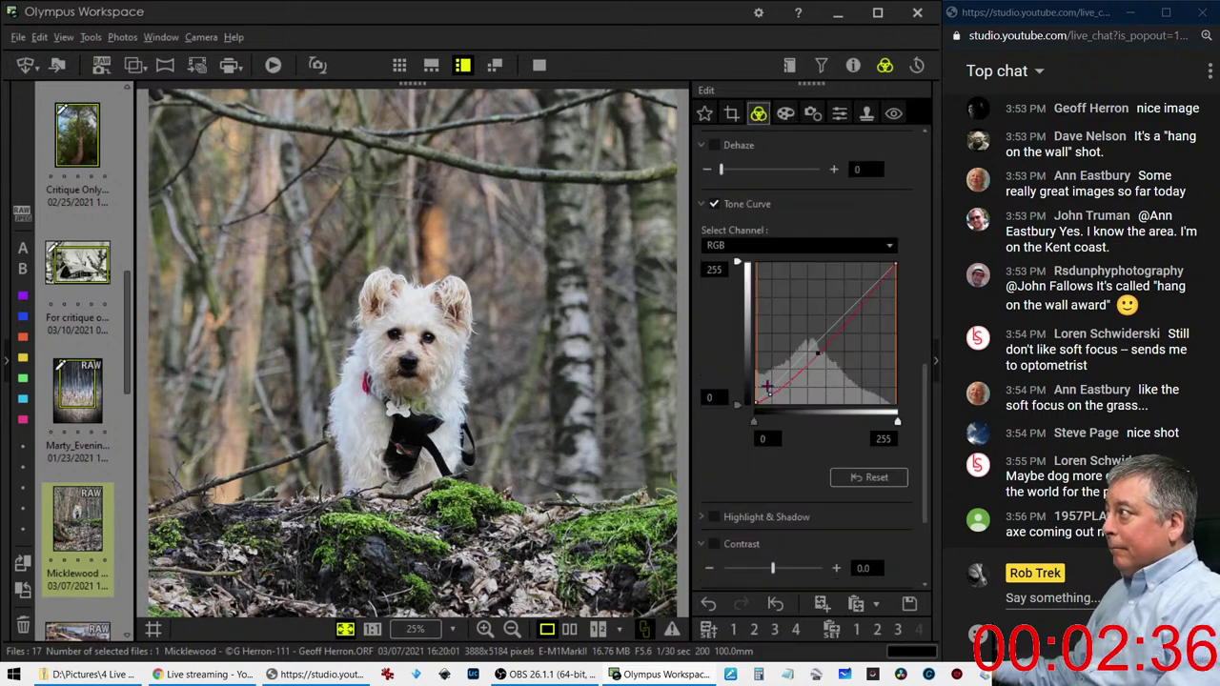
scroll(767, 469, down, 1)
scroll(753, 476, down, 2)
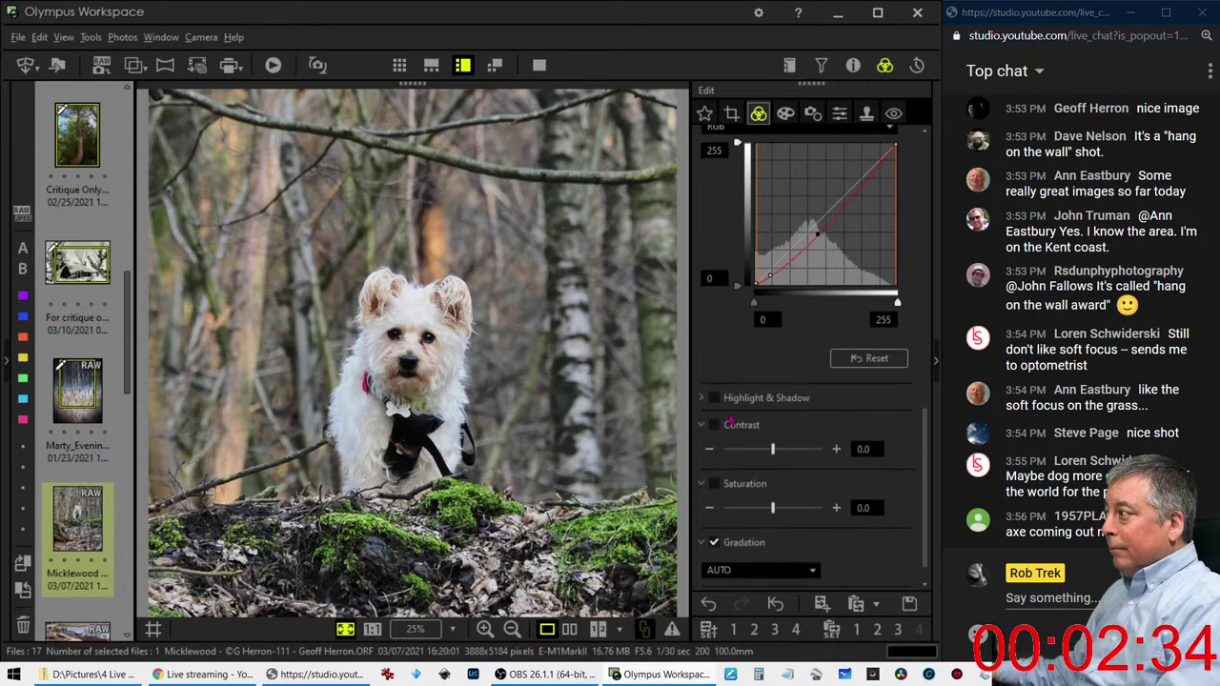
scroll(742, 484, up, 1)
Turn on Dehaze and raise it to 31
scroll(741, 482, up, 1)
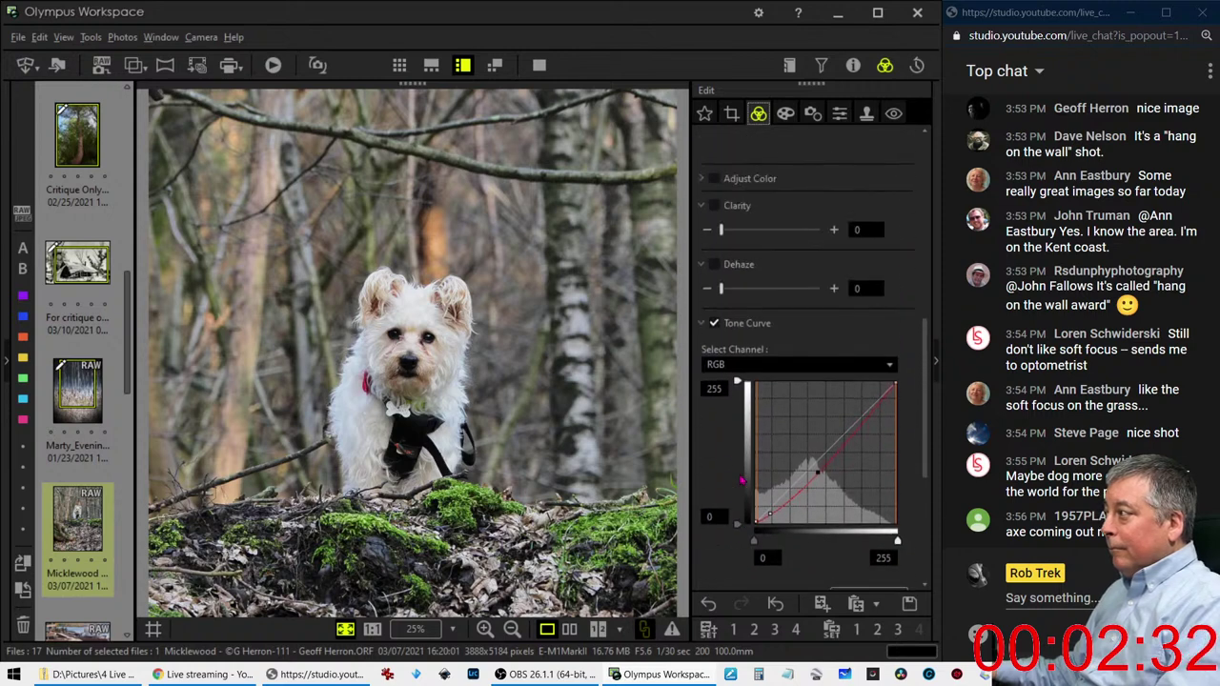
scroll(741, 479, up, 2)
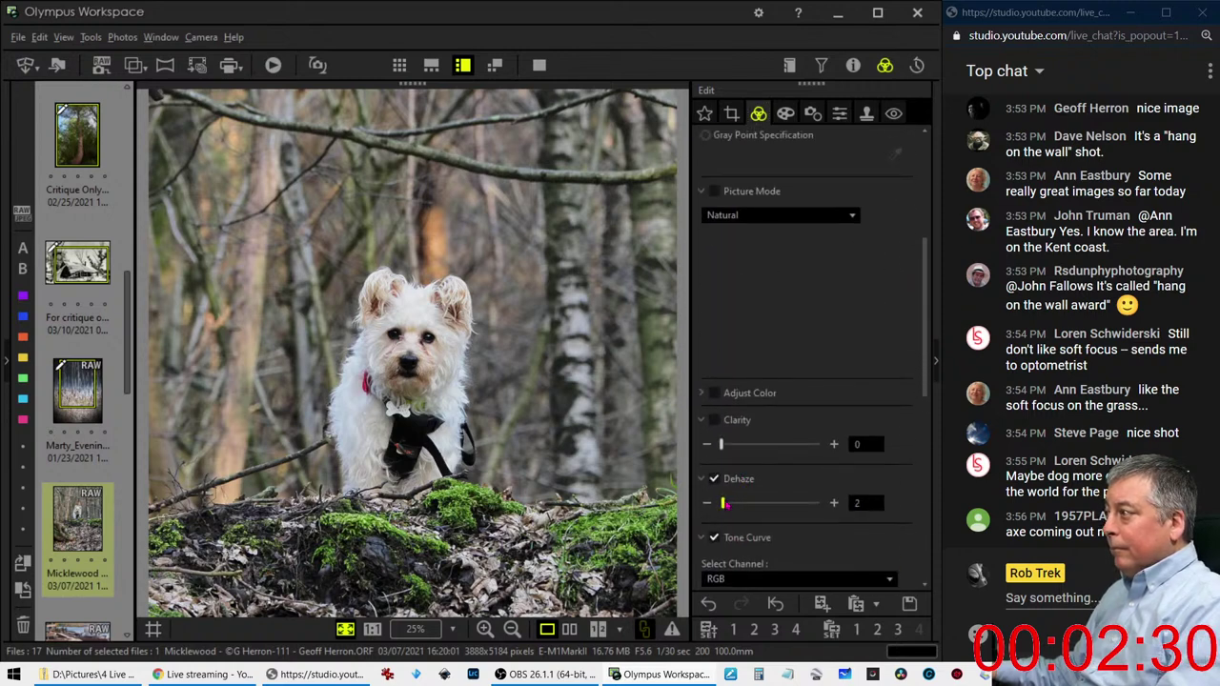
drag(722, 505, 741, 507)
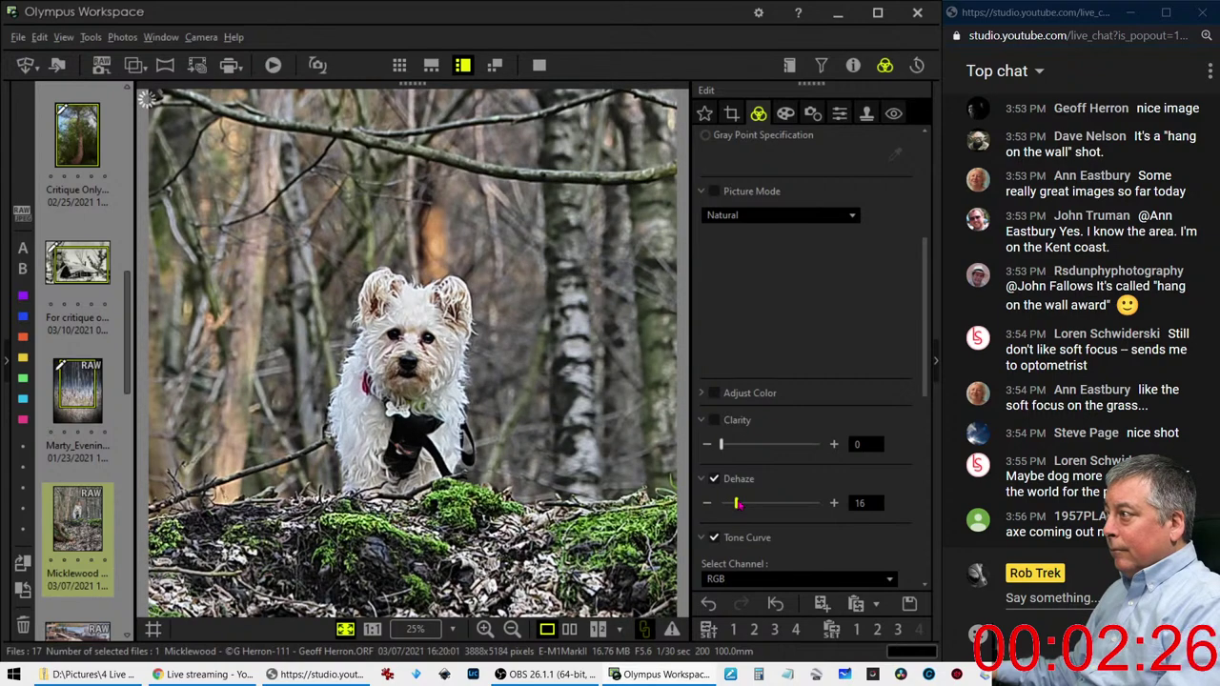
drag(740, 504, 750, 504)
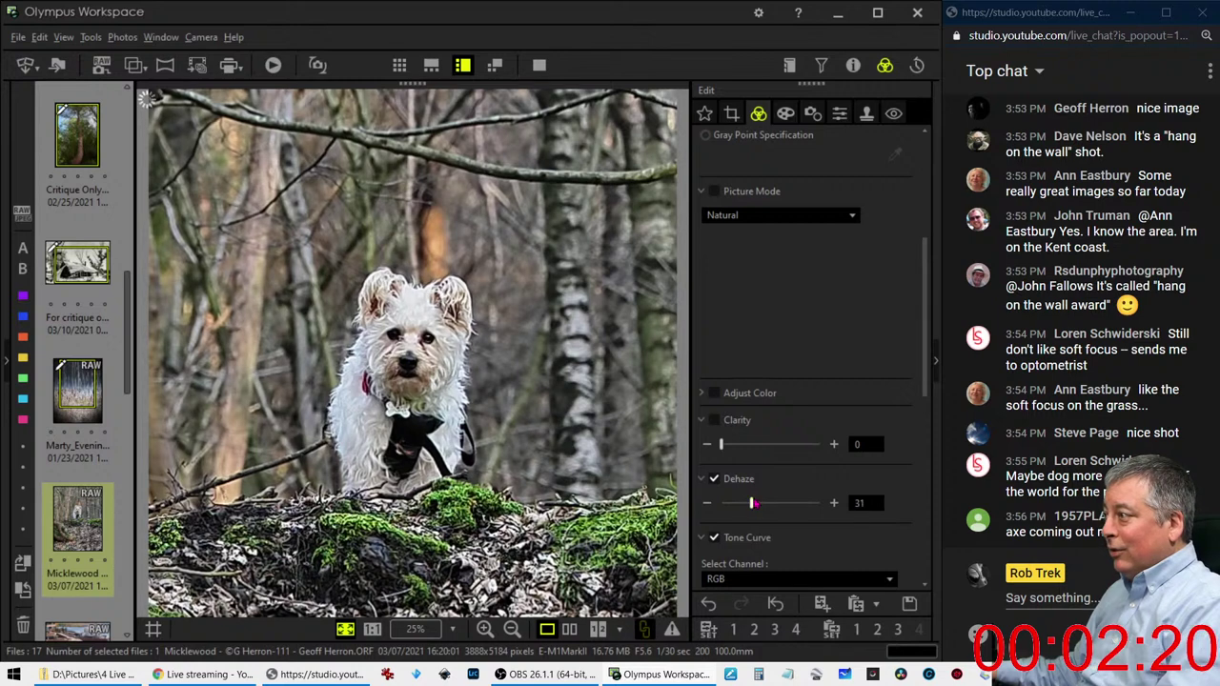
drag(750, 505, 753, 503)
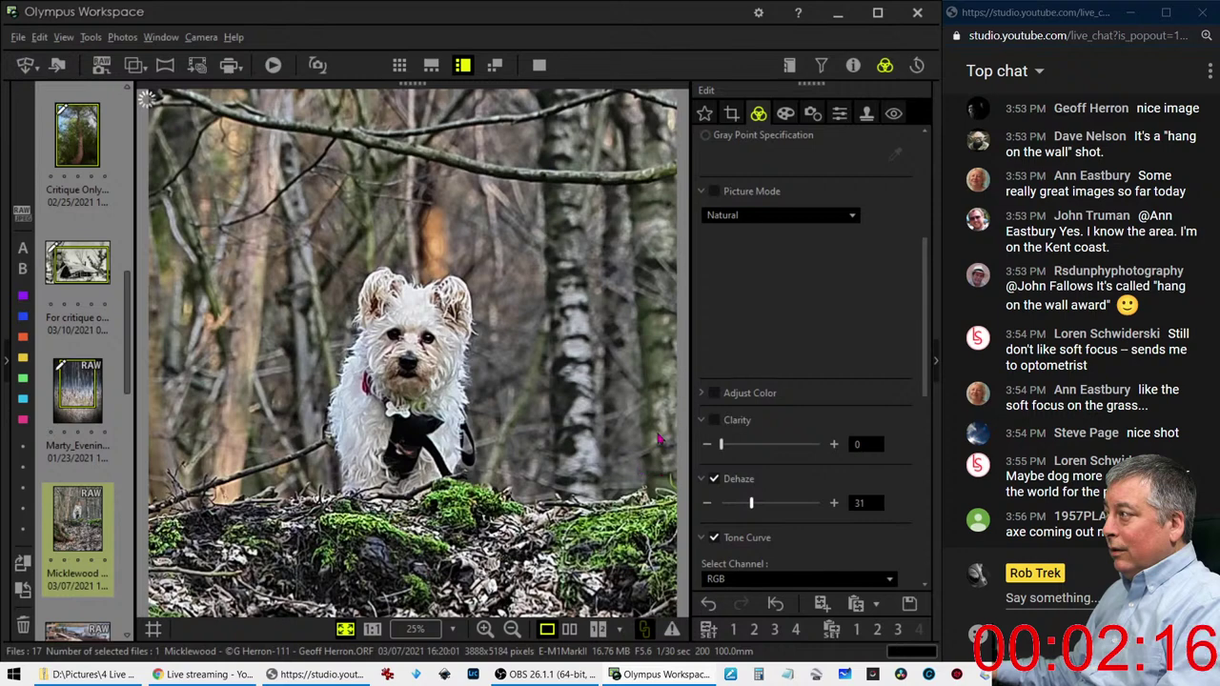
Set vignetting to -13 in the Art Filter settings to darken the photo edges
click(786, 113)
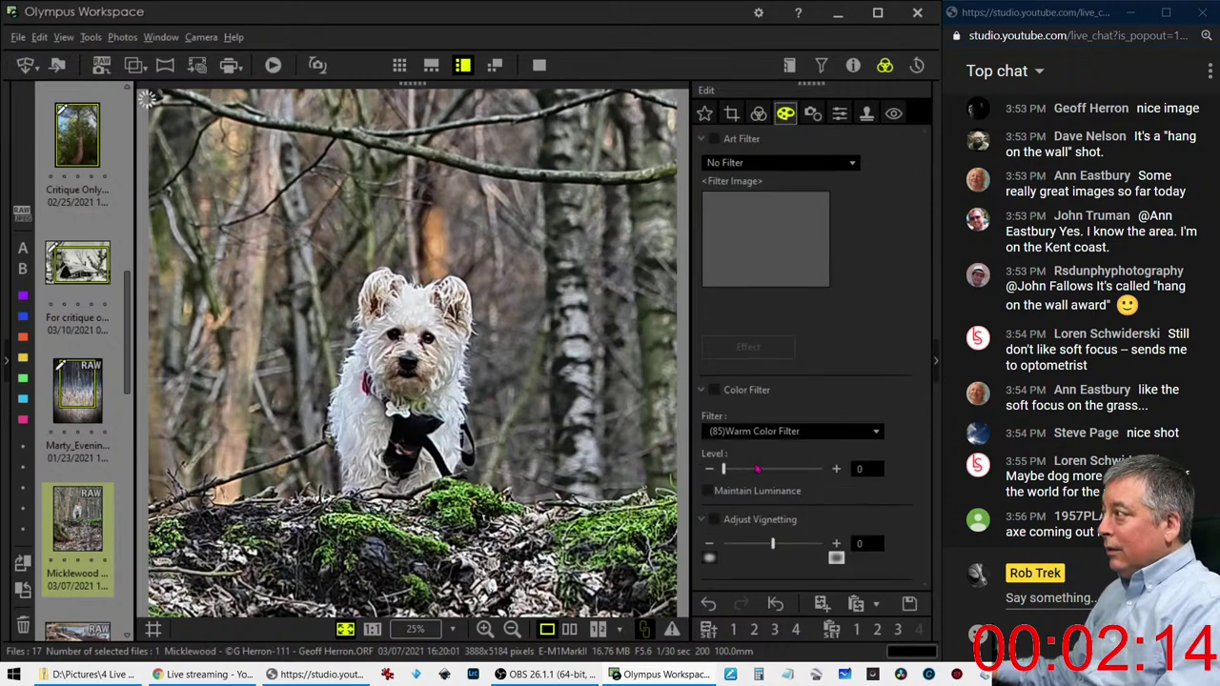
drag(772, 544, 756, 544)
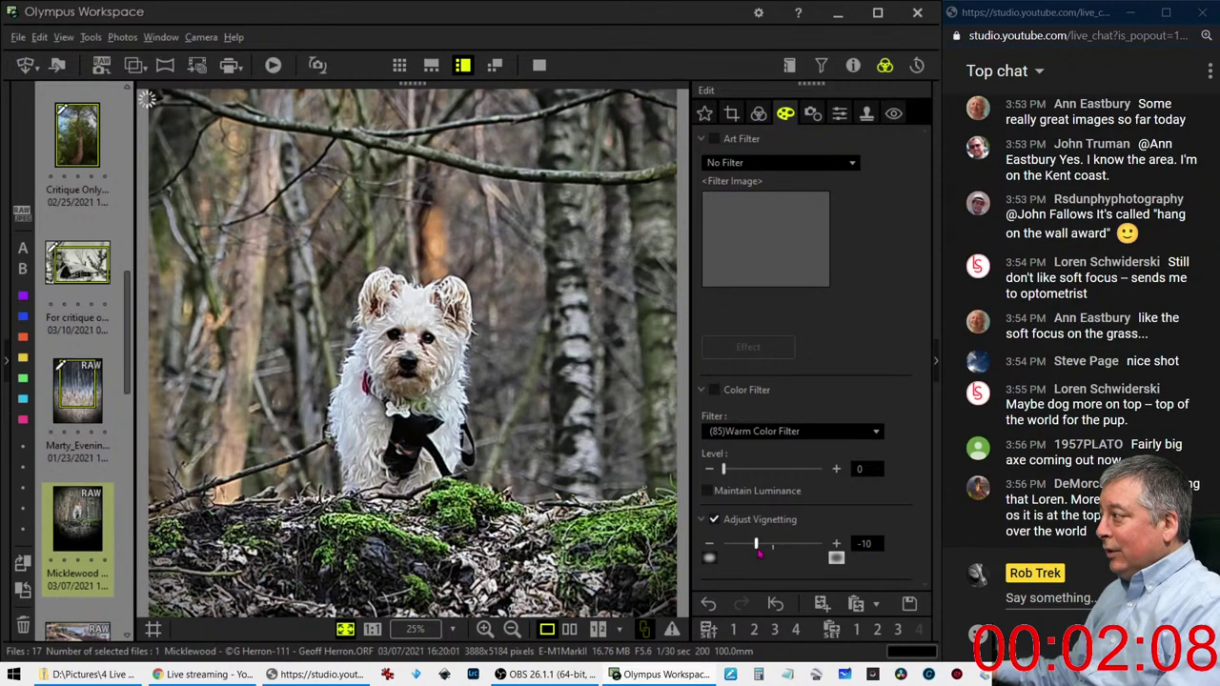
drag(756, 545, 751, 544)
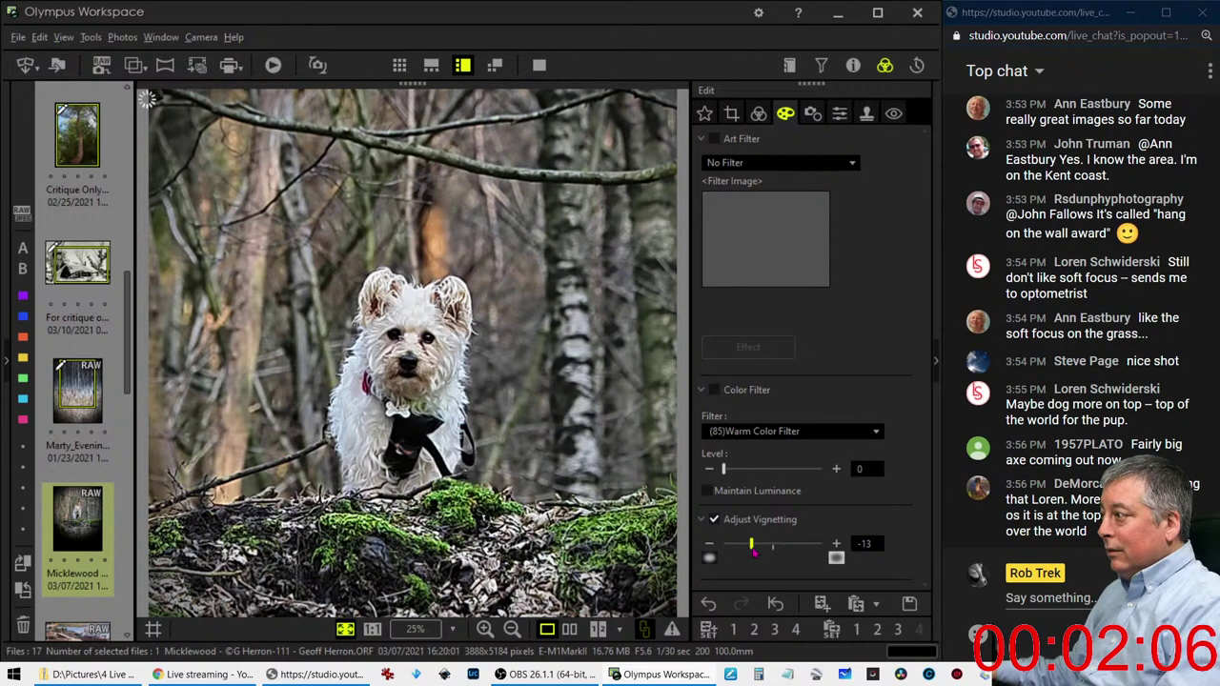
click(759, 114)
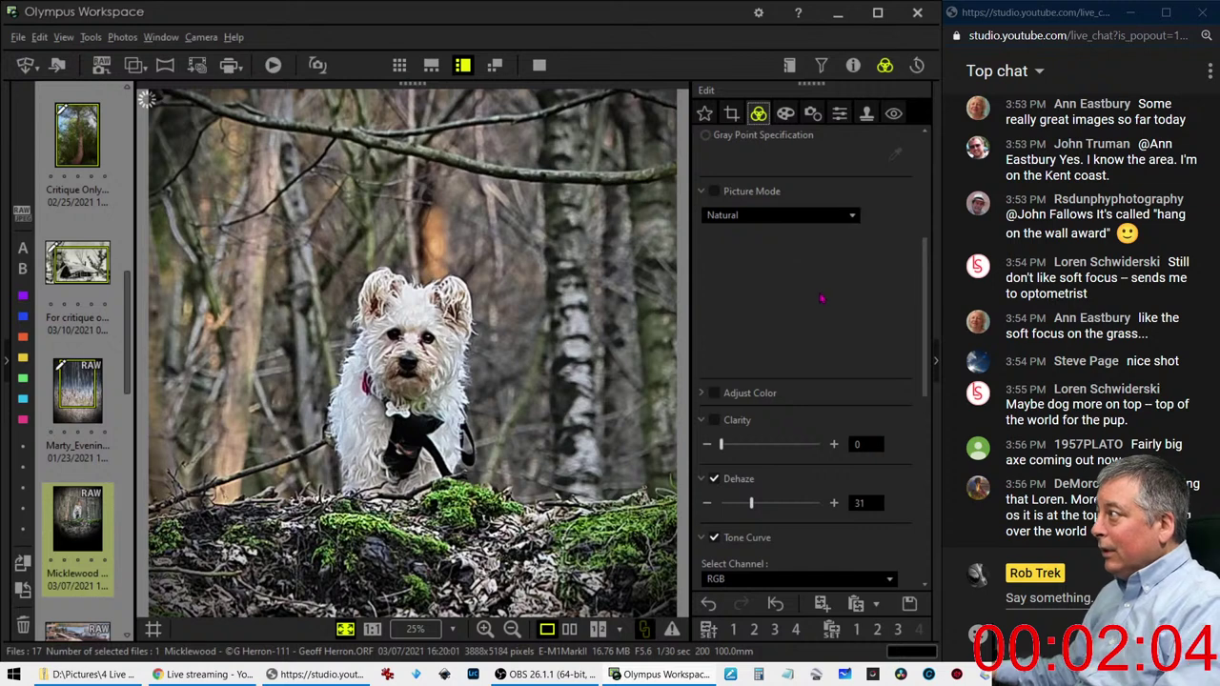
scroll(808, 319, up, 2)
scroll(808, 319, up, 3)
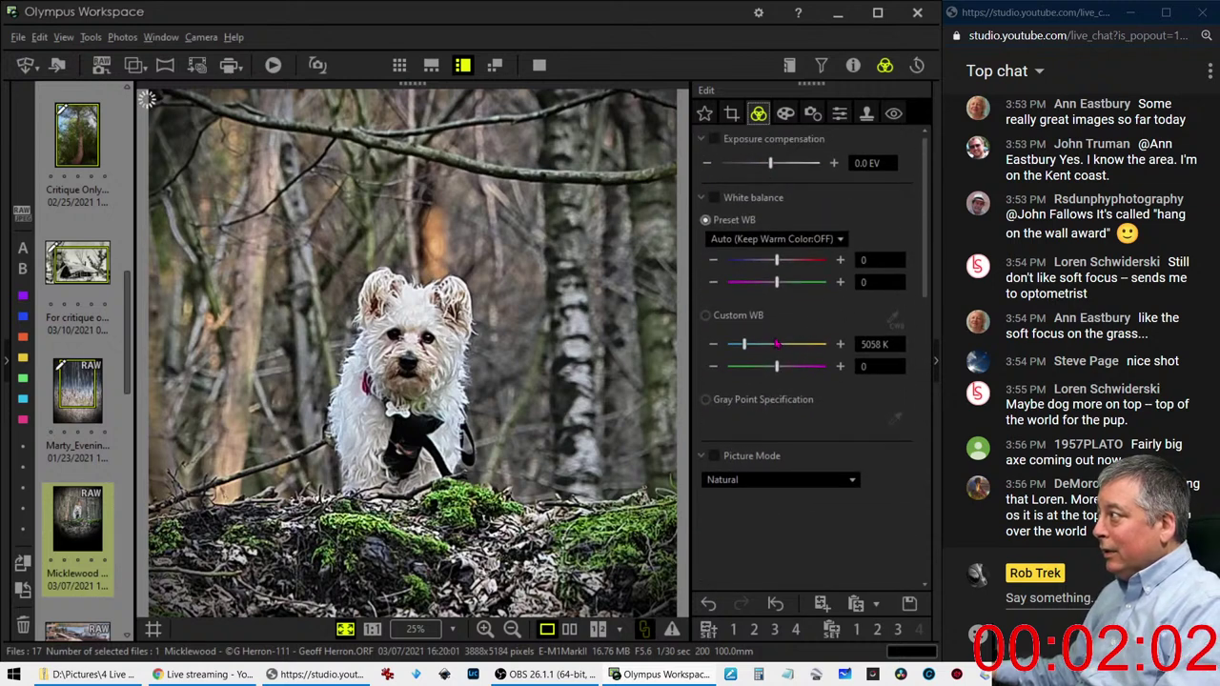
Switch to custom white balance and set the colour temperature to 5800 K
drag(751, 349, 749, 348)
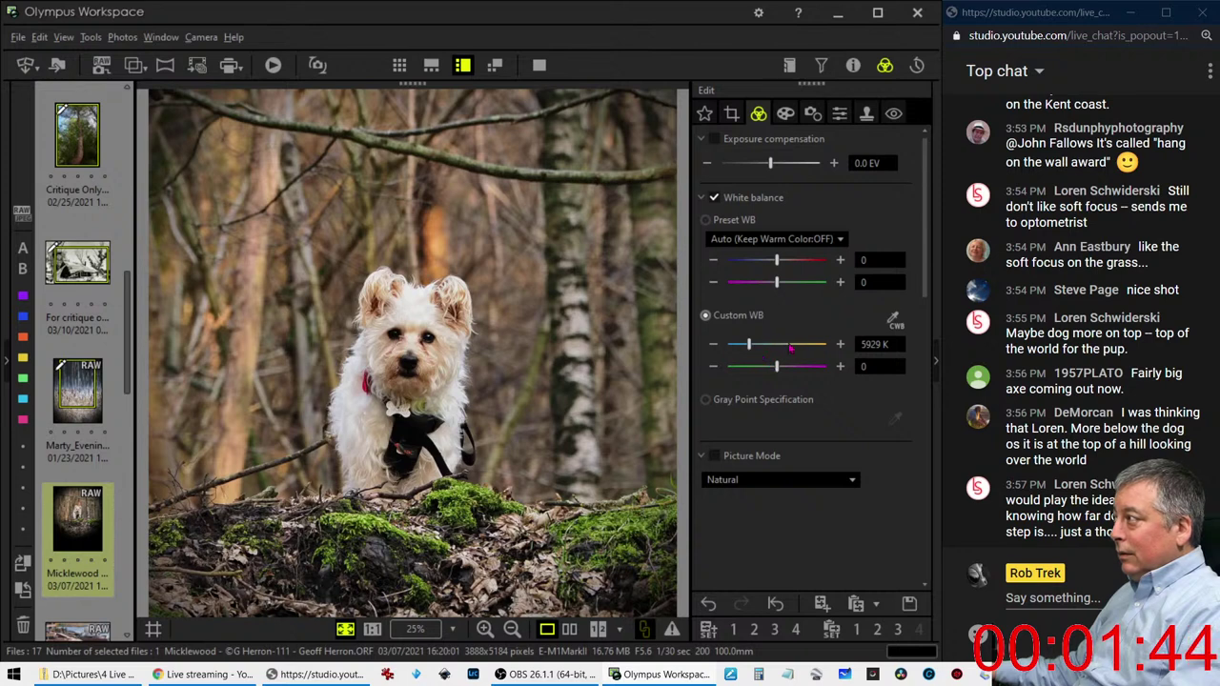
click(714, 345)
click(714, 345)
click(714, 345)
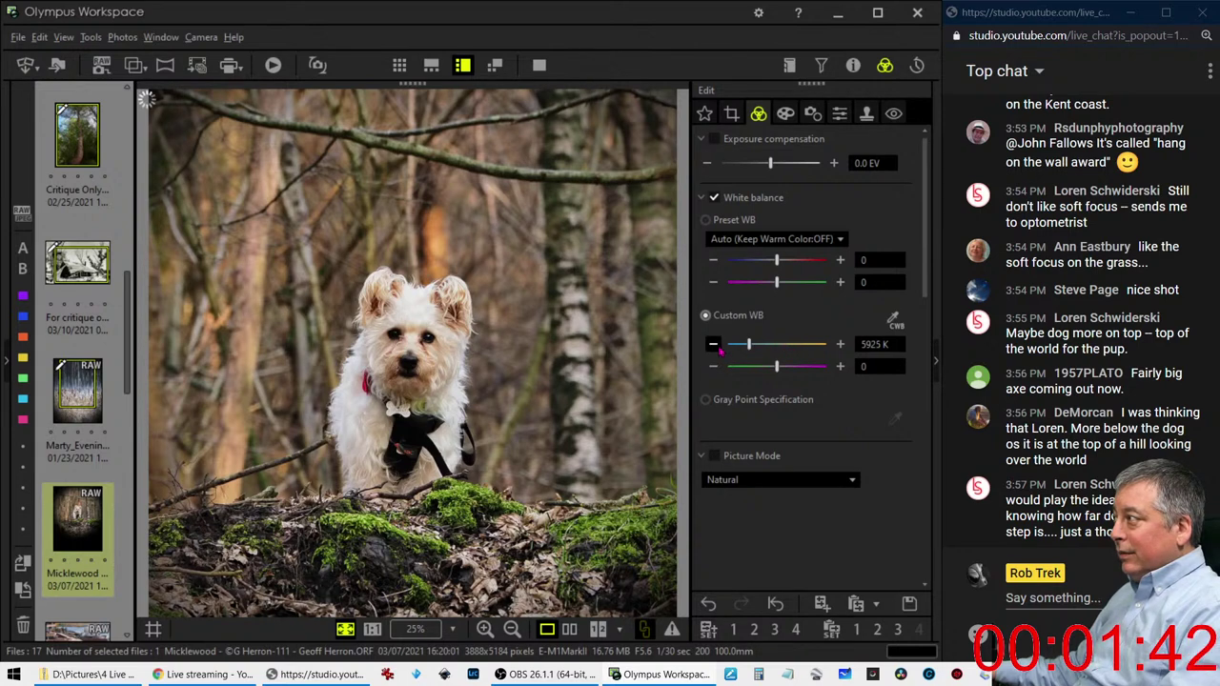
click(714, 345)
double_click(872, 344)
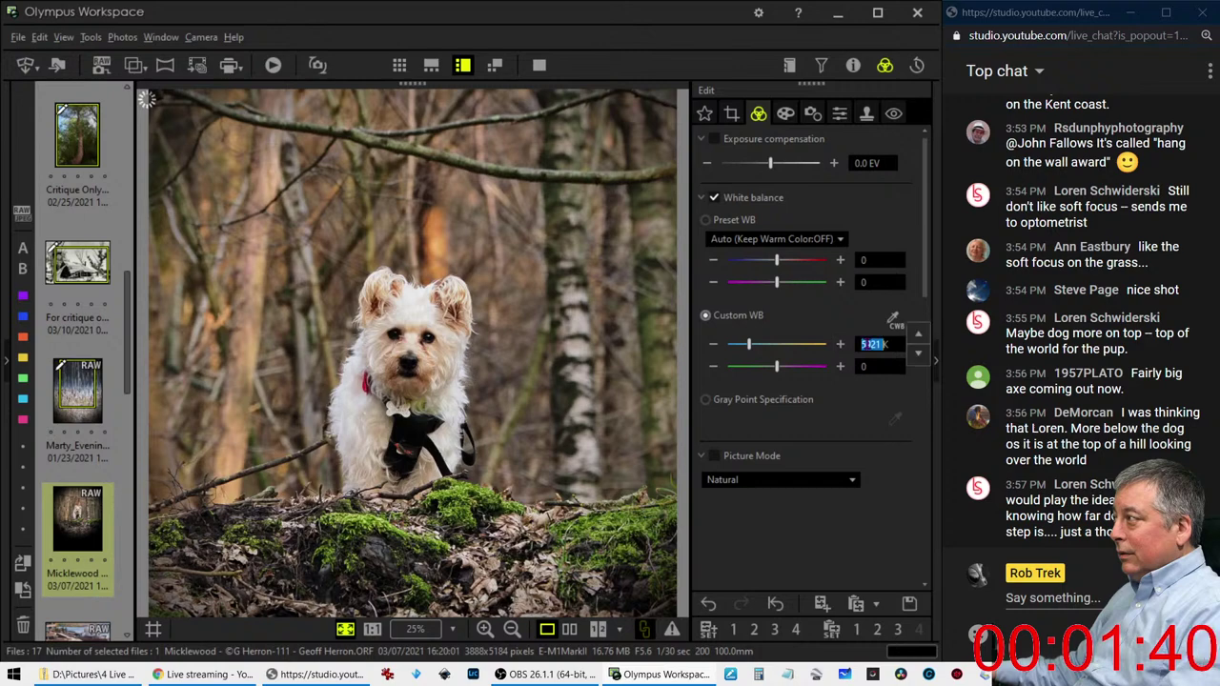
text(5800)
key(Return)
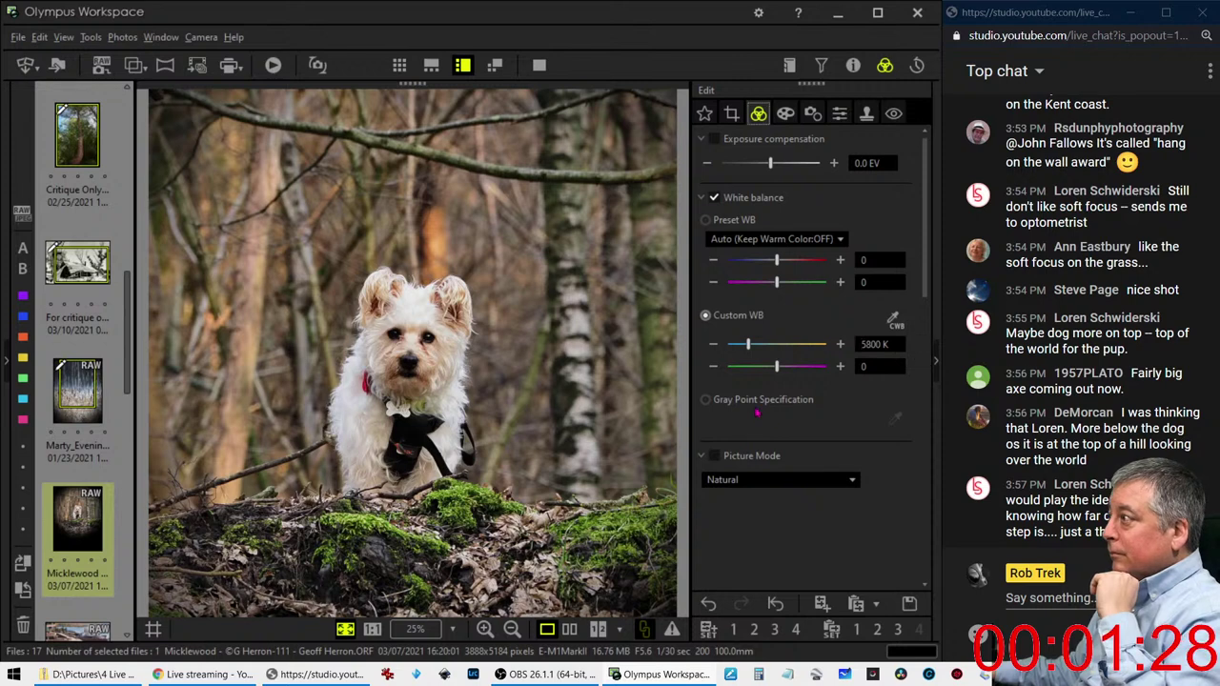
Add a midtone control point to the RGB tone curve and adjust the shadow point
scroll(762, 438, down, 2)
scroll(808, 492, down, 3)
scroll(808, 492, down, 3)
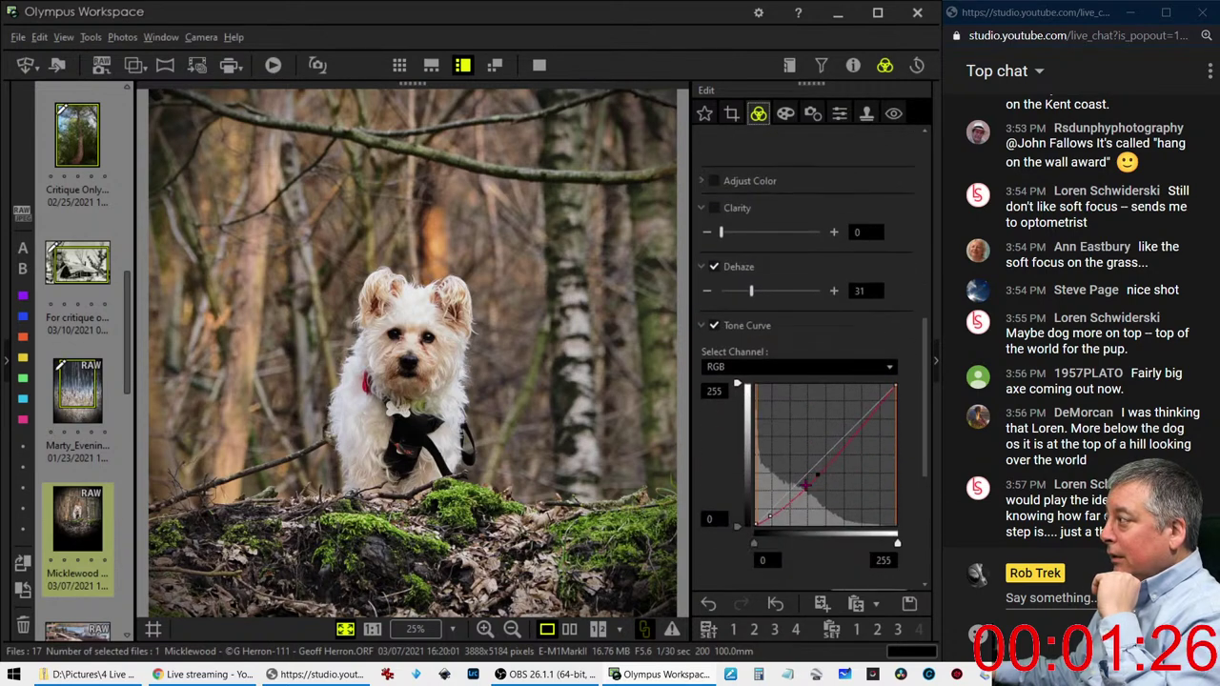
click(815, 471)
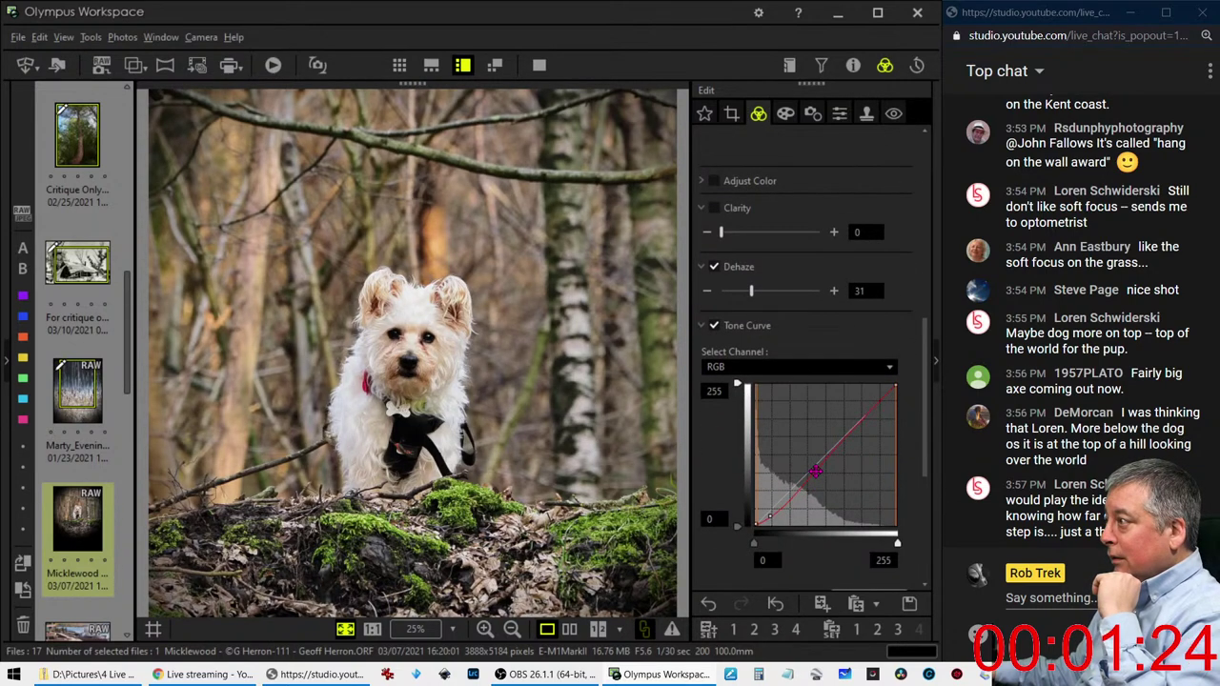
drag(815, 472, 850, 433)
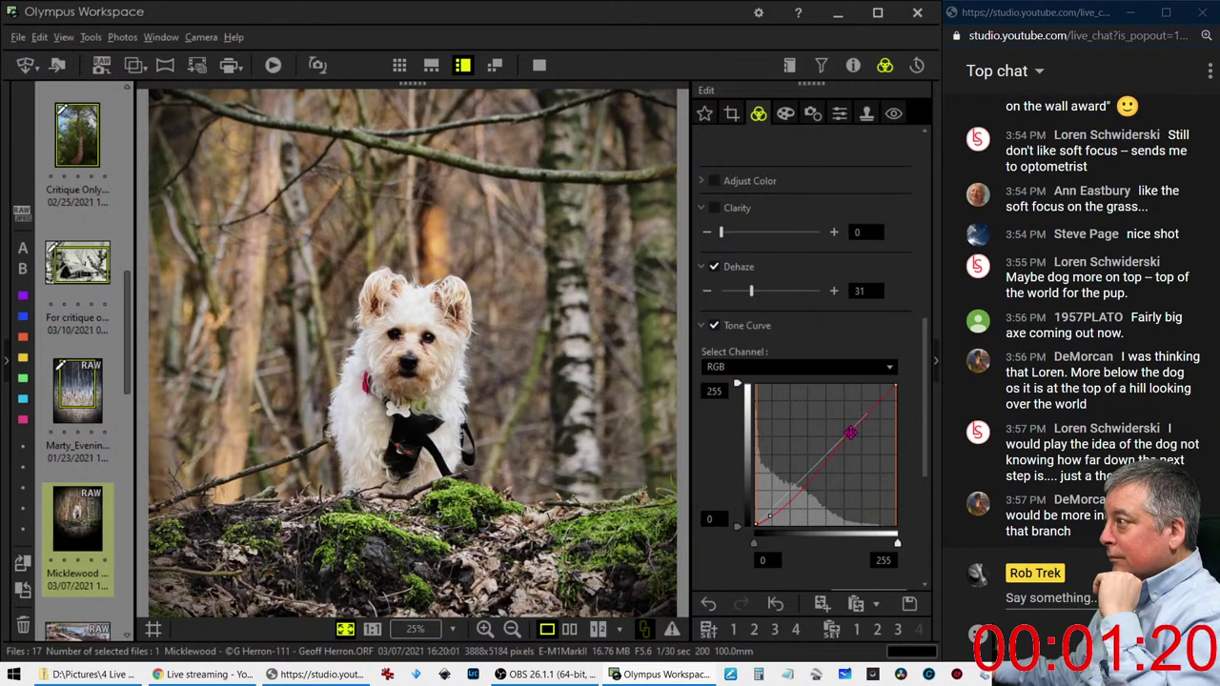
drag(851, 432, 831, 451)
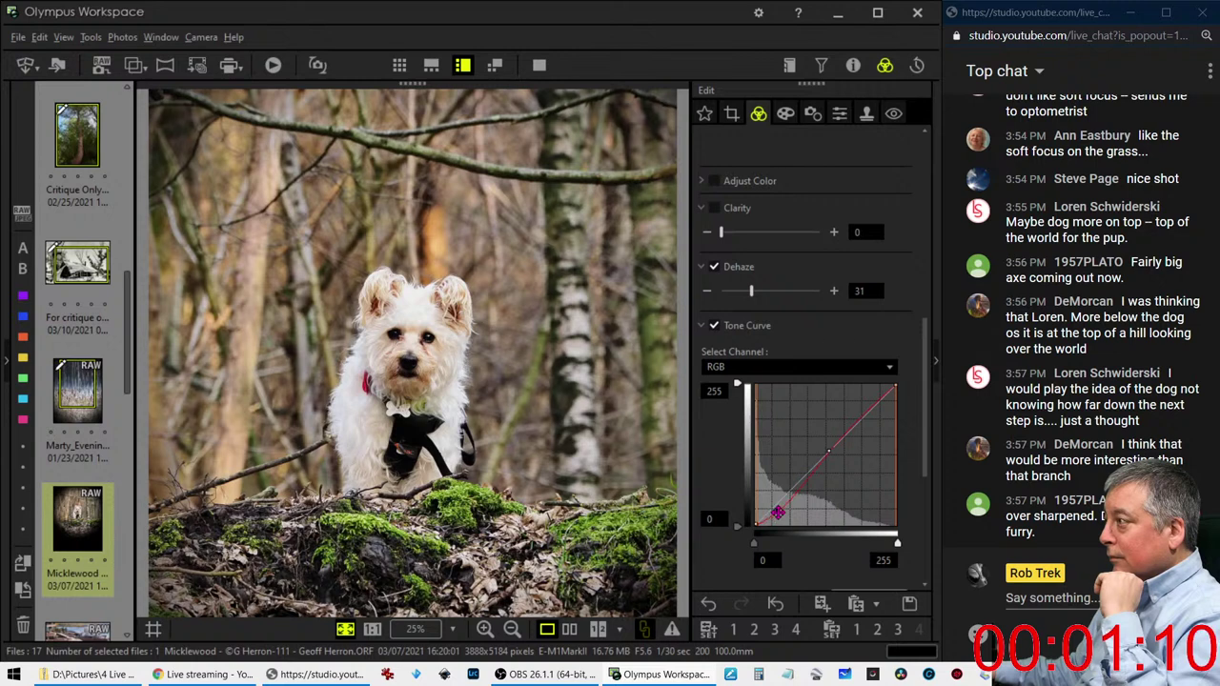
drag(772, 514, 778, 511)
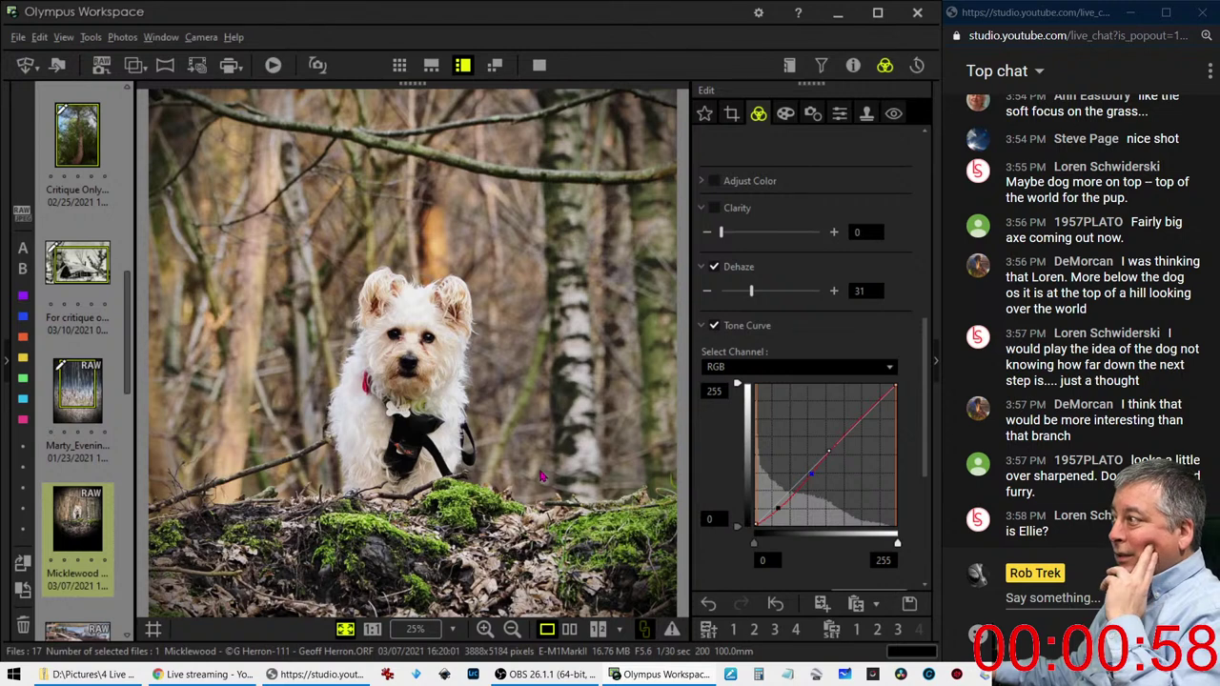
drag(405, 350, 408, 345)
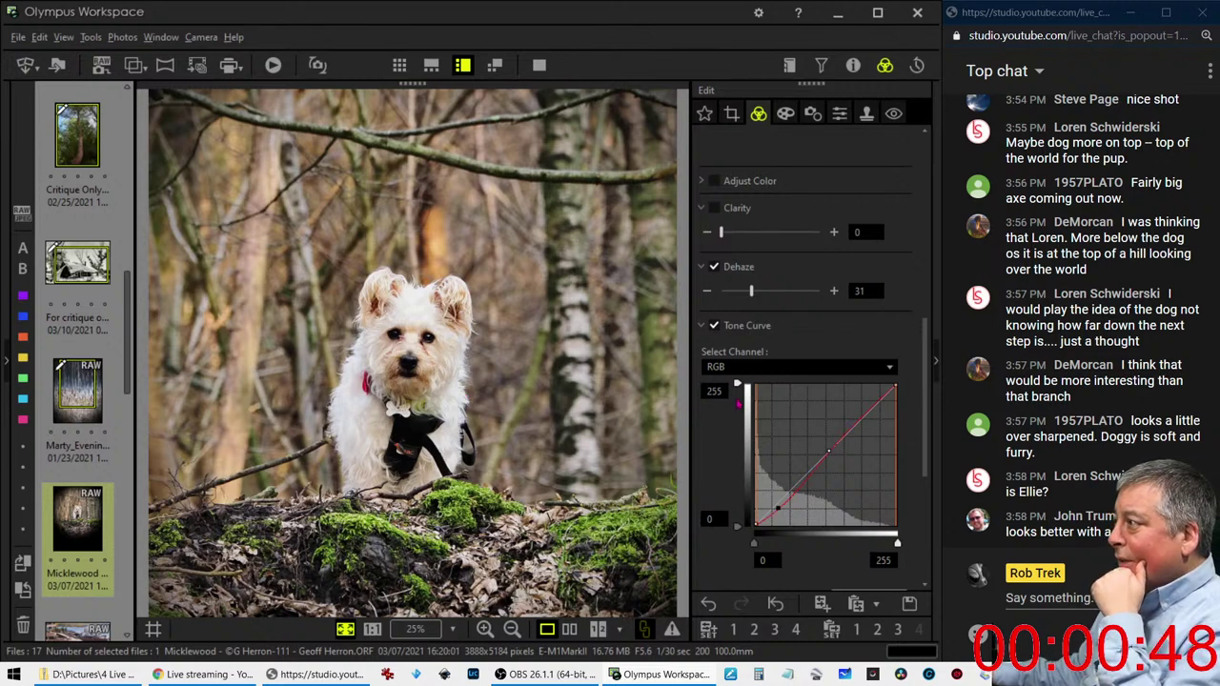
Raise the exposure compensation to +0.2 EV
scroll(736, 384, up, 3)
scroll(737, 384, up, 2)
scroll(737, 385, up, 3)
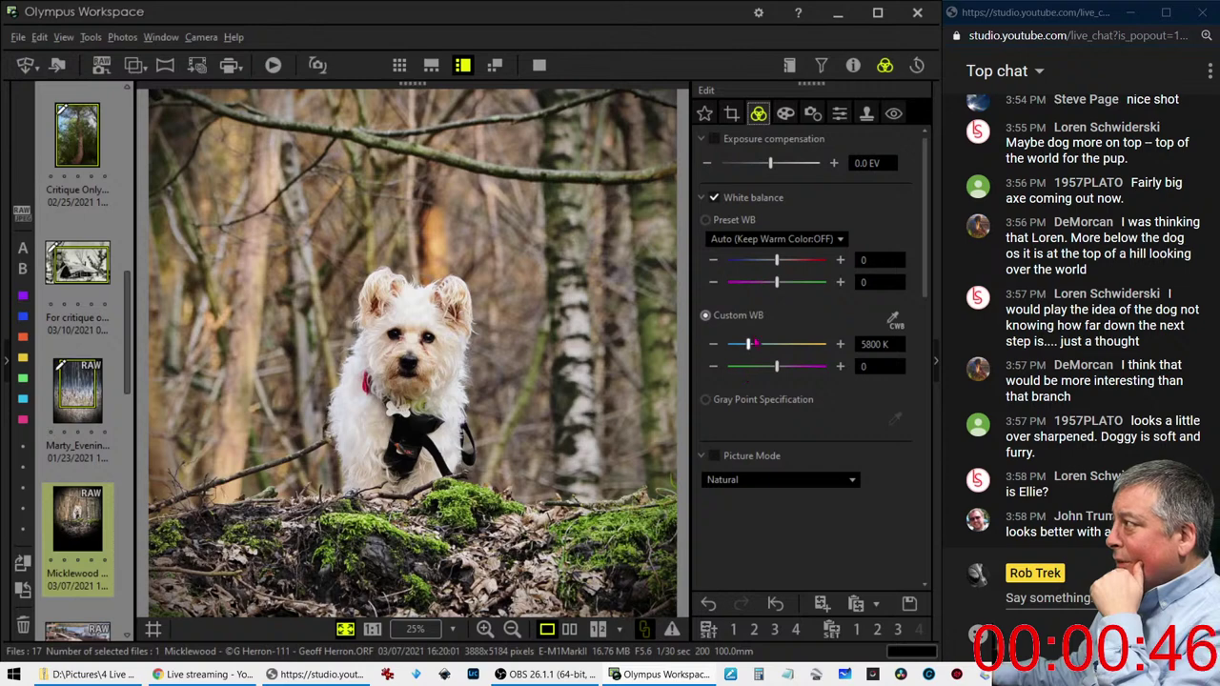
drag(770, 164, 777, 165)
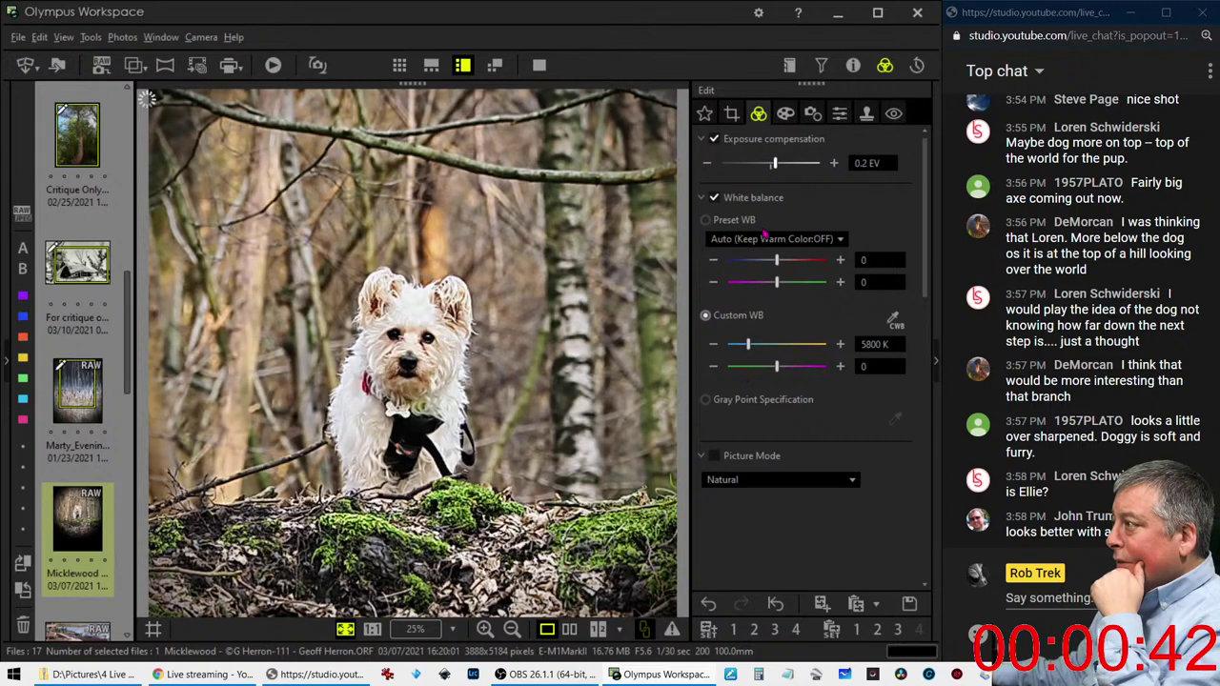
Tighten the square crop from the bottom to 2511 × 2511 pixels
scroll(781, 286, down, 2)
scroll(820, 381, down, 3)
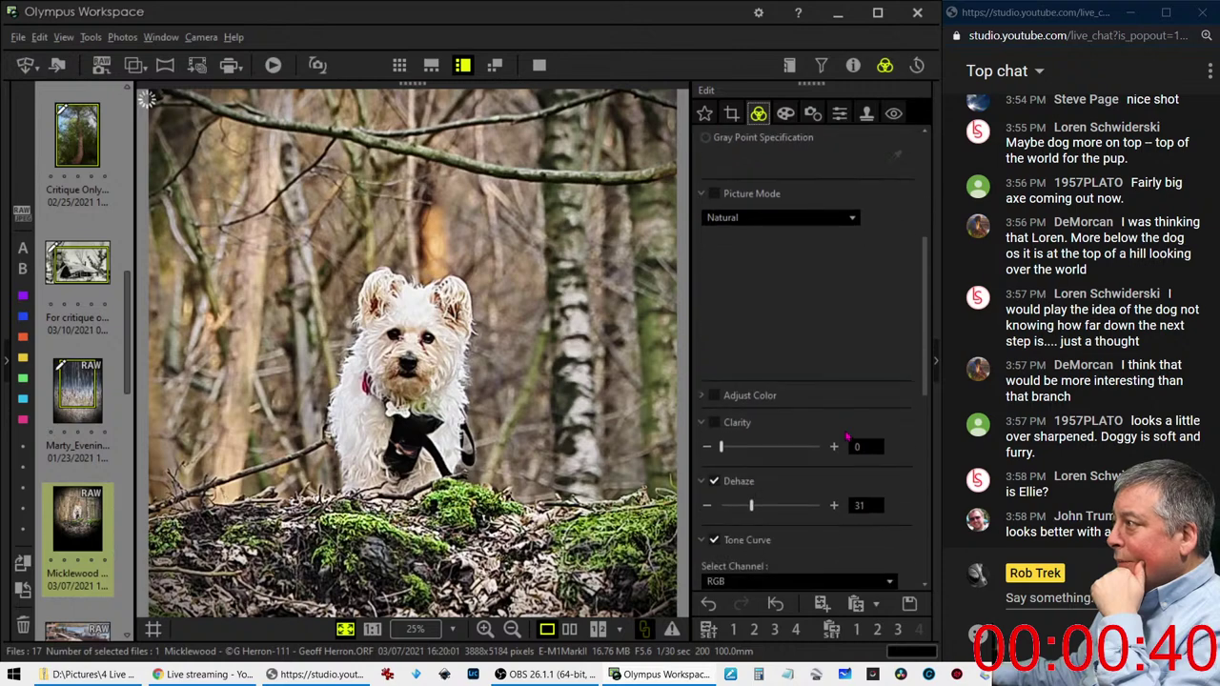
scroll(848, 436, down, 1)
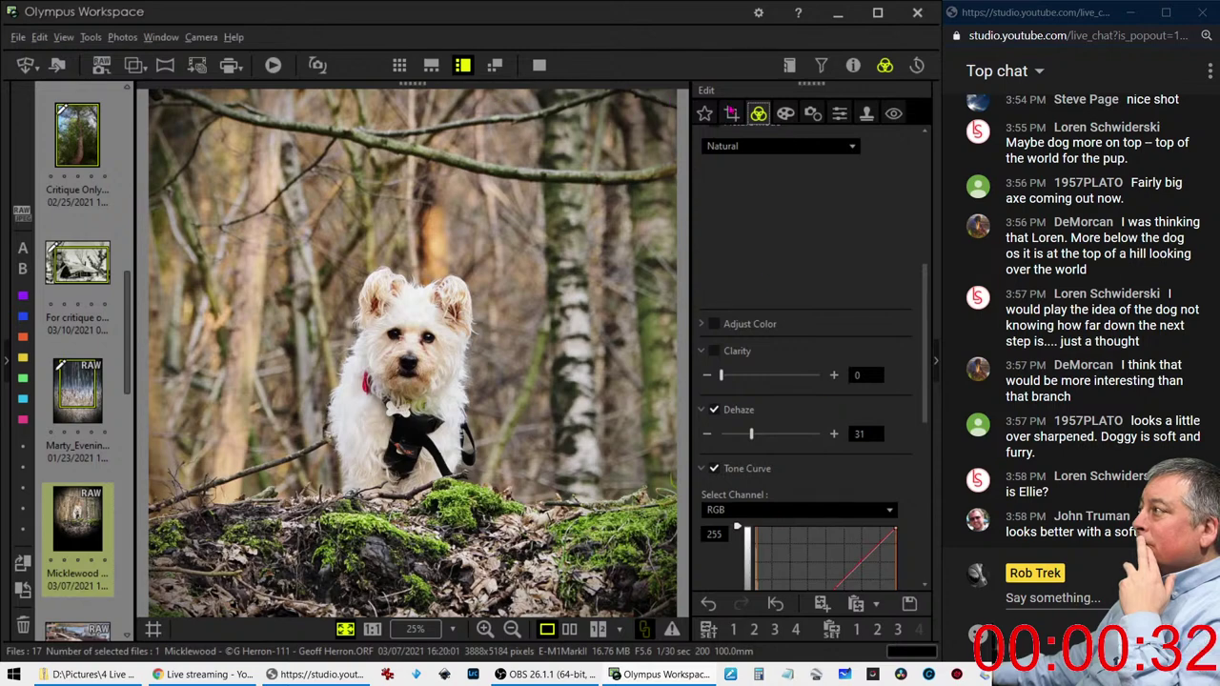
click(732, 113)
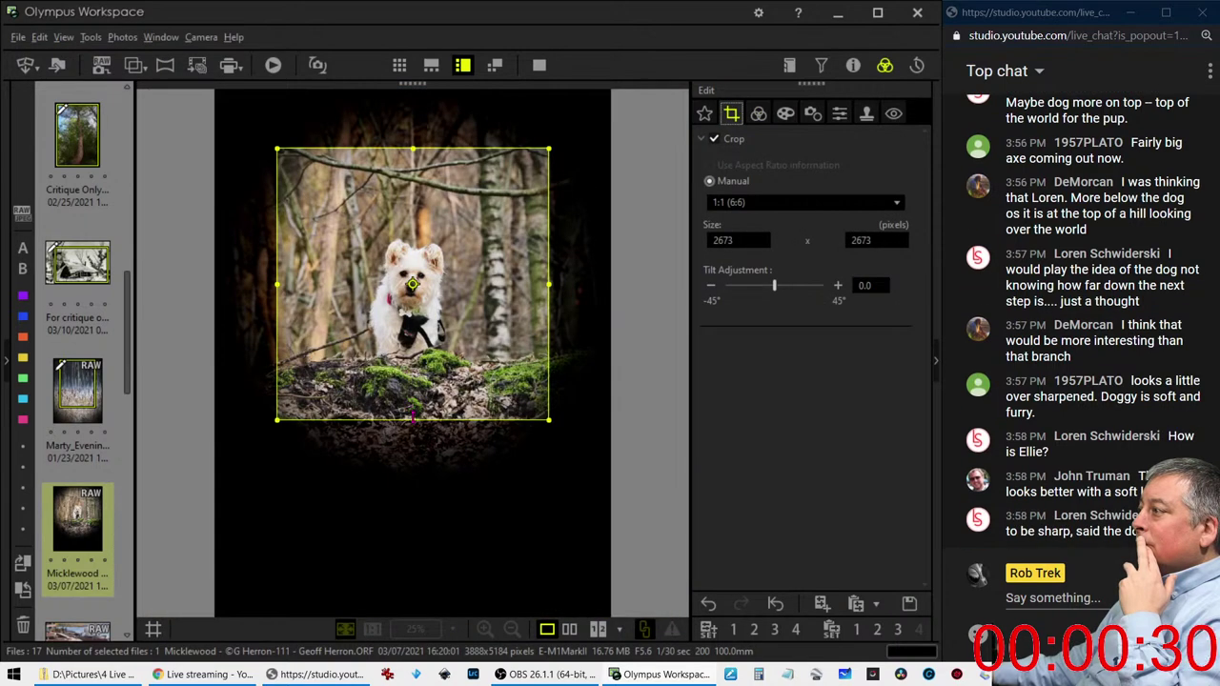
drag(413, 412, 417, 391)
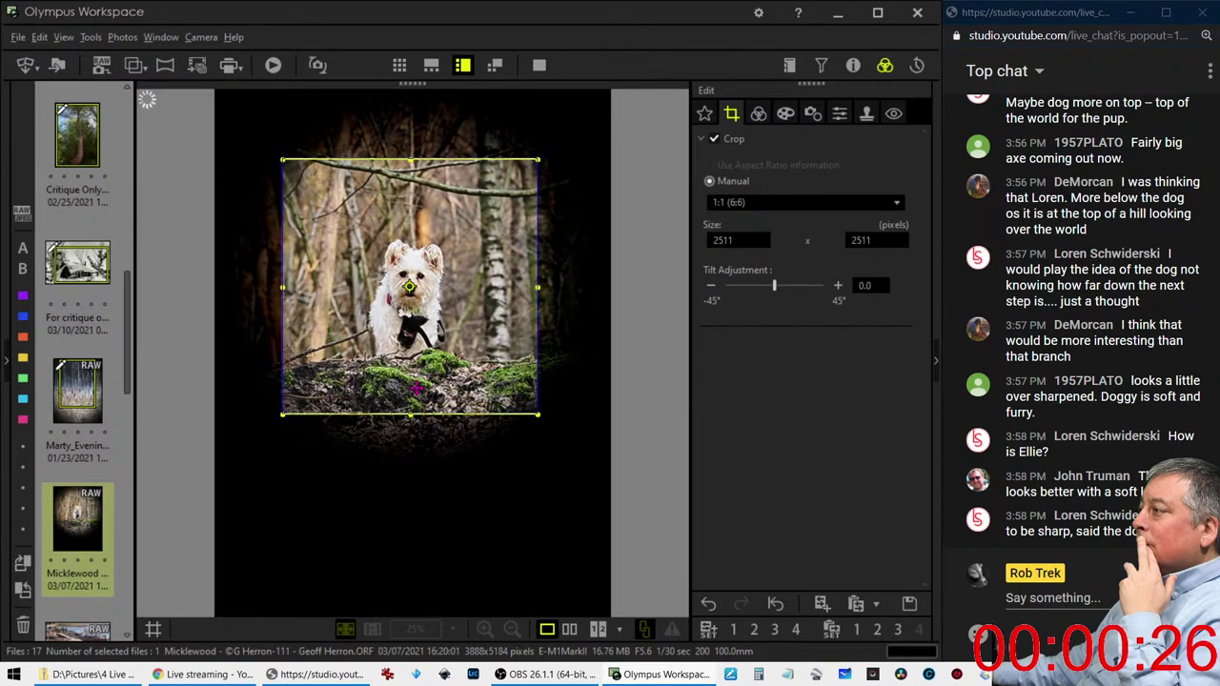
click(762, 122)
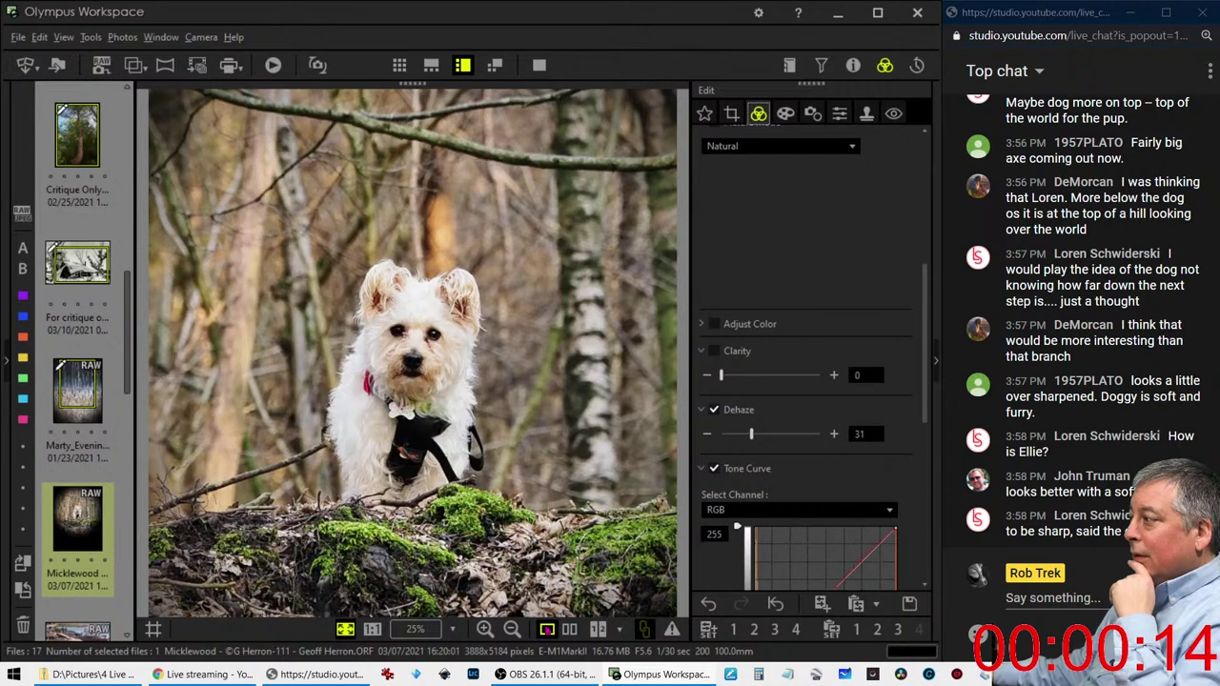
Show the before/after comparison full screen, then close the PDF reader window
click(569, 630)
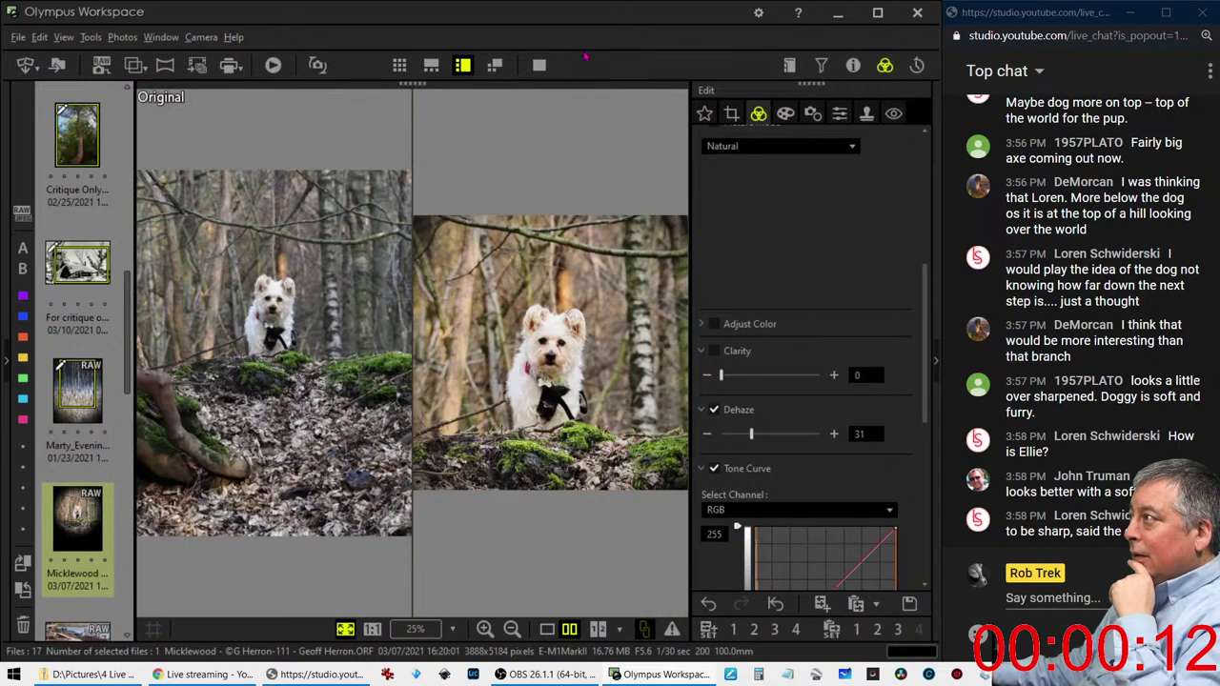
click(539, 64)
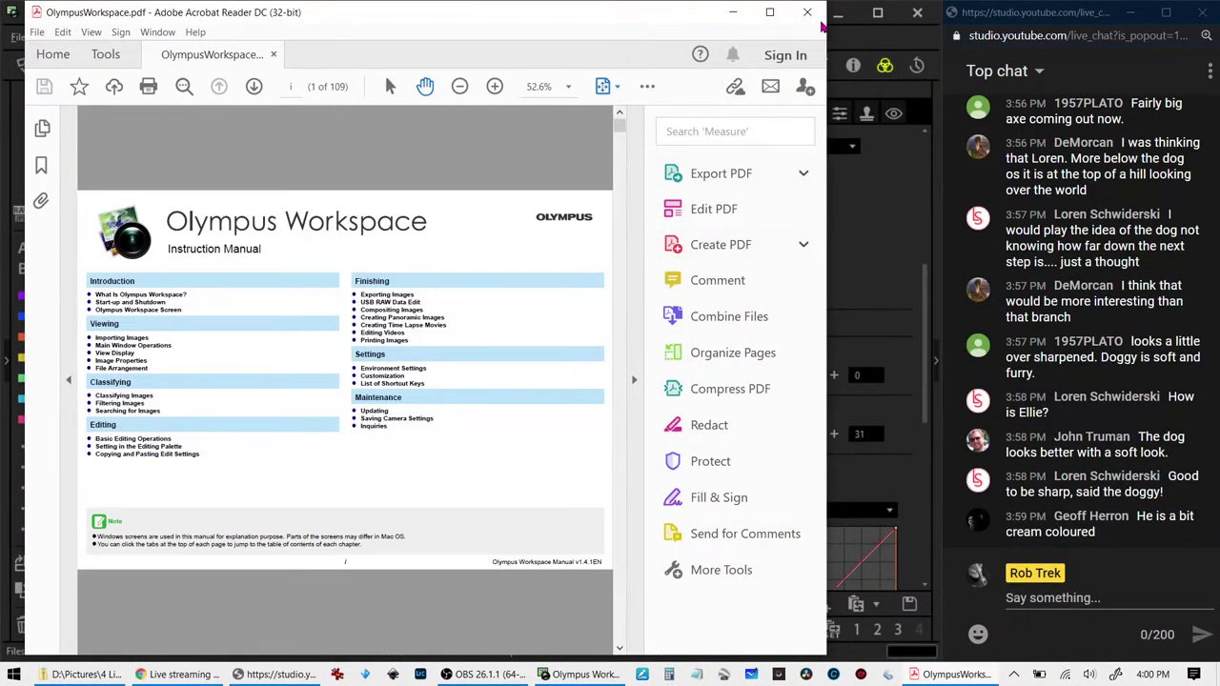
click(810, 13)
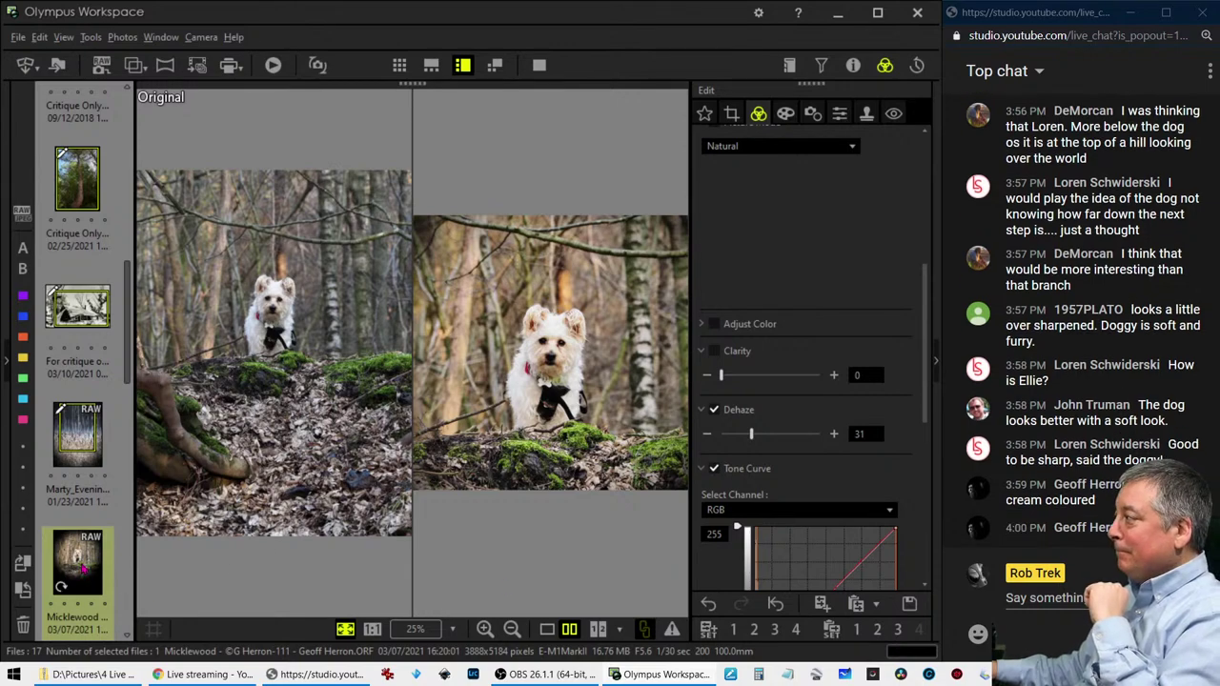
Open the amphitheatre stairs photo in single view and briefly check its shooting info
scroll(84, 567, down, 2)
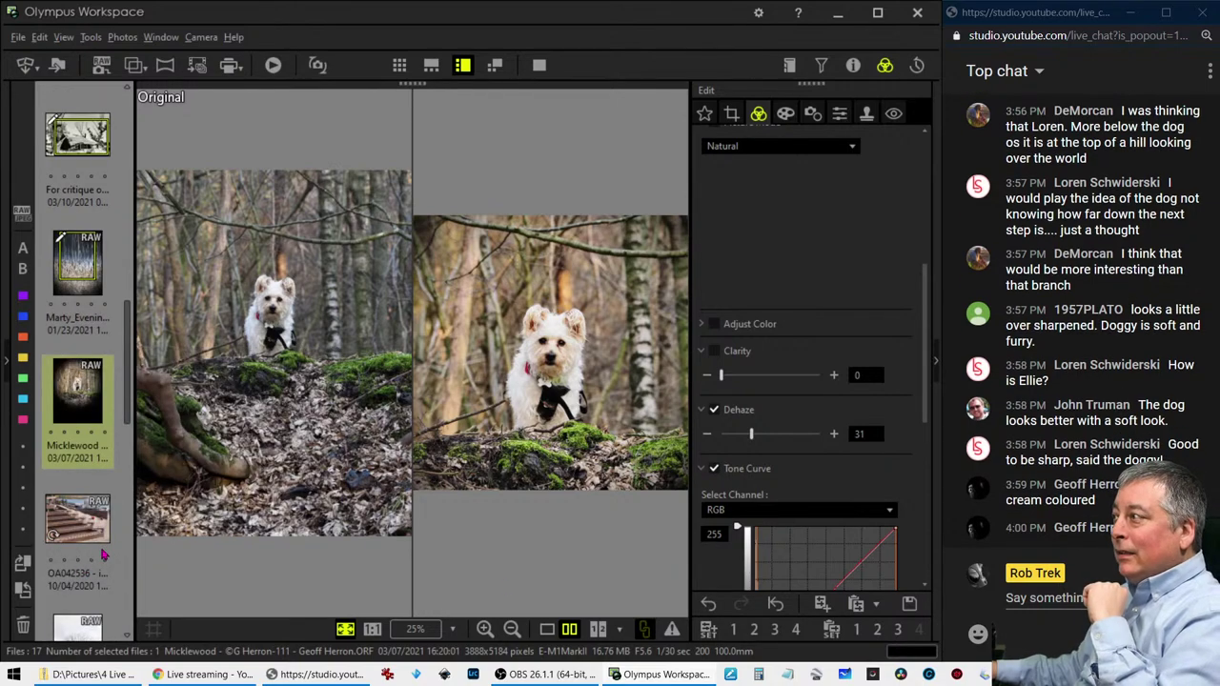
click(83, 565)
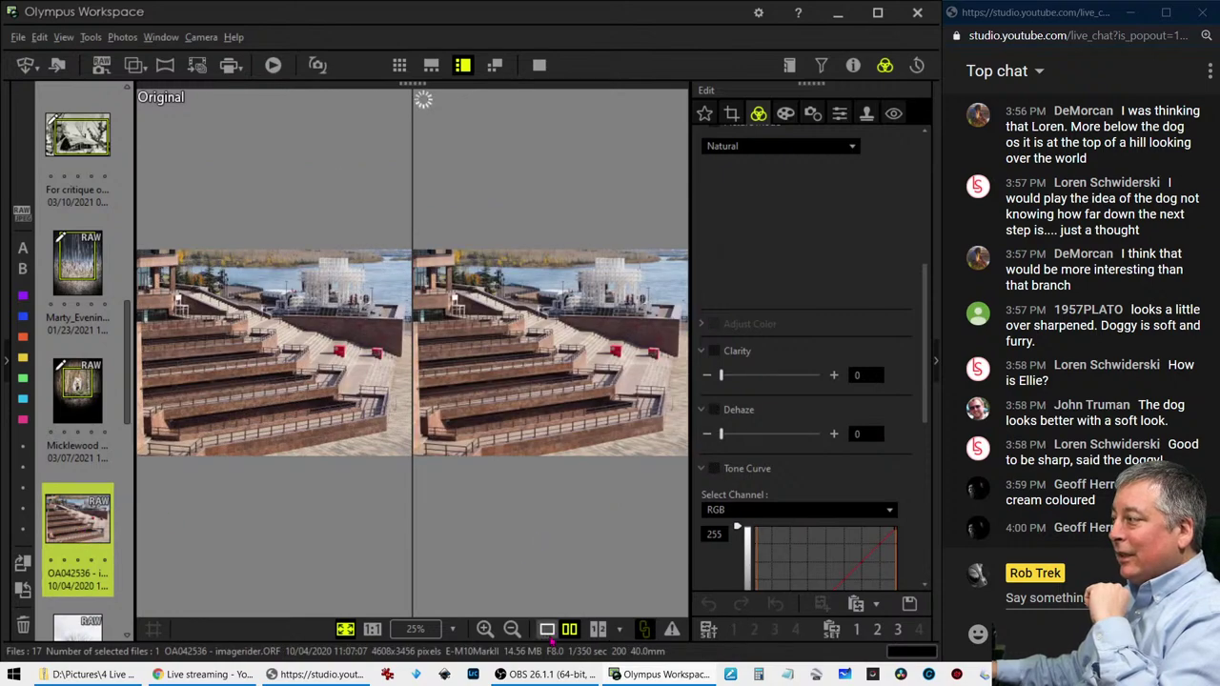
click(549, 634)
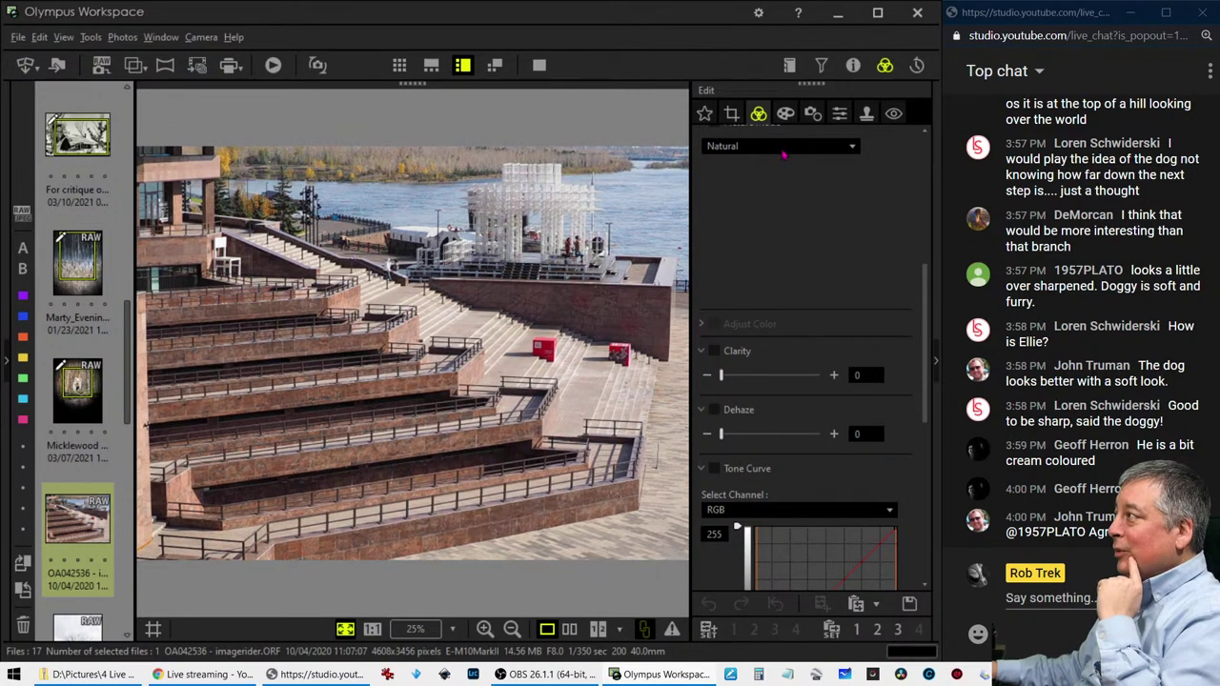
click(851, 65)
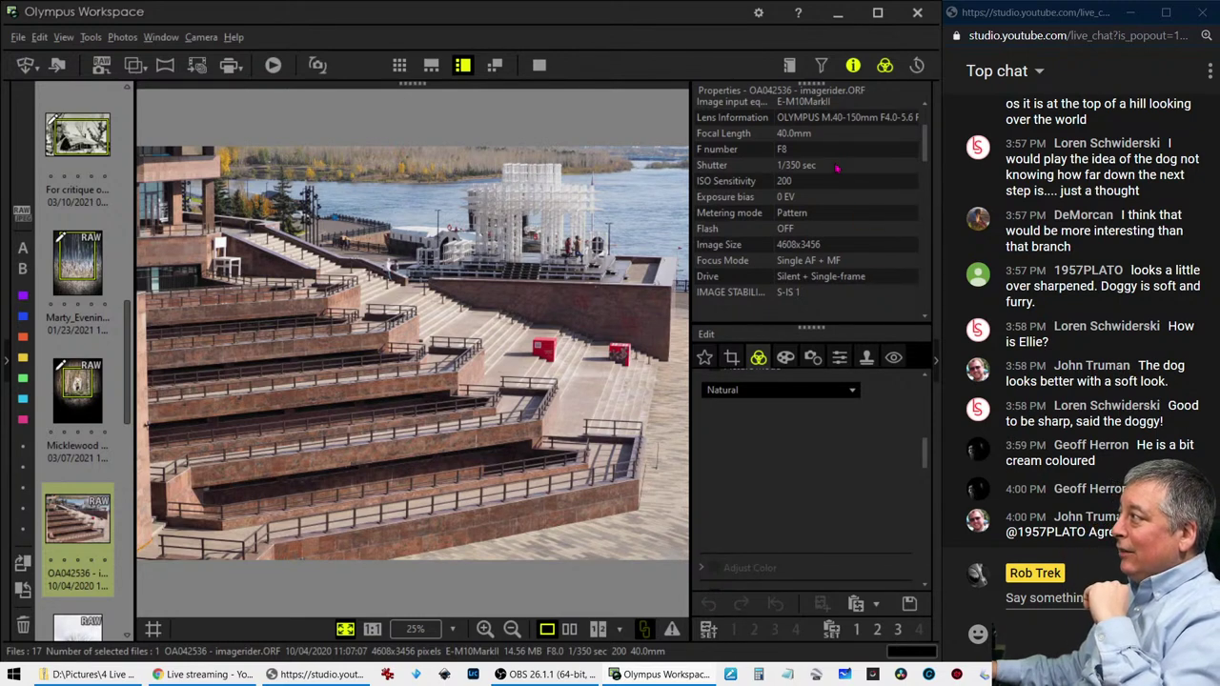
click(854, 65)
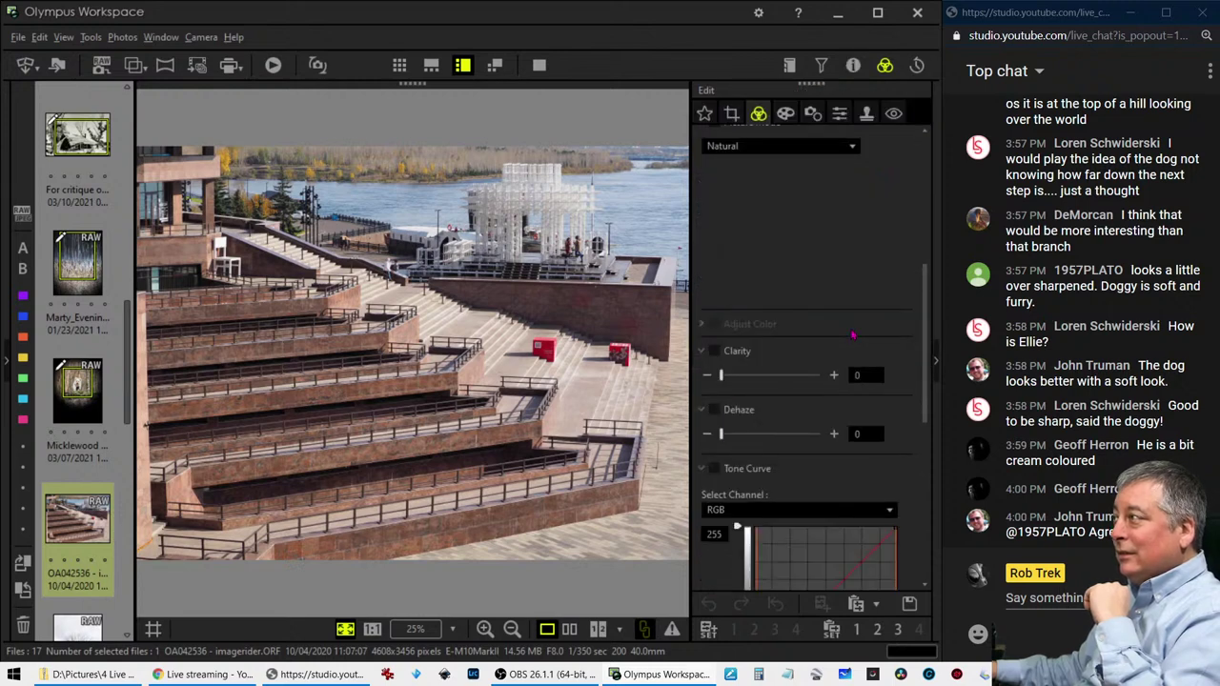
scroll(848, 324, up, 3)
scroll(838, 309, up, 3)
scroll(827, 298, up, 1)
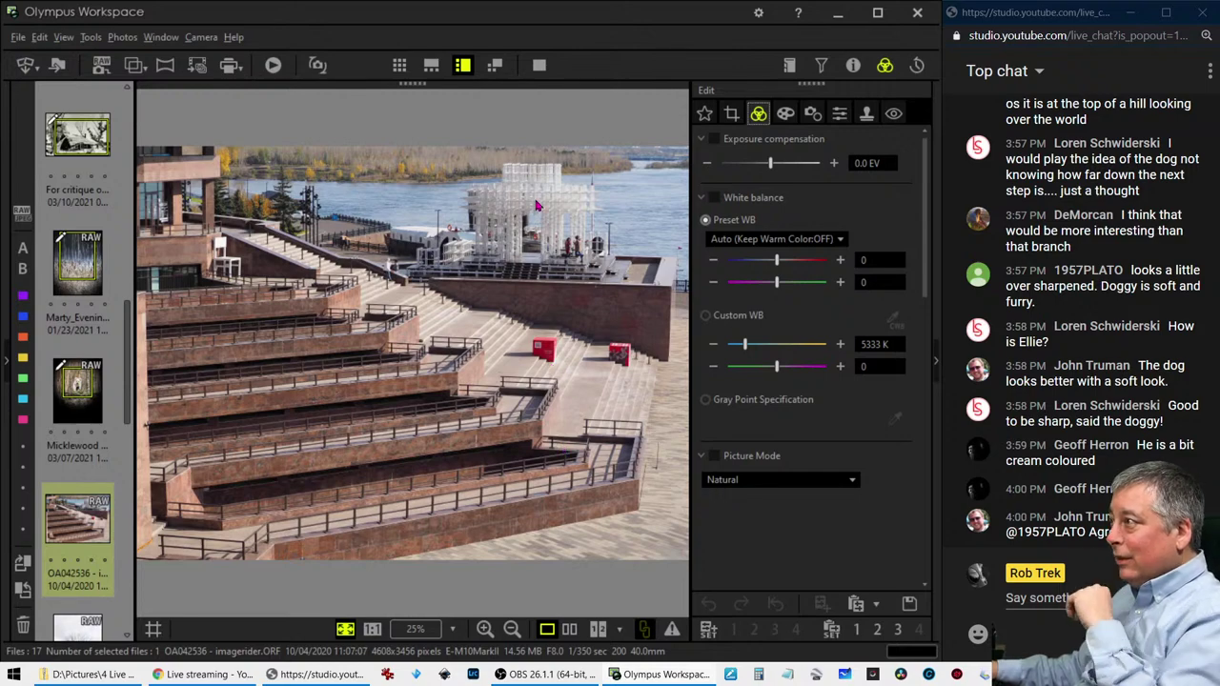
scroll(537, 205, up, 1)
scroll(534, 197, down, 1)
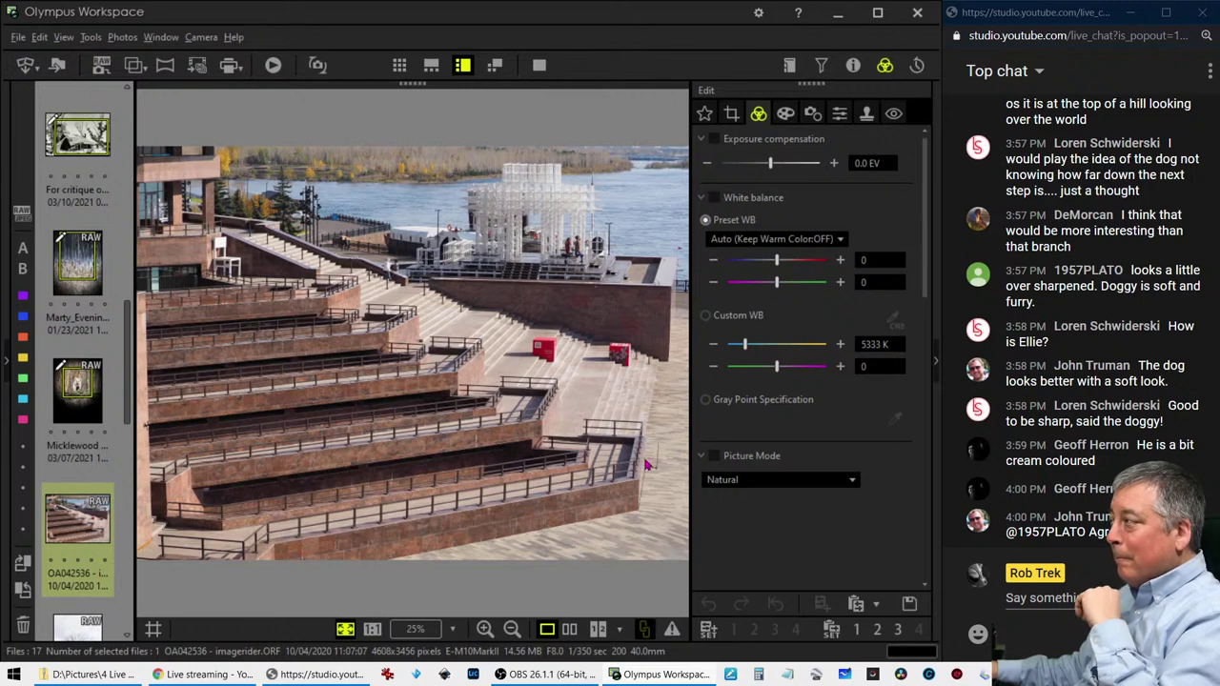
Choose the 4:3 crop ratio and undo the earlier crop adjustment
click(732, 113)
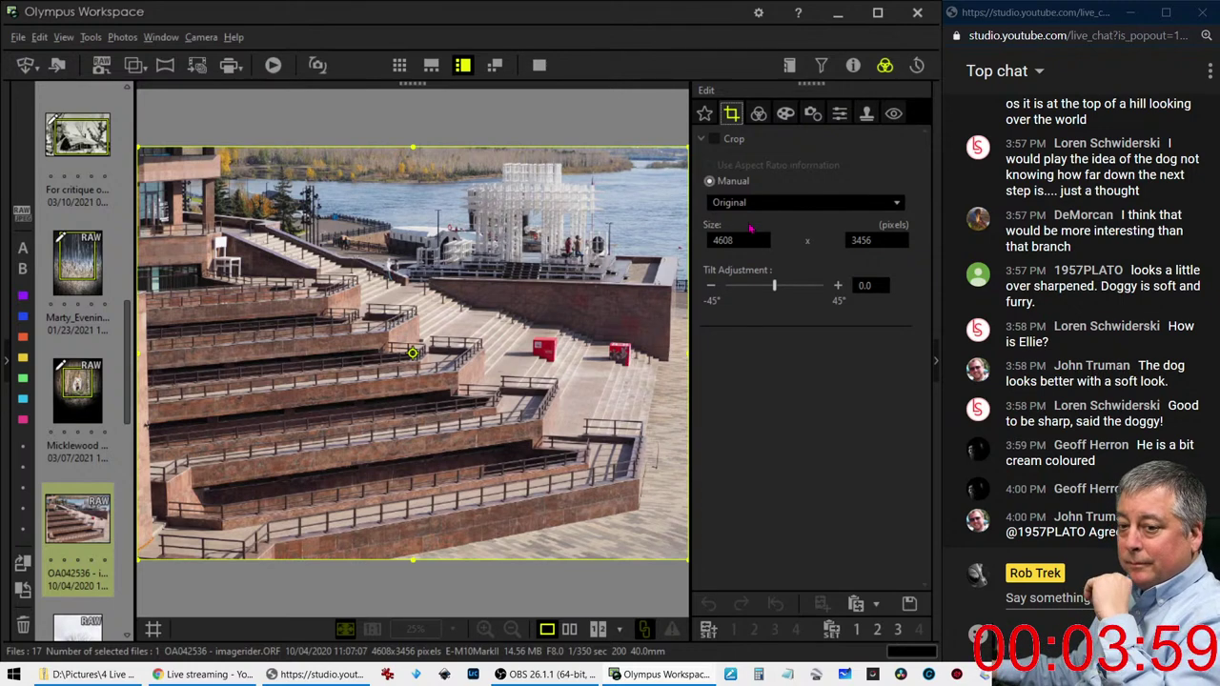
click(756, 206)
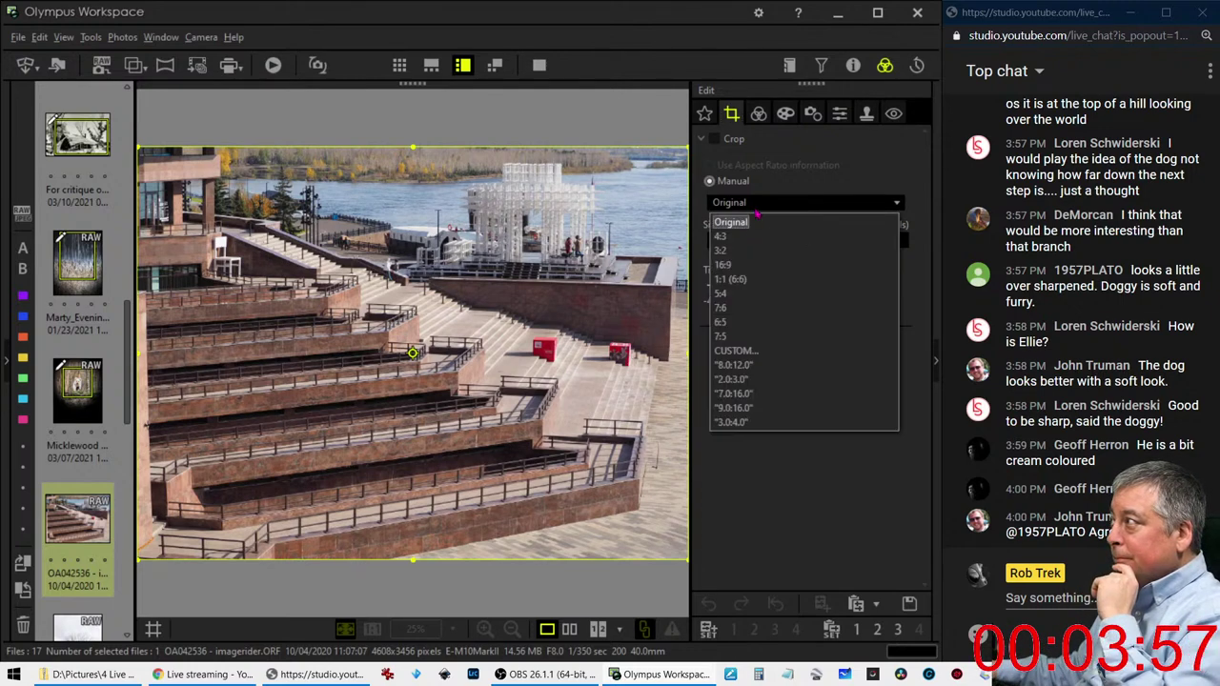
click(727, 235)
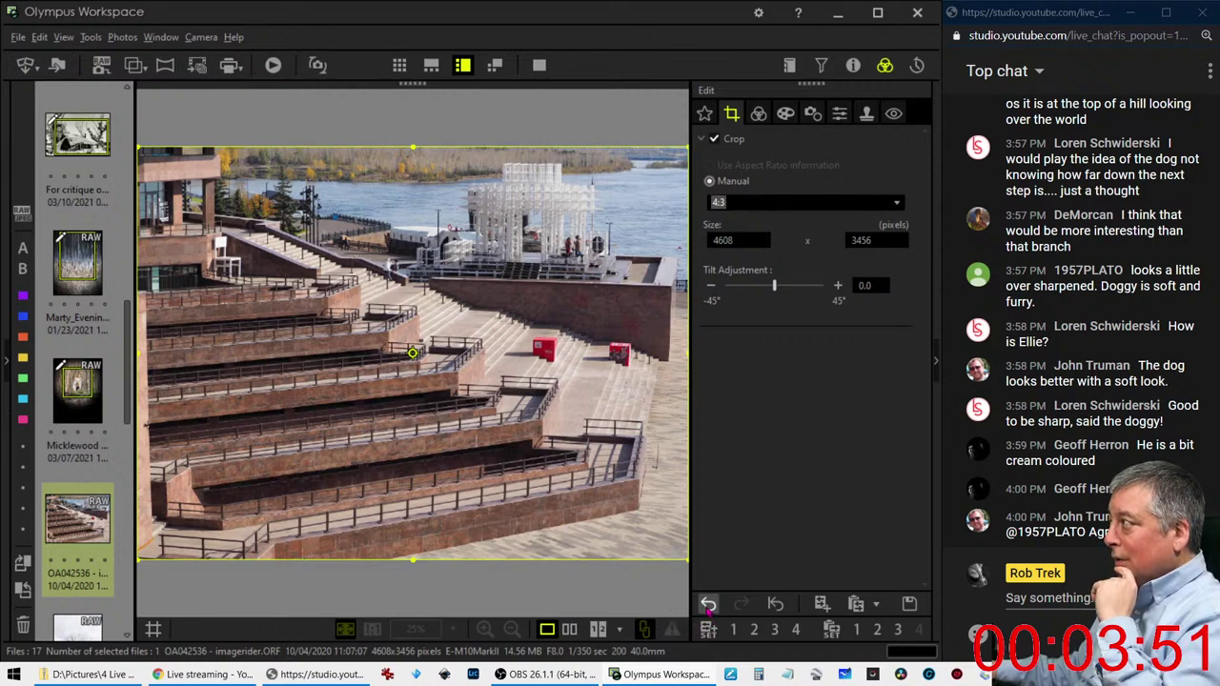
click(709, 606)
Resize and centre the 4:3 crop on the steps at about 2786 × 2088 pixels, and apply it
mouse_move(685, 558)
mouse_down()
mouse_move(593, 474)
mouse_move(576, 475)
mouse_up()
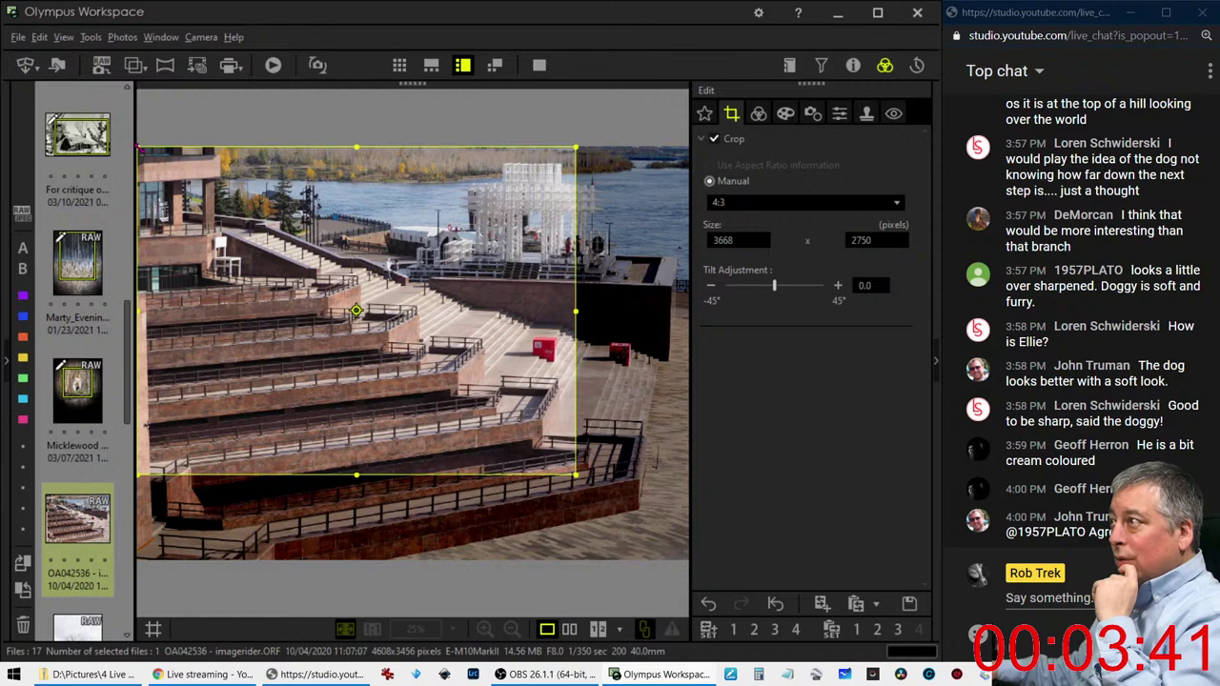
drag(139, 148, 271, 243)
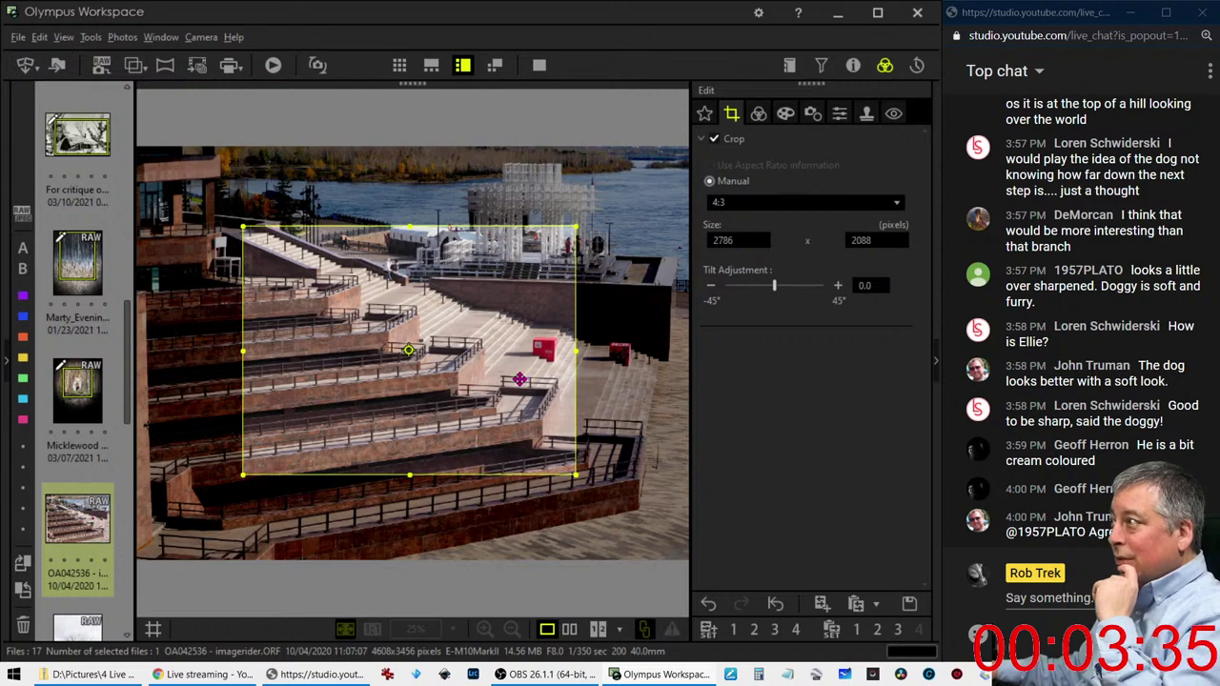
drag(520, 379, 553, 372)
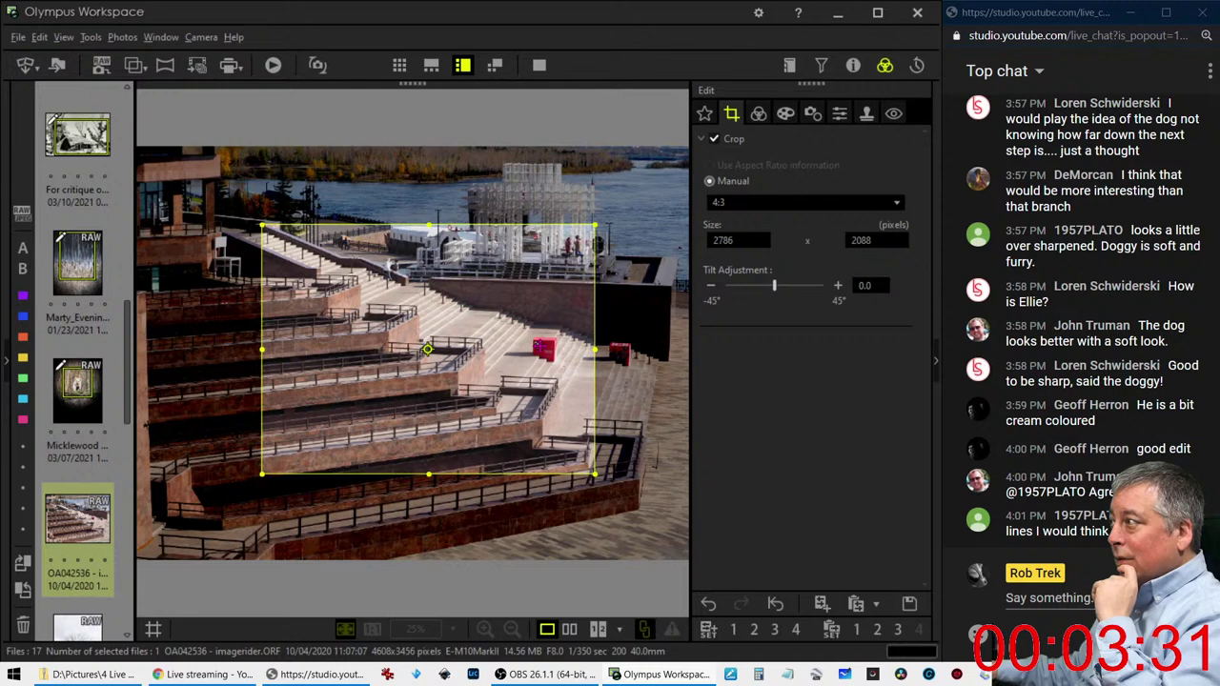
drag(553, 373, 554, 328)
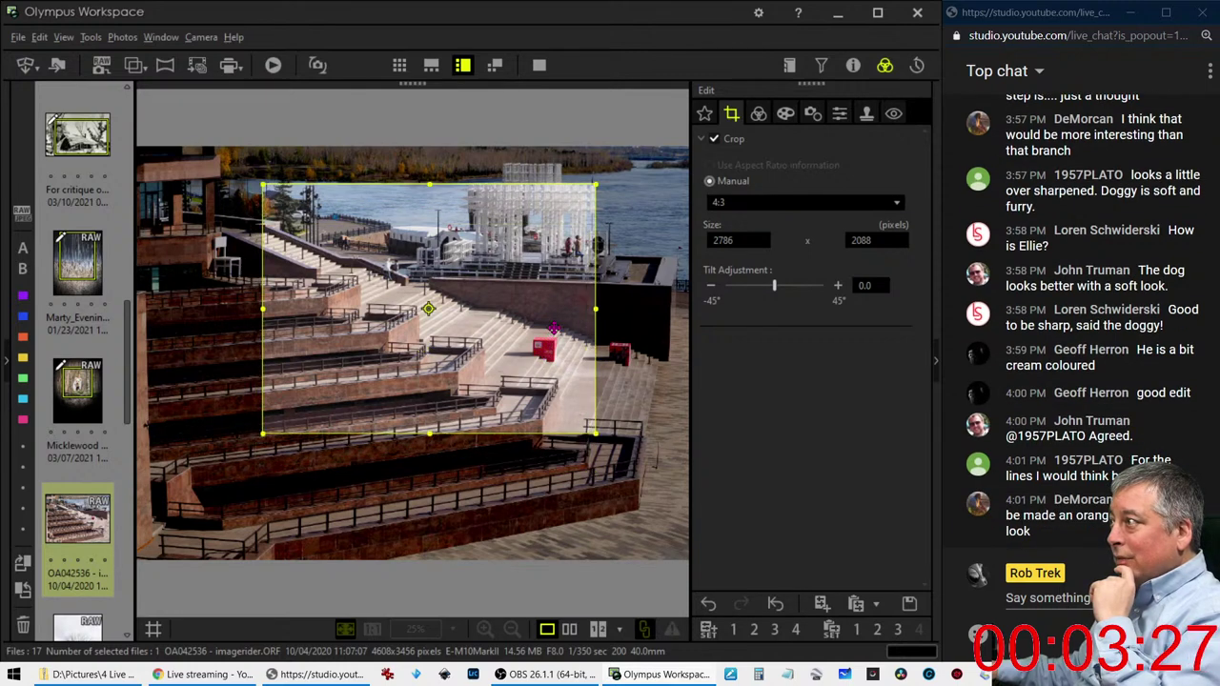
click(740, 116)
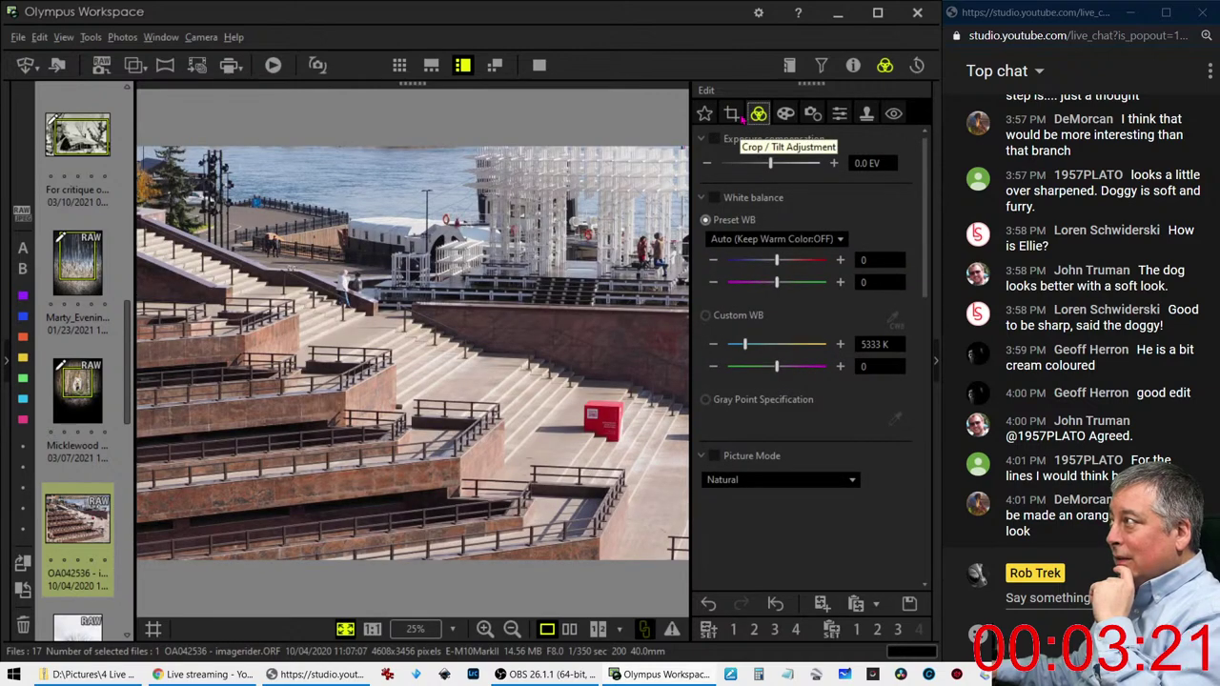
Nudge the 4:3 crop frame over the stairs and preview it
click(741, 115)
mouse_move(386, 359)
mouse_down()
mouse_move(391, 328)
mouse_move(411, 347)
mouse_up()
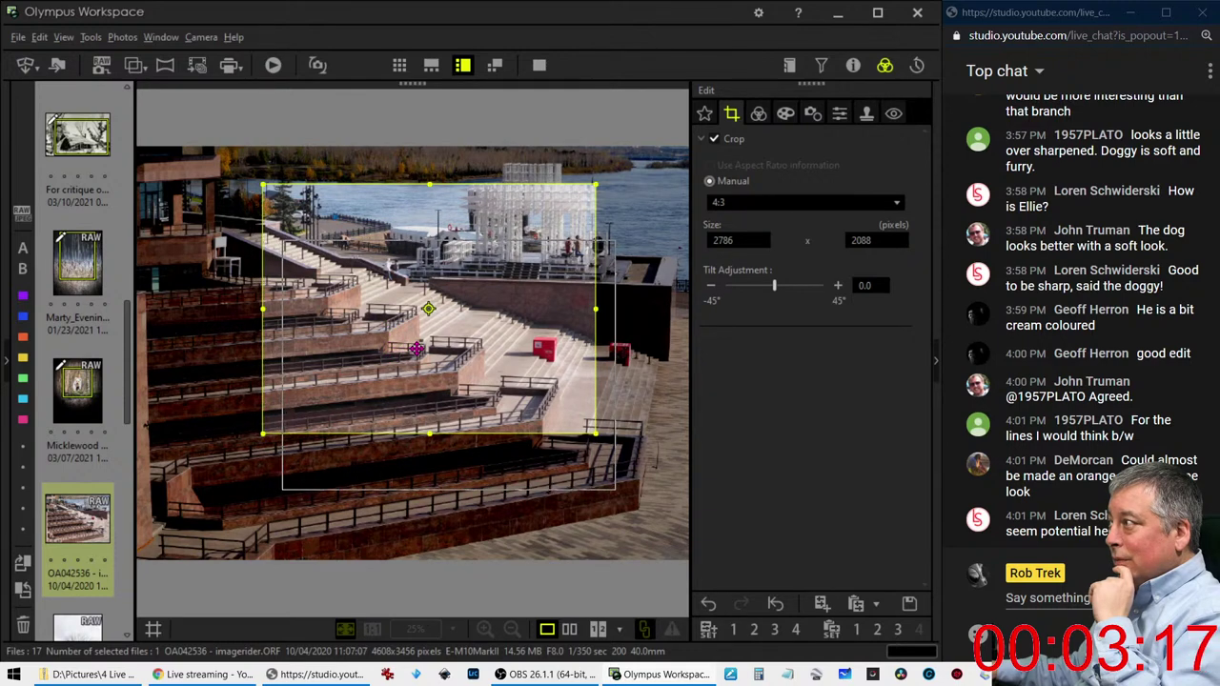
drag(412, 347, 413, 337)
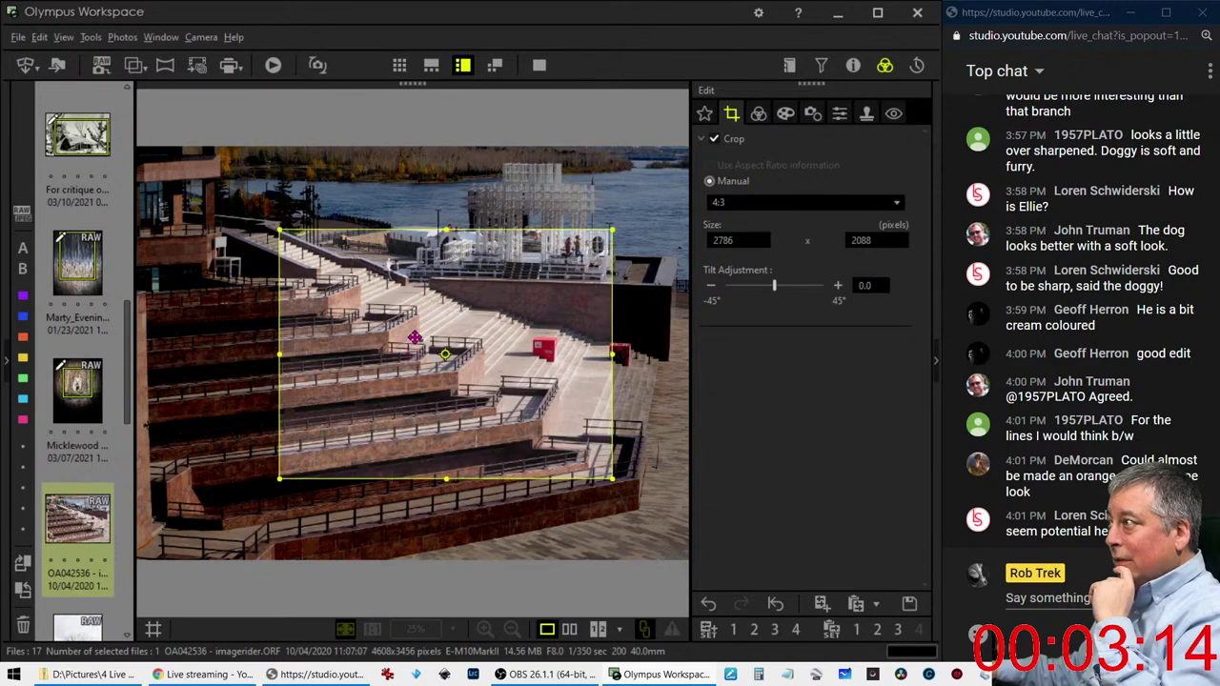
click(758, 113)
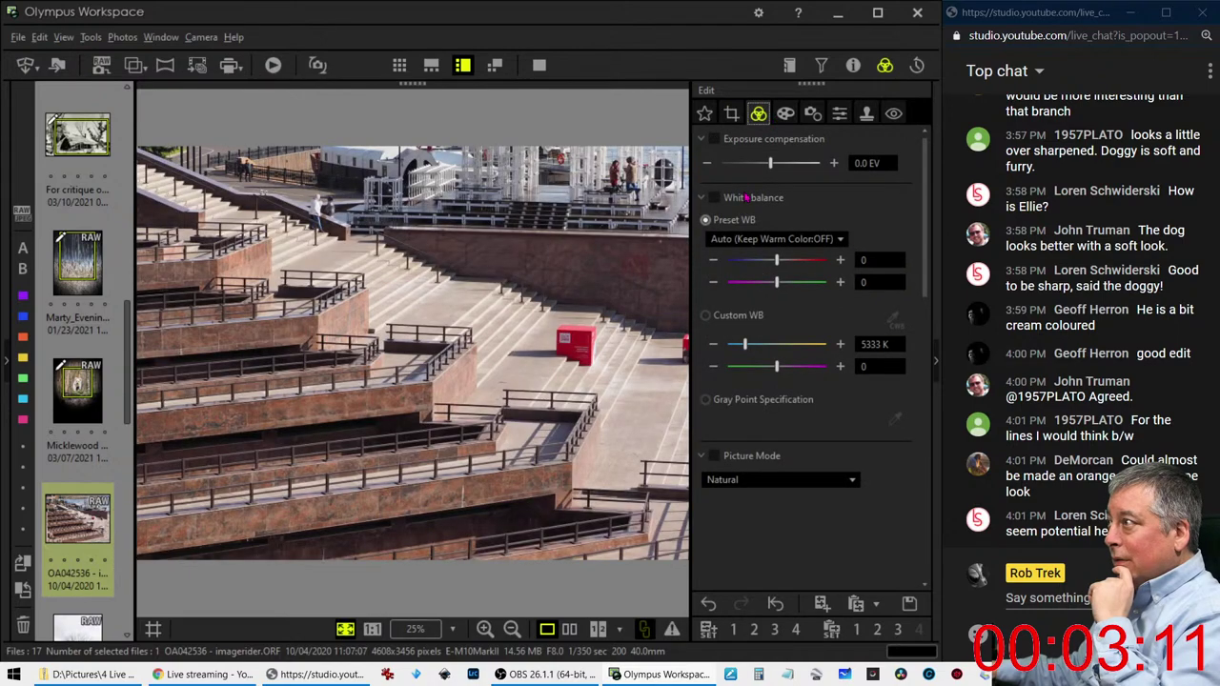
Widen the crop toward the left, re-centre it, apply it and check it zoomed in
click(731, 113)
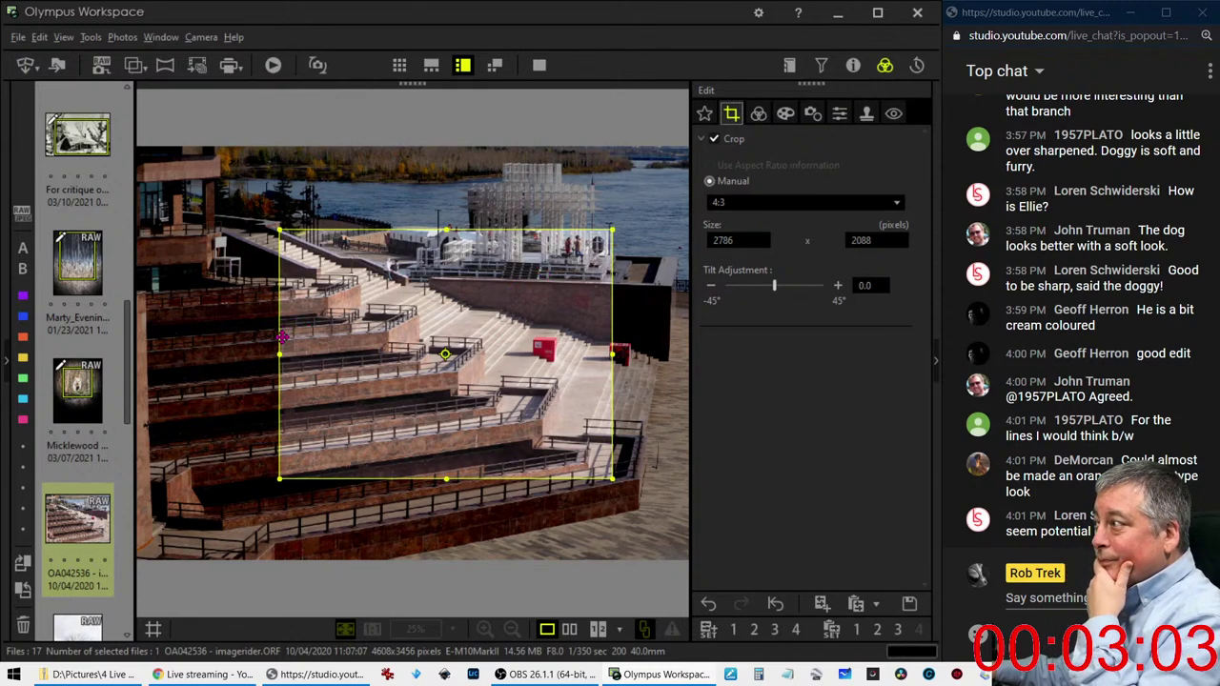
drag(282, 341, 270, 354)
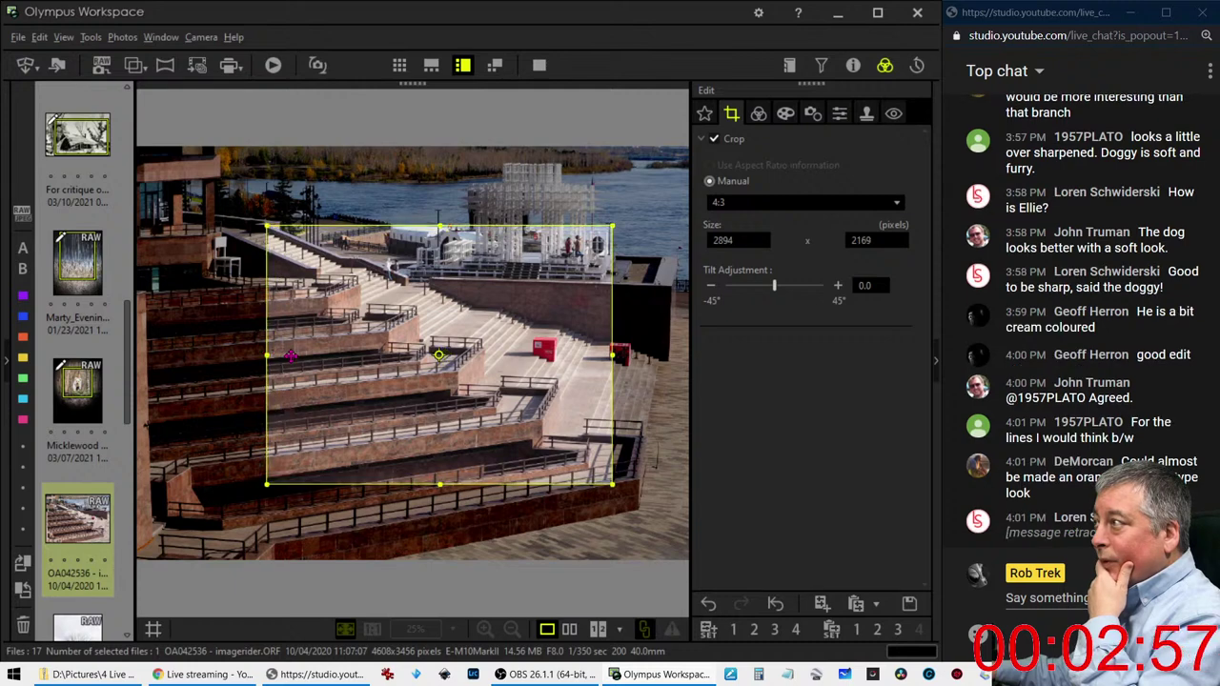
drag(330, 365, 356, 367)
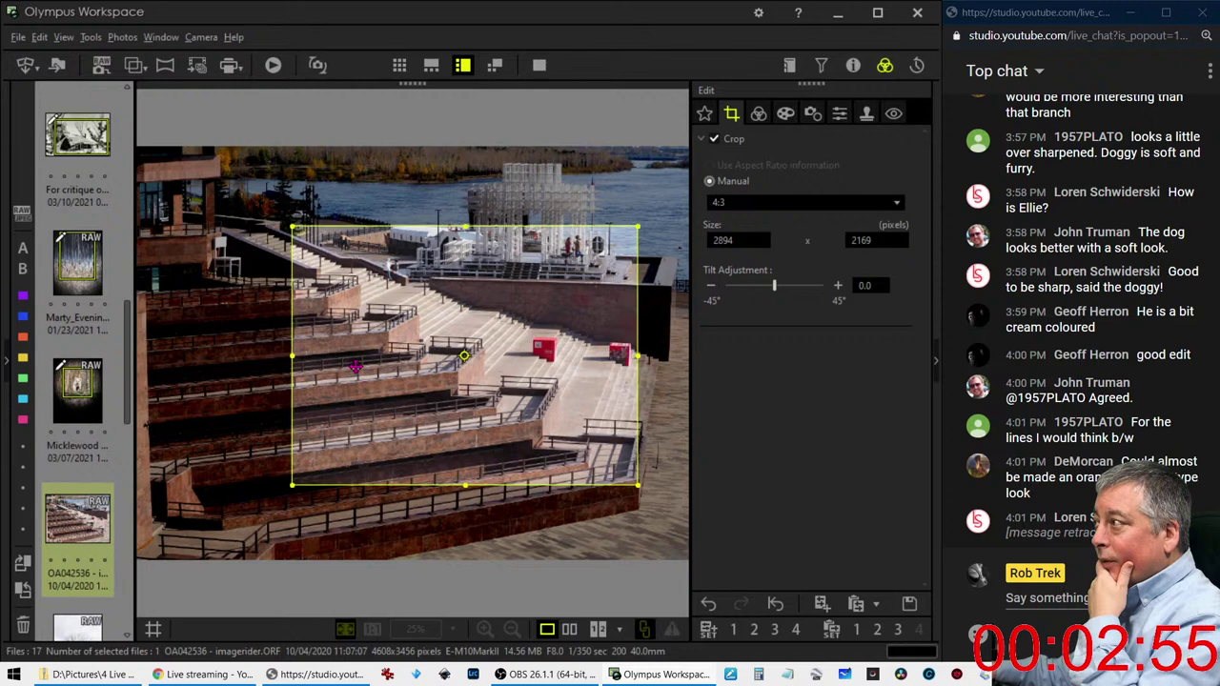
mouse_move(356, 367)
mouse_down()
mouse_move(327, 369)
mouse_move(324, 396)
mouse_move(295, 295)
mouse_move(282, 295)
mouse_up()
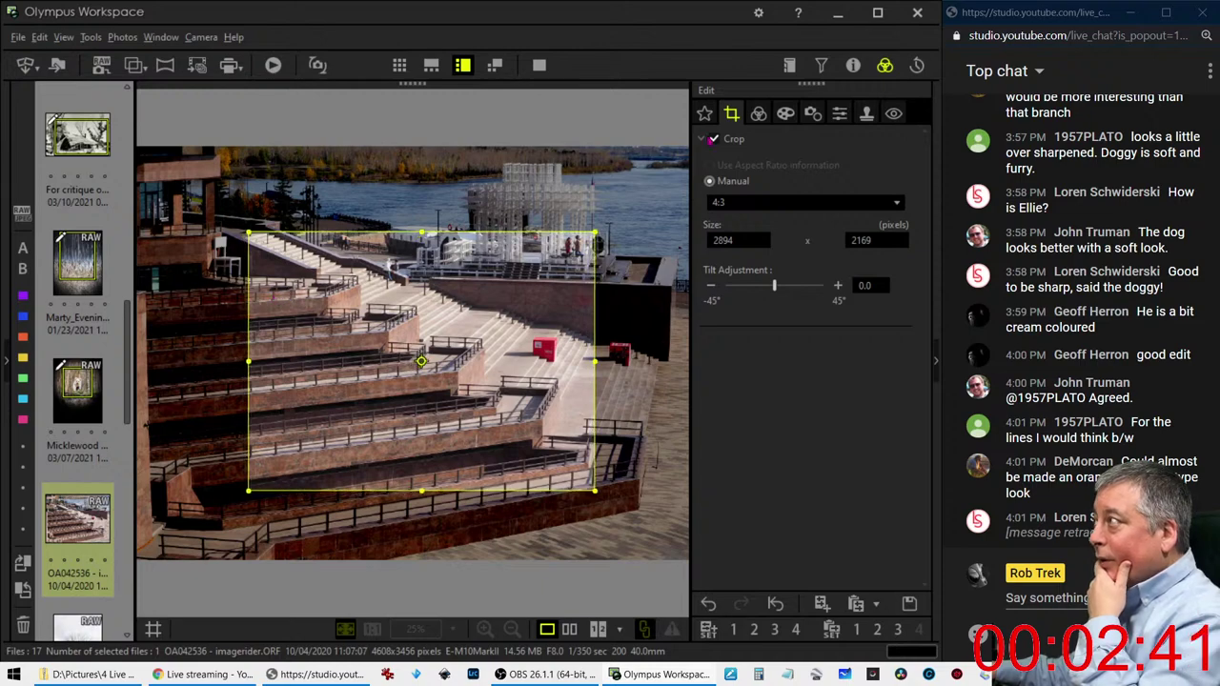
click(758, 113)
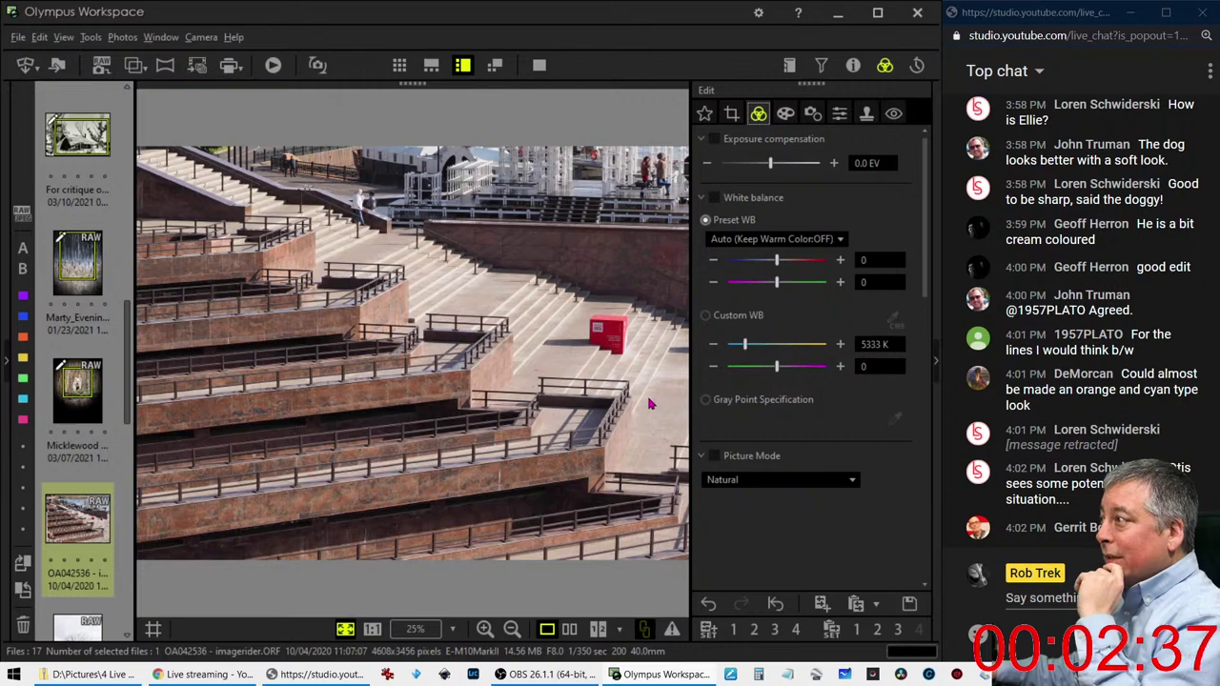
click(401, 229)
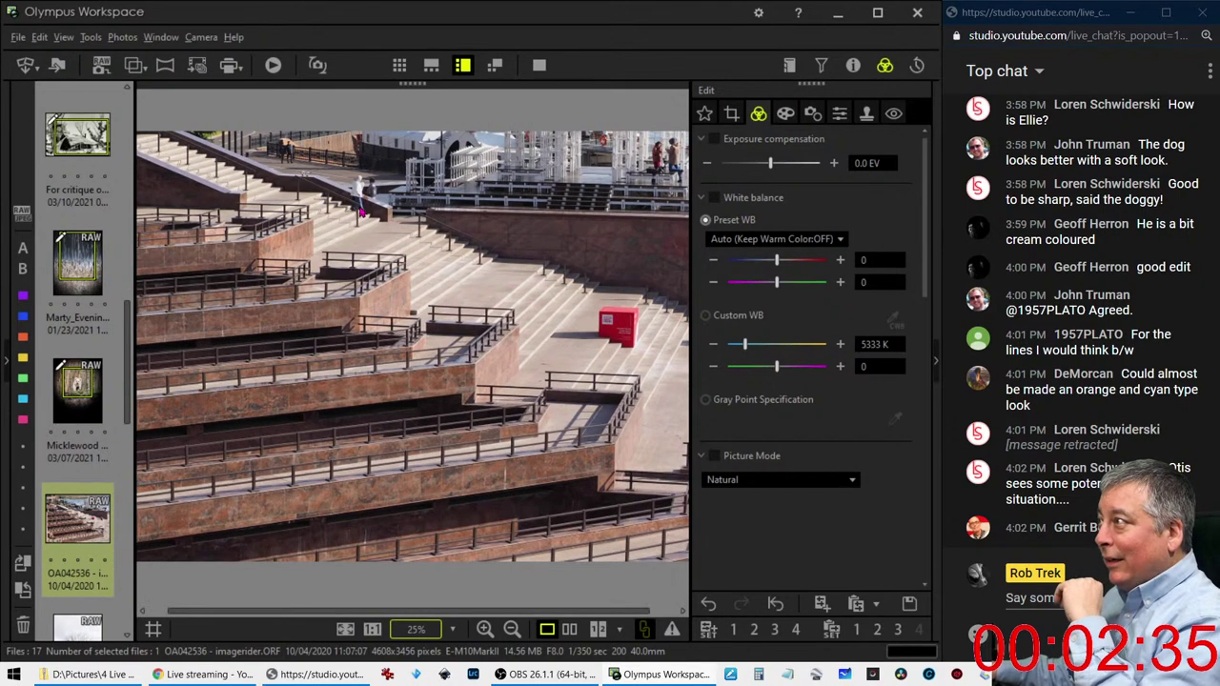
click(358, 203)
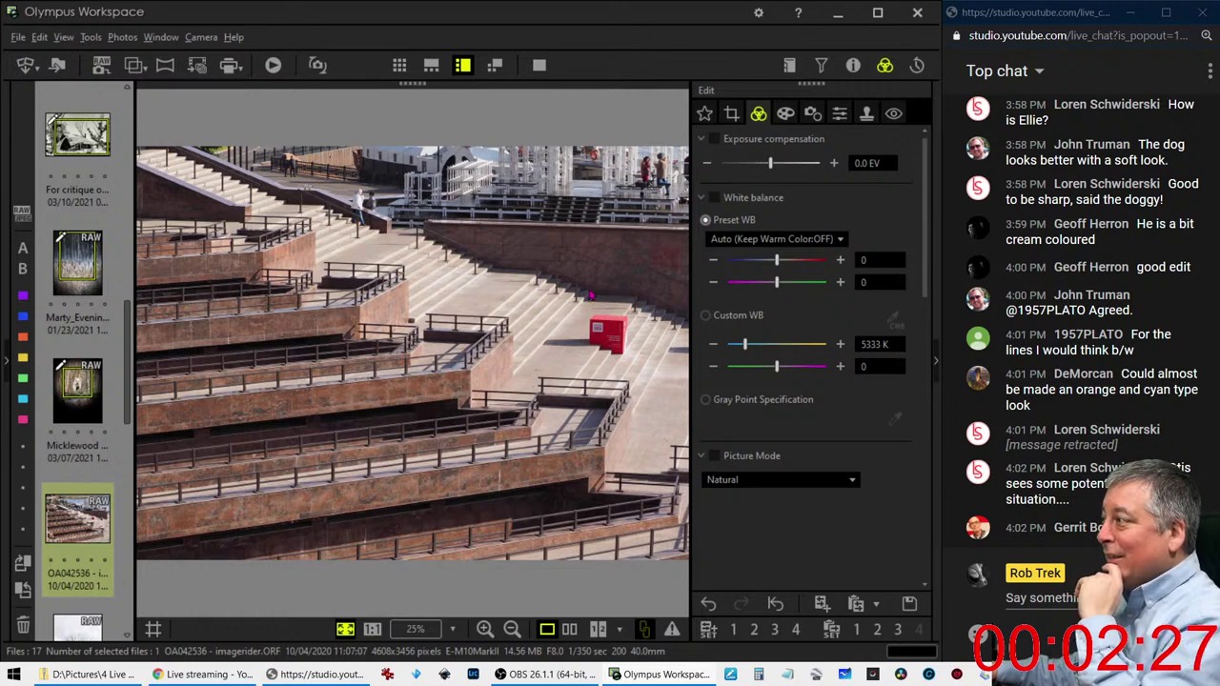
Trim the crop's right edge slightly, settling on about 2912 × 2183 pixels
click(732, 115)
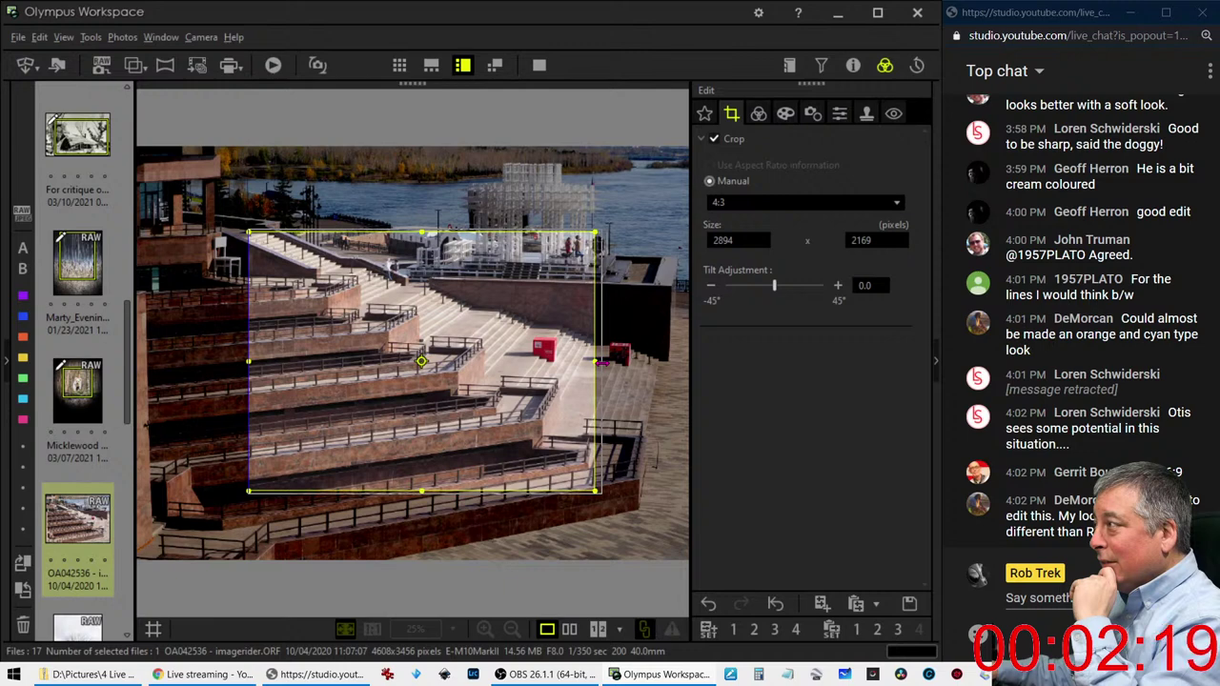
drag(600, 361, 597, 365)
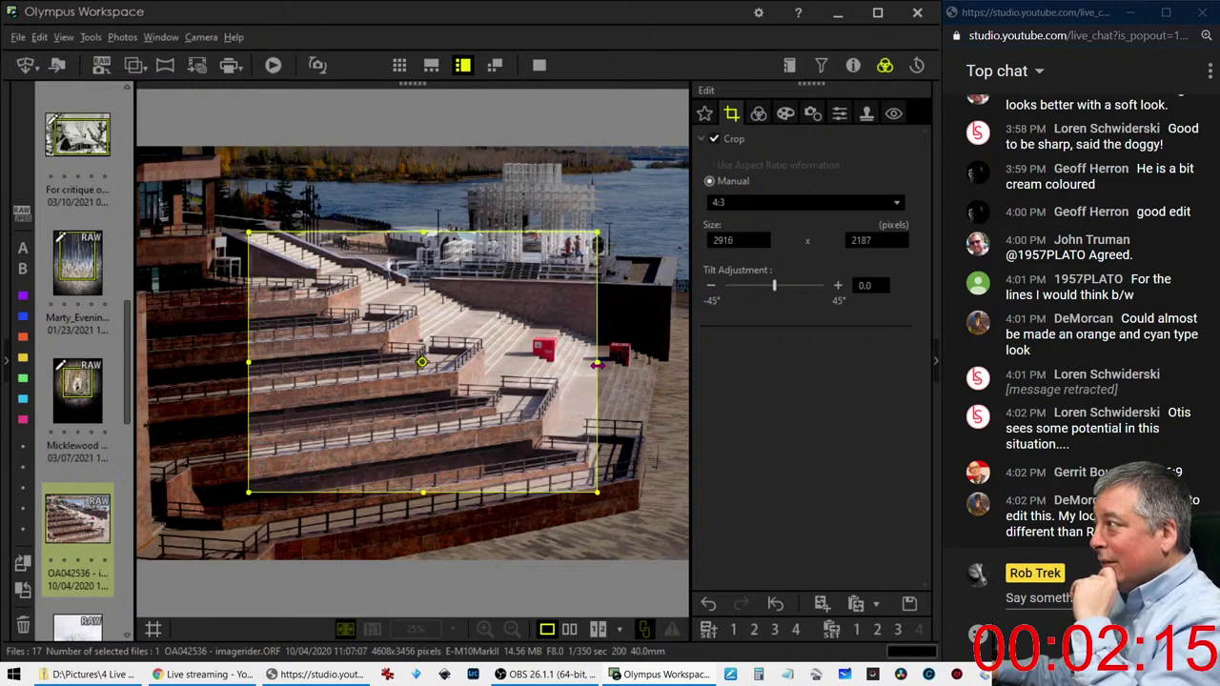
click(759, 113)
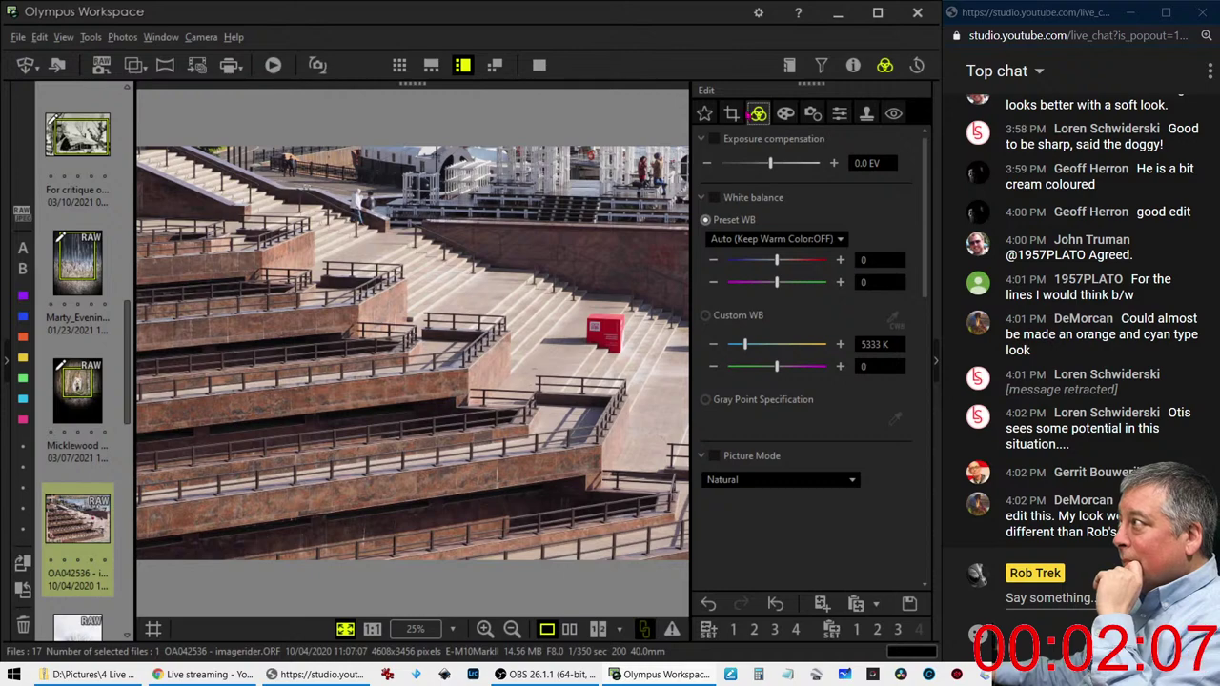
click(734, 114)
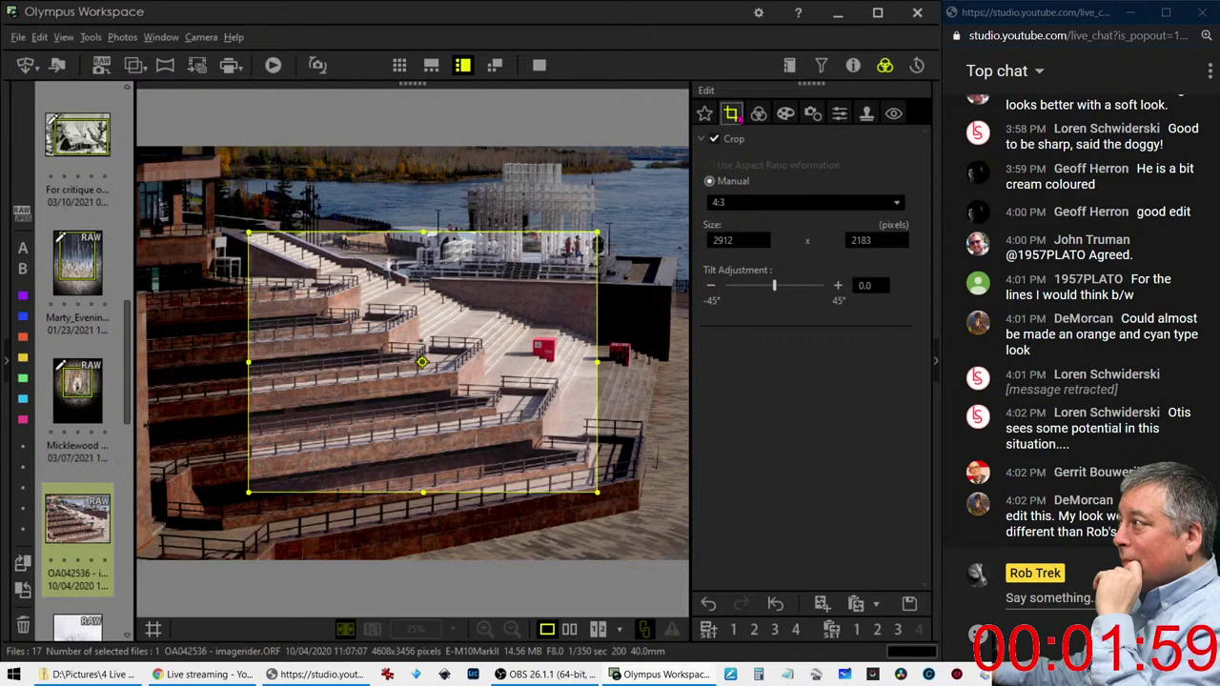
Try a 16:9 crop trimmed from the top and shifted right, and preview it
click(748, 202)
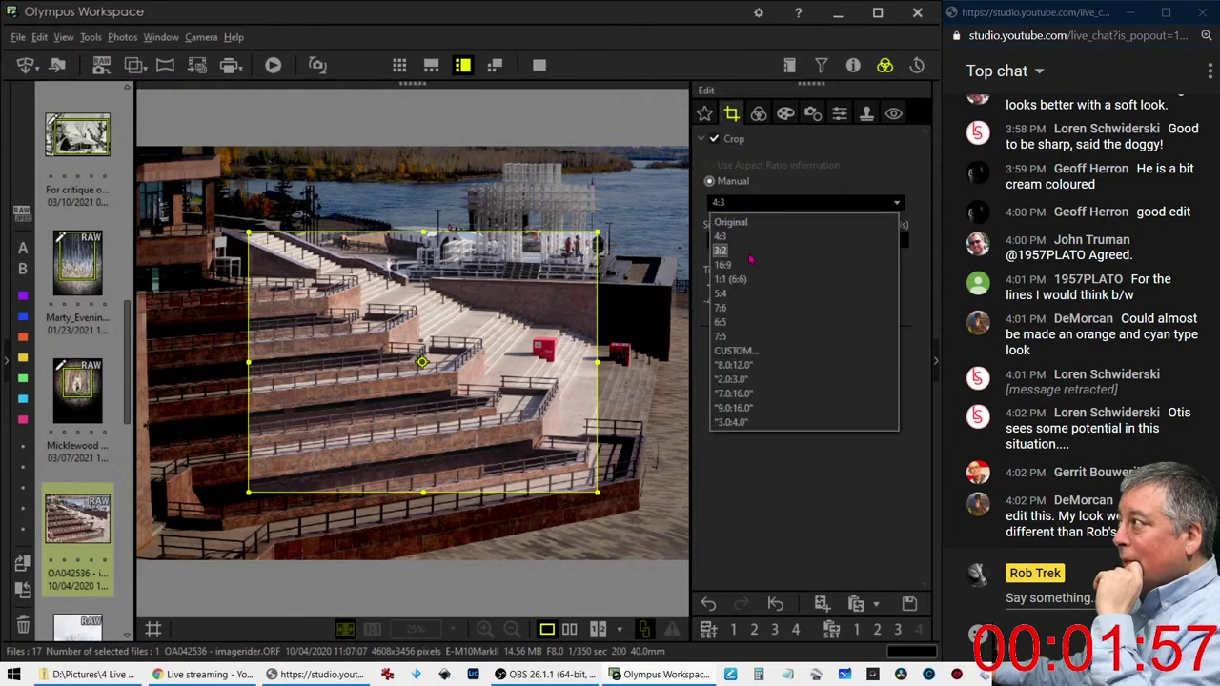
click(750, 266)
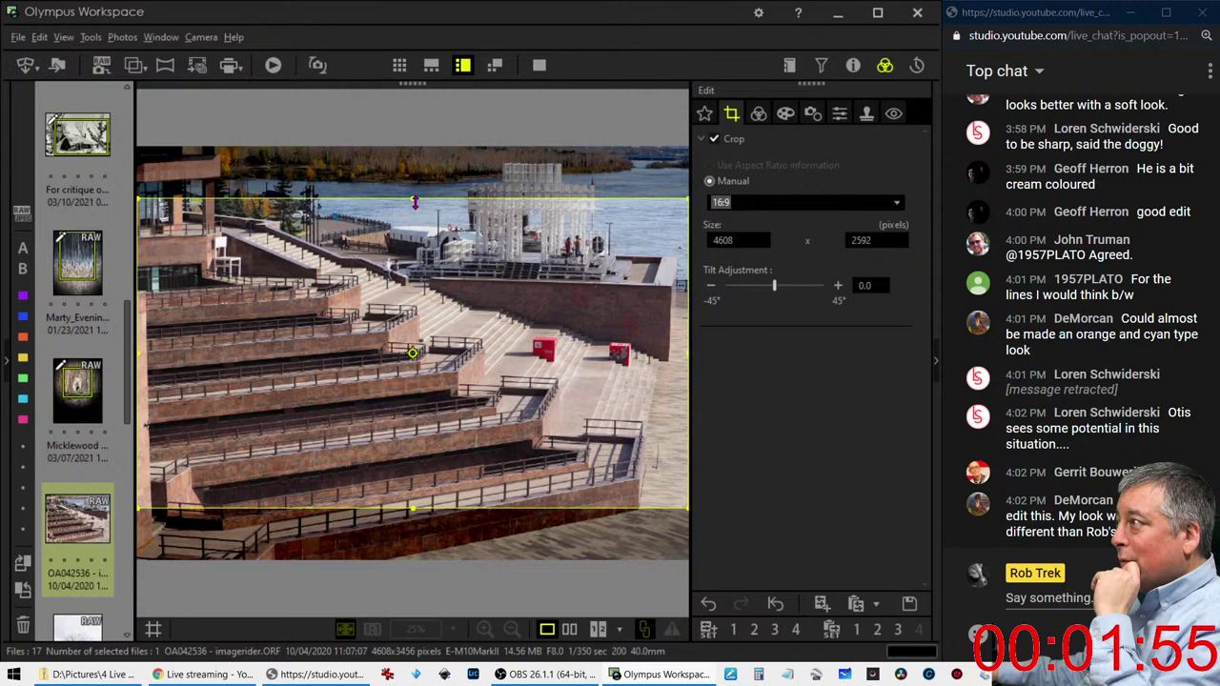
drag(416, 209, 414, 247)
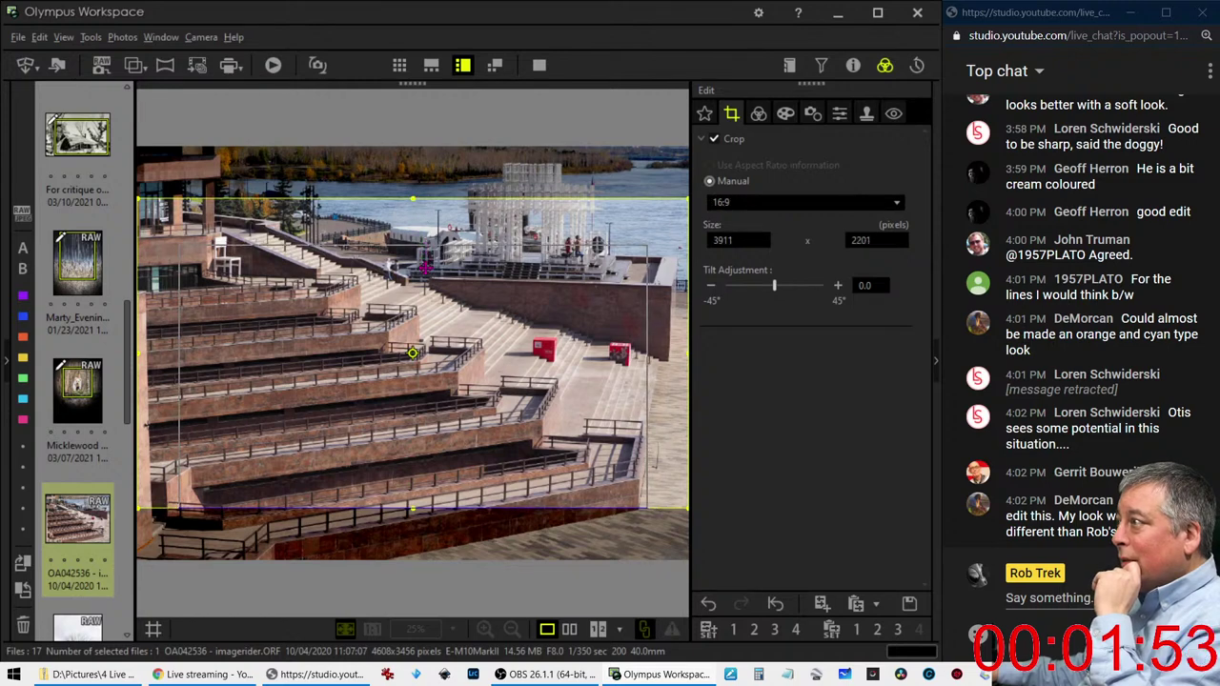
drag(431, 313, 476, 305)
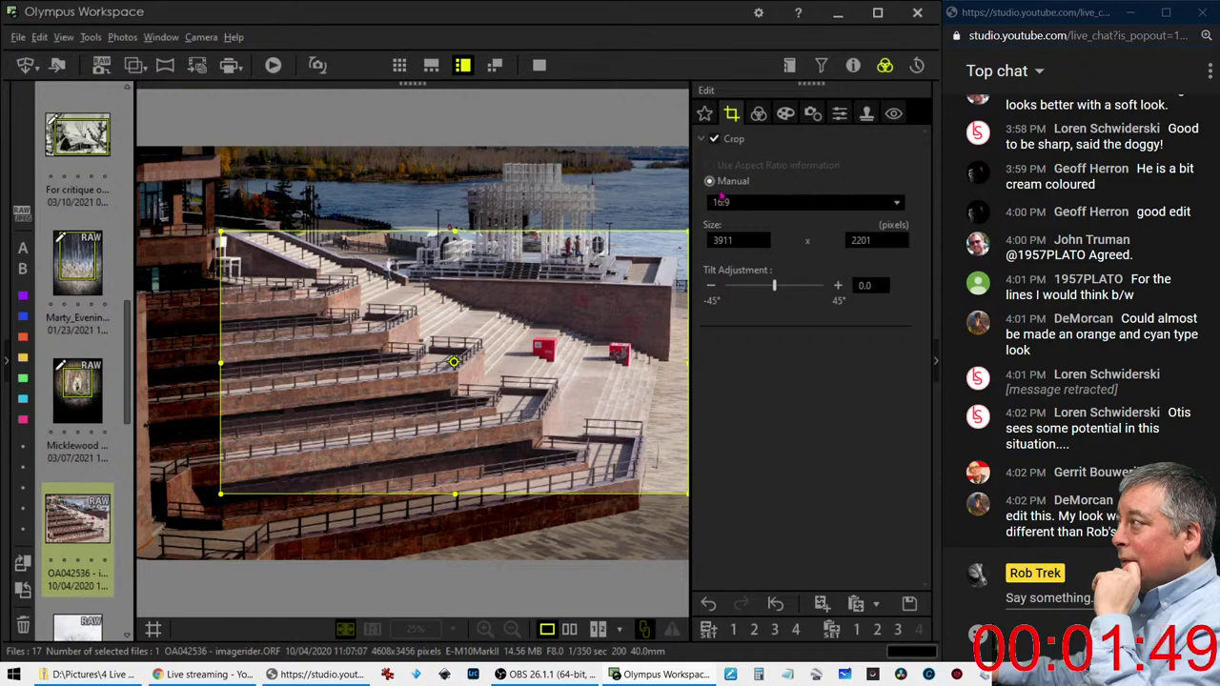
click(759, 116)
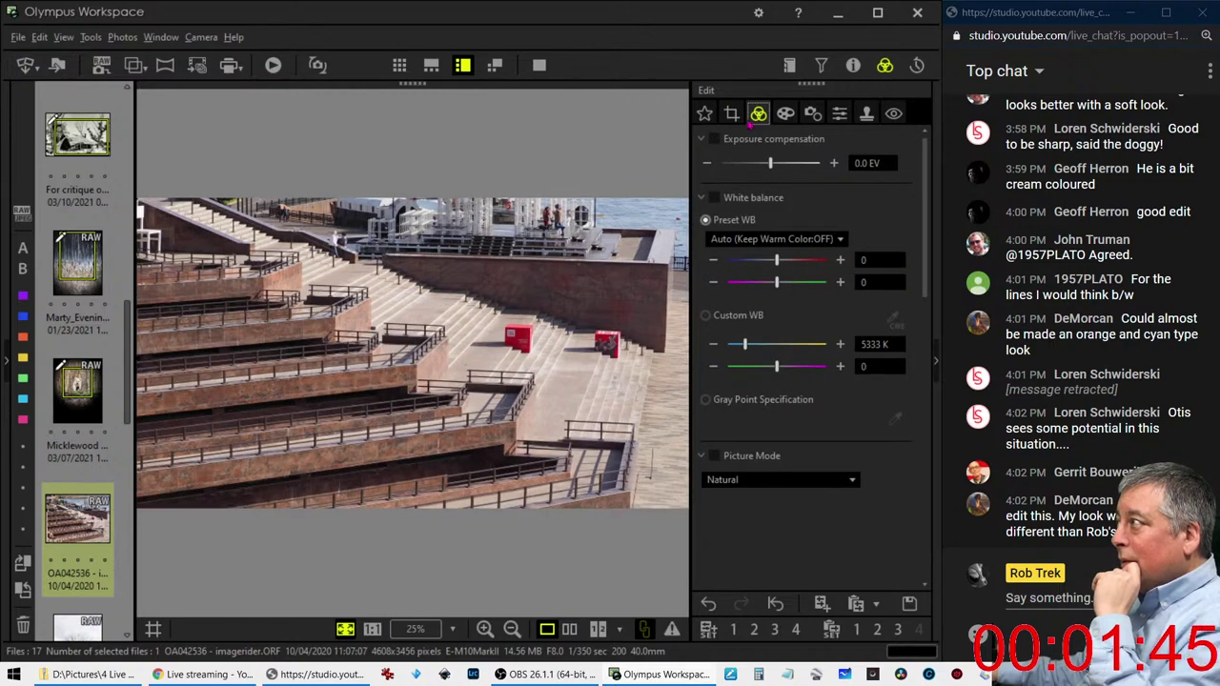
Return to a 4:3 ratio with the top-left corner pulled inward, and apply it
click(732, 116)
click(801, 202)
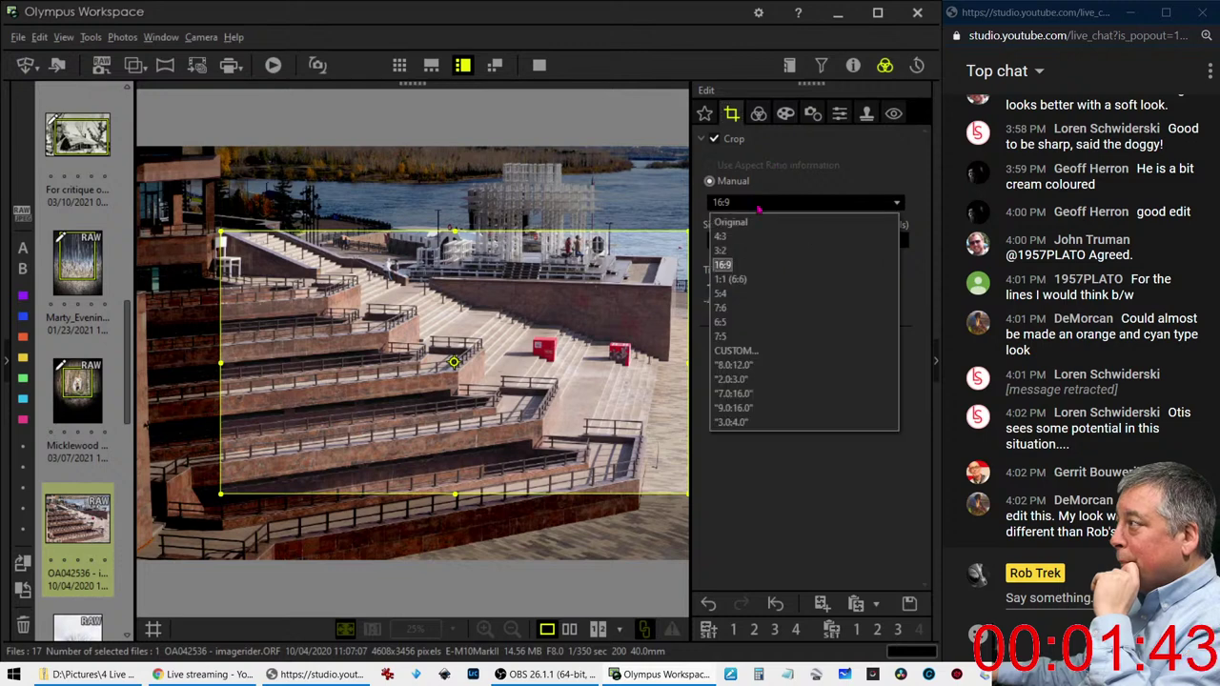
click(729, 236)
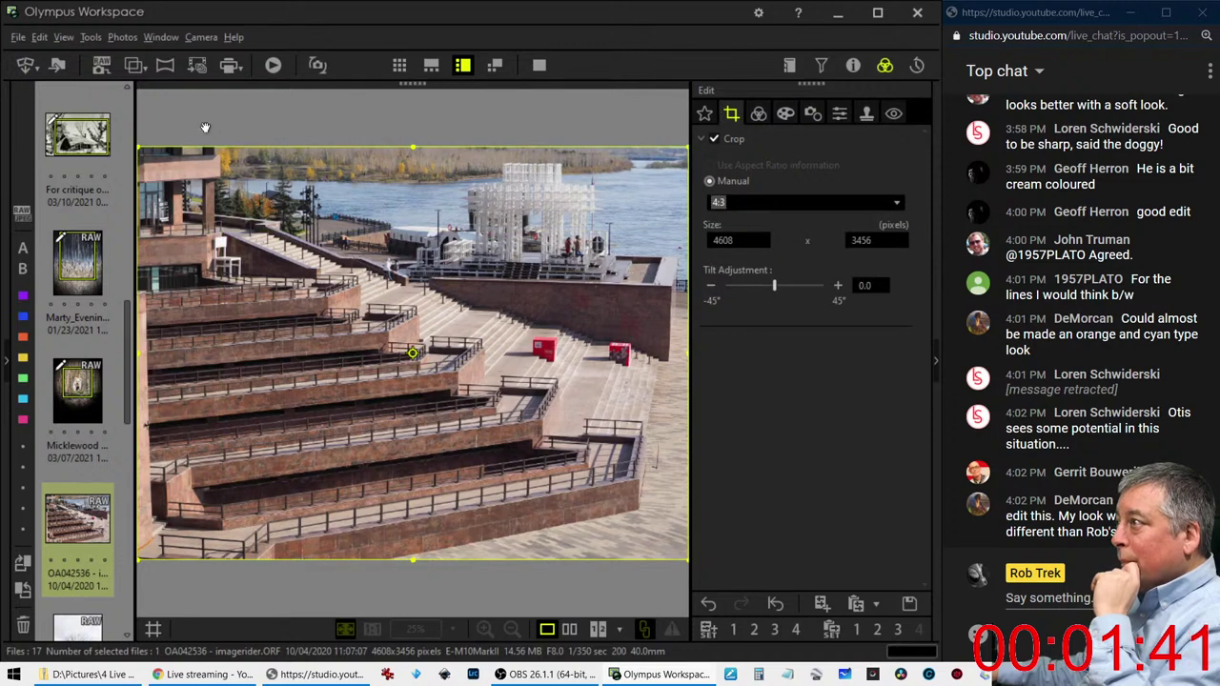
drag(139, 148, 221, 257)
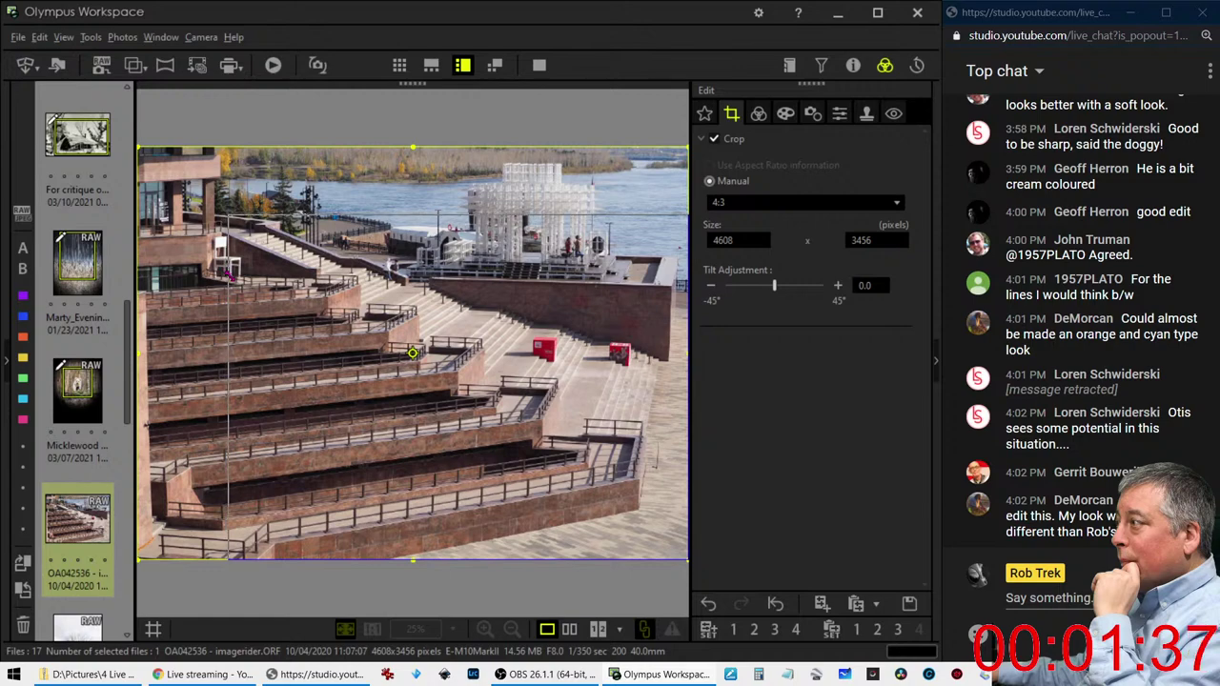
drag(216, 205, 230, 217)
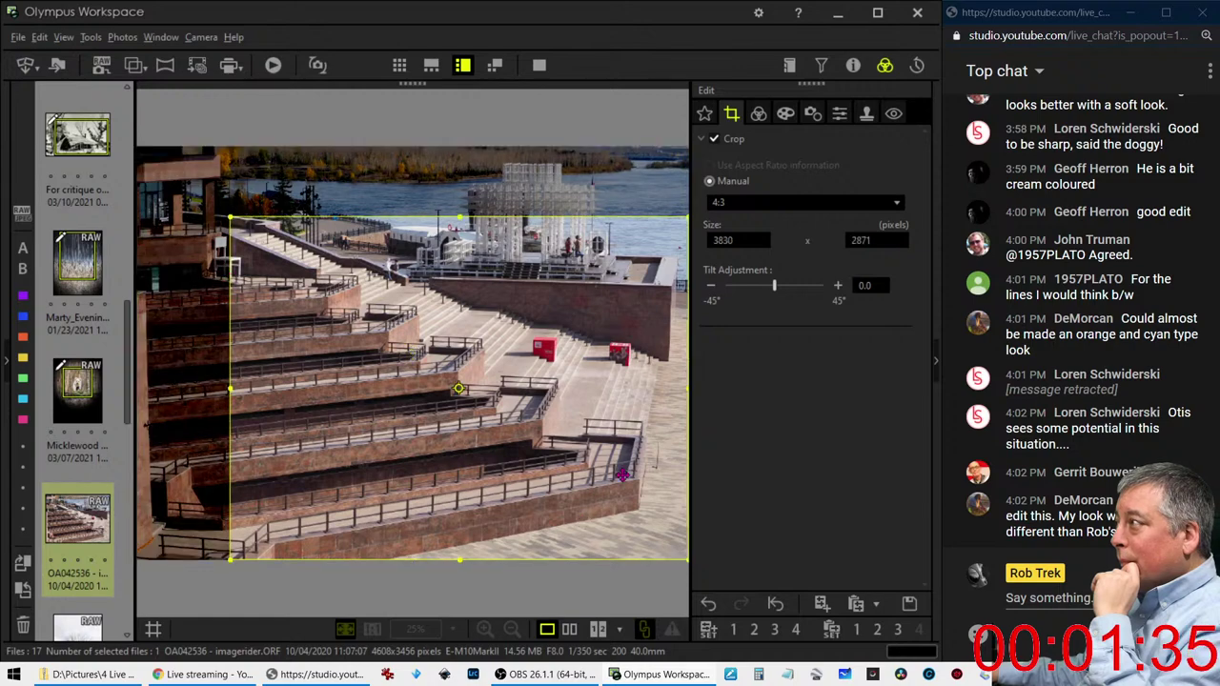
click(760, 114)
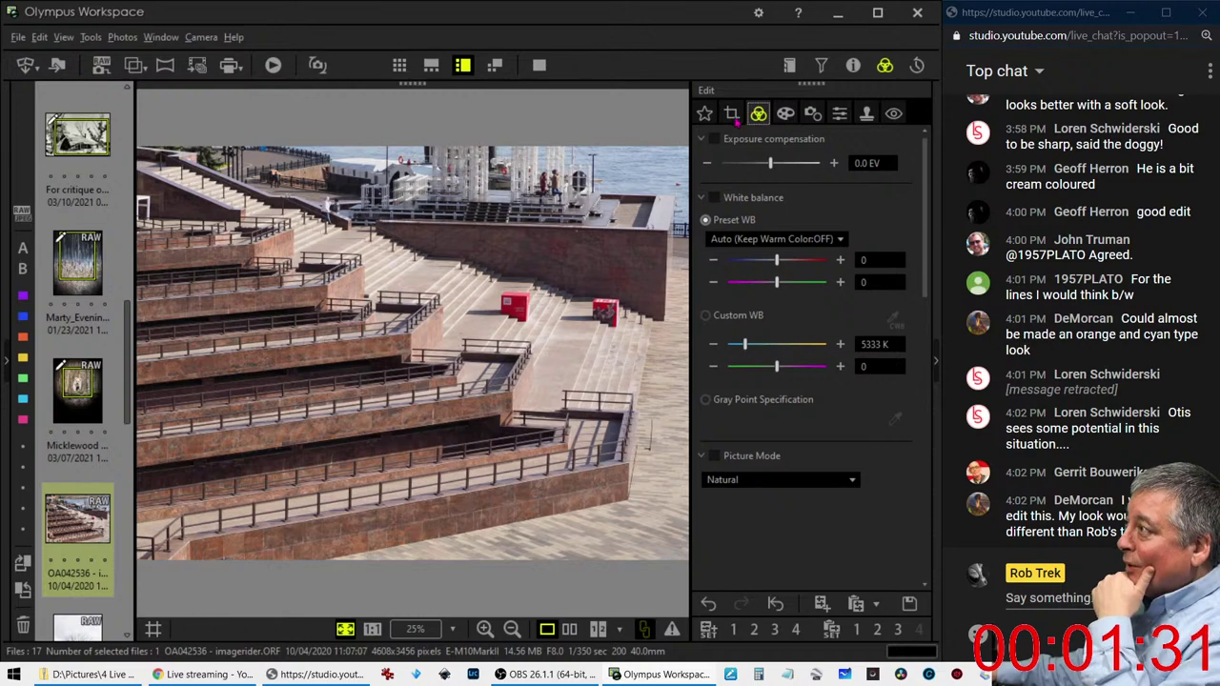
Shrink the 4:3 crop to a tighter frame around the stairs and preview it
click(734, 116)
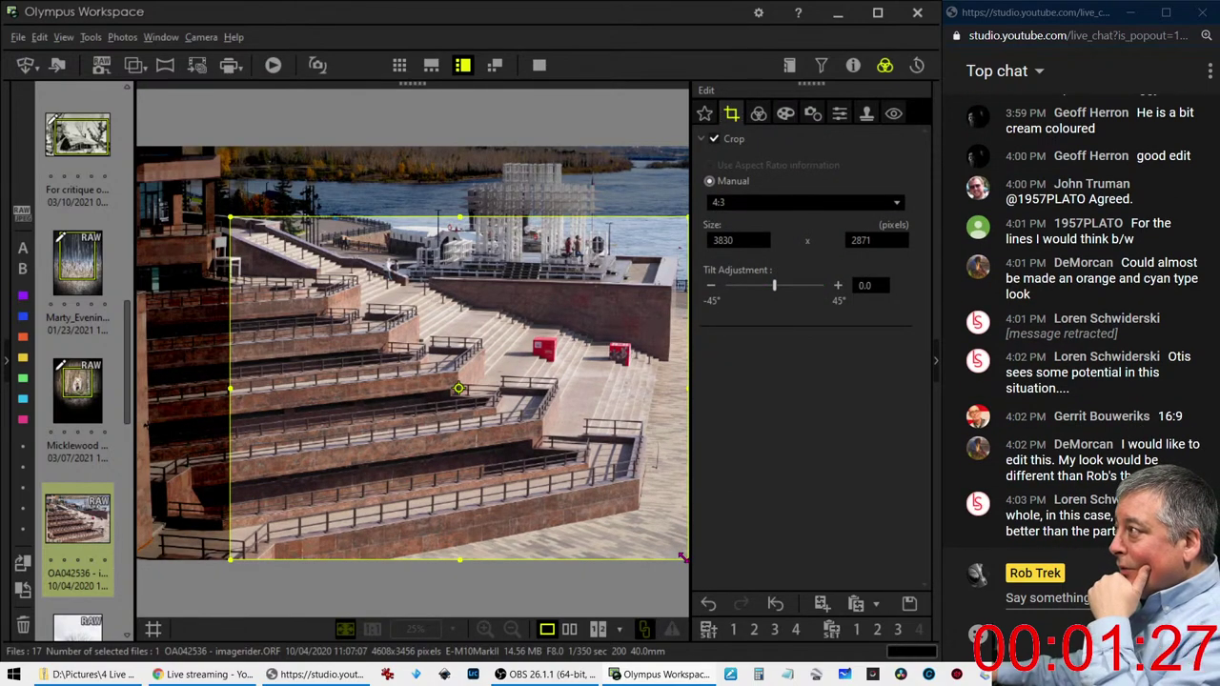
drag(684, 560, 638, 514)
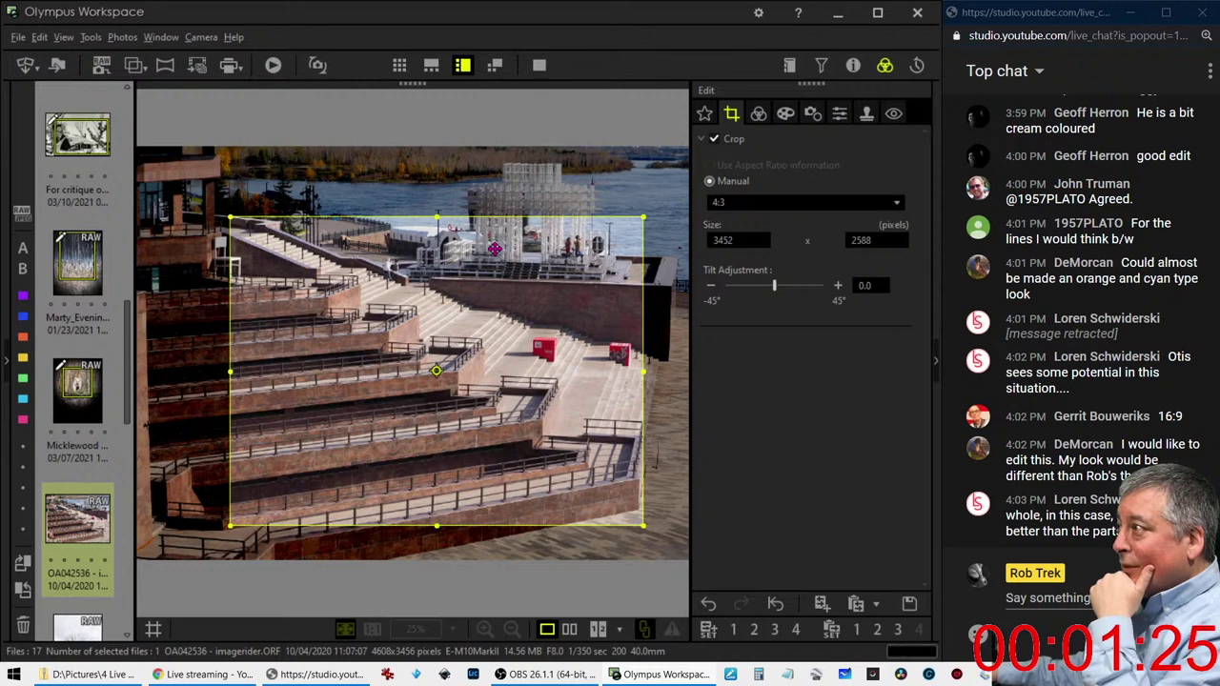
drag(505, 238, 498, 260)
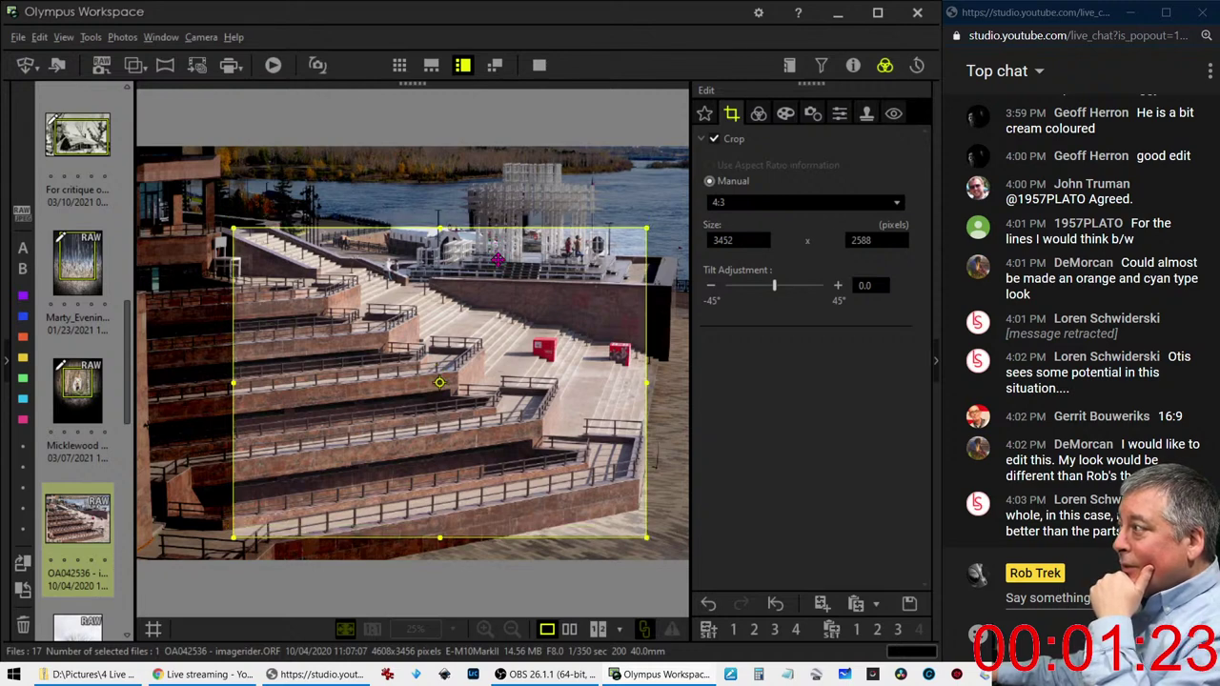
drag(645, 535, 598, 499)
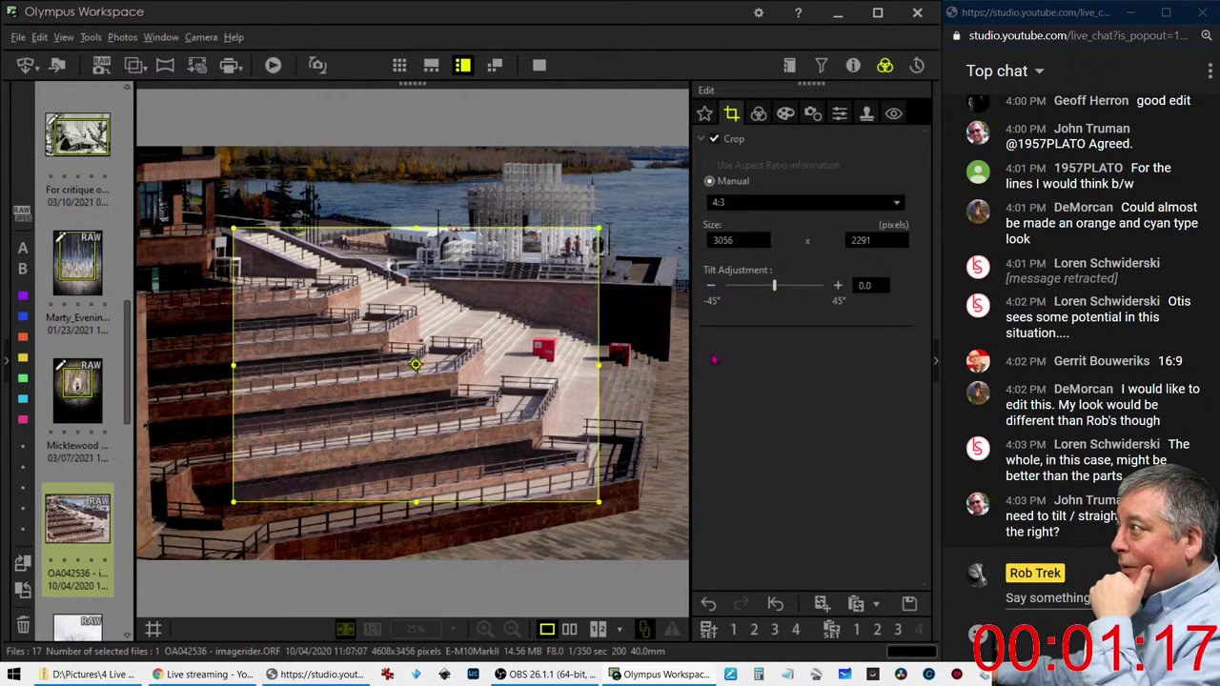
click(763, 122)
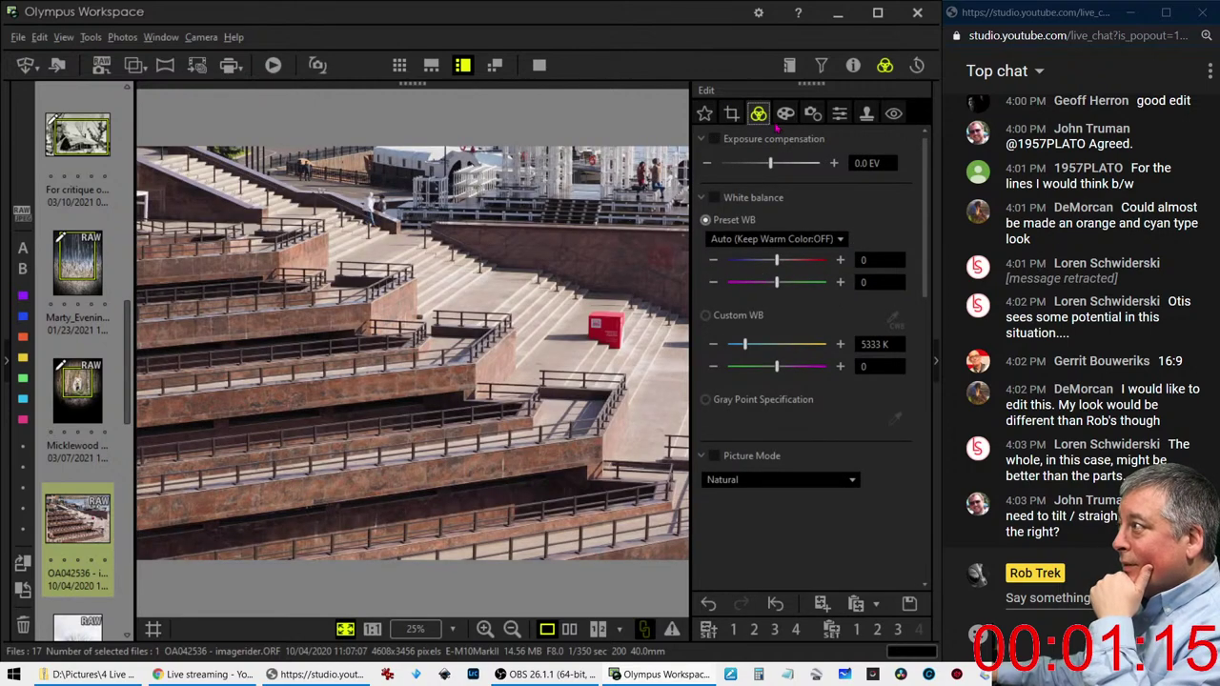
Centre the 3056 × 2291 crop on the stairs, testing tilt and leaving it at 0.0
click(731, 113)
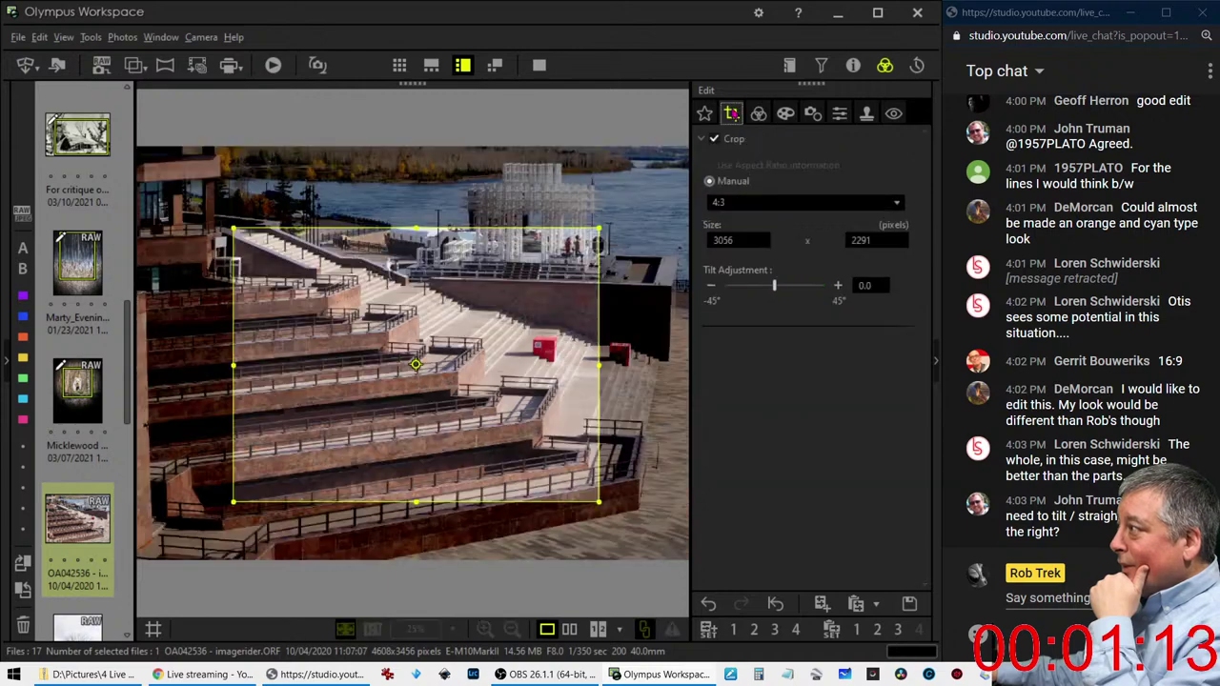
drag(558, 349, 599, 351)
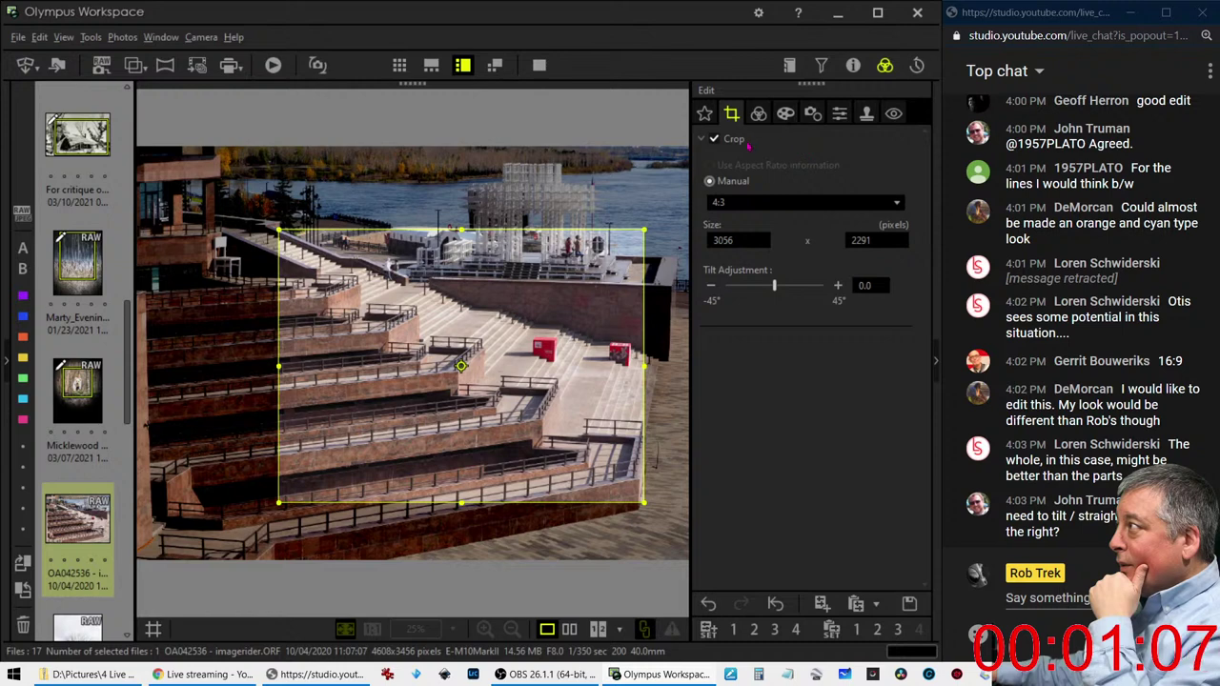
click(838, 286)
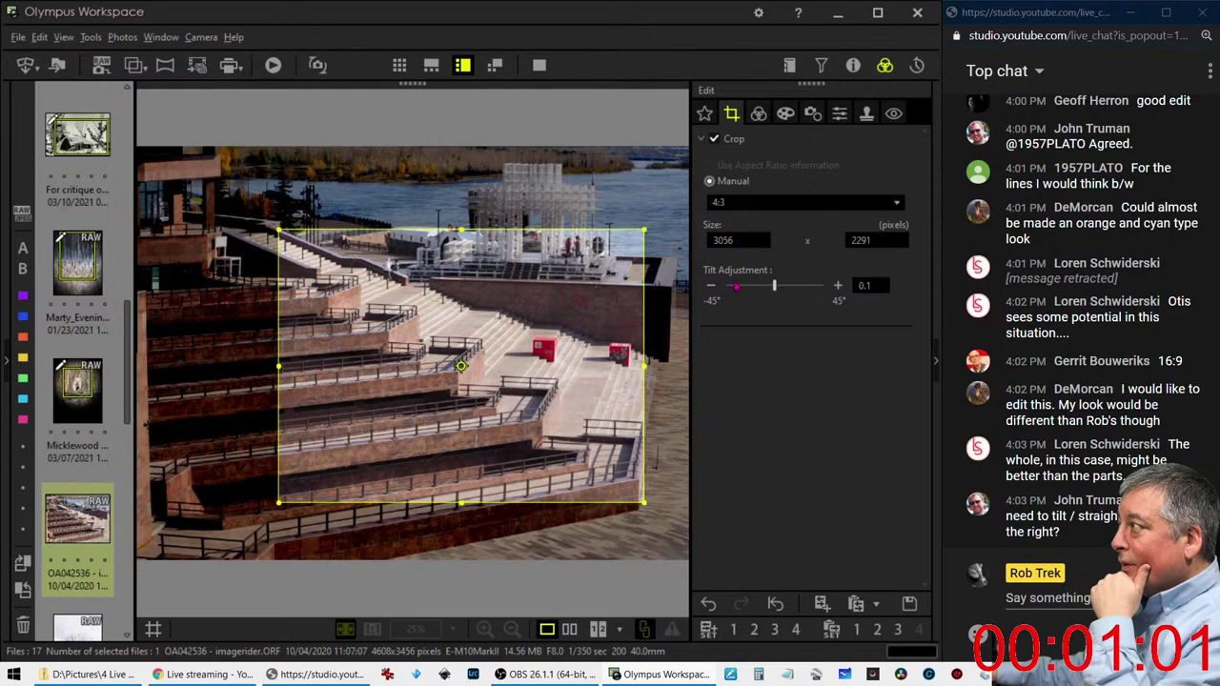
click(710, 285)
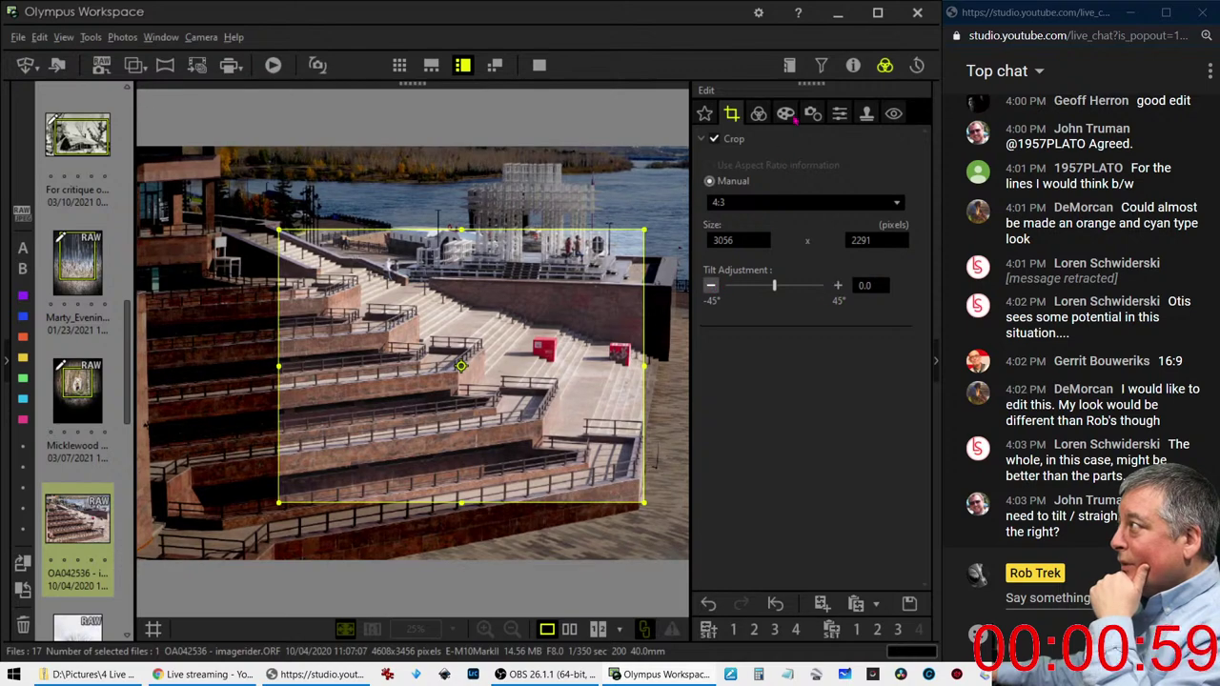
click(813, 113)
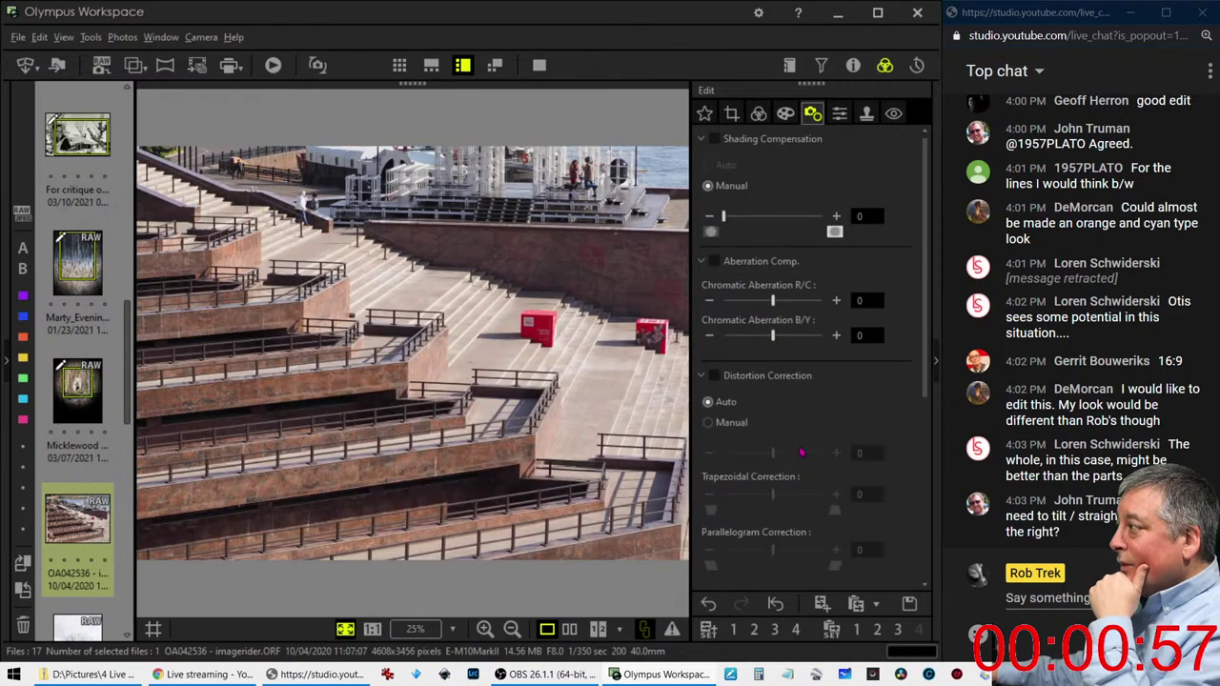
Set Distortion Correction to Manual, enable Keystone Comp., and set Horizontal keystone to -6
click(732, 424)
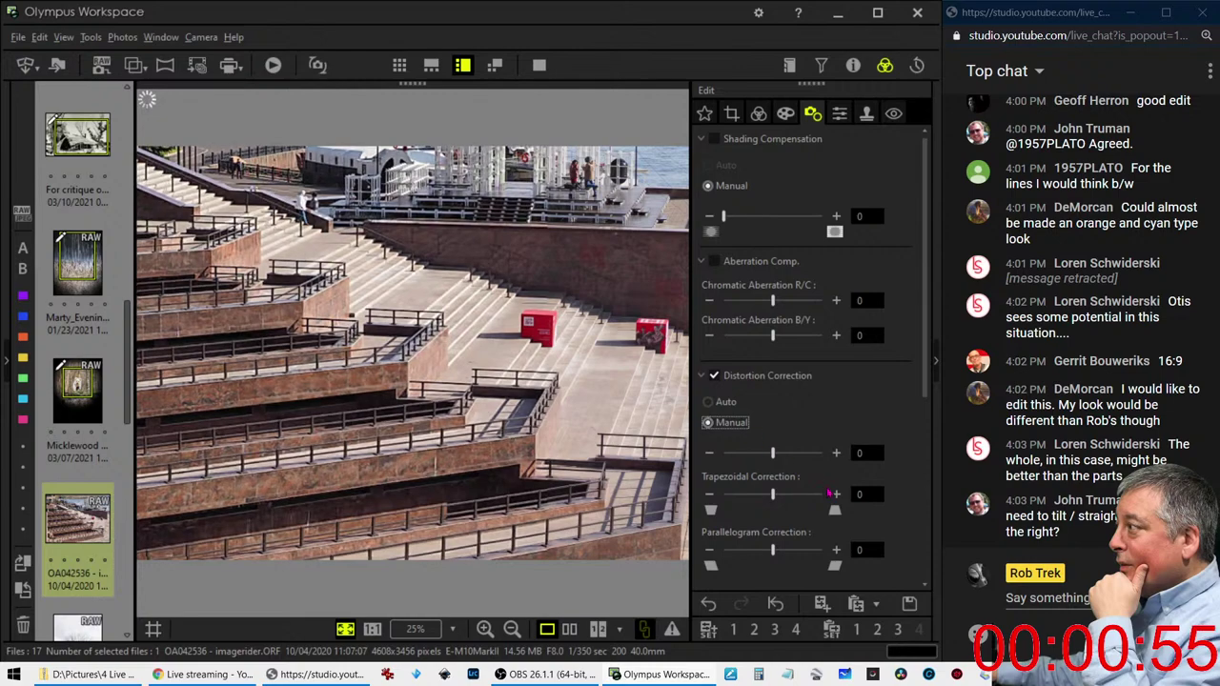
scroll(828, 493, down, 1)
scroll(828, 493, down, 2)
scroll(828, 493, down, 1)
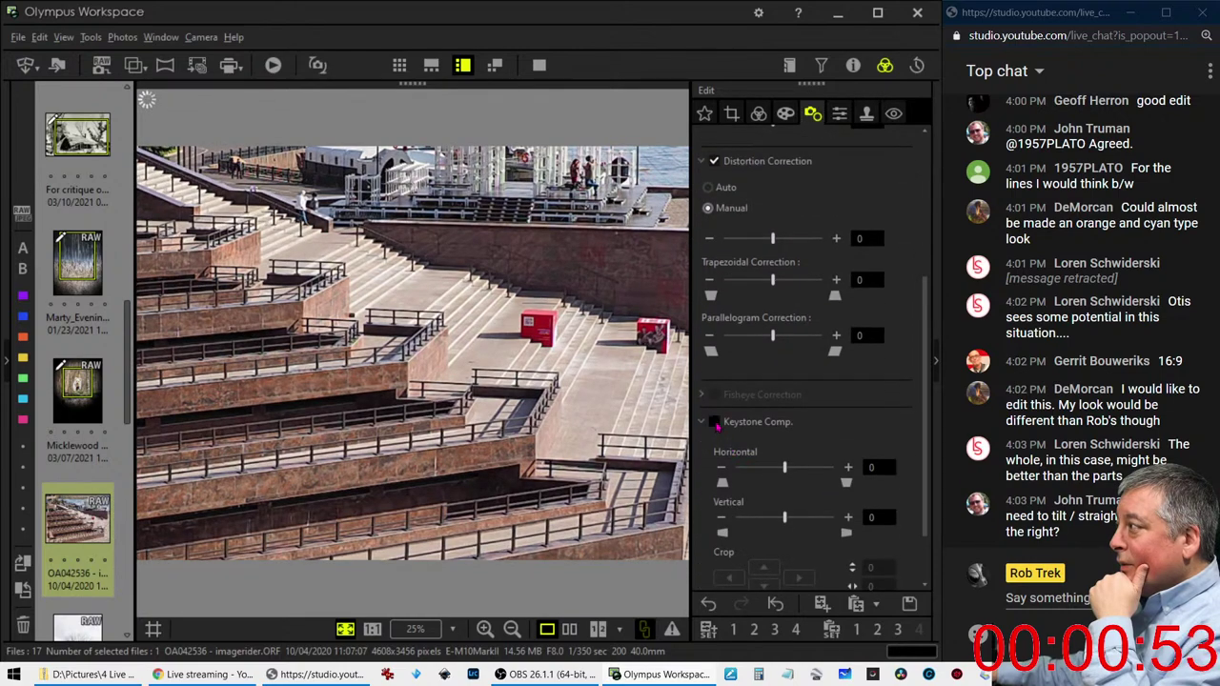
click(714, 422)
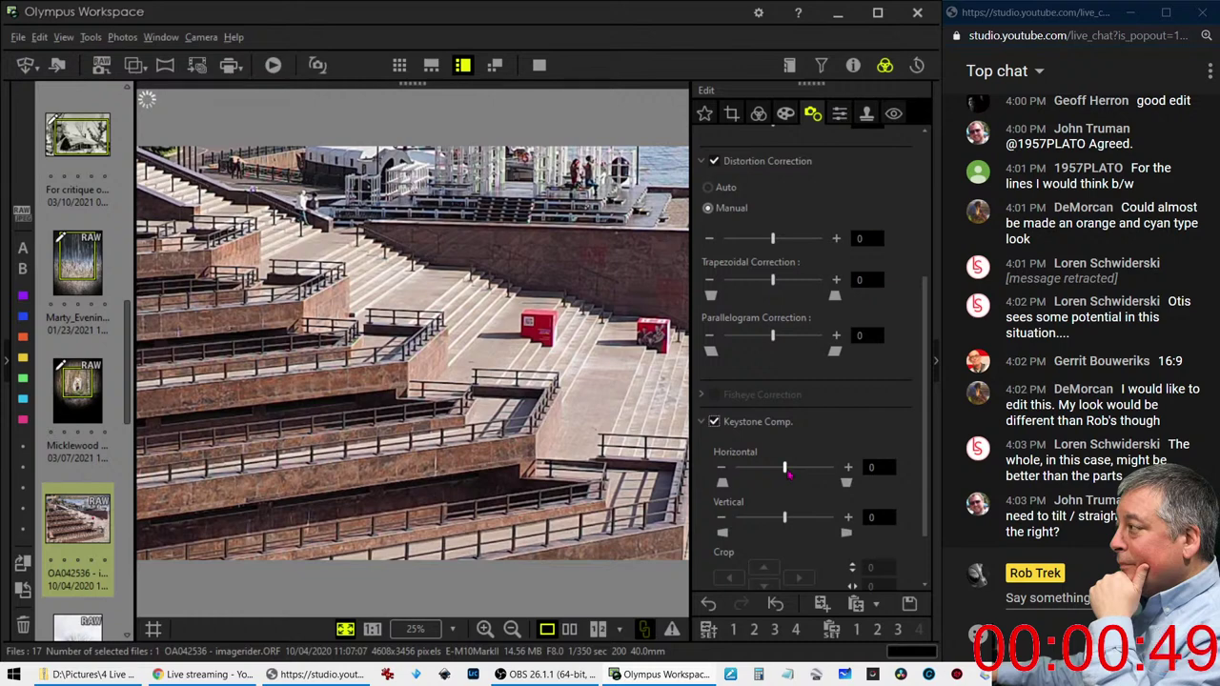
drag(785, 468, 781, 469)
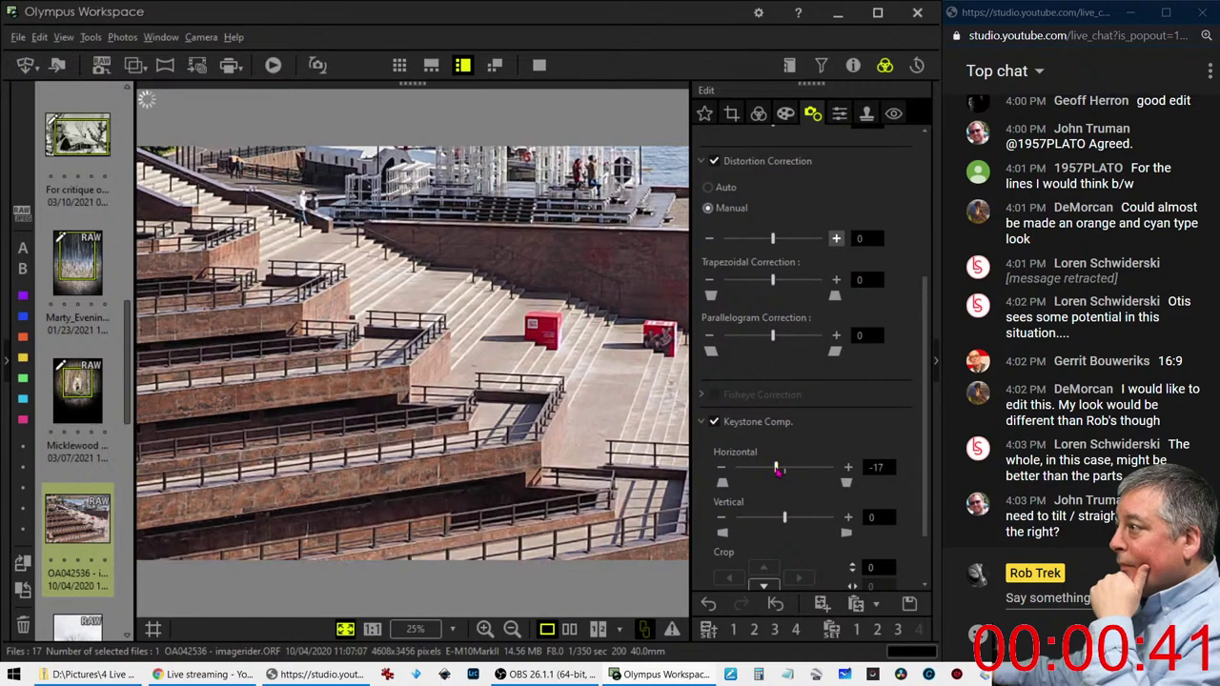
drag(778, 469, 782, 470)
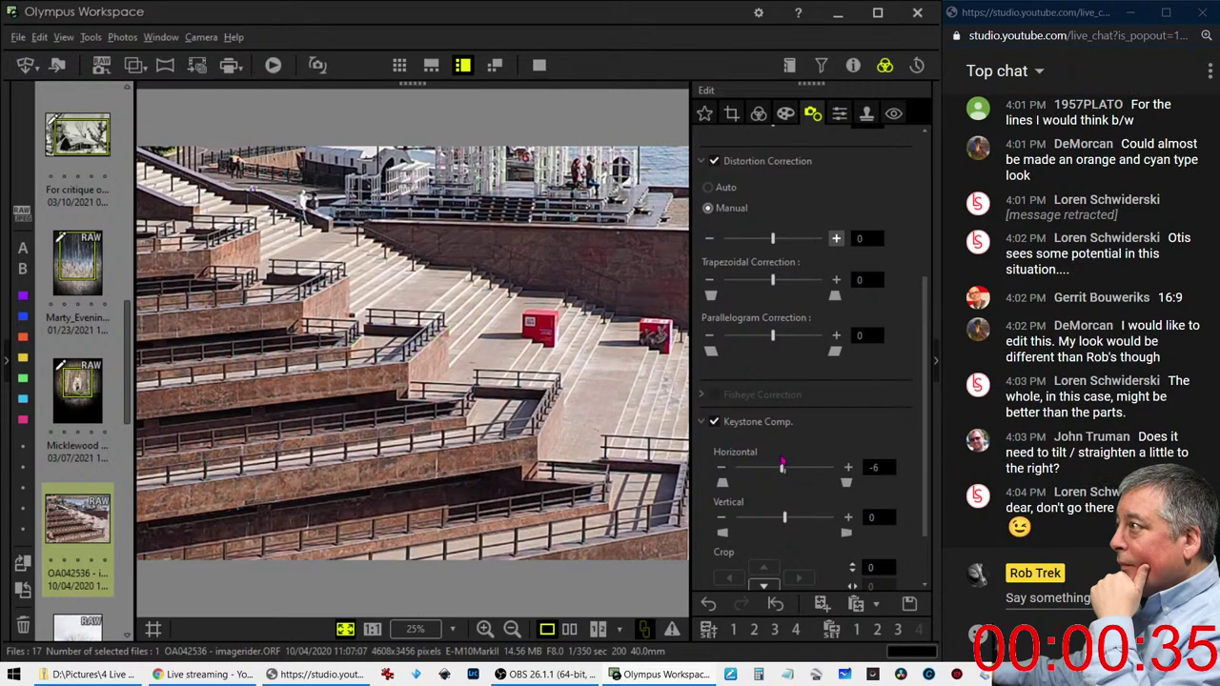
Set the Picture Mode to Monotone after briefly trying Muted
click(759, 114)
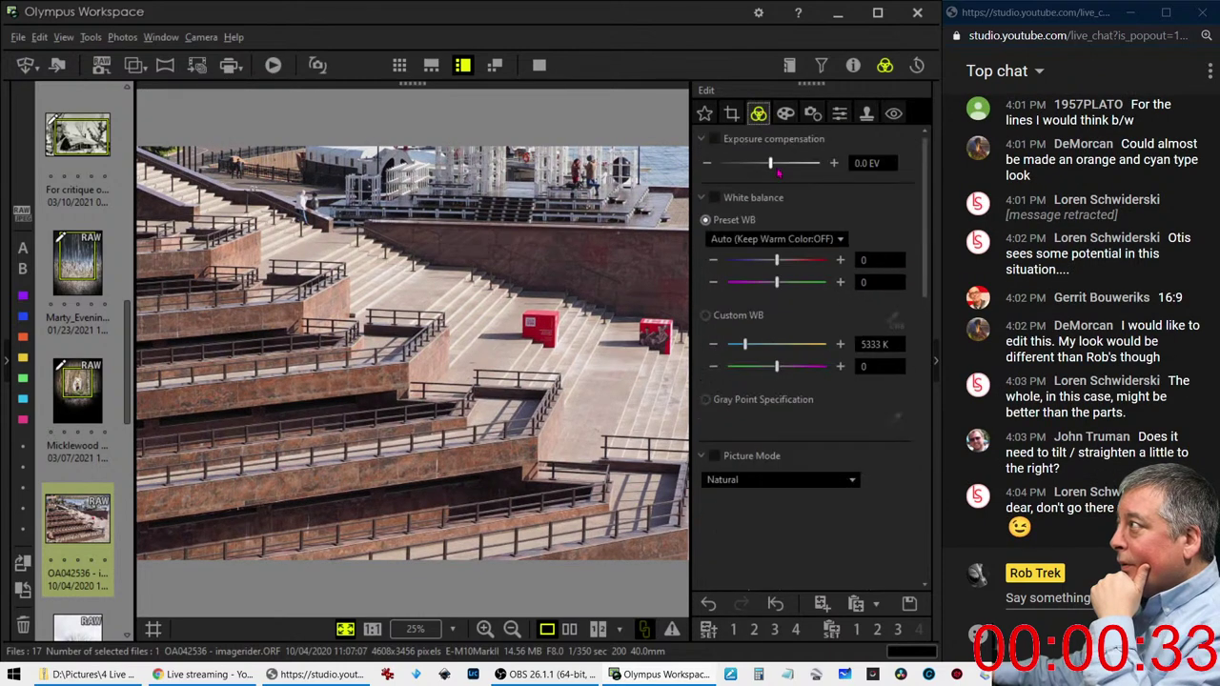
click(831, 480)
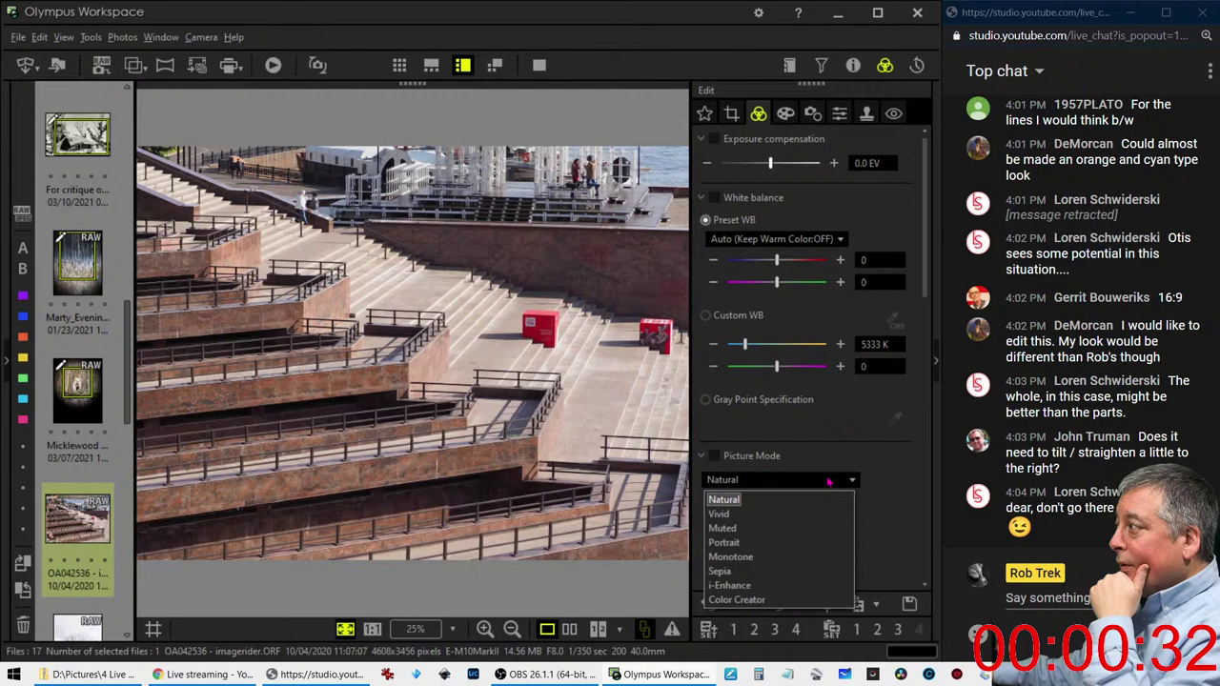
click(797, 530)
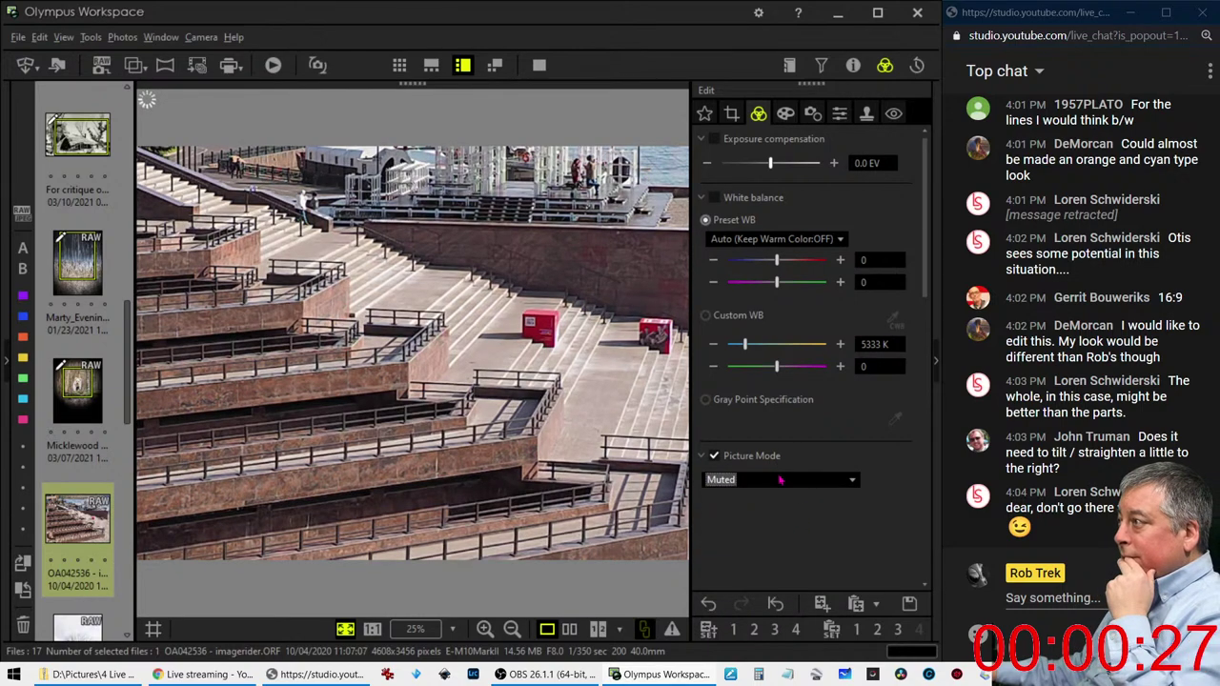
click(782, 481)
click(772, 557)
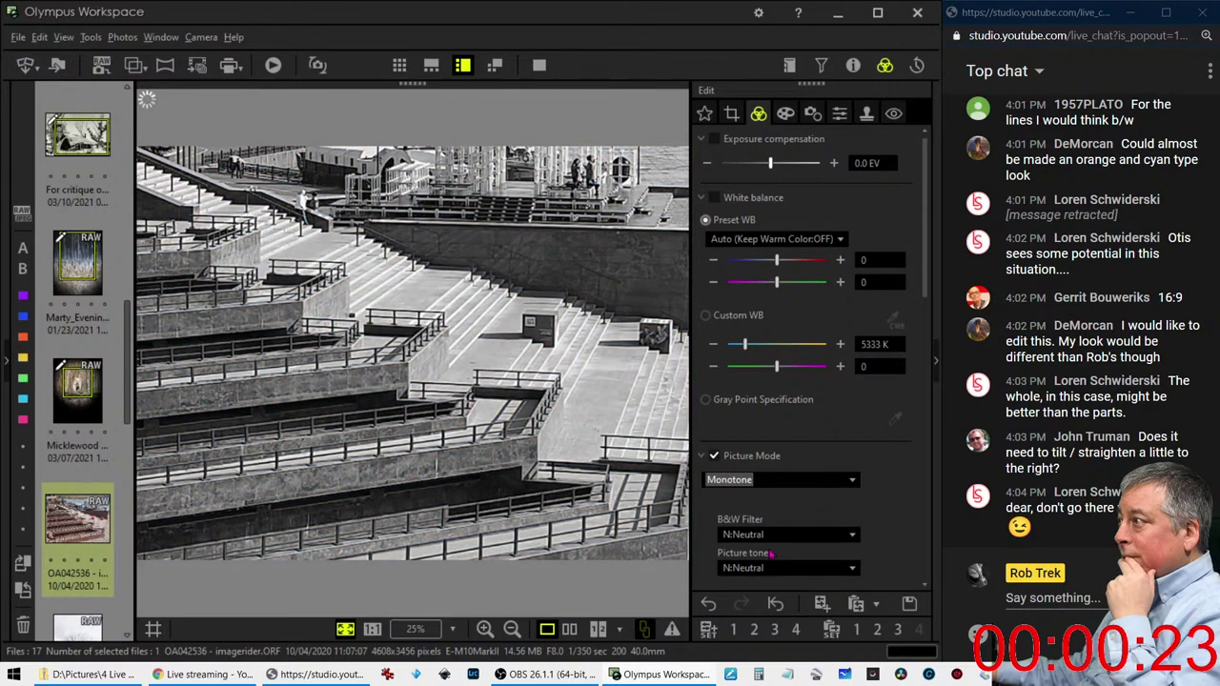
Raise Dehaze to 100 and add some Clarity
scroll(848, 458, down, 1)
scroll(847, 458, down, 1)
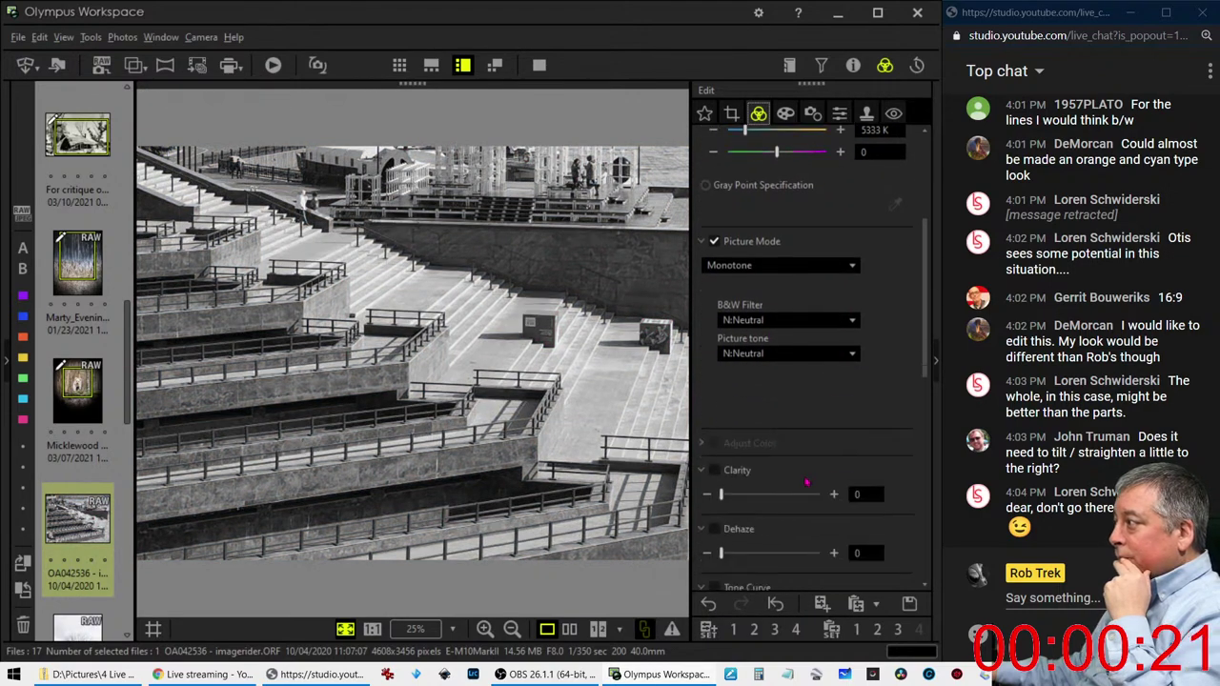
scroll(847, 458, down, 1)
drag(732, 461, 793, 468)
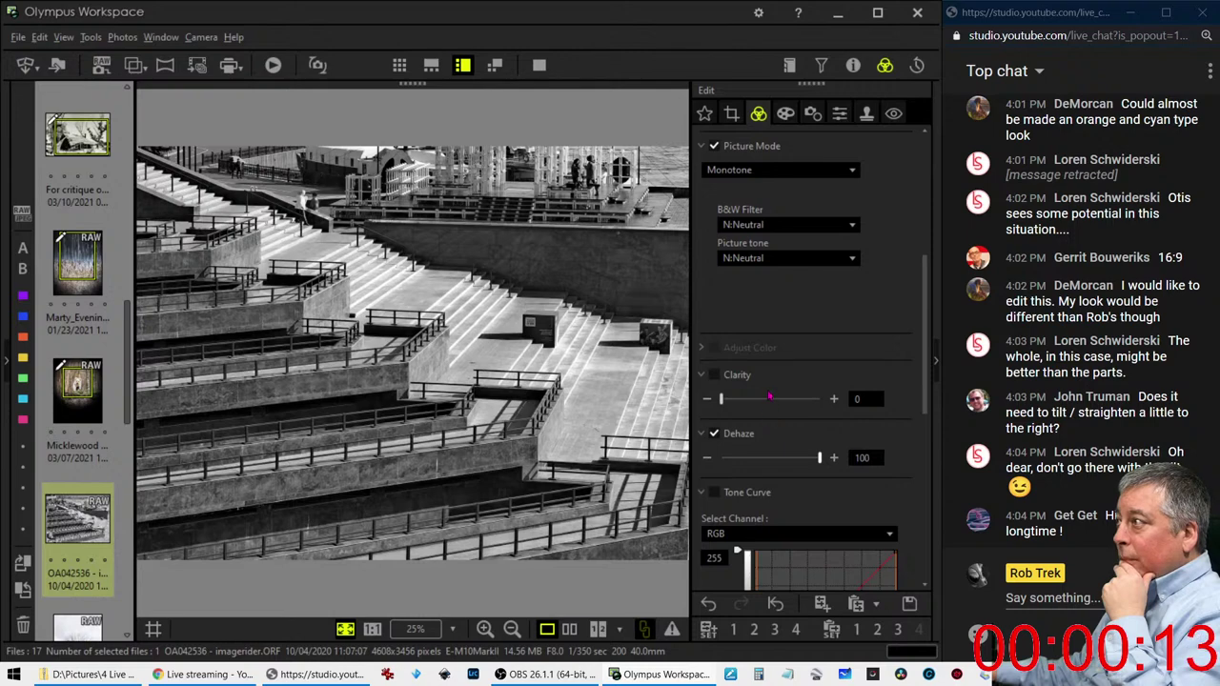
drag(722, 400, 732, 400)
Shape the RGB tone curve to deepen the shadows and slightly darken the midtones
scroll(757, 457, down, 4)
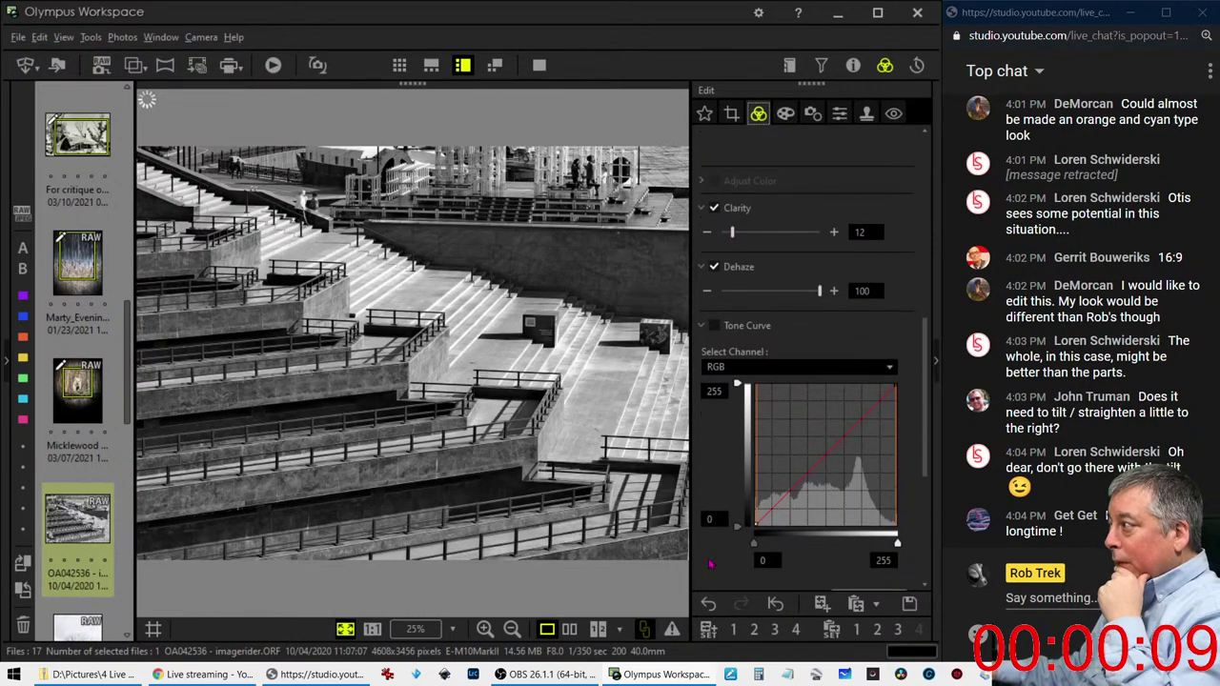
drag(769, 513, 774, 515)
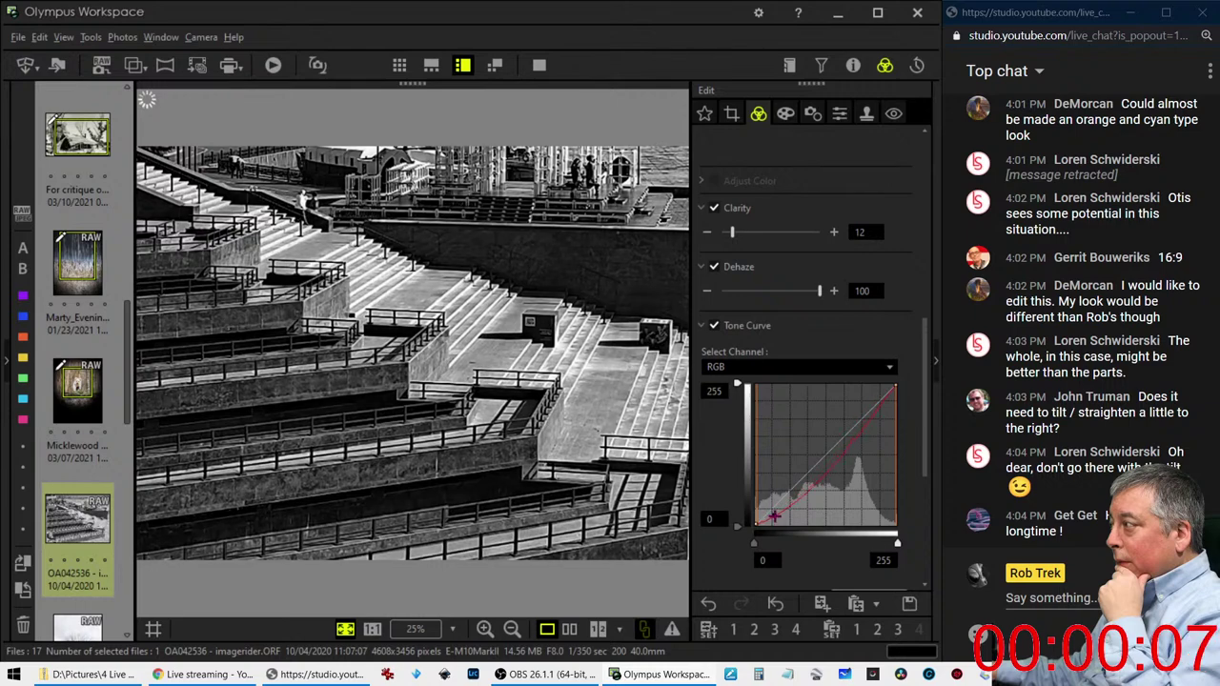
drag(805, 495, 829, 454)
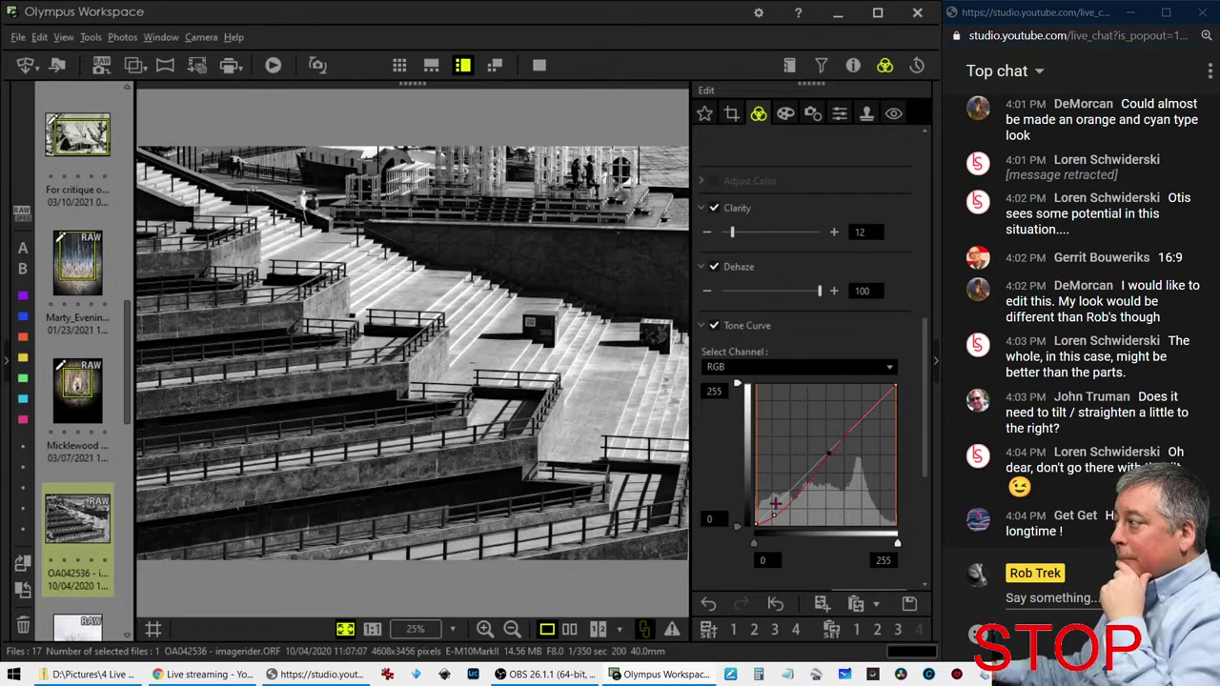
drag(774, 515, 789, 514)
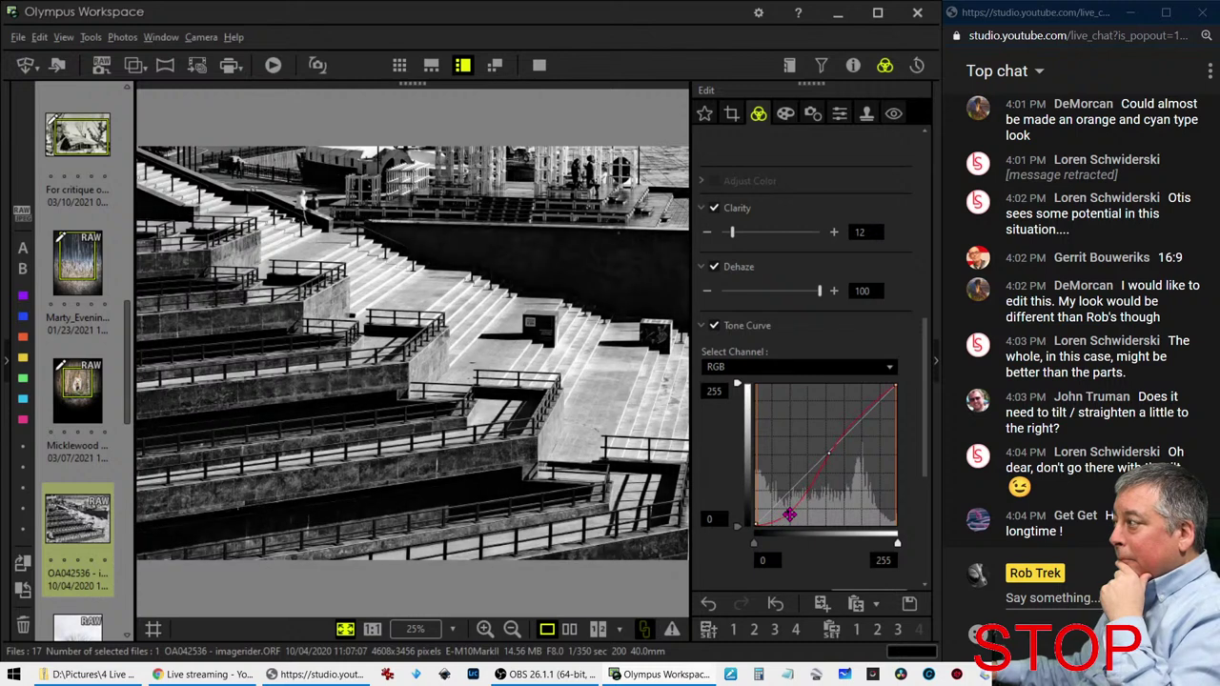
drag(829, 452, 836, 448)
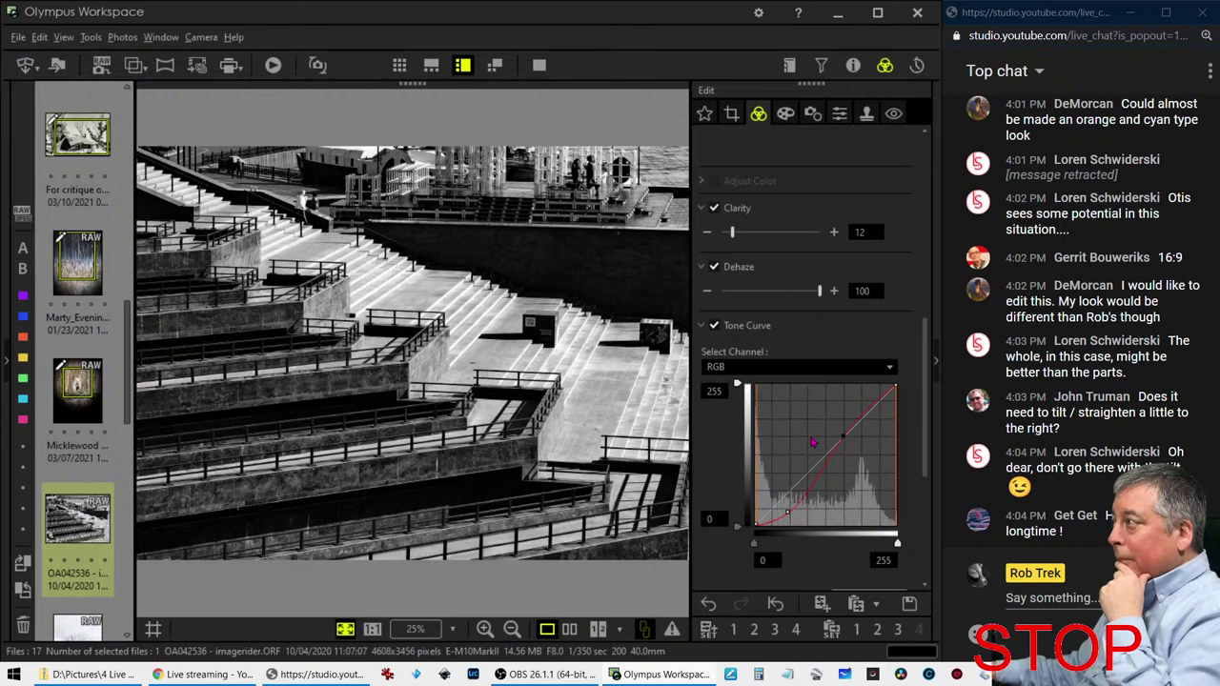
Set Sharpness to 2.0 and raise Clarity to 30
click(839, 113)
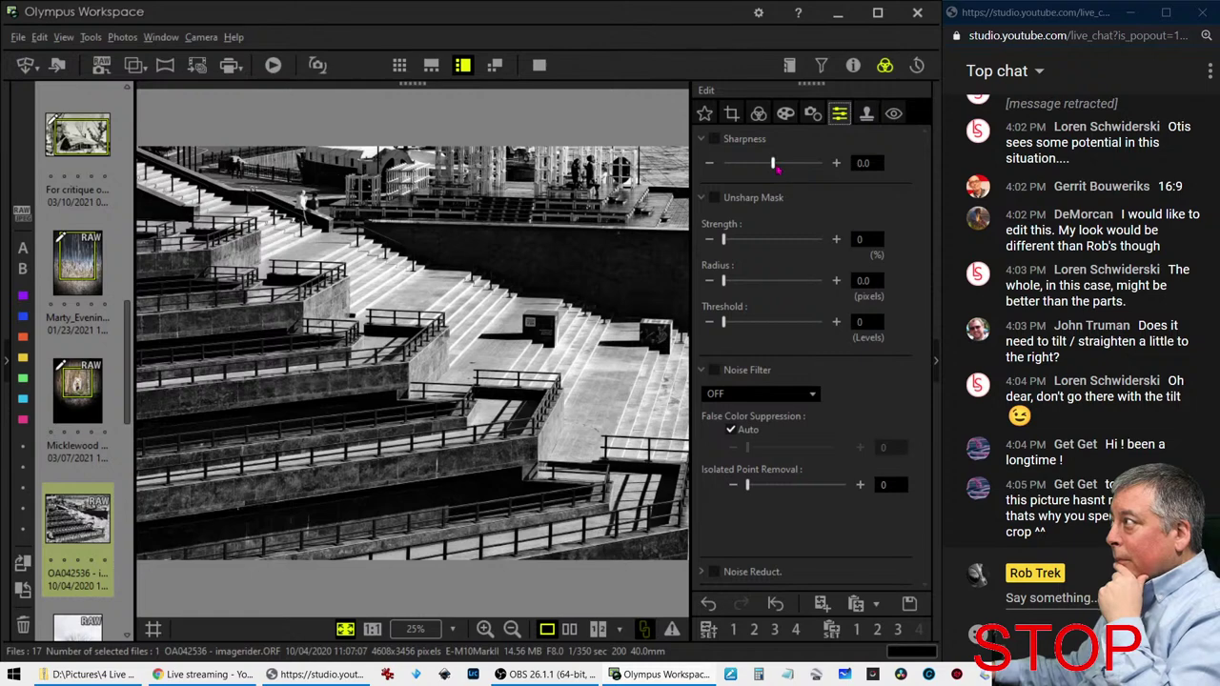
drag(772, 163, 849, 169)
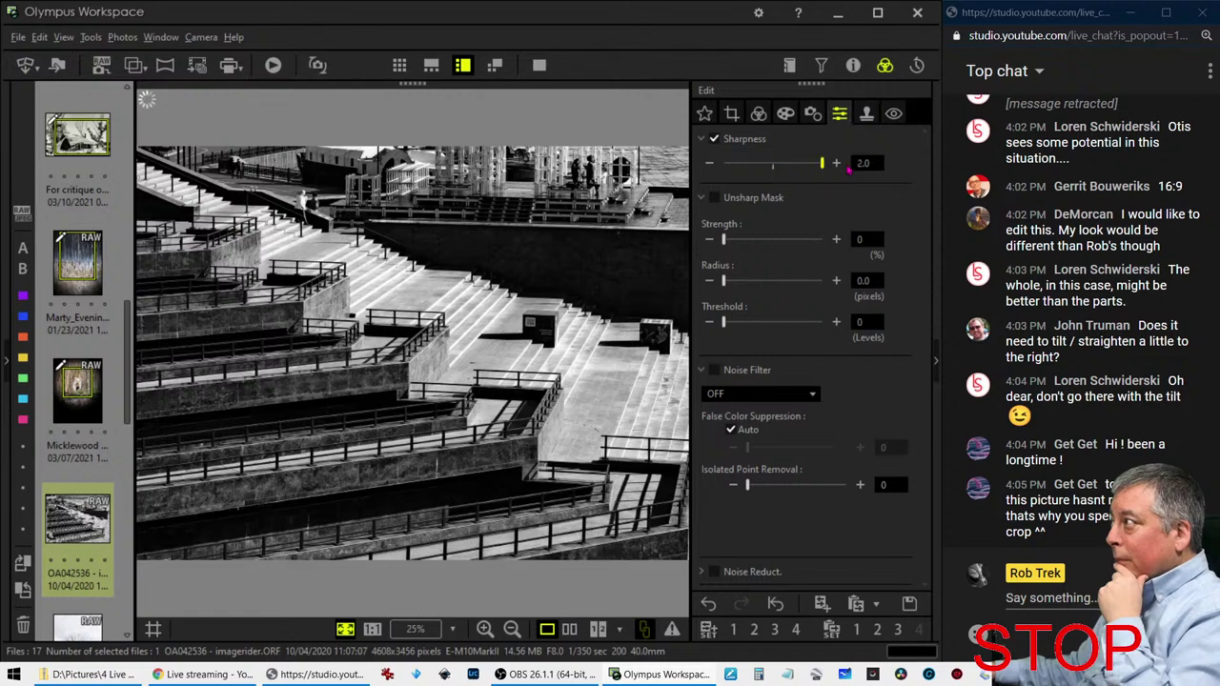
click(758, 113)
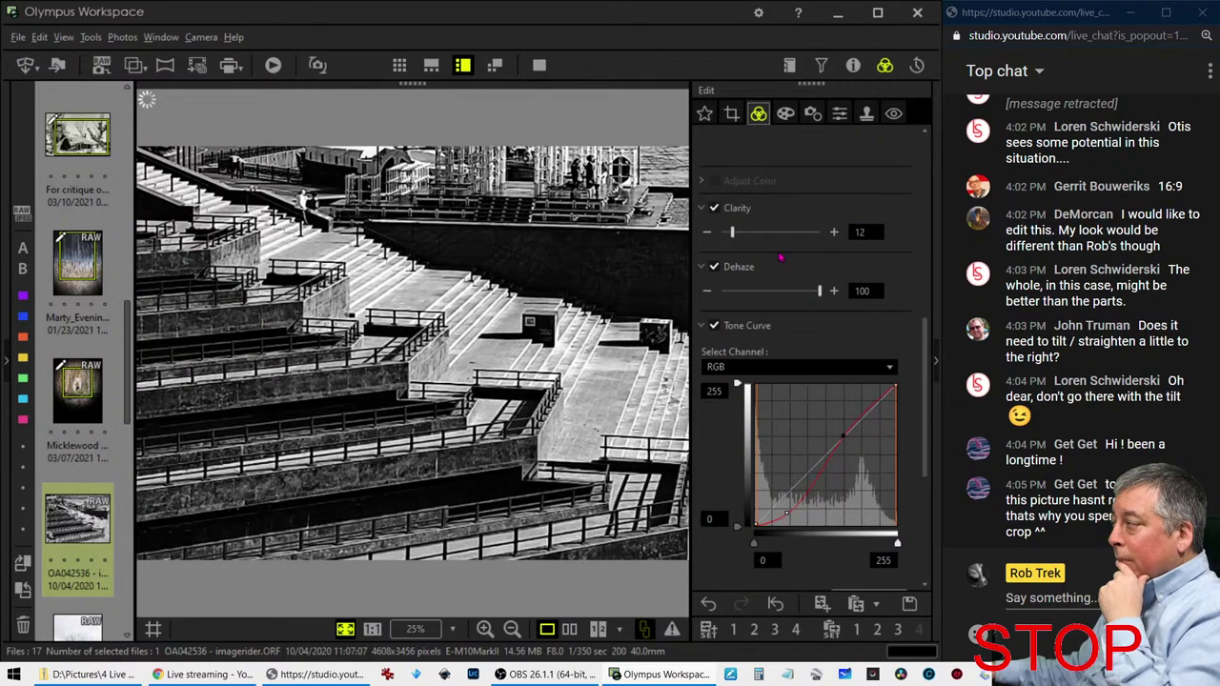
drag(733, 237, 746, 237)
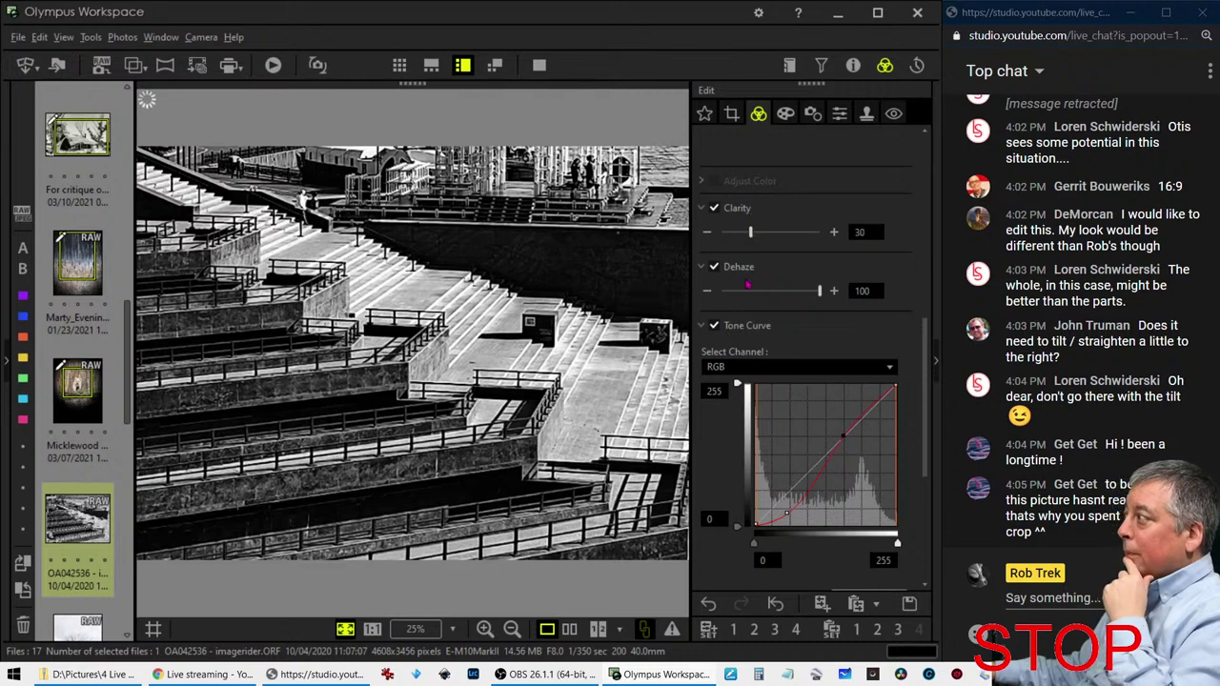
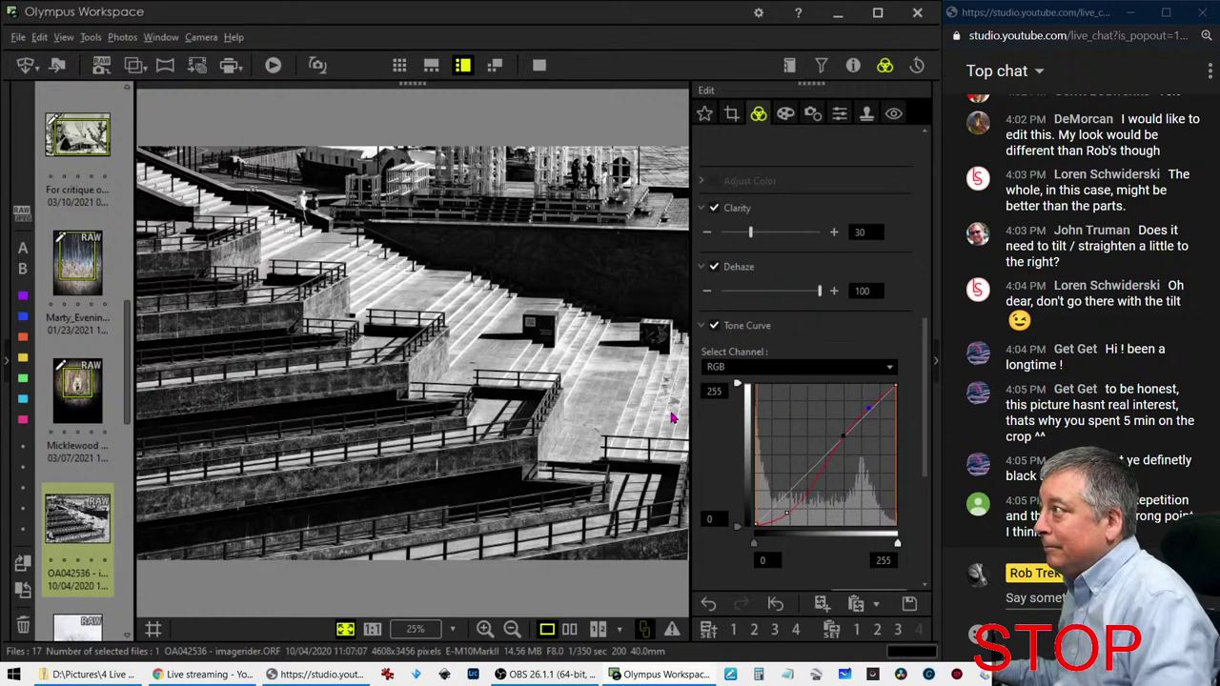
Lower the crop's top edge and shift the 4:3 frame right, tightening it to 2390x1791
click(731, 113)
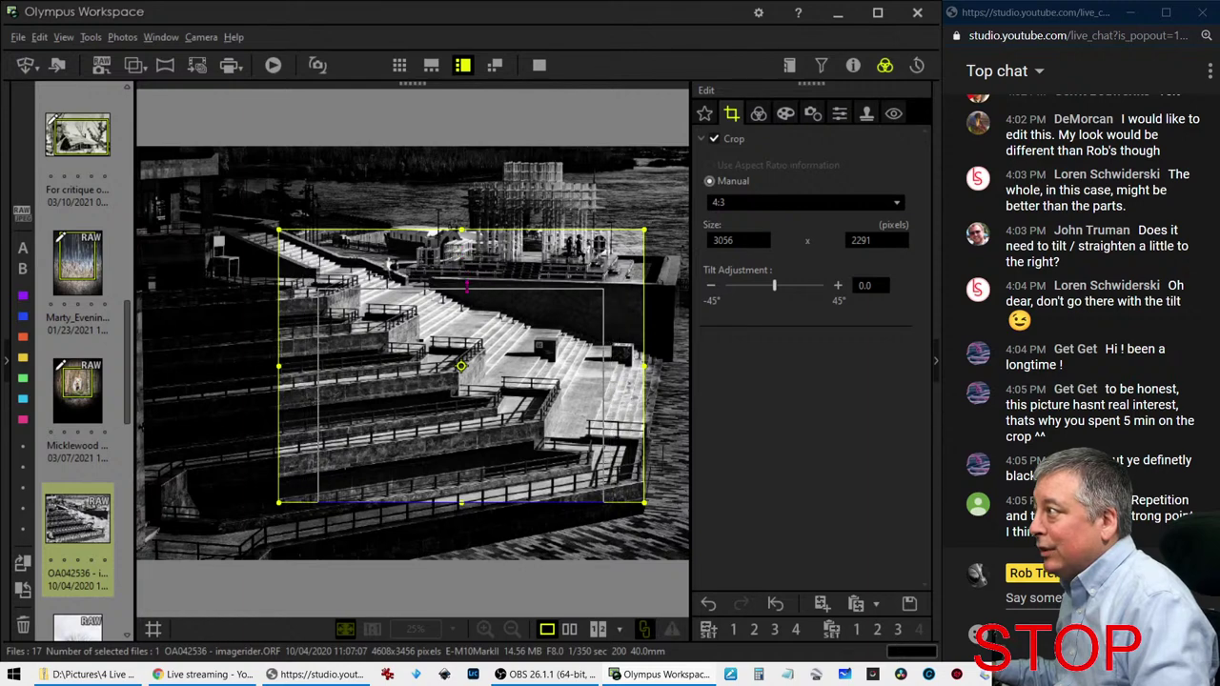
drag(467, 286, 467, 285)
drag(476, 333, 514, 337)
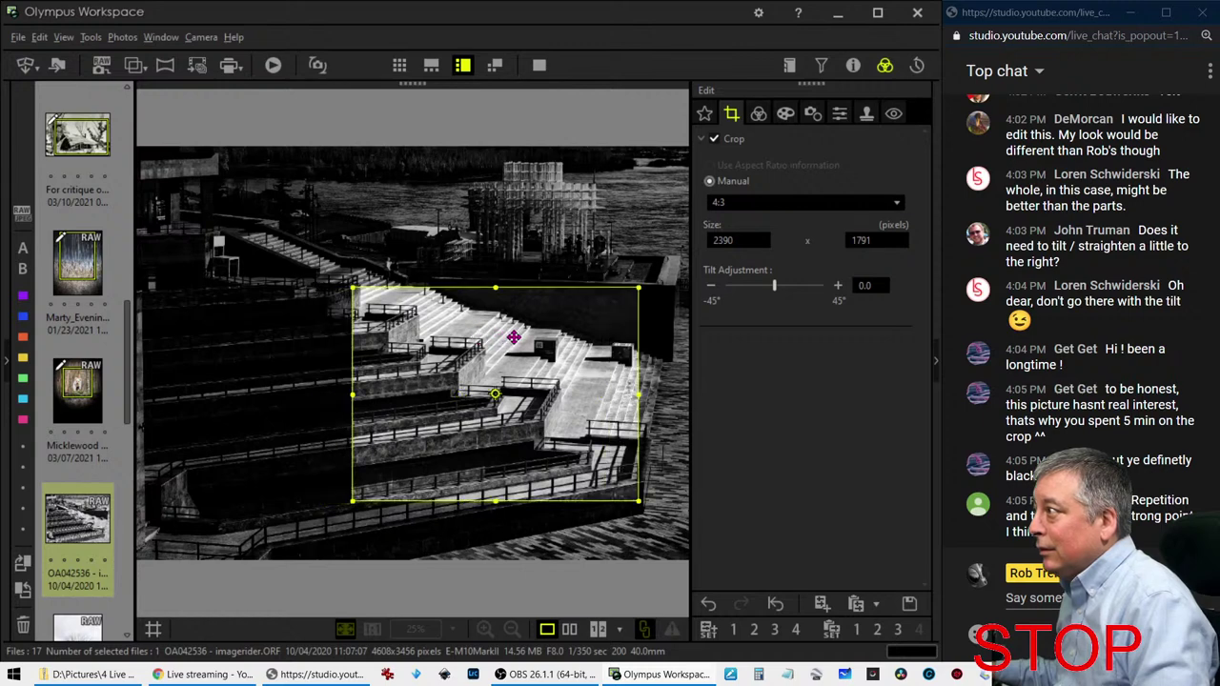
drag(514, 337, 513, 329)
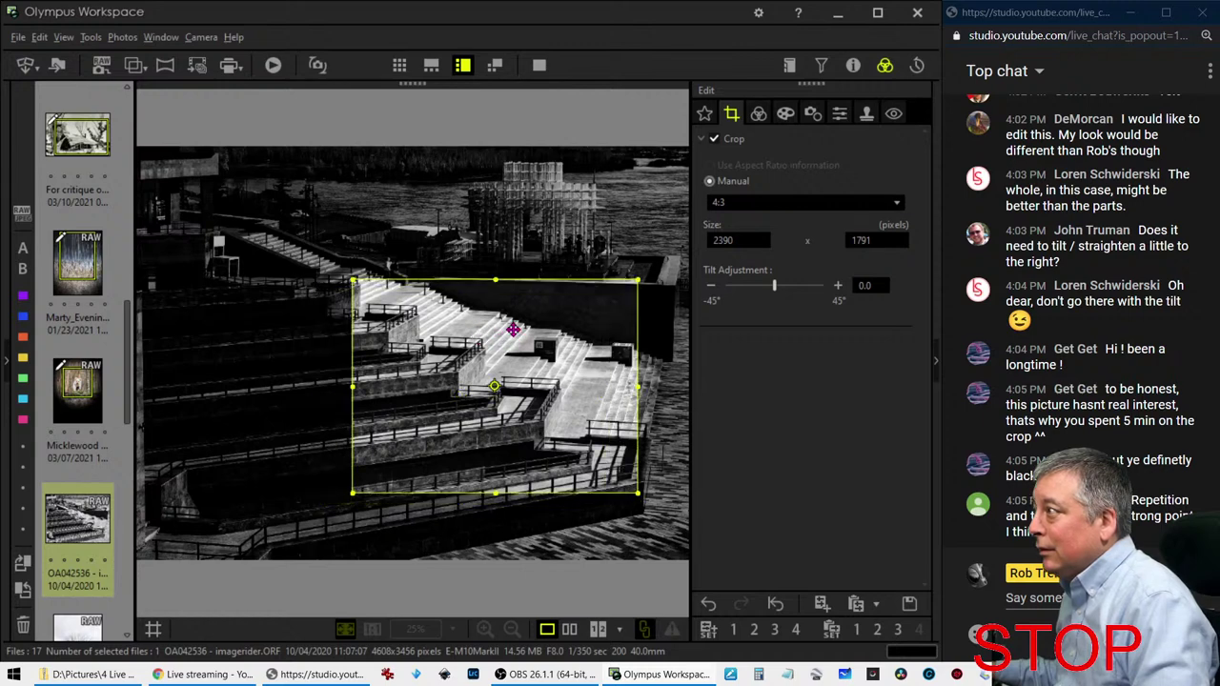
Recheck the cropped edit, then show it side by side with the original
click(759, 114)
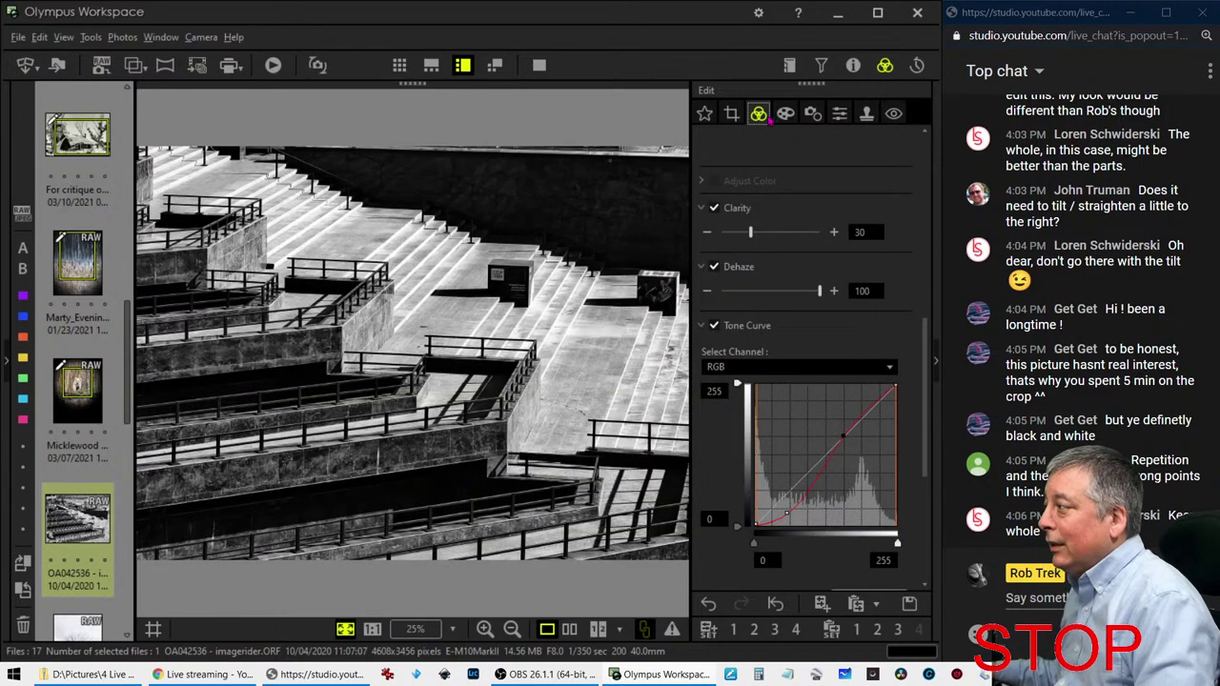
click(731, 114)
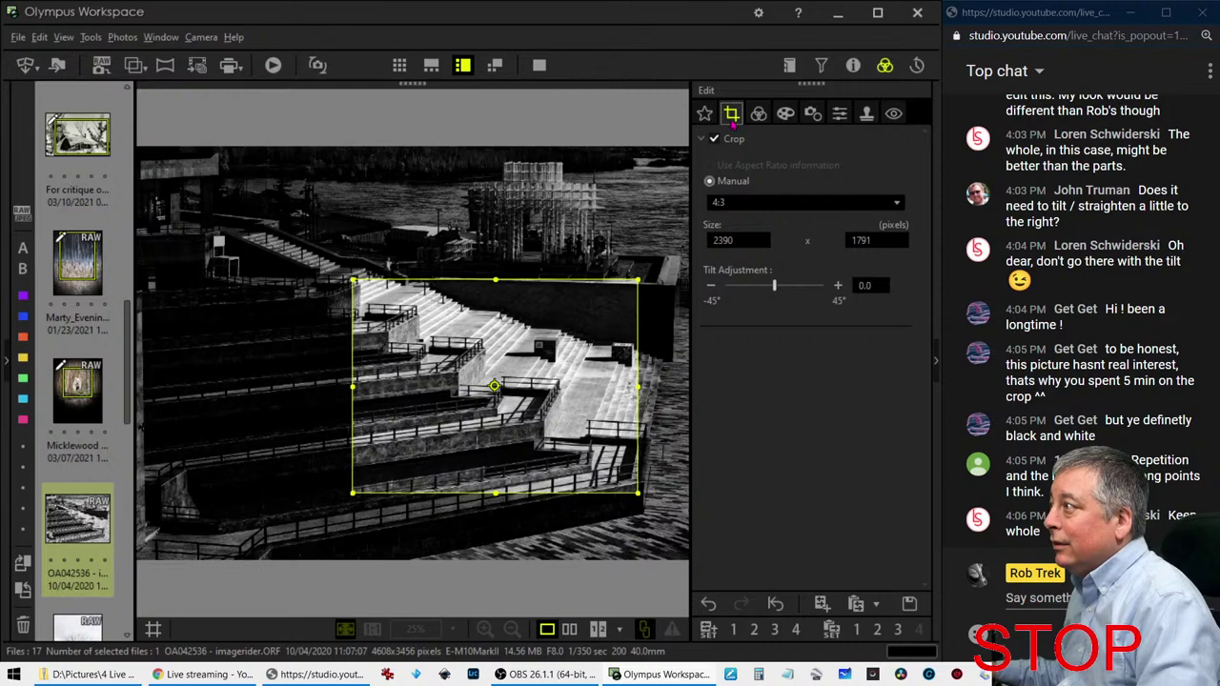
click(759, 113)
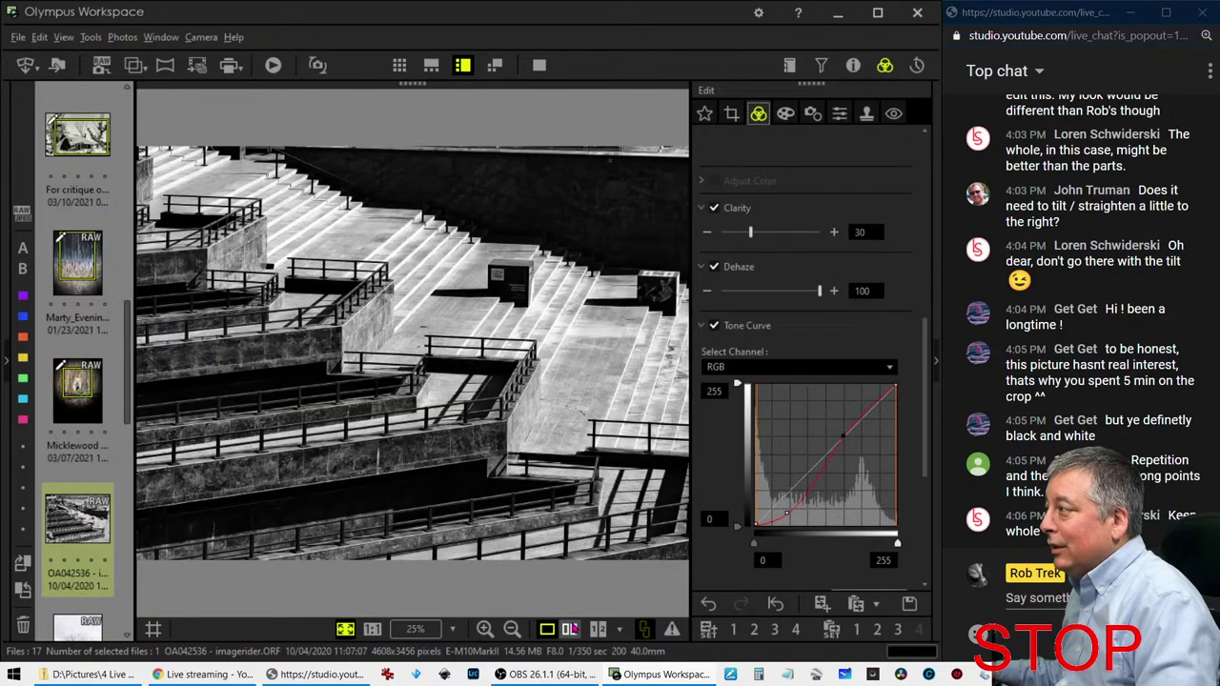
click(569, 629)
click(539, 65)
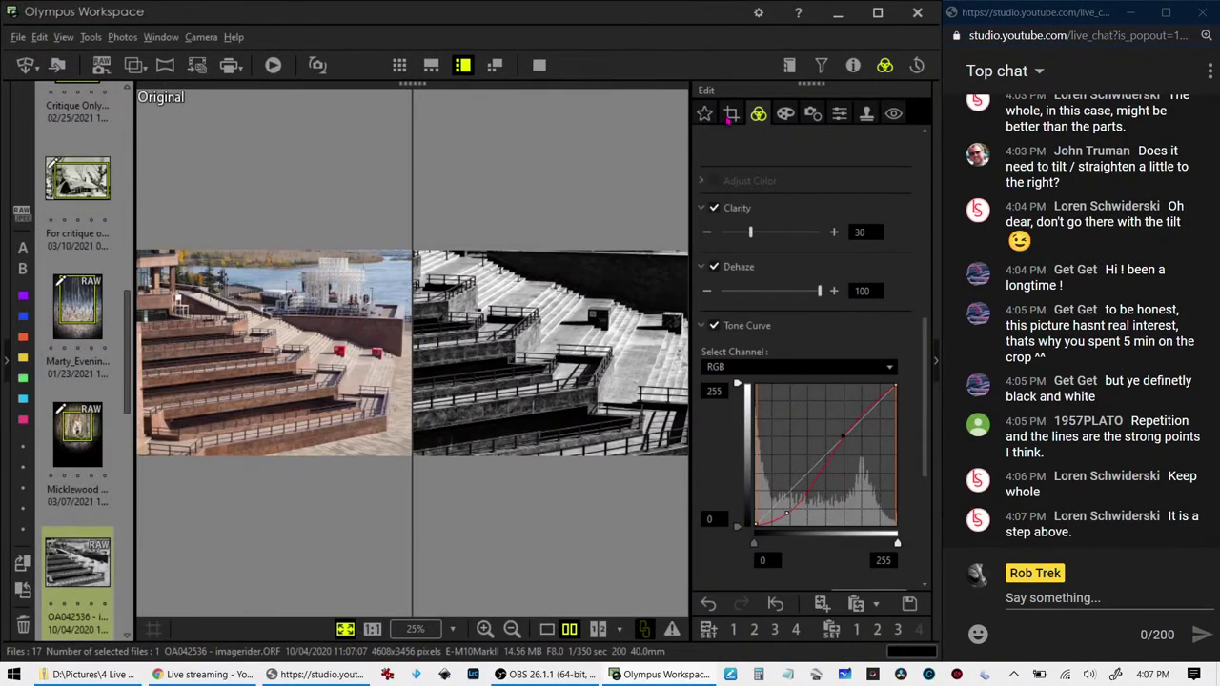
Tilt the stairs crop to -0.9 and enlarge the frame to 2466x1850
click(731, 116)
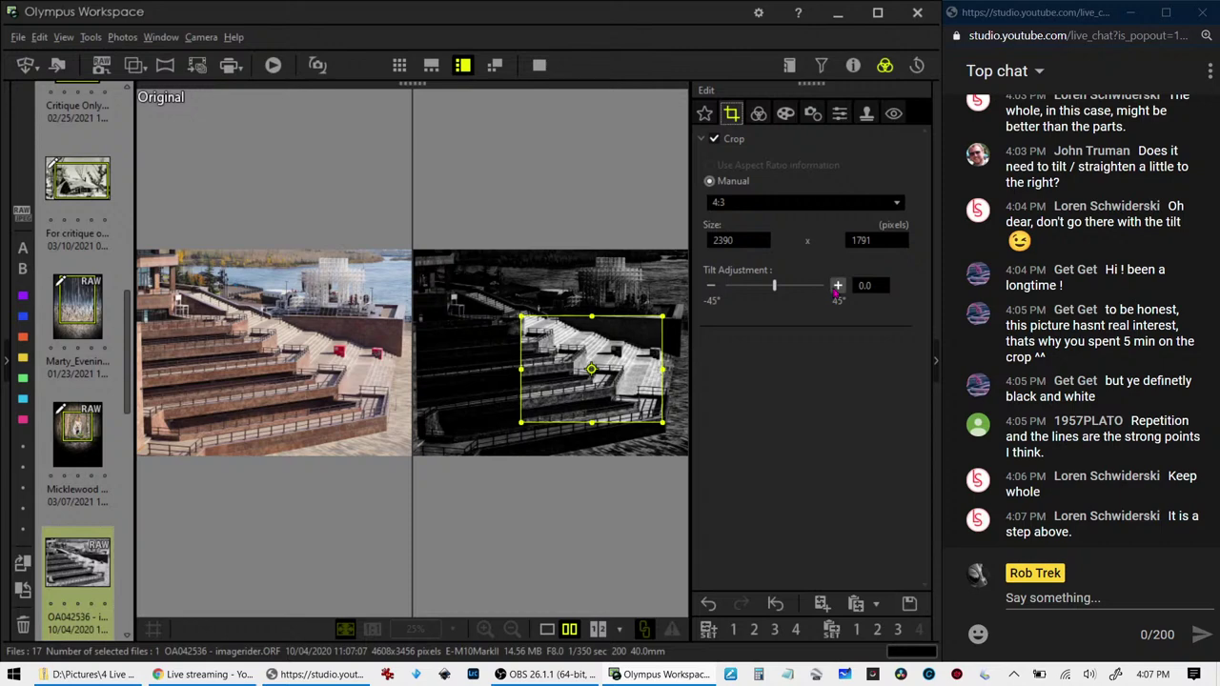
click(713, 286)
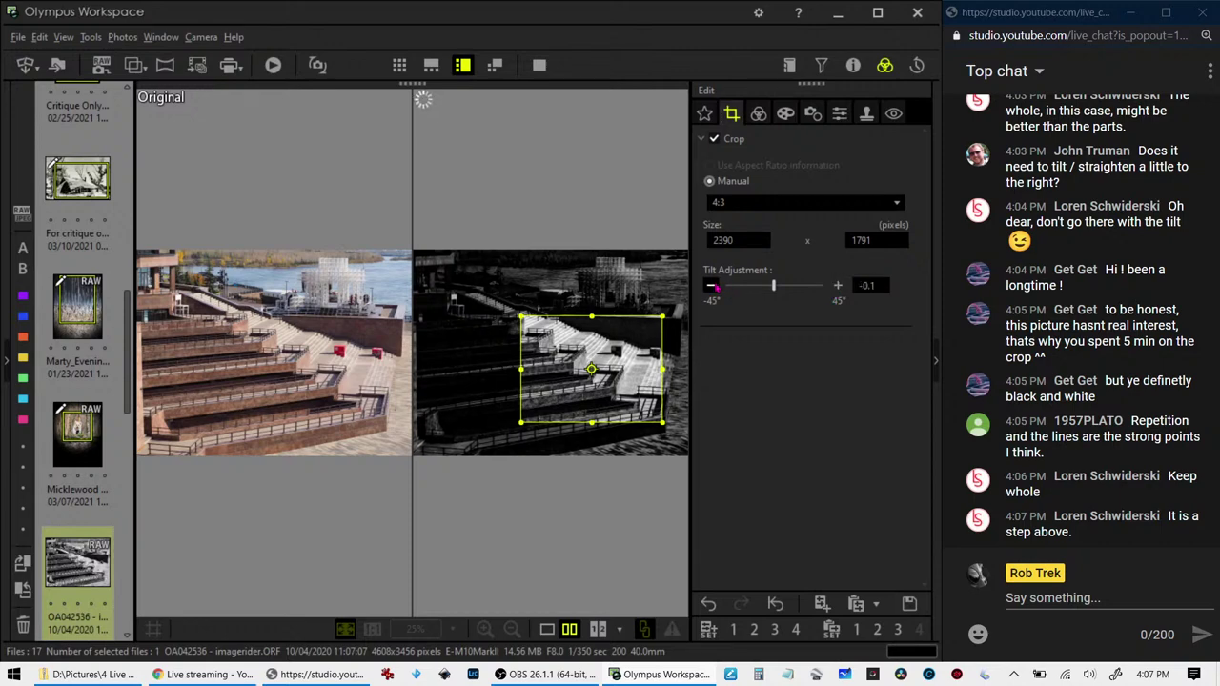
click(714, 286)
click(713, 286)
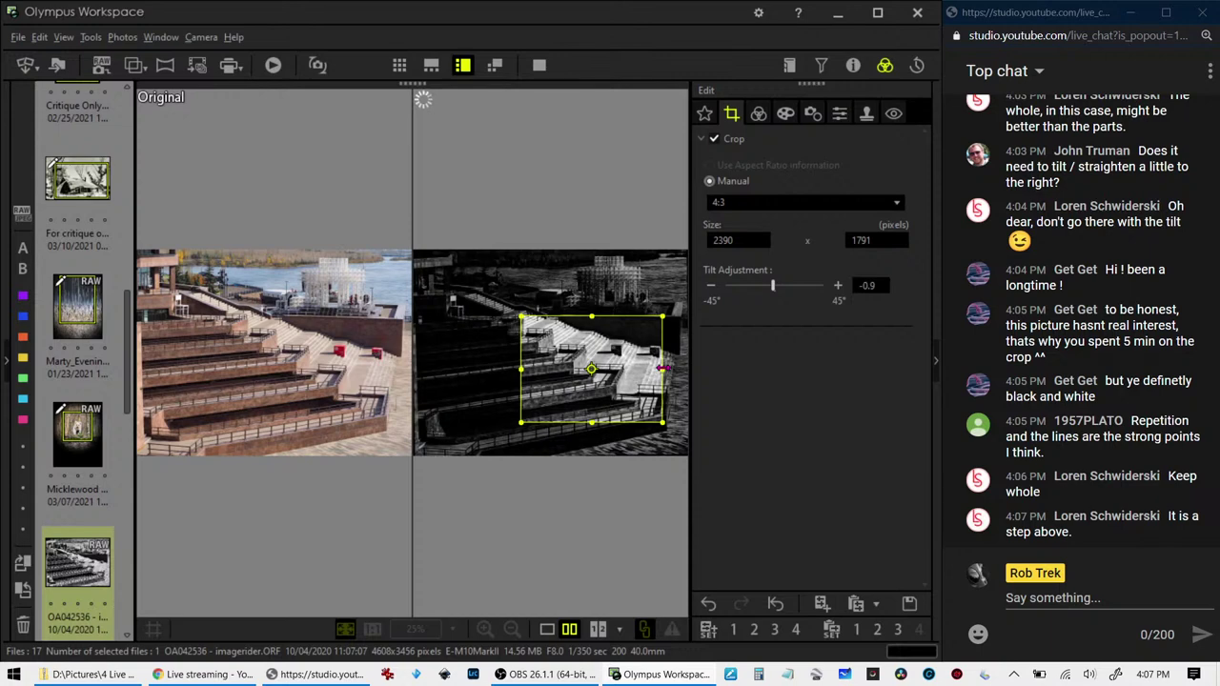
drag(663, 370, 668, 371)
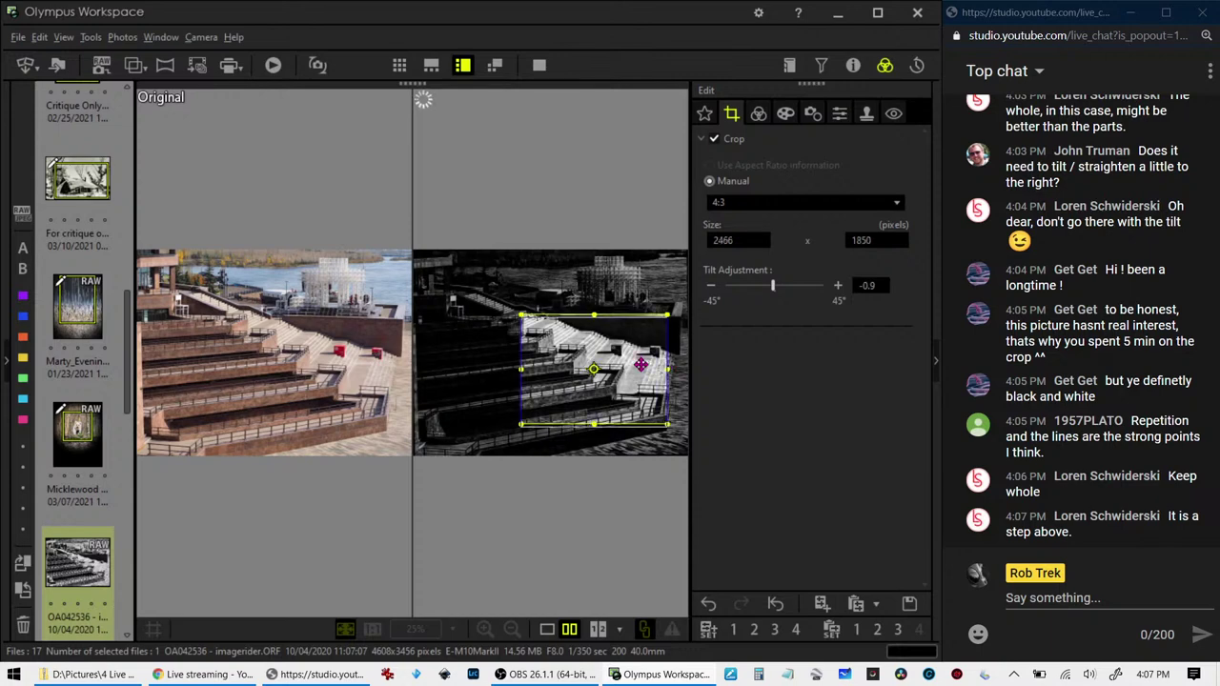
Apply the crop and tilt, and return to the single edited-image view
click(758, 114)
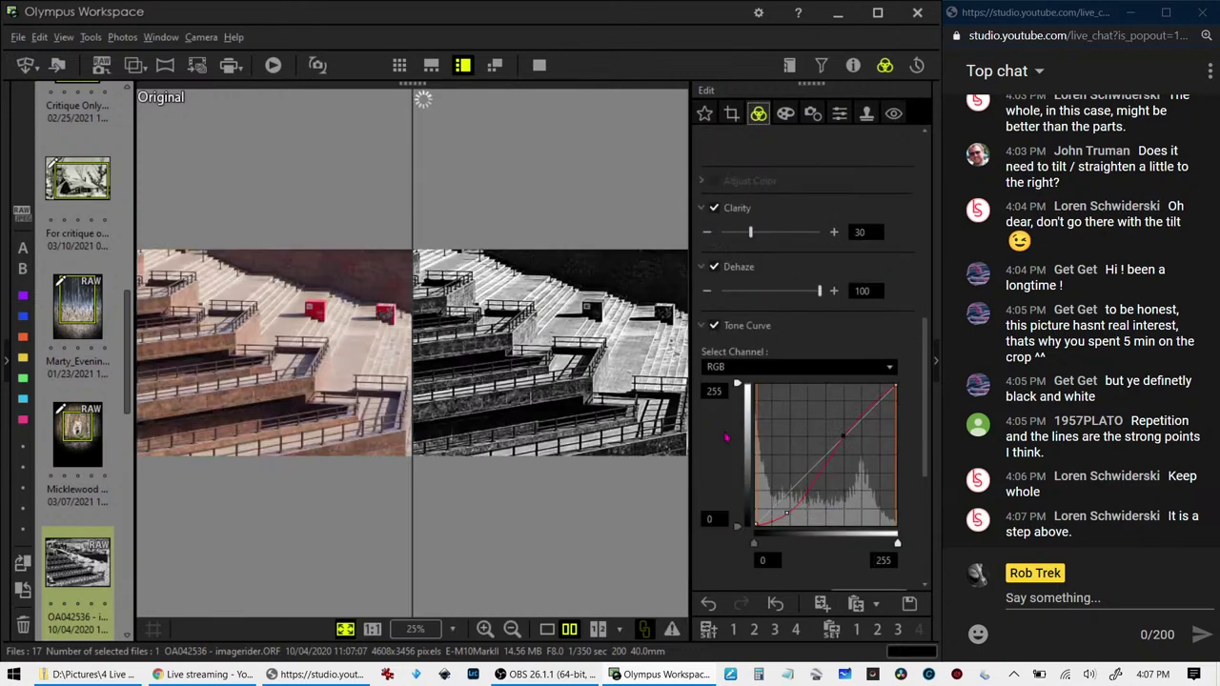
click(731, 113)
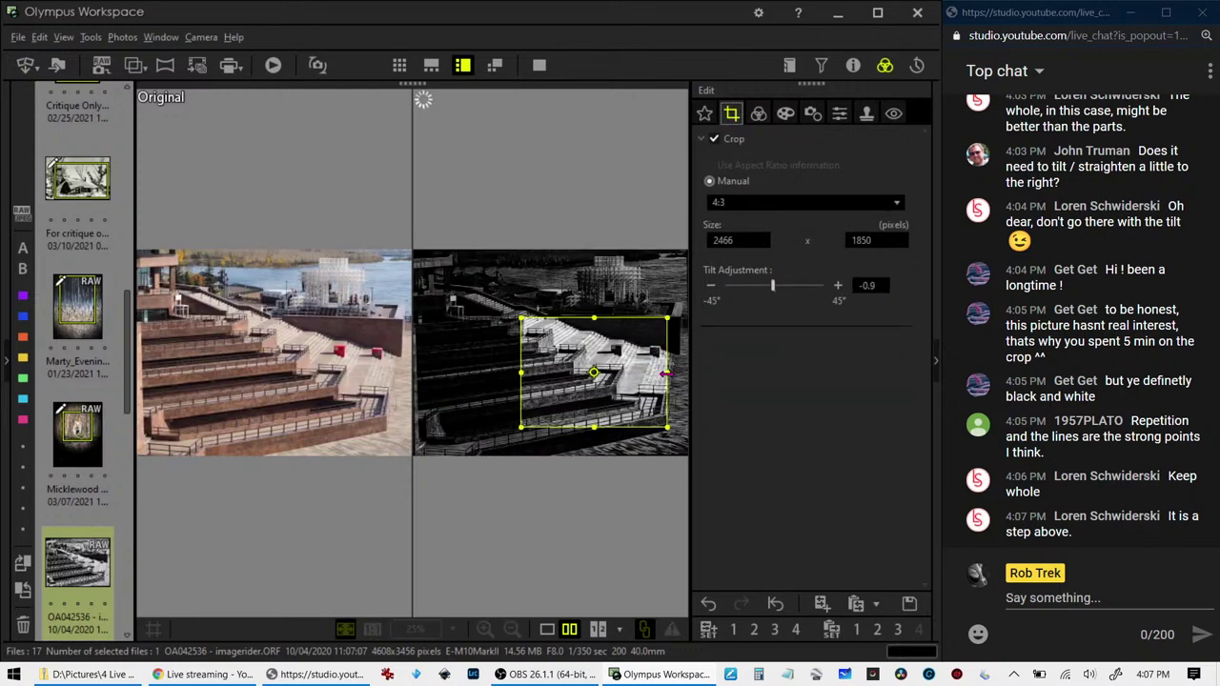
key(Return)
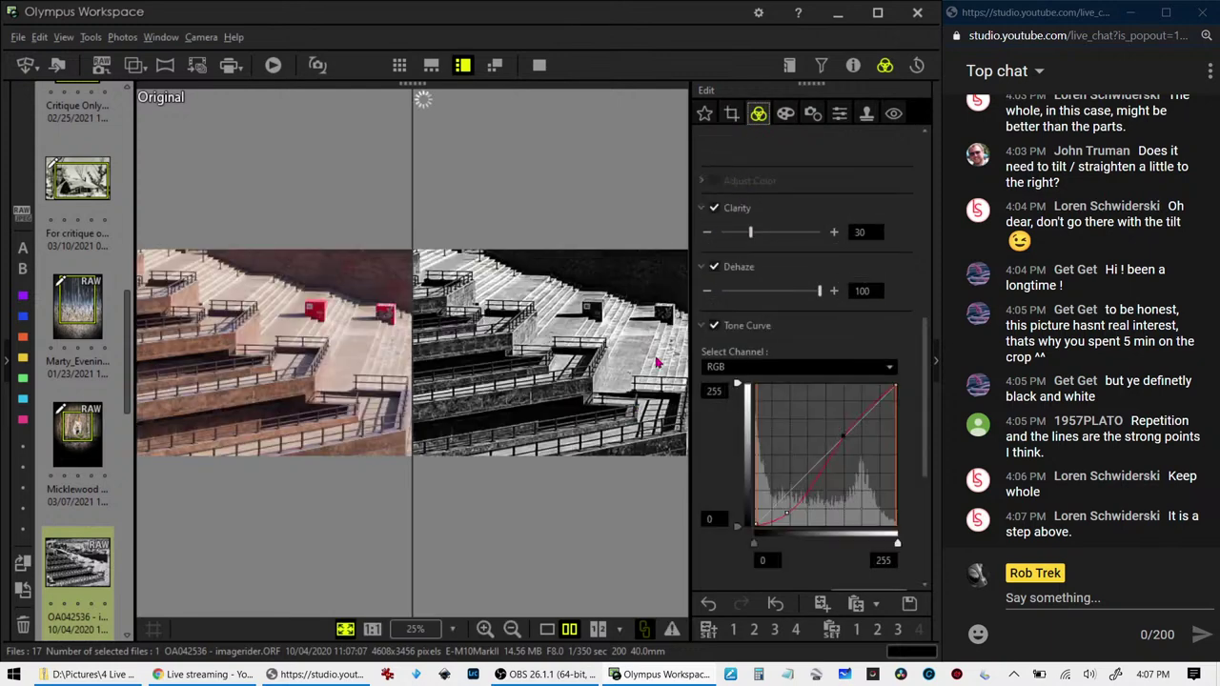
click(547, 629)
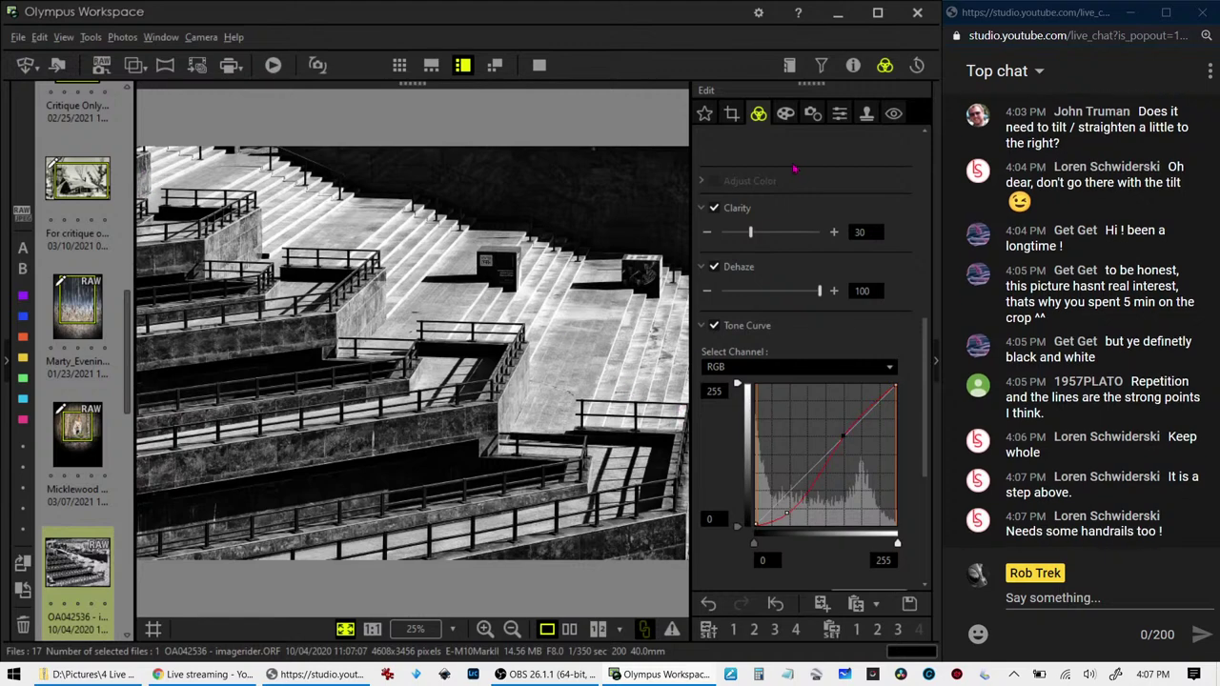
Nudge the crop corners to 2444x1832, raise the tilt to -1.3, and apply it
click(736, 120)
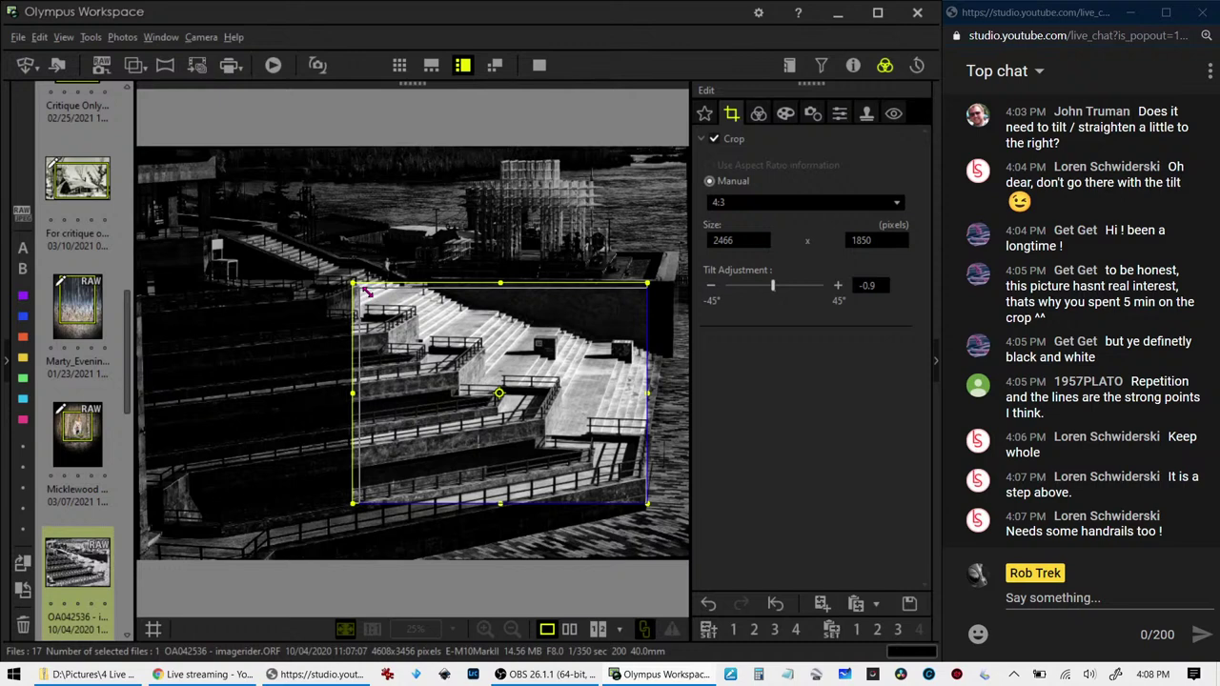
drag(366, 292, 372, 297)
drag(646, 399, 651, 397)
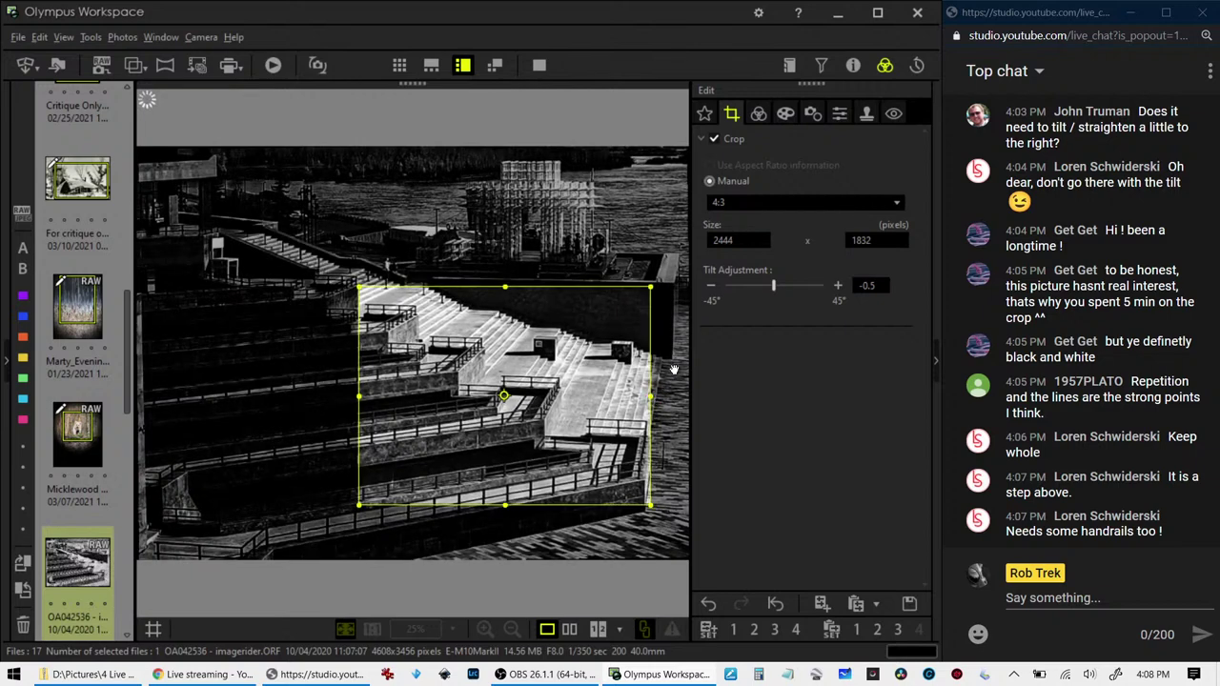
click(715, 286)
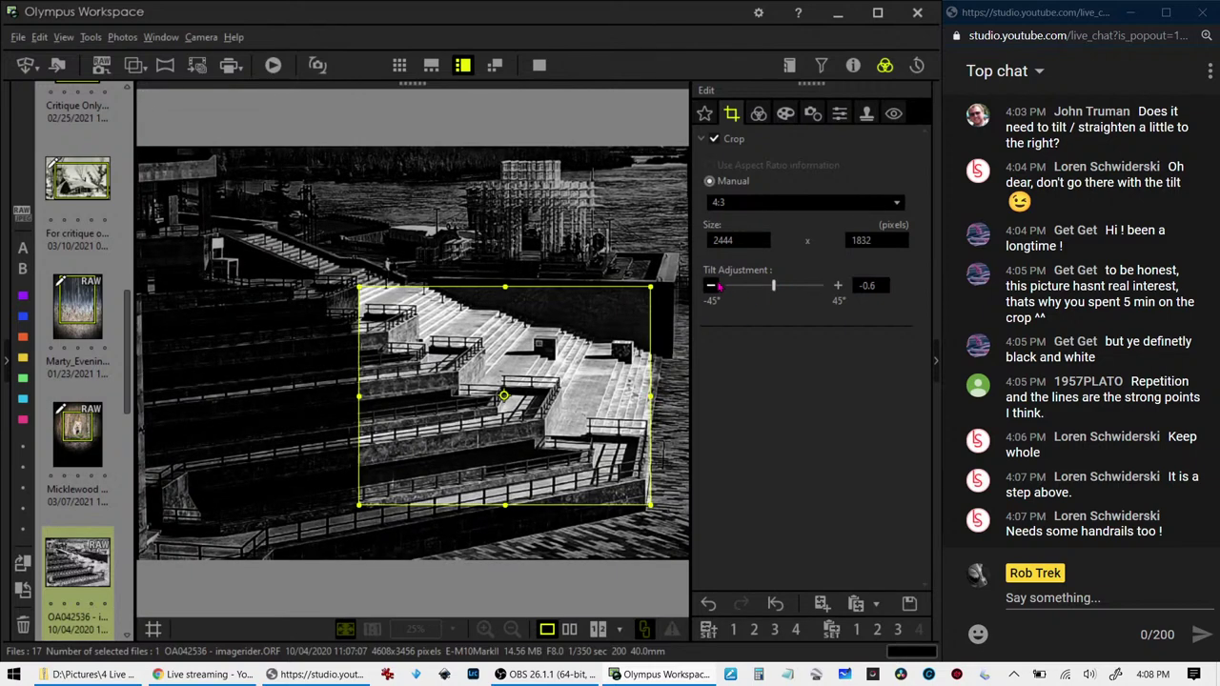
click(715, 286)
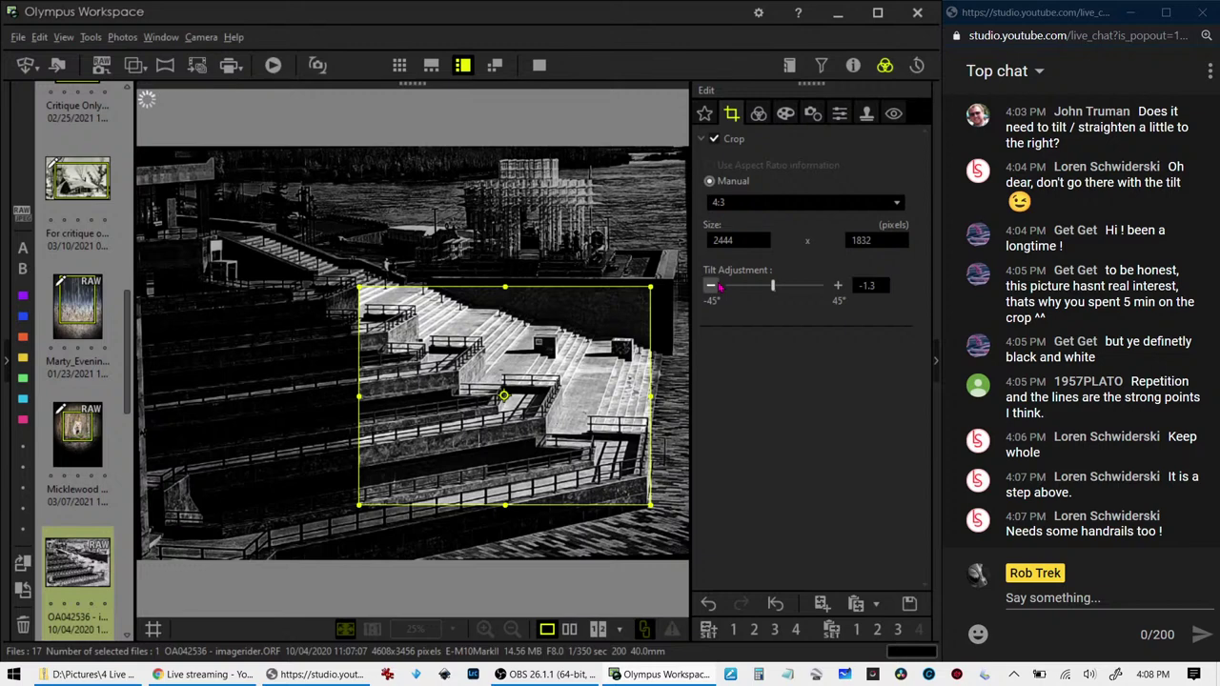
click(759, 113)
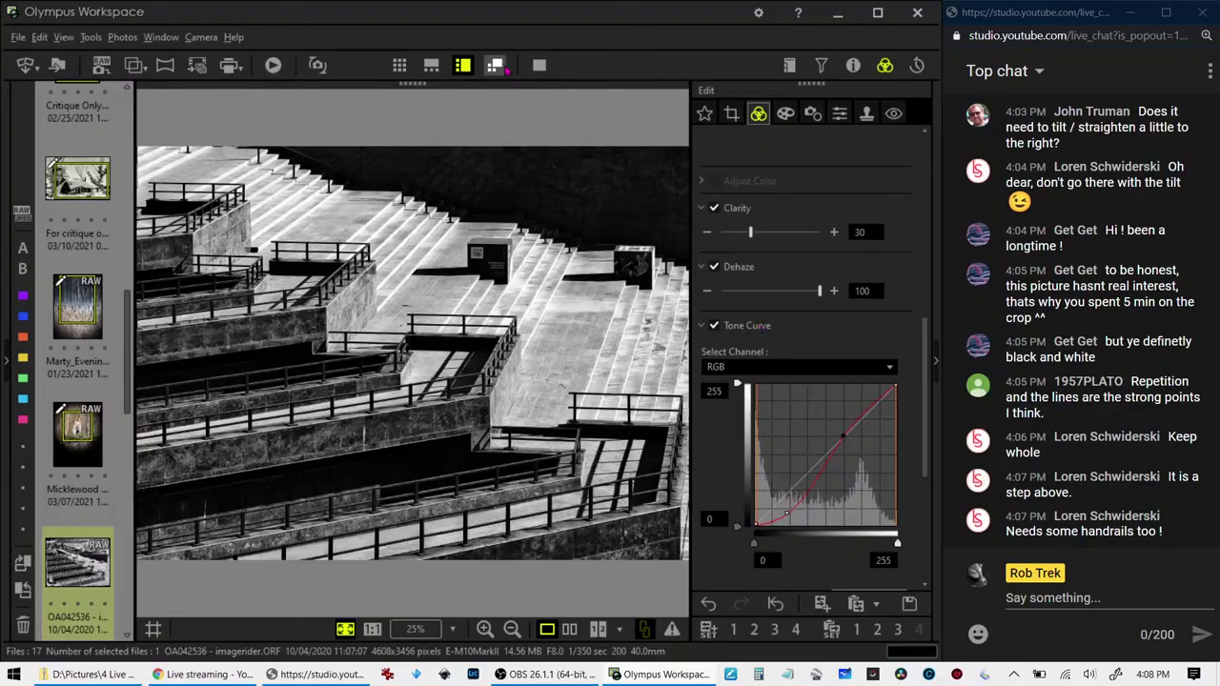
click(539, 64)
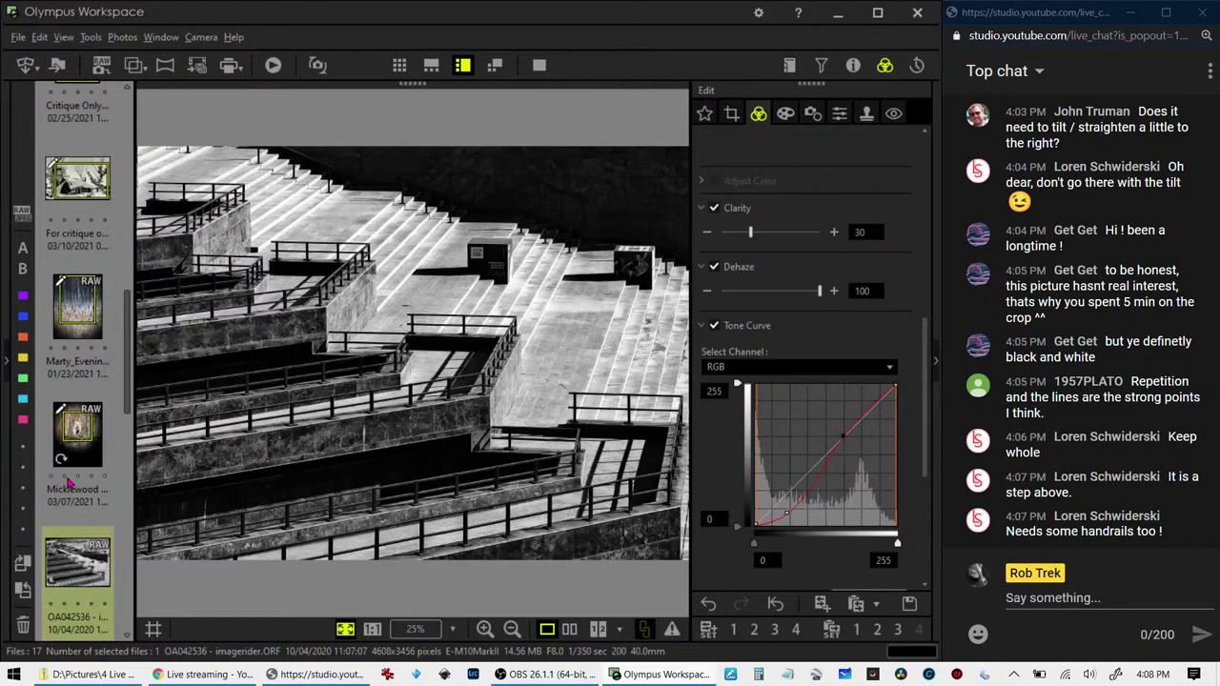
Move through the filmstrip past tree photo P1181344 to the geese photo P3080023
scroll(69, 477, down, 2)
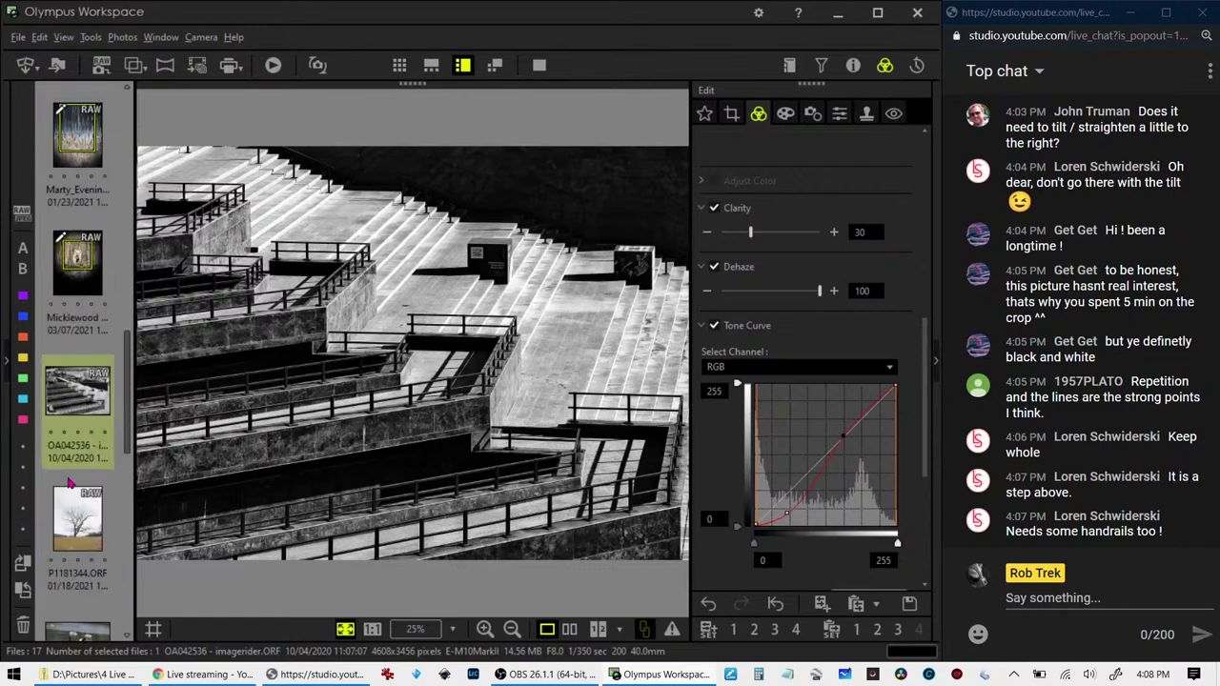
click(95, 524)
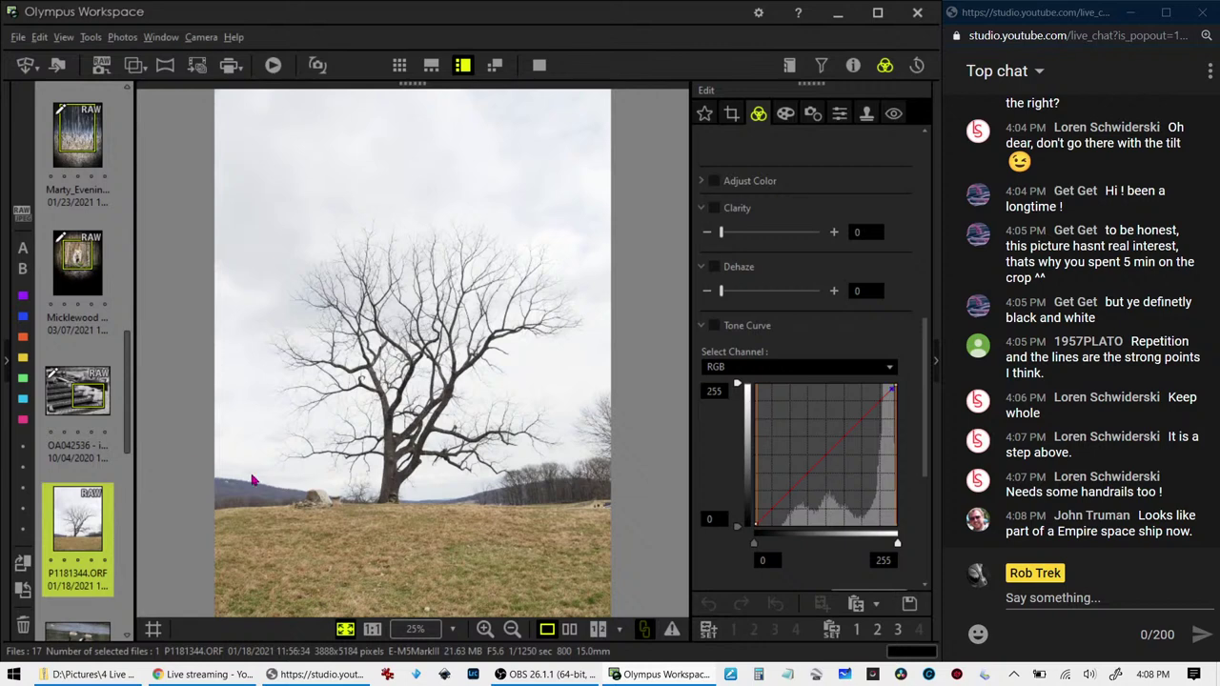
scroll(95, 534, down, 2)
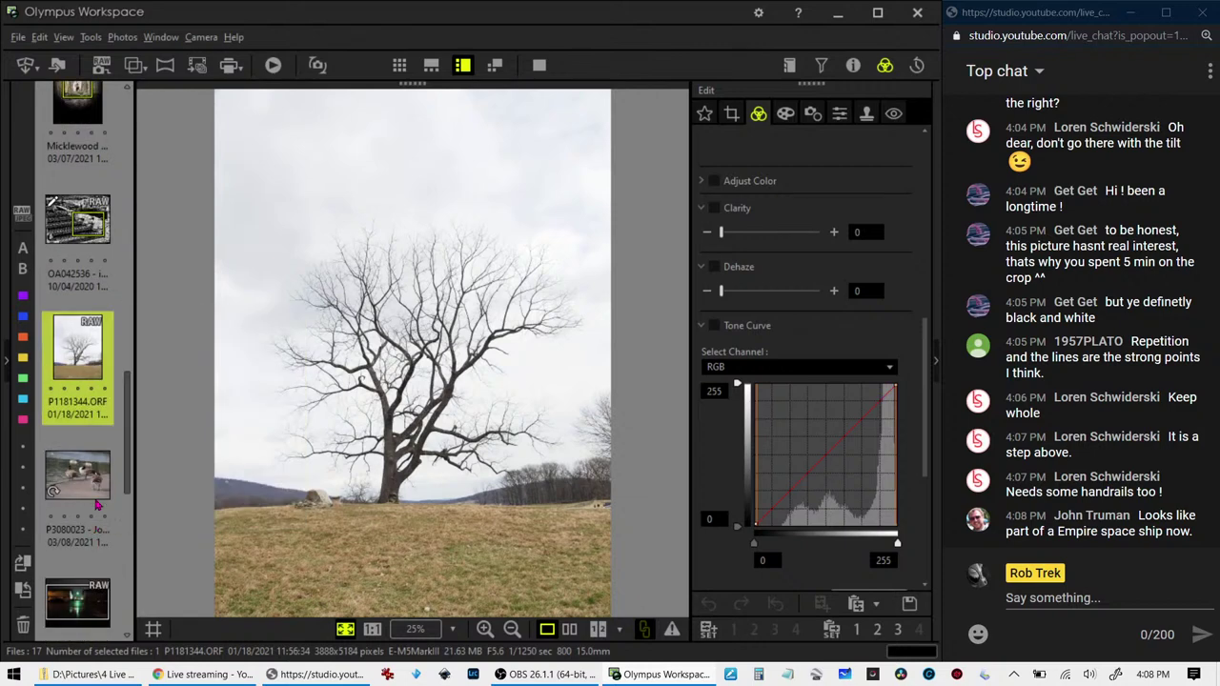
click(96, 503)
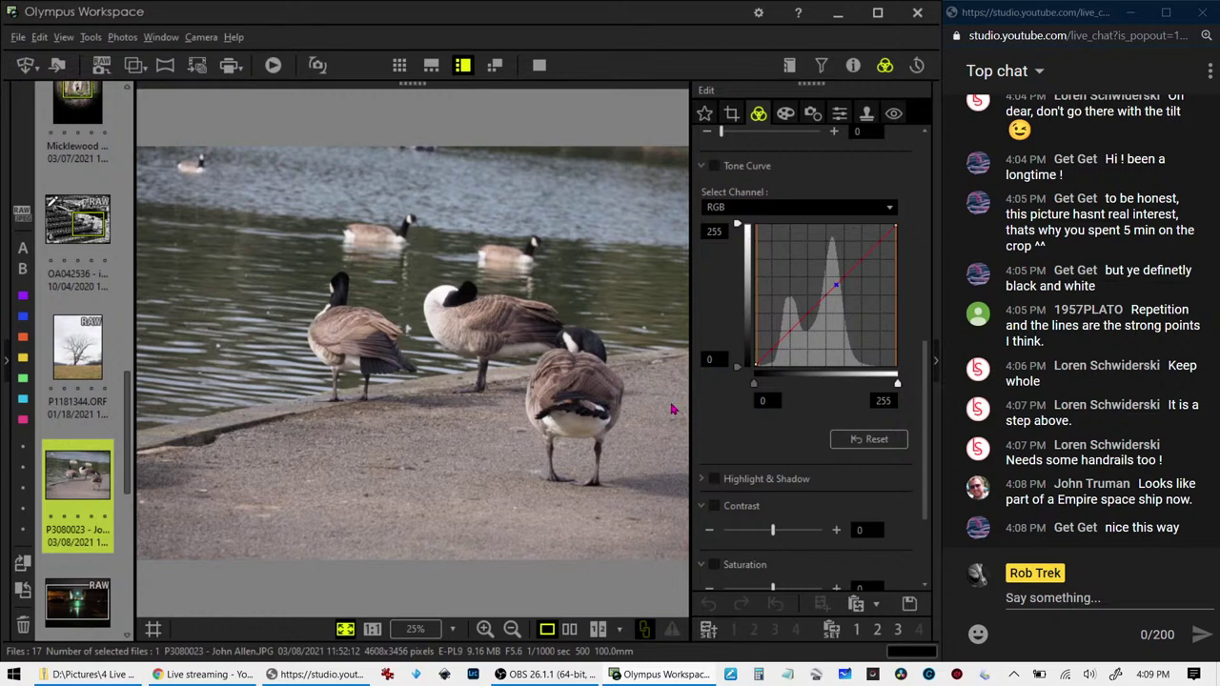
Step the geese photo's Tilt Adjustment down to -3.9, keeping the crop at 4172x3128
click(730, 116)
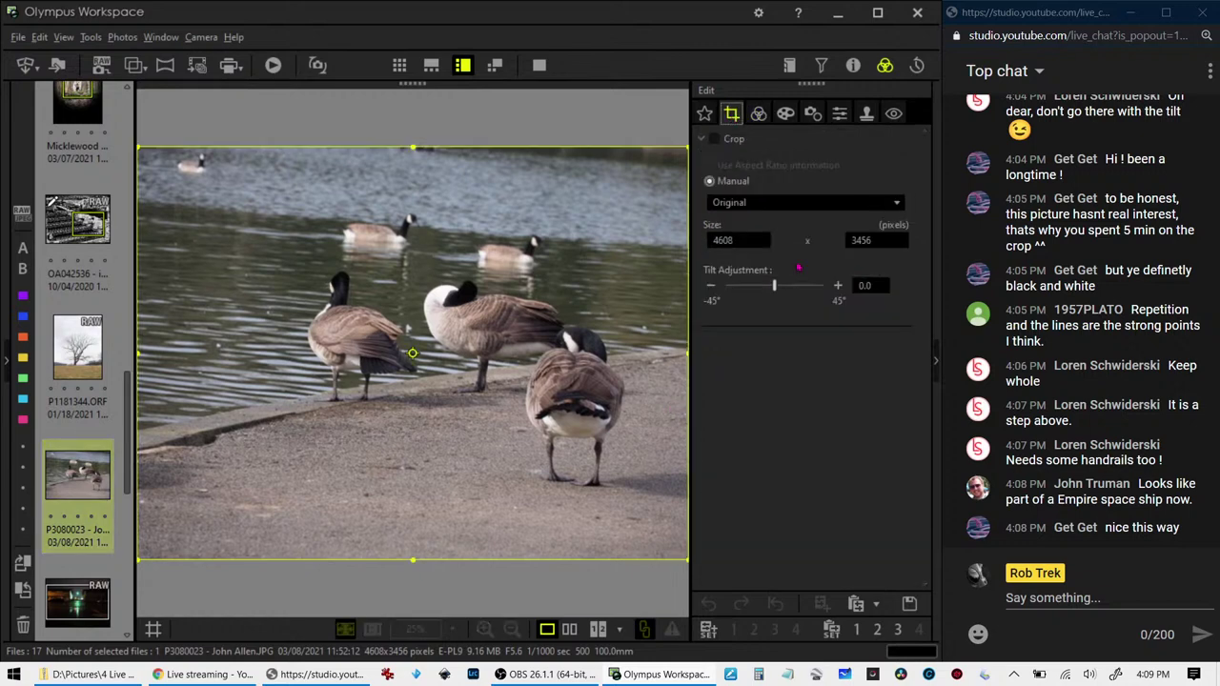
click(719, 290)
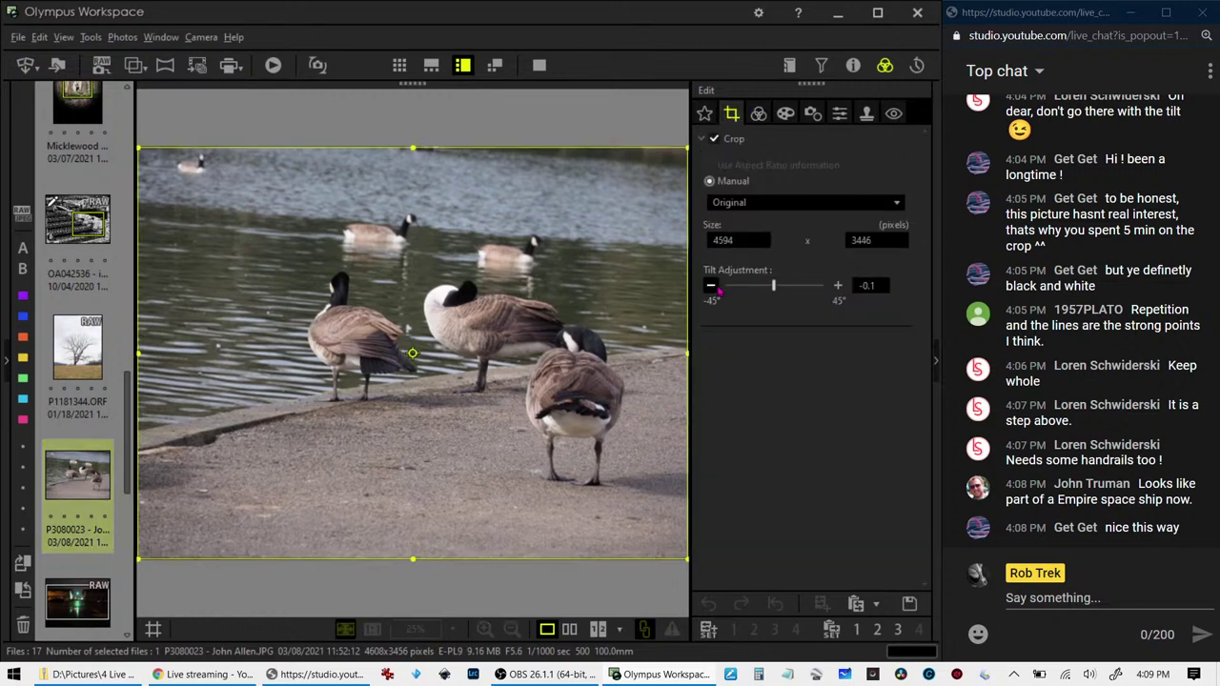
click(710, 286)
click(711, 286)
click(710, 286)
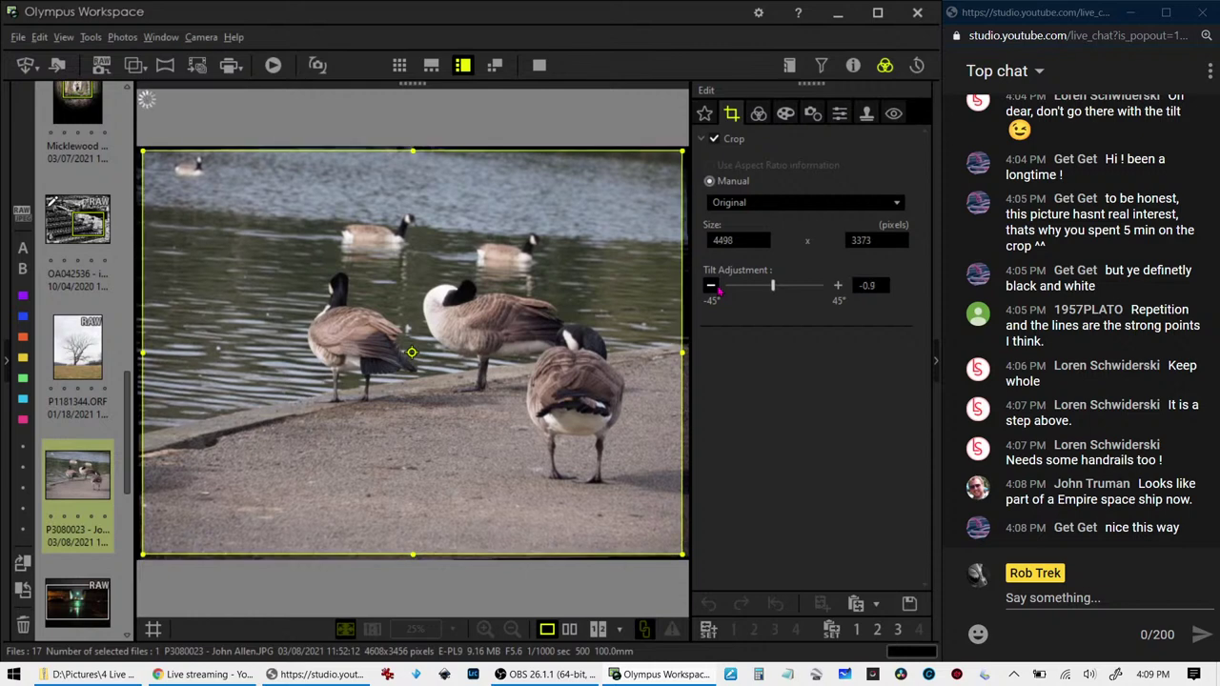
click(710, 286)
click(710, 286)
click(710, 286)
click(718, 291)
click(718, 291)
click(719, 291)
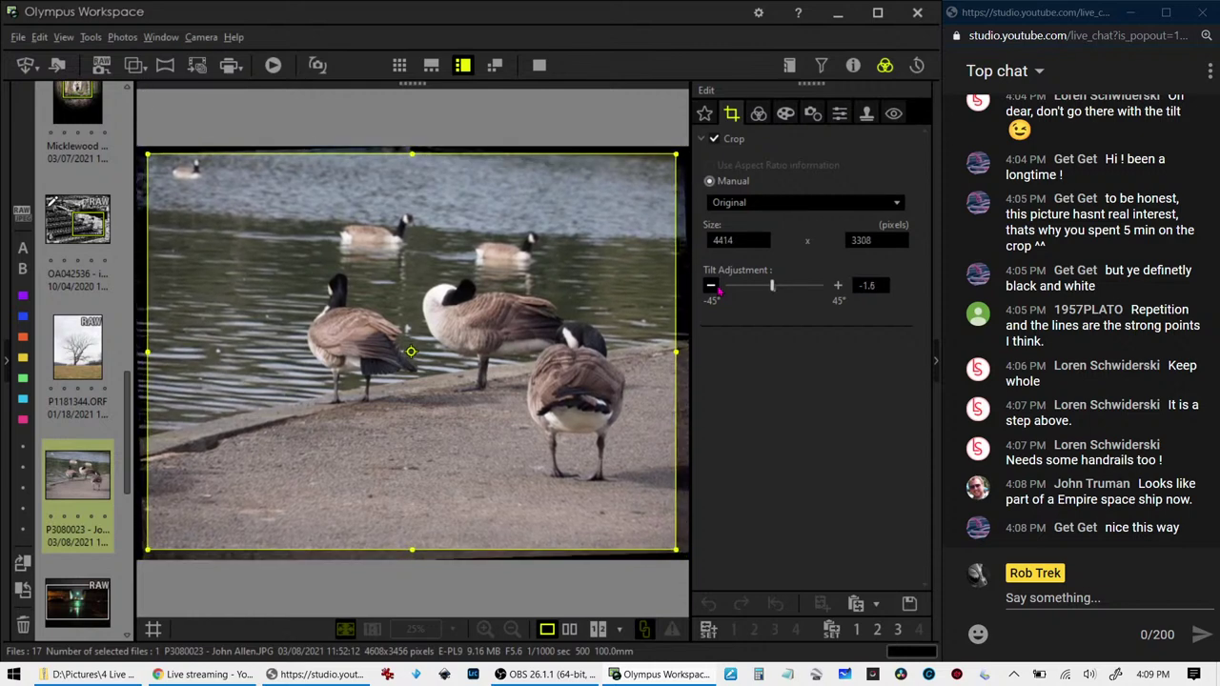
double_click(719, 291)
click(719, 291)
click(719, 290)
click(719, 291)
click(719, 291)
double_click(718, 290)
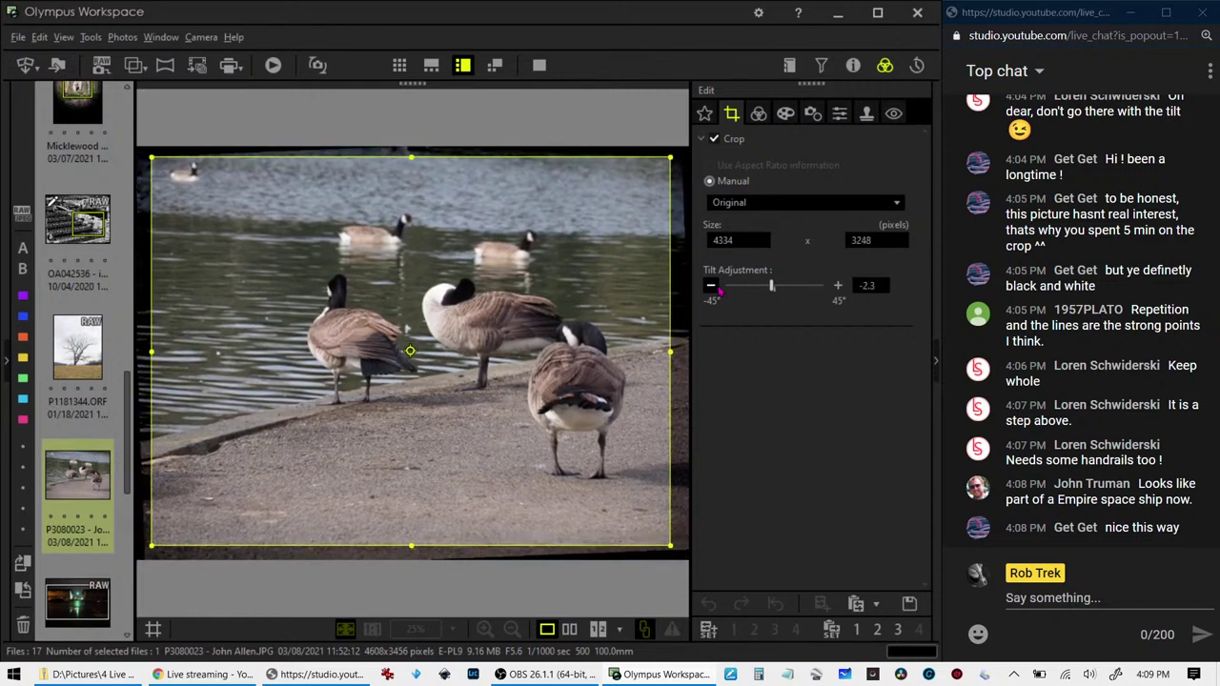
click(719, 291)
click(719, 290)
click(718, 290)
click(720, 291)
double_click(720, 292)
click(720, 291)
double_click(720, 292)
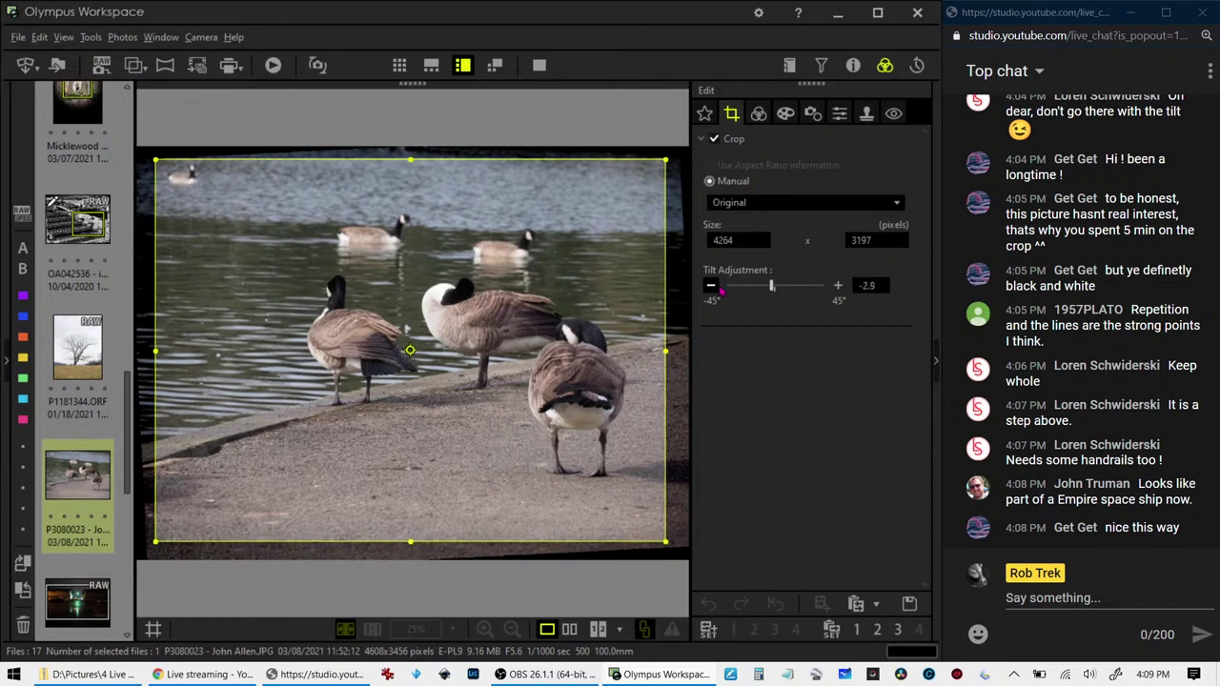
click(722, 292)
double_click(722, 292)
double_click(724, 290)
double_click(724, 291)
click(725, 290)
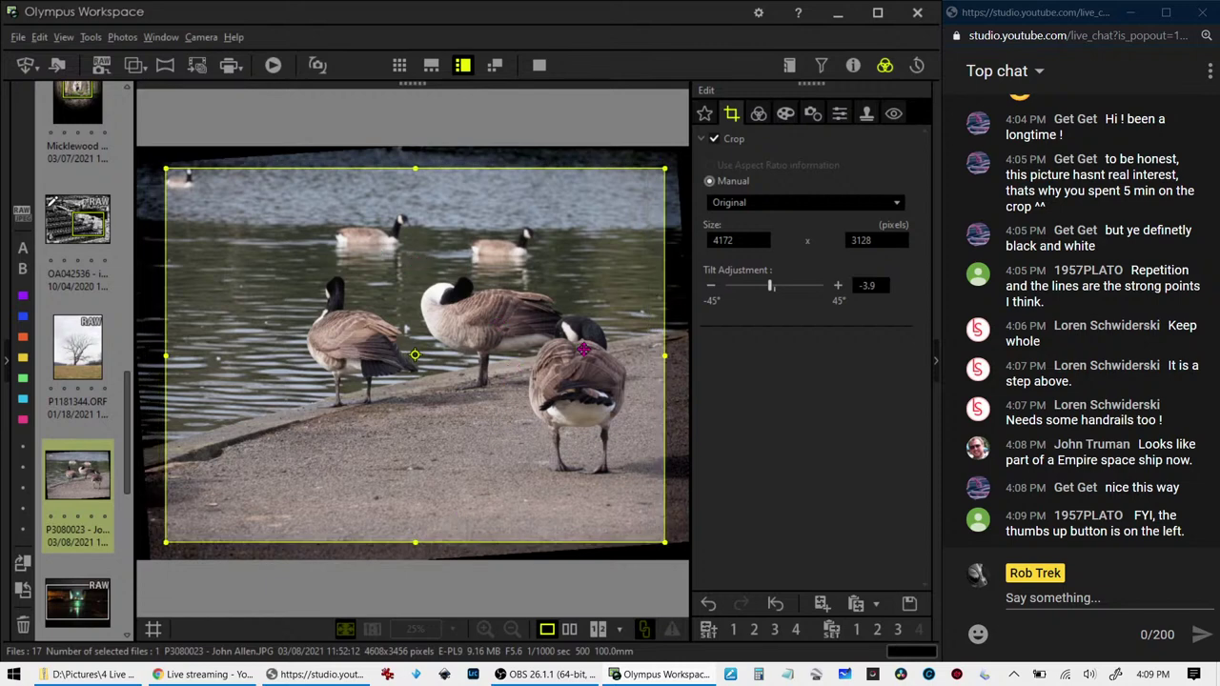
Turn the crop to portrait over the left goose and lock the ratio to 4:3
click(416, 353)
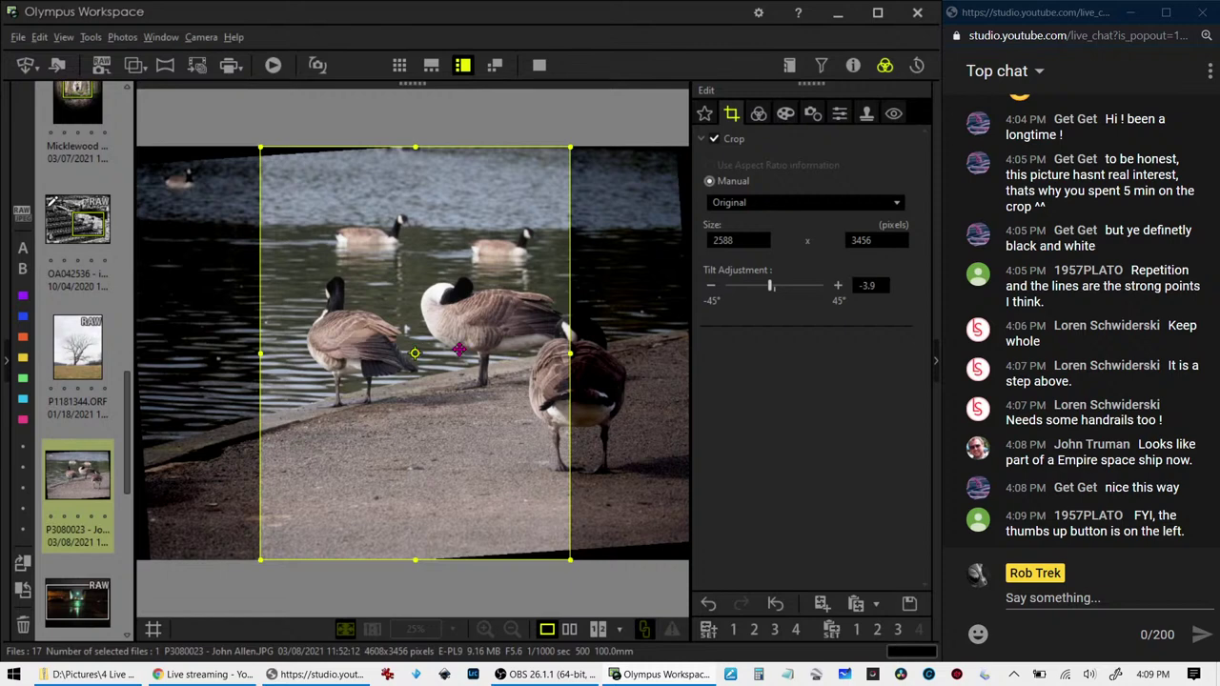
drag(417, 353, 305, 353)
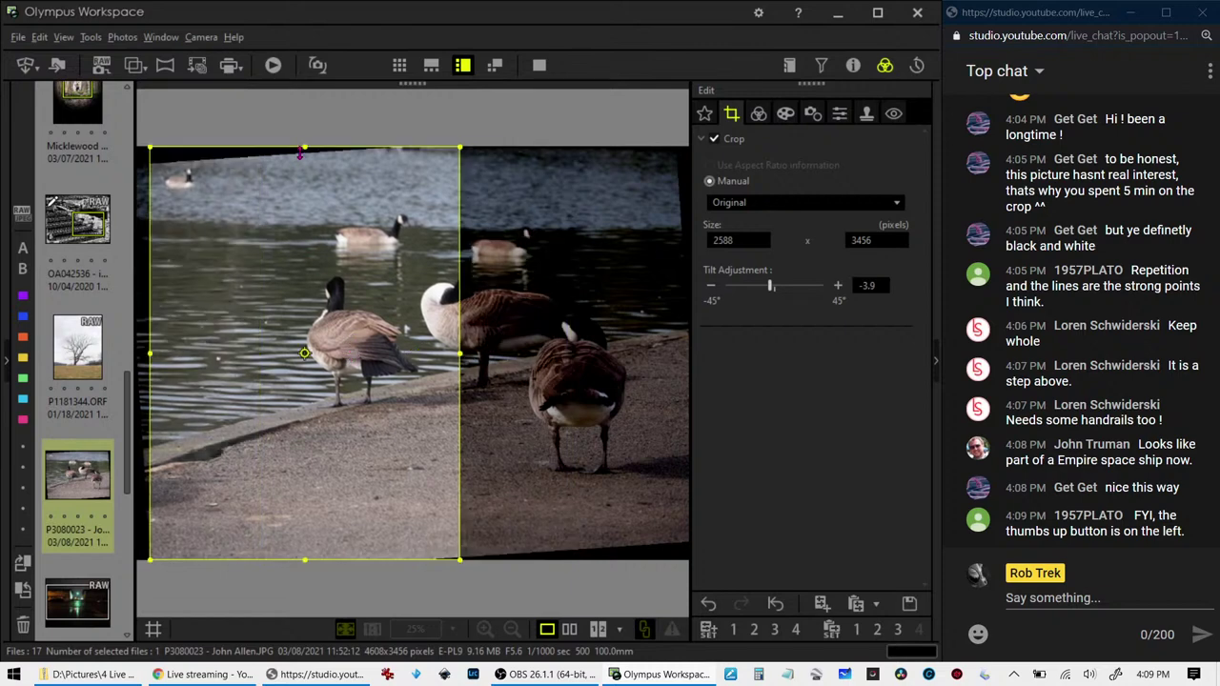
drag(301, 147, 305, 166)
click(722, 202)
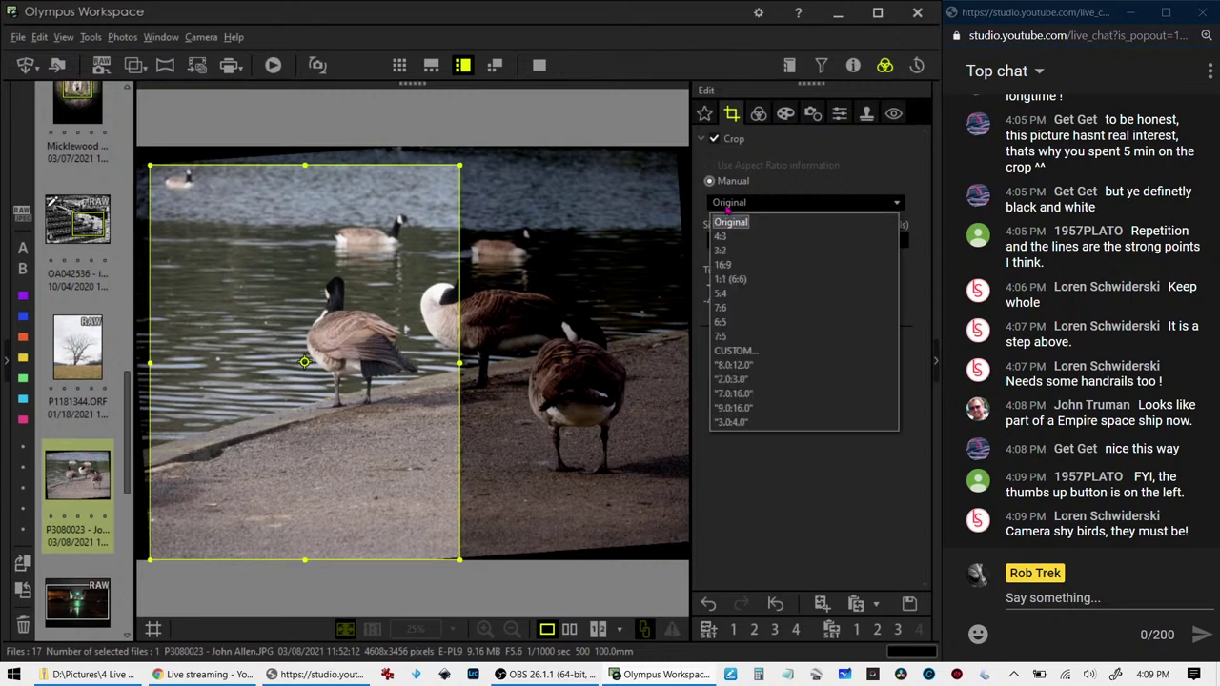
click(721, 236)
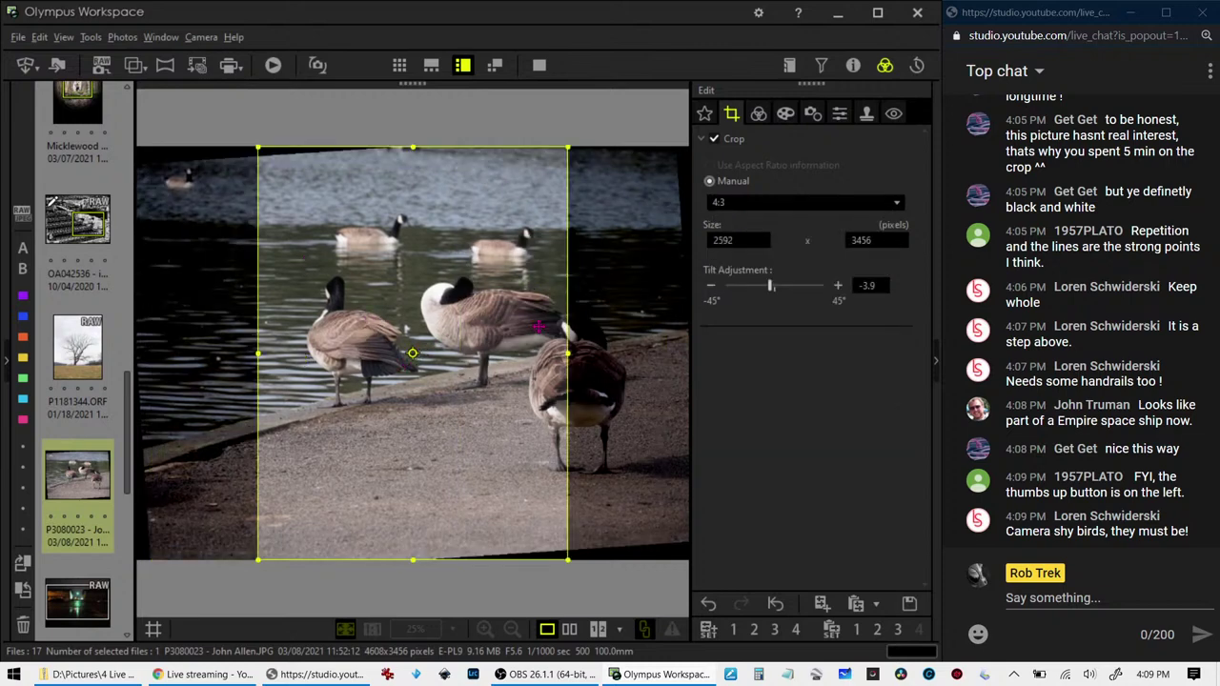
Shrink the 4:3 crop, make it landscape, and frame the three geese at 3267x2448
drag(529, 346, 421, 346)
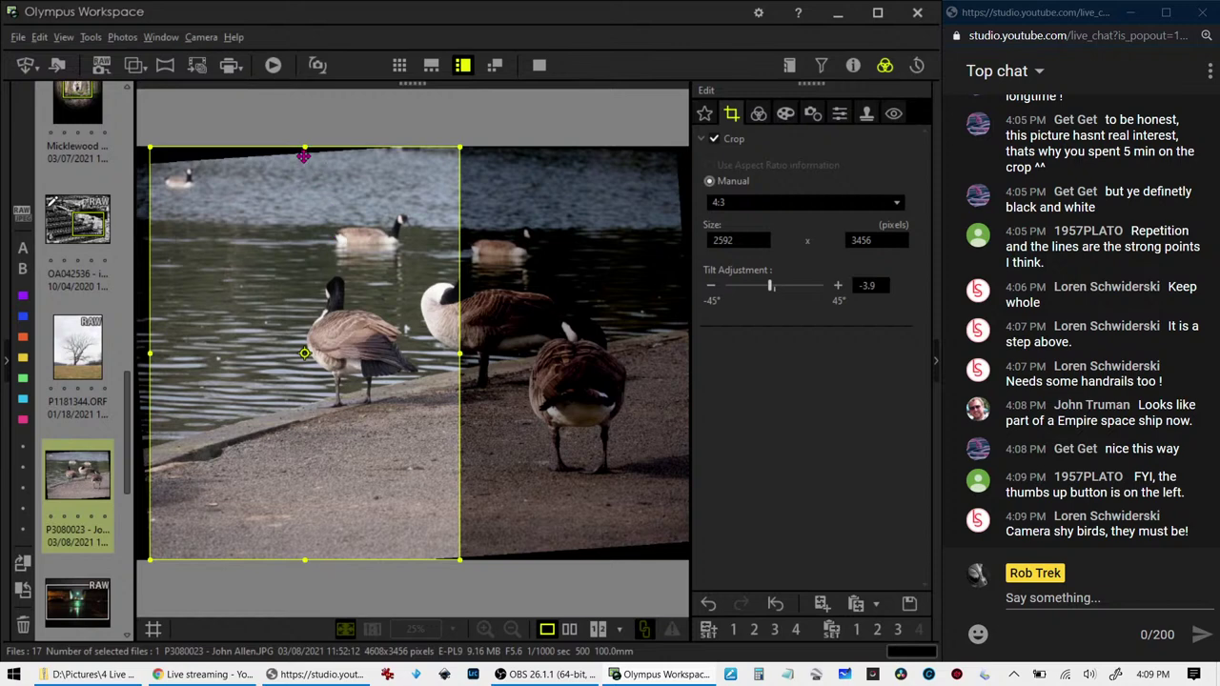
drag(301, 150, 305, 167)
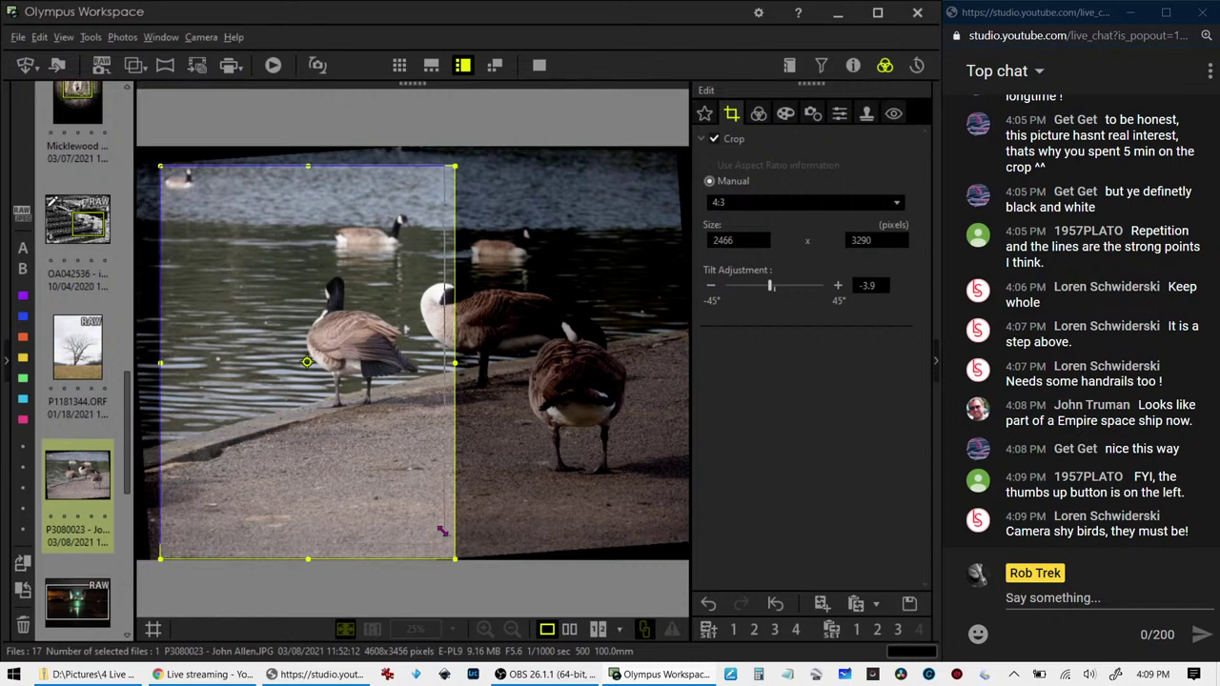
drag(443, 531, 388, 444)
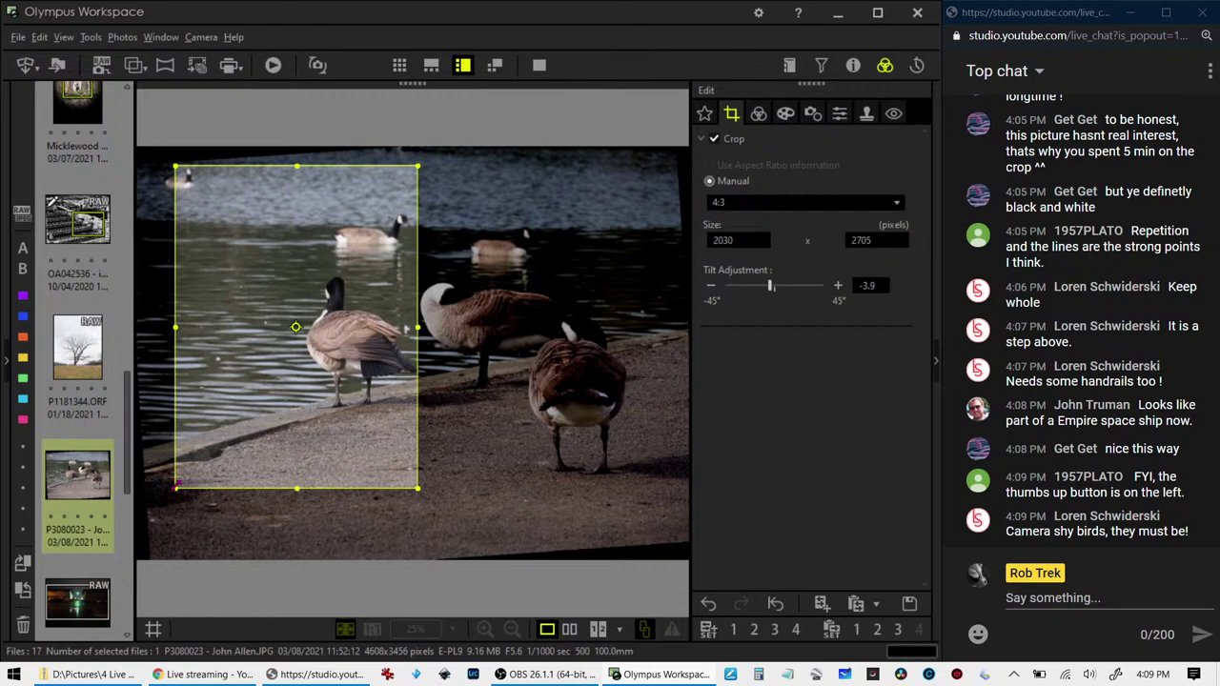
drag(176, 484, 200, 467)
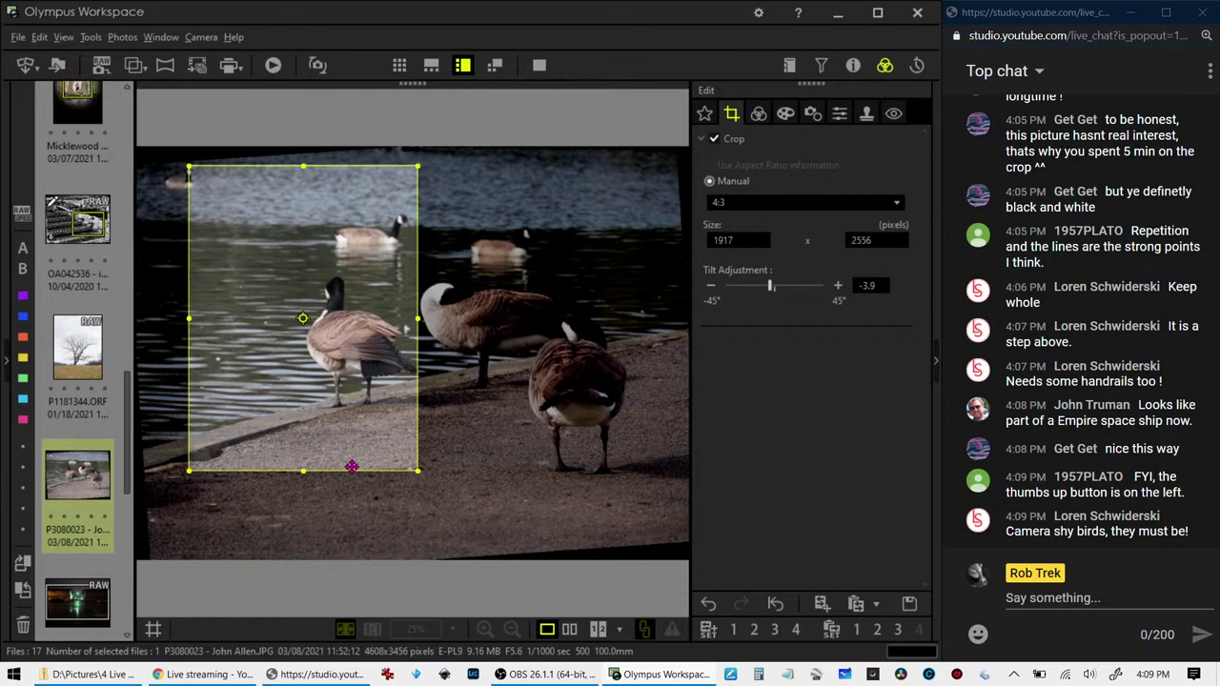
click(300, 317)
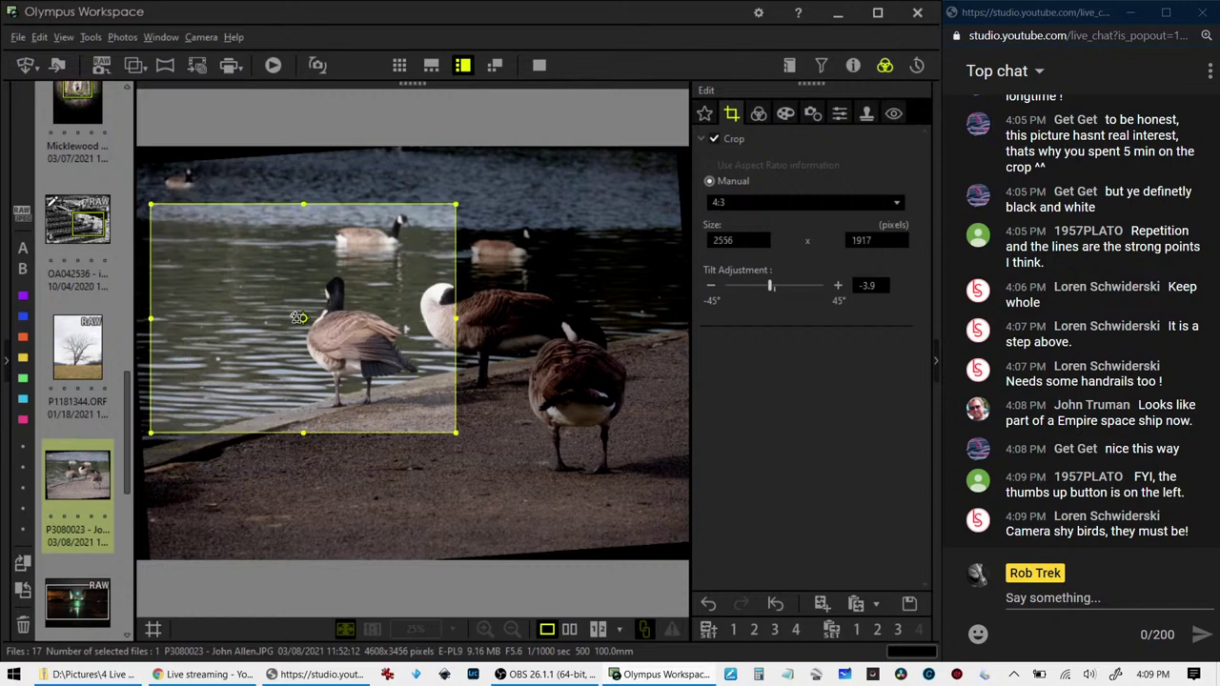
mouse_move(298, 318)
mouse_down()
mouse_move(462, 315)
mouse_move(643, 496)
mouse_move(594, 465)
mouse_up()
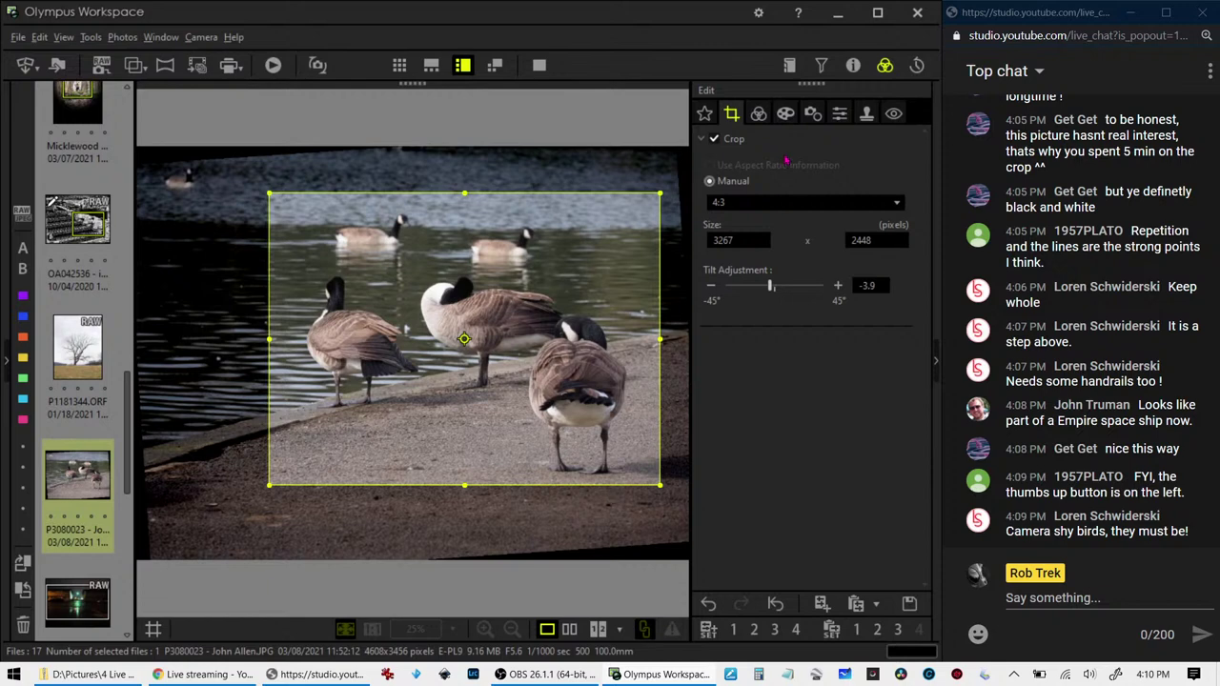
Commit the crop, then raise the tilt through -5.0 to -5.2 and apply it
click(767, 116)
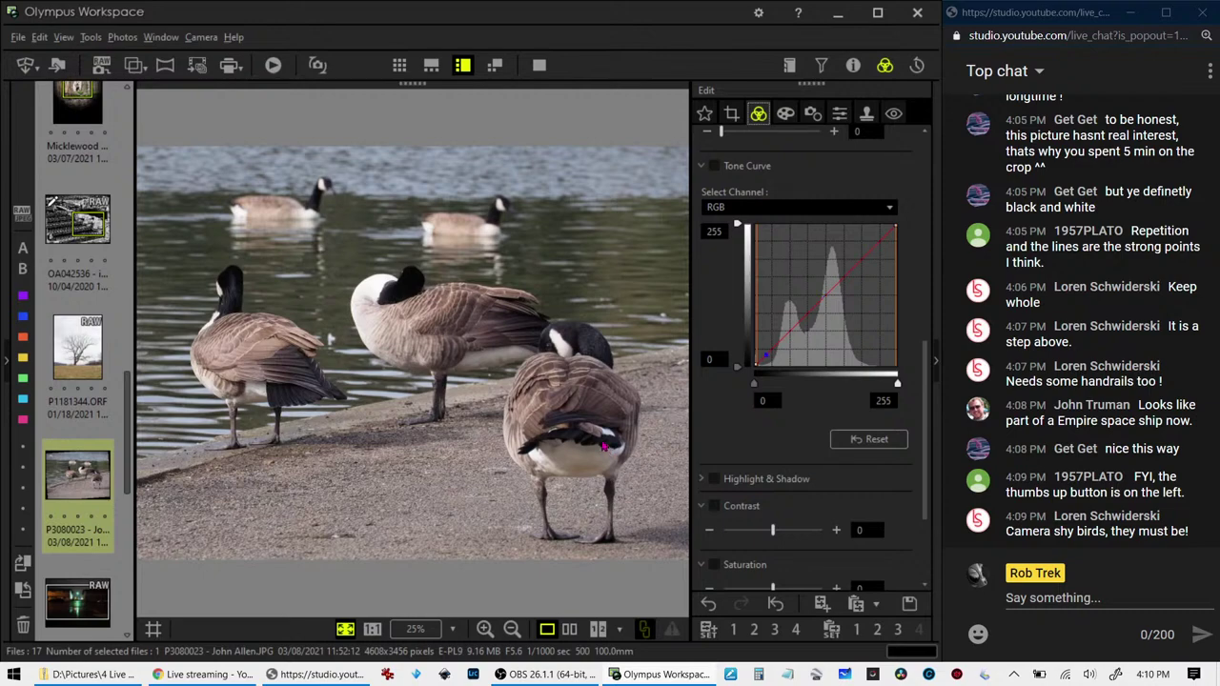
click(731, 113)
click(710, 286)
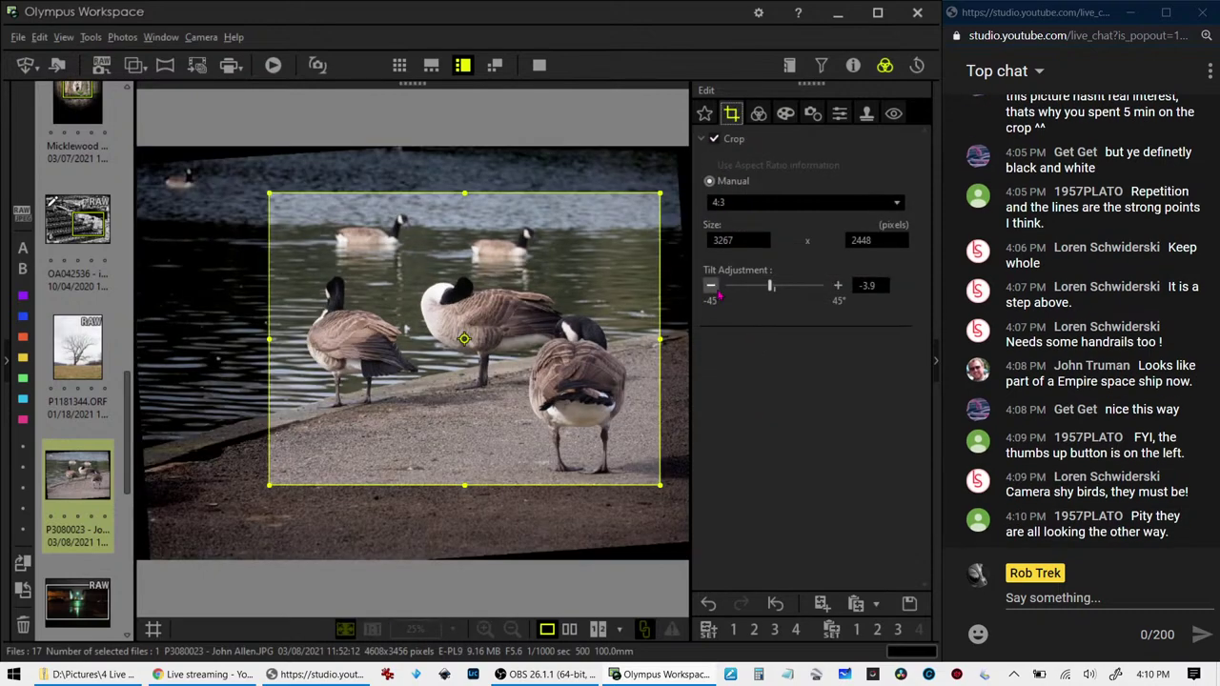
click(711, 286)
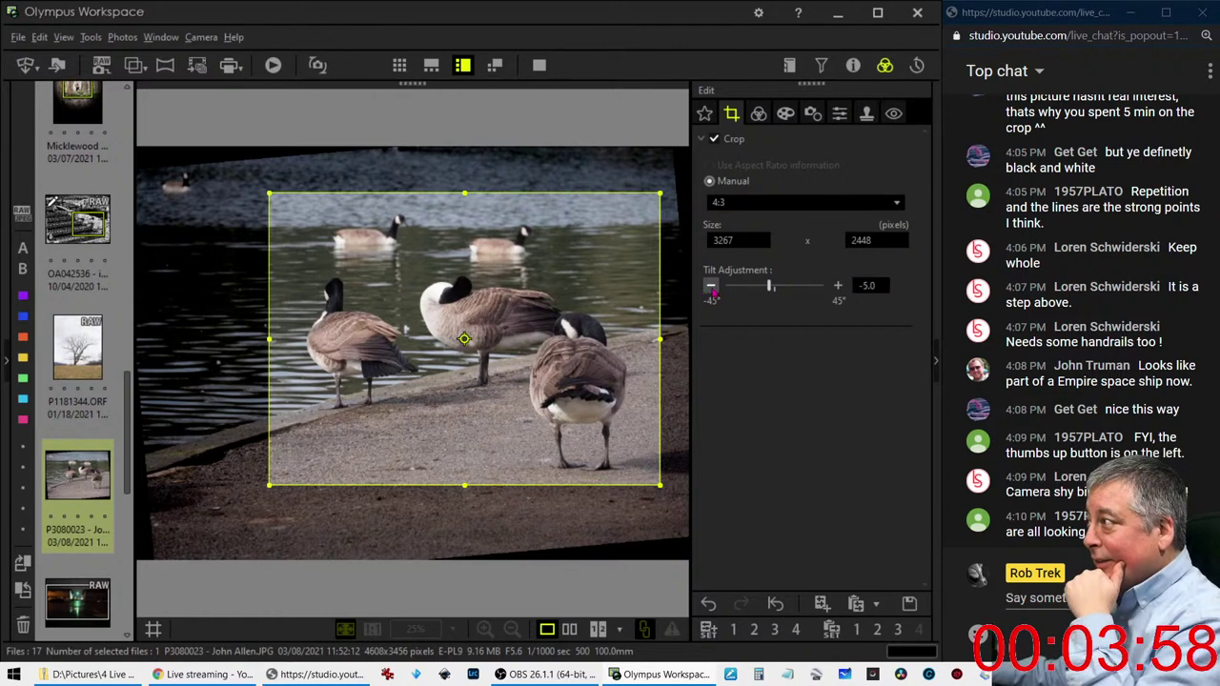
click(711, 286)
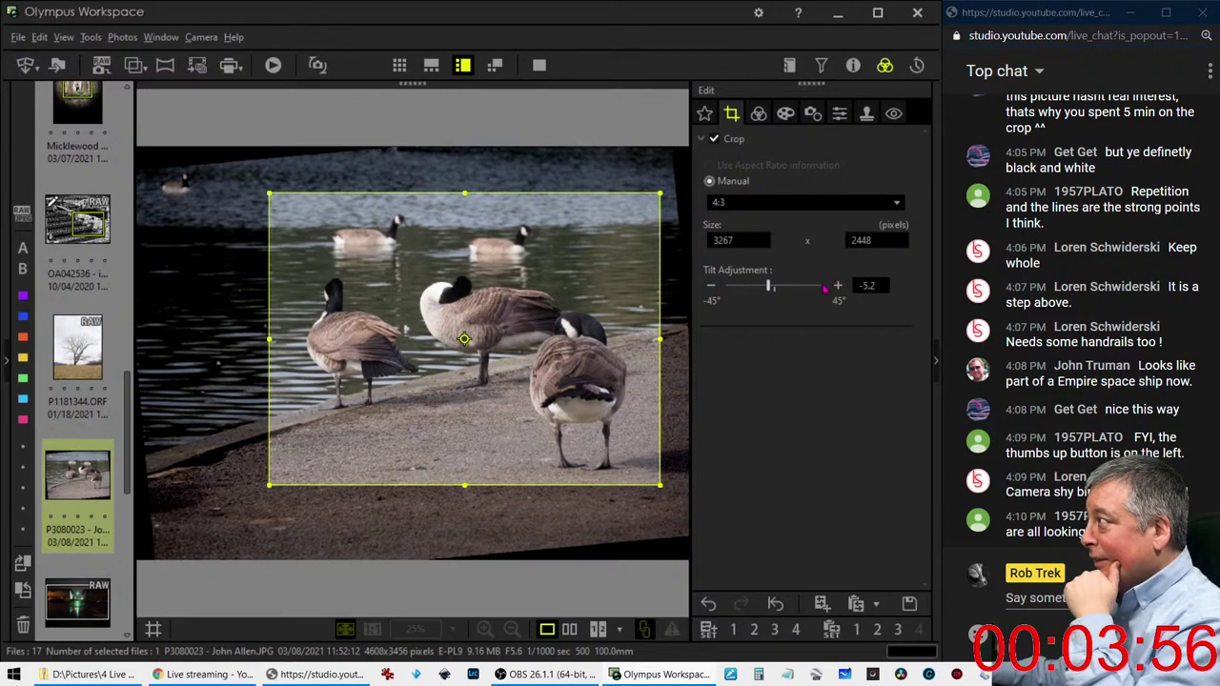
click(758, 113)
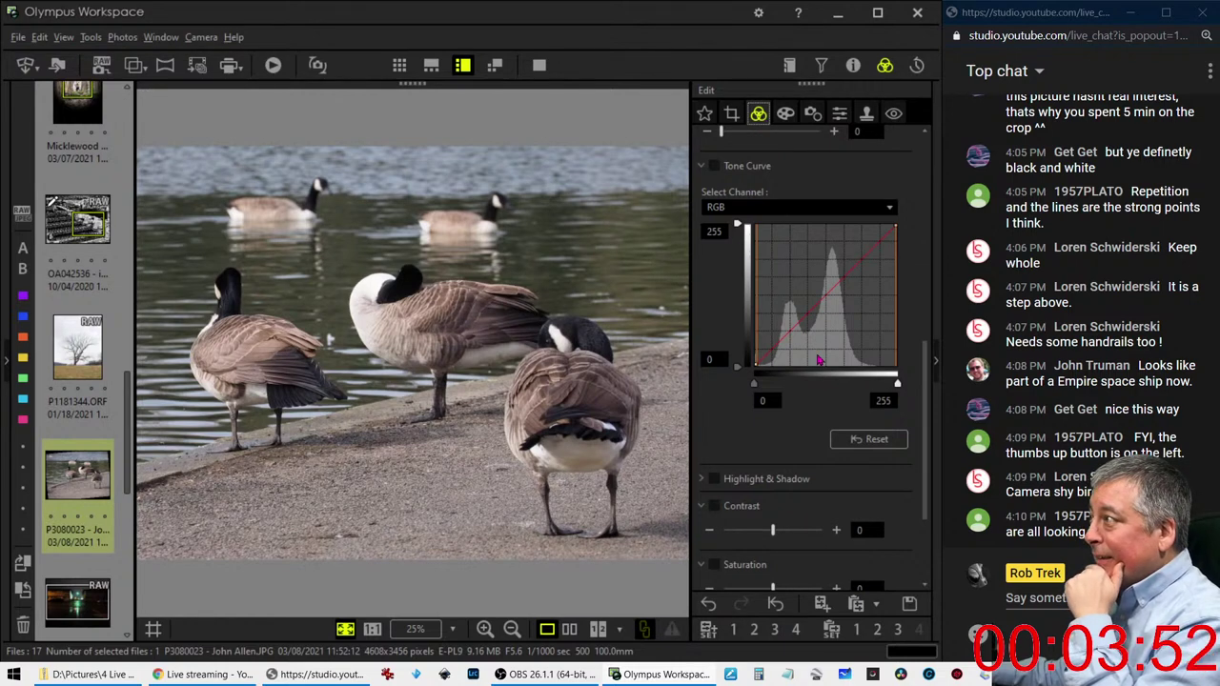
Switch Gradation to Manual at 39 and raise Sharpness to 4
scroll(822, 511, down, 3)
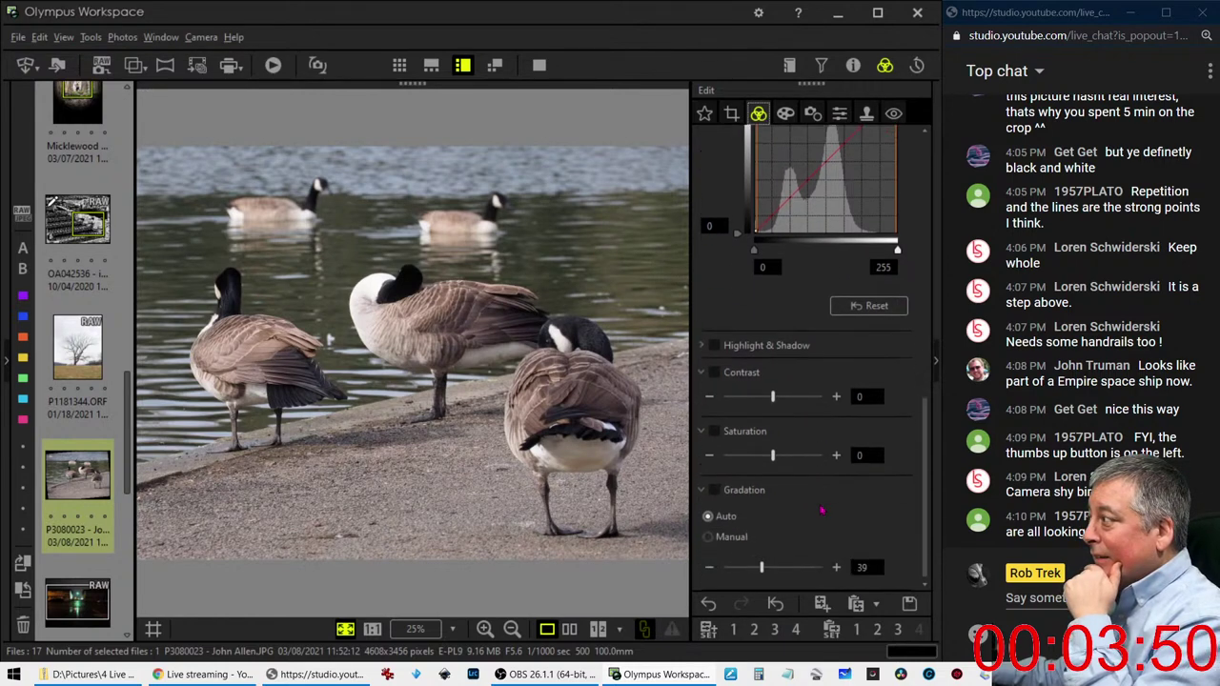
click(729, 539)
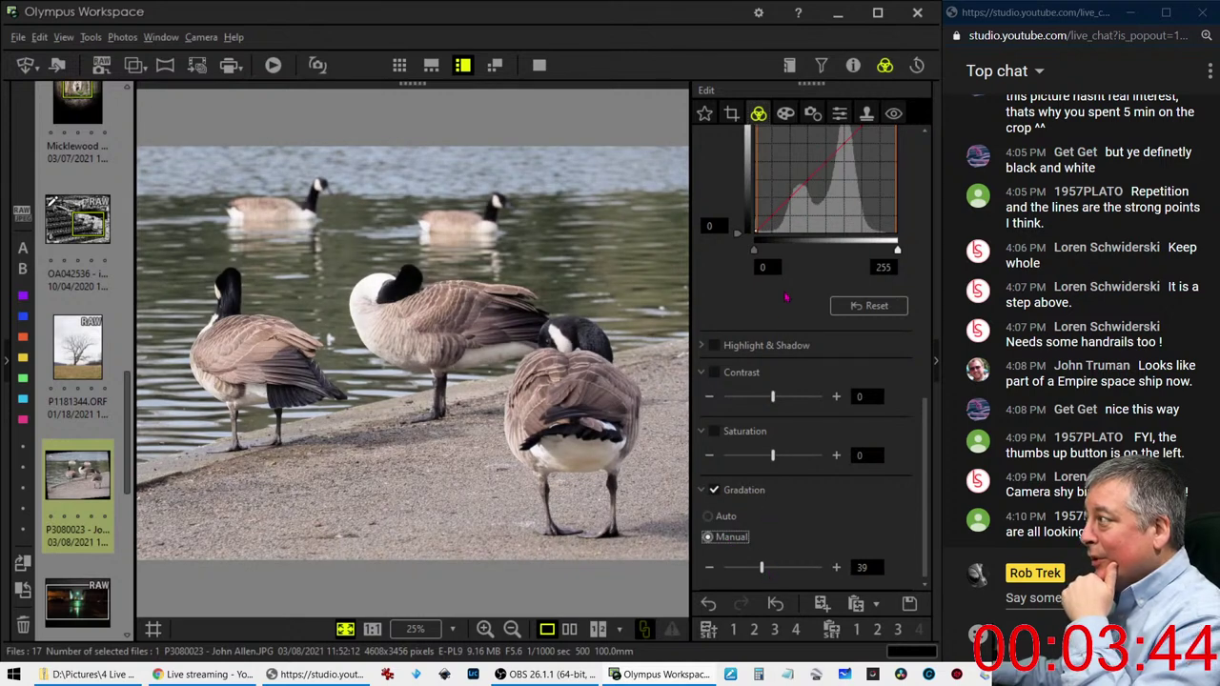
click(839, 114)
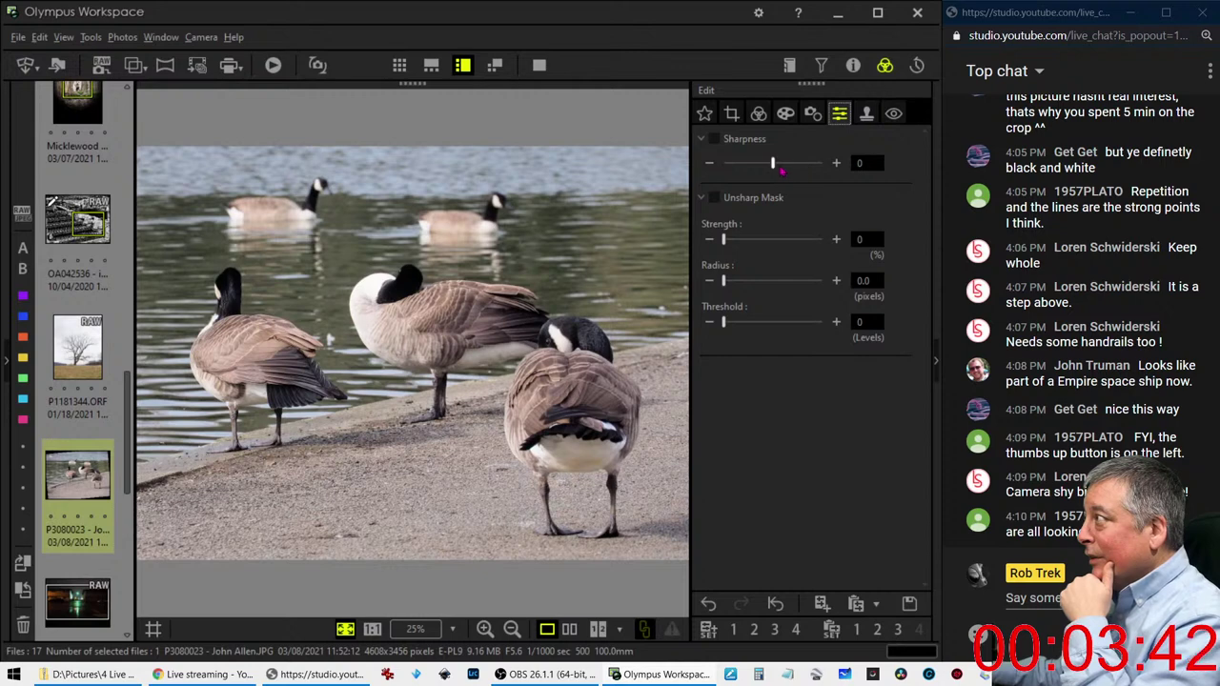
drag(790, 168, 806, 169)
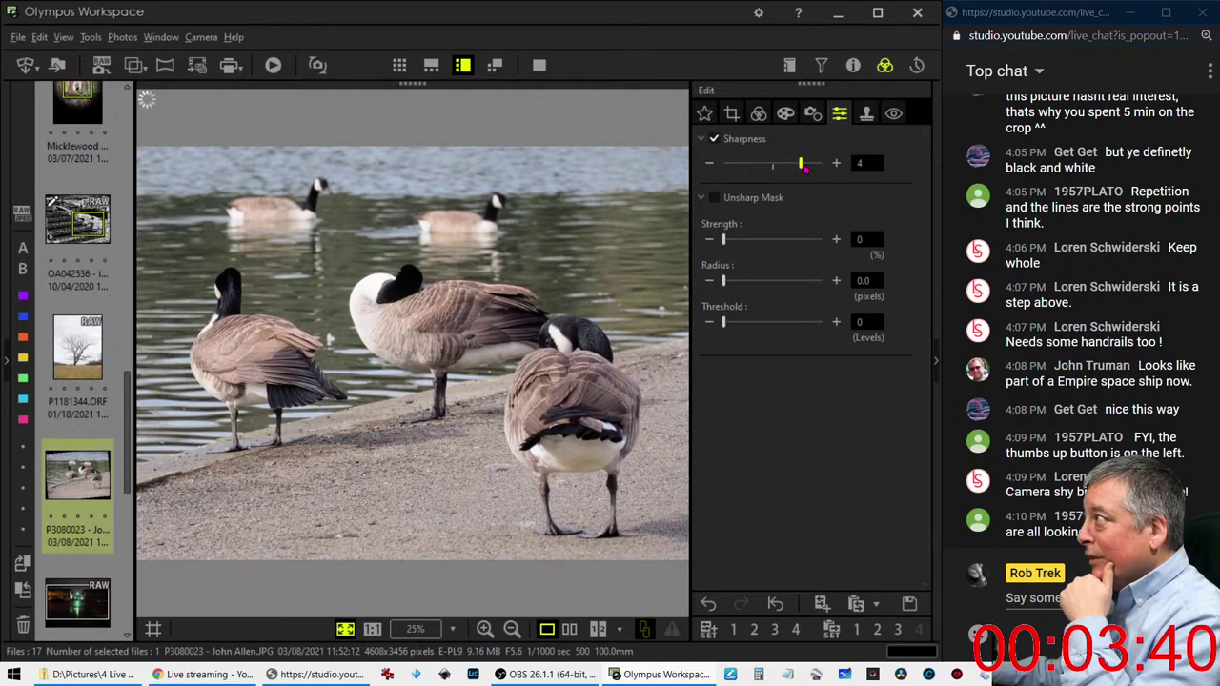
click(759, 114)
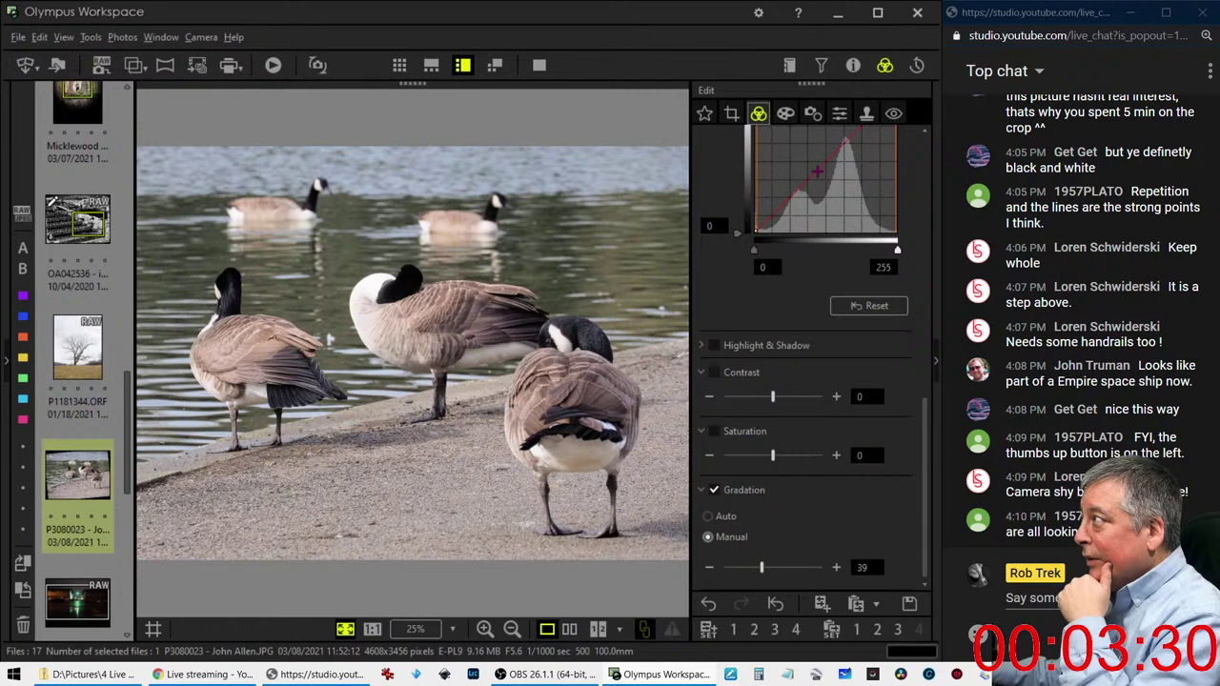
Apply the Pop Art art filter to the geese photo
click(786, 114)
click(783, 163)
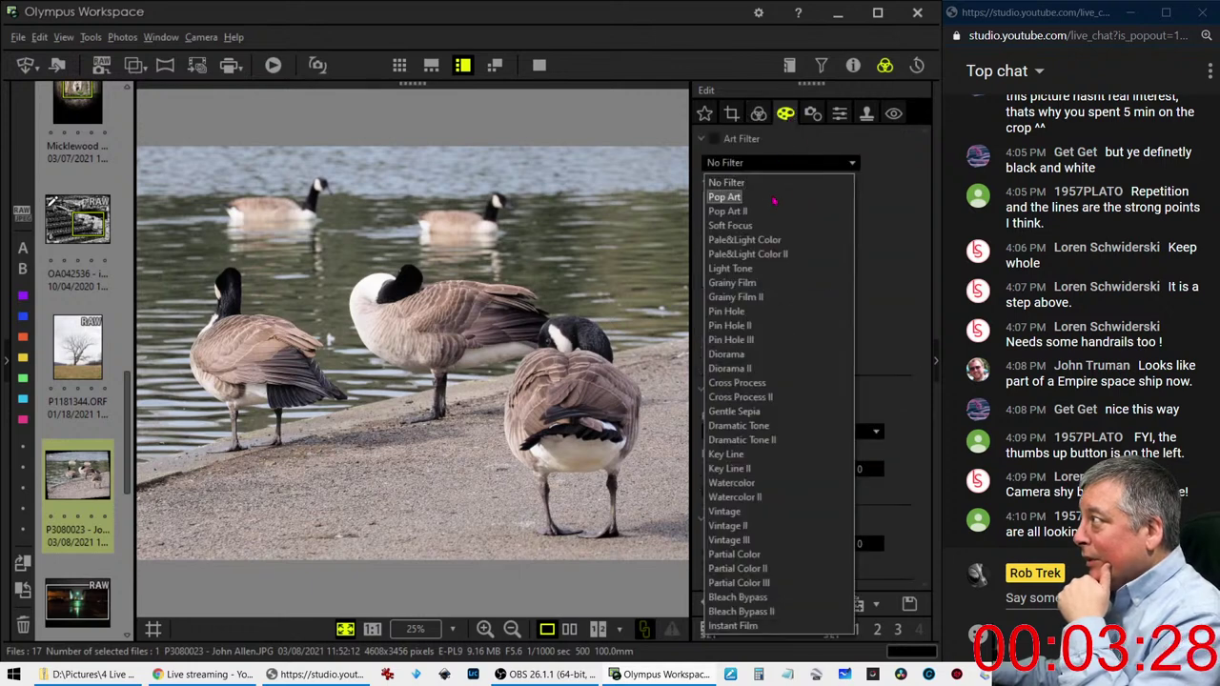
click(776, 196)
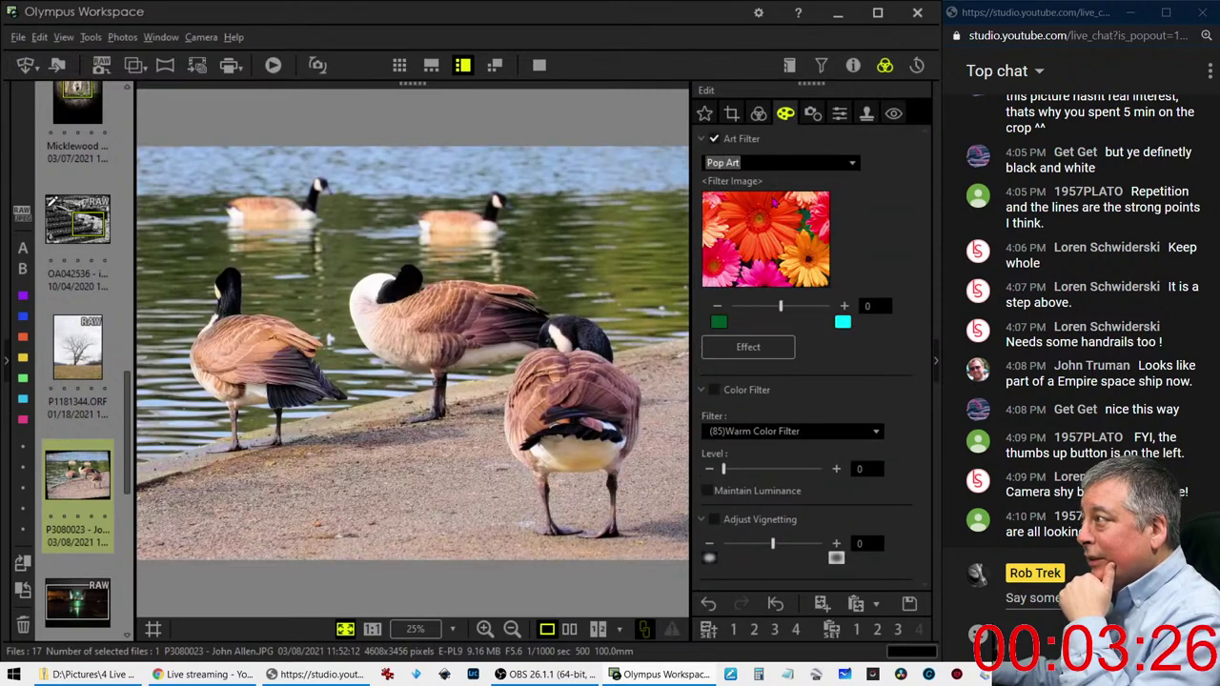
click(758, 115)
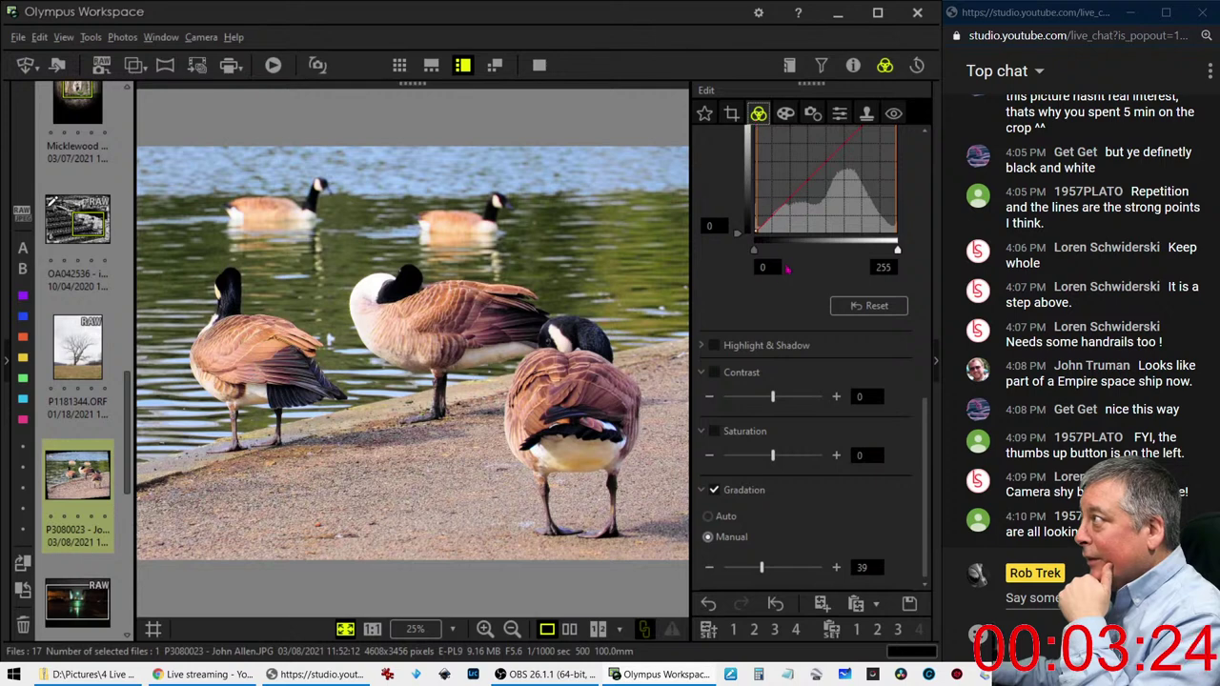
Shift the white balance to amber 0.1 and slightly toward magenta
scroll(737, 319, up, 2)
scroll(737, 319, up, 4)
scroll(737, 317, up, 3)
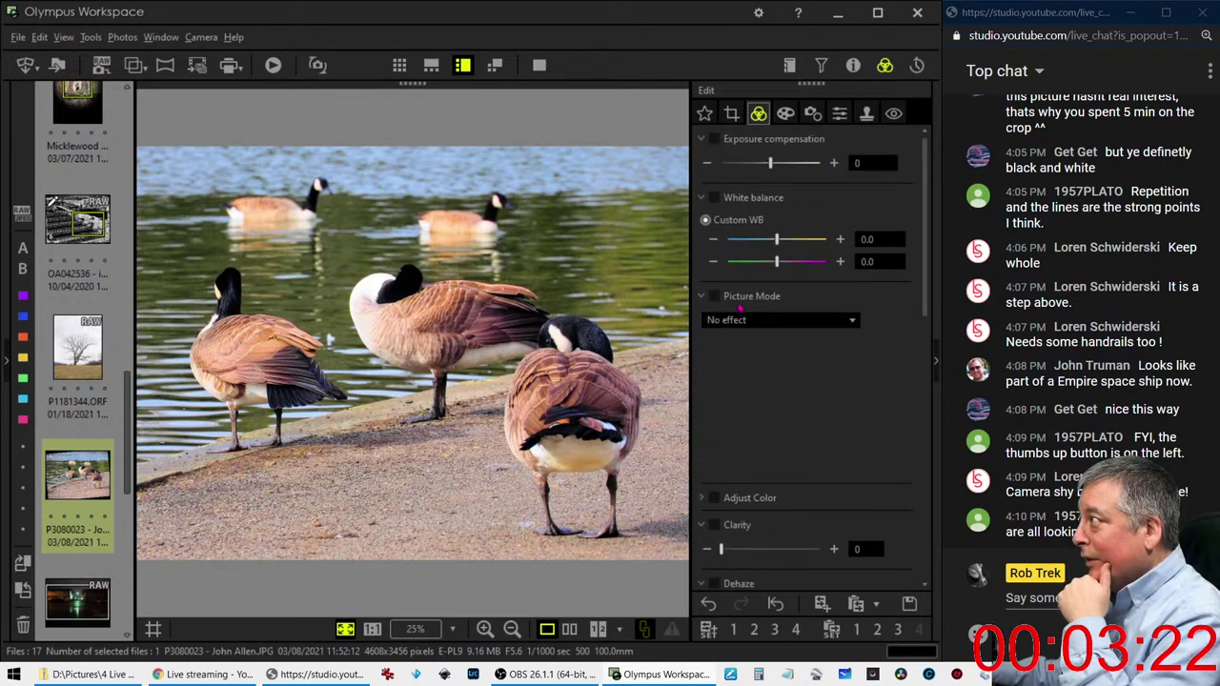
click(840, 239)
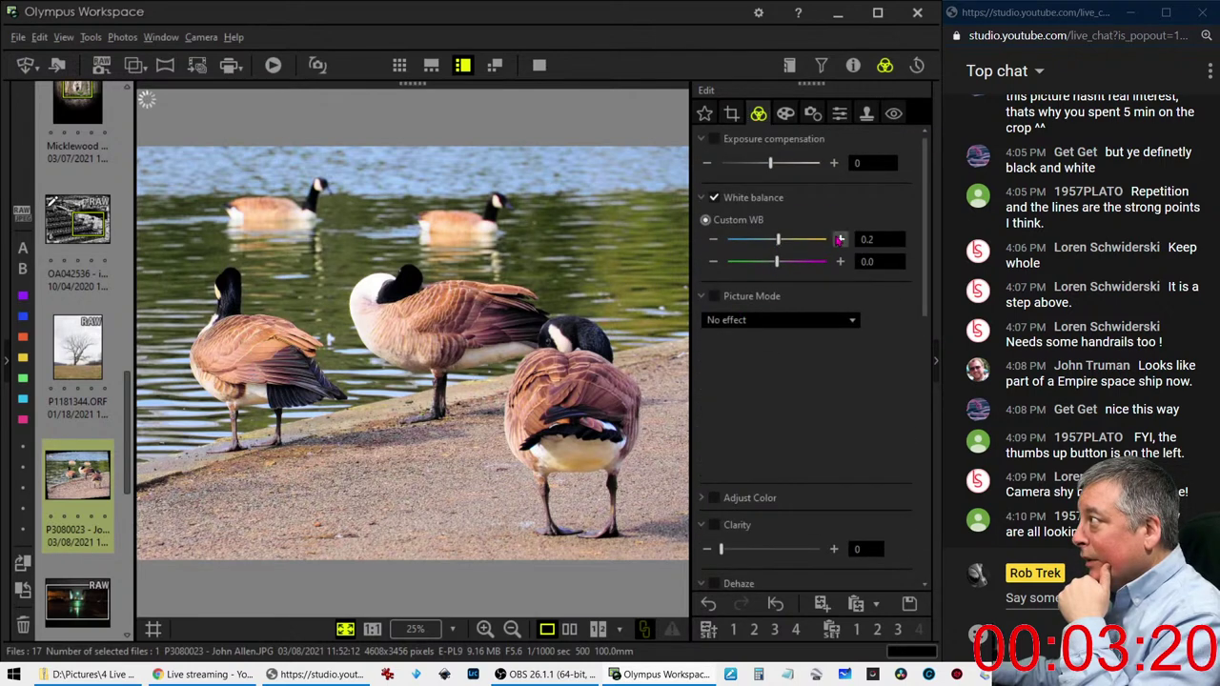
click(840, 239)
click(840, 240)
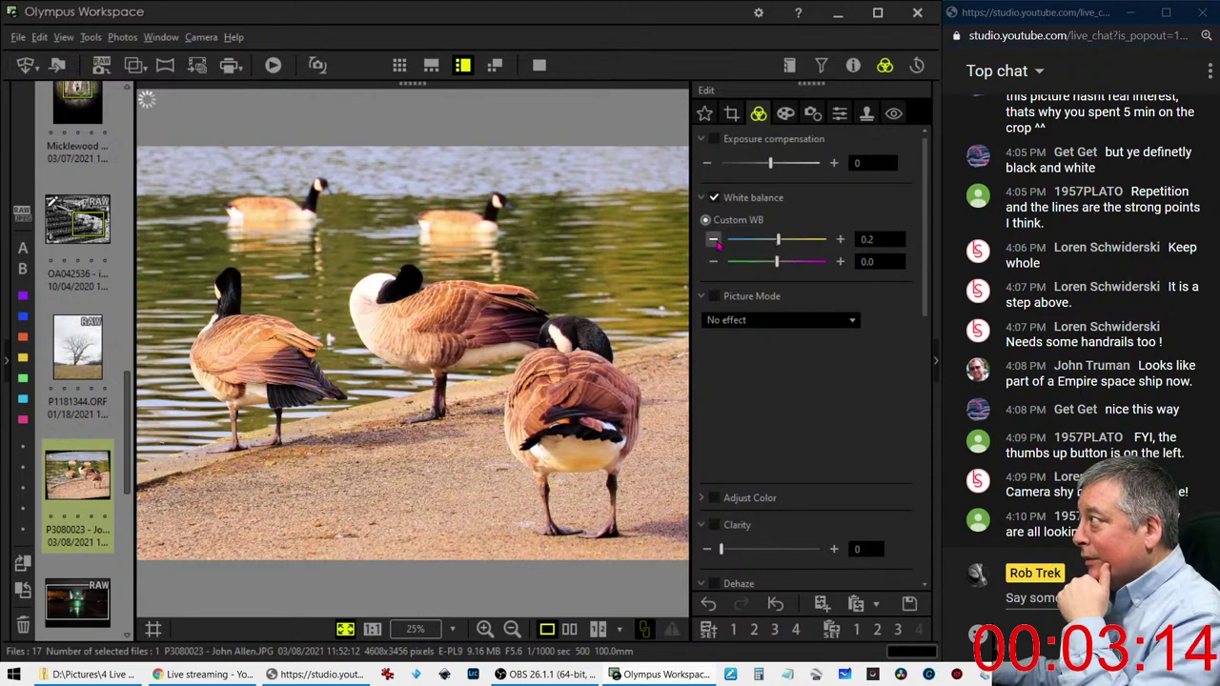
key(Left)
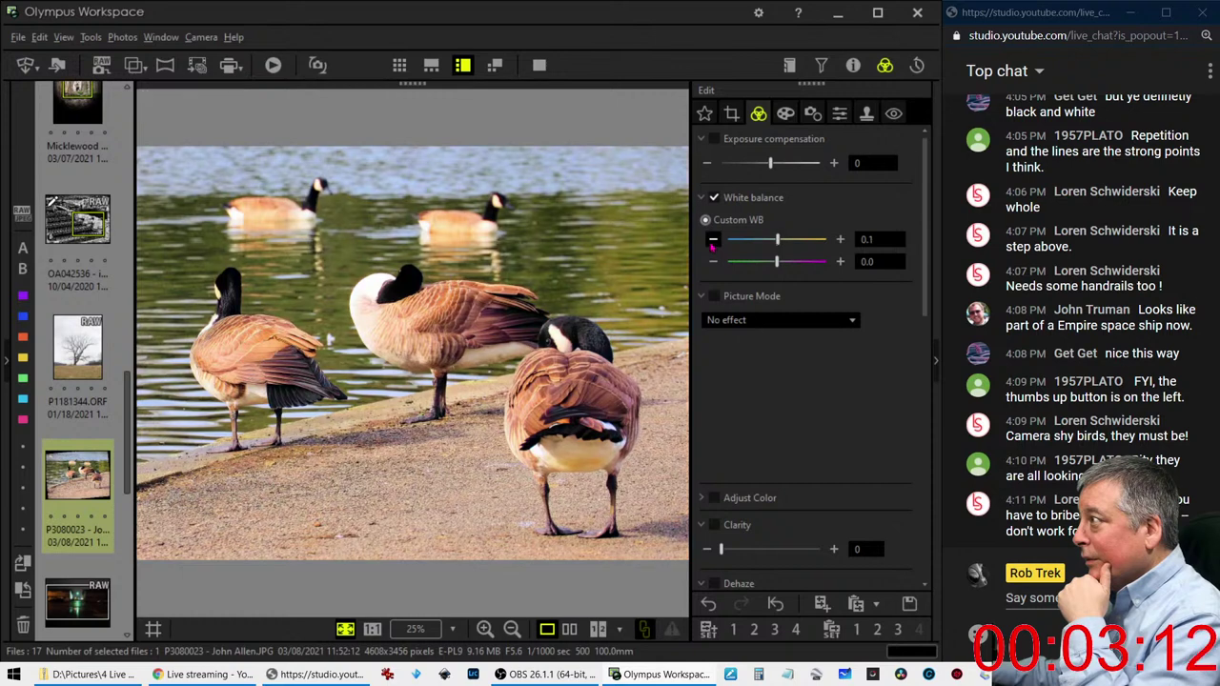
double_click(840, 262)
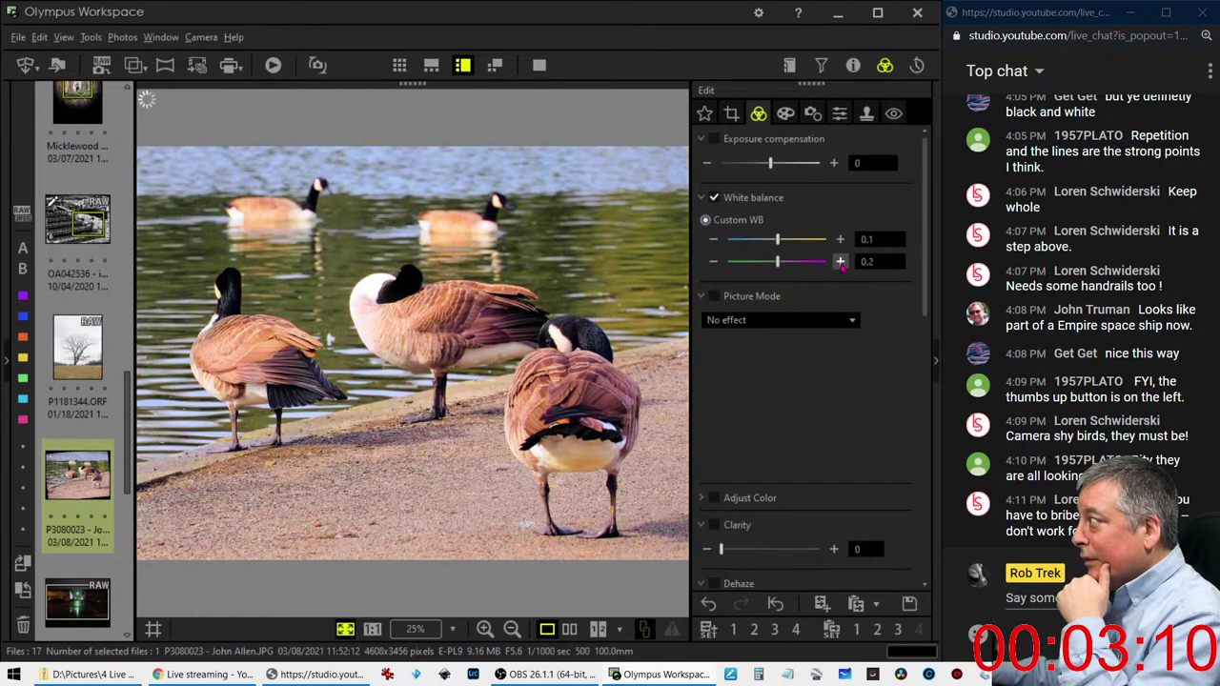
scroll(830, 407, down, 3)
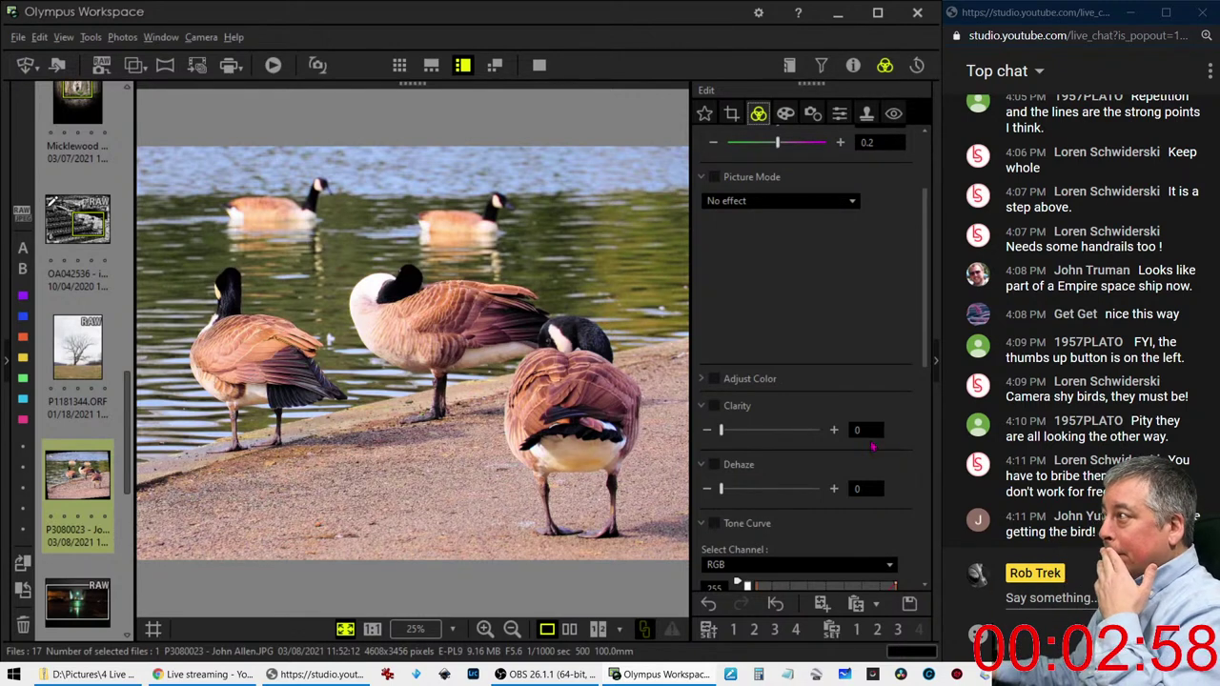
Add -9 vignetting in the art filter settings to darken the corners
click(786, 113)
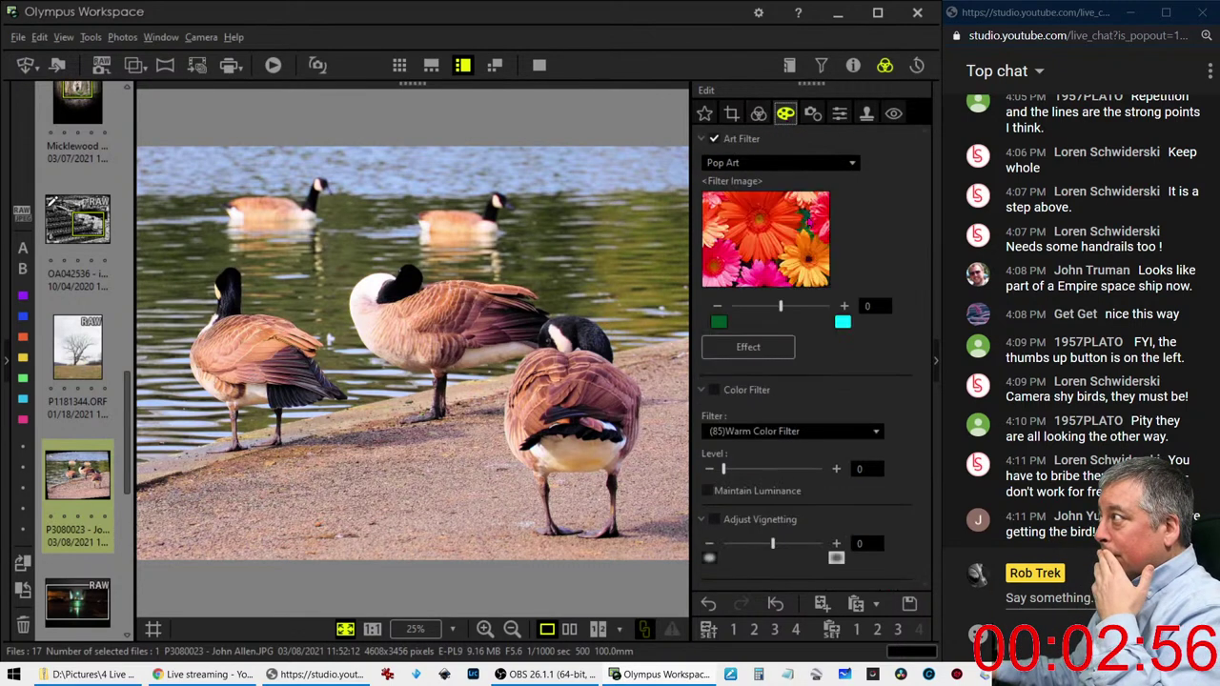
drag(773, 551, 759, 559)
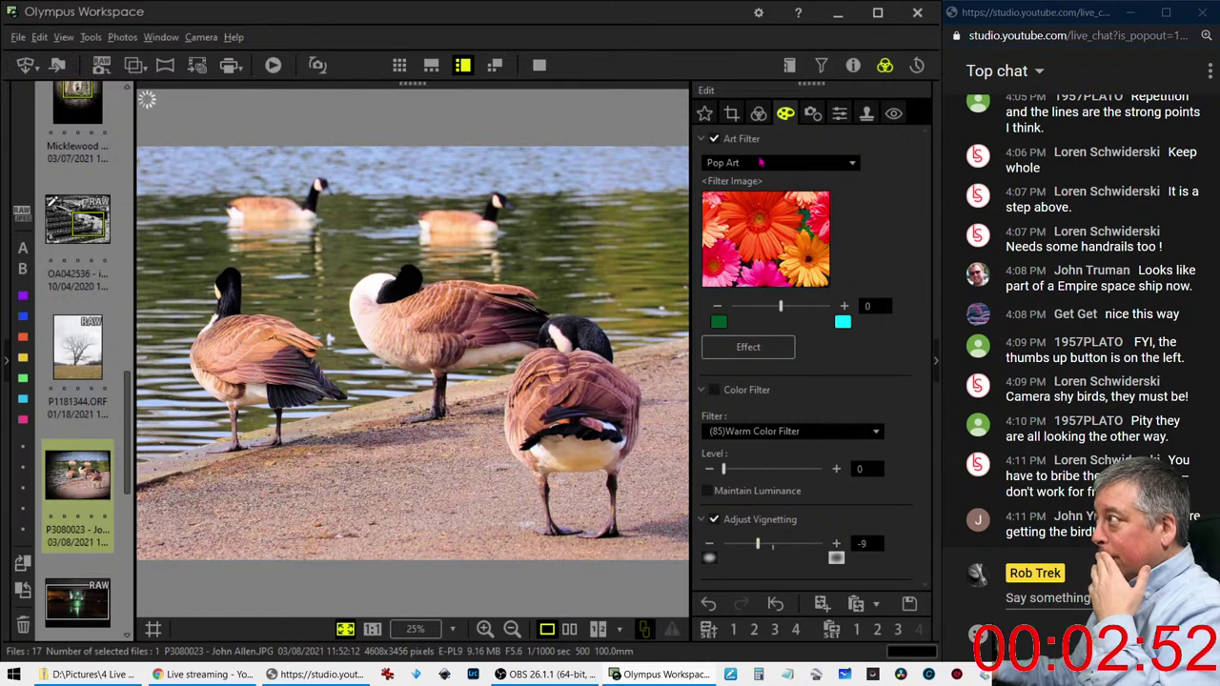
click(757, 113)
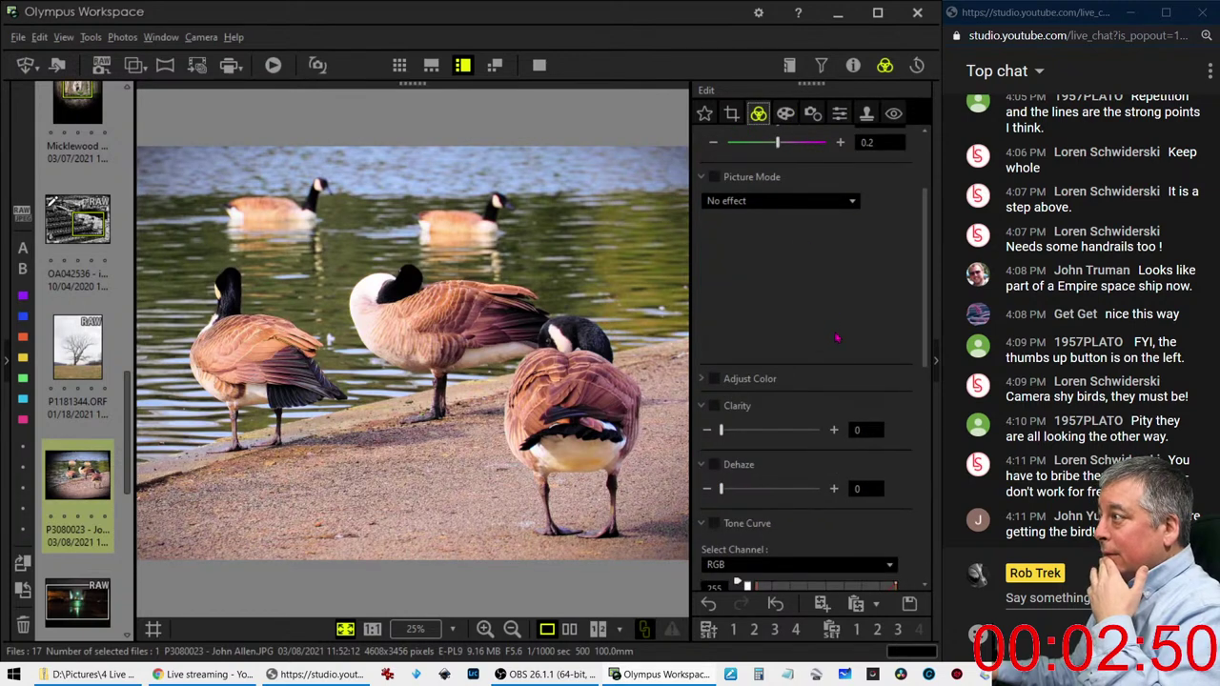
scroll(837, 337, down, 5)
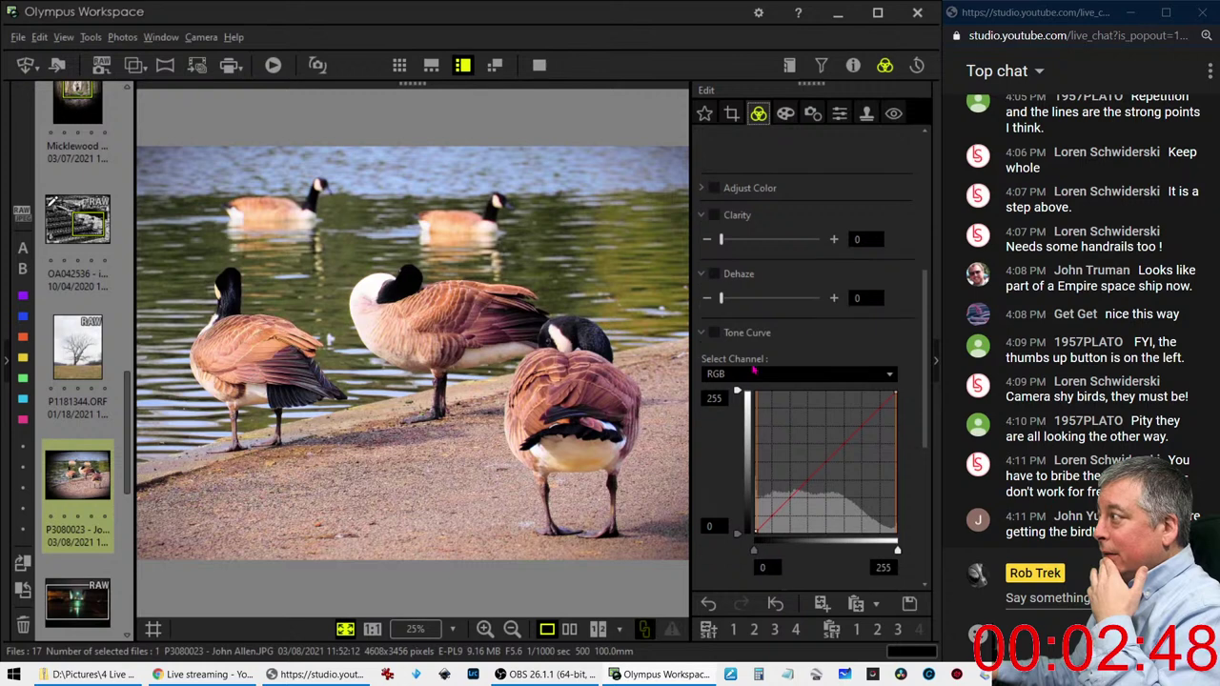
Cut per-colour saturation of bands 9–11 to -5 and band 1 to -1
click(706, 339)
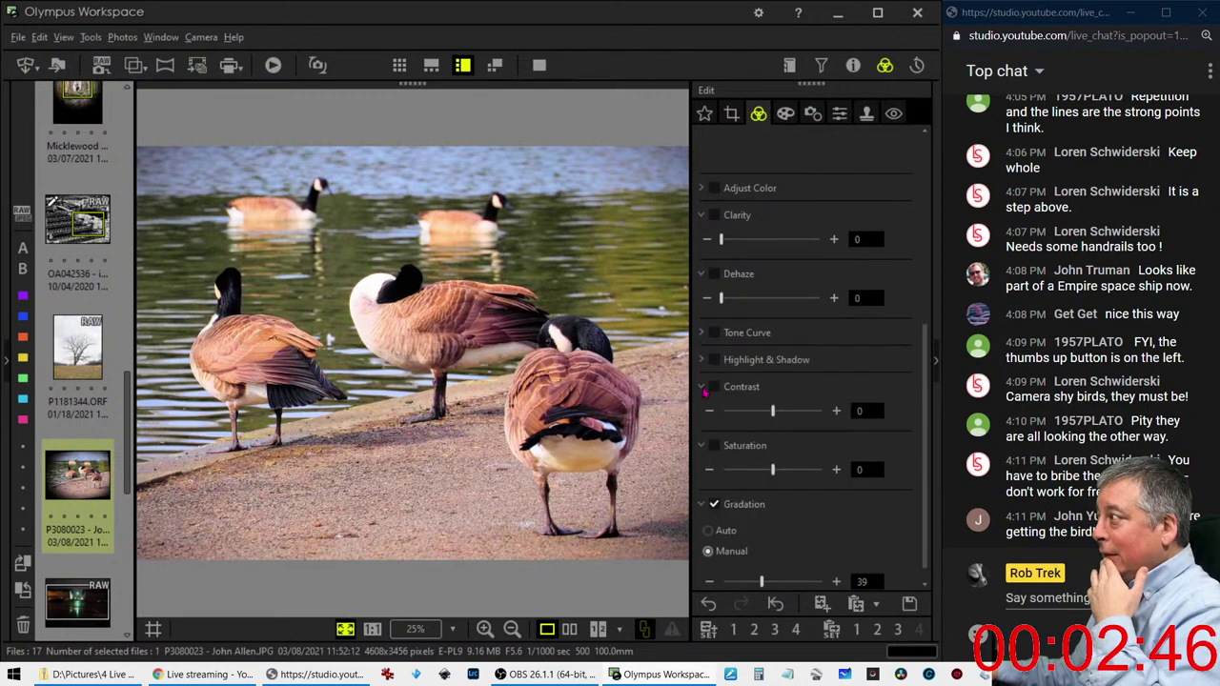
scroll(707, 391, up, 3)
scroll(705, 345, up, 10)
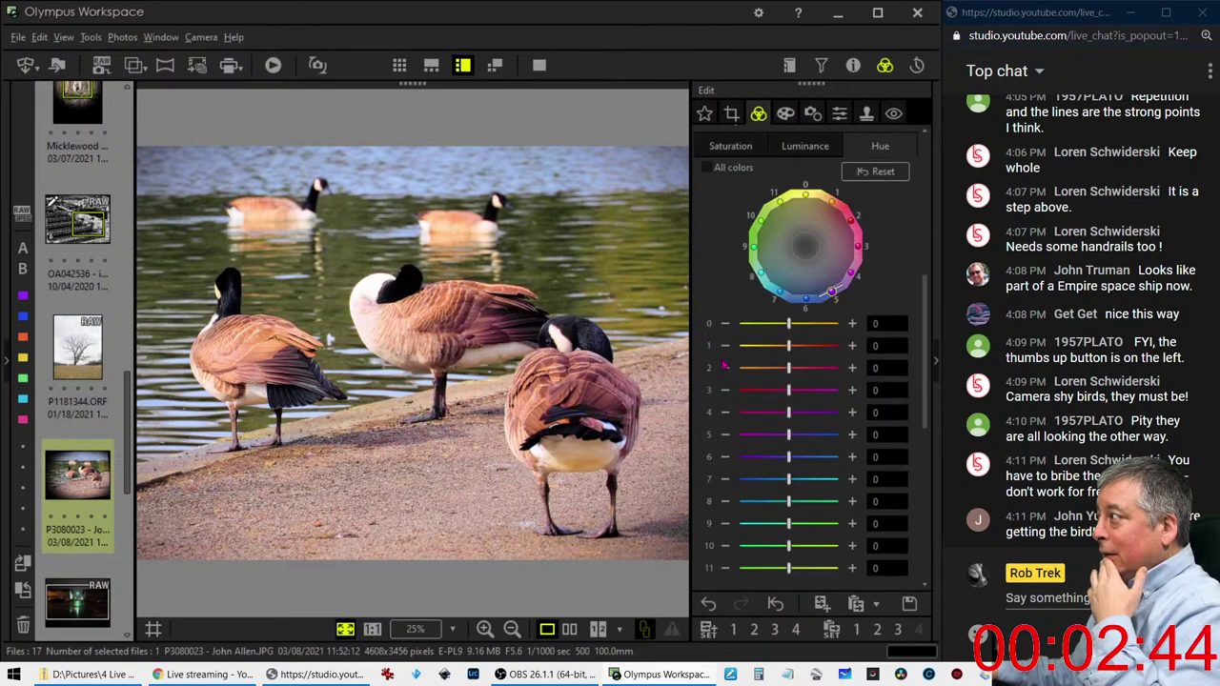
click(730, 146)
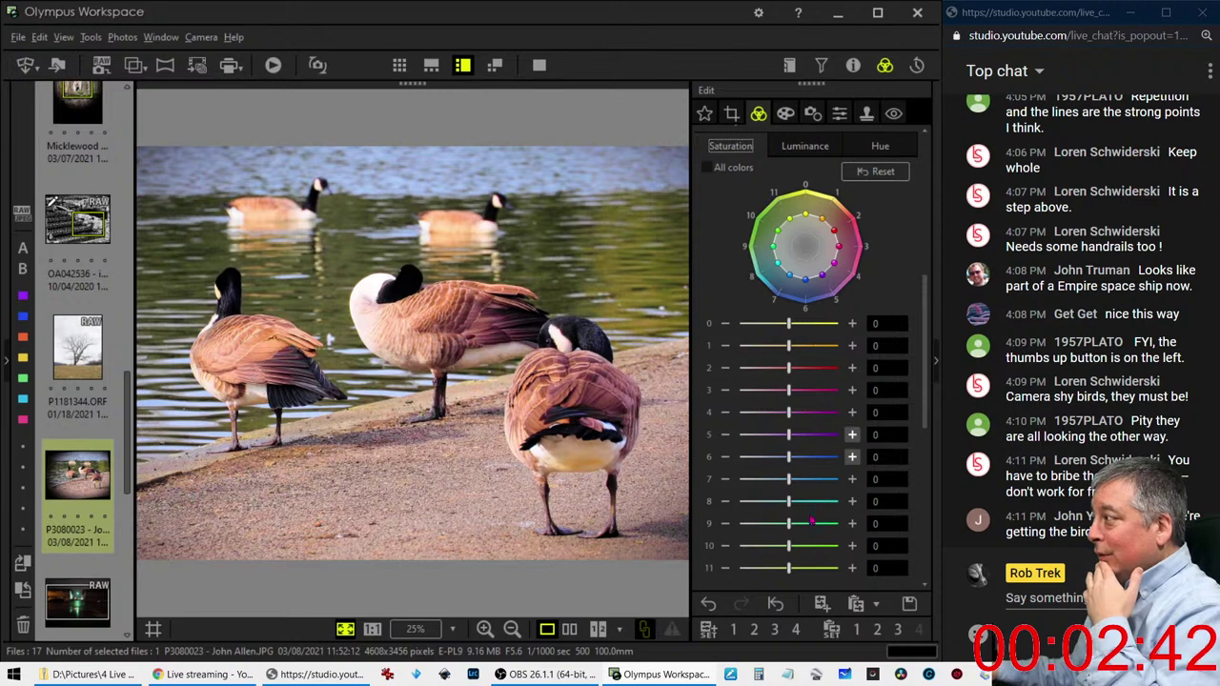
mouse_move(790, 545)
mouse_down()
mouse_move(774, 545)
mouse_move(768, 569)
mouse_up()
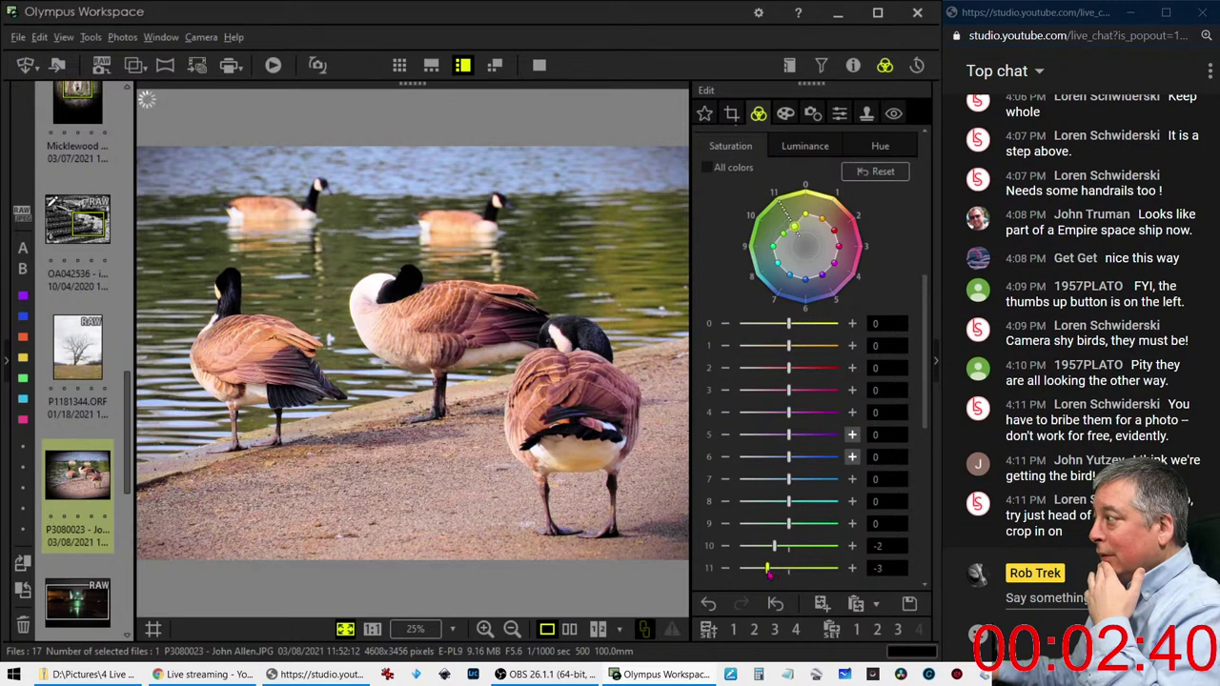
mouse_move(788, 523)
mouse_down()
mouse_move(767, 524)
mouse_move(760, 546)
mouse_move(753, 523)
mouse_move(754, 568)
mouse_up()
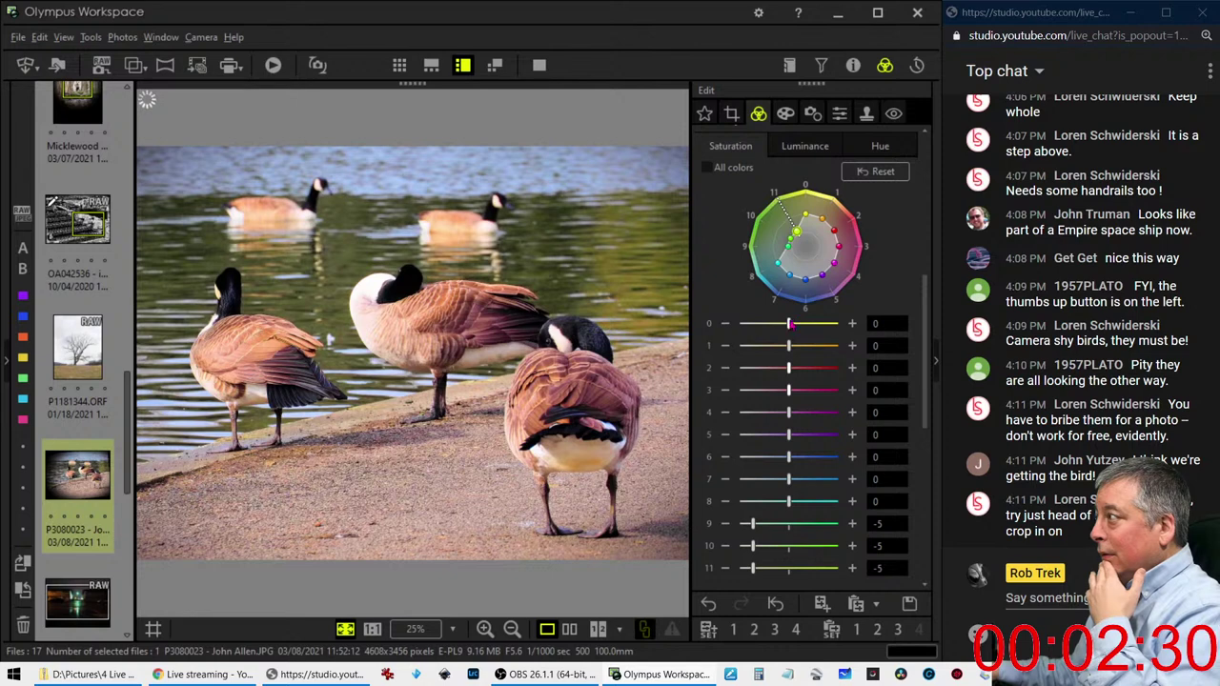
drag(789, 349, 783, 349)
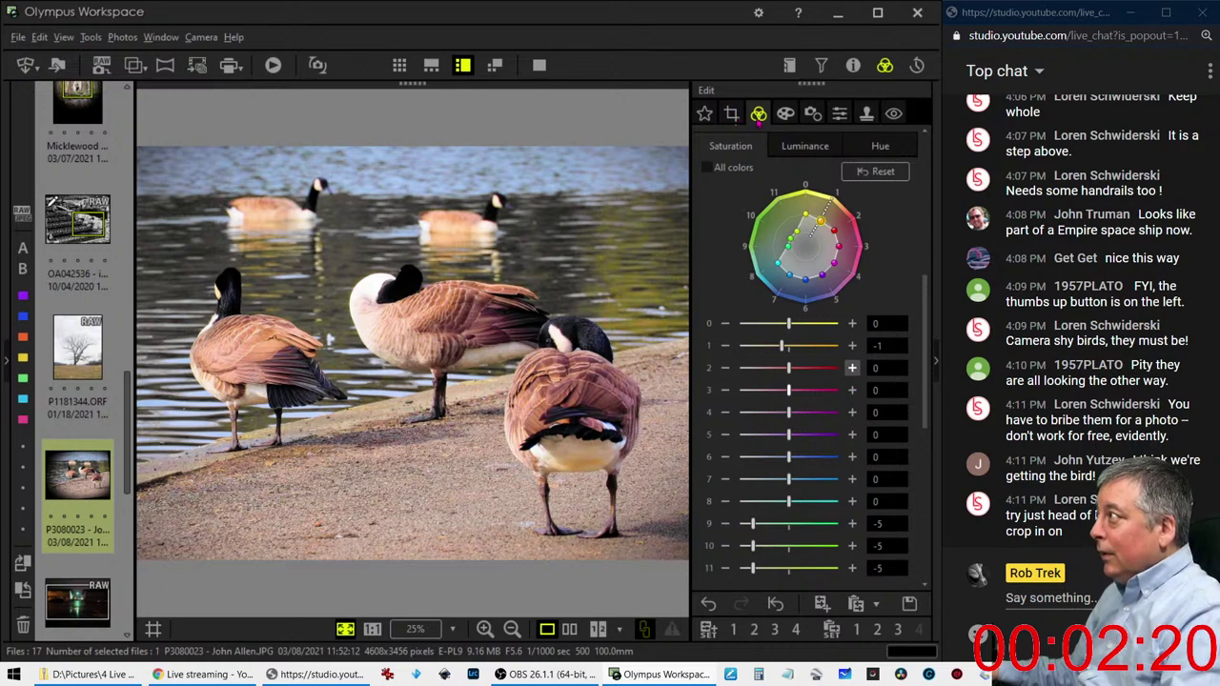
Collapse the colour, clarity, dehaze and picture mode sections and expand Tone Curve
scroll(710, 191, up, 2)
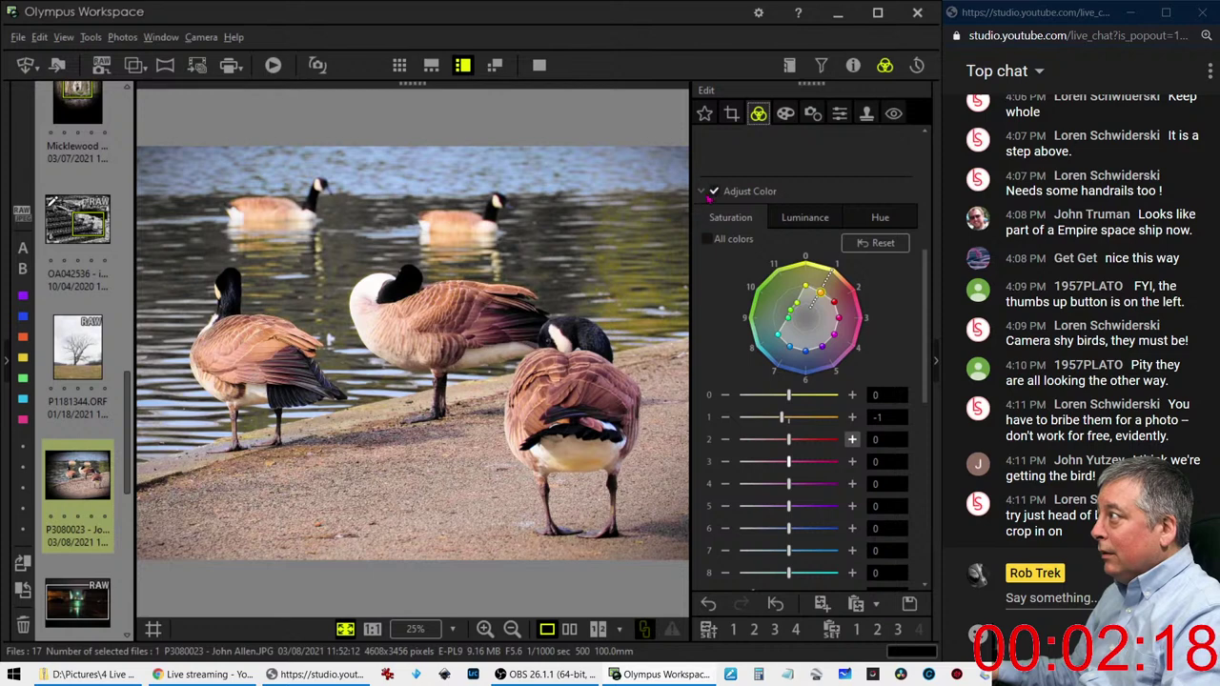
click(700, 192)
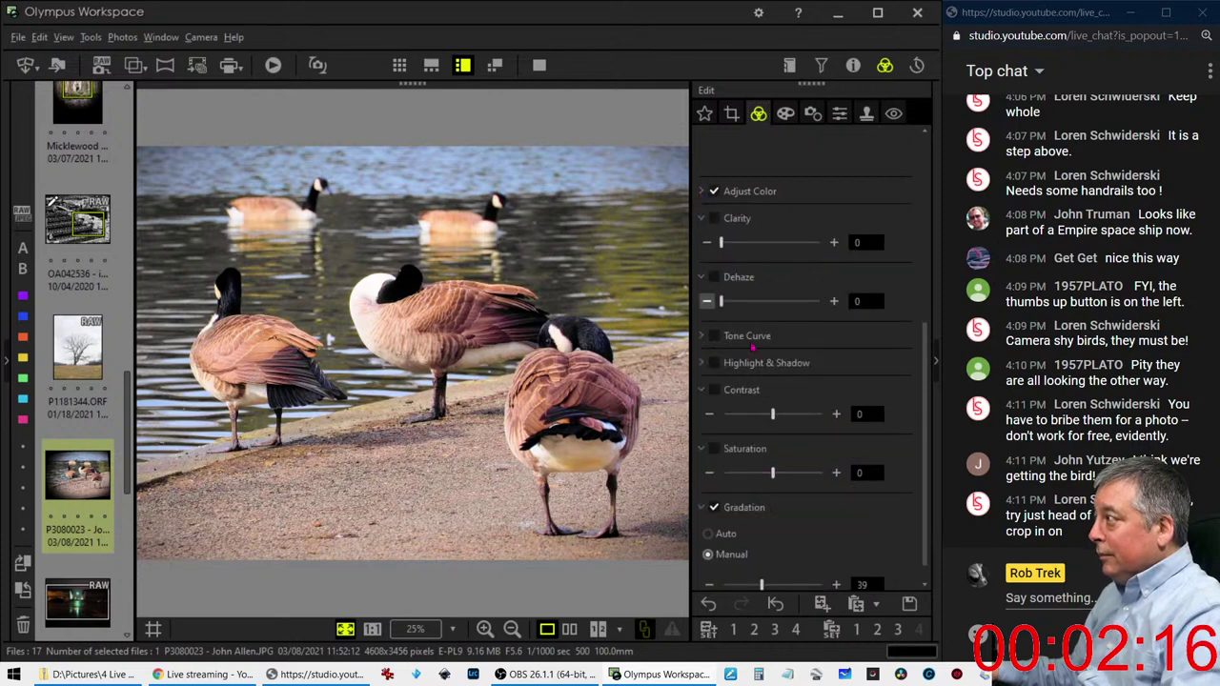
scroll(750, 350, up, 1)
scroll(750, 349, up, 1)
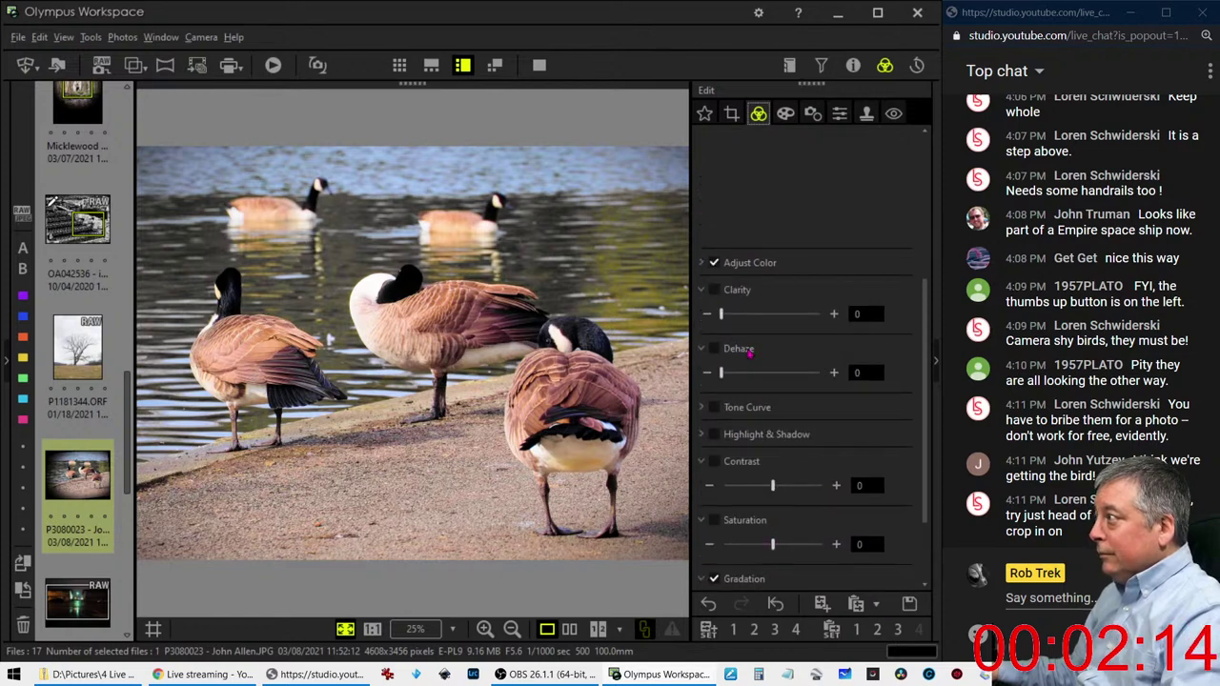
scroll(739, 304, up, 1)
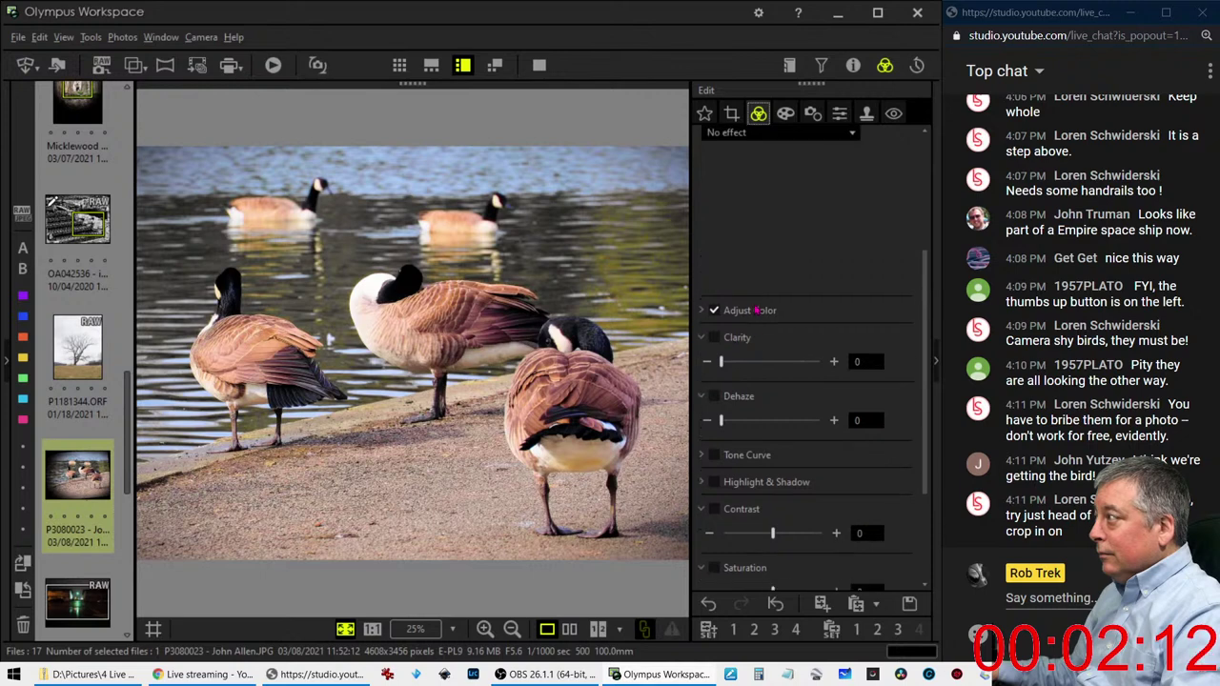
scroll(748, 310, up, 1)
scroll(755, 313, up, 1)
scroll(758, 329, down, 1)
scroll(757, 334, down, 2)
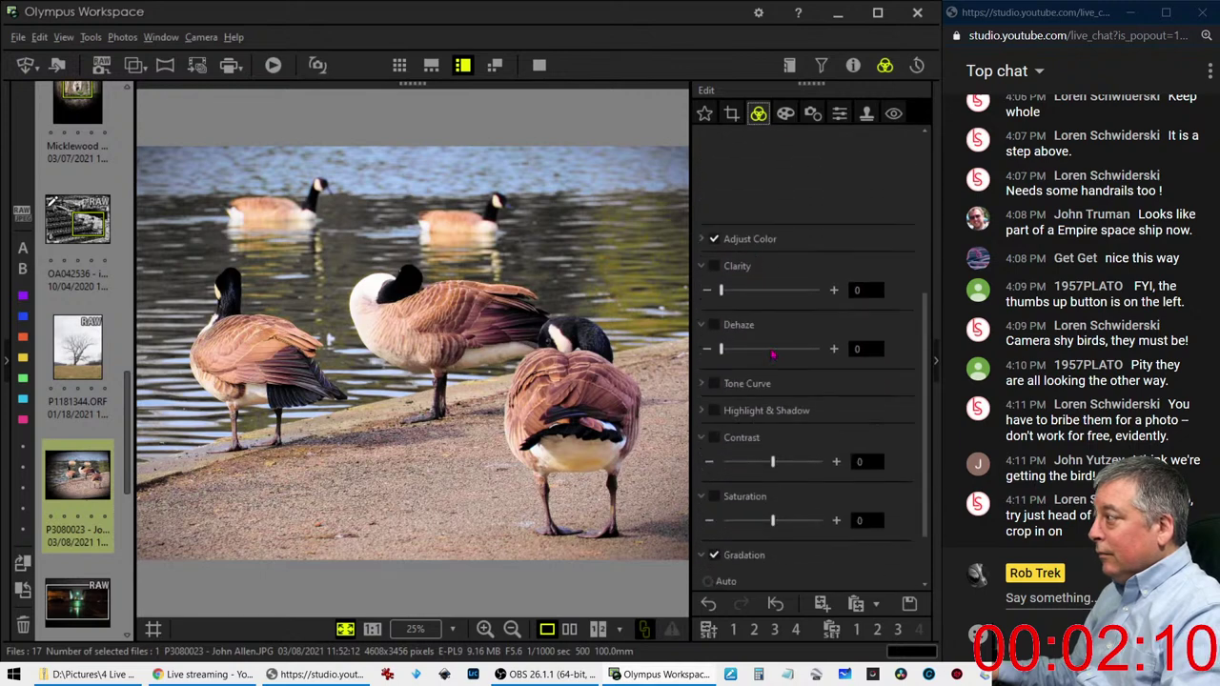
scroll(777, 357, up, 1)
scroll(797, 382, up, 3)
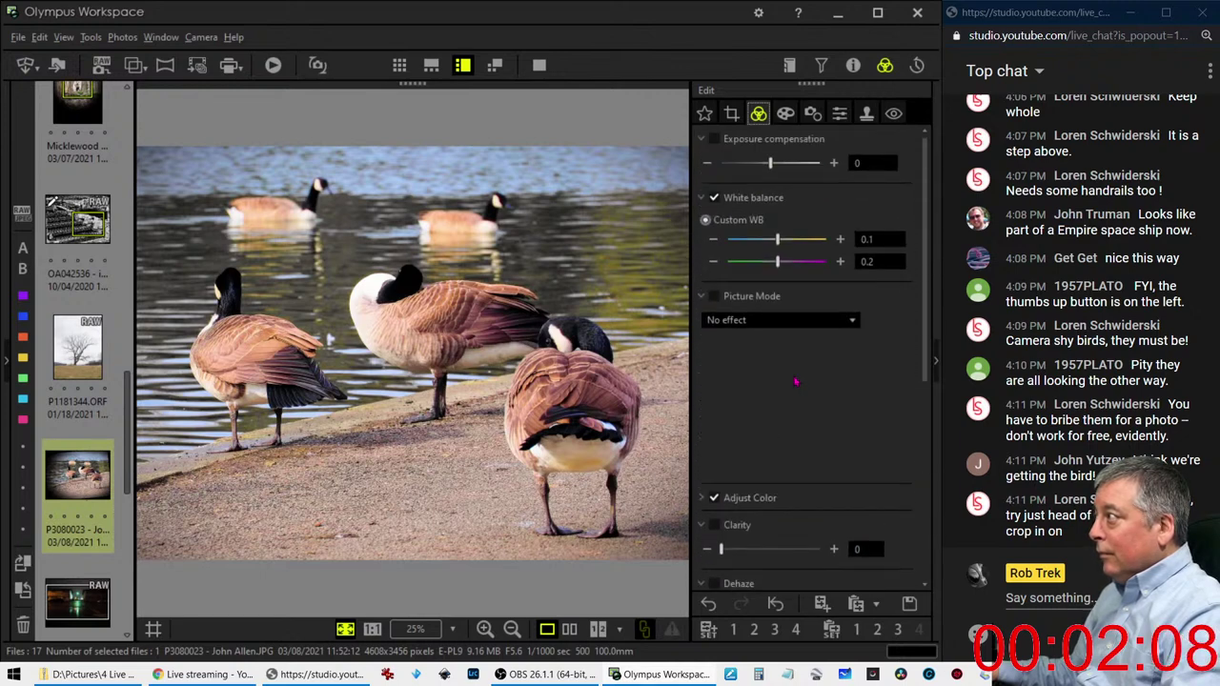
click(706, 526)
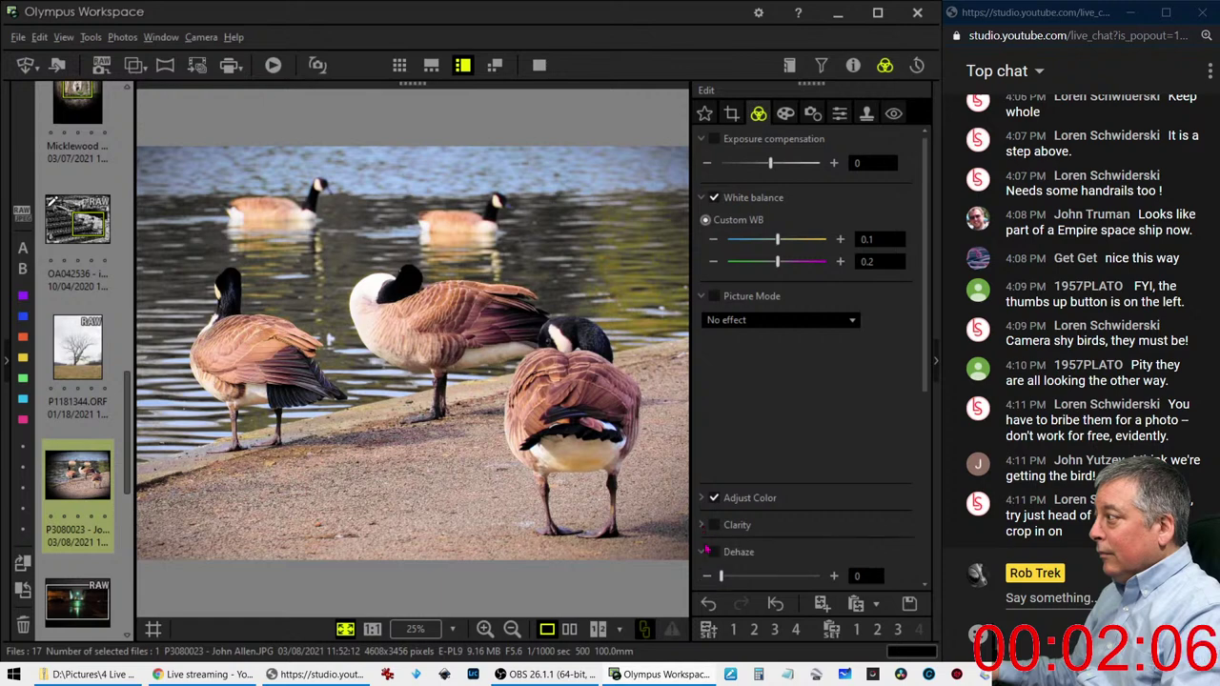
click(702, 553)
click(702, 298)
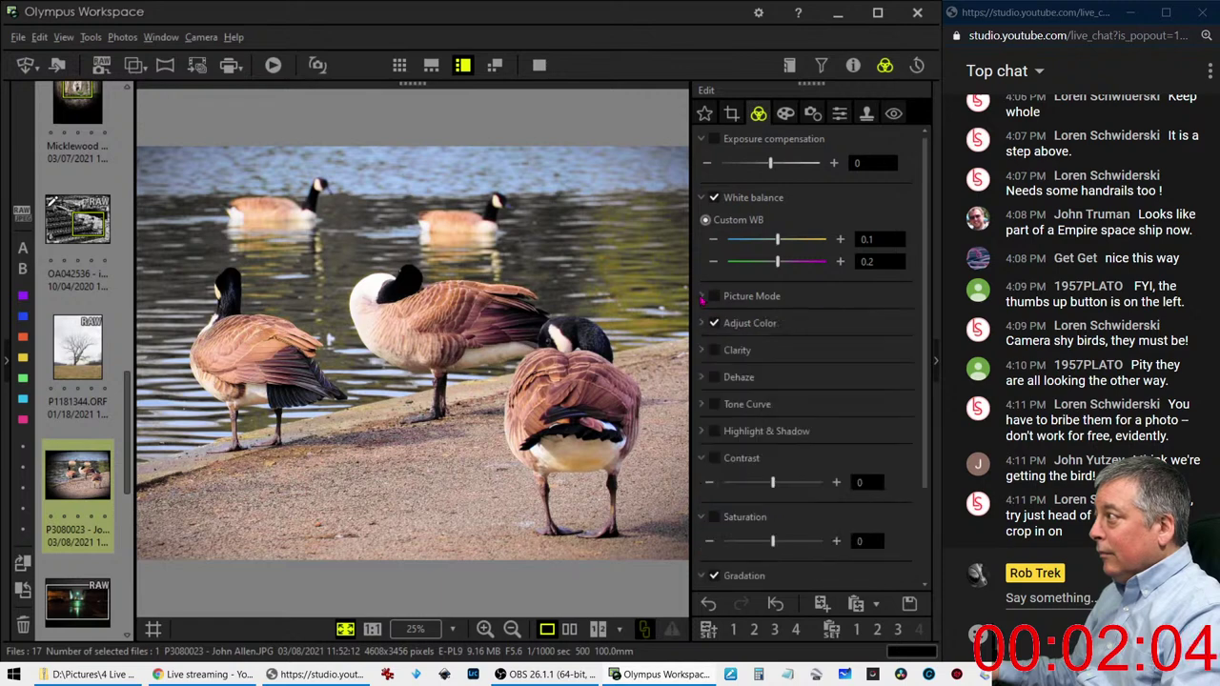
click(726, 404)
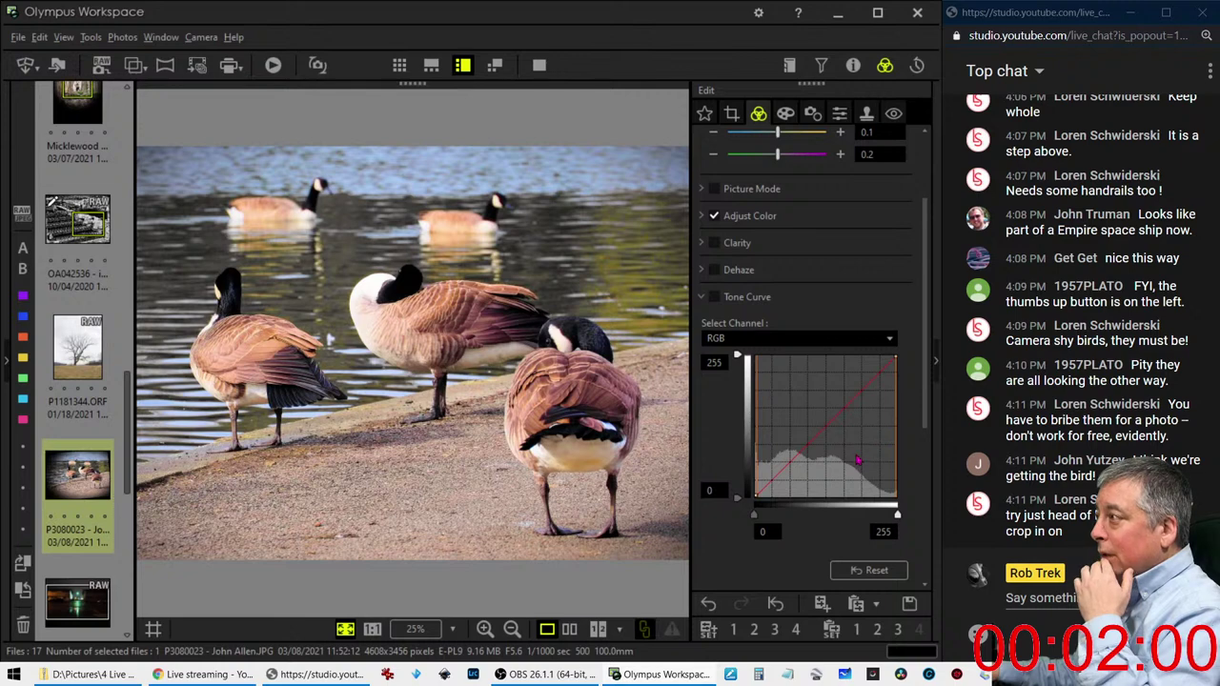
Enable the tone curve and lower its shadow and upper points, removing a trial mid point
click(801, 456)
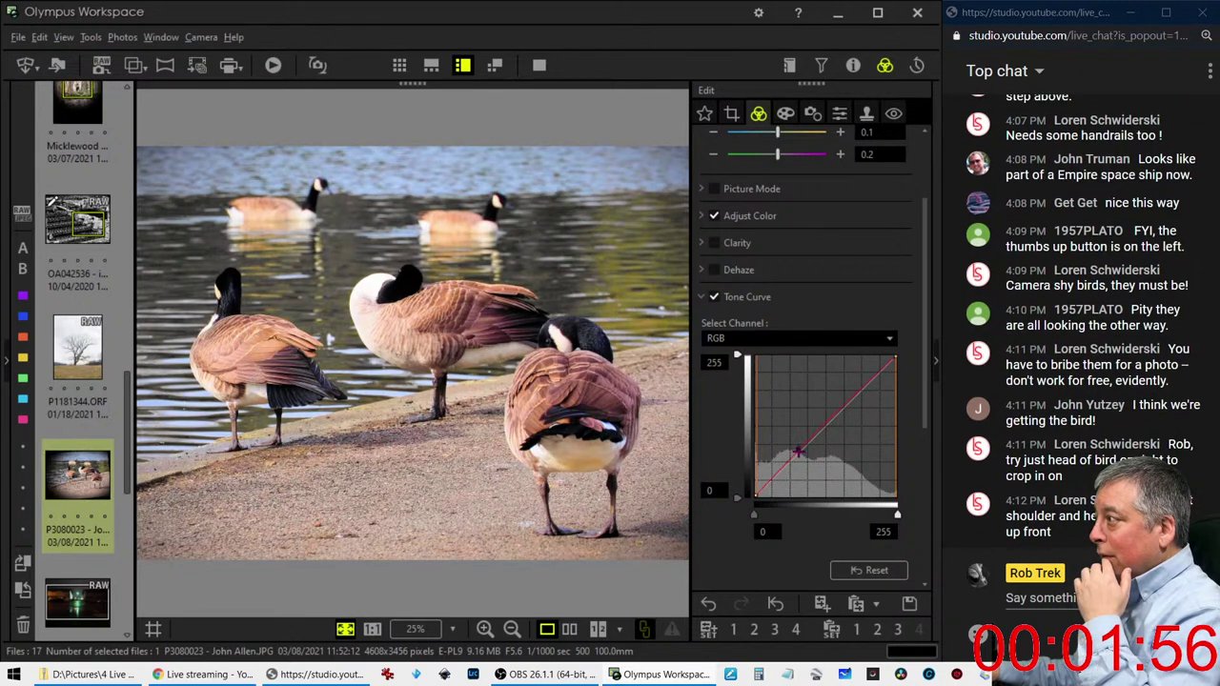
mouse_move(799, 451)
mouse_down()
mouse_move(779, 479)
mouse_move(810, 446)
mouse_up()
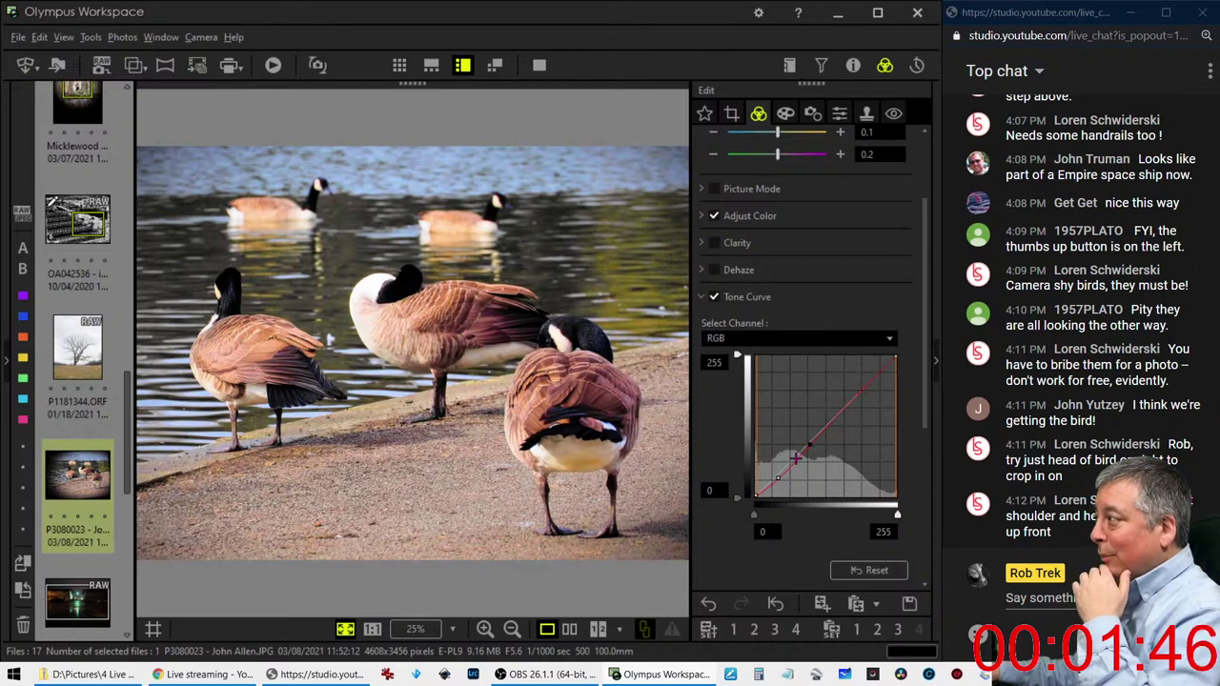
drag(778, 478, 781, 484)
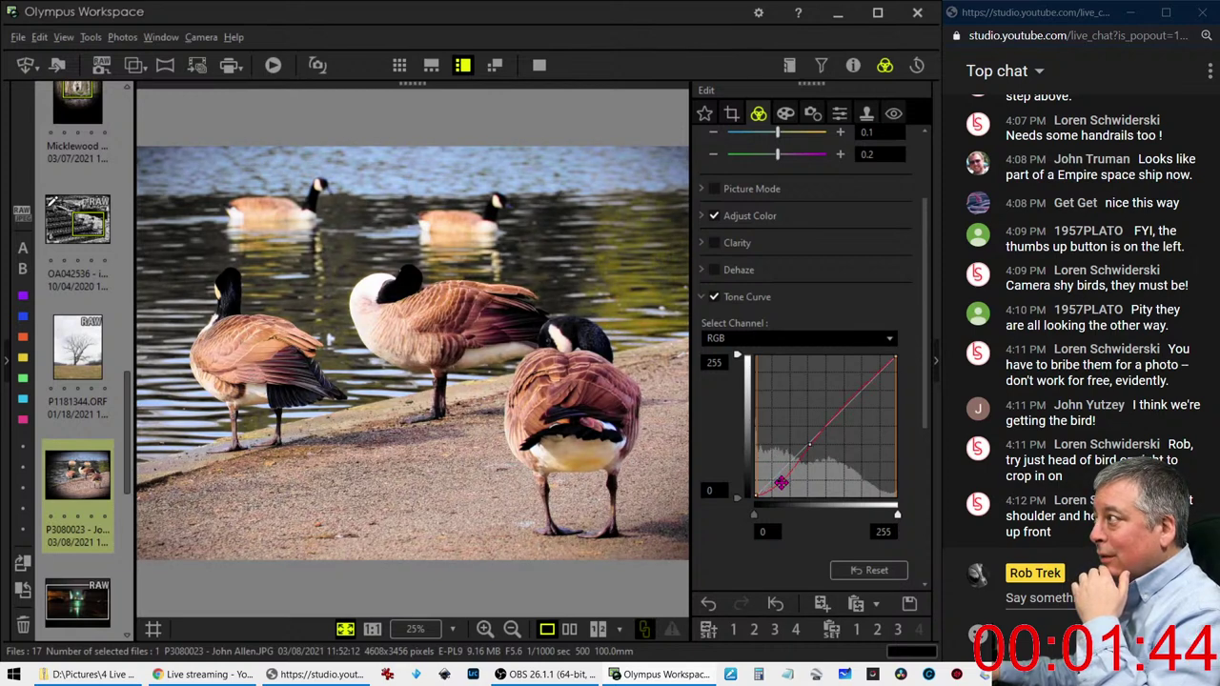
drag(809, 444, 782, 485)
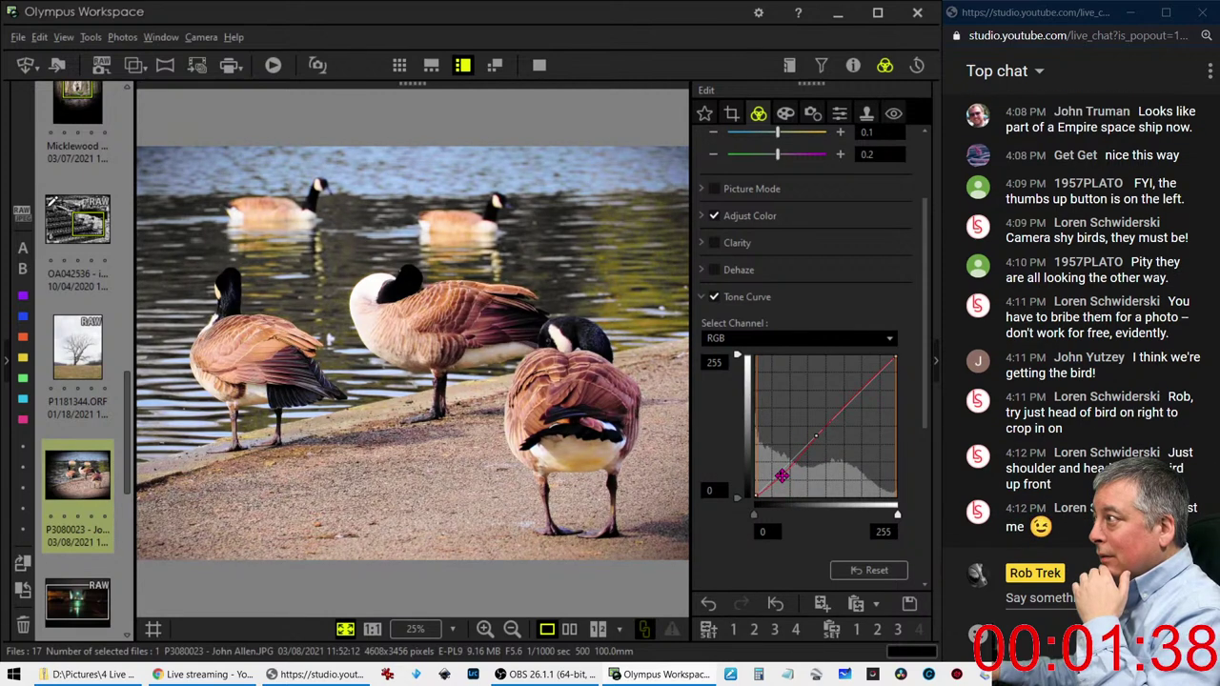
click(796, 460)
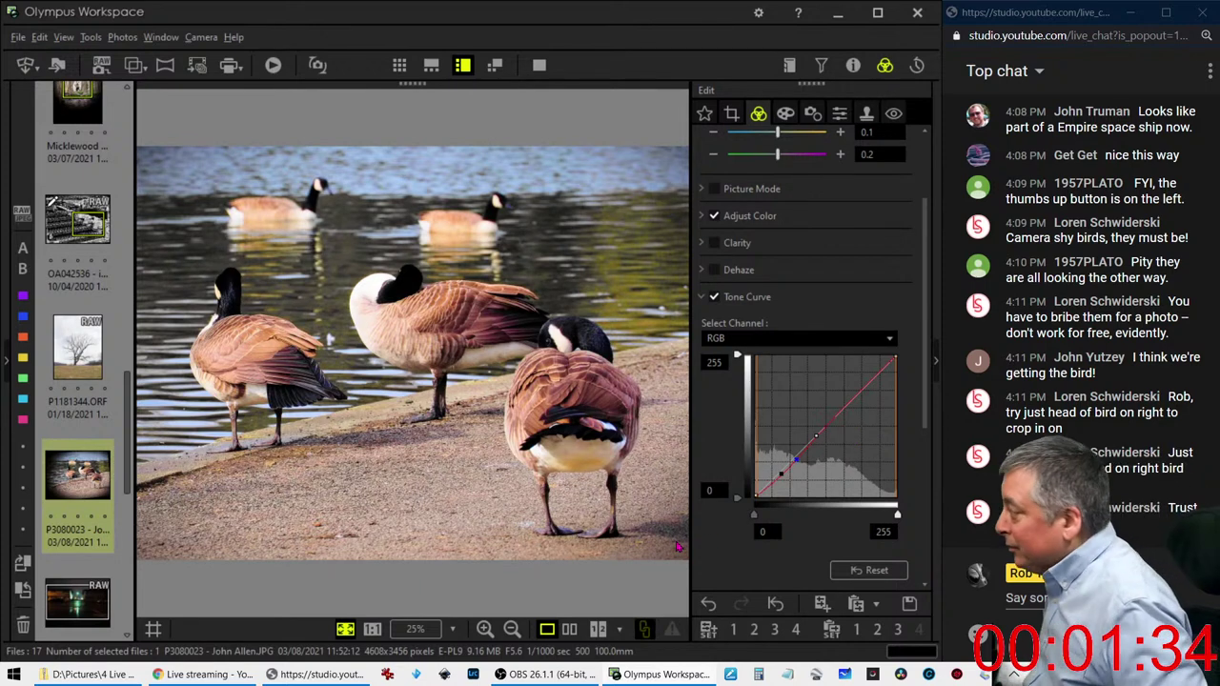
key(Delete)
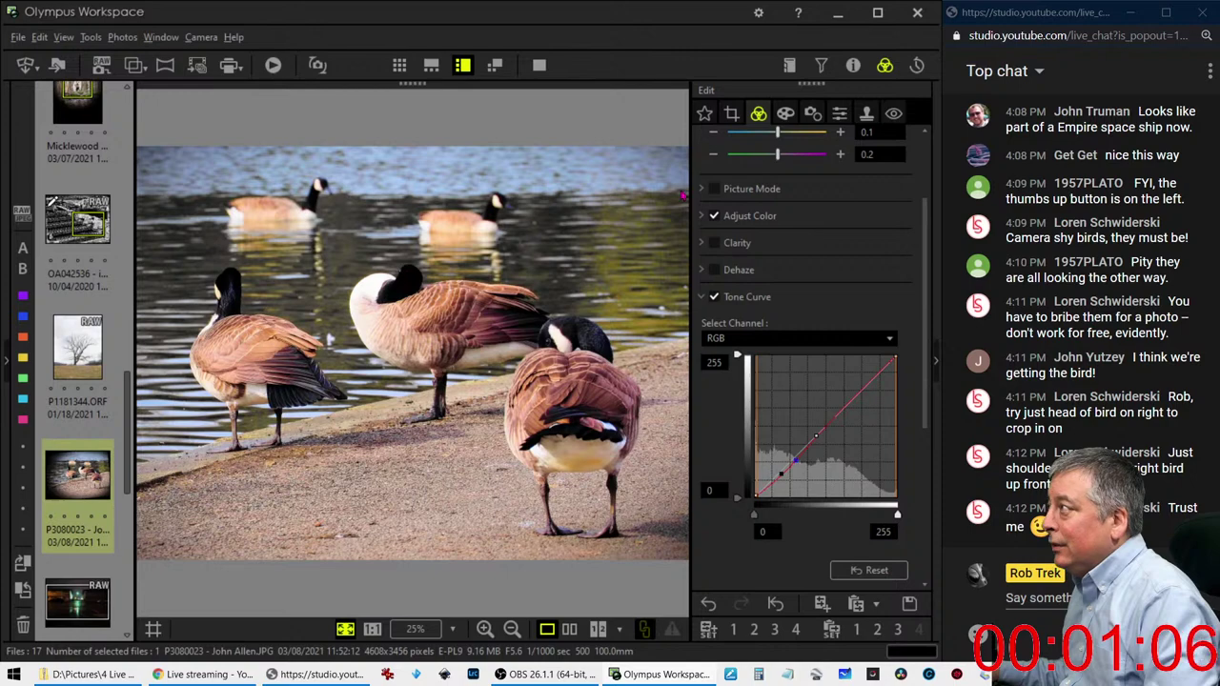
Crop the geese photo around the two front geese, shifting the frame slightly down
click(731, 113)
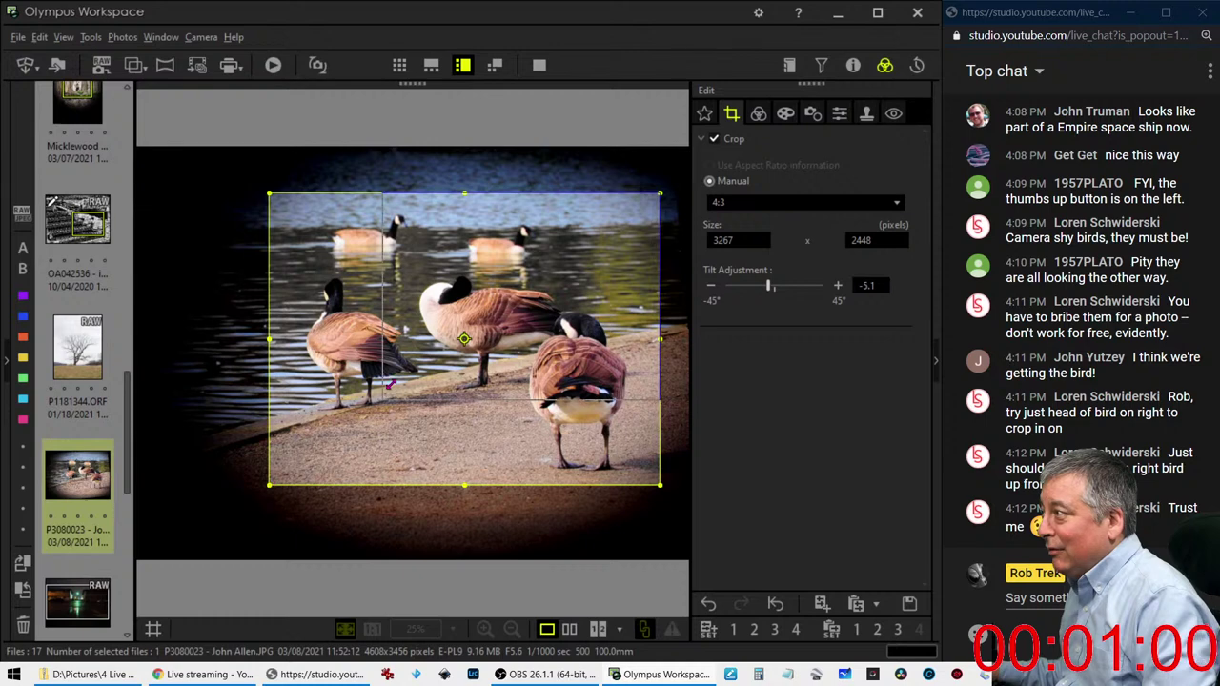
drag(271, 484, 451, 338)
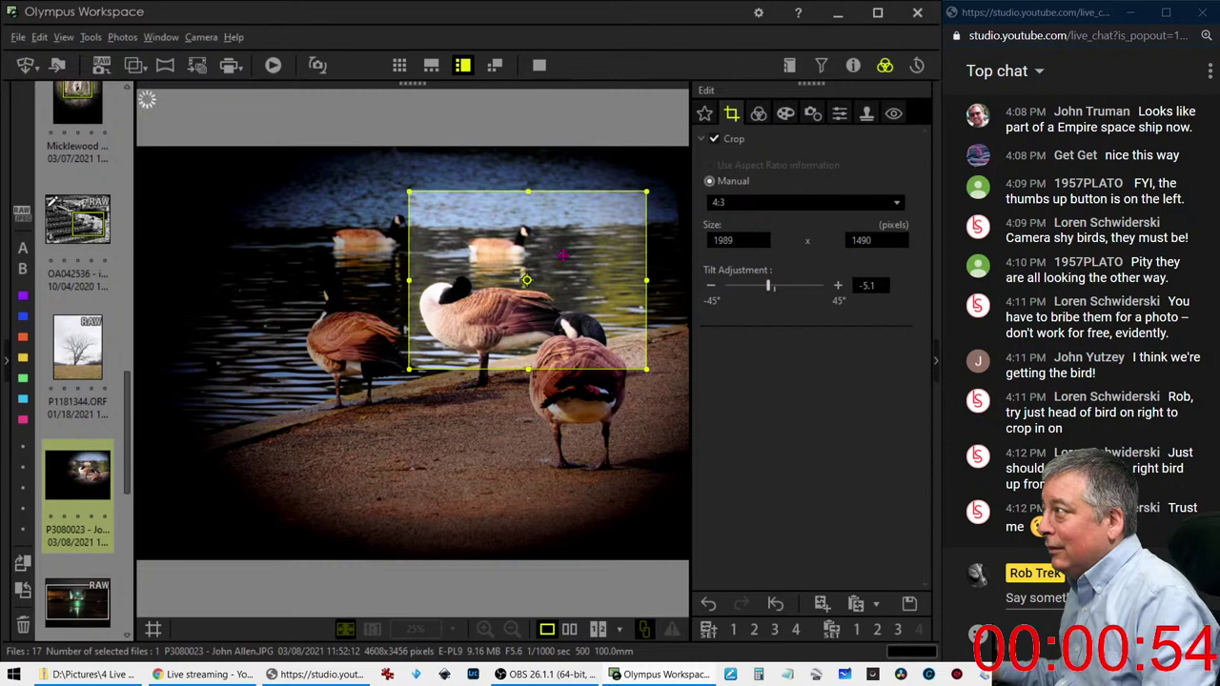
click(758, 115)
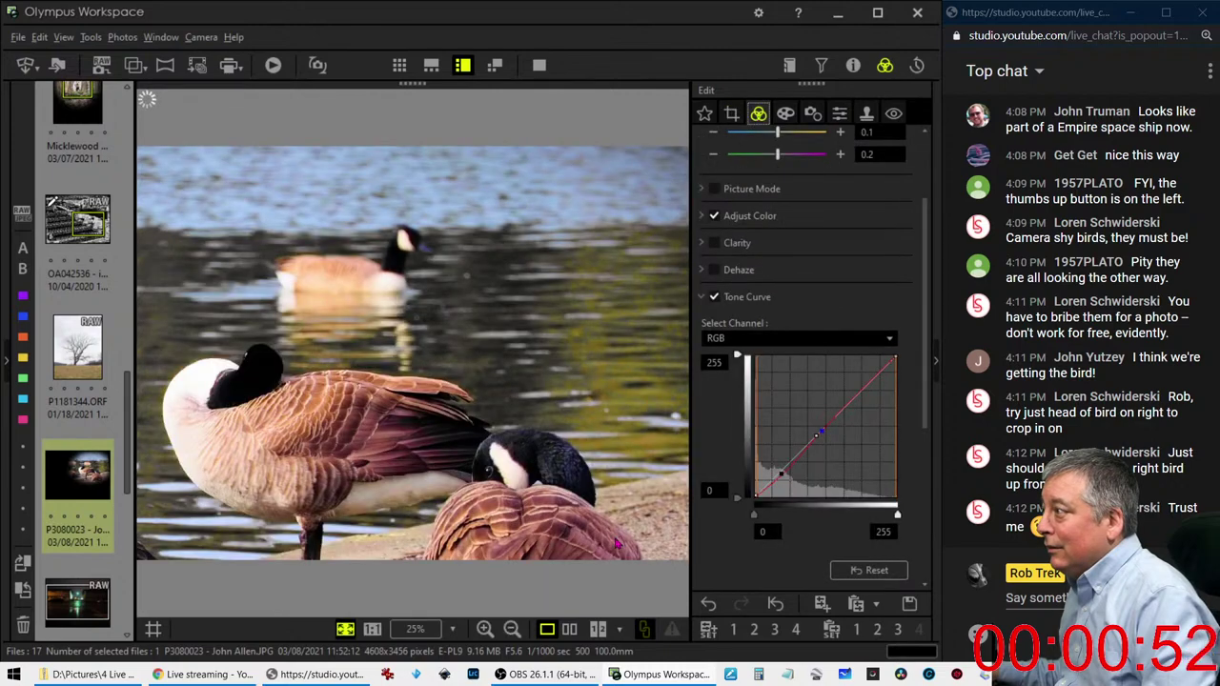
click(731, 114)
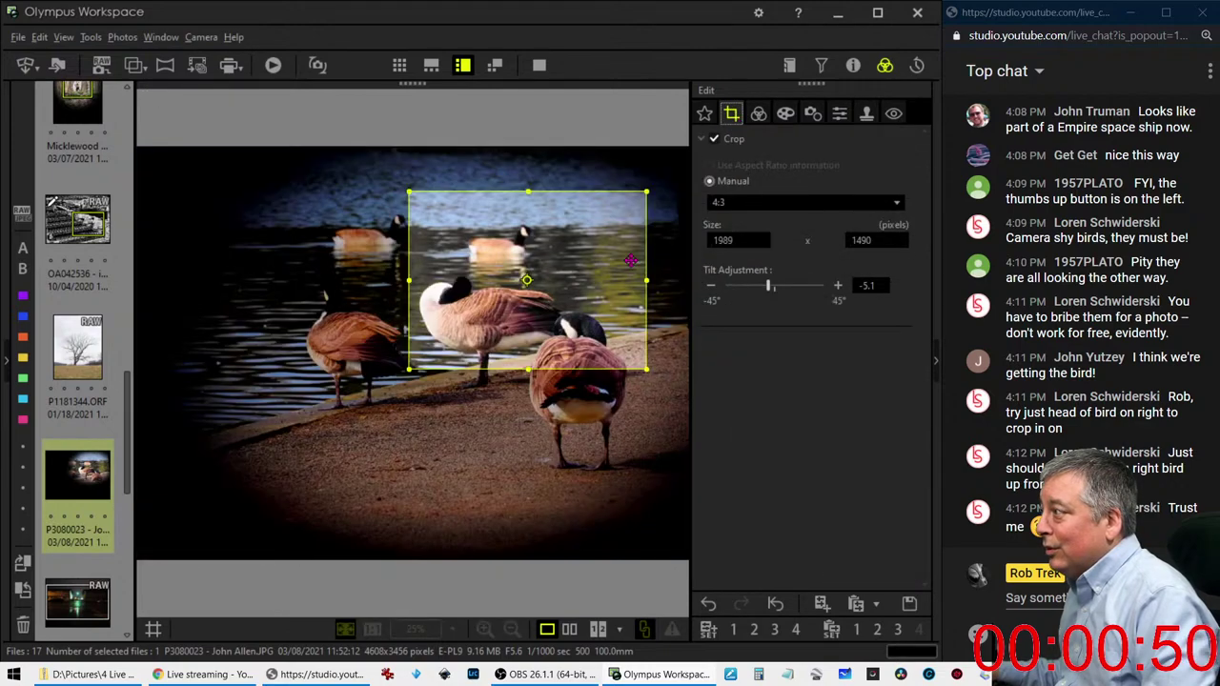
drag(631, 258, 629, 270)
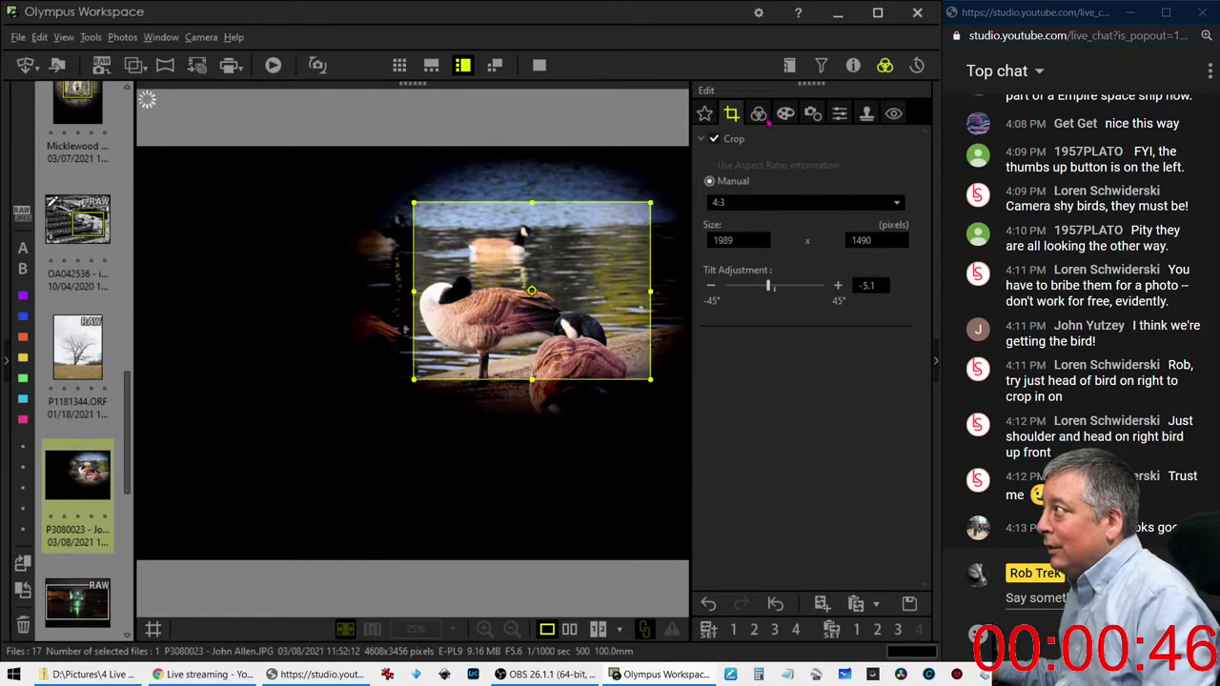
click(758, 113)
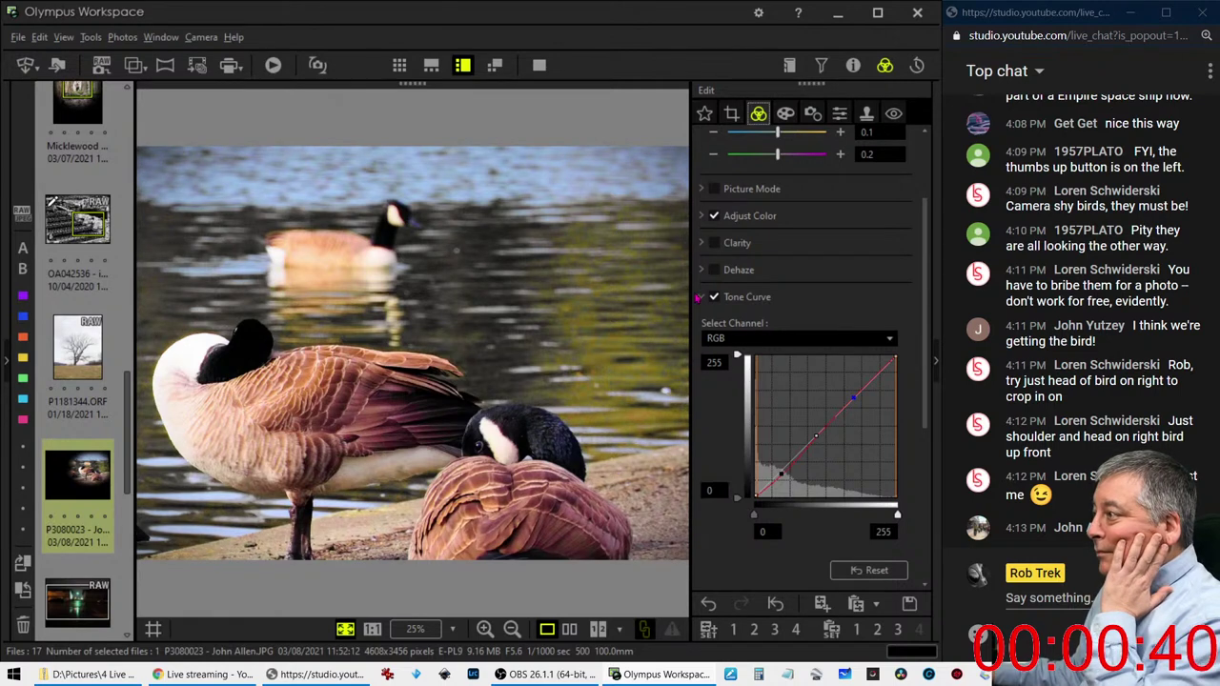
Narrow the crop from the right edge, then tighten it around the resting goose
click(731, 114)
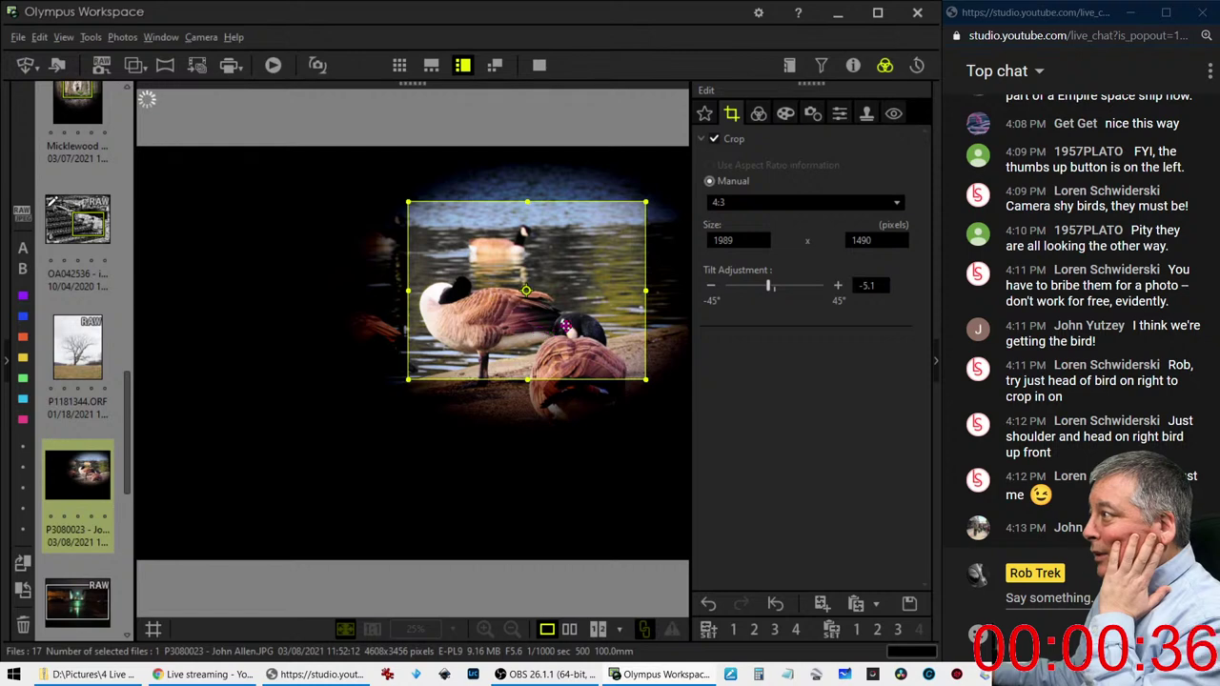
drag(643, 291, 641, 293)
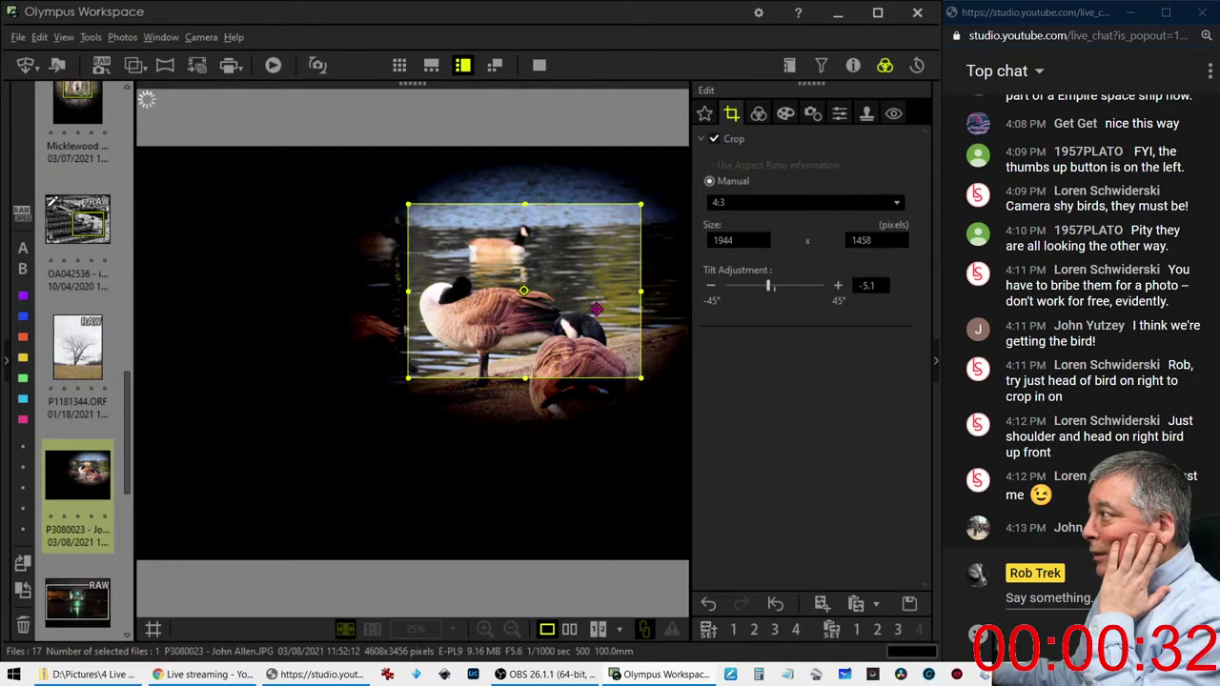
drag(637, 295, 634, 297)
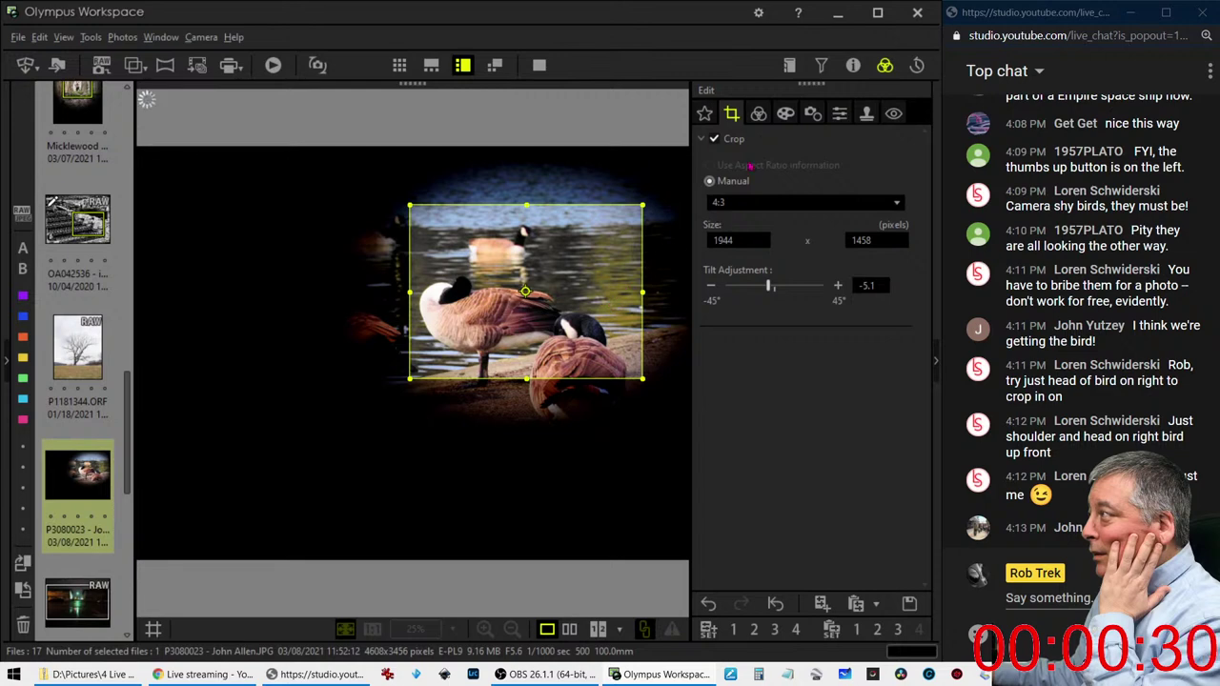
click(758, 113)
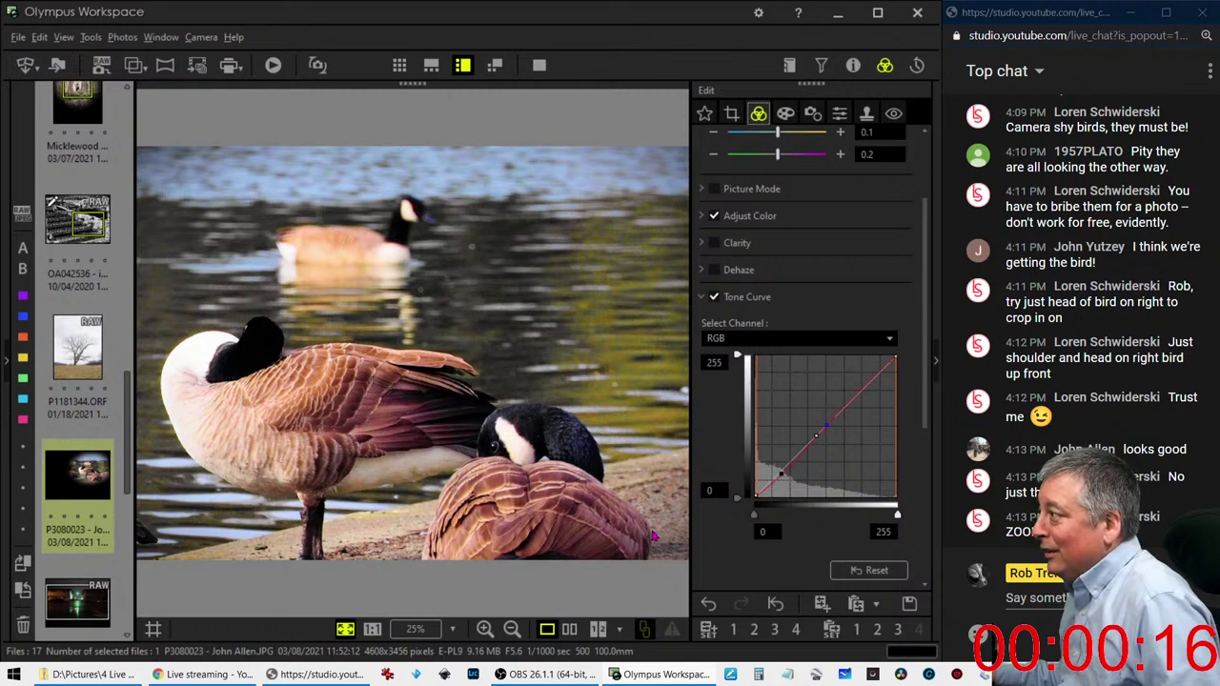
click(732, 113)
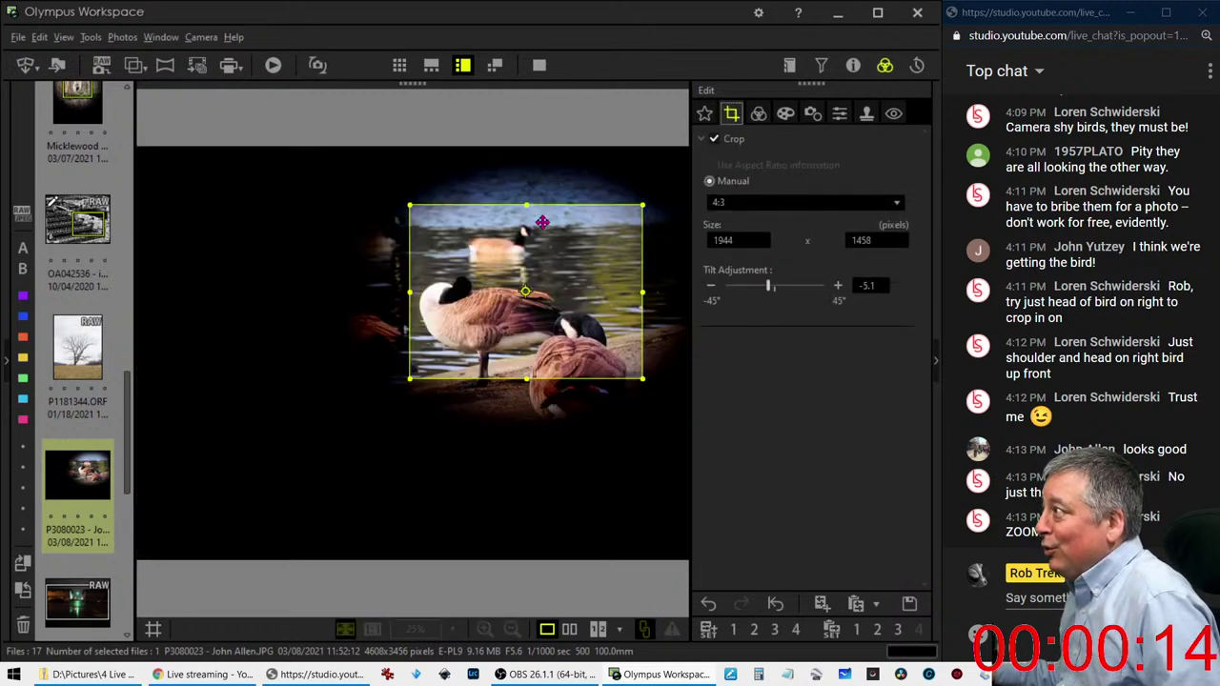
drag(430, 217, 526, 334)
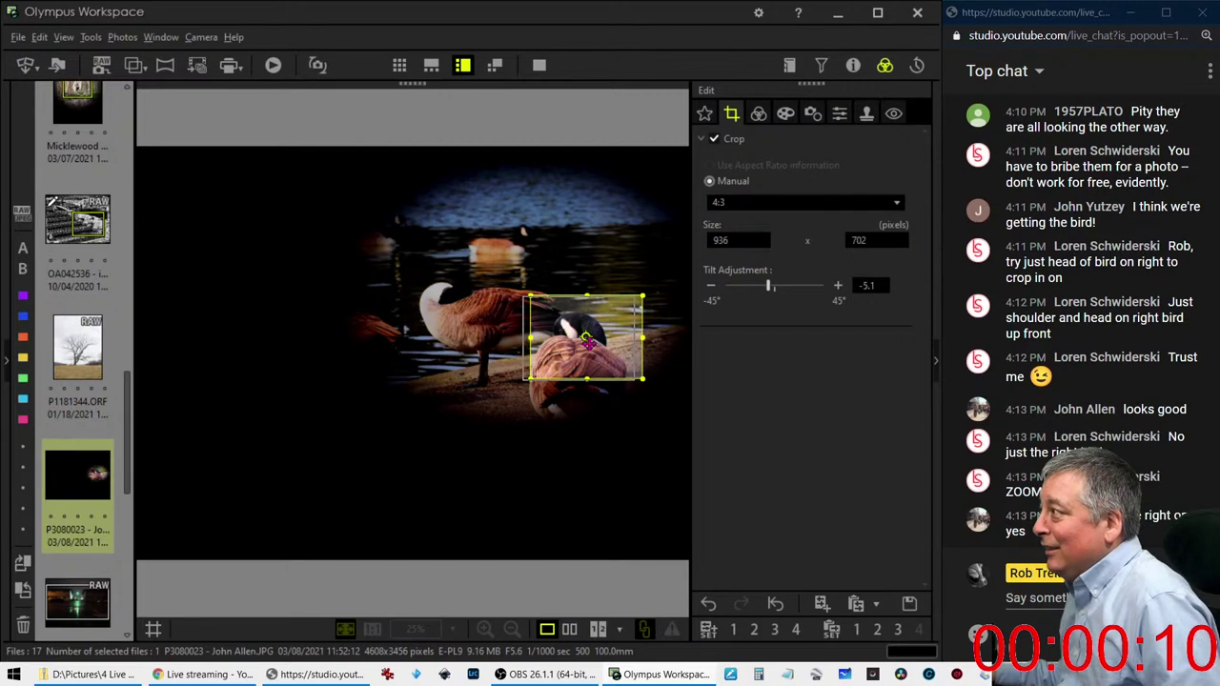
click(759, 114)
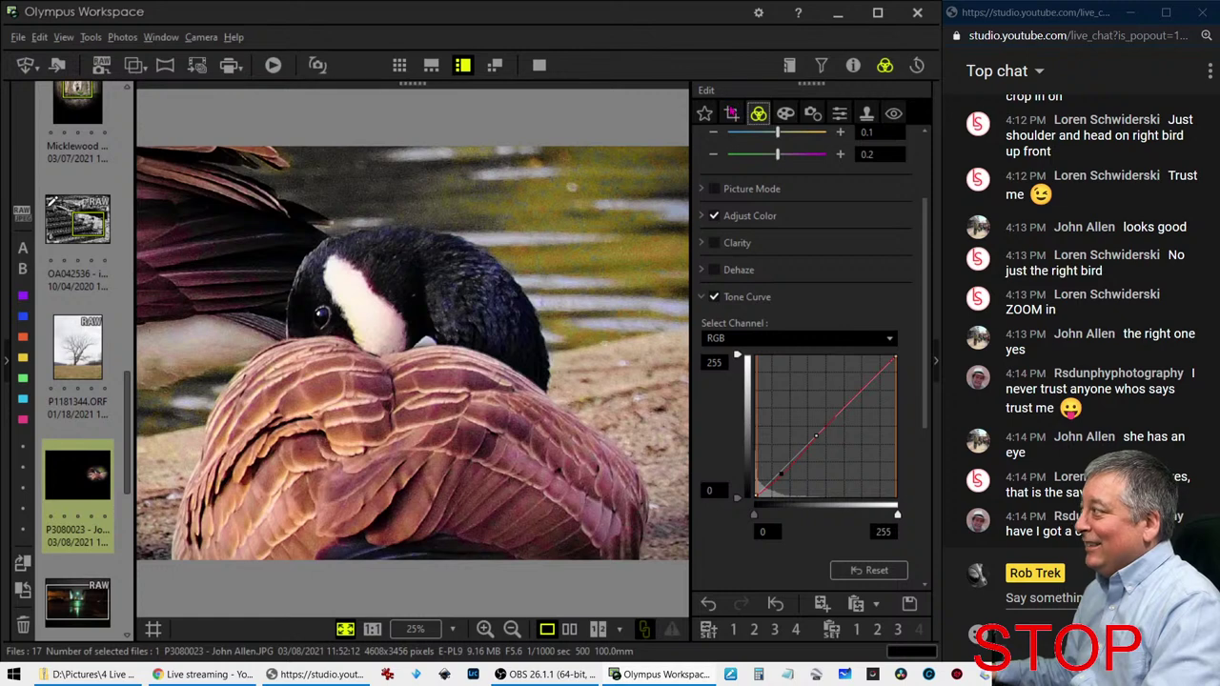
Widen the crop to a 4:3 frame of 1899x1422 covering both foreground geese
click(732, 114)
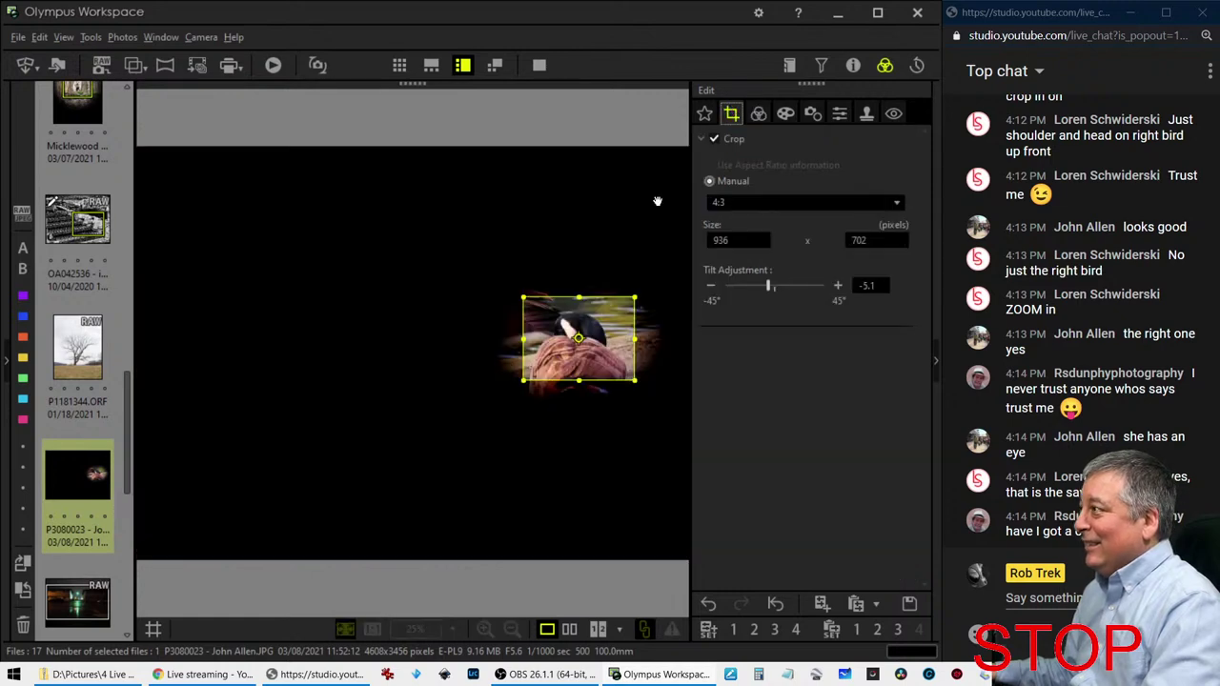
drag(536, 298, 387, 196)
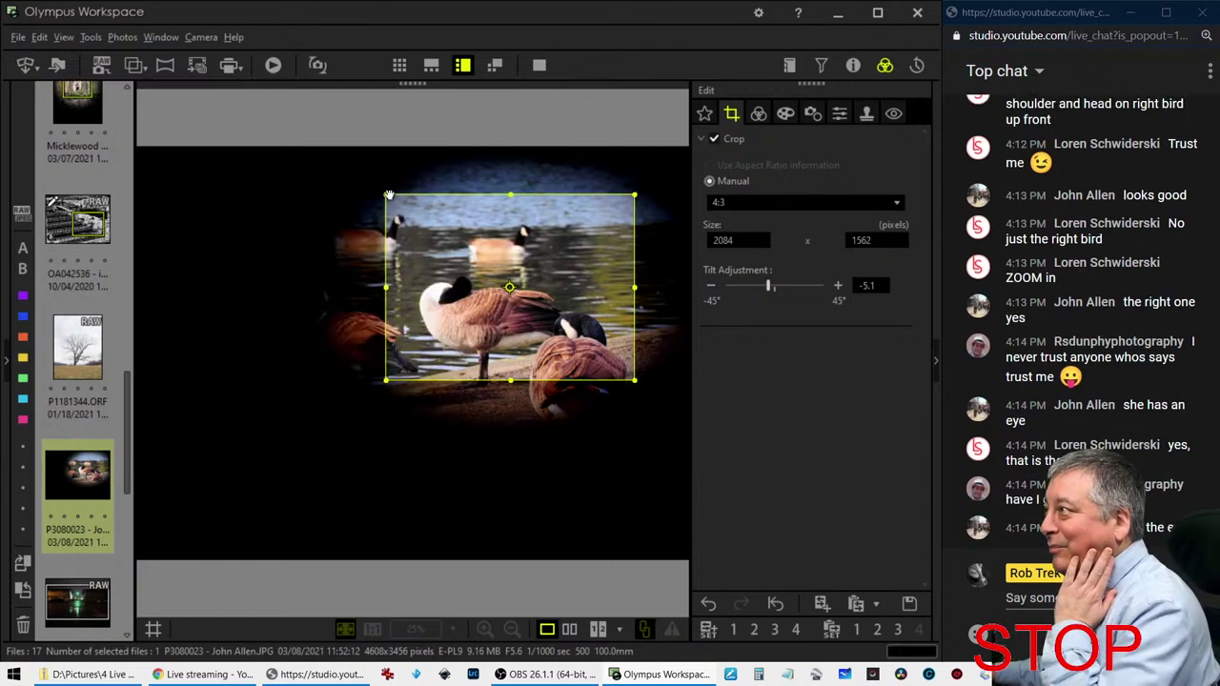
drag(386, 194, 407, 212)
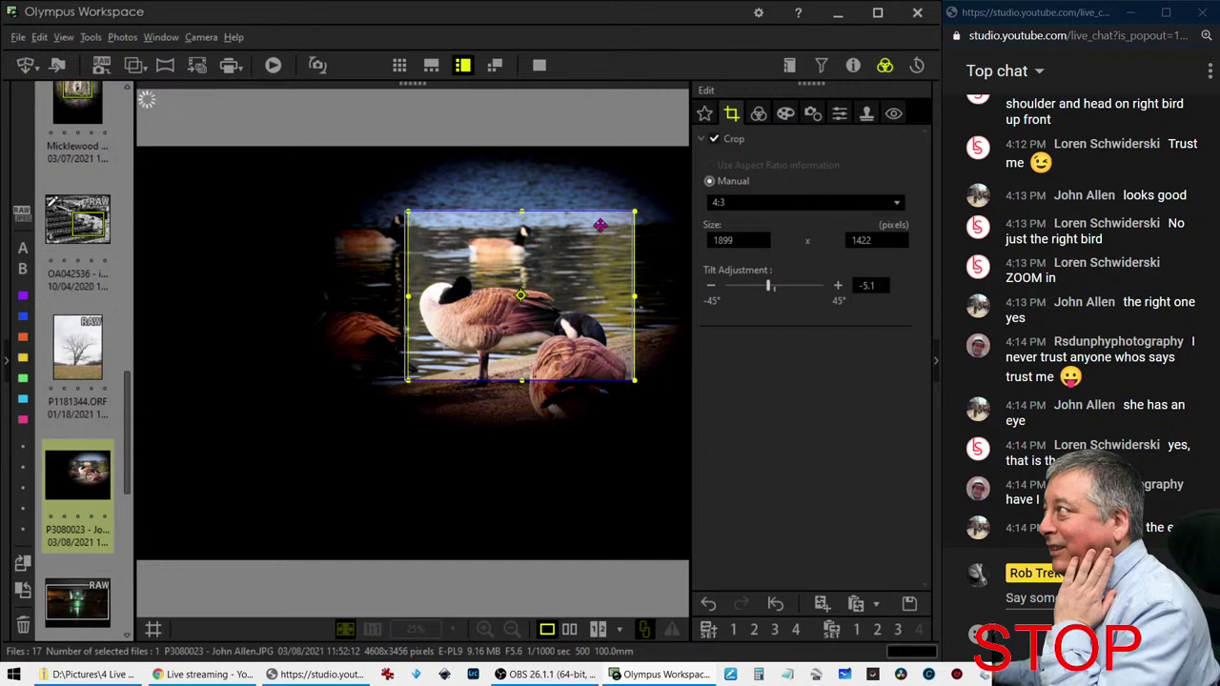
click(758, 114)
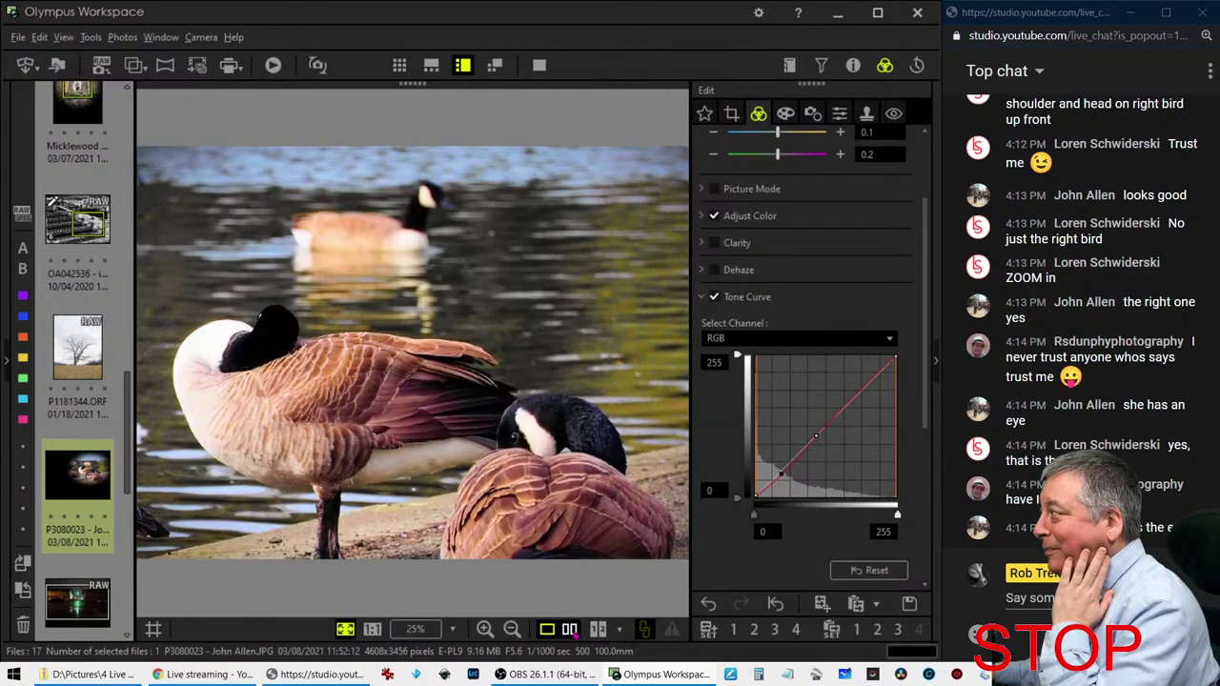
Compare the edited geese photo side by side with the original in full screen
click(572, 631)
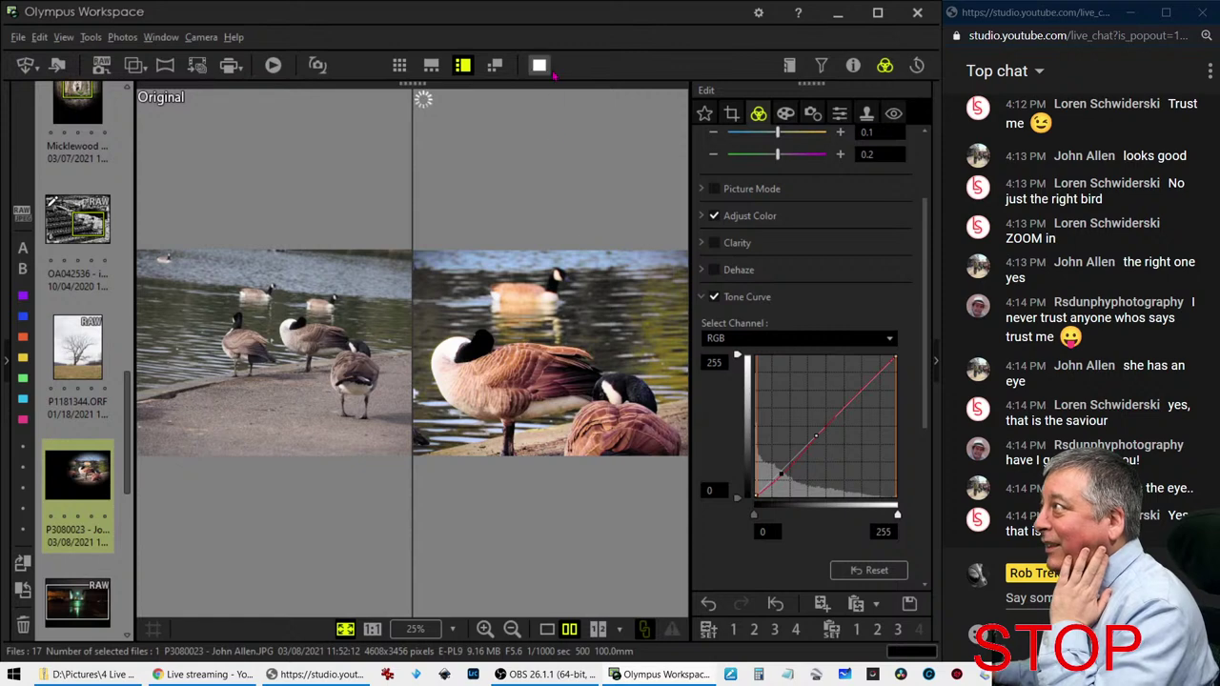
click(538, 65)
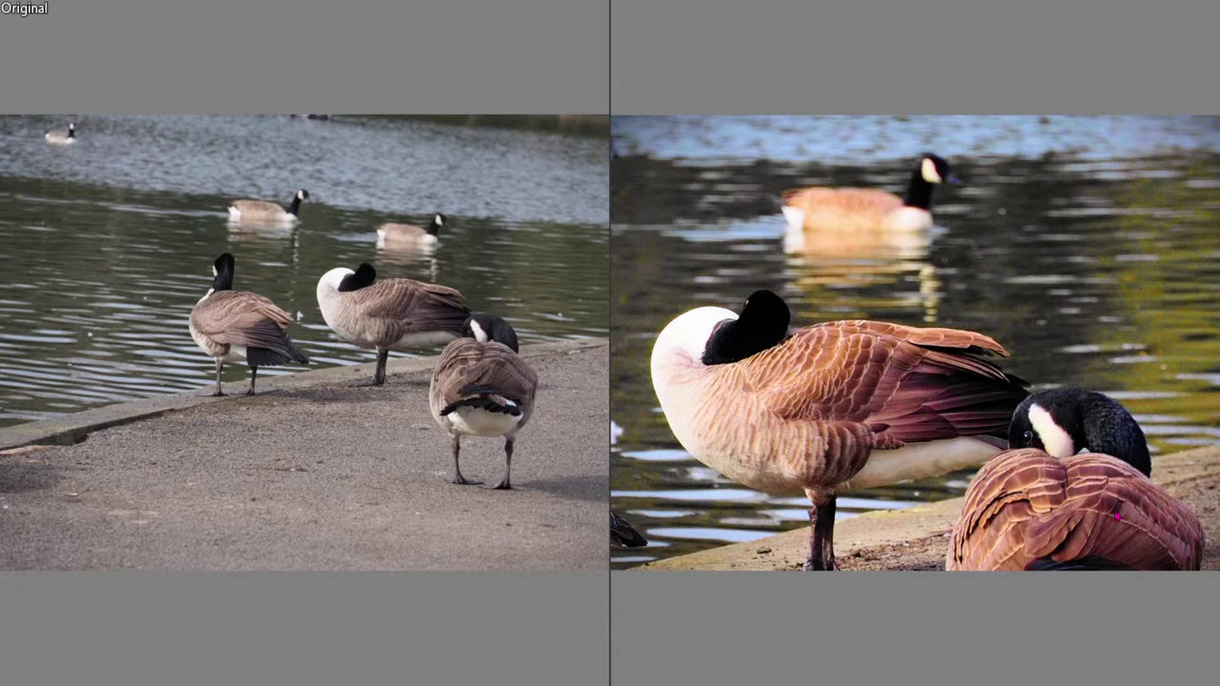
key(Escape)
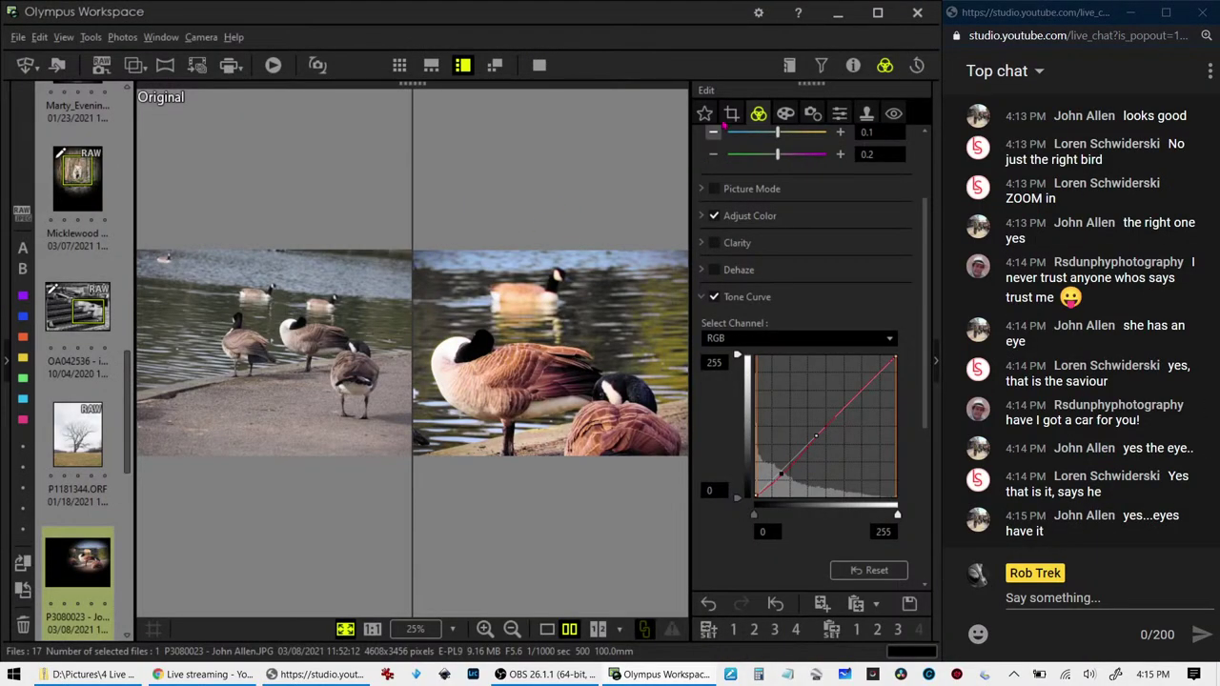
Crop to about 900x675 around the resting goose's head and review it full screen
click(729, 115)
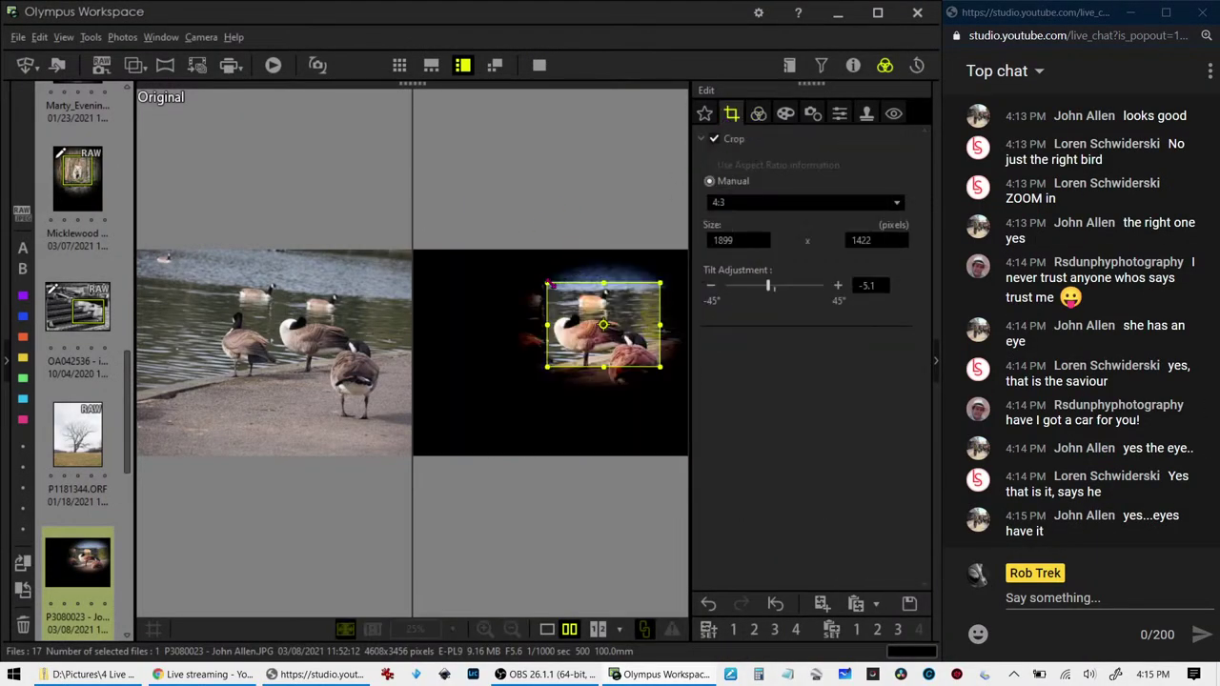
drag(547, 283, 607, 329)
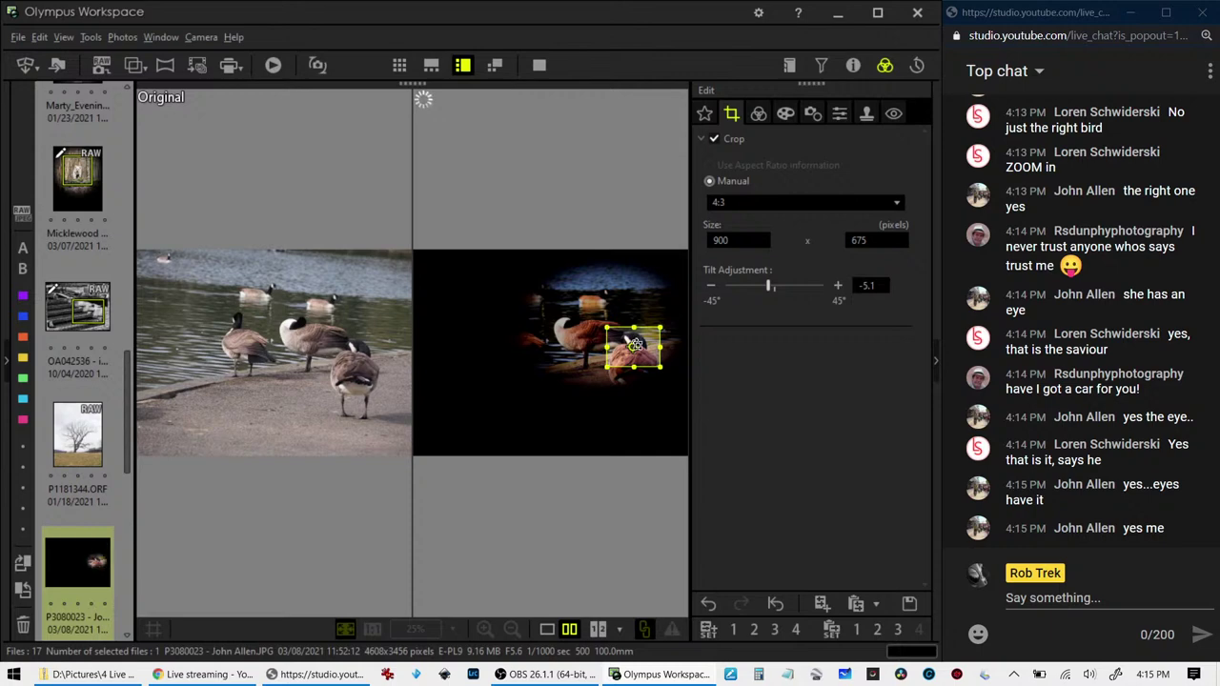
click(758, 114)
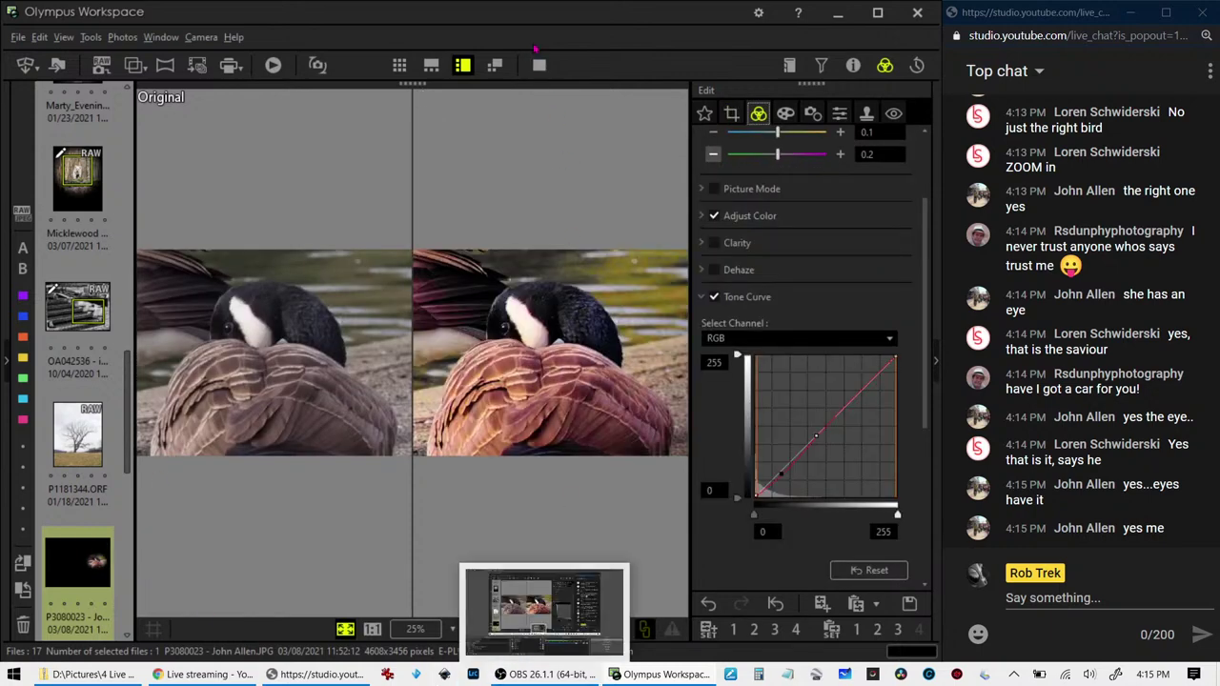
click(539, 67)
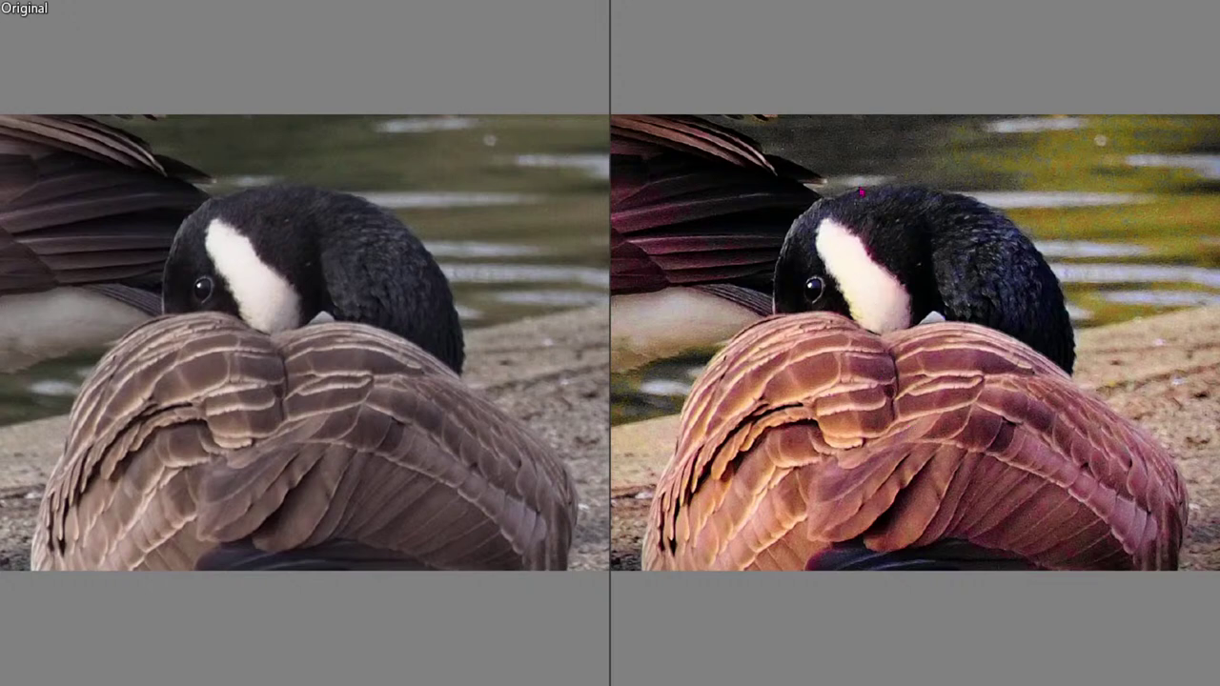
key(Escape)
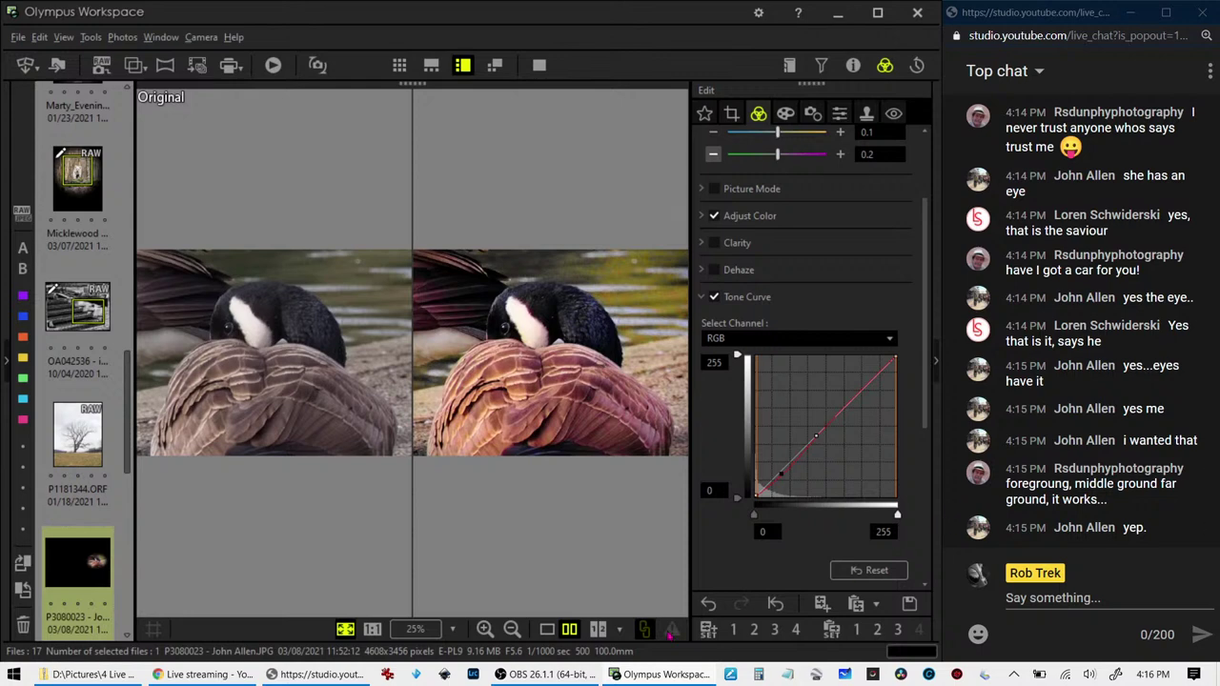
View the close-up alone, then recheck it against the original in full-screen compare
click(547, 629)
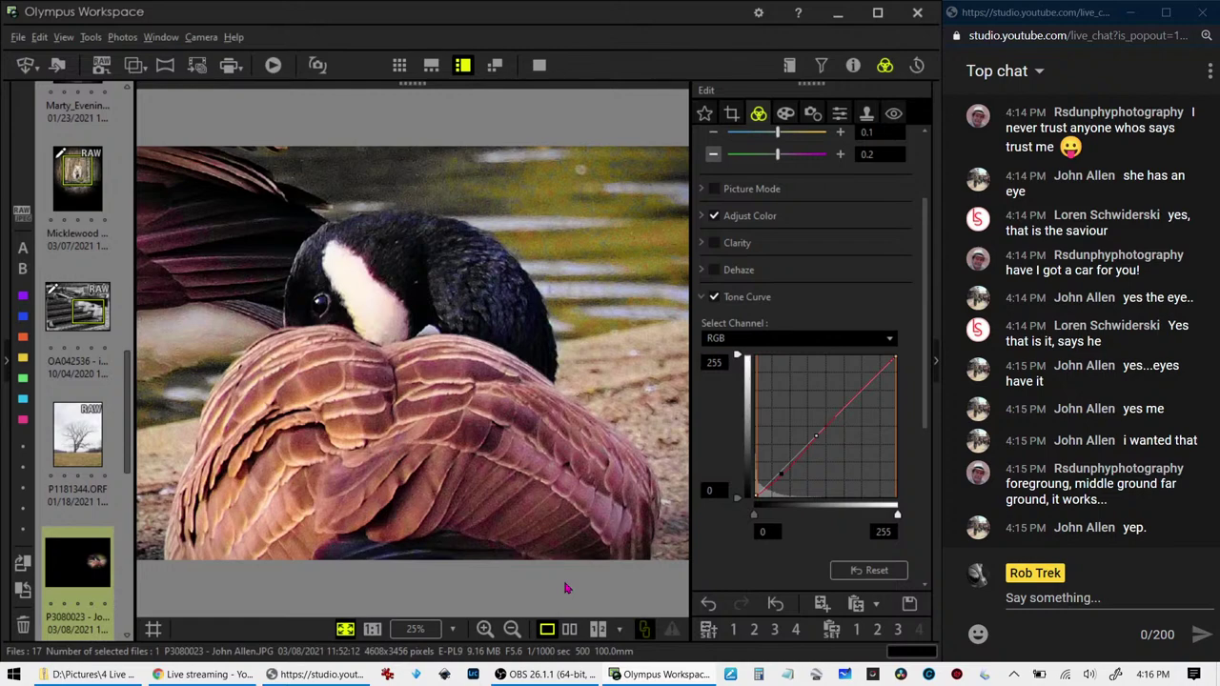
click(569, 631)
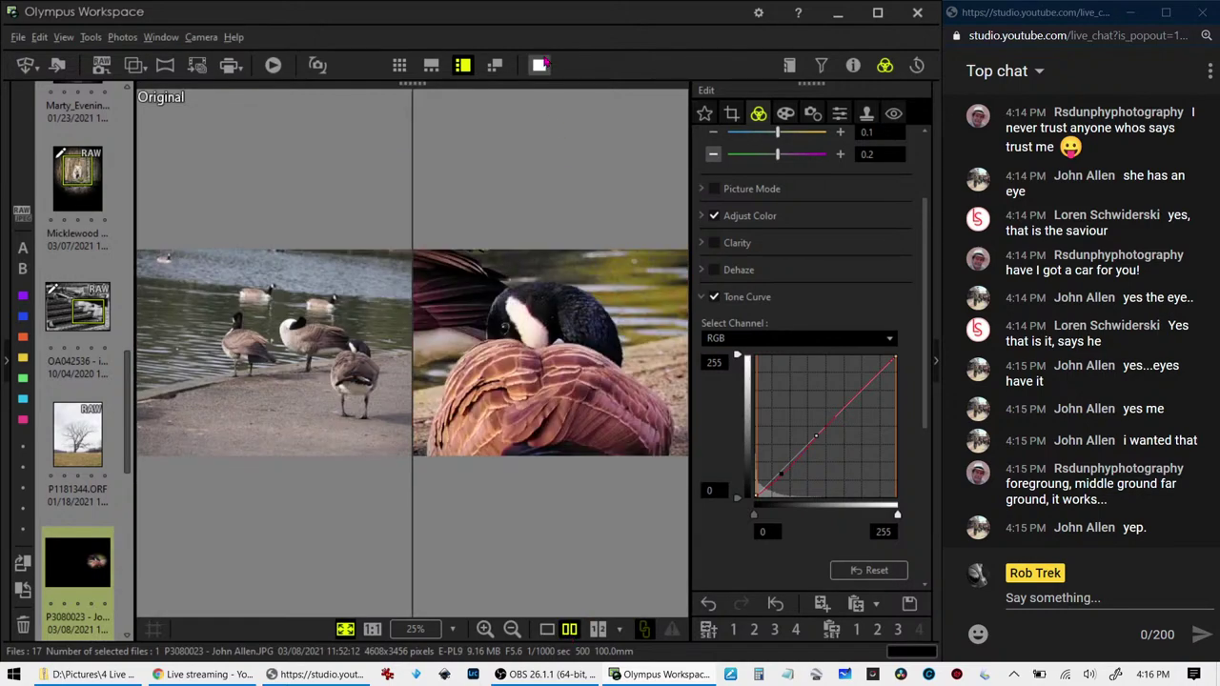
click(539, 65)
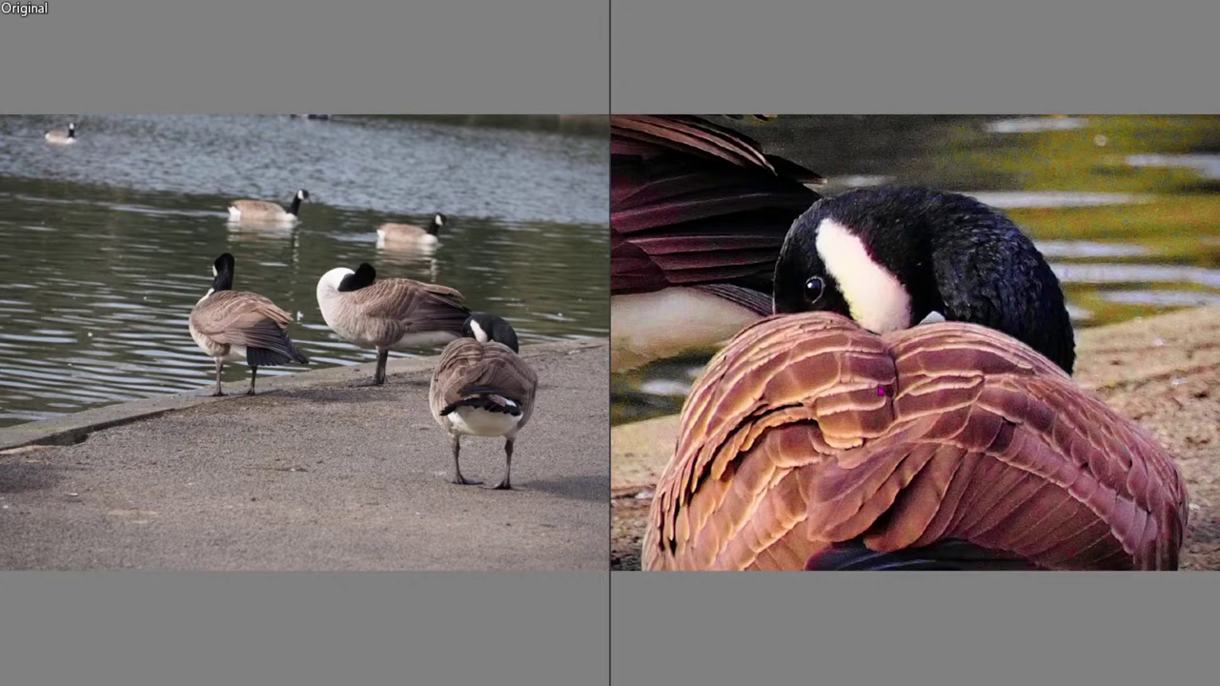
key(Escape)
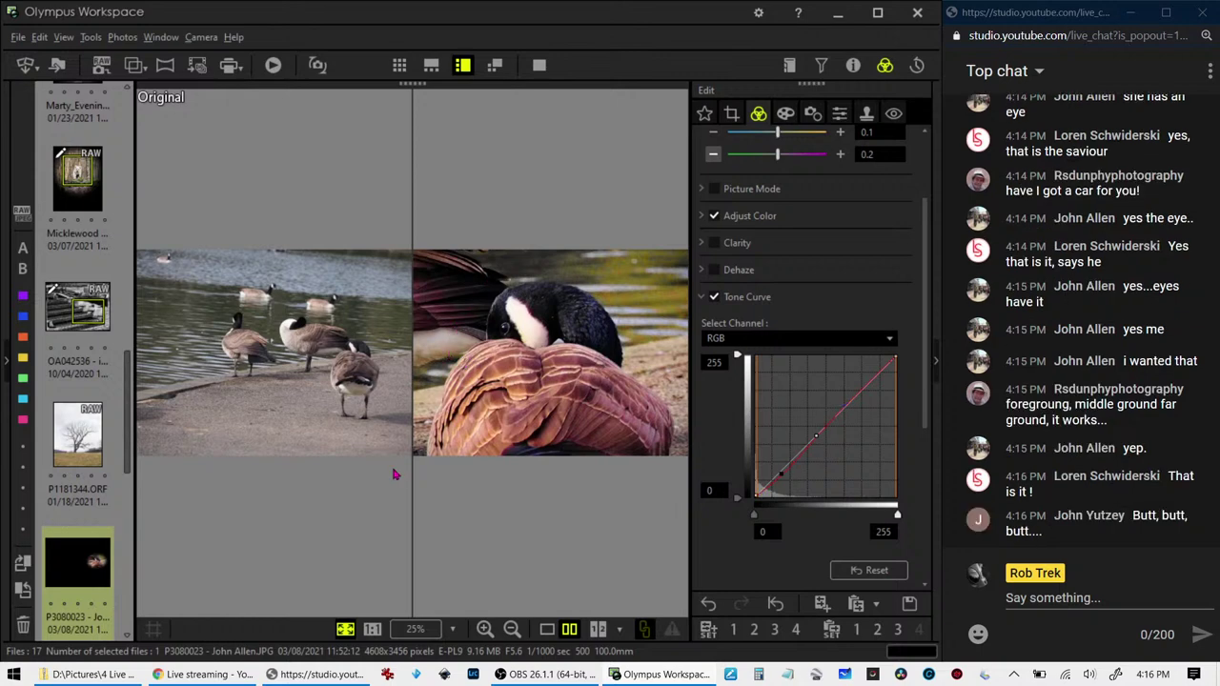
Open night street photo P3090008 in single view, check its properties, and zoom to 25%
scroll(94, 505, down, 3)
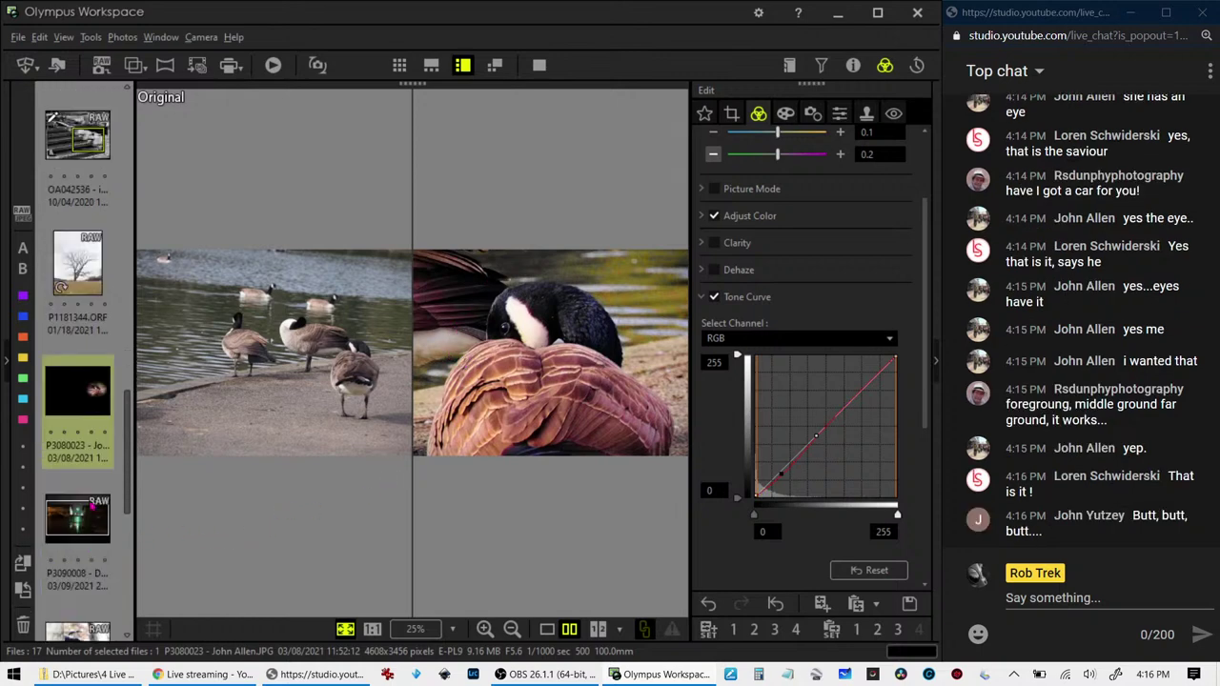
click(77, 519)
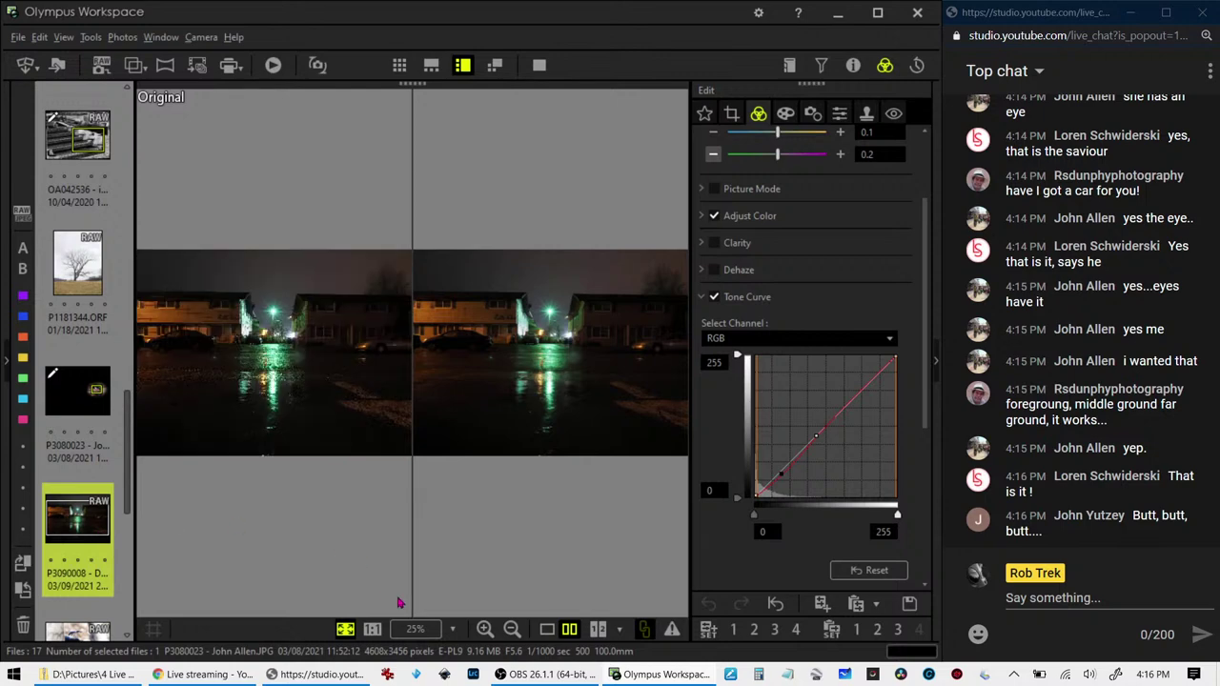
click(546, 631)
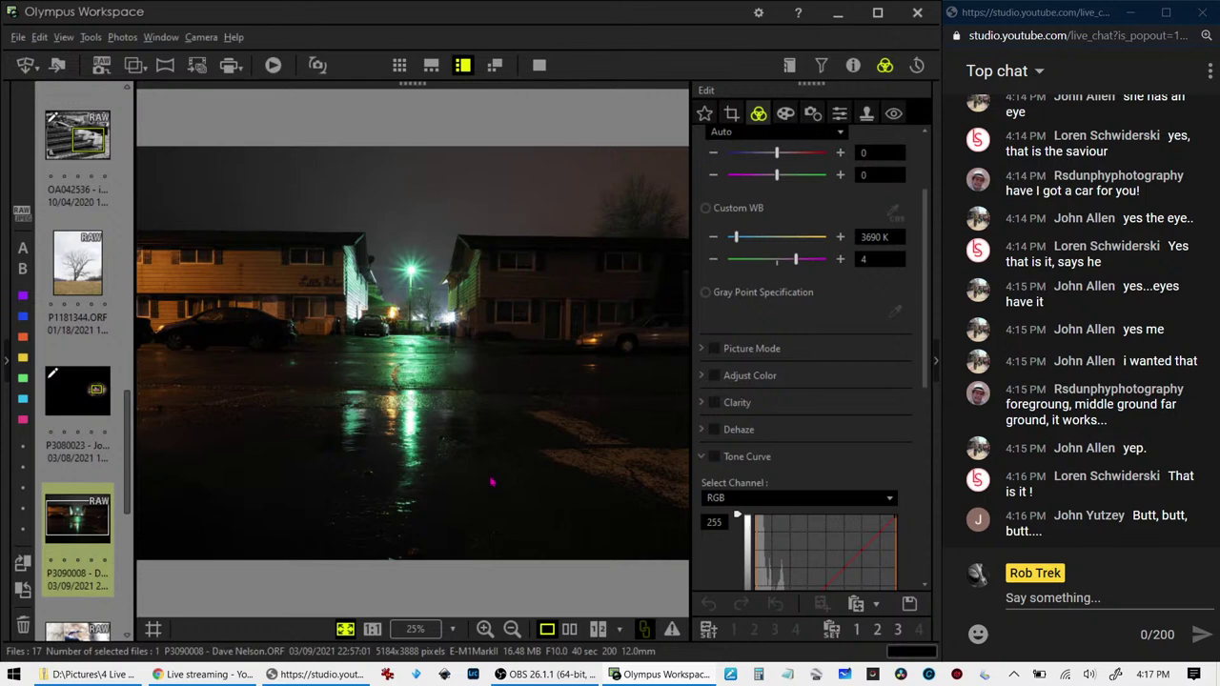
click(853, 65)
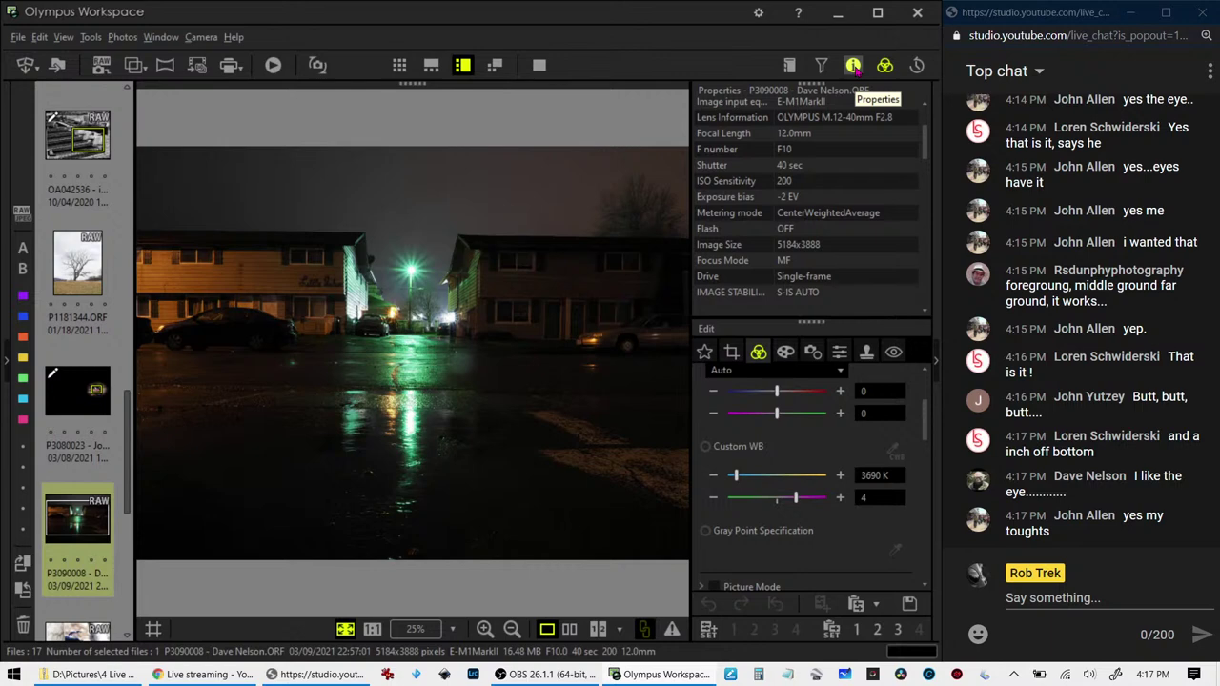
click(854, 67)
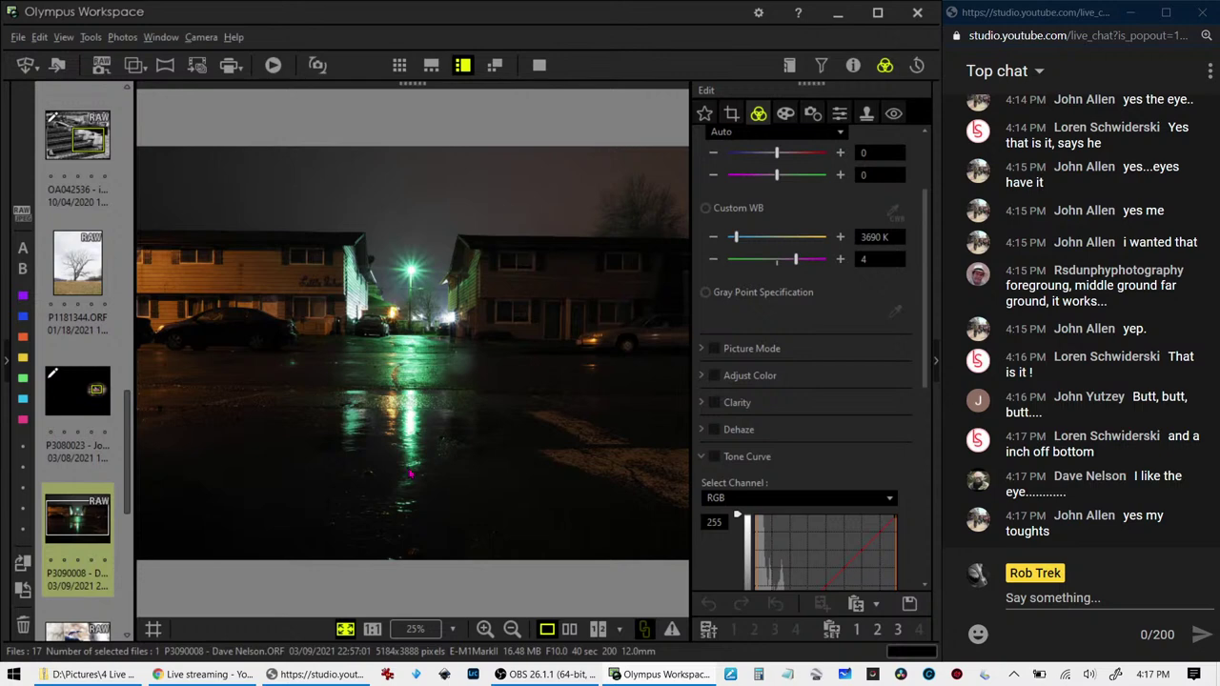
click(339, 294)
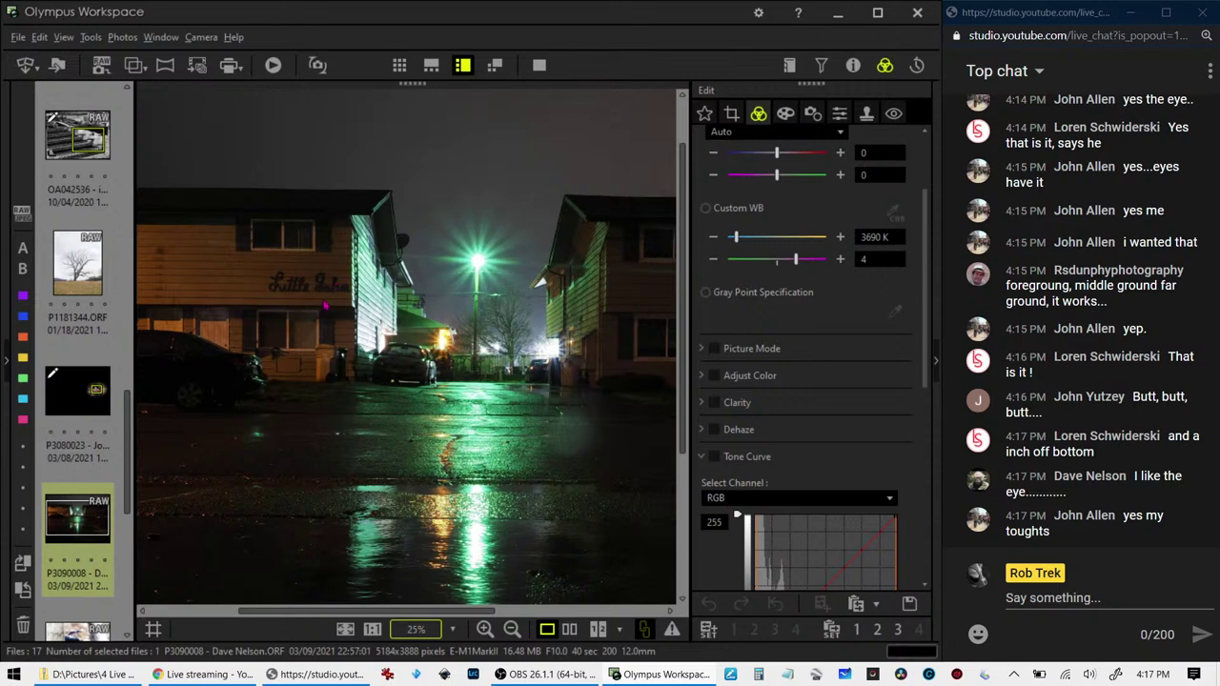
drag(300, 297, 349, 359)
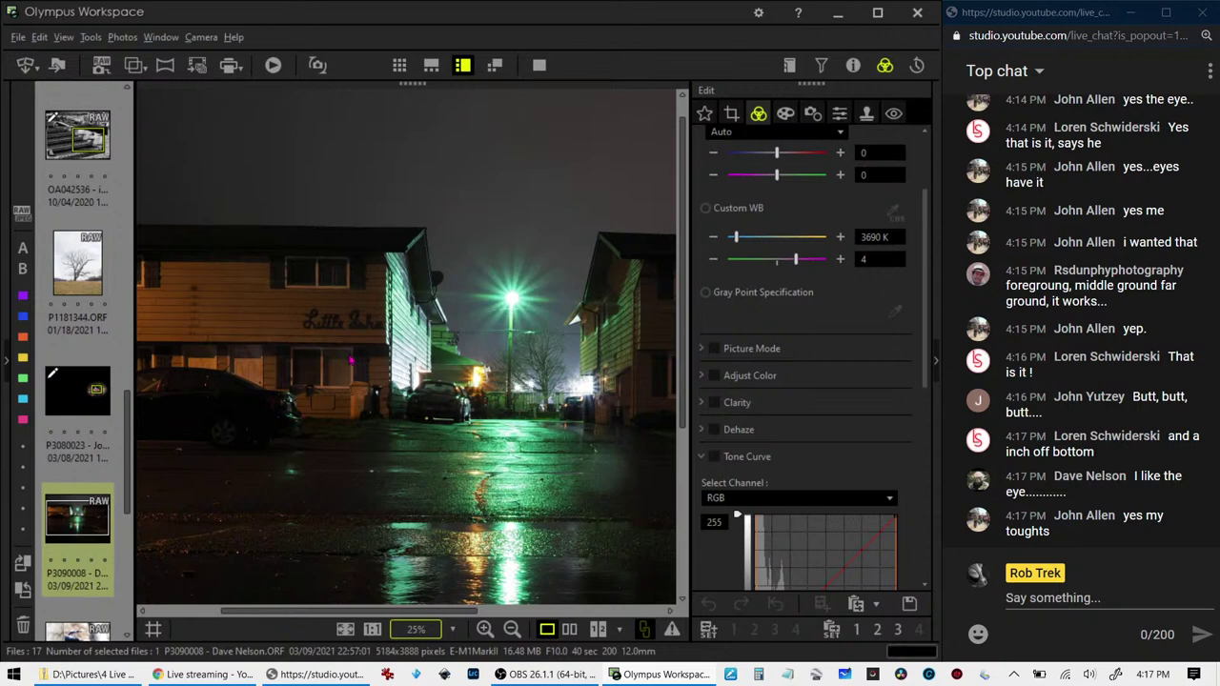
Crop the night street photo at 4:3 around the houses and streetlight
click(733, 115)
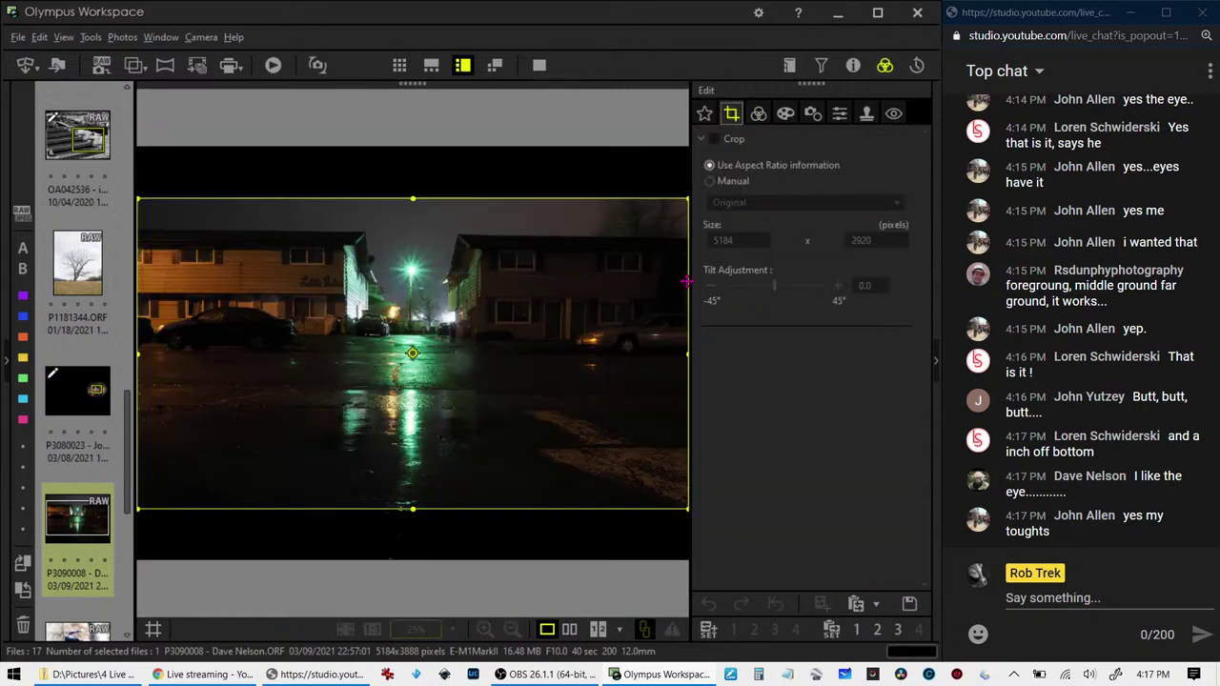
click(709, 181)
click(736, 203)
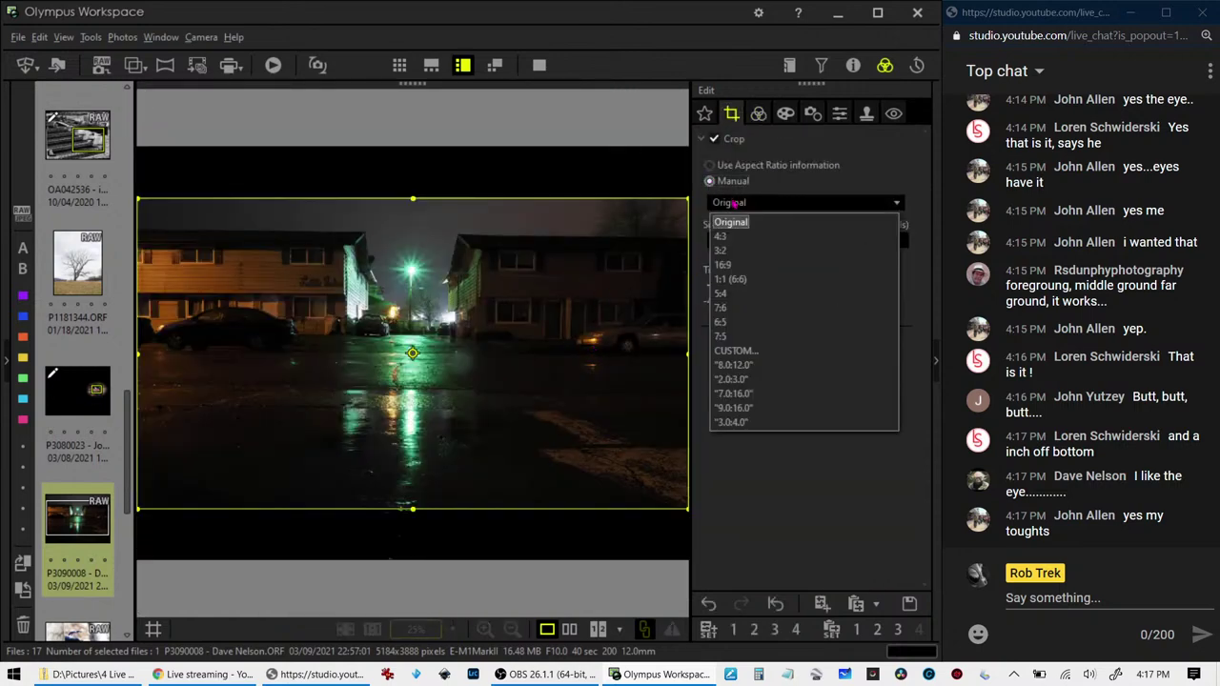
click(734, 238)
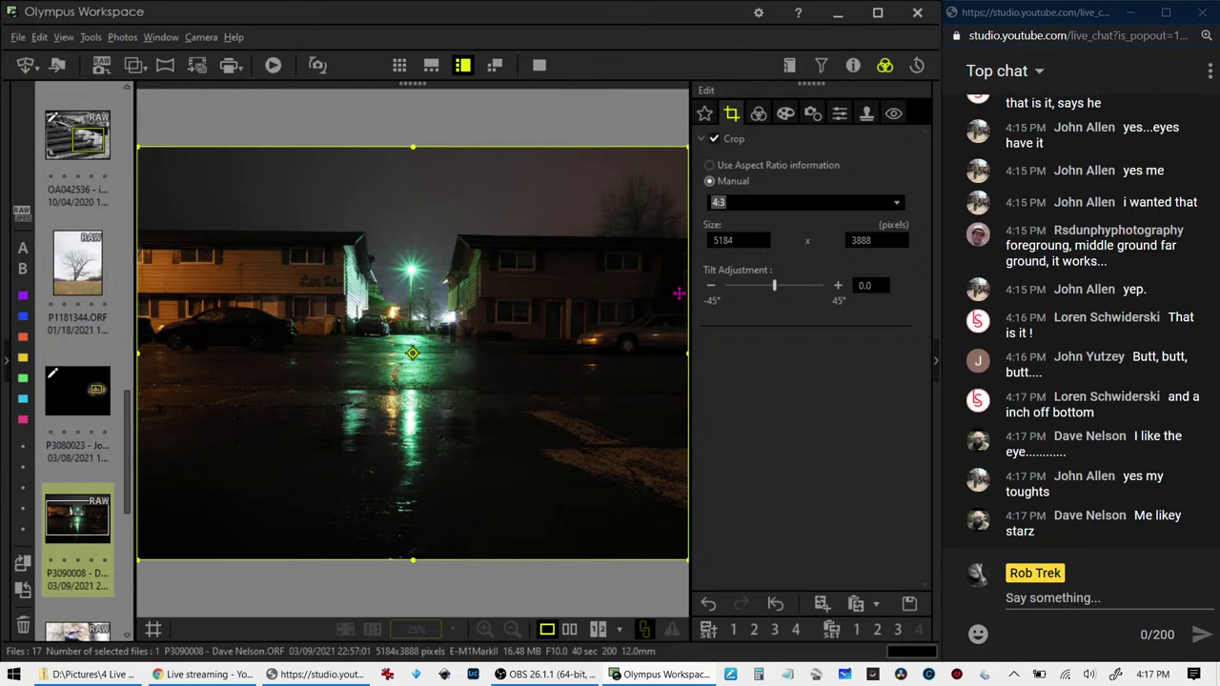
drag(687, 559, 435, 346)
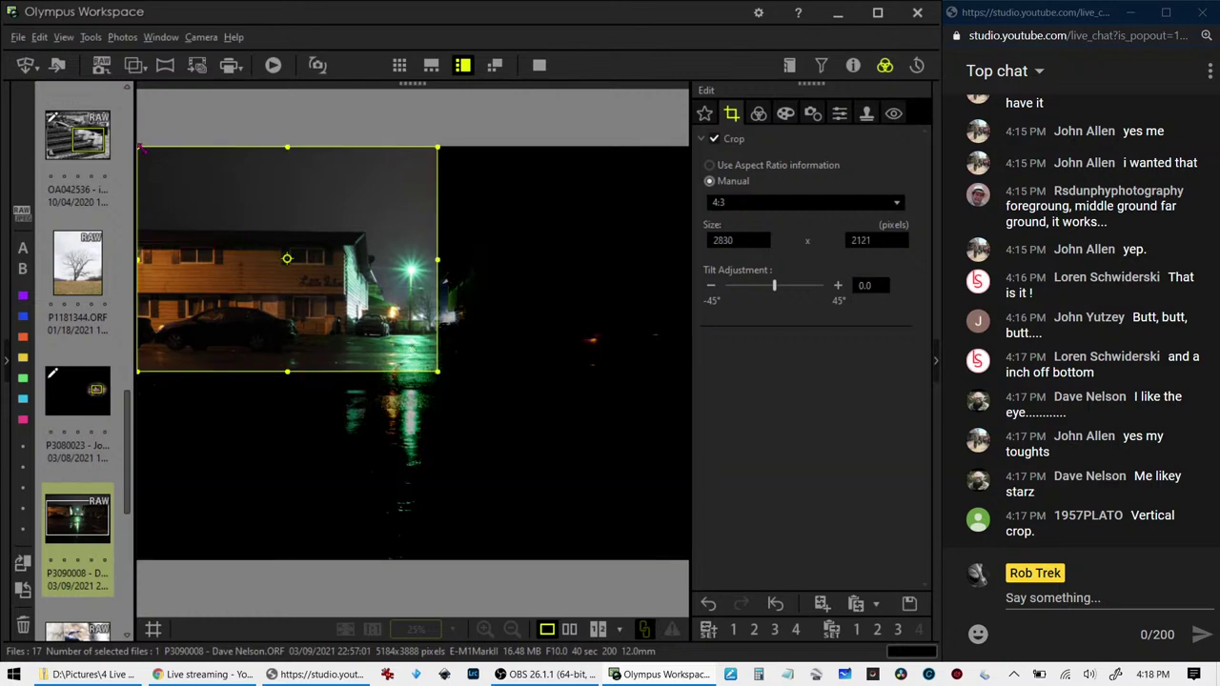
drag(140, 149, 226, 212)
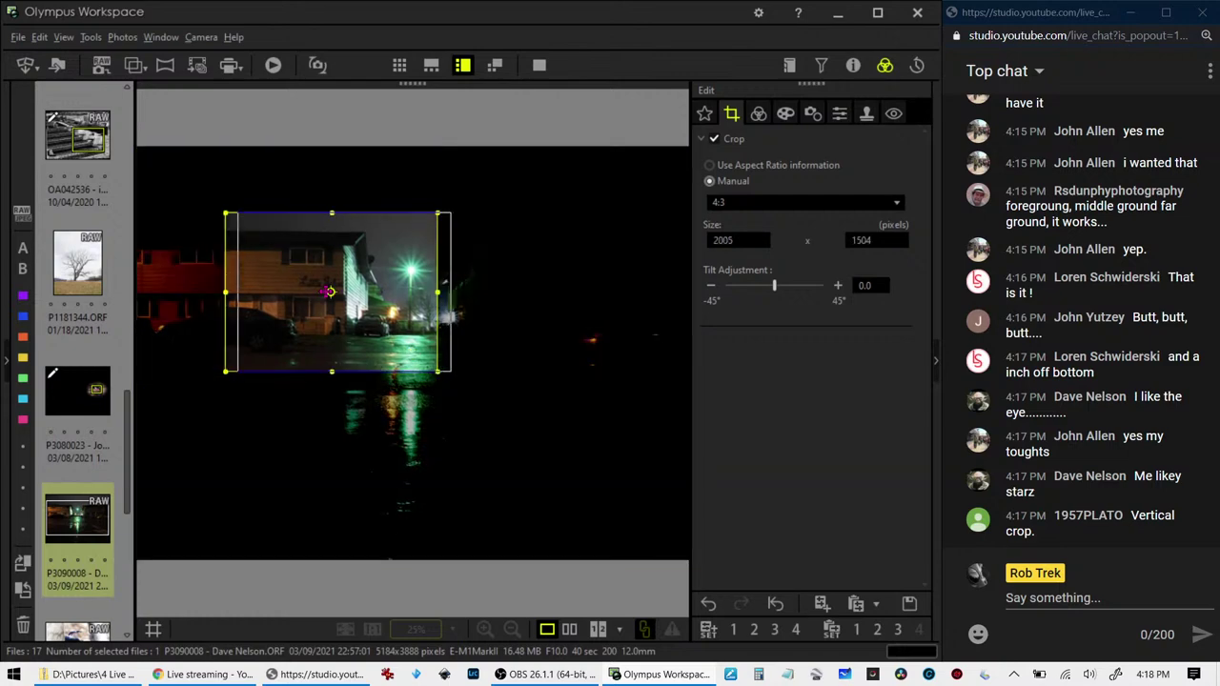
drag(328, 292, 349, 287)
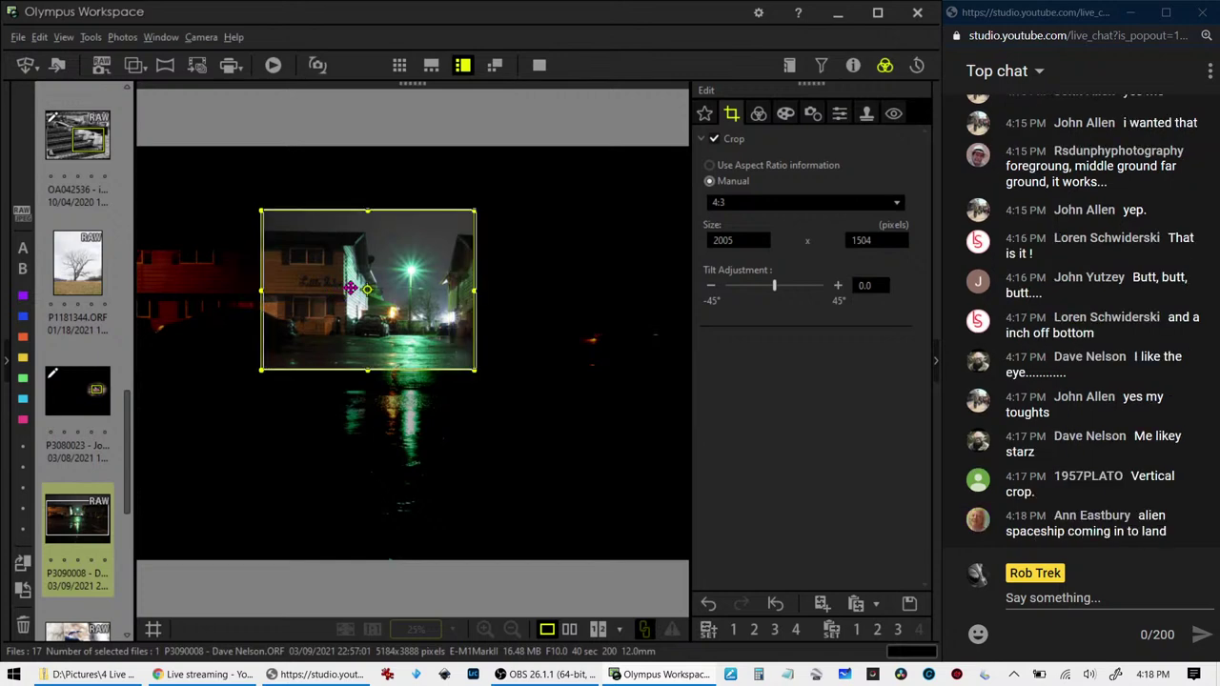
click(755, 121)
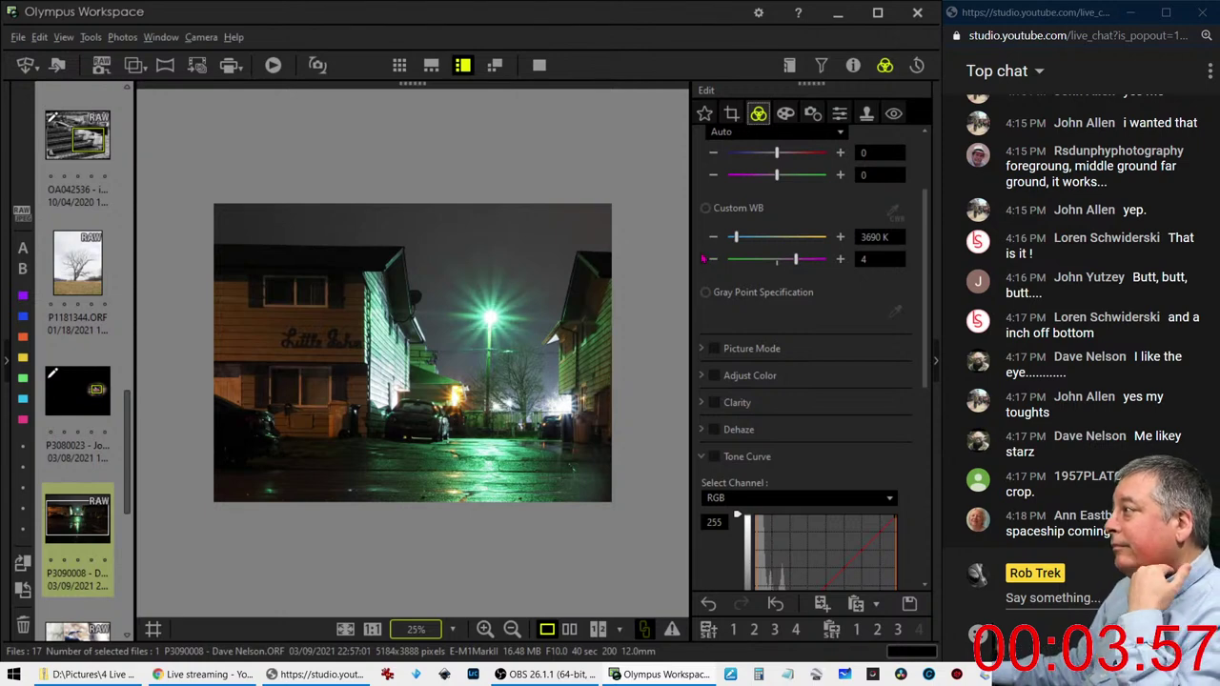
Tilt the crop to -0.9 degrees
key(c)
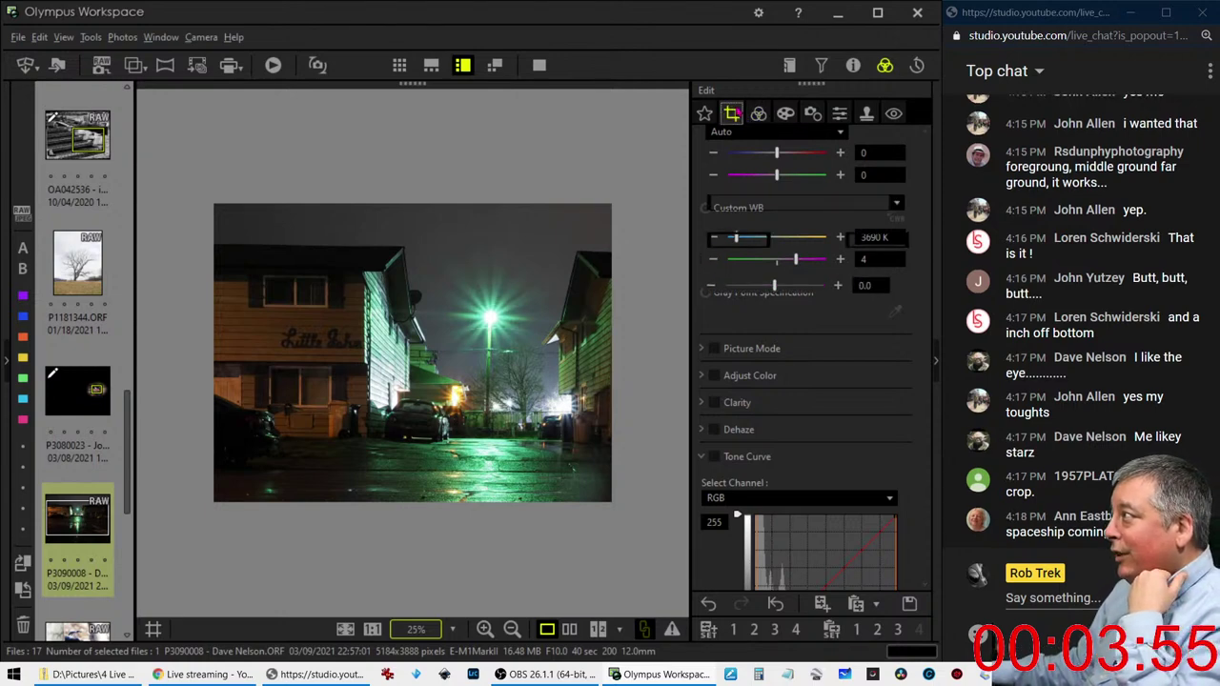
click(711, 285)
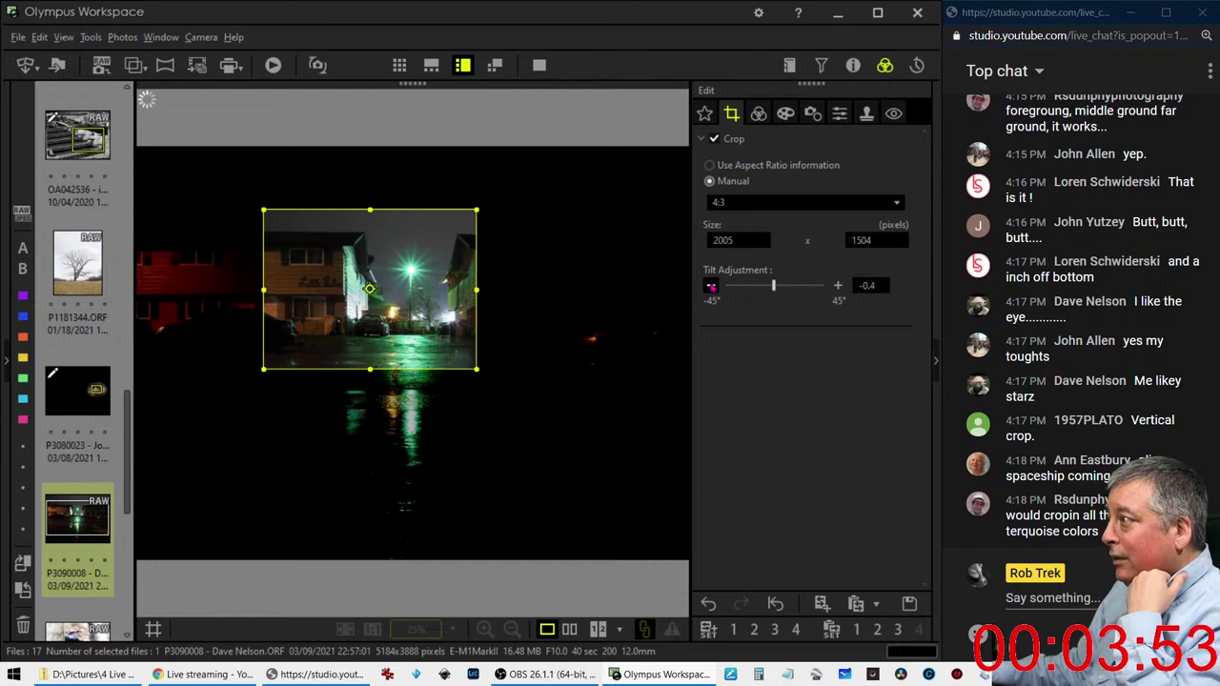
click(711, 285)
click(711, 285)
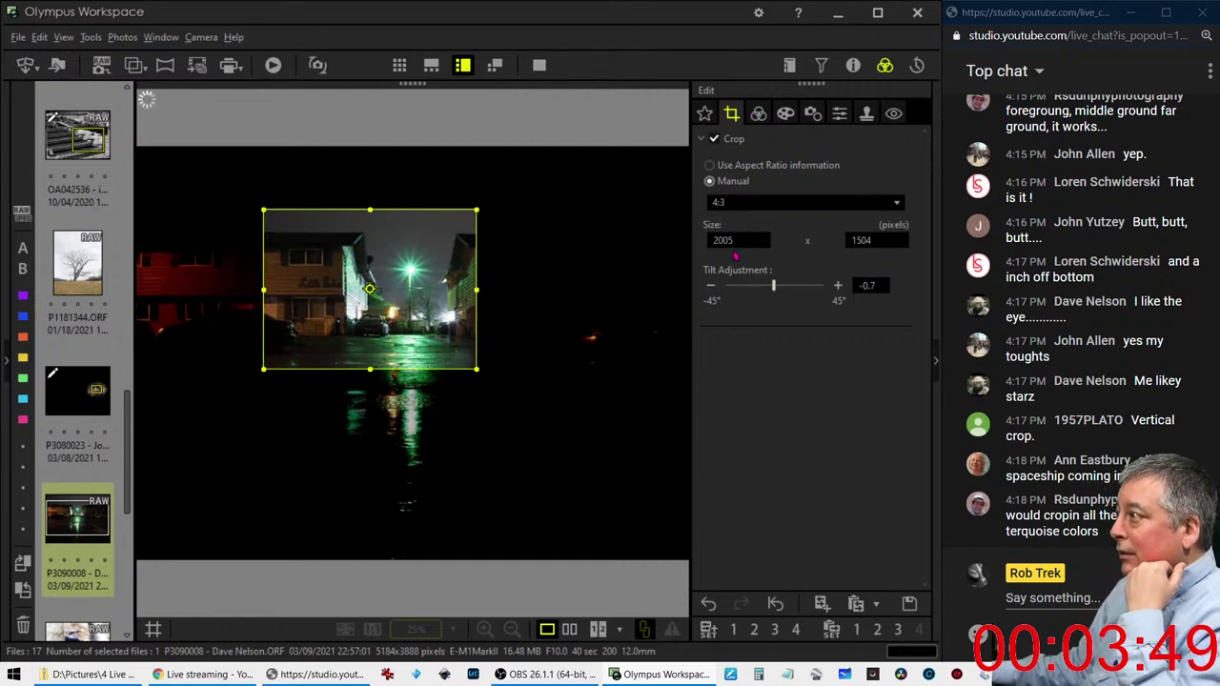
click(712, 285)
click(711, 285)
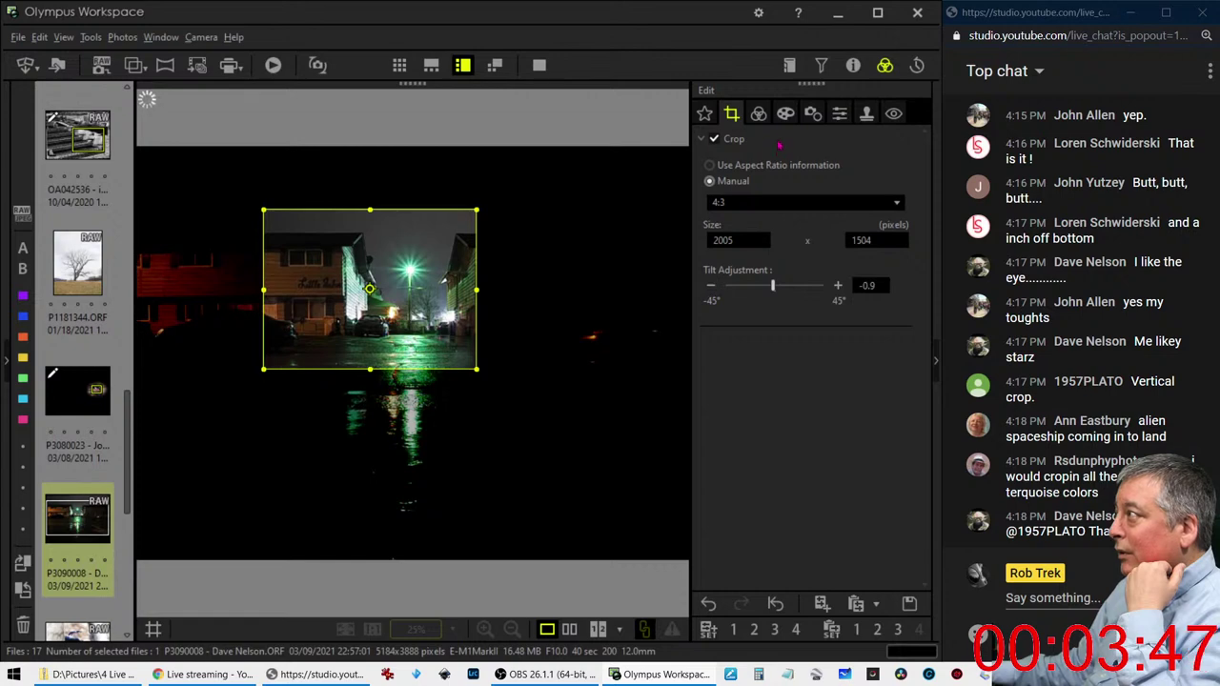
Turn the crop frame to portrait and resize it to 1752x2334, then apply it
click(372, 289)
drag(379, 293, 392, 331)
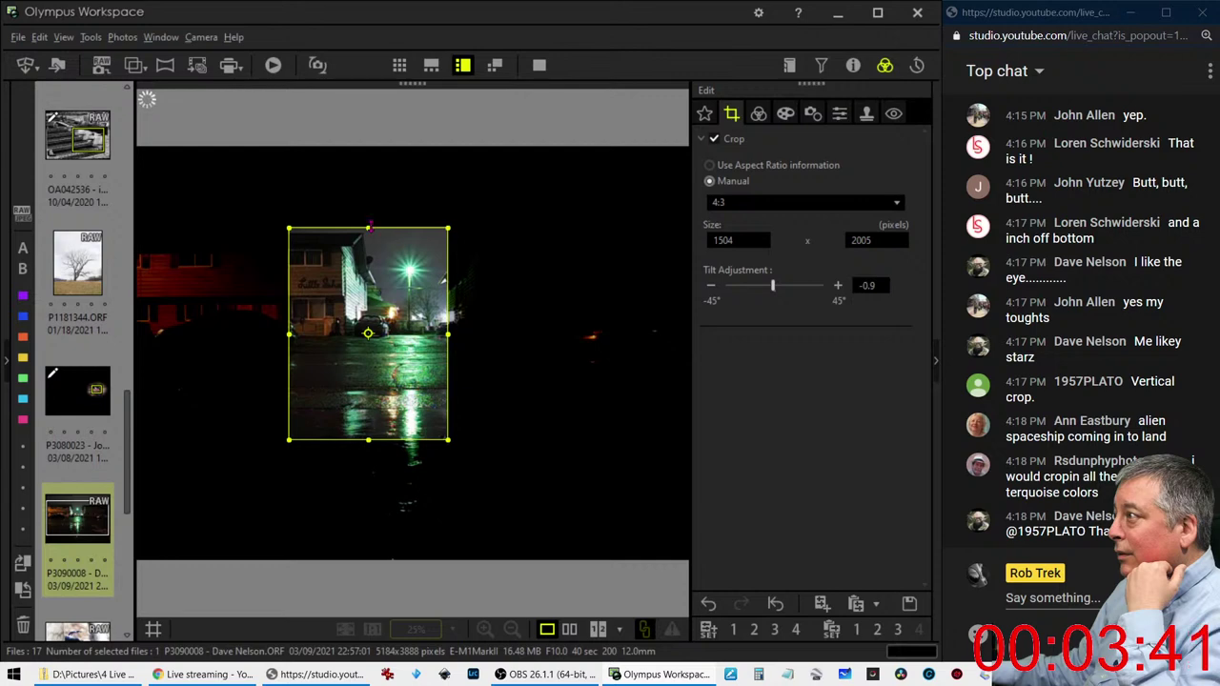
mouse_move(369, 227)
mouse_down()
mouse_move(369, 206)
mouse_move(393, 239)
mouse_up()
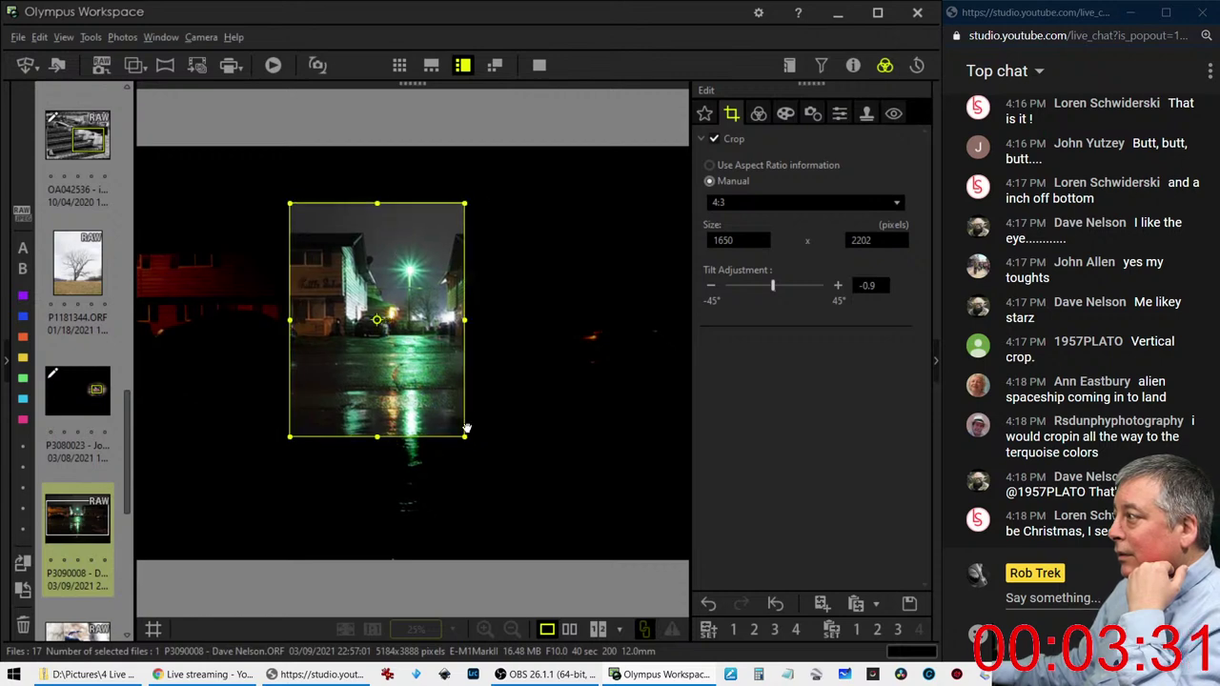
drag(464, 435, 476, 450)
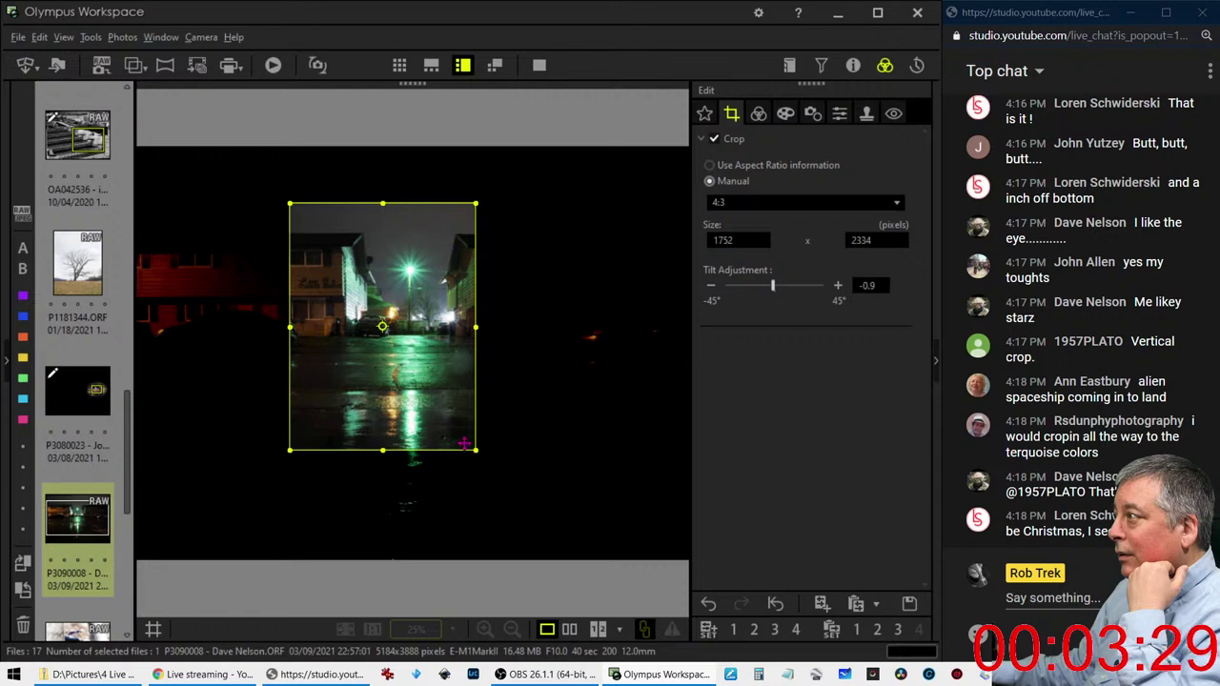
click(757, 113)
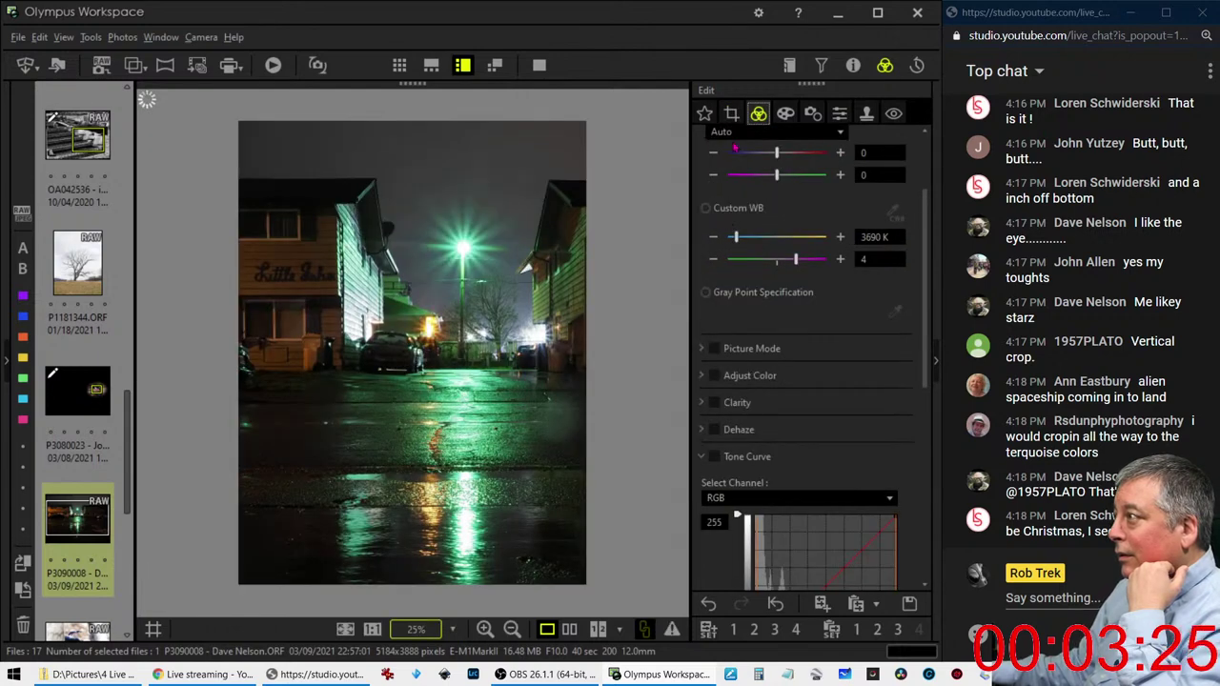
click(731, 115)
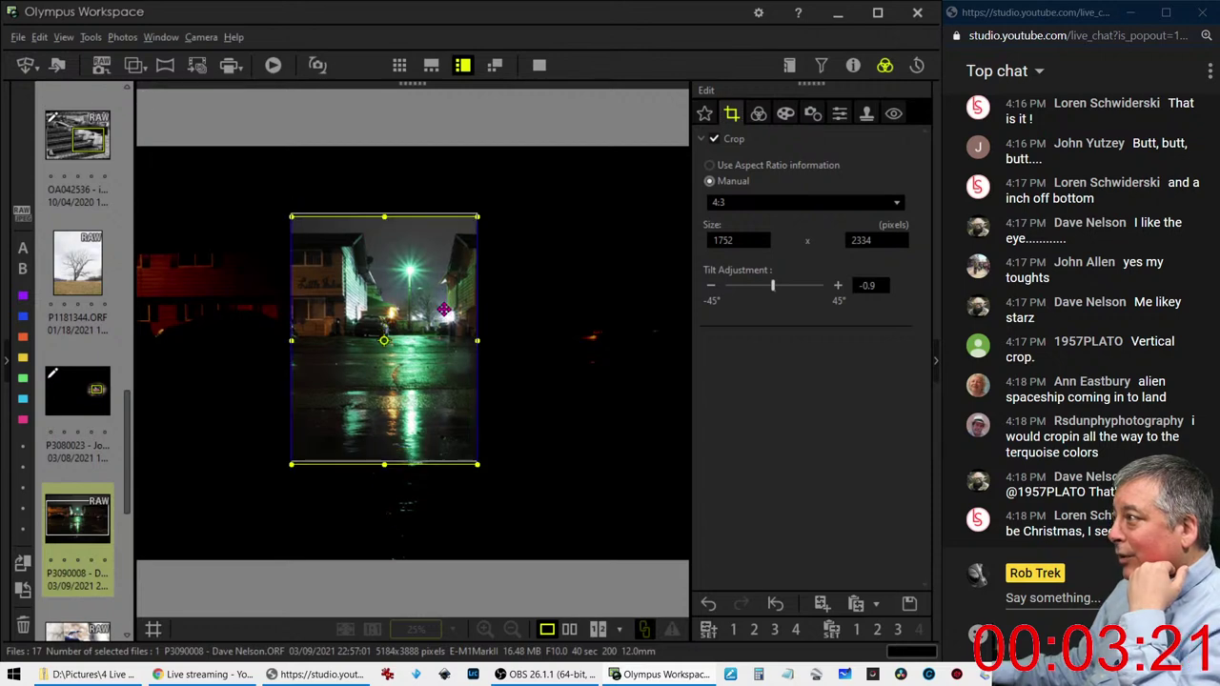
click(763, 122)
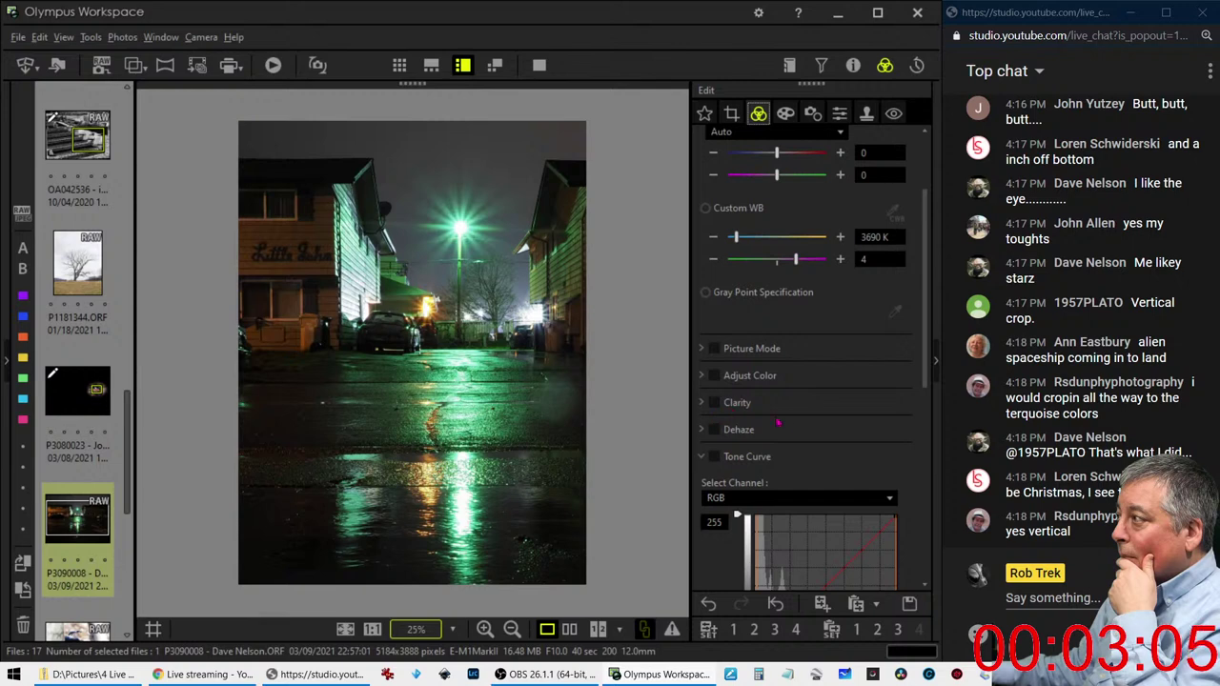
Apply the Instant Film art filter to the street photo after briefly trying Pop Art
click(785, 113)
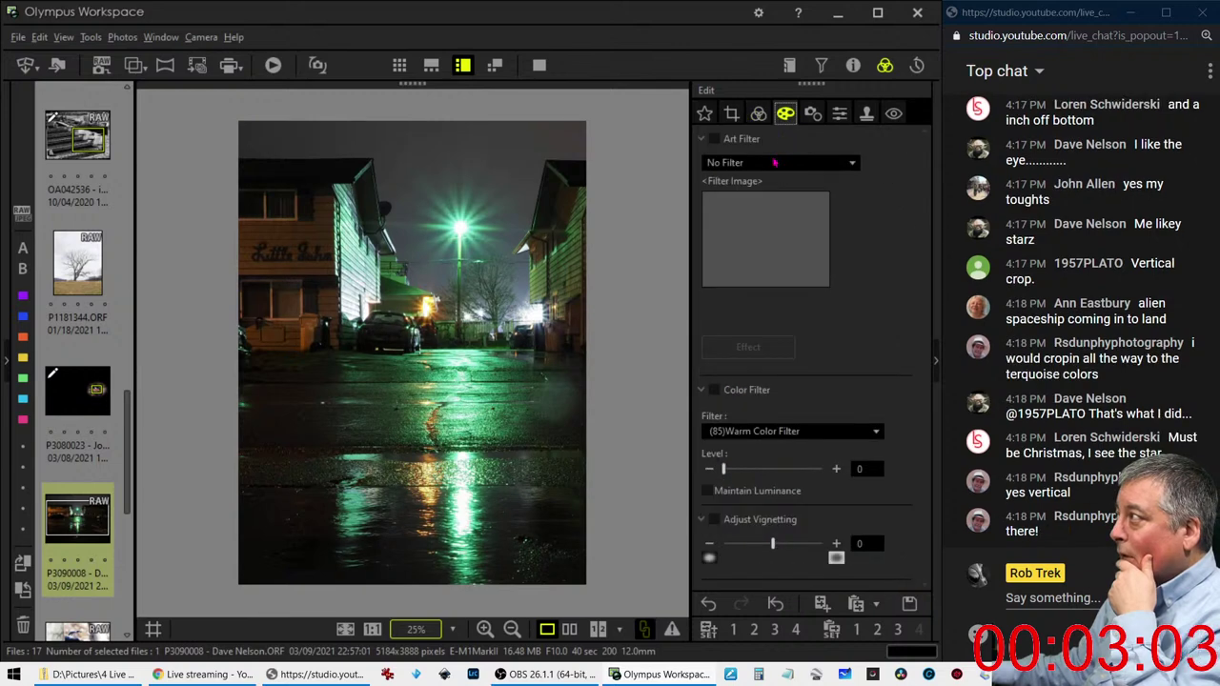
click(774, 163)
click(769, 199)
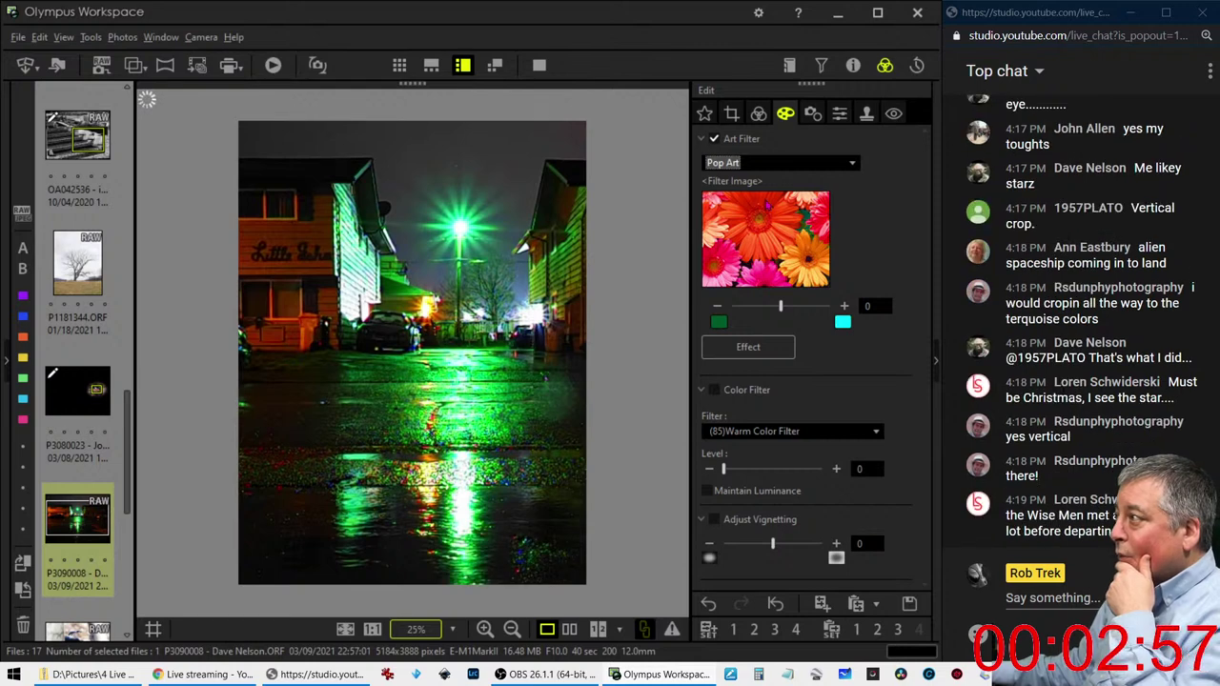
click(765, 164)
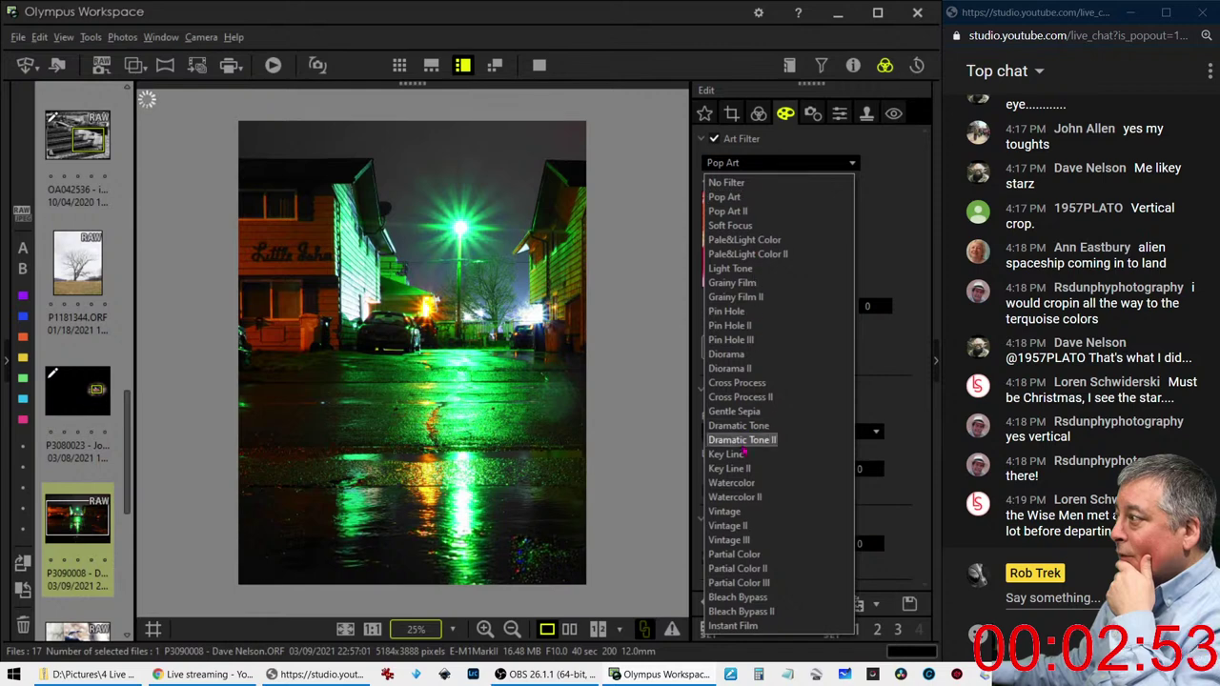
click(736, 625)
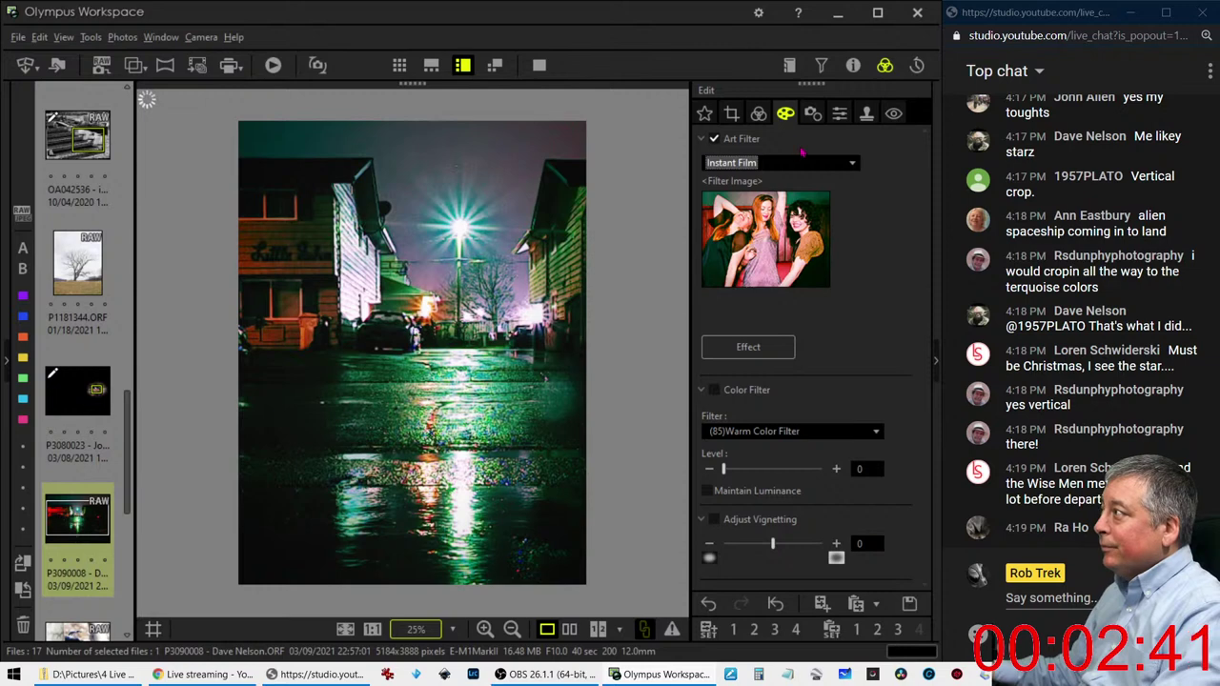
click(759, 114)
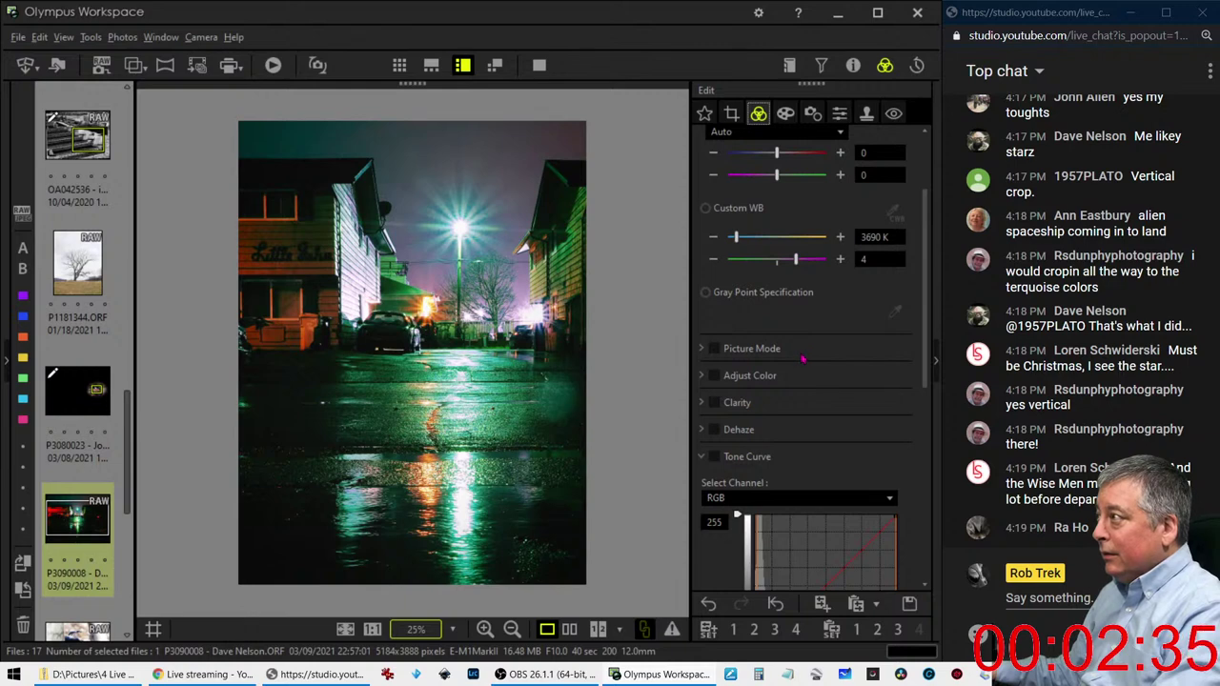
Enable the street photo's tone curve, pulling its lower point down then back near the diagonal
scroll(804, 360, down, 1)
scroll(803, 359, down, 2)
scroll(804, 360, down, 2)
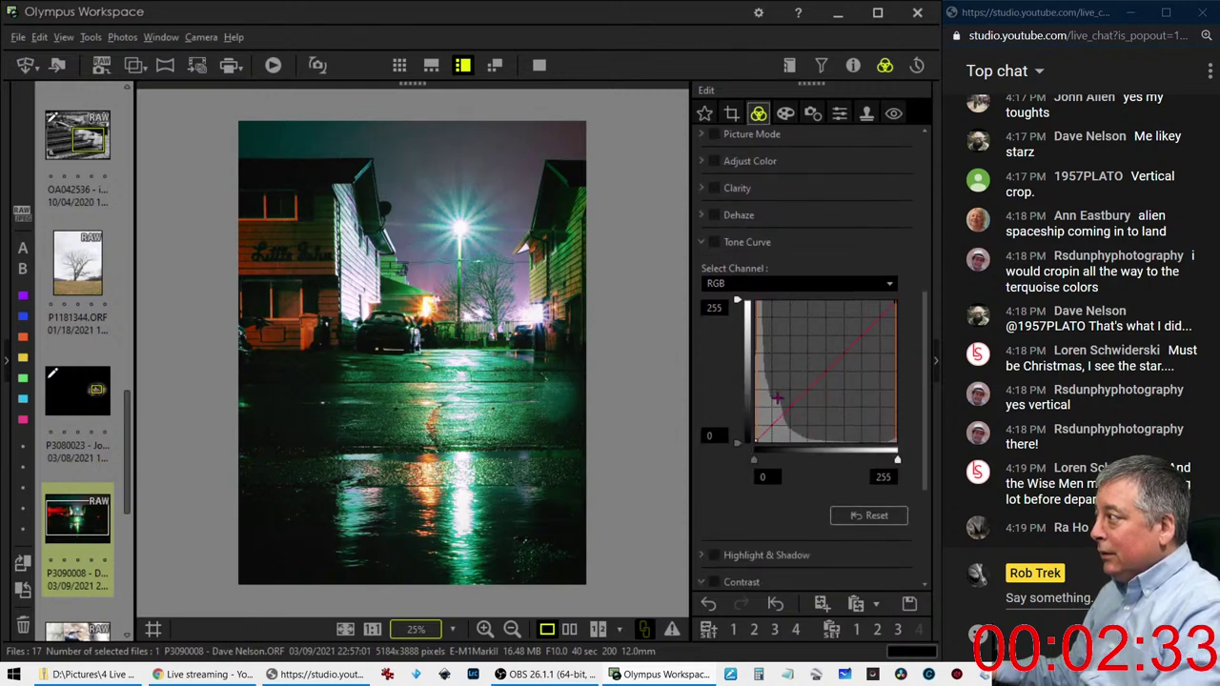
mouse_move(776, 423)
mouse_down()
mouse_move(773, 433)
mouse_move(794, 419)
mouse_up()
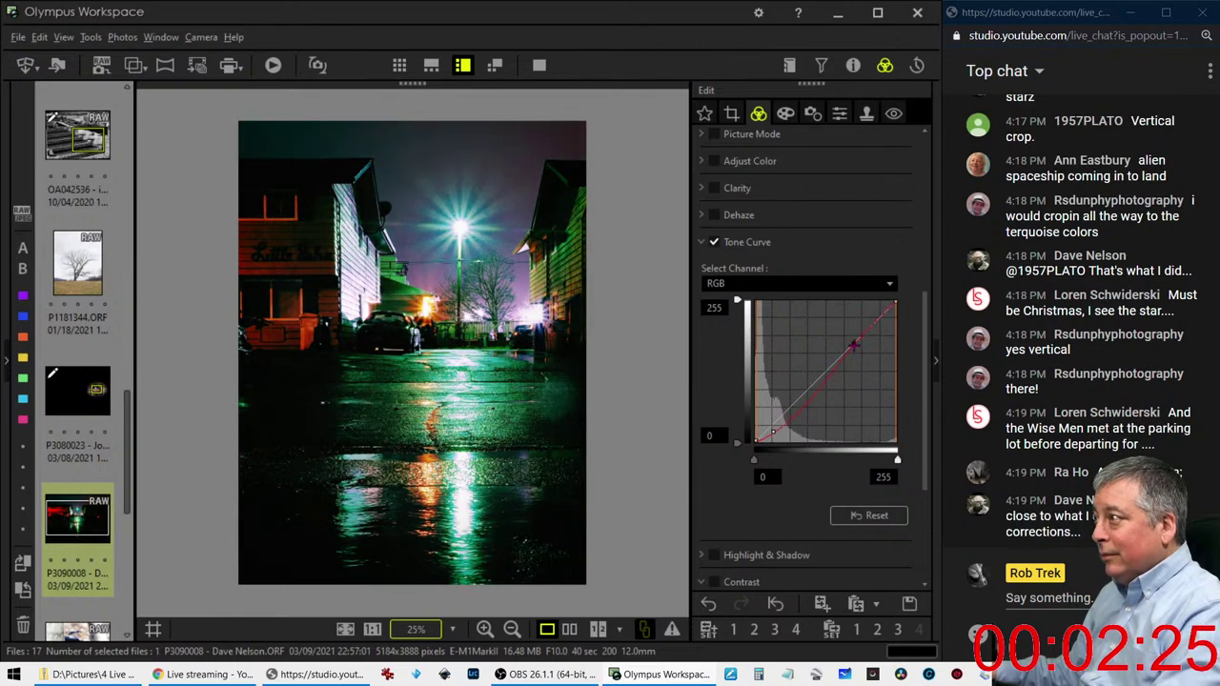
drag(775, 431, 782, 417)
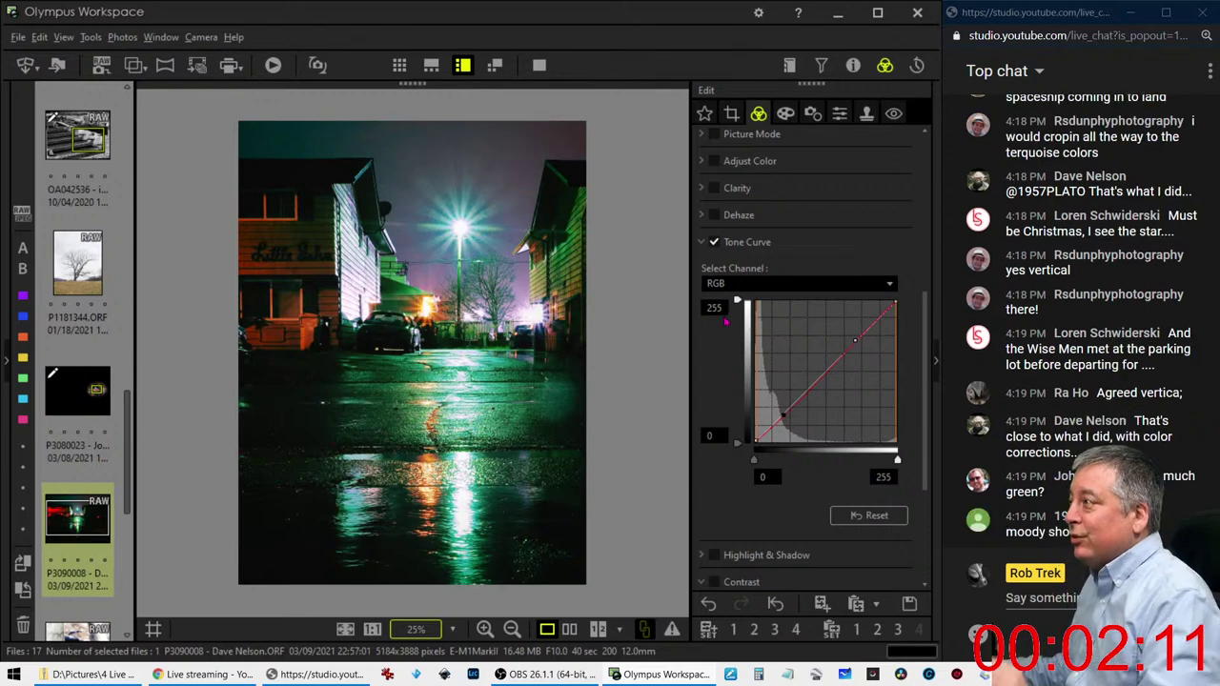
scroll(753, 253, up, 1)
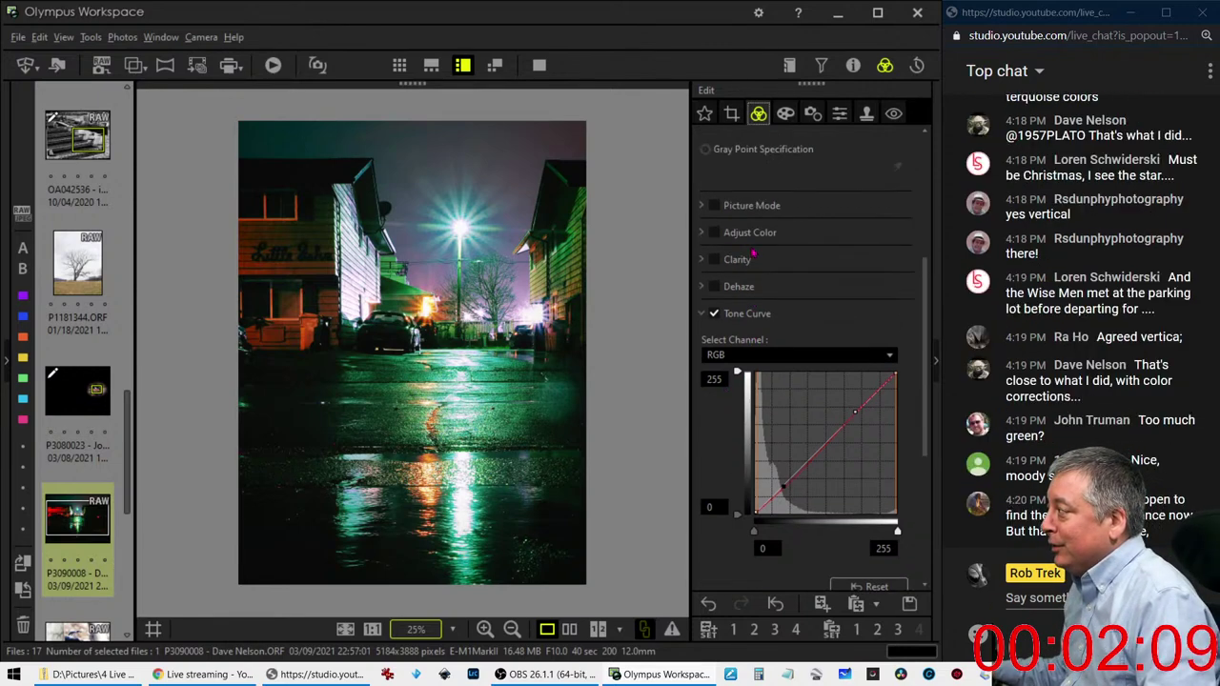
scroll(753, 254, up, 1)
scroll(753, 254, up, 2)
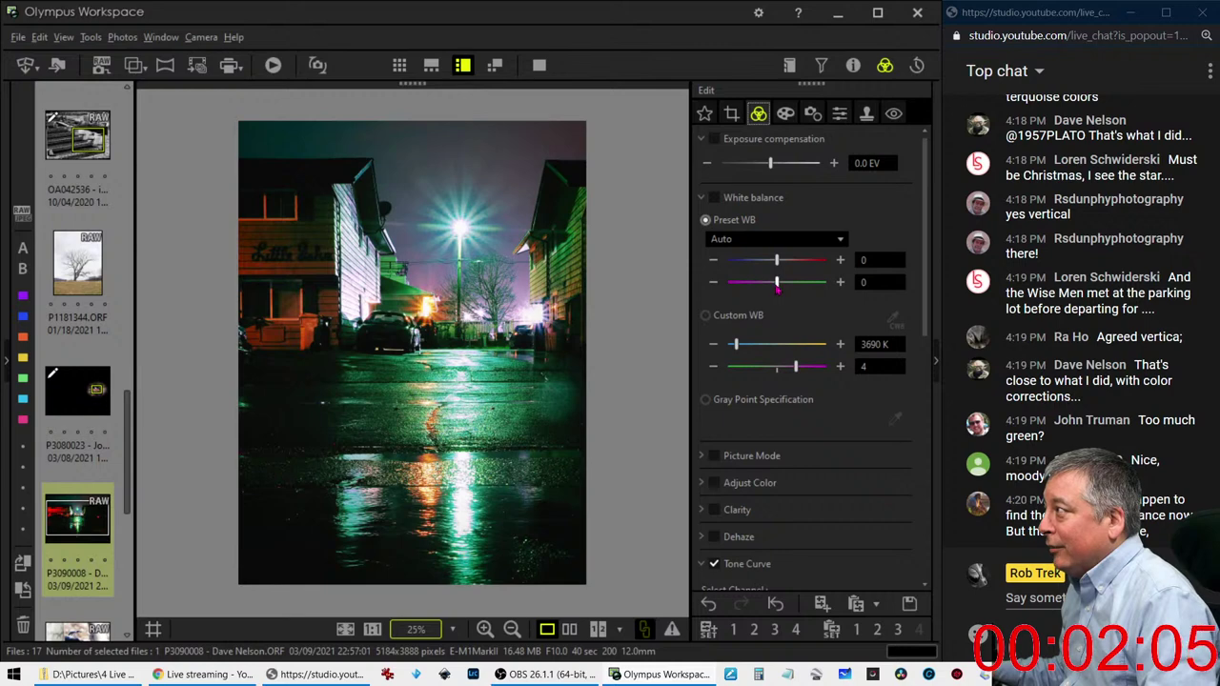
Set a custom white balance of 4706 K with tint 8 on the street photo
drag(797, 370, 808, 371)
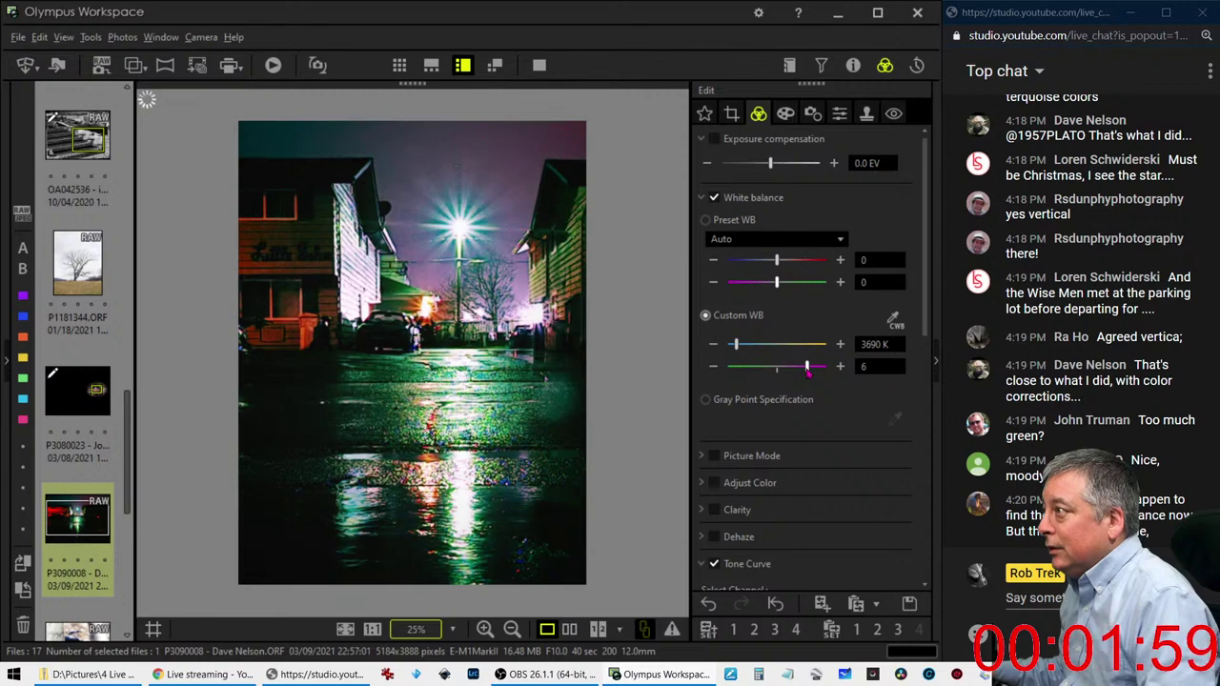
drag(807, 372, 809, 374)
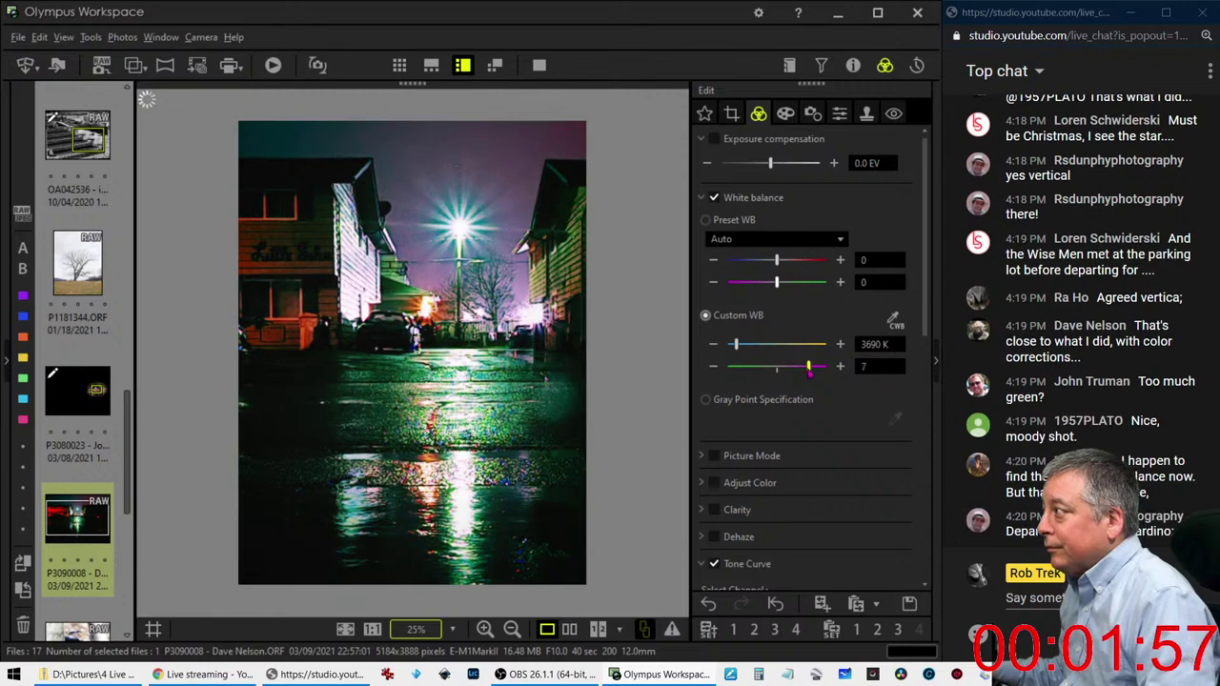
drag(736, 347, 745, 347)
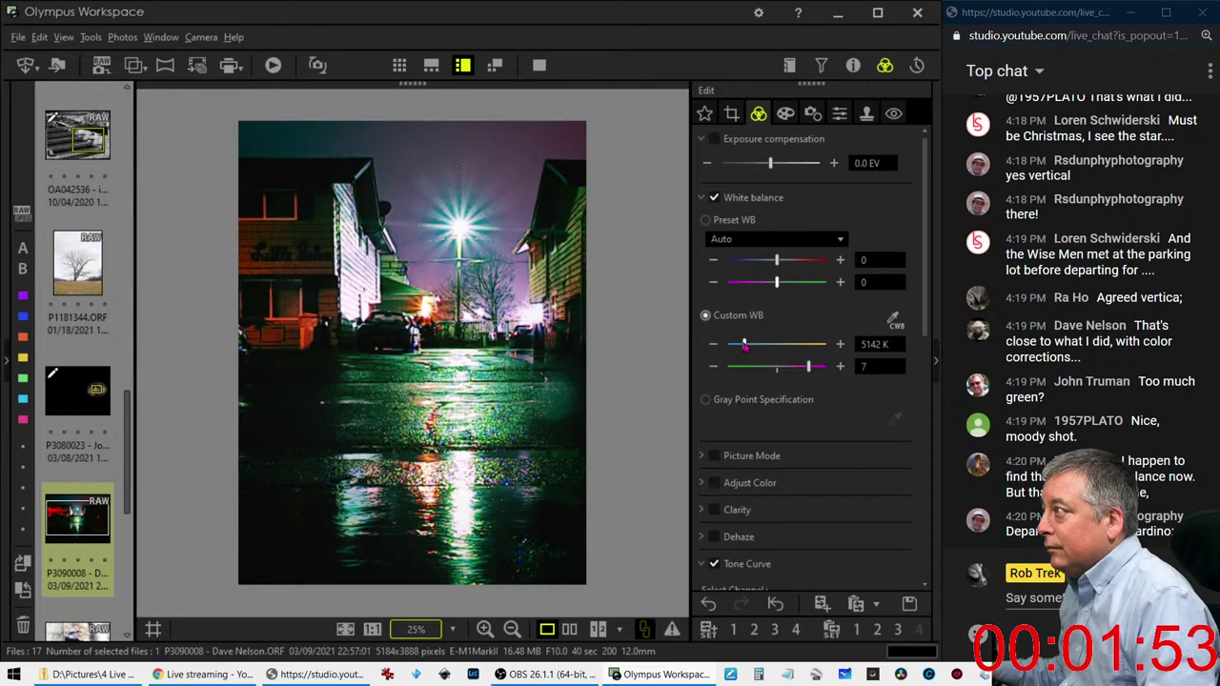
drag(745, 347, 741, 347)
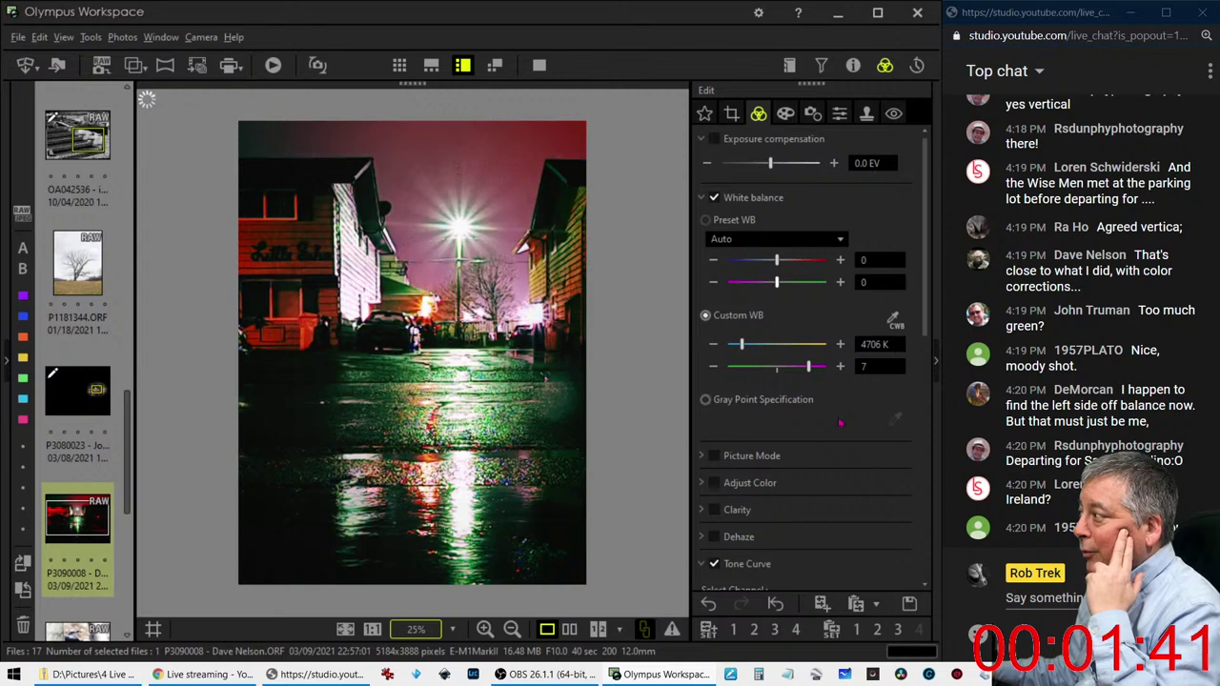
scroll(849, 463, down, 2)
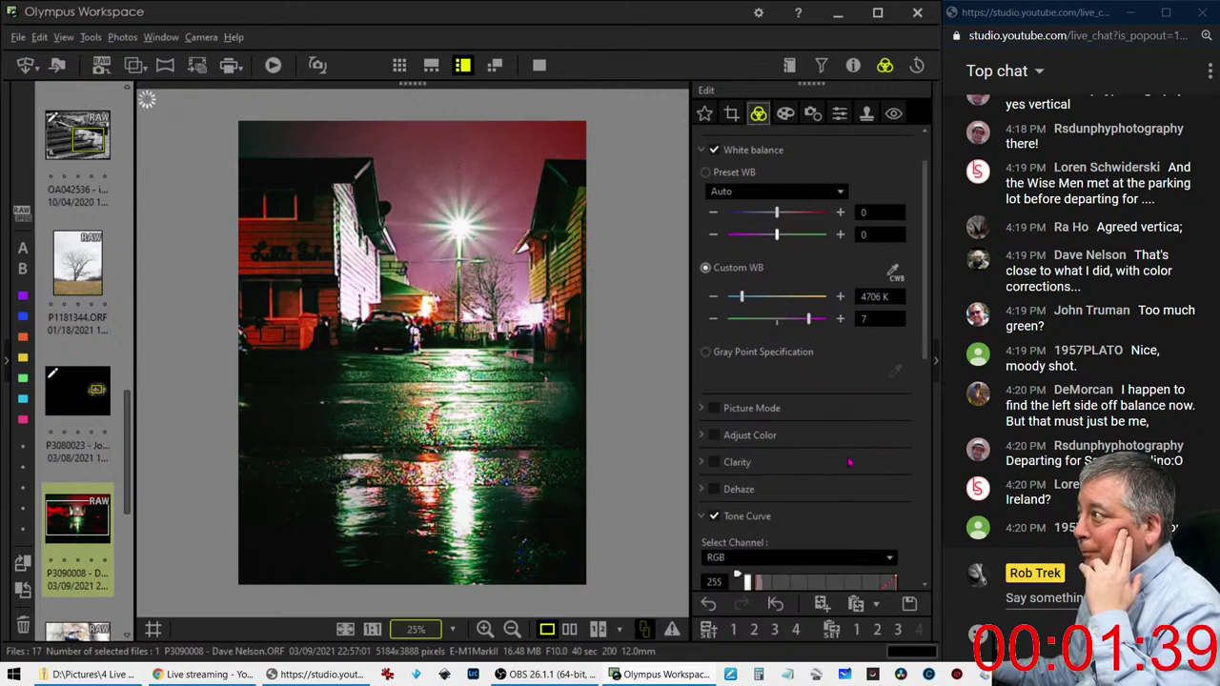
scroll(849, 462, down, 3)
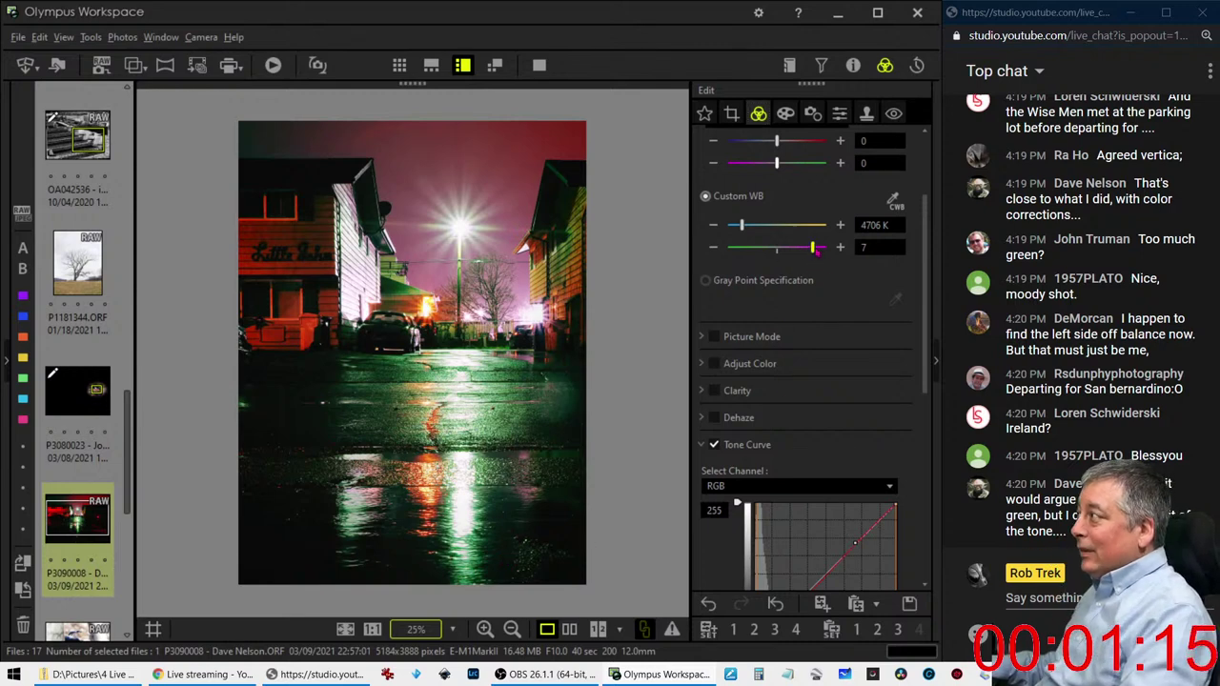
drag(816, 250, 819, 250)
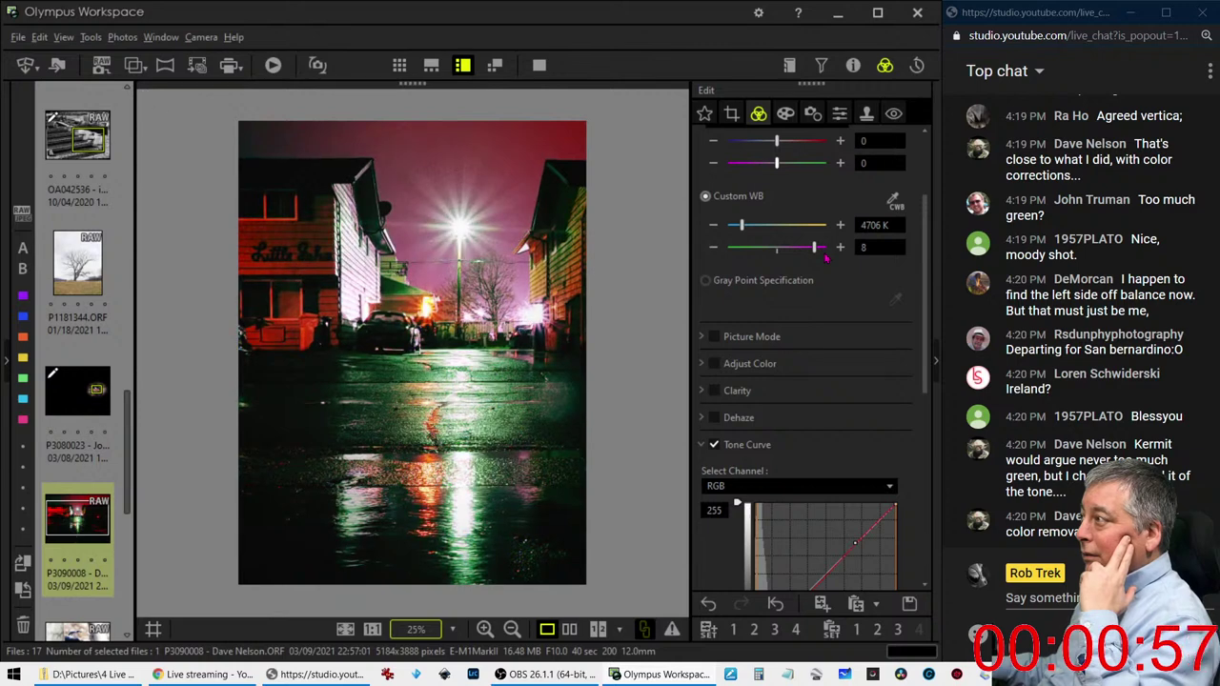
Compare the night street edit with its original, then open peacock photo P3090825
click(571, 629)
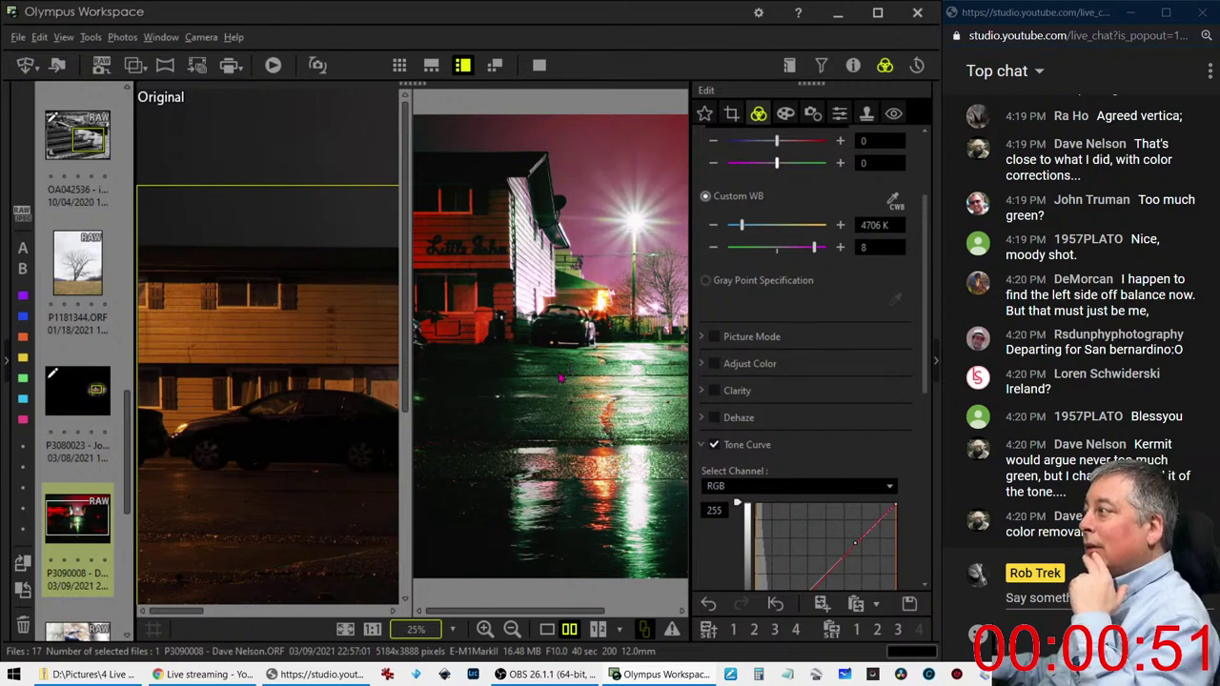
click(561, 379)
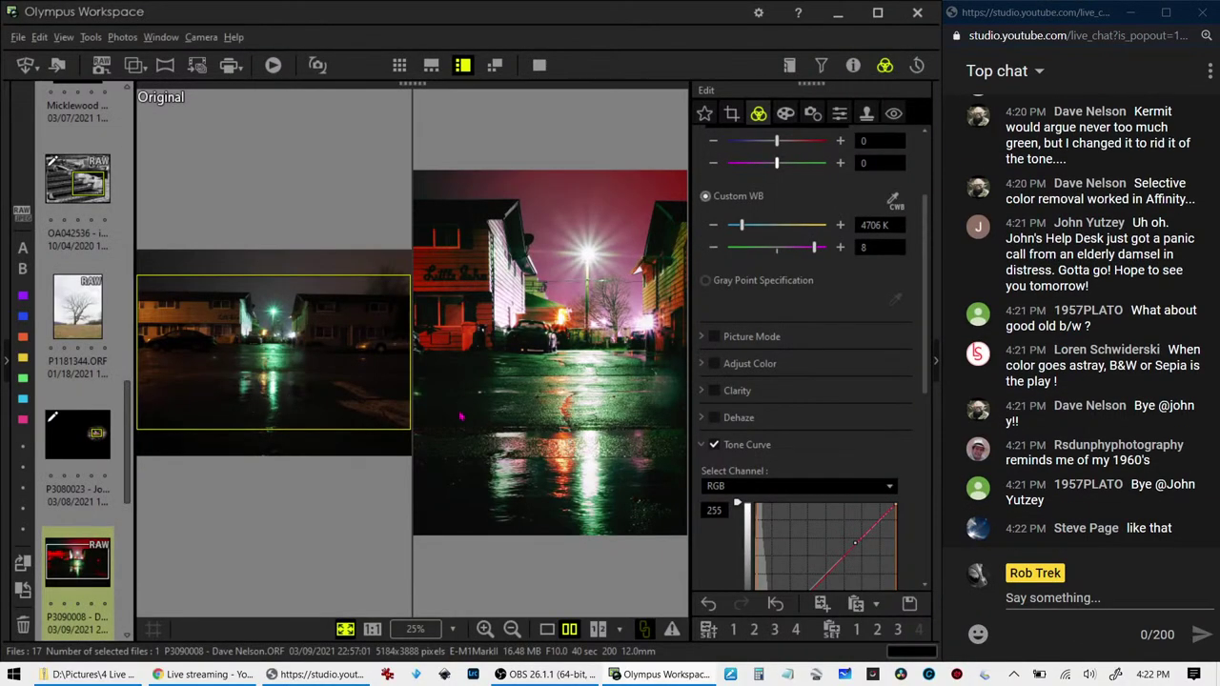
click(547, 629)
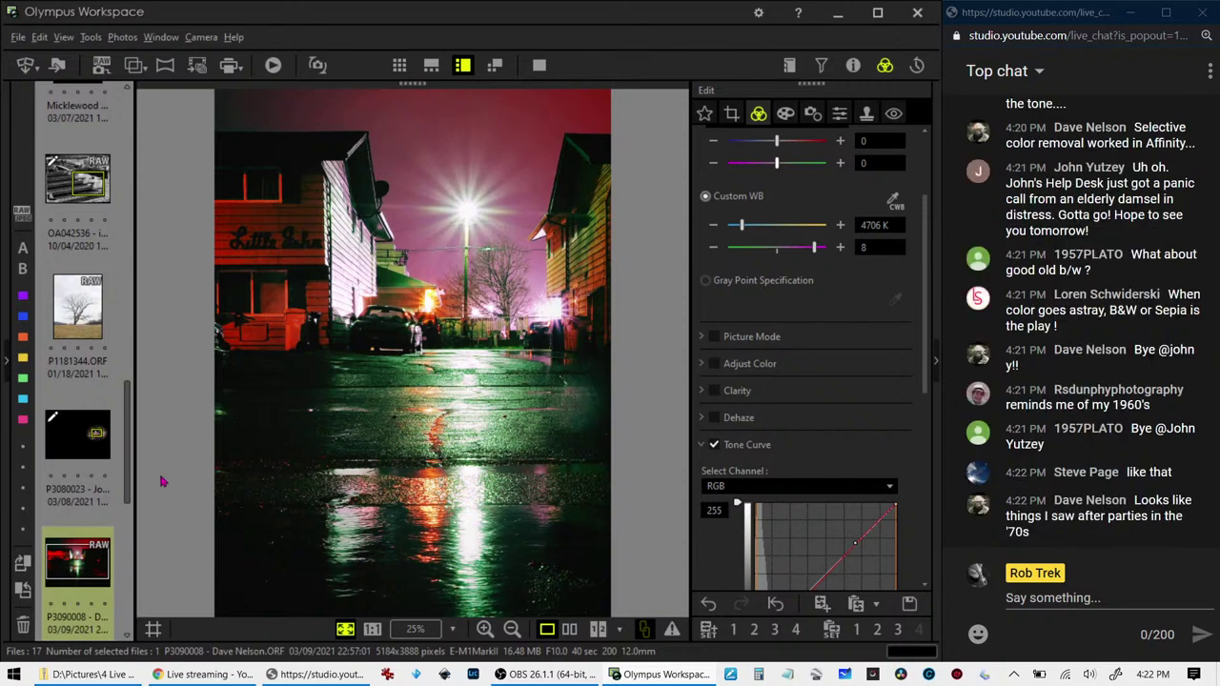
scroll(99, 531, down, 3)
click(86, 365)
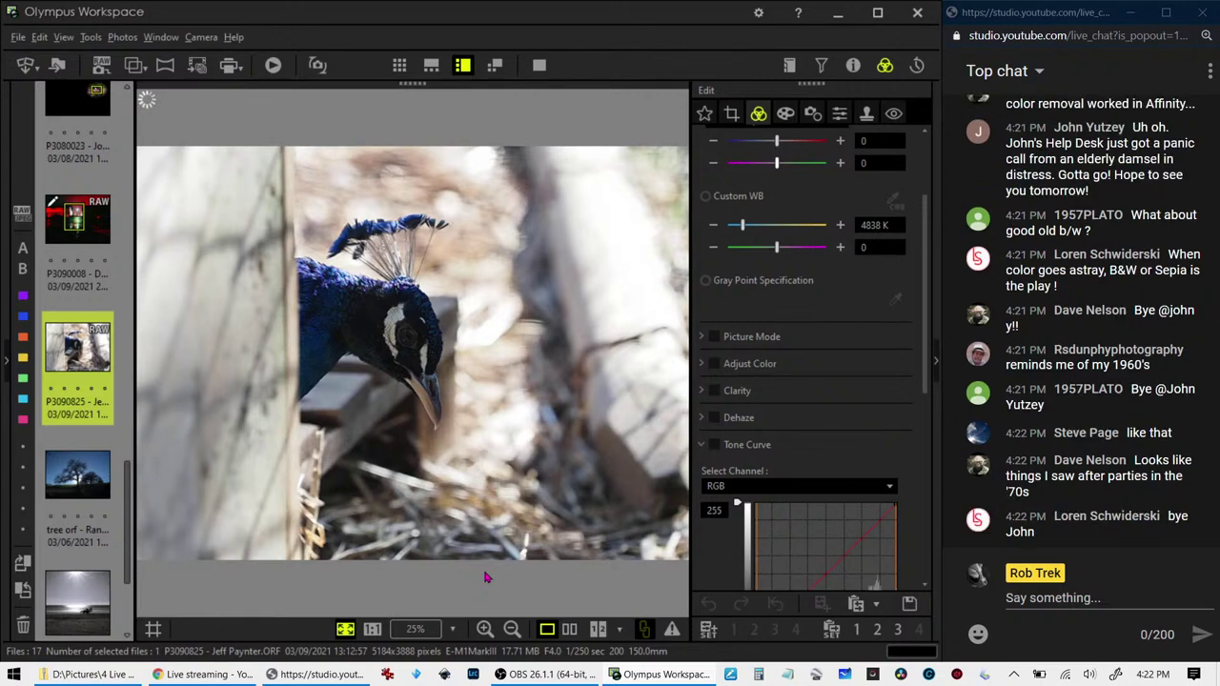
Check the shooting info, then set the peacock photo's gradation to AUTO
click(853, 65)
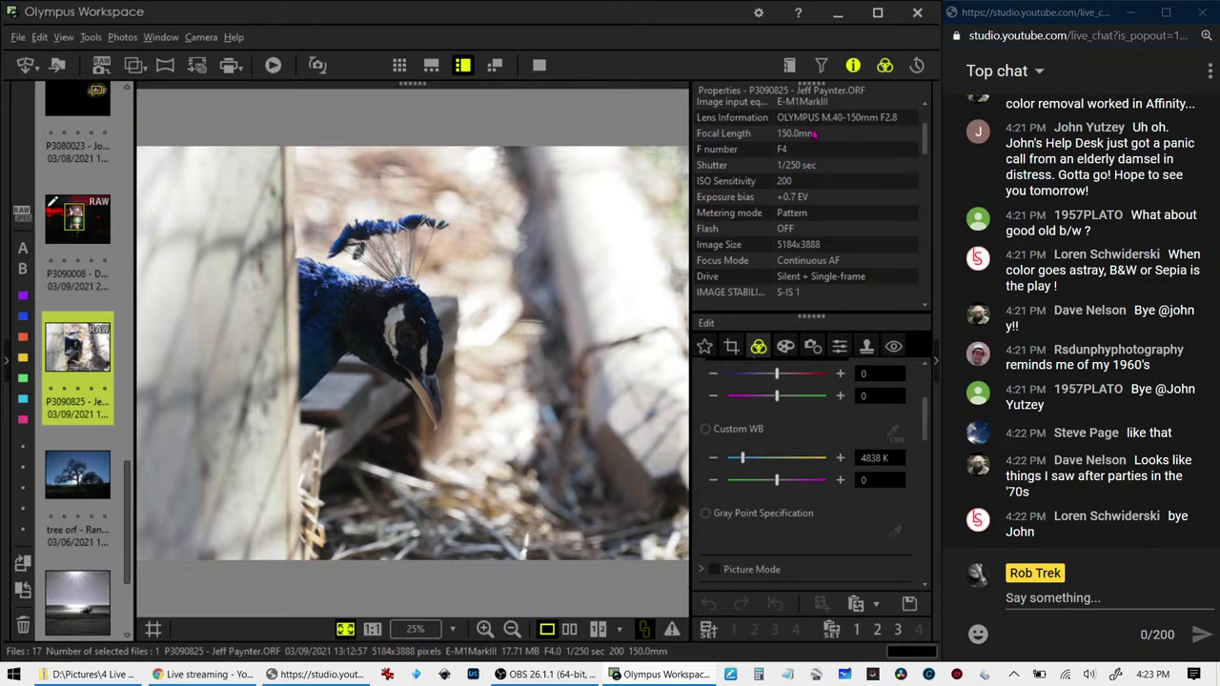
click(853, 65)
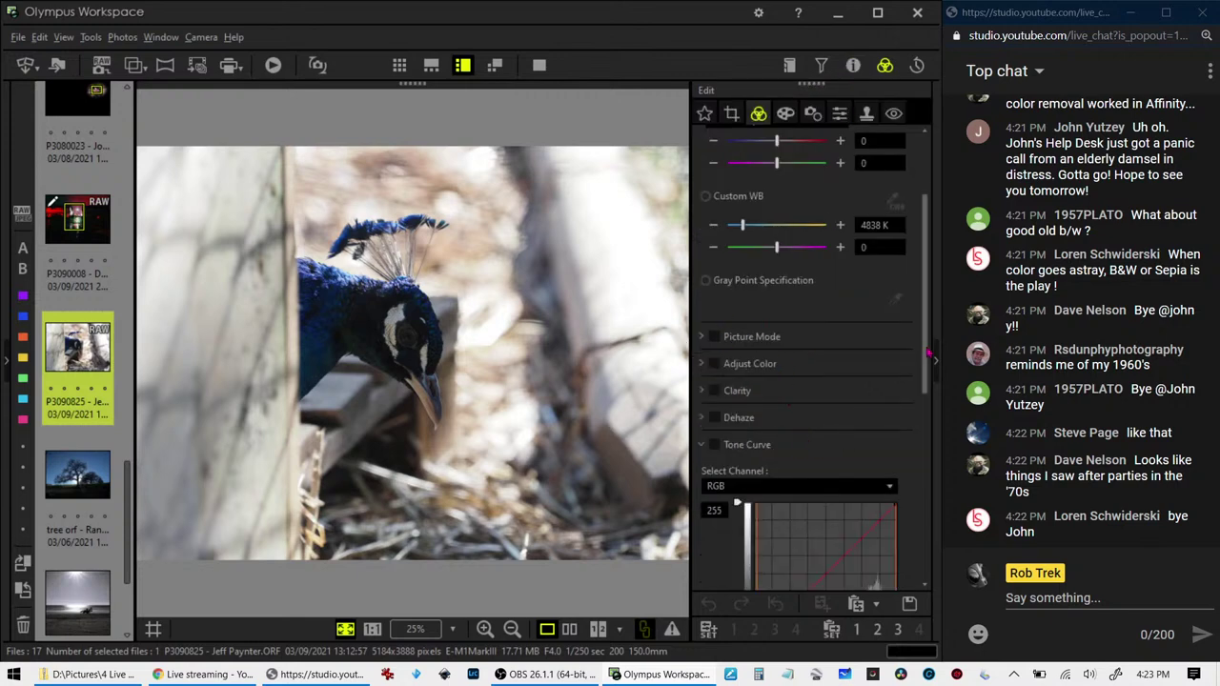
drag(929, 346, 929, 531)
click(759, 546)
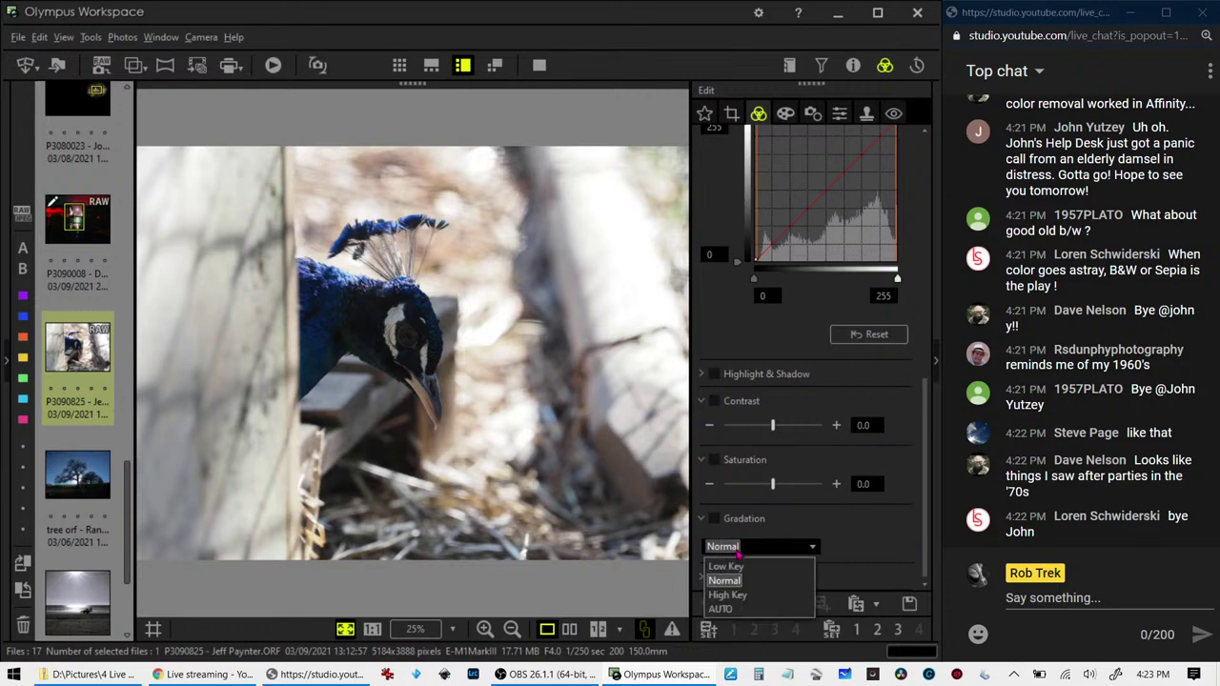
click(743, 609)
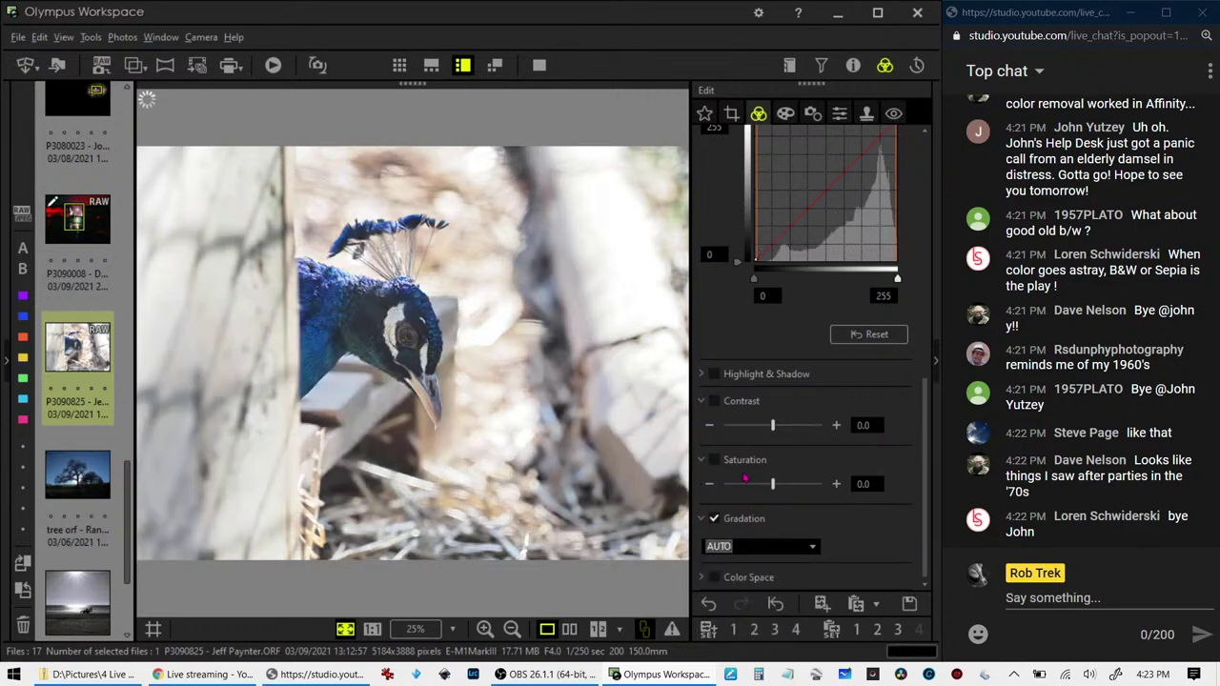
Raise the peacock photo's saturation to 1.4
click(785, 113)
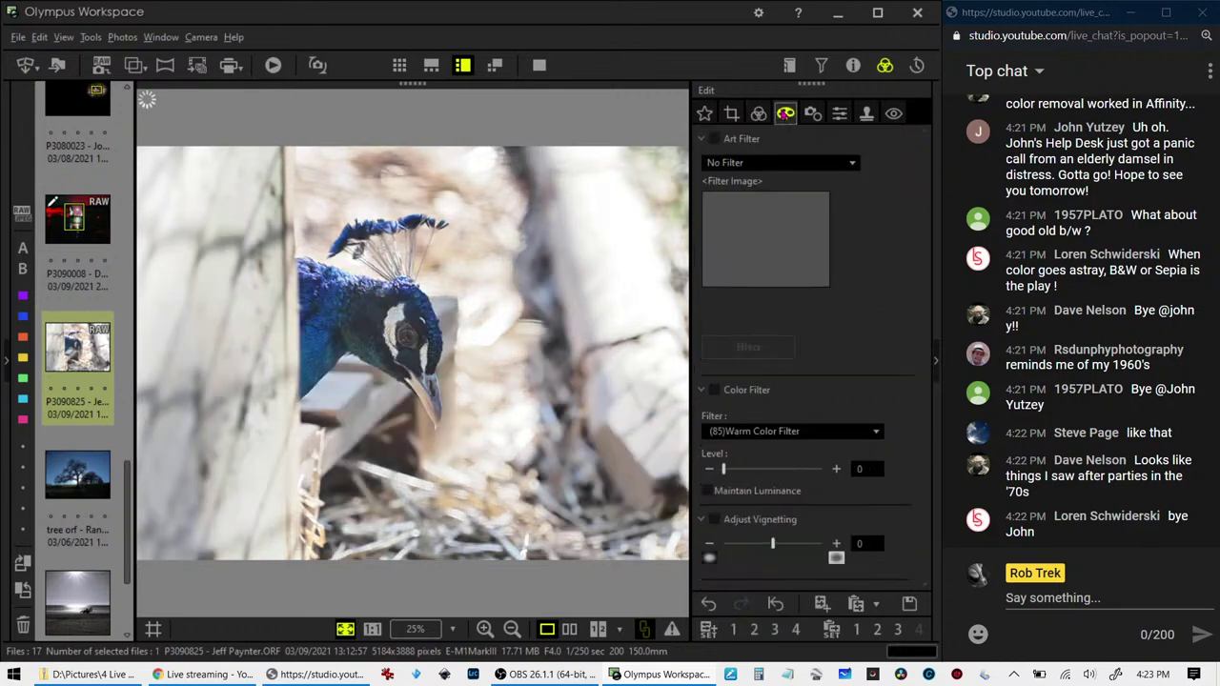
click(759, 114)
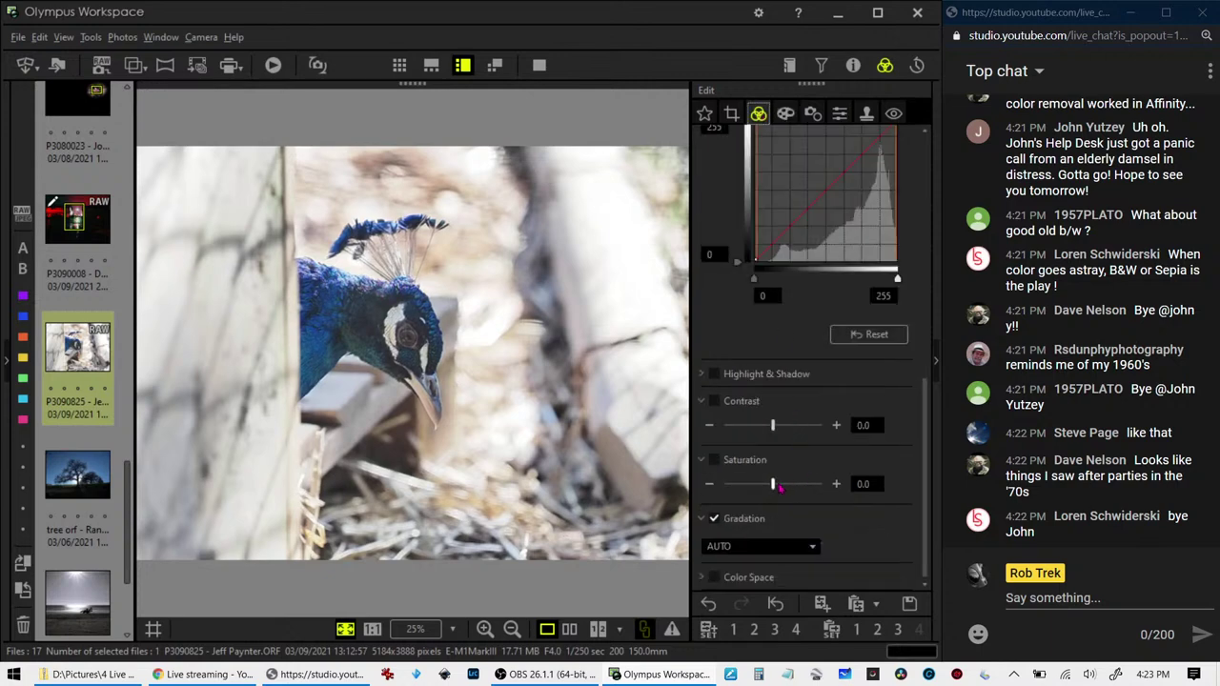
drag(772, 483, 804, 484)
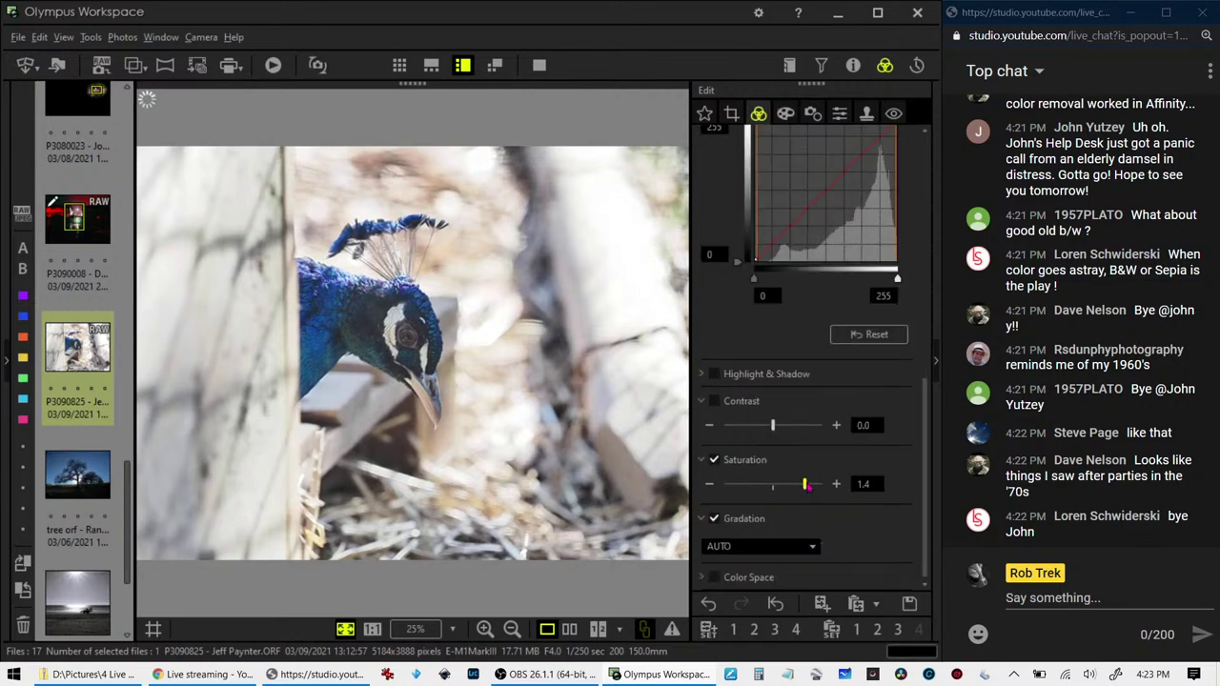
Enable cropping and pull the top-left corner in around the peacock's head
click(731, 113)
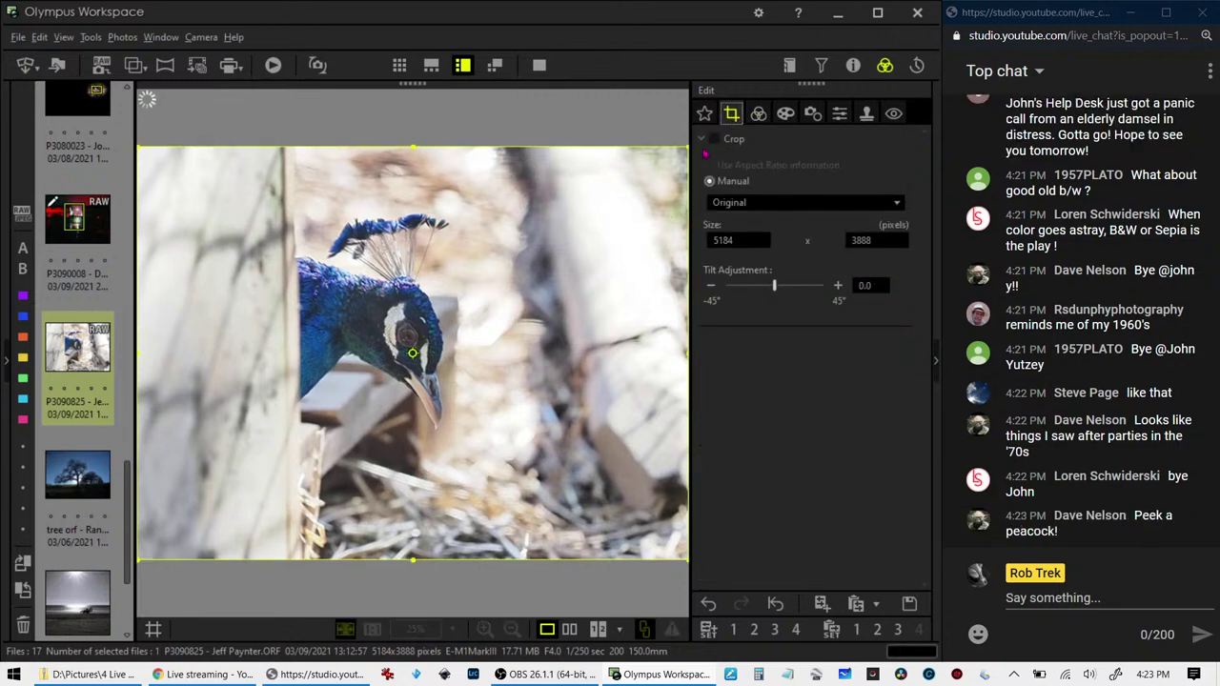
click(714, 139)
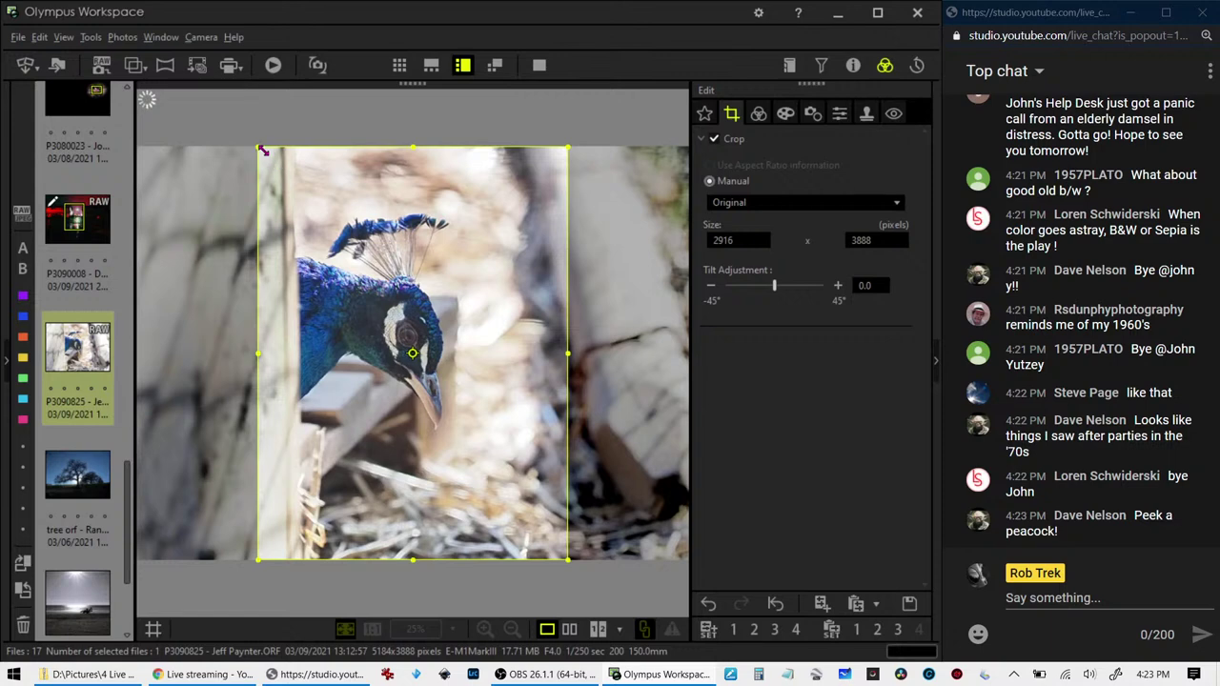
drag(263, 151, 284, 197)
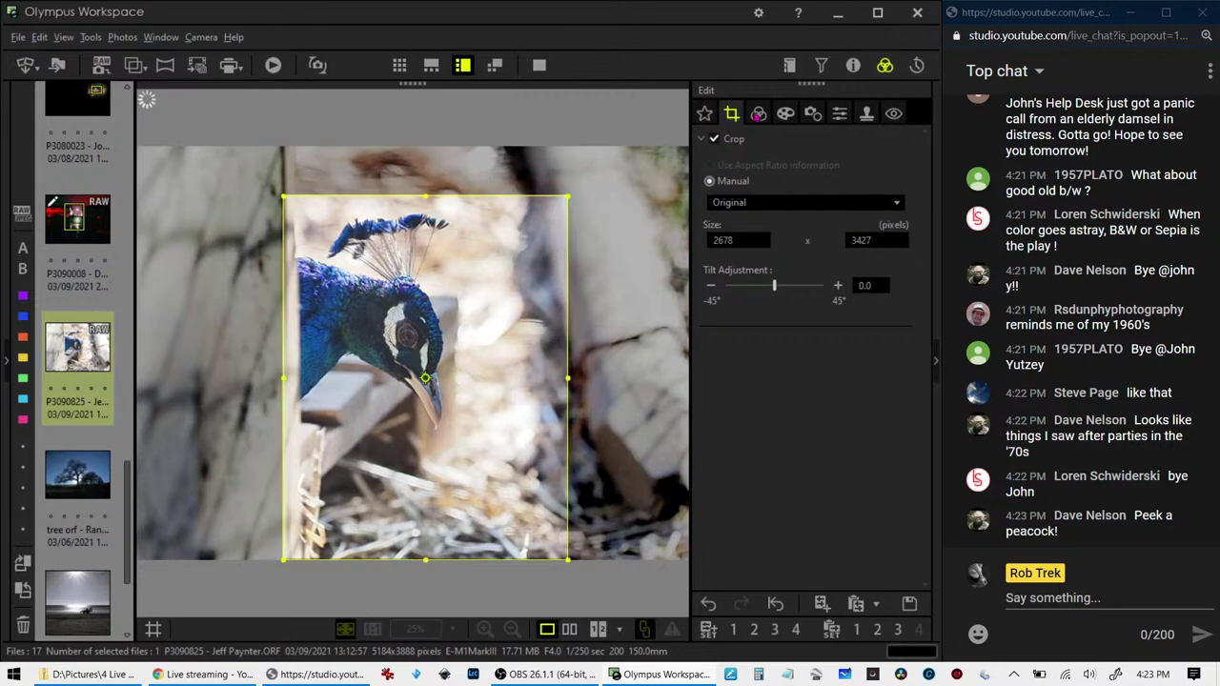
Apply the crop and set Sharpness to 2.0
click(758, 115)
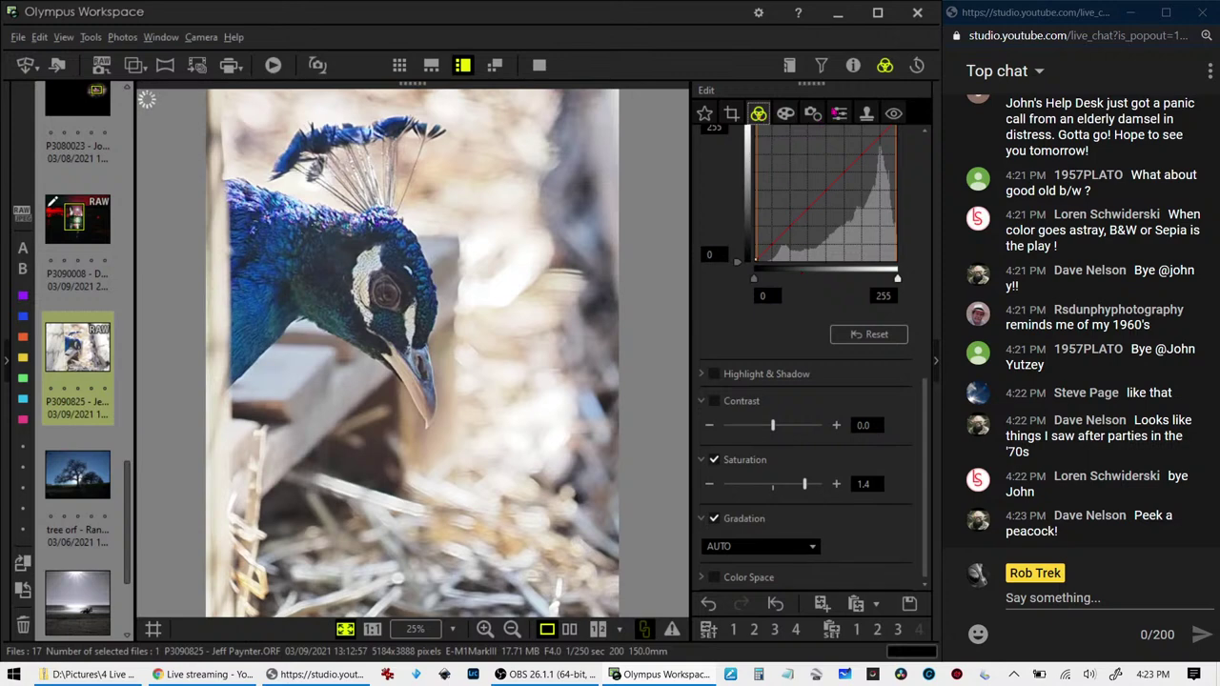
click(839, 114)
drag(785, 168, 843, 172)
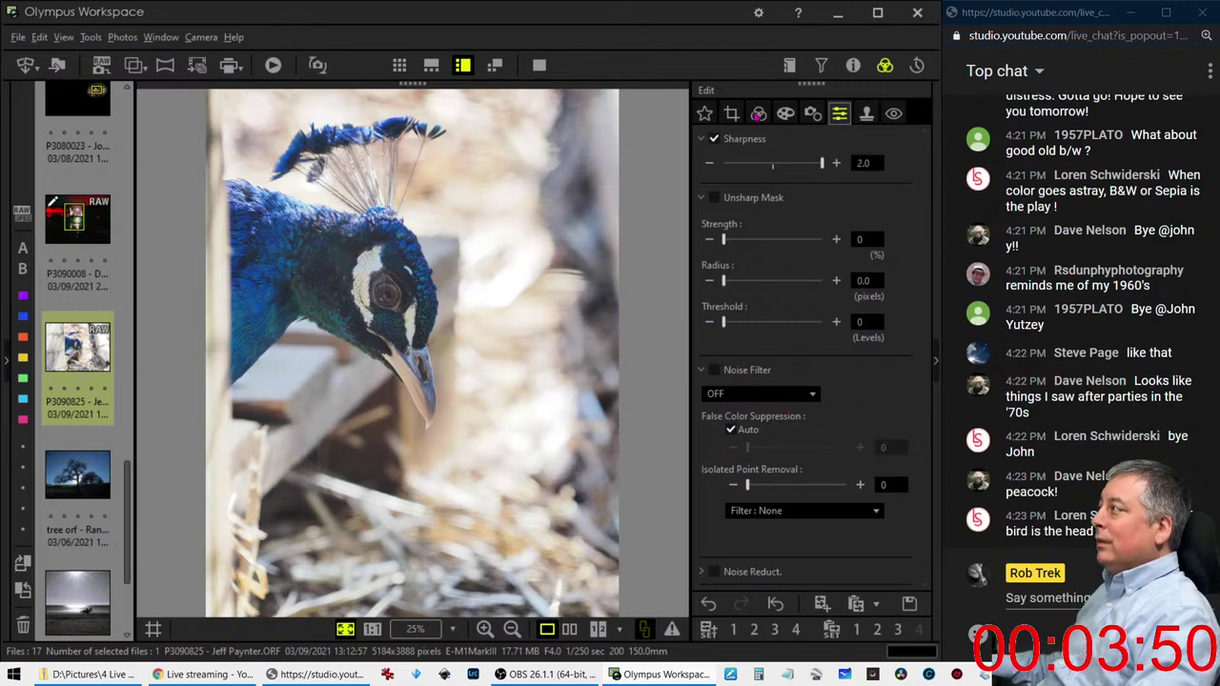
Increase the peacock photo's saturation to 2.0
click(757, 114)
click(838, 114)
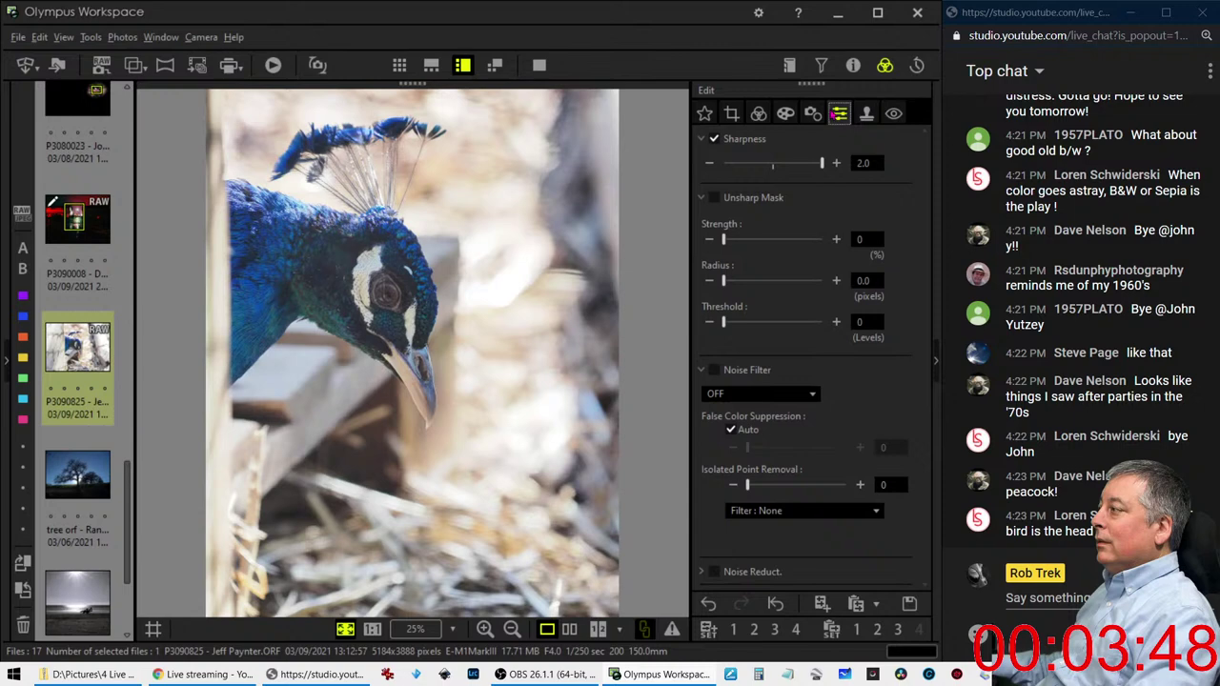
click(758, 113)
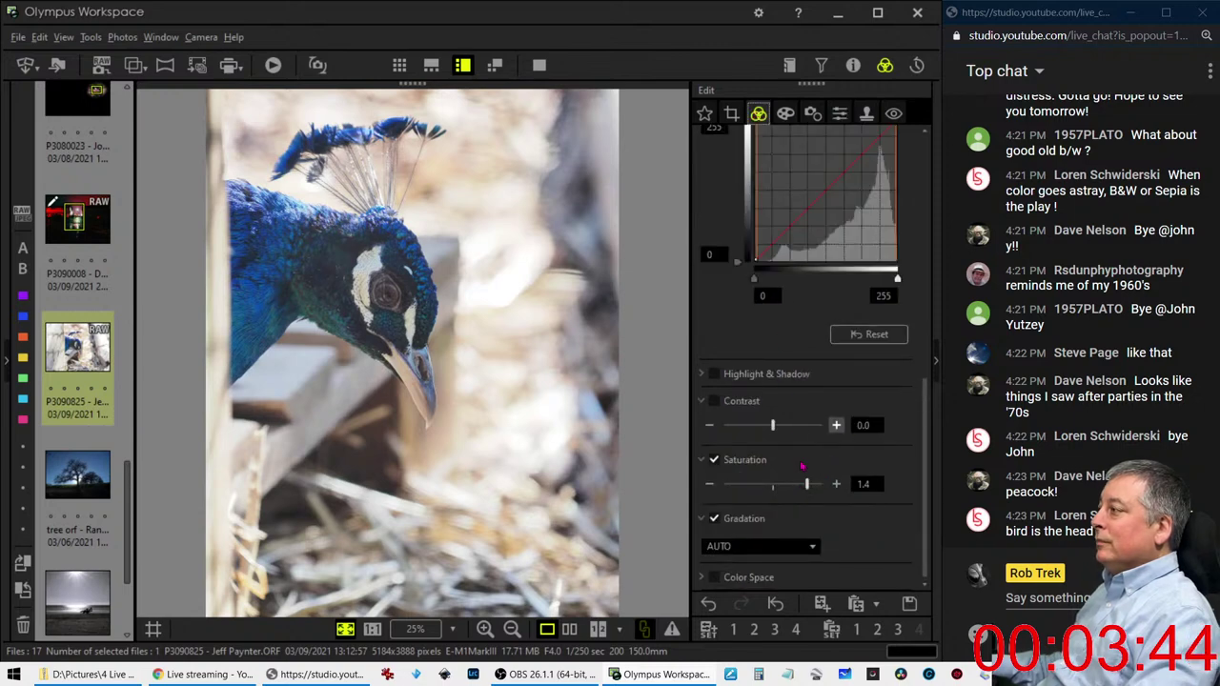
drag(806, 485, 824, 488)
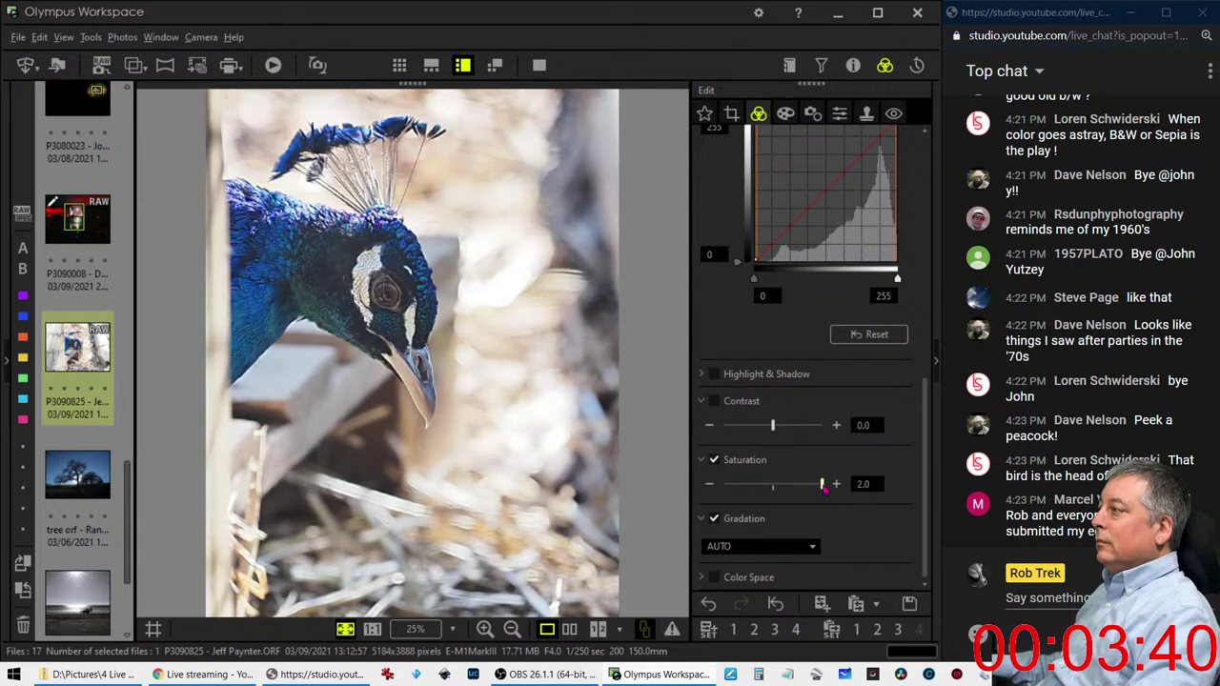
Enable Dehaze and raise it step by step to 100
scroll(810, 467, up, 2)
scroll(806, 453, up, 2)
scroll(801, 443, up, 2)
scroll(796, 434, up, 2)
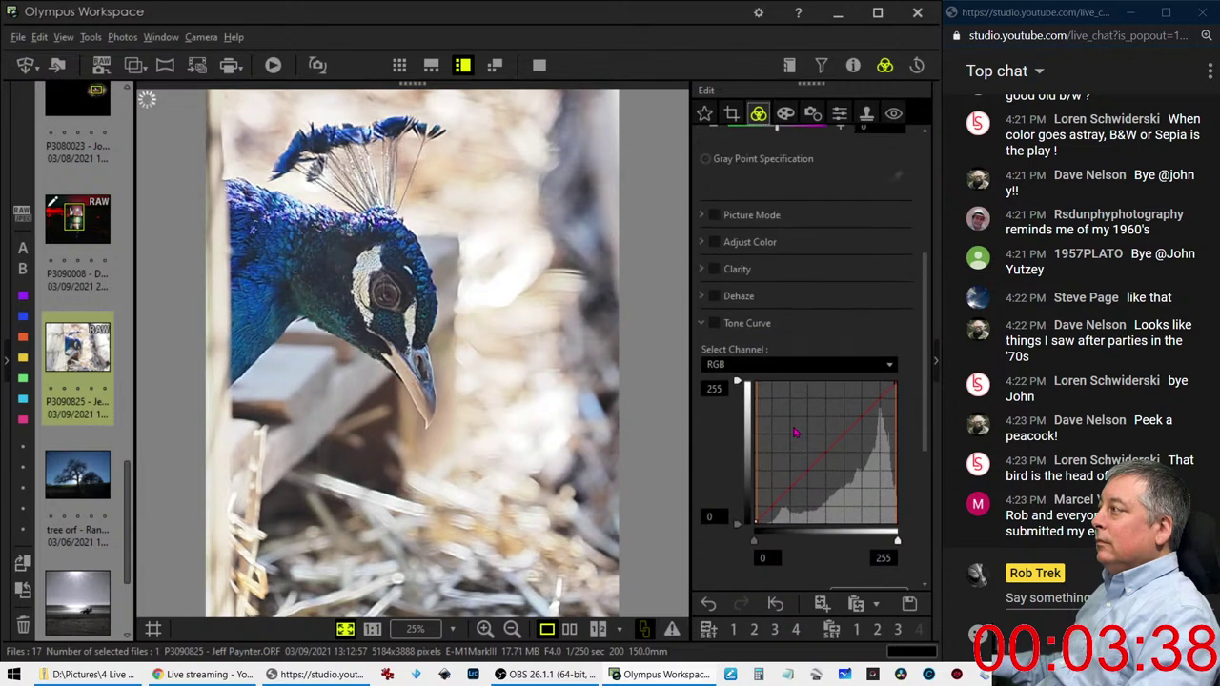
scroll(796, 433, up, 2)
click(714, 391)
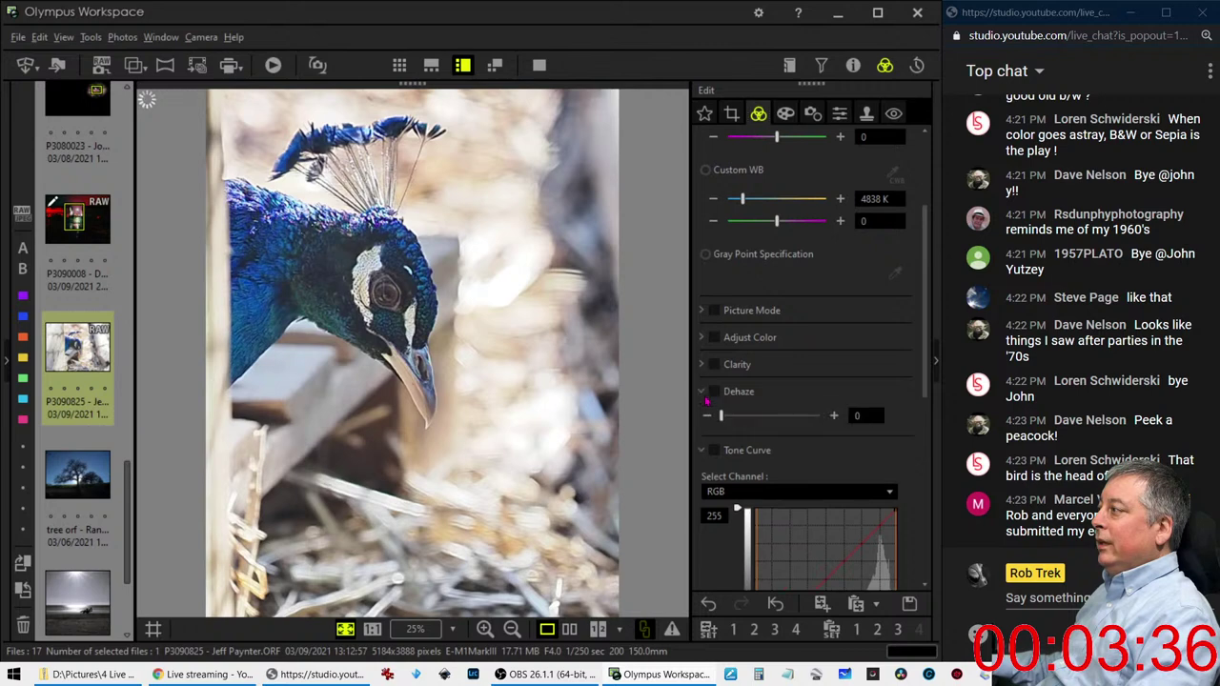
drag(732, 417, 736, 416)
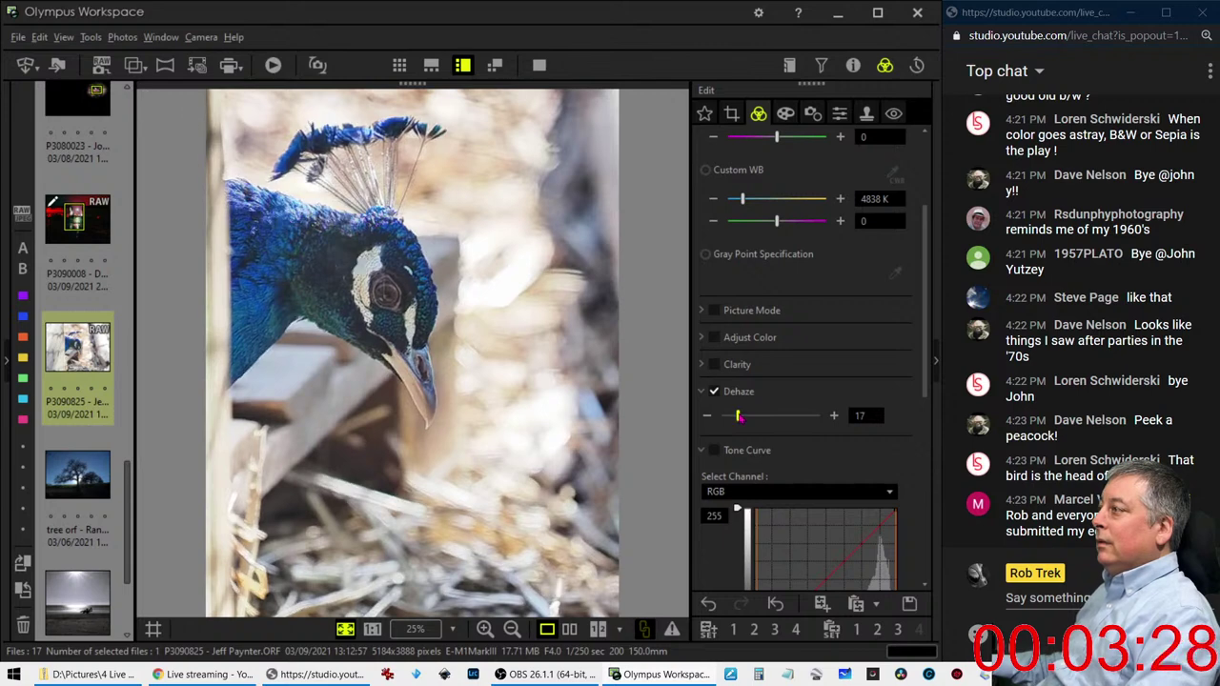
drag(736, 416, 752, 417)
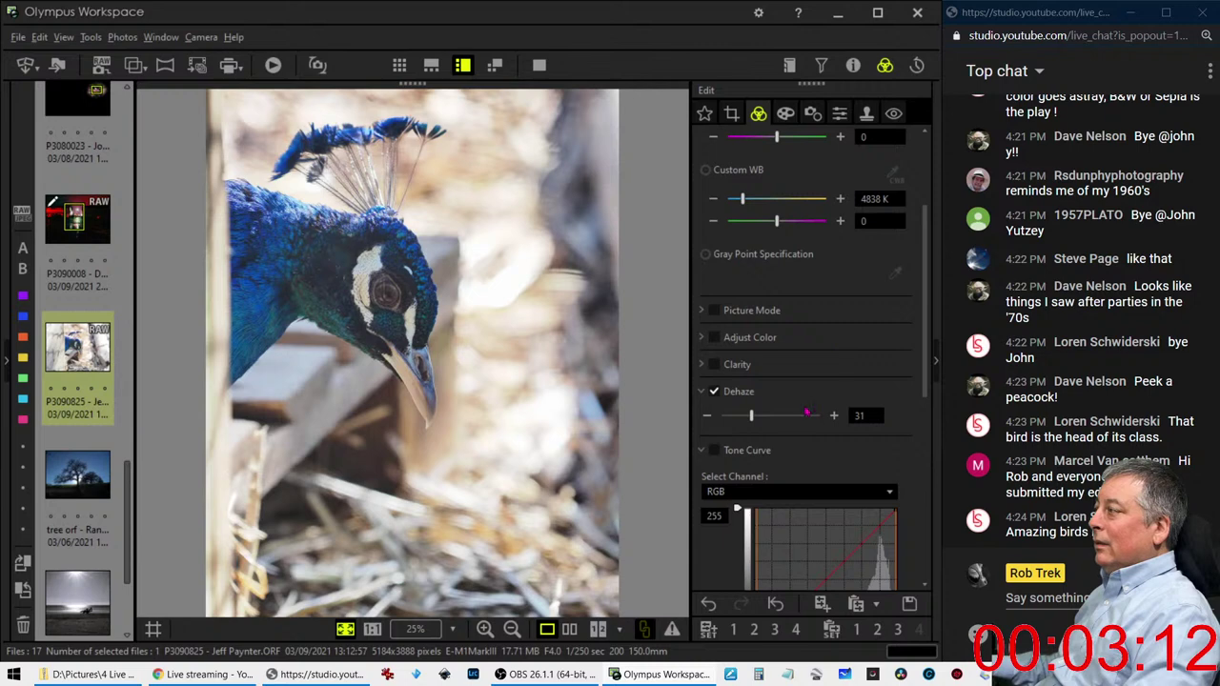
drag(753, 418, 817, 418)
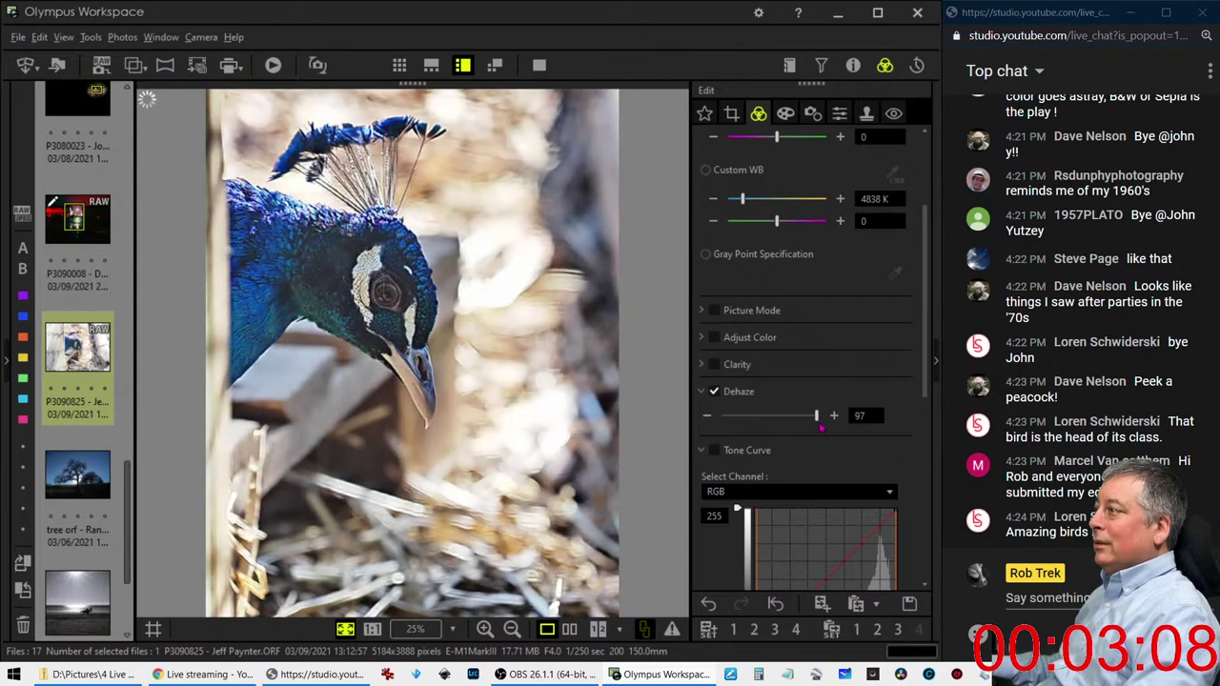
drag(821, 423, 825, 424)
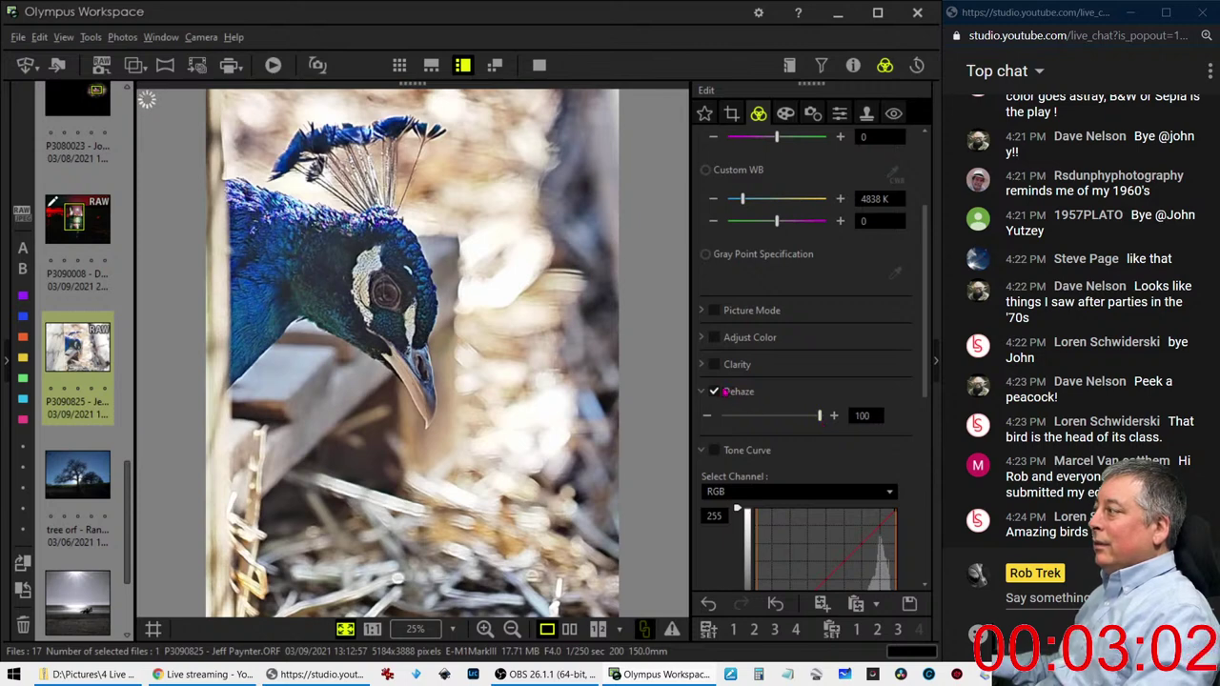
Expand Clarity and set it to 17 to crisp the peacock's detail
click(702, 365)
drag(720, 389, 734, 389)
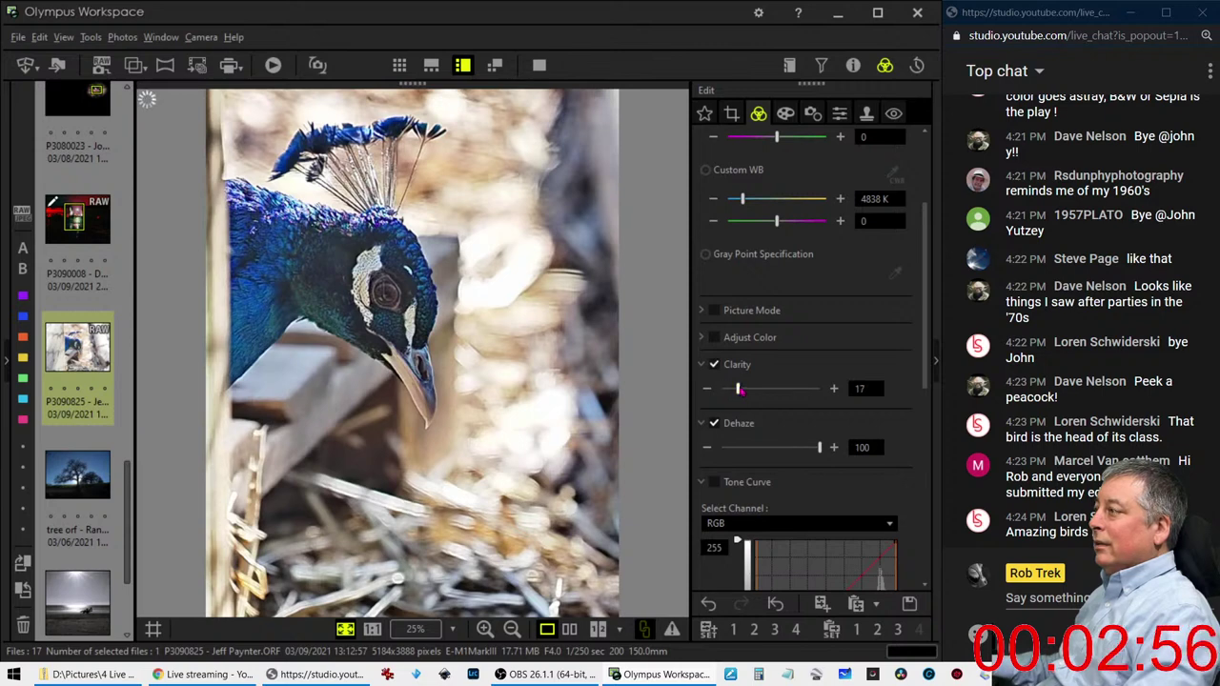
click(786, 114)
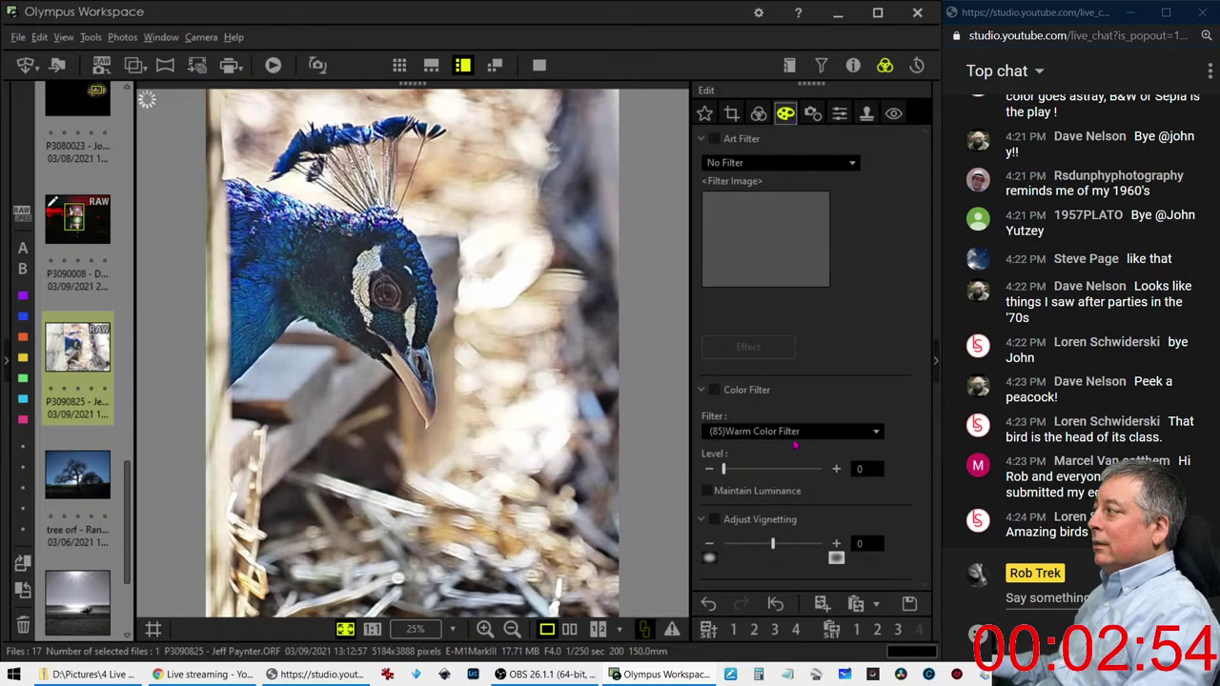
Add a slight -9 darkening vignette to the peacock photo
drag(772, 543, 758, 543)
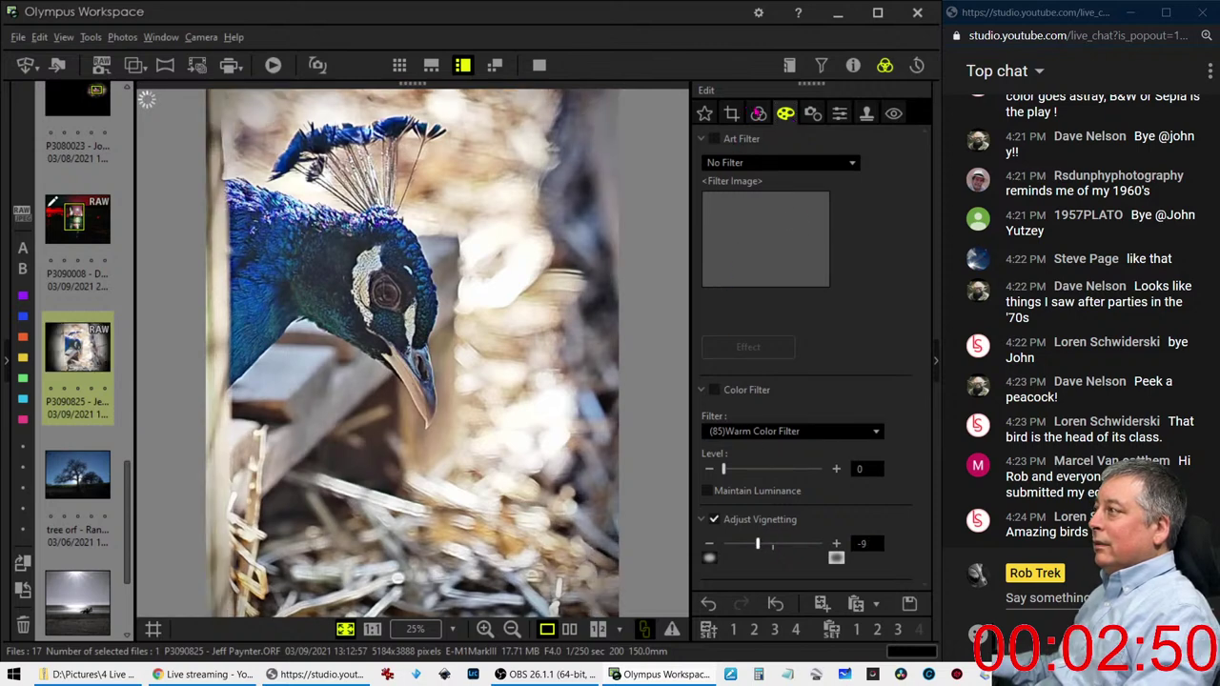
click(758, 113)
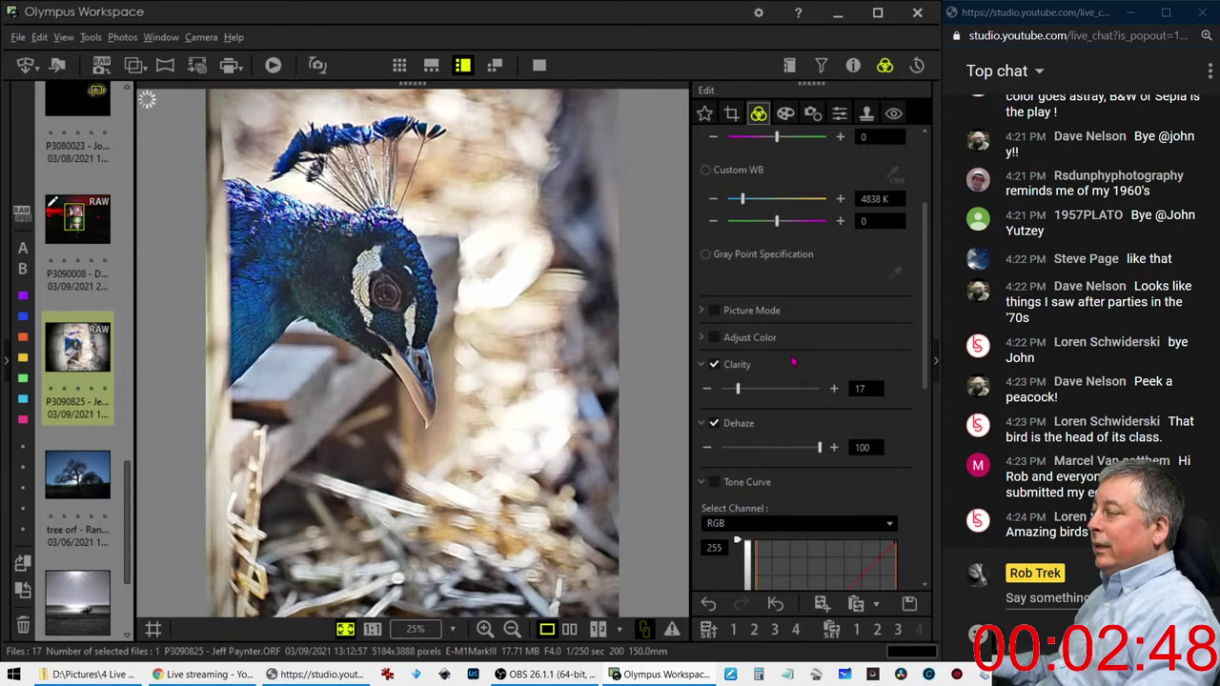
scroll(794, 362, down, 1)
scroll(796, 372, down, 5)
scroll(799, 381, down, 4)
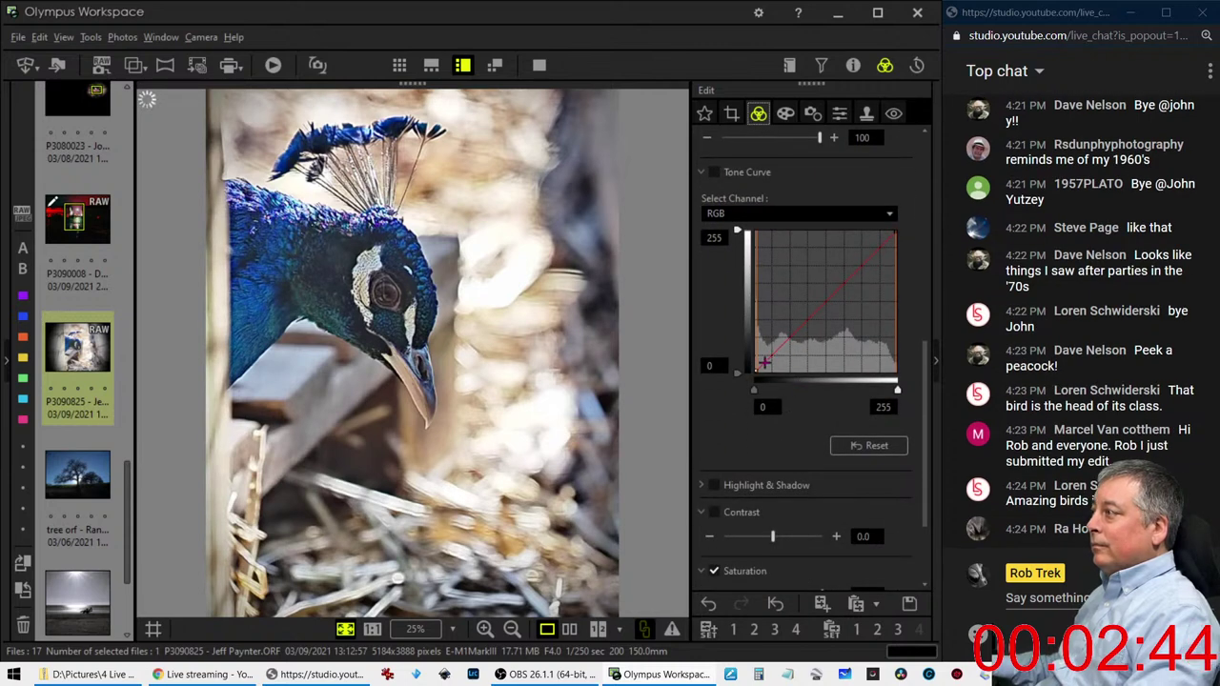
Enable the tone curve and add control points to darken the shadows
click(765, 362)
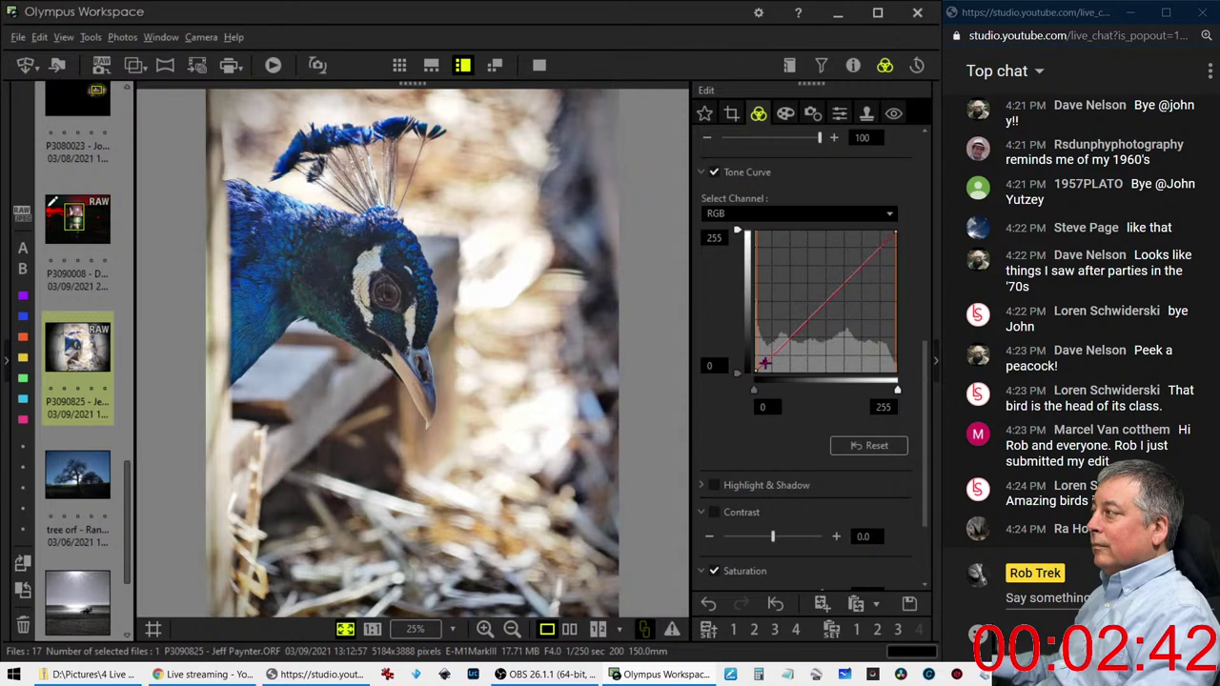
drag(764, 363, 775, 352)
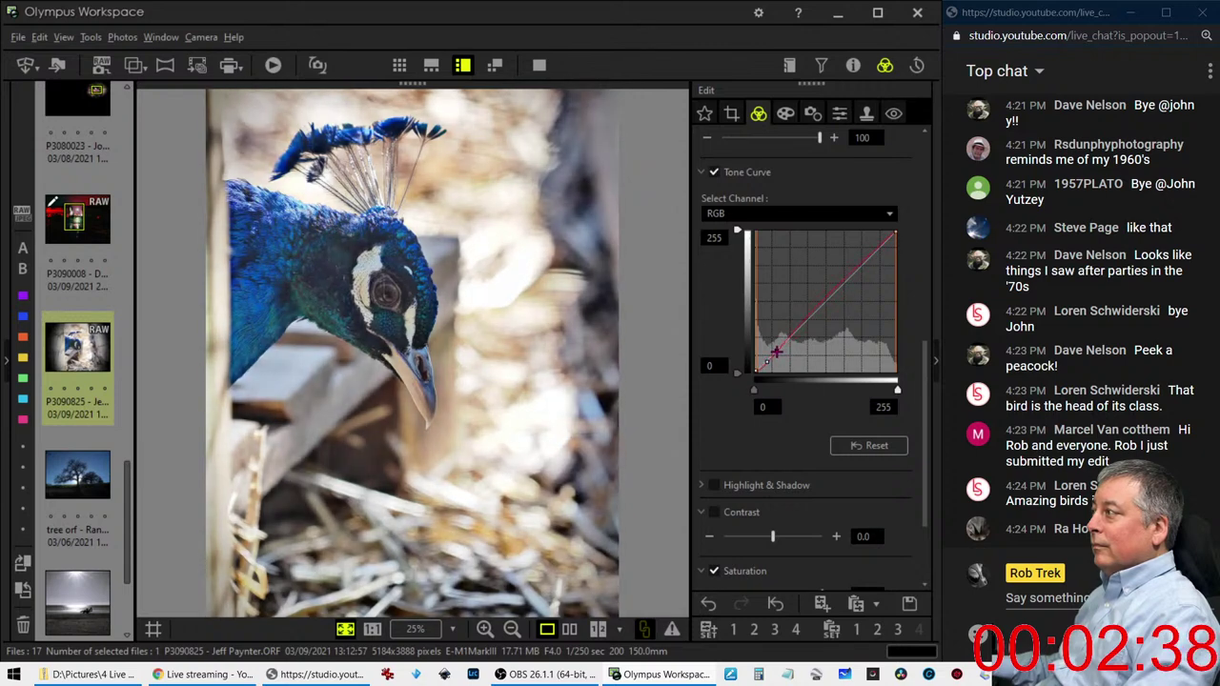
click(852, 274)
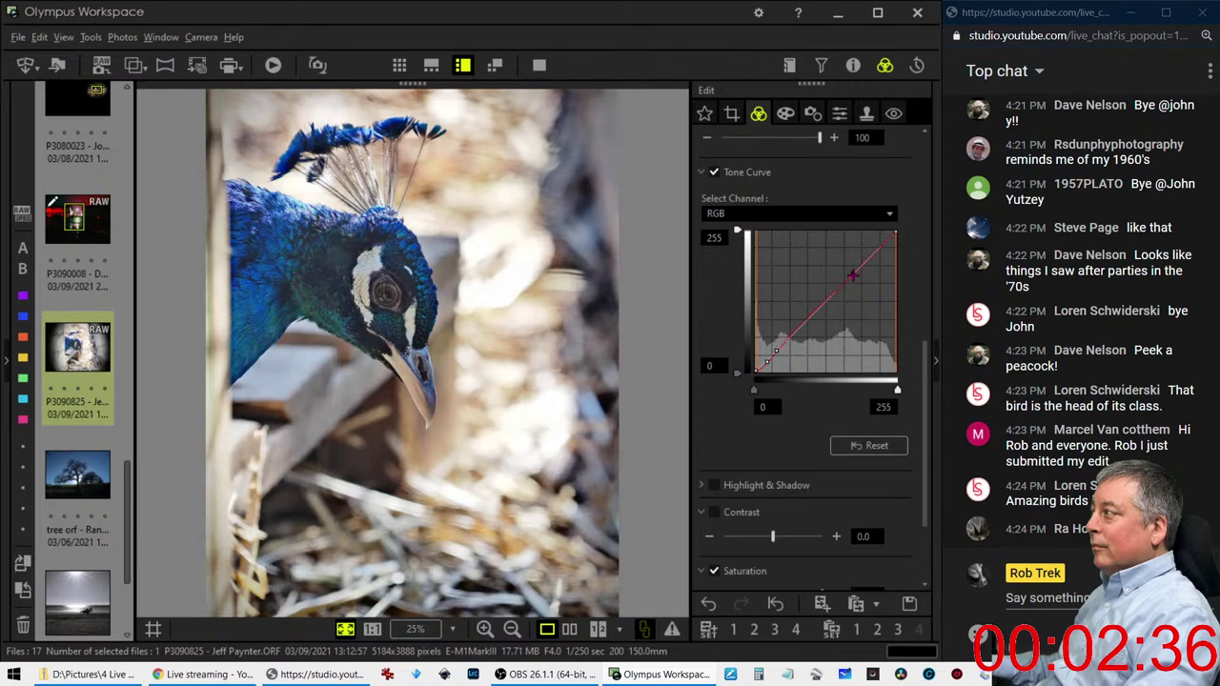
drag(799, 318, 766, 364)
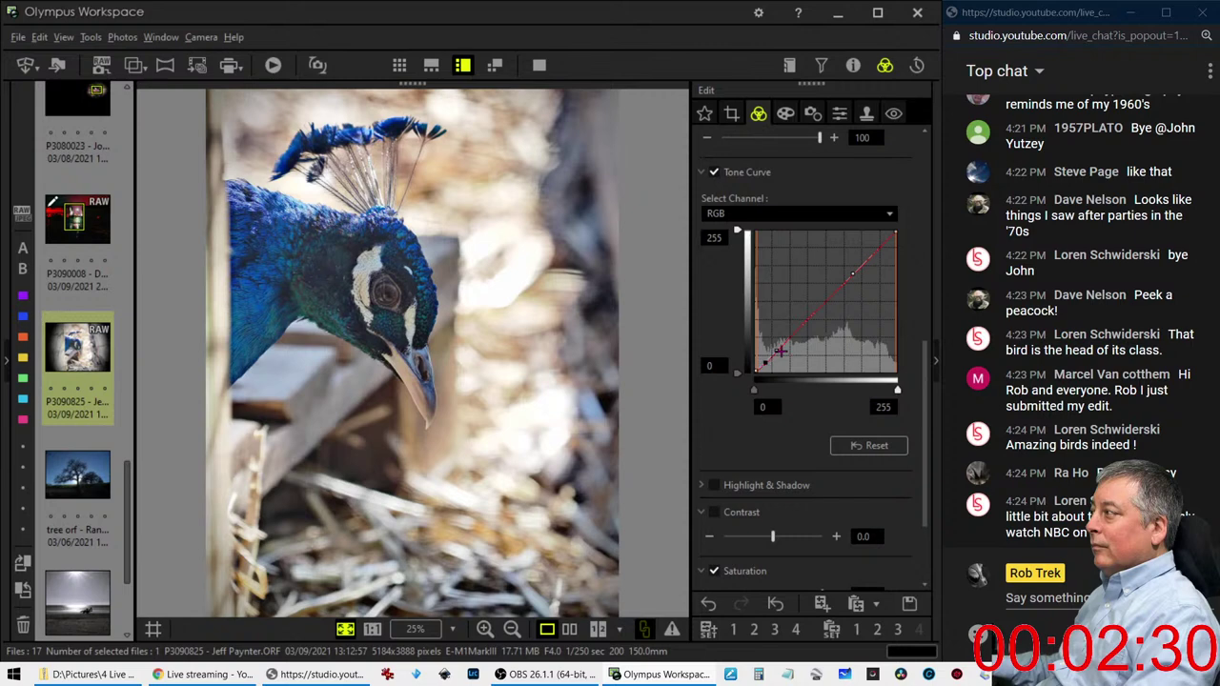
click(780, 351)
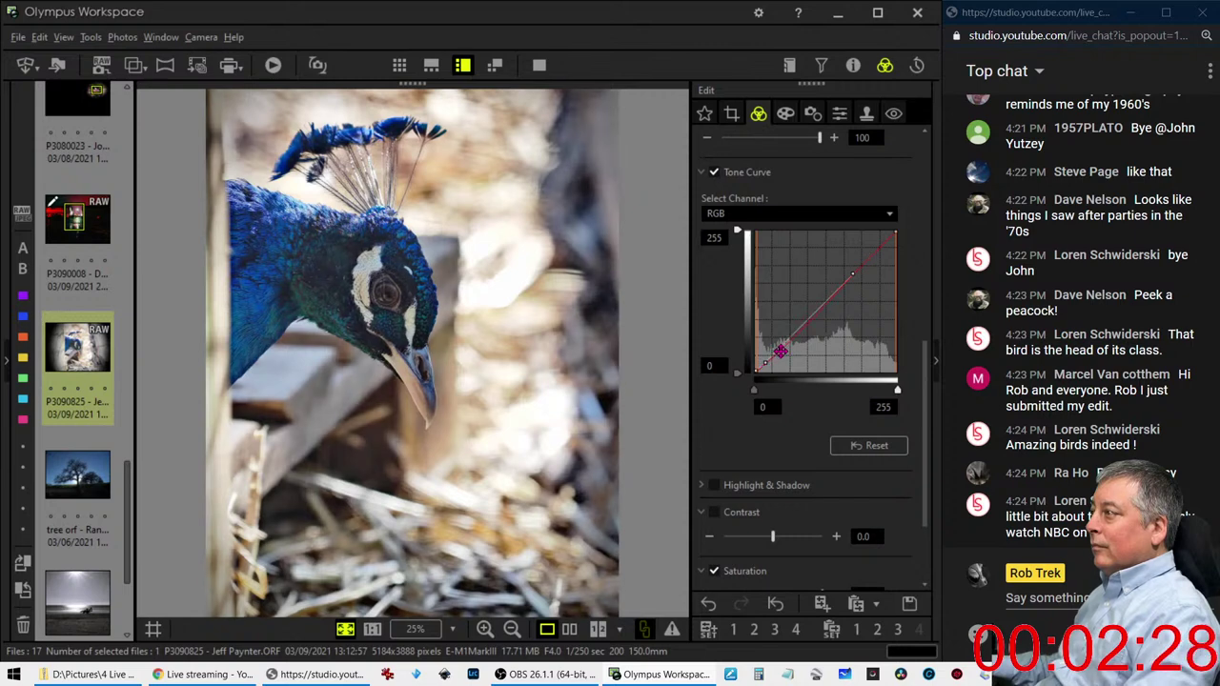
Zoom to 25% around the head and bring up the sharpness and unsharp mask settings
click(393, 274)
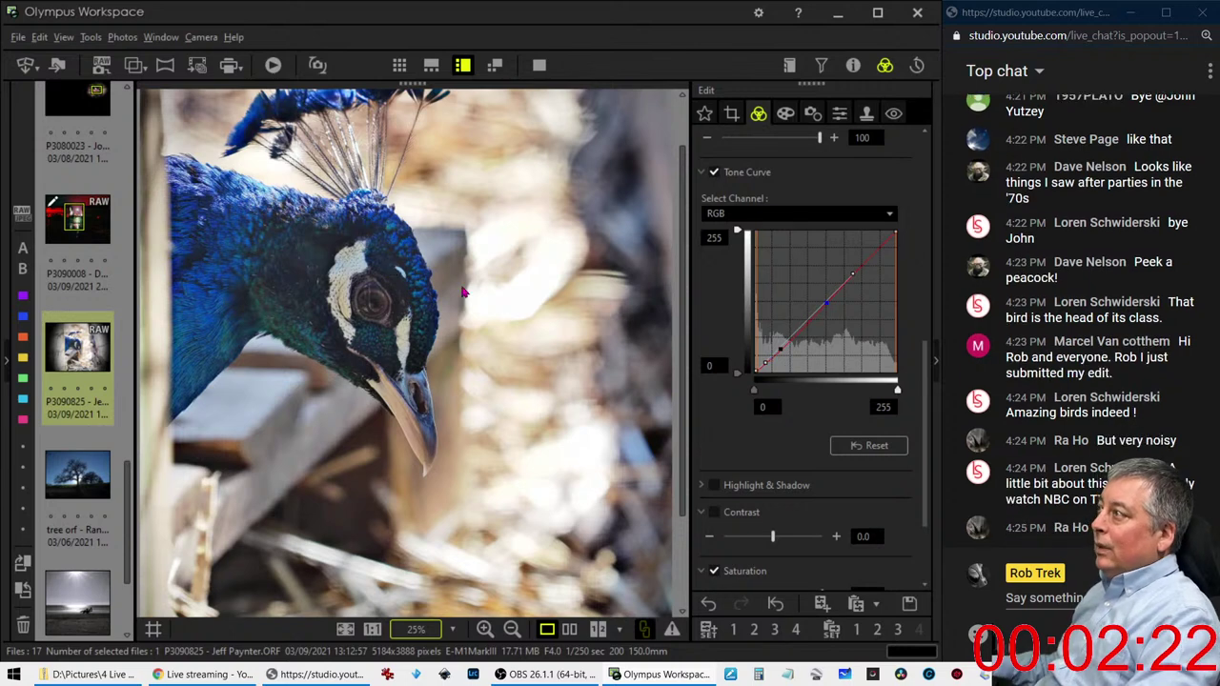
scroll(421, 262, up, 1)
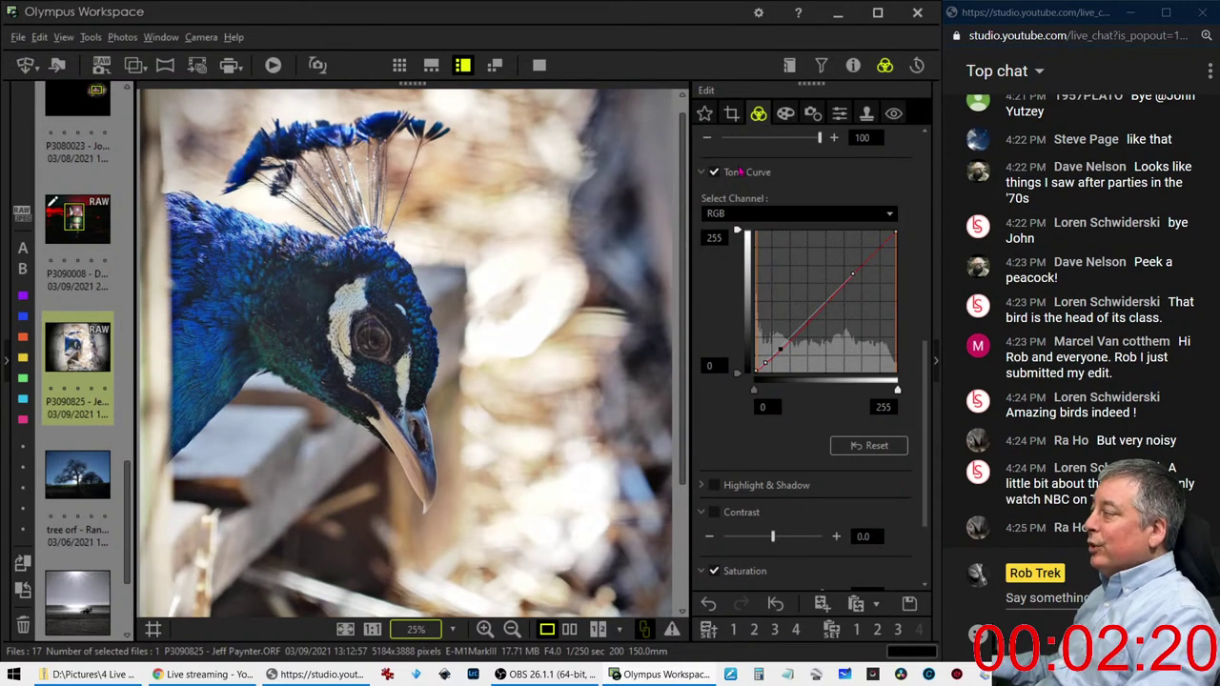
click(839, 112)
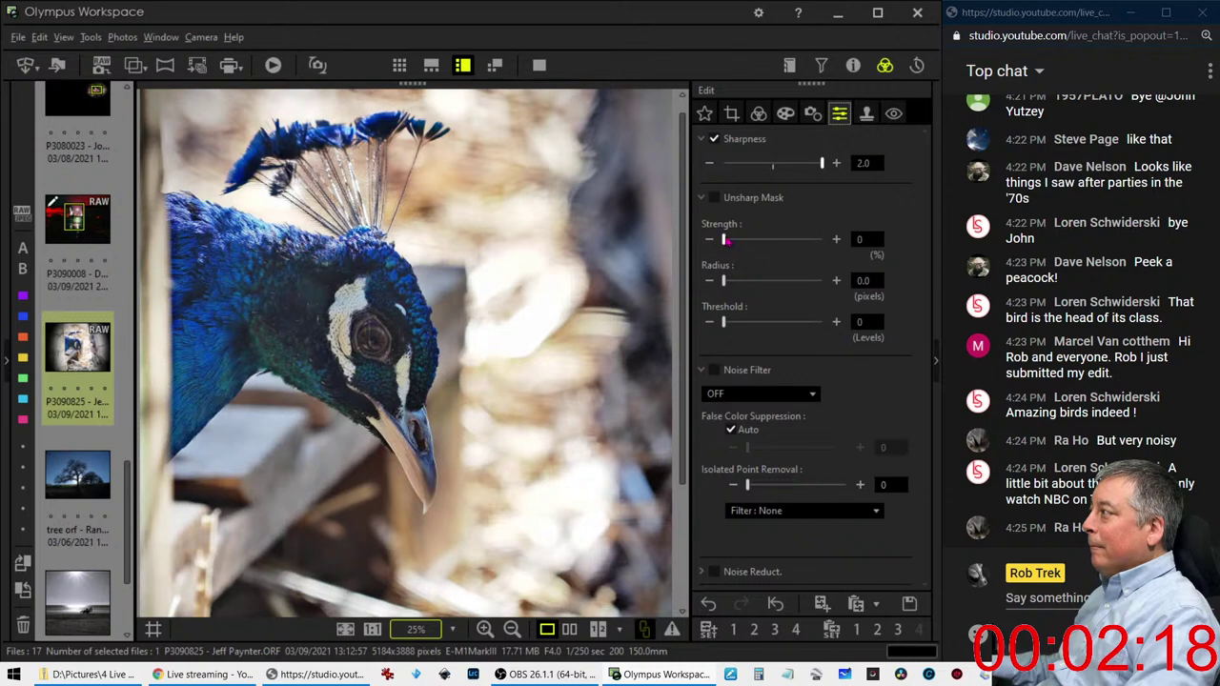
Turn on unsharp mask at strength 262 with radius 1.0 and threshold 10
drag(726, 240, 774, 239)
click(864, 280)
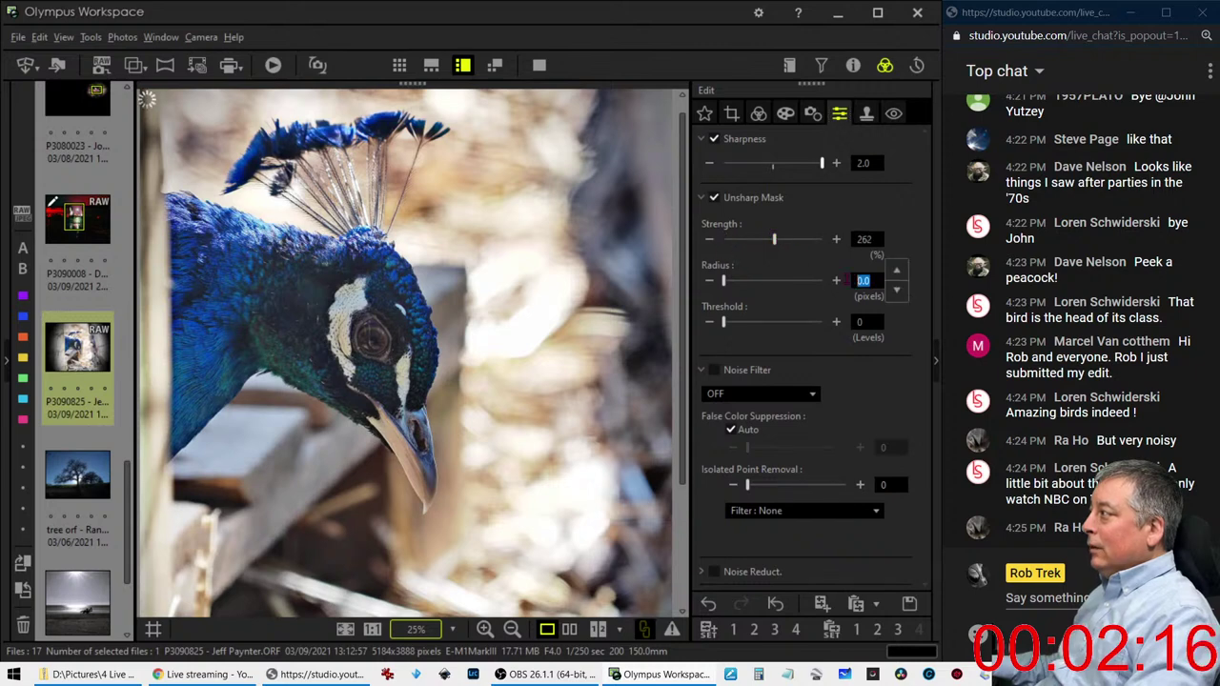
text(1)
key(Tab)
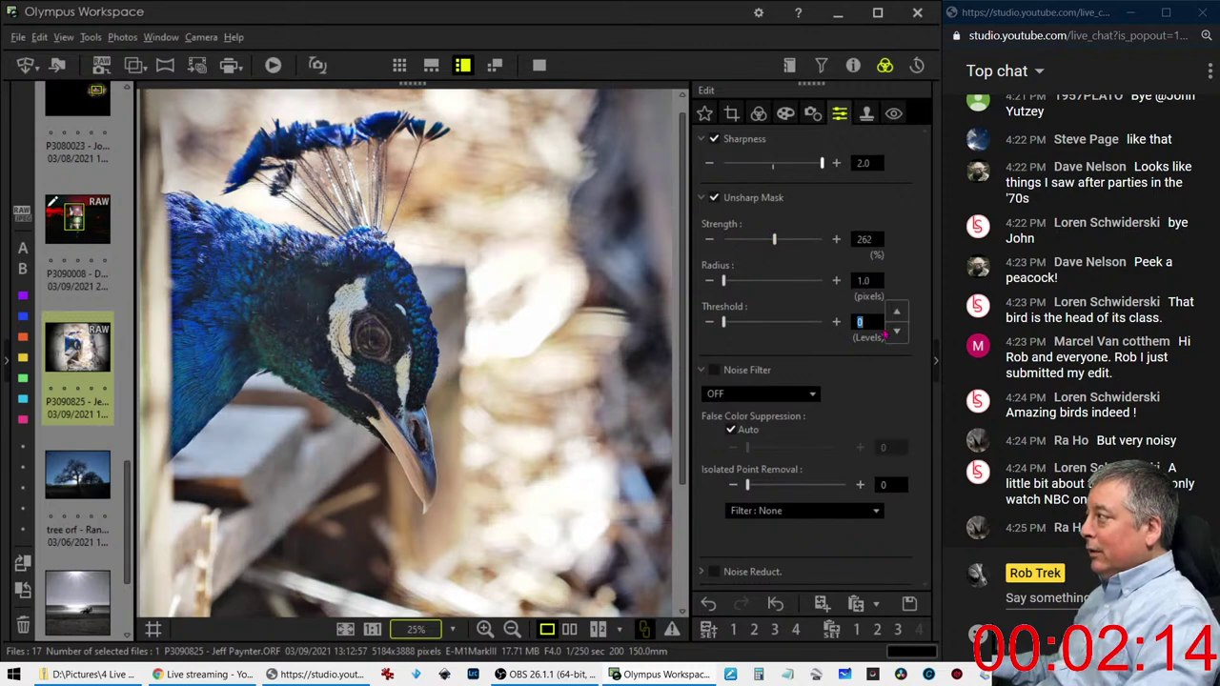
text(10)
key(Tab)
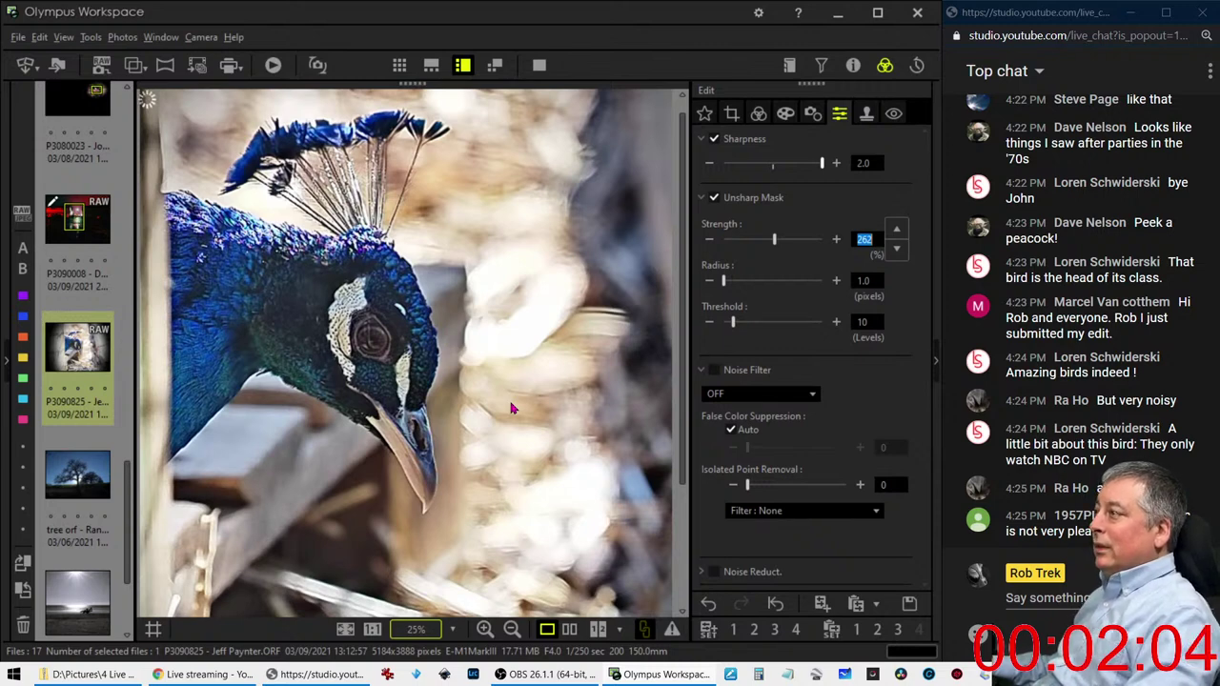
Fit the whole photo in view and raise unsharp mask strength to 330
click(785, 116)
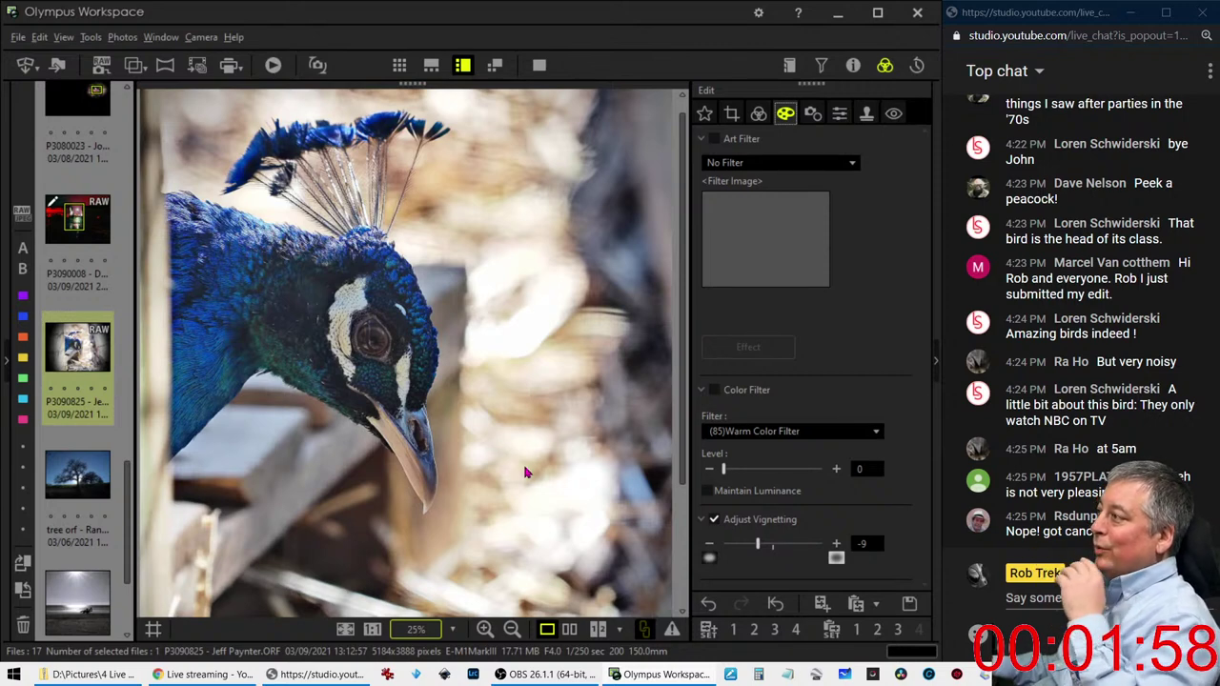
key(ctrl+0)
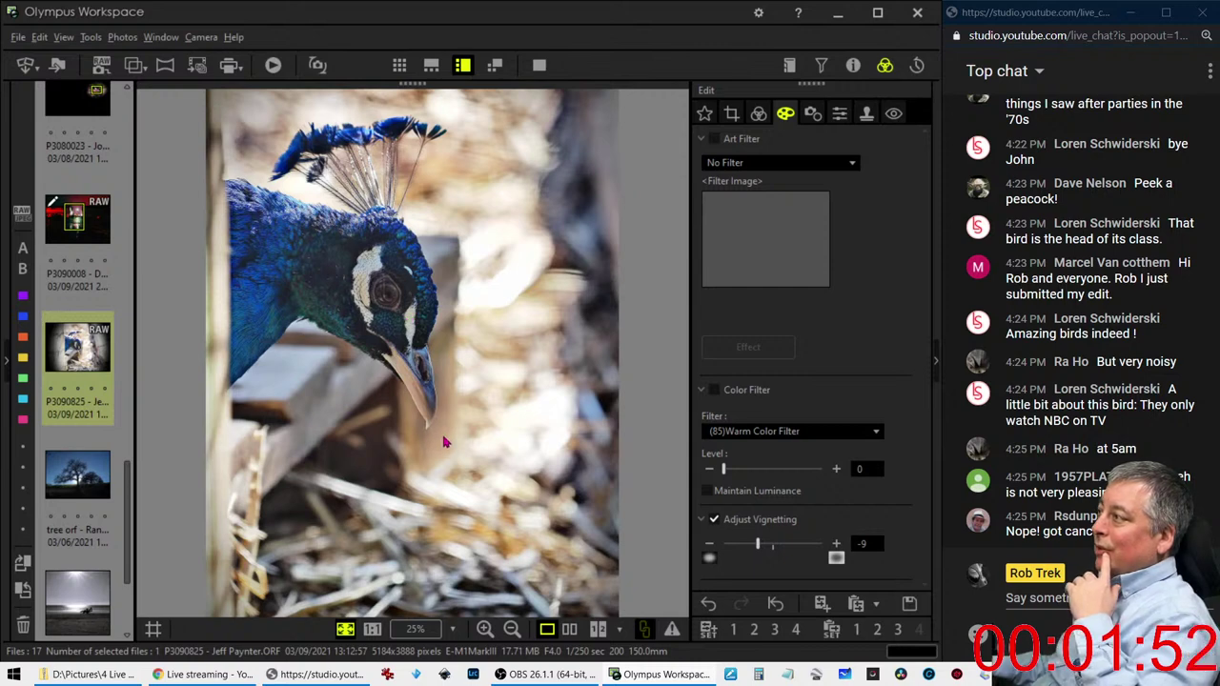
scroll(430, 269, up, 1)
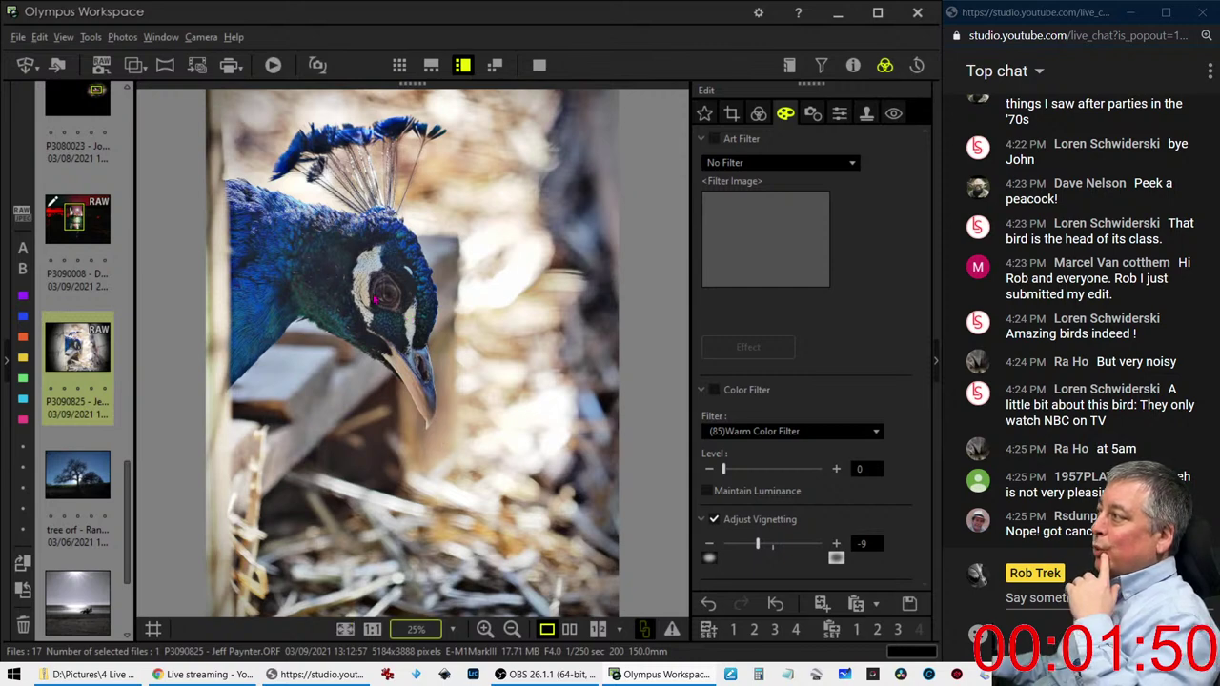
click(863, 115)
click(839, 113)
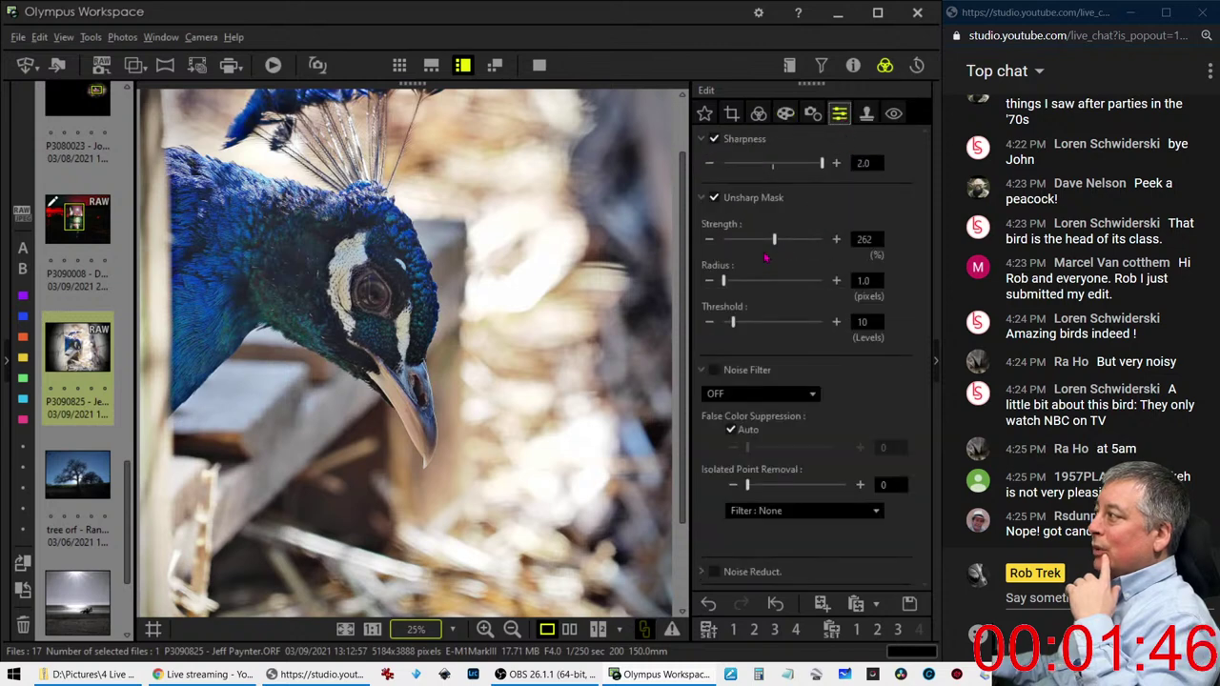
drag(774, 239, 788, 240)
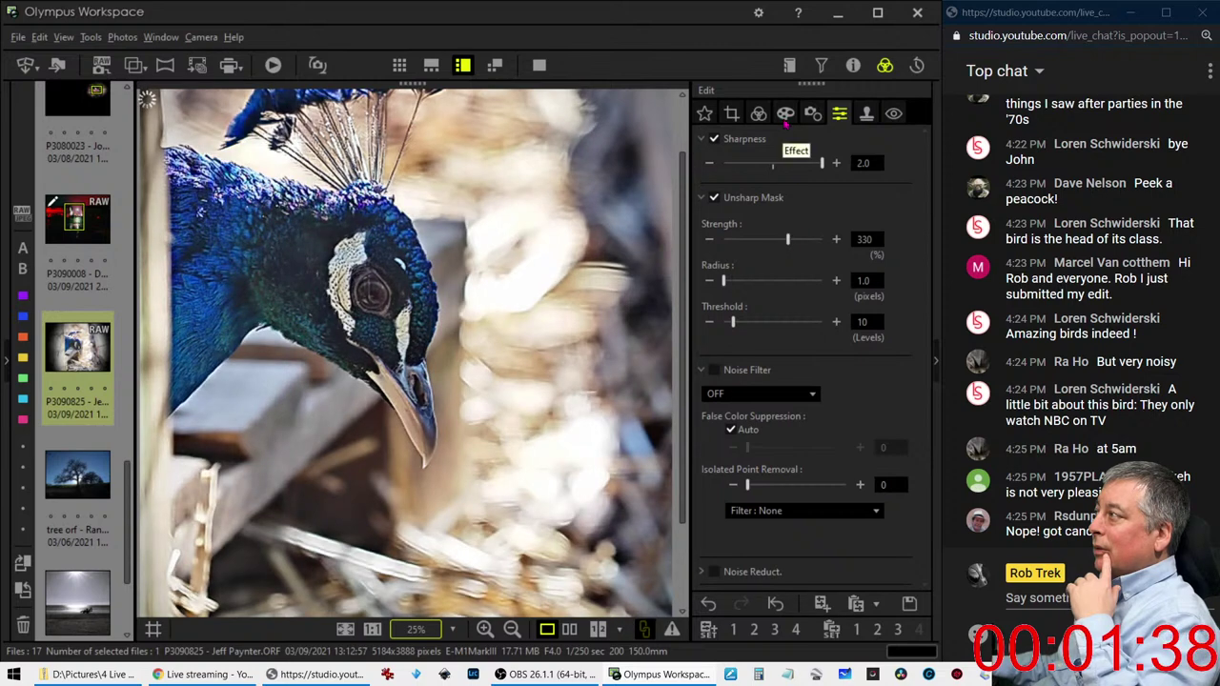
Return to the tone curve and colour settings panel
click(759, 114)
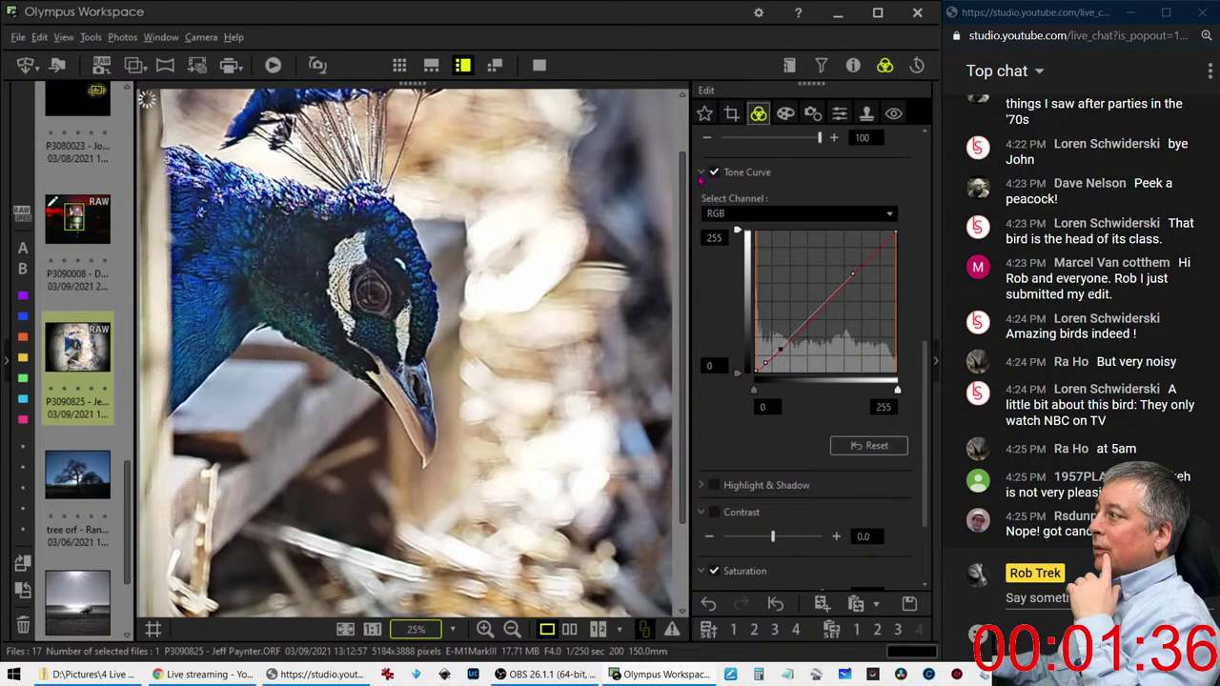
scroll(817, 505, down, 3)
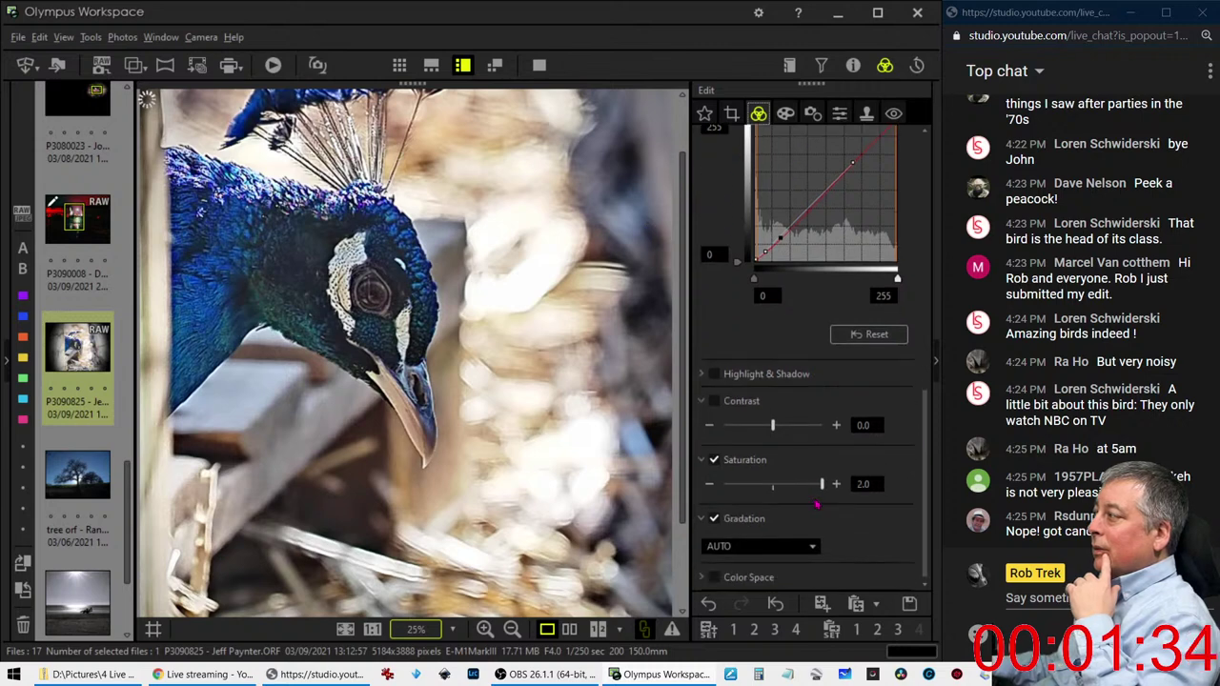
scroll(808, 434, up, 3)
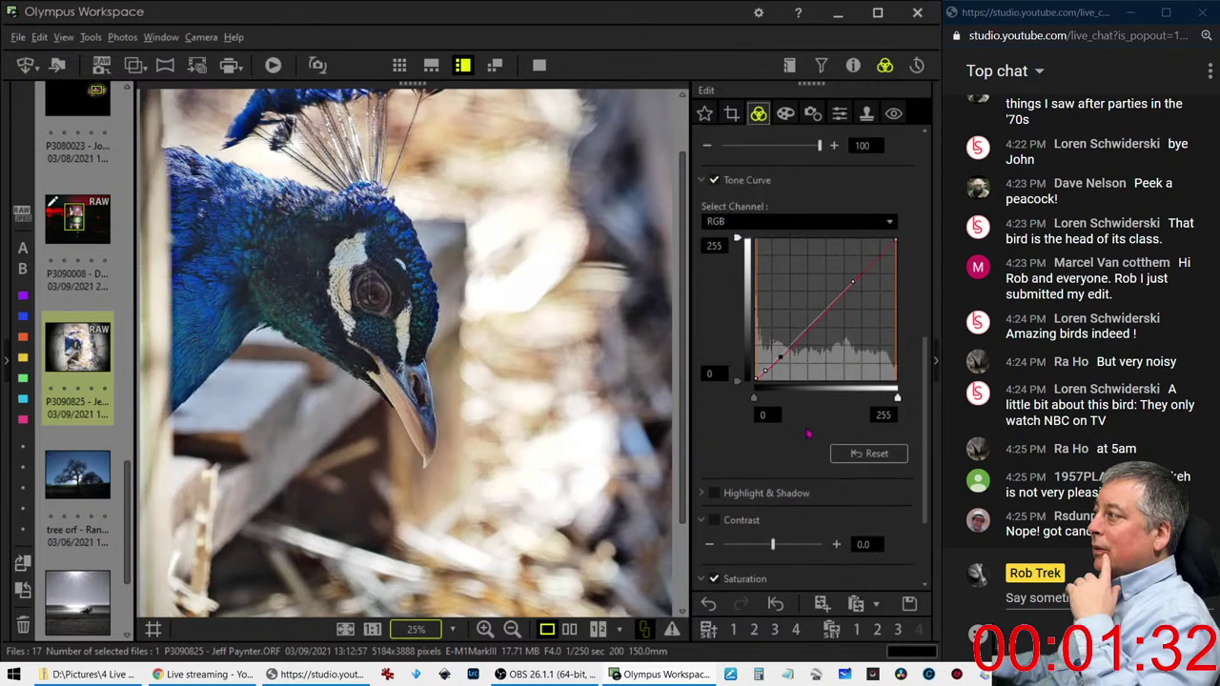
scroll(807, 433, up, 3)
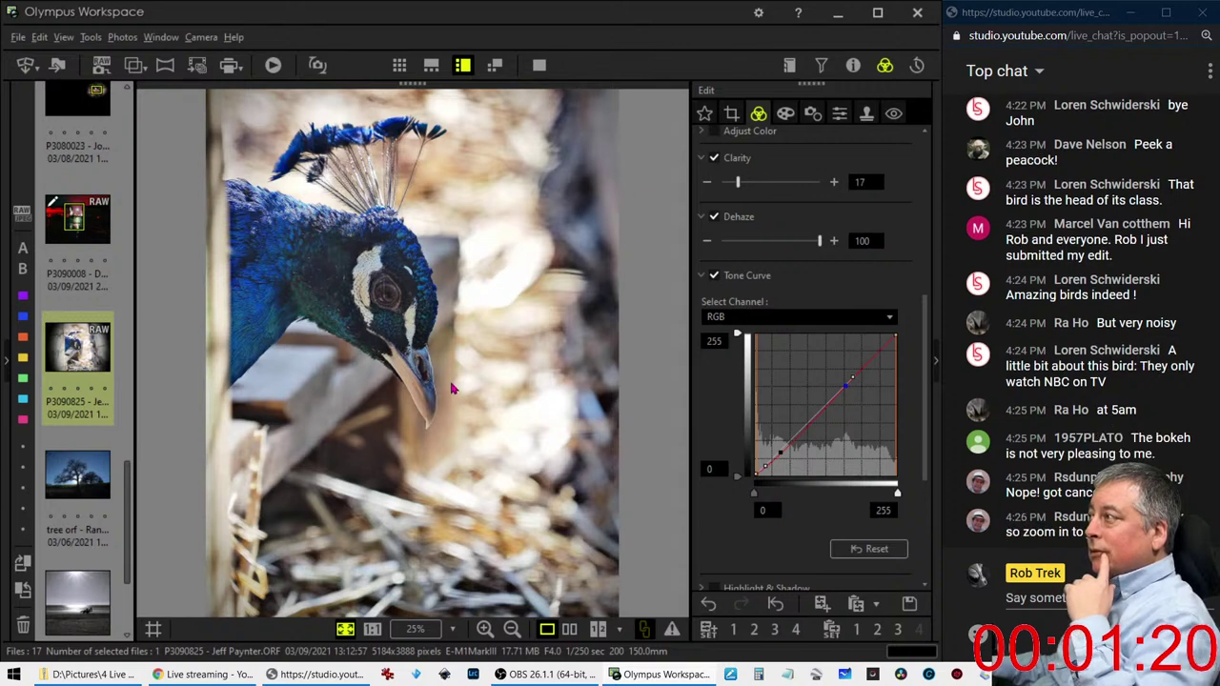
Apply a tighter crop around the peacock's head and show it beside the original
click(731, 114)
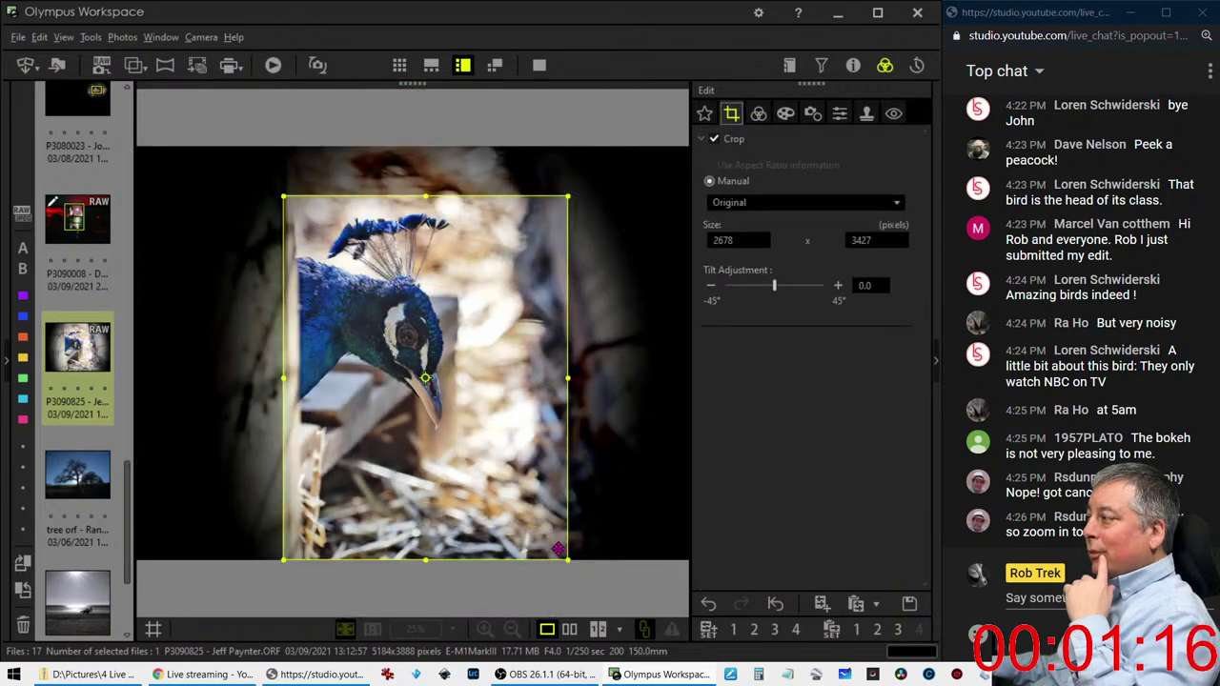
drag(559, 550, 515, 506)
click(758, 113)
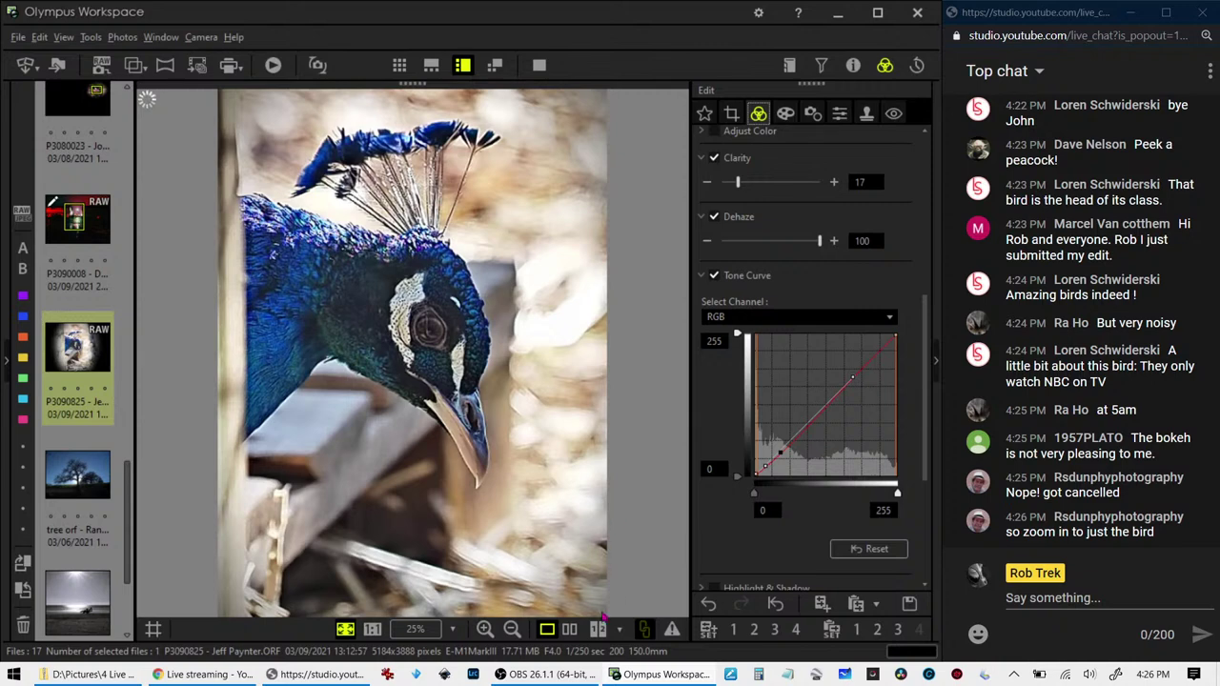
click(569, 629)
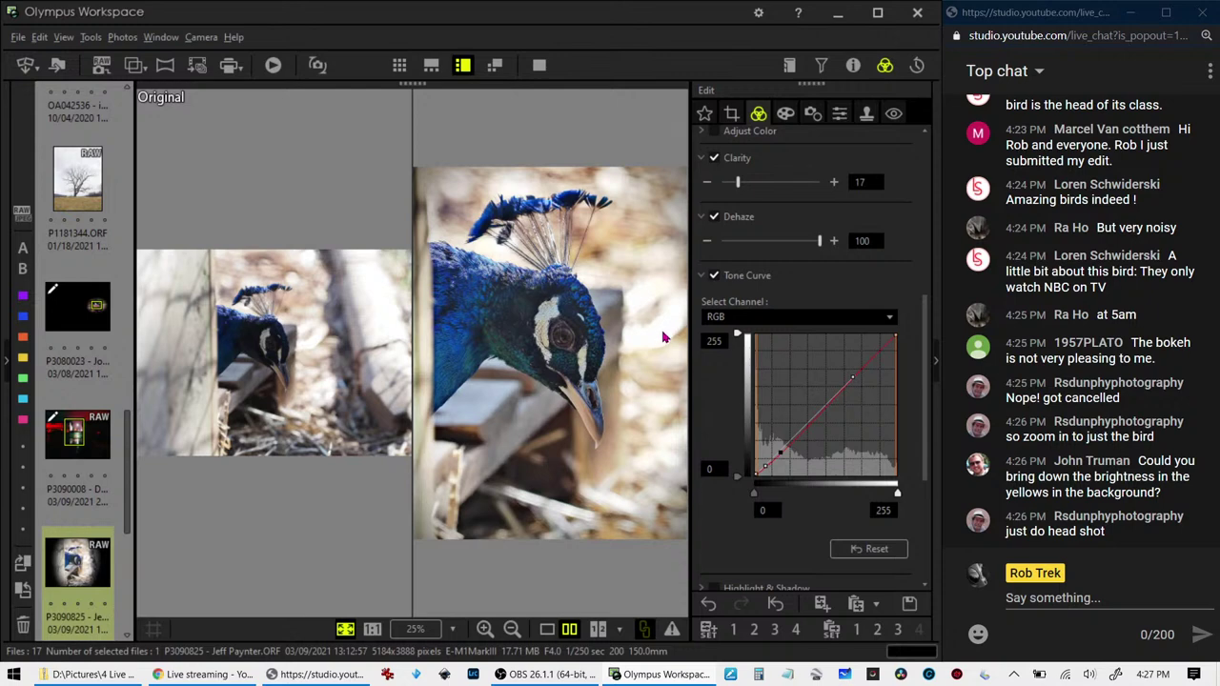
Open the per-hue colour adjustments in Luminance mode
scroll(784, 272, up, 3)
scroll(784, 272, up, 3)
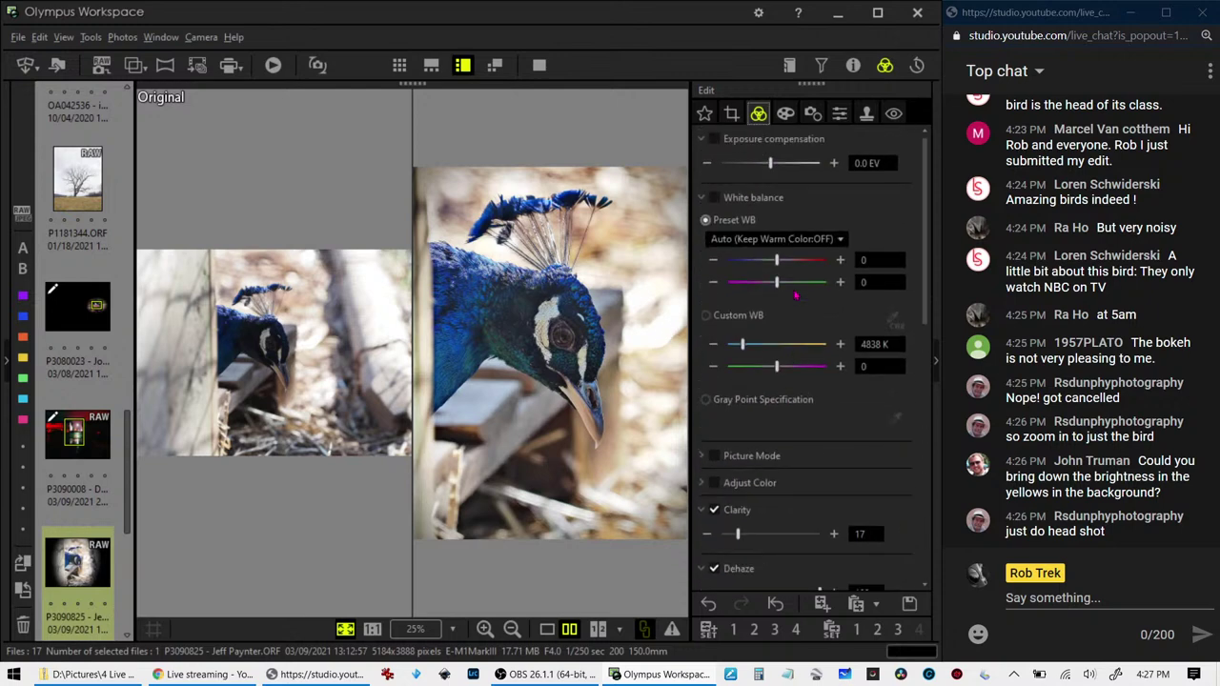
click(701, 456)
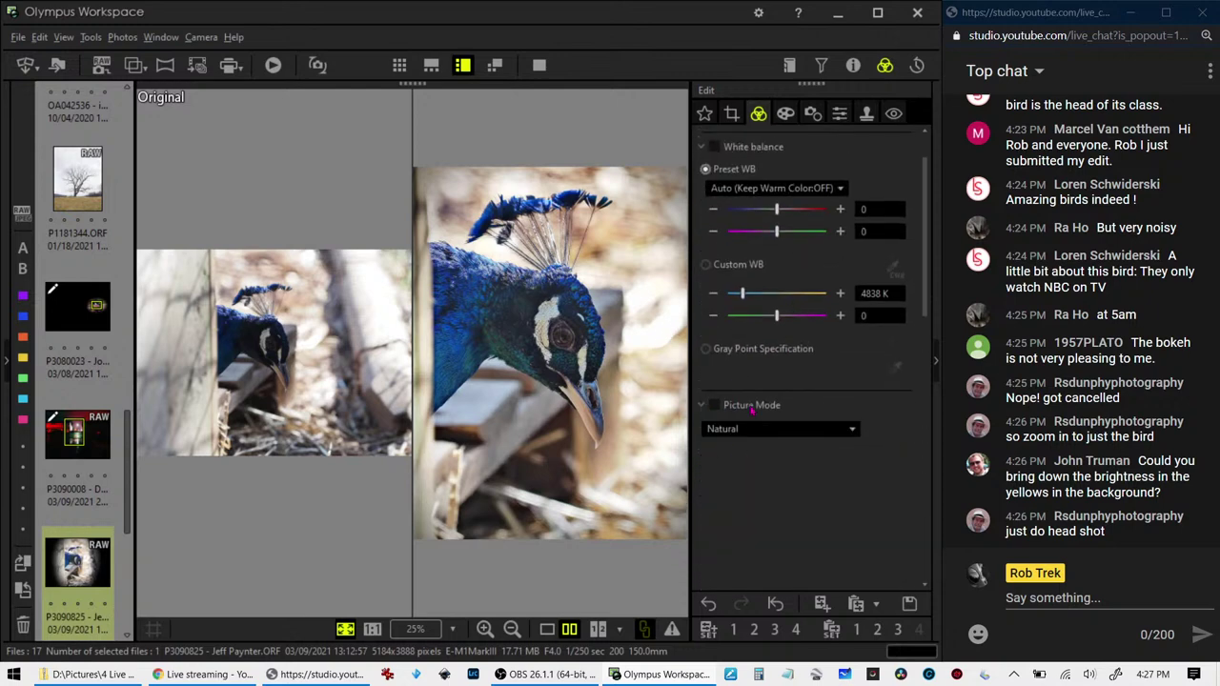
click(703, 408)
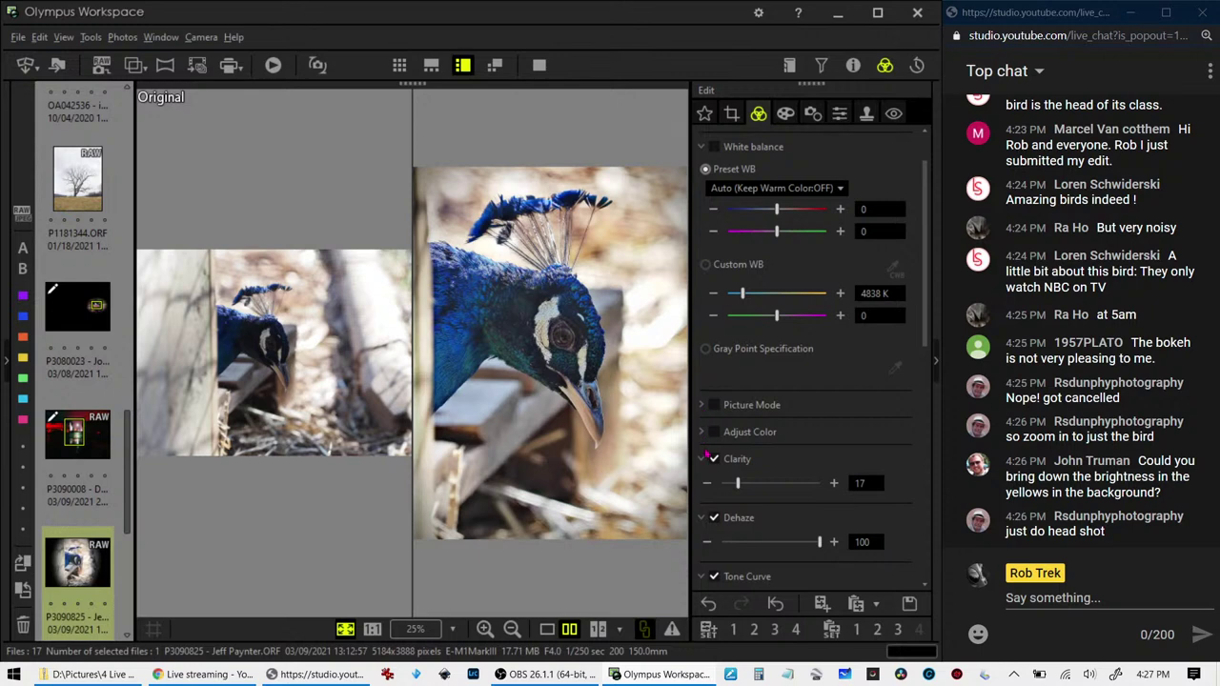
click(706, 435)
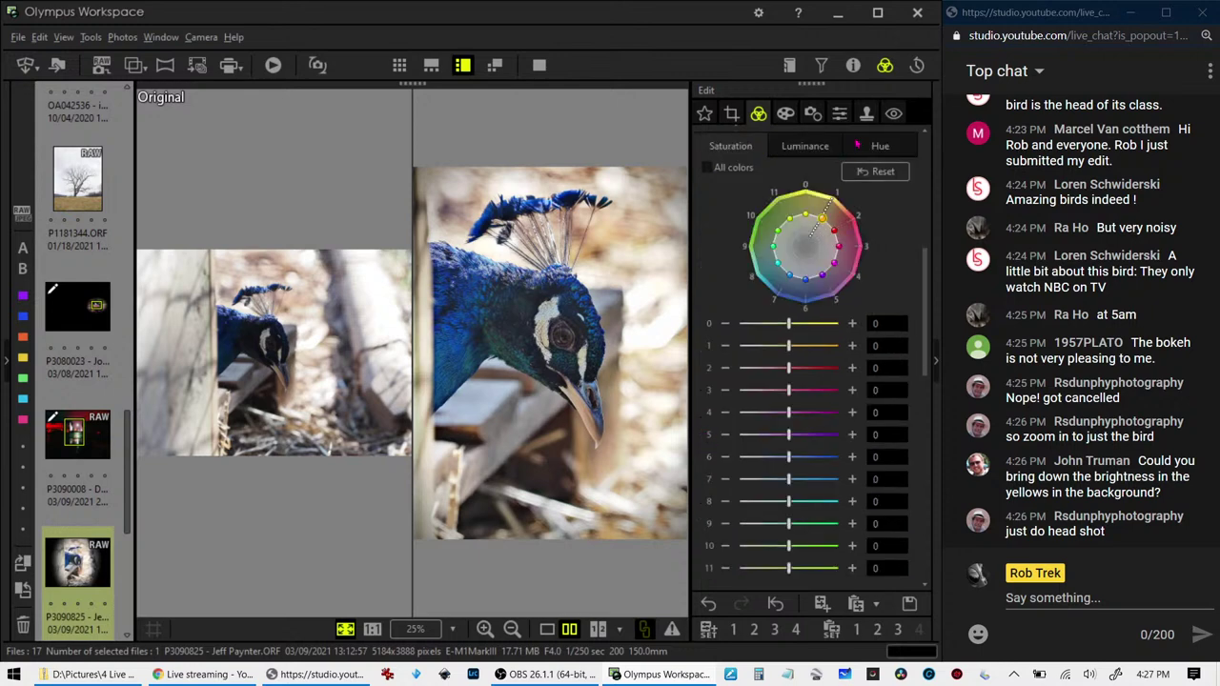
click(807, 147)
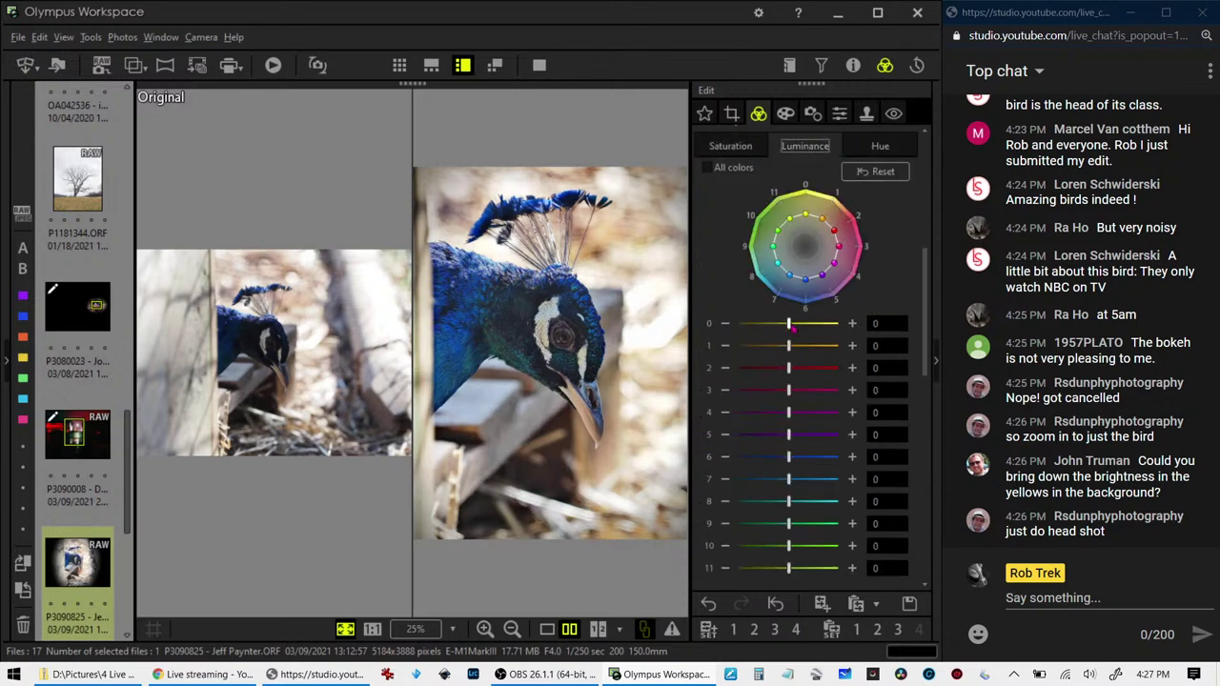
Set hue luminance bands 0–1 to -7, 2 to -2, 7 to +3, 9 to +2, then single view
mouse_move(789, 324)
mouse_down()
mouse_move(739, 324)
mouse_move(738, 345)
mouse_up()
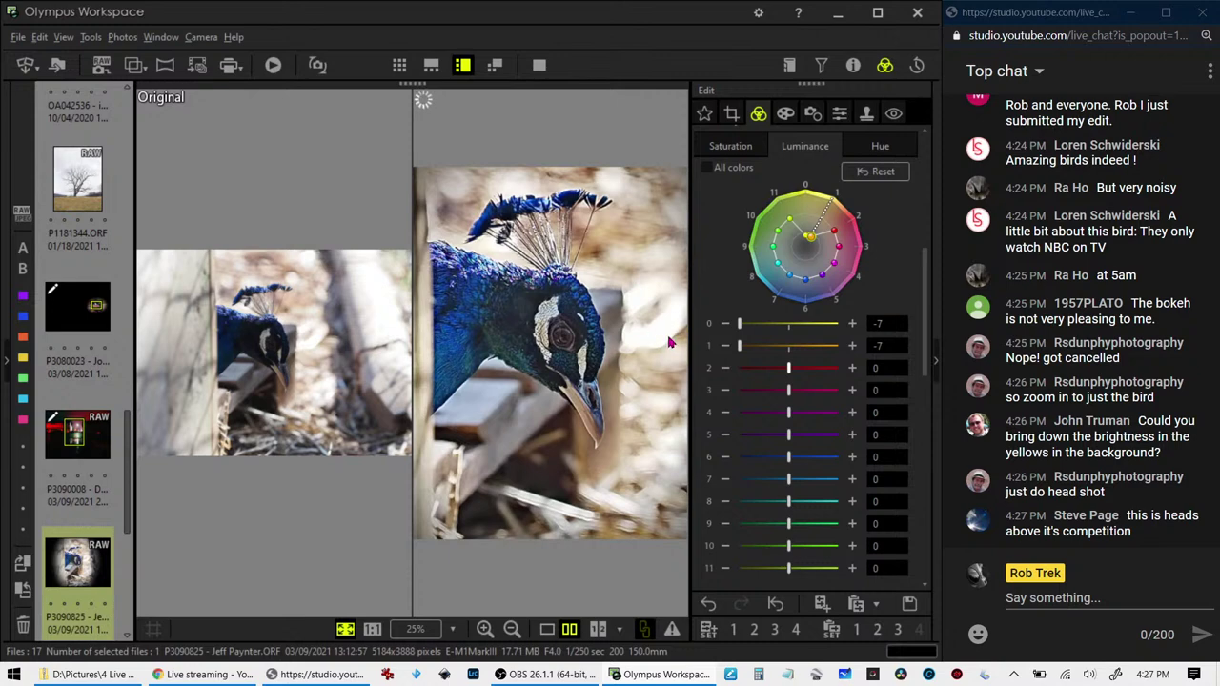
click(801, 370)
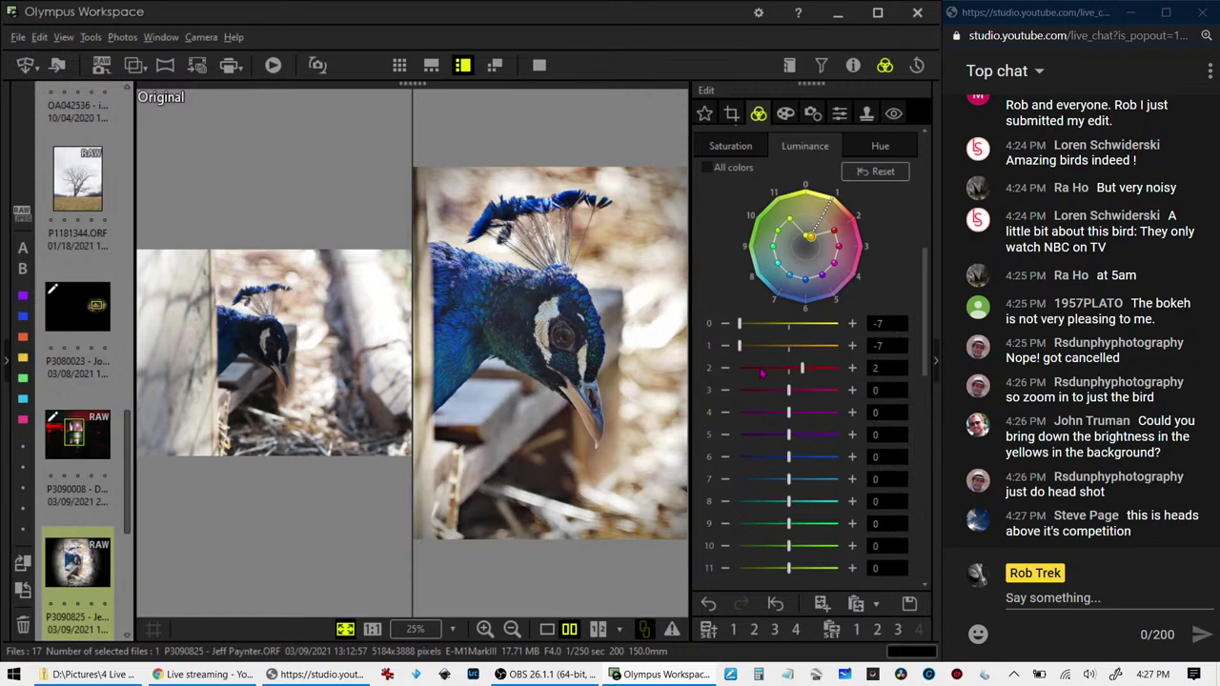
click(761, 373)
click(786, 370)
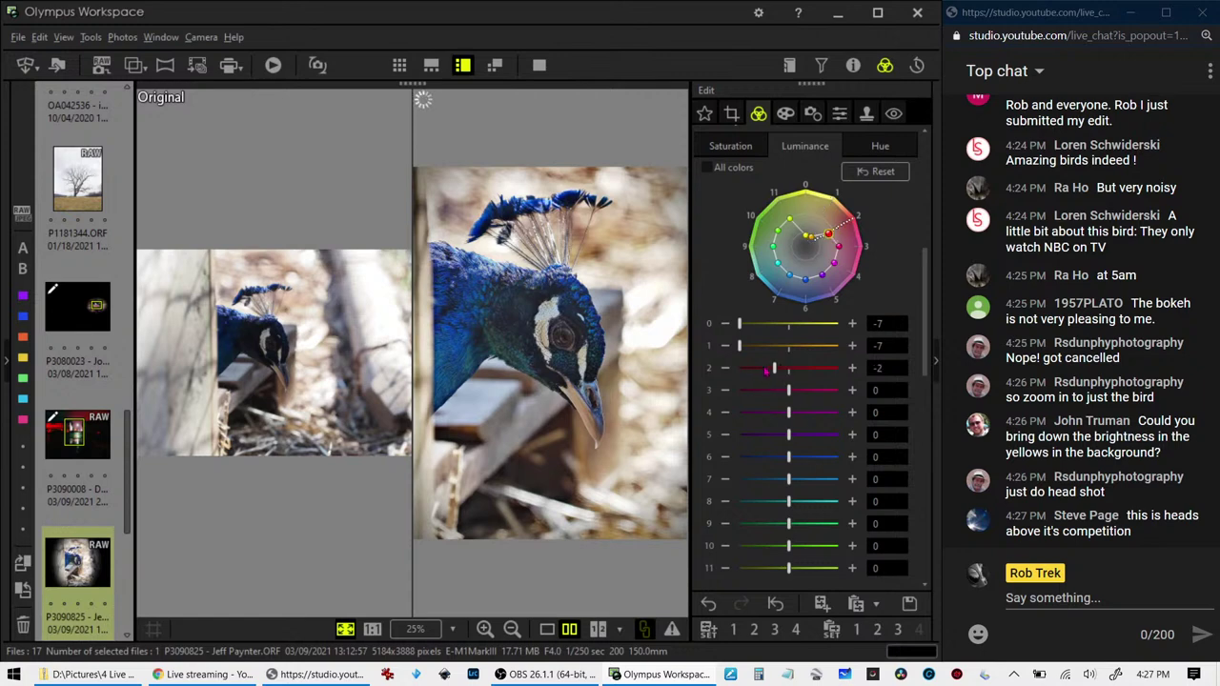
drag(790, 525, 802, 525)
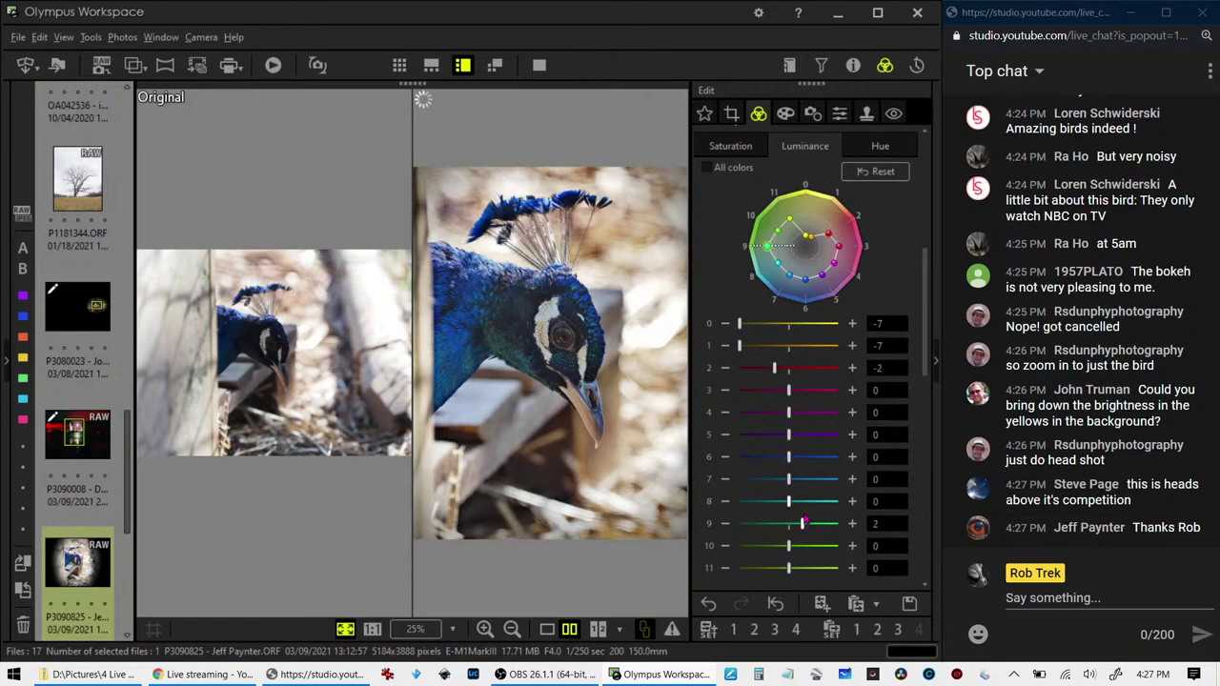
drag(789, 480, 809, 479)
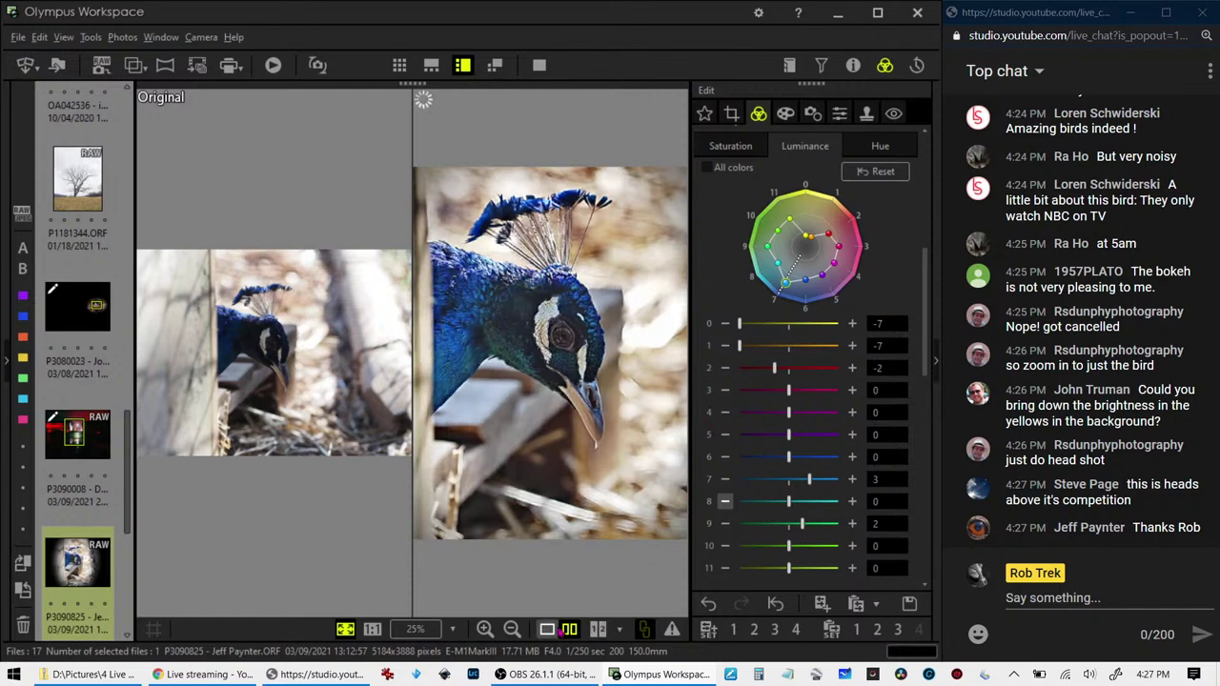
click(548, 630)
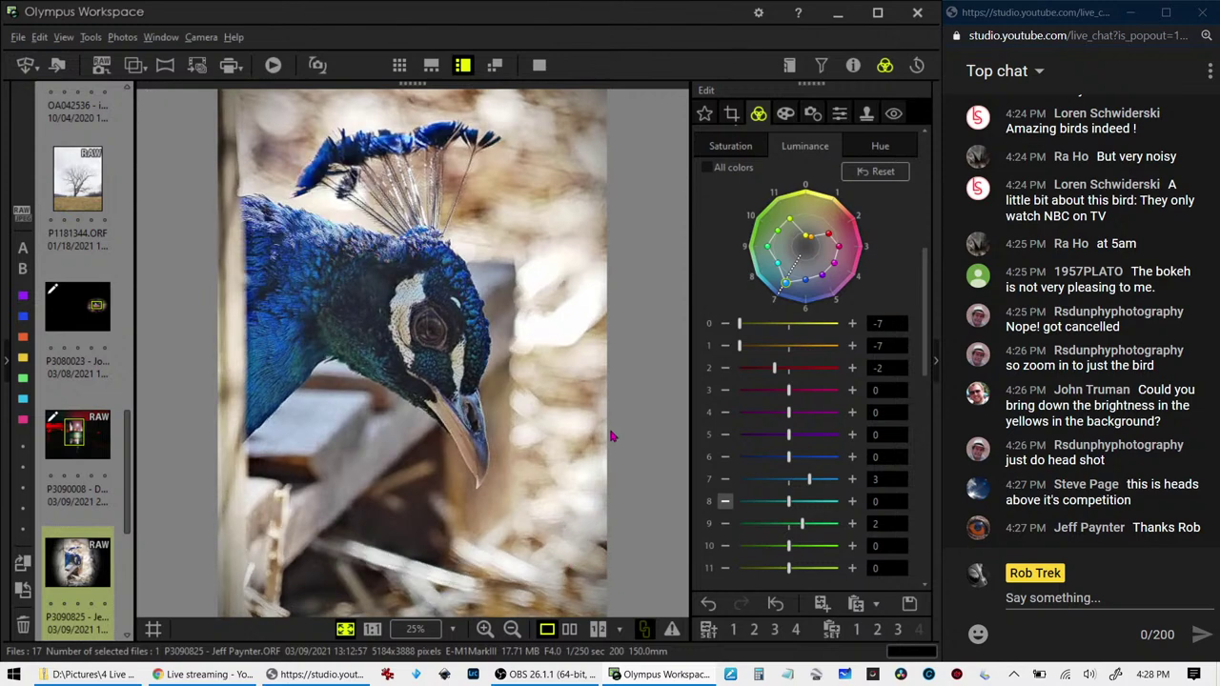
mouse_move(77, 448)
scroll(105, 488, down, 2)
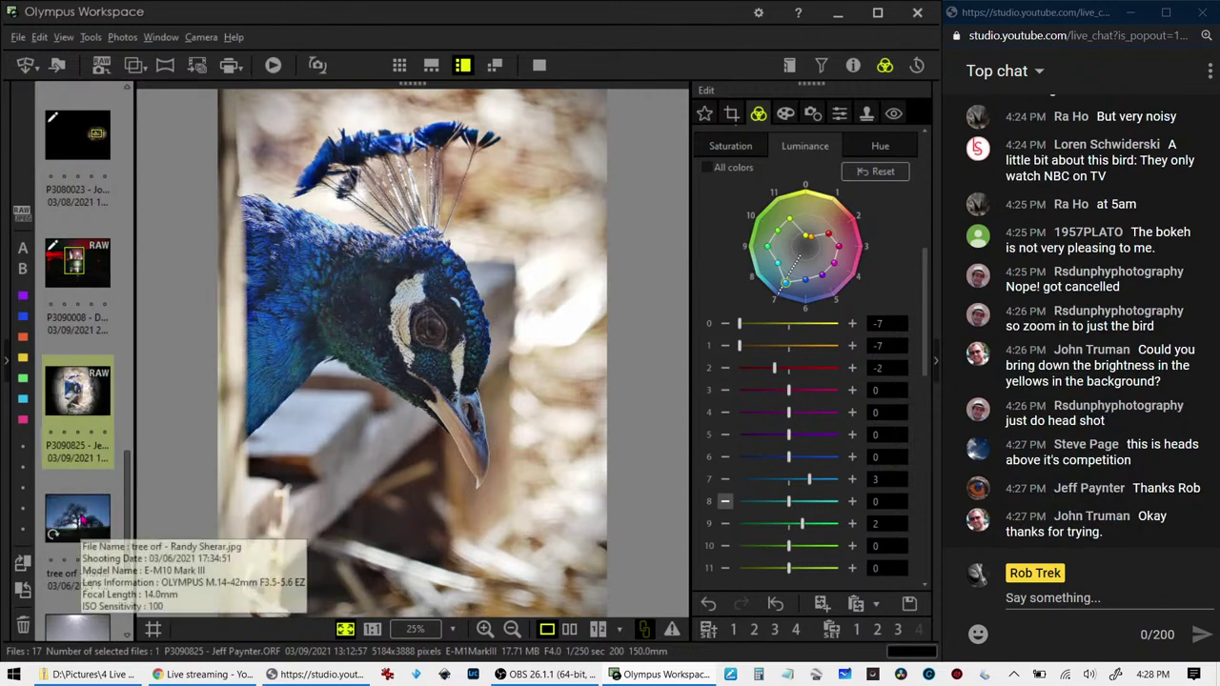
click(81, 520)
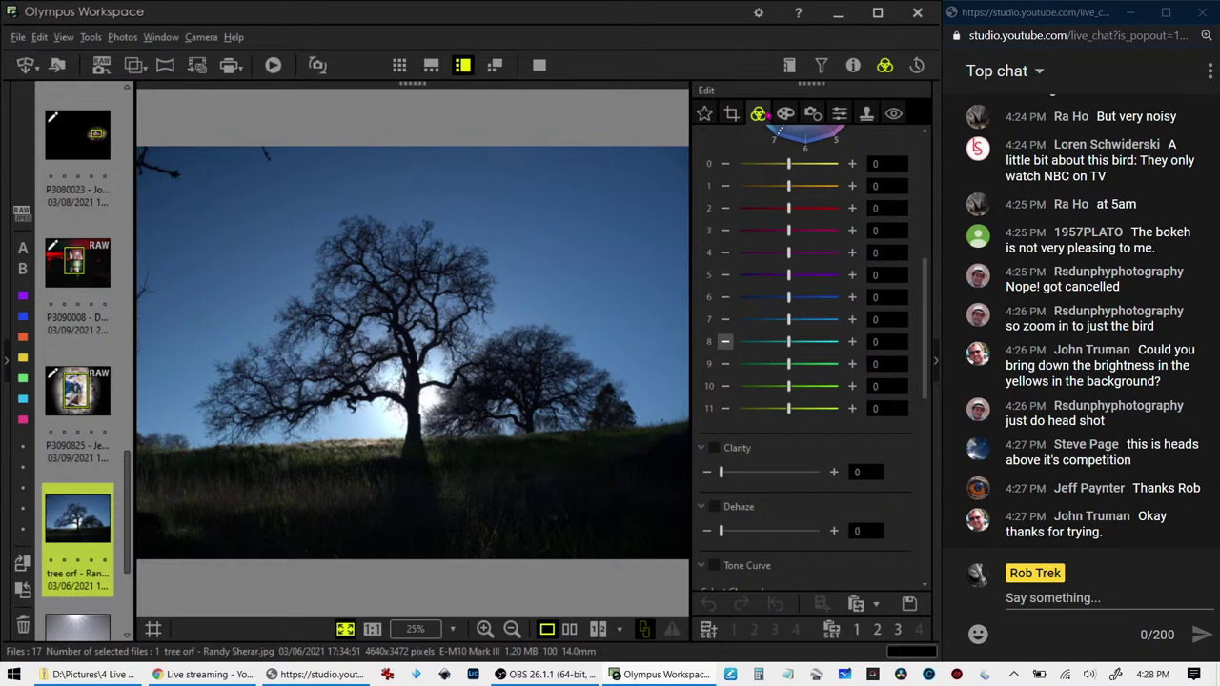
click(853, 67)
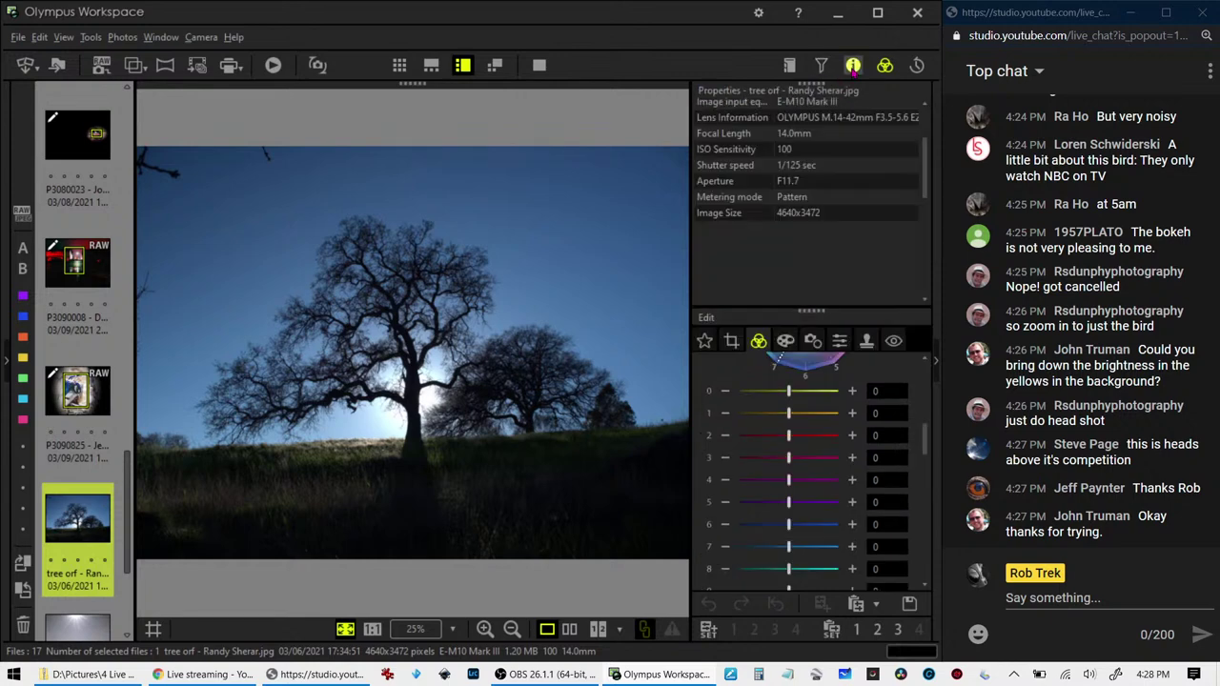
scroll(843, 143, up, 2)
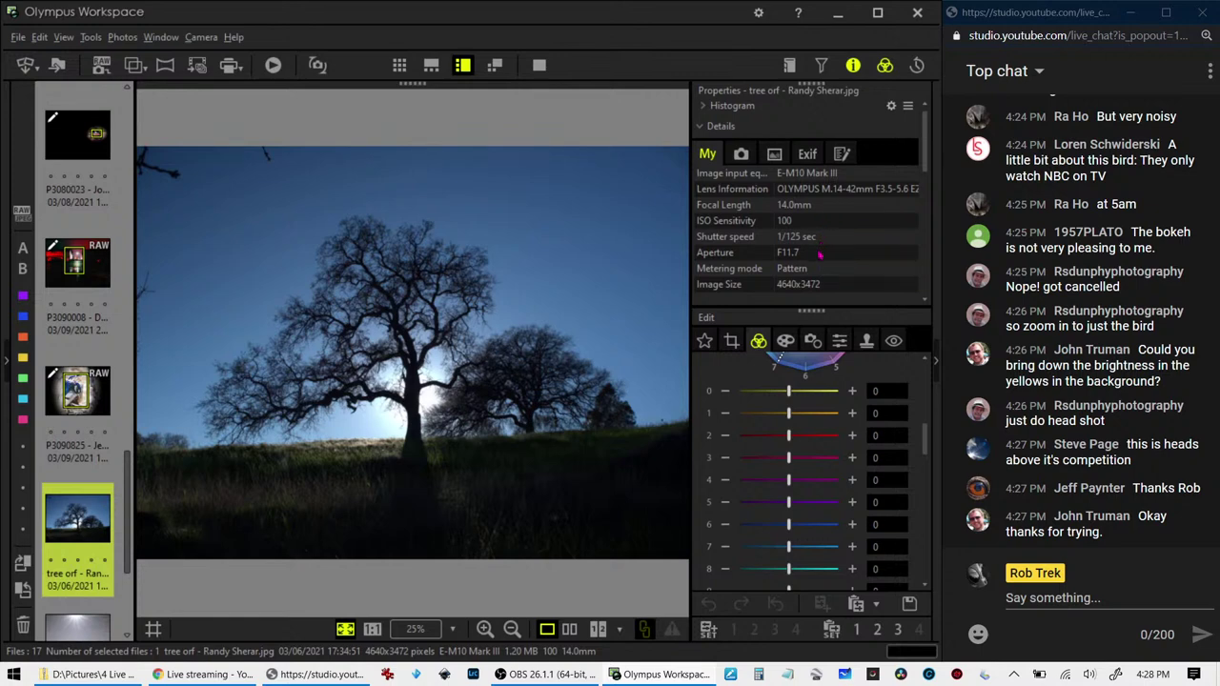
scroll(820, 257, down, 1)
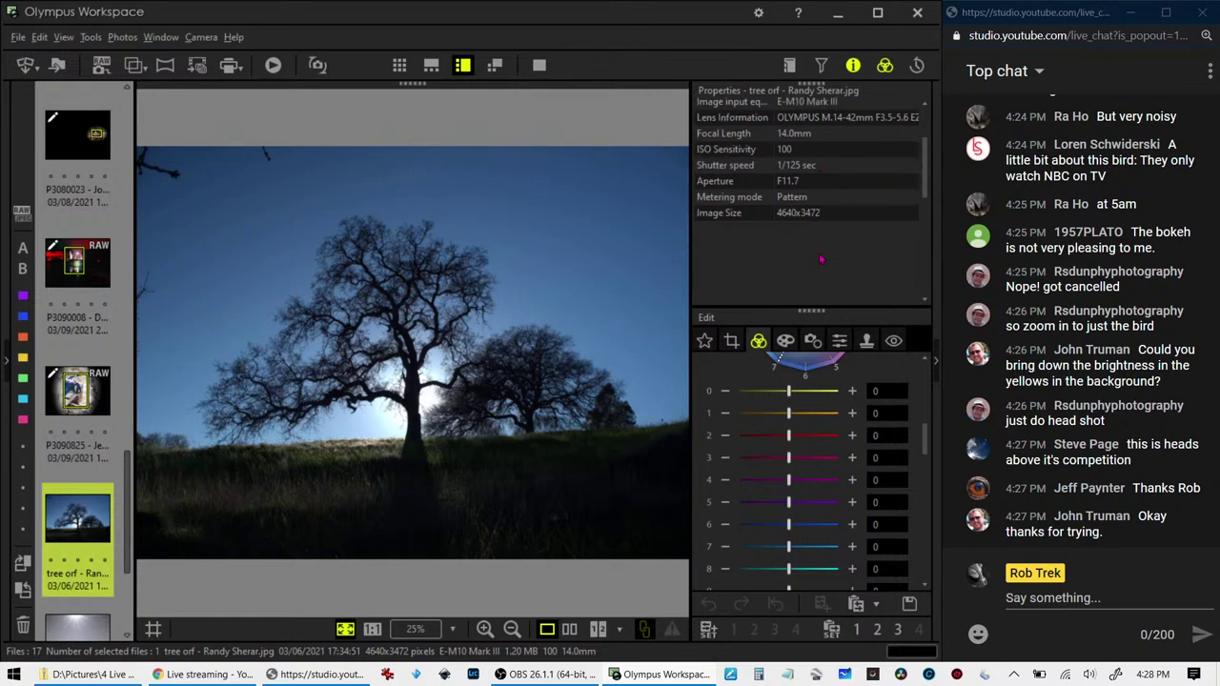
scroll(820, 257, up, 1)
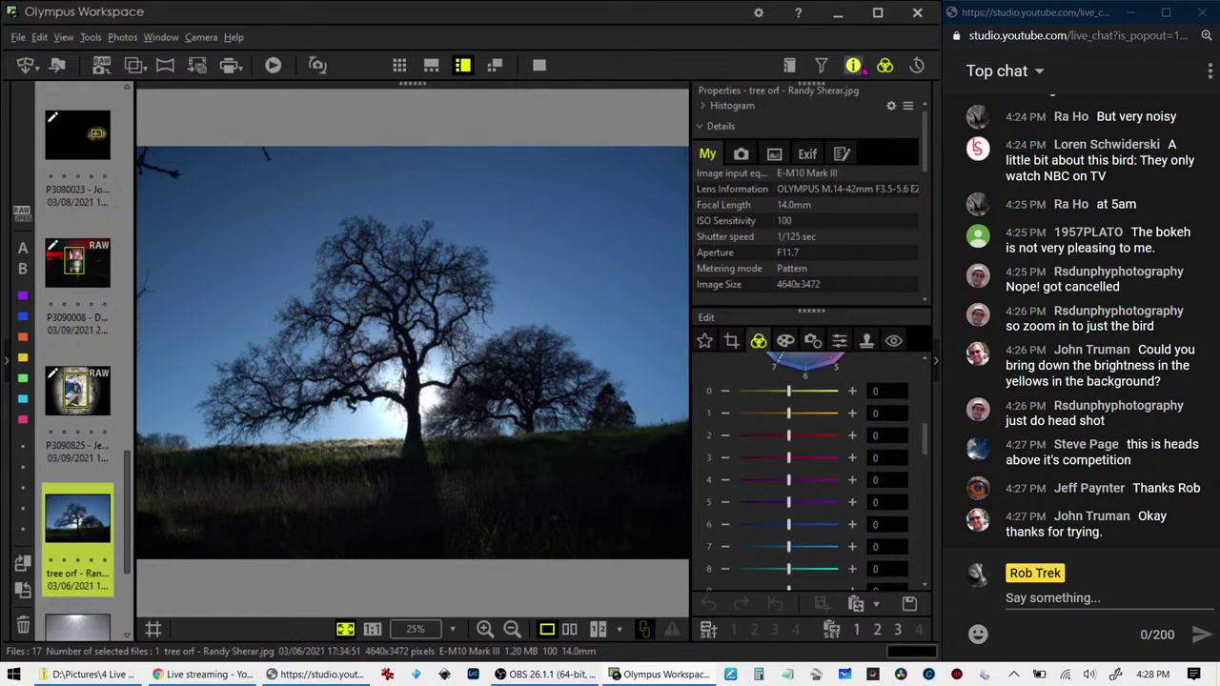
Enable cropping on the tree photo and pull the corners roughly inward
click(854, 64)
click(731, 113)
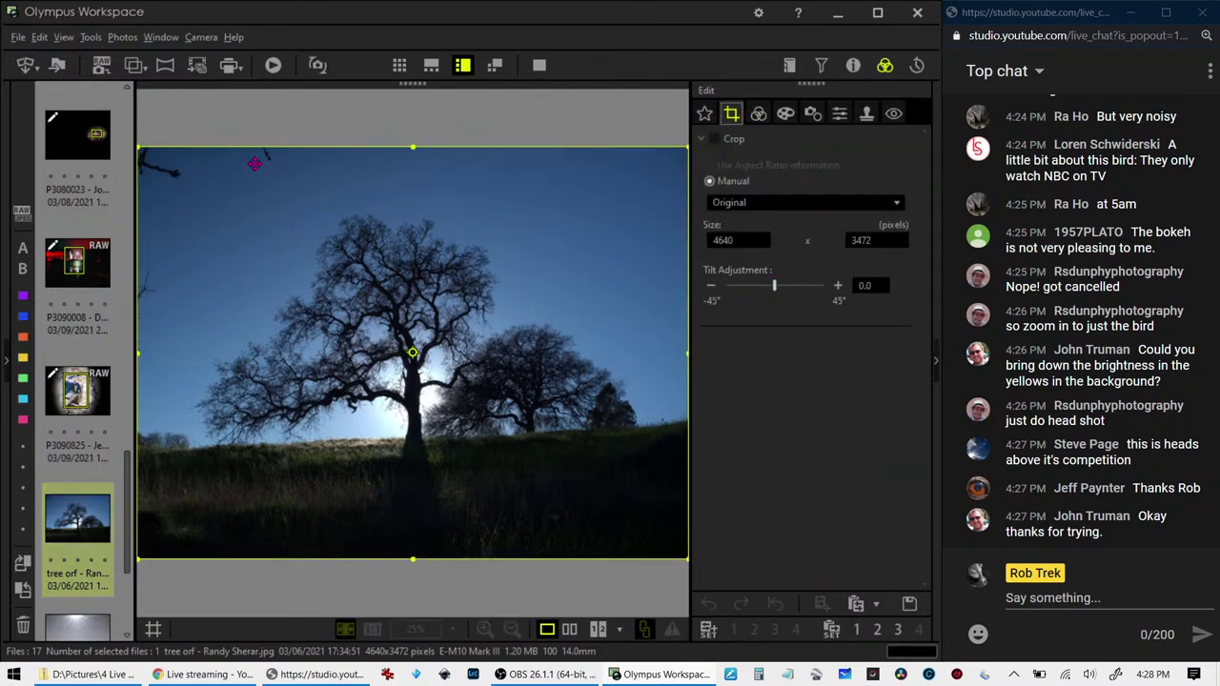
mouse_move(138, 149)
mouse_down()
mouse_move(195, 189)
mouse_move(175, 198)
mouse_up()
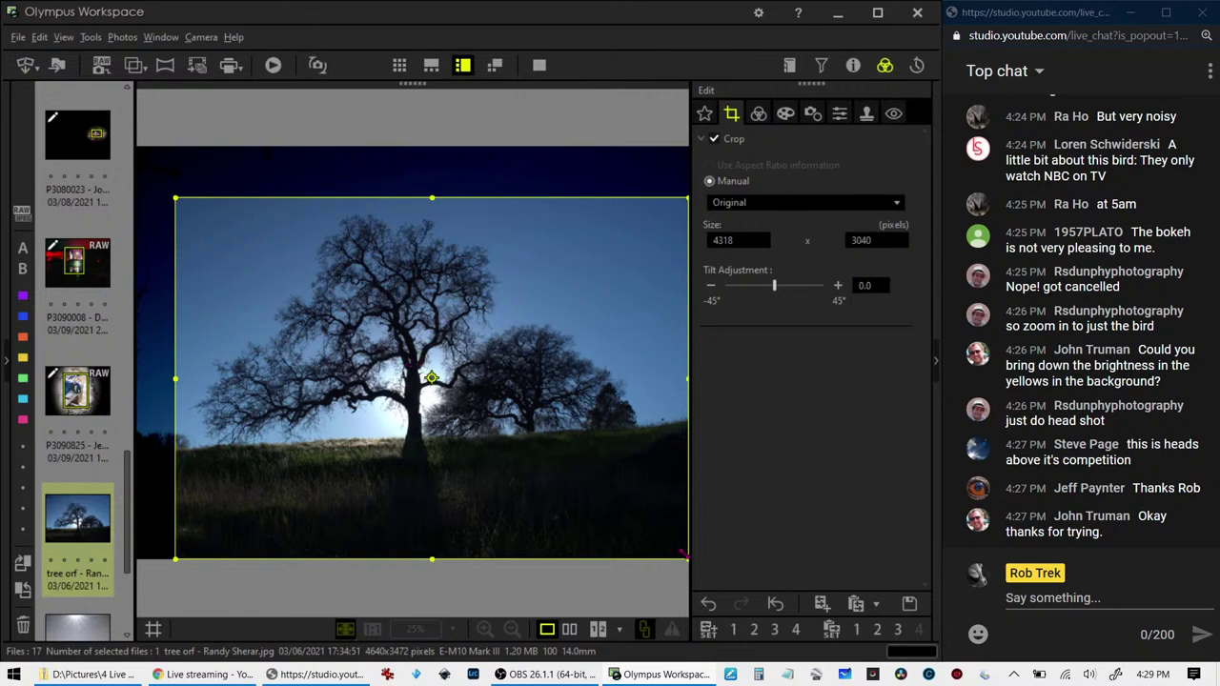
drag(685, 554, 630, 518)
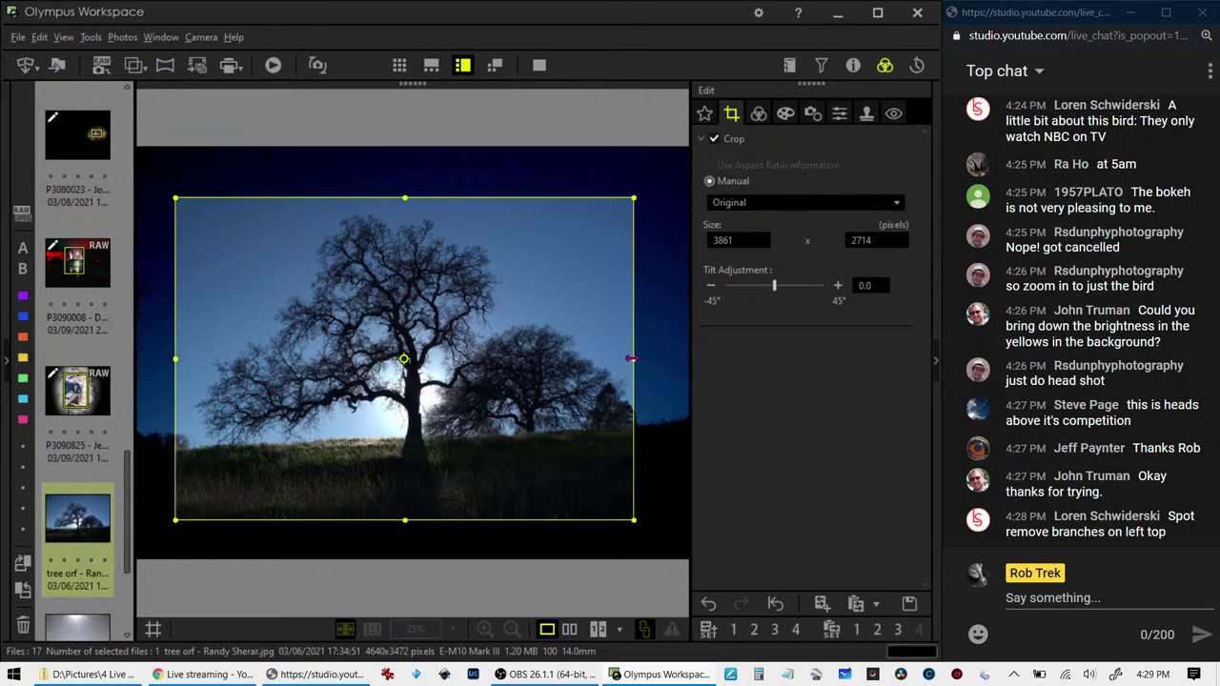
drag(634, 359, 645, 359)
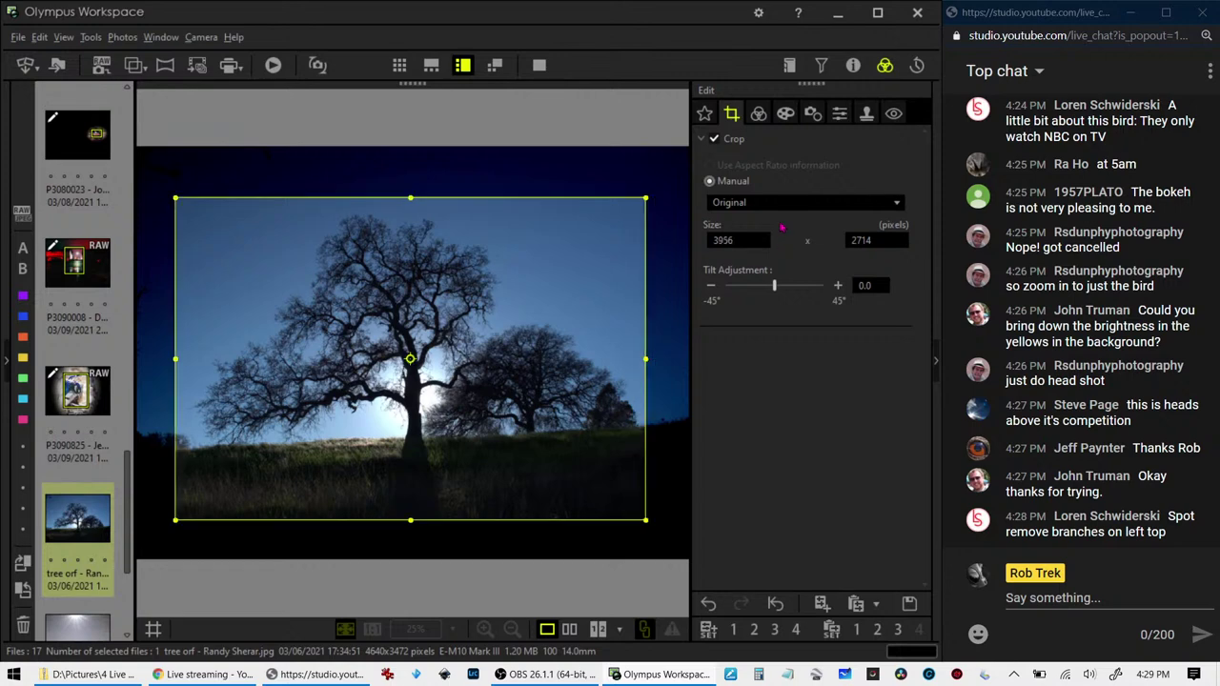
Lock the crop to 3:2 and frame 4051×2701 pixels around the two oak trees
click(782, 203)
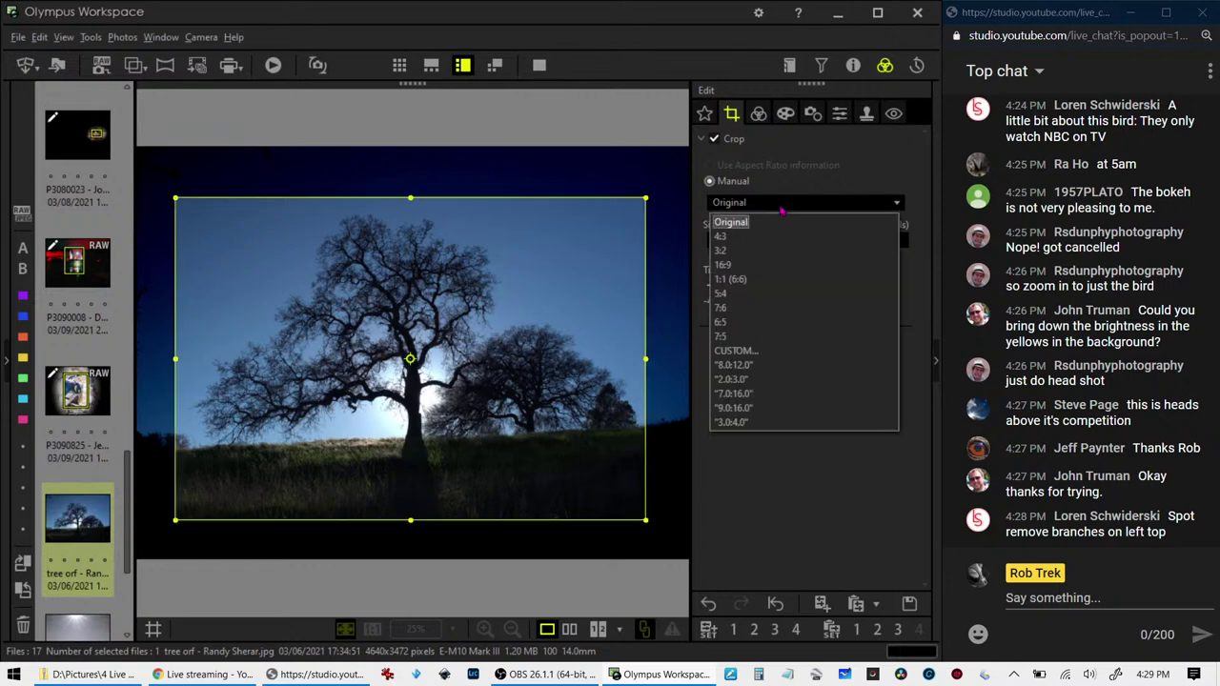
click(757, 252)
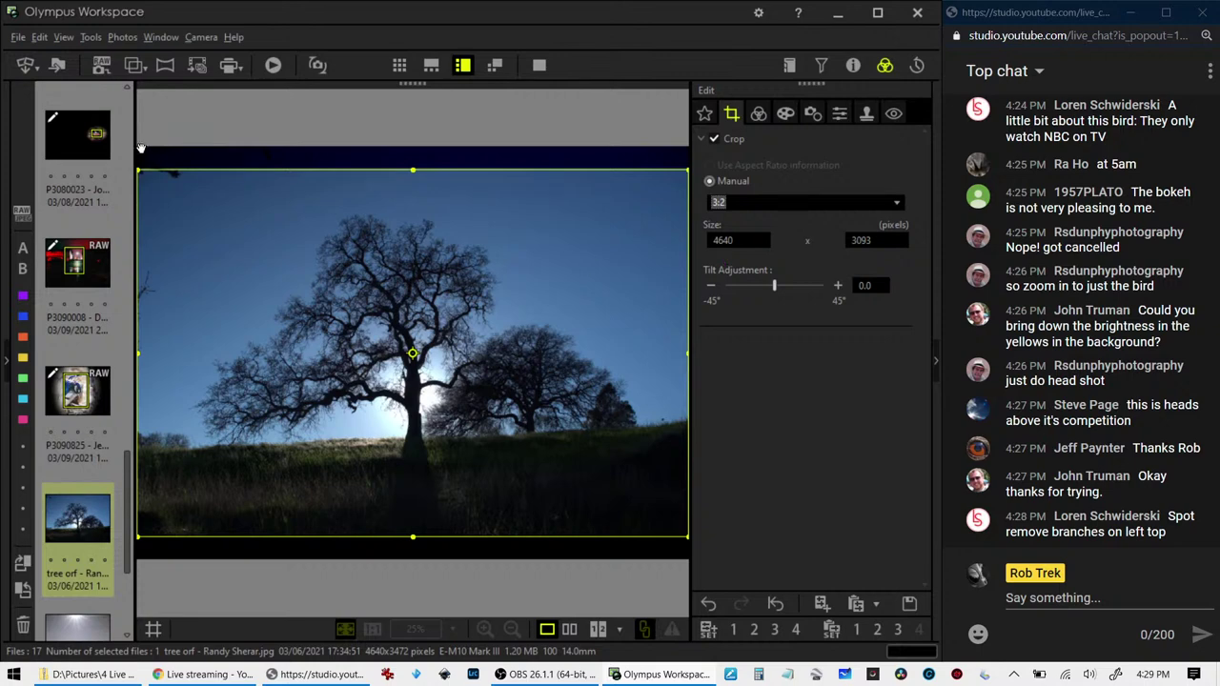
drag(138, 171, 207, 218)
drag(295, 308, 272, 286)
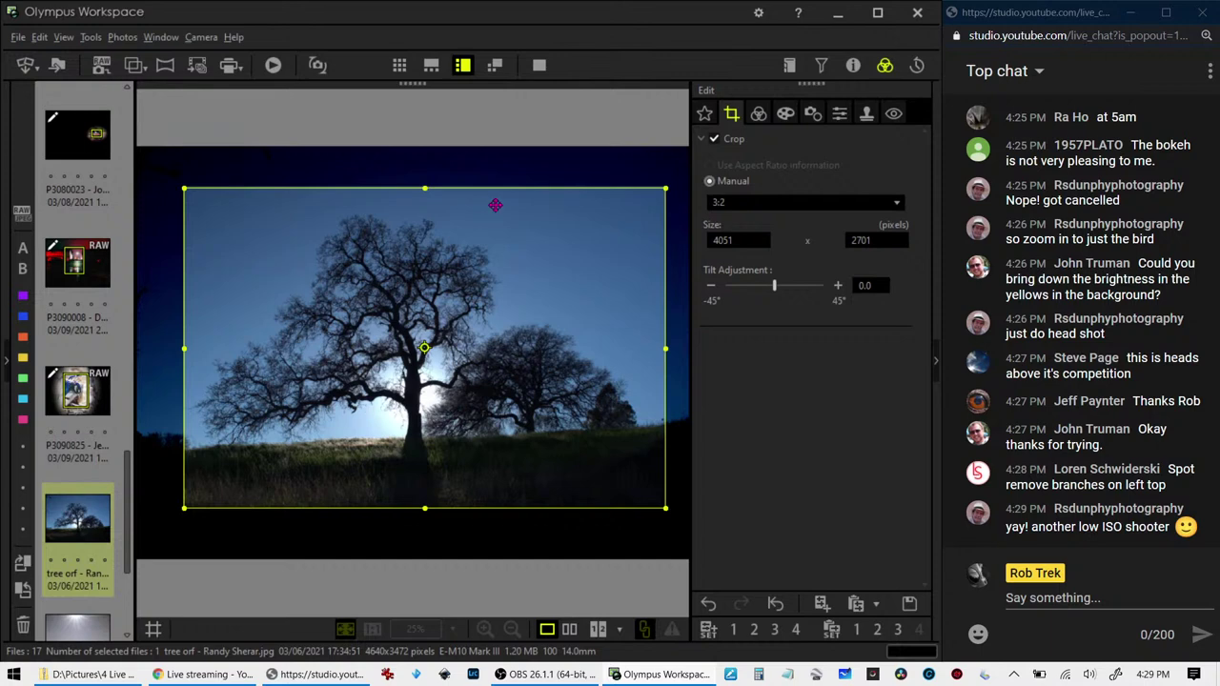
Apply the 3:2 crop and switch gradation to Manual for more detail
click(756, 115)
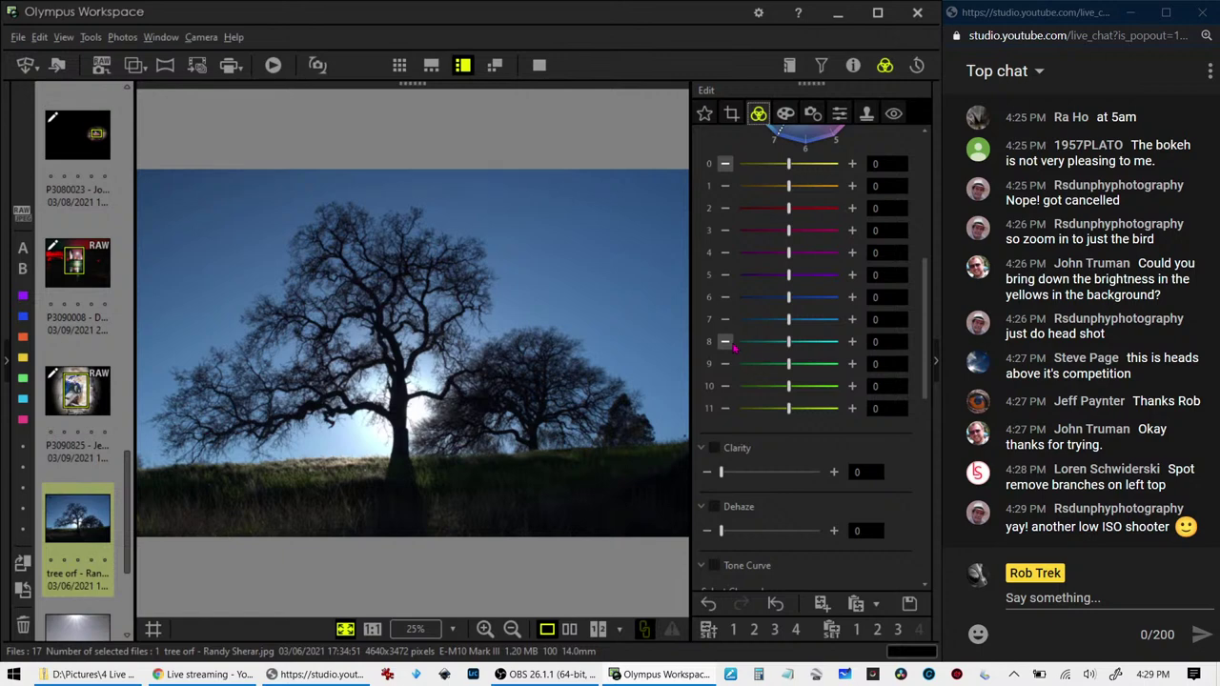
scroll(787, 514, down, 2)
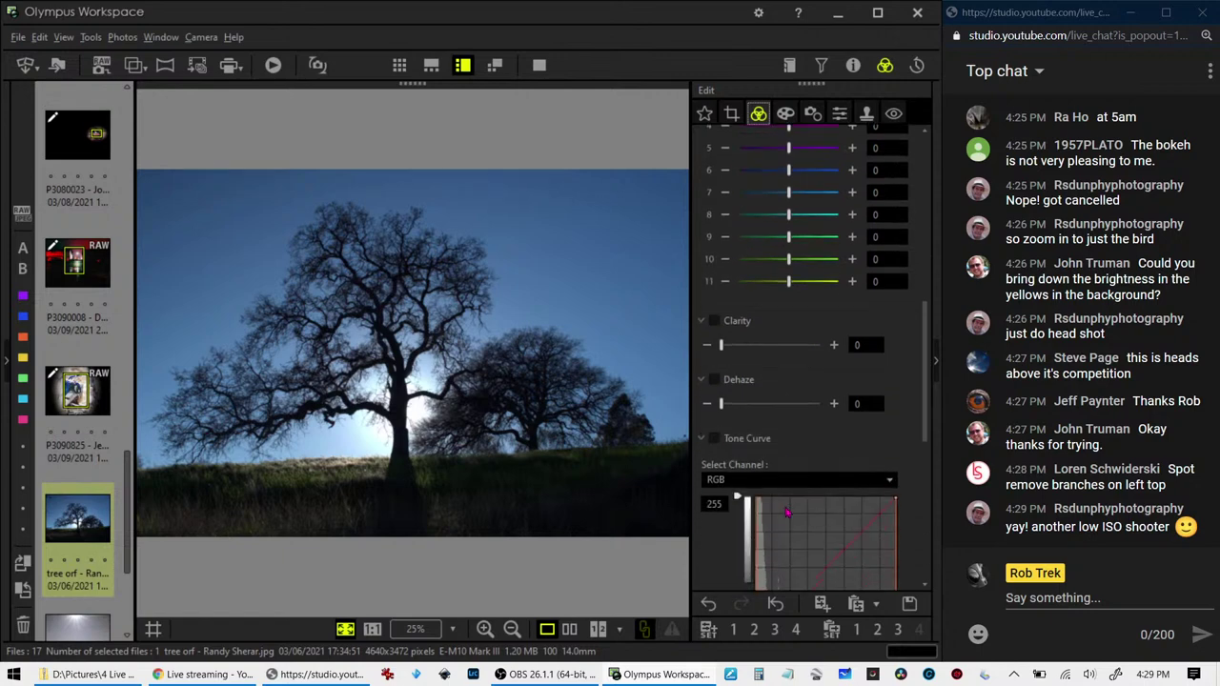
scroll(789, 511, down, 4)
scroll(791, 507, down, 2)
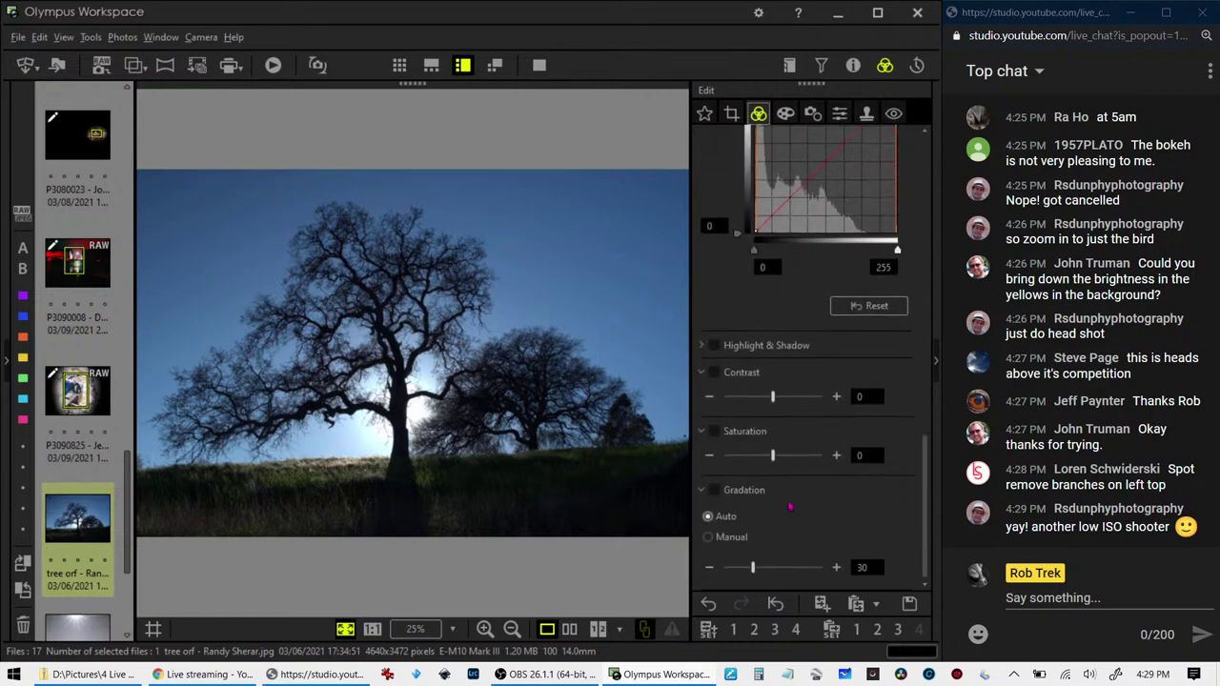
click(709, 537)
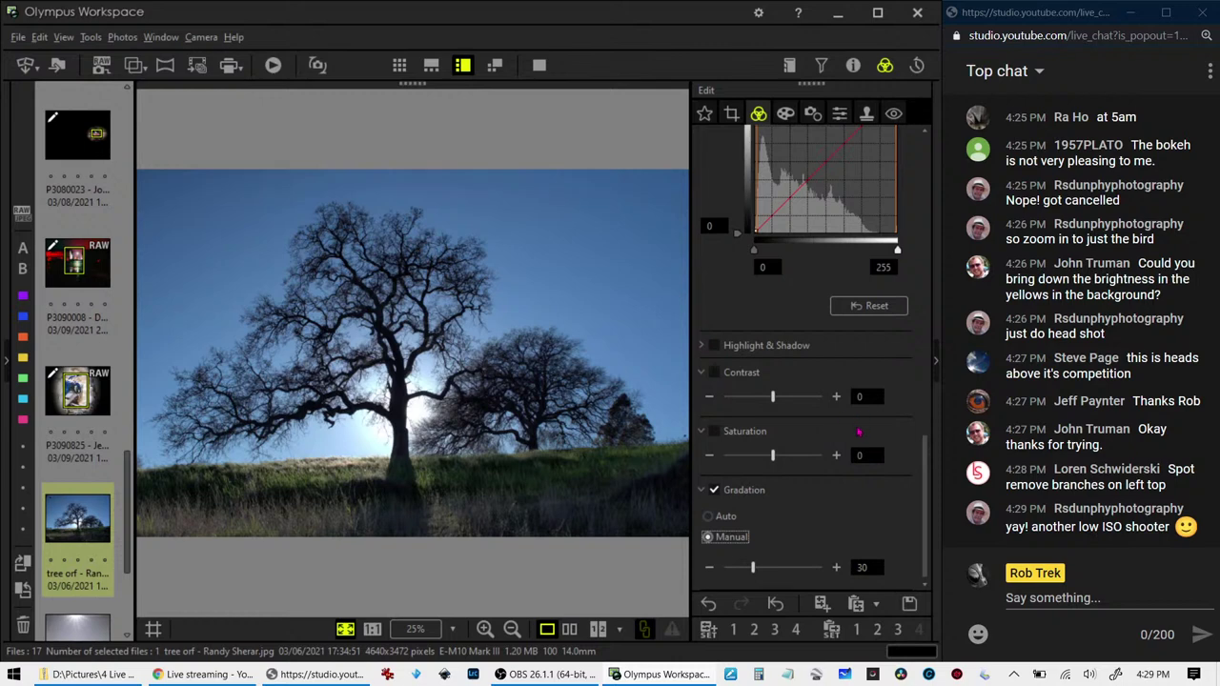
Warm the white balance with a 0.5 amber shift
scroll(859, 432, up, 3)
scroll(859, 420, up, 3)
scroll(858, 400, up, 3)
scroll(858, 382, up, 3)
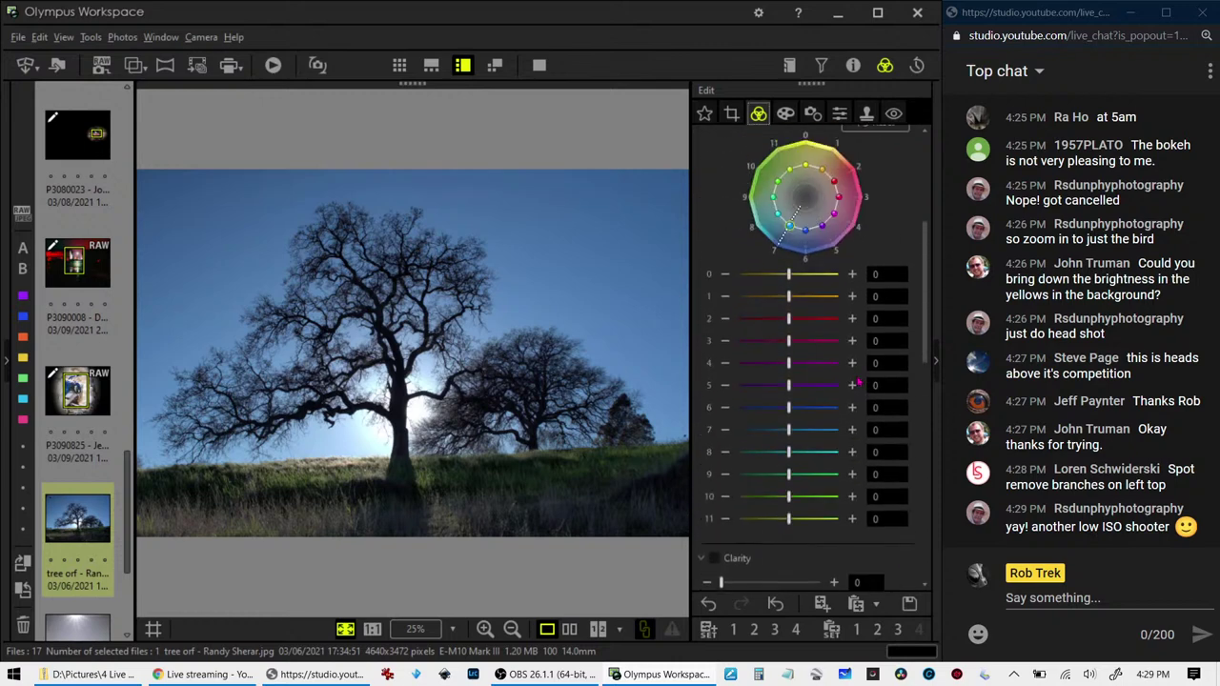
scroll(858, 383, up, 5)
click(702, 323)
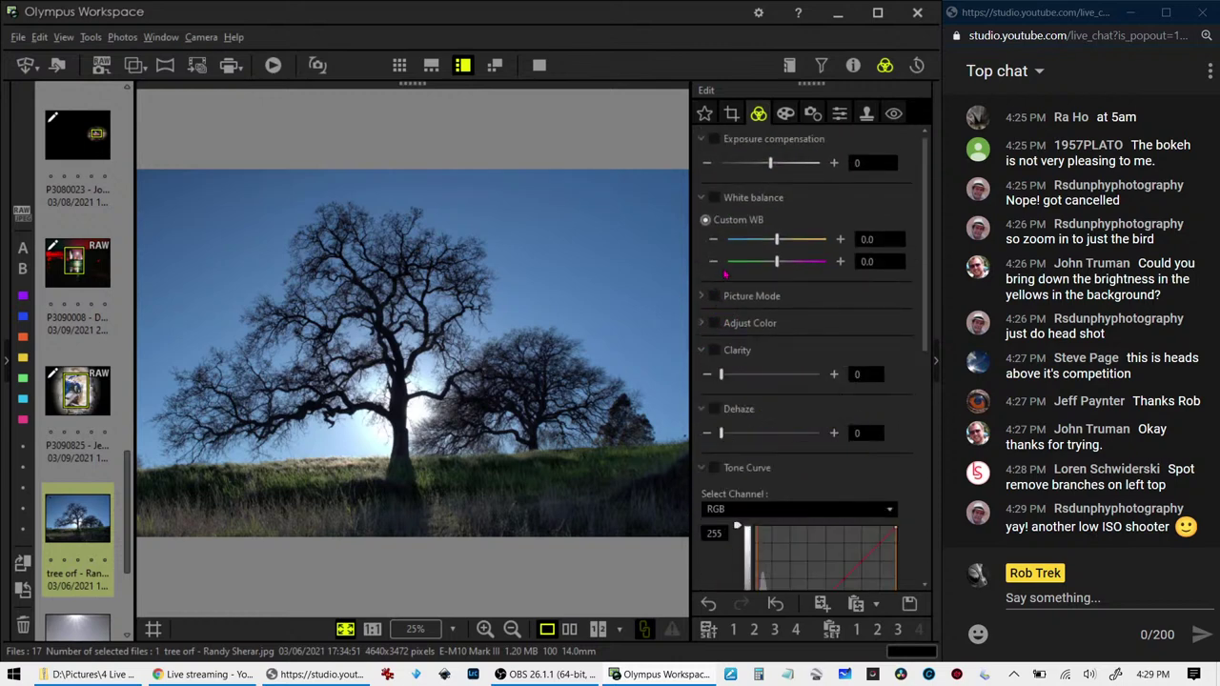
drag(778, 246, 782, 244)
click(840, 239)
scroll(791, 381, down, 2)
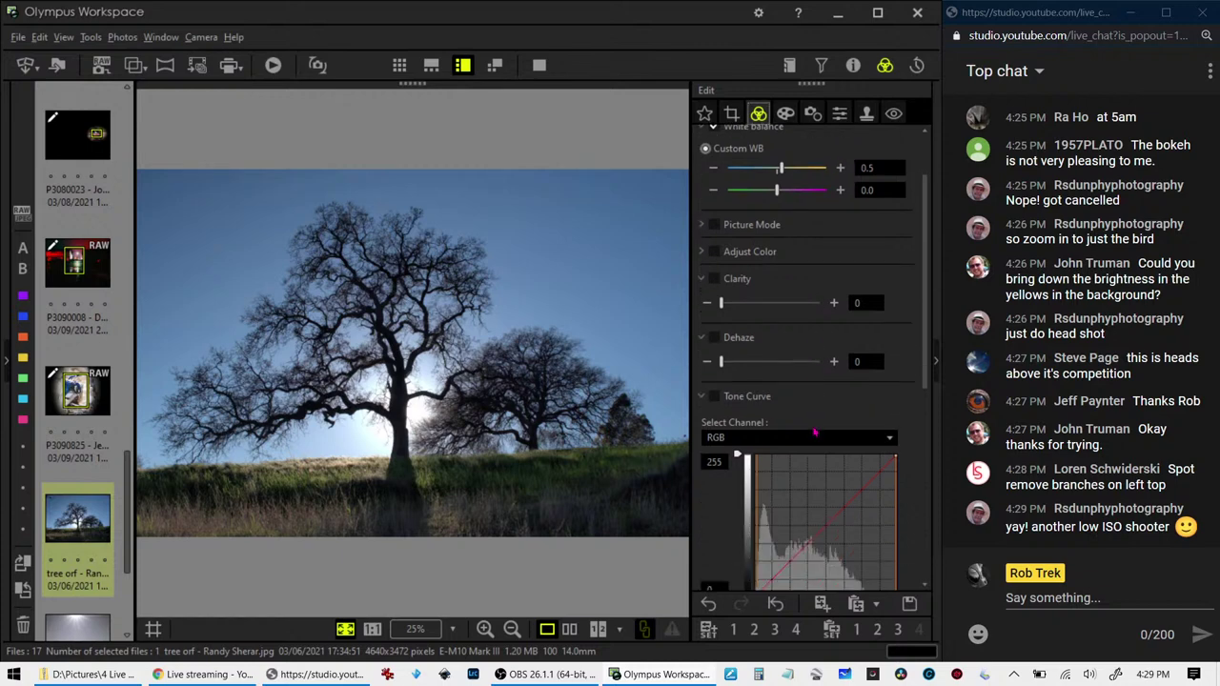
scroll(737, 474, down, 3)
scroll(737, 474, down, 3)
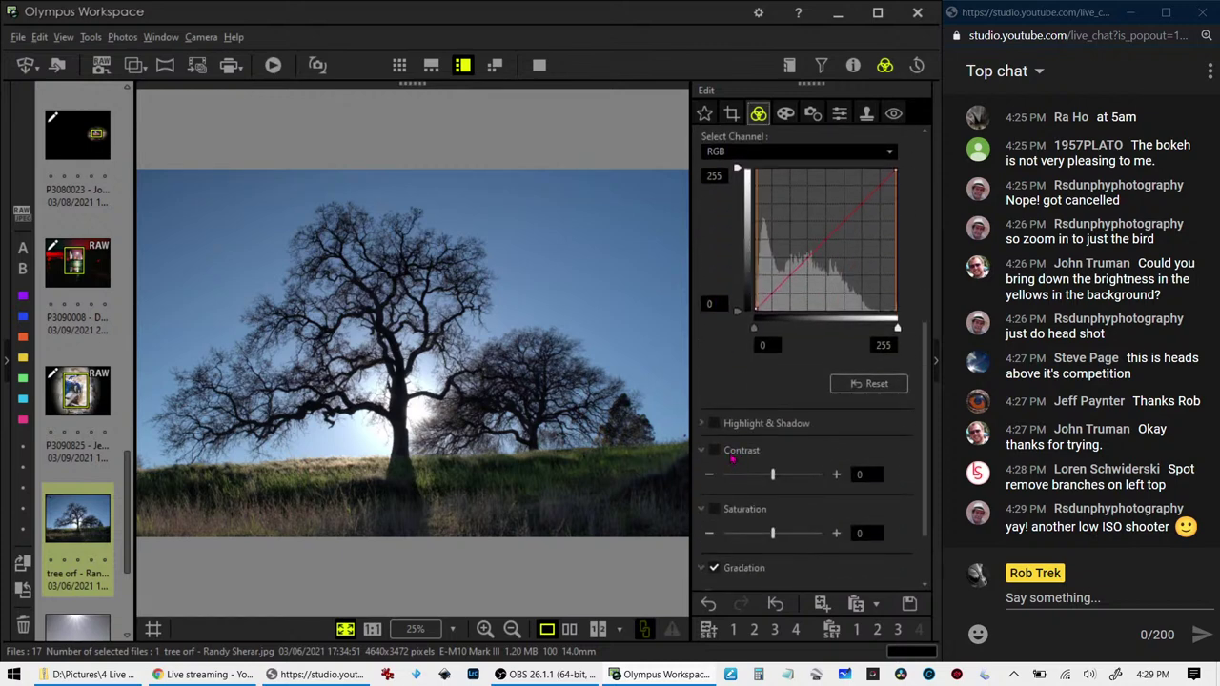
scroll(729, 444, down, 1)
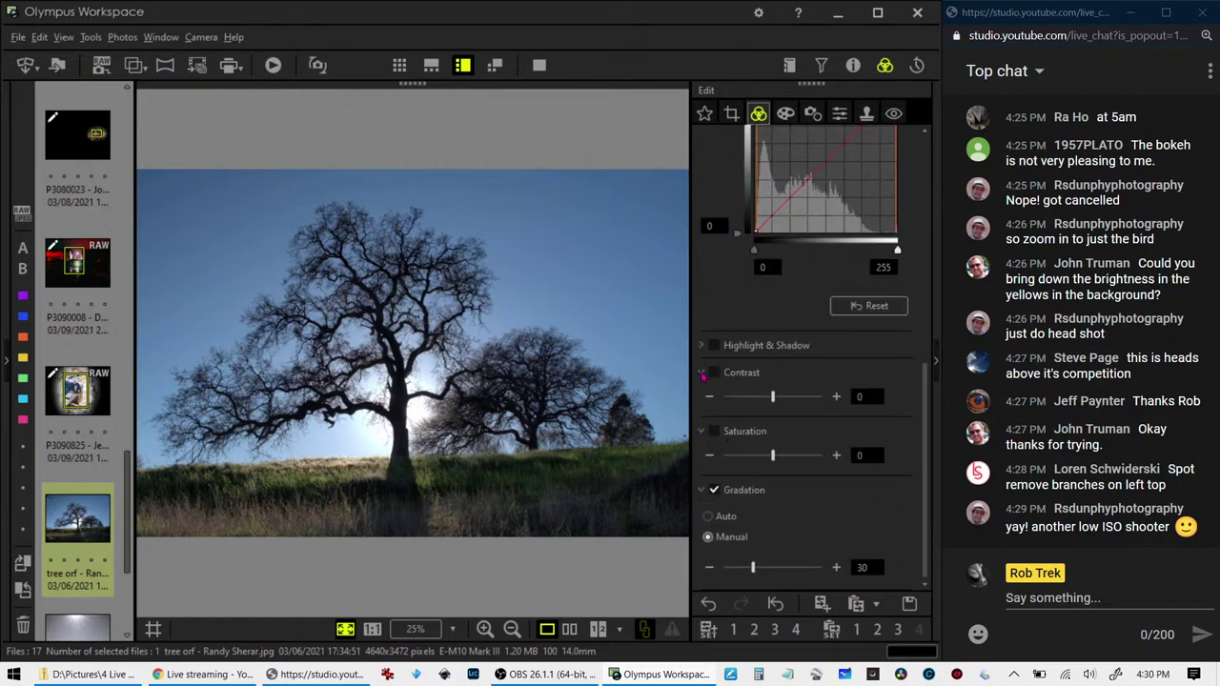
scroll(705, 372, up, 2)
scroll(707, 357, up, 3)
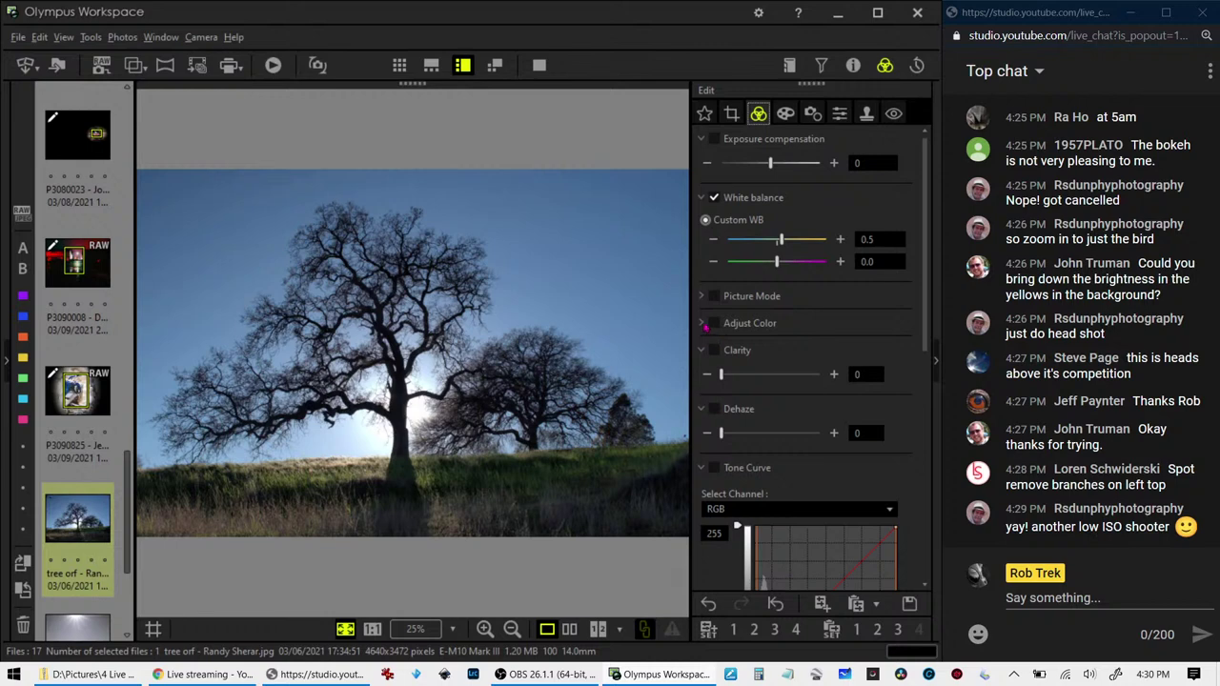
Brighten yellow-orange tones and raise saturation: orange to 7, reds slightly, greens to 6
click(705, 325)
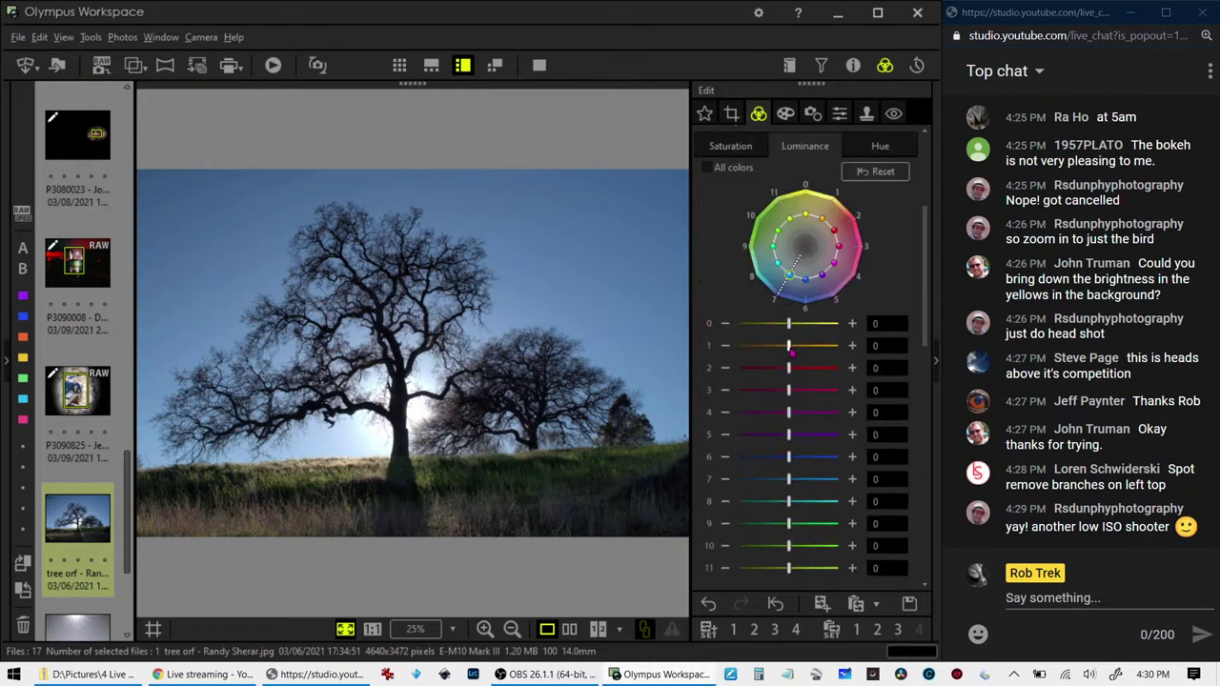
mouse_move(789, 346)
mouse_down()
mouse_move(838, 345)
mouse_move(794, 325)
mouse_move(824, 347)
mouse_move(808, 349)
mouse_up()
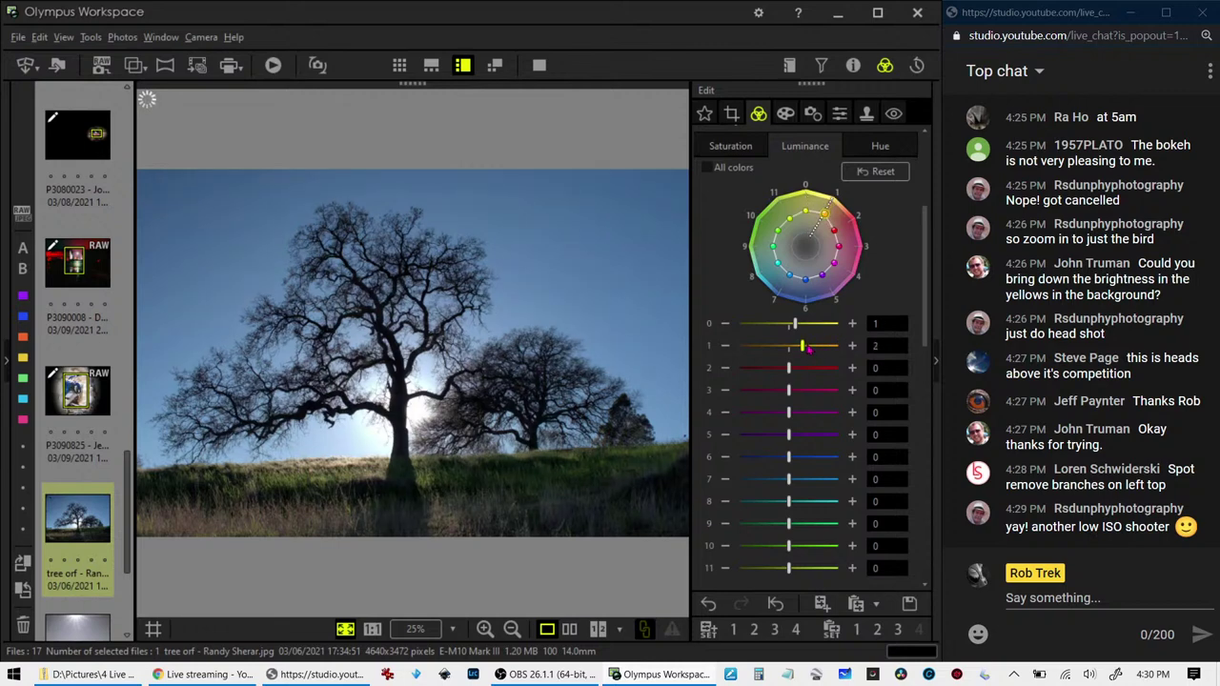
click(730, 146)
mouse_move(789, 346)
mouse_down()
mouse_move(839, 349)
mouse_move(824, 325)
mouse_up()
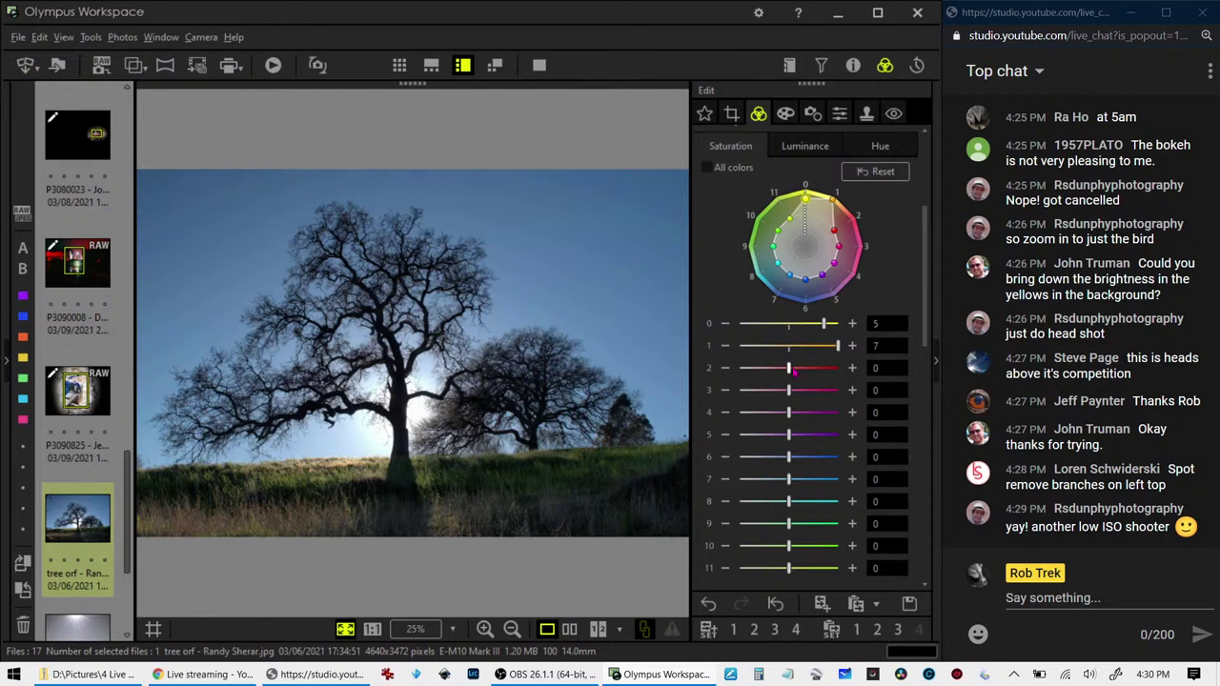
drag(791, 368, 825, 366)
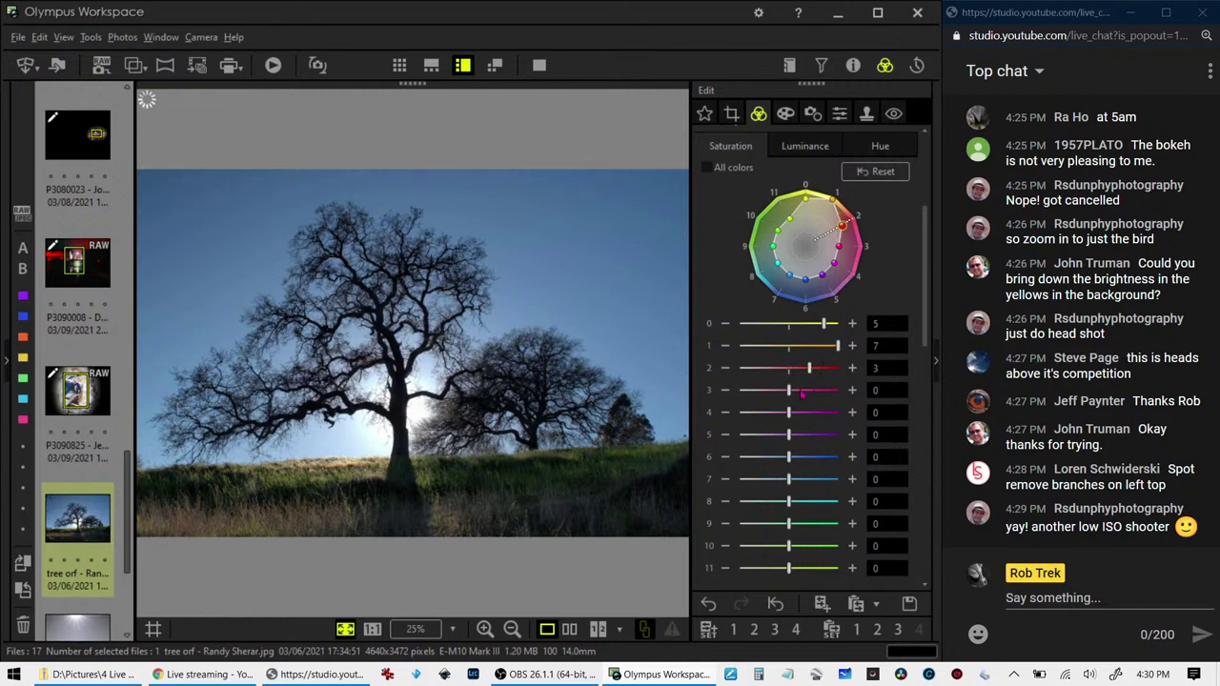
drag(818, 548, 832, 548)
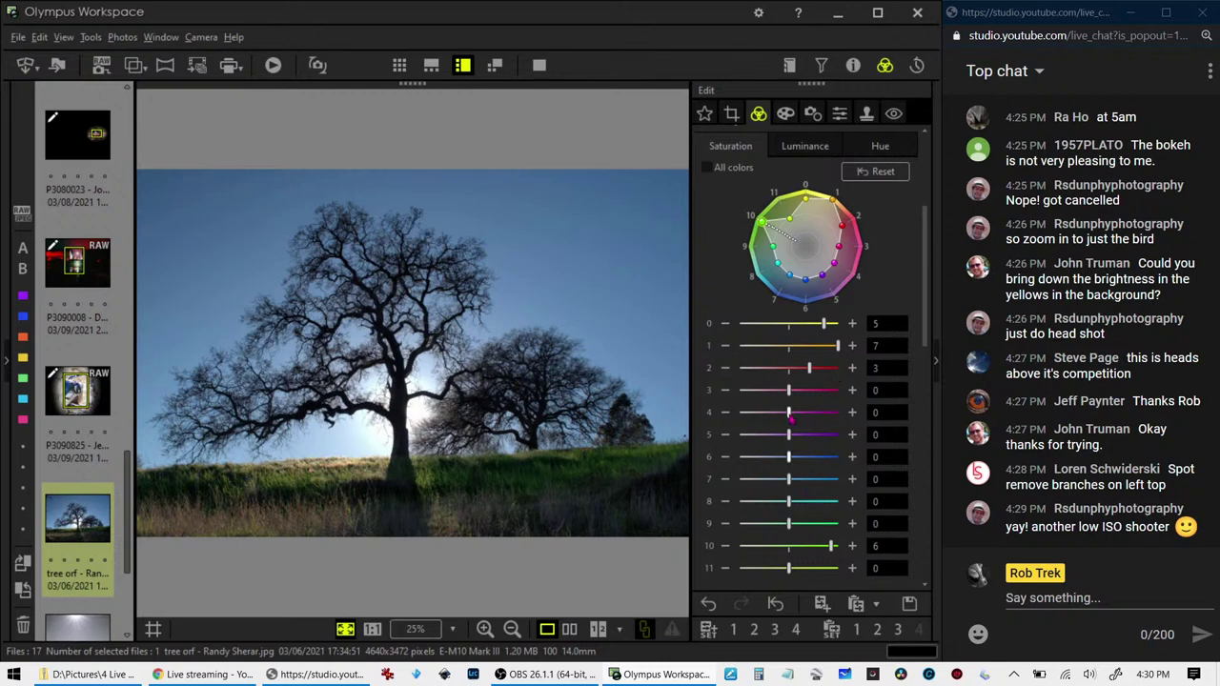
Shift the orange hue to 6, then review luminance and inspect the photo at 25%
click(879, 146)
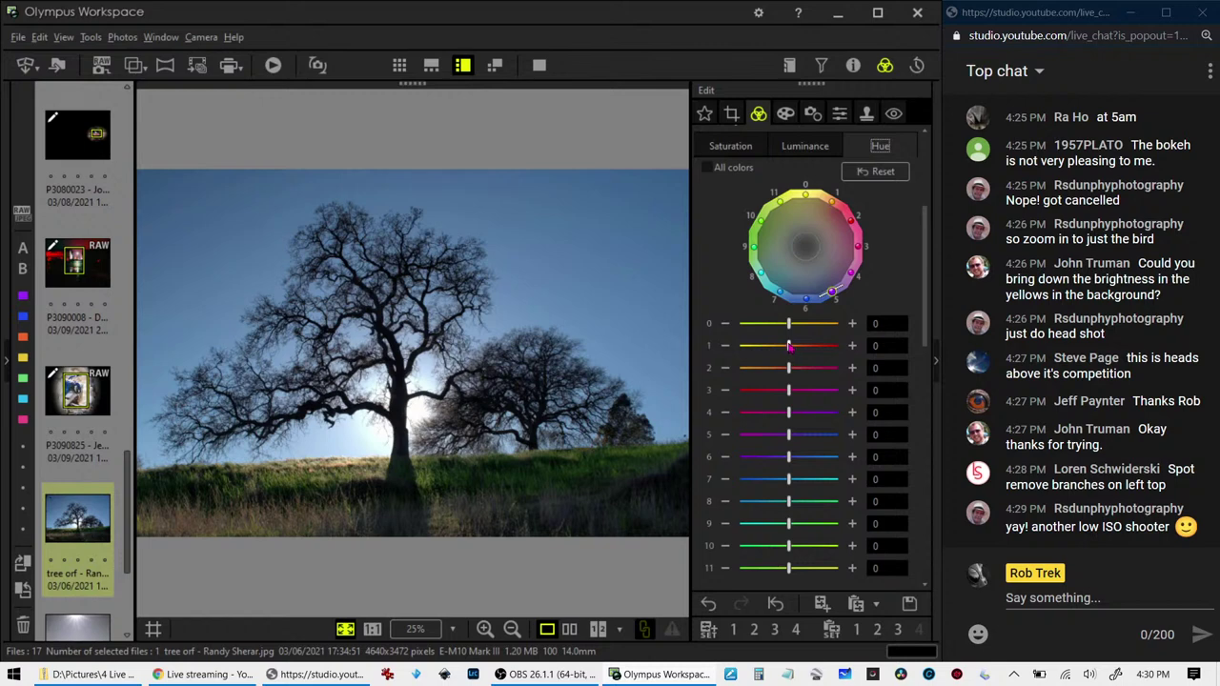
mouse_move(788, 345)
mouse_down()
mouse_move(812, 349)
mouse_move(821, 325)
mouse_move(835, 326)
mouse_up()
mouse_move(809, 346)
mouse_down()
mouse_move(831, 345)
mouse_move(838, 325)
mouse_move(837, 346)
mouse_up()
click(809, 147)
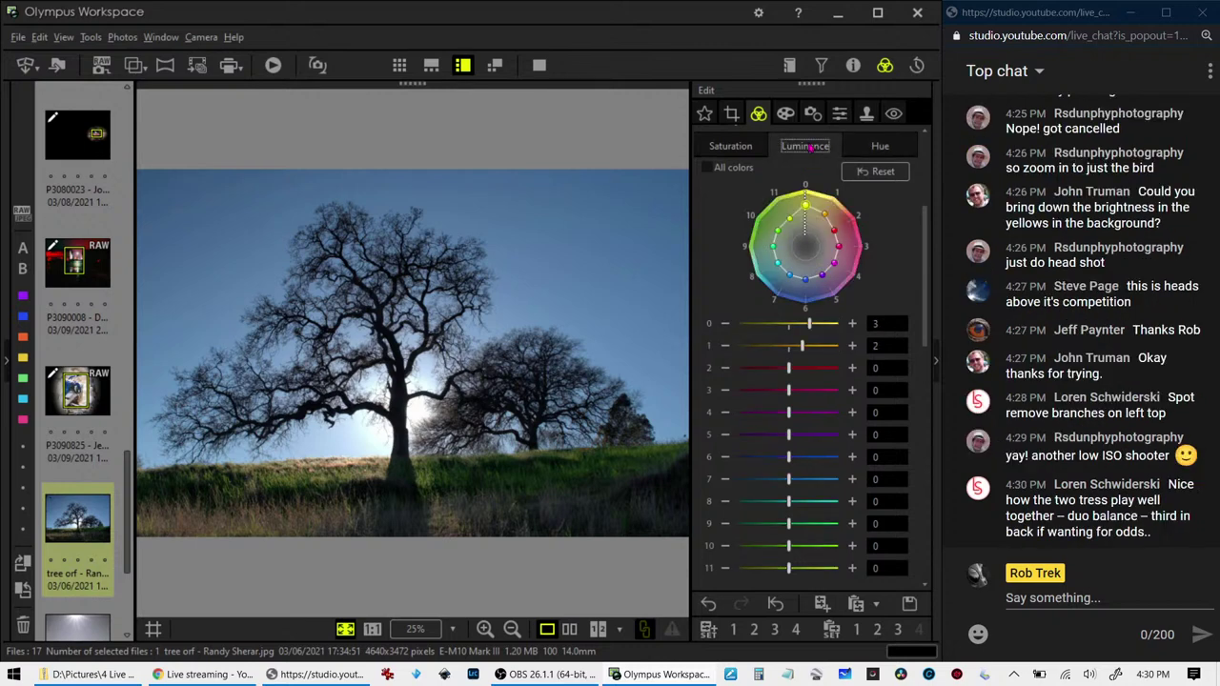
click(372, 229)
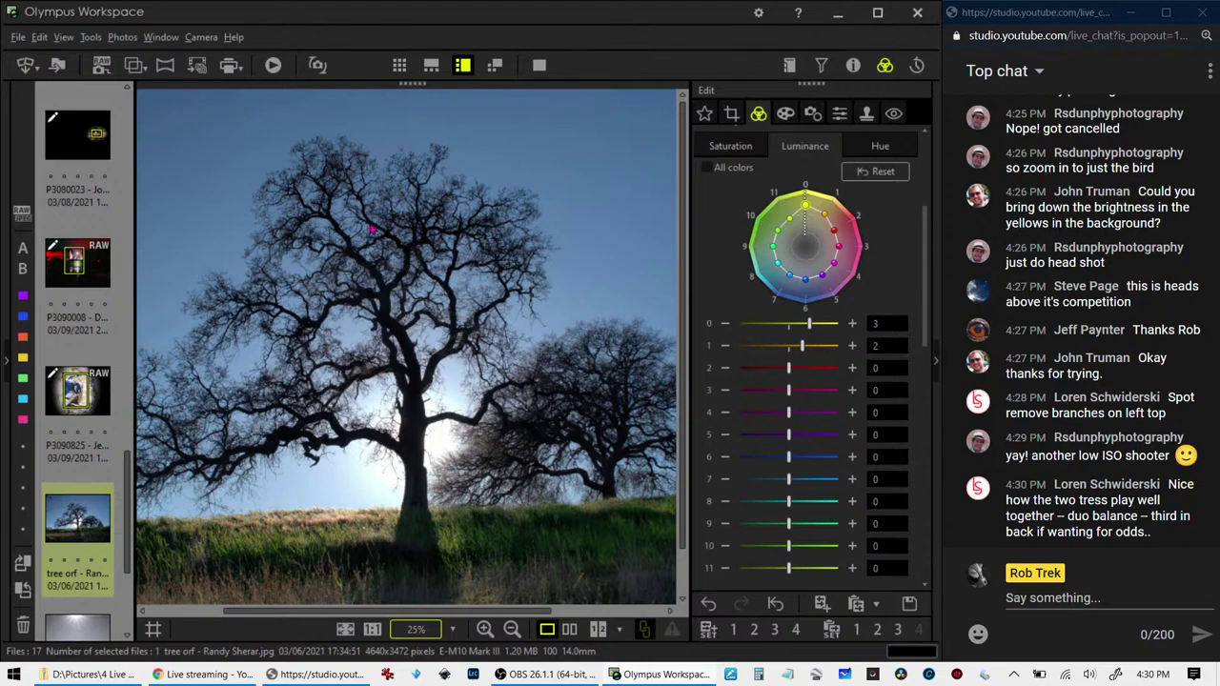
click(372, 229)
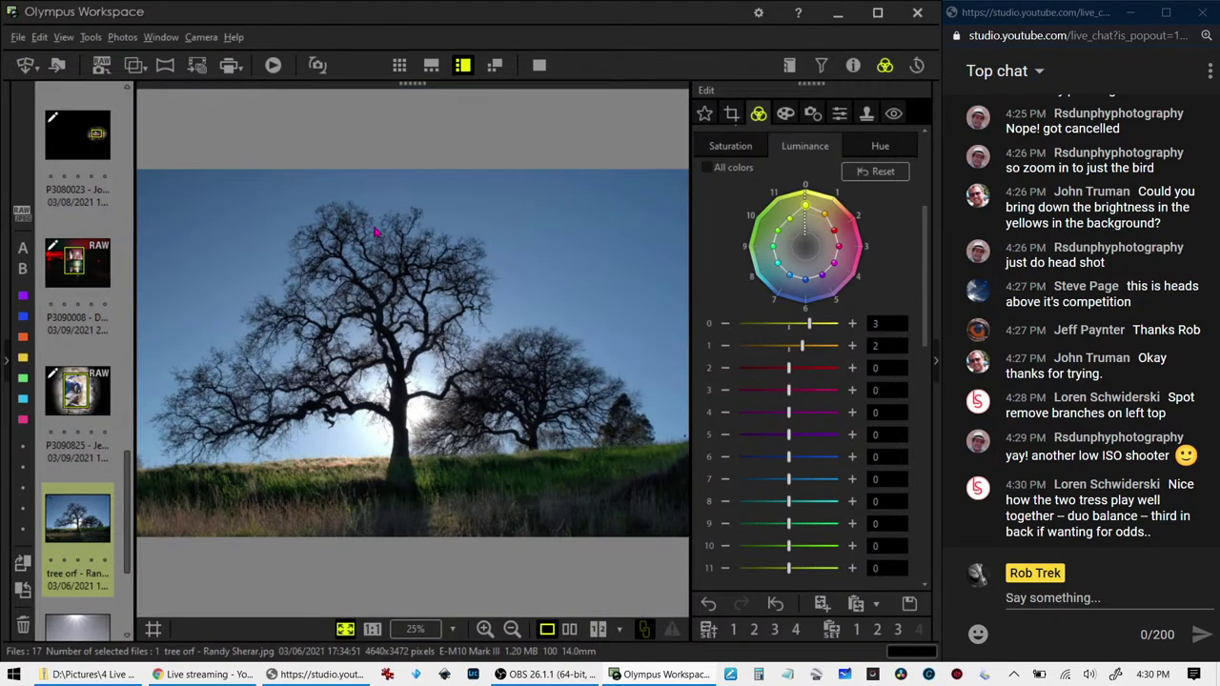
Try a portrait, then square 1:1 crop with the top edge lowered, and preview it
click(731, 114)
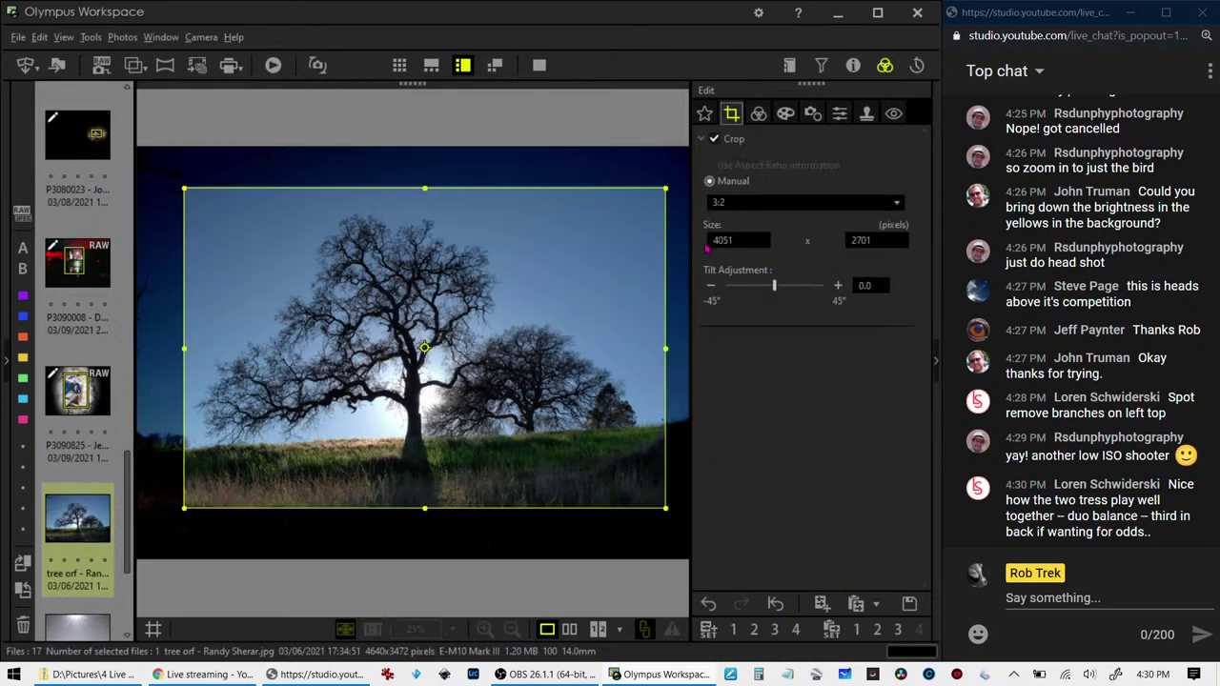
click(429, 351)
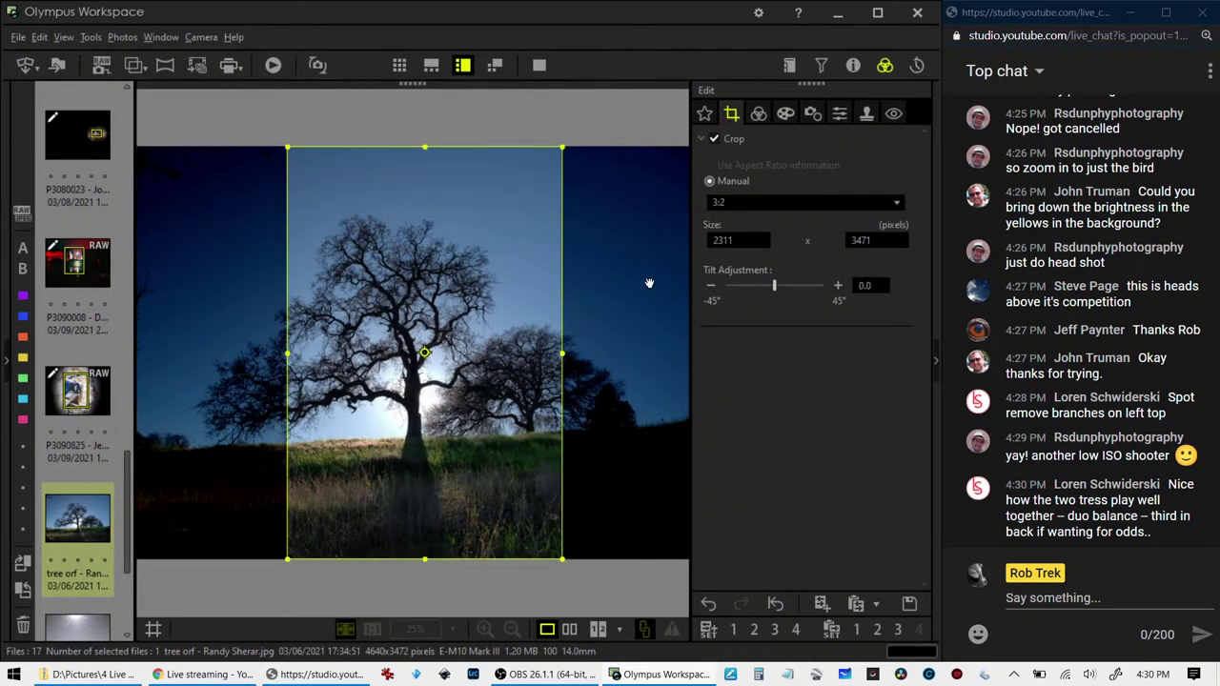
click(773, 204)
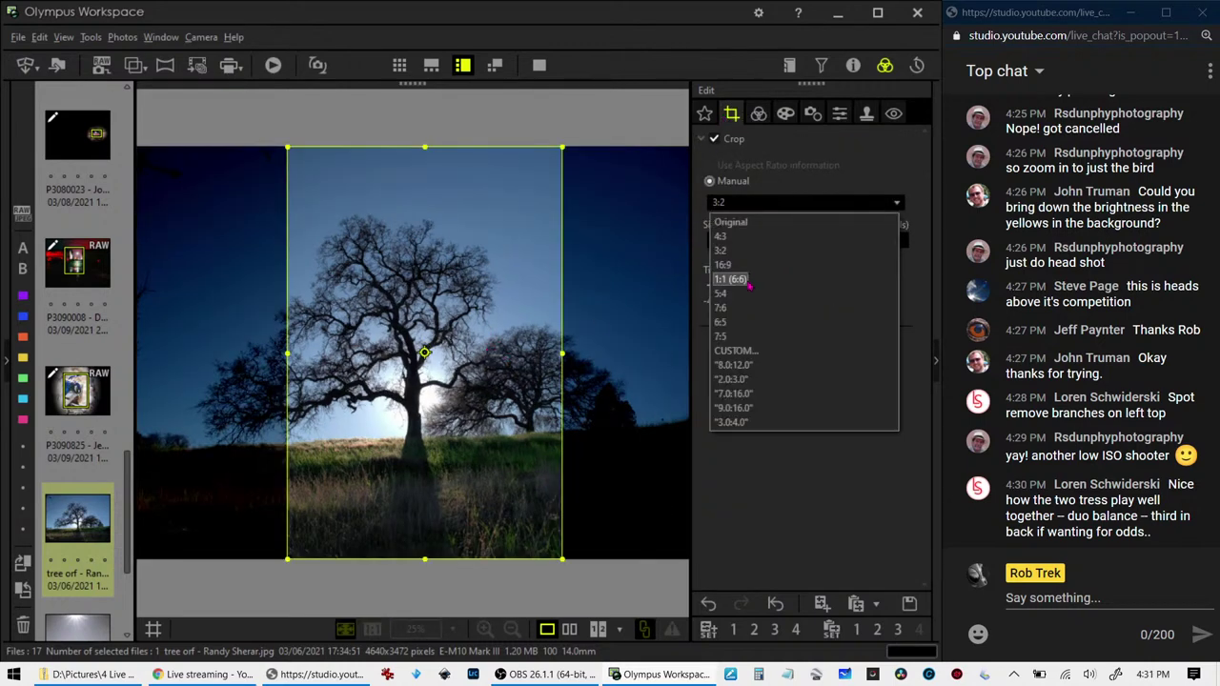
click(732, 278)
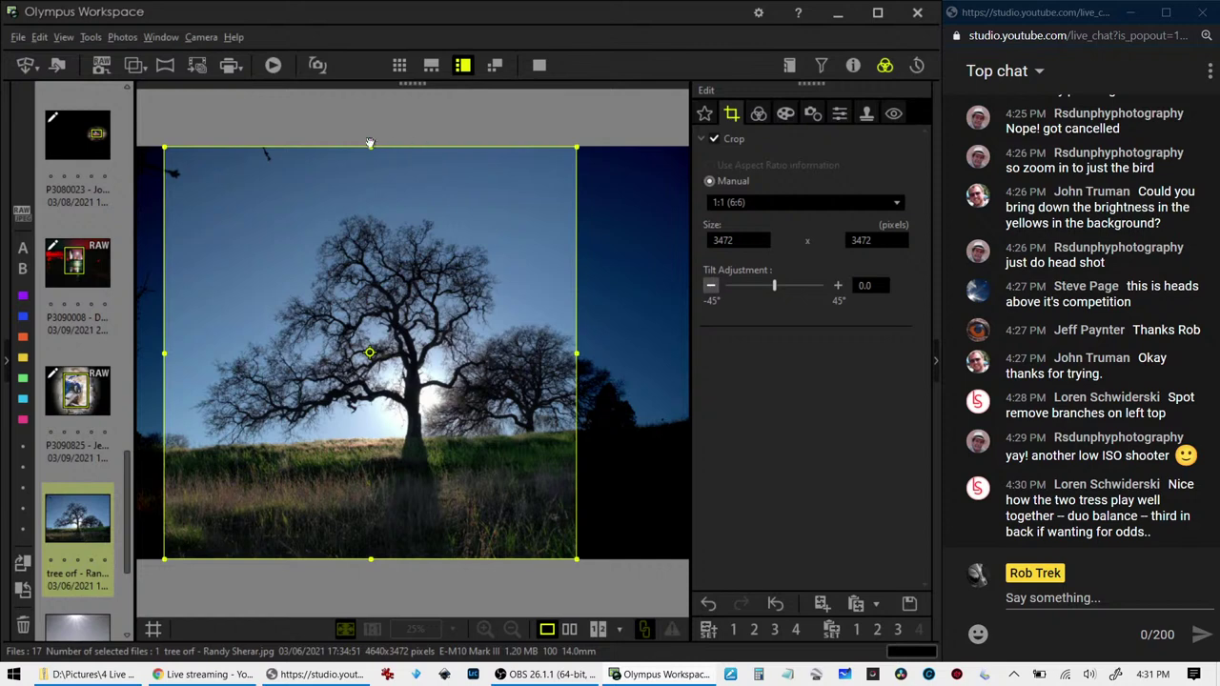
drag(371, 147, 387, 196)
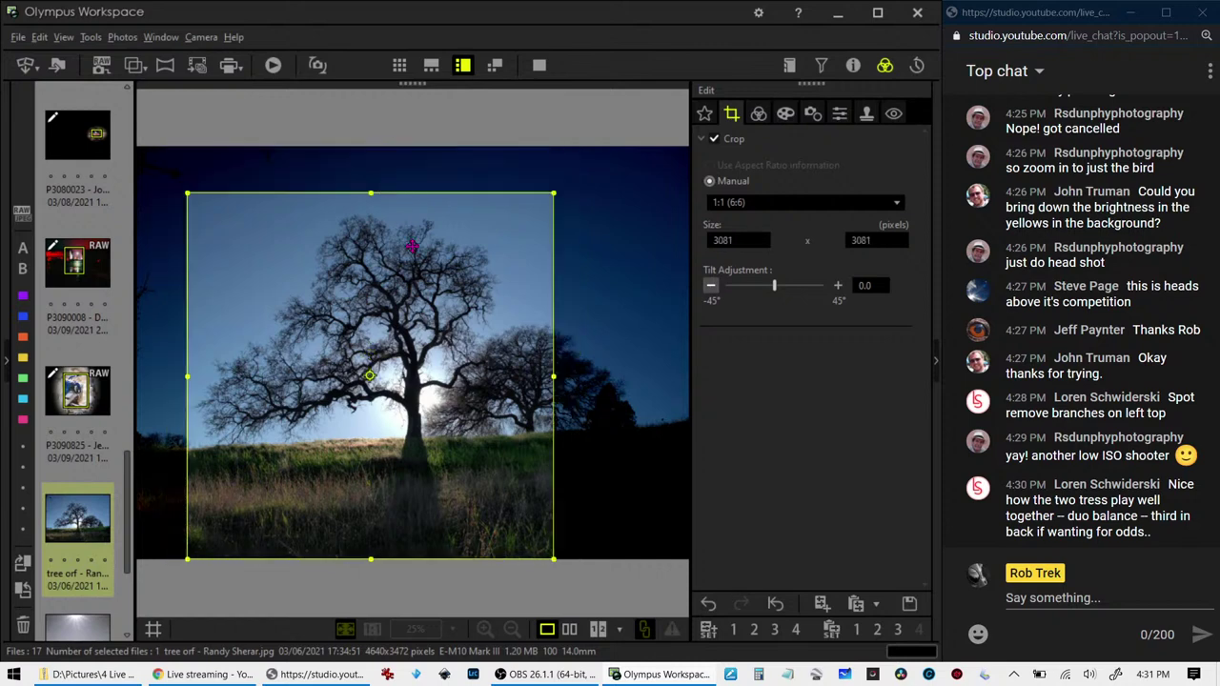
click(759, 115)
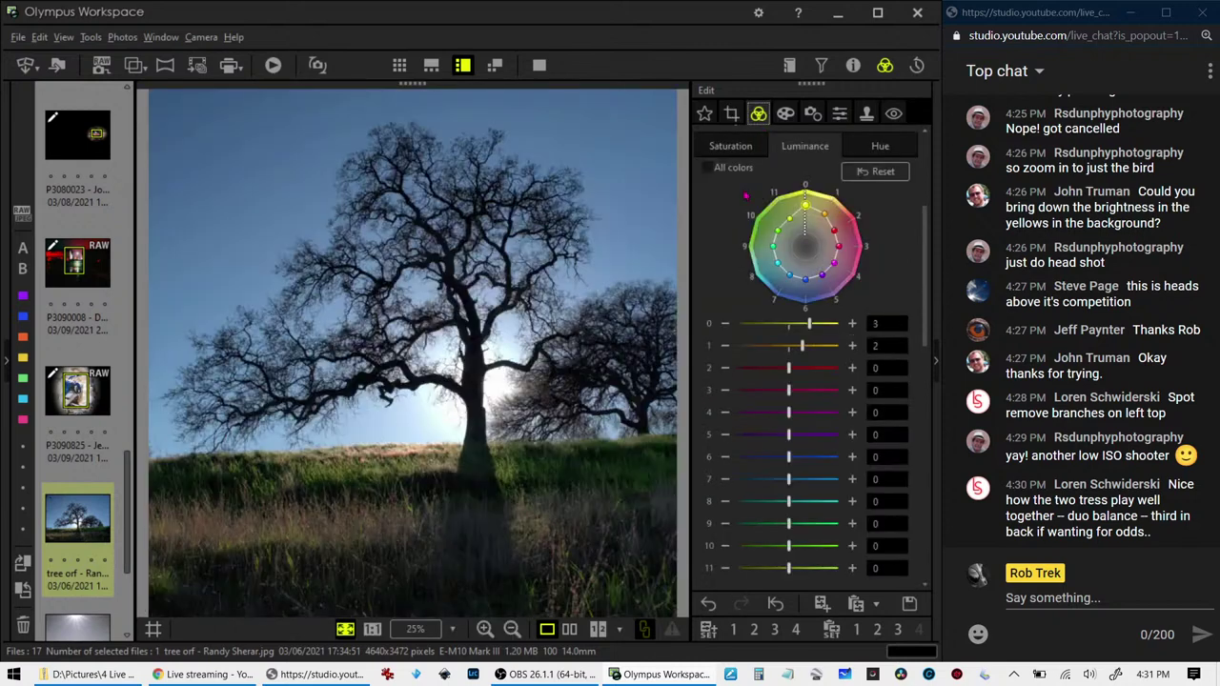
Try 3:2, then a 4:3 portrait crop shortened from the top and centred on the main tree
click(733, 114)
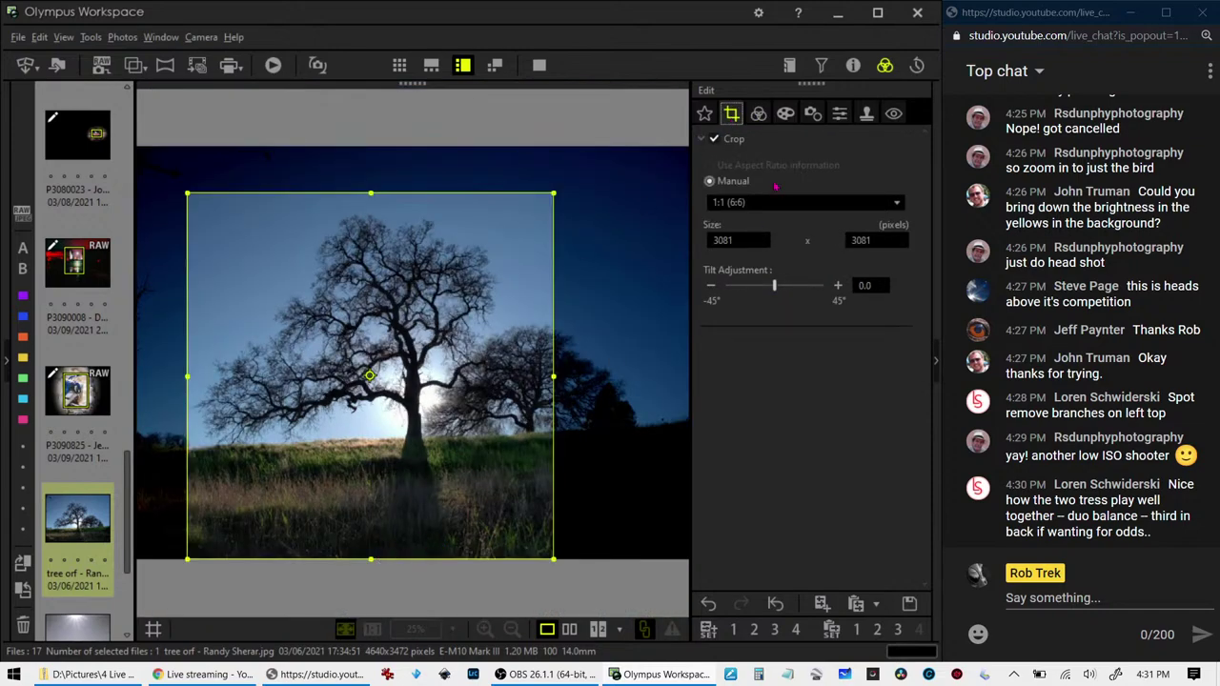
click(749, 205)
click(745, 254)
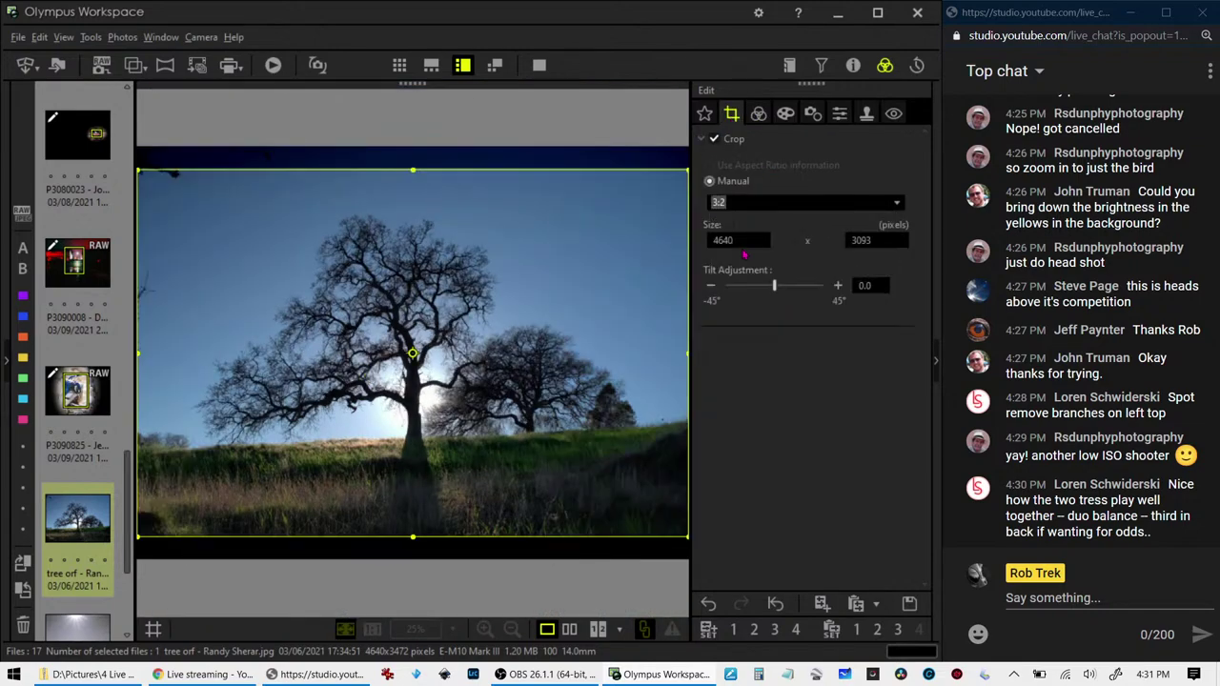
click(753, 198)
click(734, 239)
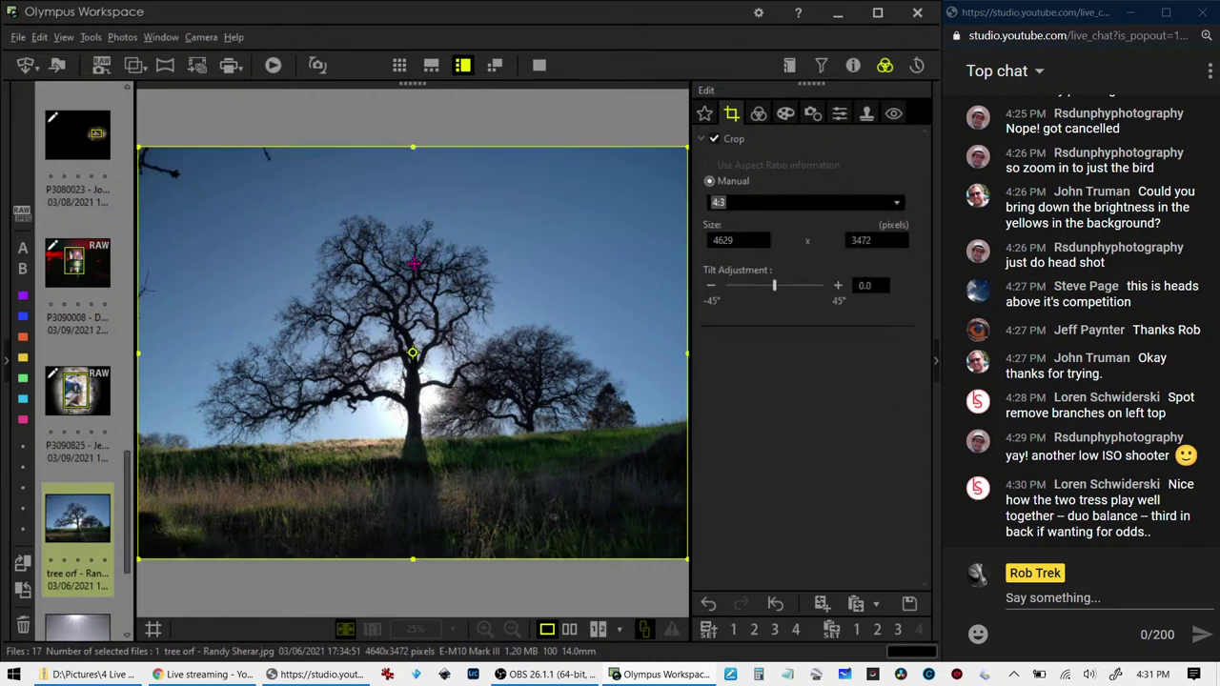
click(412, 352)
drag(414, 148, 413, 185)
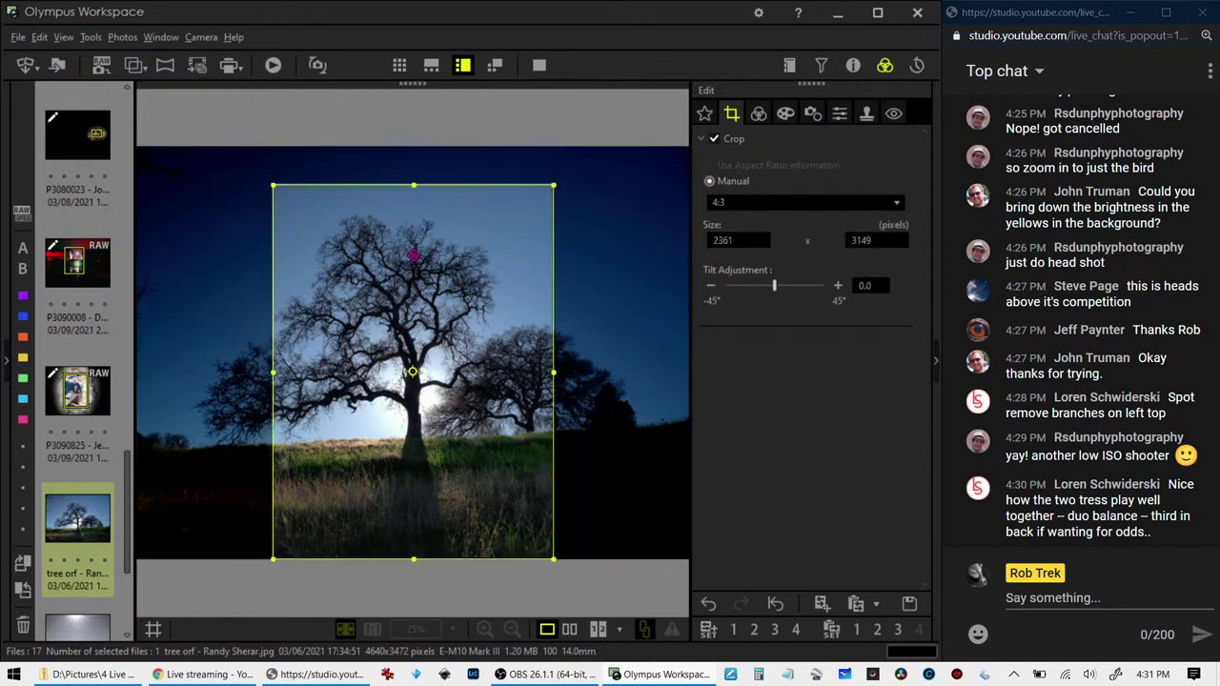
drag(356, 265, 325, 264)
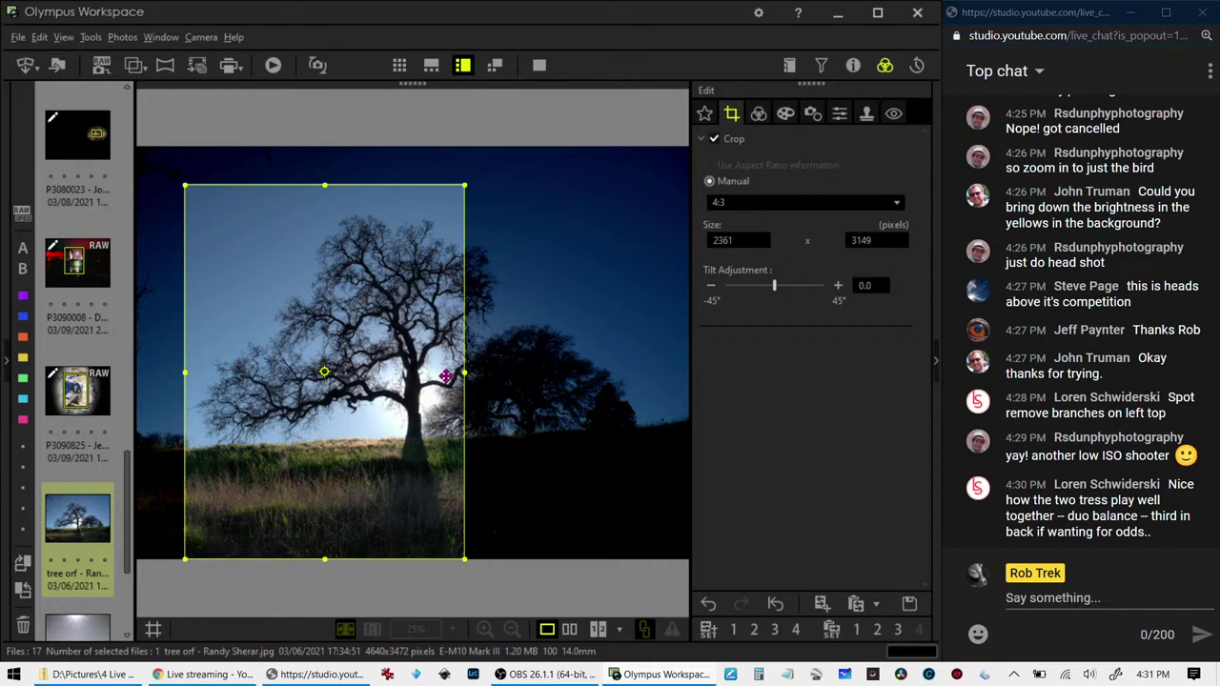
Set a landscape 3:2 crop tightened around both trees and apply it
click(324, 372)
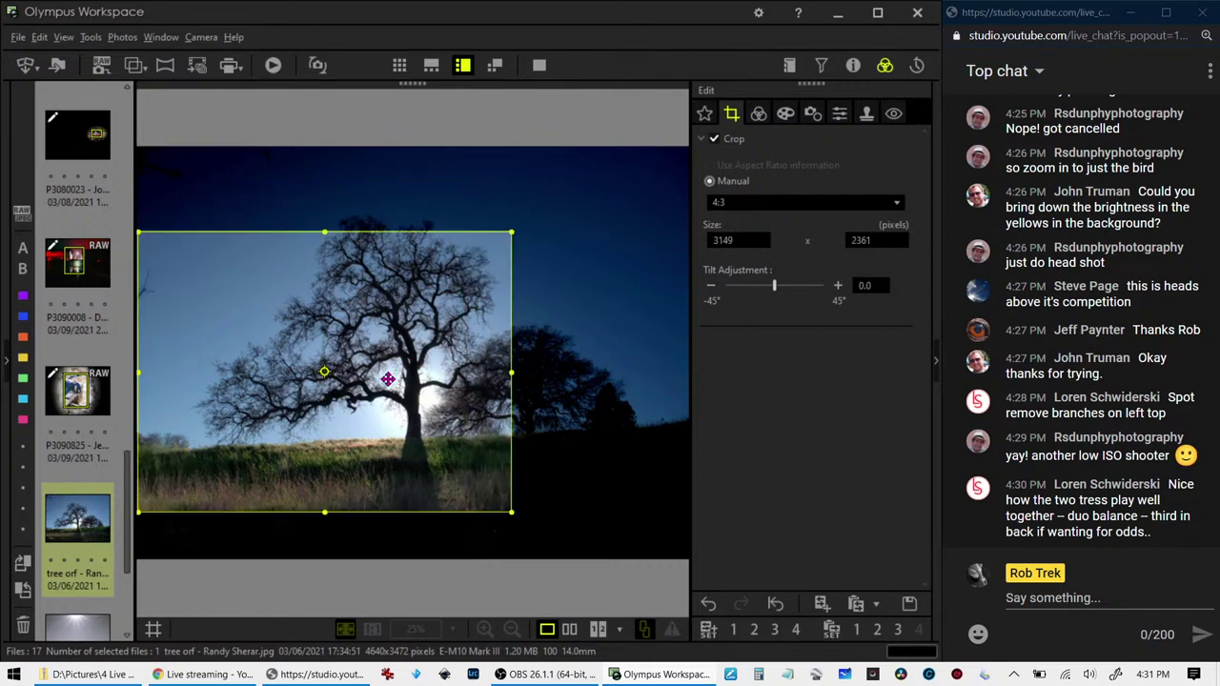
drag(420, 369, 496, 329)
click(778, 203)
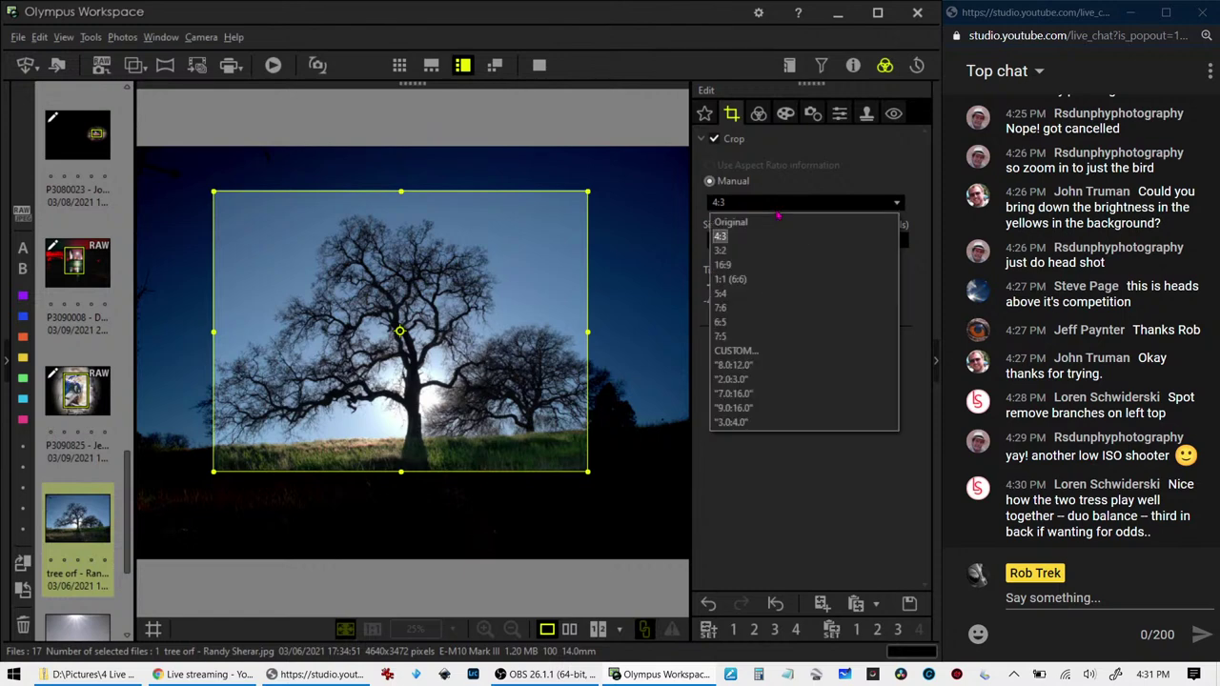
click(721, 250)
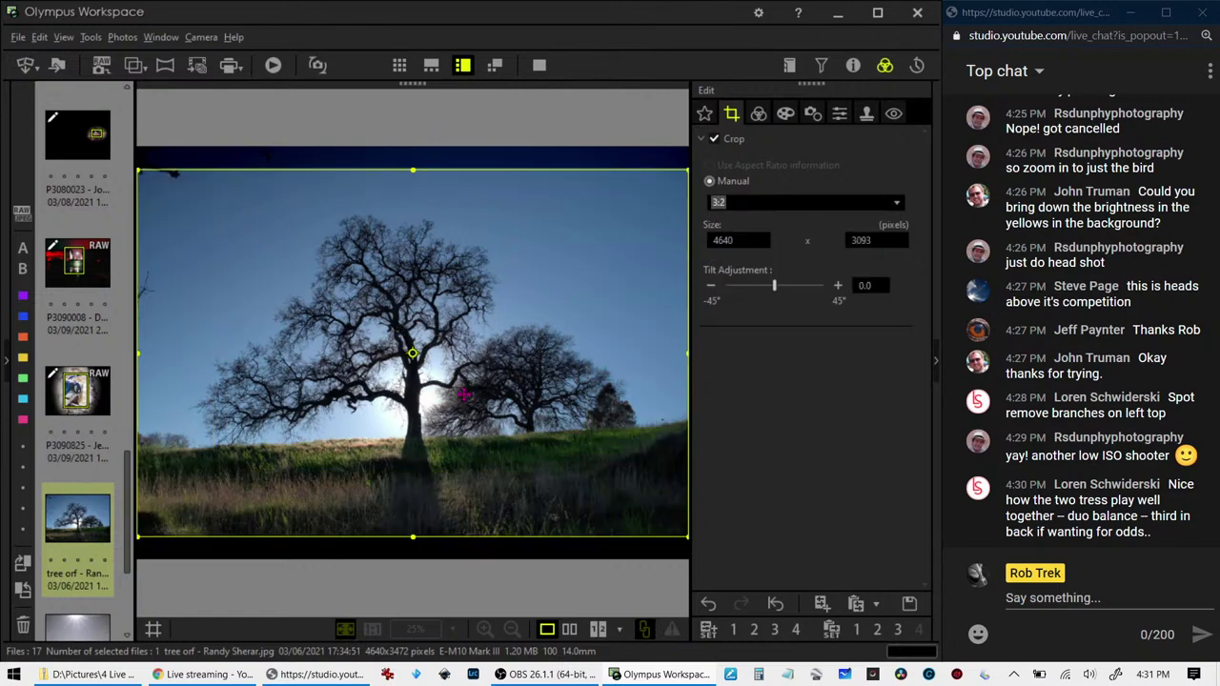
drag(139, 538, 198, 505)
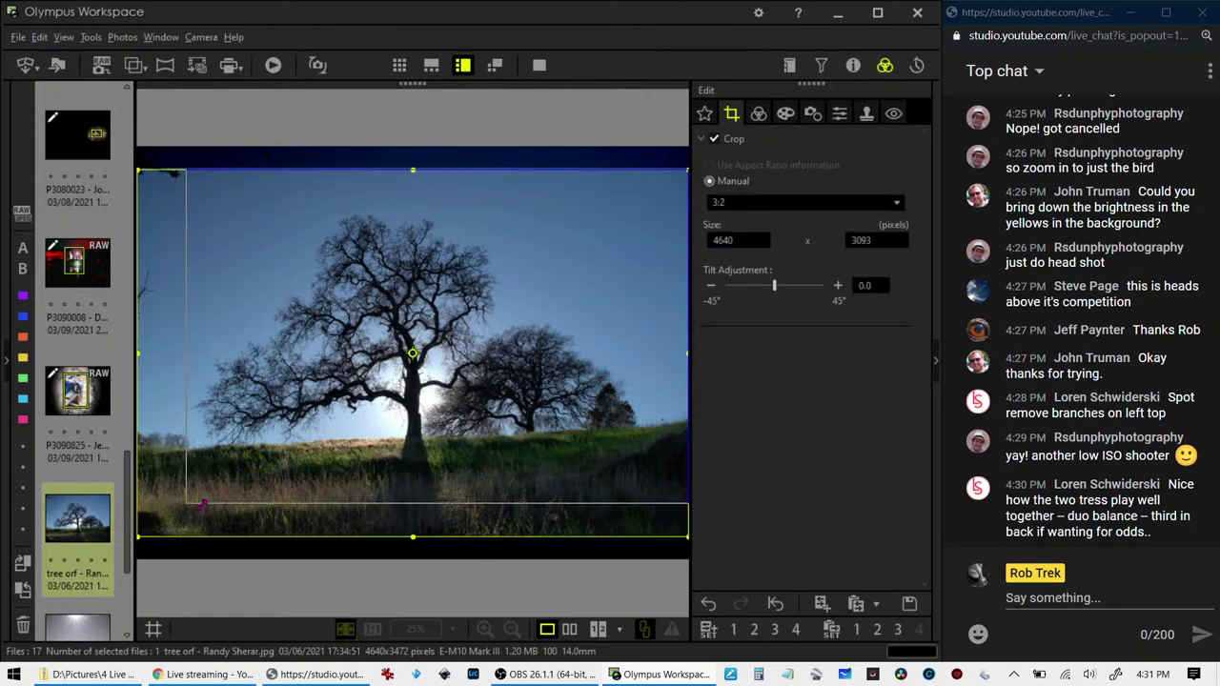
drag(350, 417, 351, 435)
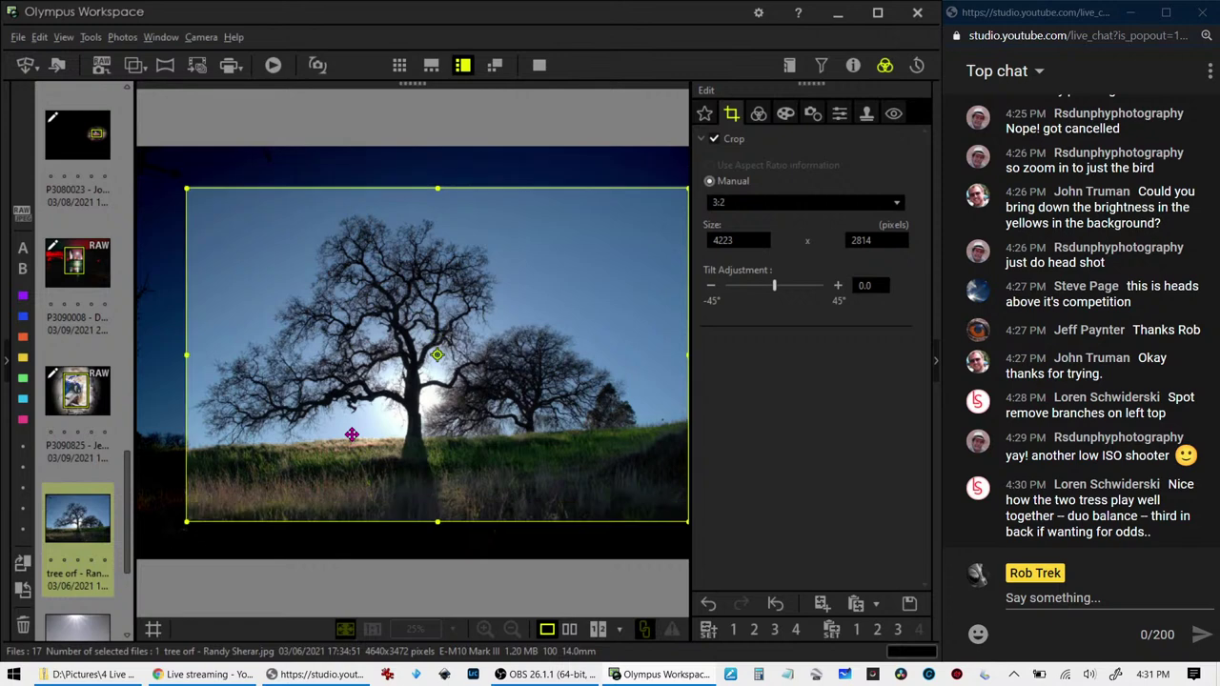
drag(687, 354, 628, 358)
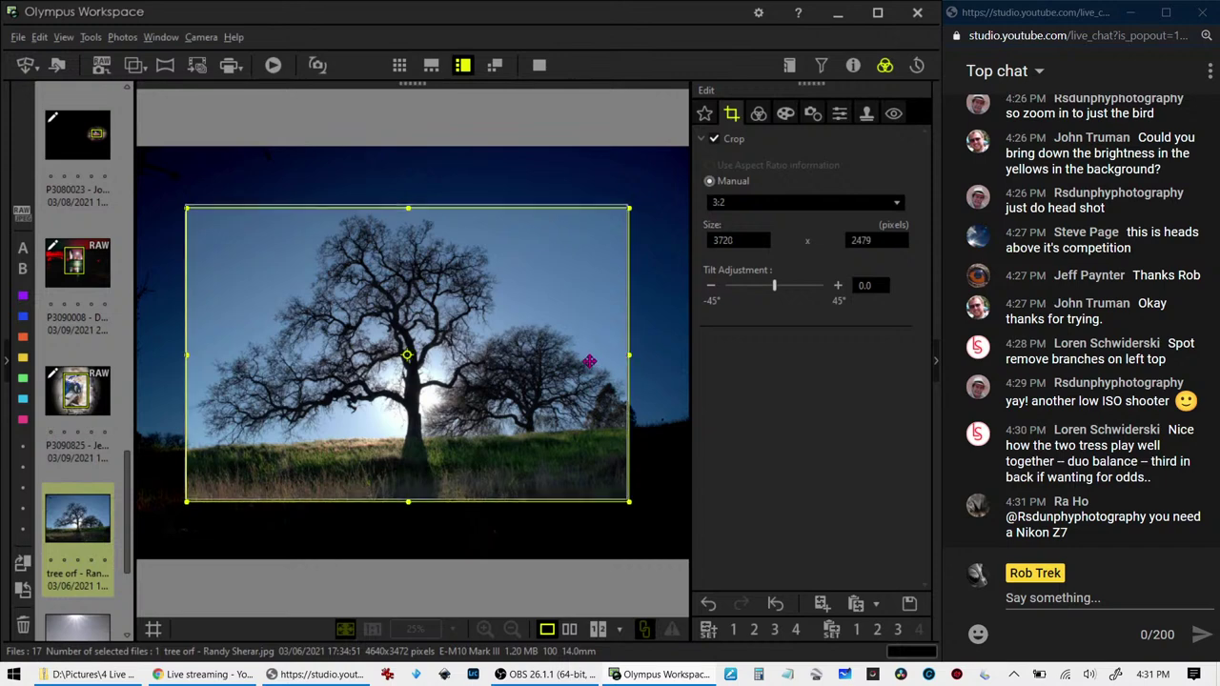
click(758, 114)
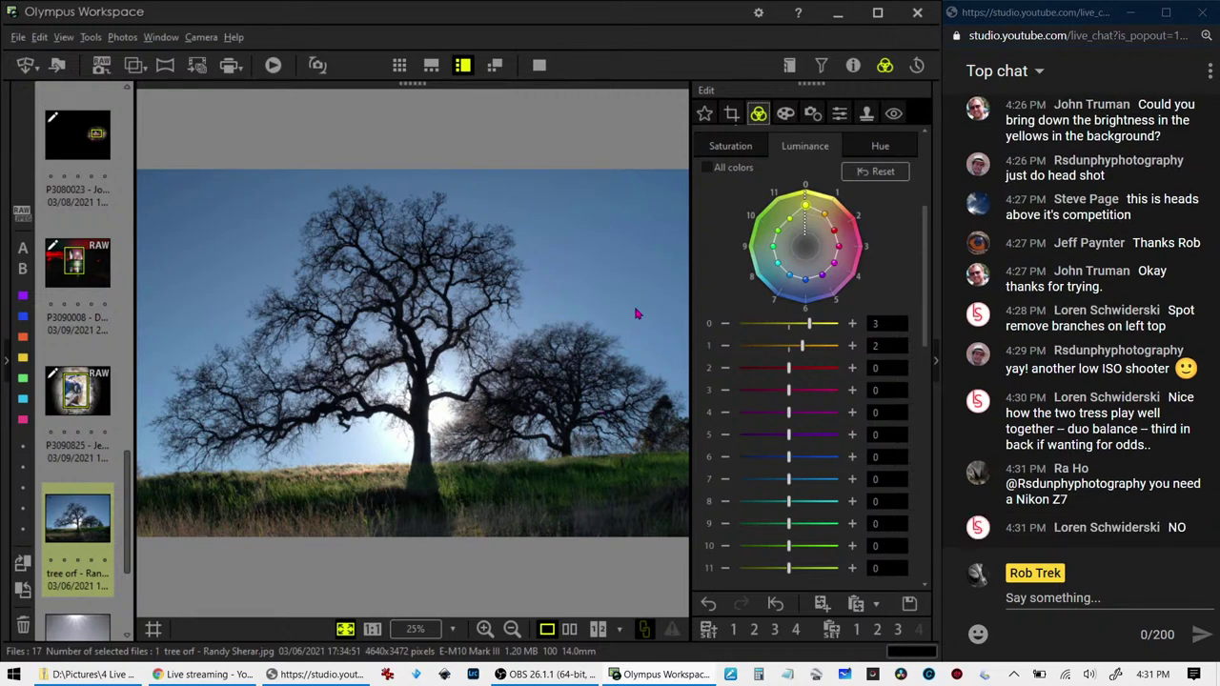
Increase the photo's Sharpness to 5
click(838, 113)
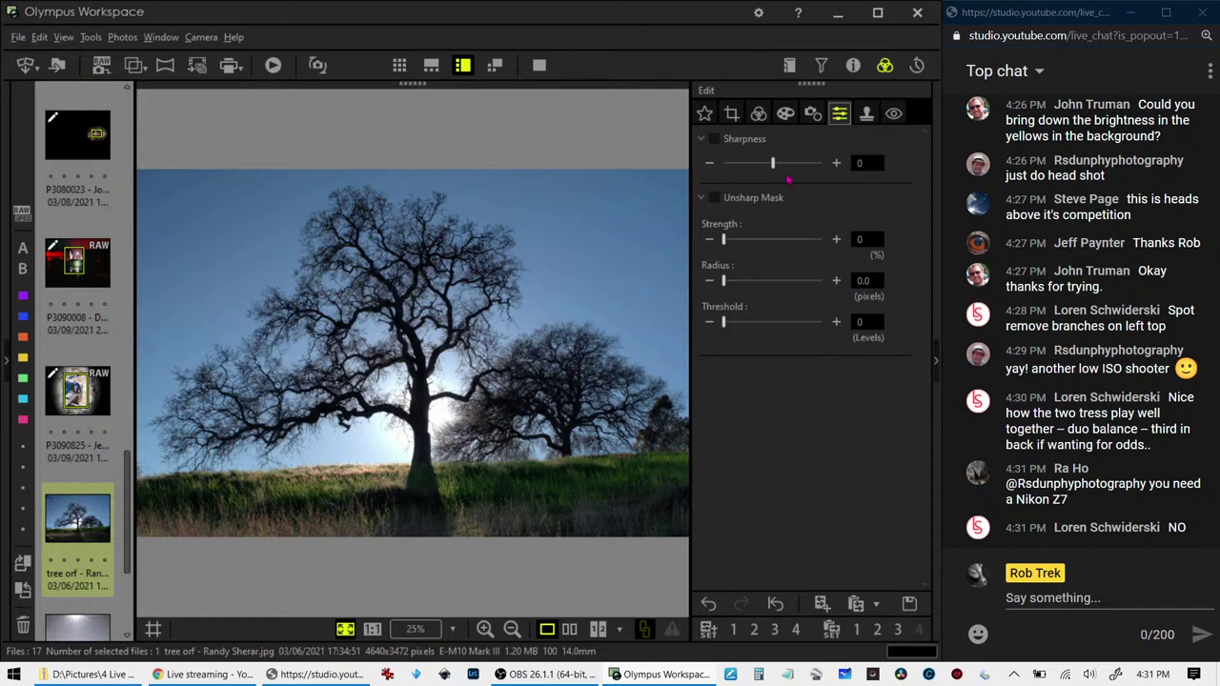
drag(774, 164, 809, 164)
click(759, 114)
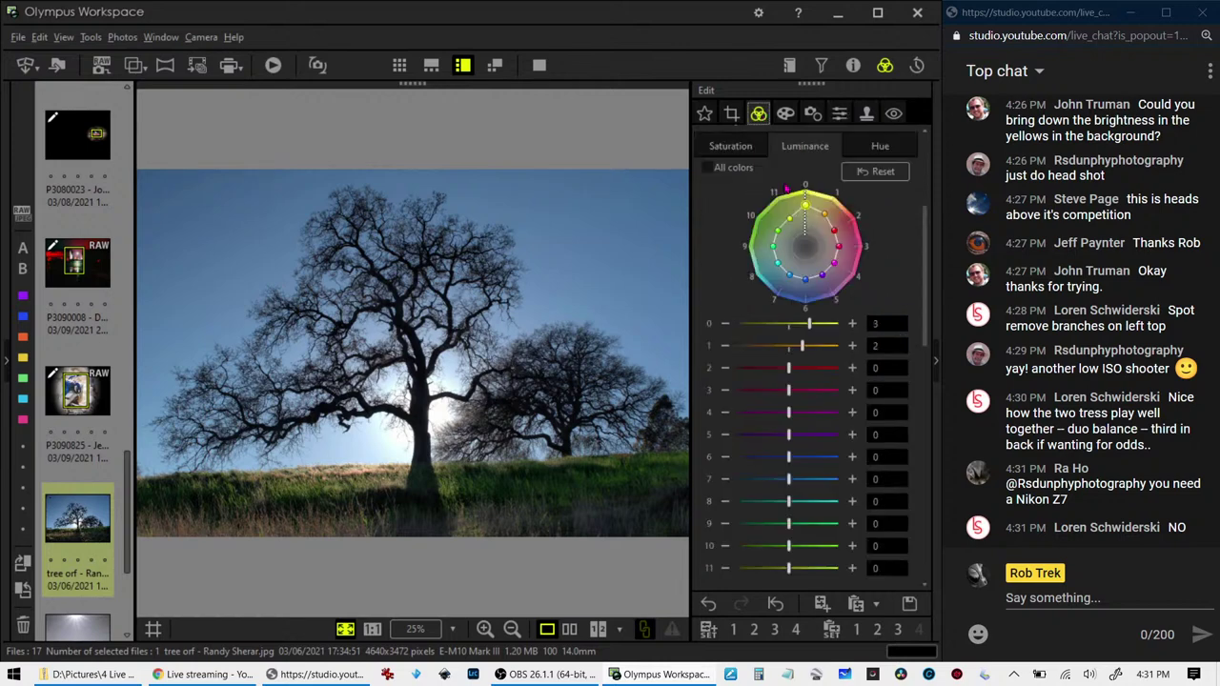
Raise white balance amber to 0.7 and lower luminance of hues 0 and 1 to +1
scroll(784, 238, up, 4)
scroll(782, 271, up, 1)
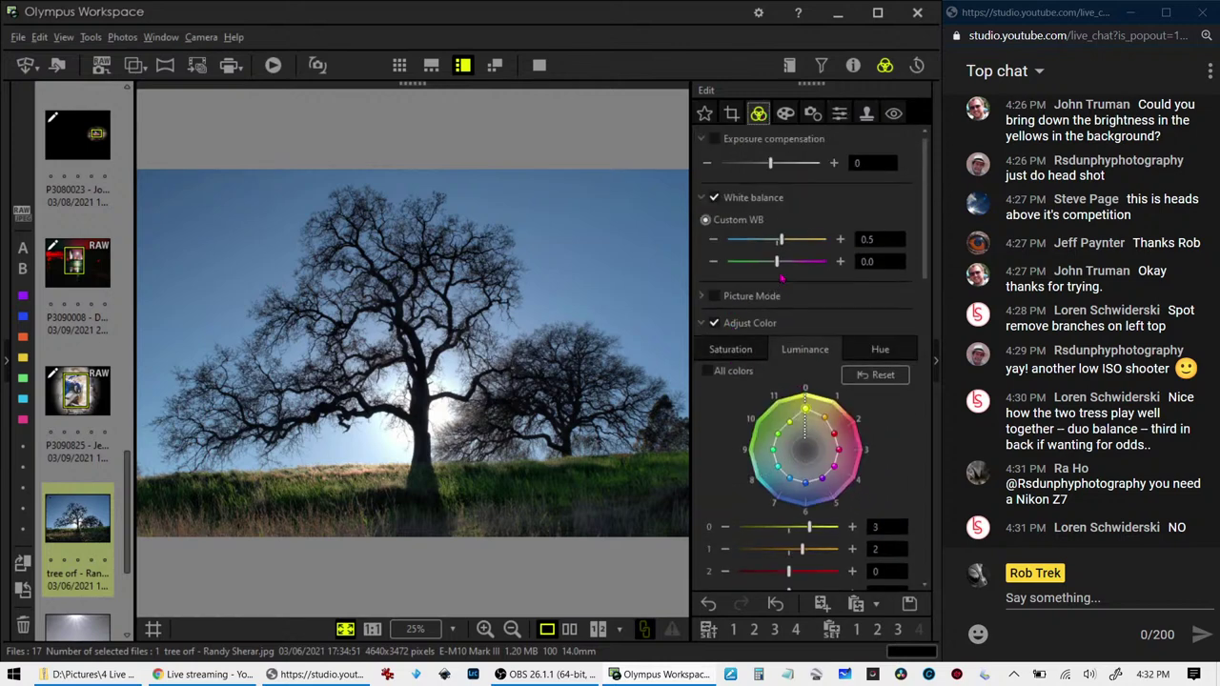
click(840, 240)
click(840, 239)
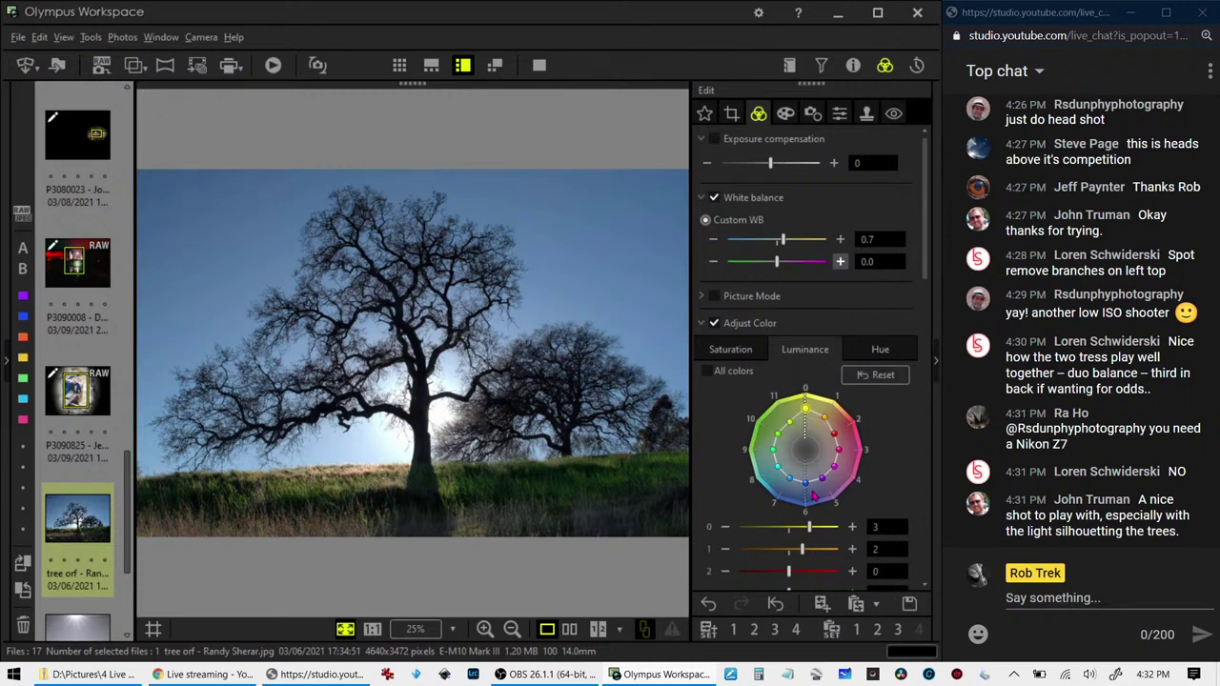
mouse_move(811, 528)
mouse_down()
mouse_move(795, 527)
mouse_move(796, 551)
mouse_up()
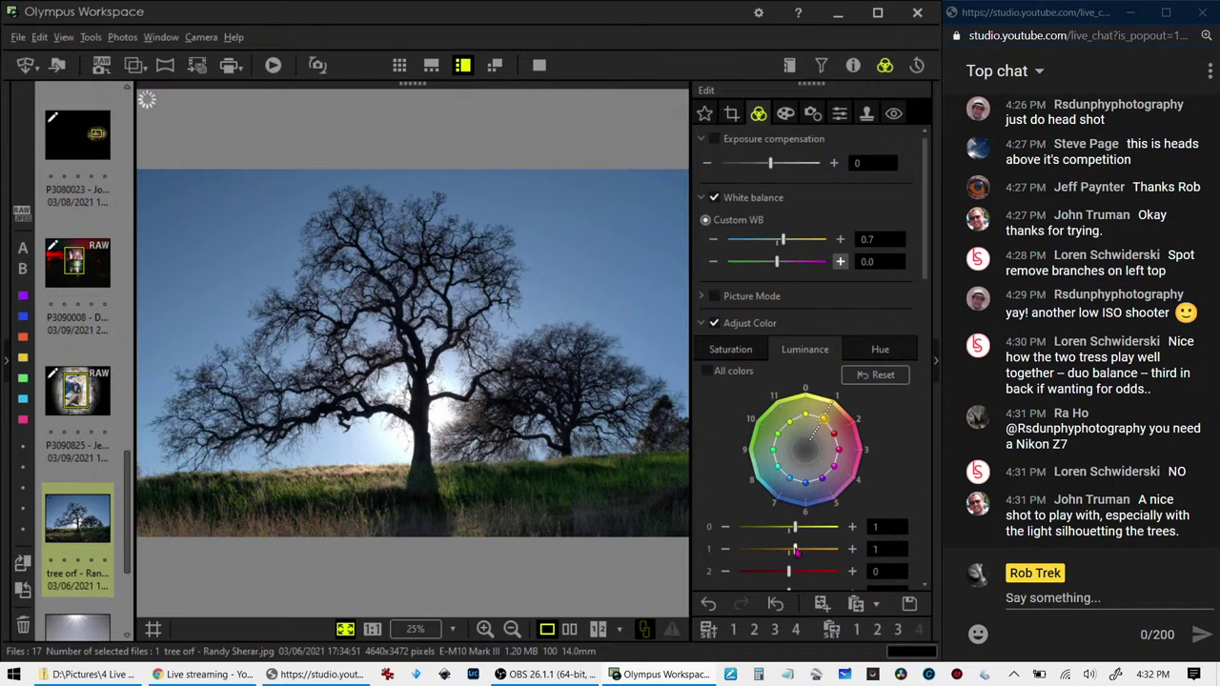
scroll(864, 458, down, 1)
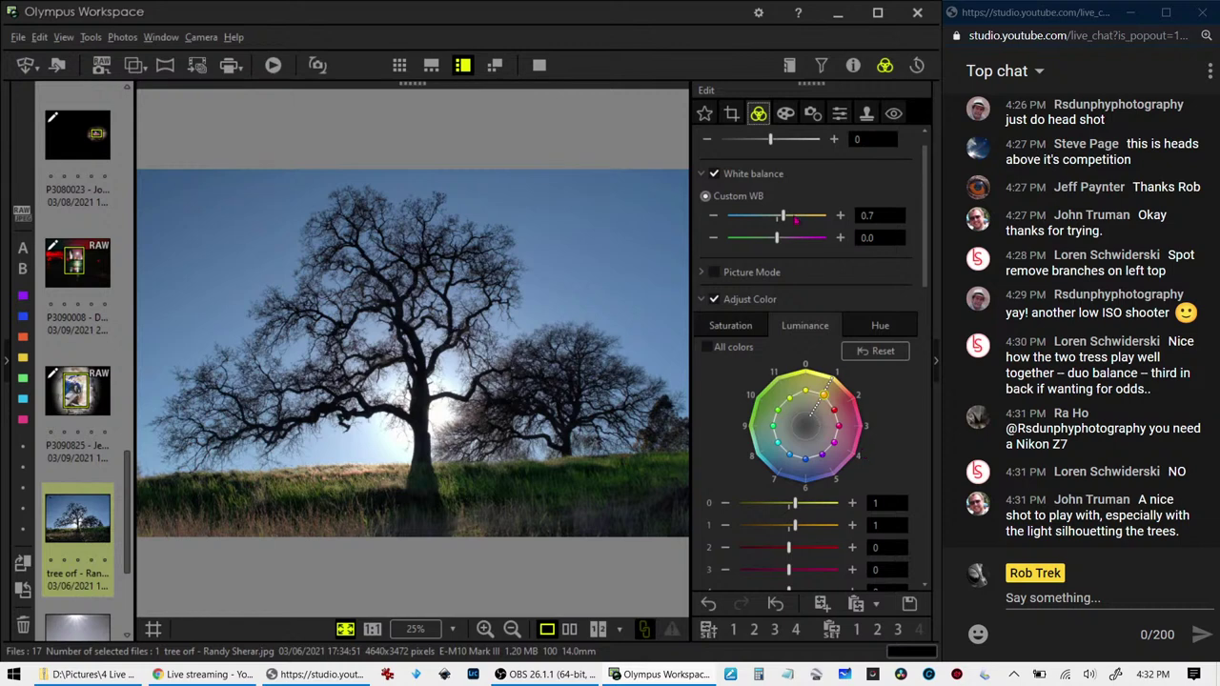
Apply the Soft Focus art filter to the tree photo
click(785, 113)
click(784, 162)
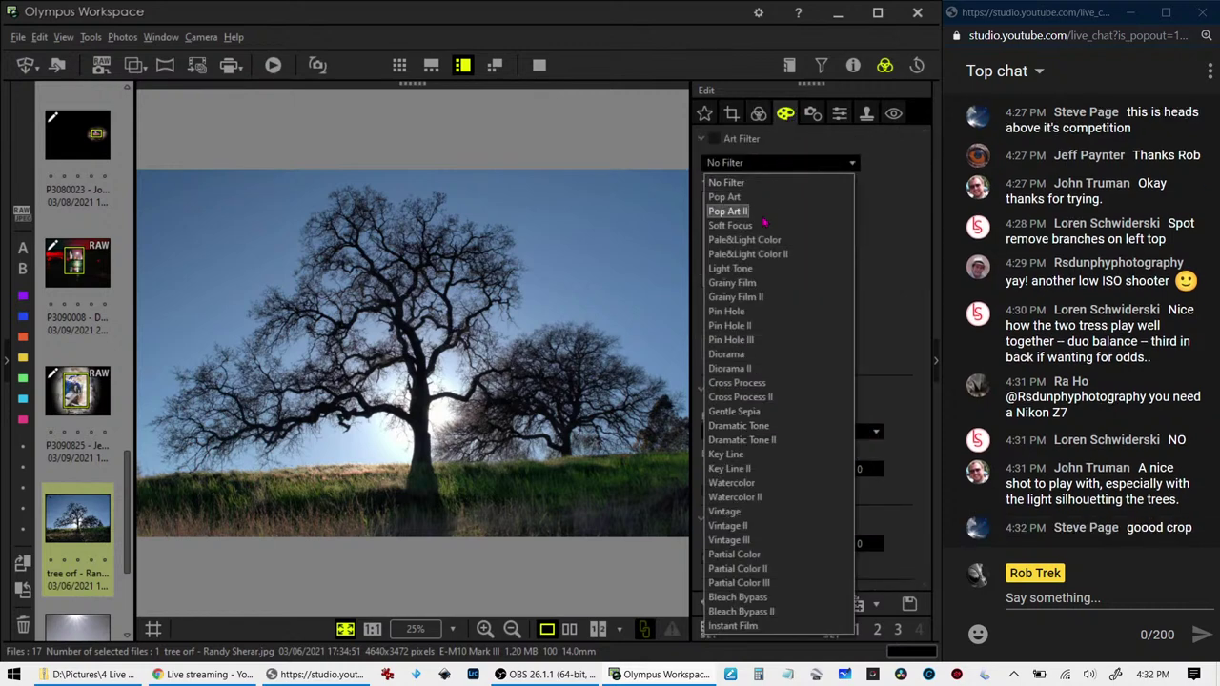
click(761, 226)
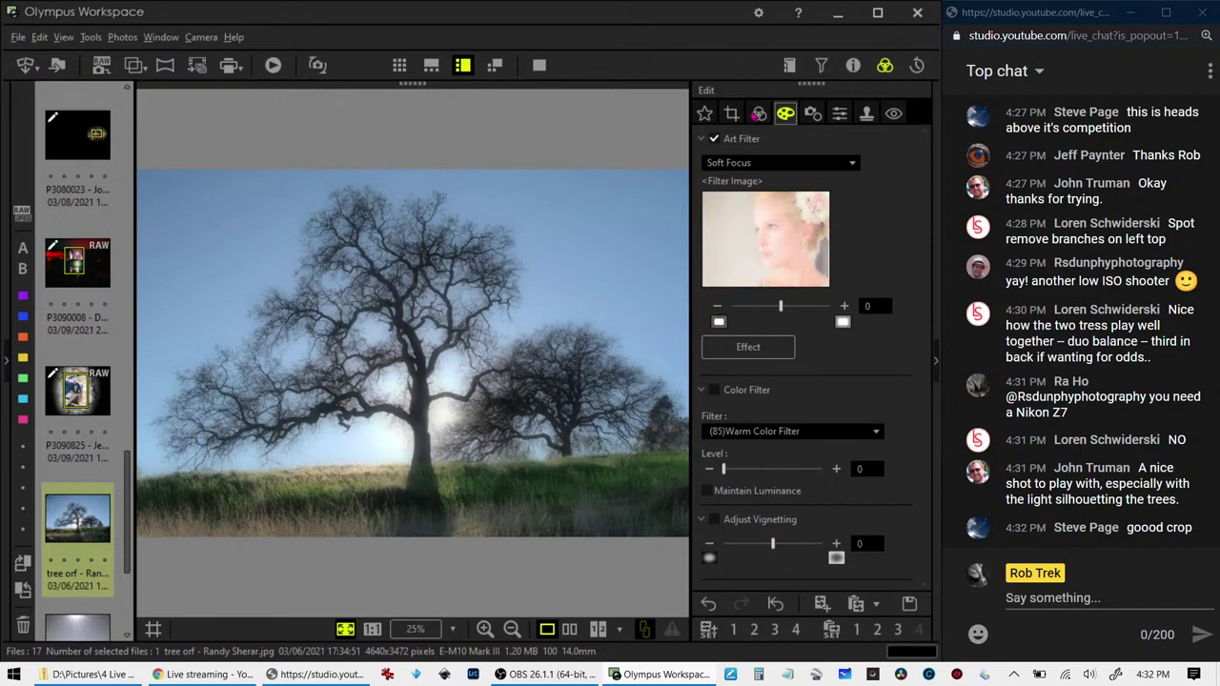
Enable the tone curve to darken shadows, then compare with the original full screen
click(757, 116)
scroll(825, 391, down, 4)
scroll(849, 419, down, 3)
scroll(869, 439, down, 3)
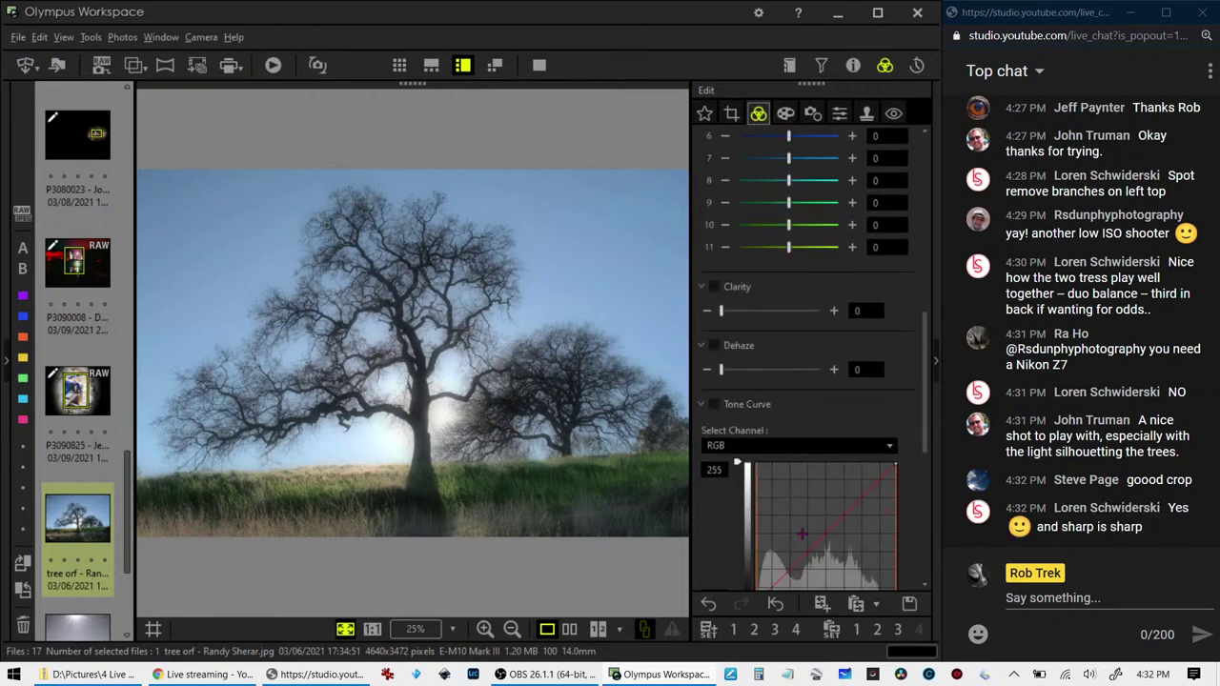
scroll(820, 514, down, 3)
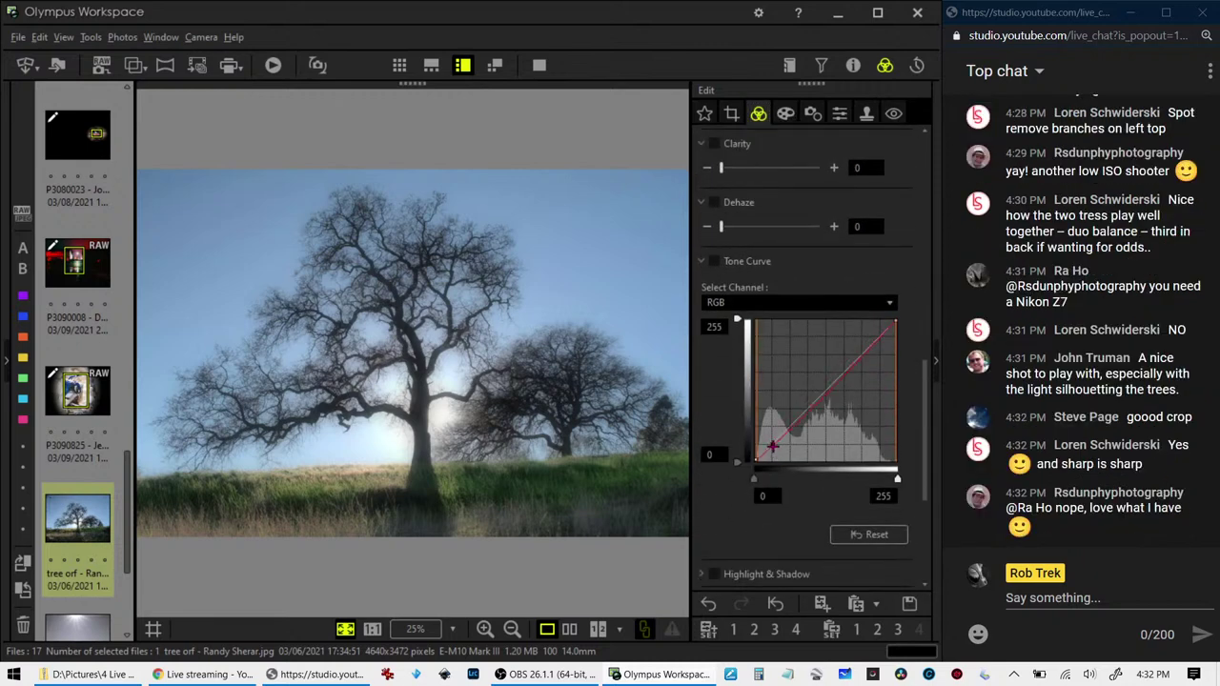
drag(777, 444, 773, 449)
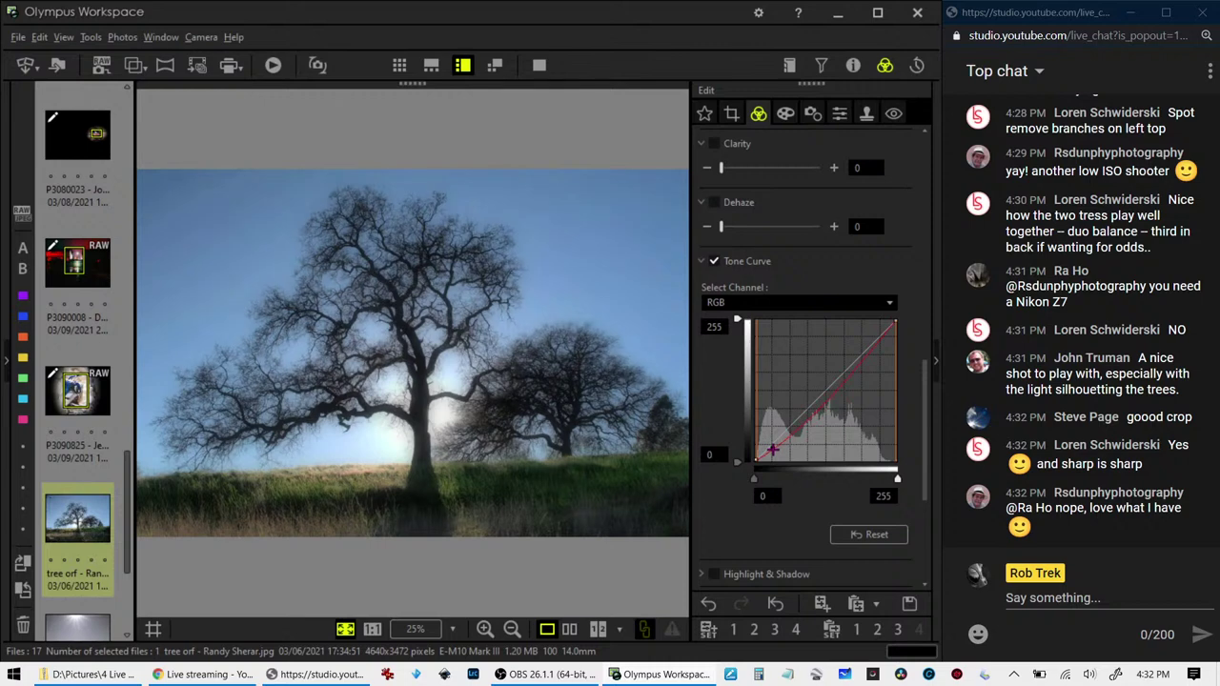
drag(773, 450, 785, 439)
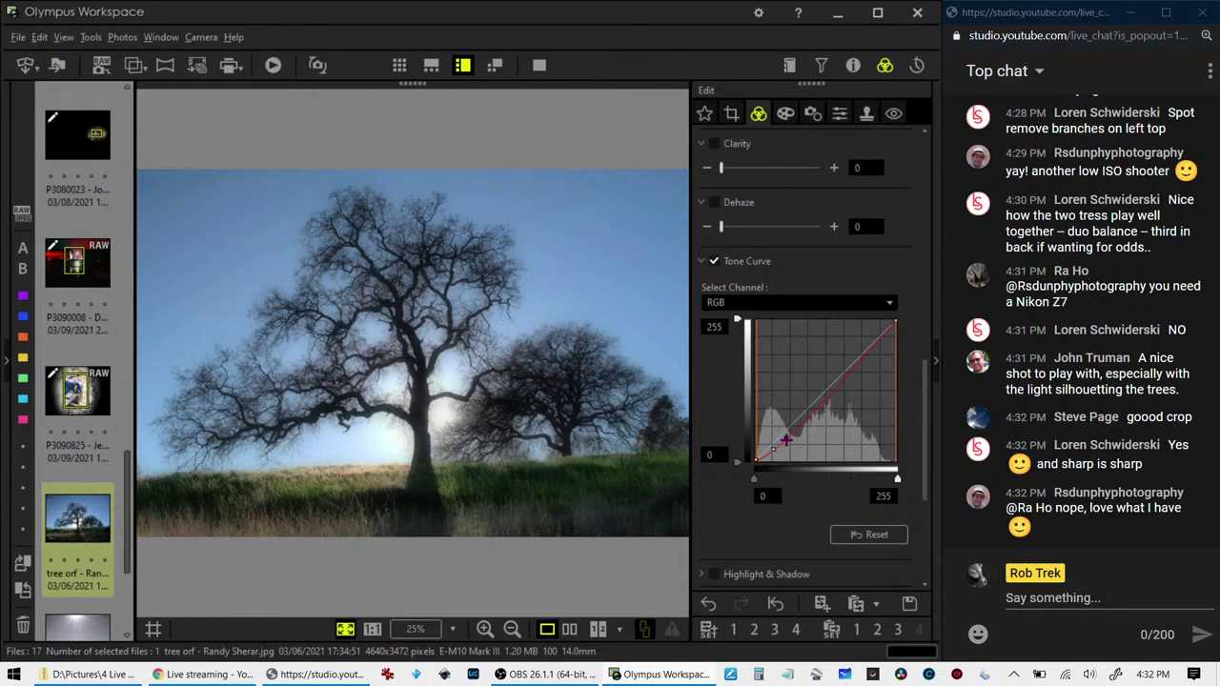
drag(785, 439, 804, 422)
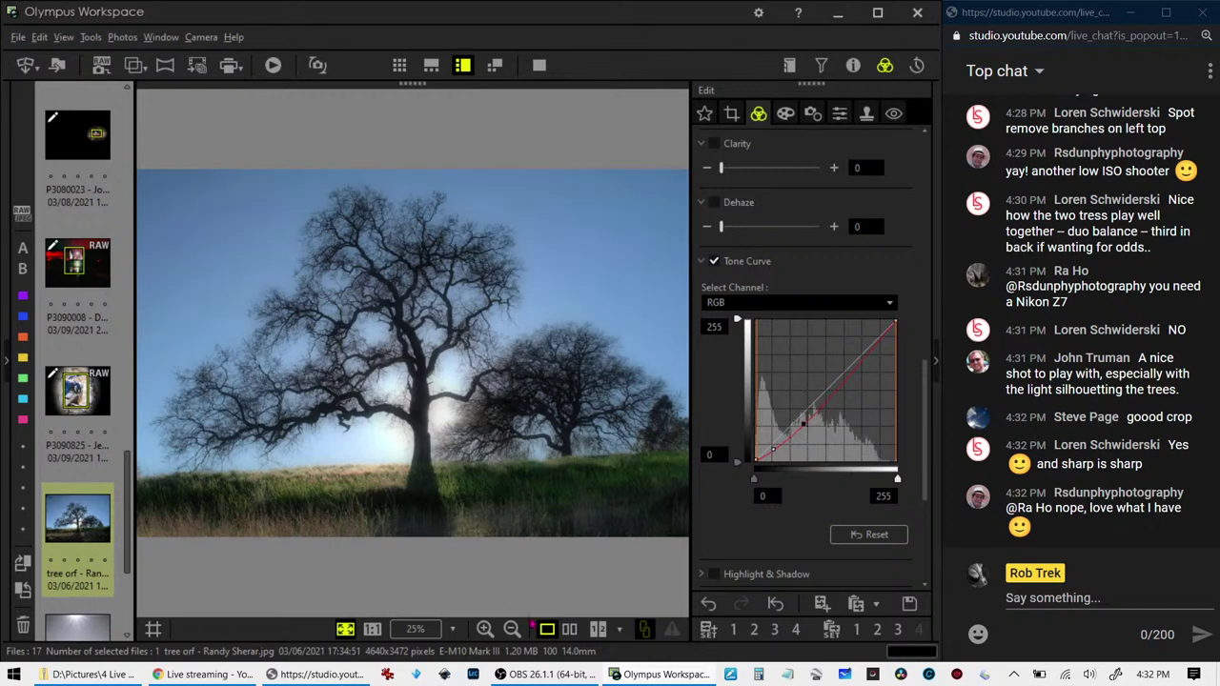
click(569, 629)
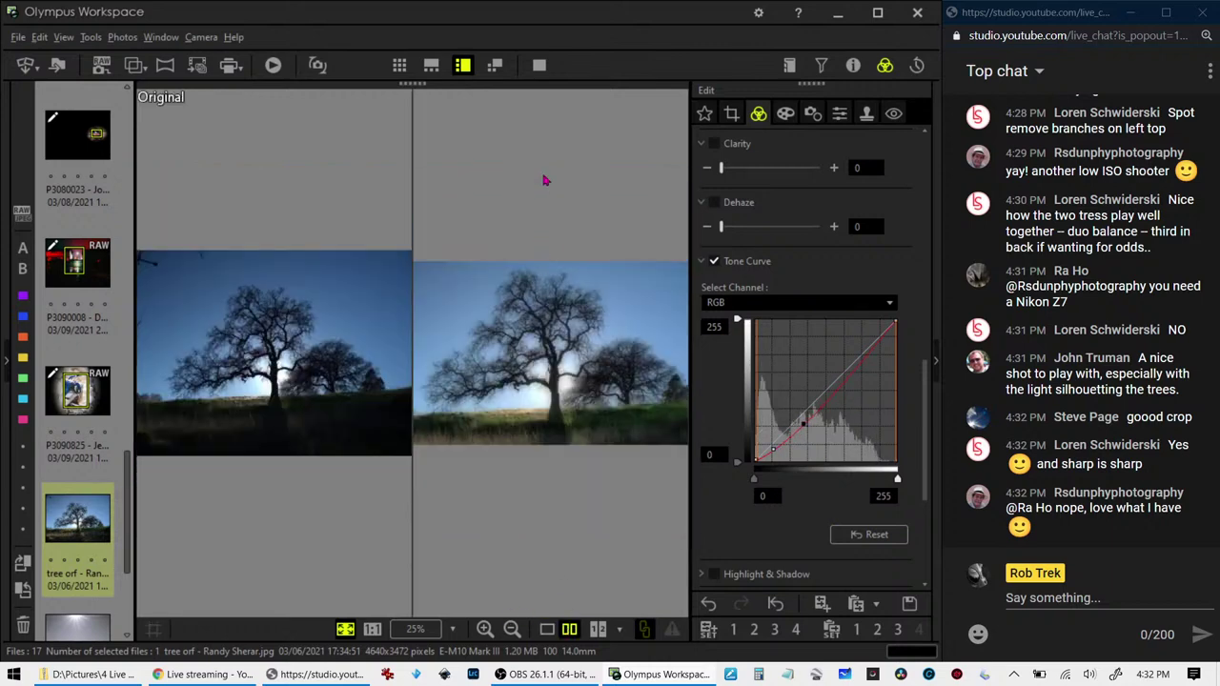
key(F11)
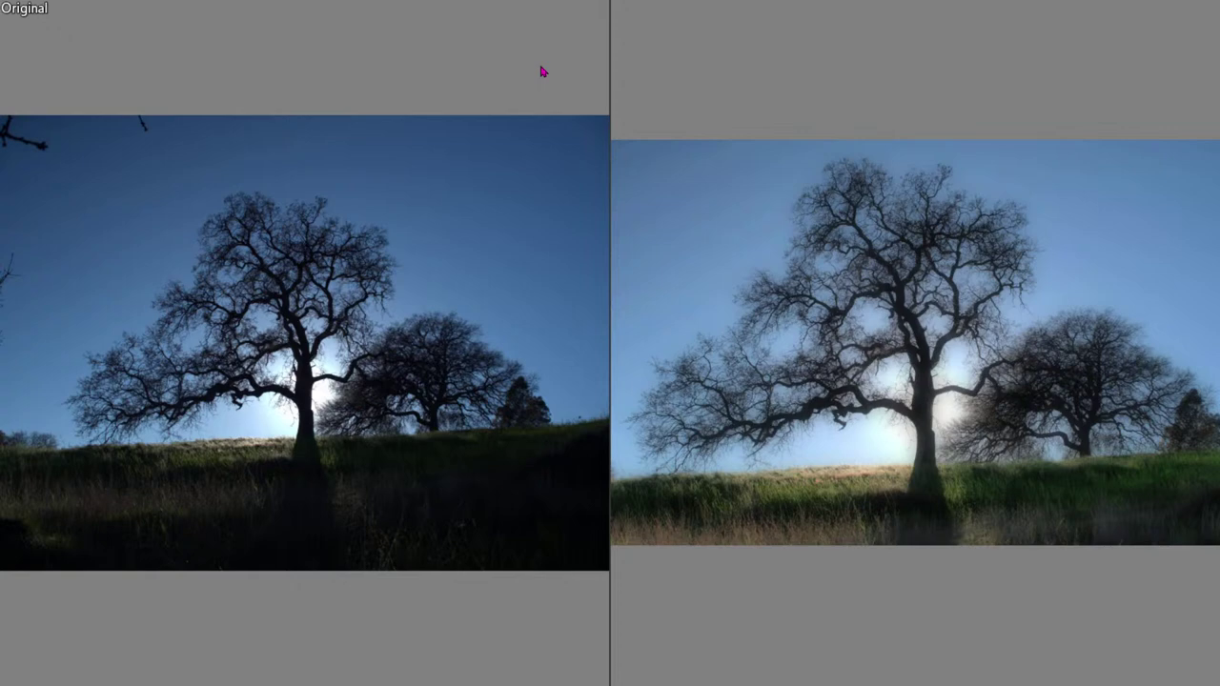
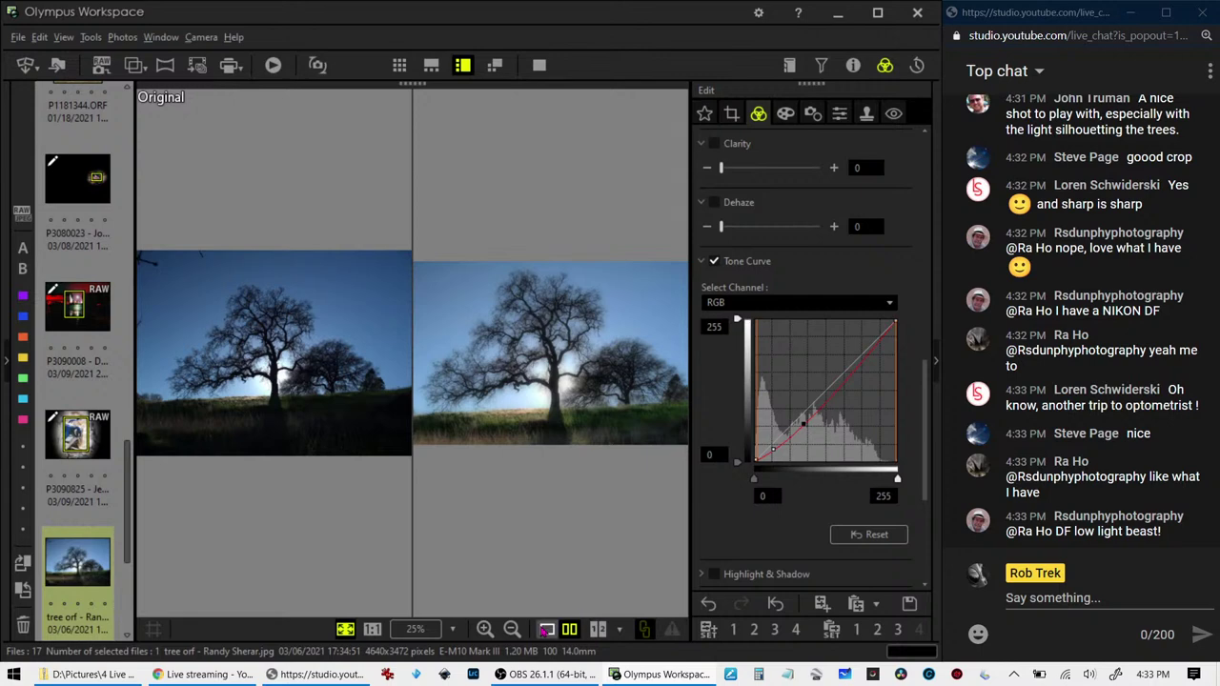
Select the black-and-white beach photo, show it in single view, and enter crop mode
click(81, 577)
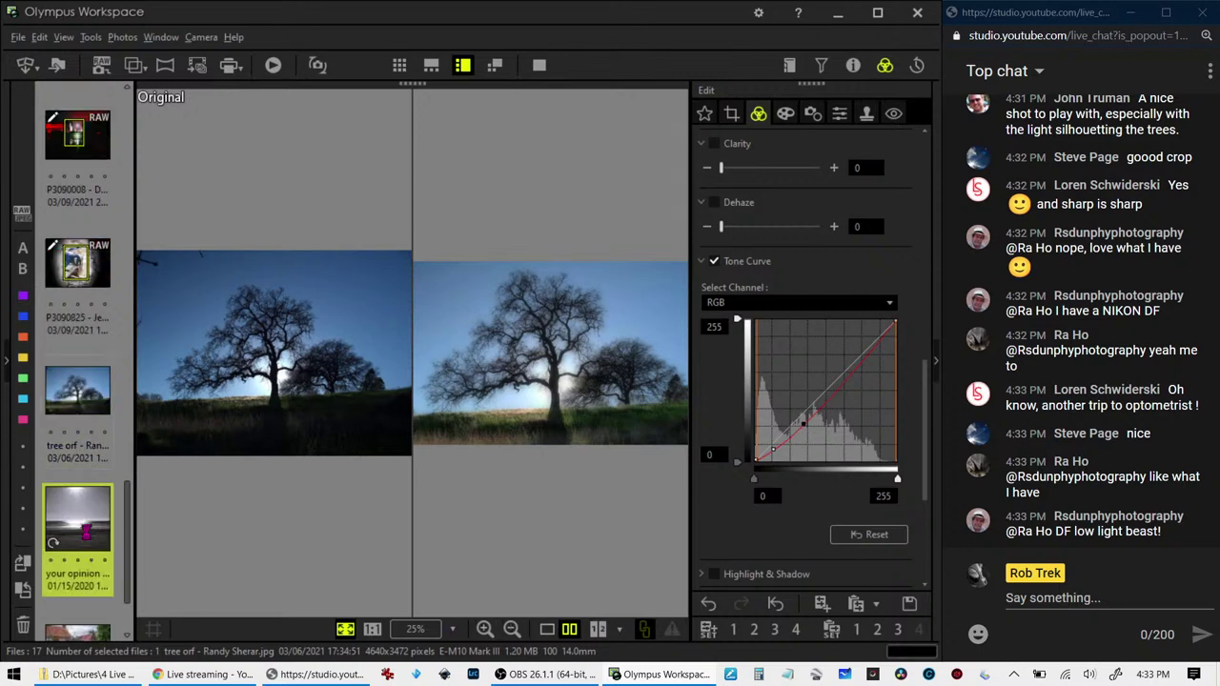
click(546, 630)
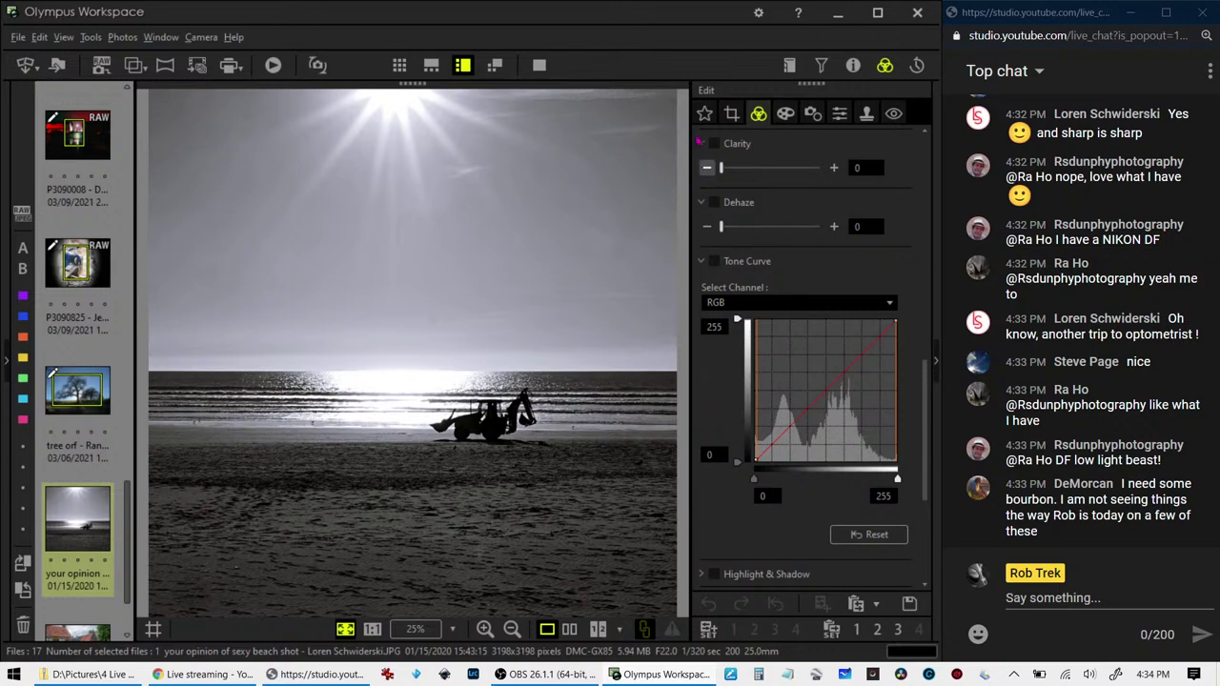
click(731, 113)
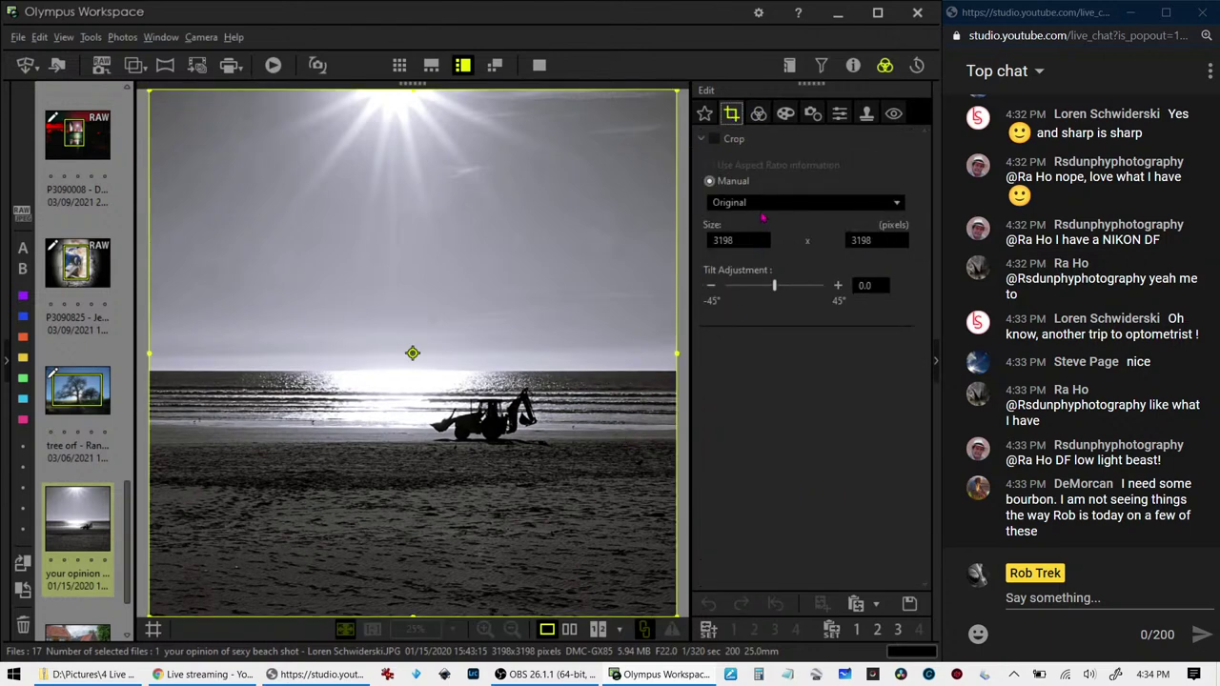
Crop the beach photo to a 4:3 portrait frame, trimming the bottom, and apply it
click(765, 206)
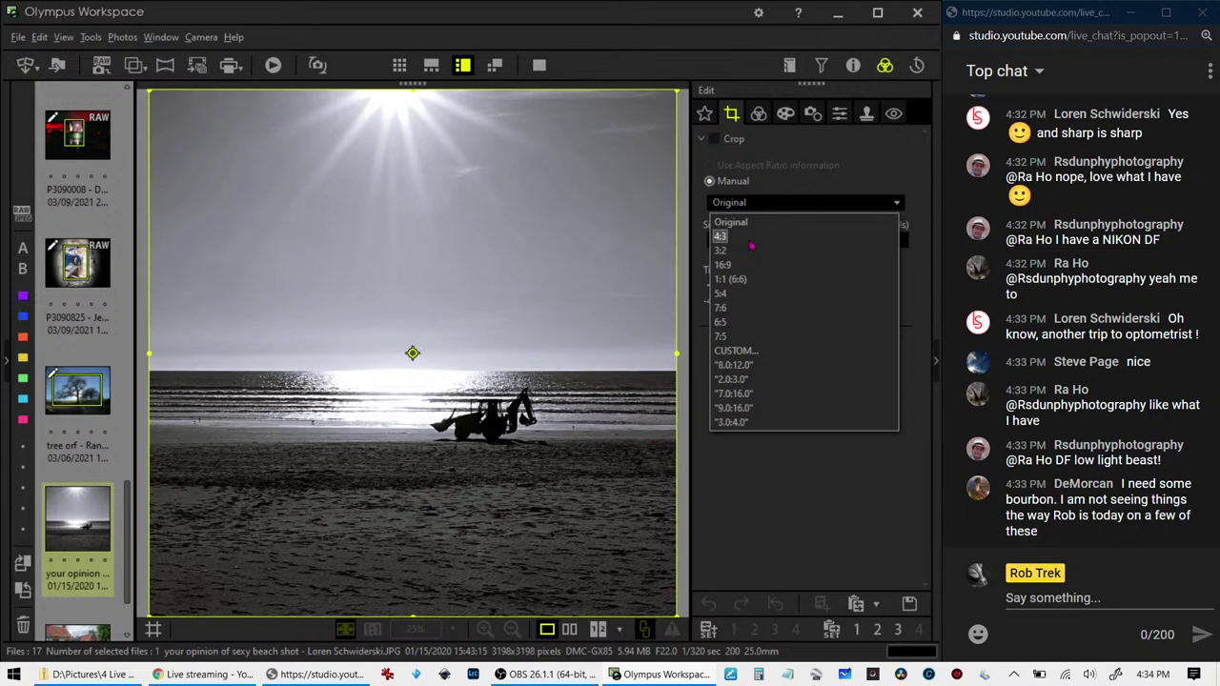
click(751, 239)
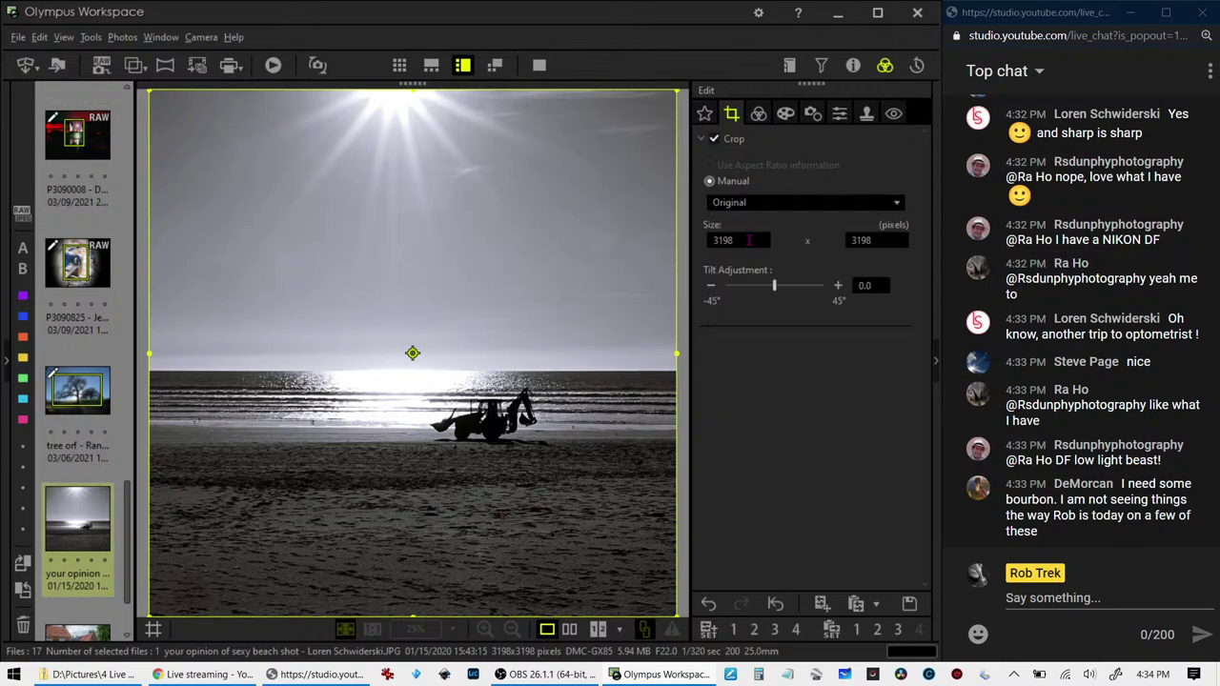
click(413, 353)
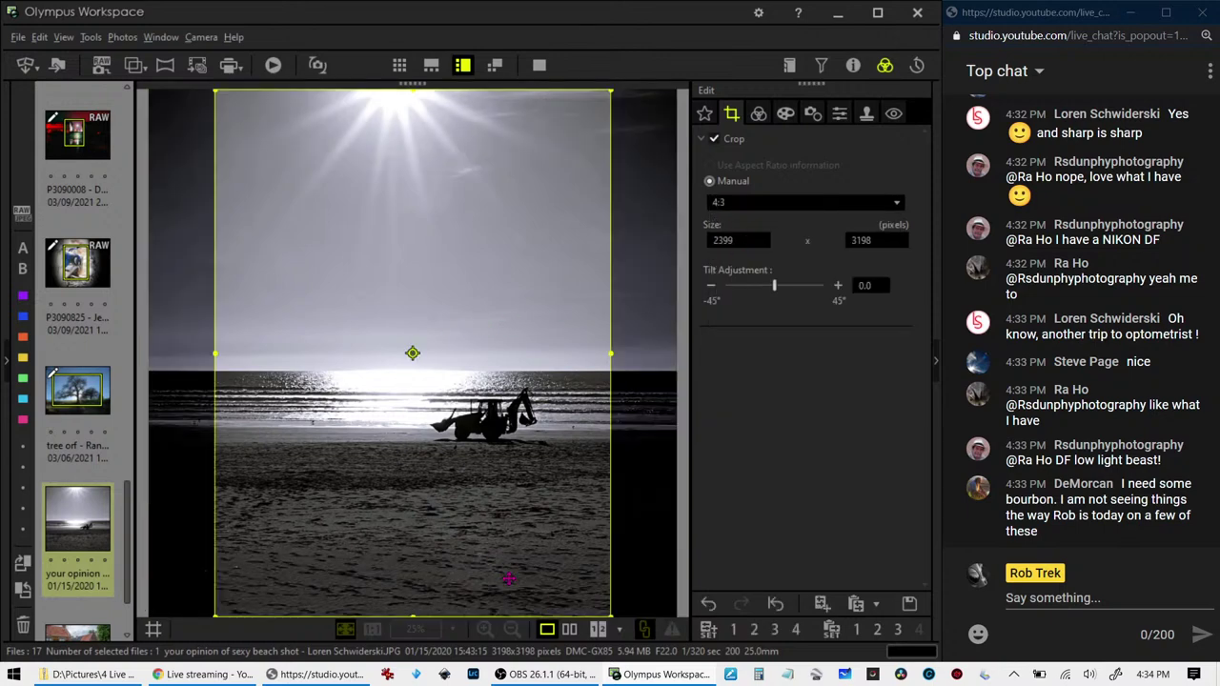
drag(413, 610, 426, 471)
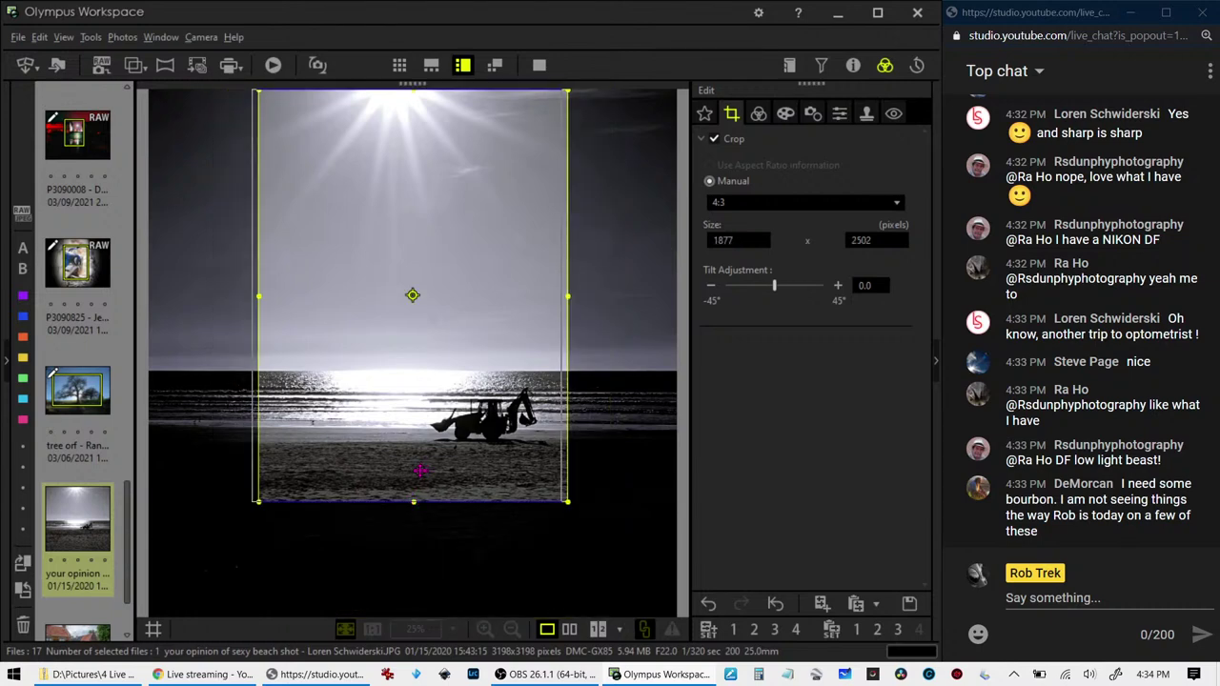
drag(426, 471, 419, 471)
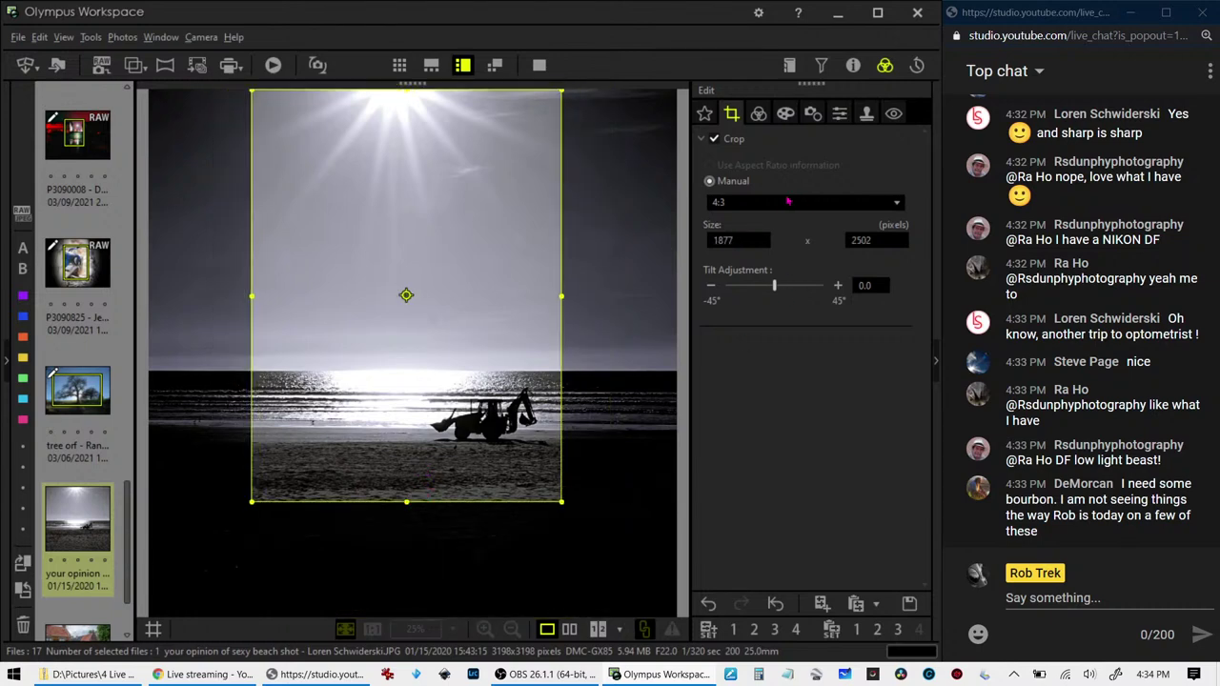
click(758, 114)
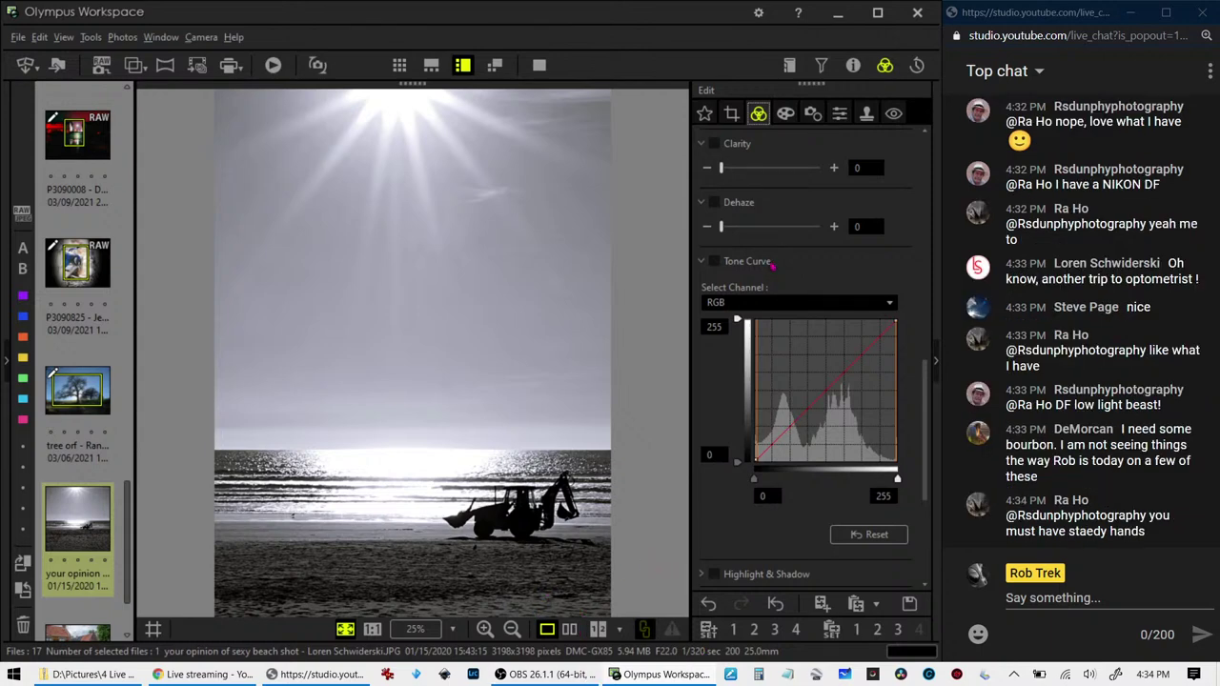
Tilt the cropped beach photo by -0.1 degrees and reapply the crop
click(731, 113)
click(711, 286)
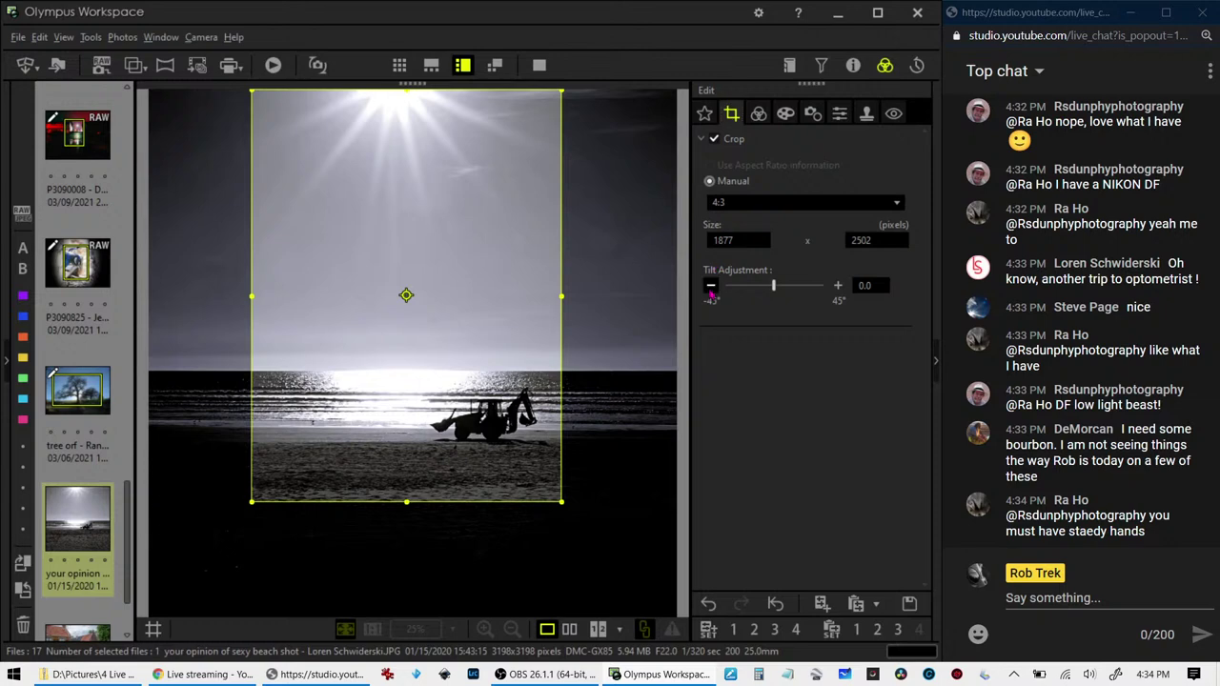
click(760, 115)
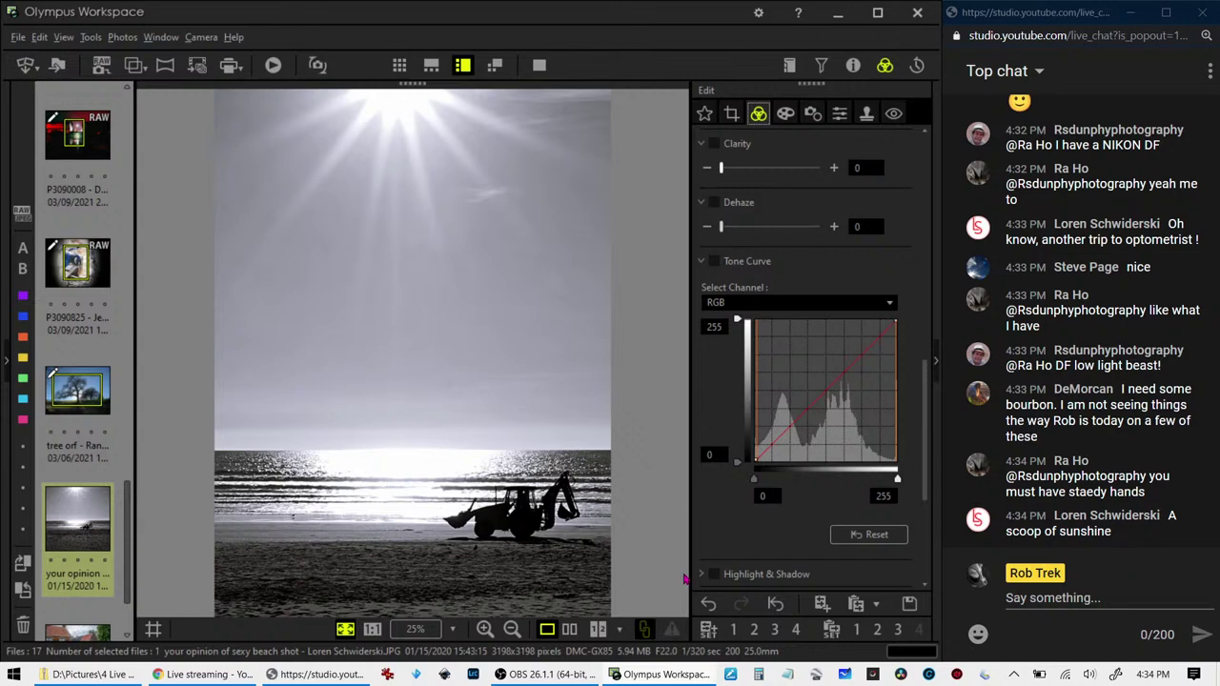
click(731, 113)
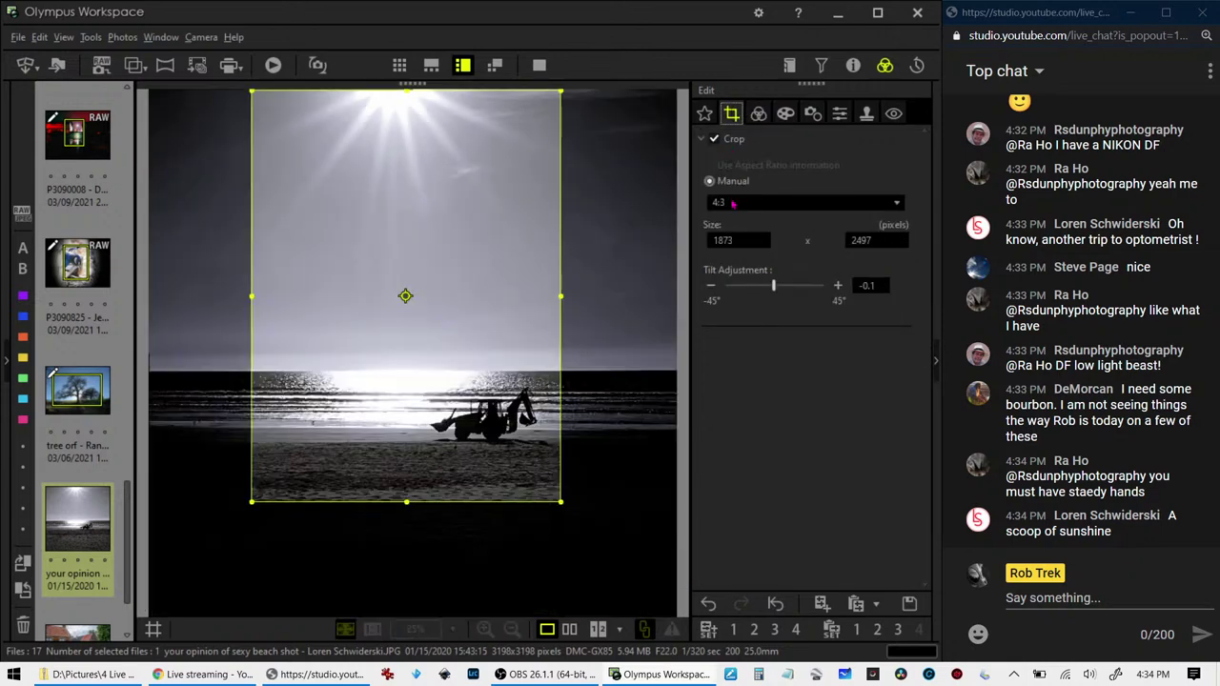
click(758, 113)
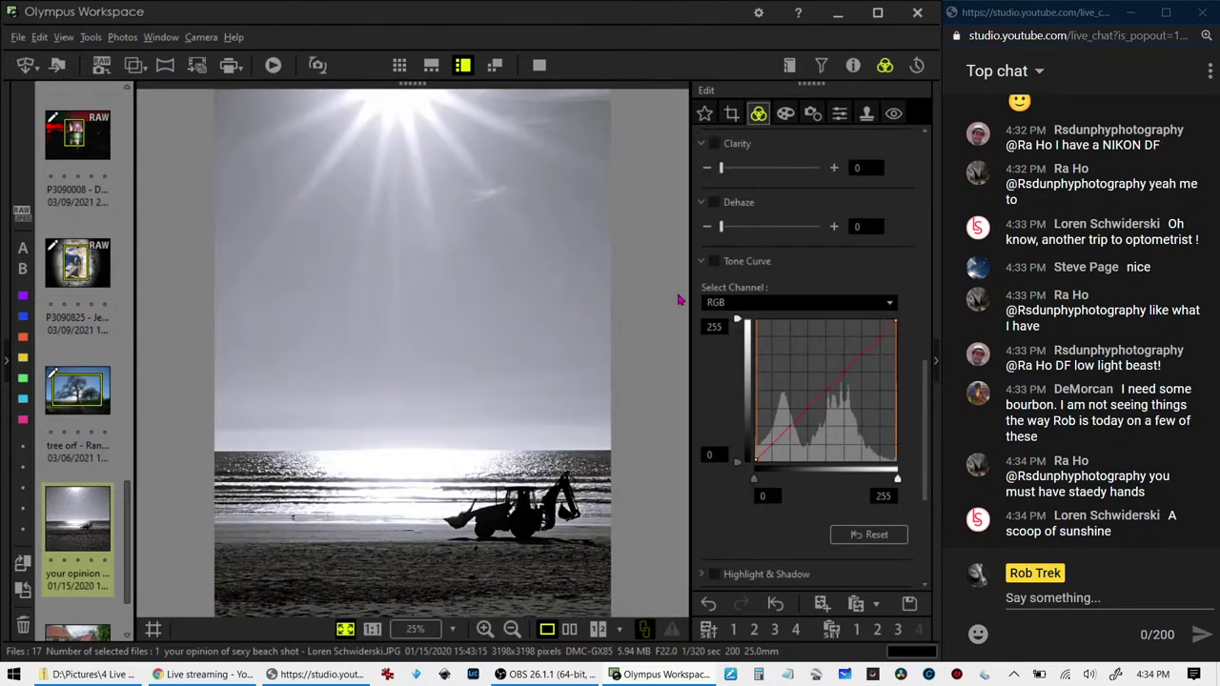
Compare the cropped beach photo with the original full screen, then return to single view
click(569, 630)
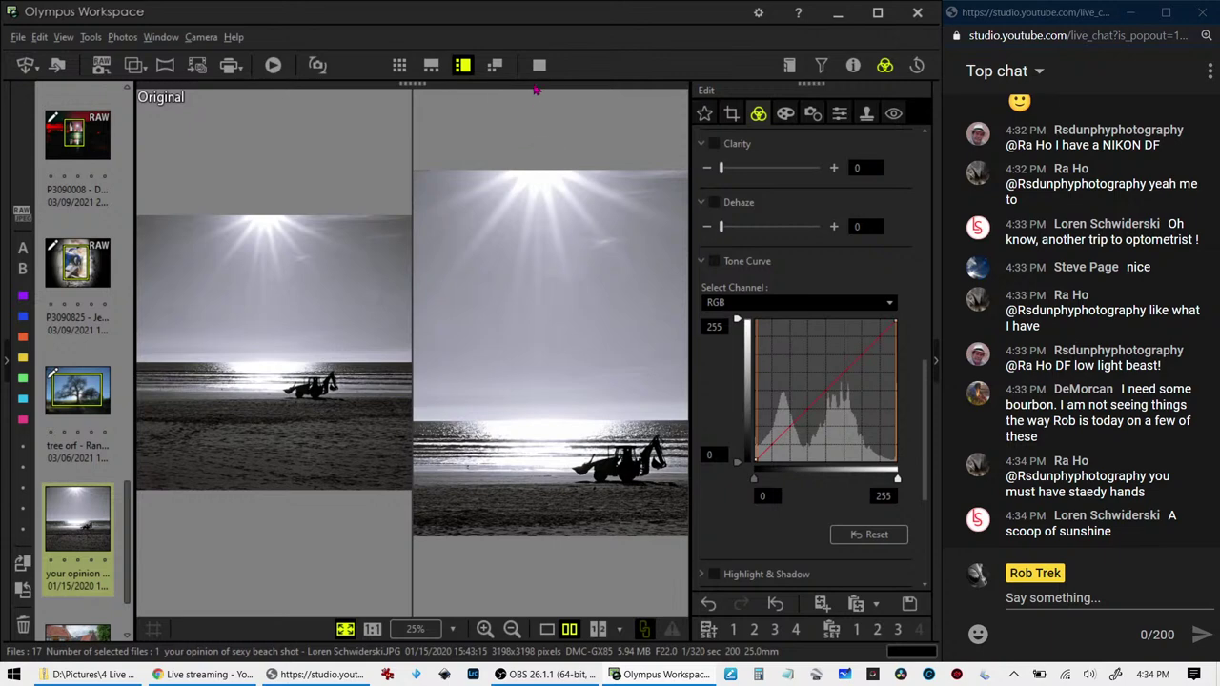
click(540, 65)
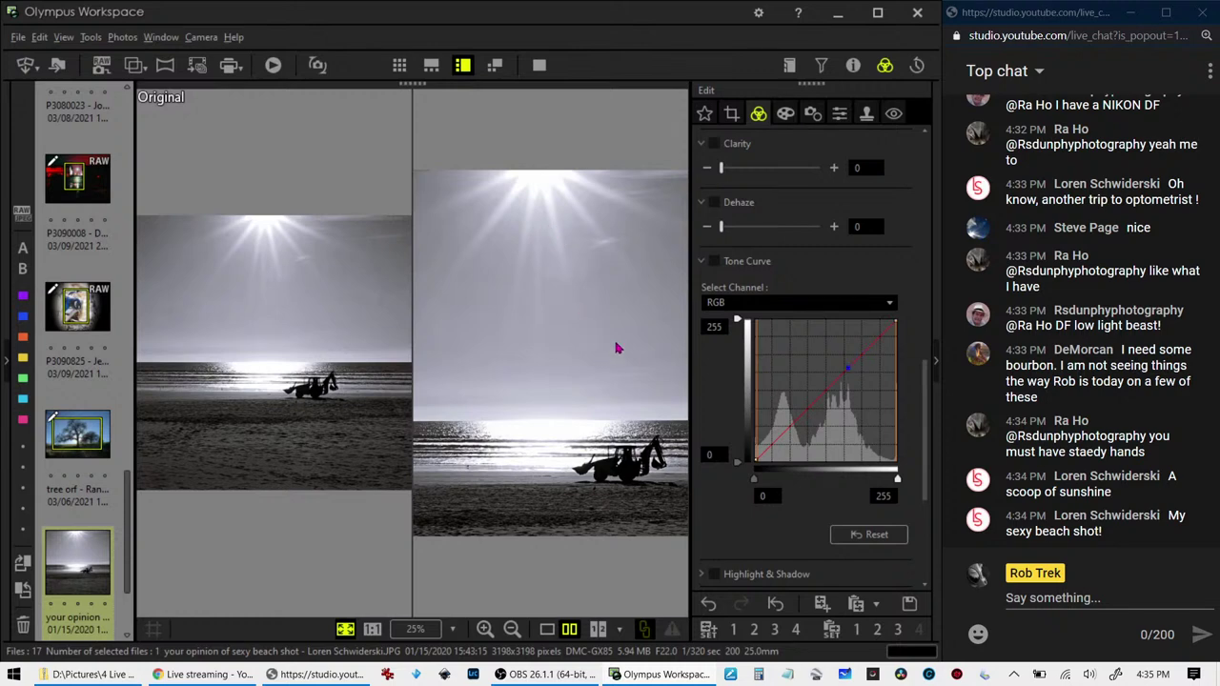
click(546, 629)
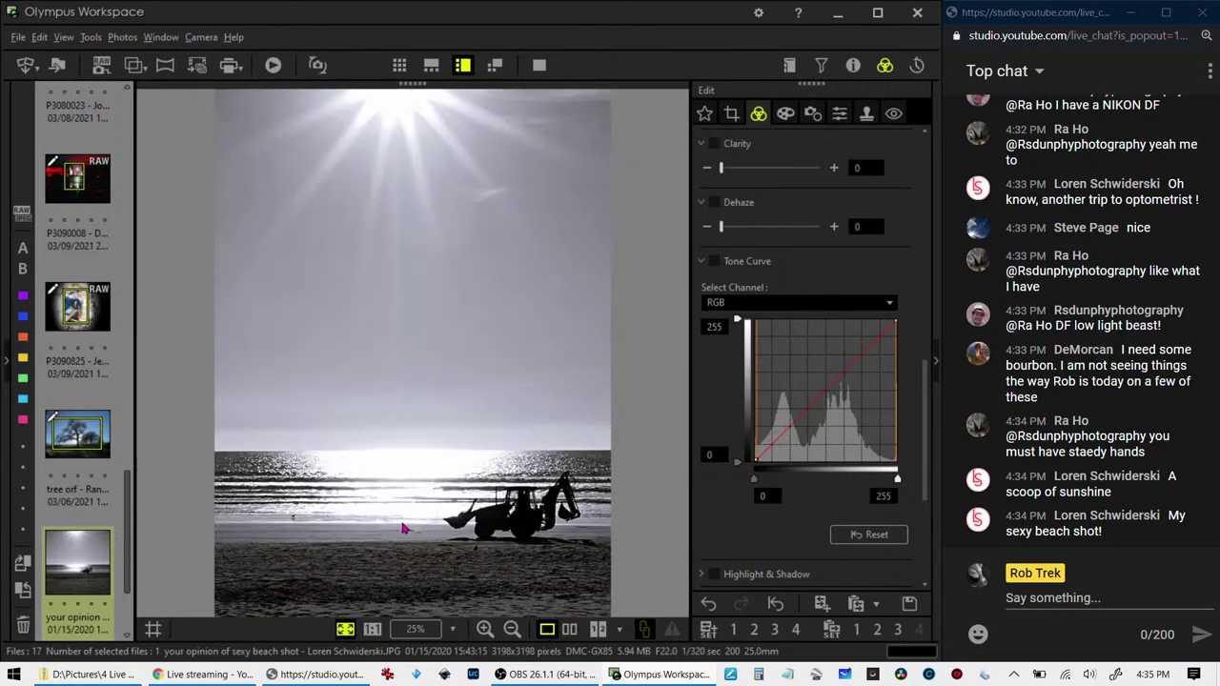
scroll(73, 541, down, 2)
Open the zuiderzee-museum-2017-9 photo, zoom in and pan across it, then fit it to the window
click(73, 542)
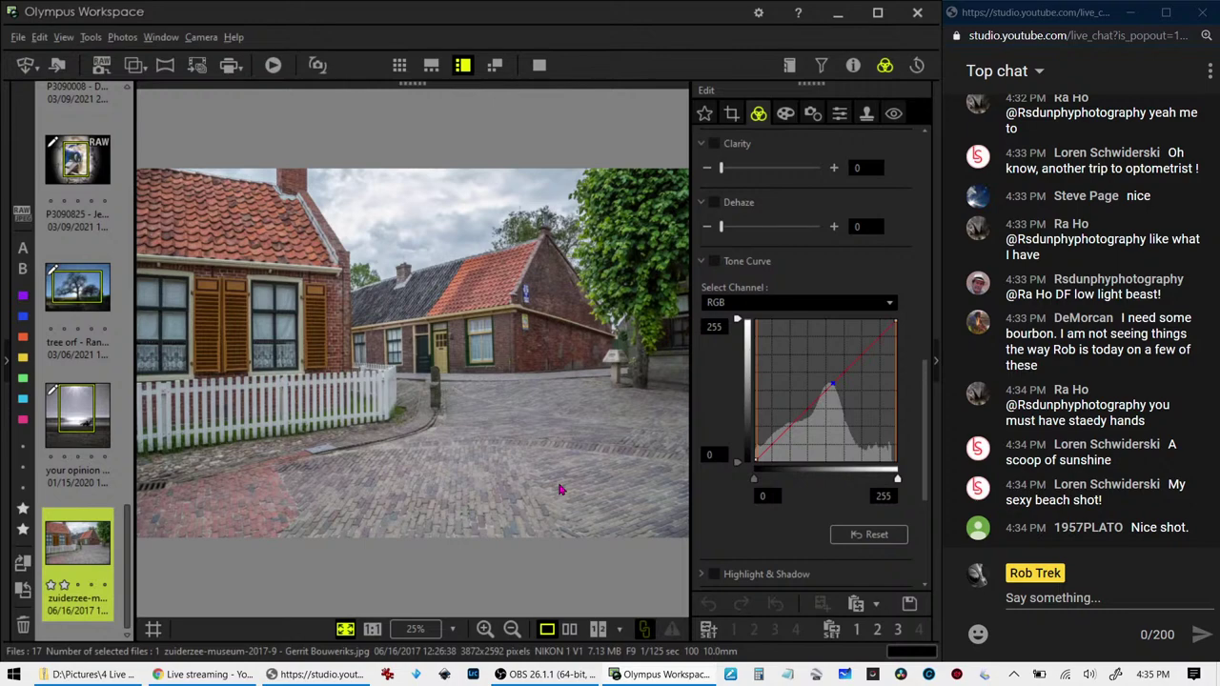
click(523, 434)
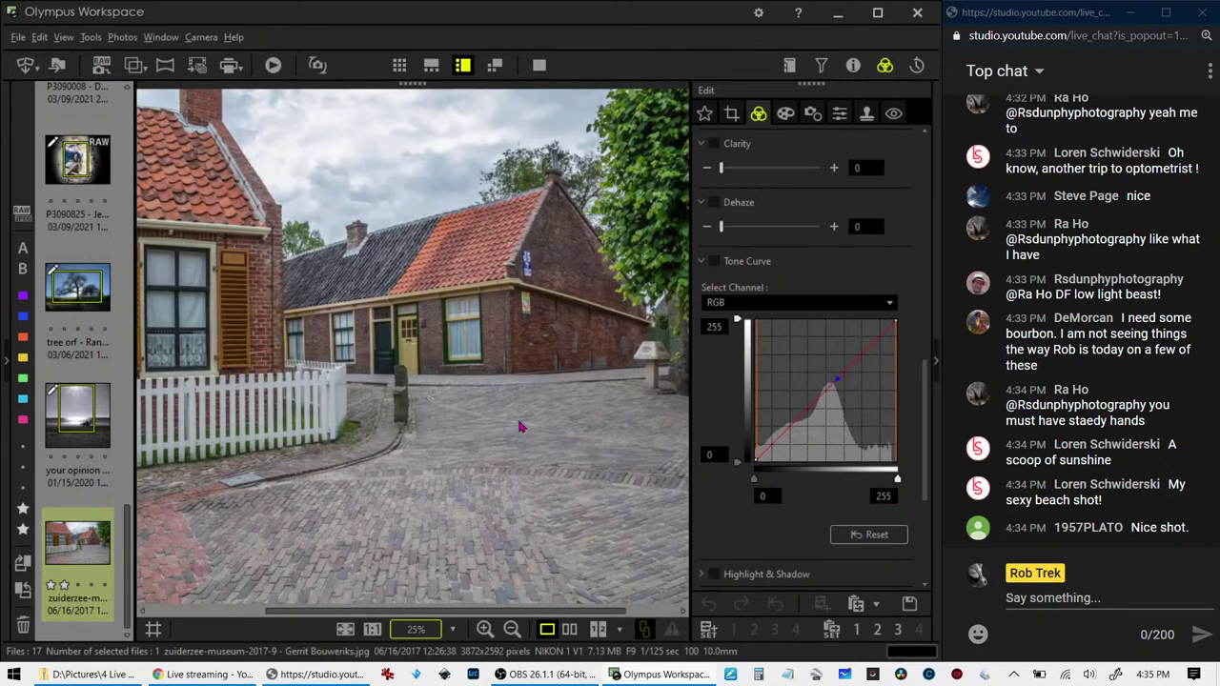
scroll(482, 345, left, 2)
scroll(522, 355, left, 2)
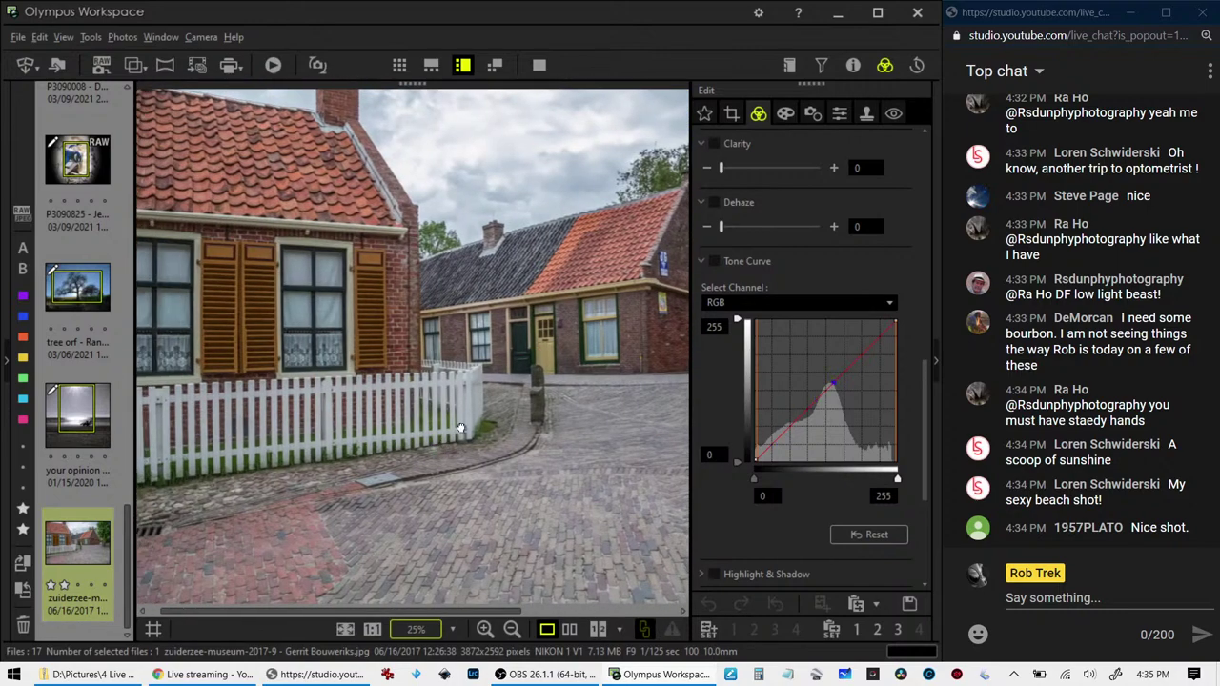
scroll(590, 501, right, 2)
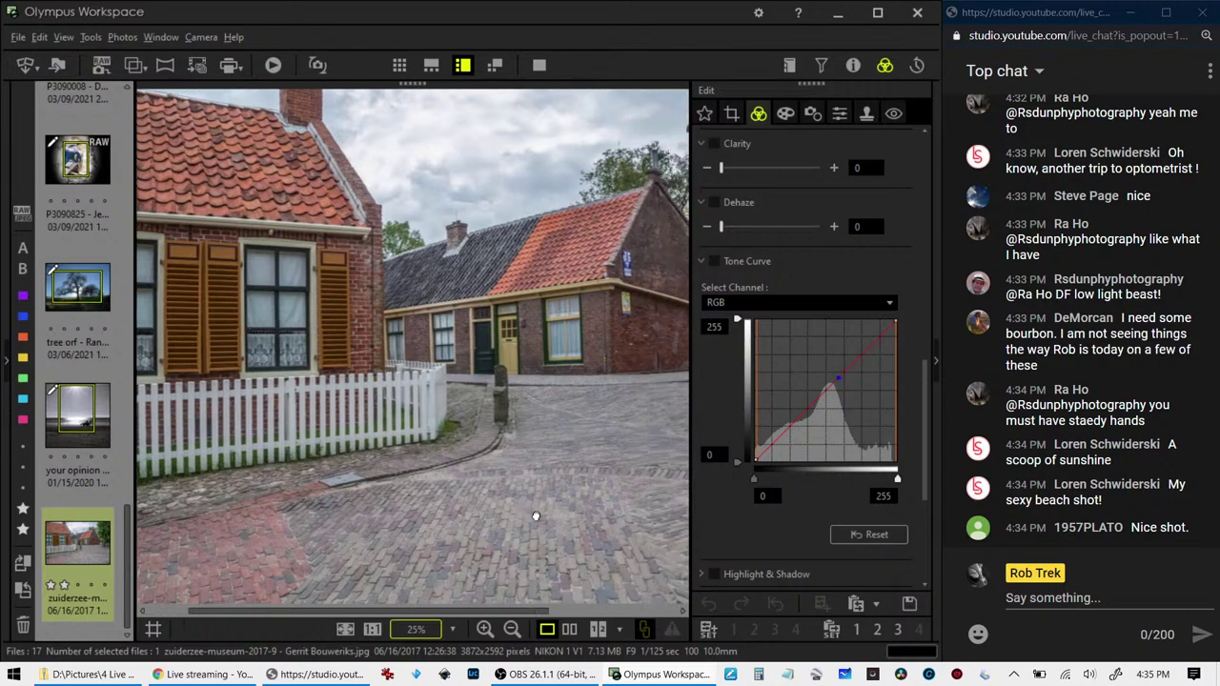
scroll(550, 472, right, 2)
scroll(550, 472, right, 2)
scroll(534, 481, right, 2)
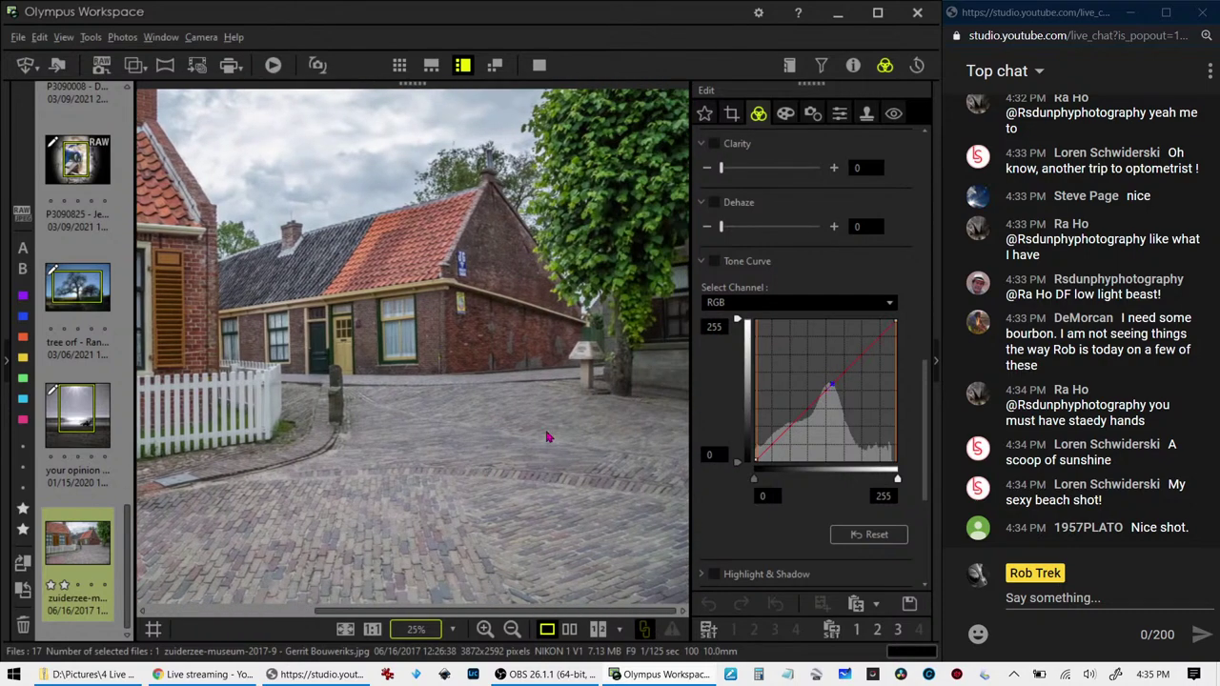
key(ctrl+0)
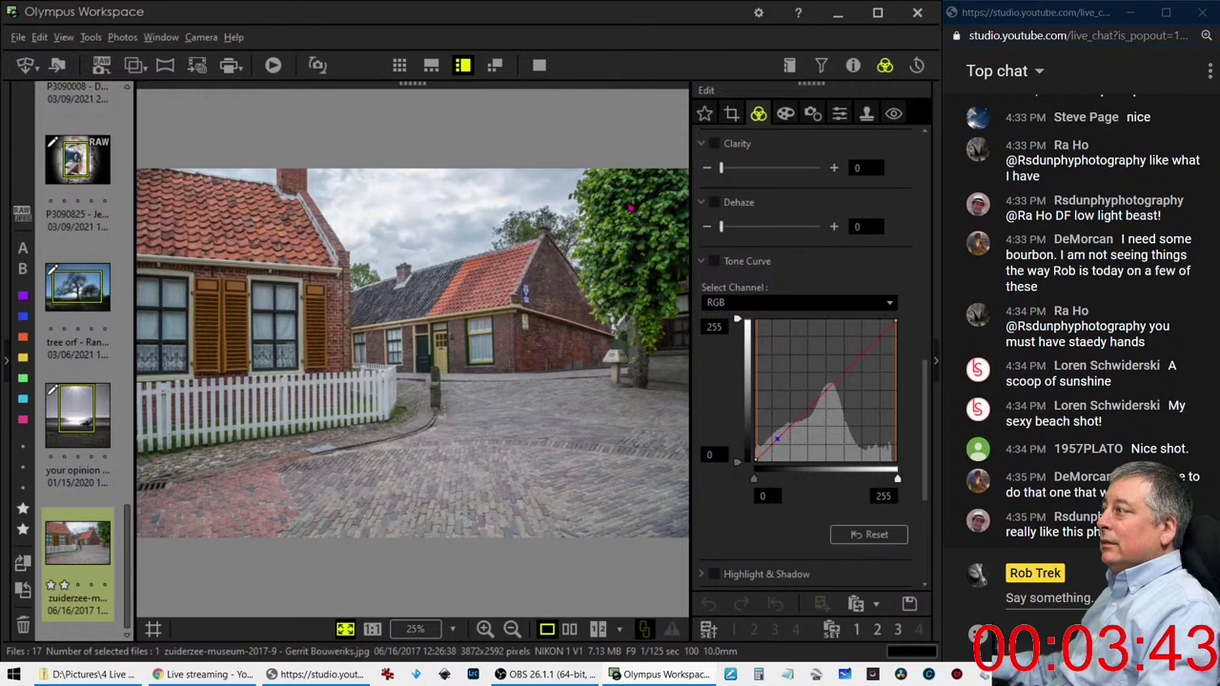
Crop the street photo to 4:3, aligning the left edge and trimming the bottom
click(731, 116)
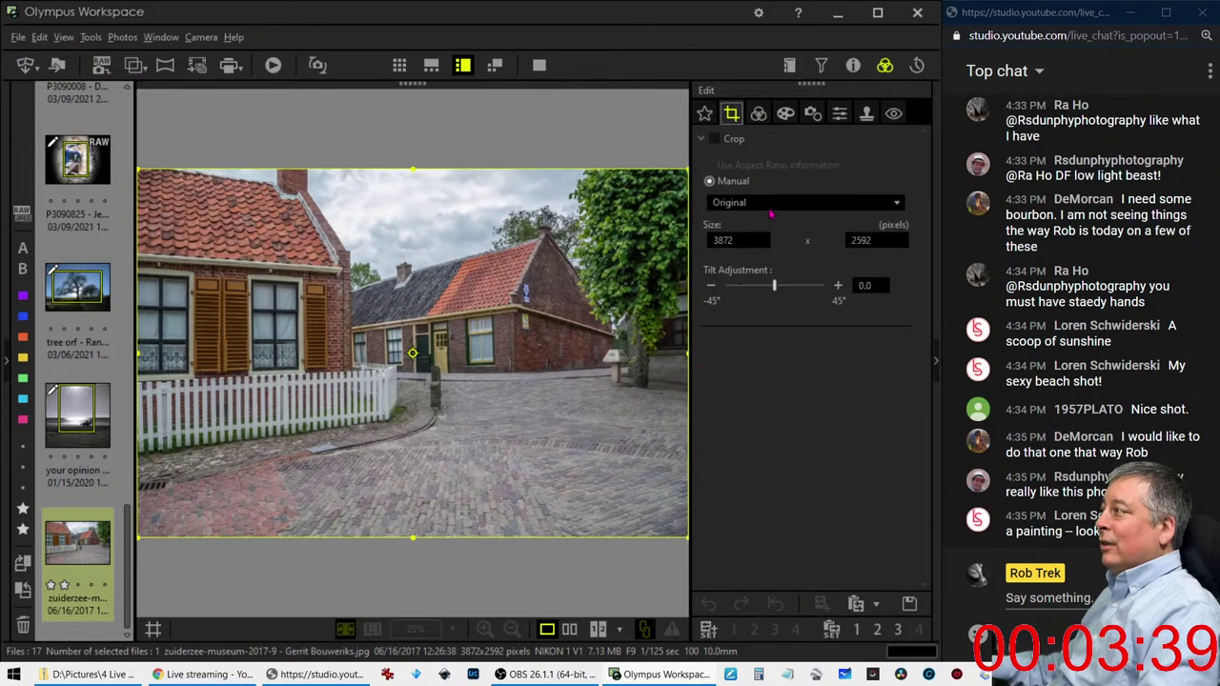
click(761, 202)
click(761, 237)
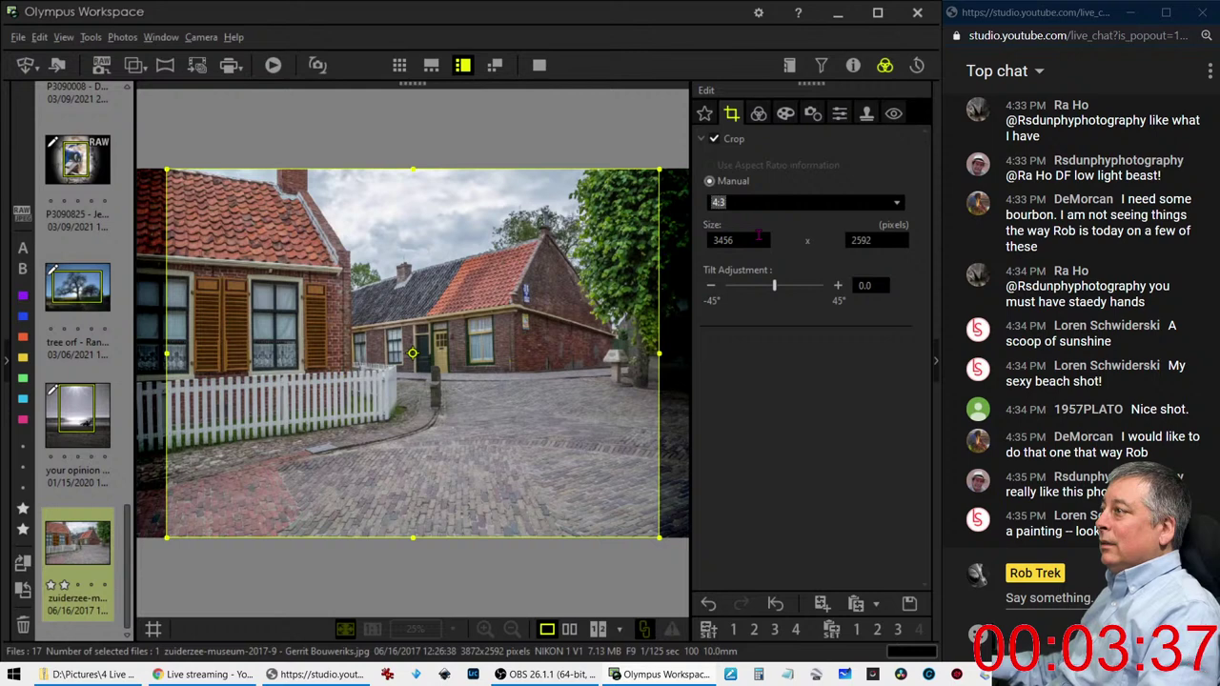
drag(486, 299, 419, 324)
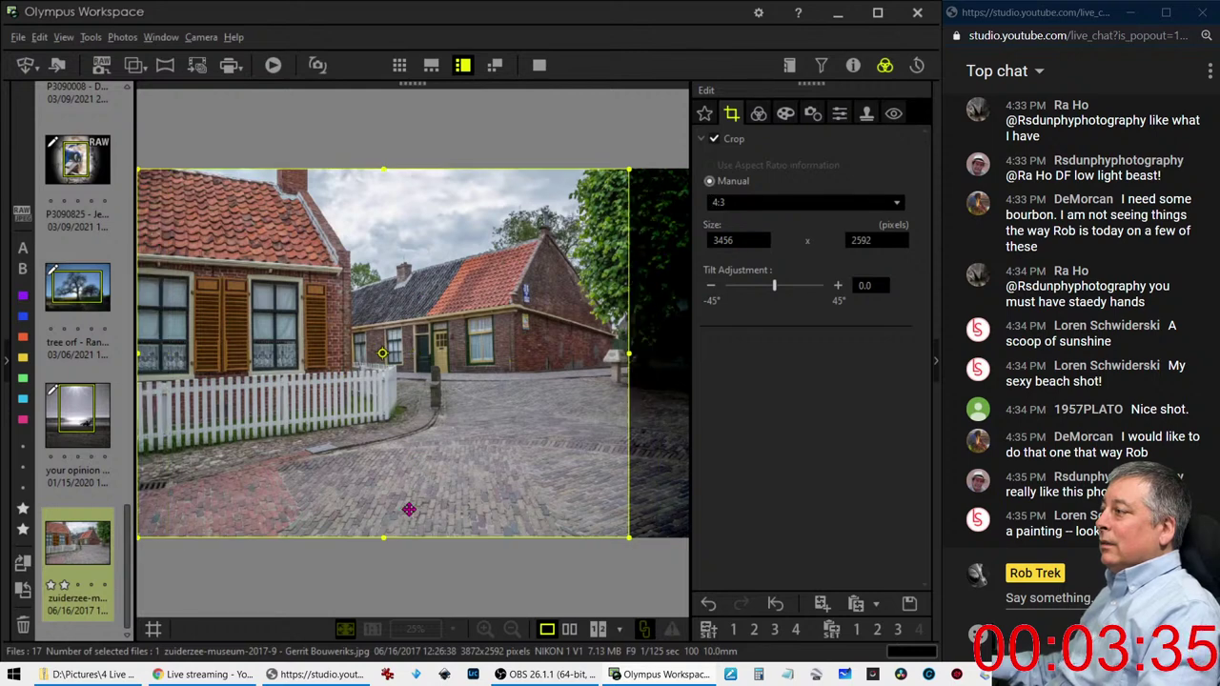
drag(383, 538, 384, 487)
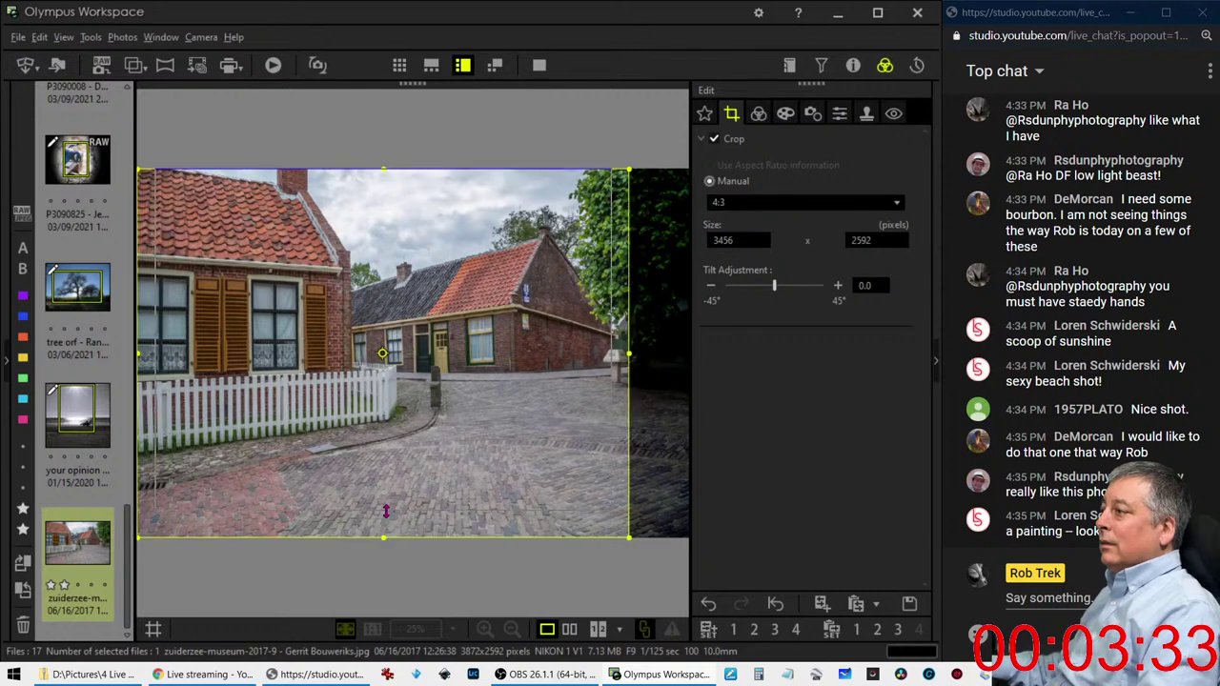
drag(406, 441, 375, 437)
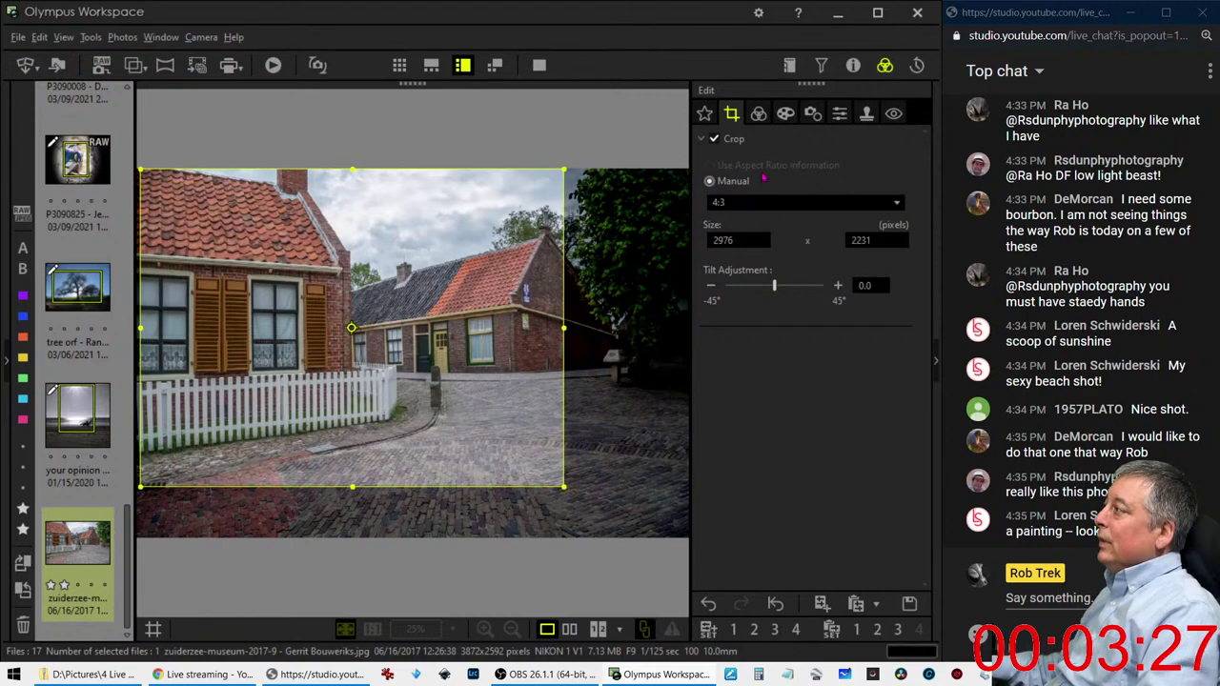
click(767, 124)
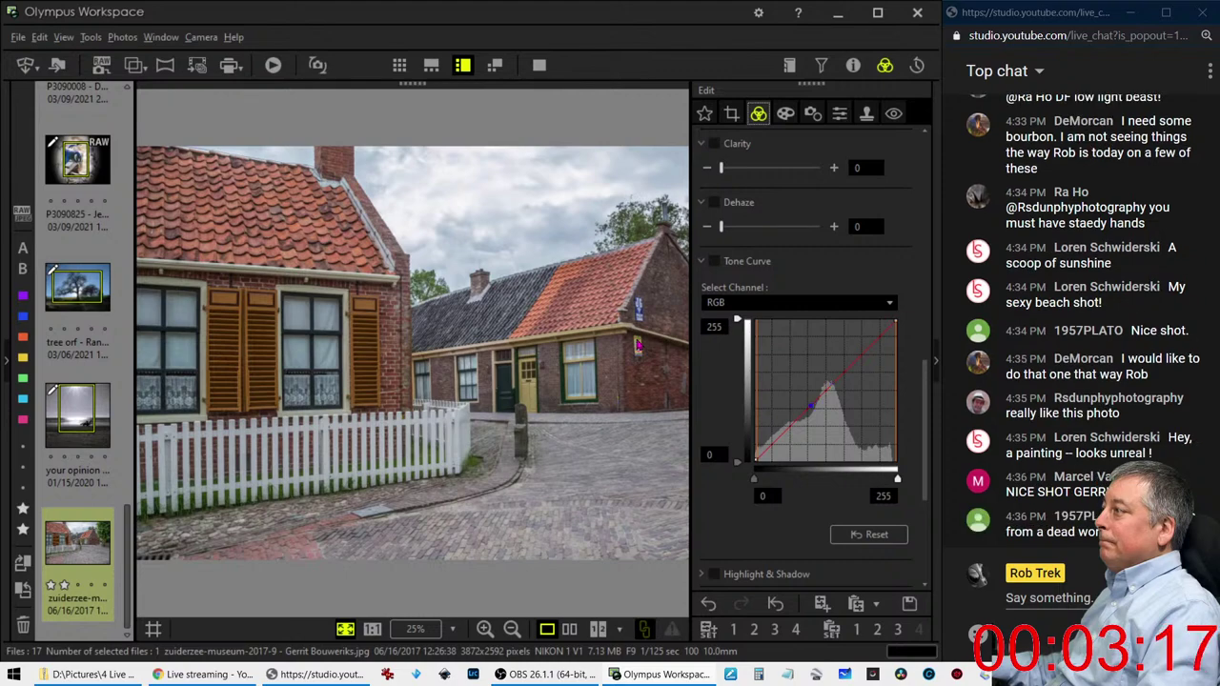
Refine the crop's bottom-right corner and reapply it
click(731, 114)
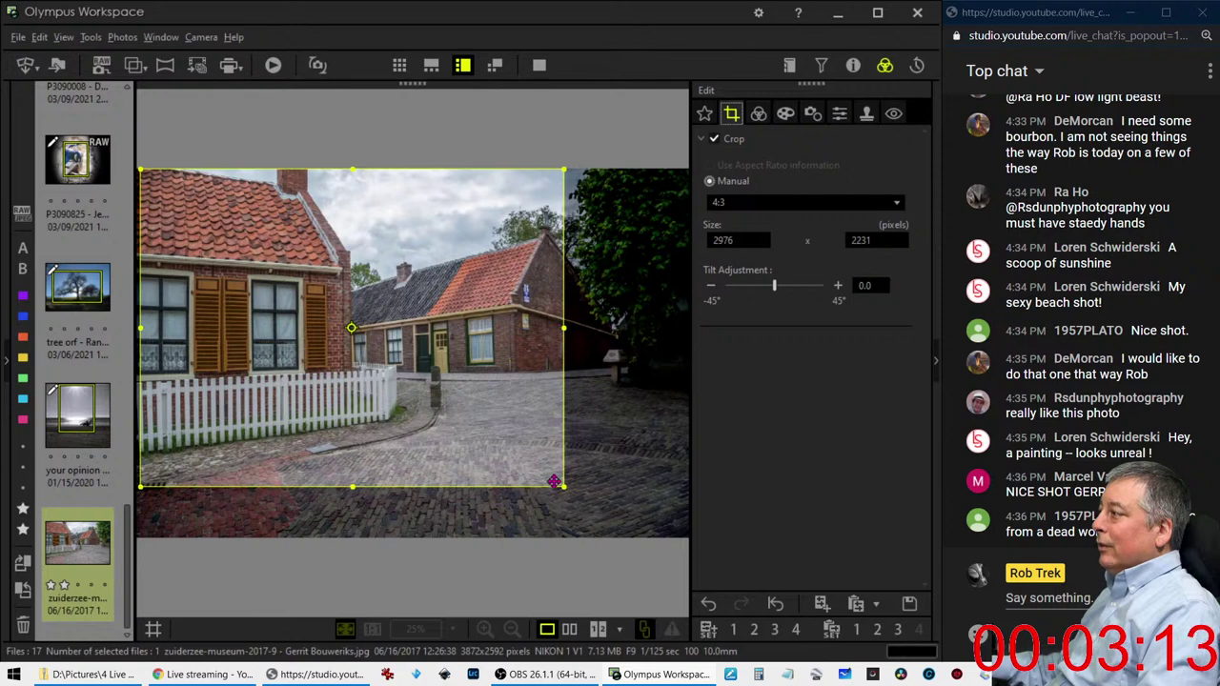
drag(562, 485, 584, 499)
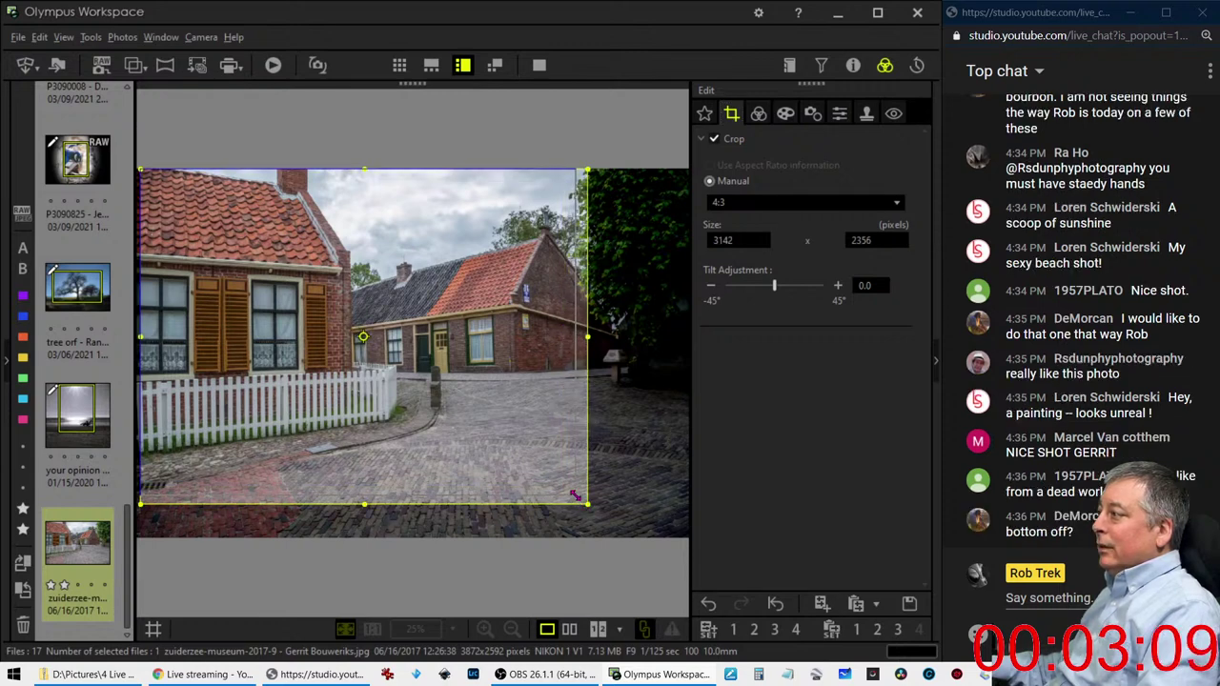
drag(580, 500, 546, 471)
click(759, 114)
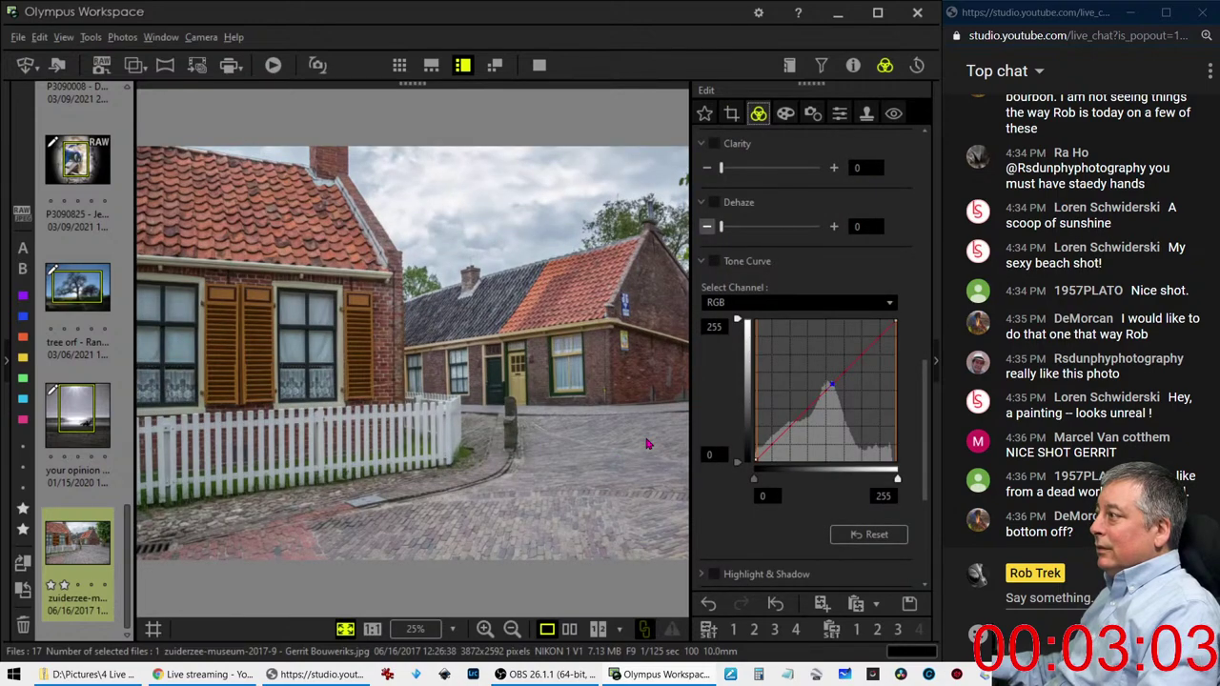
Try the Pop Art, Pale&Light Color II and Dramatic Tone art filters, then set No Filter
click(786, 116)
click(782, 162)
click(790, 197)
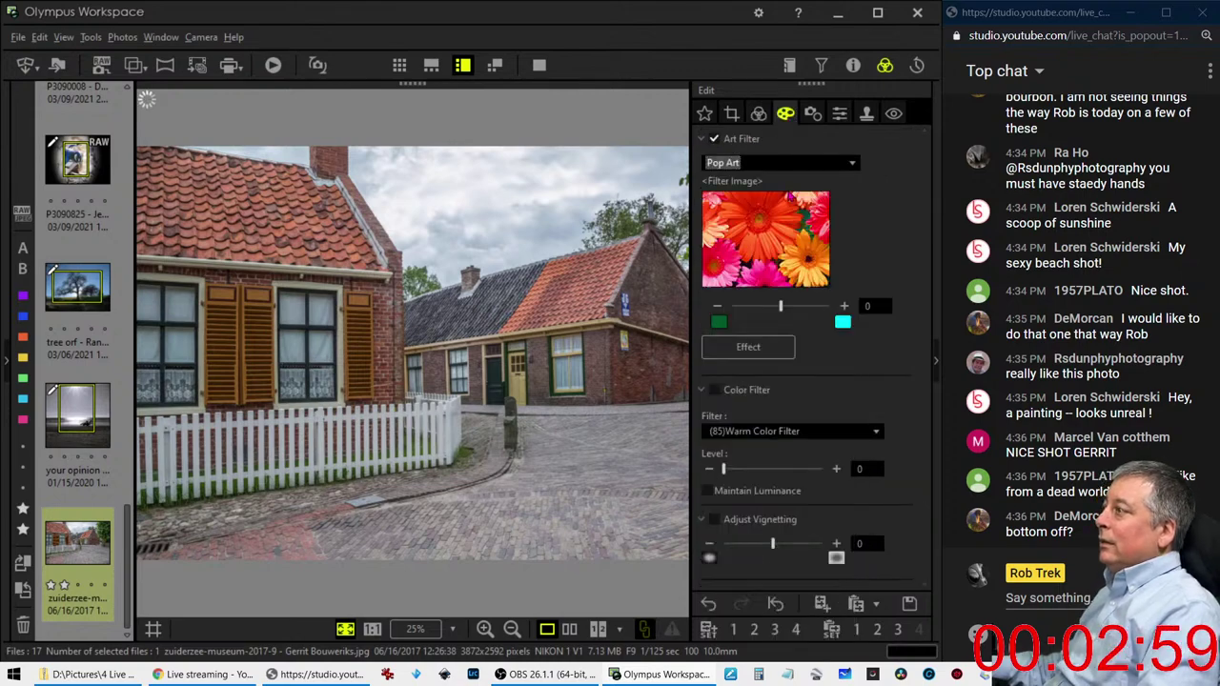
click(788, 163)
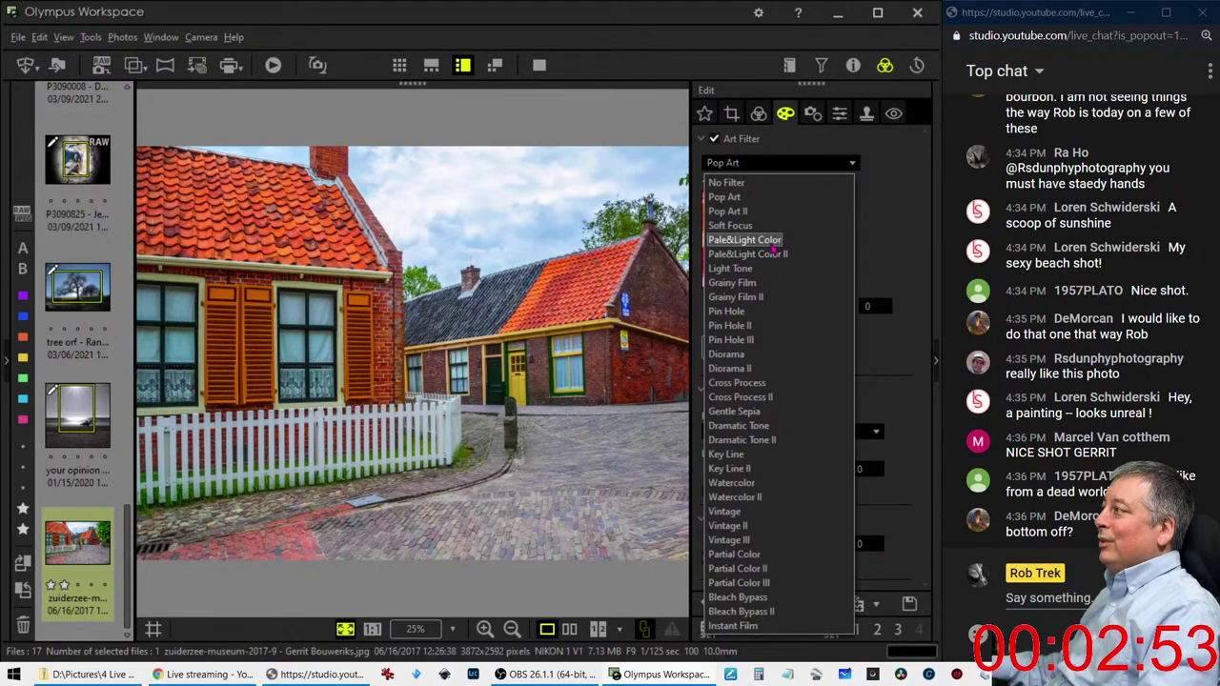
click(775, 255)
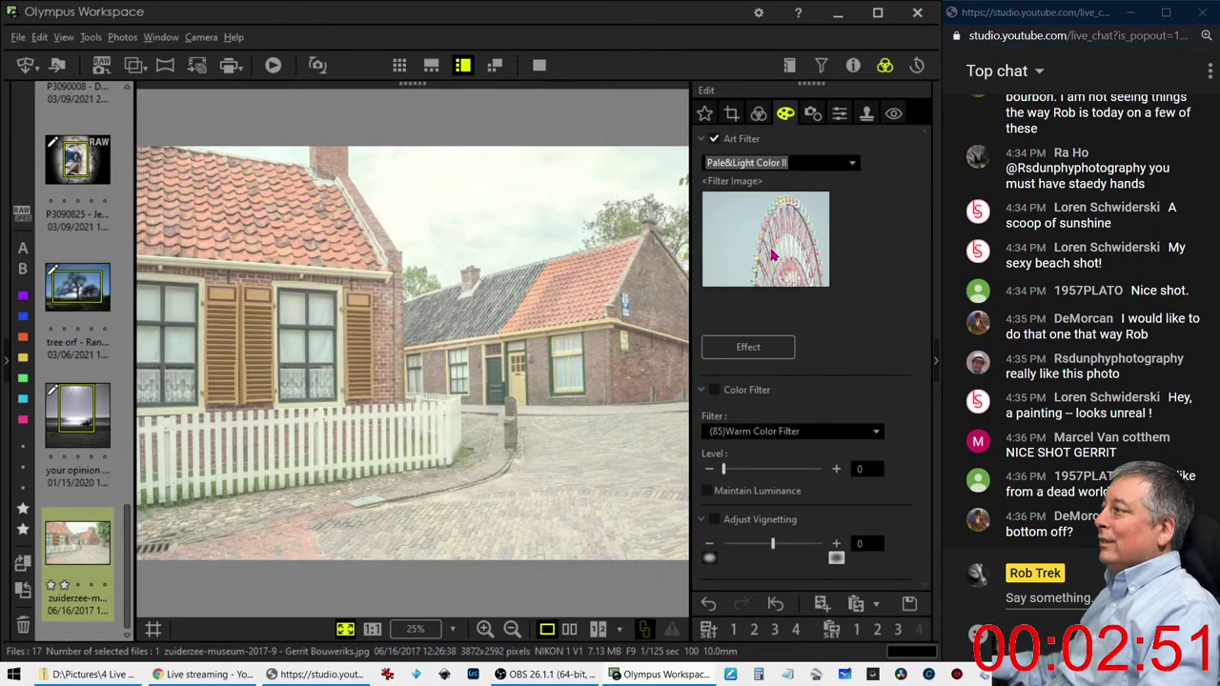
click(790, 167)
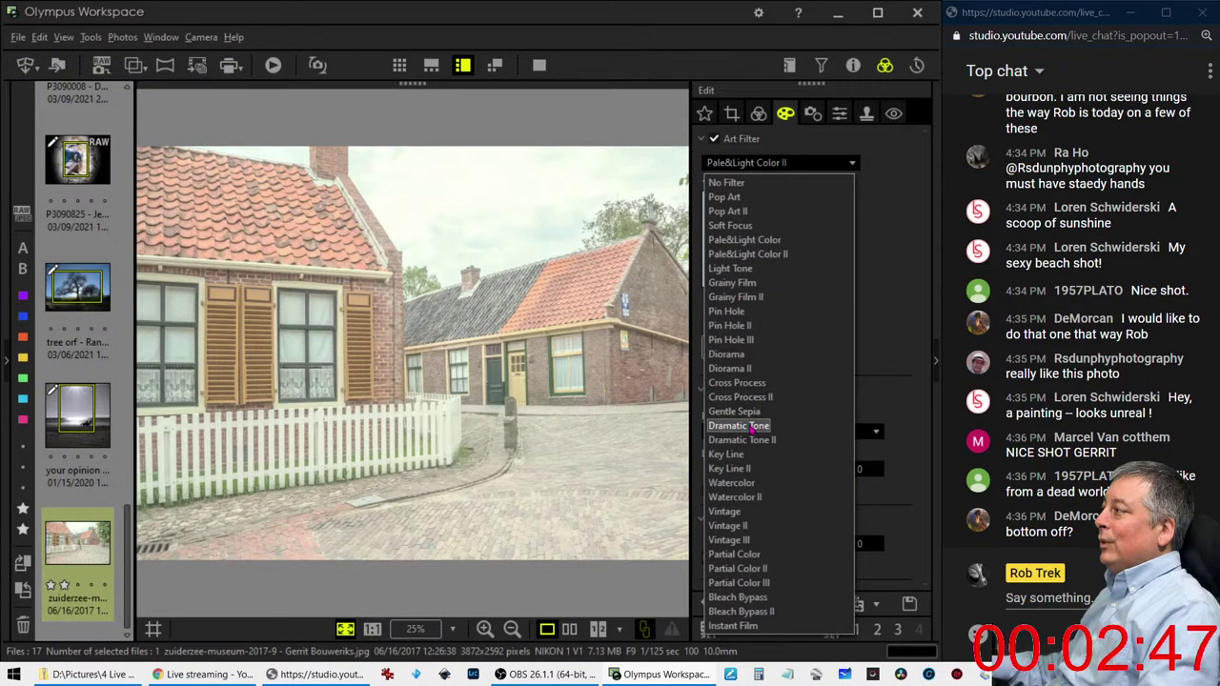
click(753, 426)
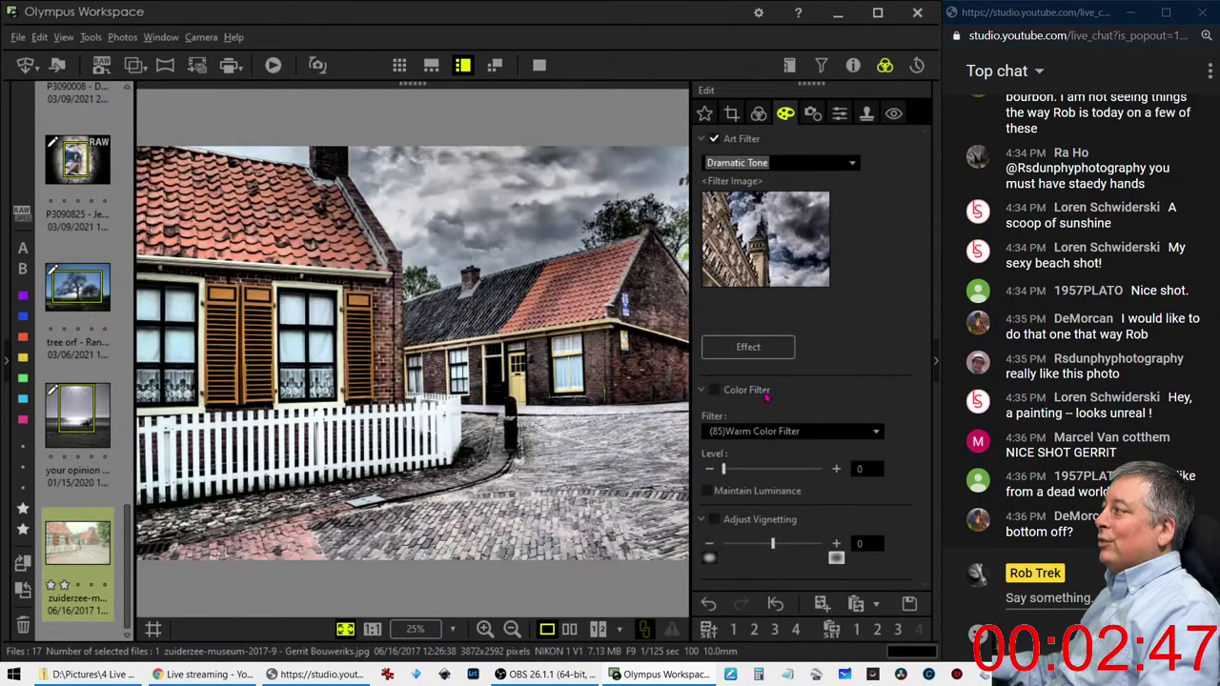
click(780, 162)
click(726, 183)
click(758, 114)
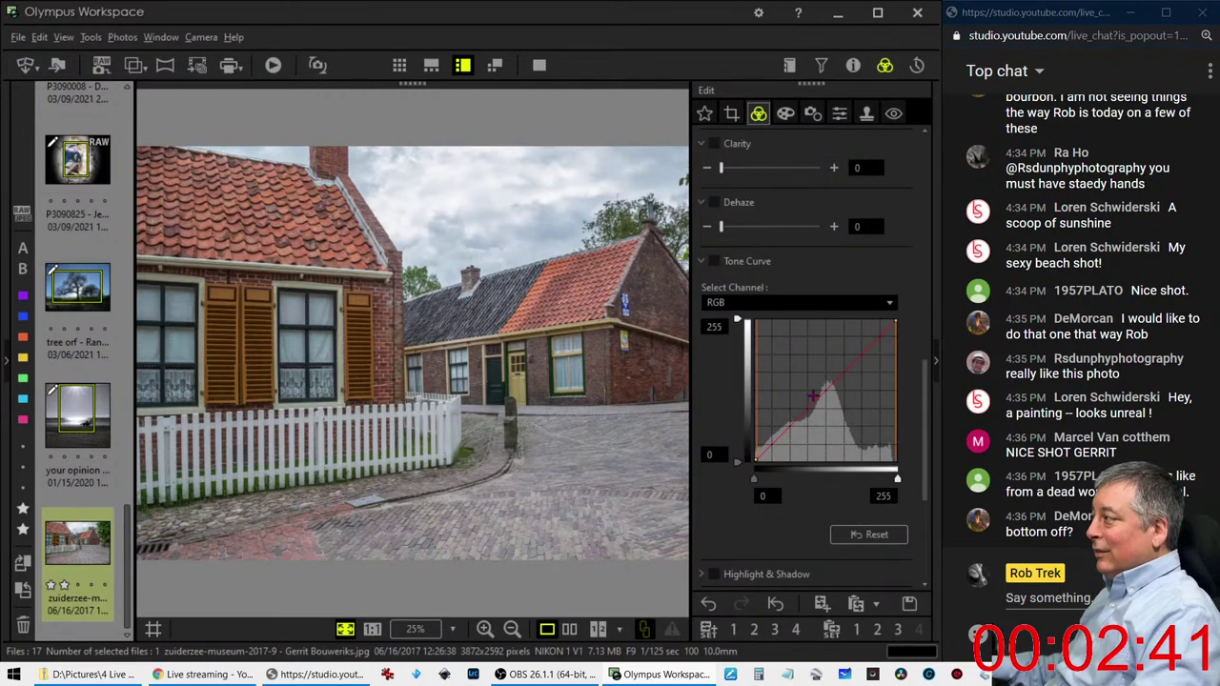
Add an RGB tone curve point and pull the shadows down for an S-curve
click(817, 394)
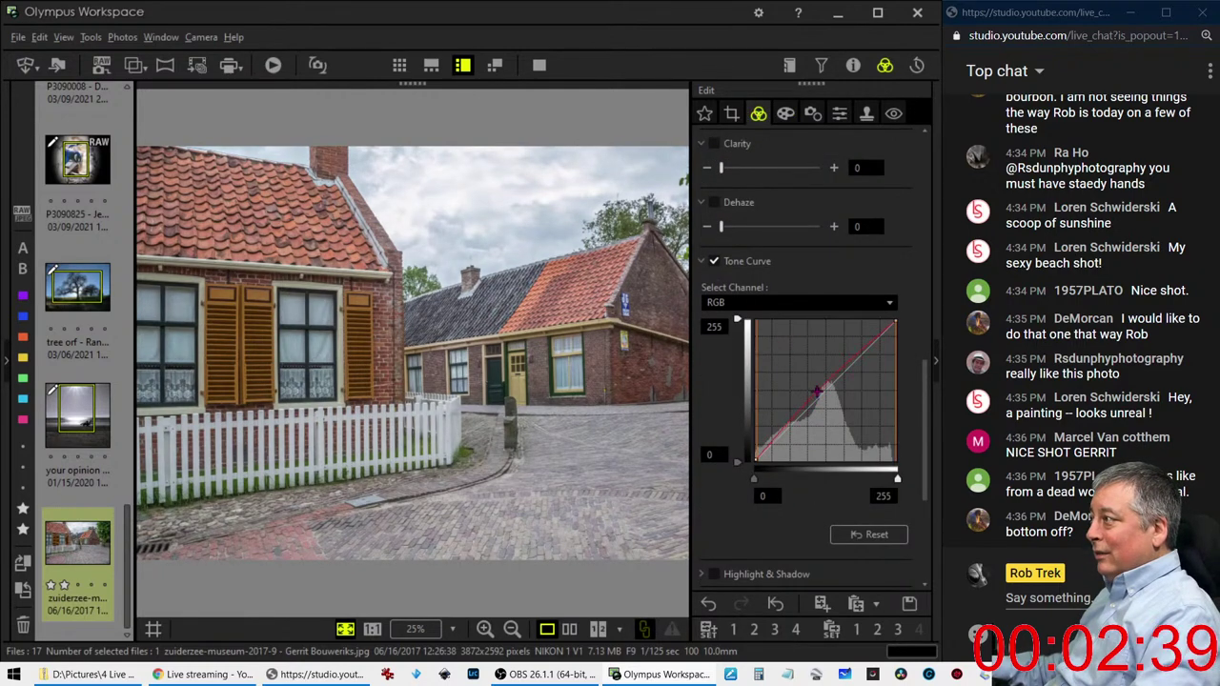
drag(772, 442, 773, 452)
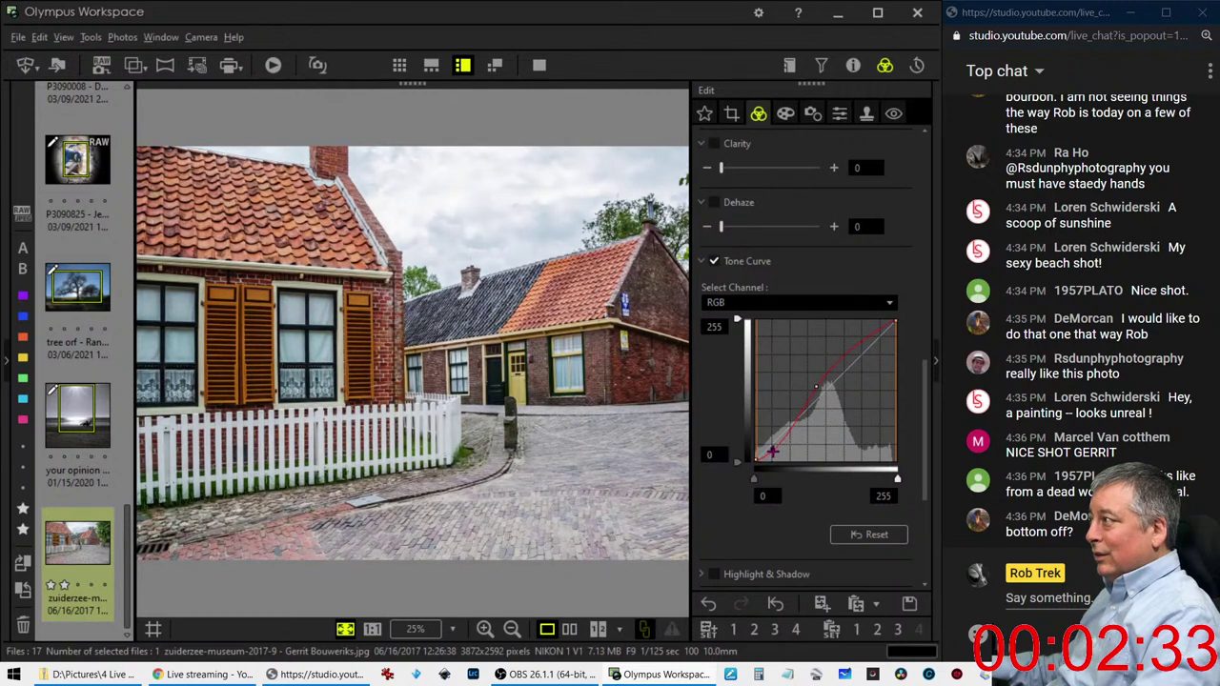
drag(773, 452, 772, 447)
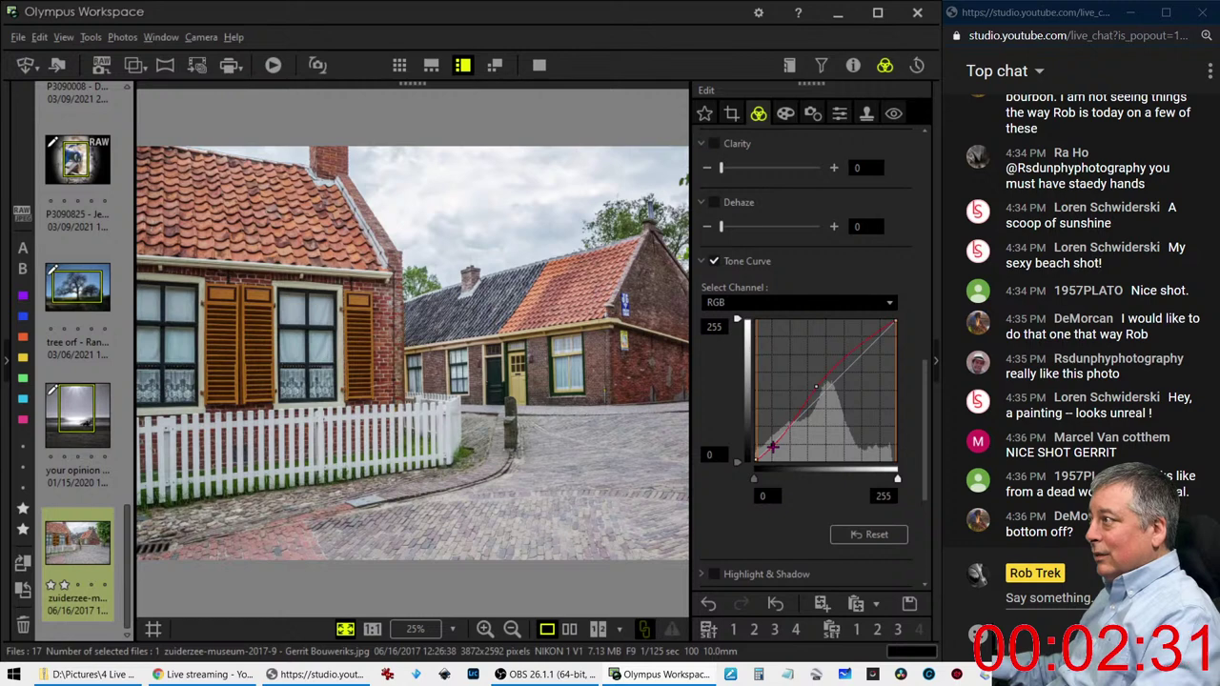
scroll(772, 515, down, 3)
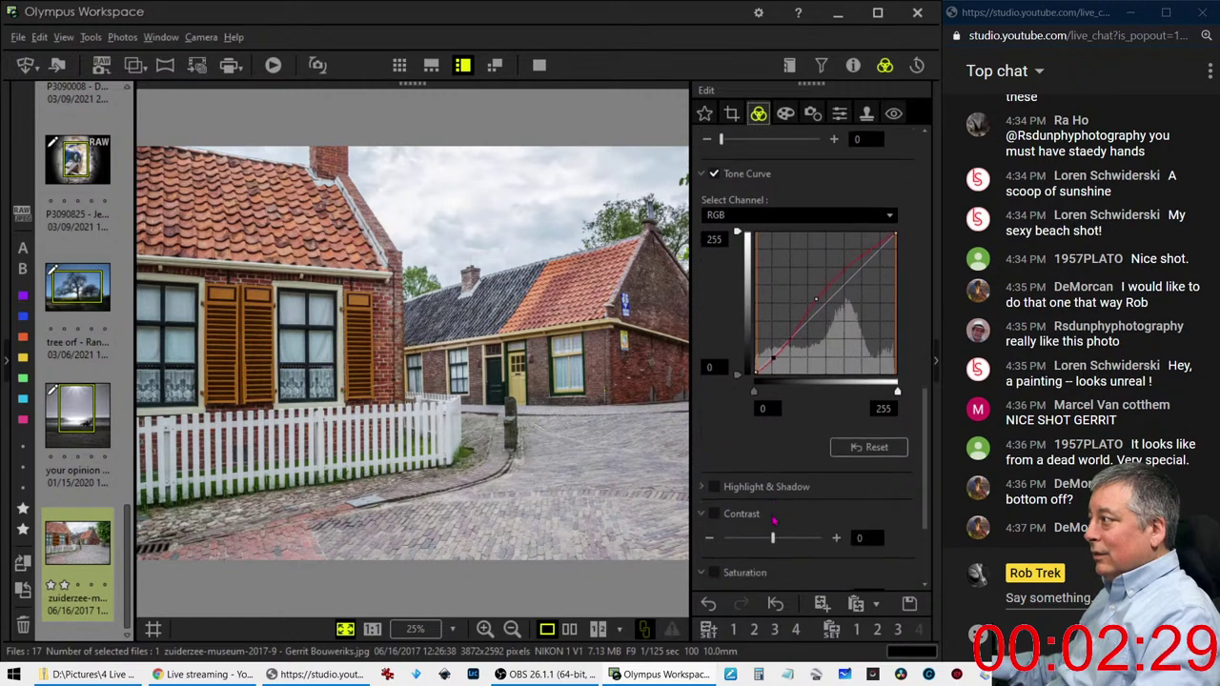
scroll(772, 530, down, 1)
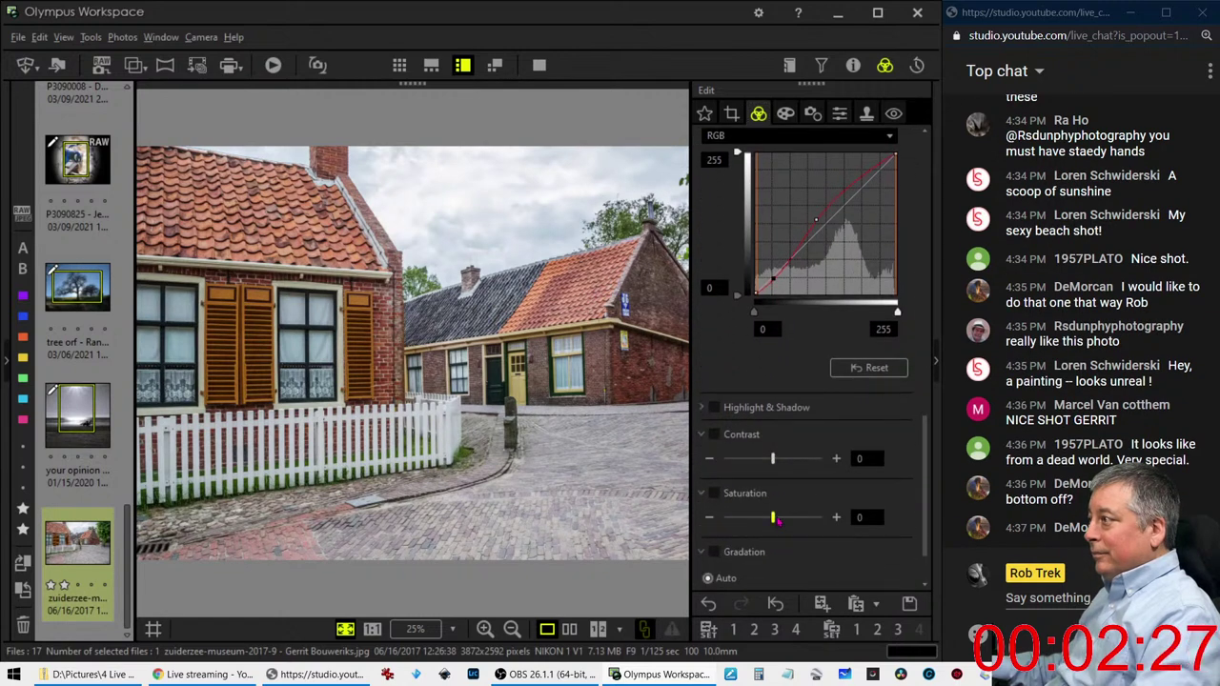
Drag the Saturation slider up to +16
drag(772, 518, 792, 505)
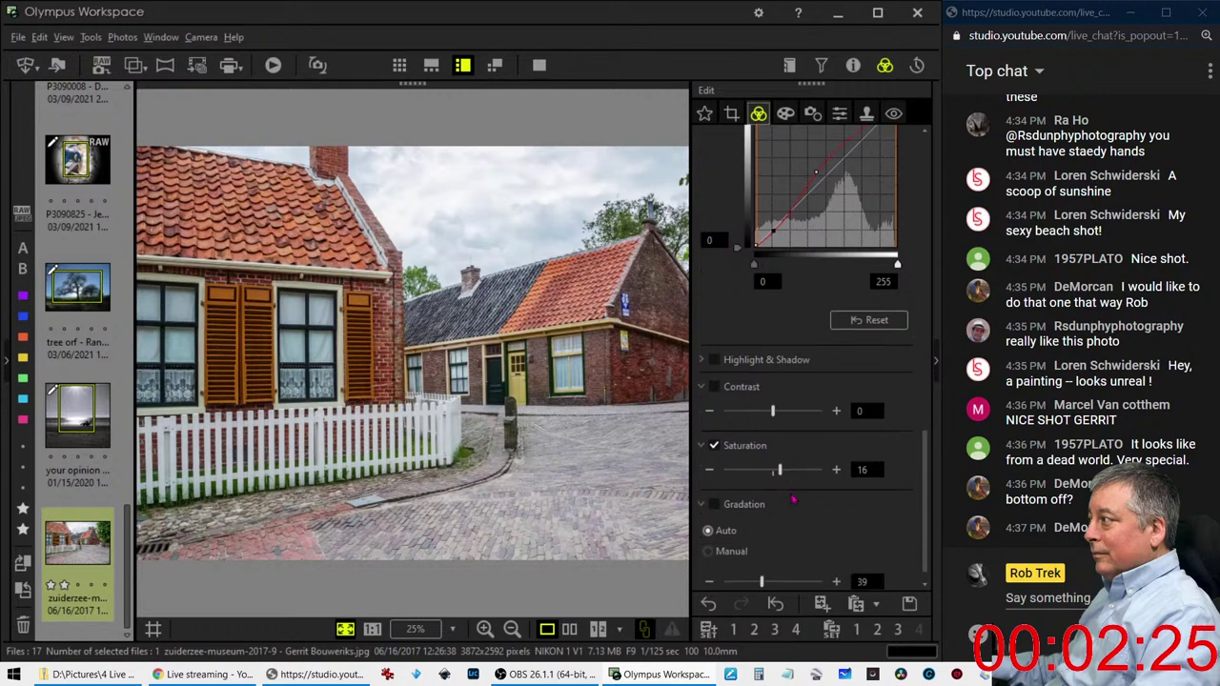
scroll(792, 521, down, 1)
scroll(792, 522, up, 2)
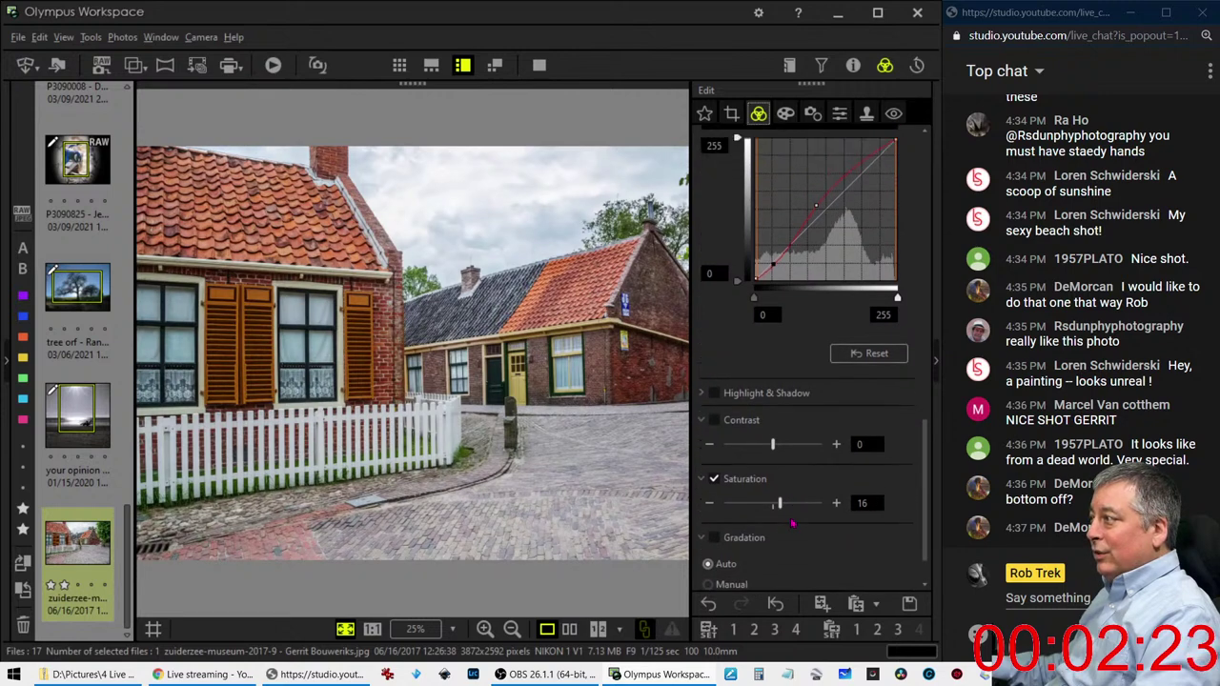
scroll(792, 524, up, 1)
scroll(792, 524, up, 1)
scroll(791, 523, down, 1)
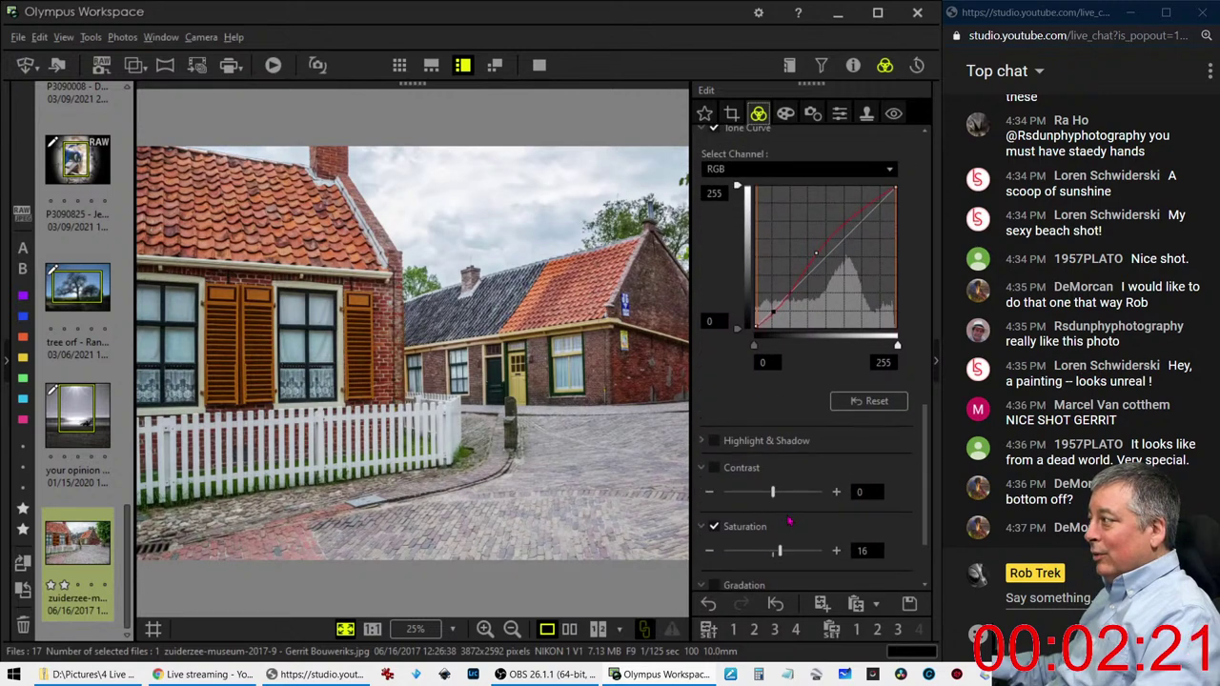
scroll(789, 521, down, 1)
scroll(789, 521, down, 1)
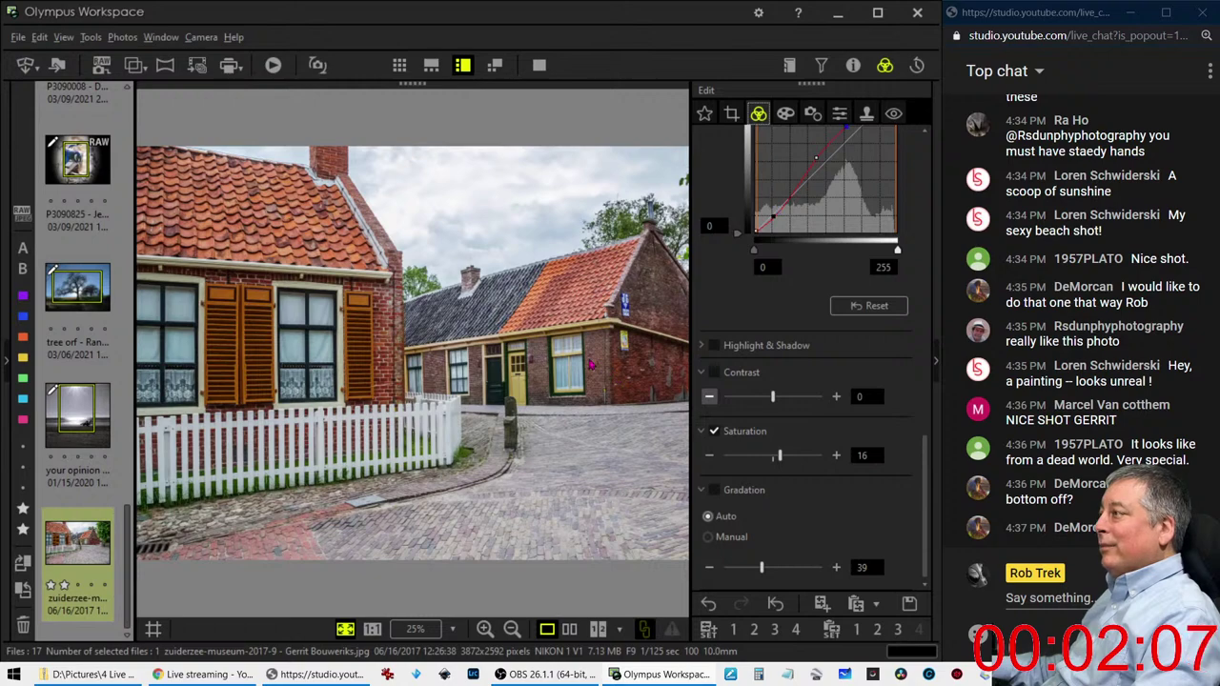
Crop the street photo to a 16:9 ratio and apply it
click(731, 114)
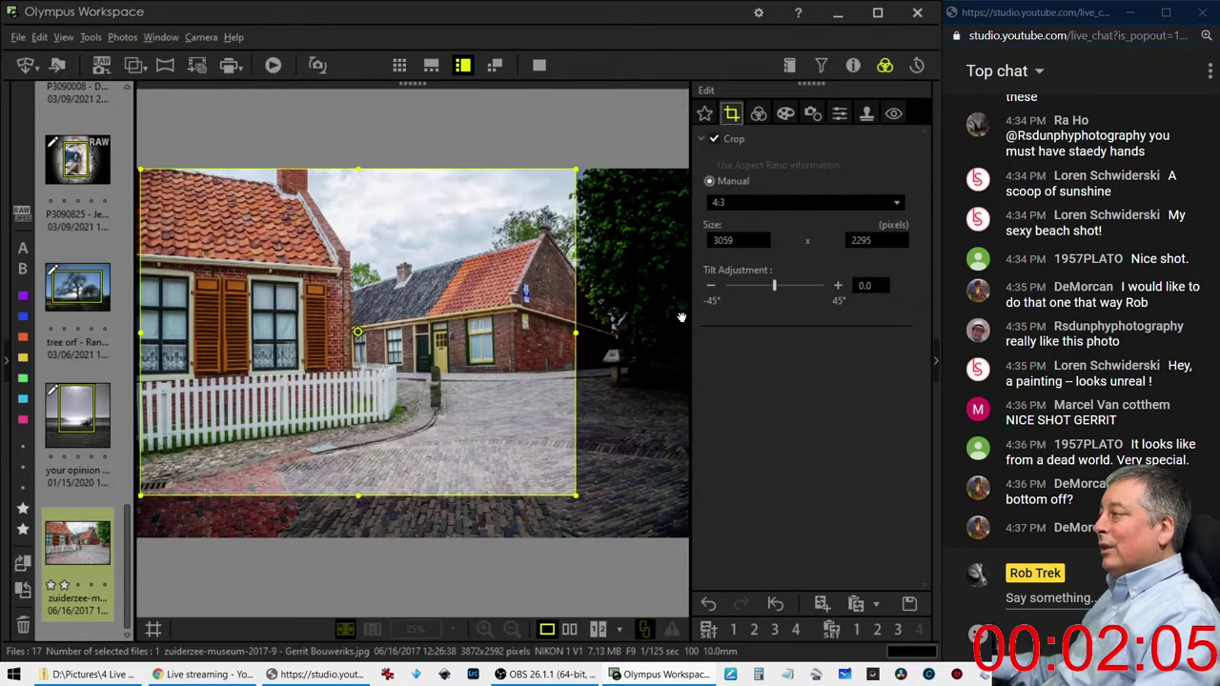
click(791, 202)
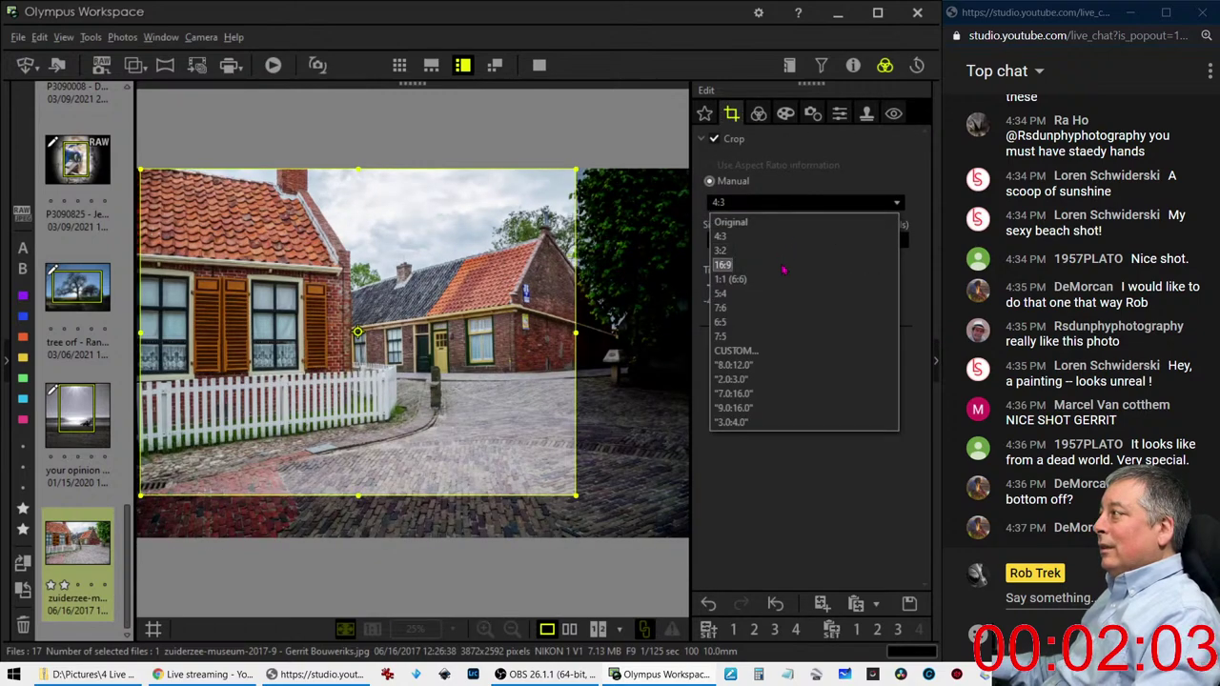
click(785, 264)
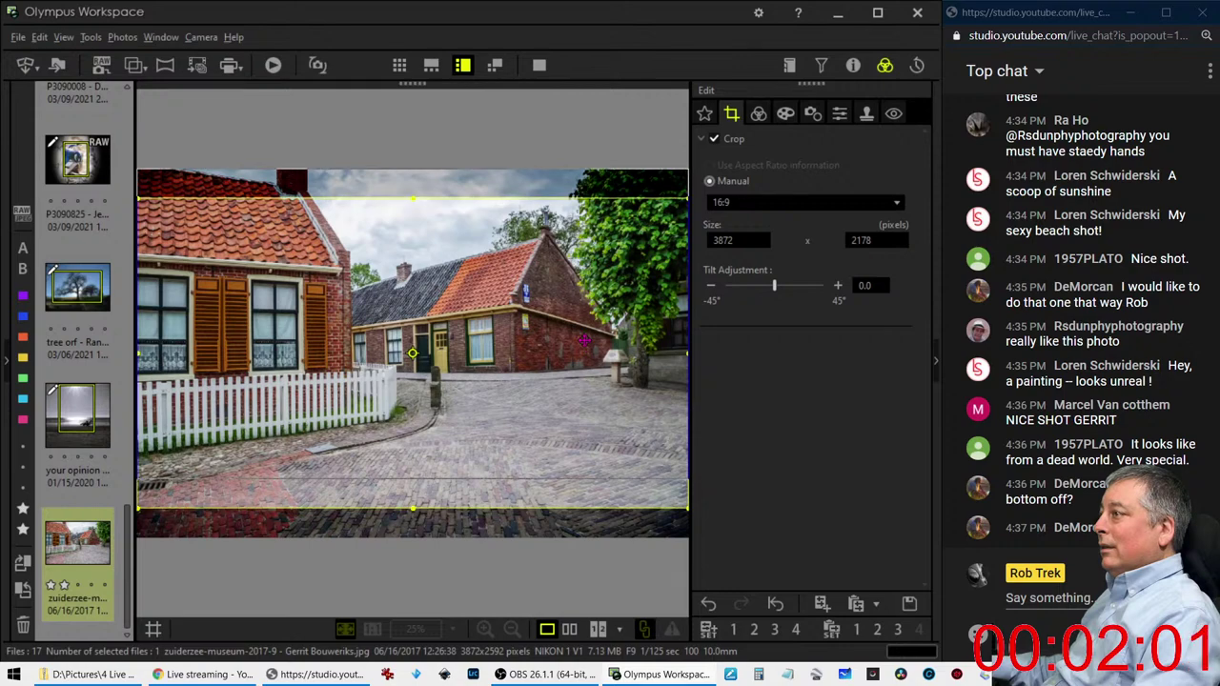
click(759, 113)
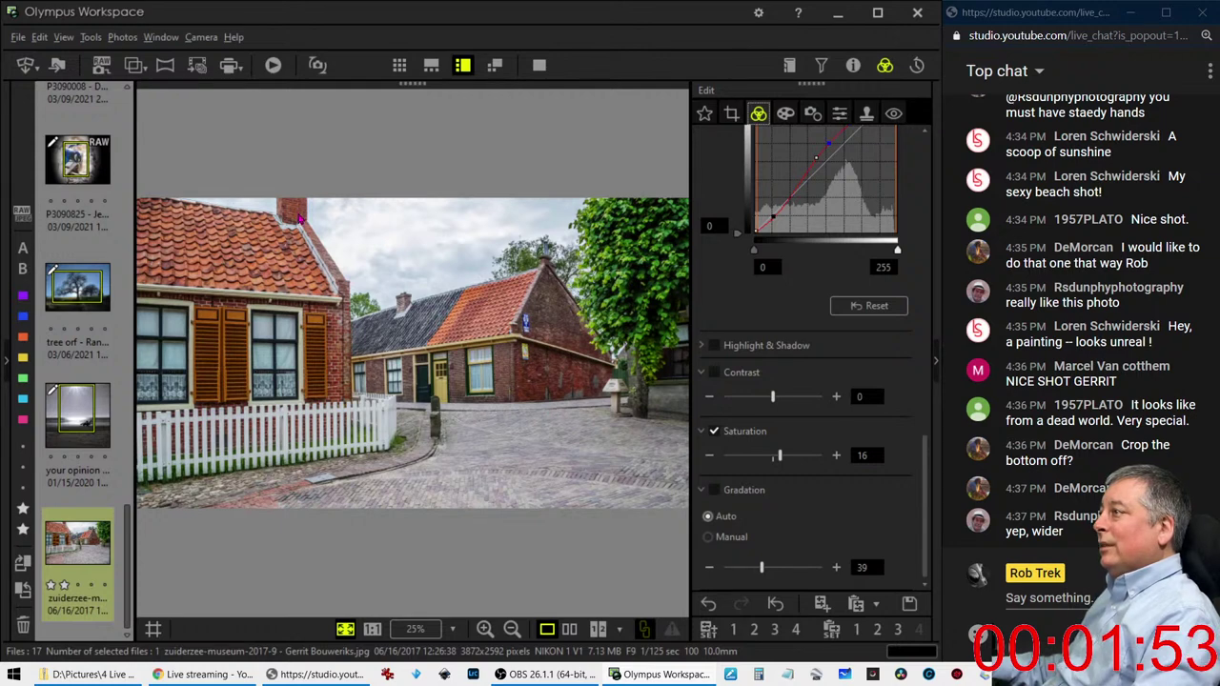
Lower the 16:9 crop's top edge, nudge the frame down, and compare side by side
click(731, 113)
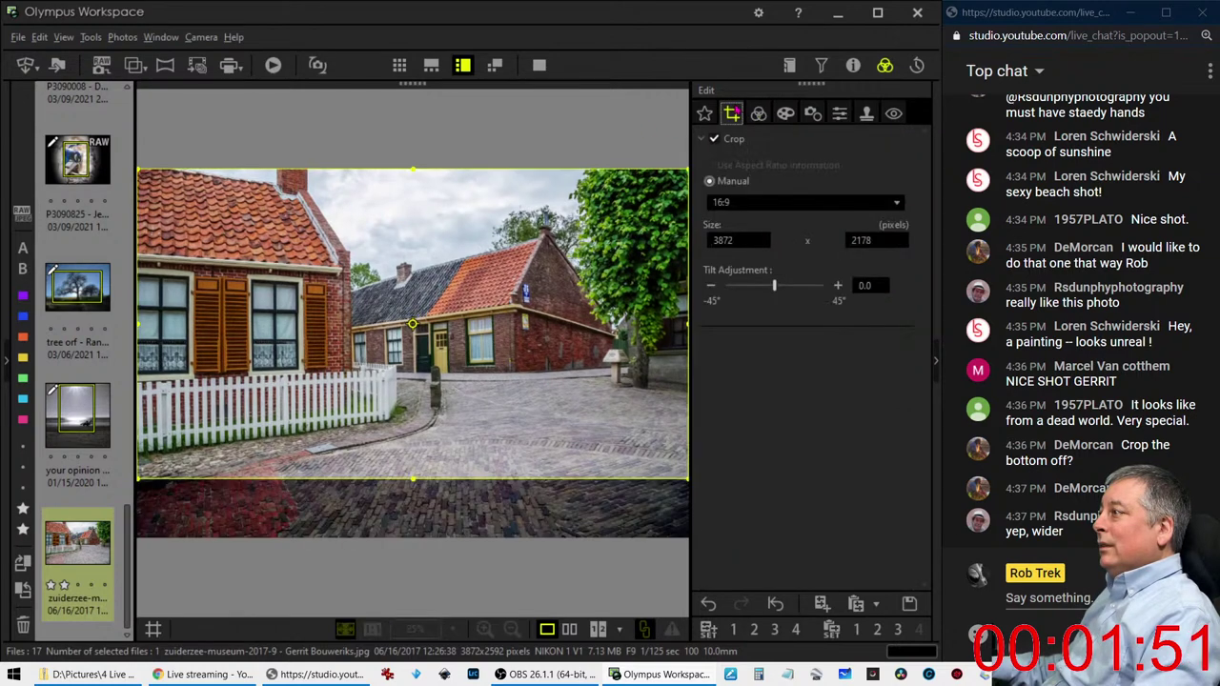
drag(412, 171, 415, 191)
click(758, 113)
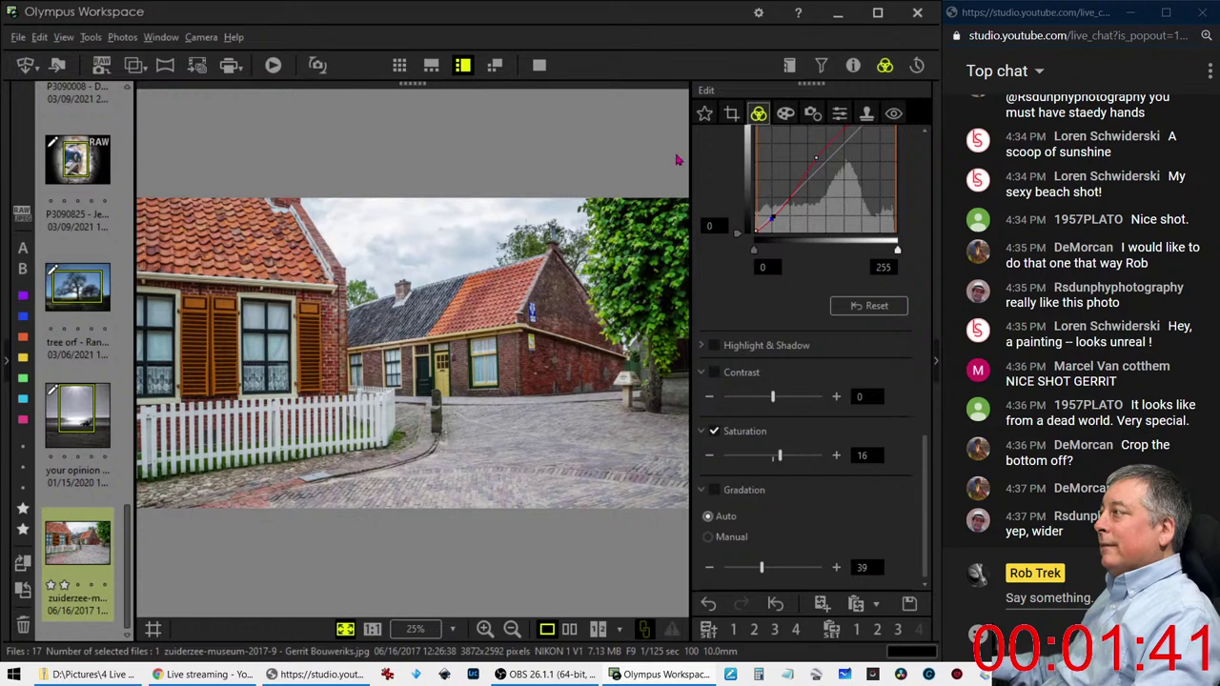
click(731, 113)
drag(549, 317, 547, 323)
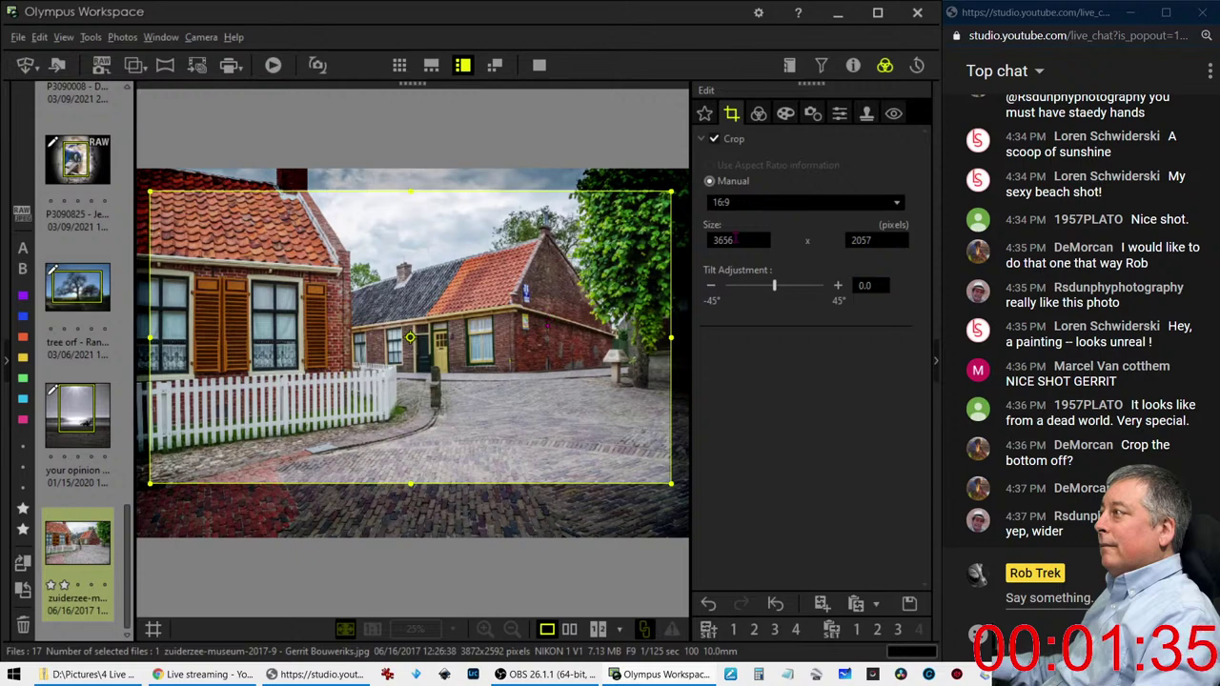
click(758, 113)
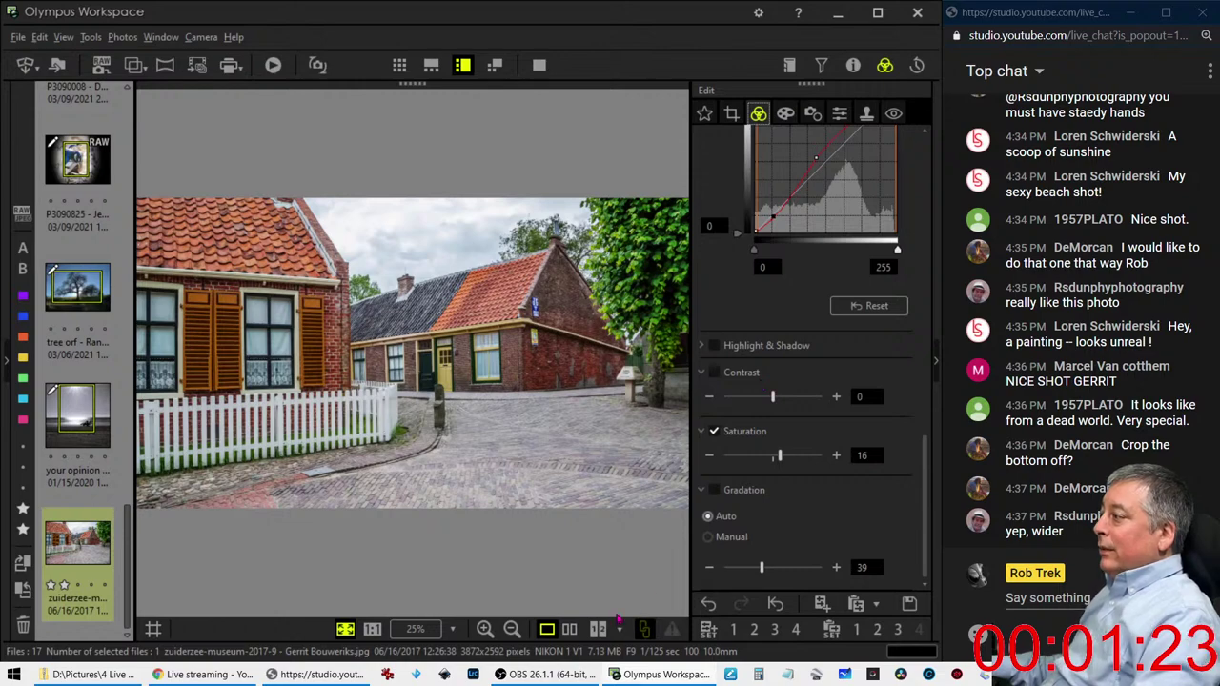
click(569, 629)
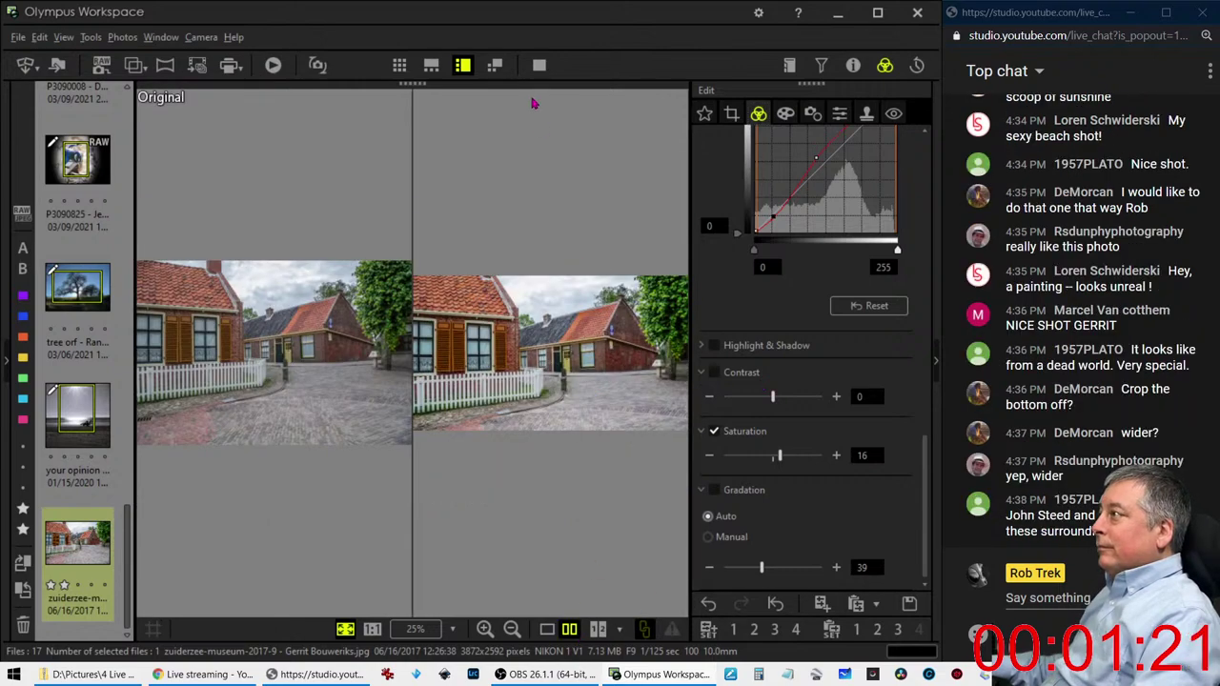
click(539, 65)
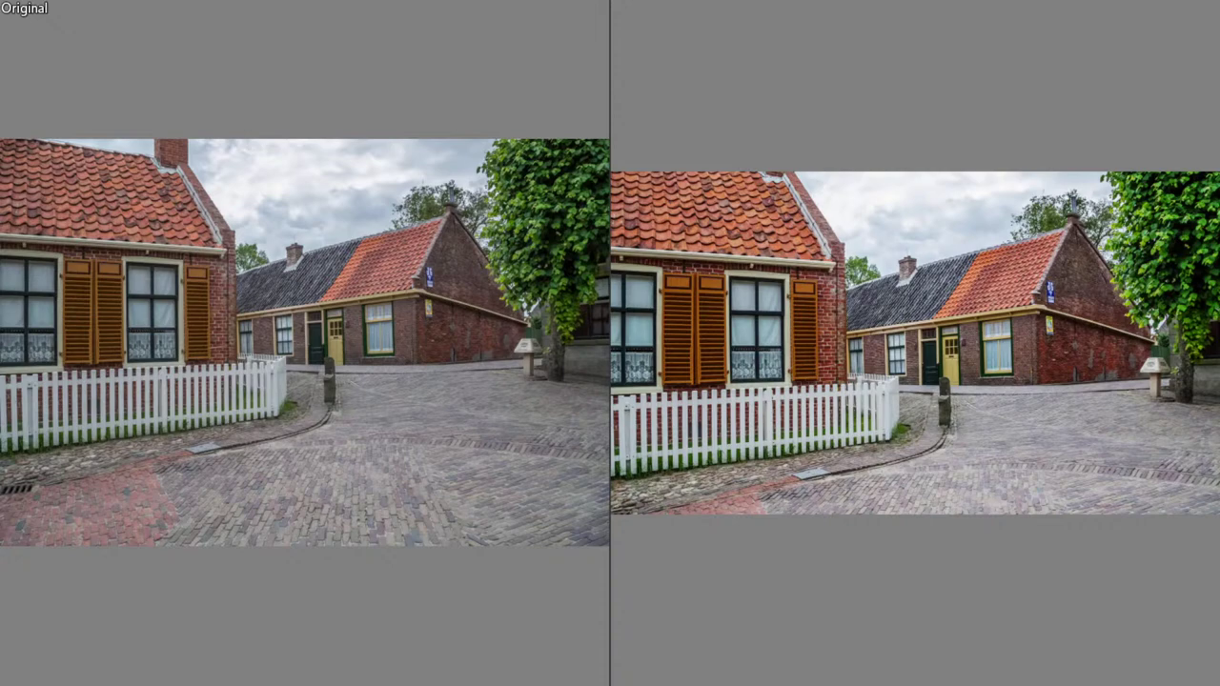
key(Escape)
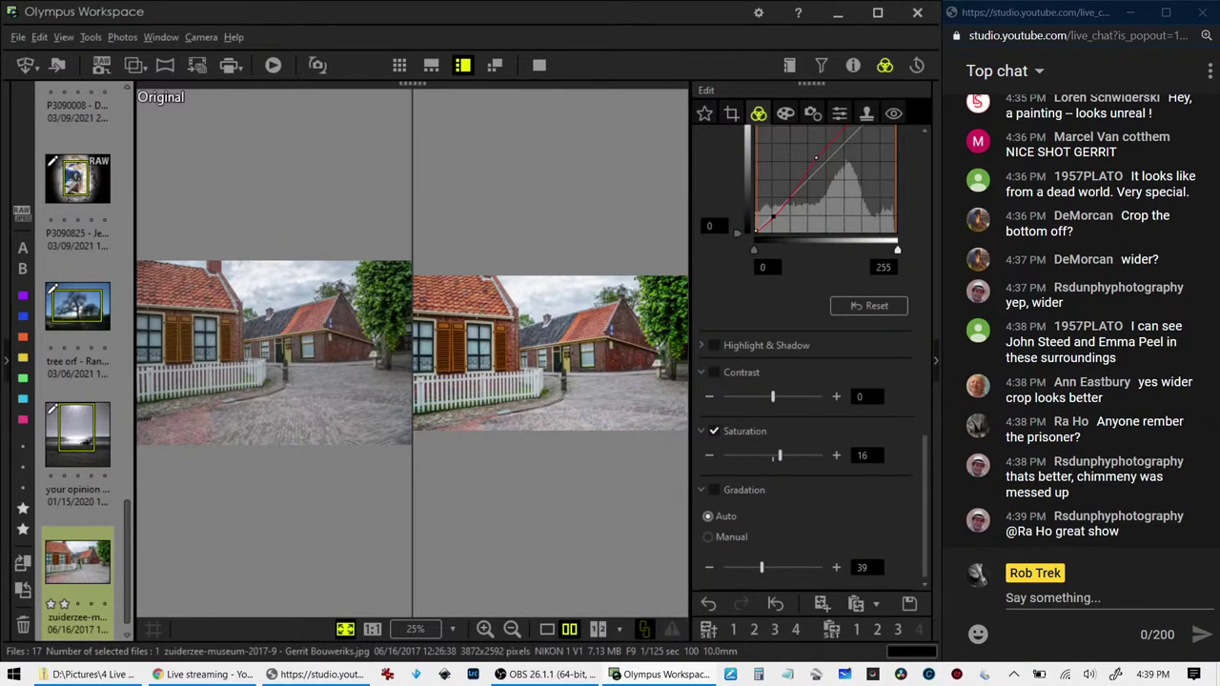
In Adjust Color, set hue 0 luminance 7, saturation 7 and 2, then view alone
scroll(829, 451, up, 2)
scroll(829, 451, up, 3)
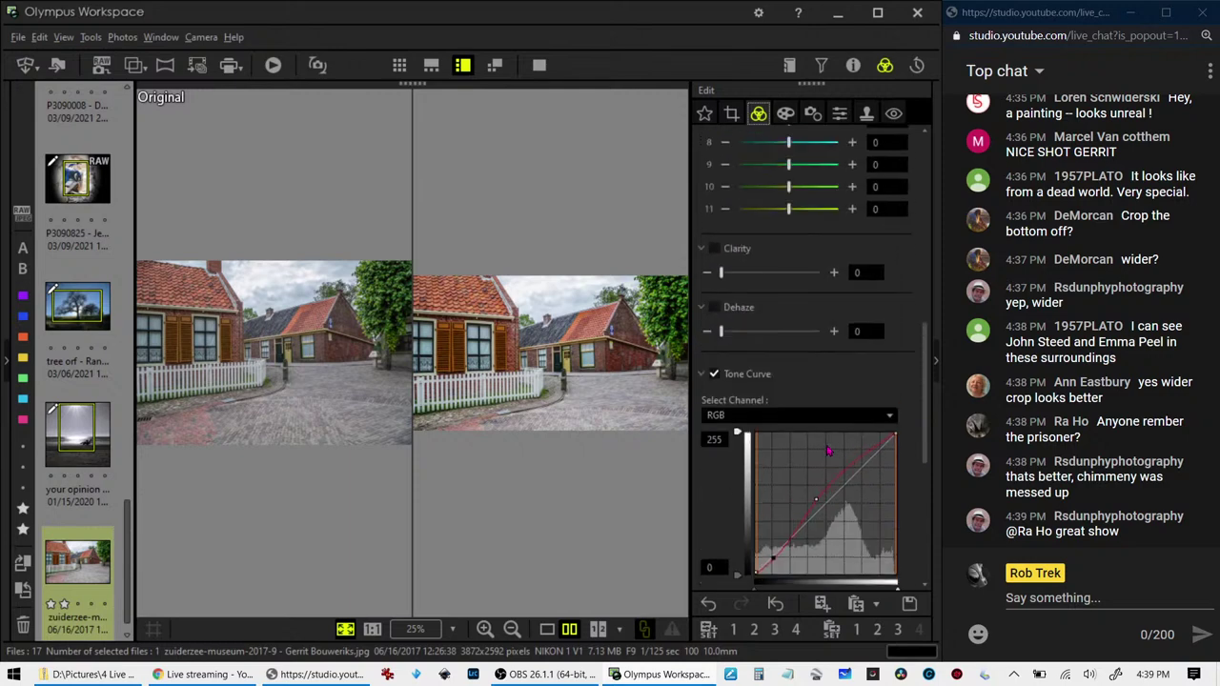
scroll(829, 451, up, 2)
scroll(828, 451, up, 1)
scroll(828, 451, up, 2)
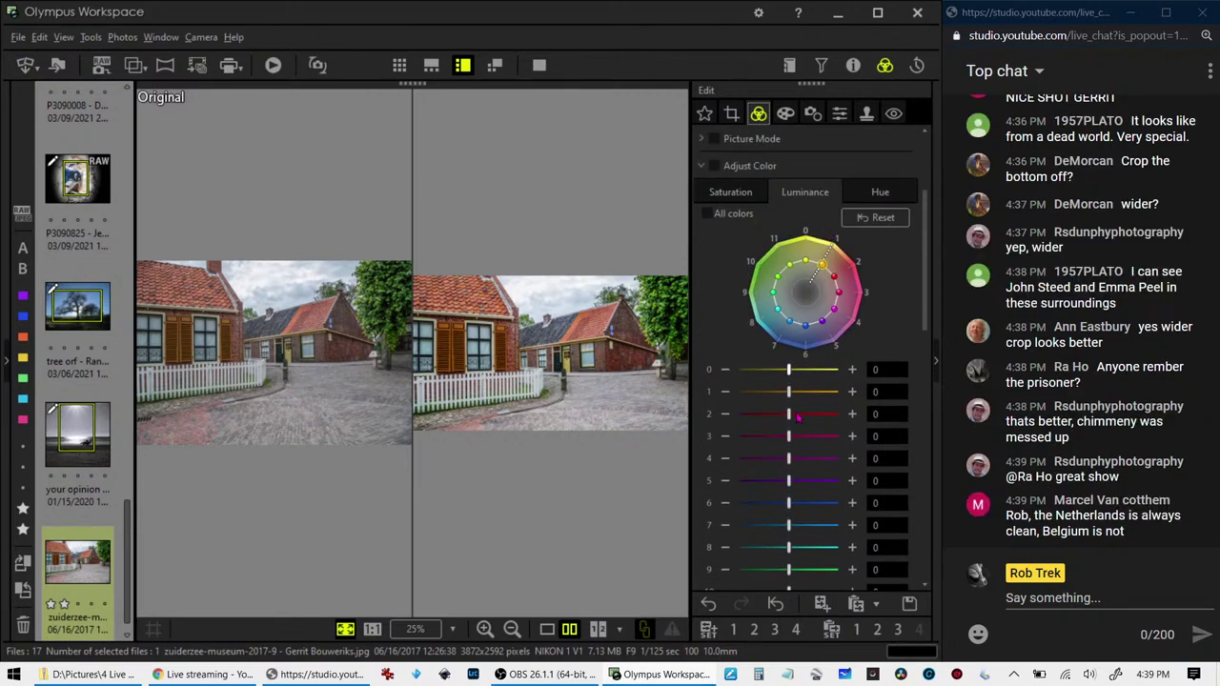
drag(789, 371, 840, 374)
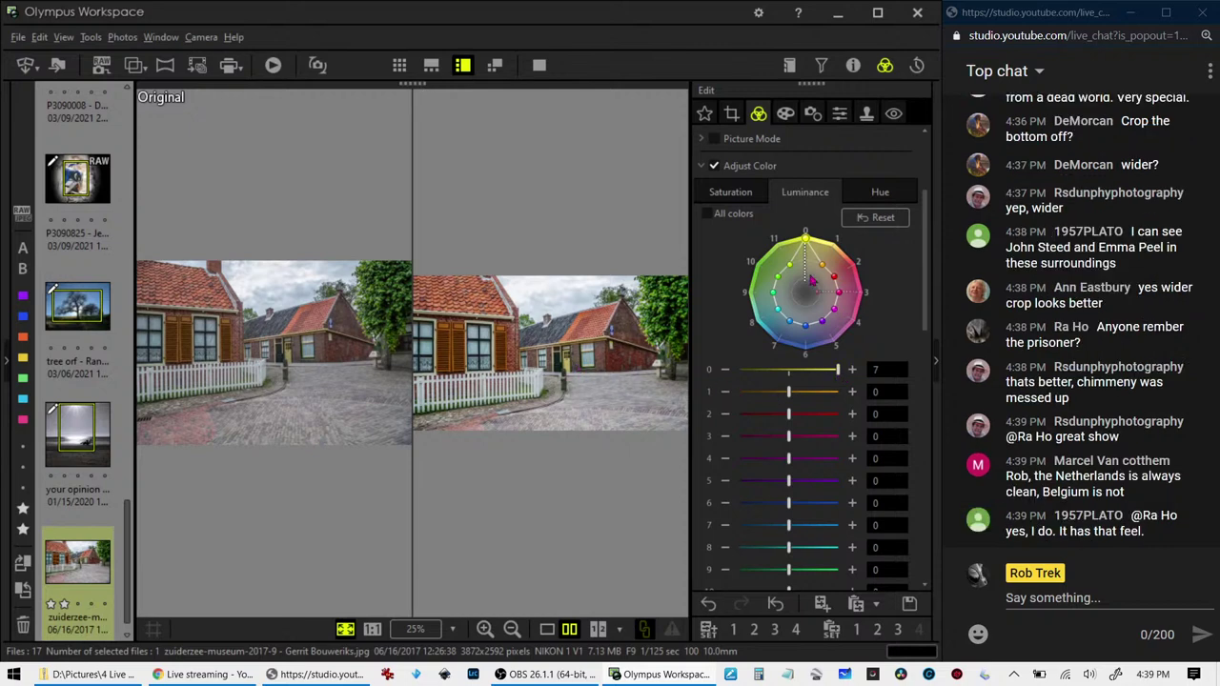
click(757, 192)
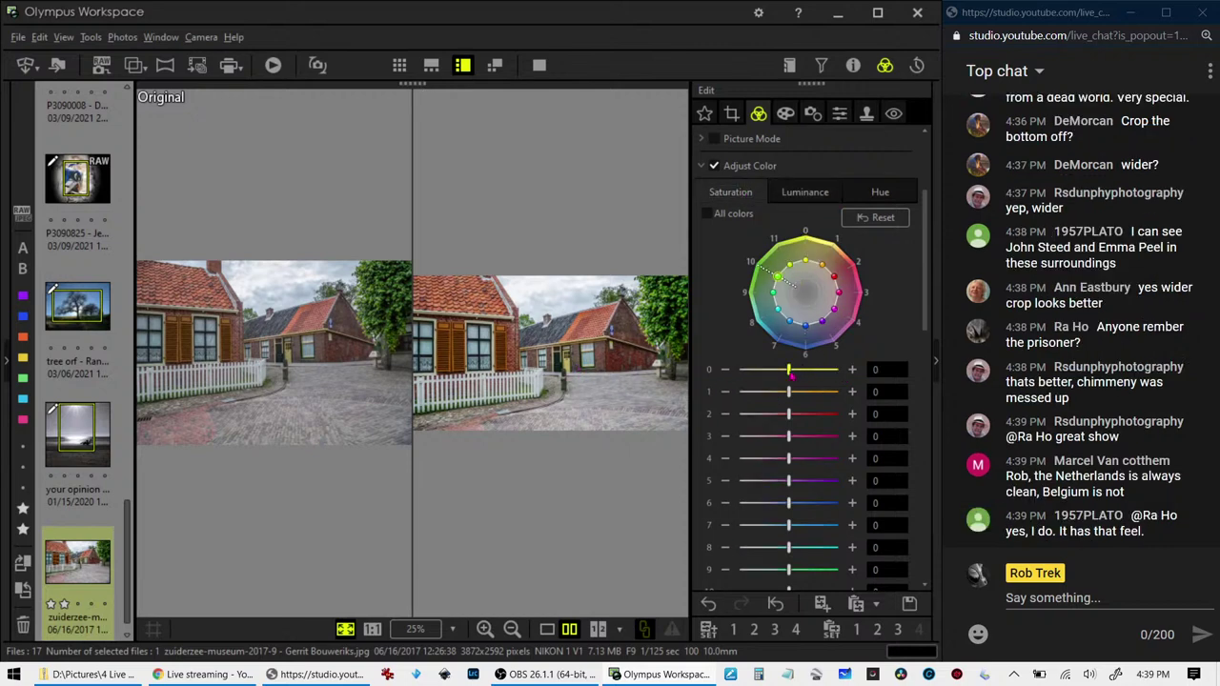
mouse_move(789, 371)
mouse_down()
mouse_move(839, 371)
mouse_move(802, 392)
mouse_up()
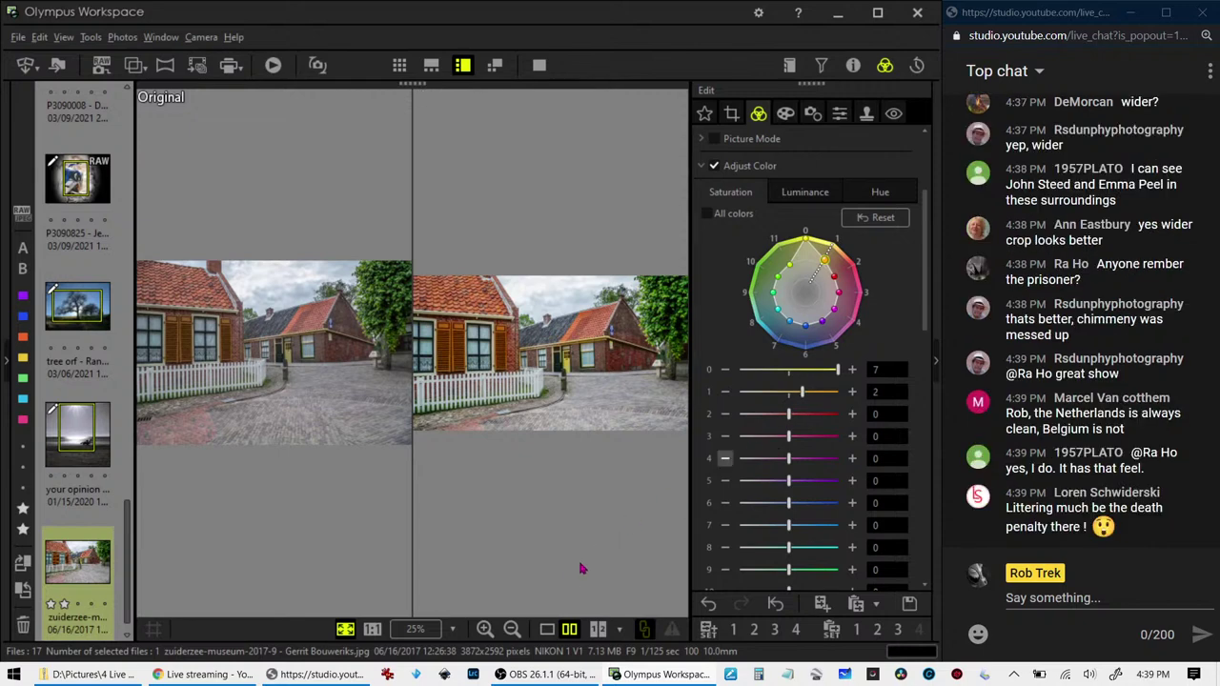
click(546, 629)
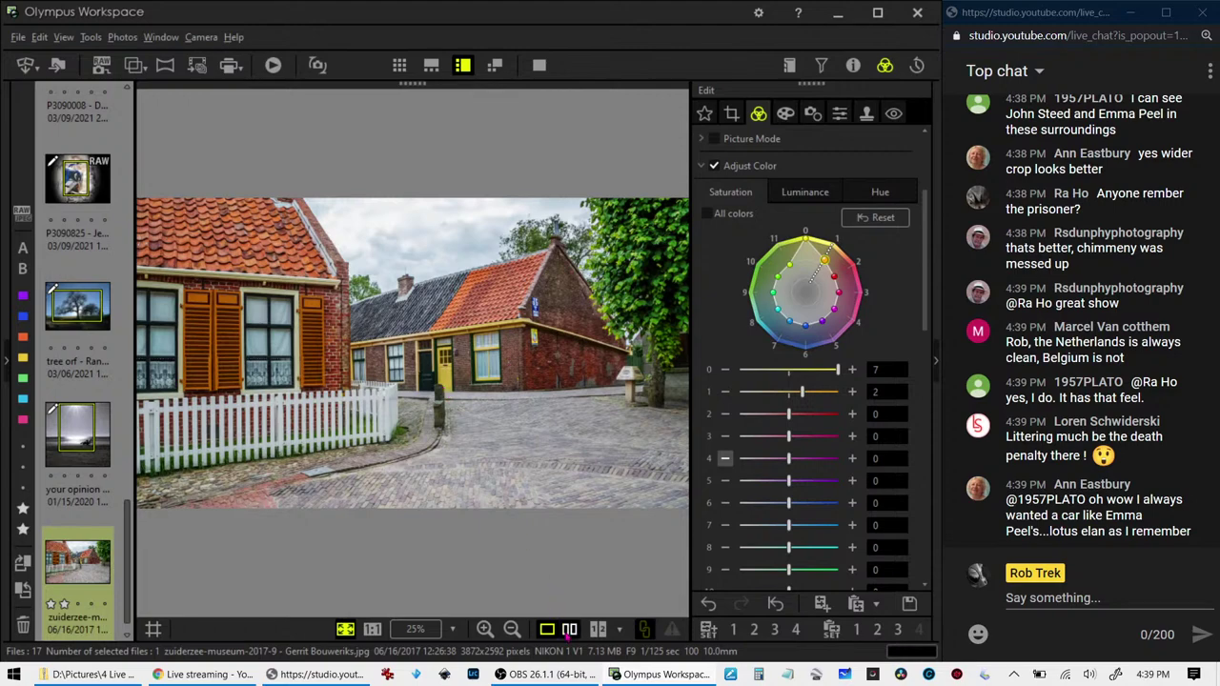
Toggle full-screen comparison and single view, ending with the side-by-side view in the normal window
click(569, 629)
click(539, 65)
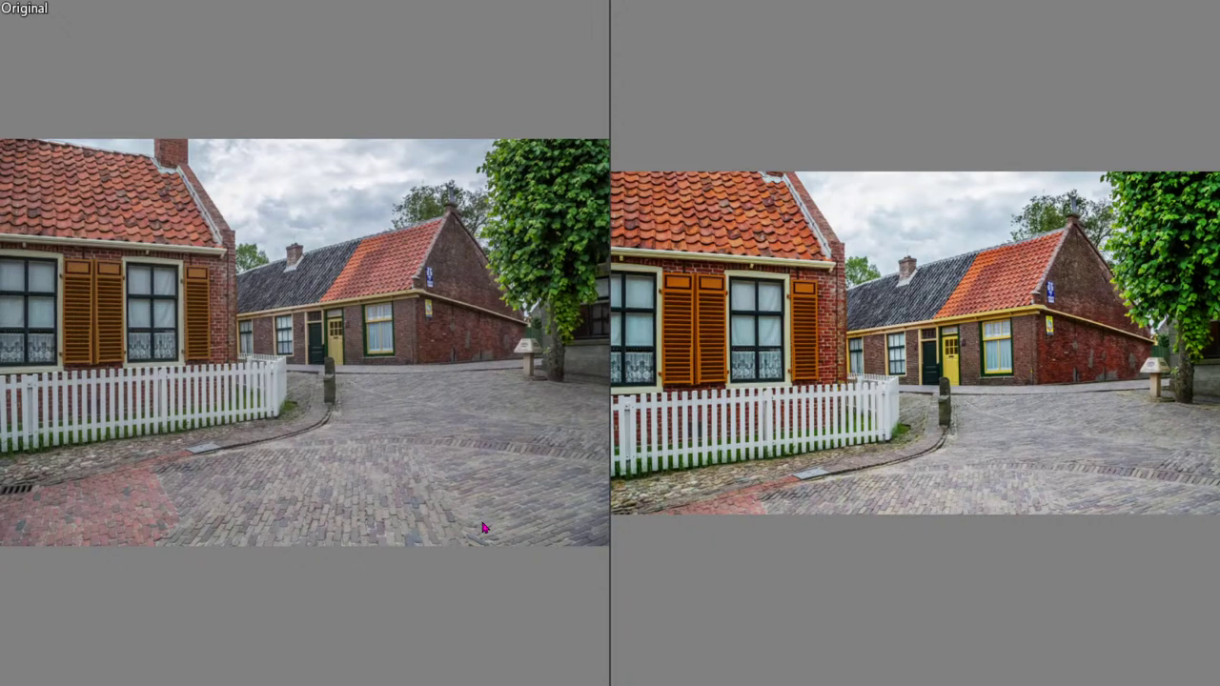
key(Escape)
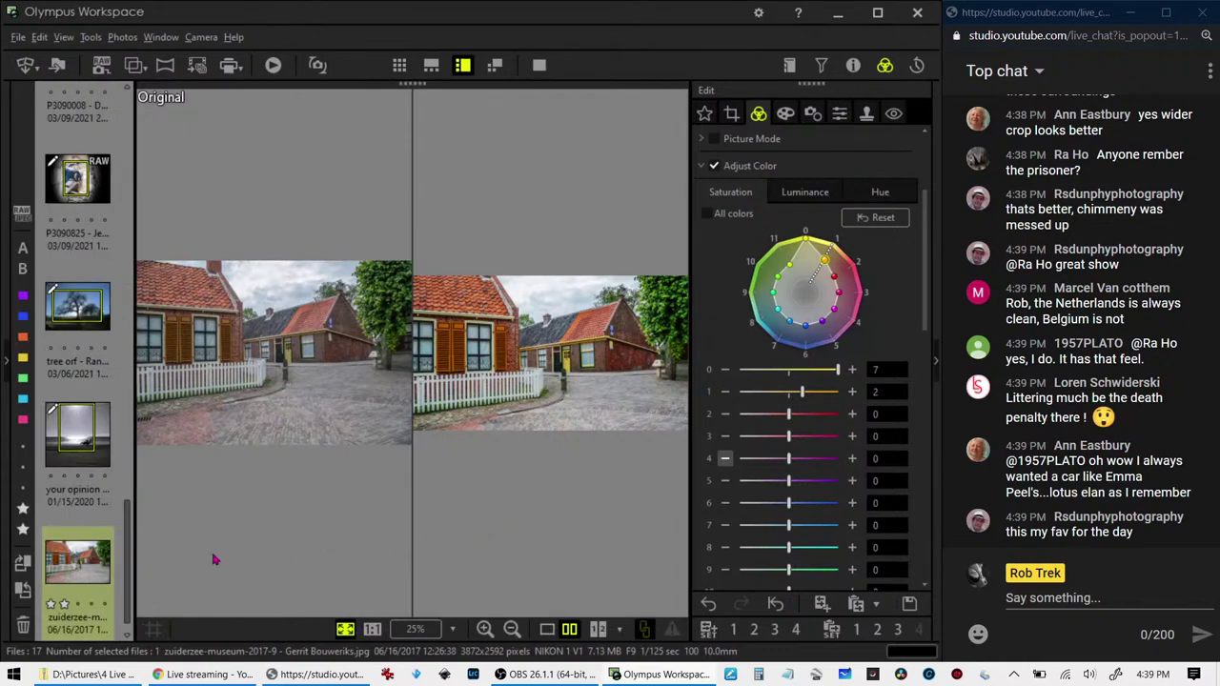
scroll(93, 575, down, 1)
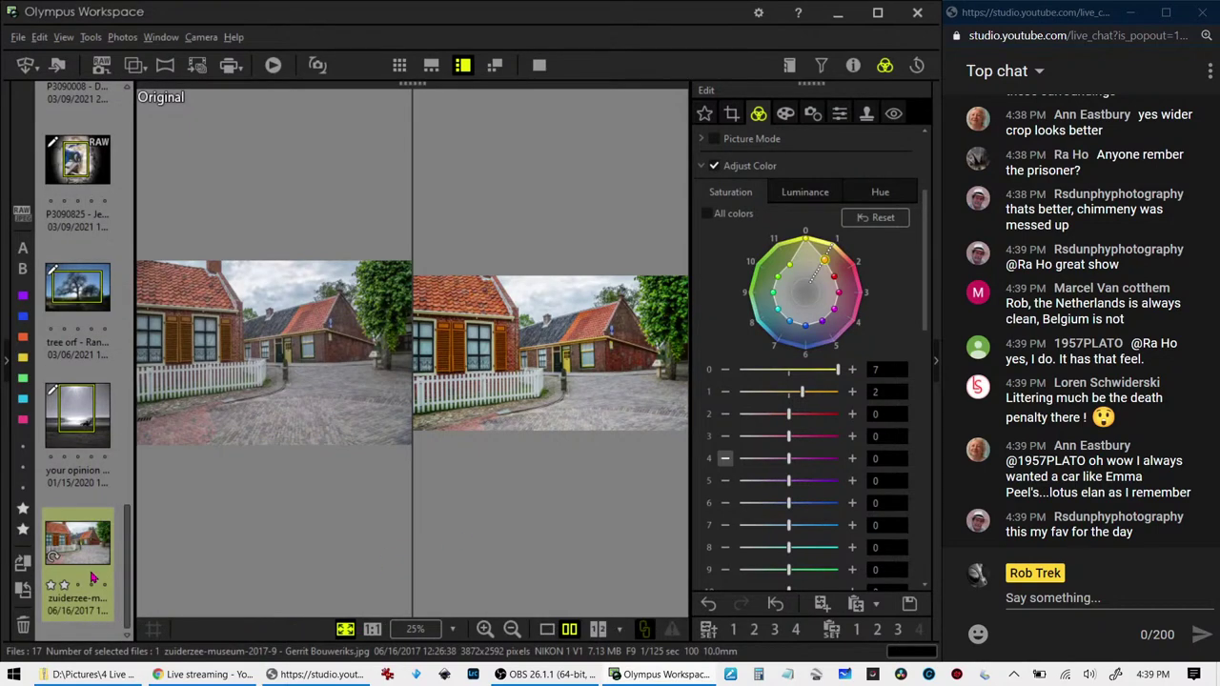
click(546, 629)
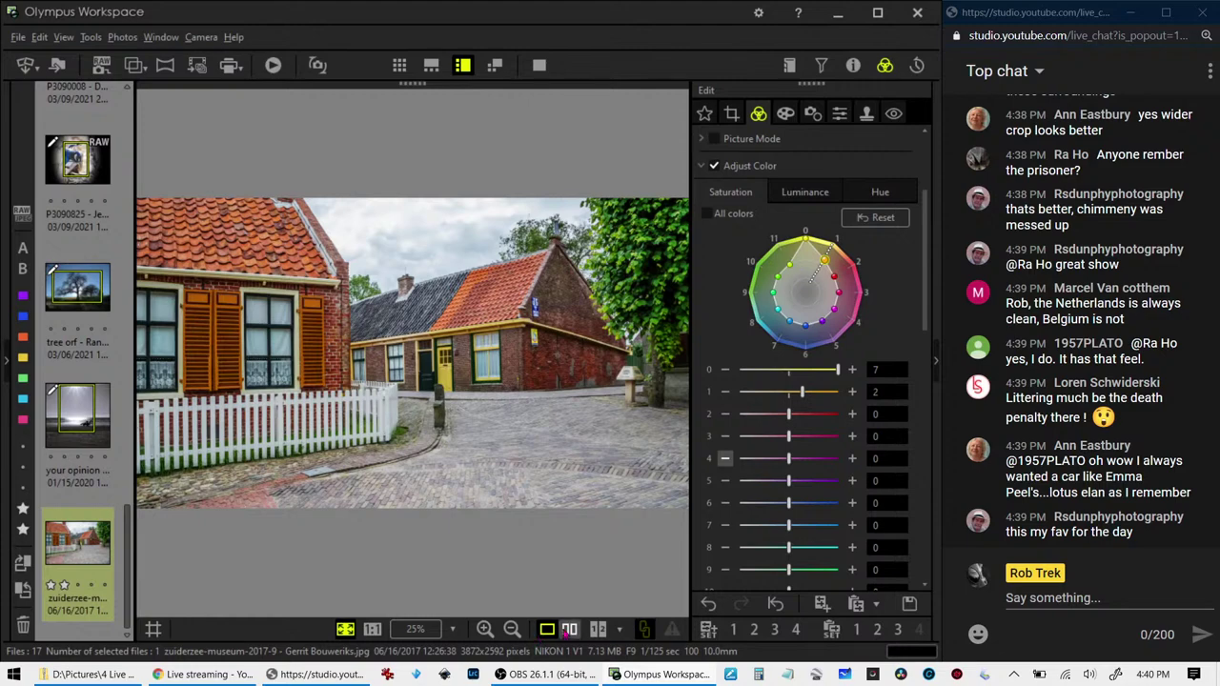
click(570, 629)
click(538, 65)
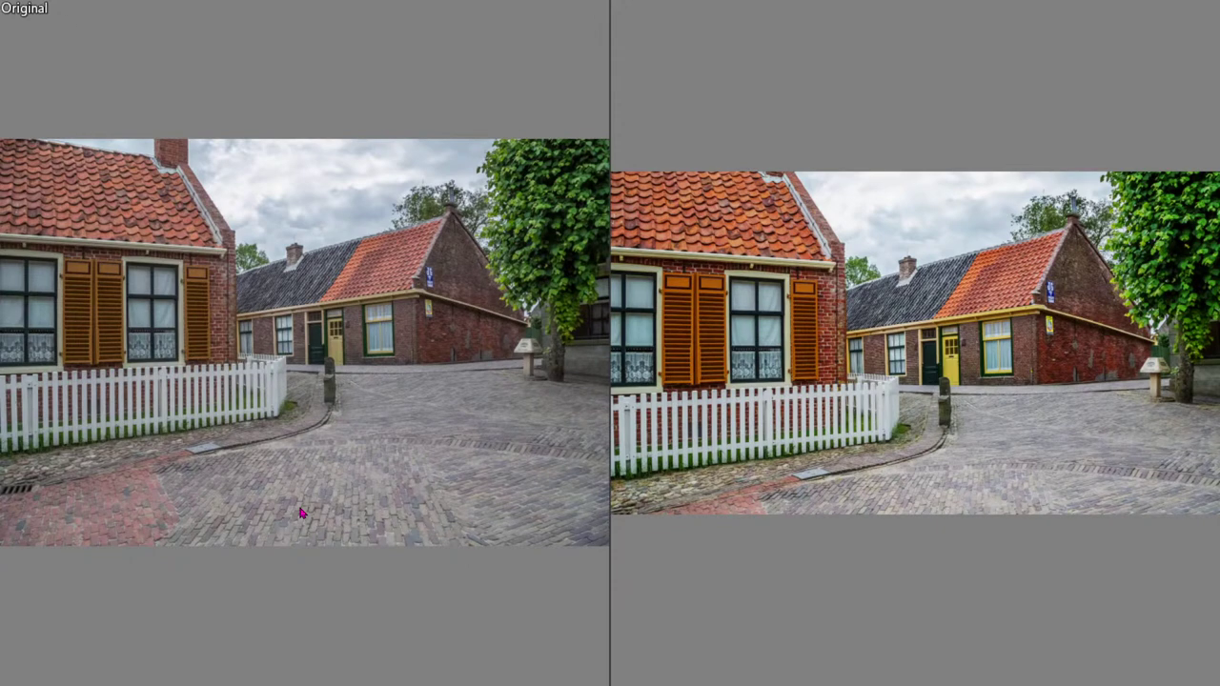
key(Escape)
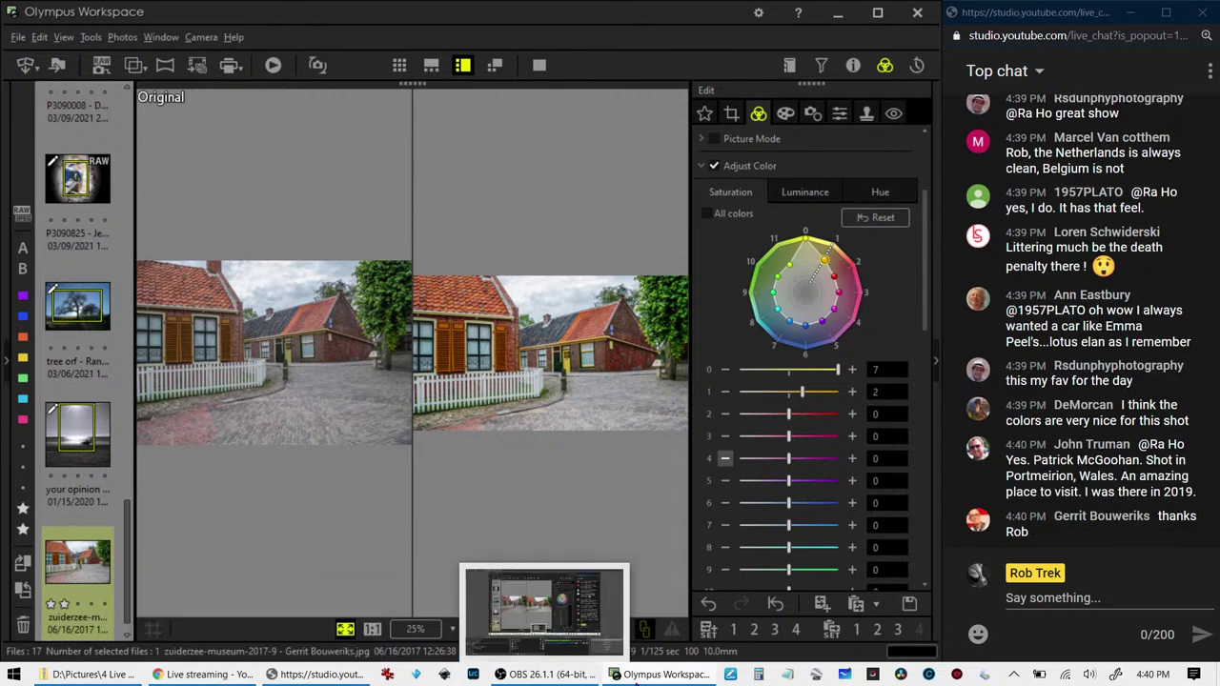
Switch to Lightroom Classic and select the Panasonic night tree photo in the Library grid
click(445, 674)
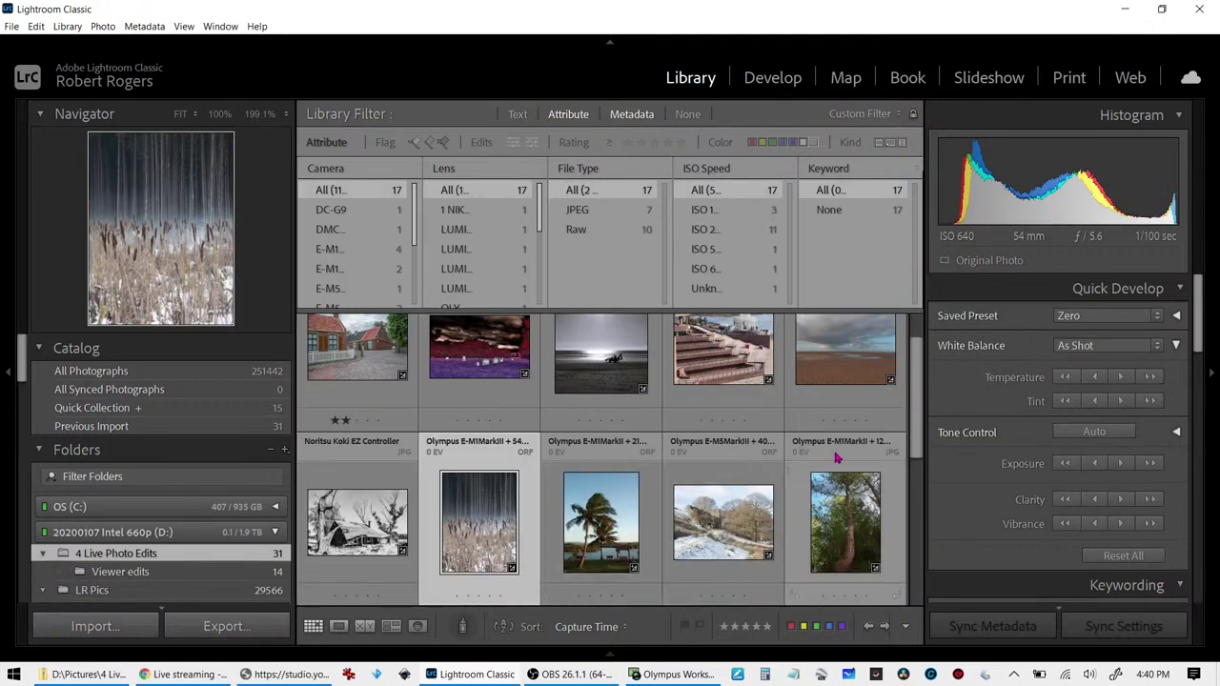
scroll(429, 489, down, 1)
scroll(429, 489, down, 3)
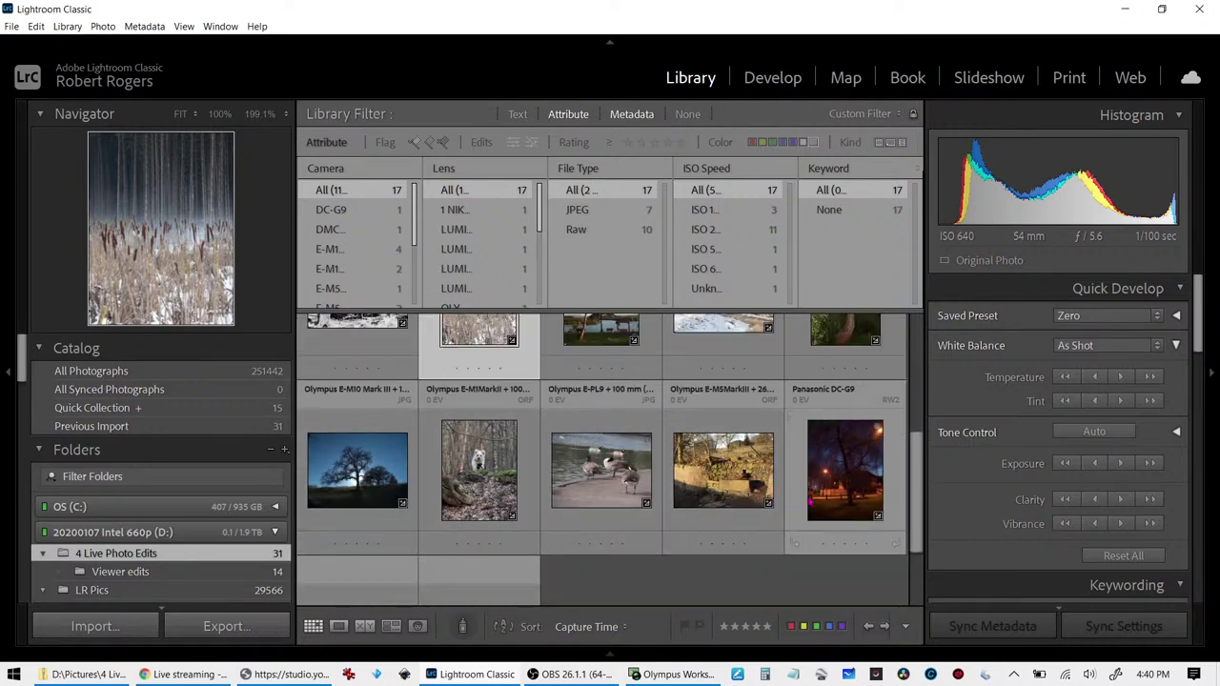
click(788, 505)
scroll(778, 534, down, 2)
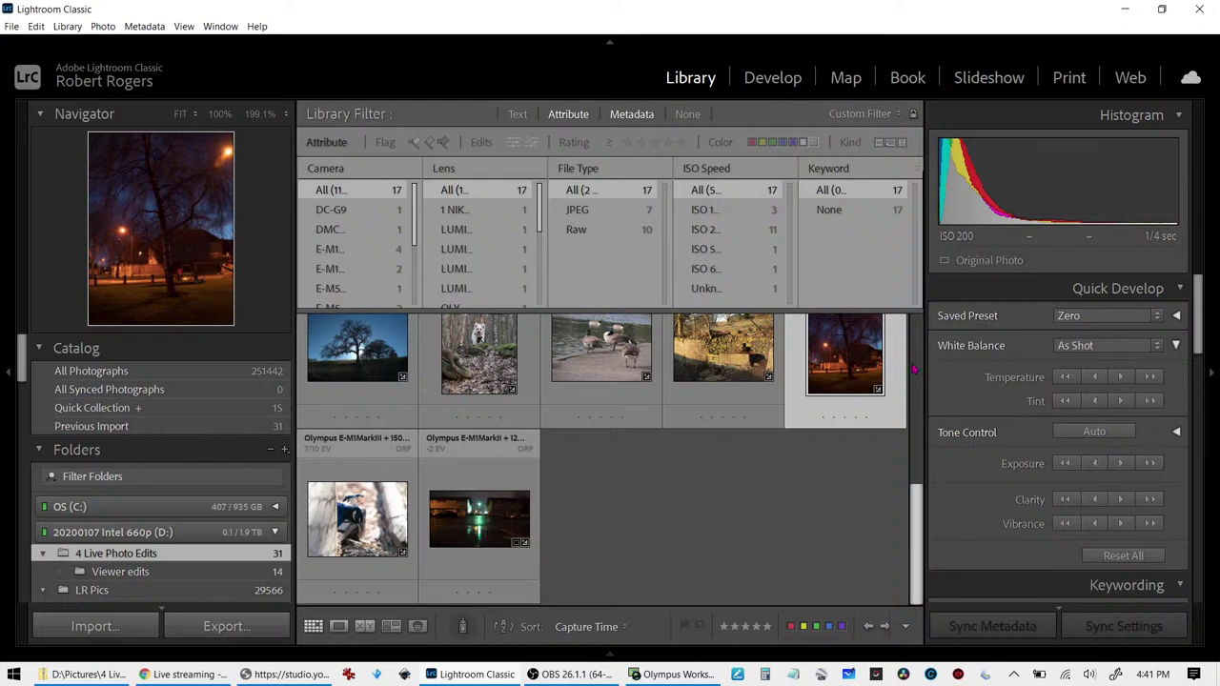
Show the night tree photo large with its info overlay, window shifted left to reveal chat, panels hidden
double_click(847, 374)
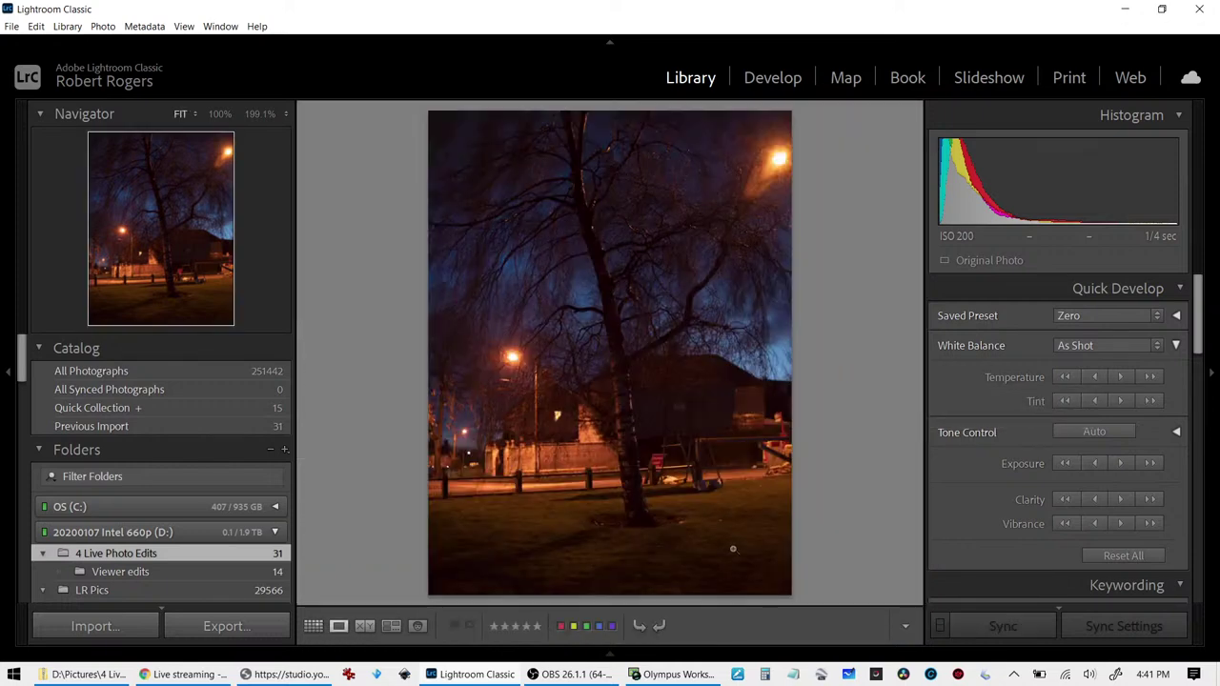
key(i)
double_click(722, 16)
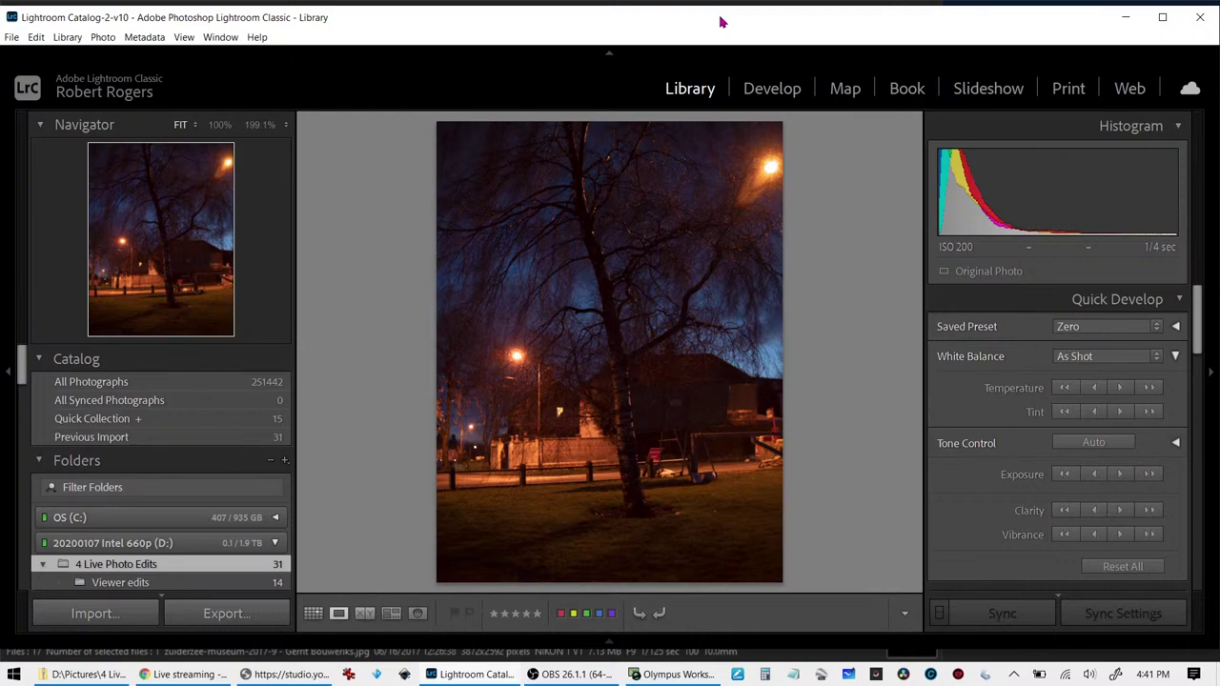
click(608, 54)
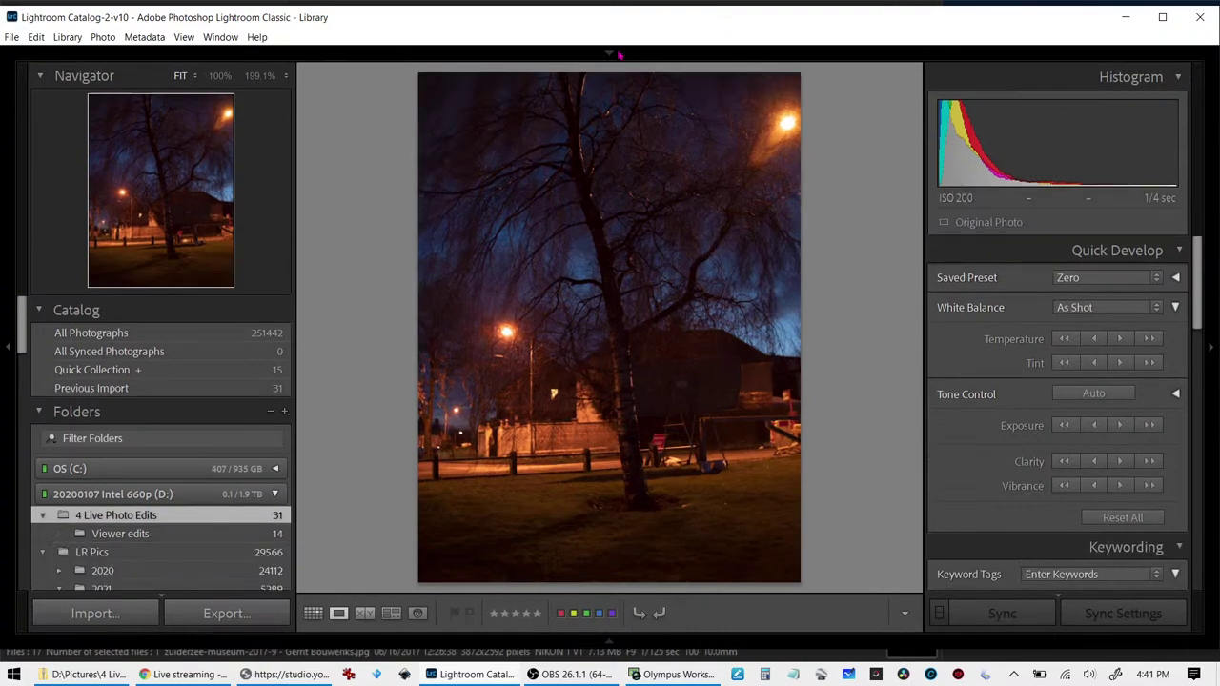
drag(694, 23, 0, 45)
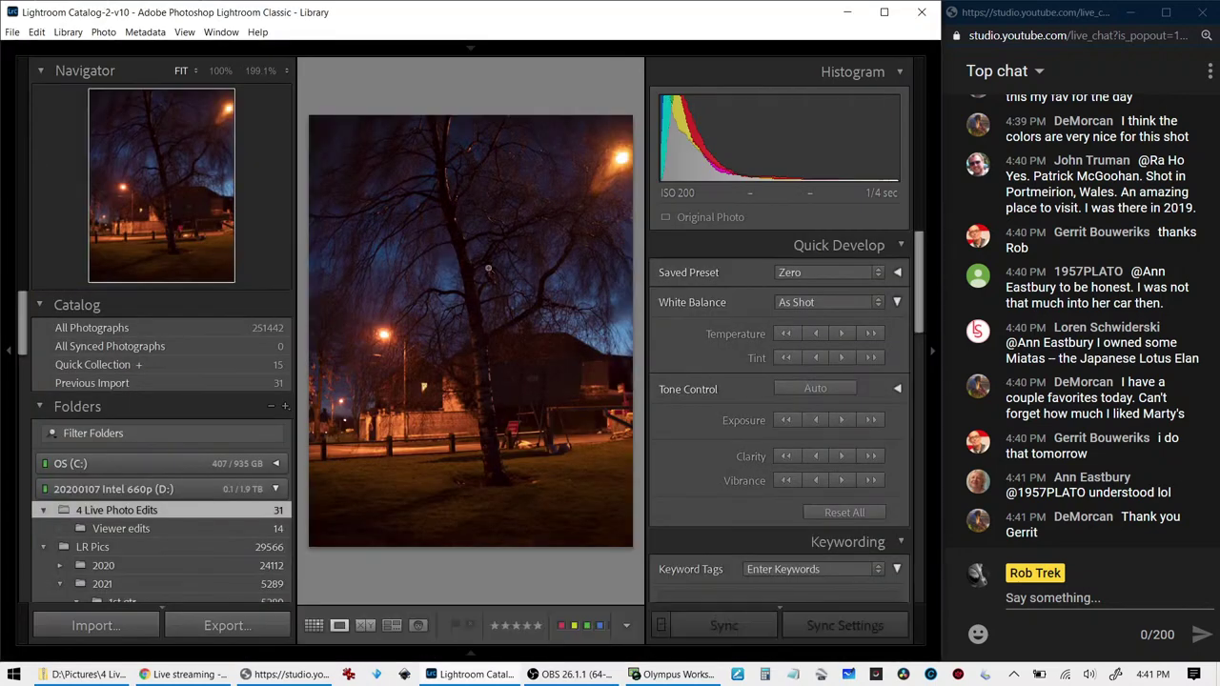
click(6, 353)
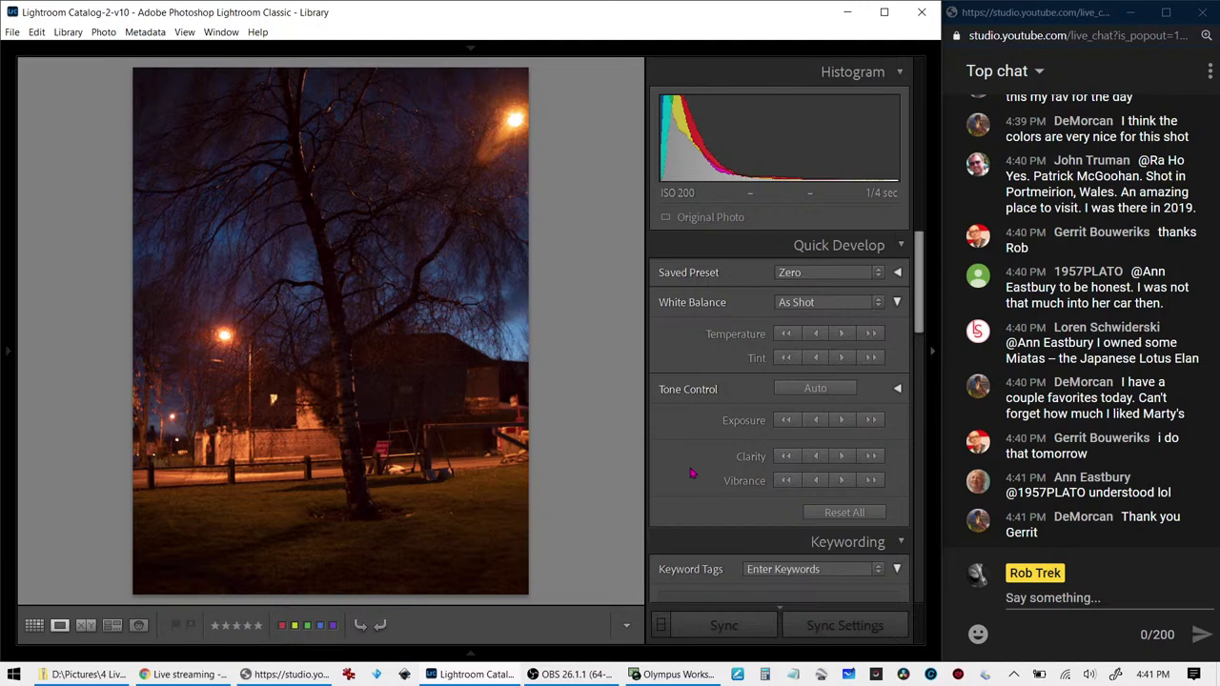
Auto-tone the photo in Develop: Exposure +0.98, Highlights -48, Shadows +28, Whites -16, Blacks -17
key(d)
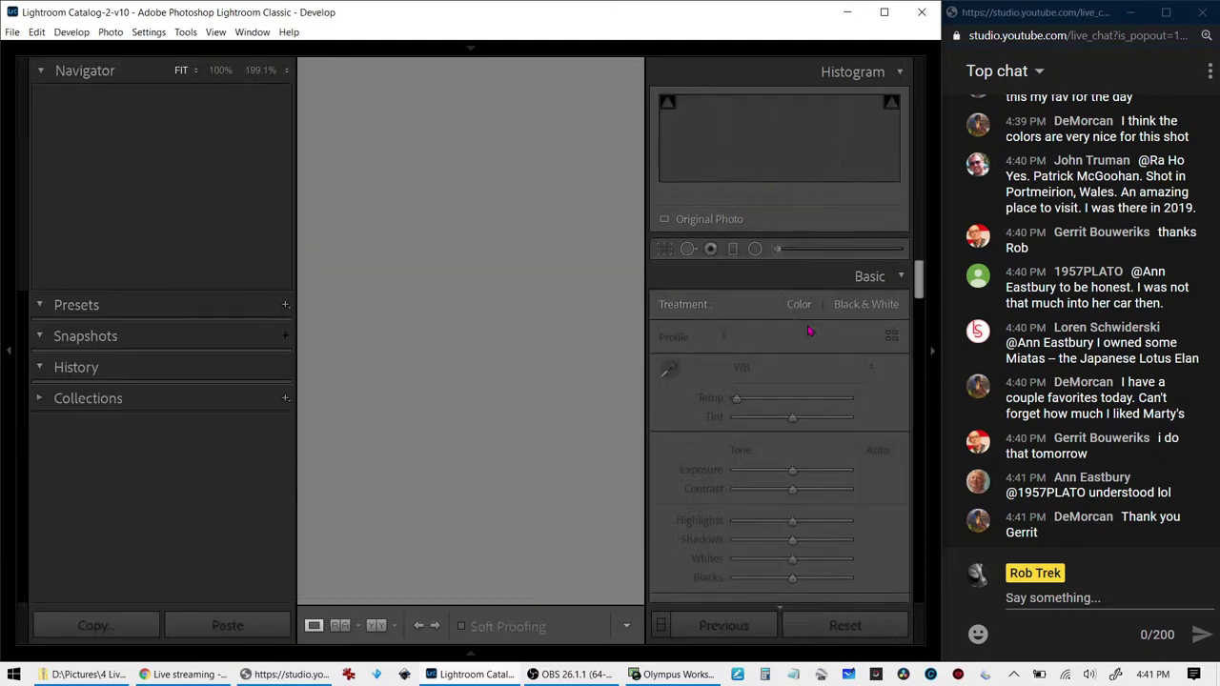
click(7, 350)
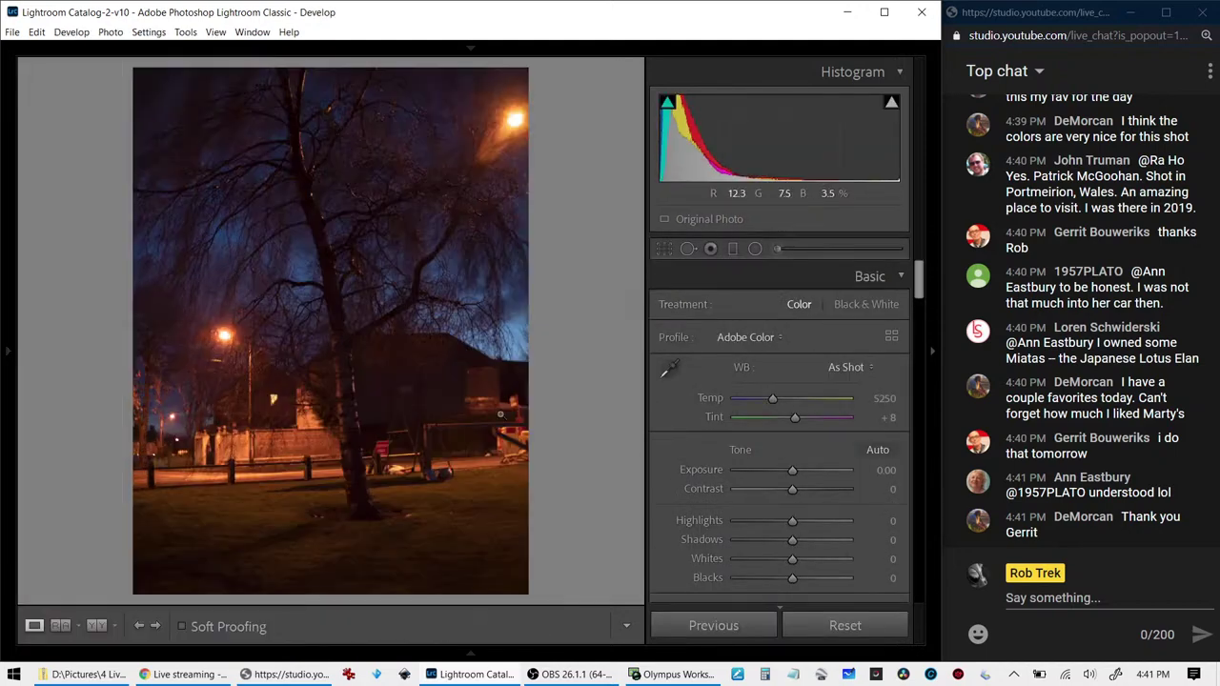
click(877, 450)
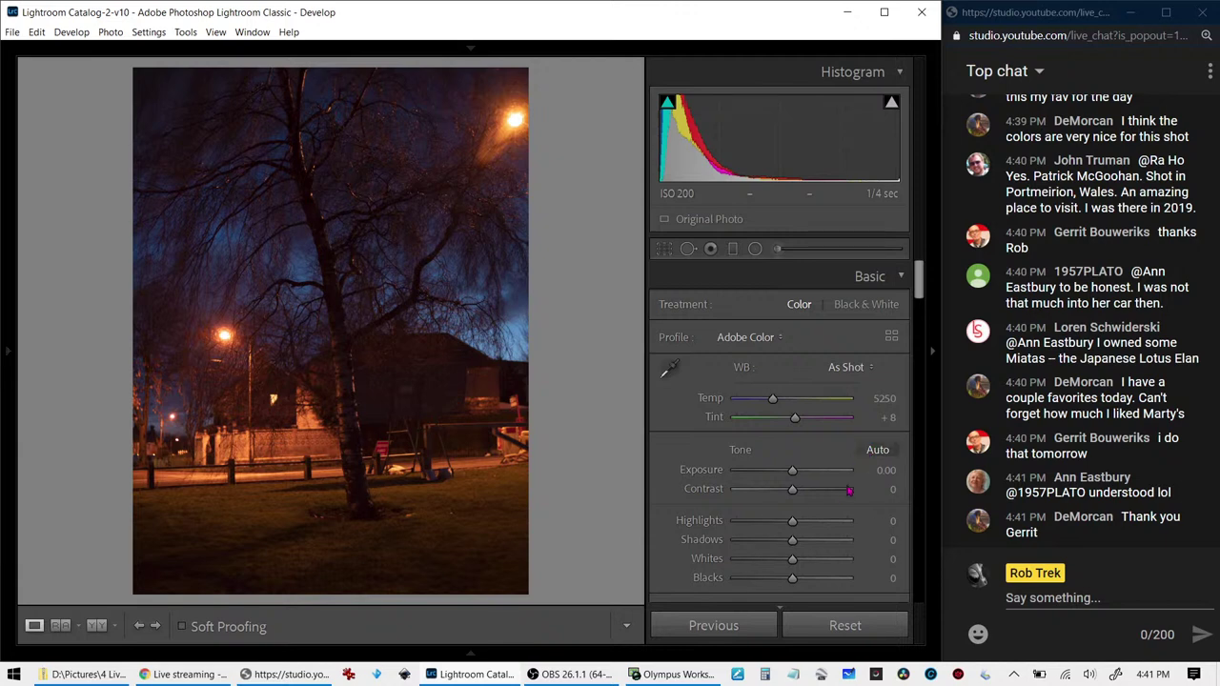
scroll(844, 514, down, 5)
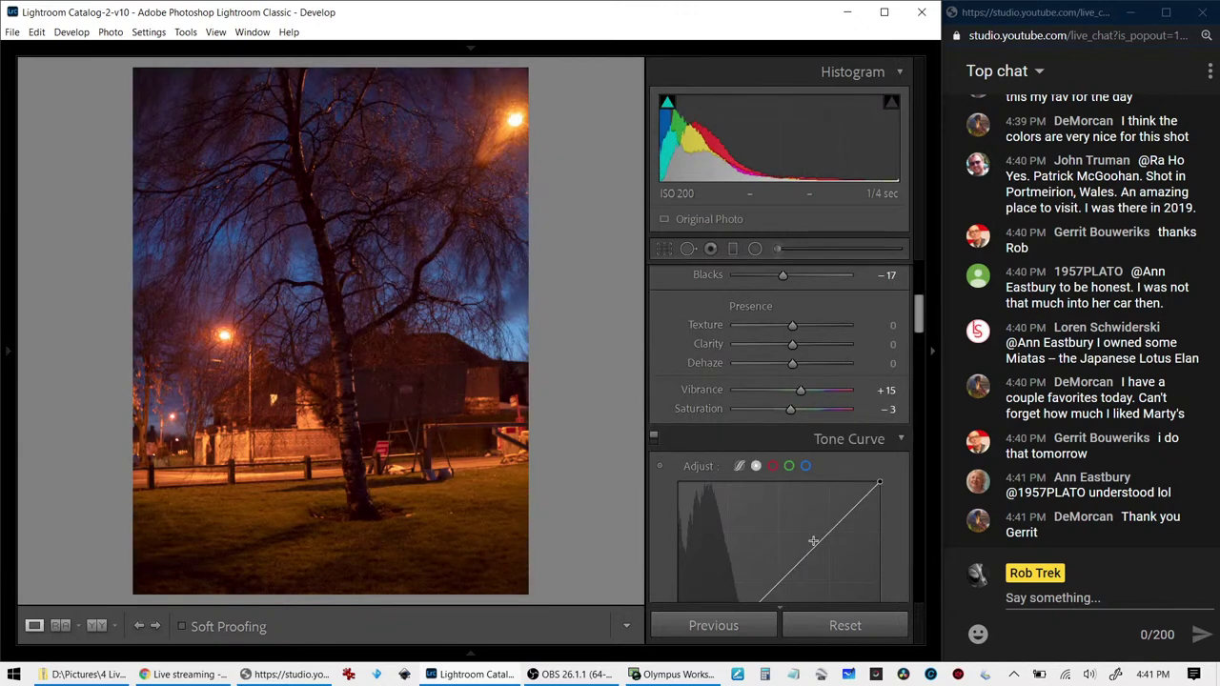
scroll(813, 540, down, 4)
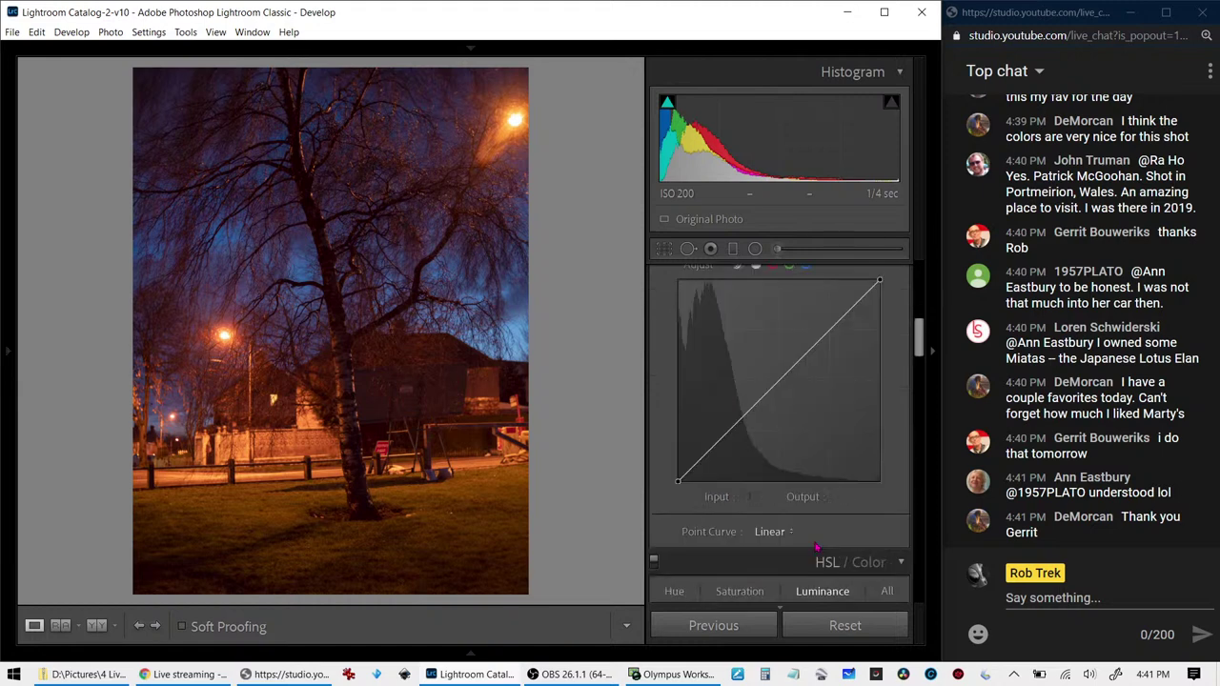
scroll(816, 547, down, 5)
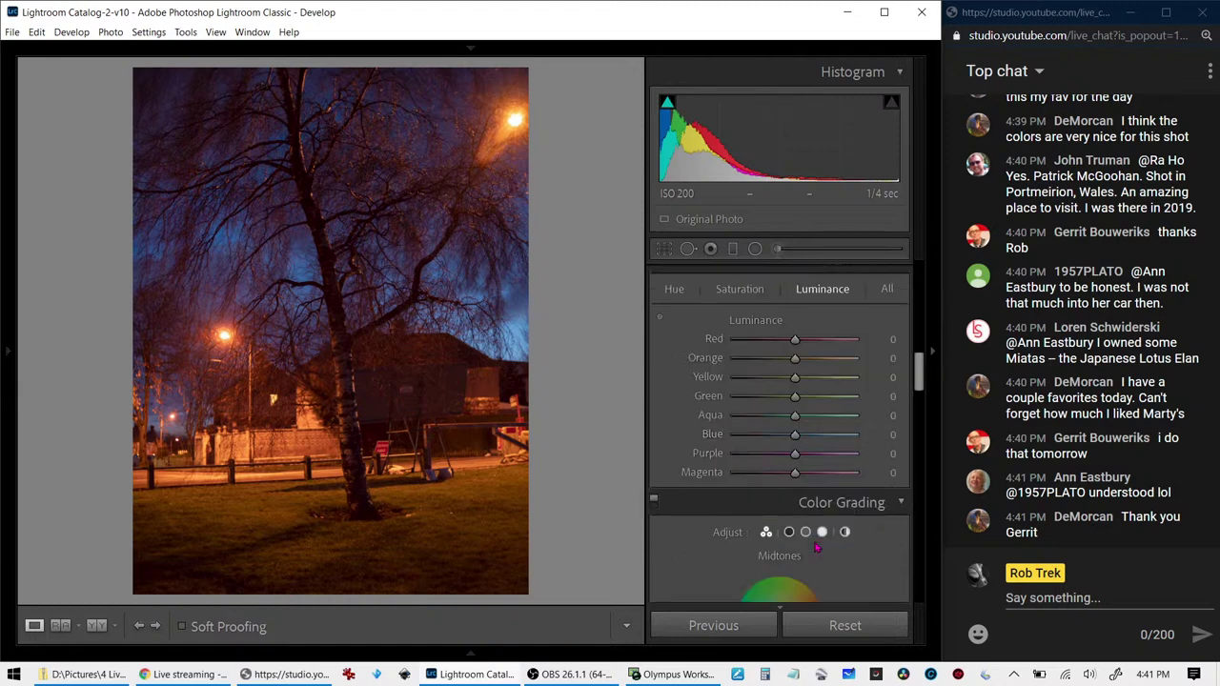
scroll(808, 528, up, 3)
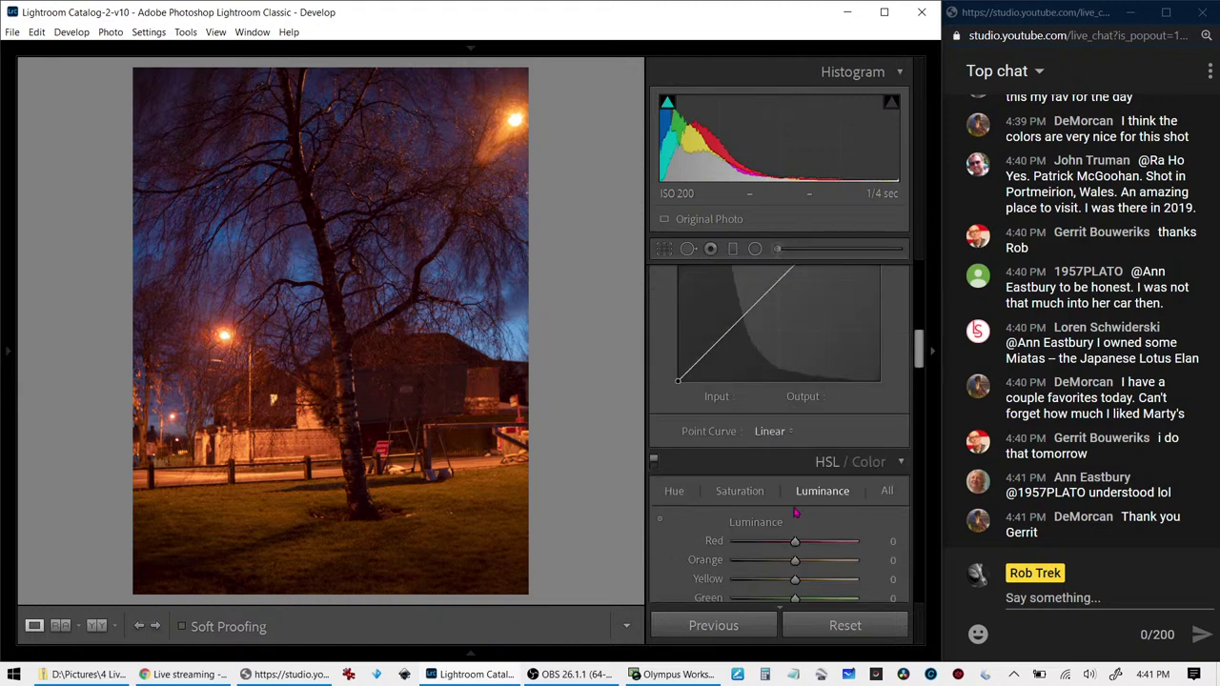
scroll(795, 514, up, 2)
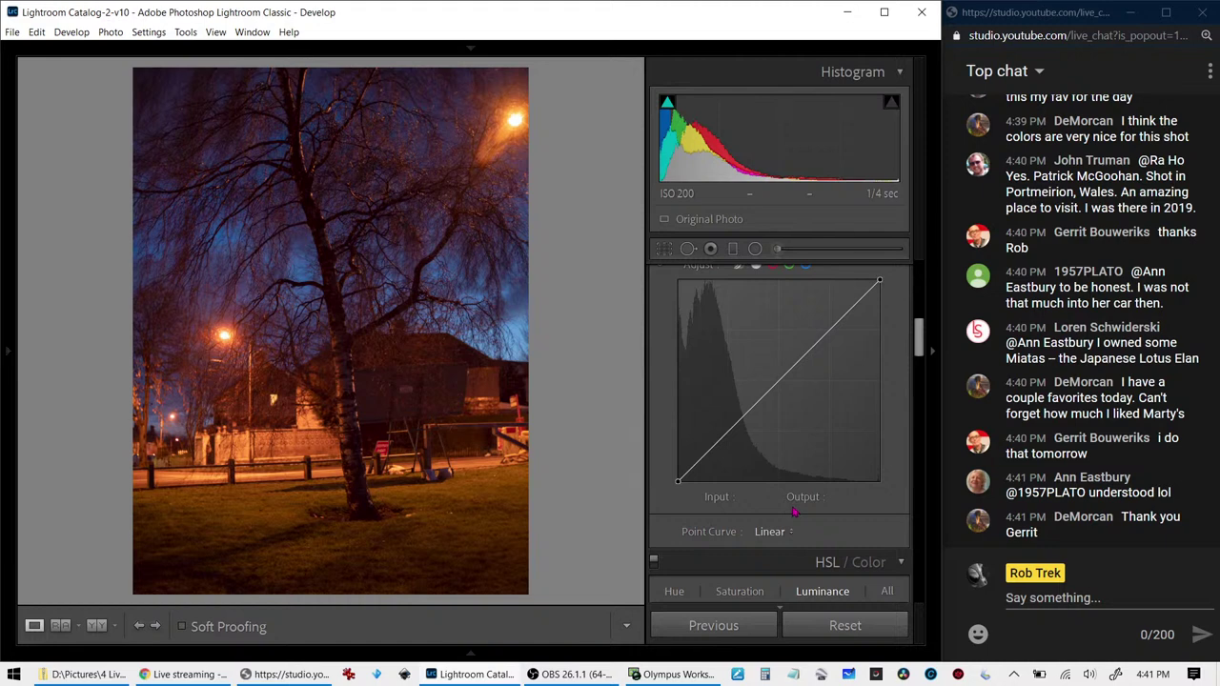
scroll(795, 513, up, 5)
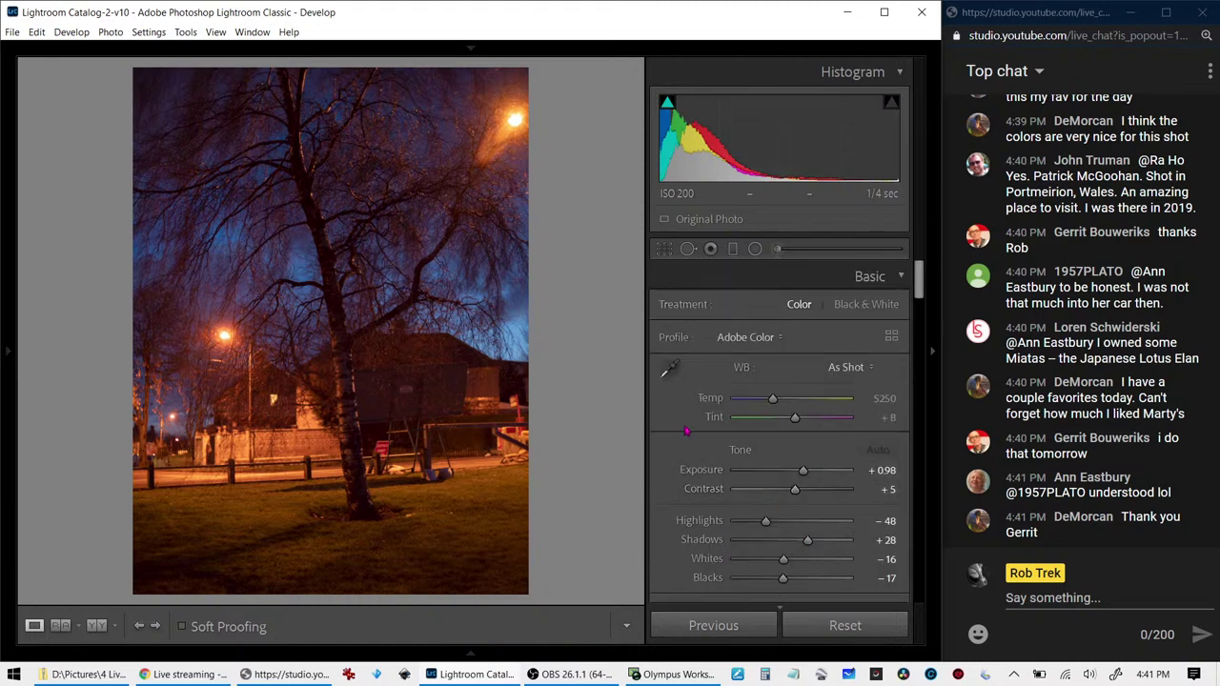
Give the photo a deep blue 2100 white balance by sampling the street lamp
click(670, 368)
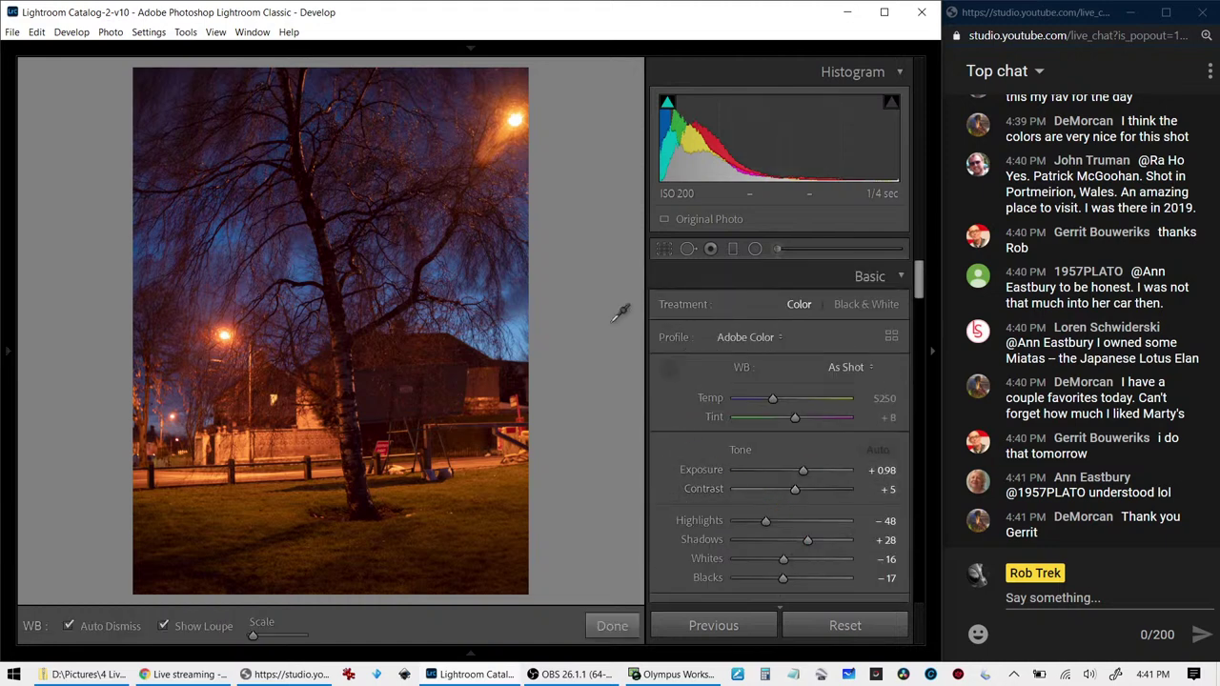
click(512, 122)
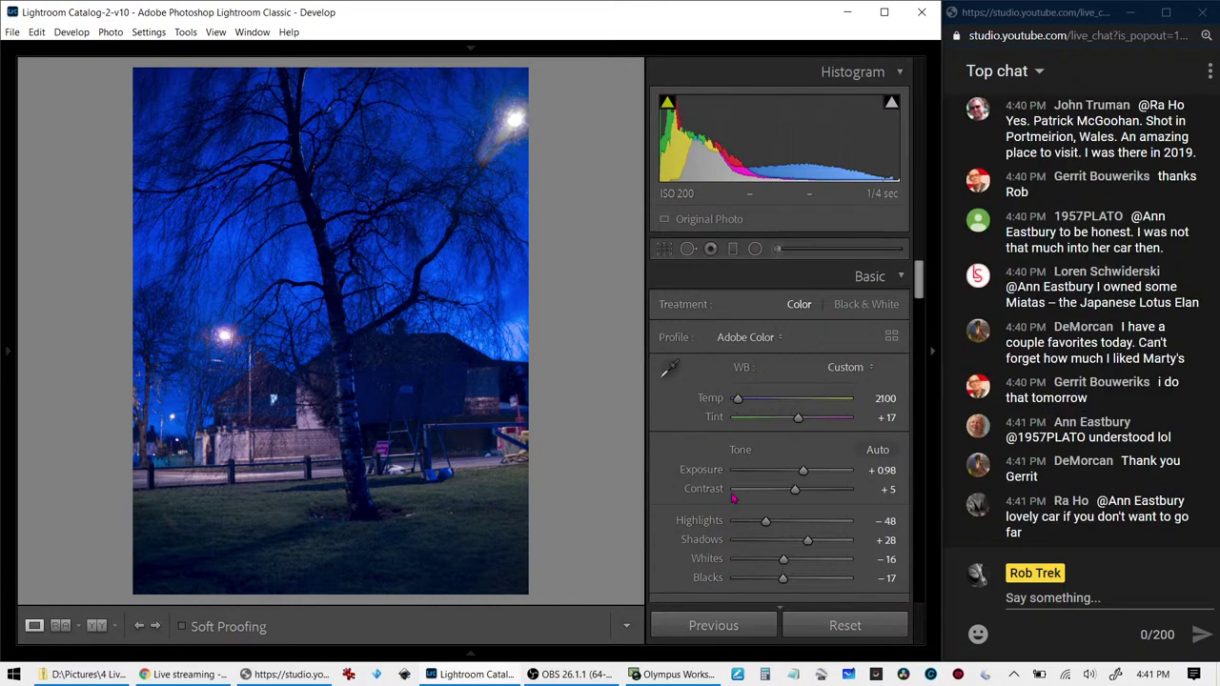
scroll(703, 493, down, 5)
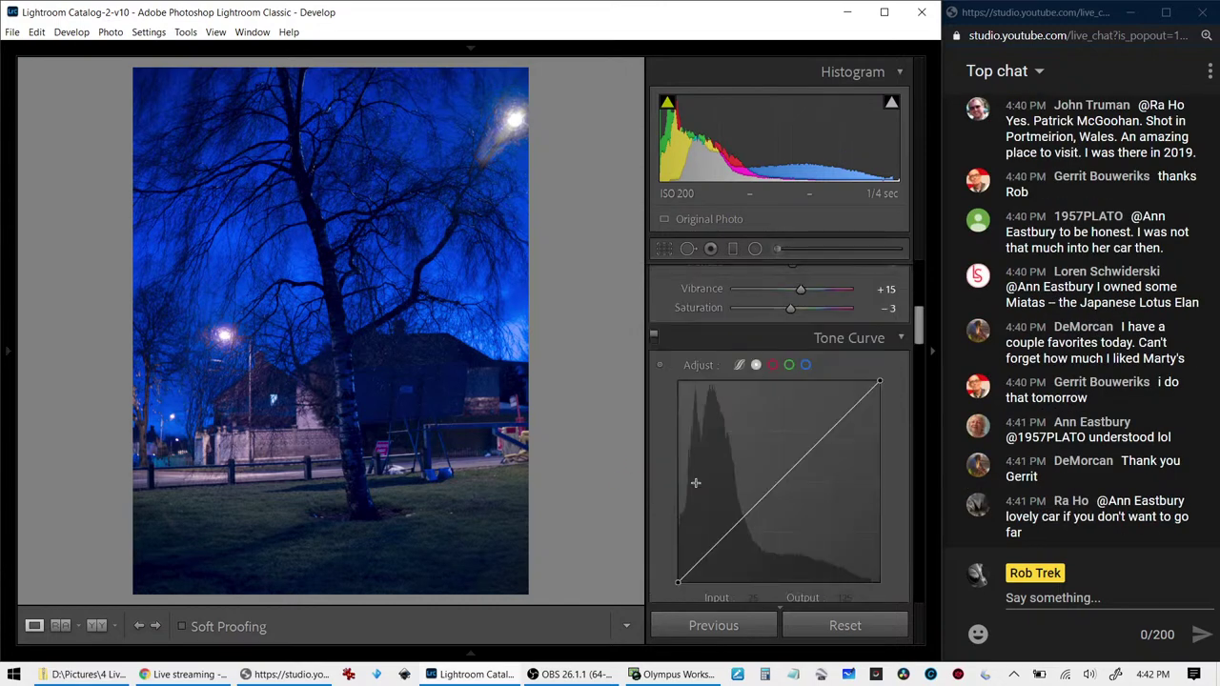
scroll(698, 489, down, 5)
scroll(699, 489, down, 3)
scroll(698, 489, down, 1)
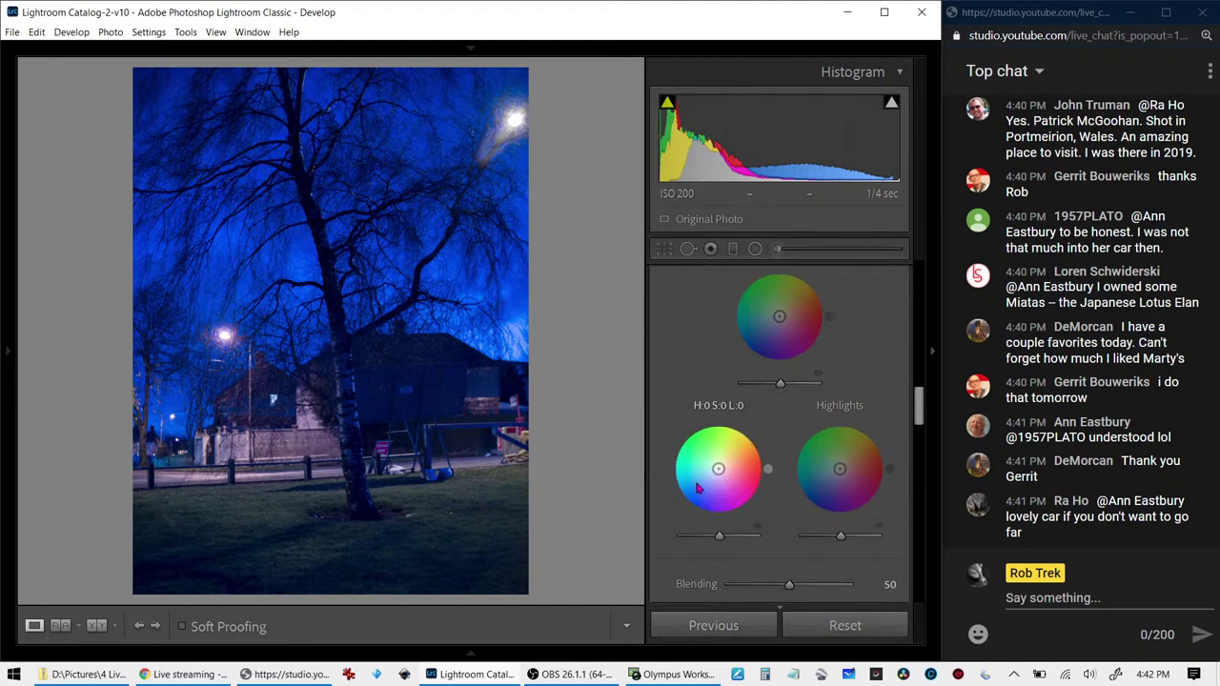
scroll(699, 489, down, 3)
scroll(698, 489, down, 1)
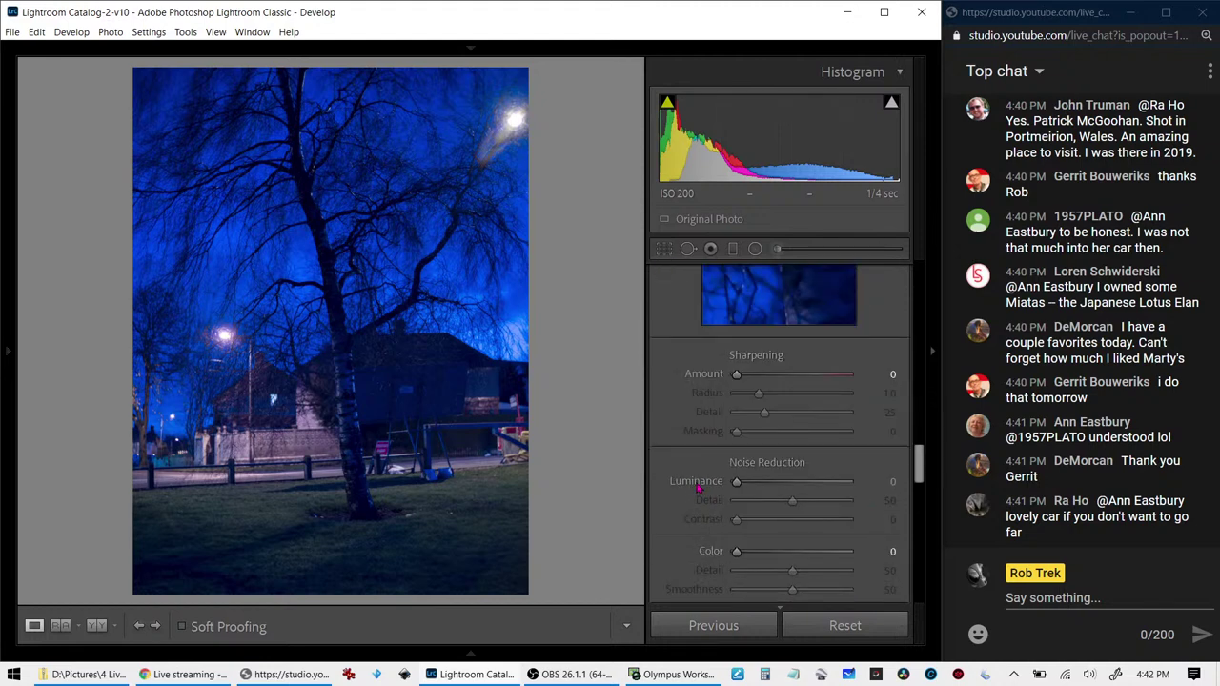
scroll(699, 489, down, 4)
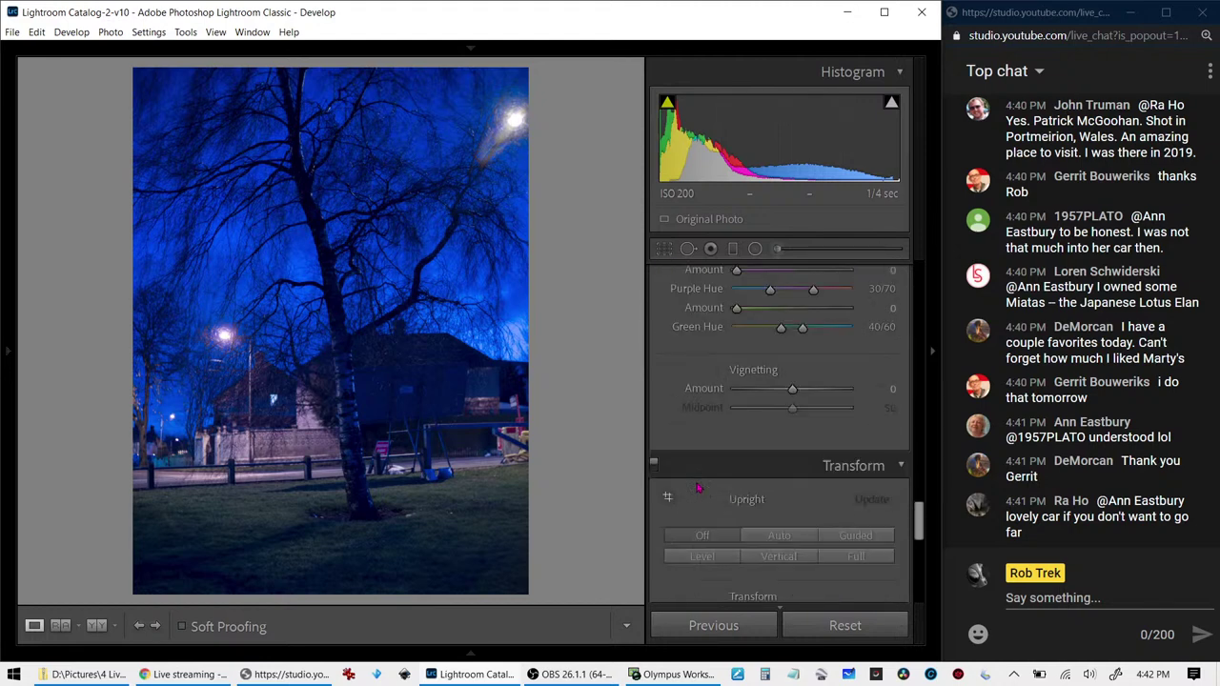
Straighten the verticals with Upright Auto and enter Crop & Straighten
click(795, 537)
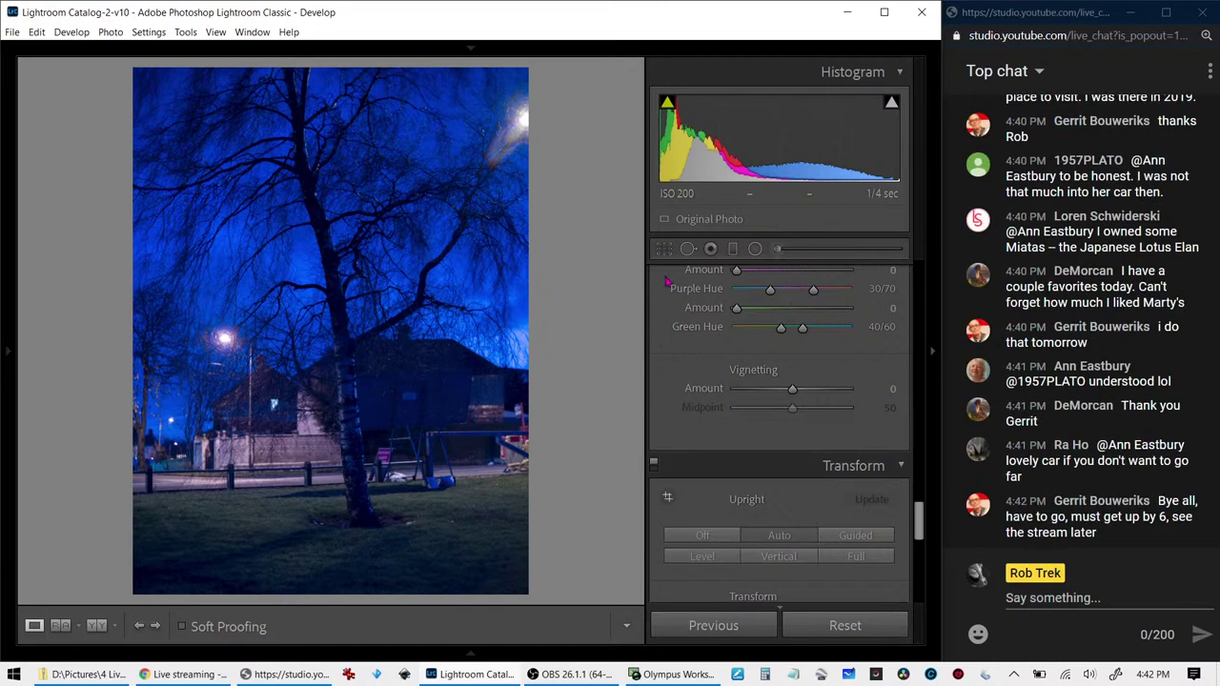
scroll(718, 467, up, 2)
scroll(717, 465, up, 5)
scroll(718, 467, up, 5)
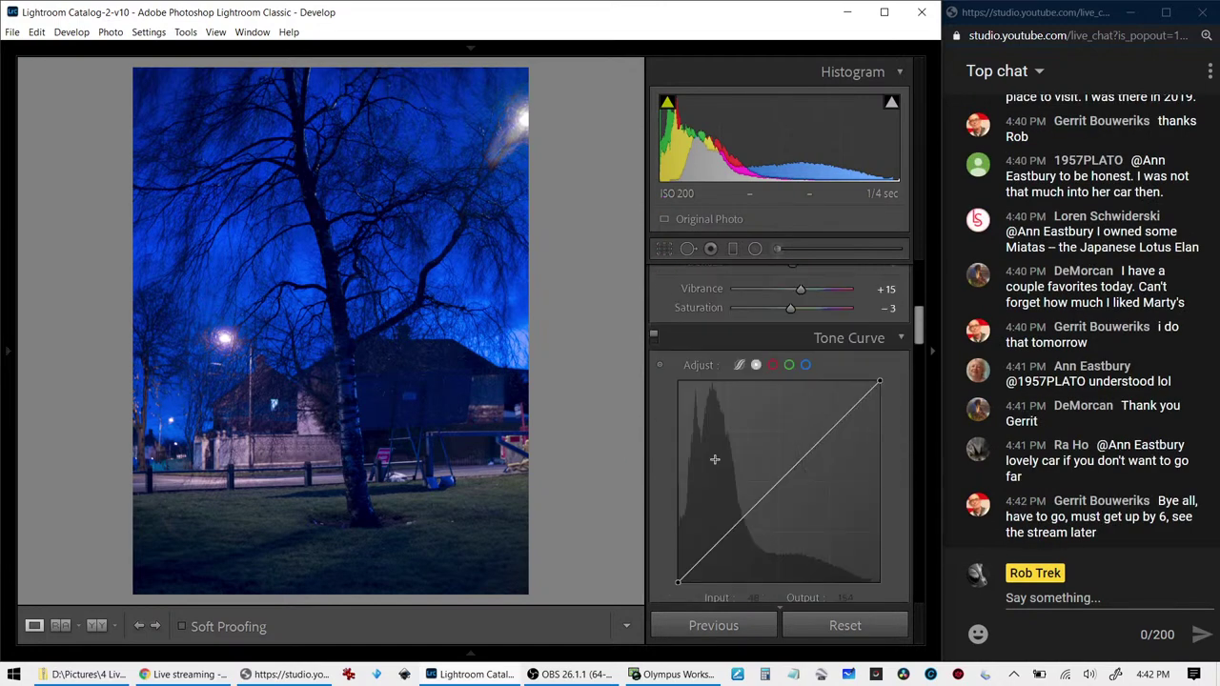
scroll(718, 467, up, 4)
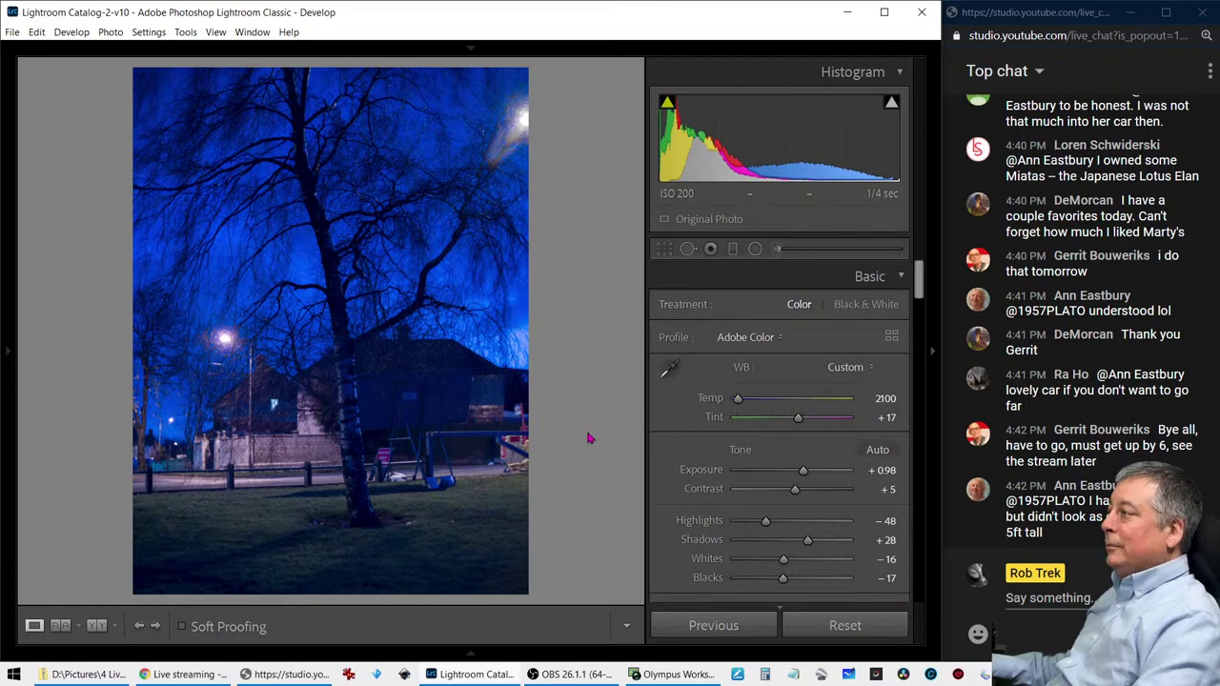
key(r)
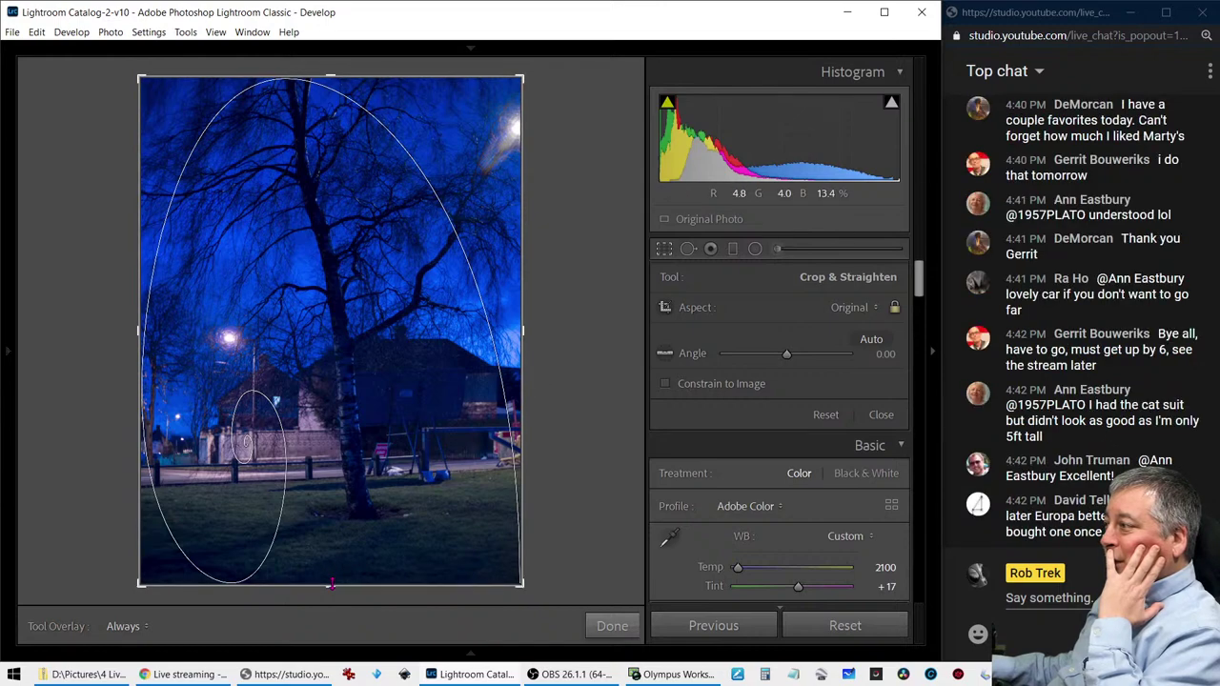
Tighten the crop around the tree through two rounds of edge adjustments, committing each
drag(331, 583, 331, 532)
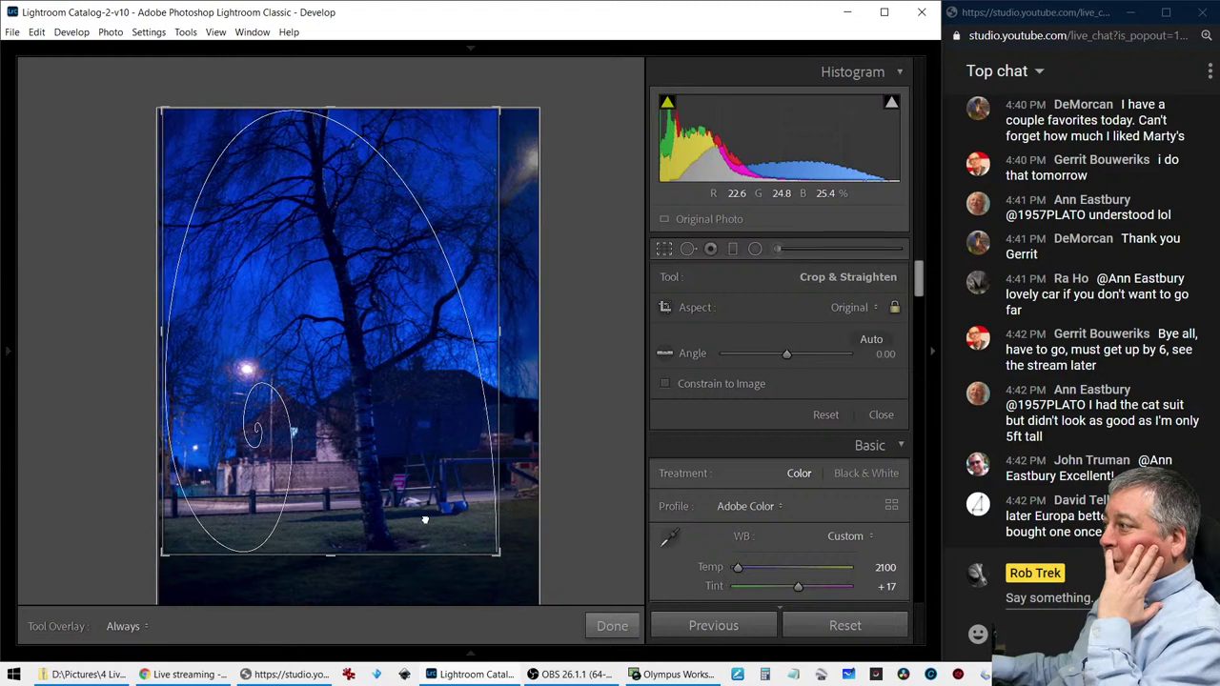
drag(497, 554, 512, 572)
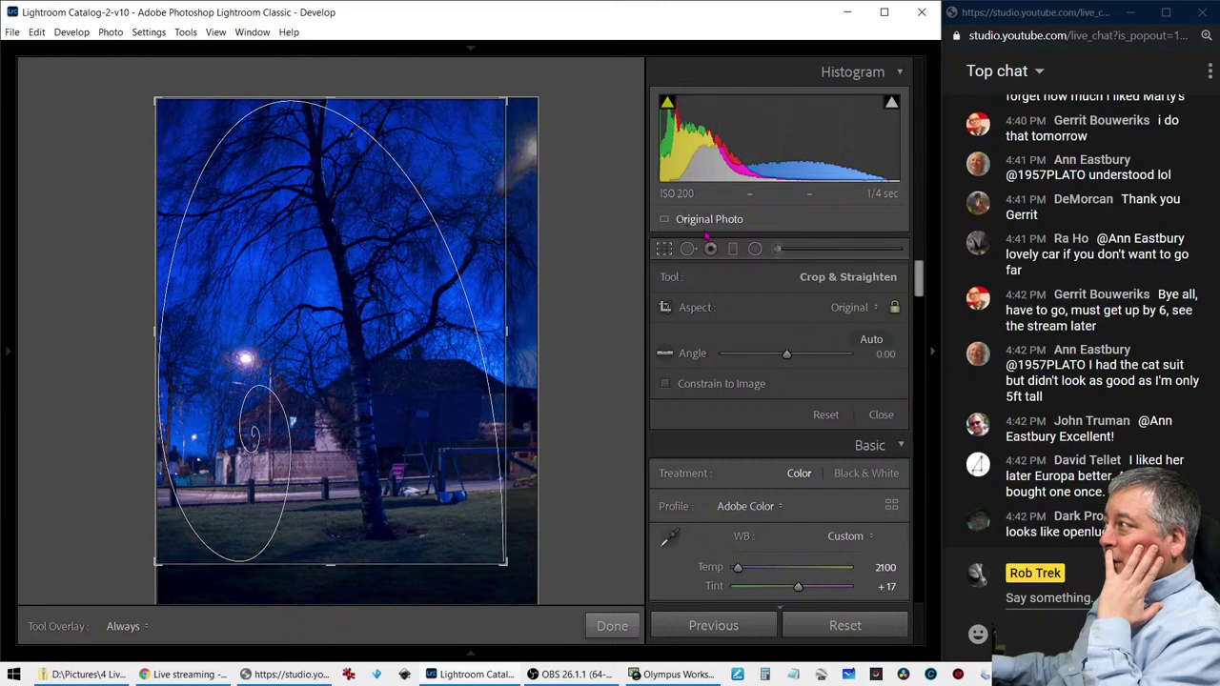
click(671, 250)
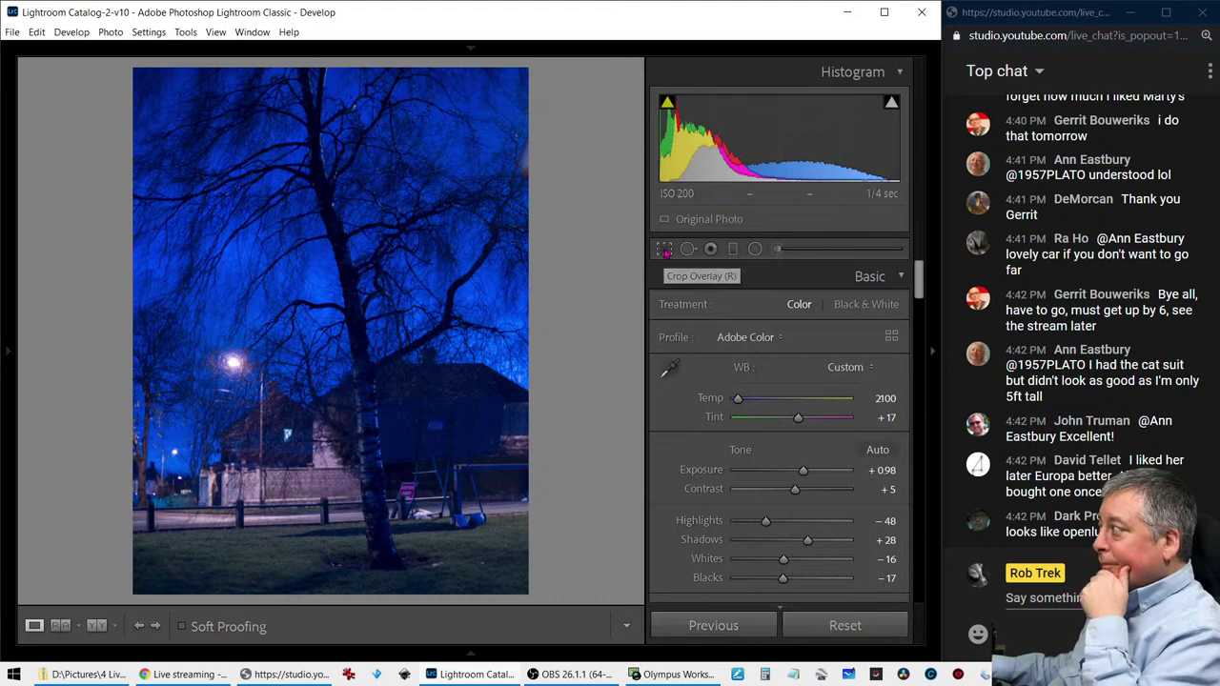
click(664, 249)
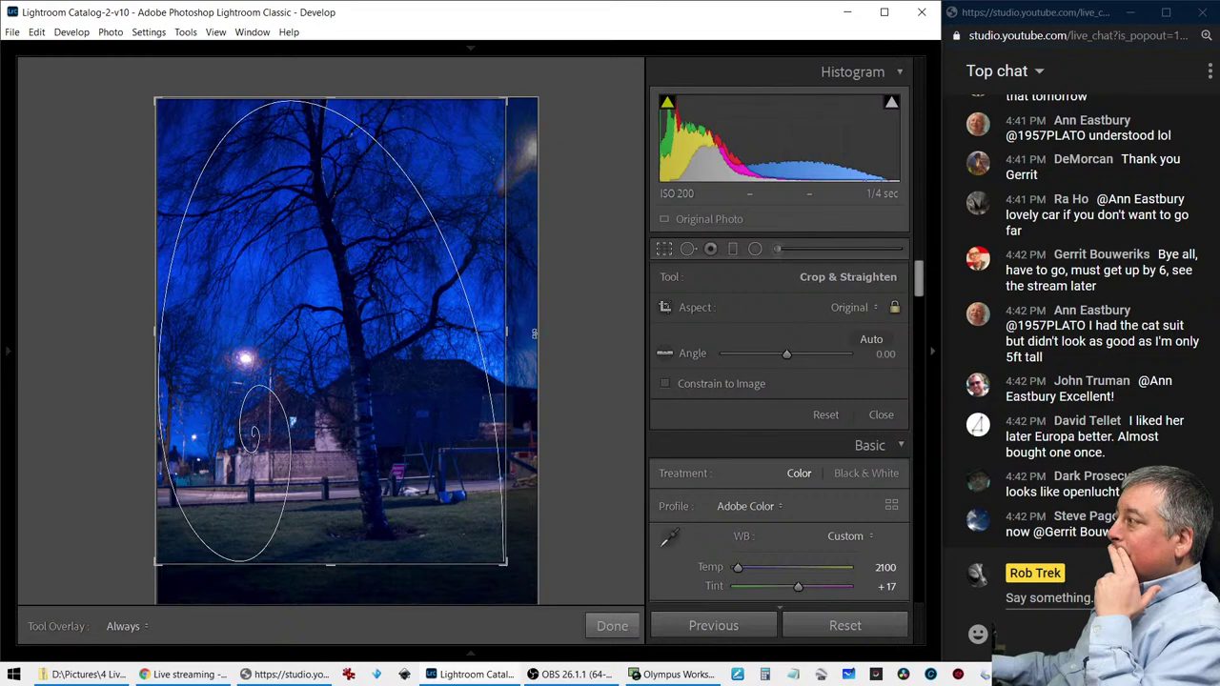
mouse_move(534, 333)
mouse_down()
mouse_move(458, 331)
mouse_move(408, 258)
mouse_up()
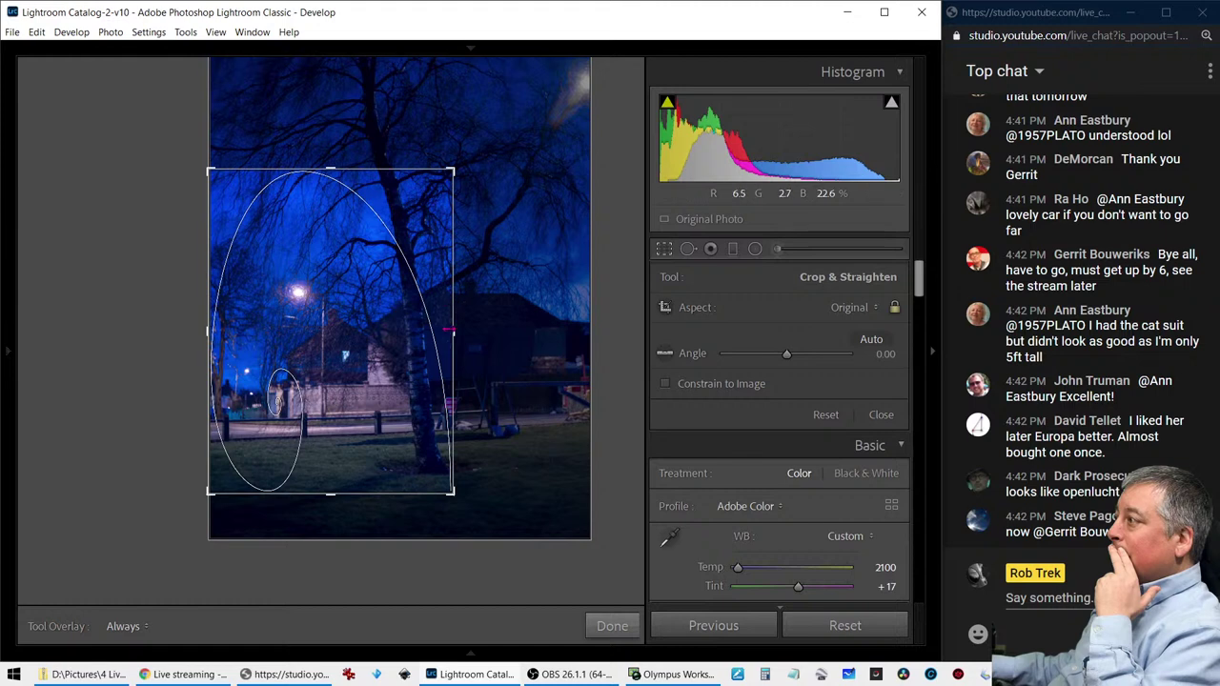
drag(448, 331, 467, 331)
drag(388, 305, 386, 348)
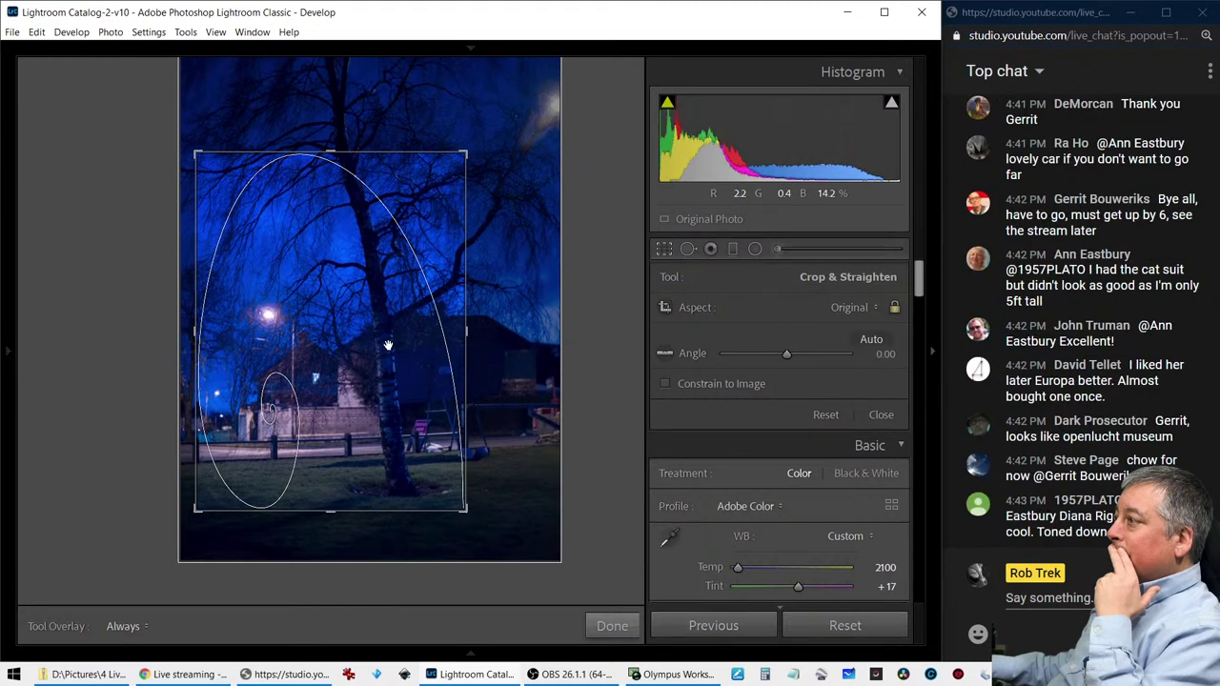
click(664, 250)
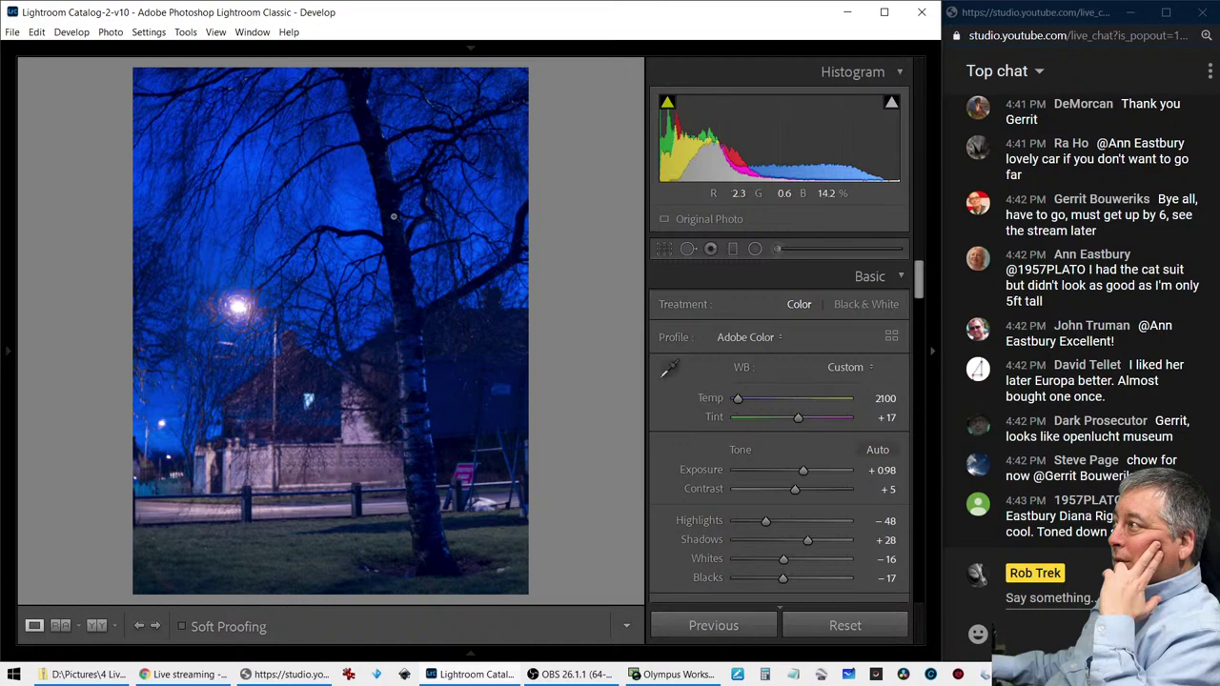
Refine to a portrait framing of trunk and streetlamp using the golden-spiral overlay, then commit
click(664, 250)
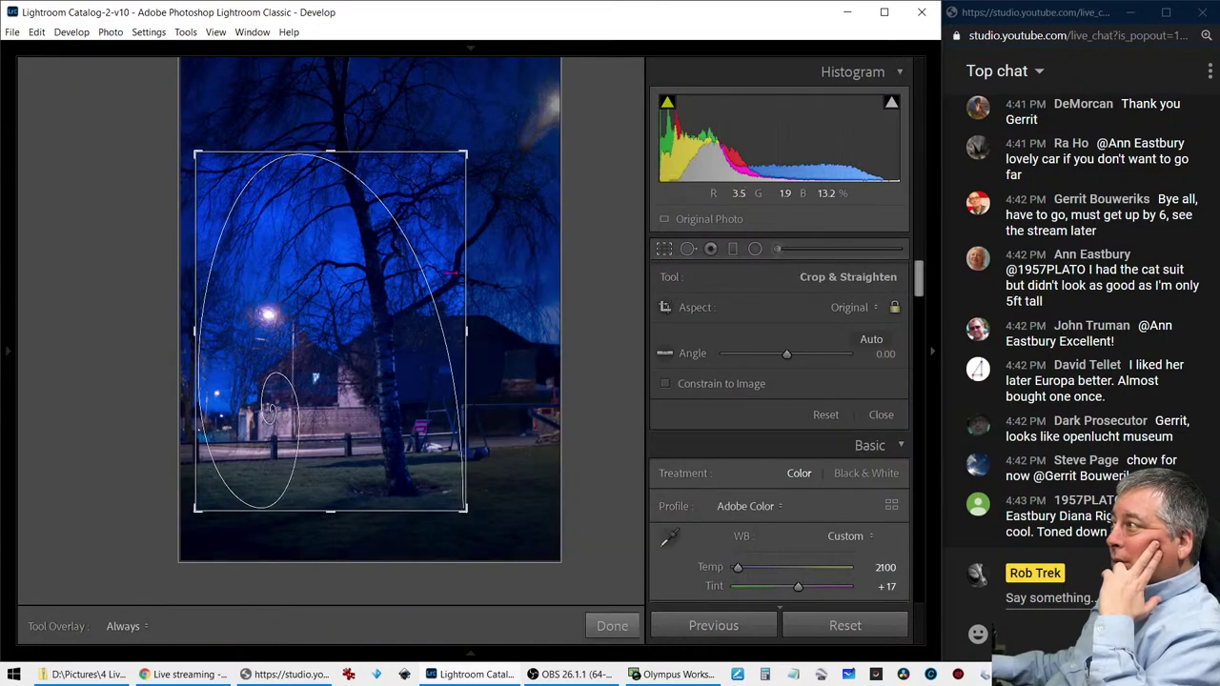
drag(283, 335, 188, 431)
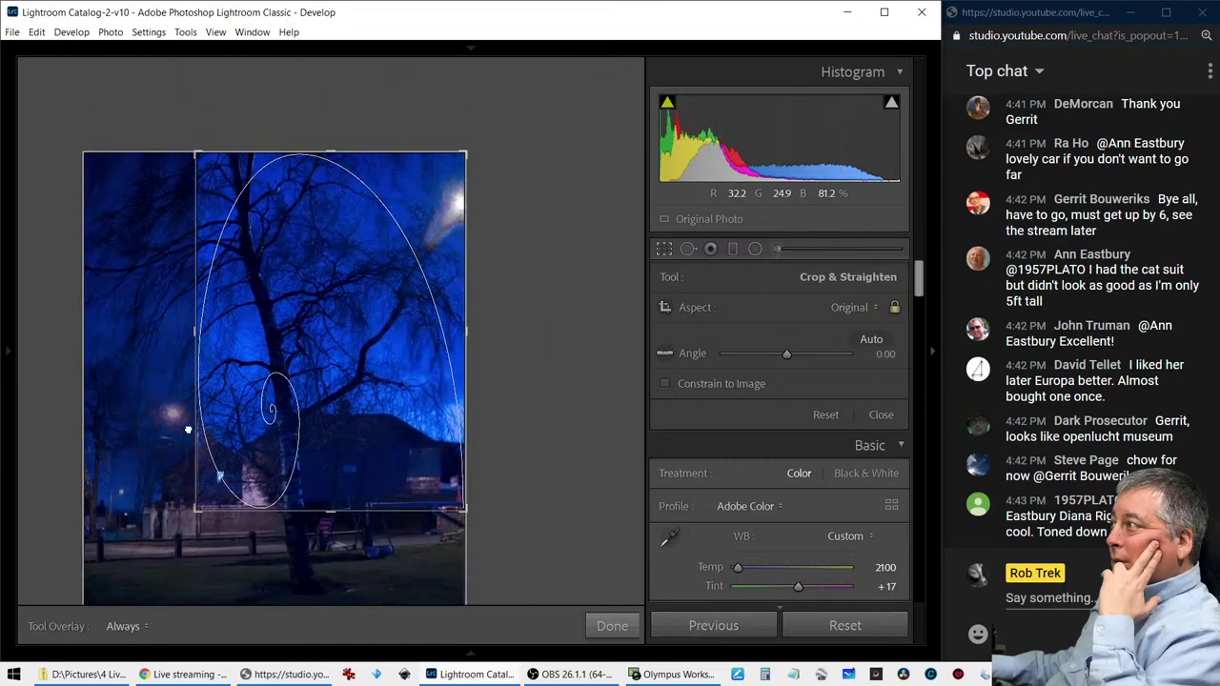
drag(197, 509, 234, 458)
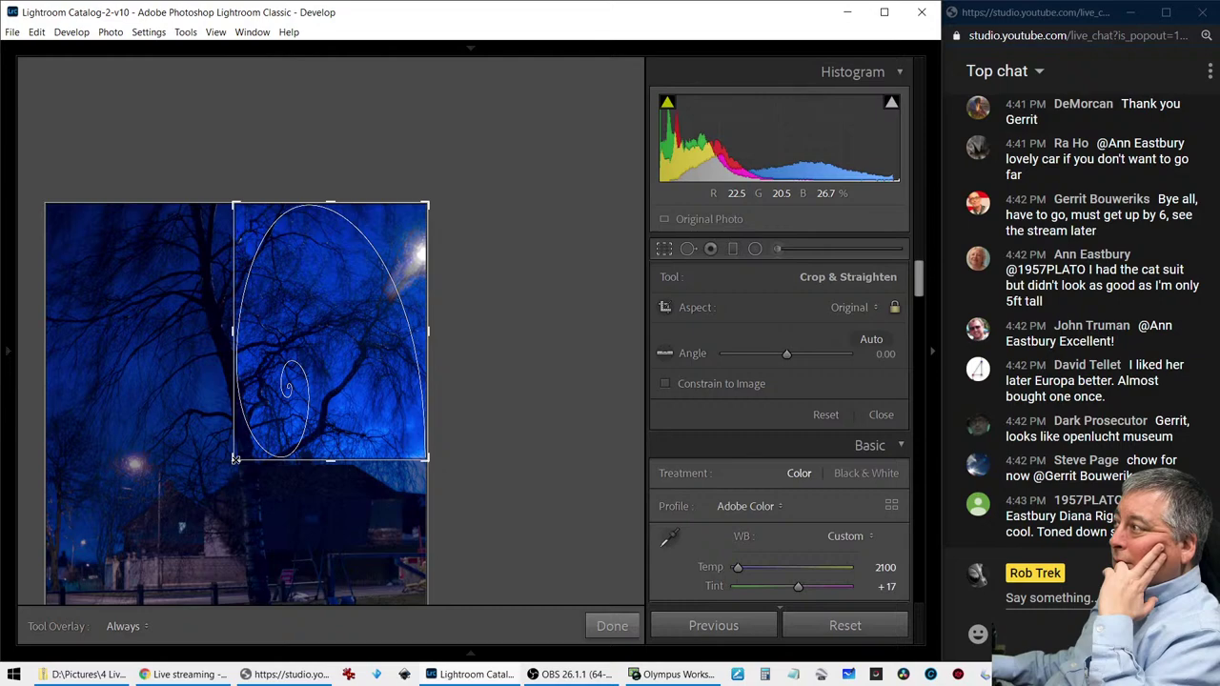
drag(235, 458, 45, 489)
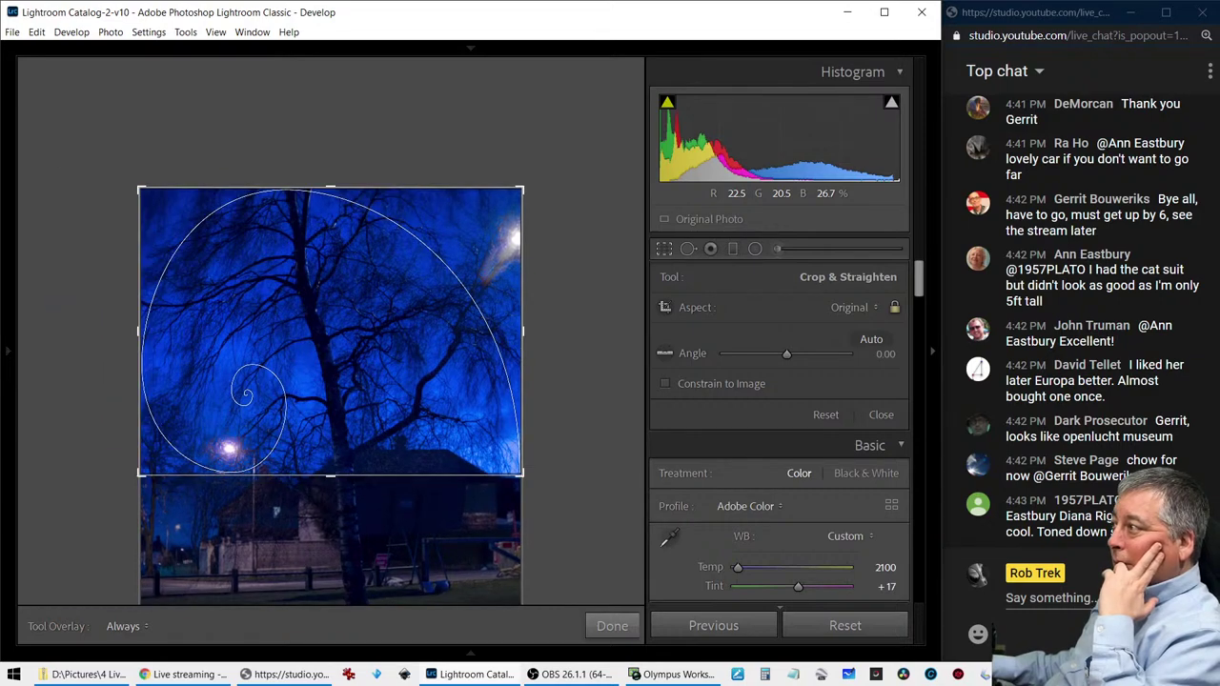
mouse_move(138, 474)
mouse_down()
mouse_move(187, 614)
mouse_move(202, 501)
mouse_up()
mouse_move(461, 345)
mouse_down()
mouse_move(482, 339)
mouse_move(398, 317)
mouse_move(400, 306)
mouse_up()
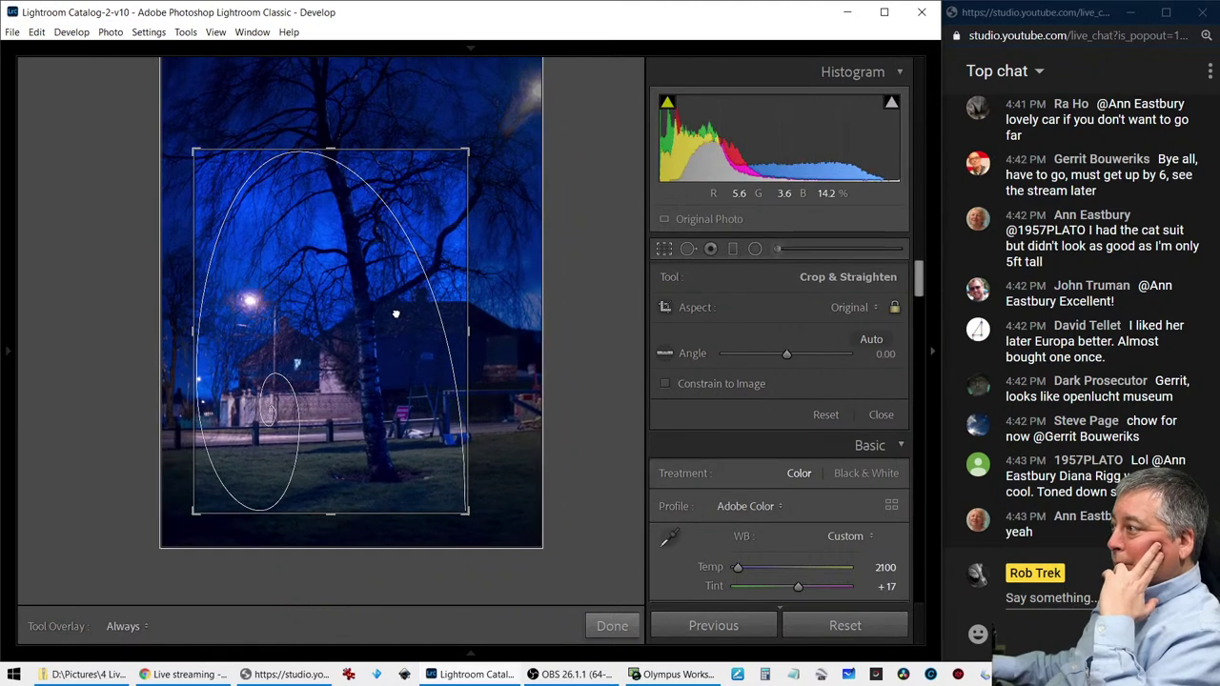
key(shift+o)
key(shift+o)
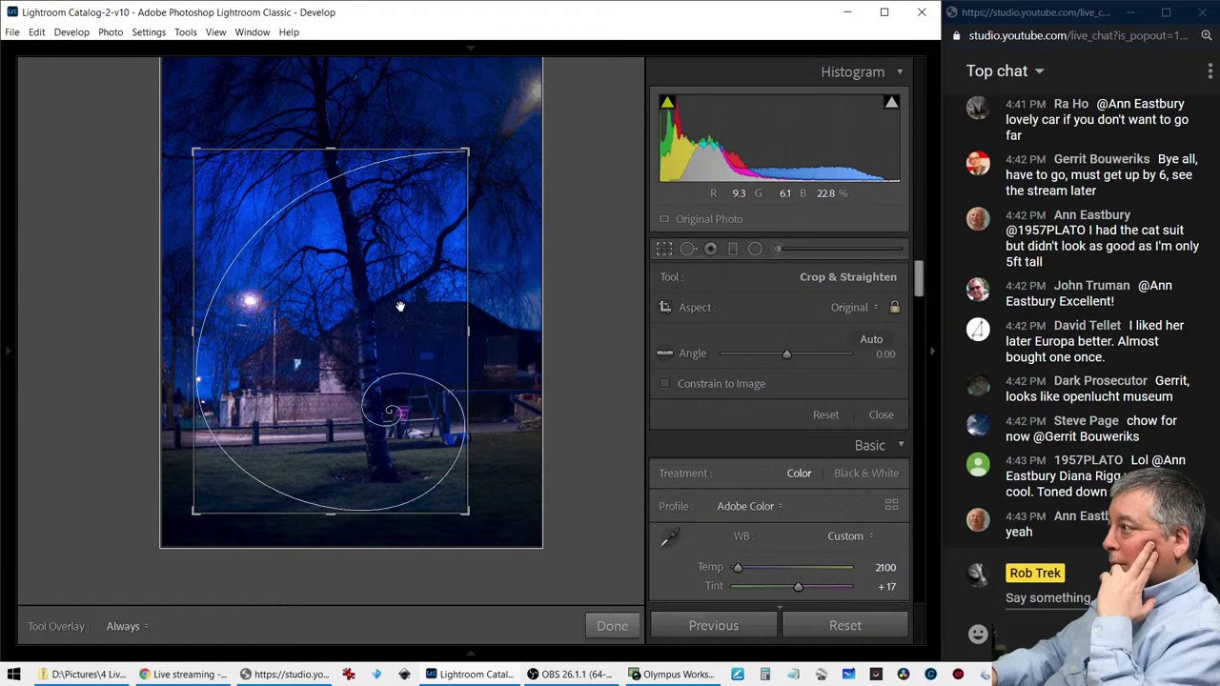
key(shift+o)
key(shift+o)
key(shift+o)
key(shift+o)
key(shift+o)
key(shift+o)
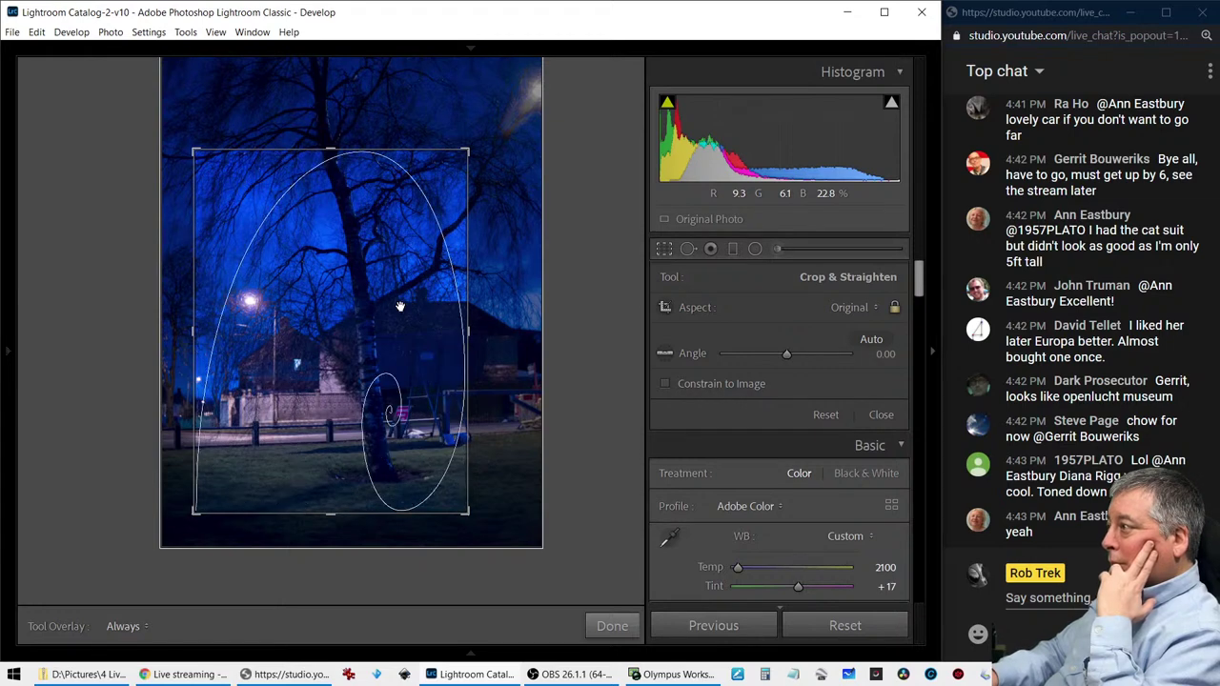
drag(401, 306, 407, 308)
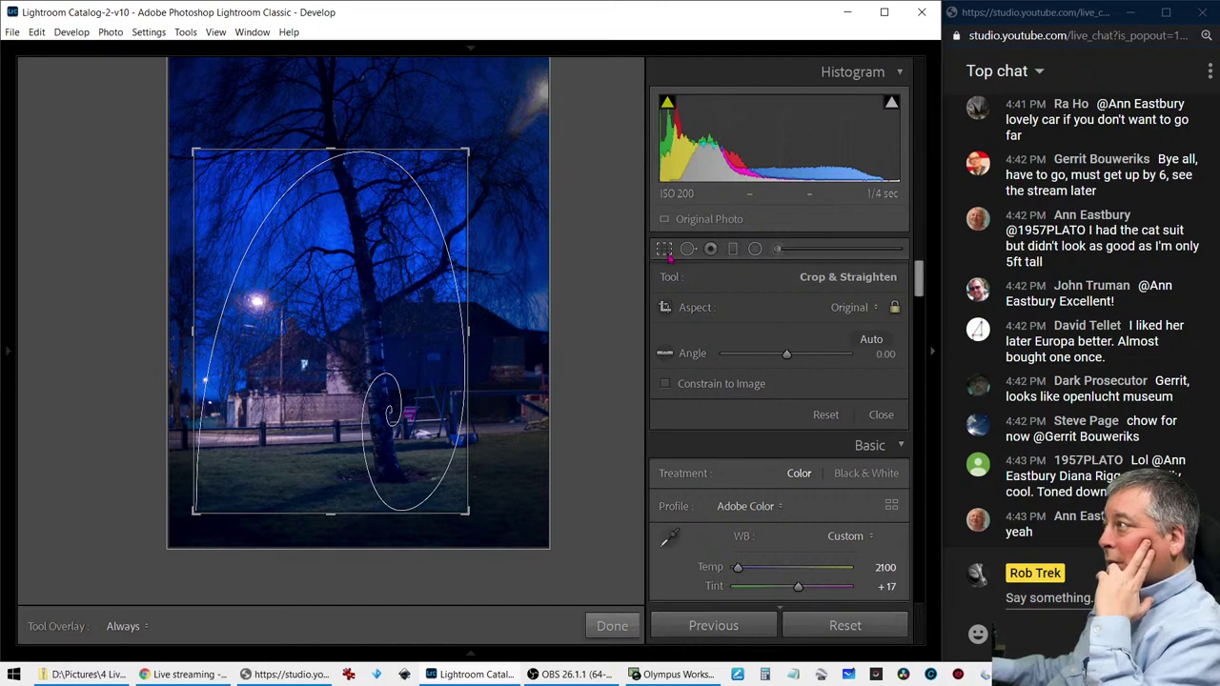
click(612, 625)
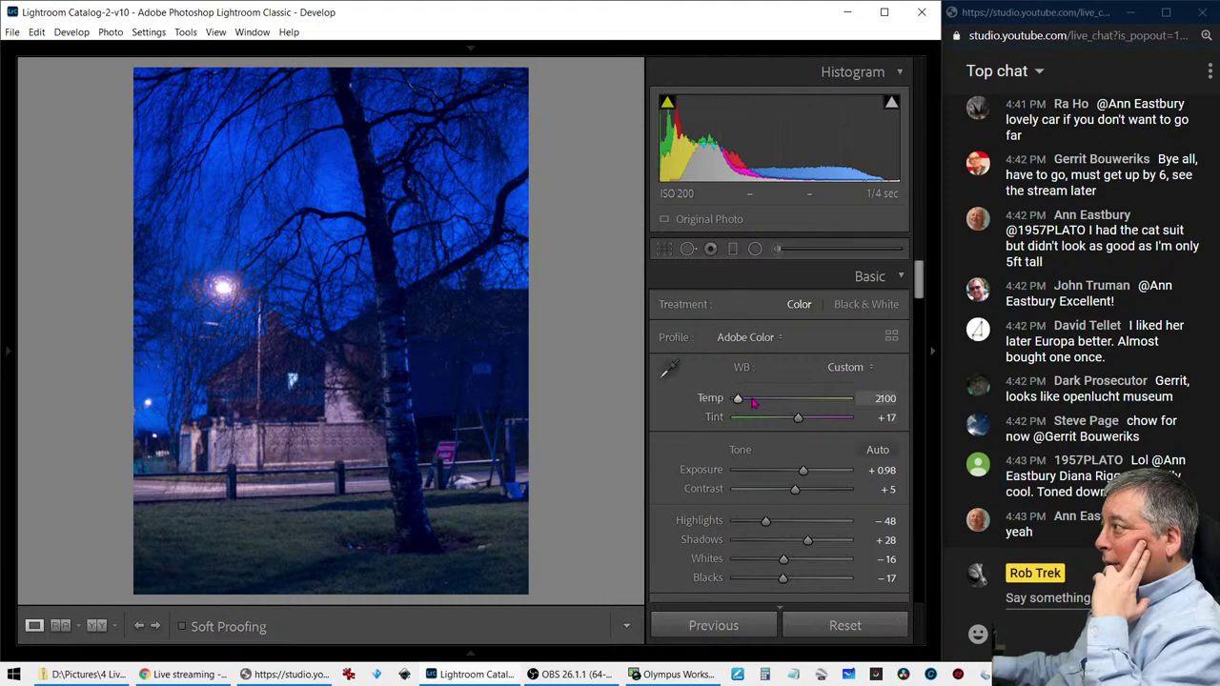
Set Temp 2800, Shadows +100, Whites +63, Exposure +1.06, then Vibrance -6 and Saturation -11
drag(742, 402, 749, 401)
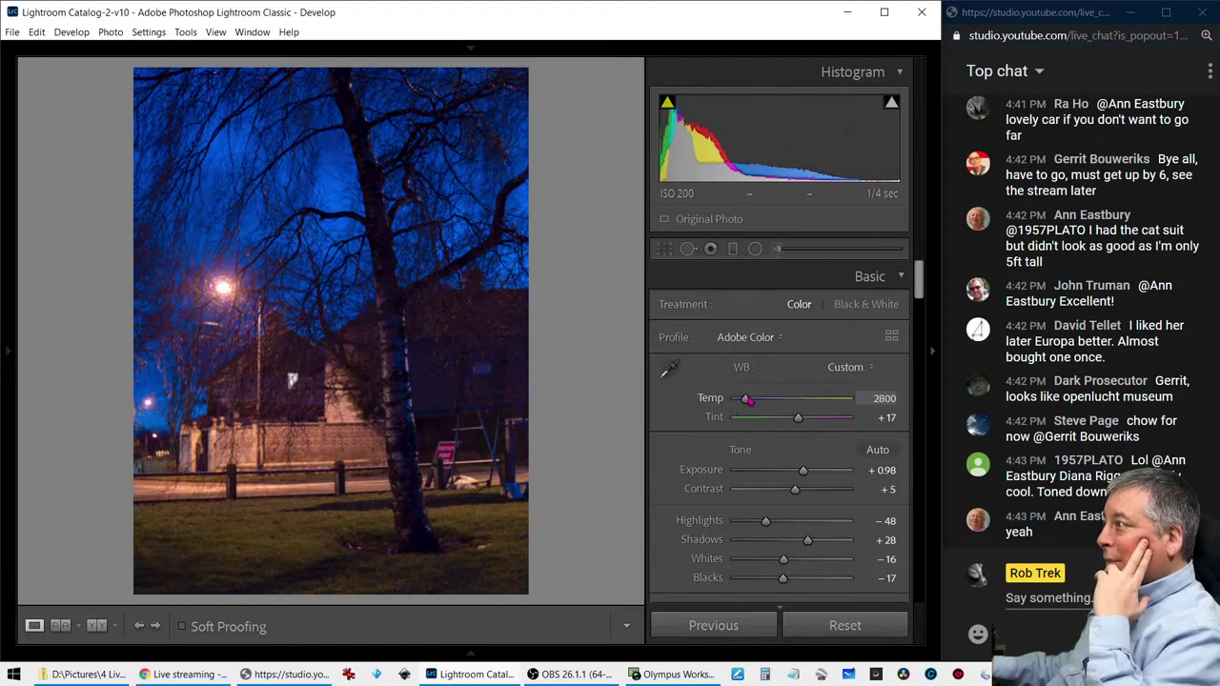
drag(748, 401, 750, 401)
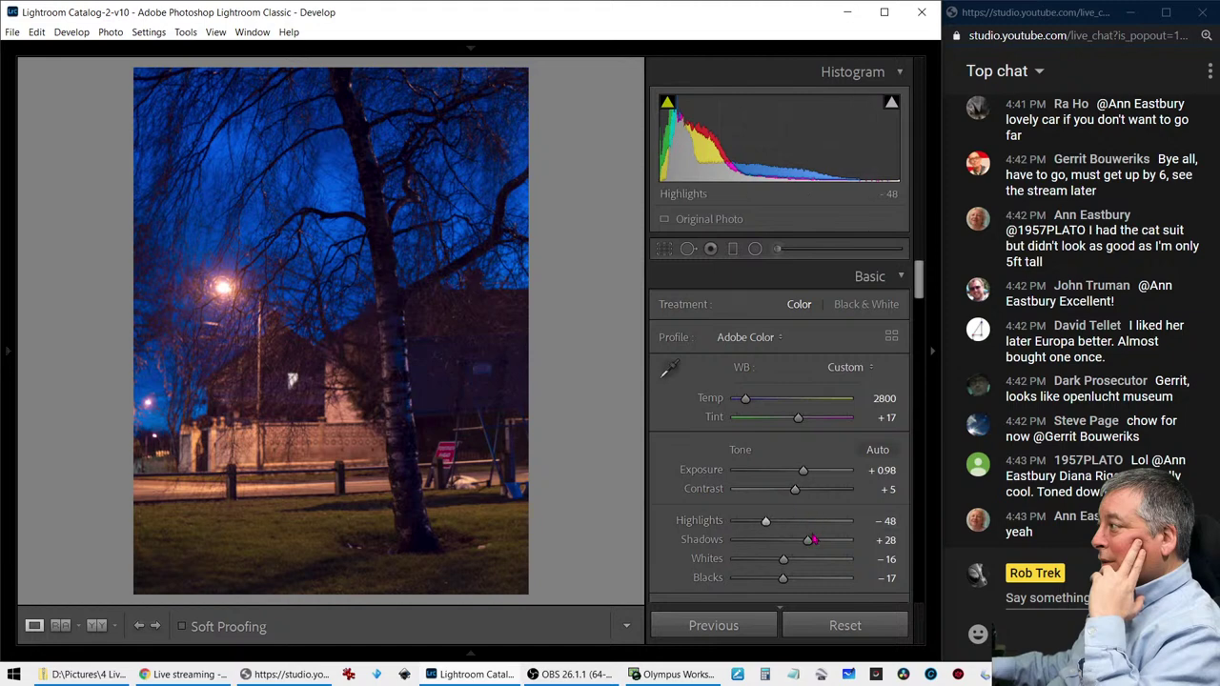
drag(808, 539, 850, 542)
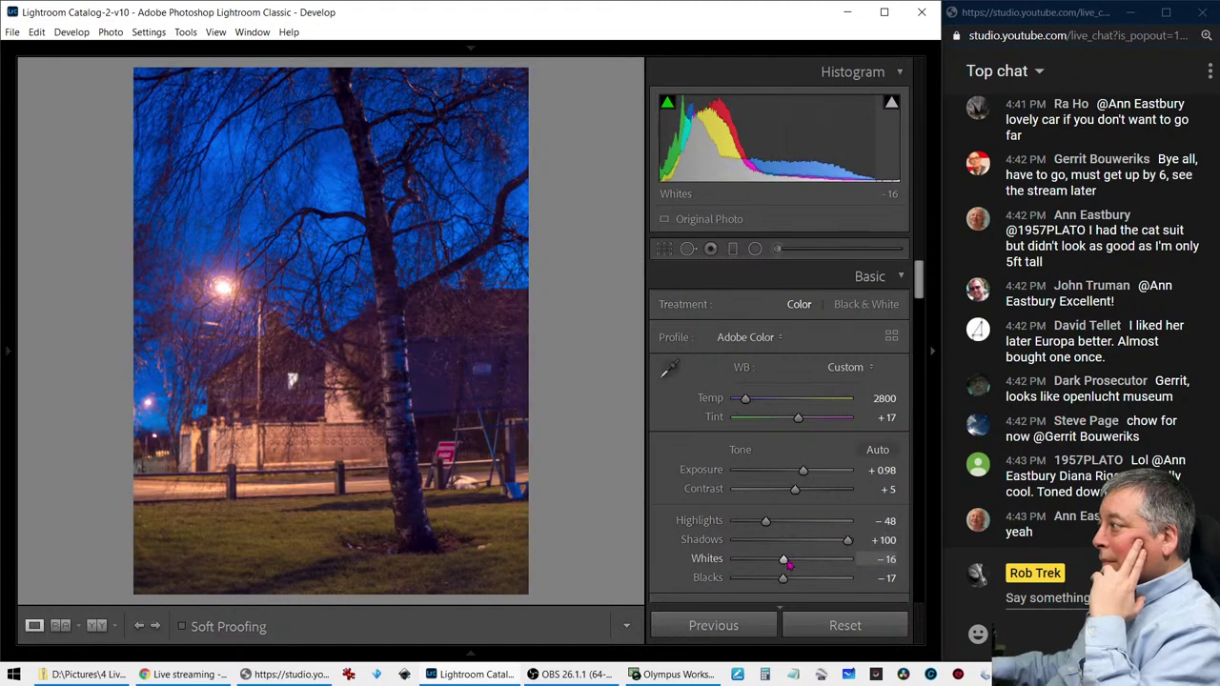
mouse_move(785, 559)
mouse_down()
mouse_move(838, 561)
mouse_move(767, 582)
mouse_up()
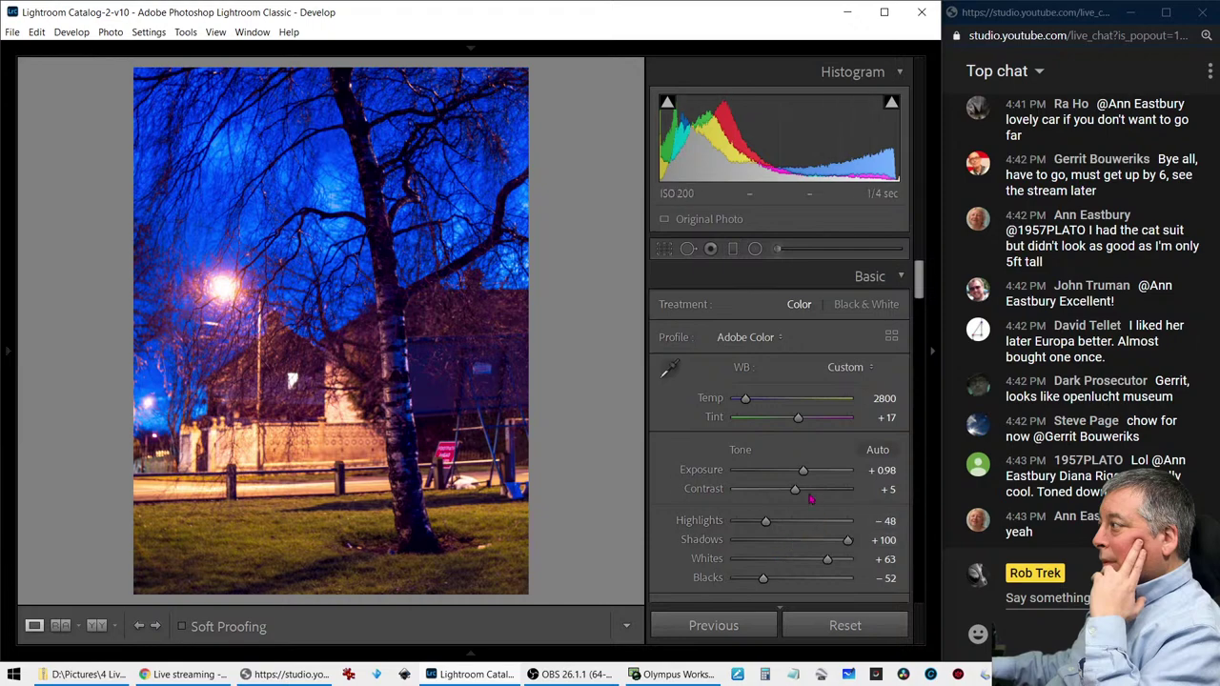
drag(803, 472, 807, 478)
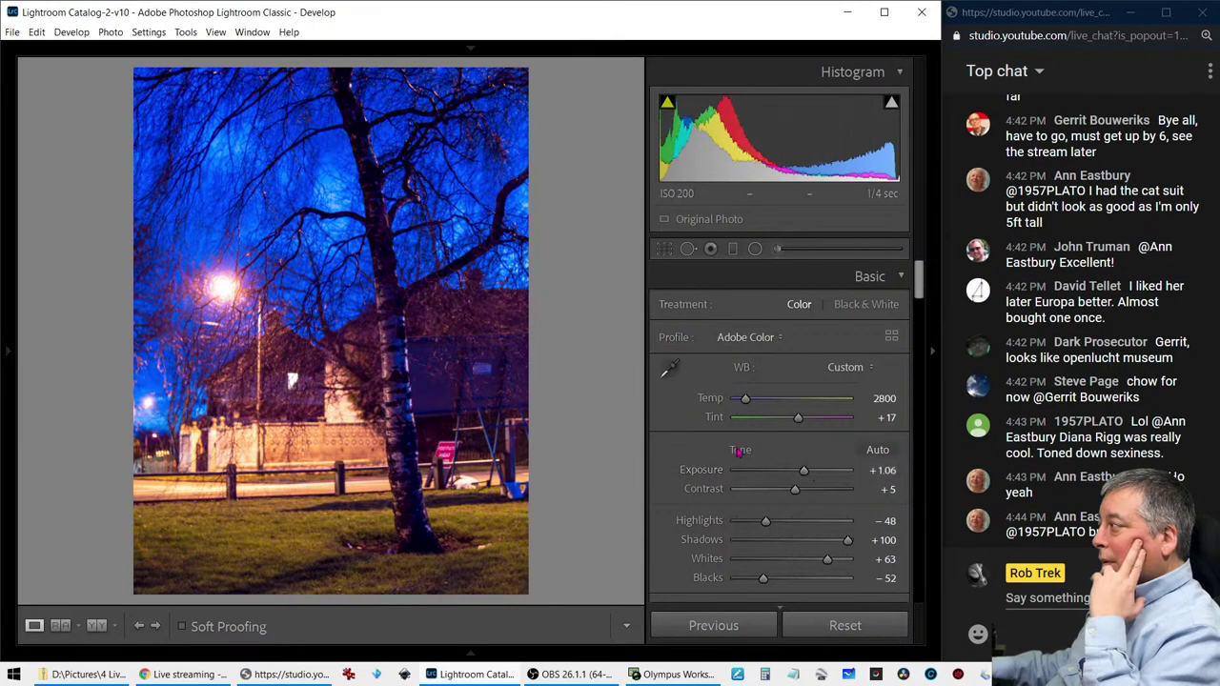
scroll(705, 459, down, 2)
scroll(706, 459, down, 2)
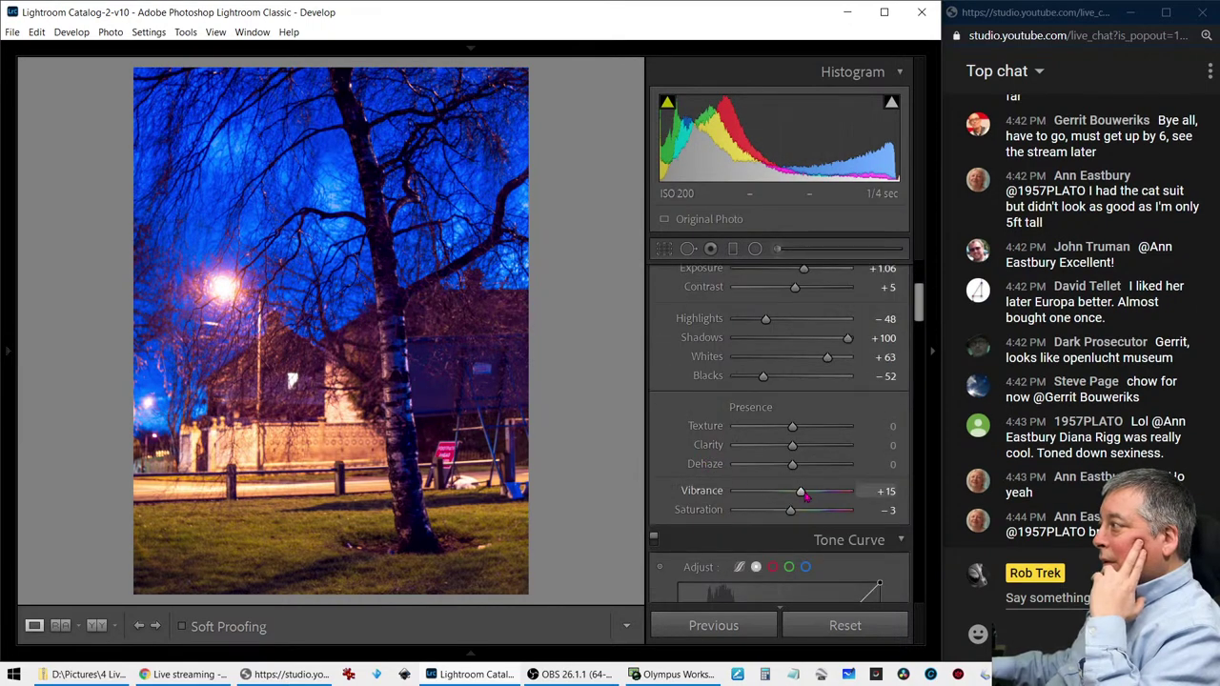
mouse_move(801, 490)
mouse_down()
mouse_move(770, 493)
mouse_move(813, 515)
mouse_move(799, 516)
mouse_move(805, 491)
mouse_move(773, 515)
mouse_move(809, 514)
mouse_move(772, 493)
mouse_move(789, 512)
mouse_move(788, 492)
mouse_up()
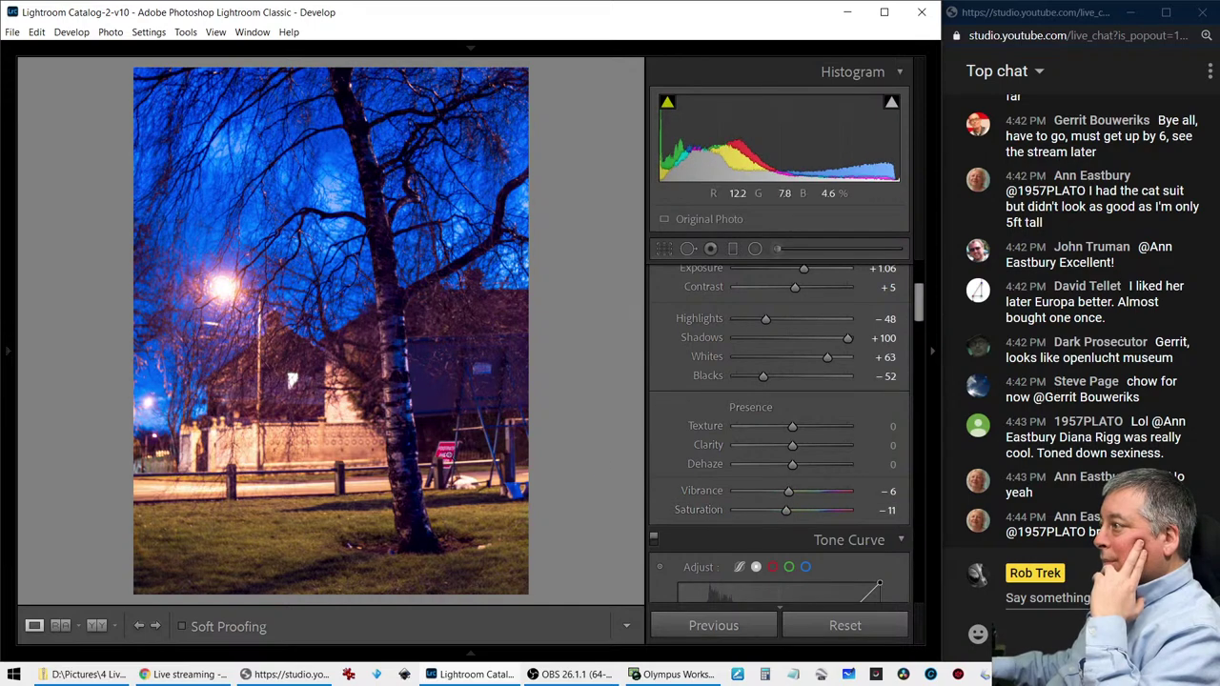
click(403, 403)
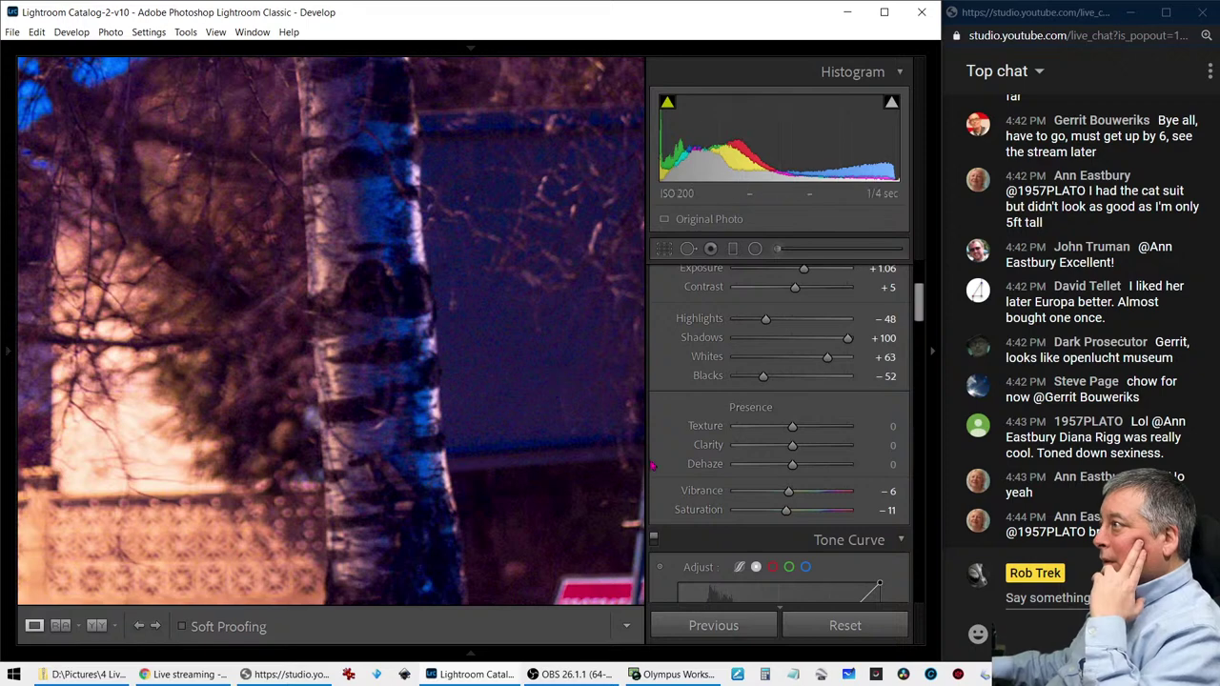
scroll(656, 471, down, 5)
scroll(656, 471, down, 3)
scroll(656, 471, down, 3)
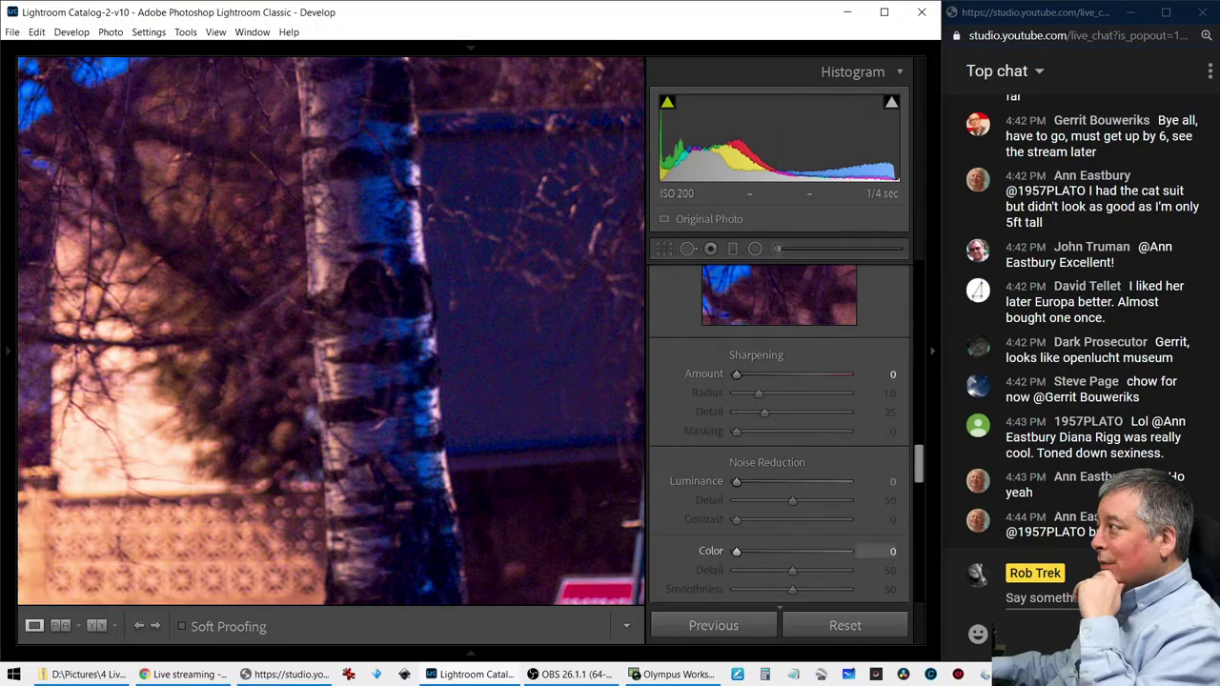
drag(736, 551, 741, 551)
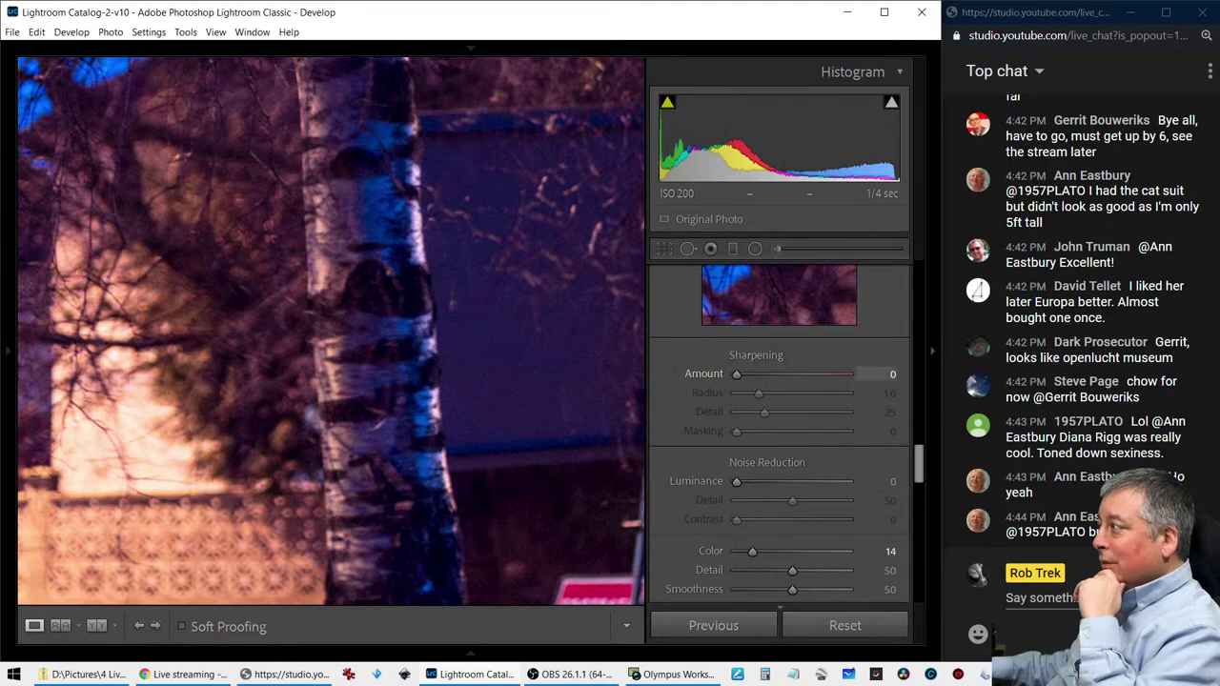
drag(736, 373, 796, 373)
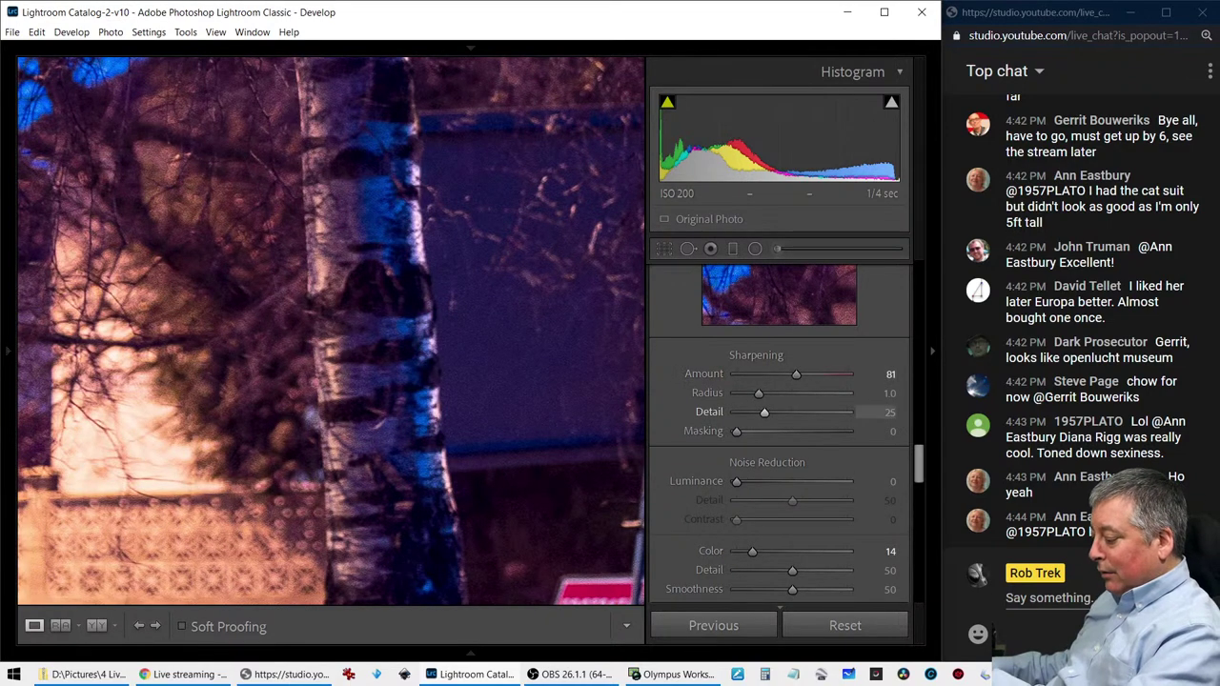
drag(736, 431, 824, 431)
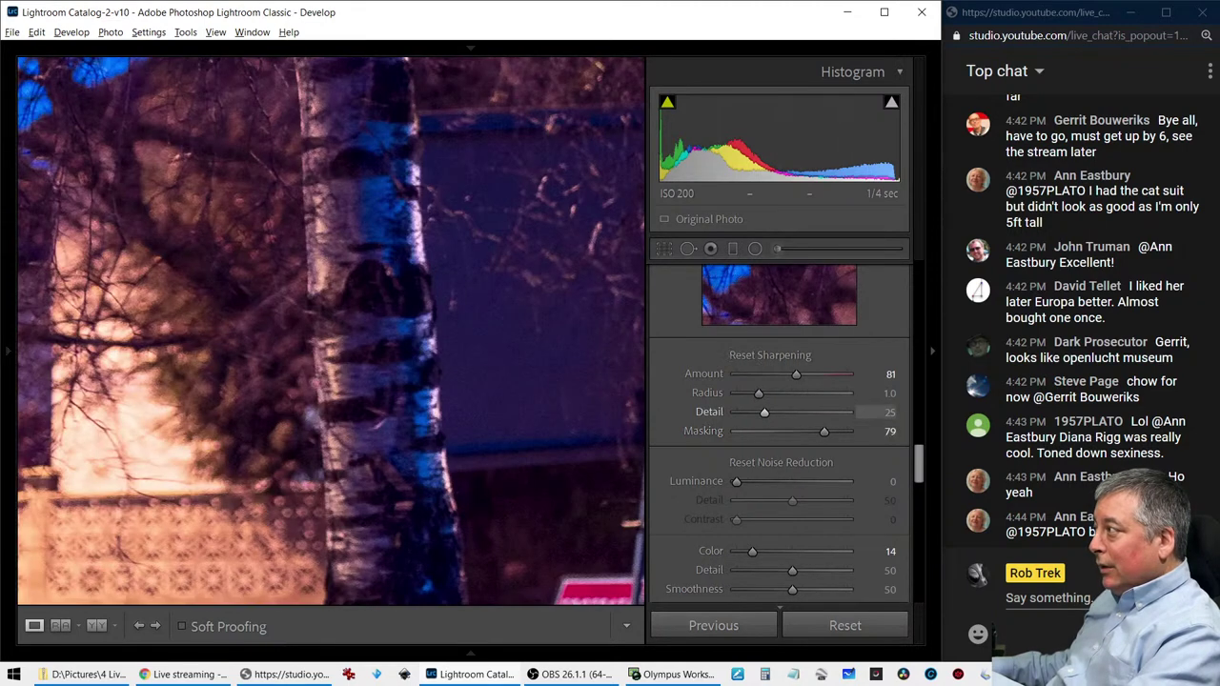
key(alt)
drag(759, 393, 776, 393)
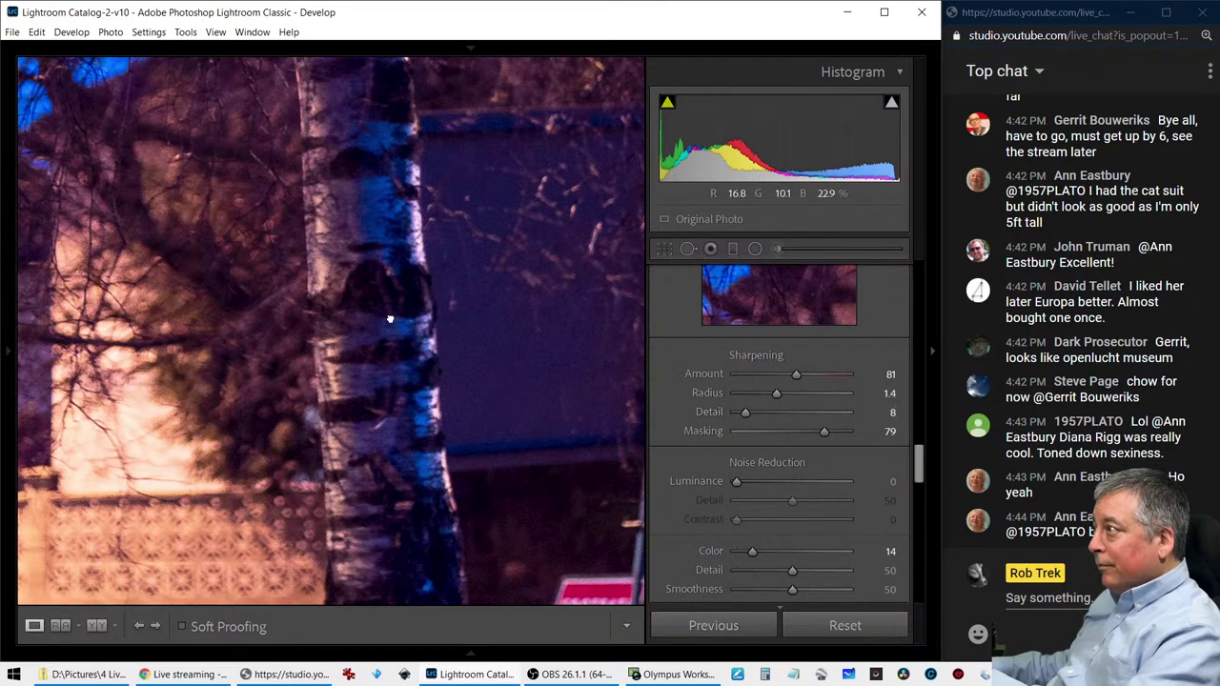
click(416, 326)
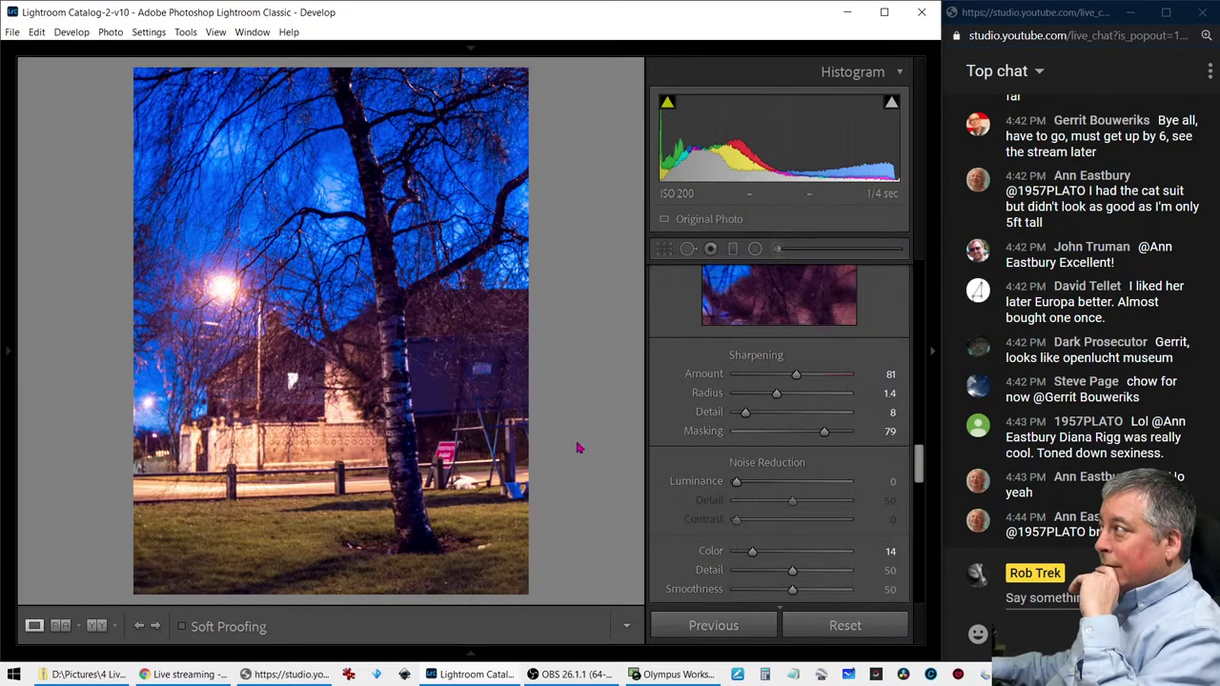
scroll(660, 391, up, 5)
scroll(667, 394, up, 5)
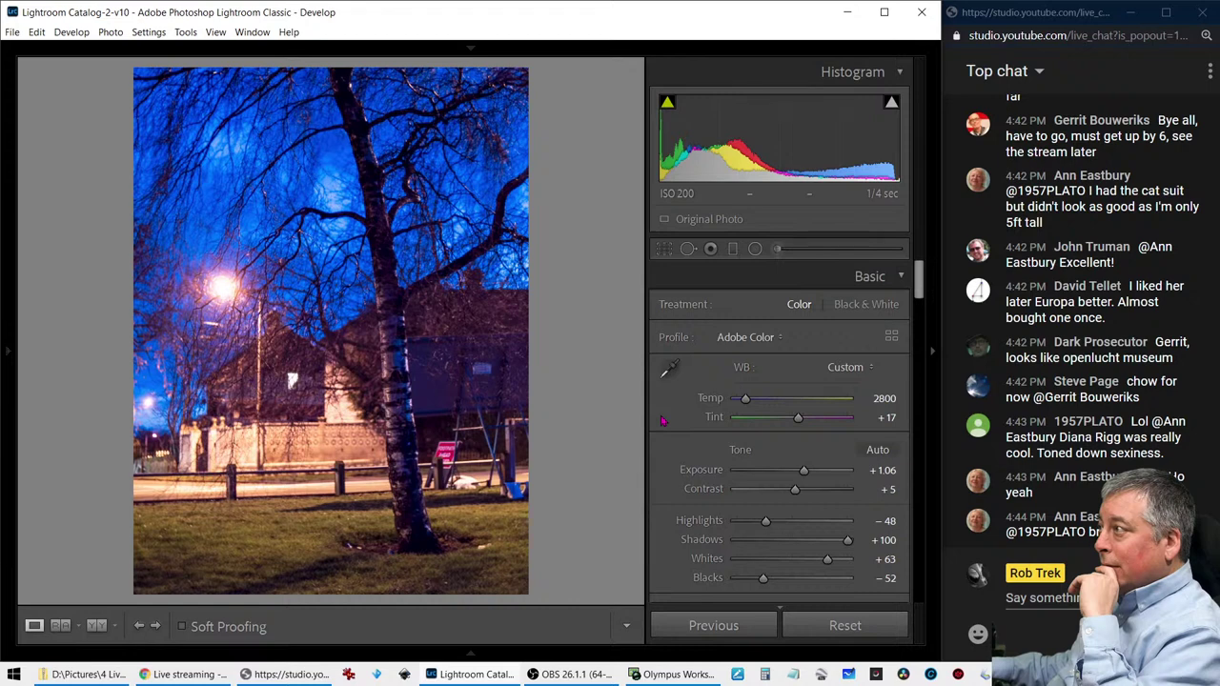
key(i)
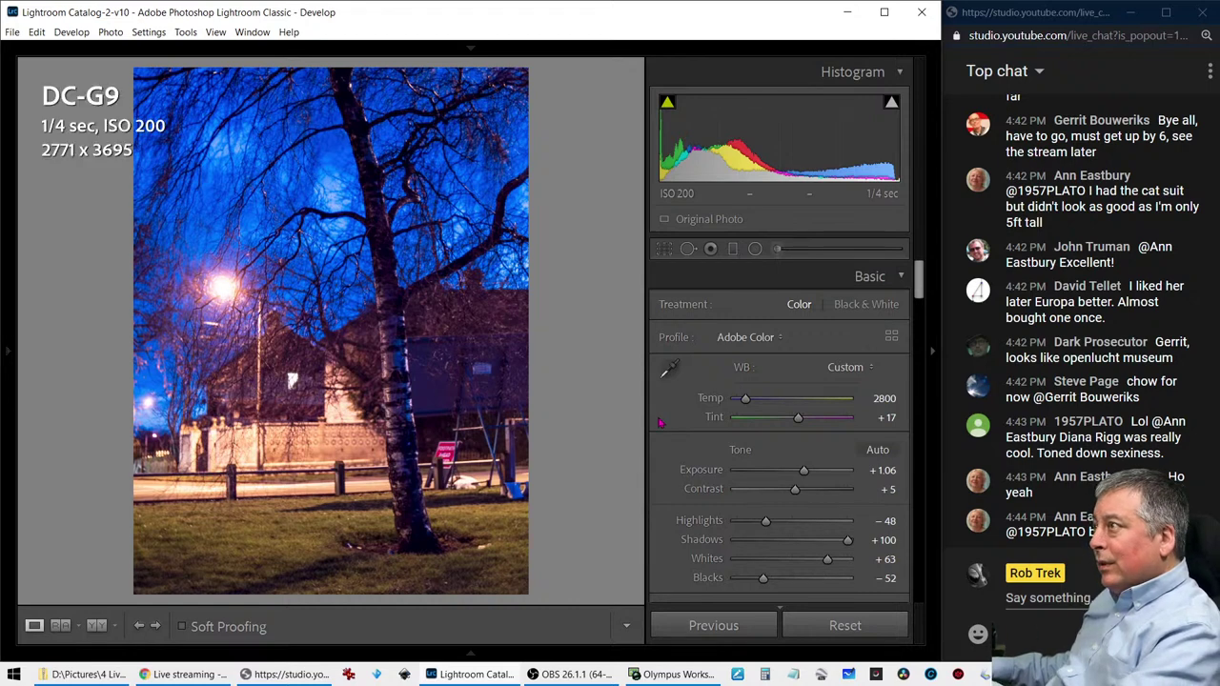
key(i)
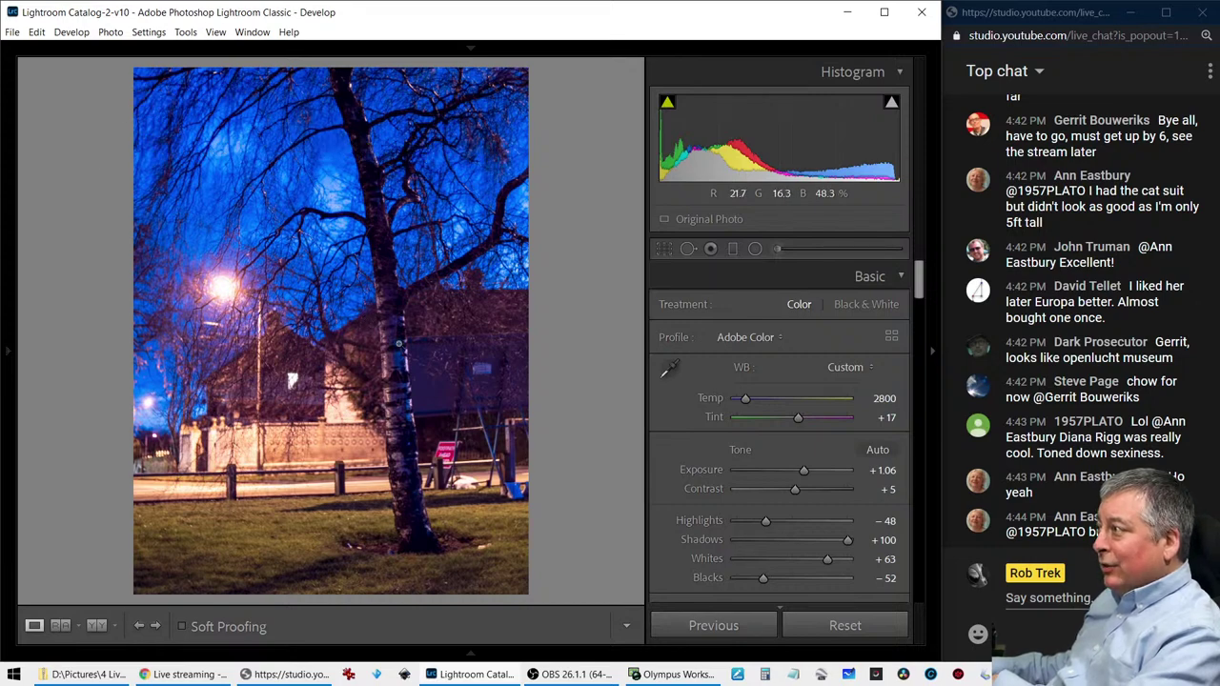
click(398, 343)
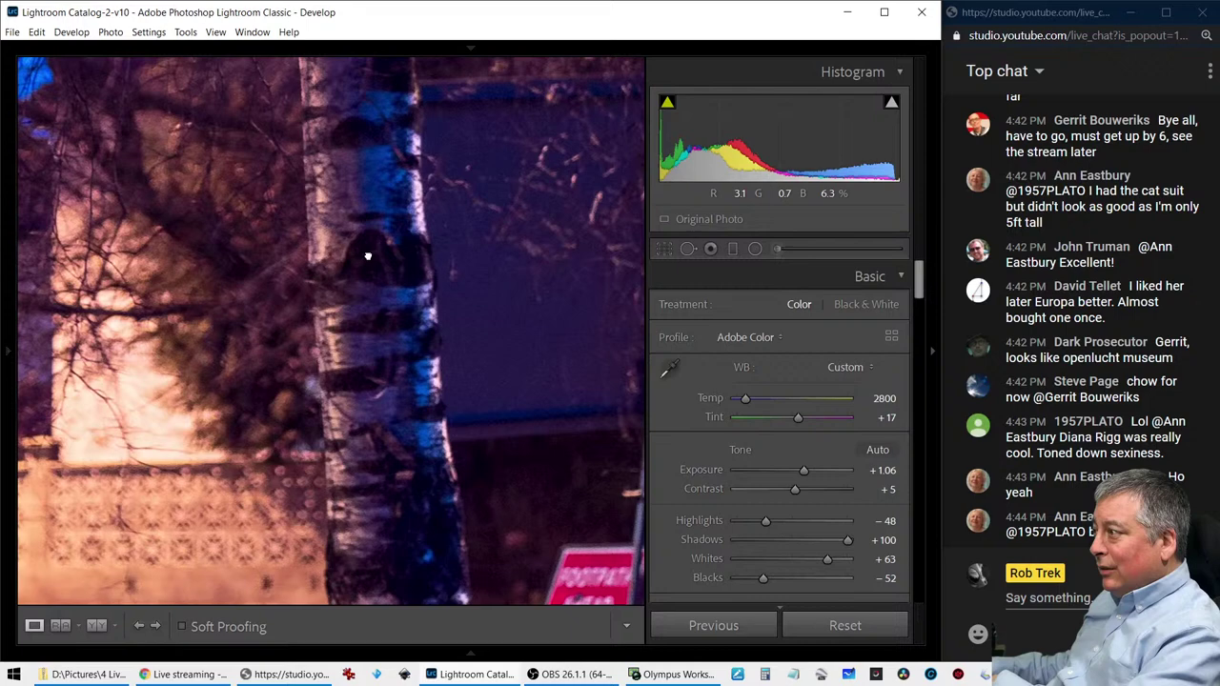
drag(367, 255, 437, 415)
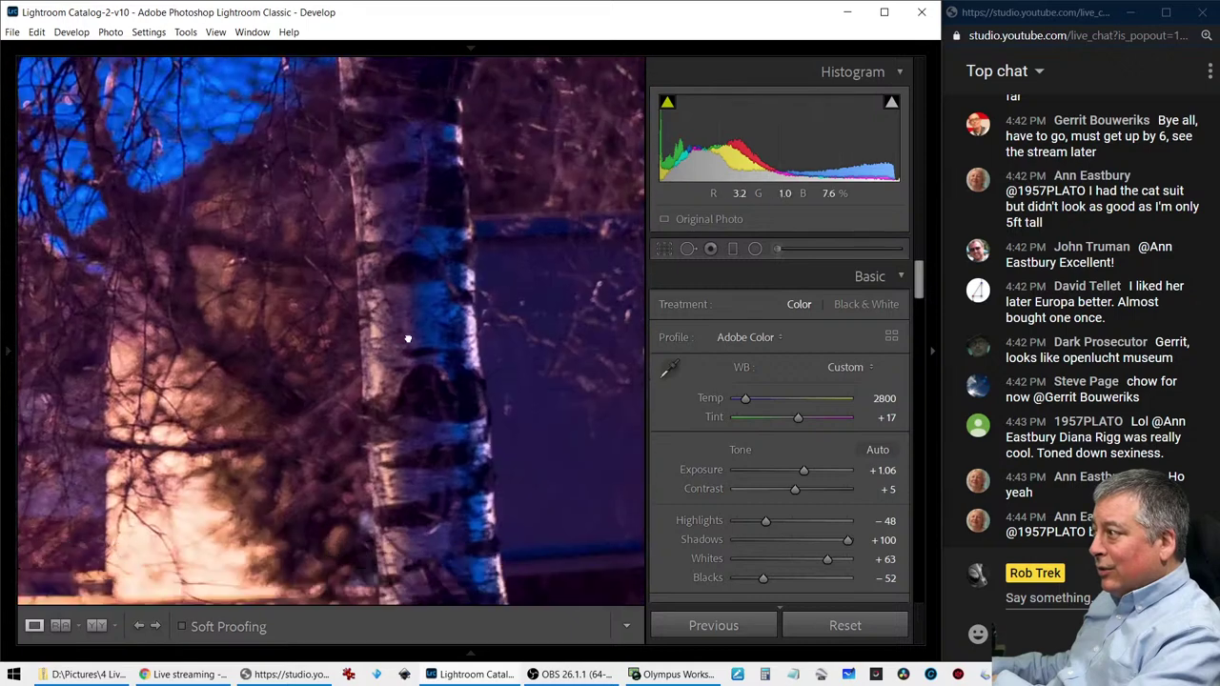
scroll(437, 415, down, 2)
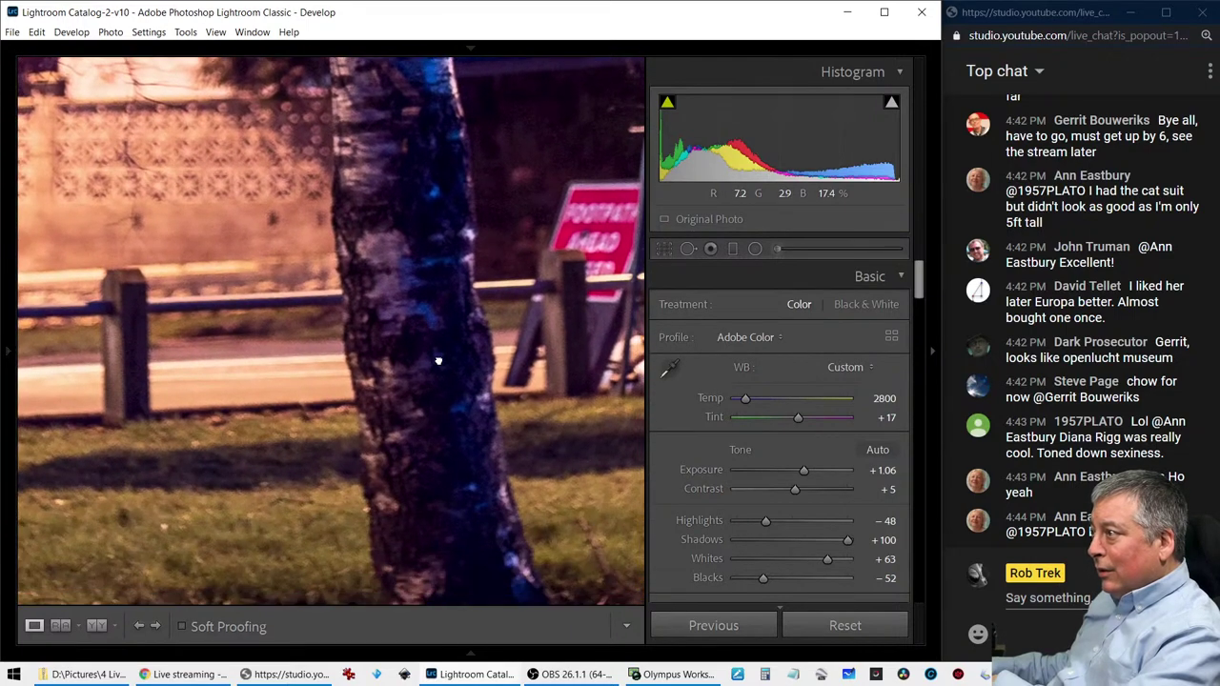
scroll(443, 405, down, 2)
scroll(448, 410, down, 2)
scroll(452, 407, down, 2)
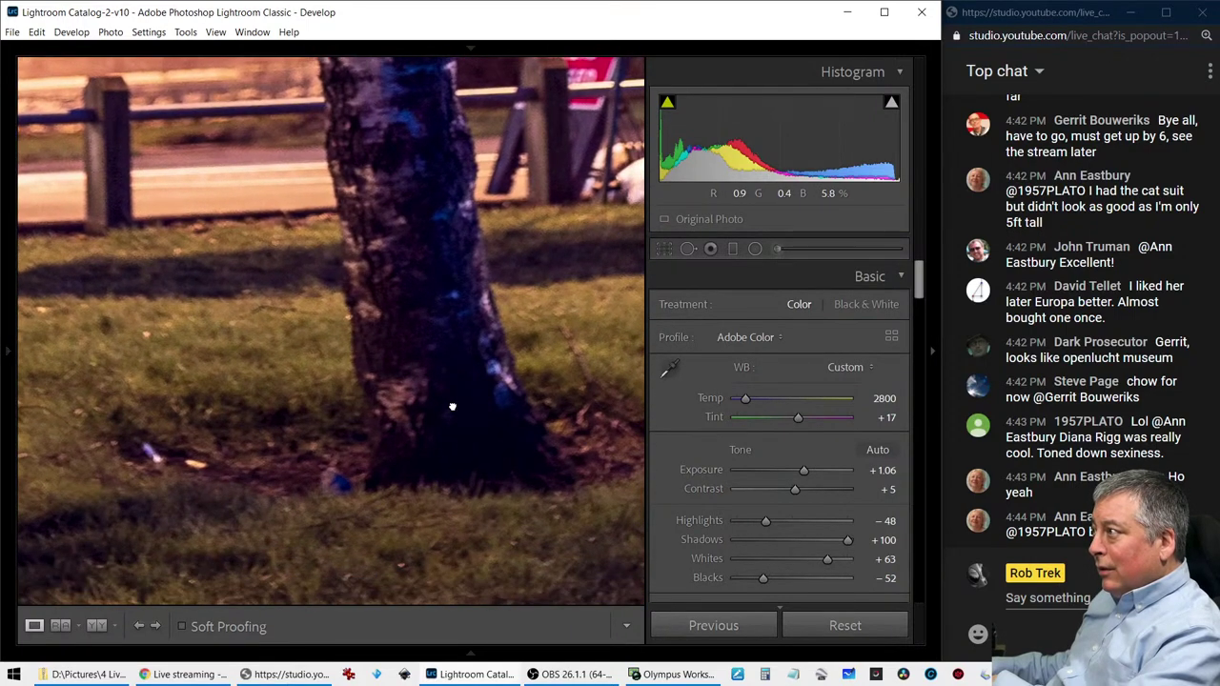
drag(387, 225, 420, 399)
click(425, 392)
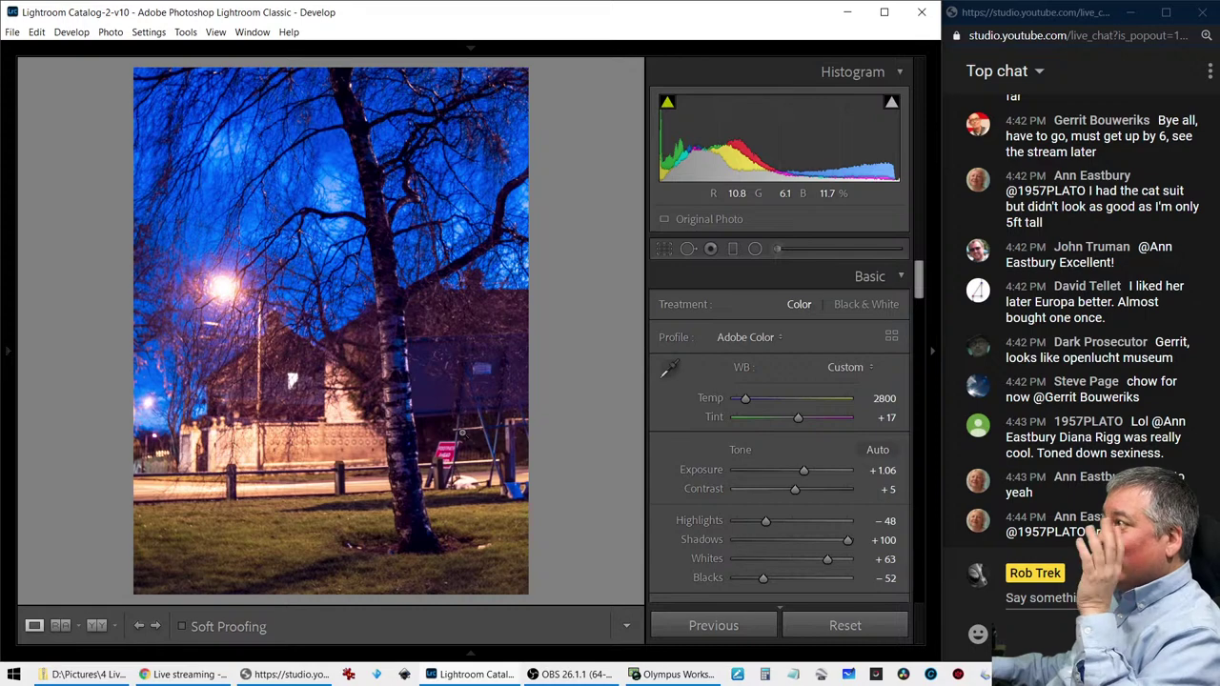
Set HSL saturation on-photo: Blue -30, Purple -12, Green +75, Orange +9, Yellow +18
scroll(703, 468, down, 3)
scroll(703, 468, down, 5)
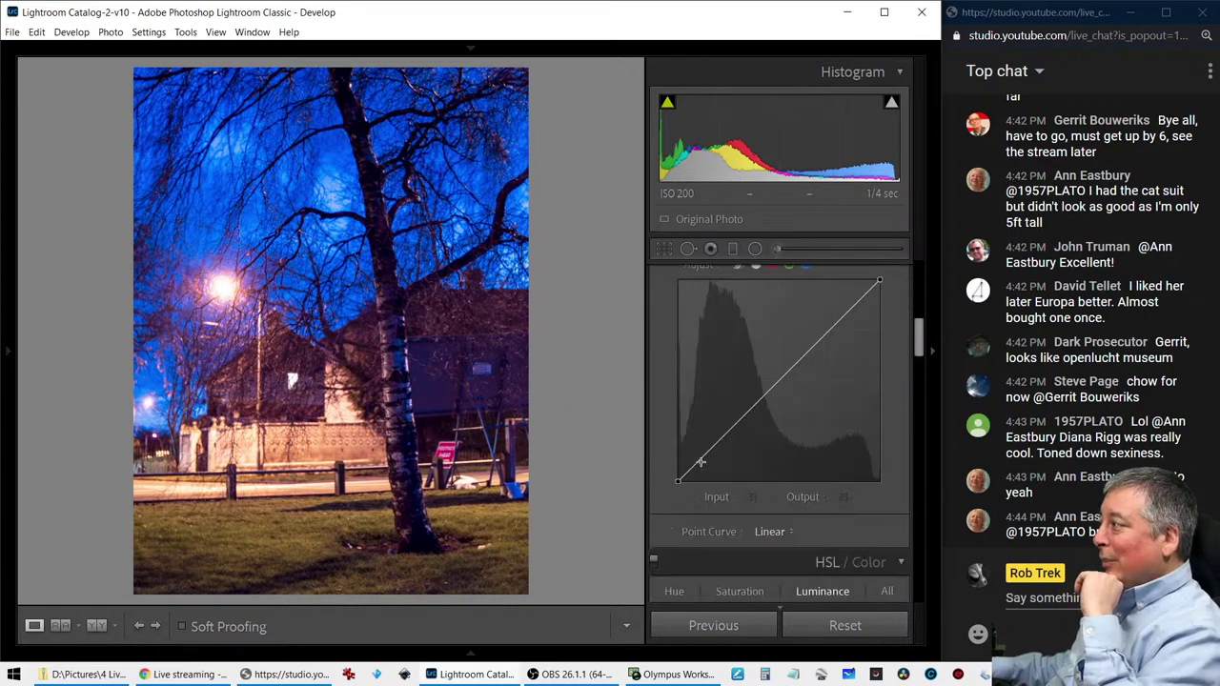
scroll(703, 468, down, 3)
scroll(703, 469, down, 3)
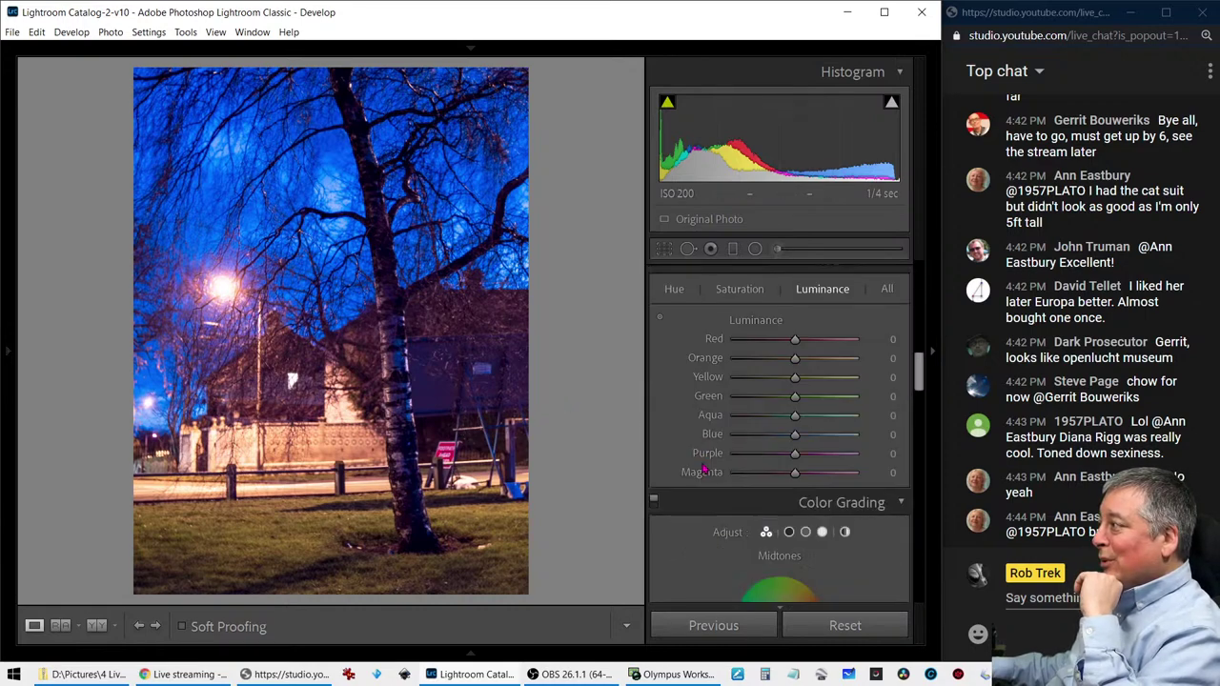
click(729, 289)
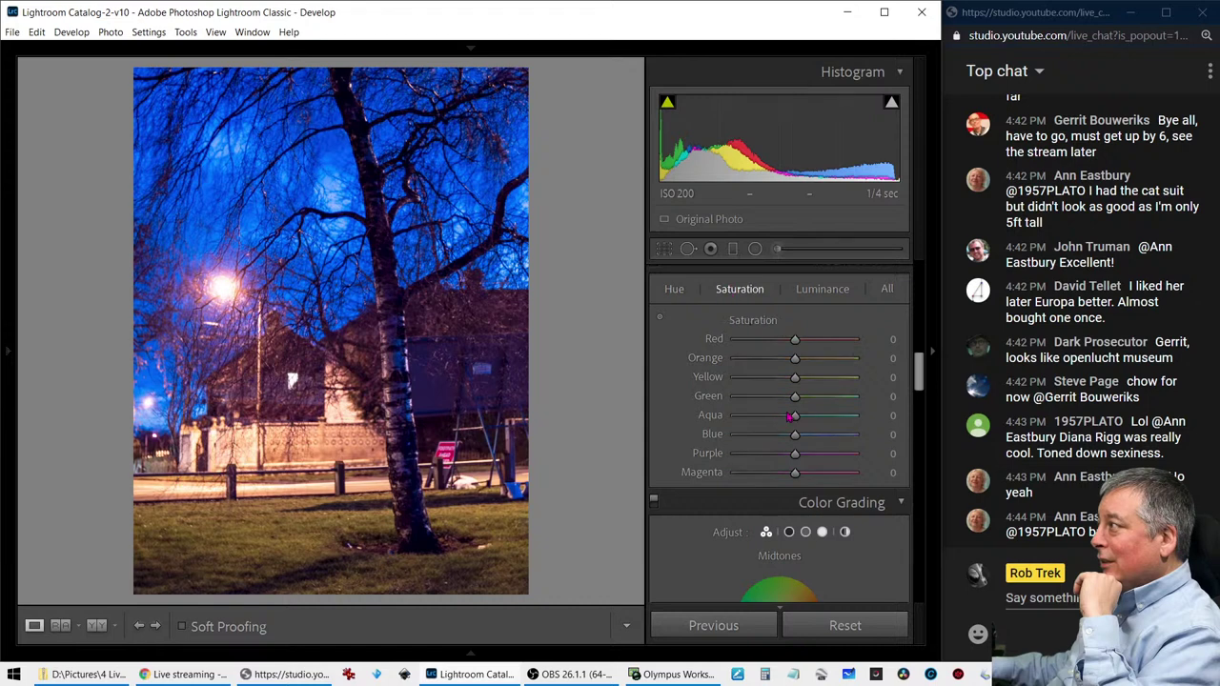
click(659, 317)
drag(338, 162, 338, 200)
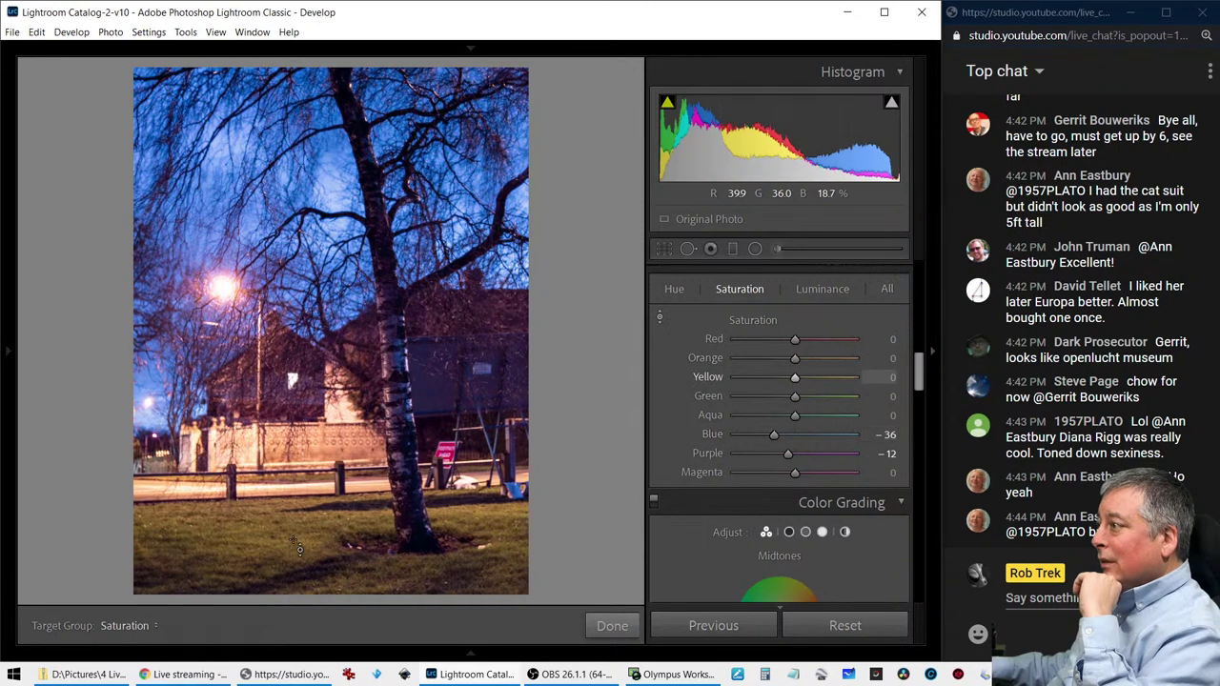
drag(299, 438, 298, 426)
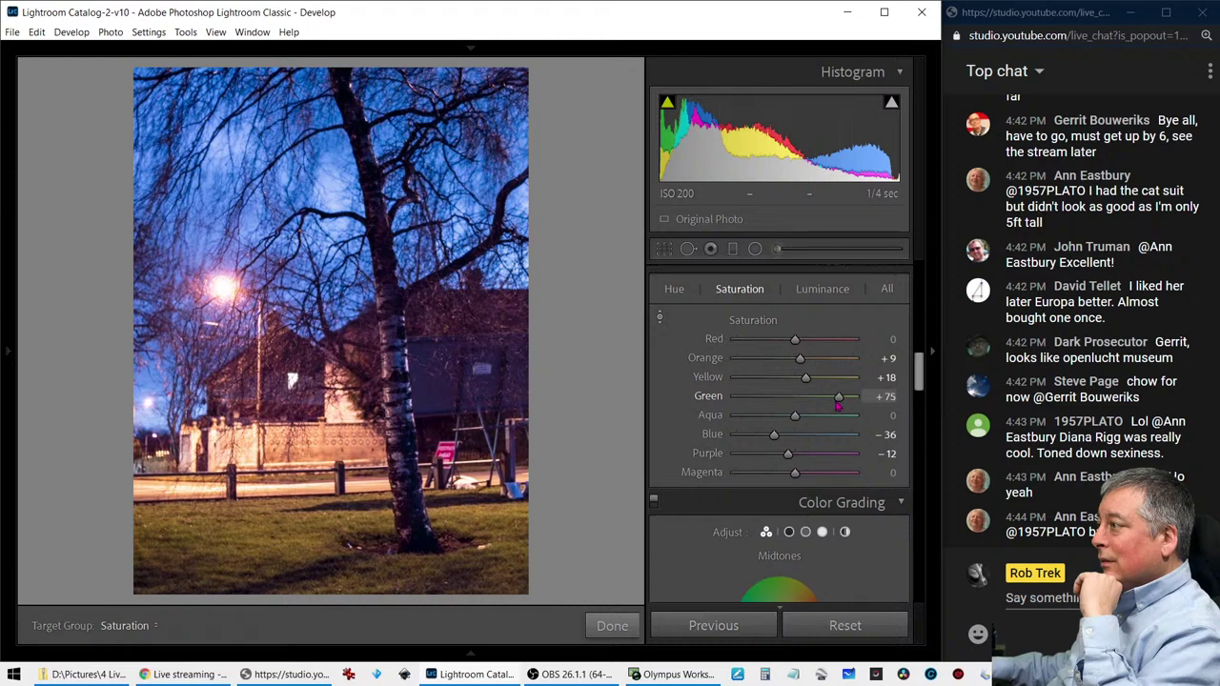
drag(837, 408, 777, 437)
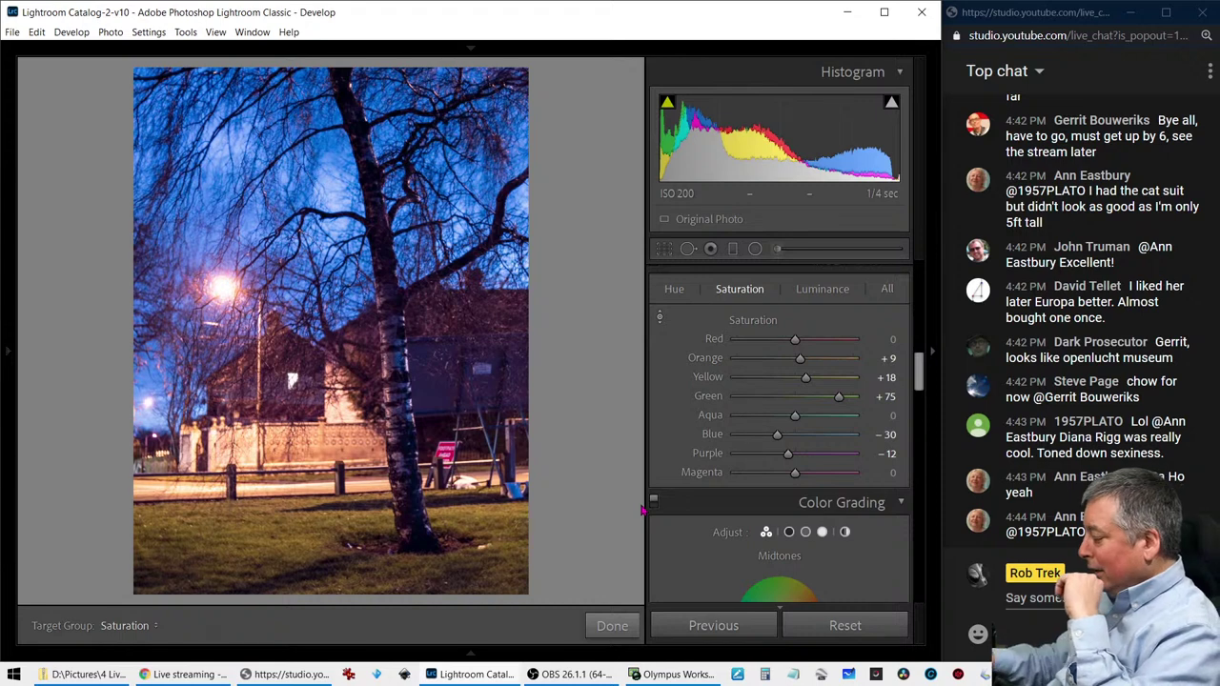
click(603, 628)
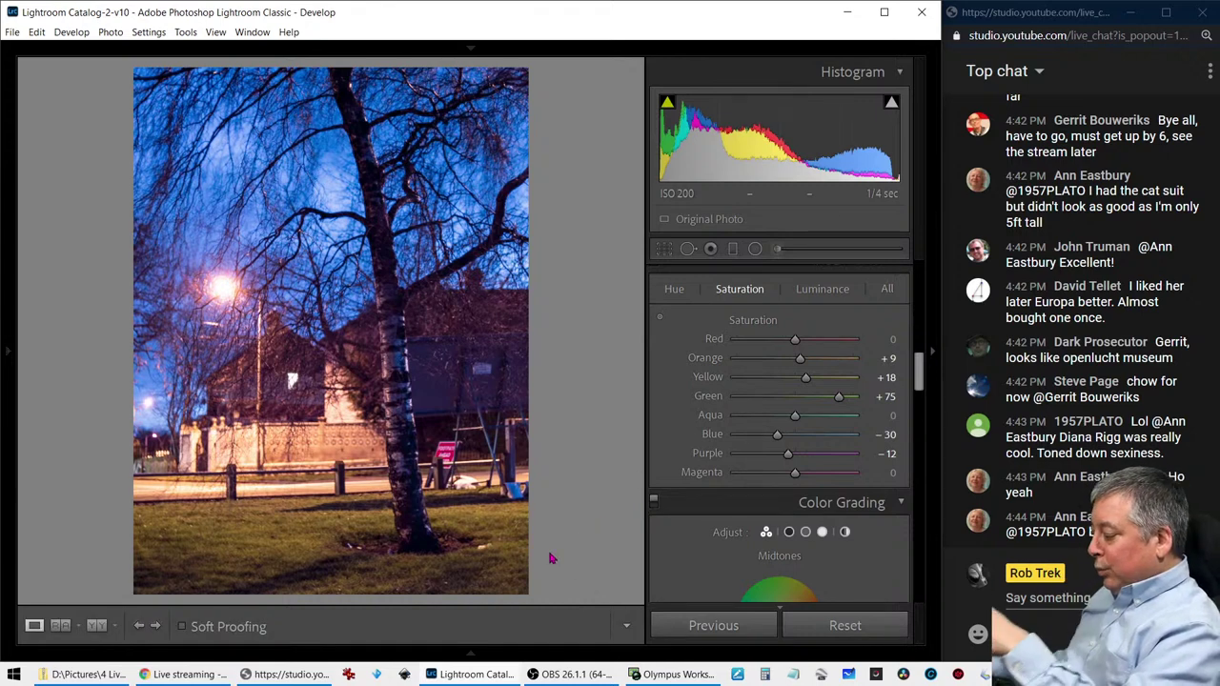
Create a virtual copy, then show original and blue edit side by side in Compare, panels hidden
right_click(467, 457)
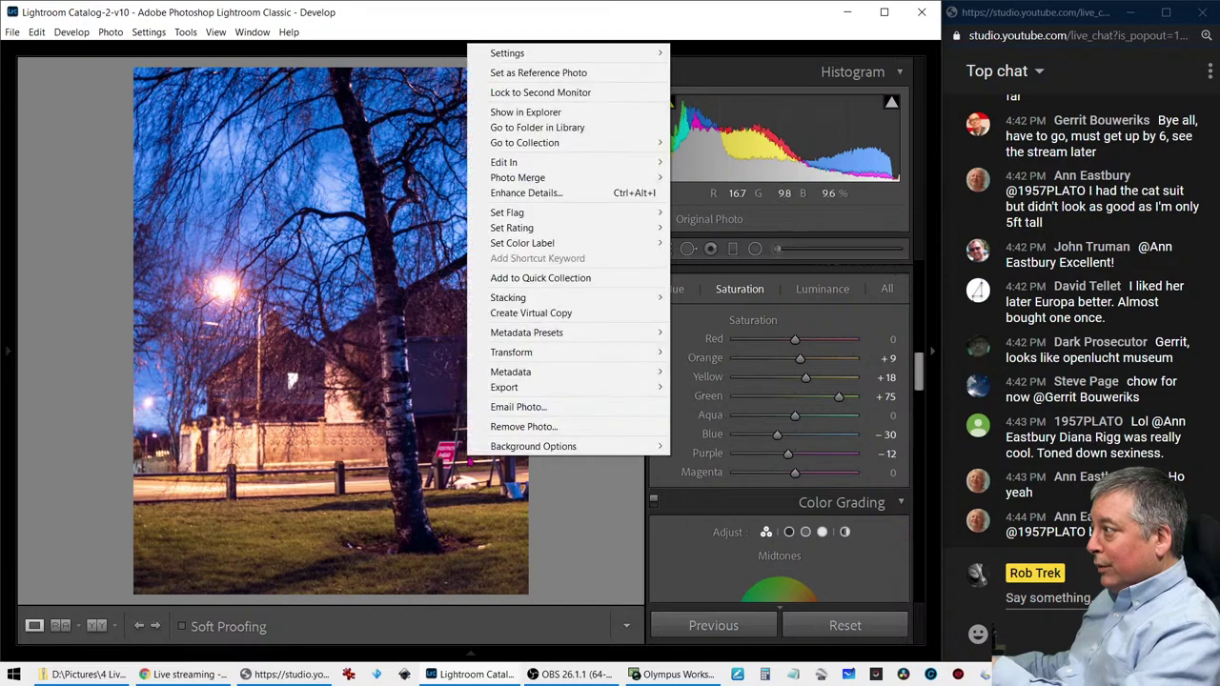
click(522, 314)
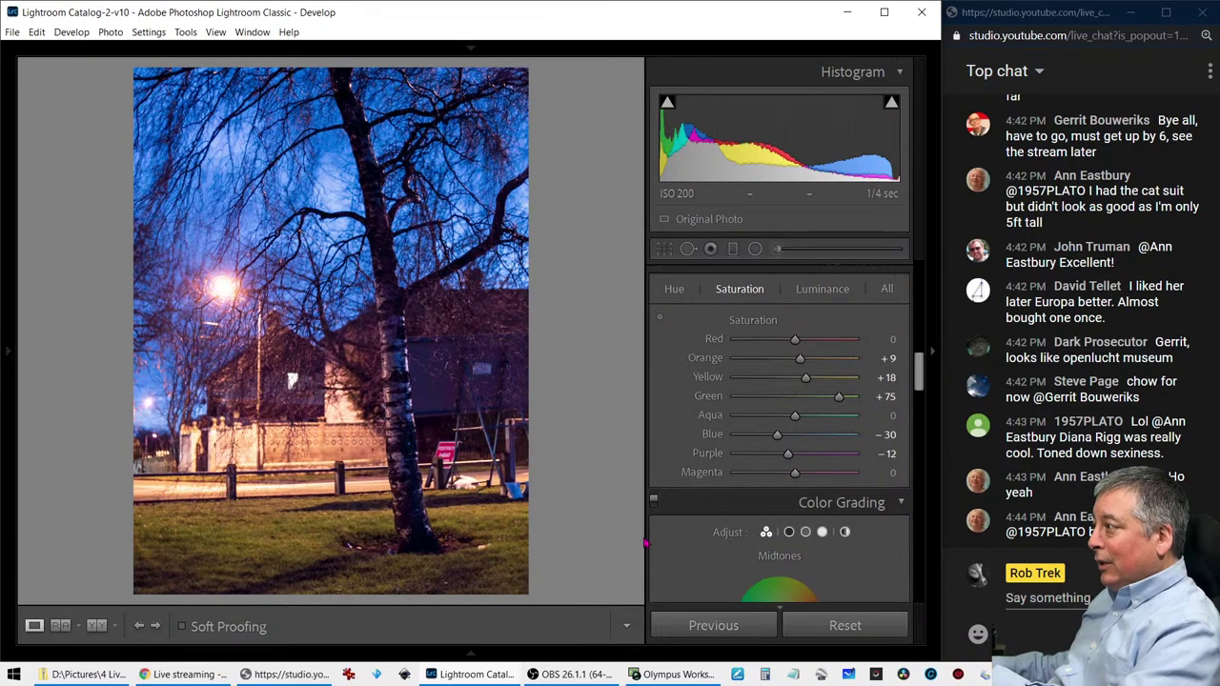
click(845, 626)
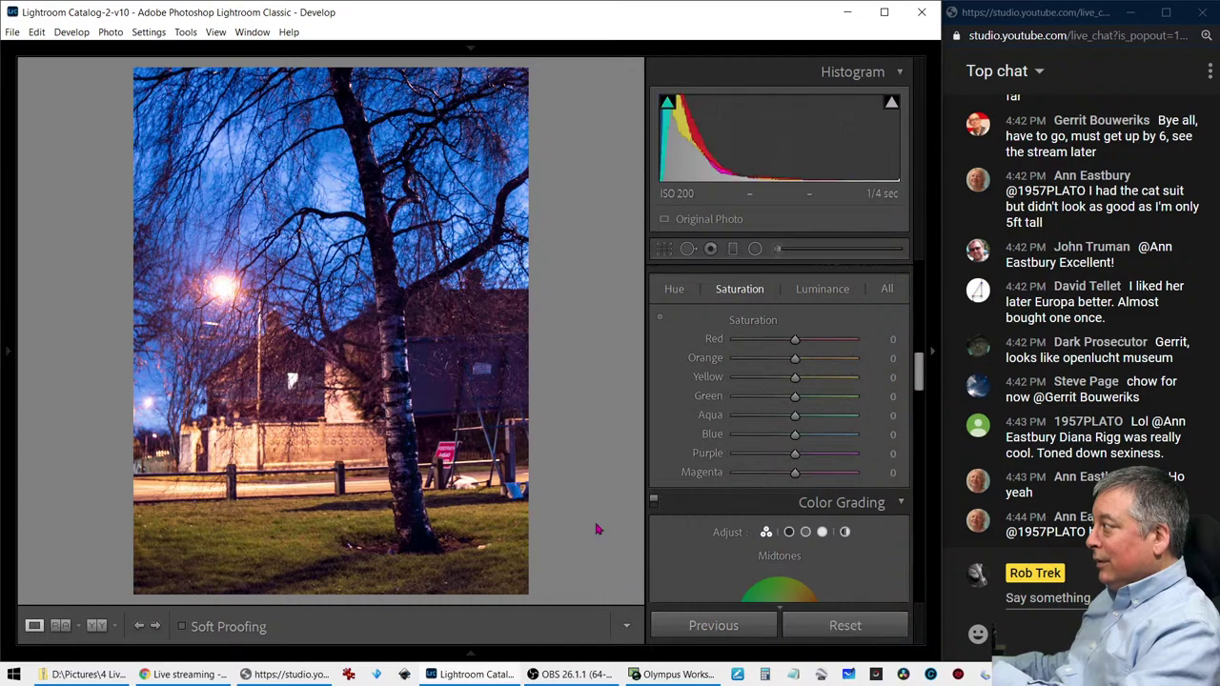
key(c)
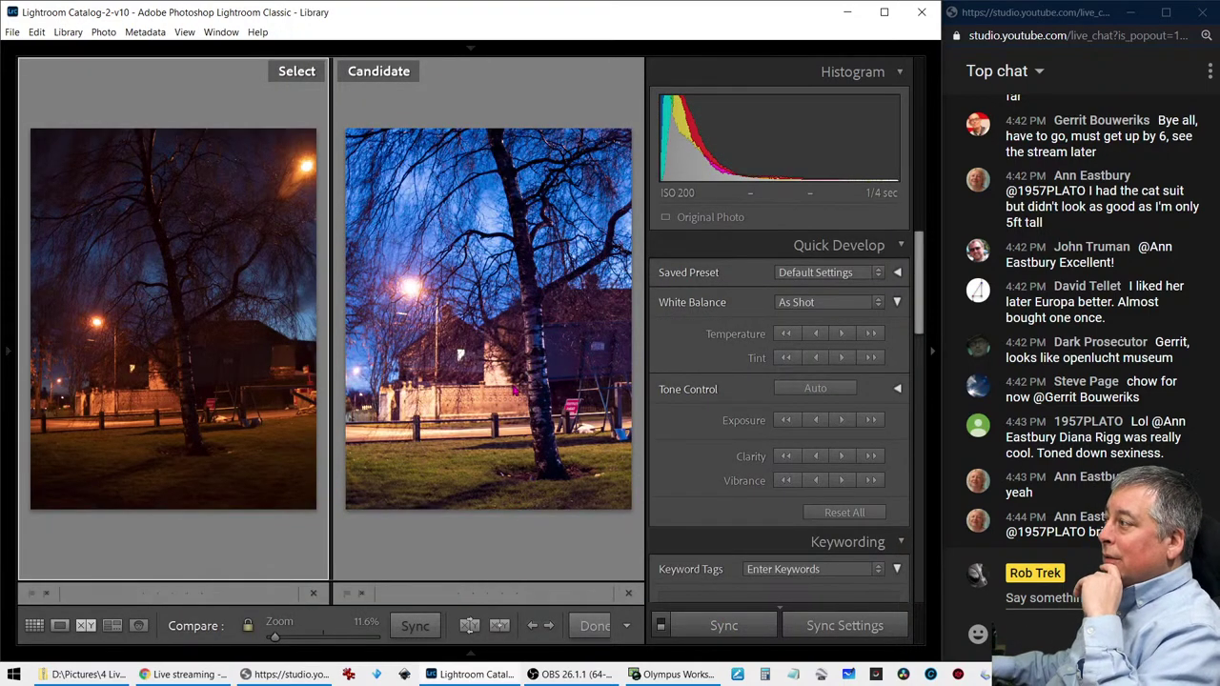
key(F7)
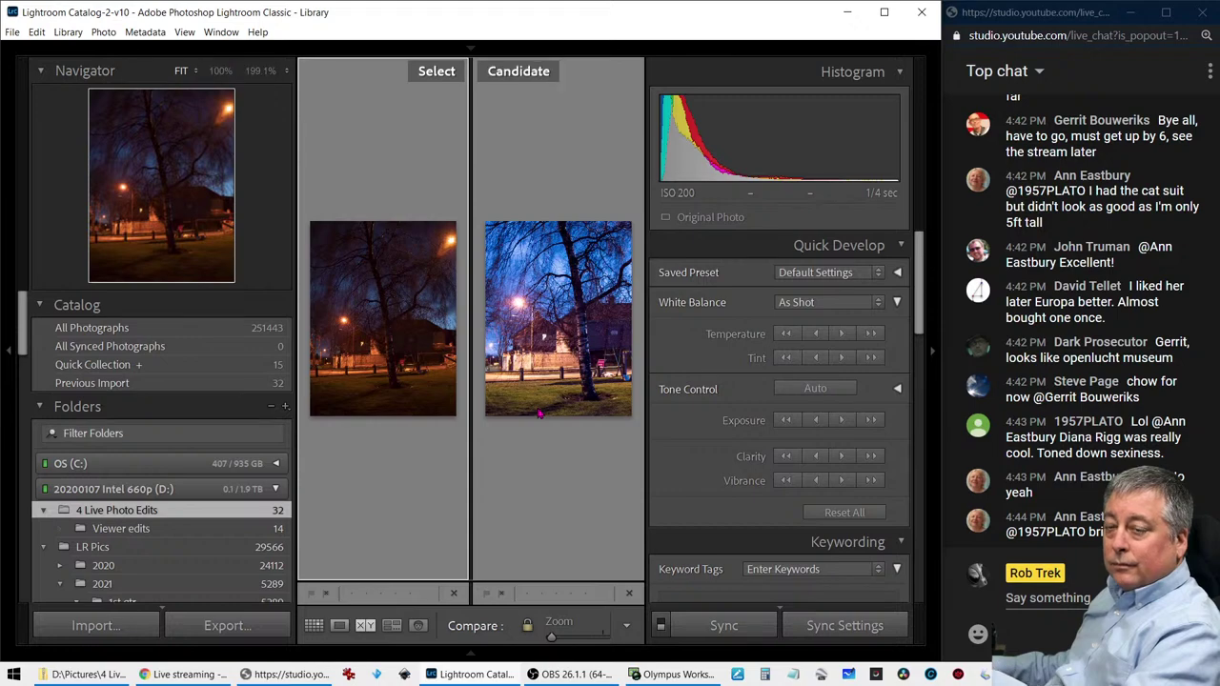
key(Tab)
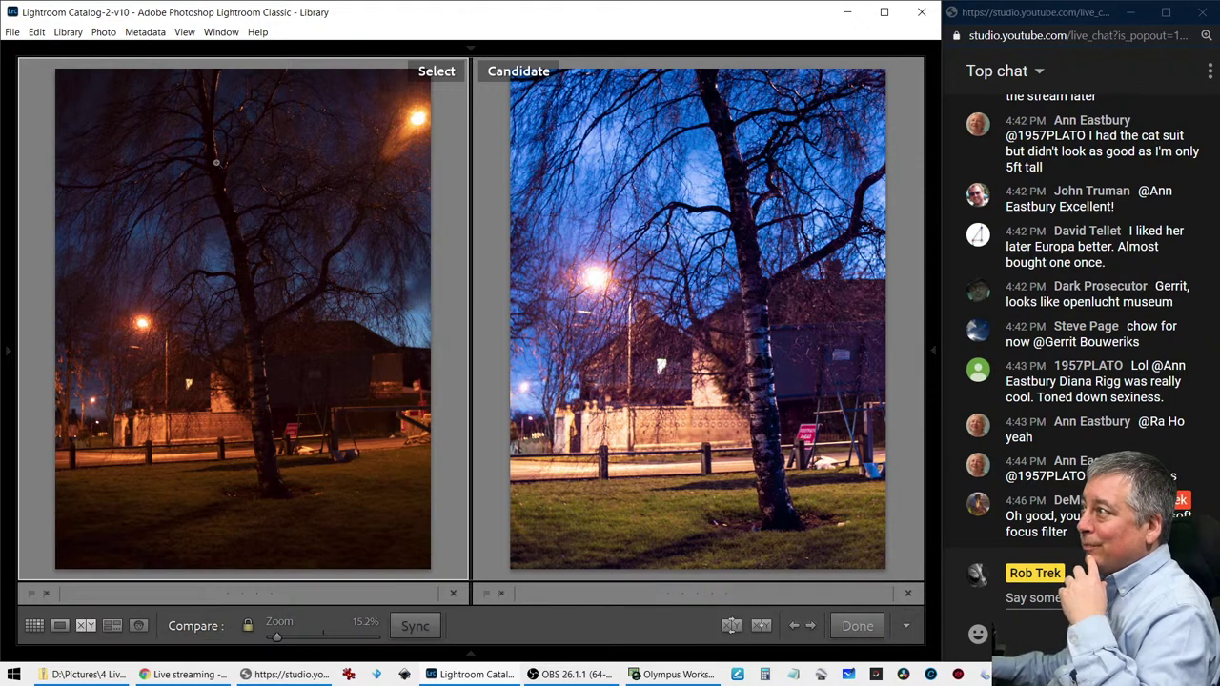
click(323, 201)
drag(318, 121, 401, 315)
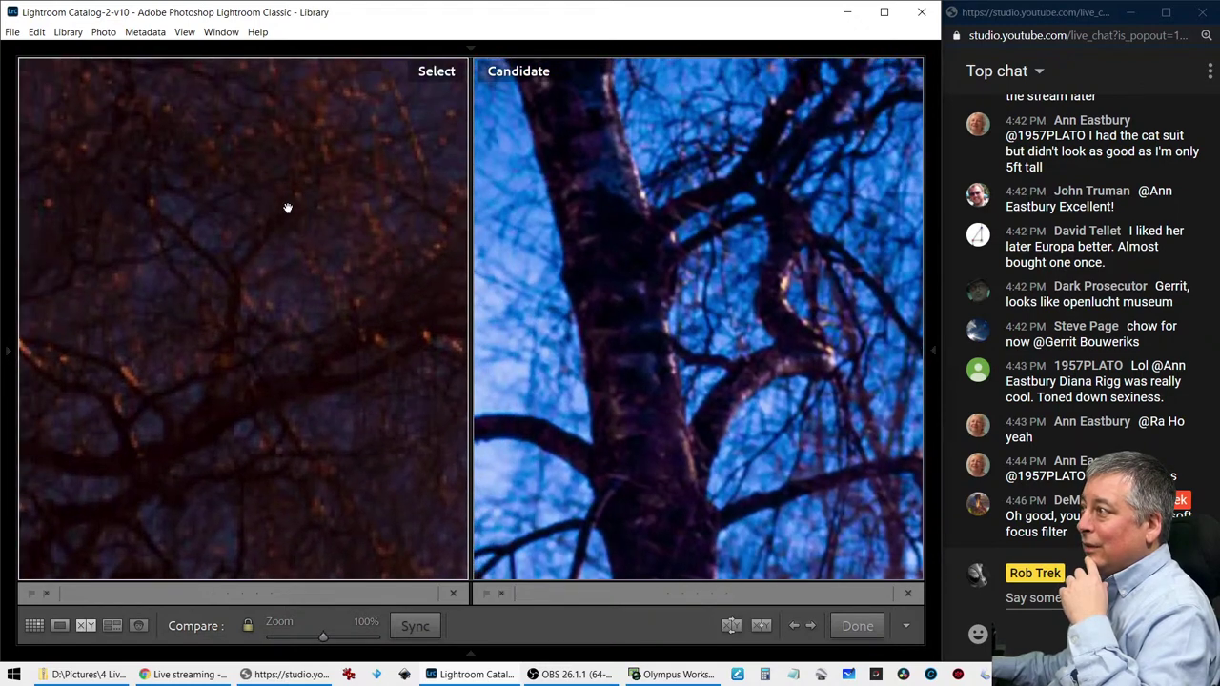
drag(286, 204, 373, 300)
click(361, 288)
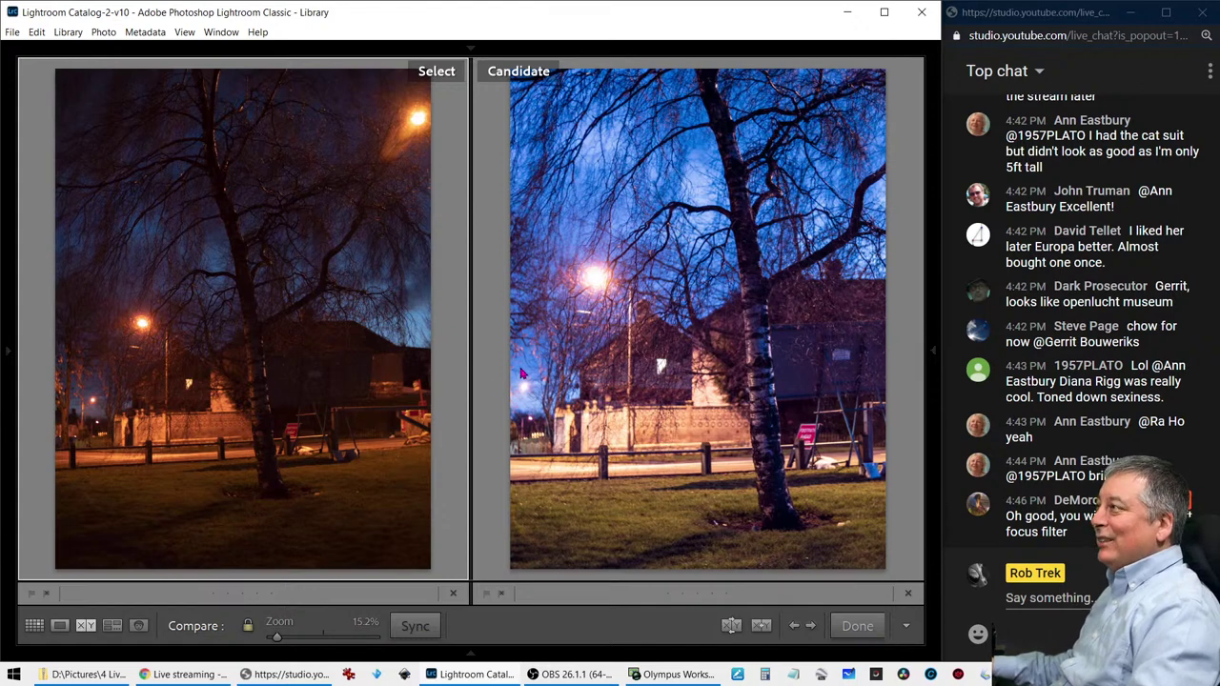
Return to Grid view and open the Viewer edits folder
key(g)
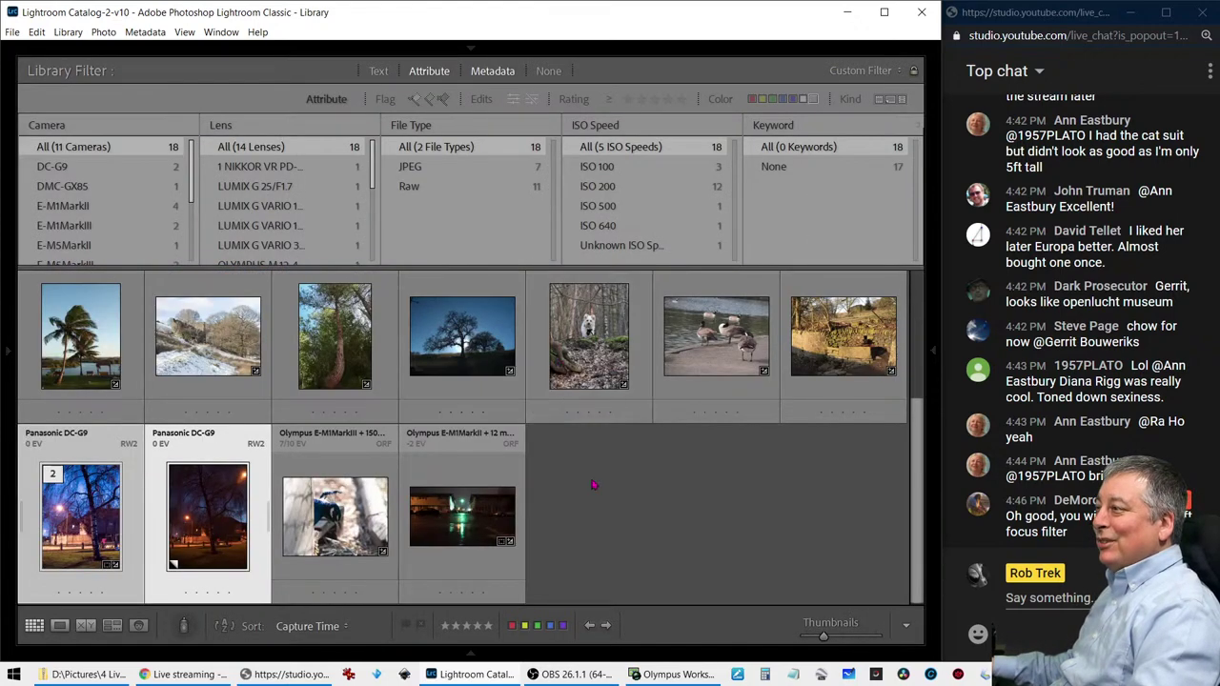
scroll(461, 518, up, 2)
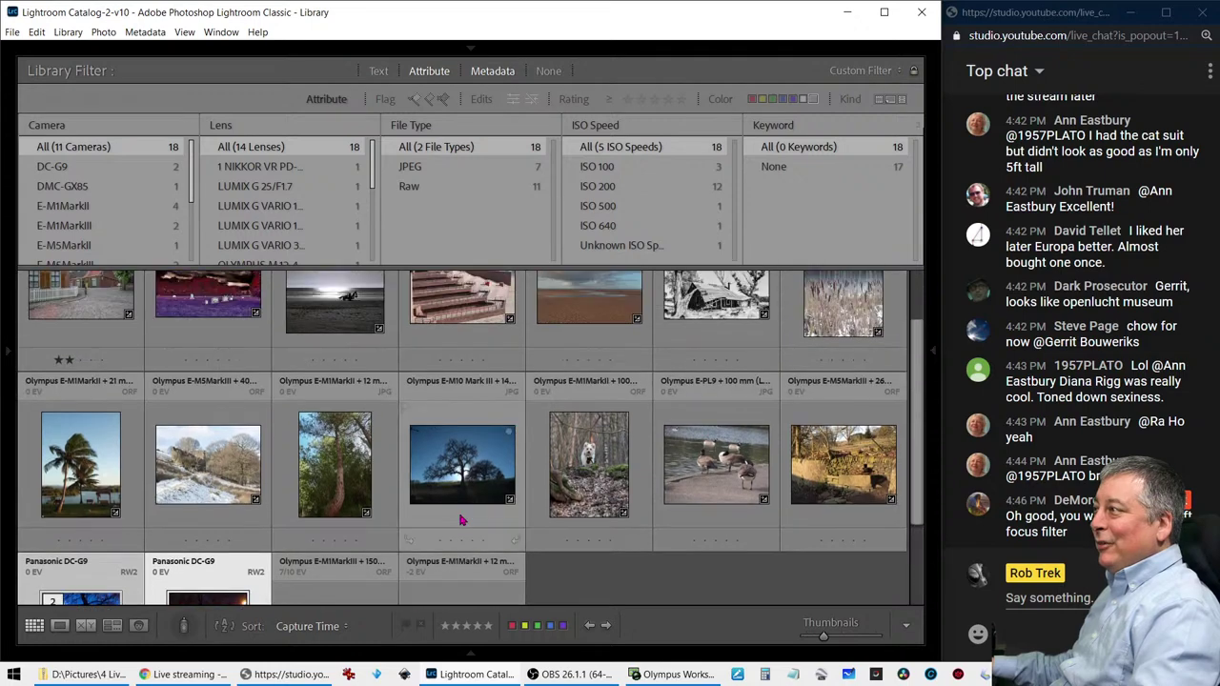
scroll(461, 518, up, 1)
scroll(461, 518, down, 1)
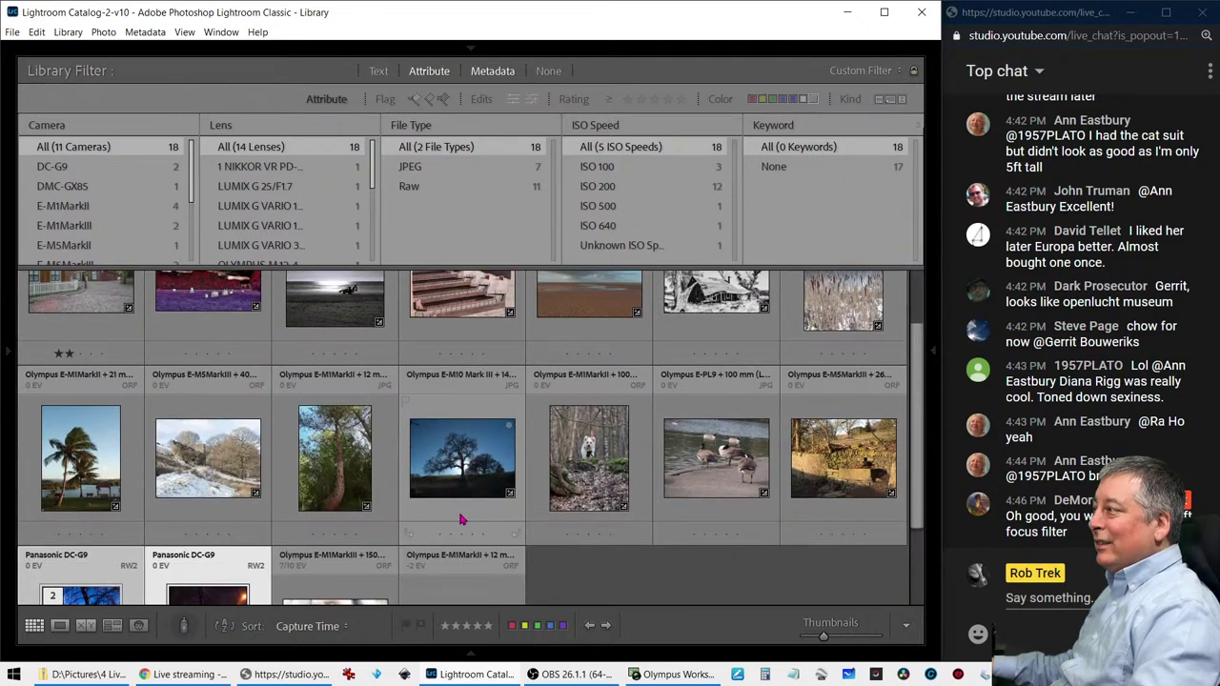
scroll(461, 519, up, 1)
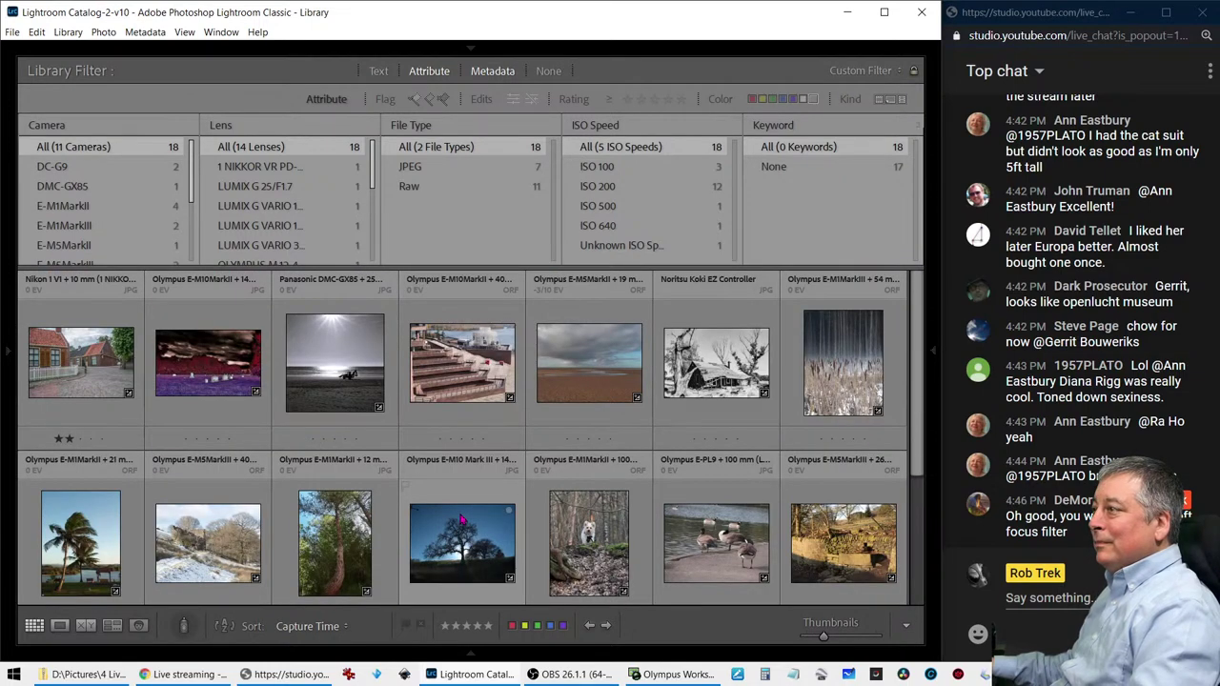
scroll(461, 518, down, 2)
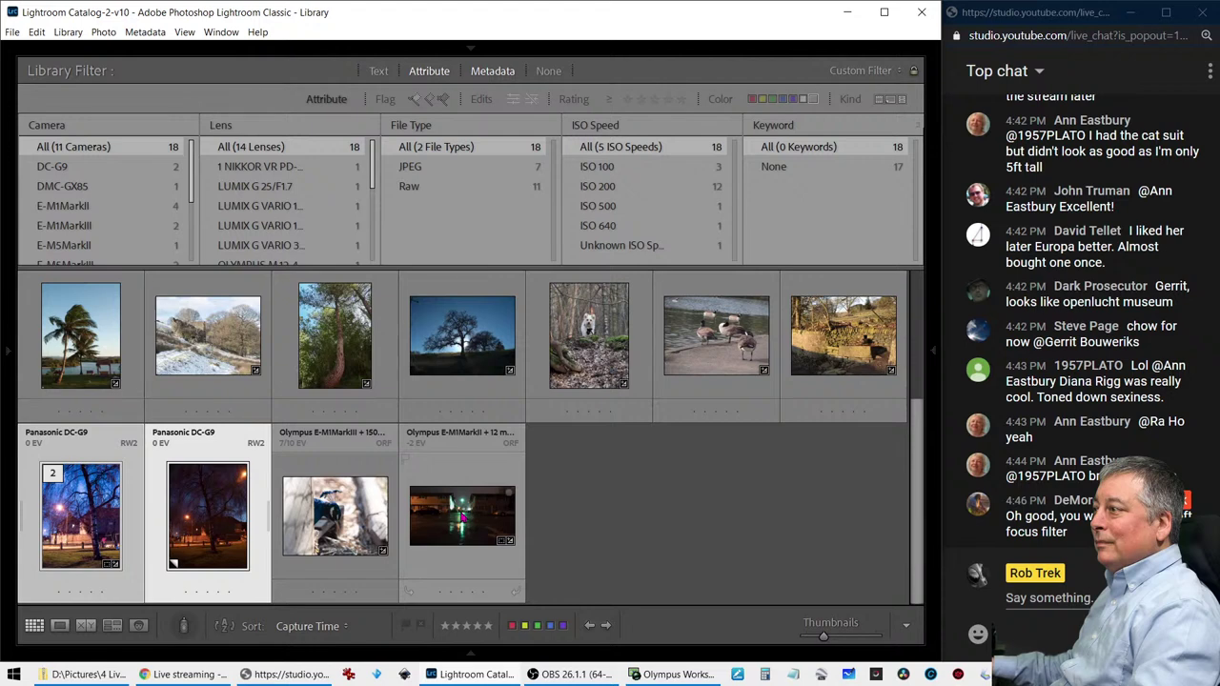
scroll(462, 518, up, 1)
scroll(461, 518, up, 2)
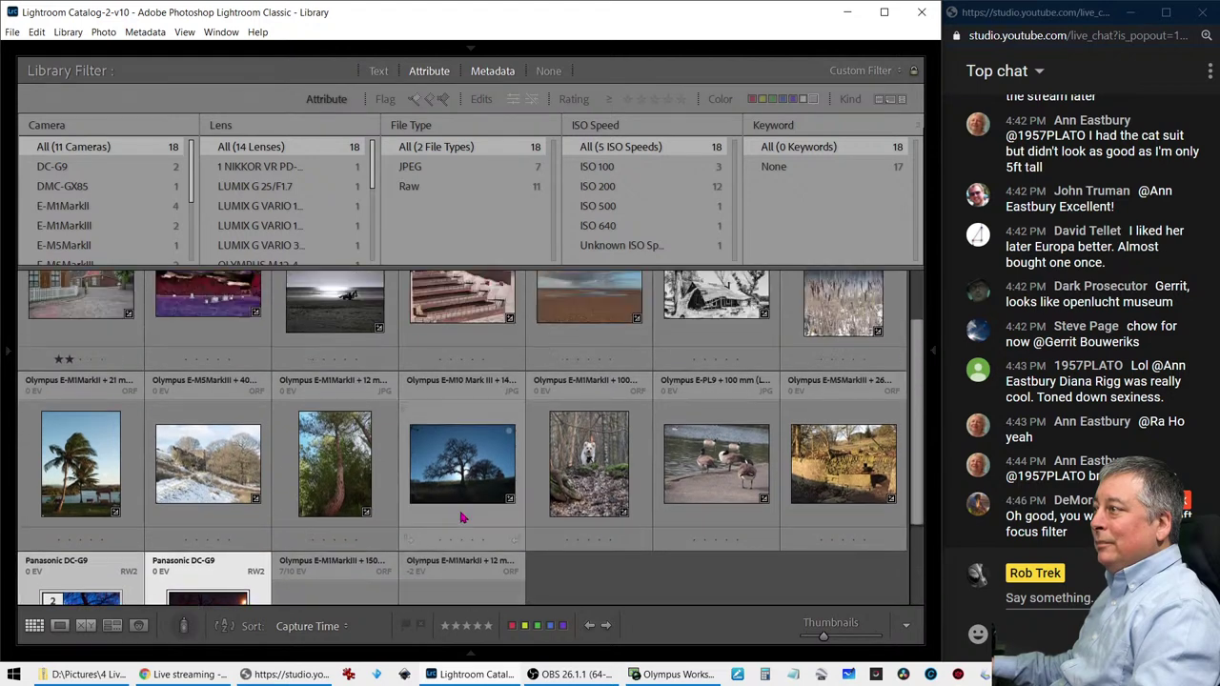
scroll(462, 518, up, 1)
scroll(462, 517, up, 1)
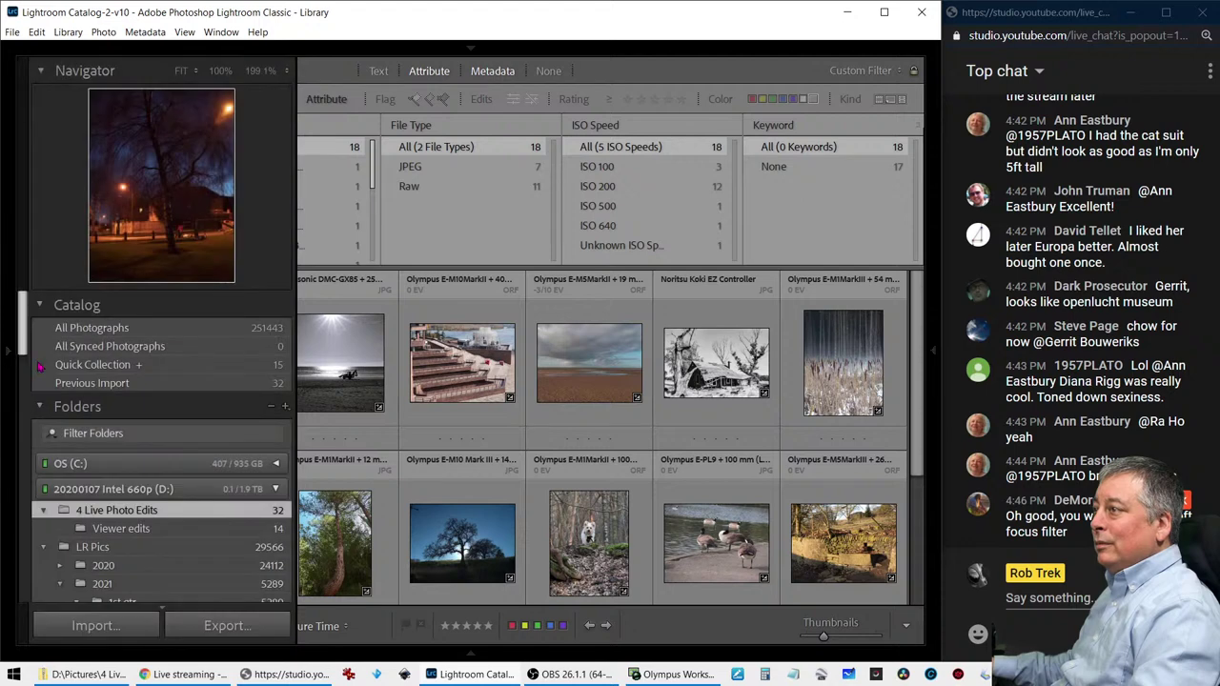
click(164, 530)
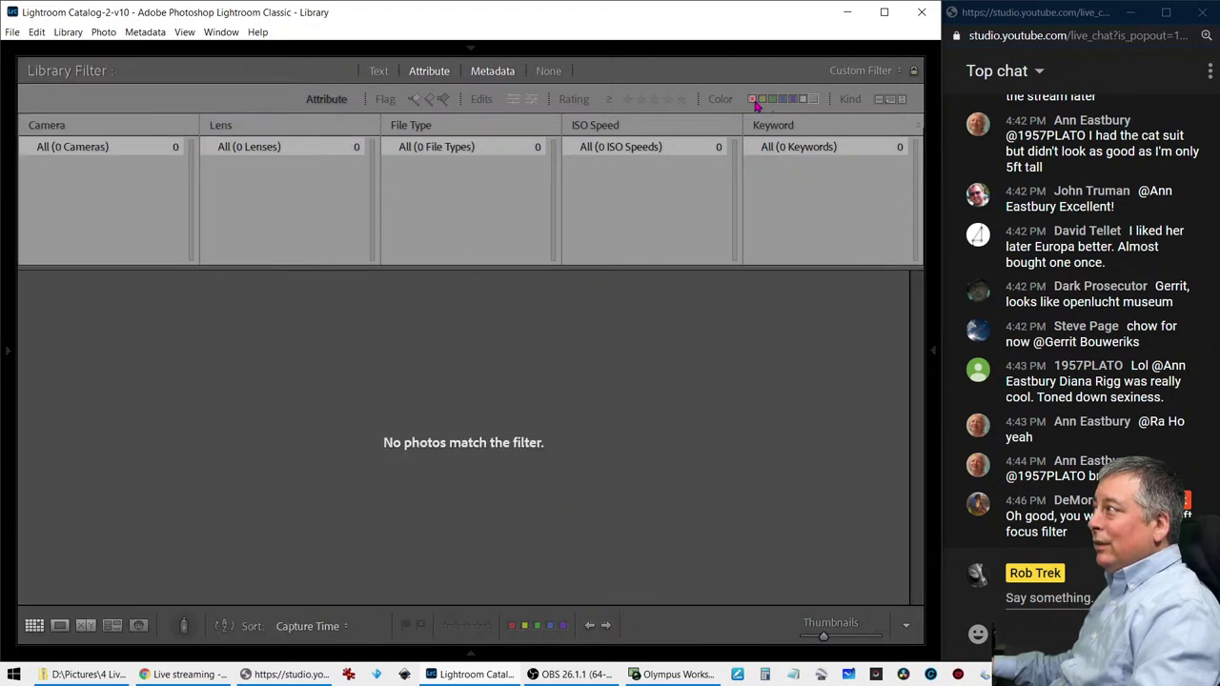
Filter the library to Unlabeled colour label and Raw file type, leaving 11 photos
click(753, 99)
click(812, 99)
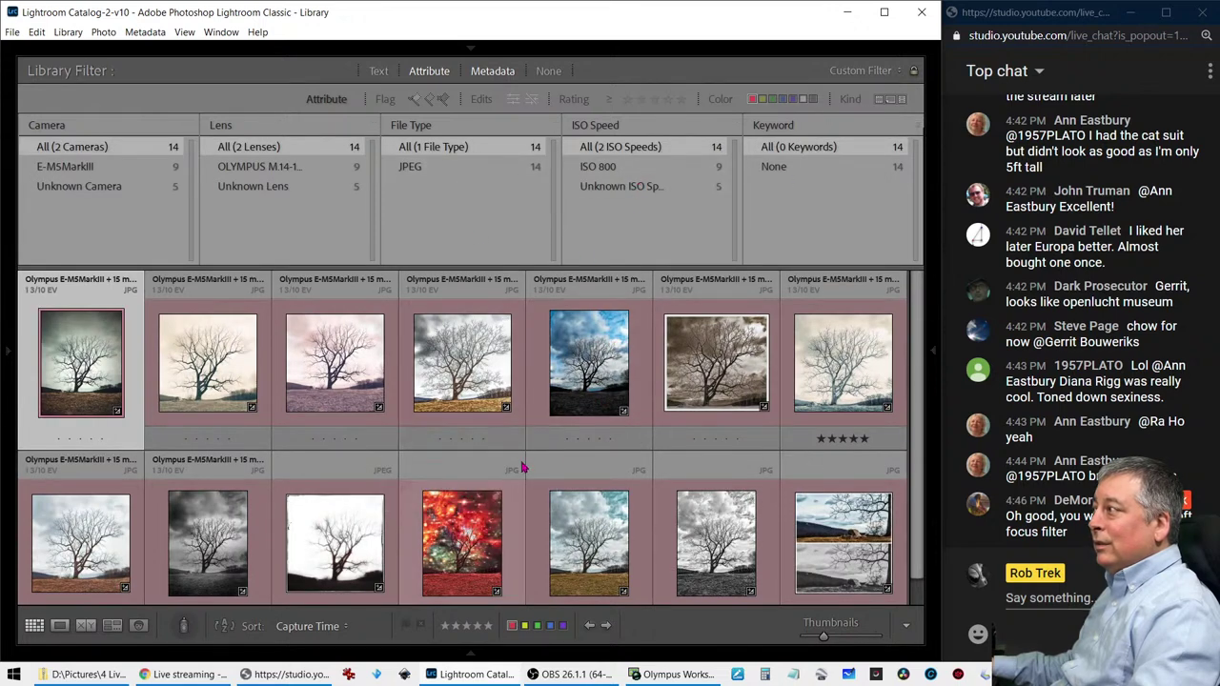
scroll(523, 468, down, 1)
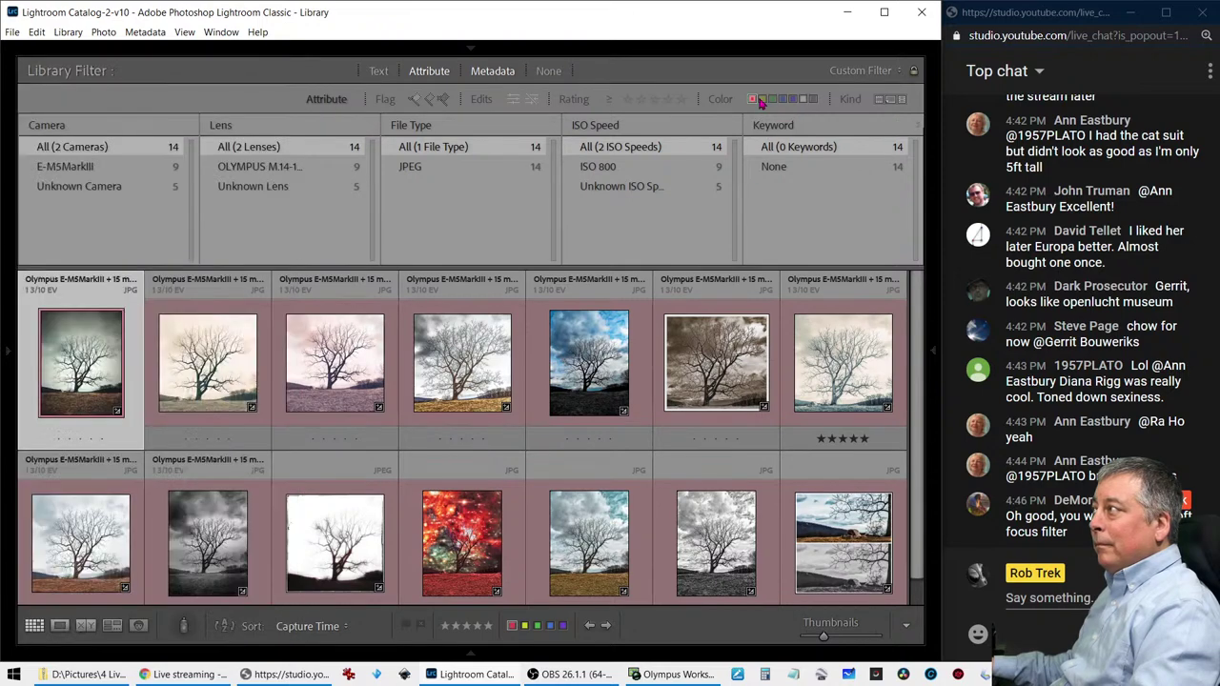
click(752, 99)
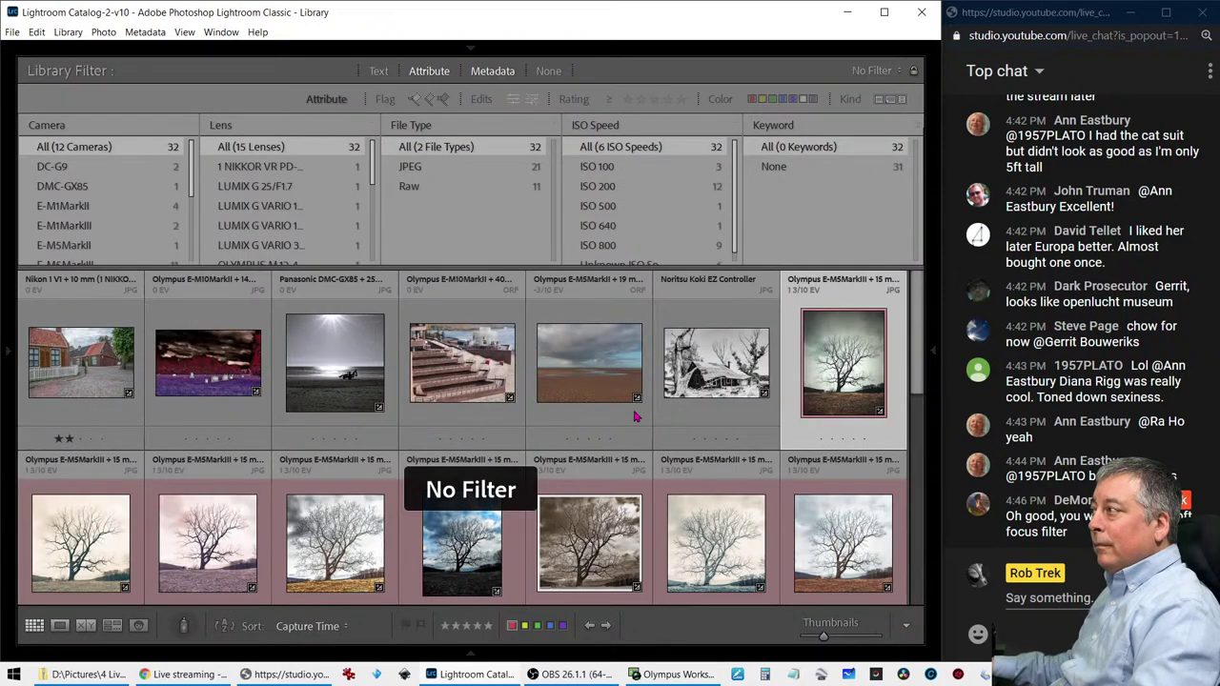
click(813, 99)
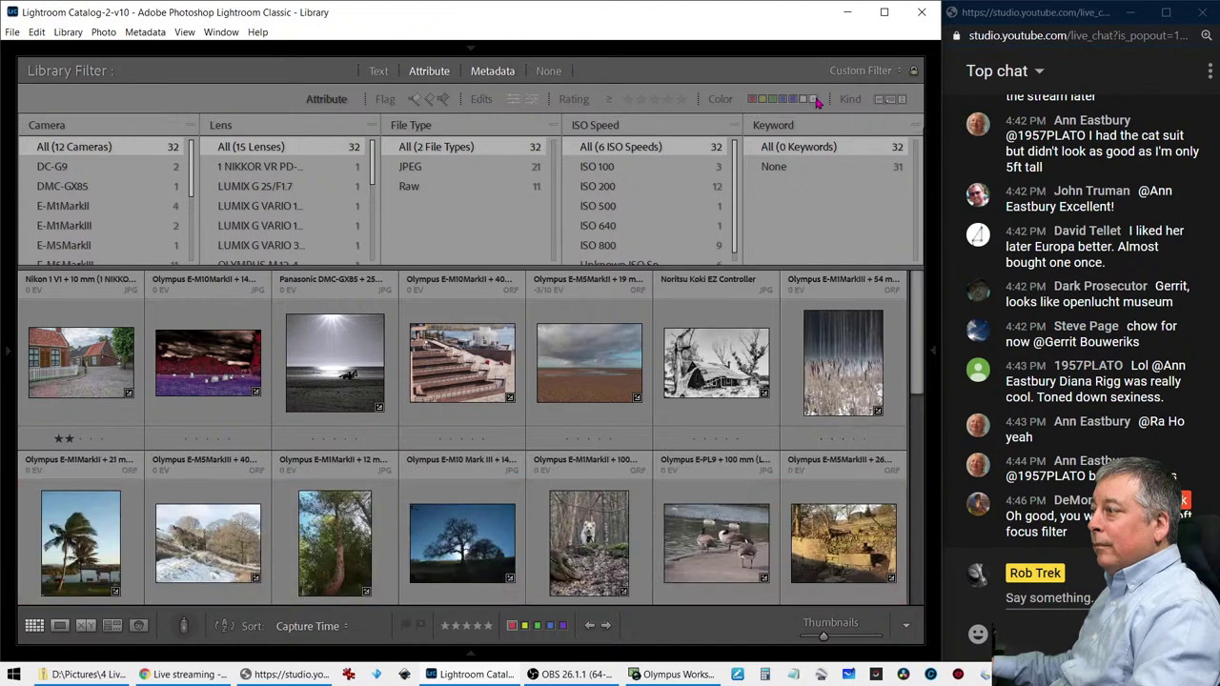
click(815, 99)
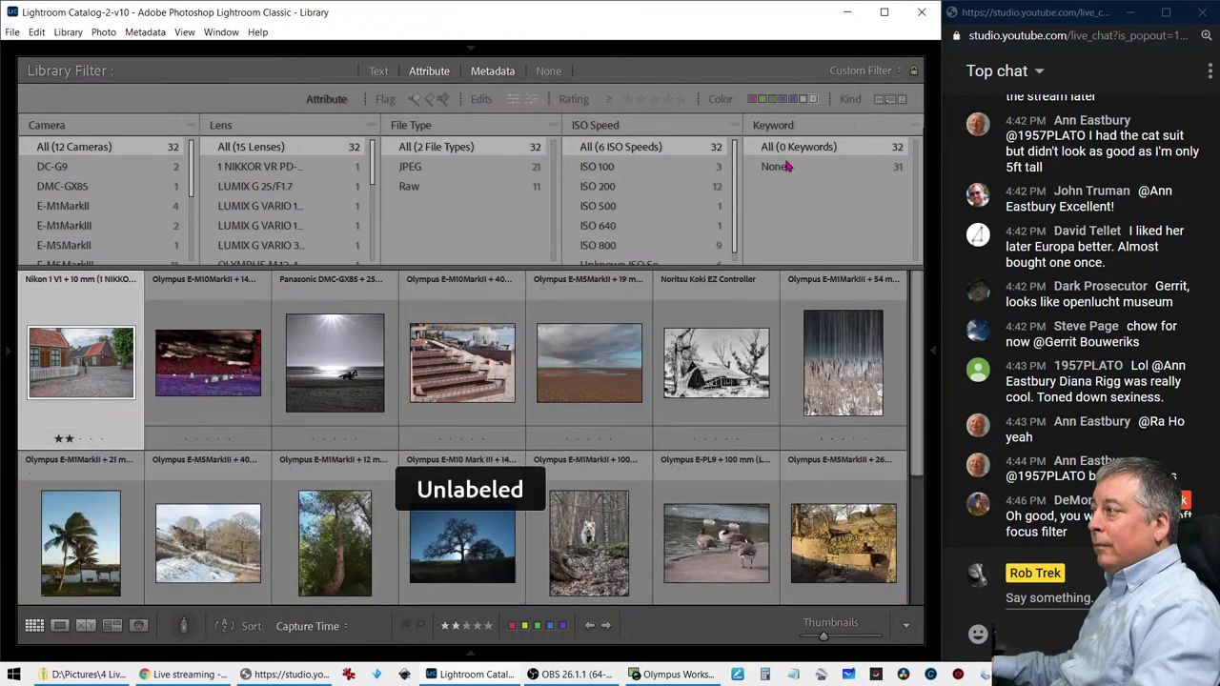
click(495, 187)
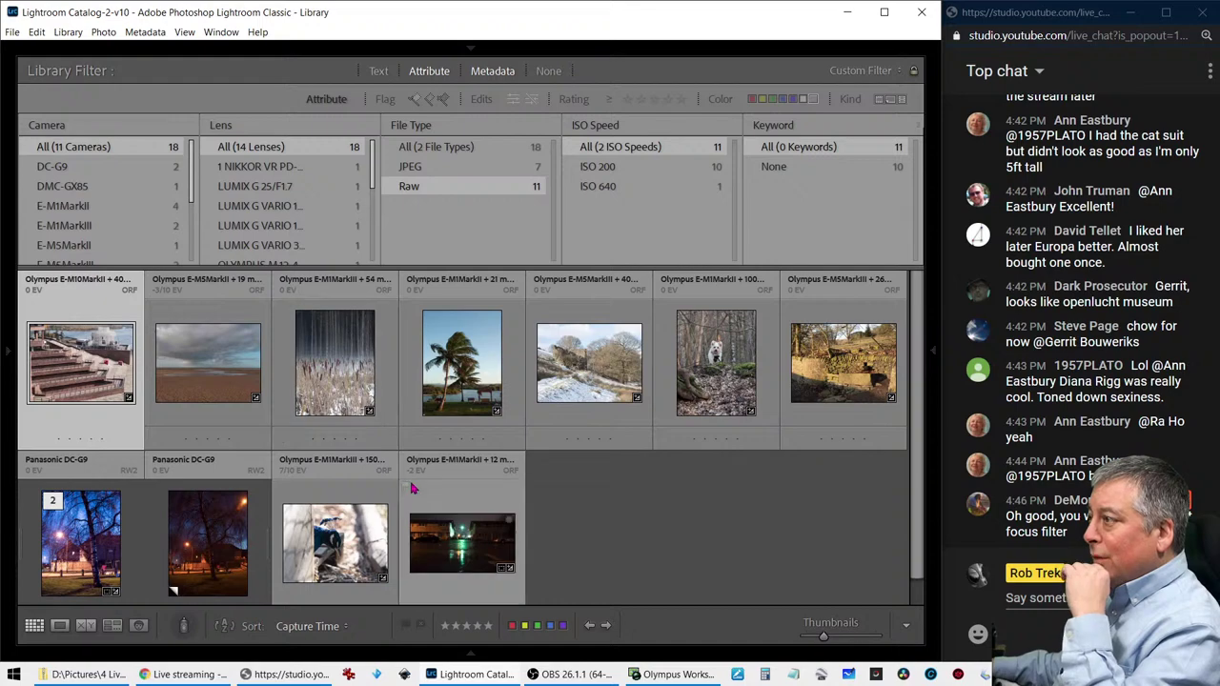
scroll(412, 488, down, 1)
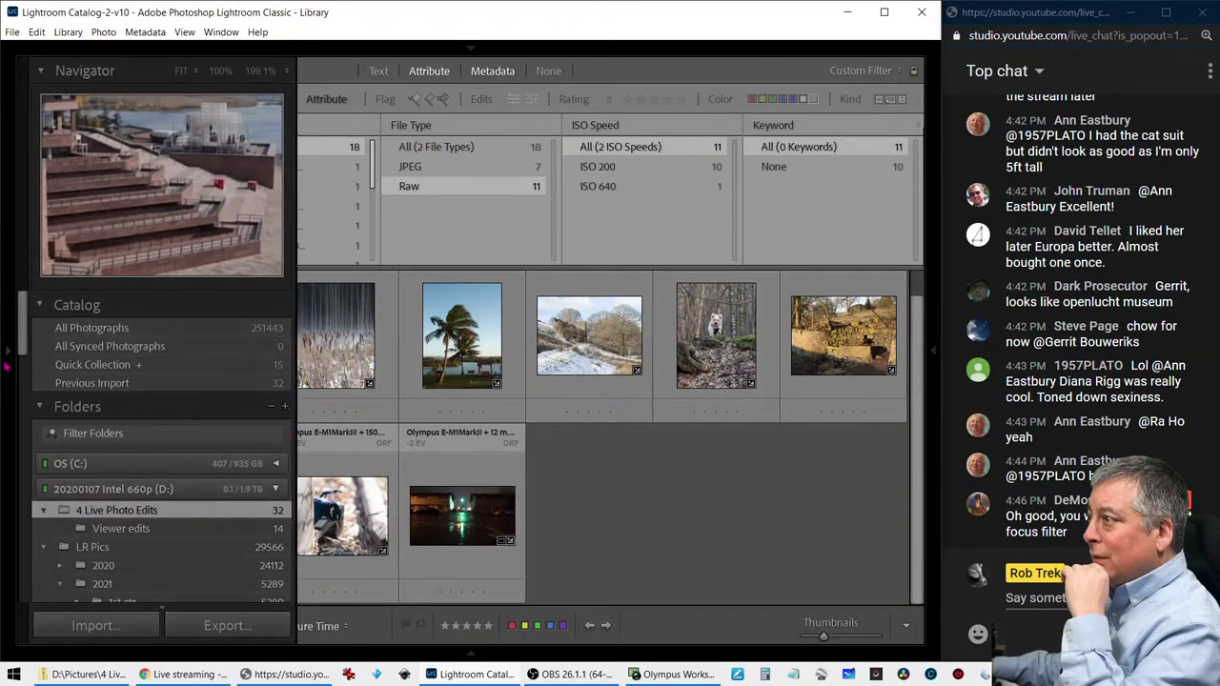
Synchronize the 4 Live Photo Edits folder and dismiss the no-photos-found message
right_click(84, 496)
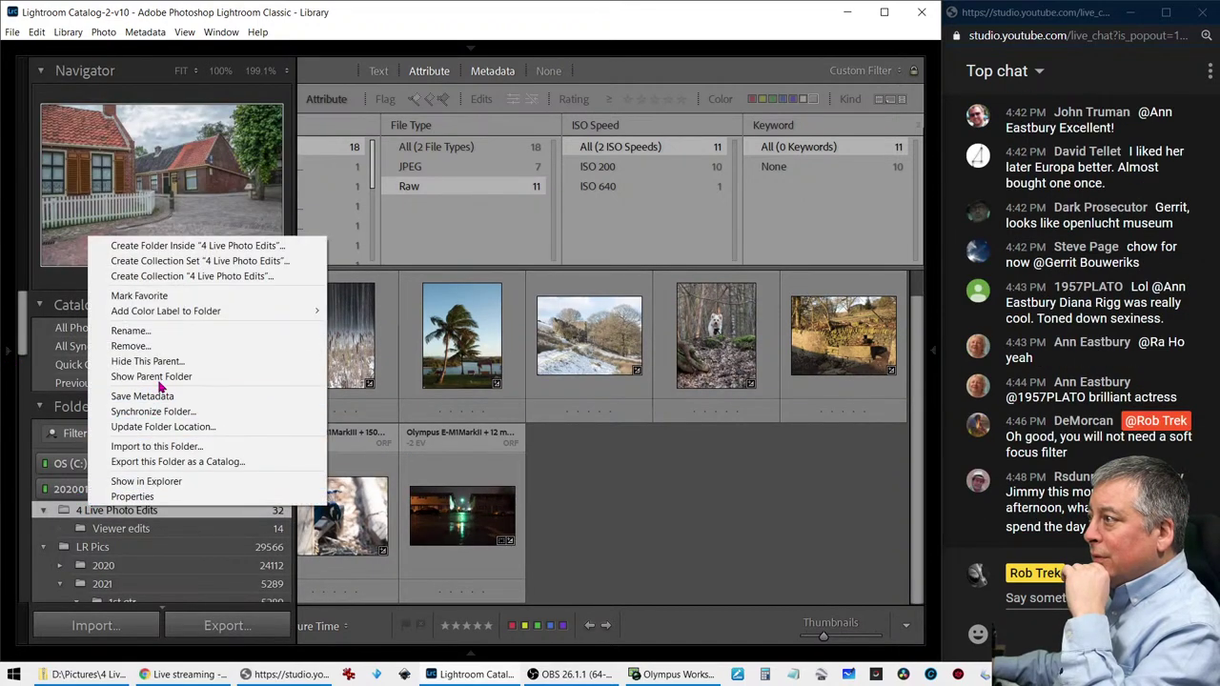
click(170, 412)
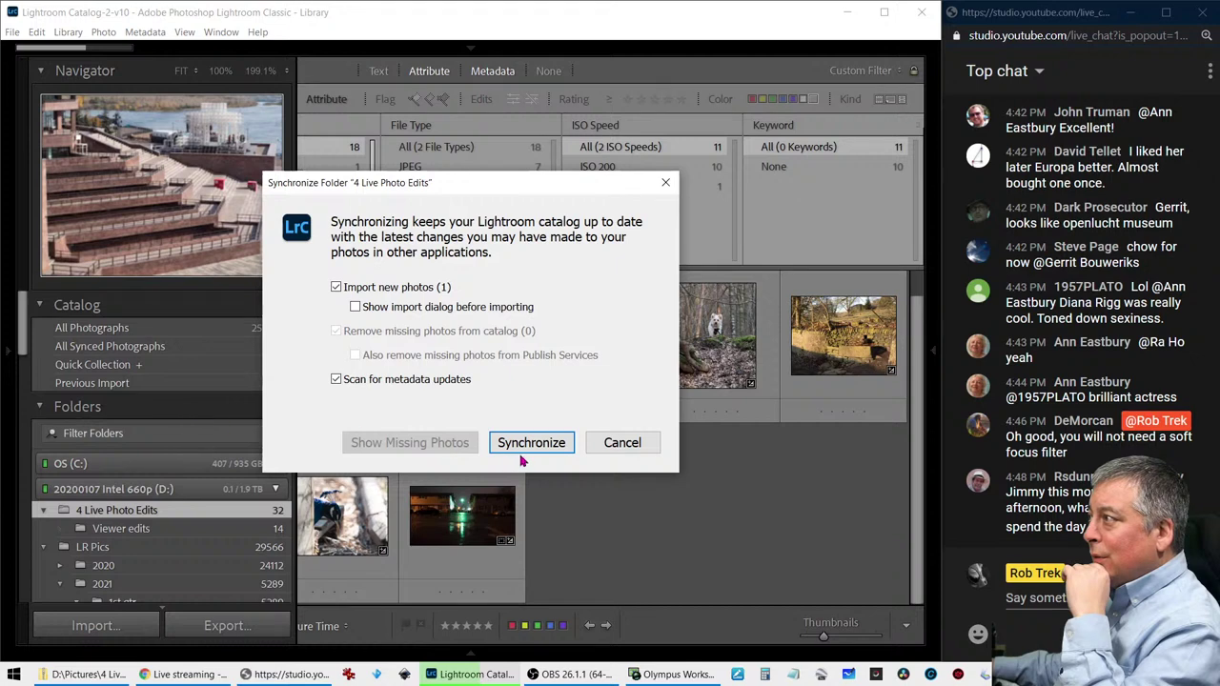
click(530, 443)
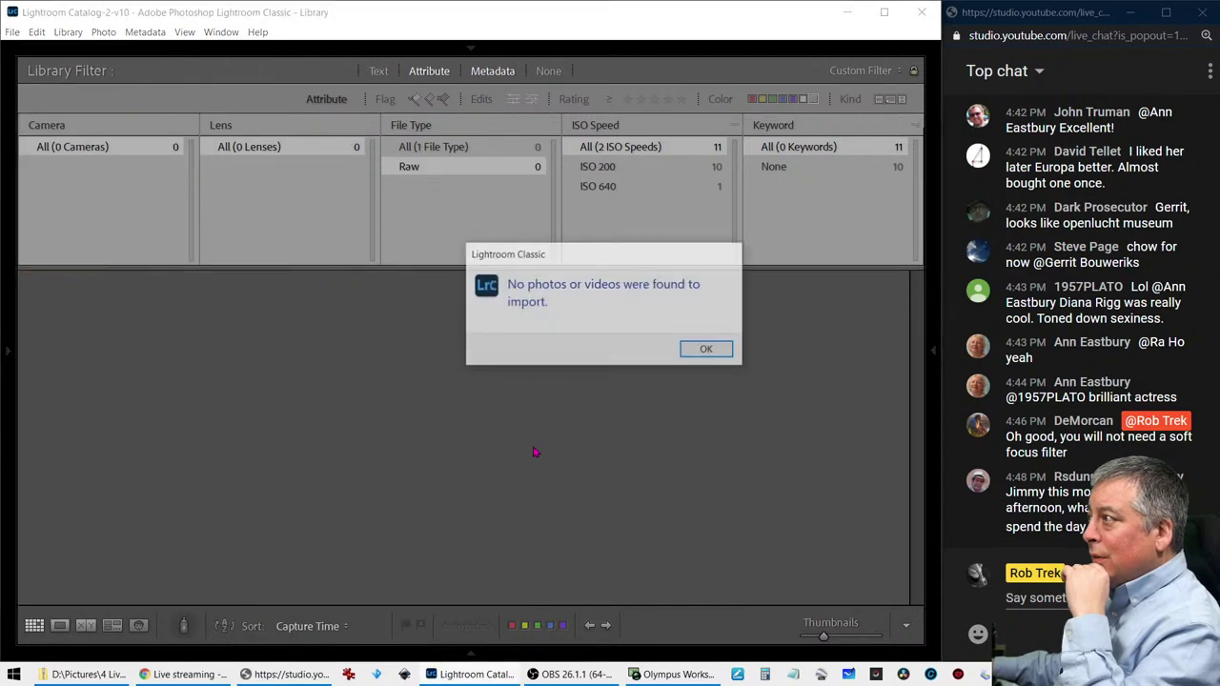
click(705, 349)
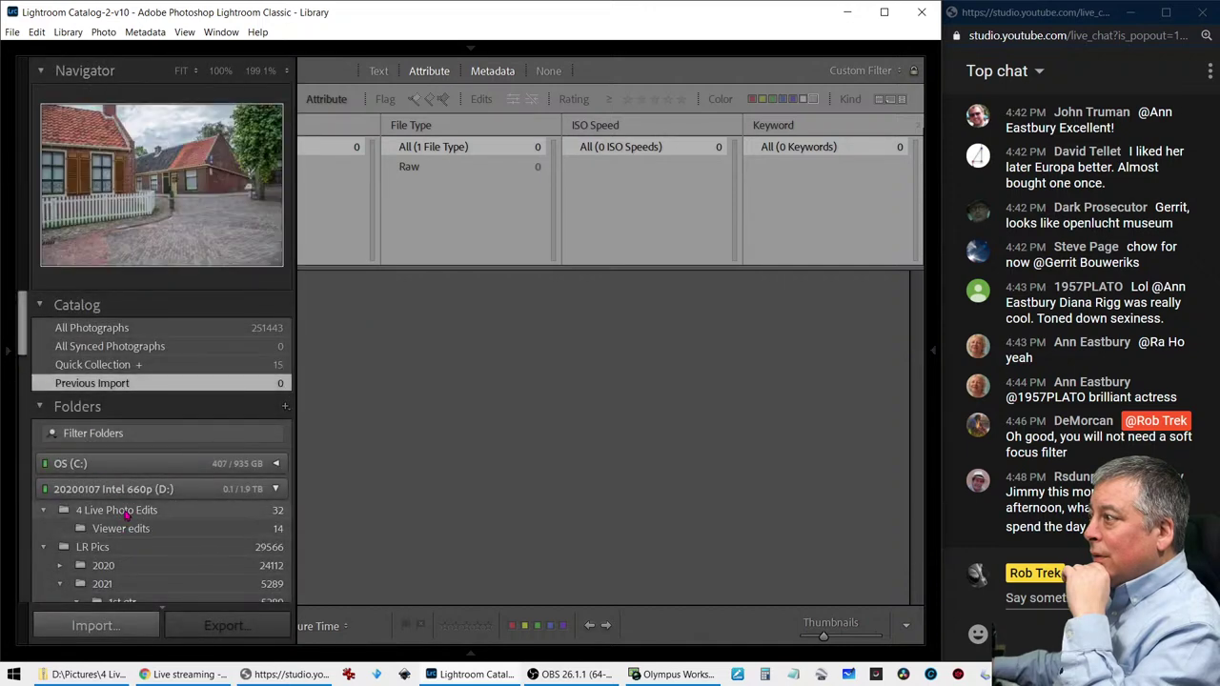
Bring the browser's Google Drive preview of P1181344.ORF over Lightroom
click(124, 510)
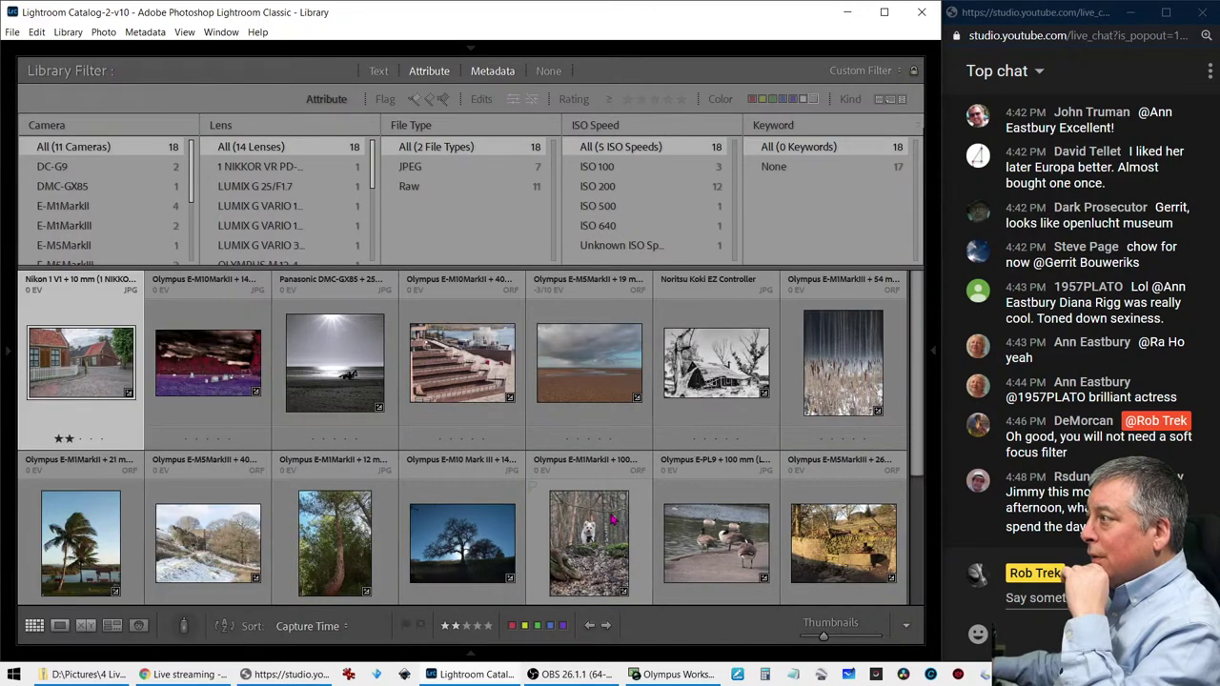
scroll(613, 519, down, 2)
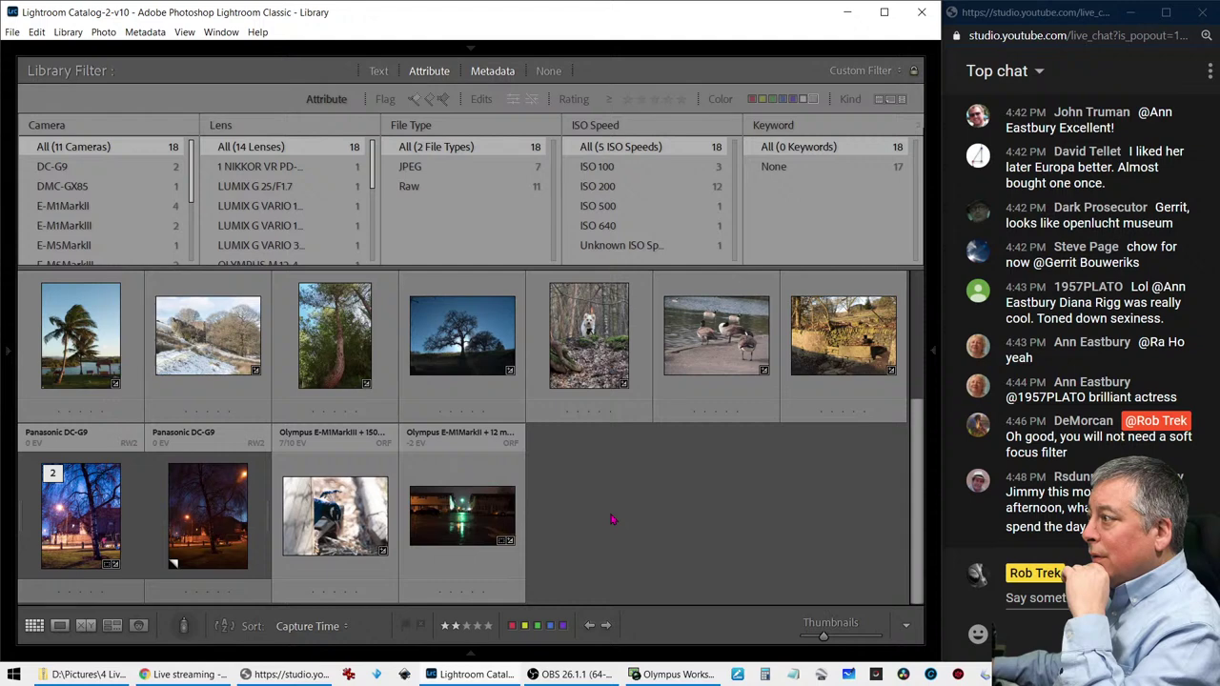
scroll(613, 520, up, 2)
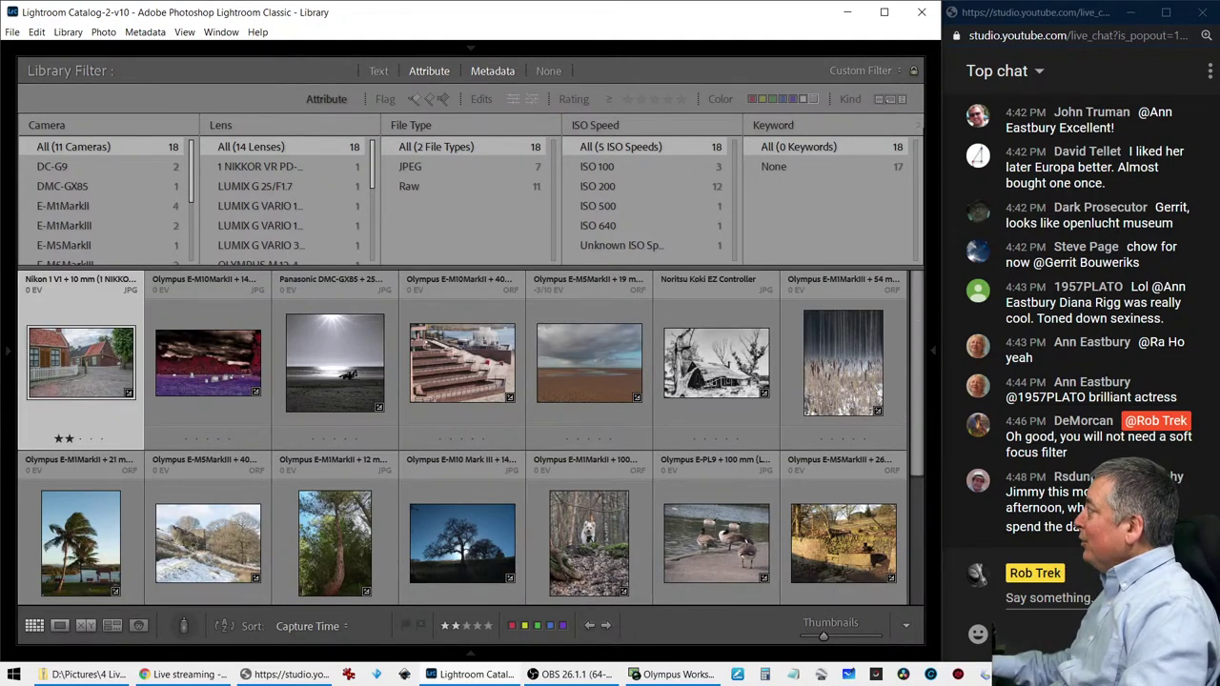
key(alt+Tab)
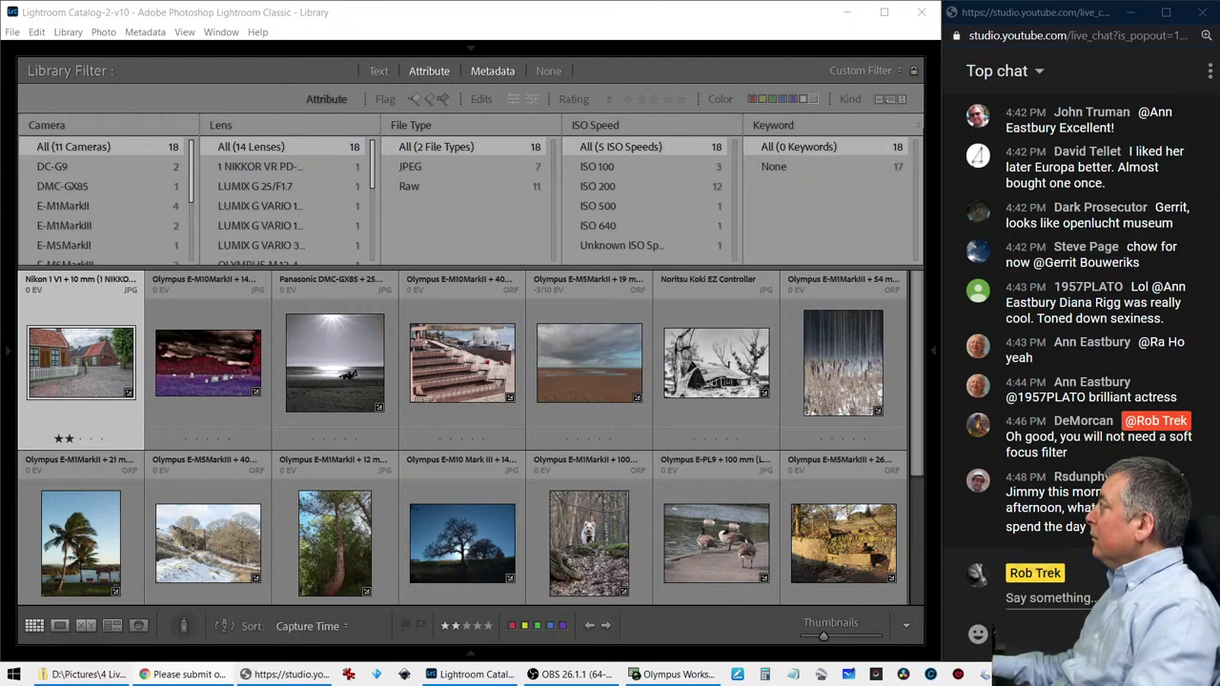
mouse_move(1219, 38)
mouse_down()
mouse_move(221, 41)
mouse_move(286, 0)
mouse_up()
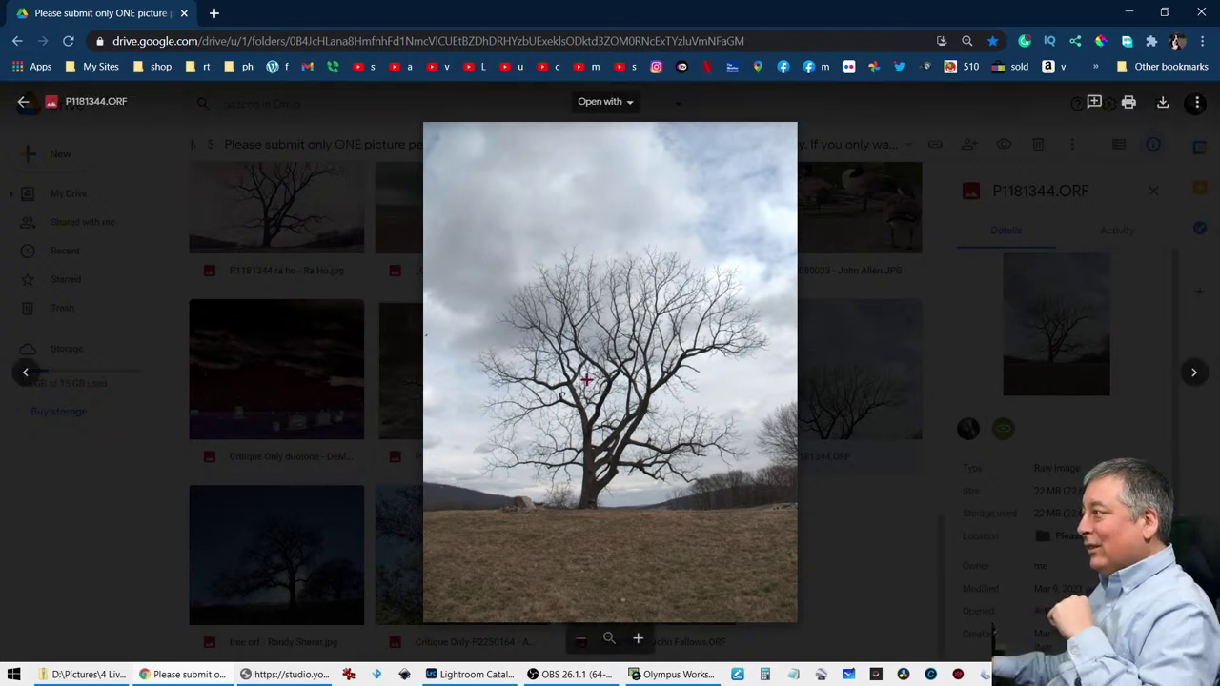
mouse_move(672, 446)
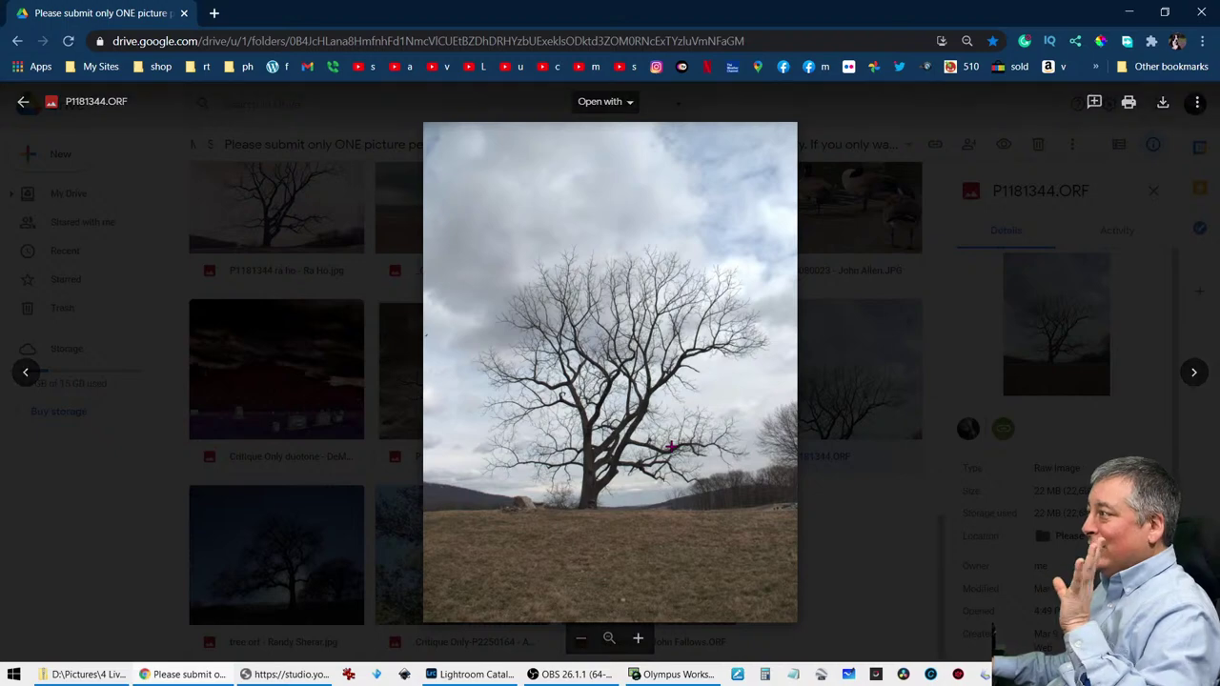
Close the P1181344.ORF preview and restore the browser window so Lightroom shows behind
key(Escape)
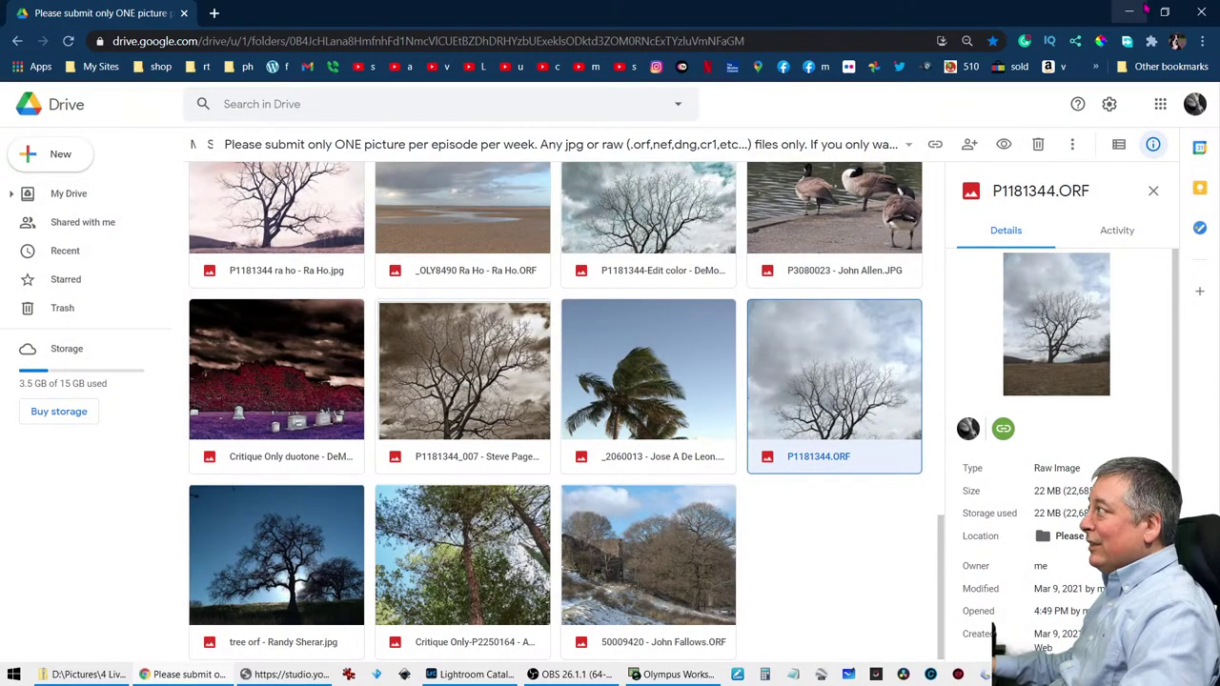
click(1165, 12)
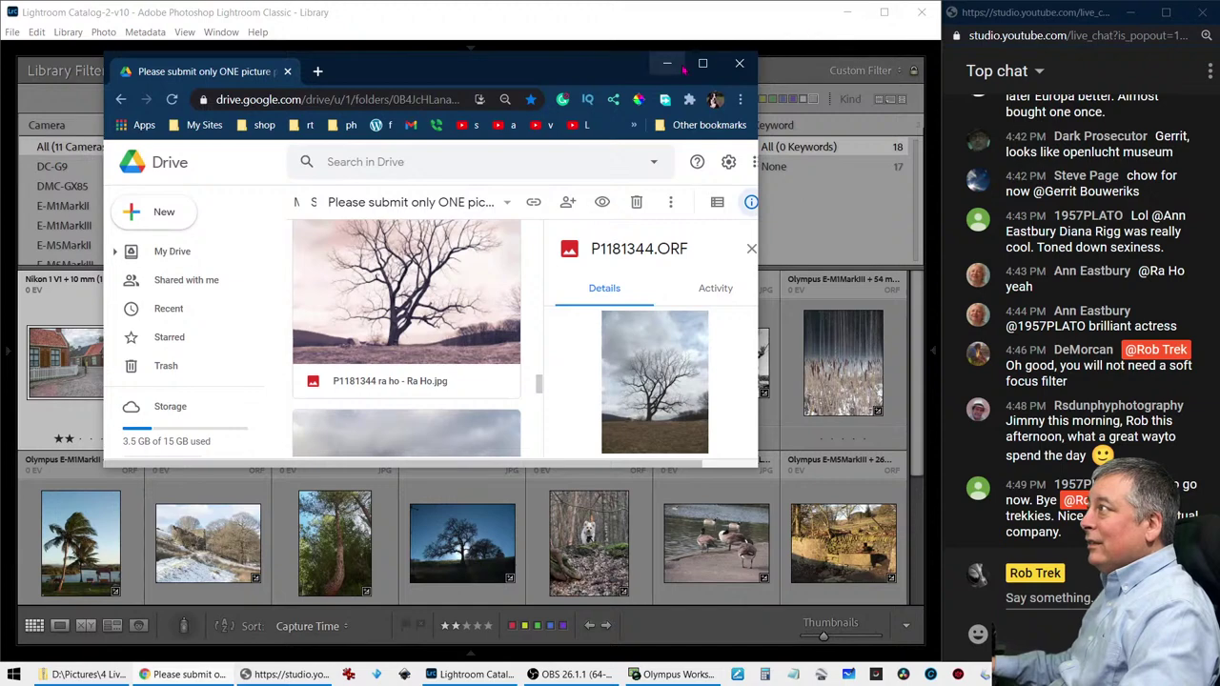
Close Google Drive, filter the Viewer edits folder to red-labelled photos, and open the first tree edit in Loupe
click(739, 63)
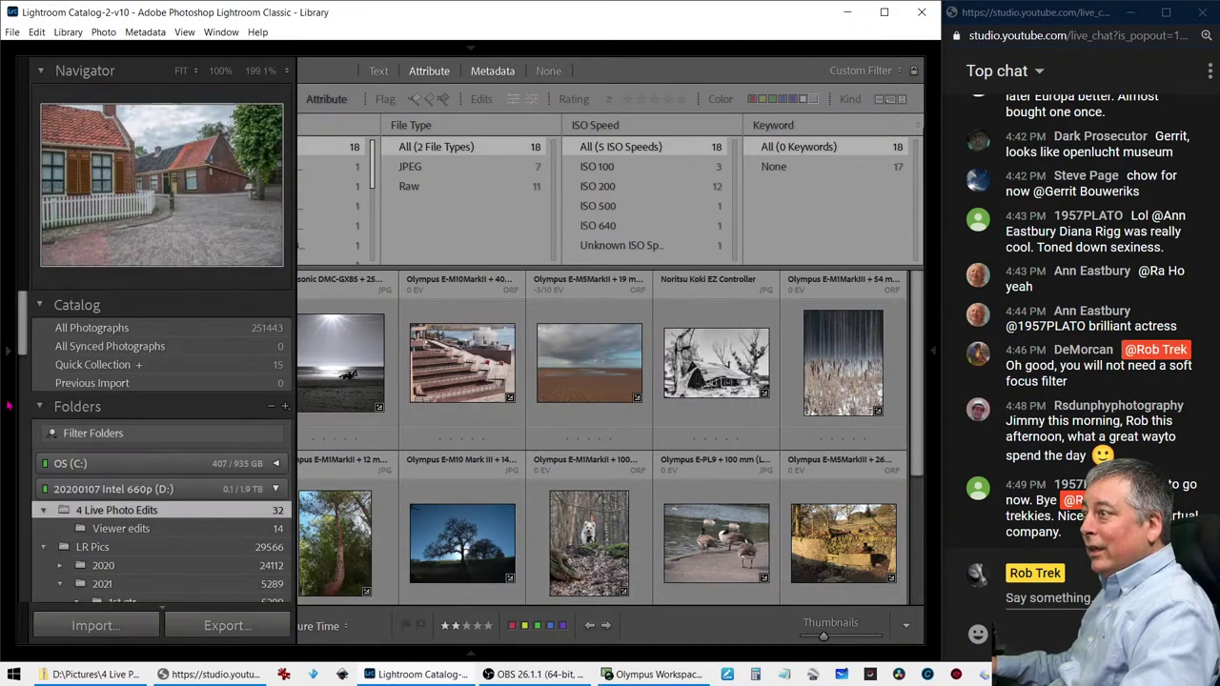
click(95, 514)
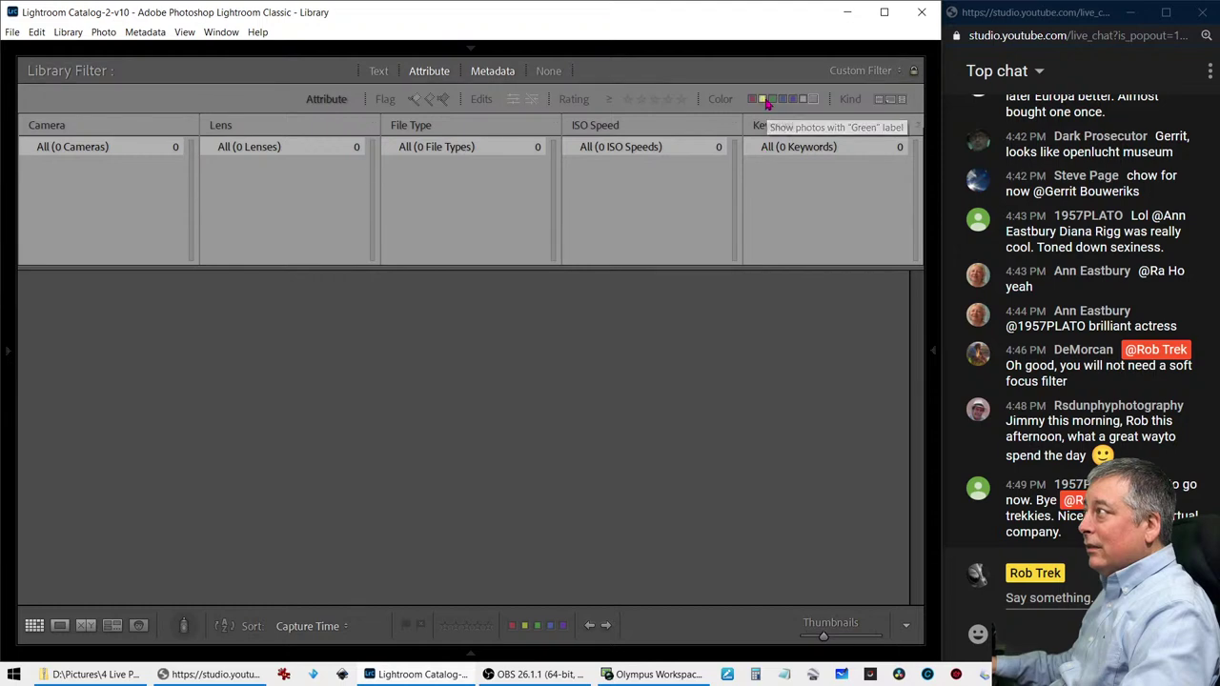
click(752, 99)
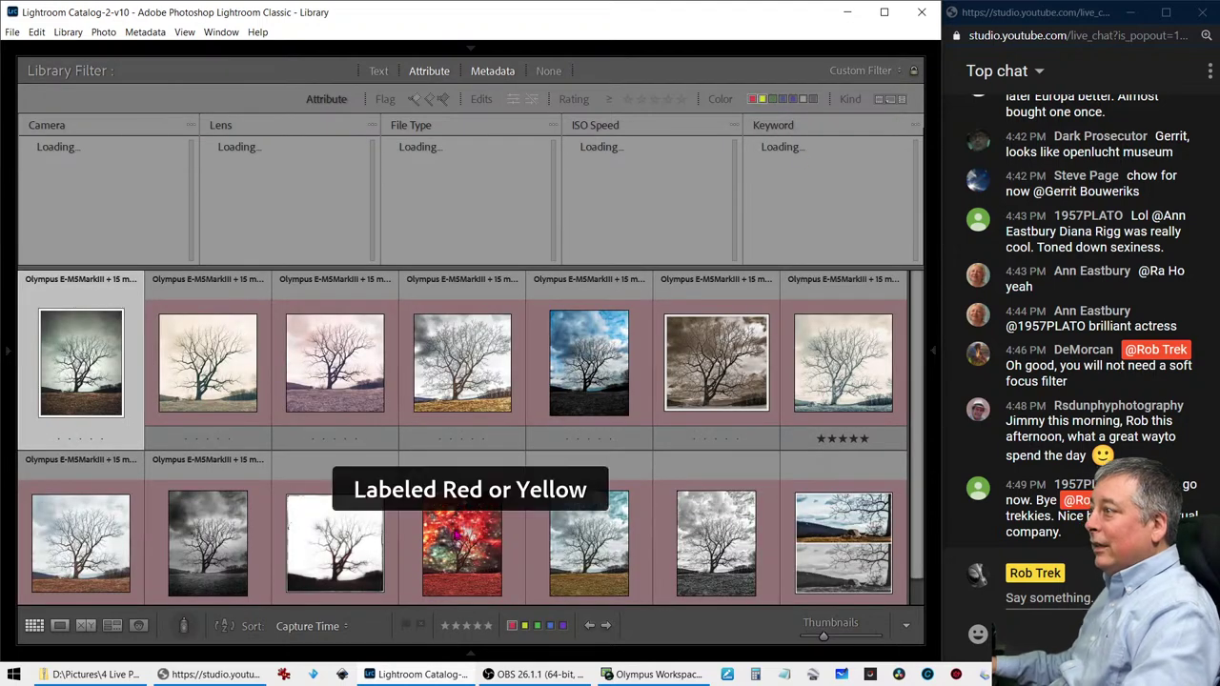
double_click(74, 371)
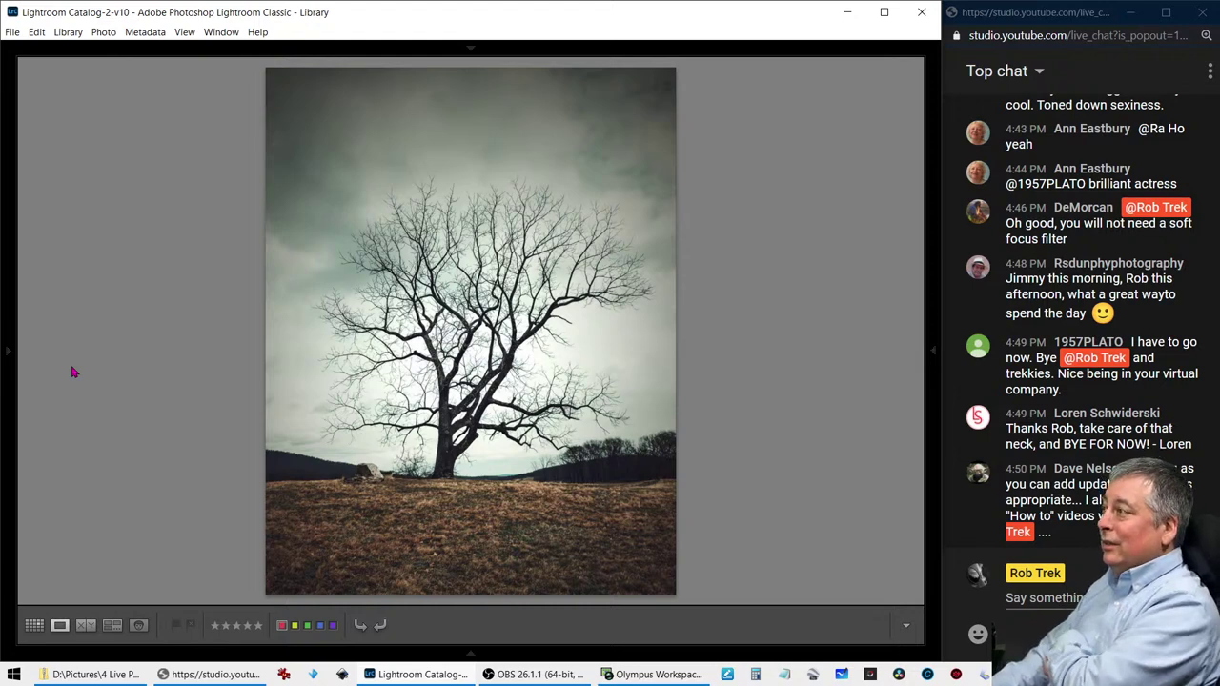
Cycle the teal tree edit's camera and file info overlays, then advance to the sepia version
key(i)
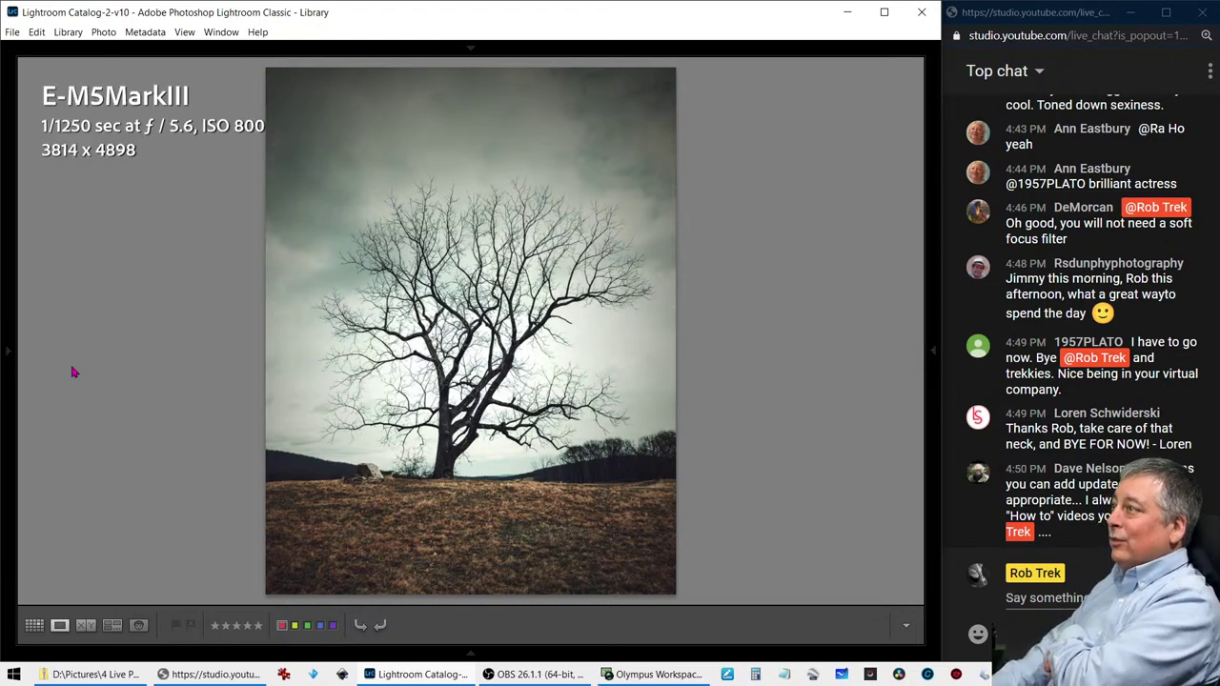
key(i)
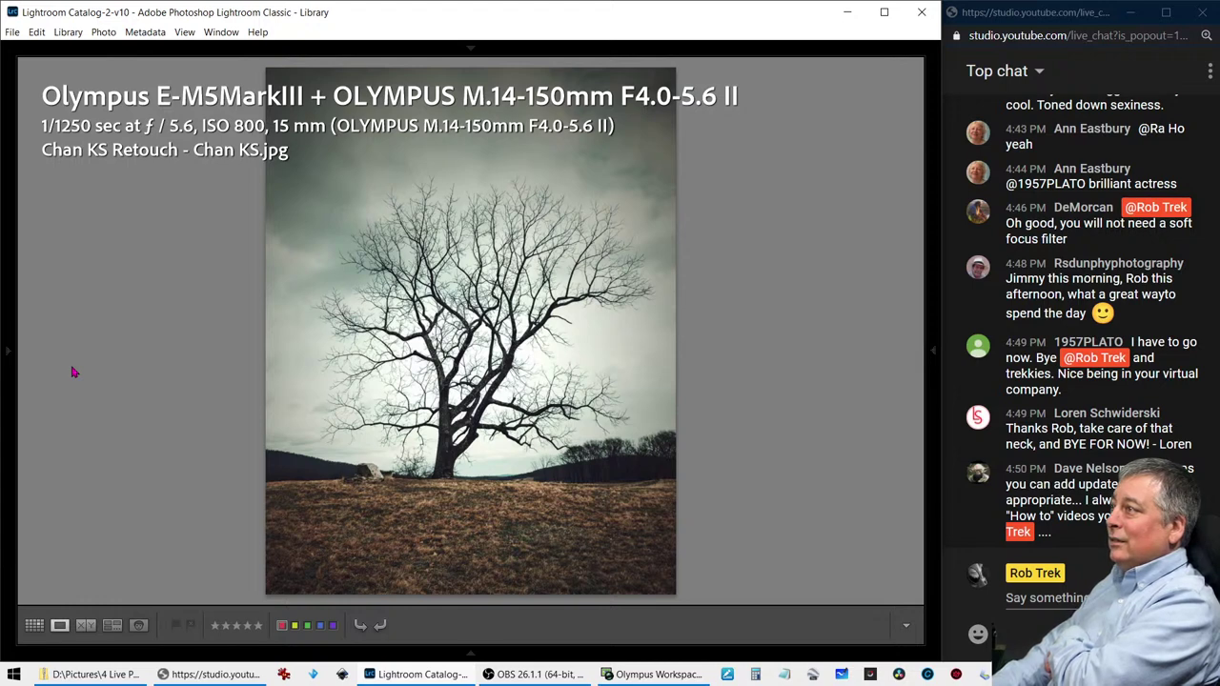
key(i)
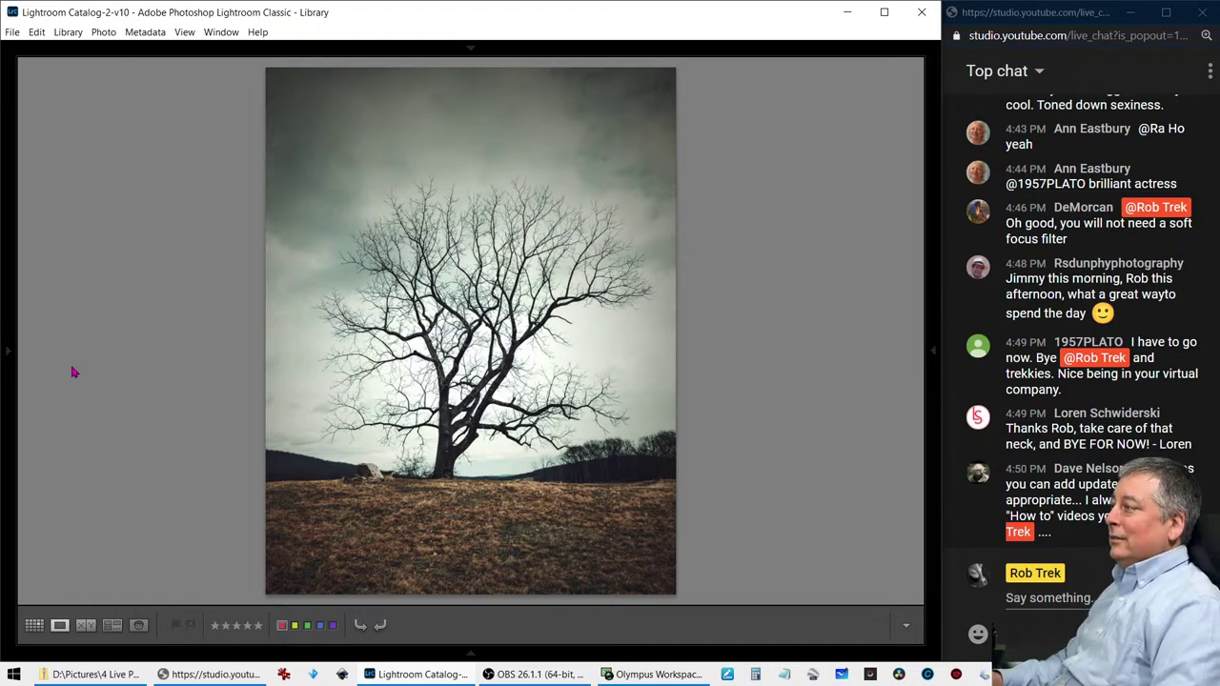
key(Right)
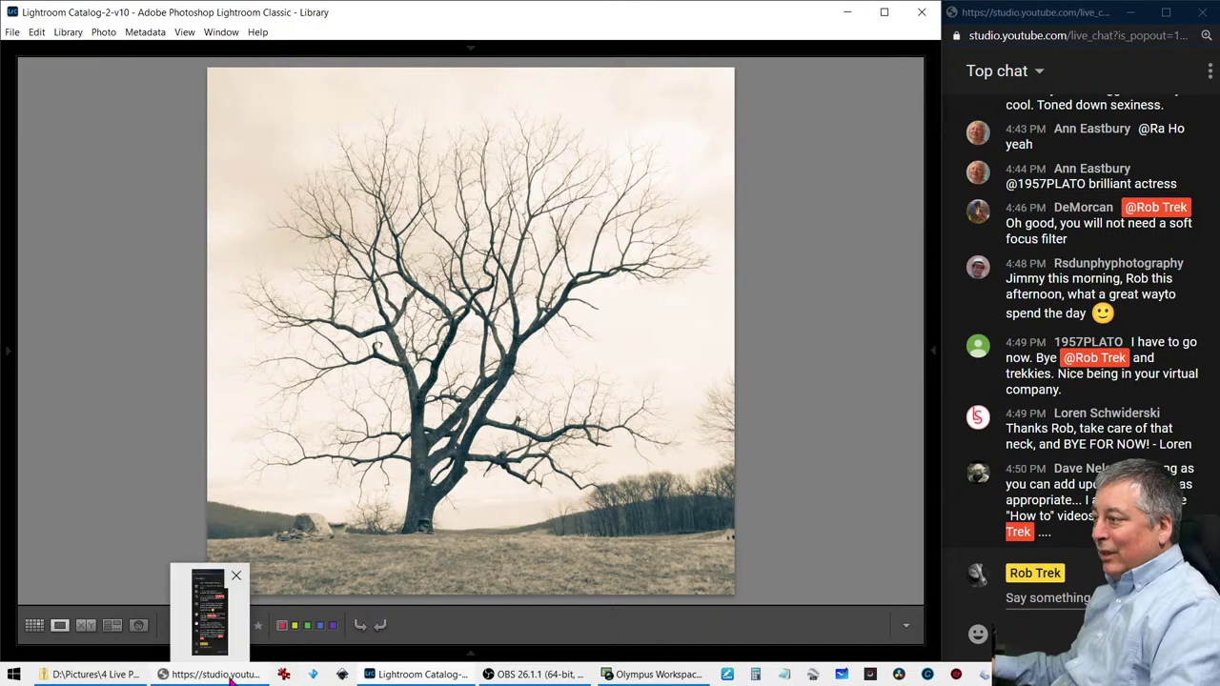
mouse_move(534, 674)
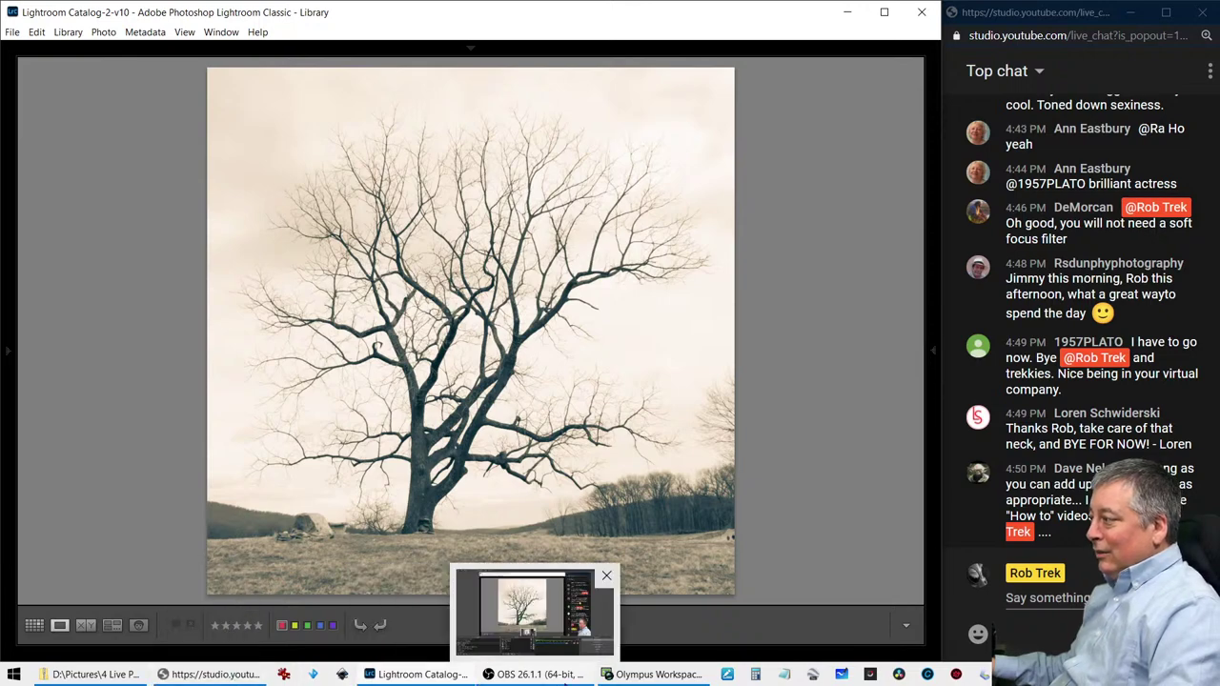
Drag the stray comments window aside to reveal IrfanView's night tree photo, then bring Lightroom forward
middle_click(203, 677)
mouse_move(240, 613)
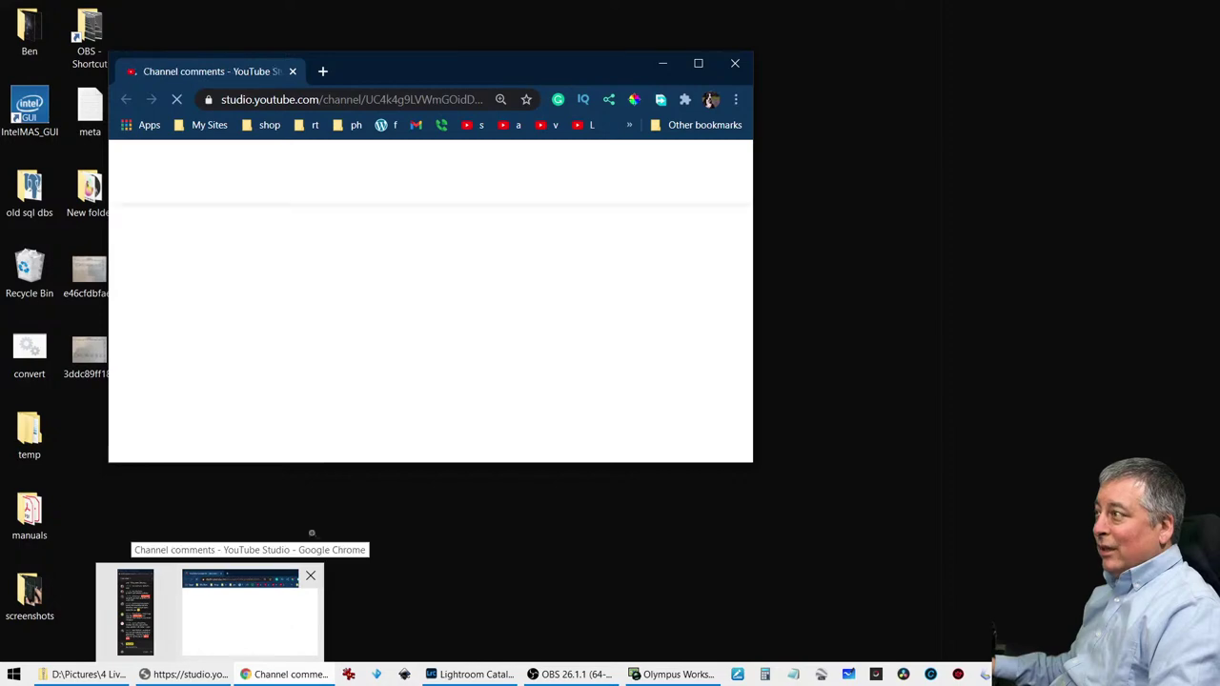
click(289, 607)
drag(427, 72, 1219, 76)
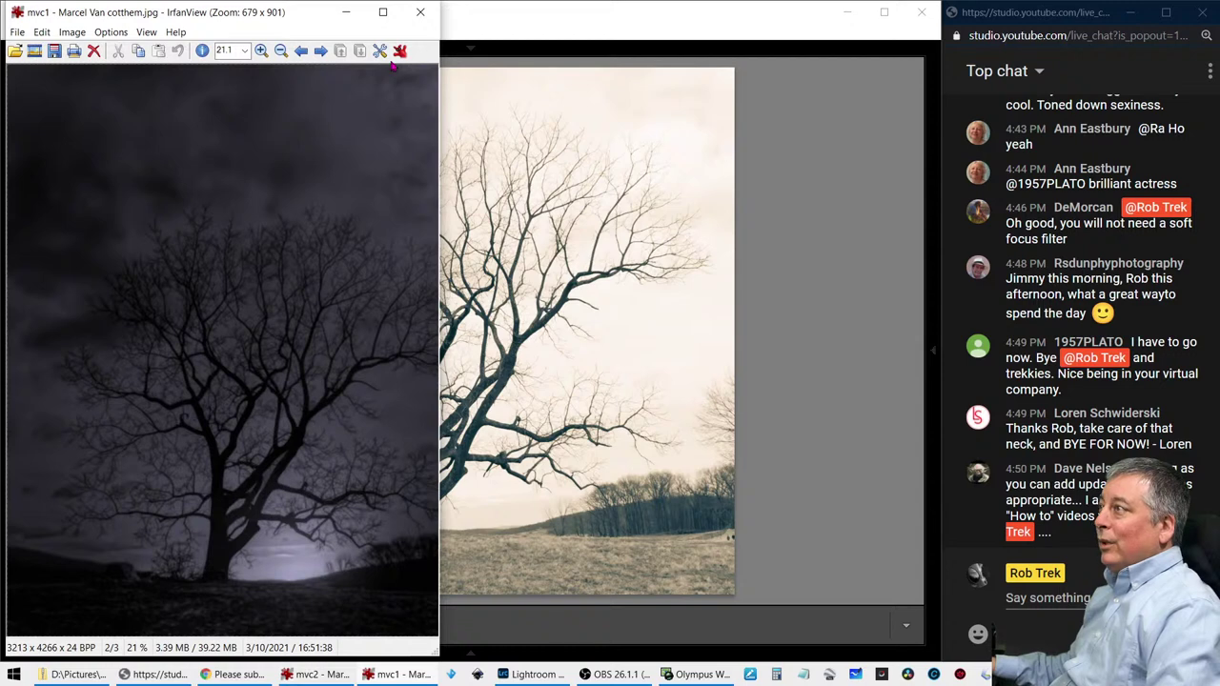
click(515, 12)
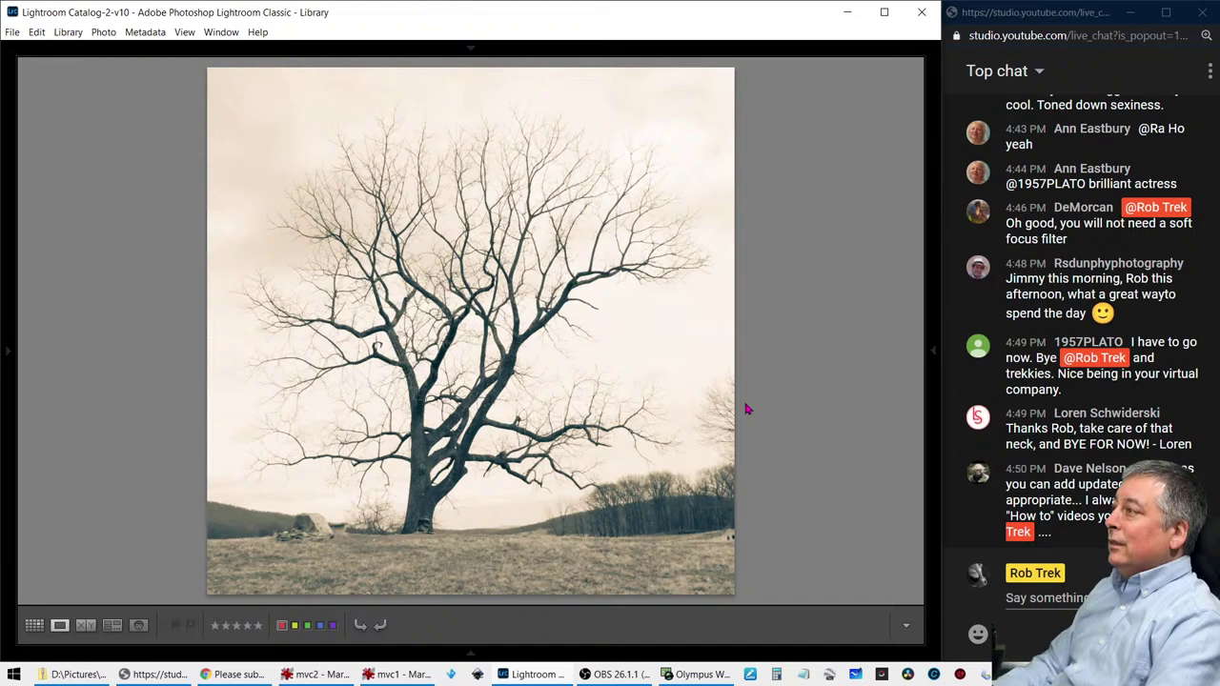
Show the sepia edit's info, zoom to 1:1 on the trunk and back, then advance to the pink version
key(i)
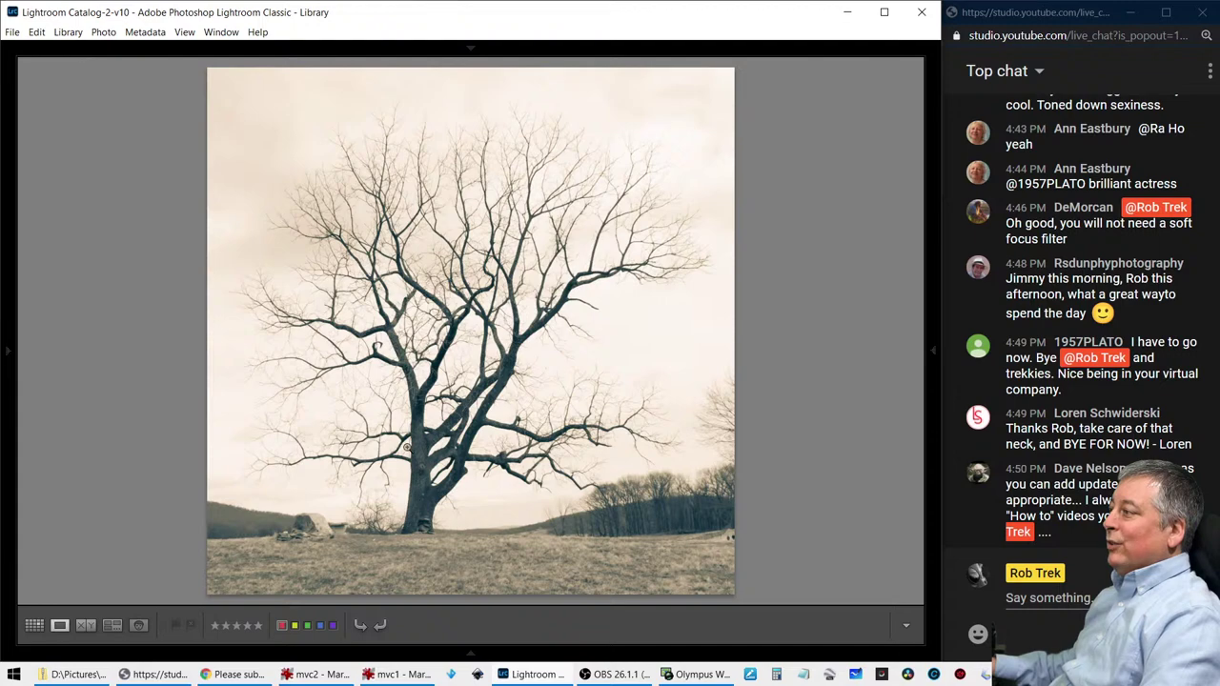
click(422, 479)
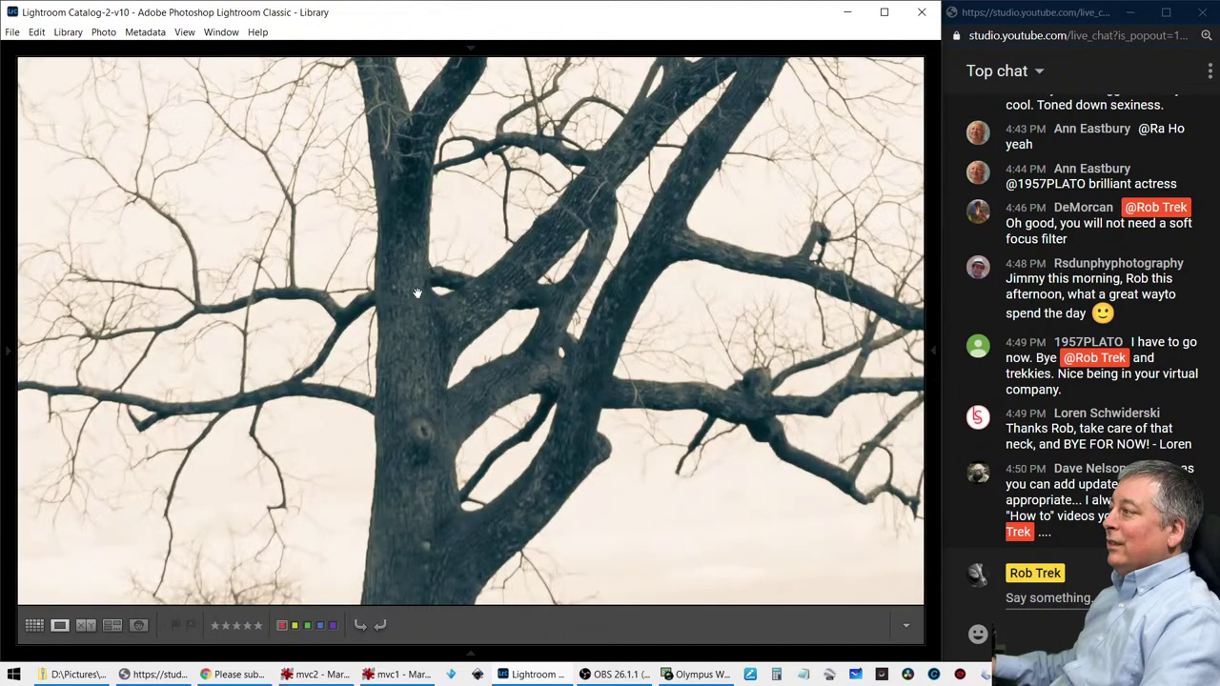
click(508, 376)
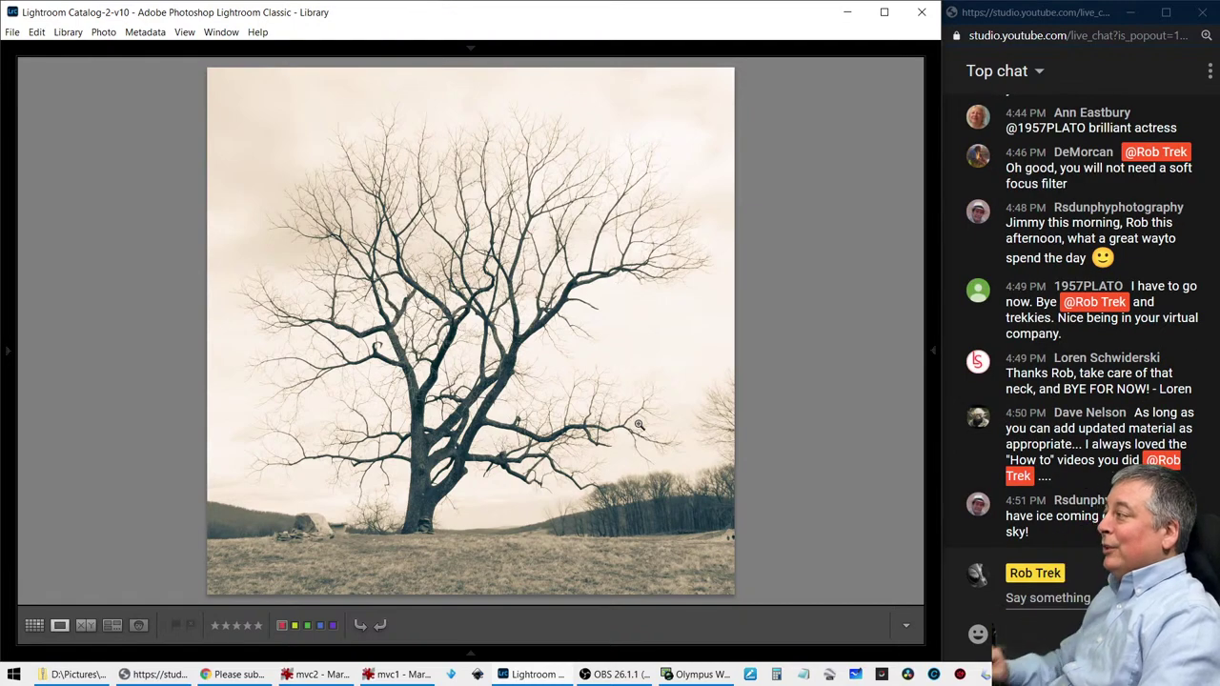
key(Right)
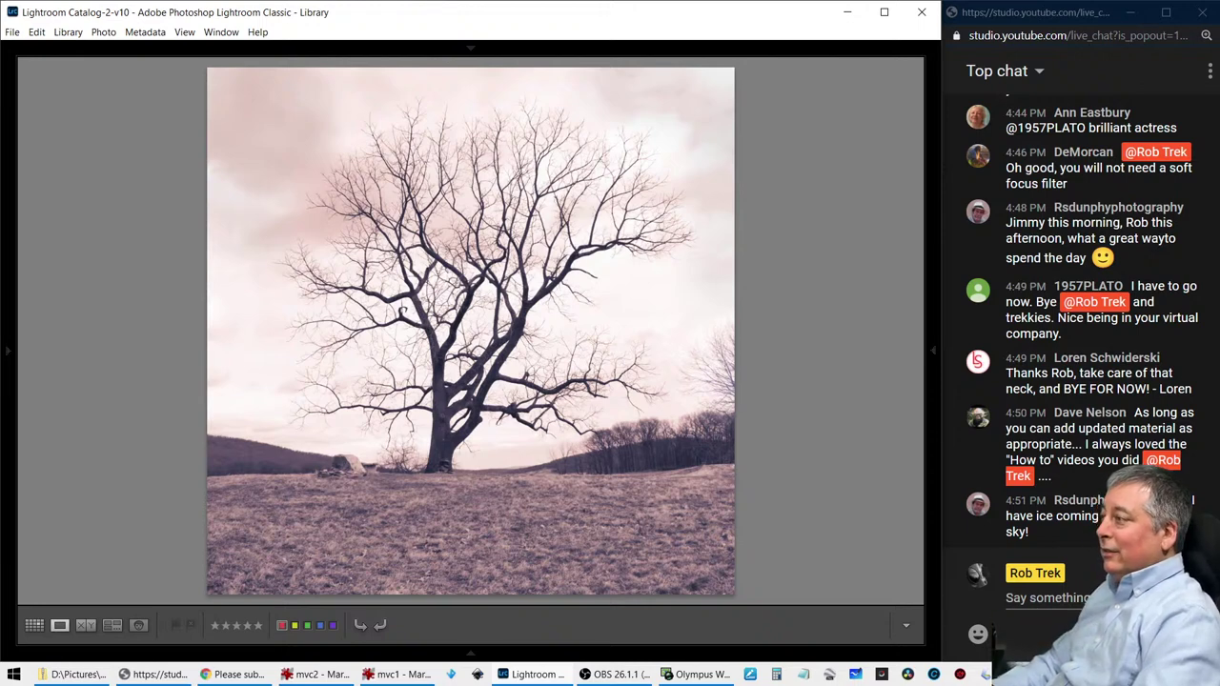
Show the pink edit's camera and file details, then advance to the grey-sky HDR edit
key(i)
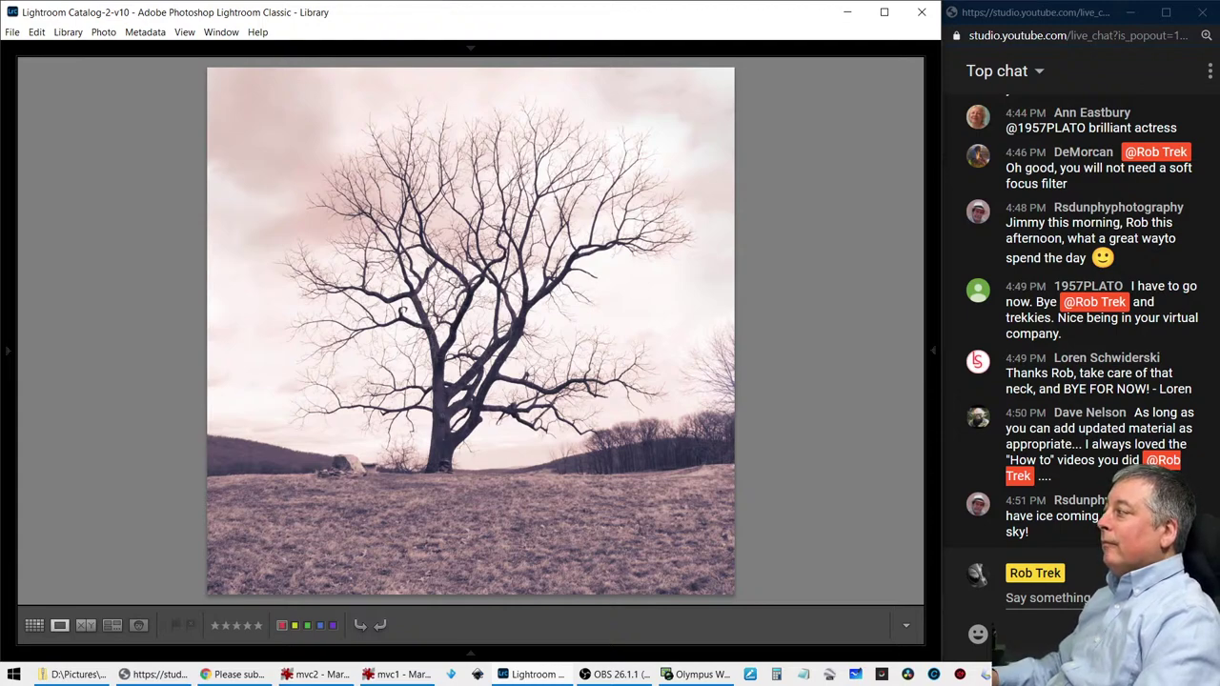
key(Right)
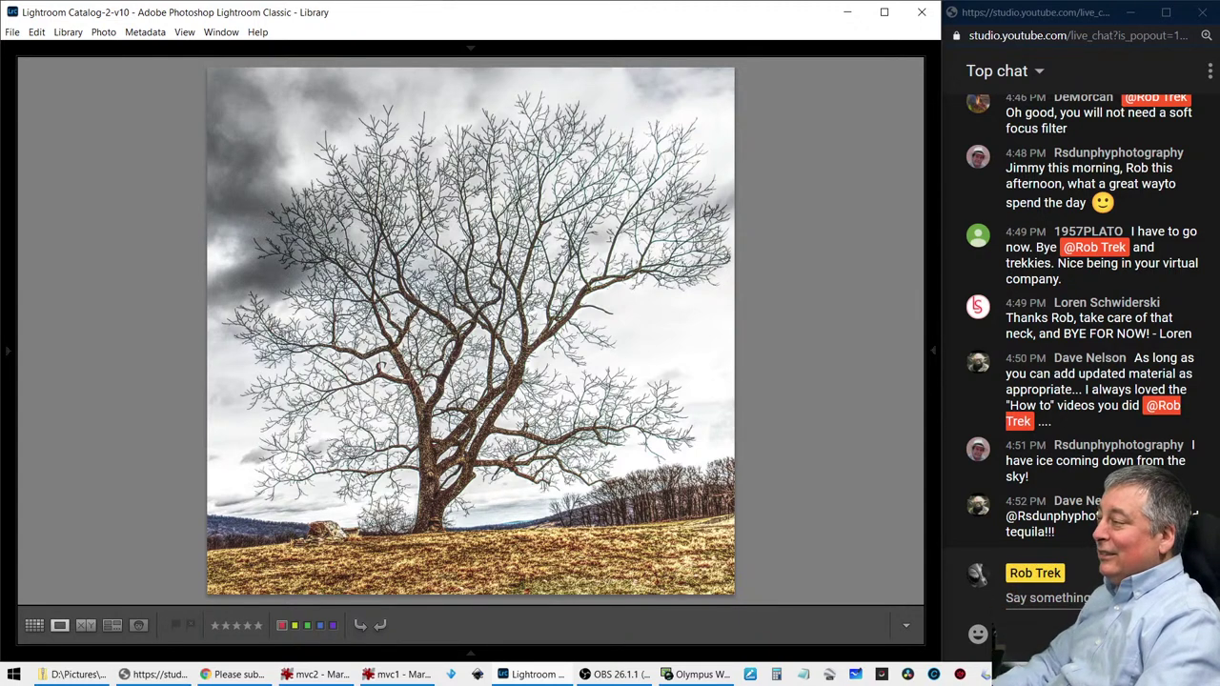
Cycle the HDR edit's info overlays, zoom into the trunk and back, then advance to the blue-sky portrait
key(i)
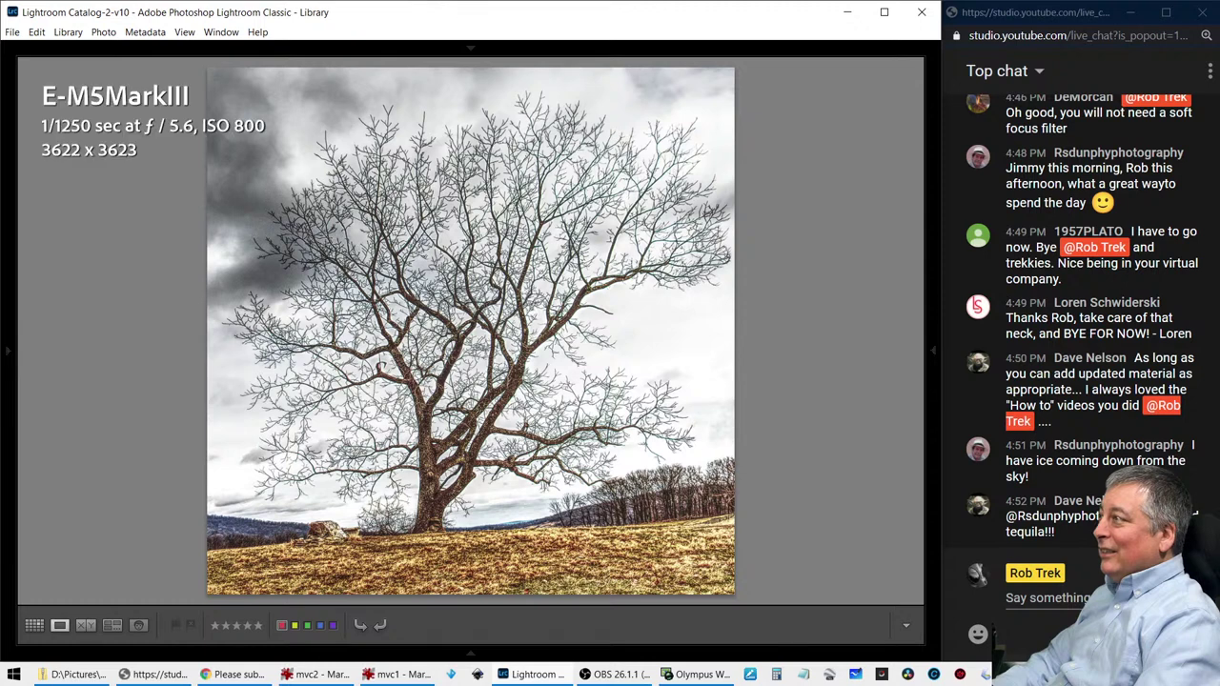
key(i)
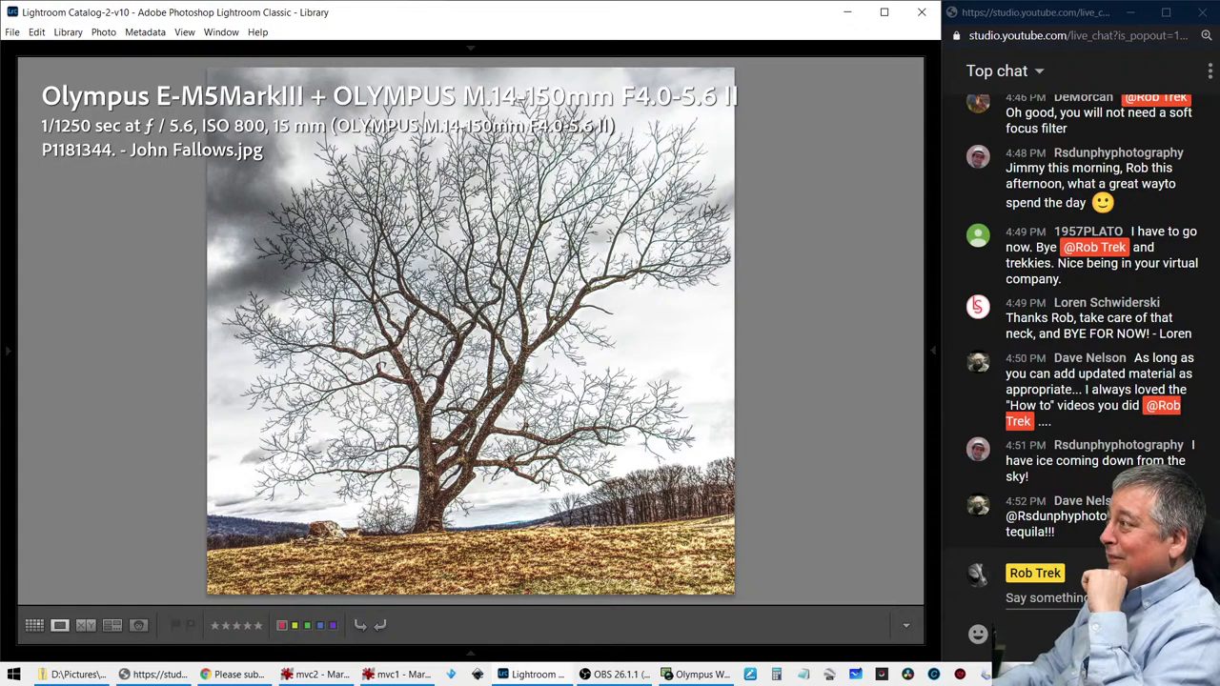
key(i)
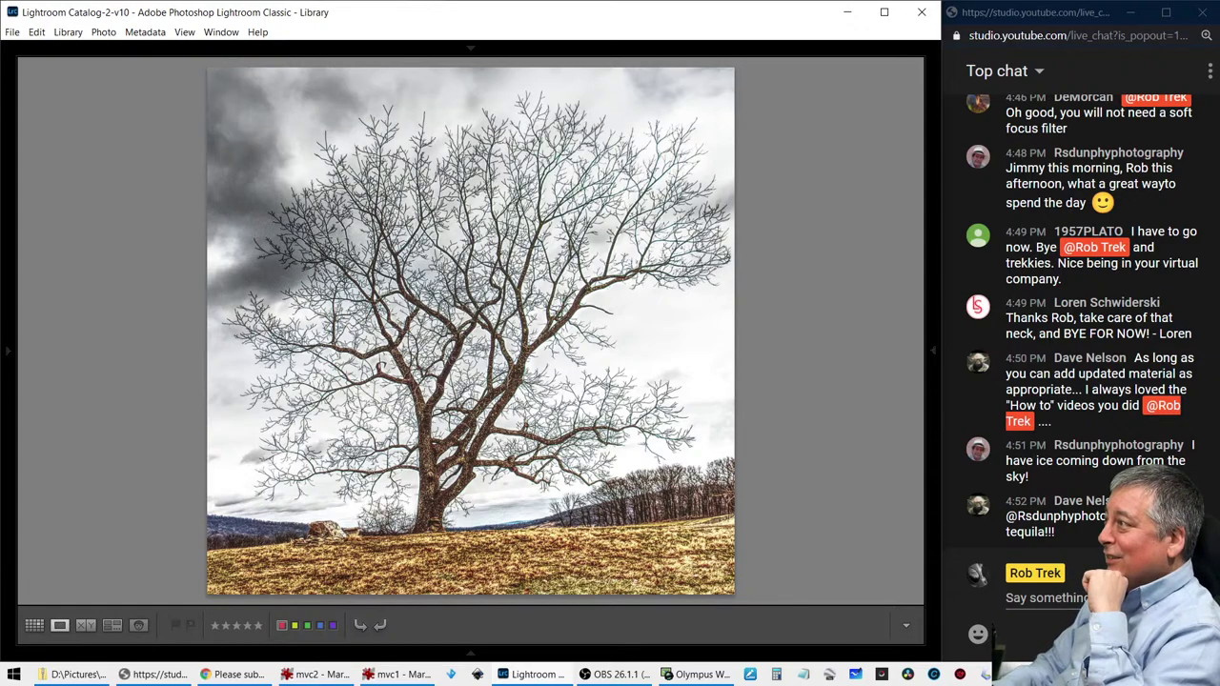
key(z)
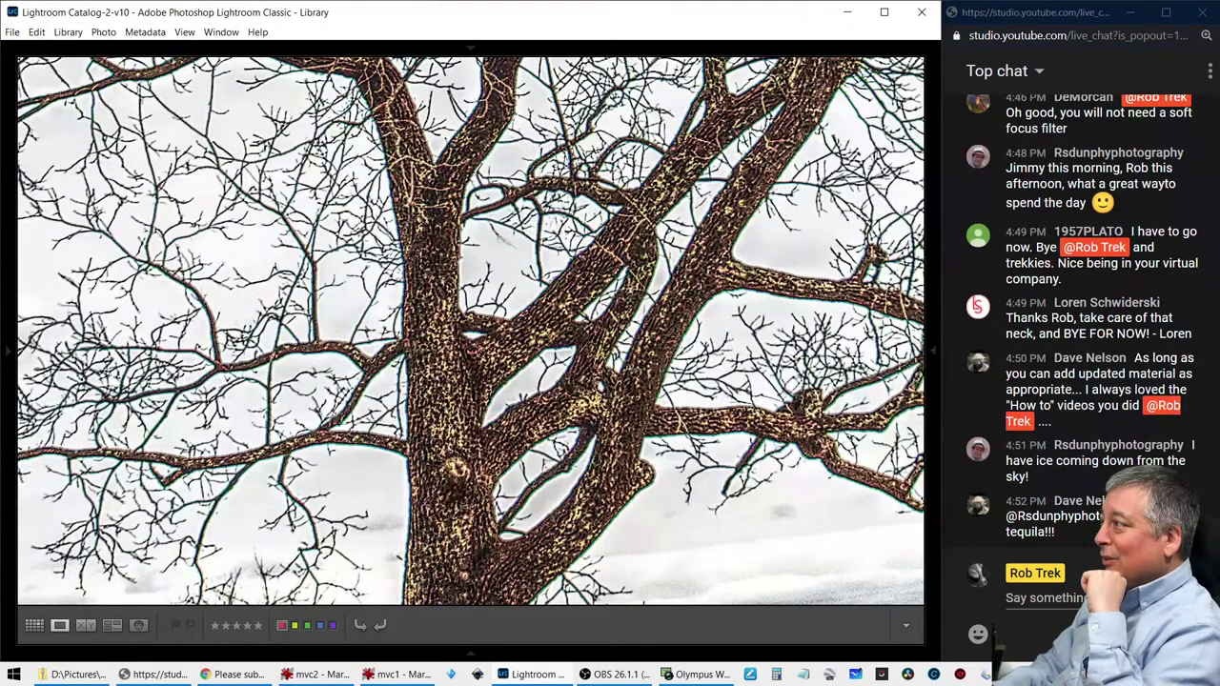
key(z)
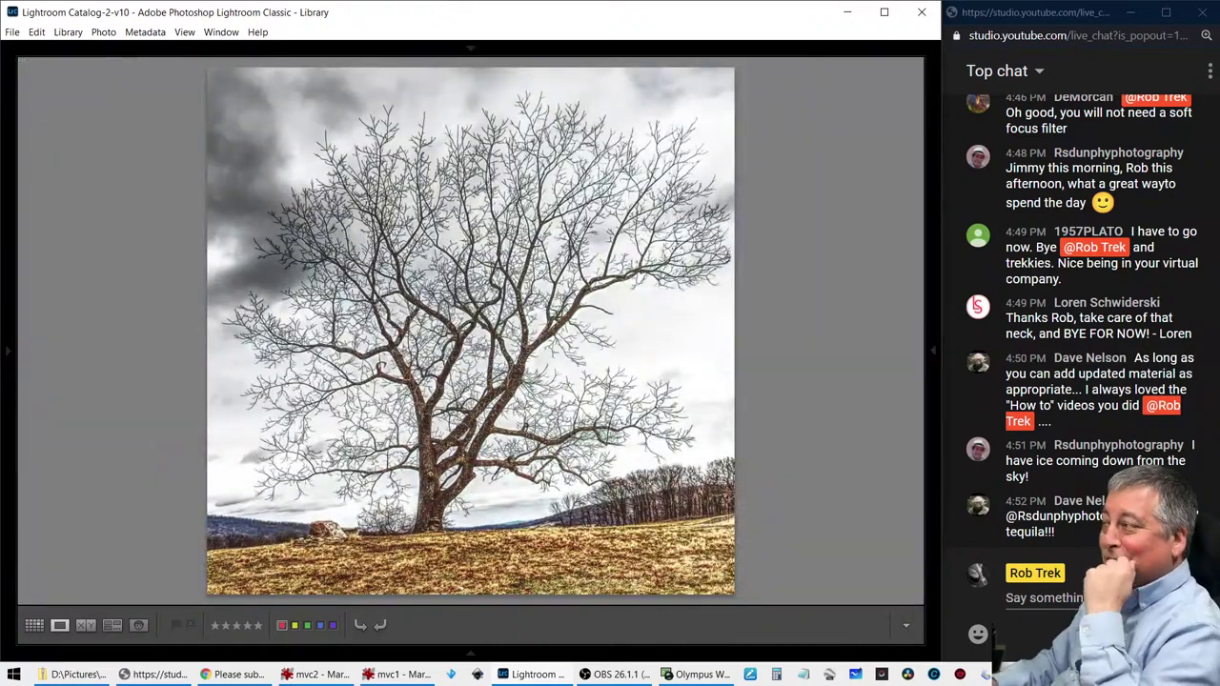
key(Right)
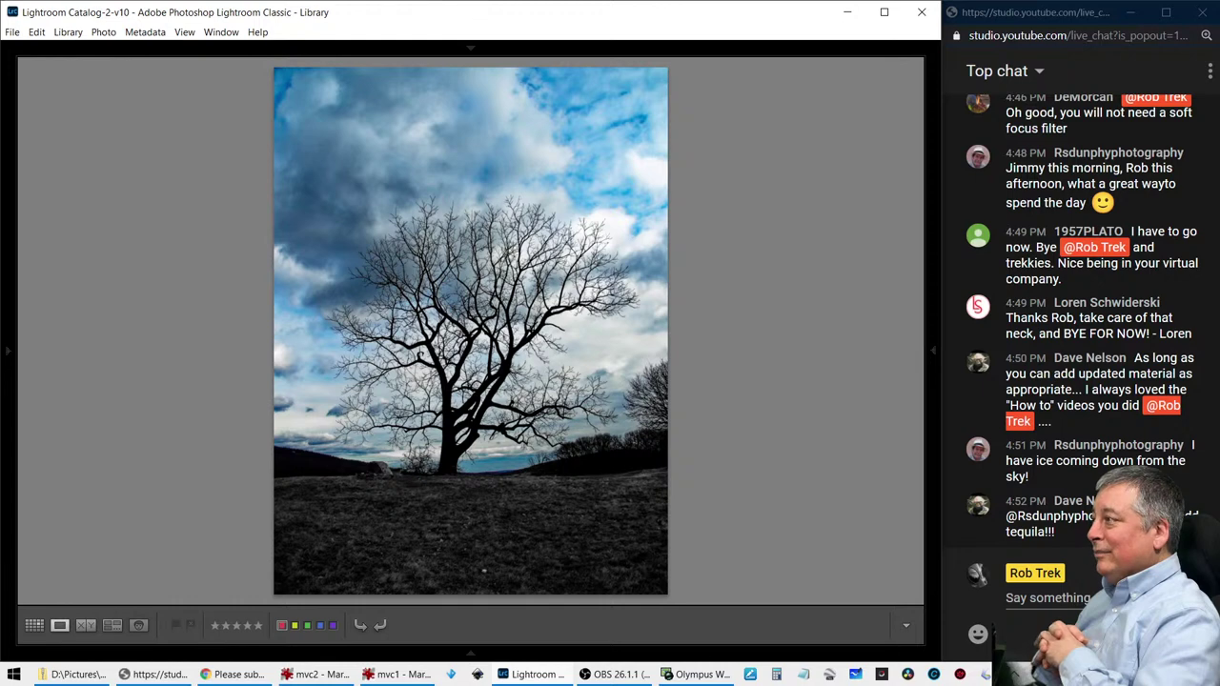
Show info on the blue-sky and framed sepia edits while advancing to the pale cool-toned version
key(i)
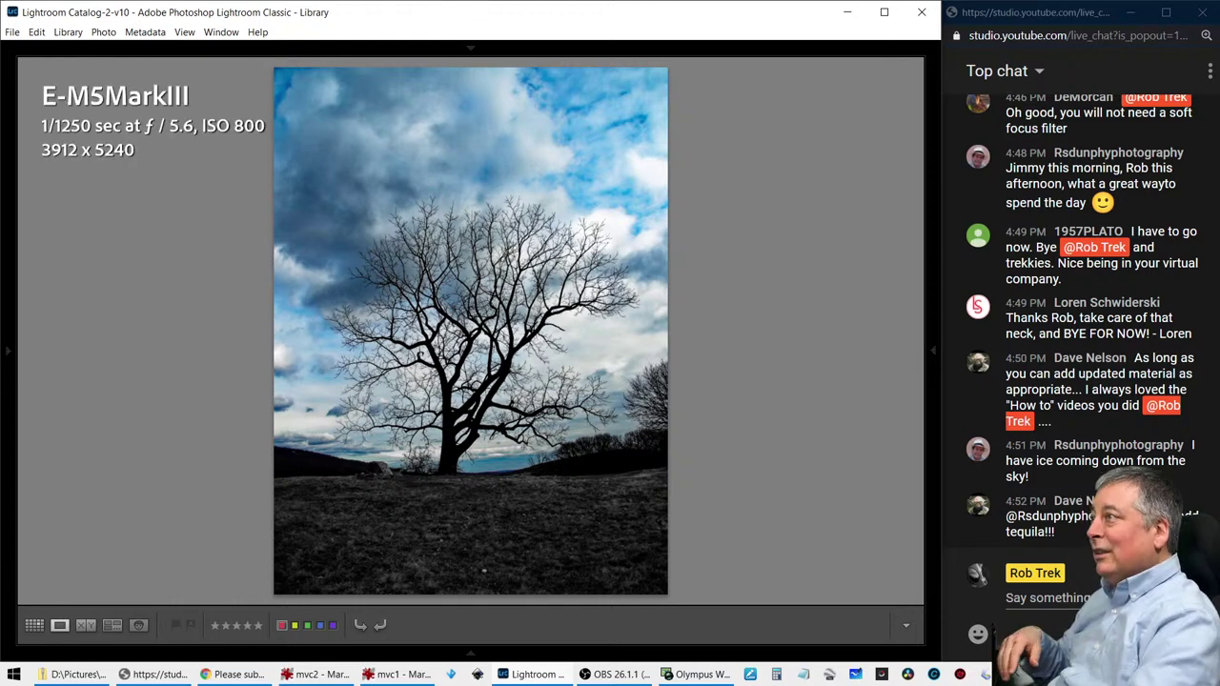
key(i)
key(i)
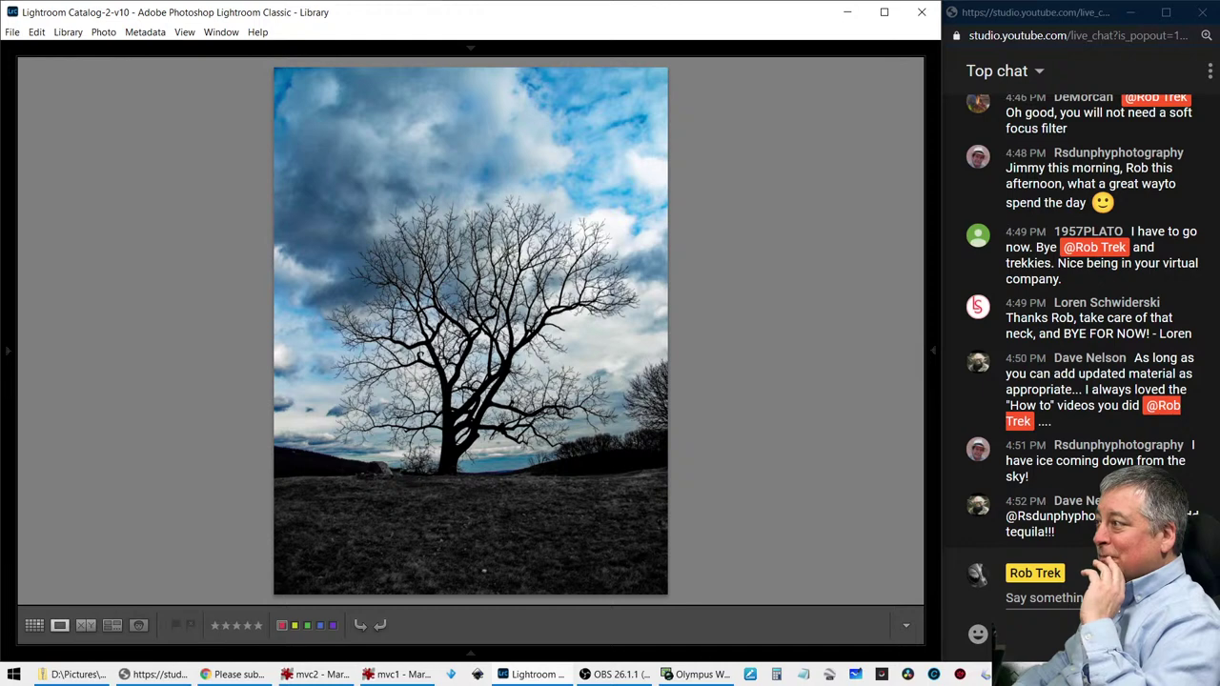
key(Right)
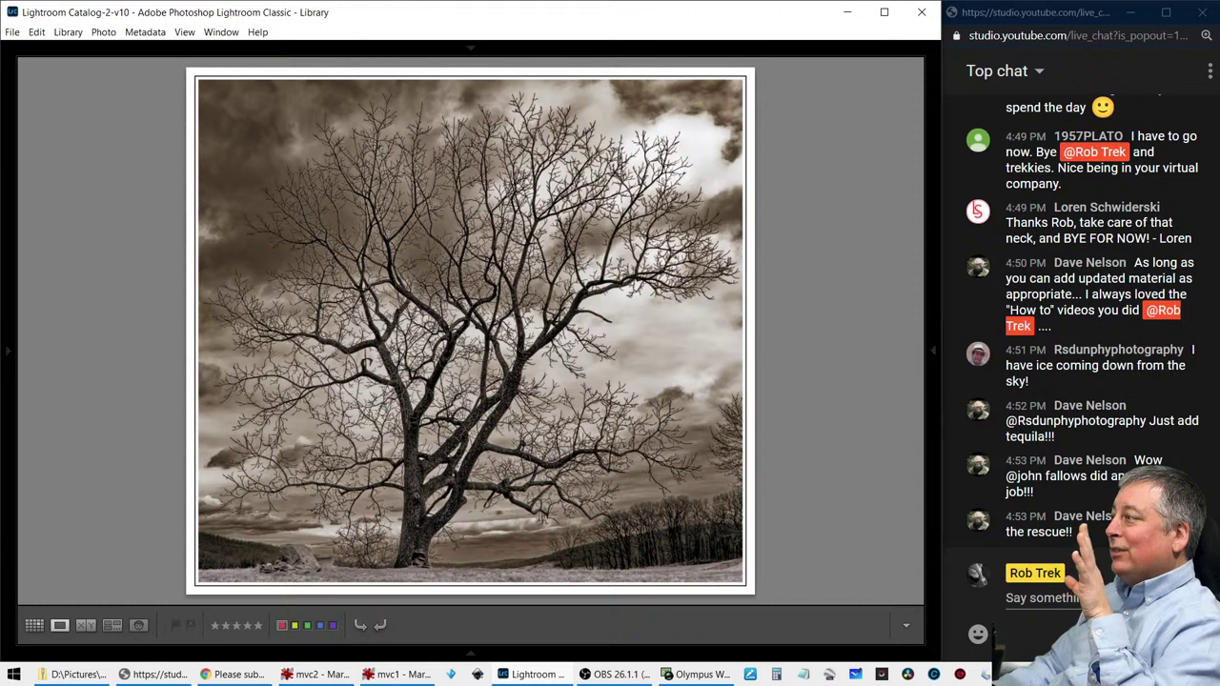
key(i)
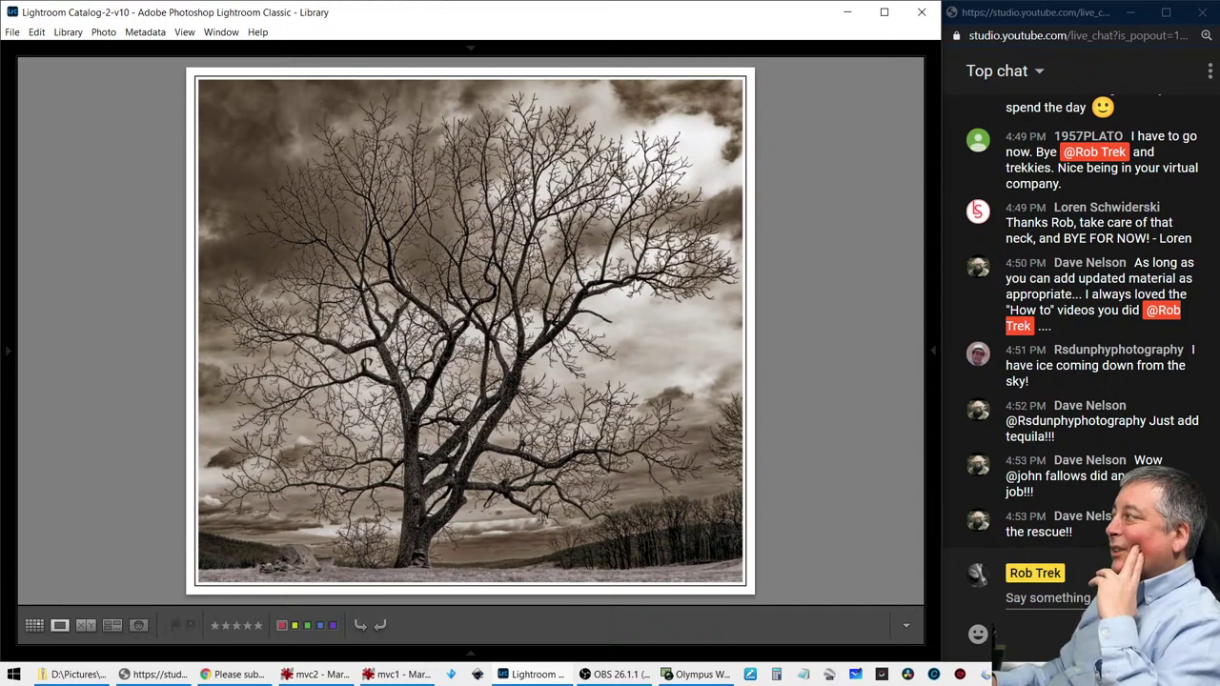
key(Right)
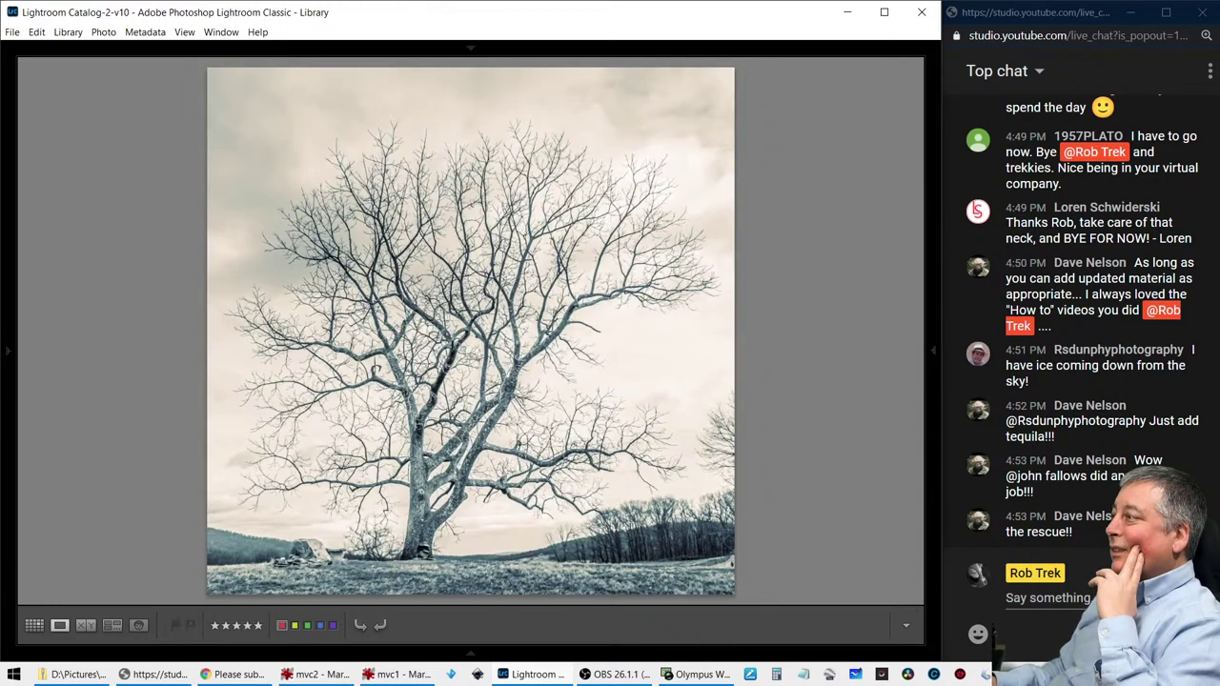
Show the pale edit's camera, lens and file info, zoom into the trunk and back, then go to the natural-colour version
key(Left)
key(Right)
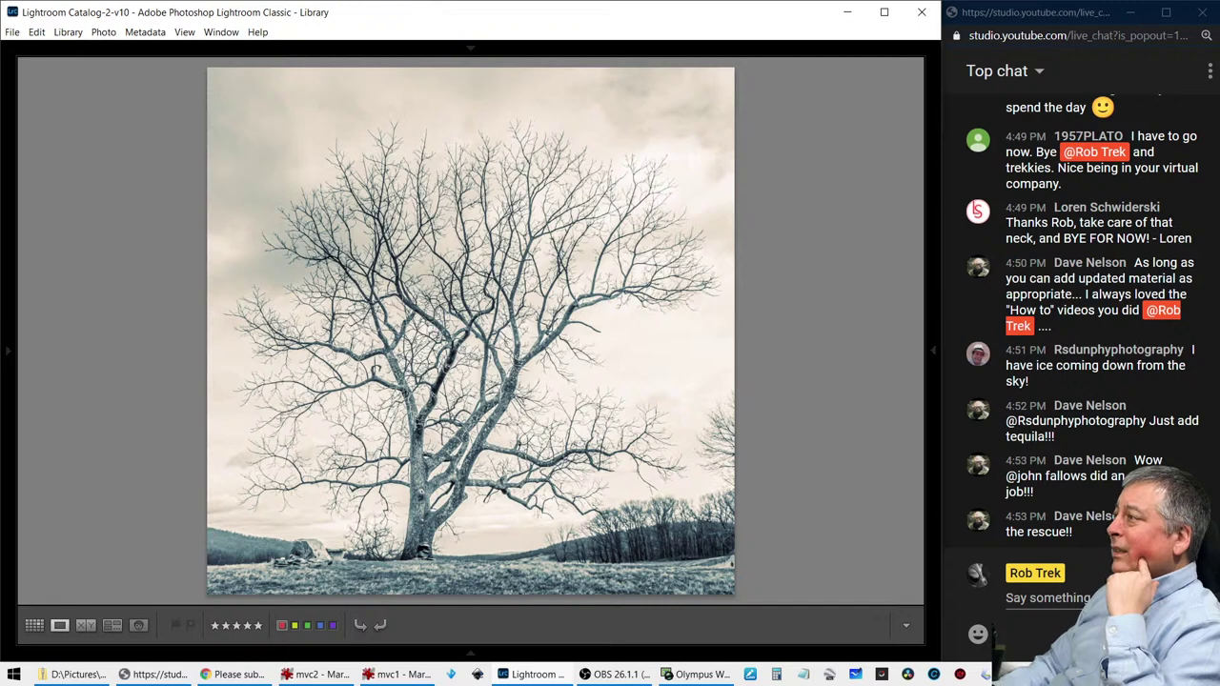
key(i)
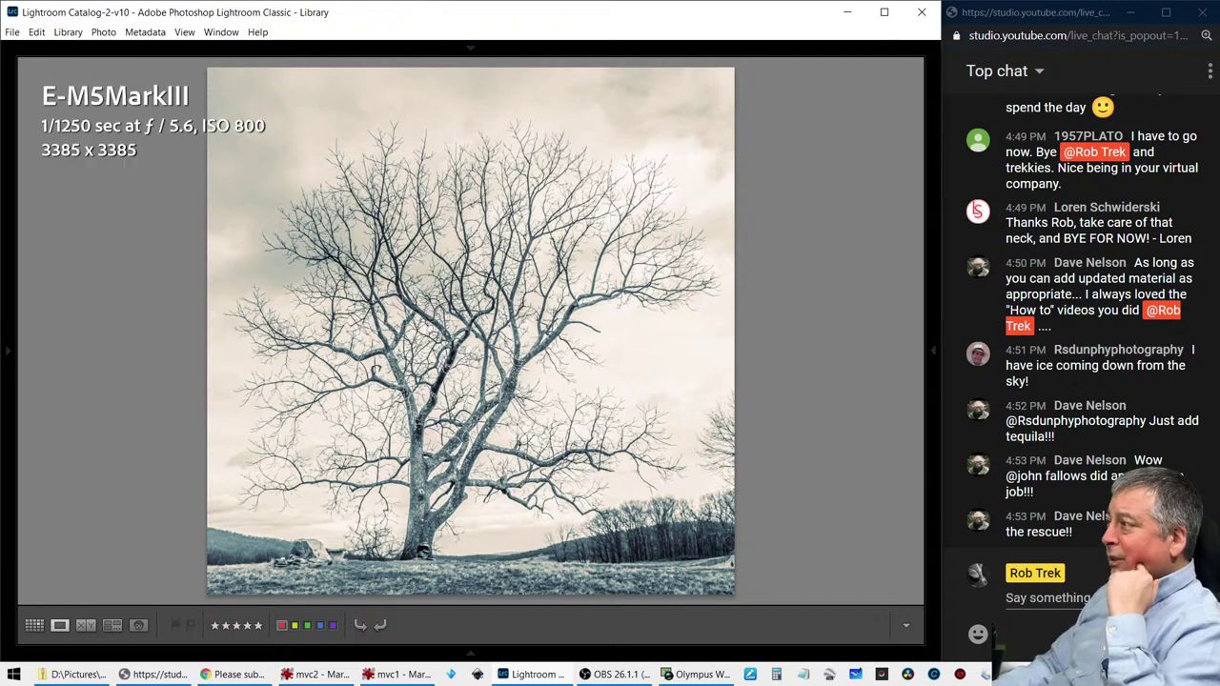
key(i)
key(i)
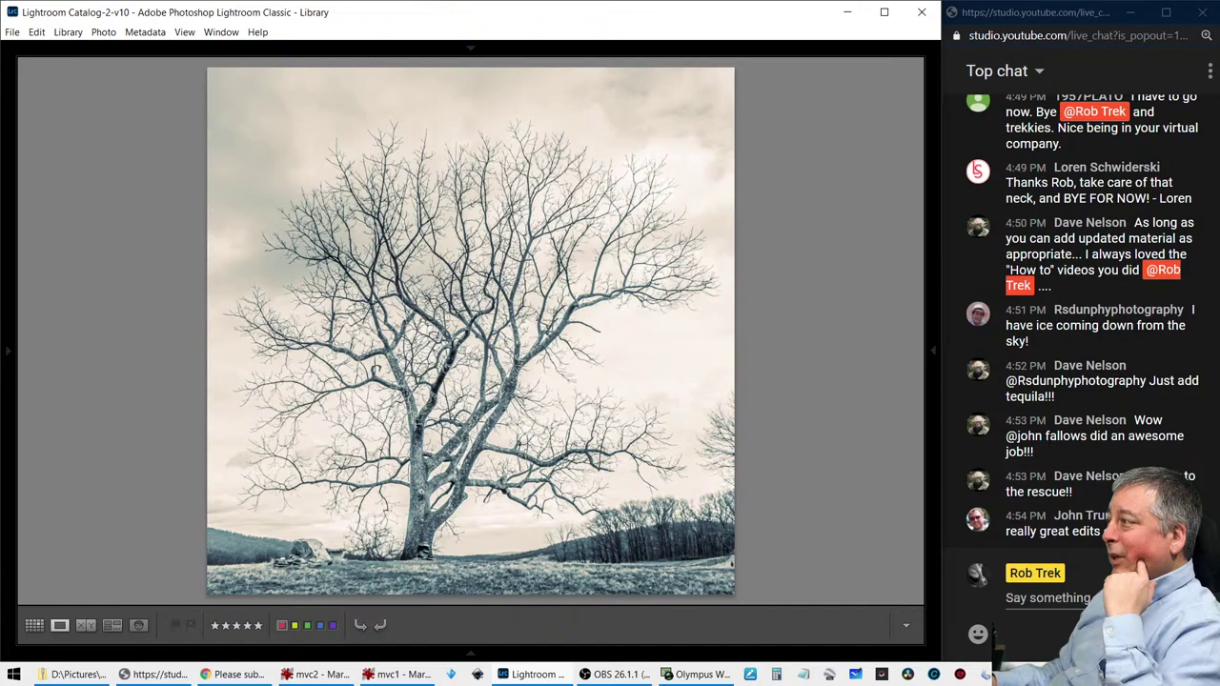
key(z)
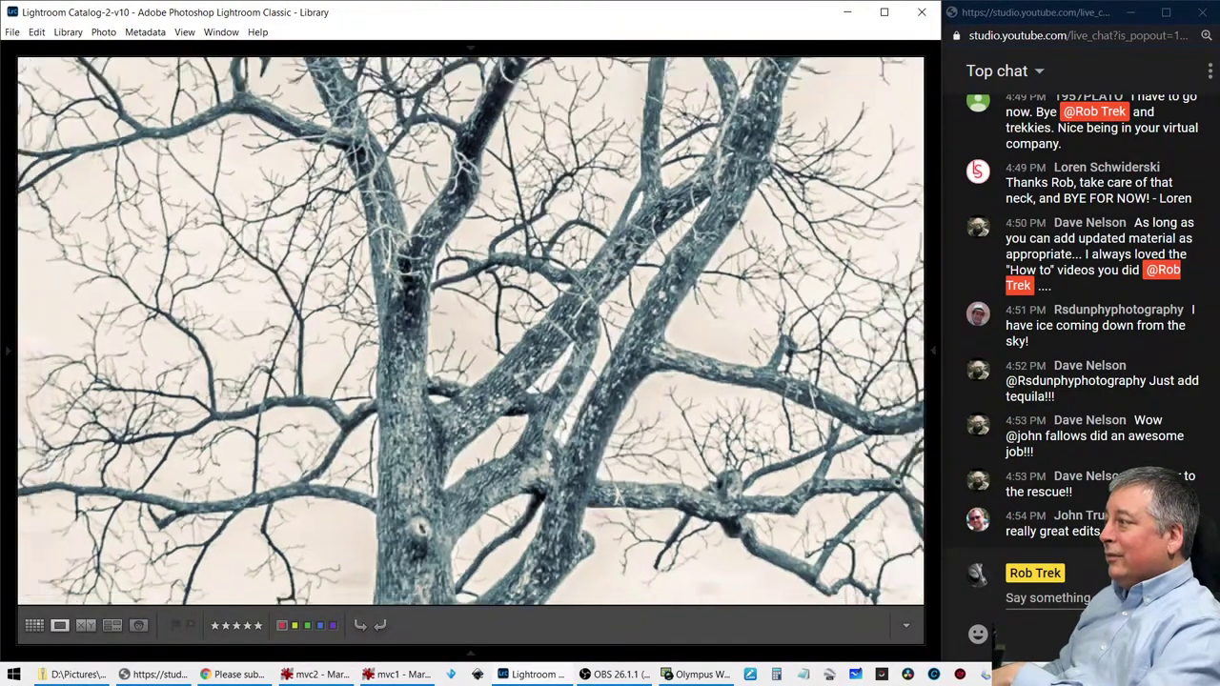
key(z)
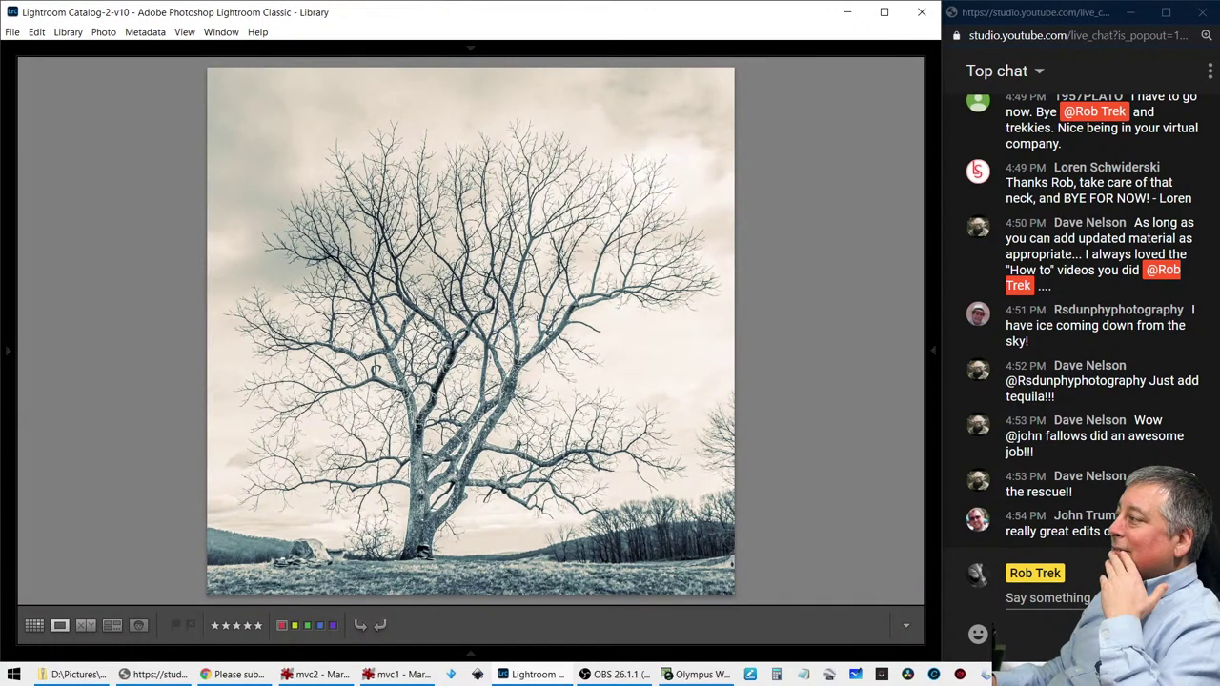
key(Left)
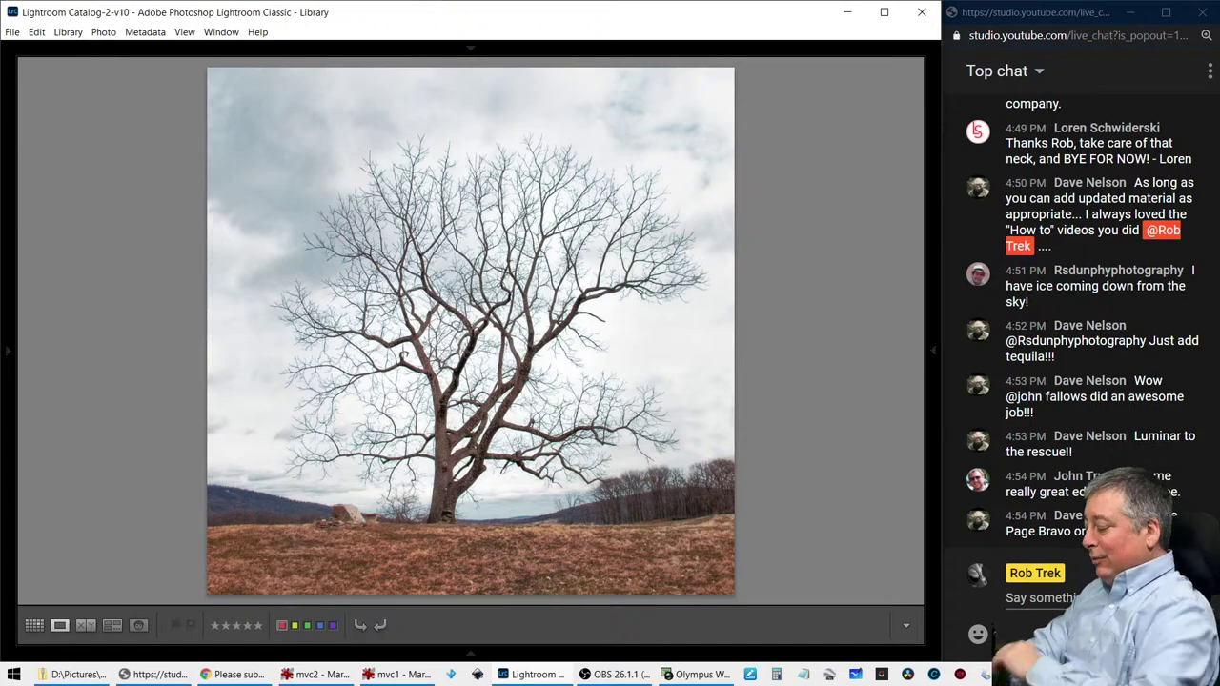
Zoom into the natural-colour edit's trunk and back, then advance to the black-and-white portrait
key(z)
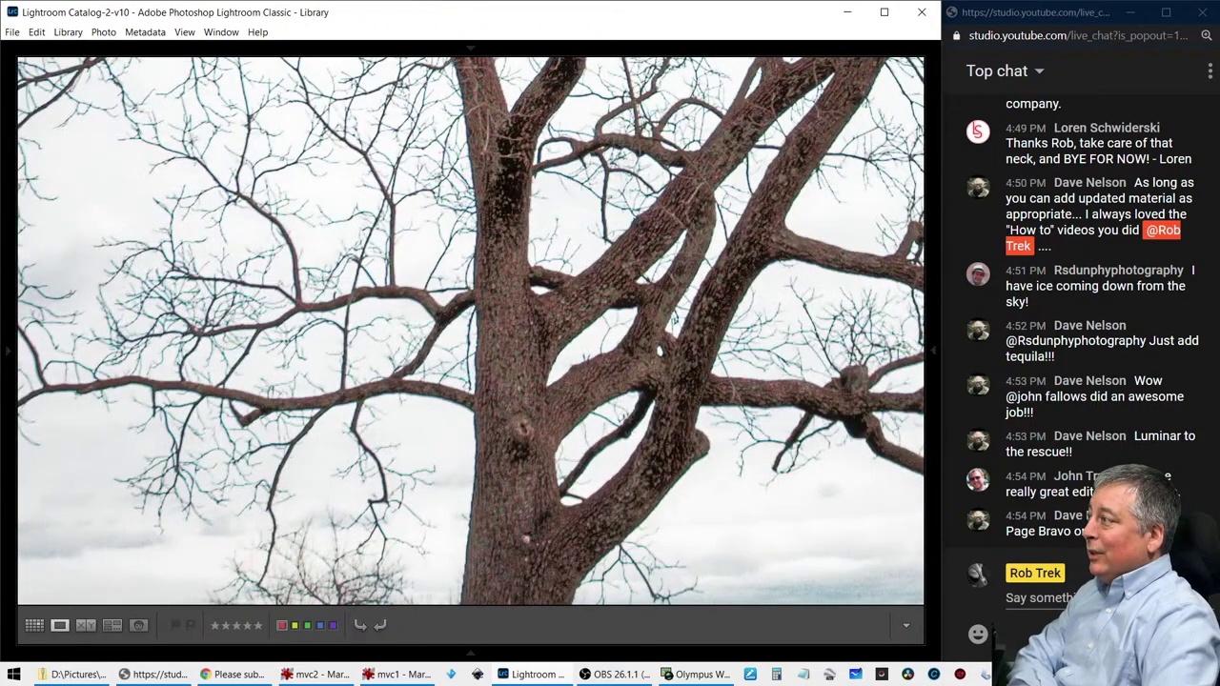
key(z)
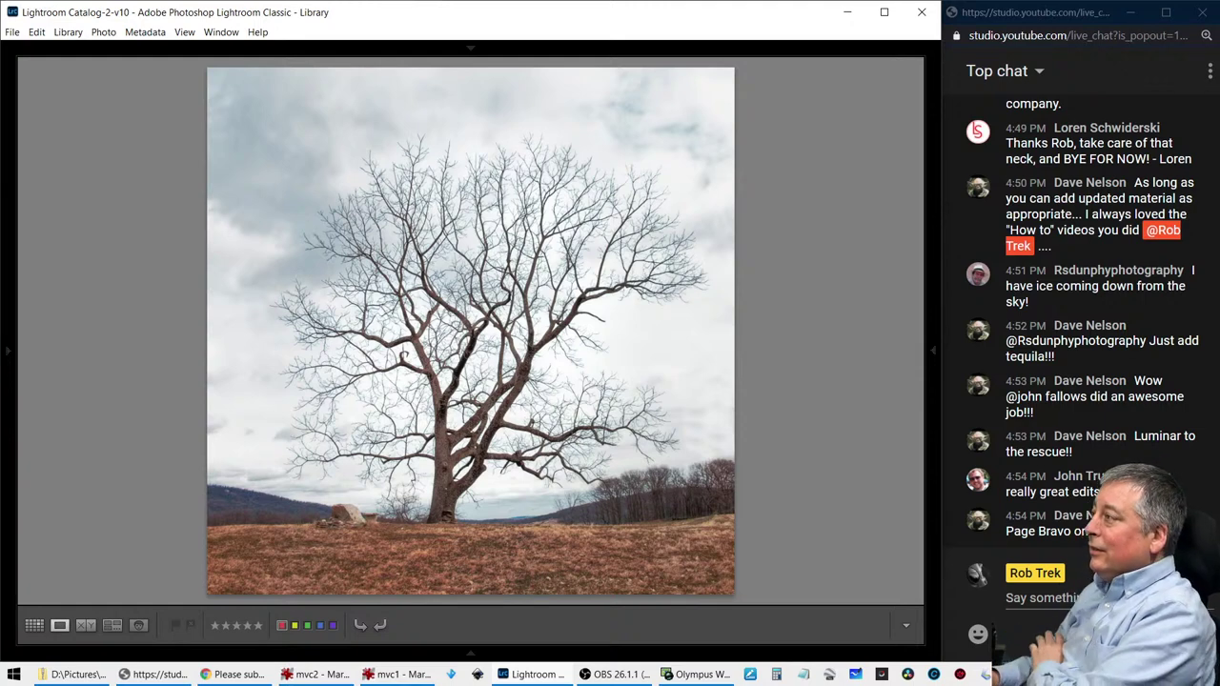
key(Right)
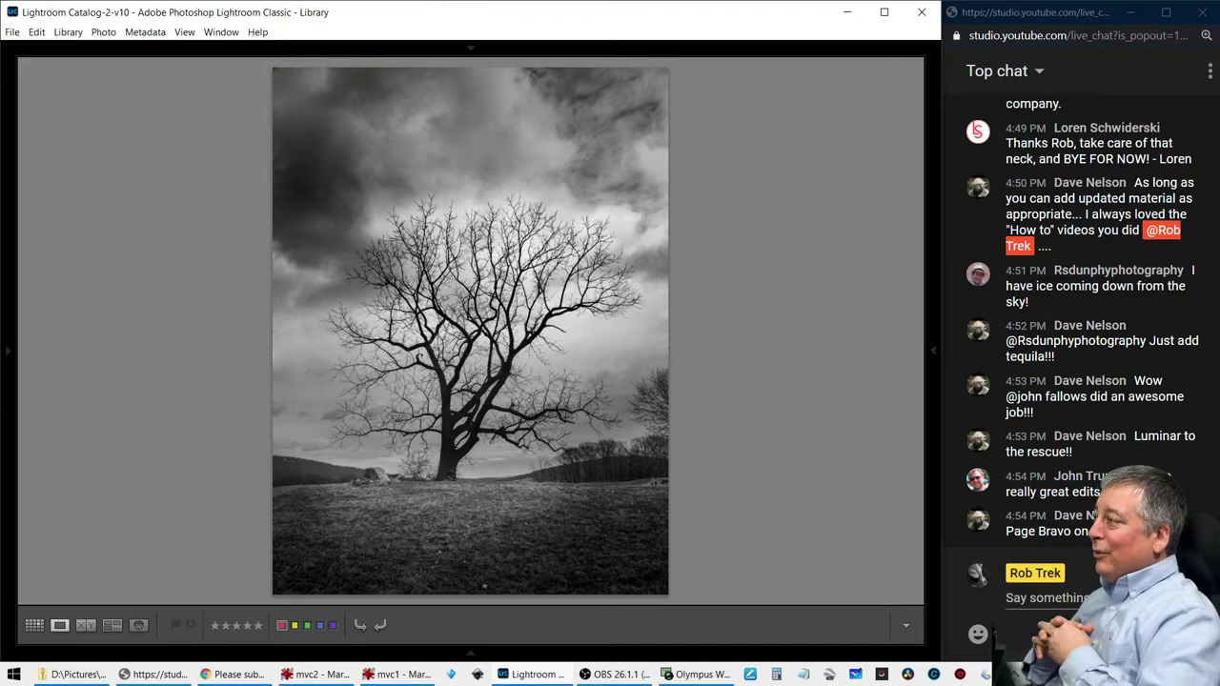
Zoom into the black-and-white edit's trunk, cycle its info overlays, then advance to the high-key framed edit
key(z)
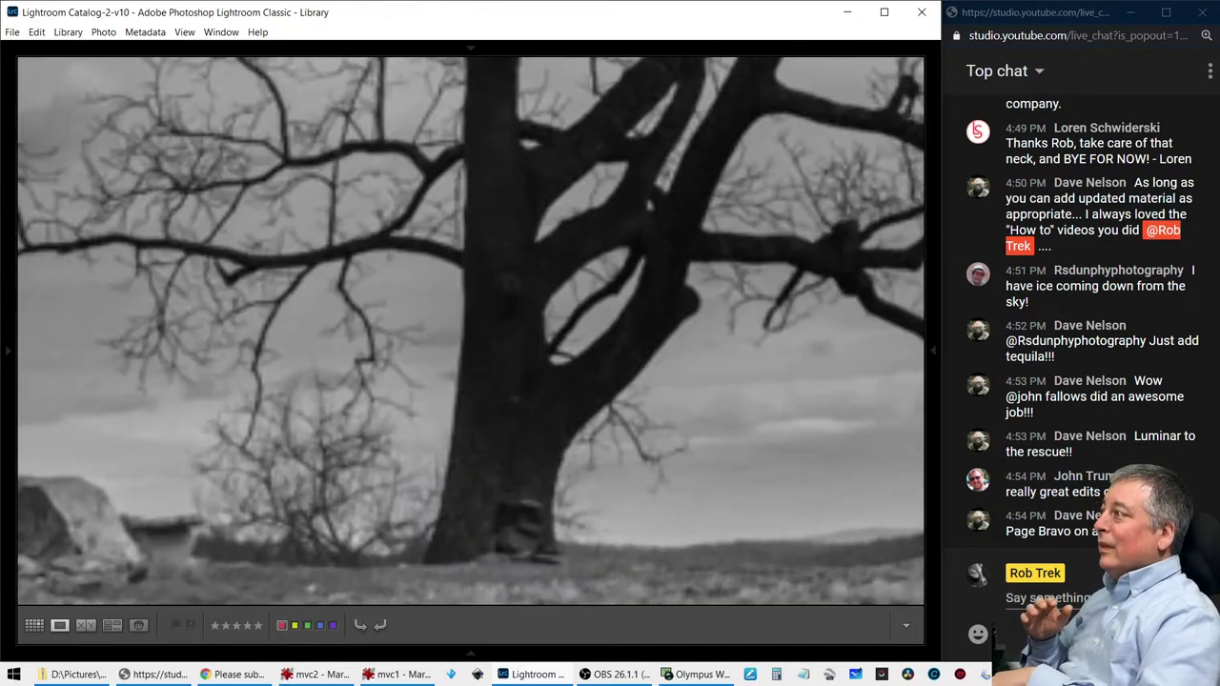
key(z)
key(z)
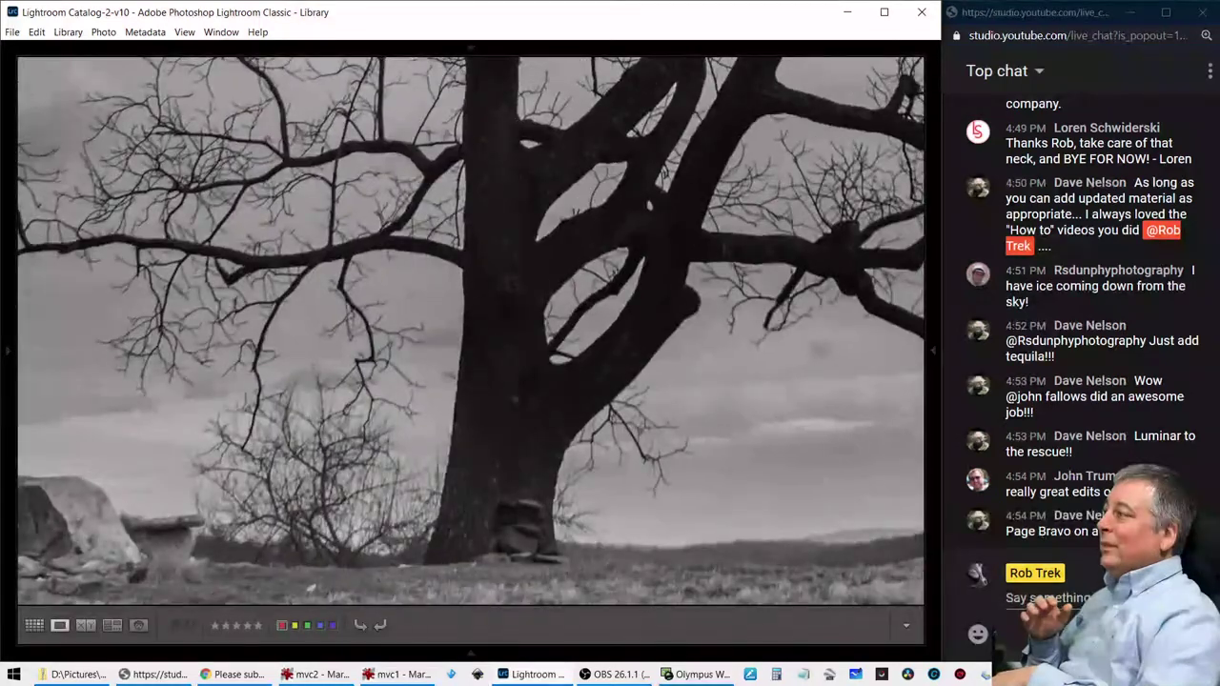
key(z)
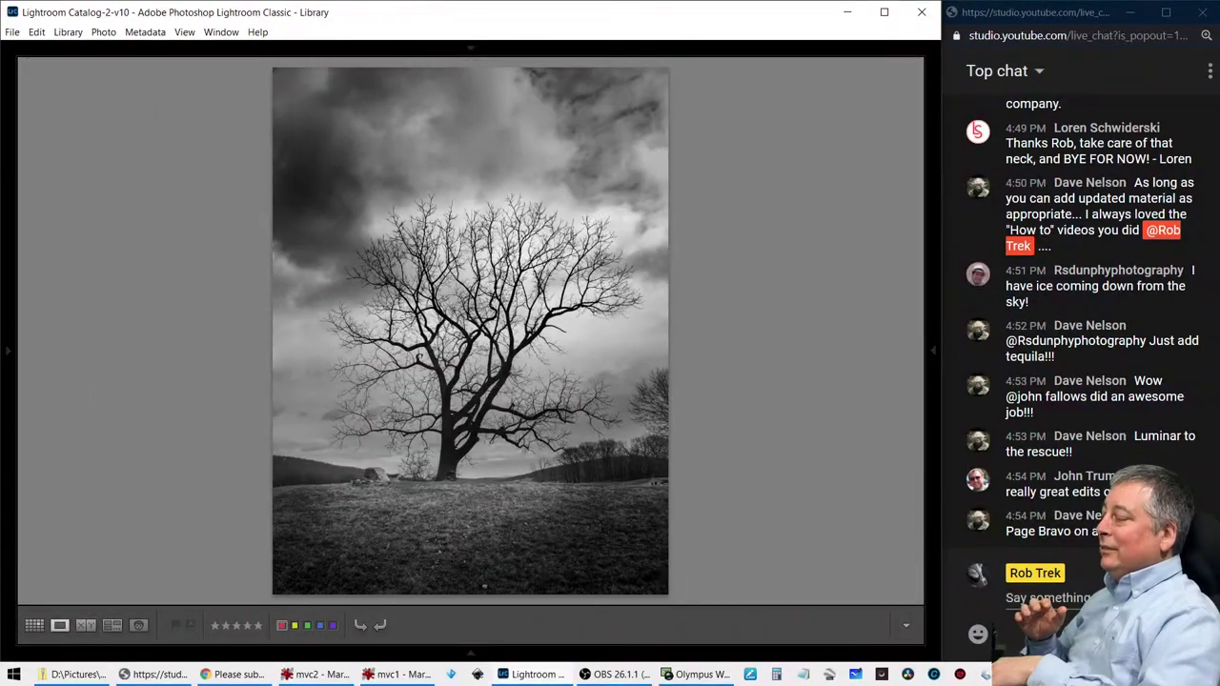
key(i)
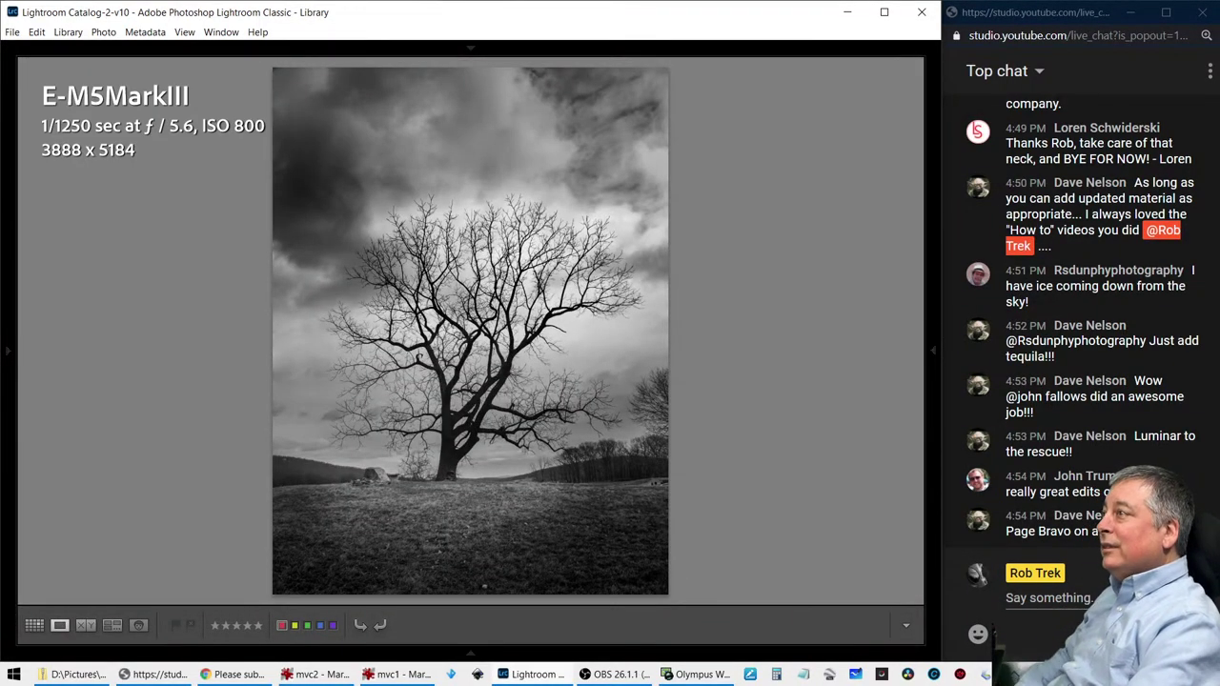
key(i)
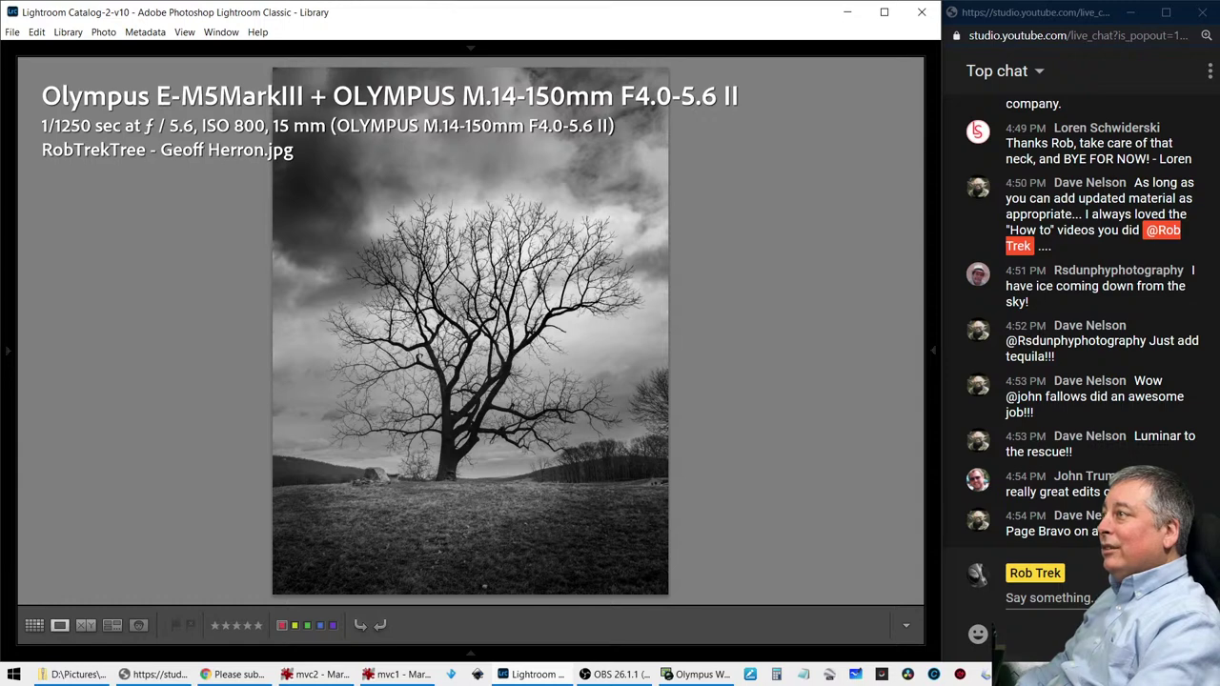
key(i)
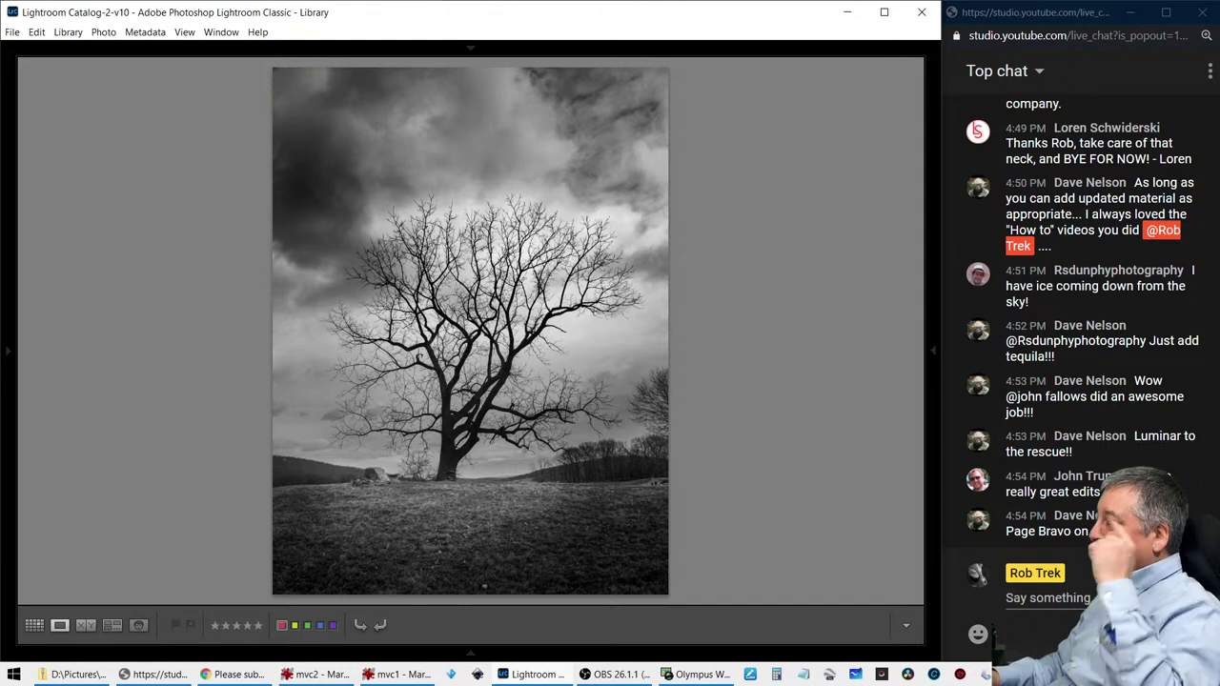
key(Right)
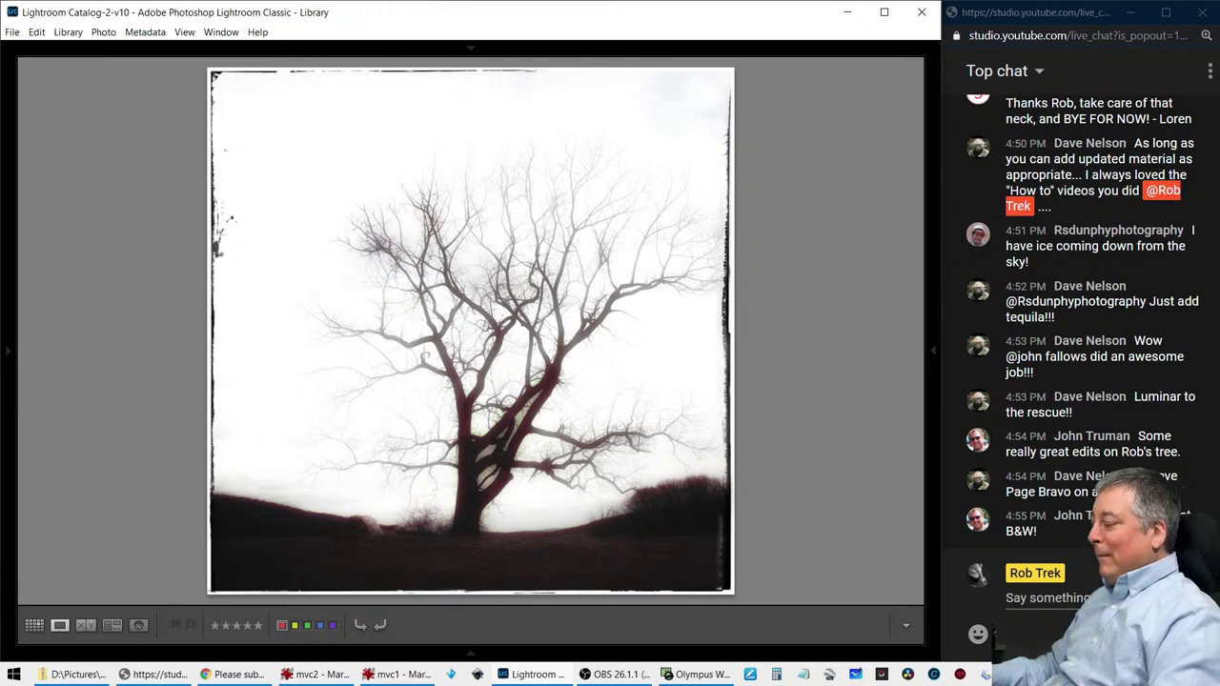
Show the high-key edit's image size and file name, then advance to the red starry composite
key(i)
key(i)
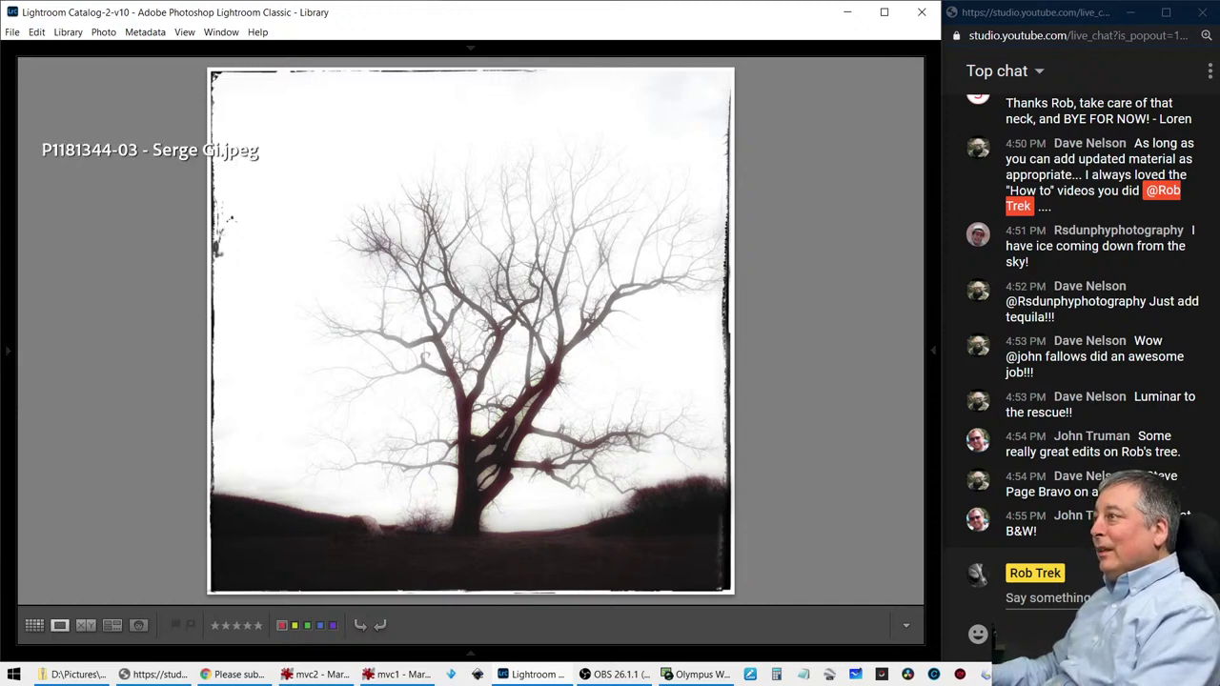
key(i)
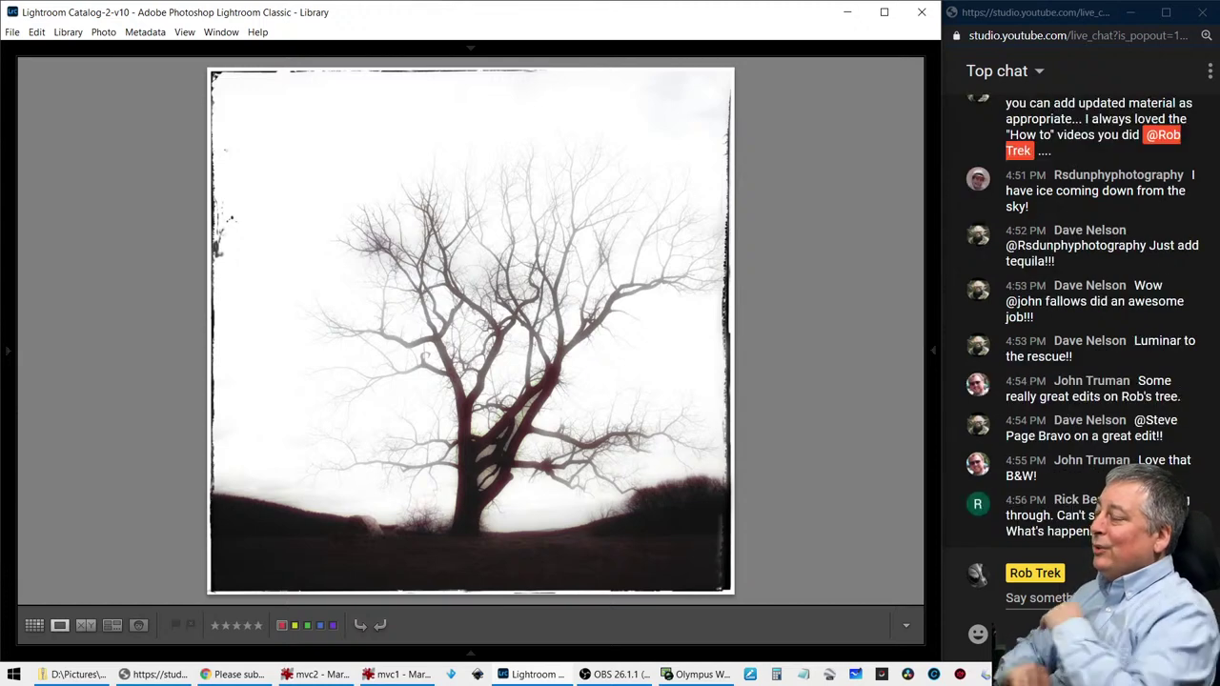
key(Right)
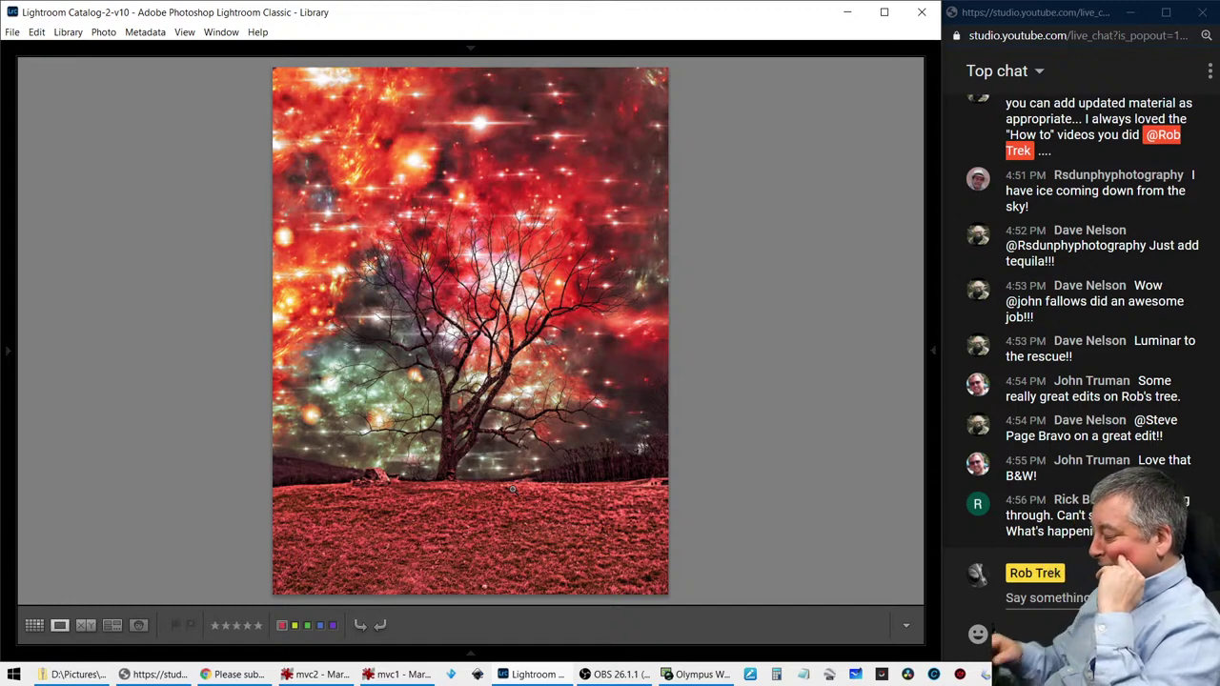
Show the red starry composite's size and file name, then move to the cloudy teal-sky tree version
key(i)
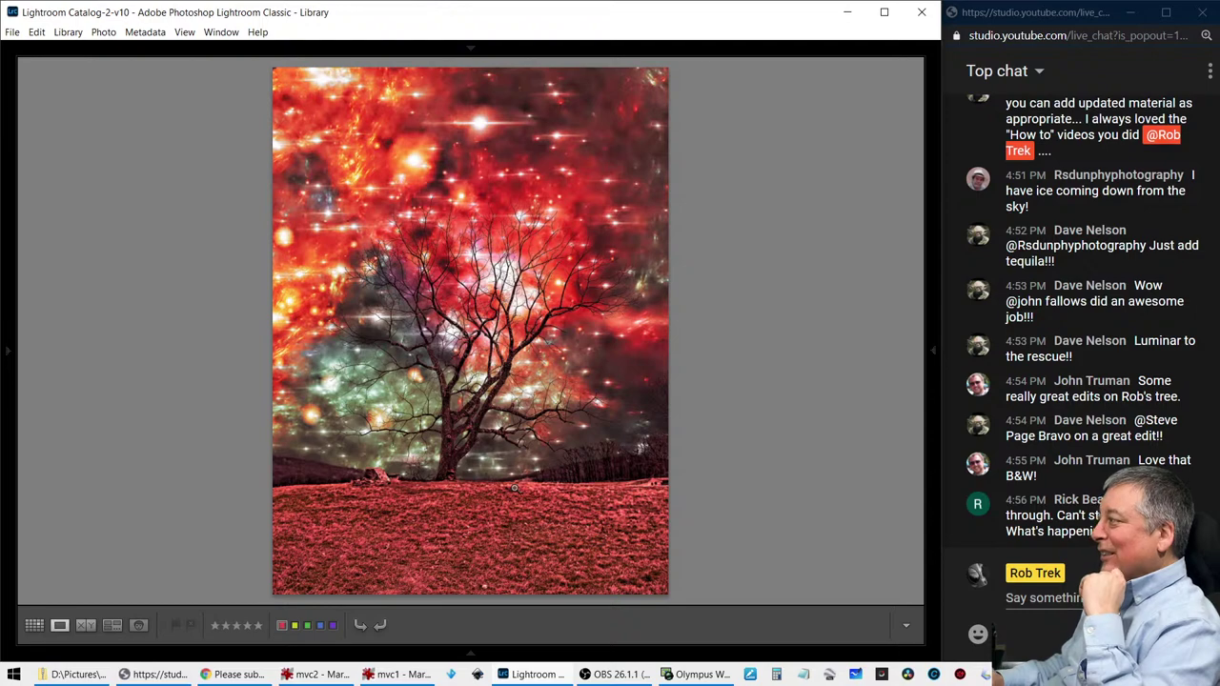
key(Left)
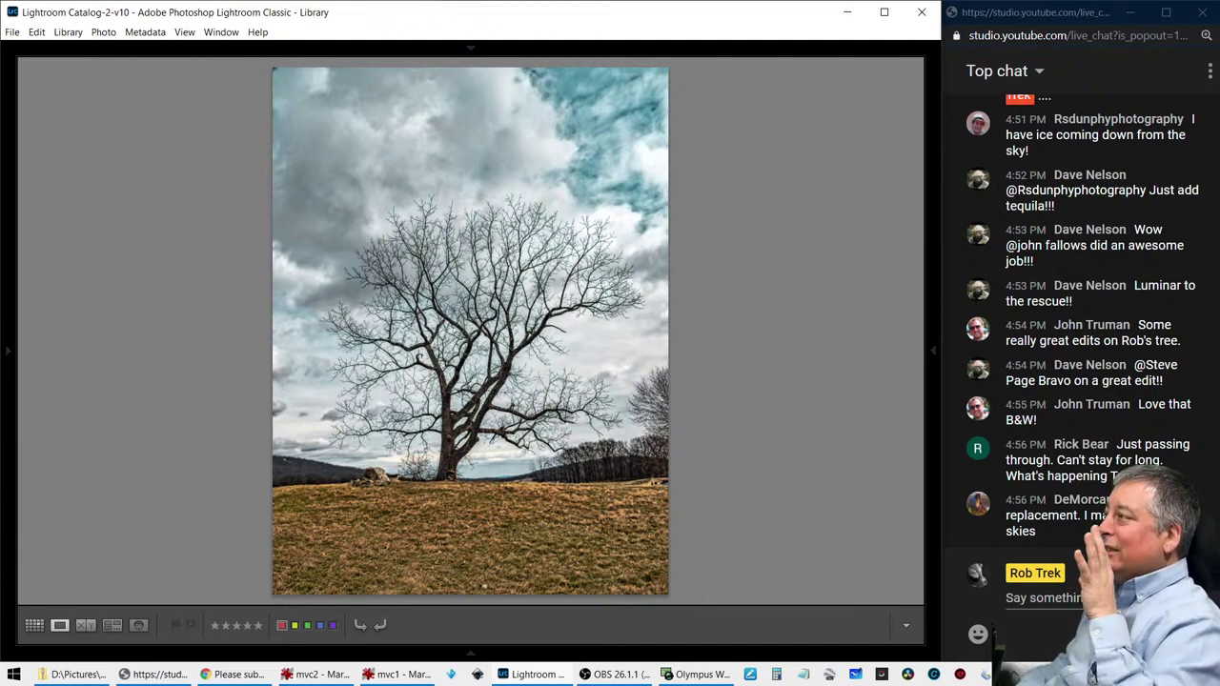
Zoom into the tall tree's trunk, show its dimensions and file name, and flip between colour and black-and-white edits
key(z)
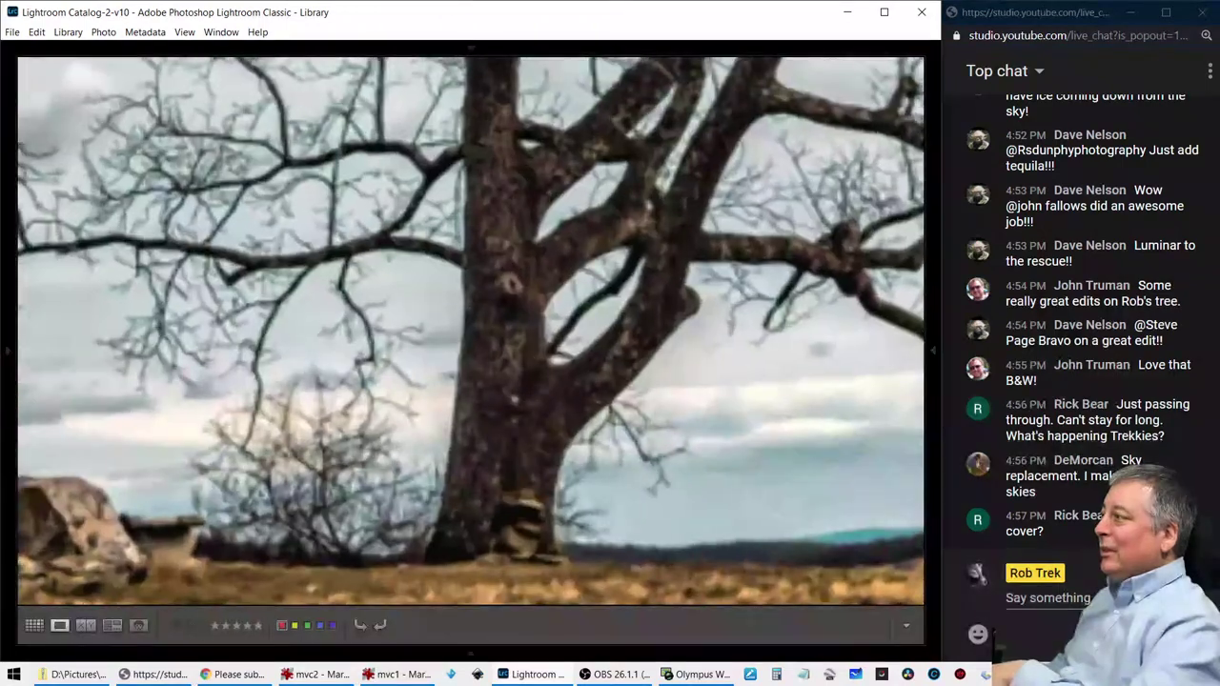
key(z)
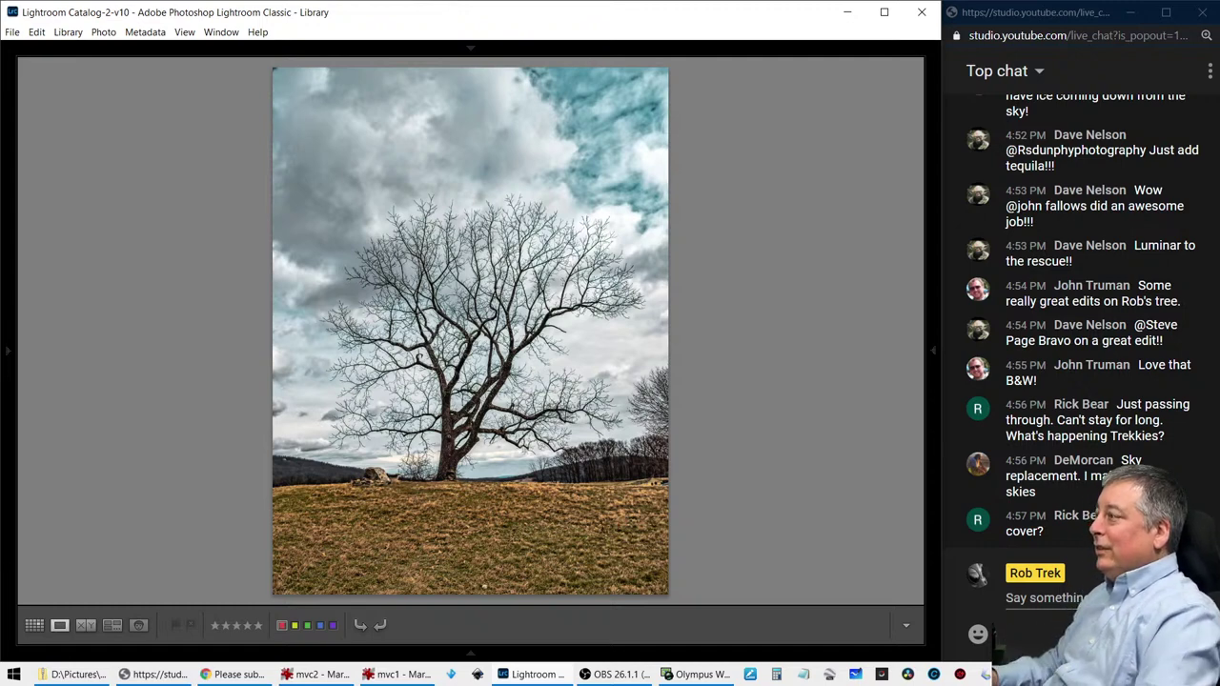
key(i)
key(i)
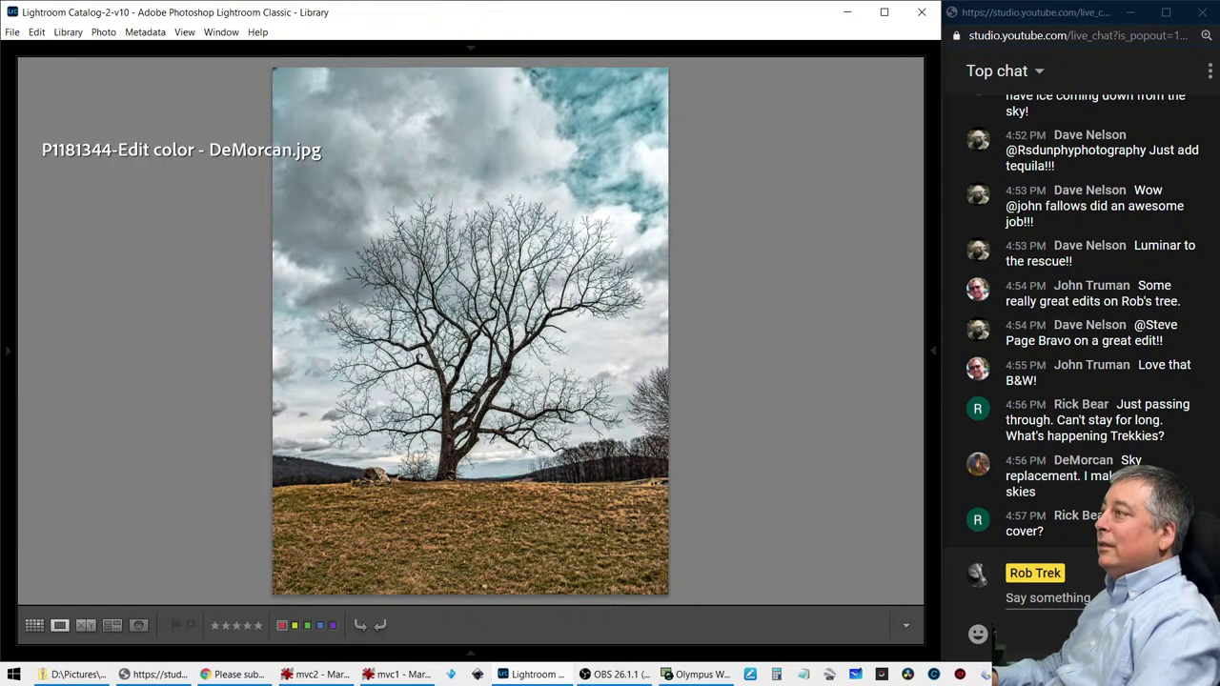
key(i)
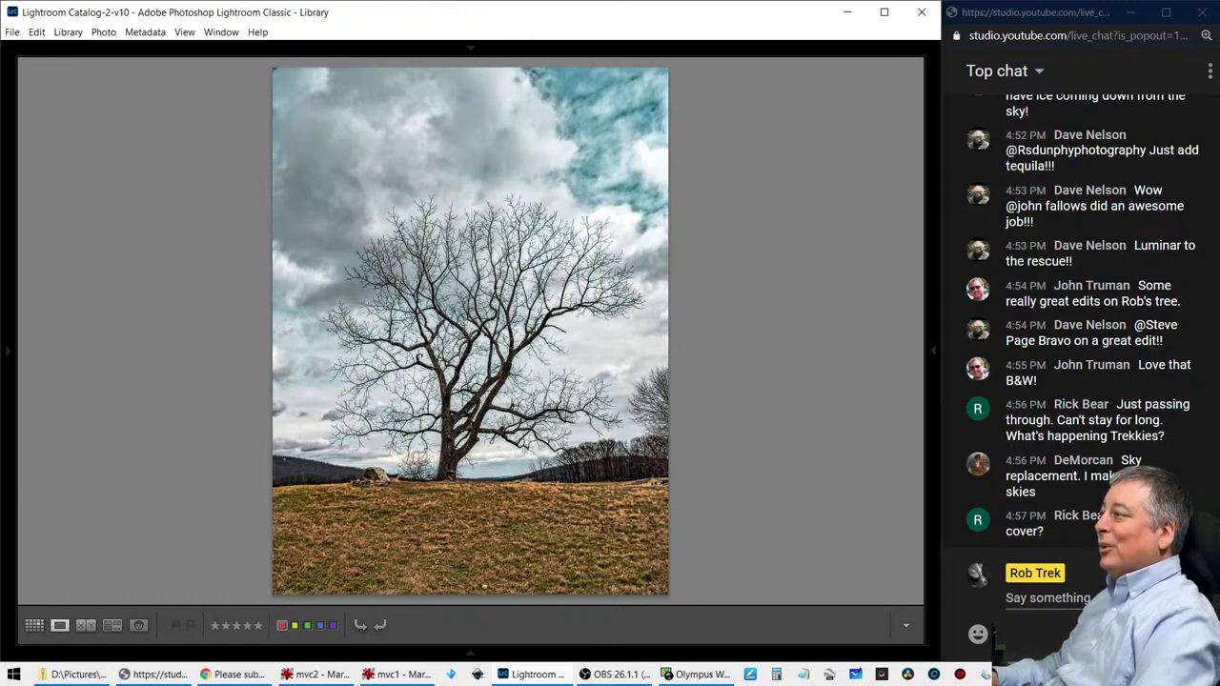
key(Right)
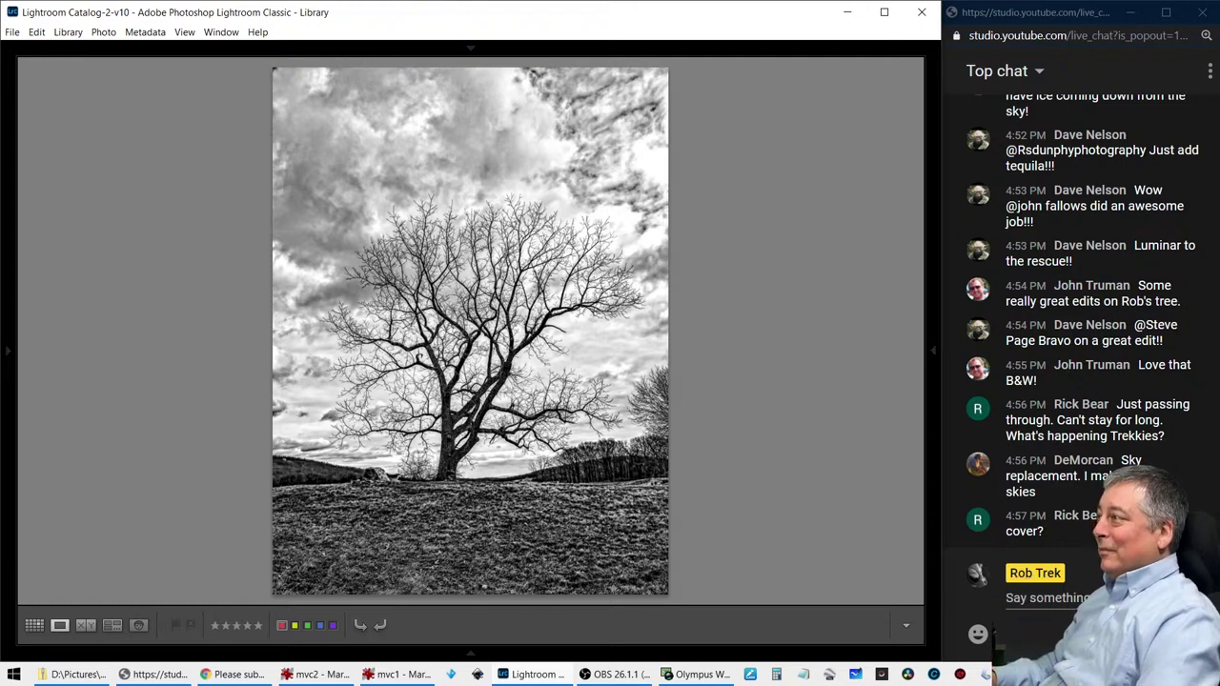
key(Right)
key(Right)
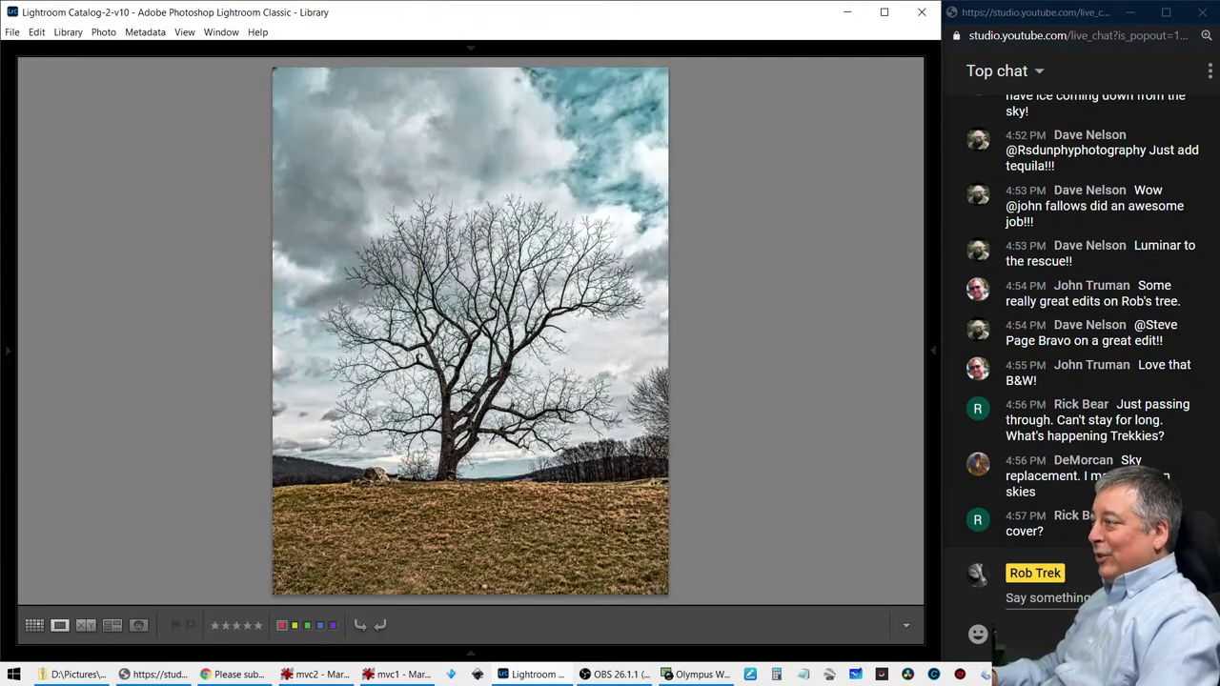
key(Right)
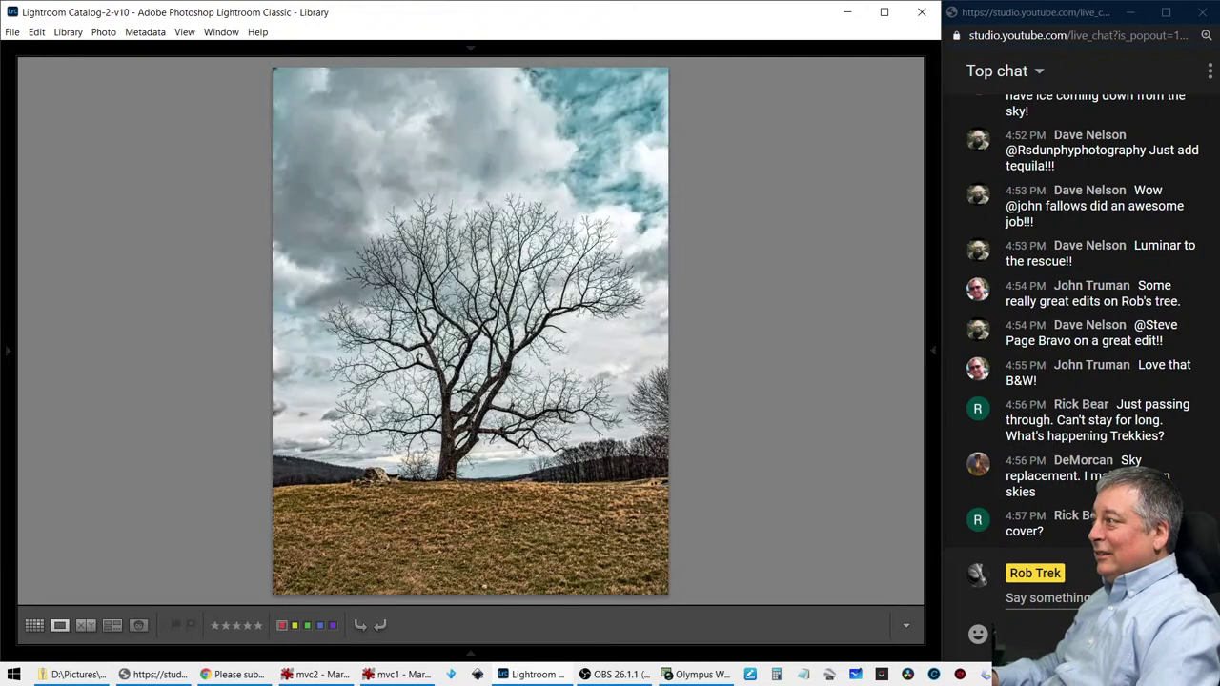
Compare the colour and black-and-white edits side by side with file names, then return to the thumbnail grid
key(c)
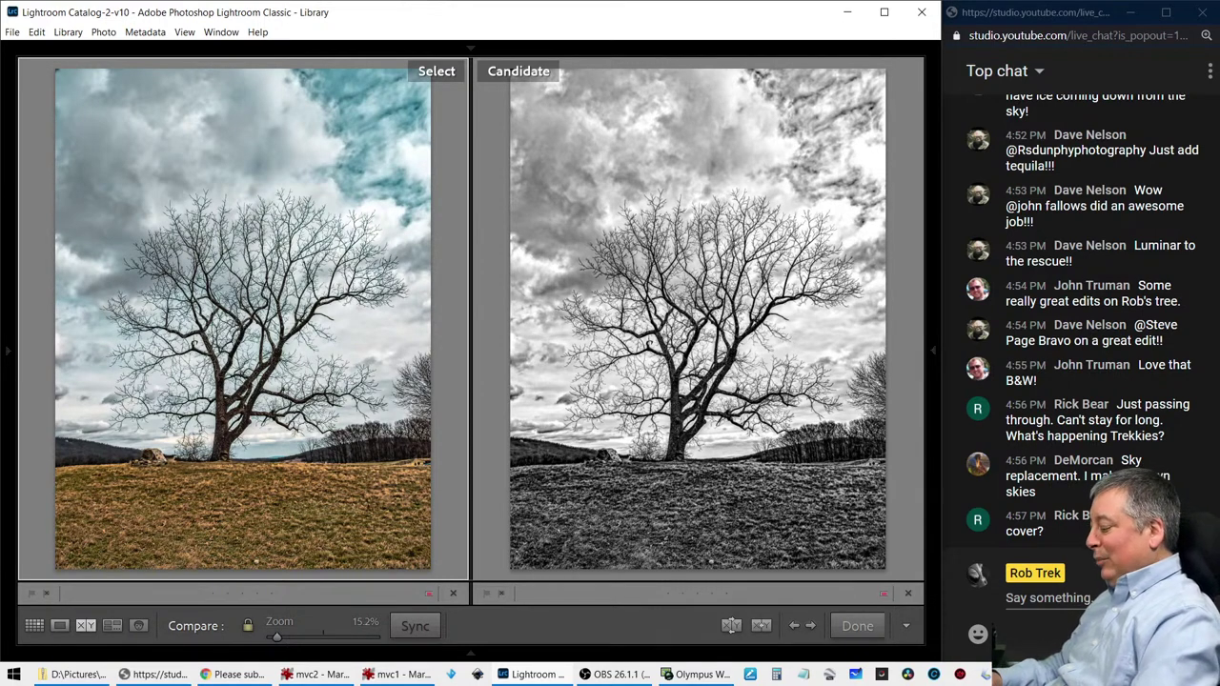
key(i)
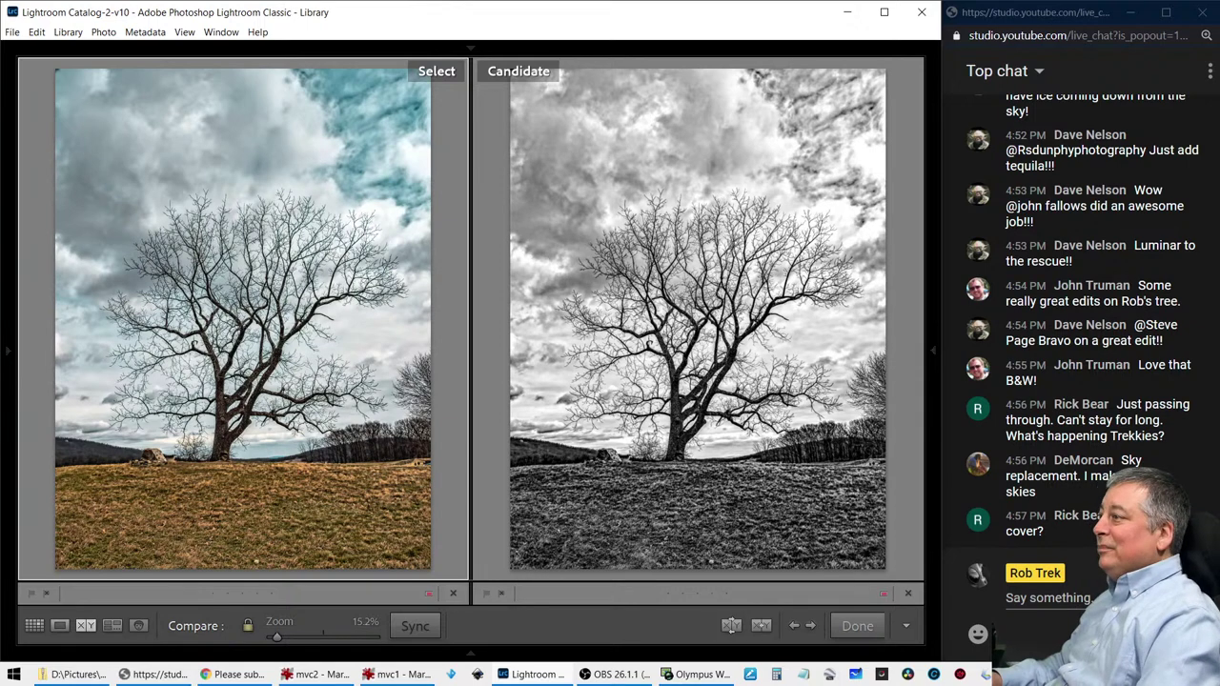
key(e)
key(Right)
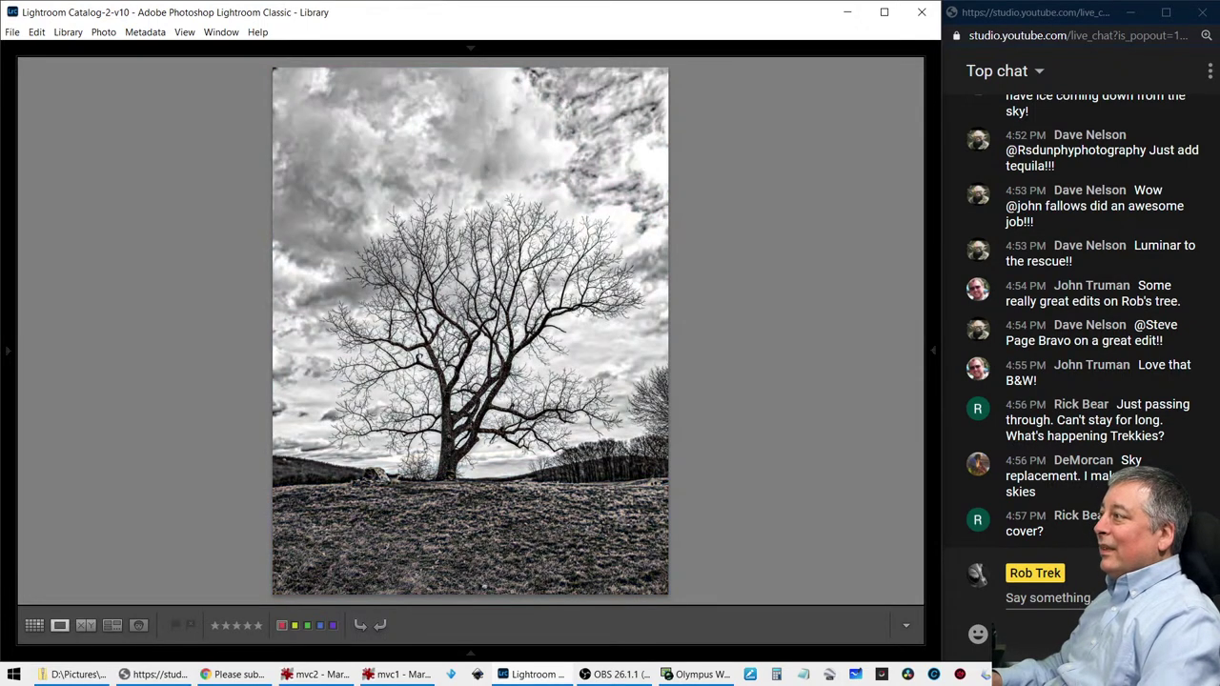
key(Left)
key(Right)
key(Left)
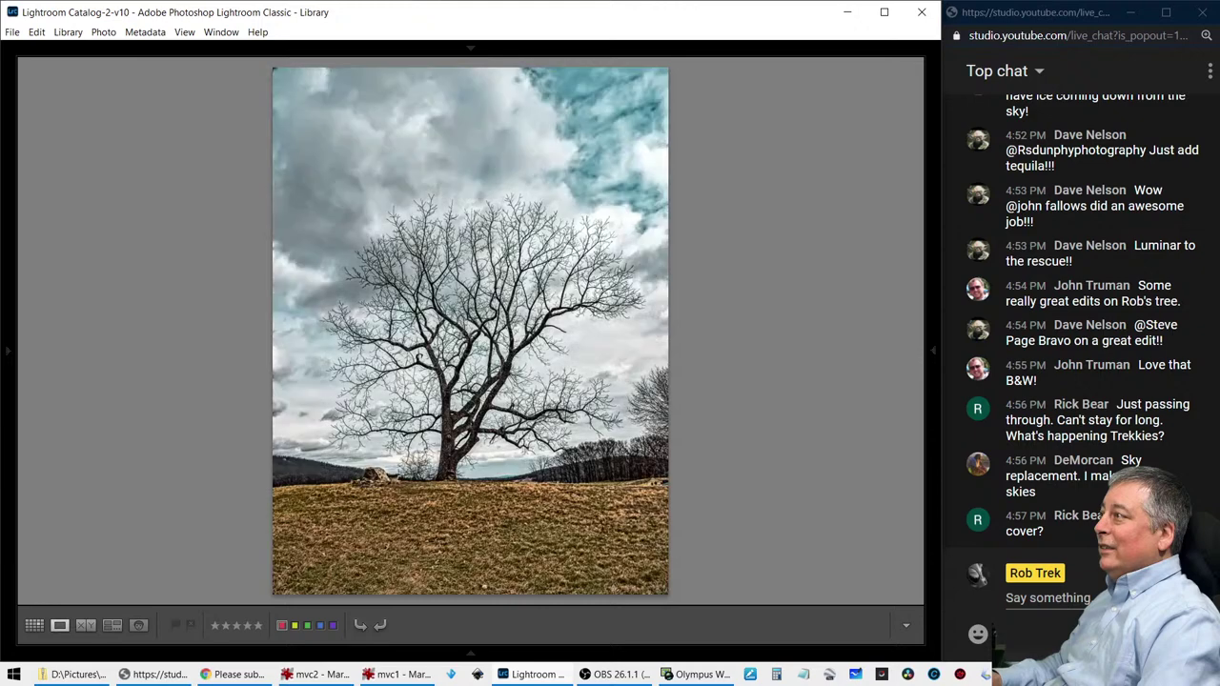
key(backslash)
key(g)
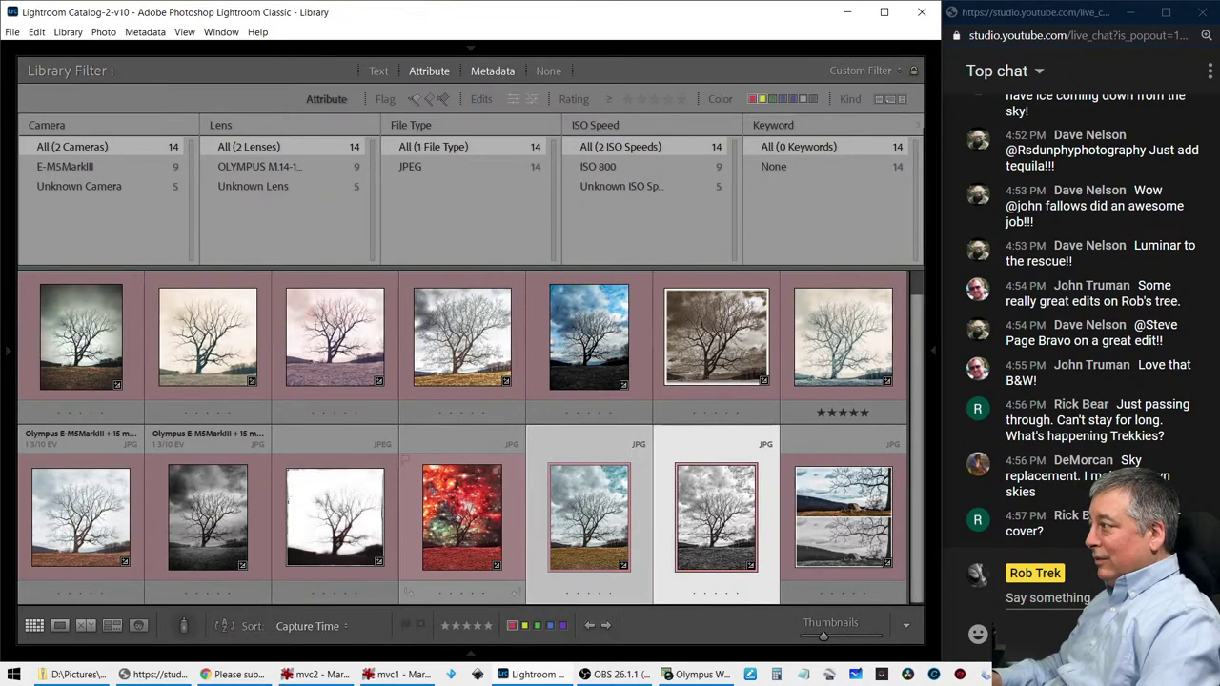
click(803, 505)
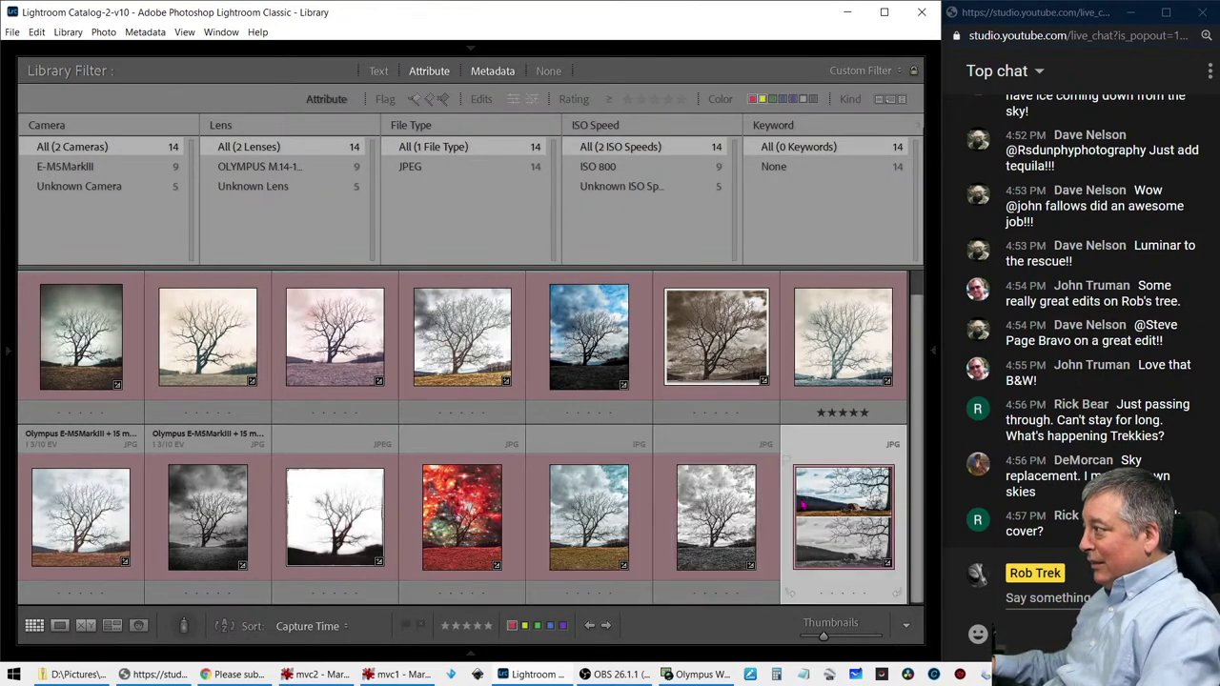
double_click(804, 506)
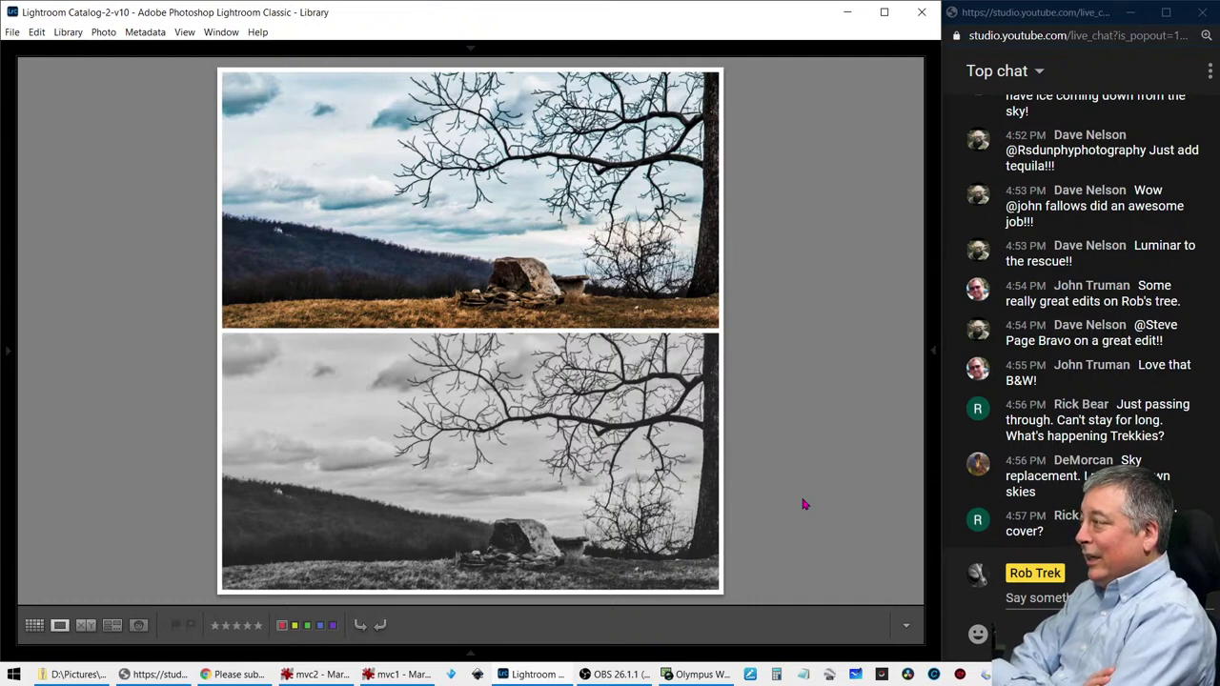
key(i)
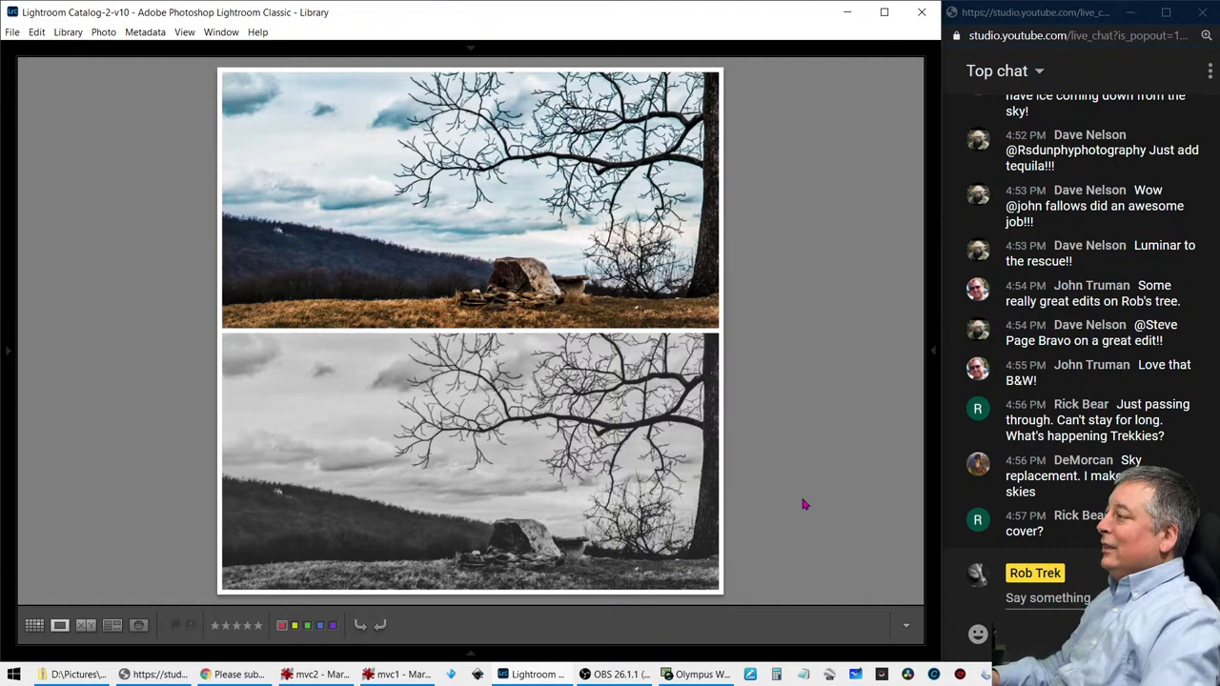
key(g)
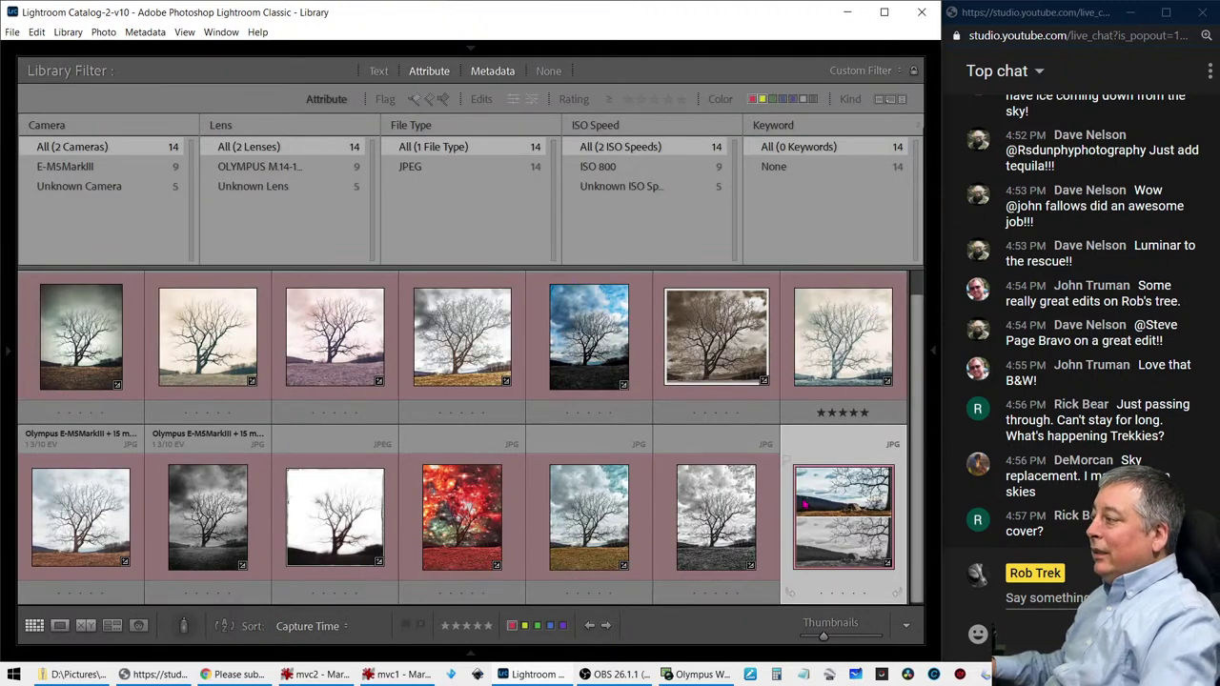
mouse_move(315, 674)
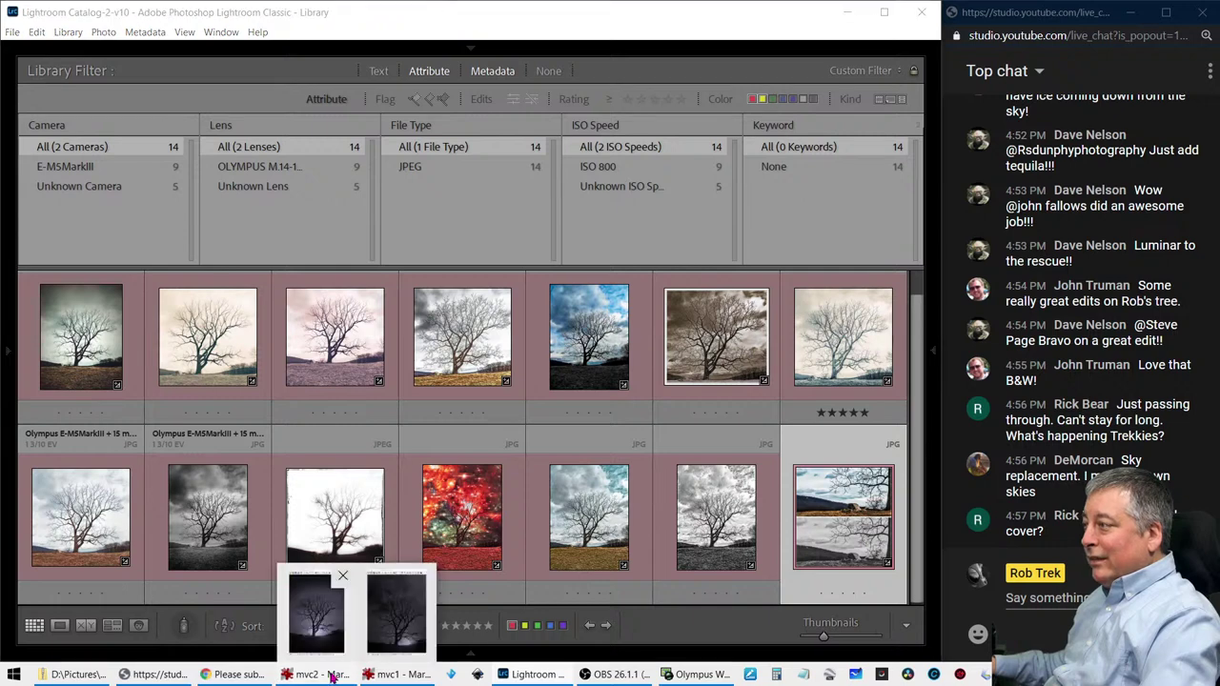
View the purple-lit night tree image (mvc2) full screen, dismiss the subfolder prompt, and exit full screen
click(329, 674)
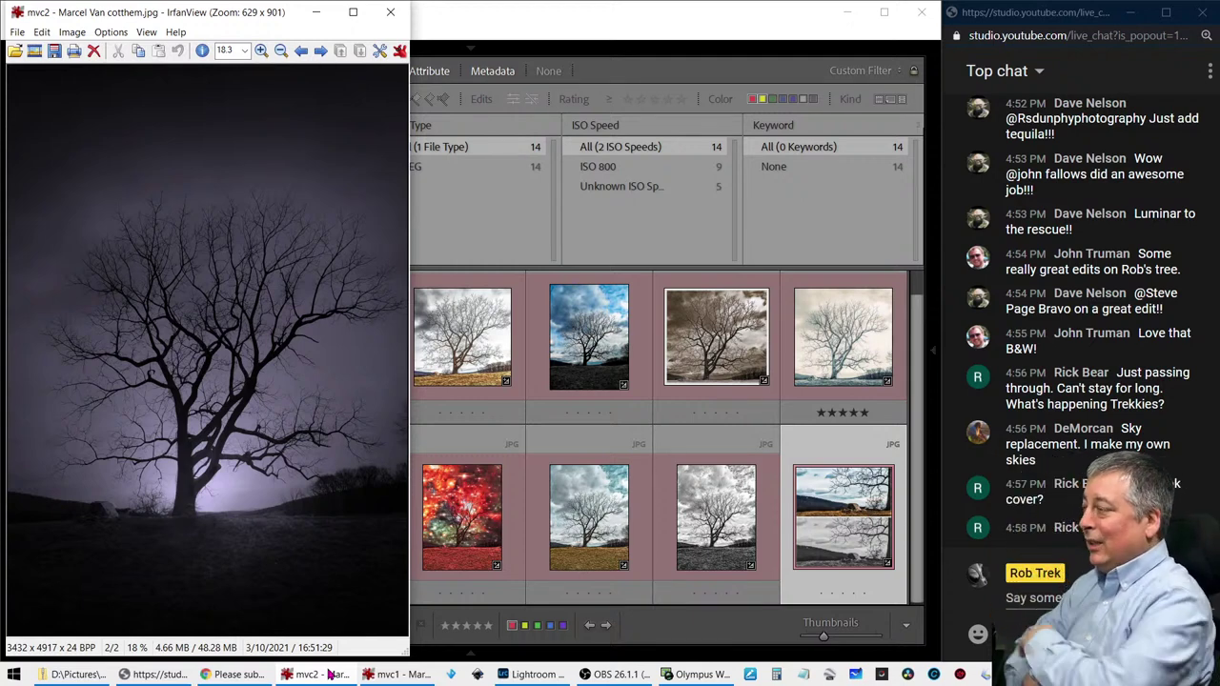
key(Return)
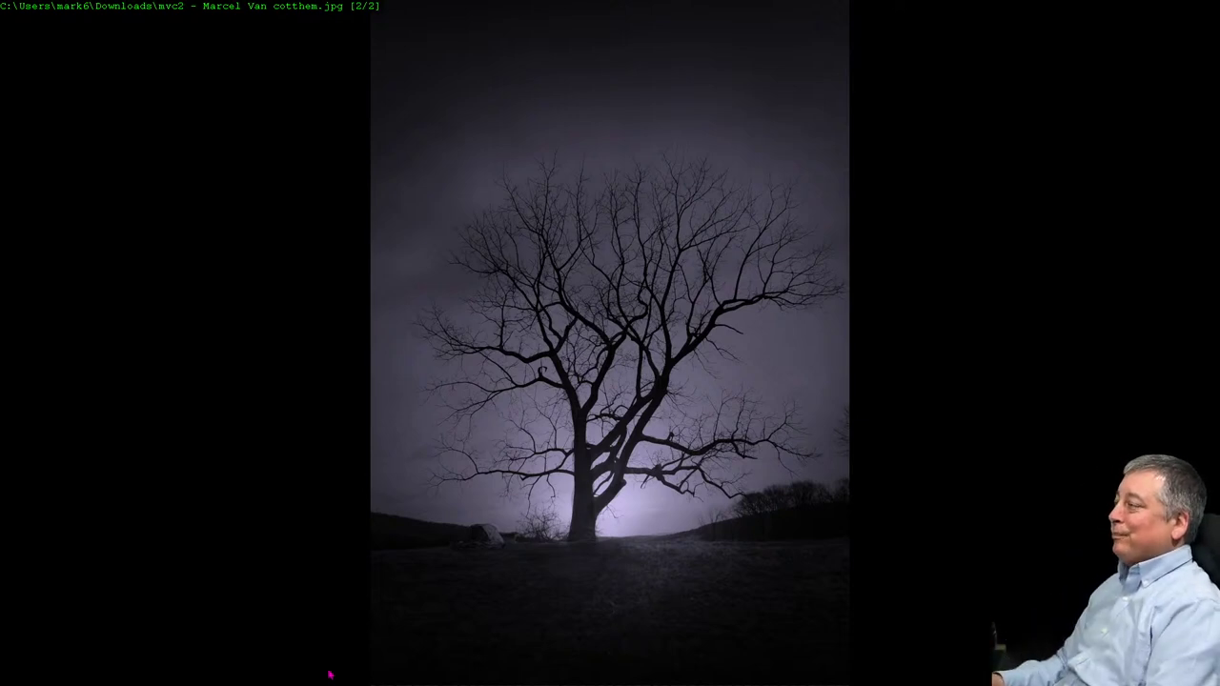
key(space)
click(766, 259)
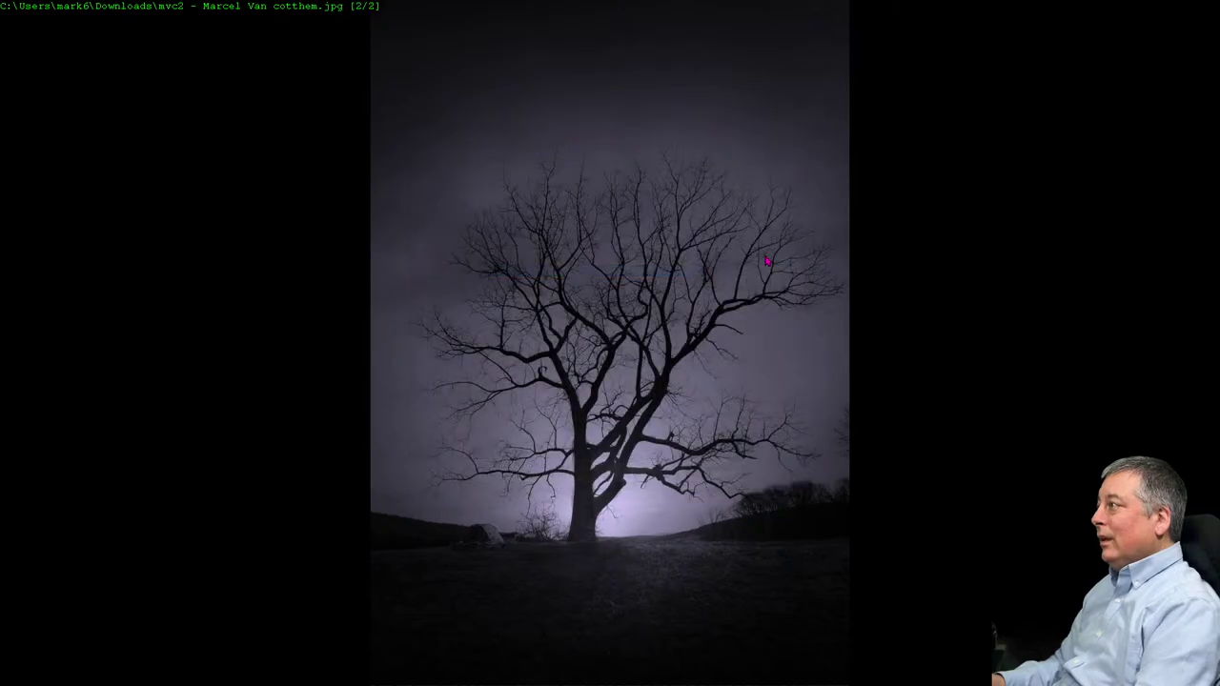
key(Return)
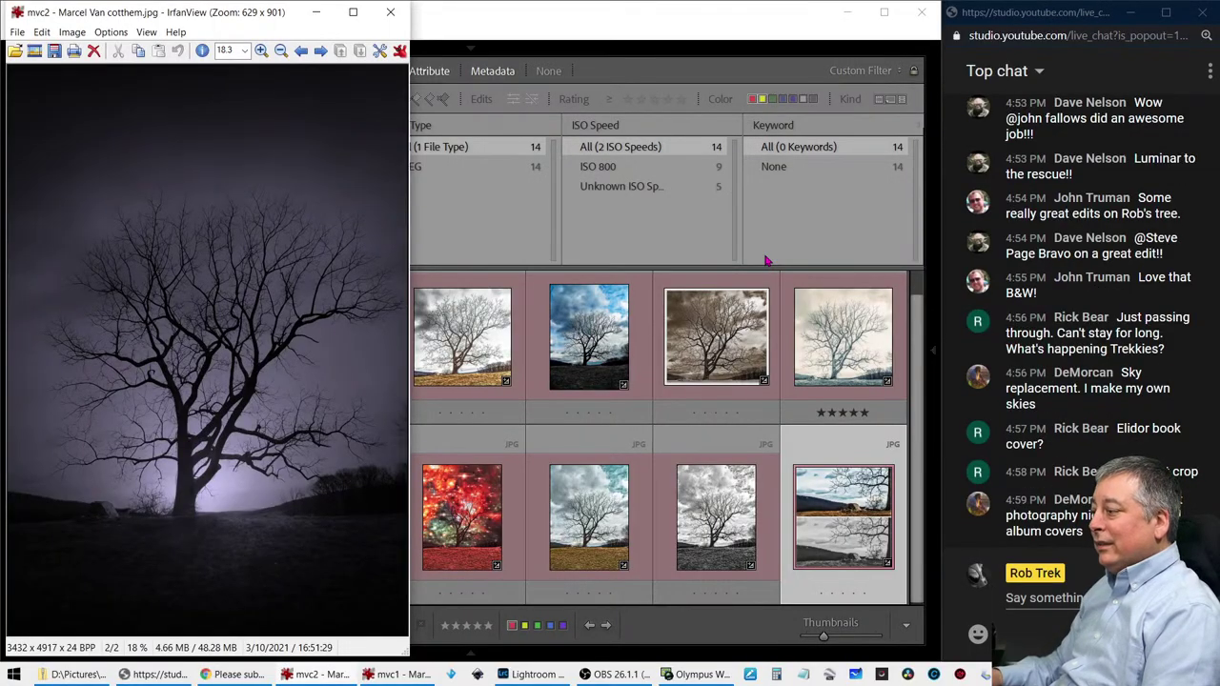
Switch to the darker night version (mvc1), view it full screen, and step back through the folder
key(alt+Tab)
key(Tab)
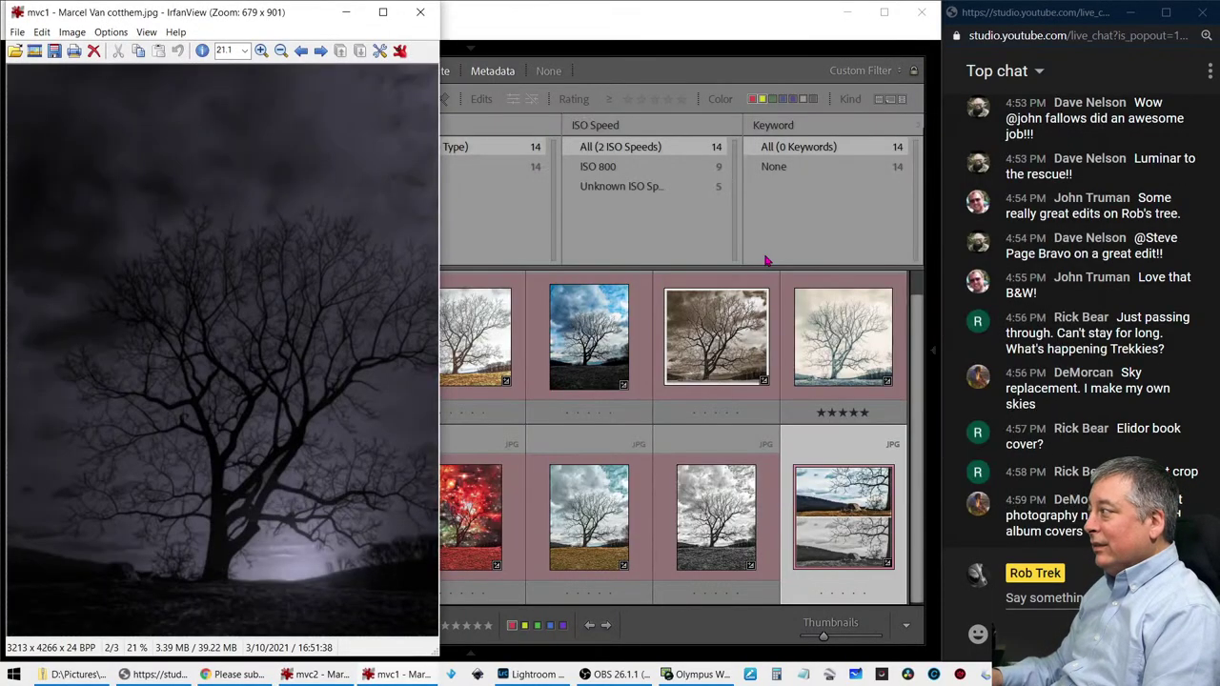
key(Return)
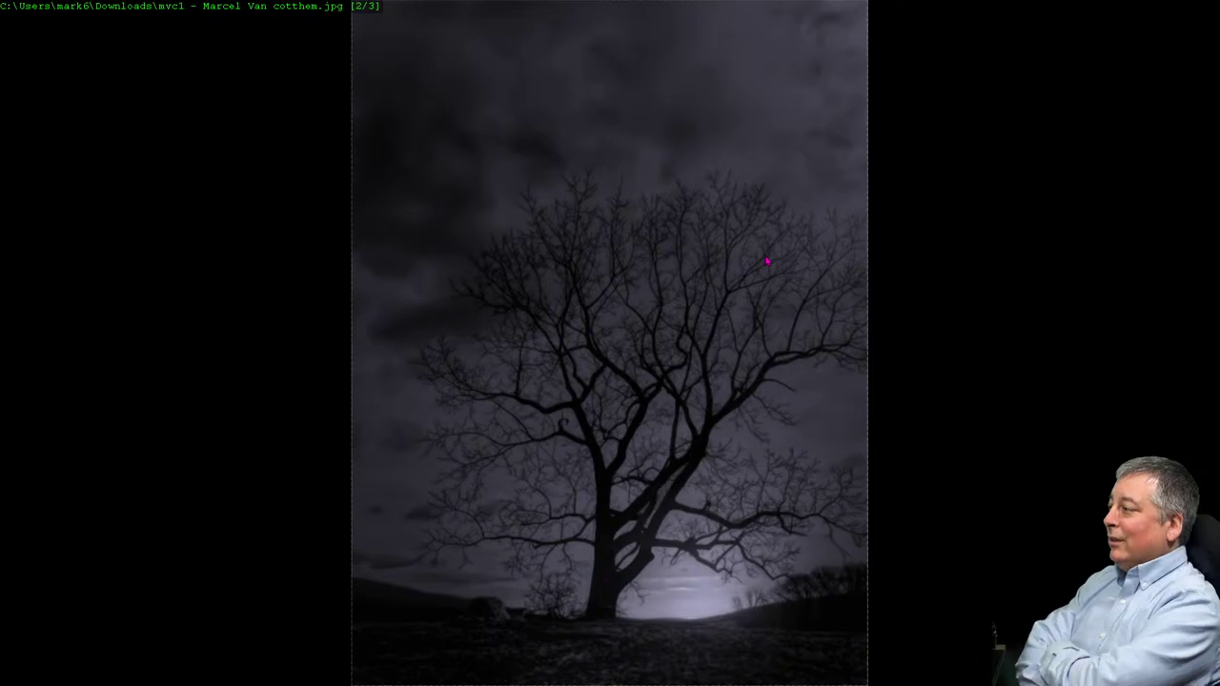
key(Escape)
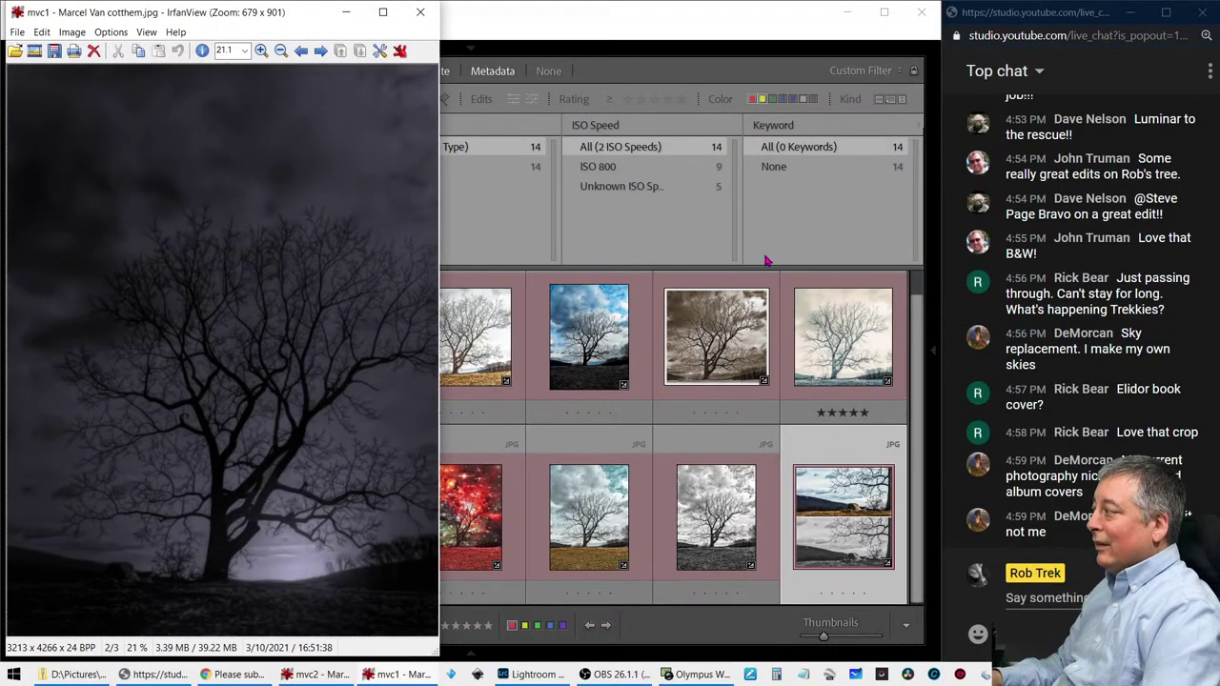
key(Left)
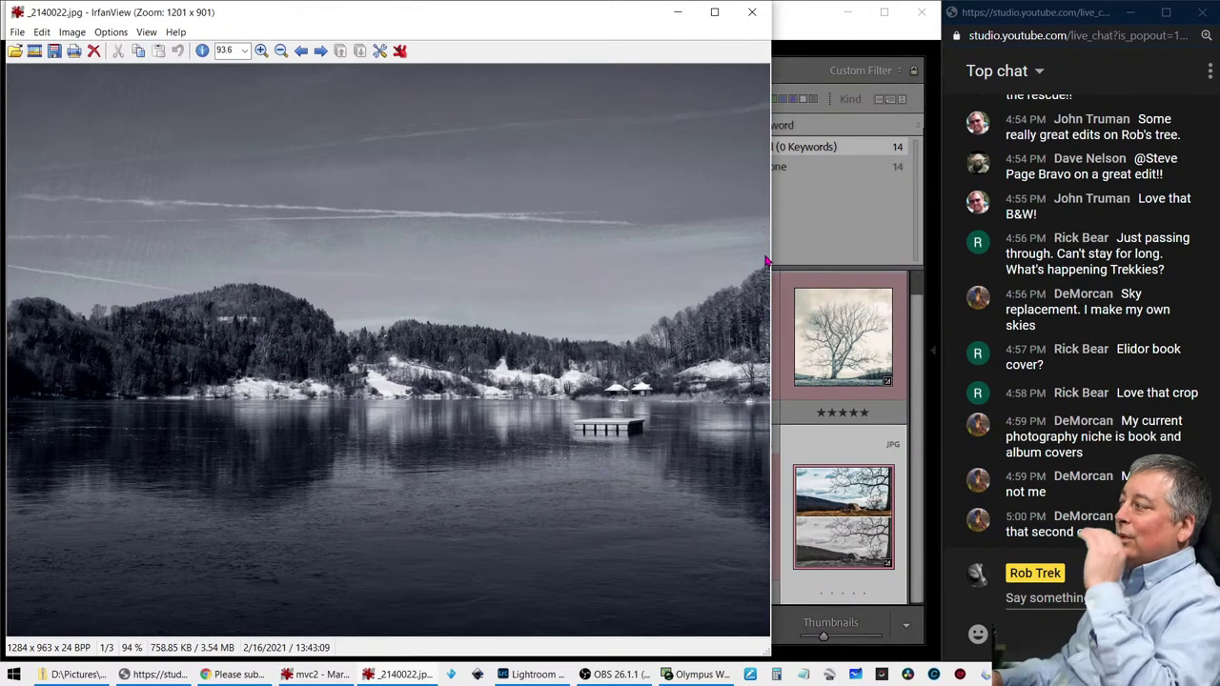
key(space)
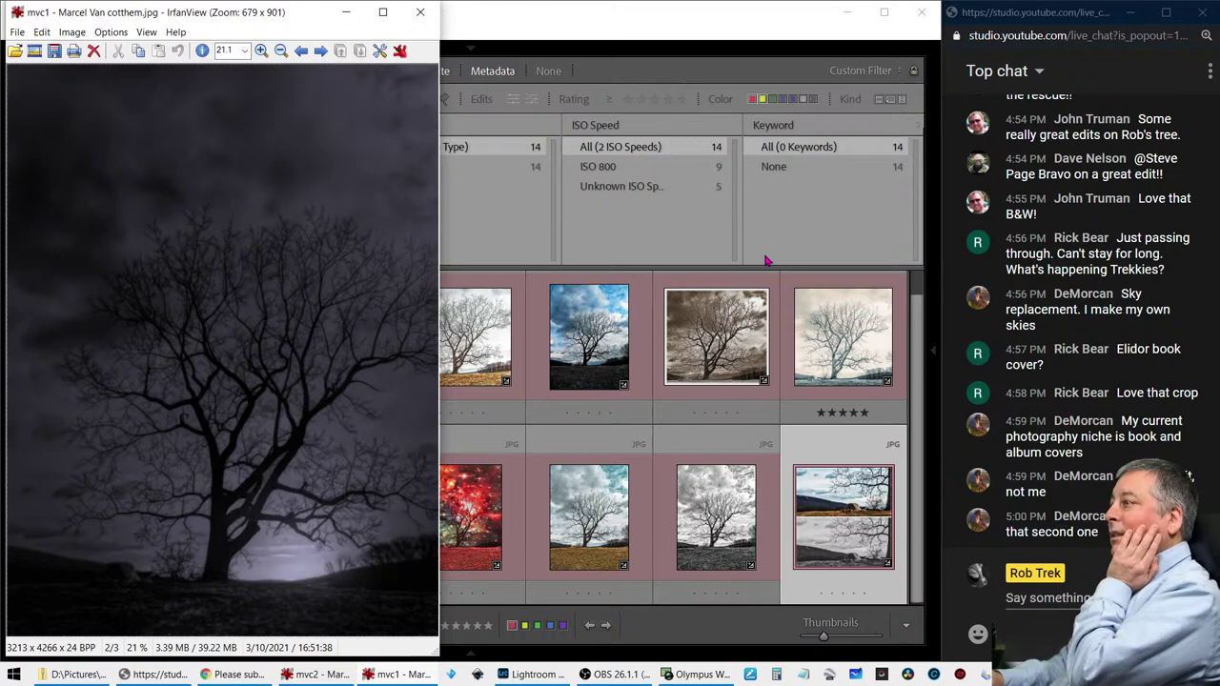
Flip full screen between the purple-lit and darker night versions, then close both IrfanView windows
key(space)
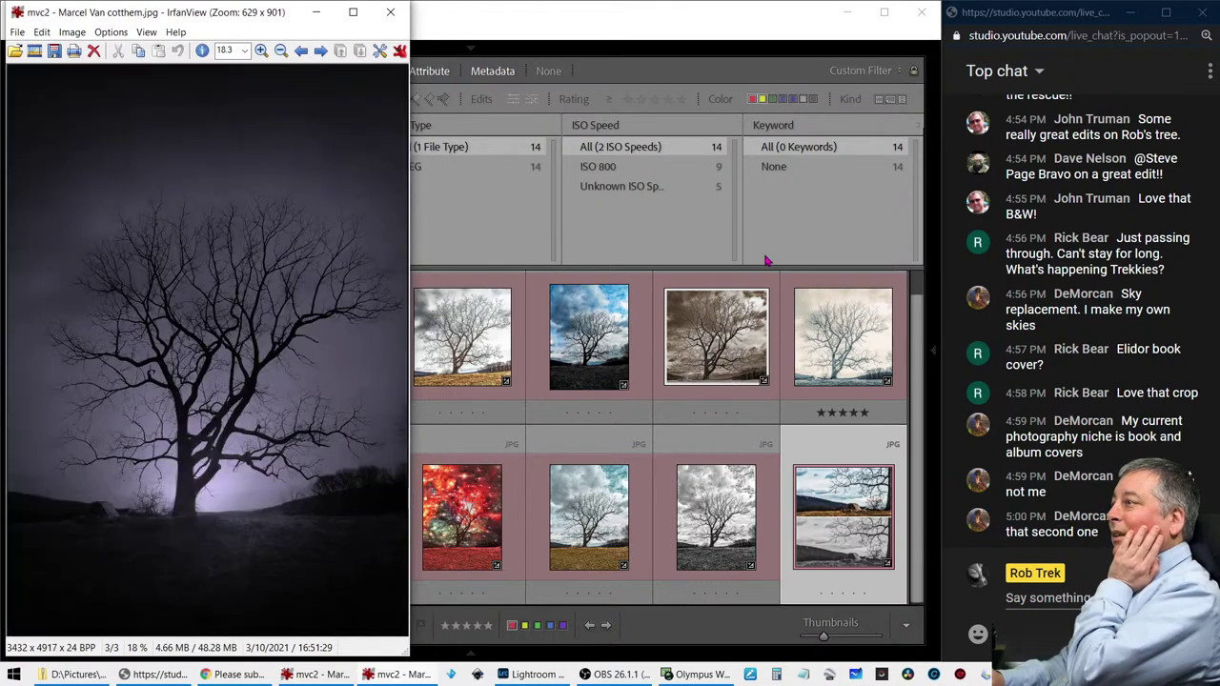
key(Return)
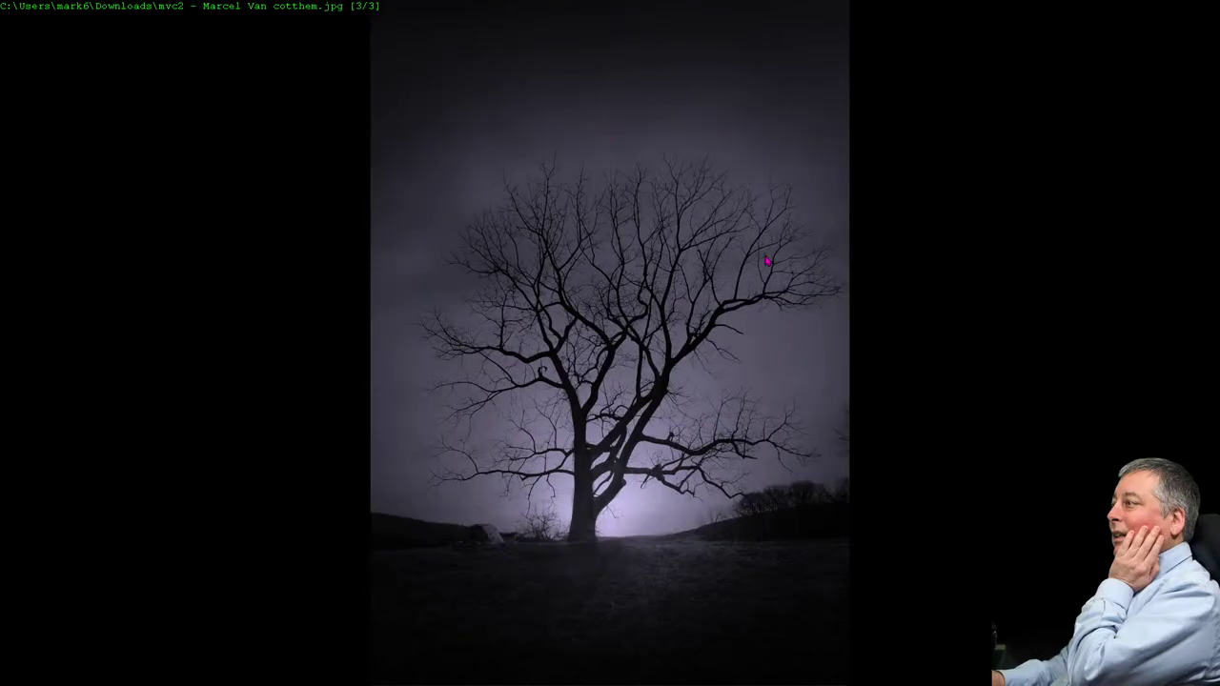
key(BackSpace)
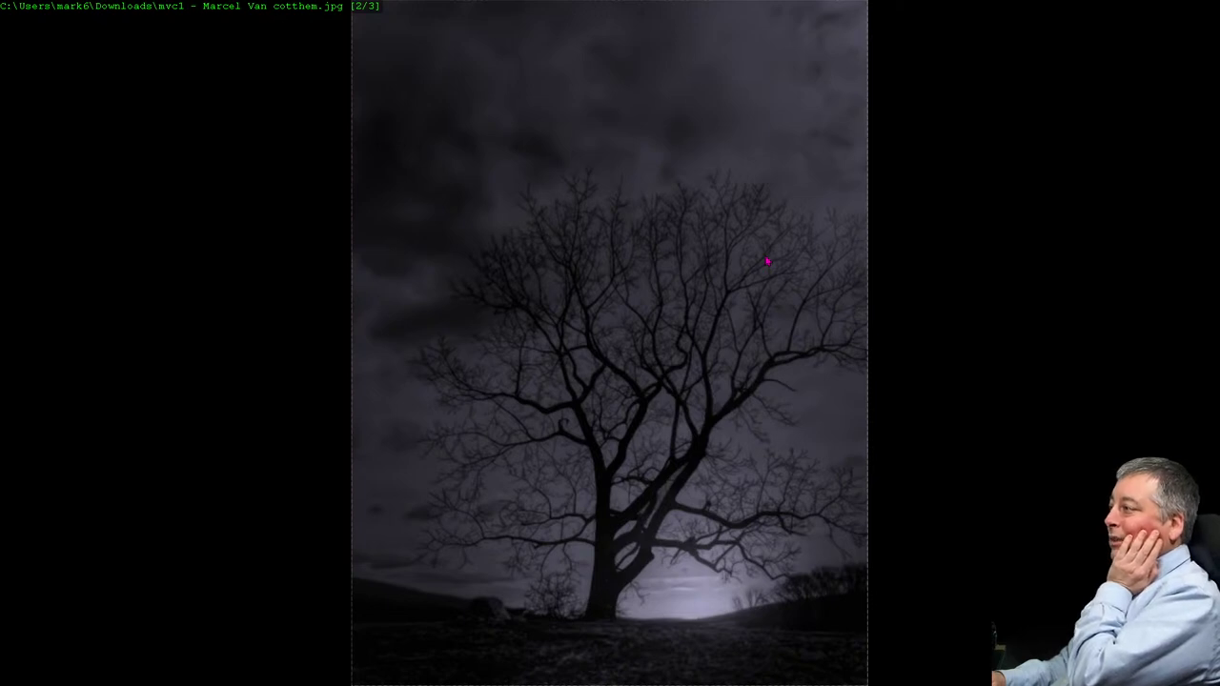
key(space)
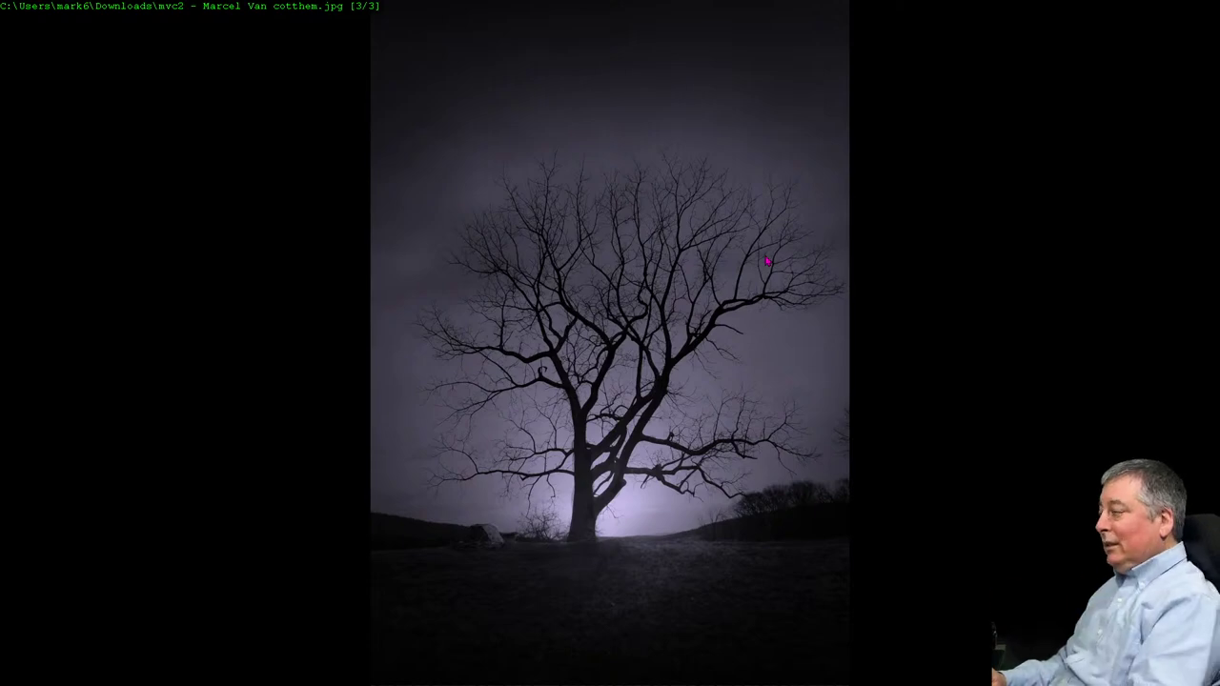
key(Escape)
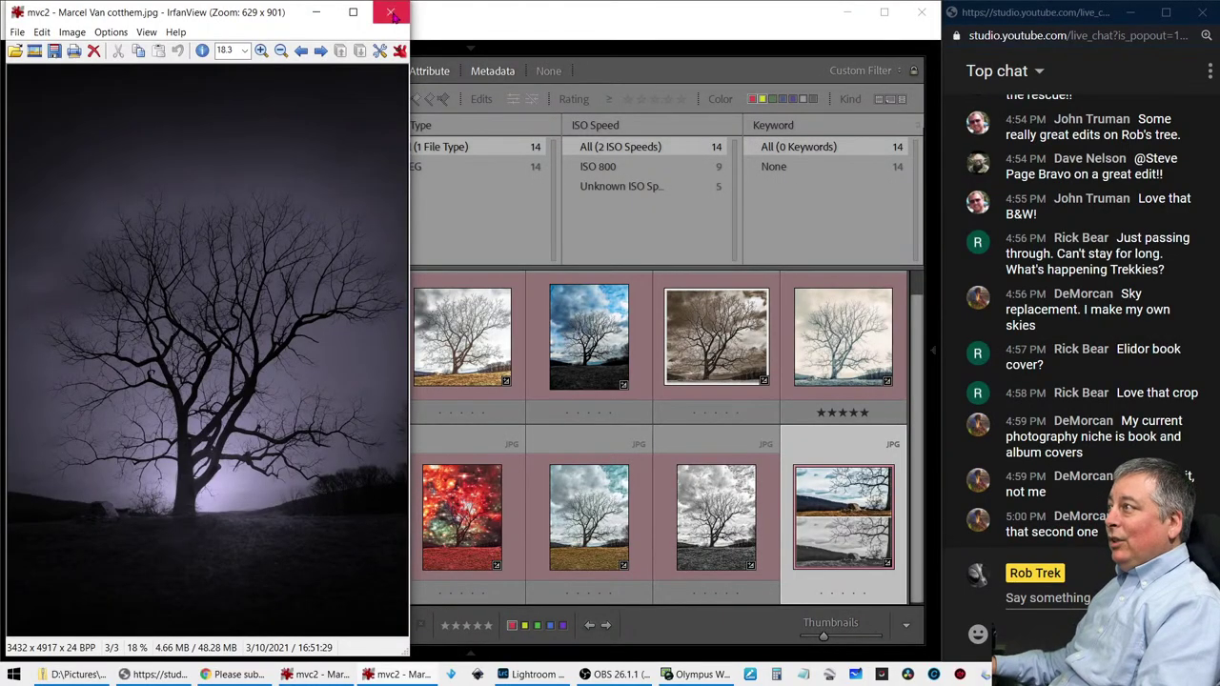
click(390, 13)
click(391, 11)
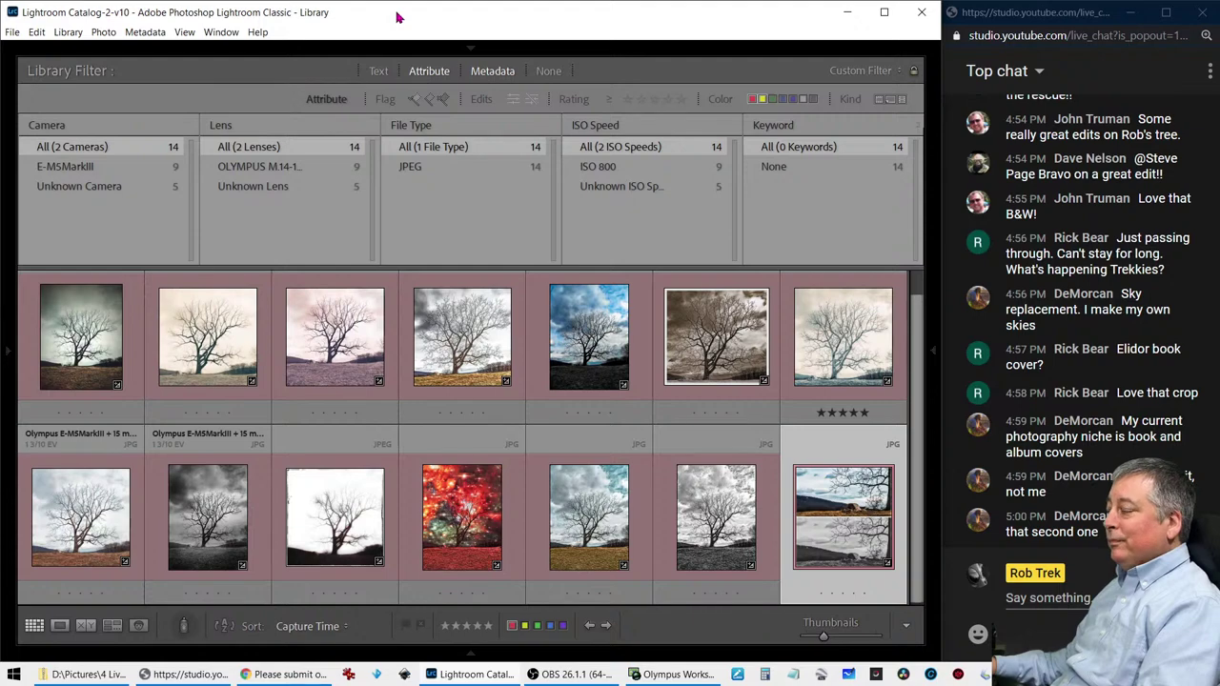